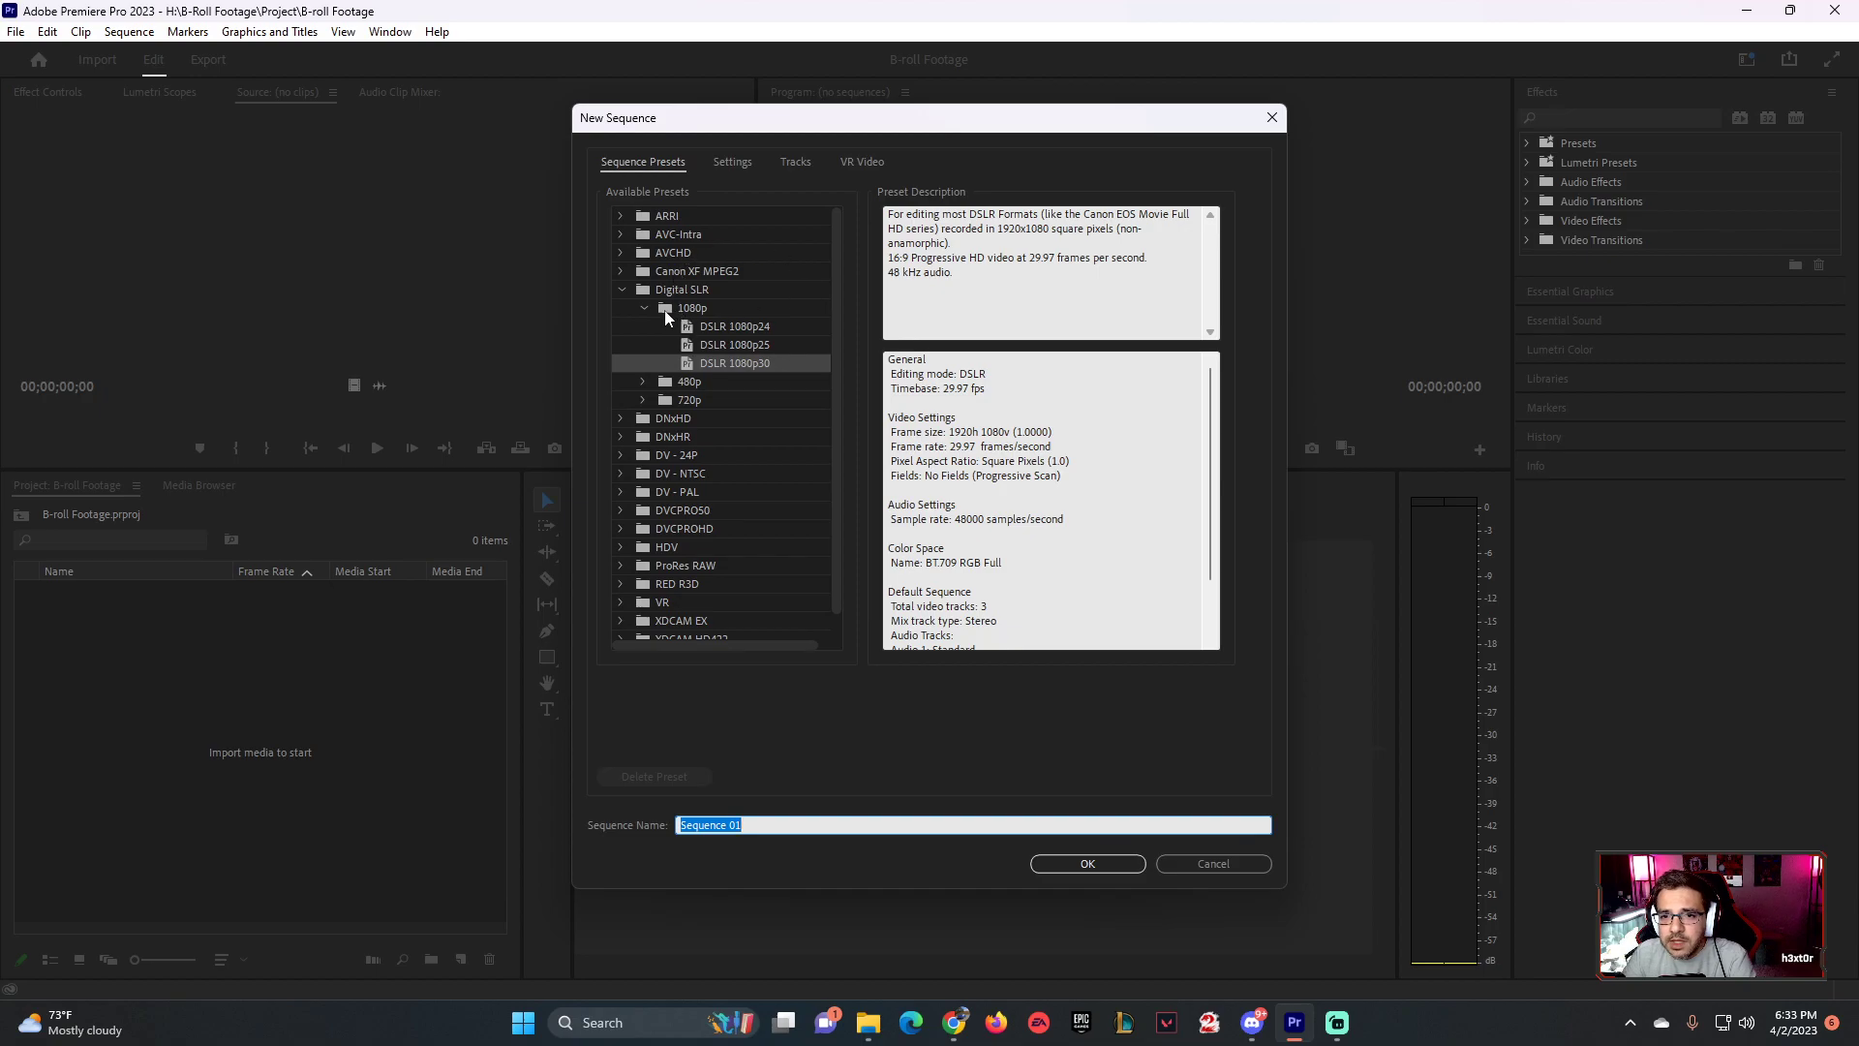
- Create a new sequence from the DSLR 1080p24 preset and name it "B-Roll Footage - BMW Car"
{"action": "left_click", "coordinate": [659, 292]}
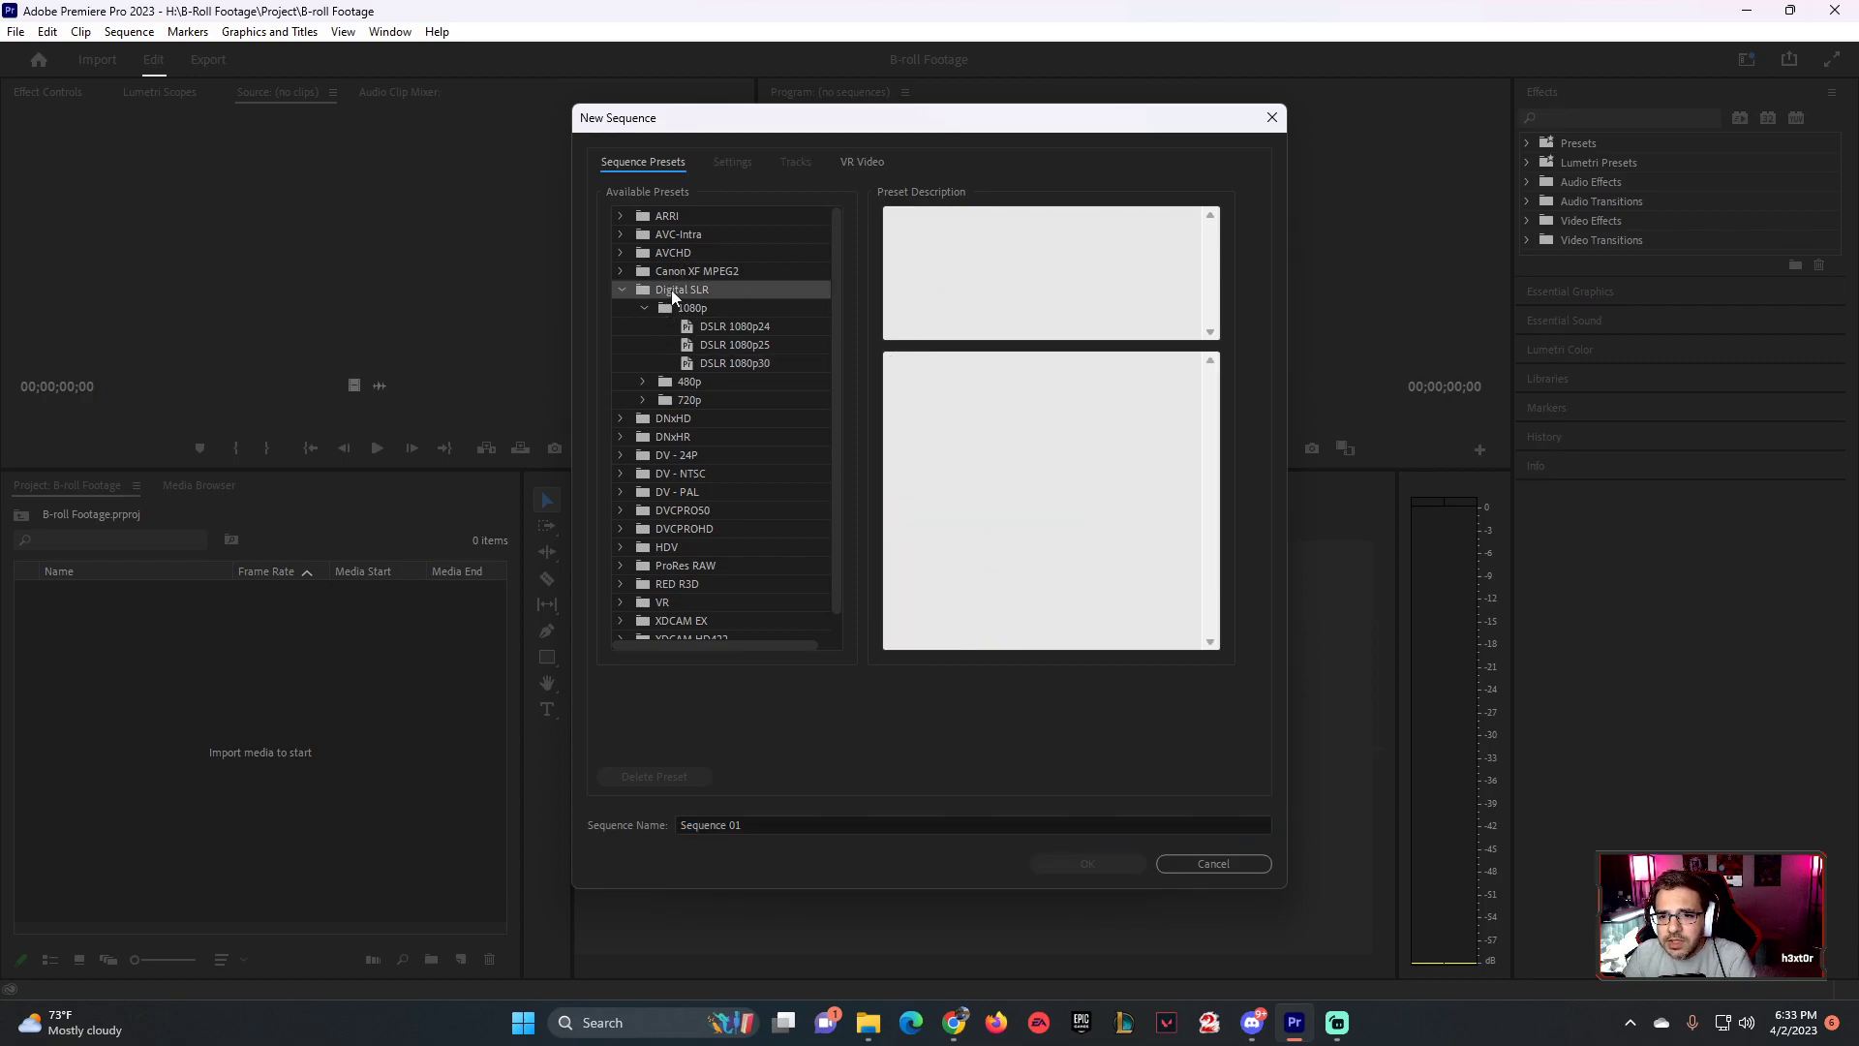
{"action": "left_click", "coordinate": [742, 329]}
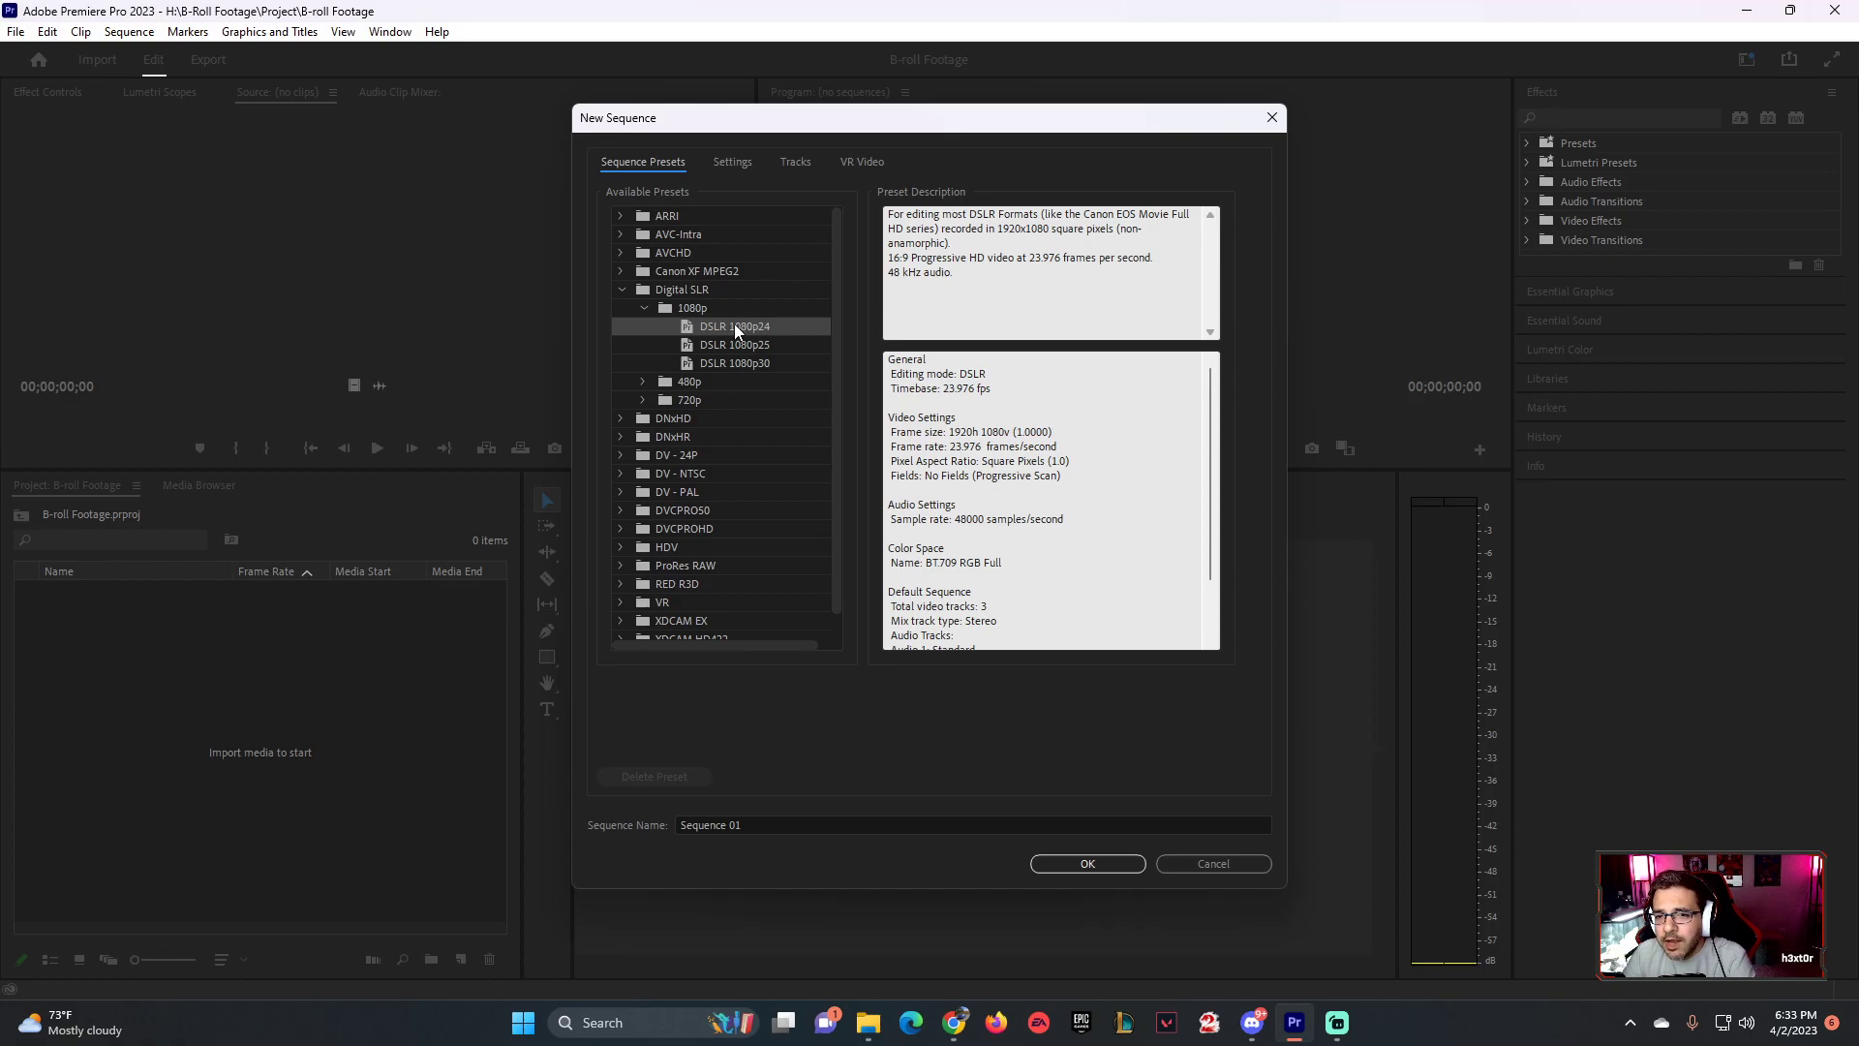
{"action": "left_click_drag", "start_coordinate": [775, 826], "coordinate": [604, 826]}
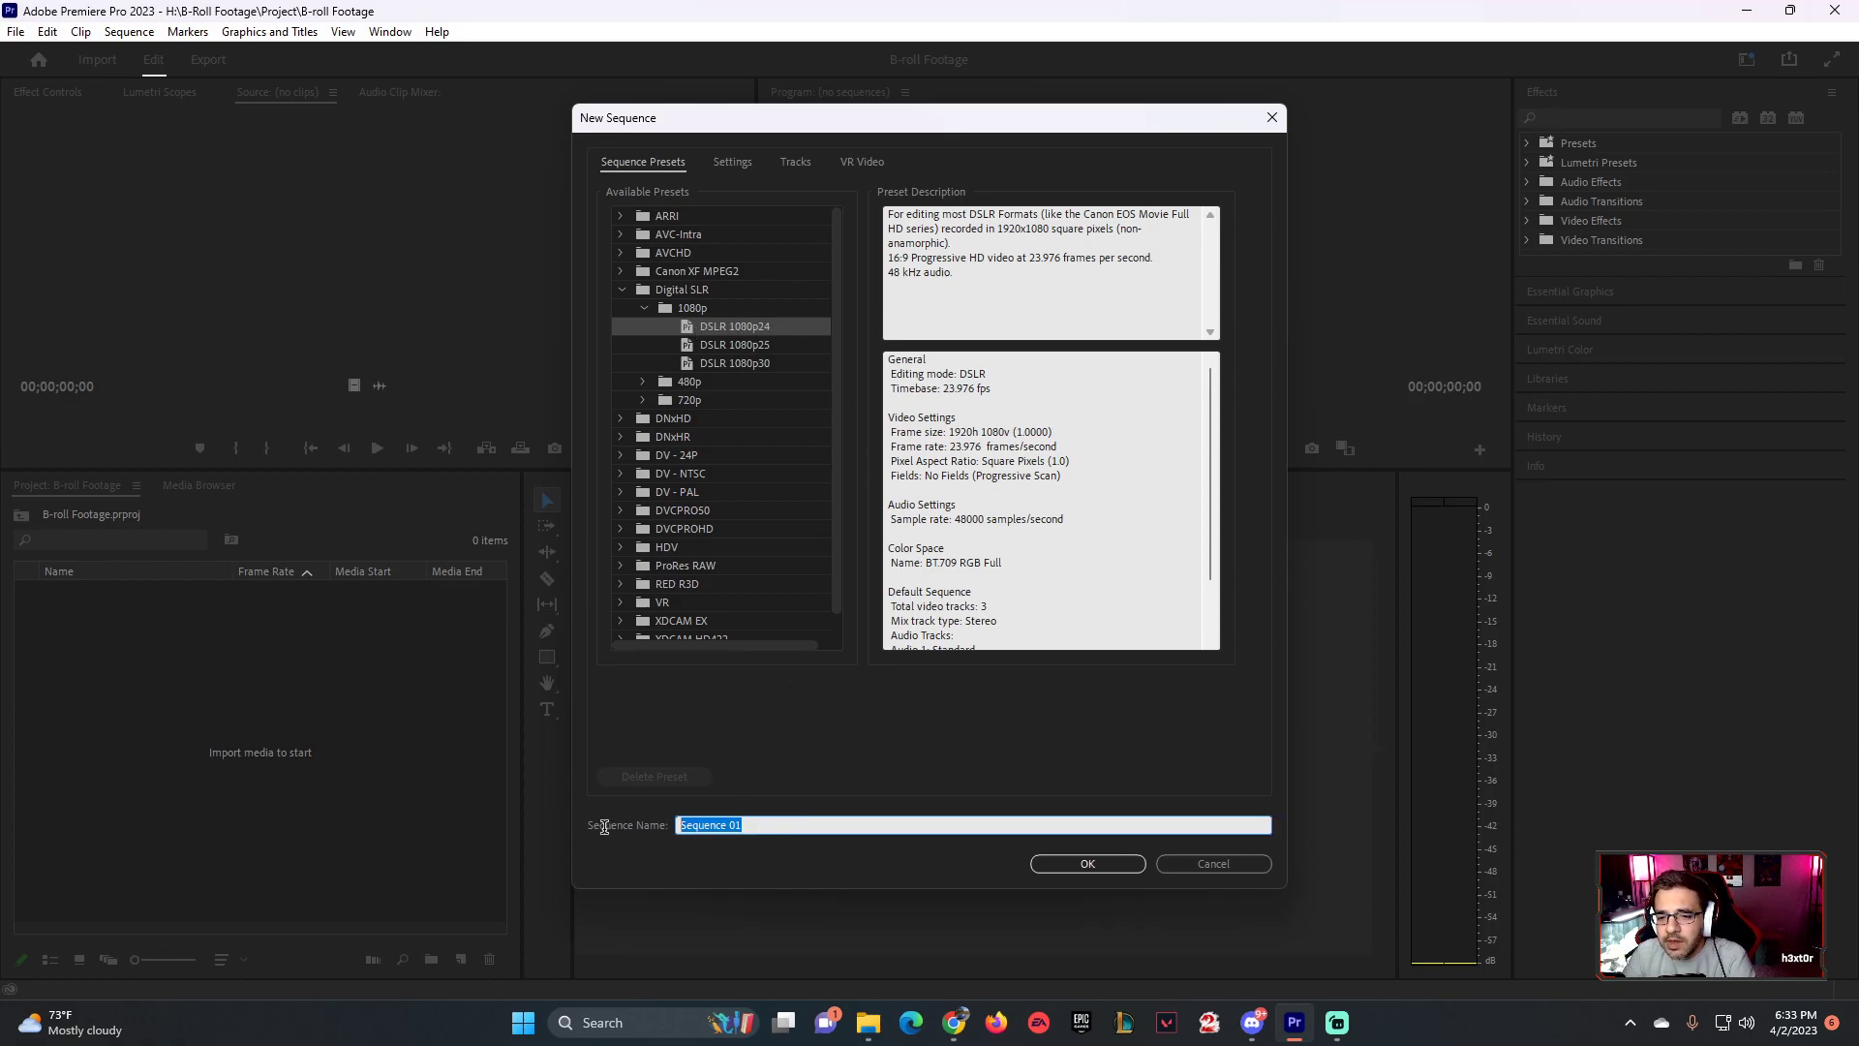
{"action": "type", "text": "B-Ro"}
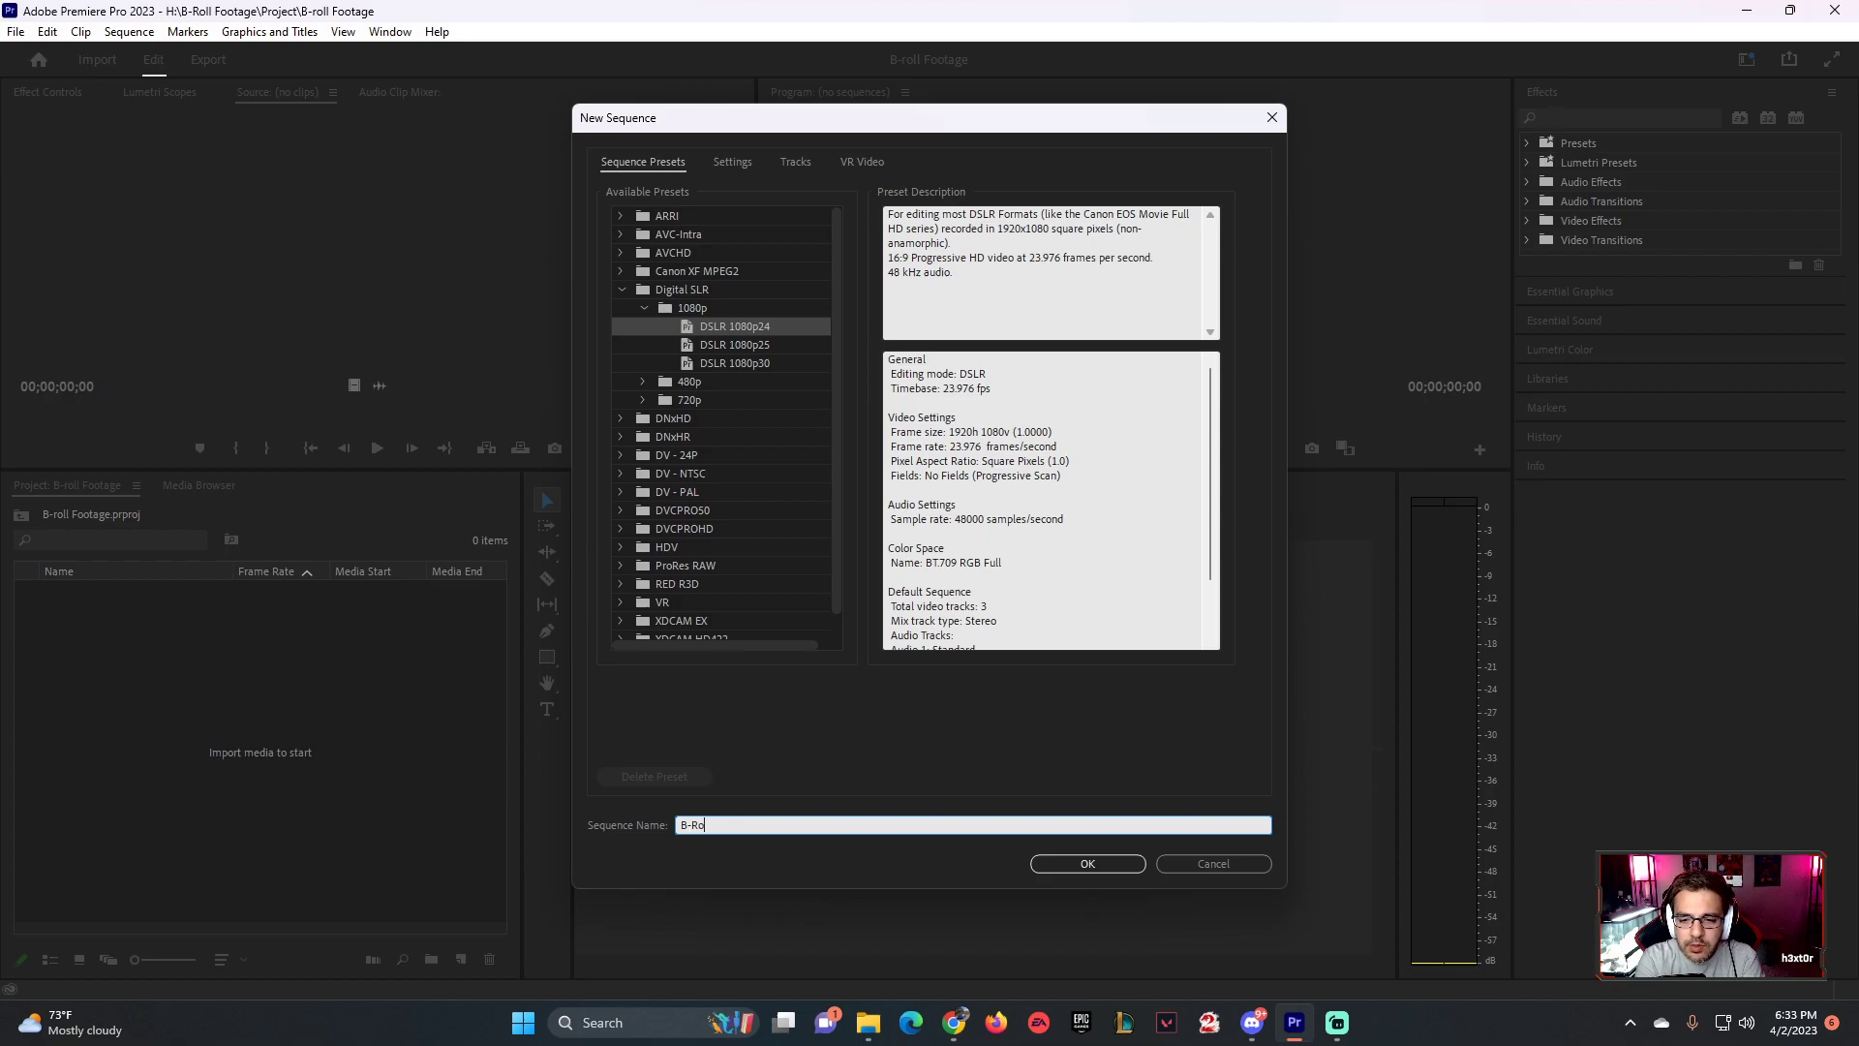
{"action": "type", "text": "ll Footag"}
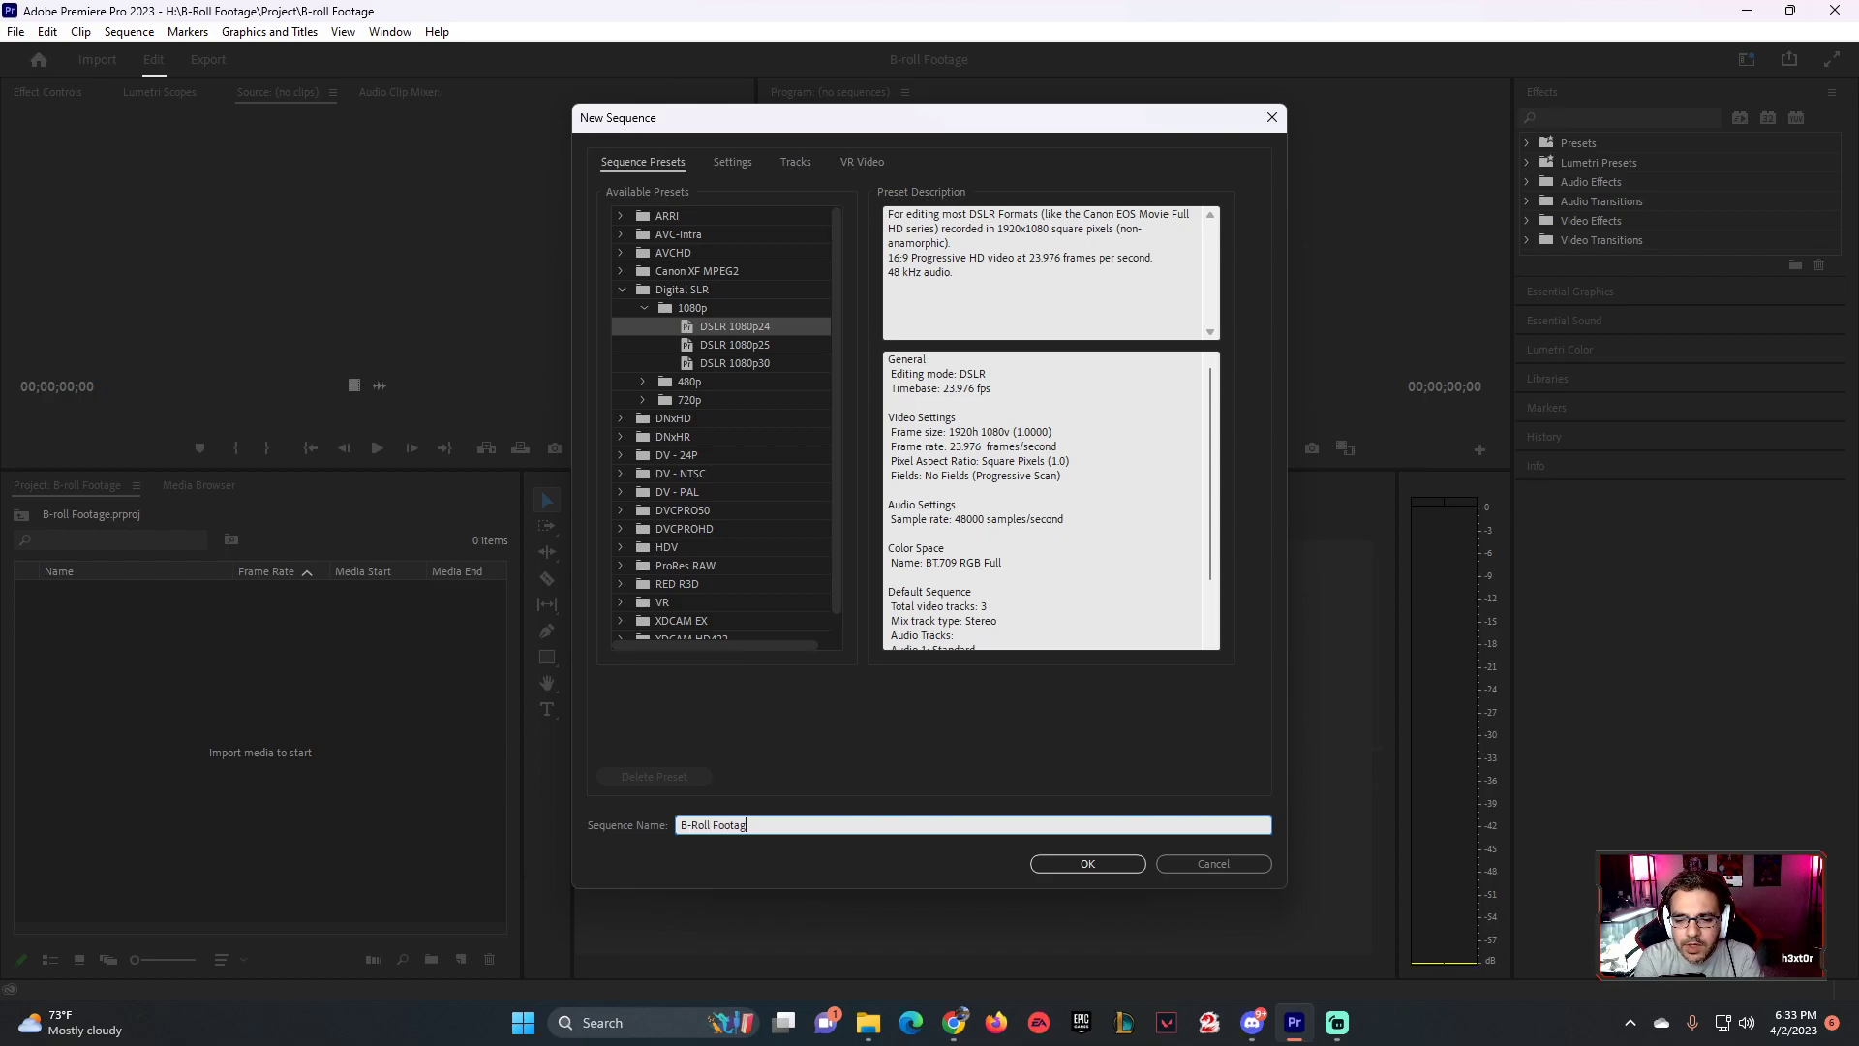
{"action": "type", "text": "e - BMW Car"}
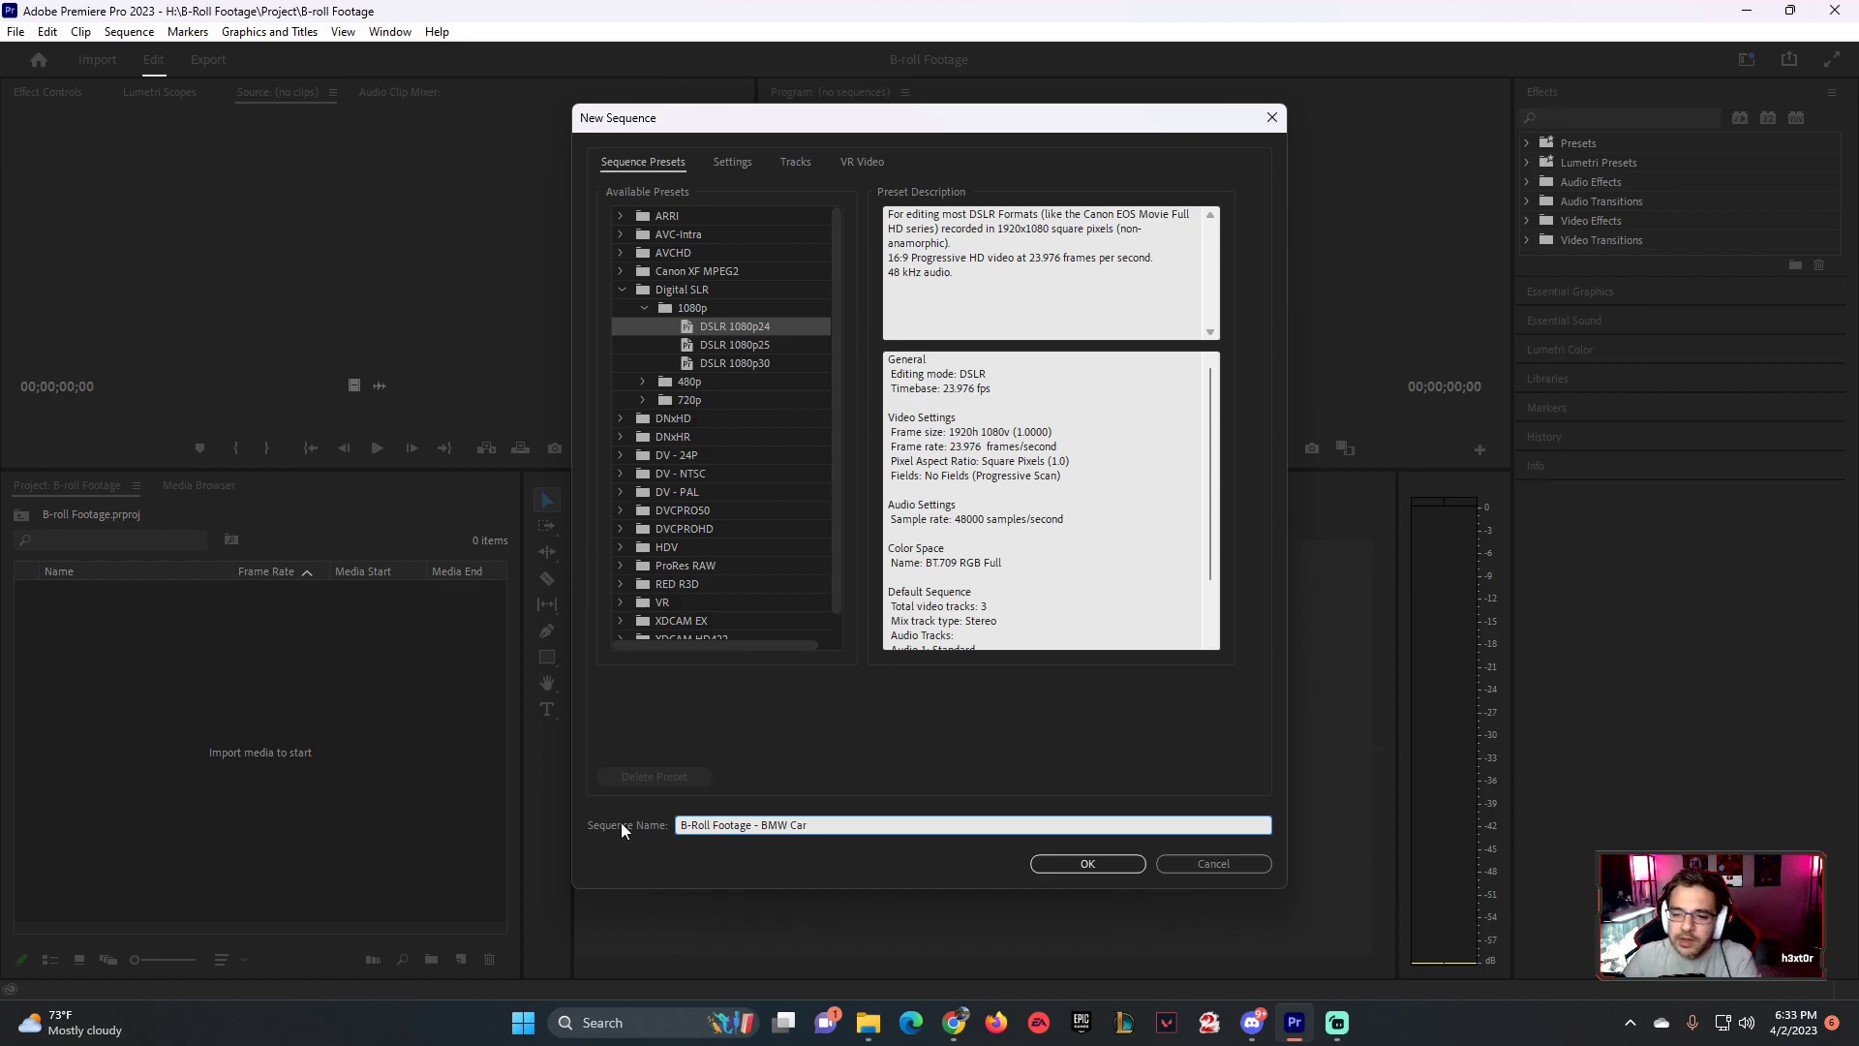
{"action": "left_click_drag", "start_coordinate": [761, 825], "coordinate": [833, 829]}
{"action": "left_click", "coordinate": [1096, 862]}
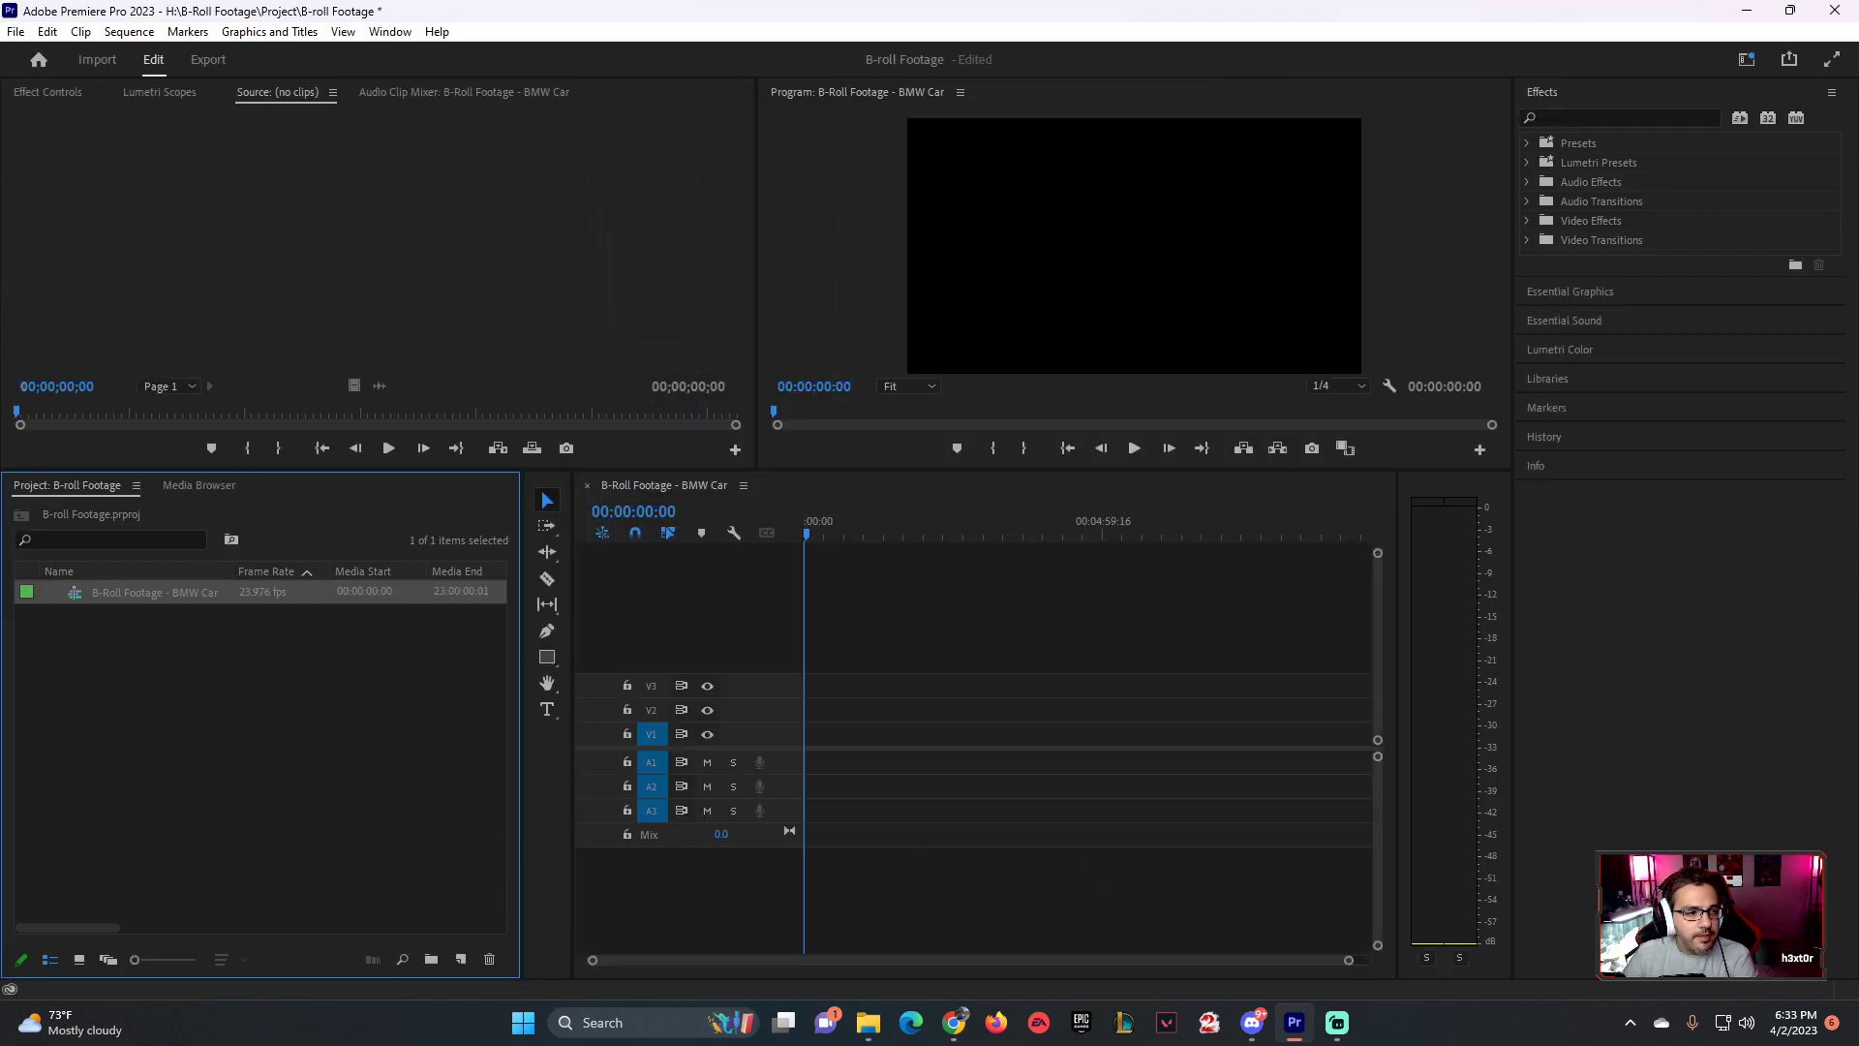
- Switch to File Explorer and import the Audio folder from the B-Roll Footage folder into the Premiere Pro project
{"action": "left_click_drag", "start_coordinate": [1006, 1041], "coordinate": [1143, 159]}
{"action": "left_click_drag", "start_coordinate": [1018, 151], "coordinate": [1022, 113]}
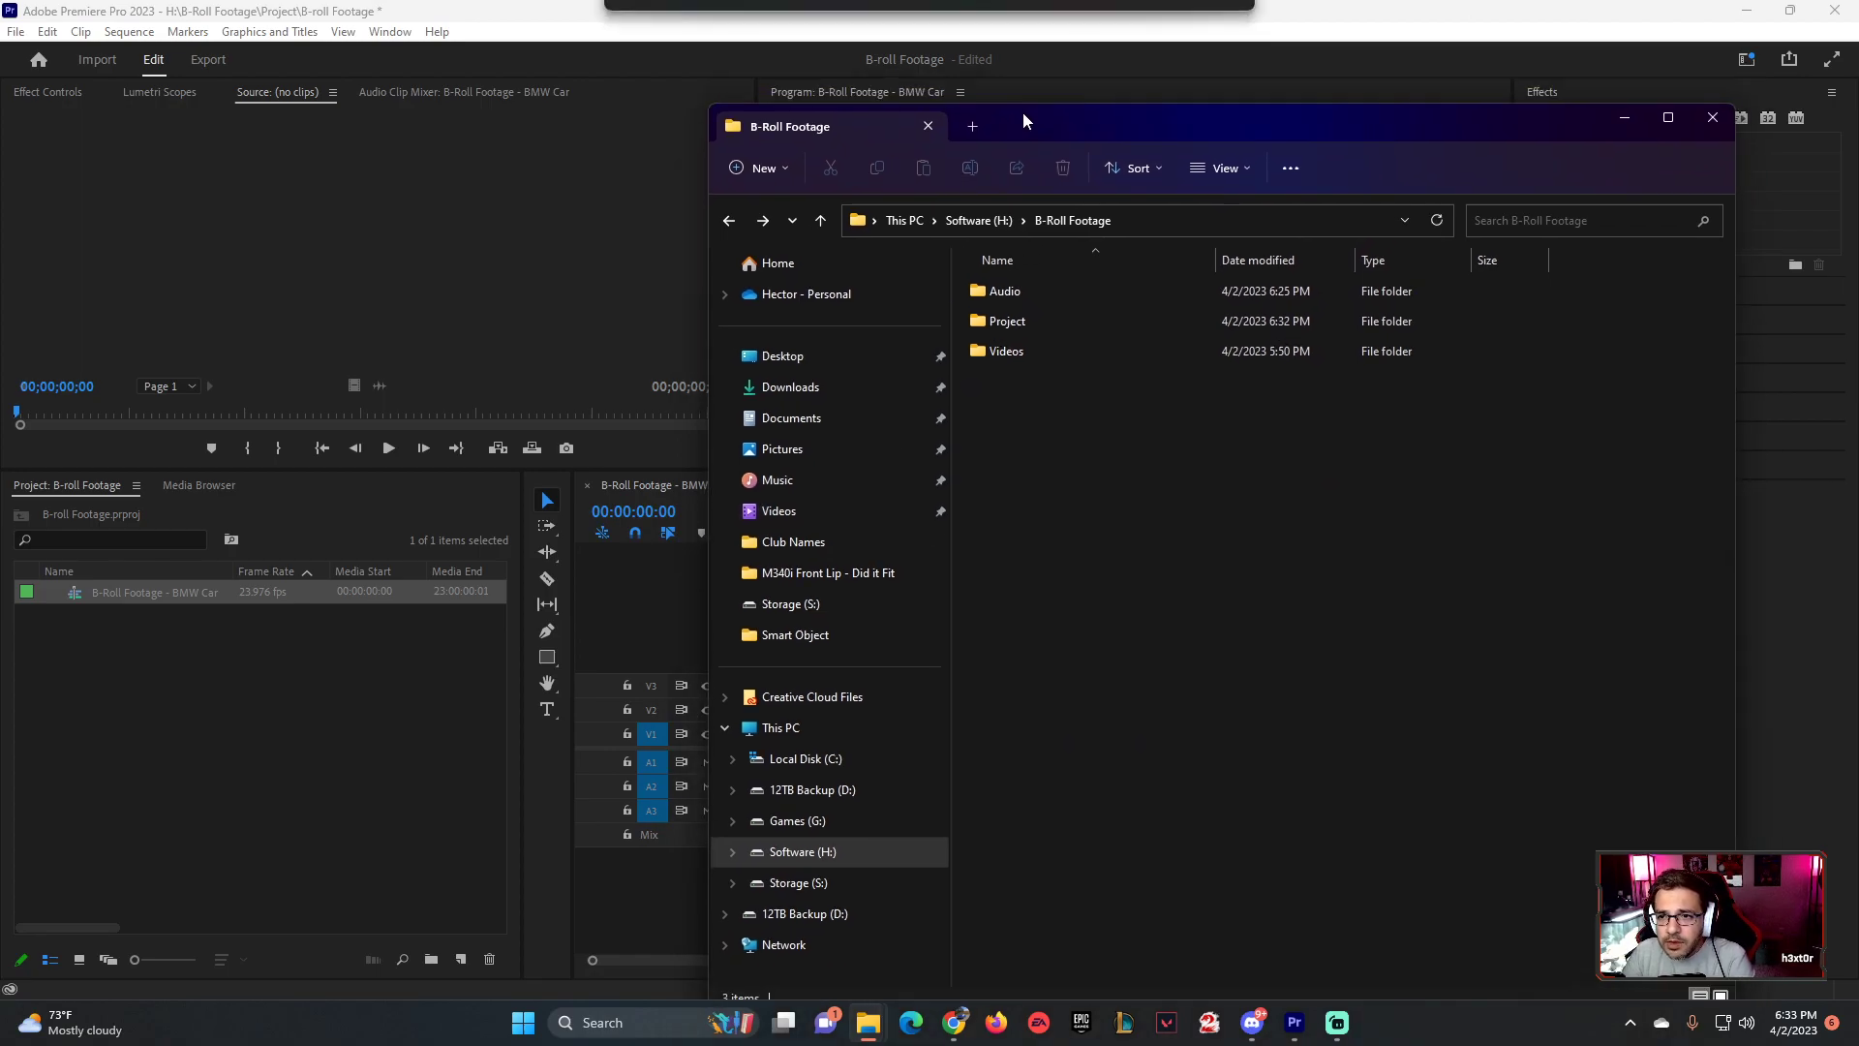
{"action": "left_click", "coordinate": [207, 754]}
{"action": "mouse_move", "coordinate": [875, 1032]}
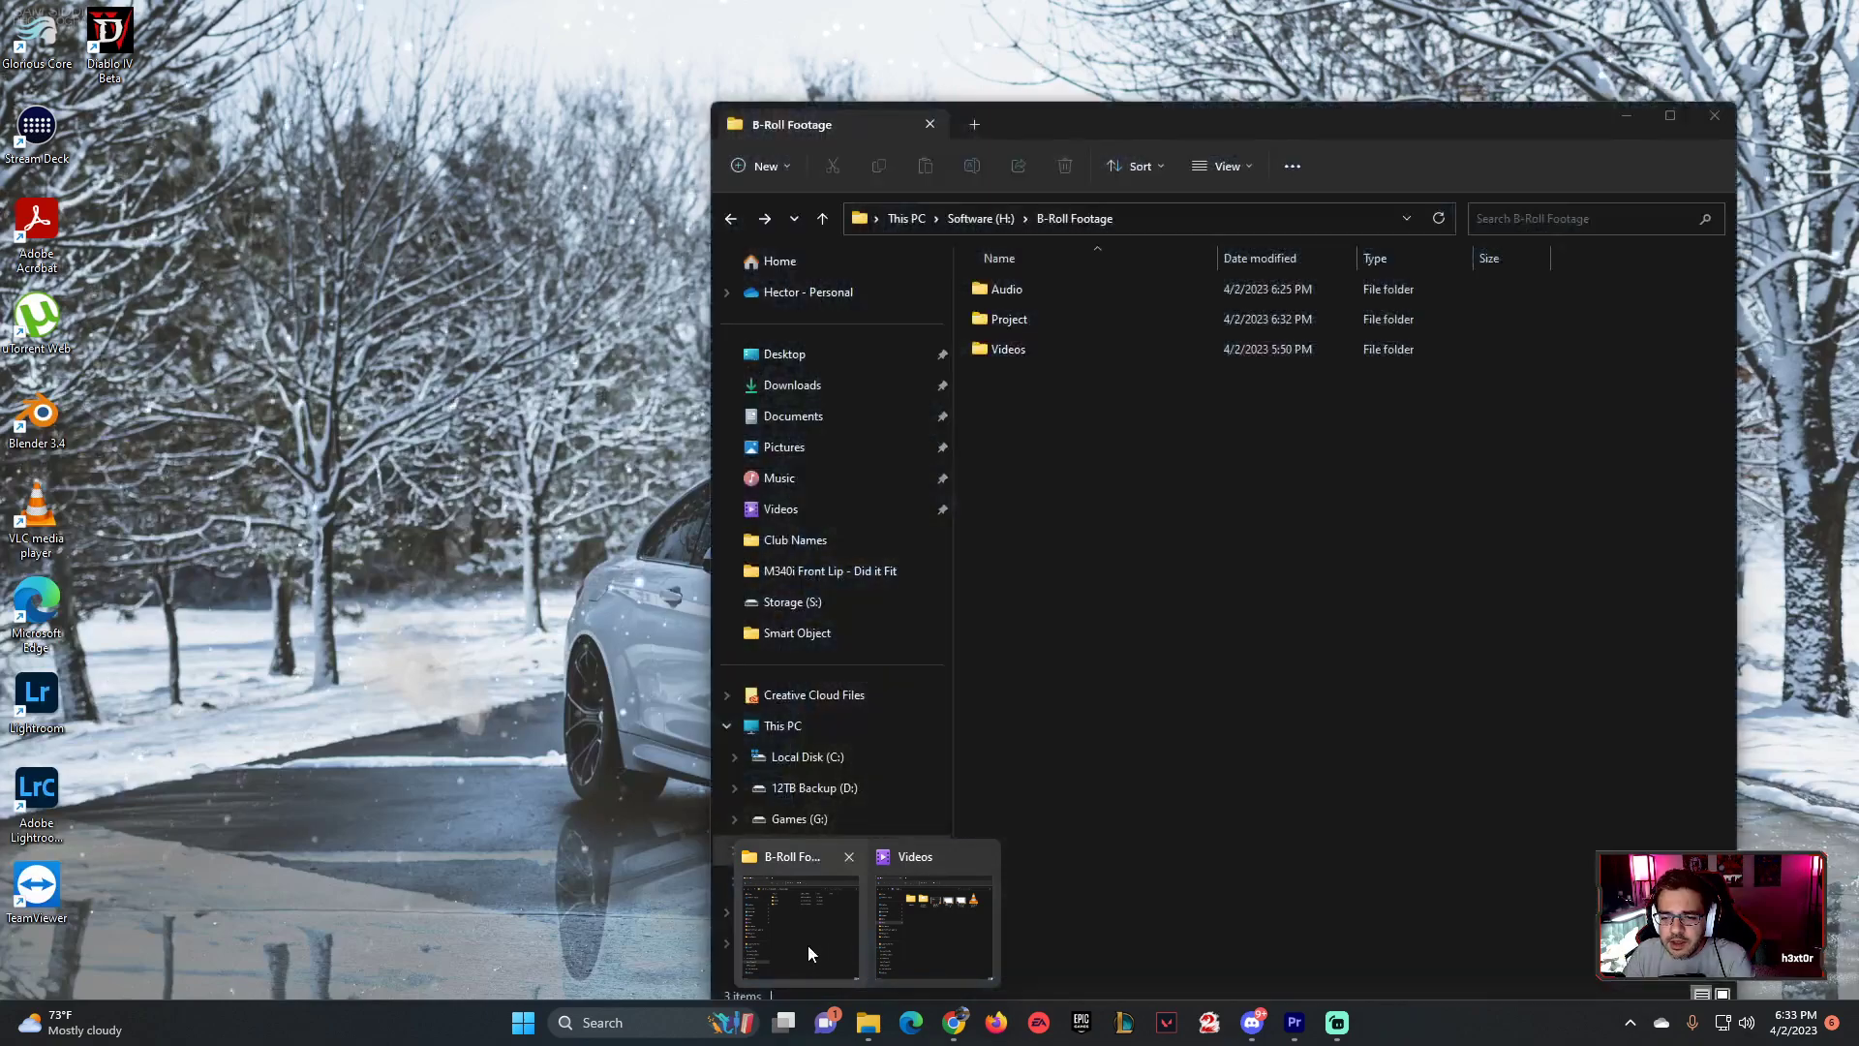
{"action": "left_click", "coordinate": [809, 945]}
{"action": "left_click_drag", "start_coordinate": [1020, 288], "coordinate": [257, 731]}
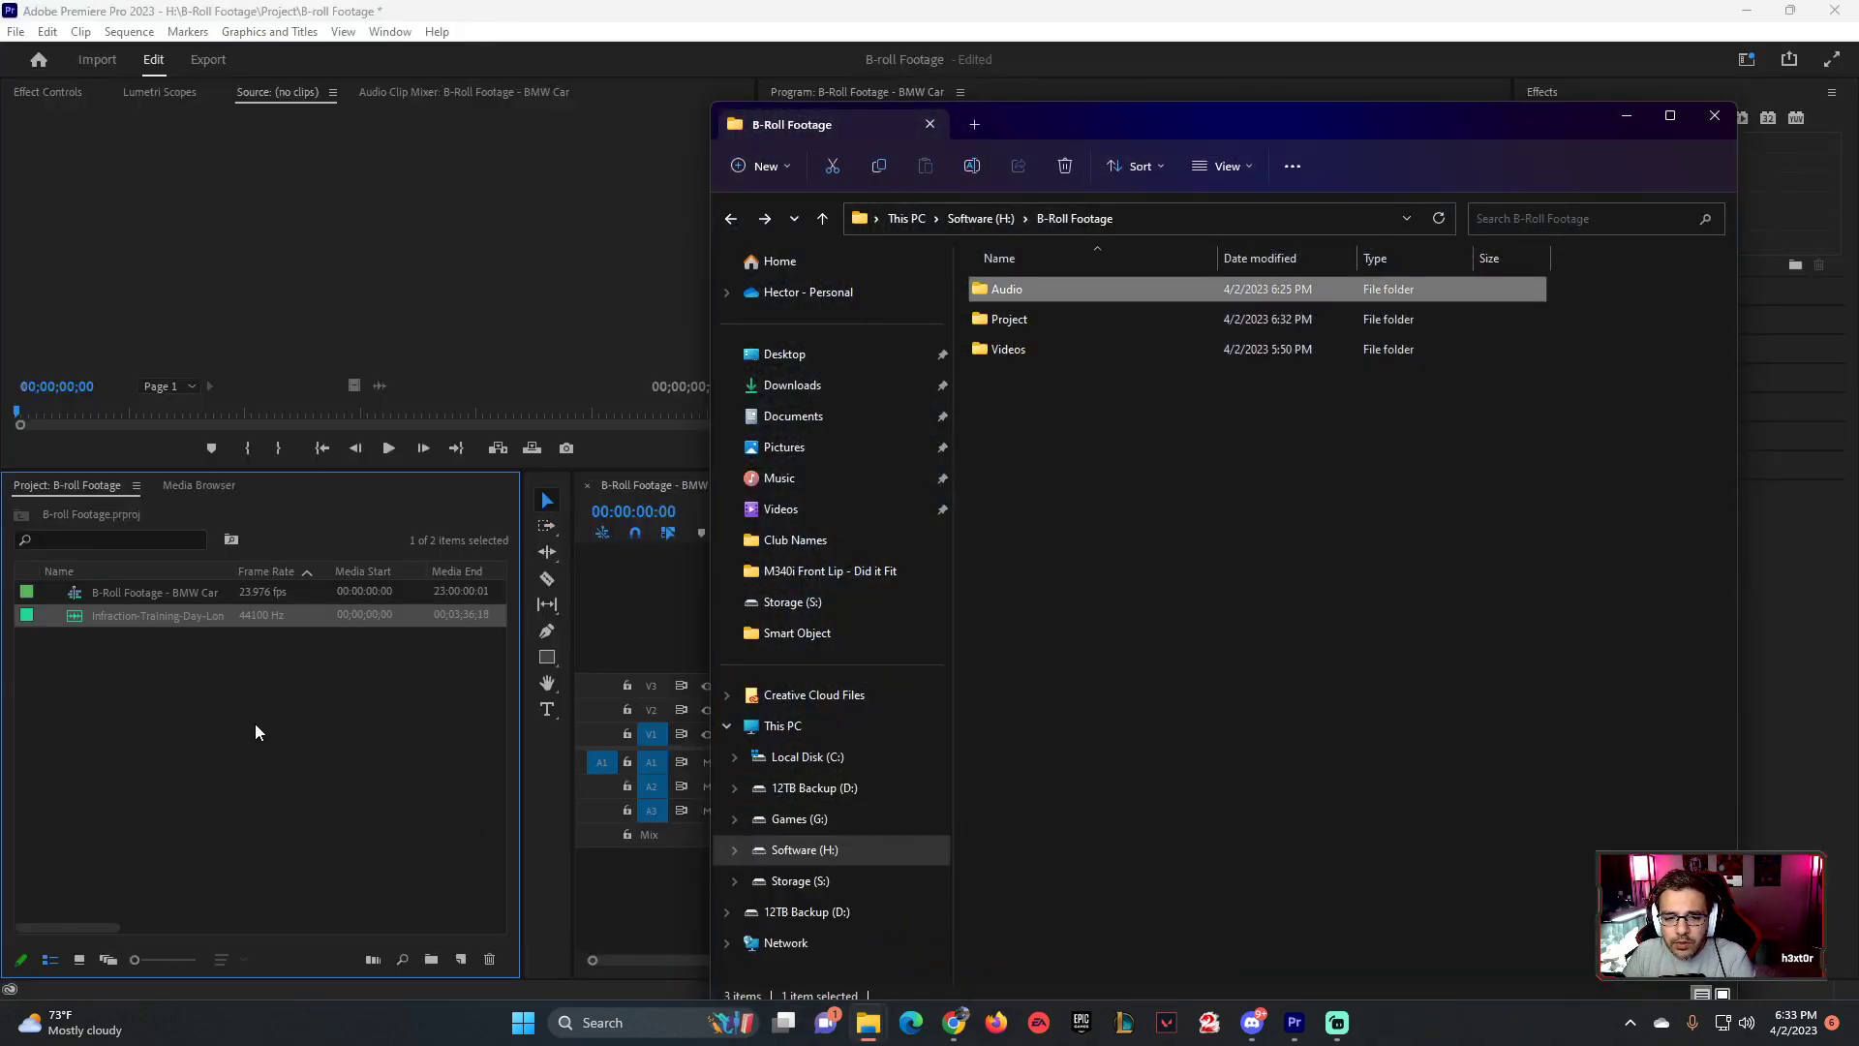
- Delete the imported Infraction-Training-Day audio track from the project
{"action": "left_click", "coordinate": [89, 639]}
{"action": "left_click", "coordinate": [169, 617]}
{"action": "left_click", "coordinate": [151, 675]}
{"action": "left_click", "coordinate": [182, 619]}
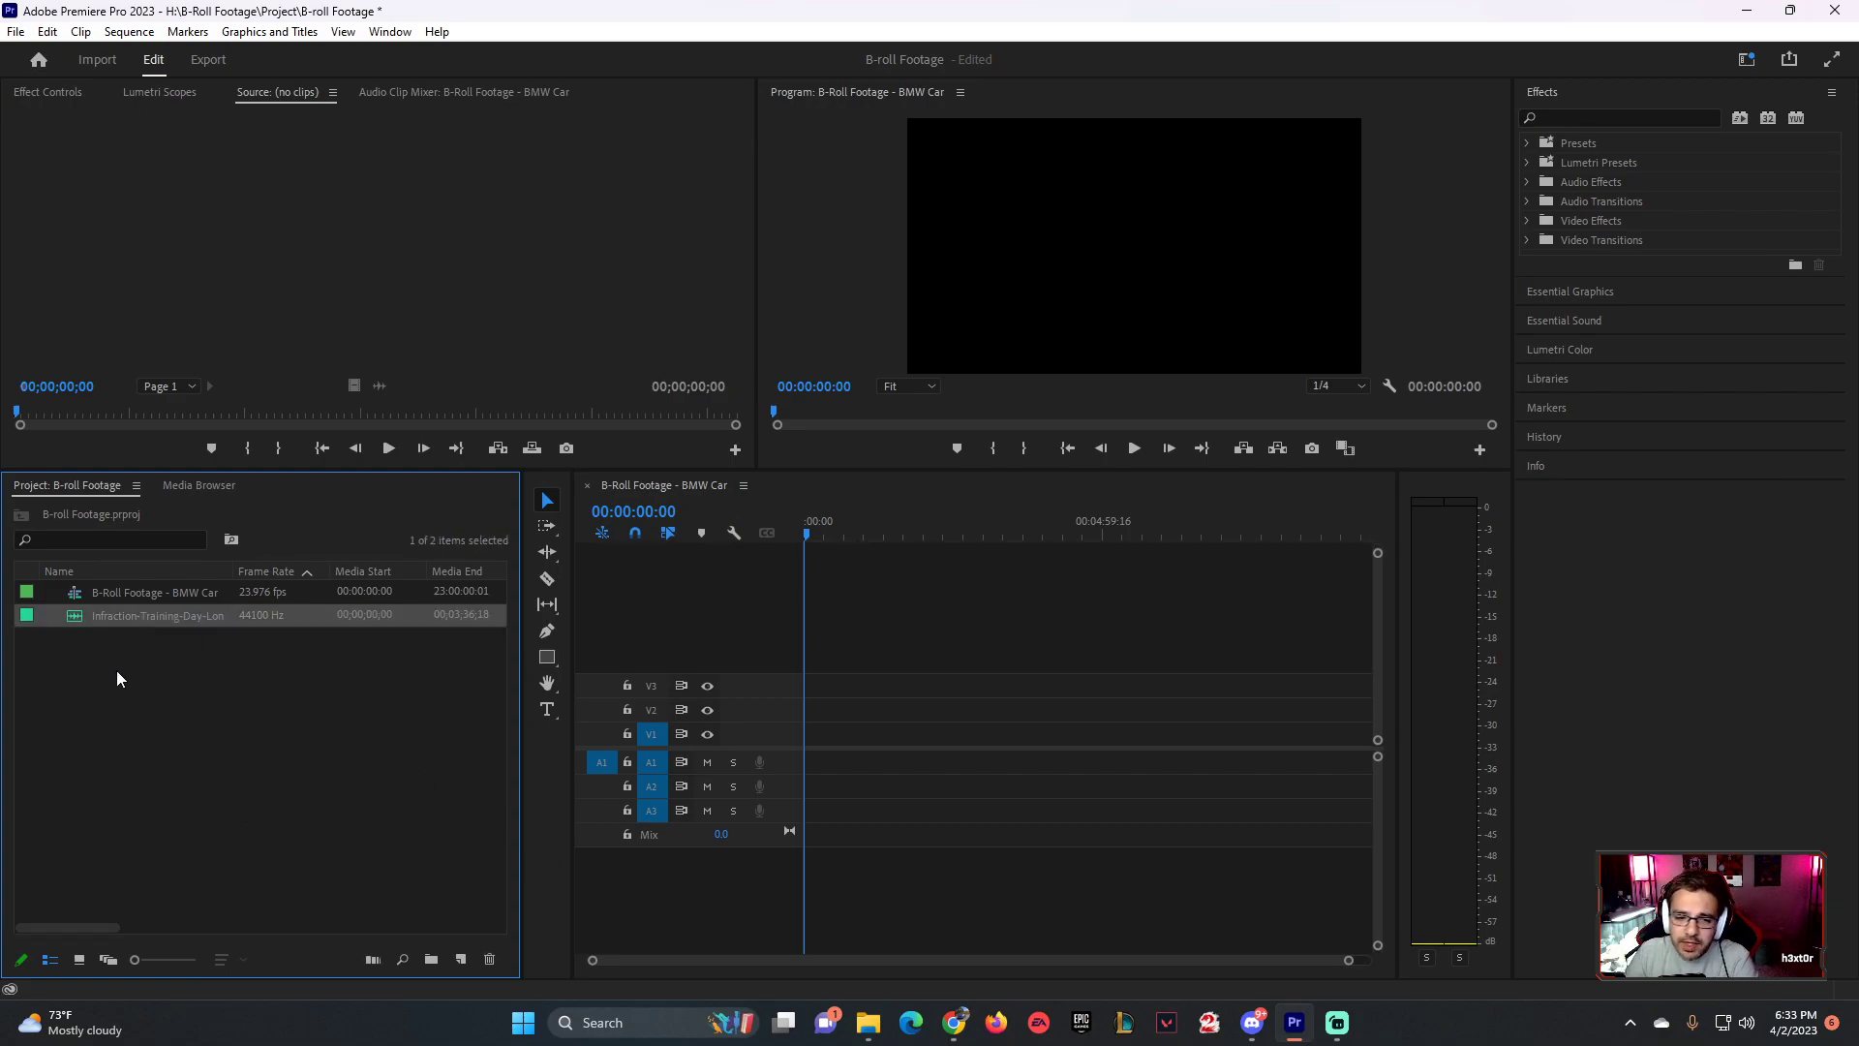
{"action": "key", "text": "Delete"}
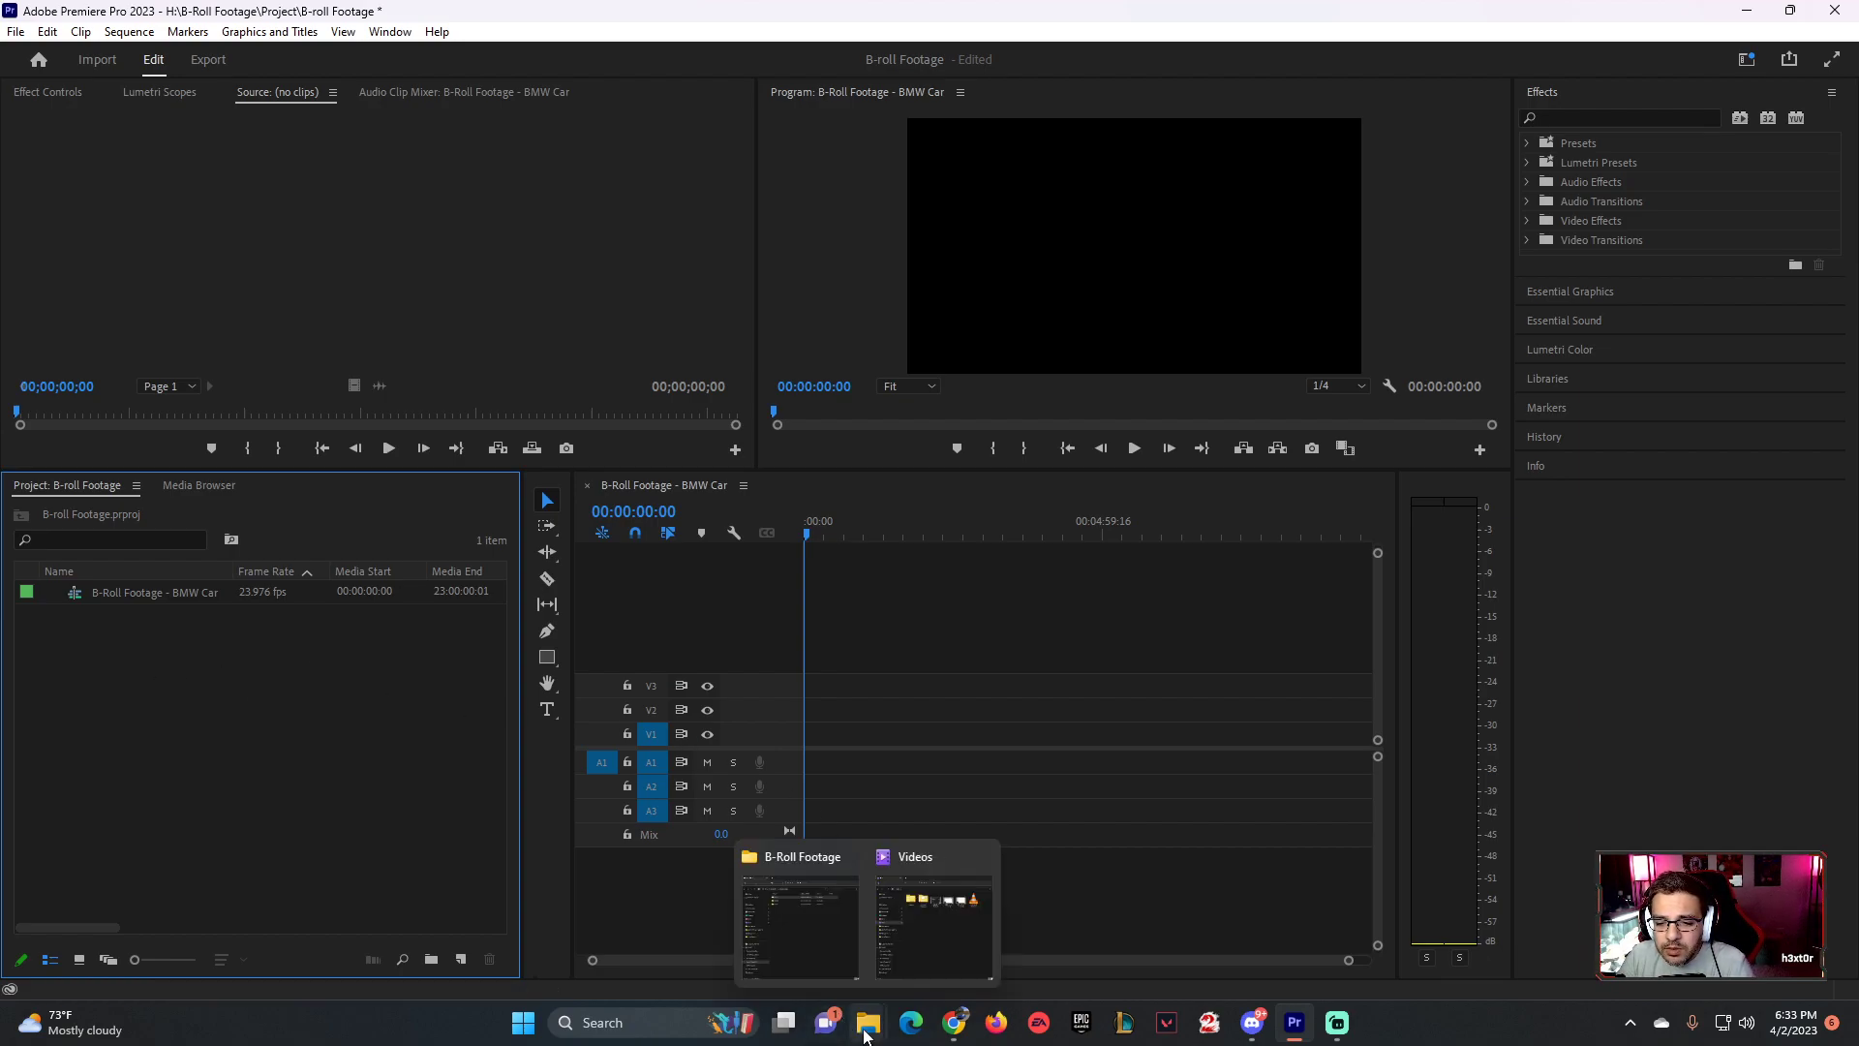
- Import the Audio and Videos folders from the B-Roll Footage folder in File Explorer into the project and check the Videos bin's contents
{"action": "left_click", "coordinate": [932, 961]}
{"action": "left_click", "coordinate": [810, 923]}
{"action": "left_click_drag", "start_coordinate": [1016, 295], "coordinate": [221, 678]}
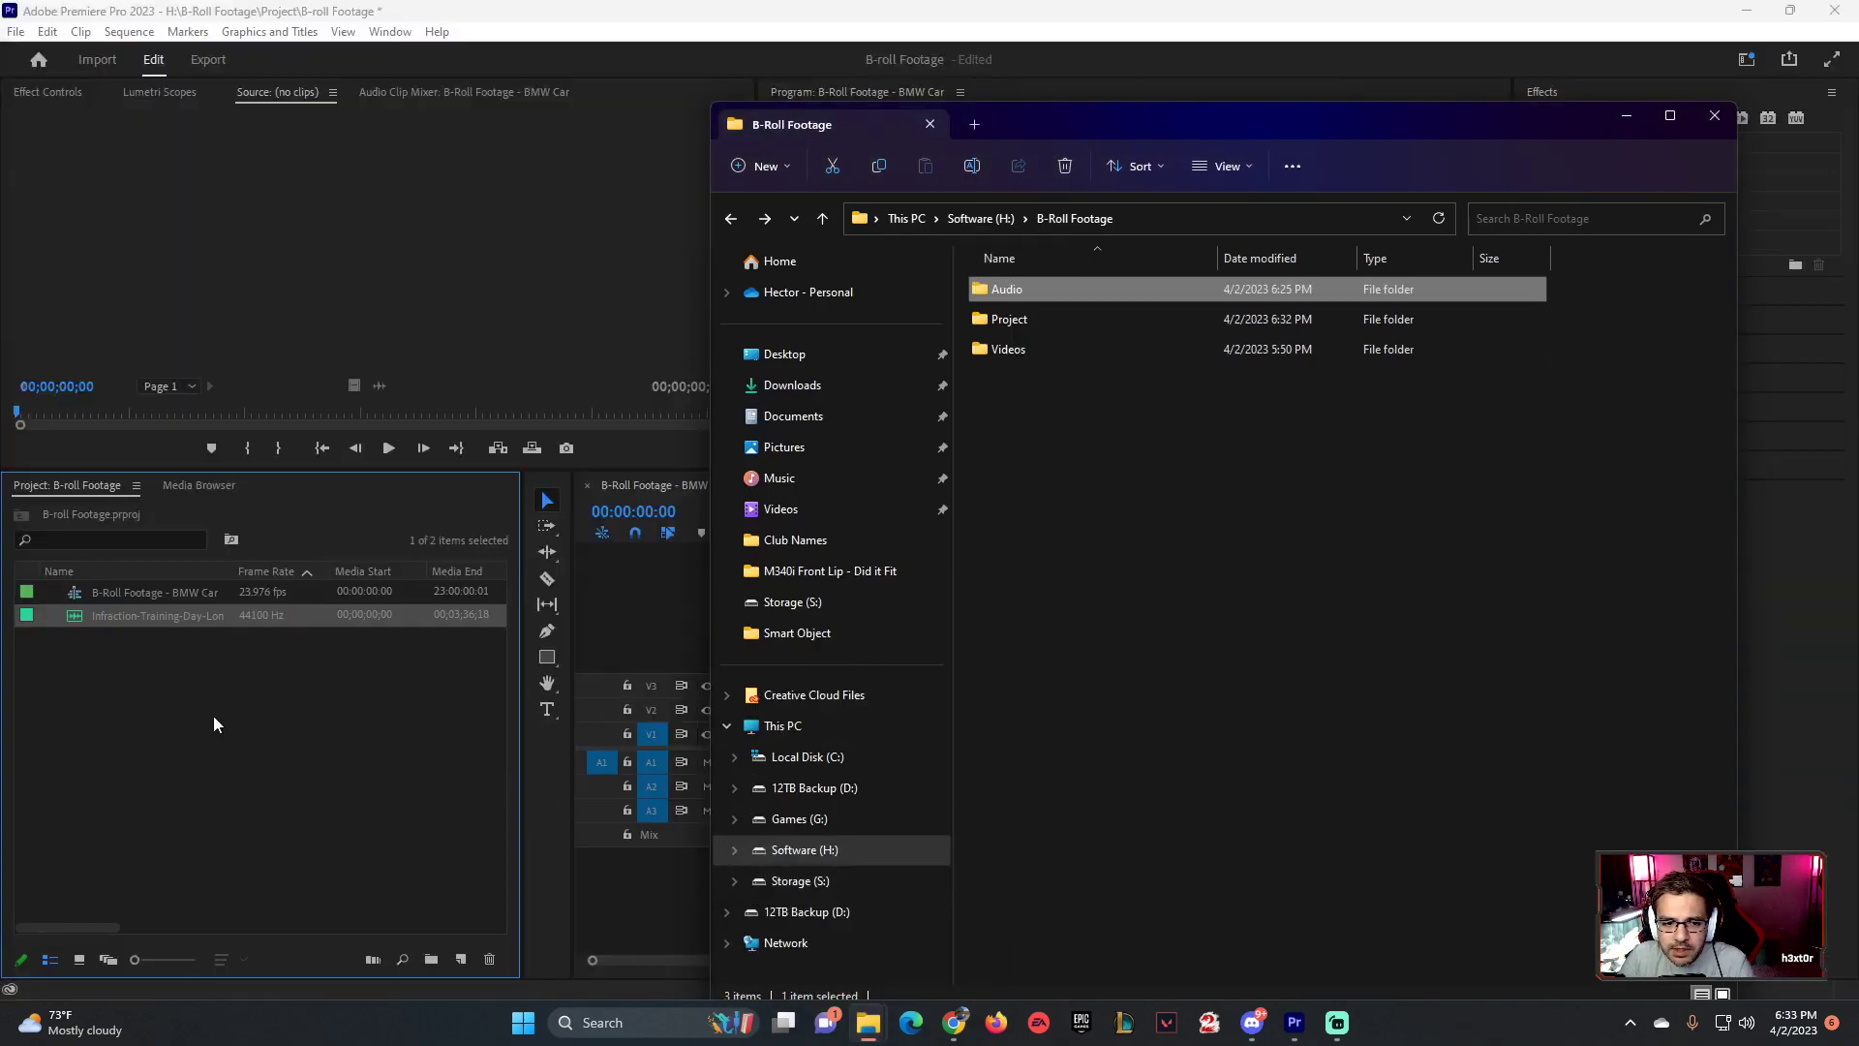
{"action": "left_click_drag", "start_coordinate": [1017, 349], "coordinate": [236, 748]}
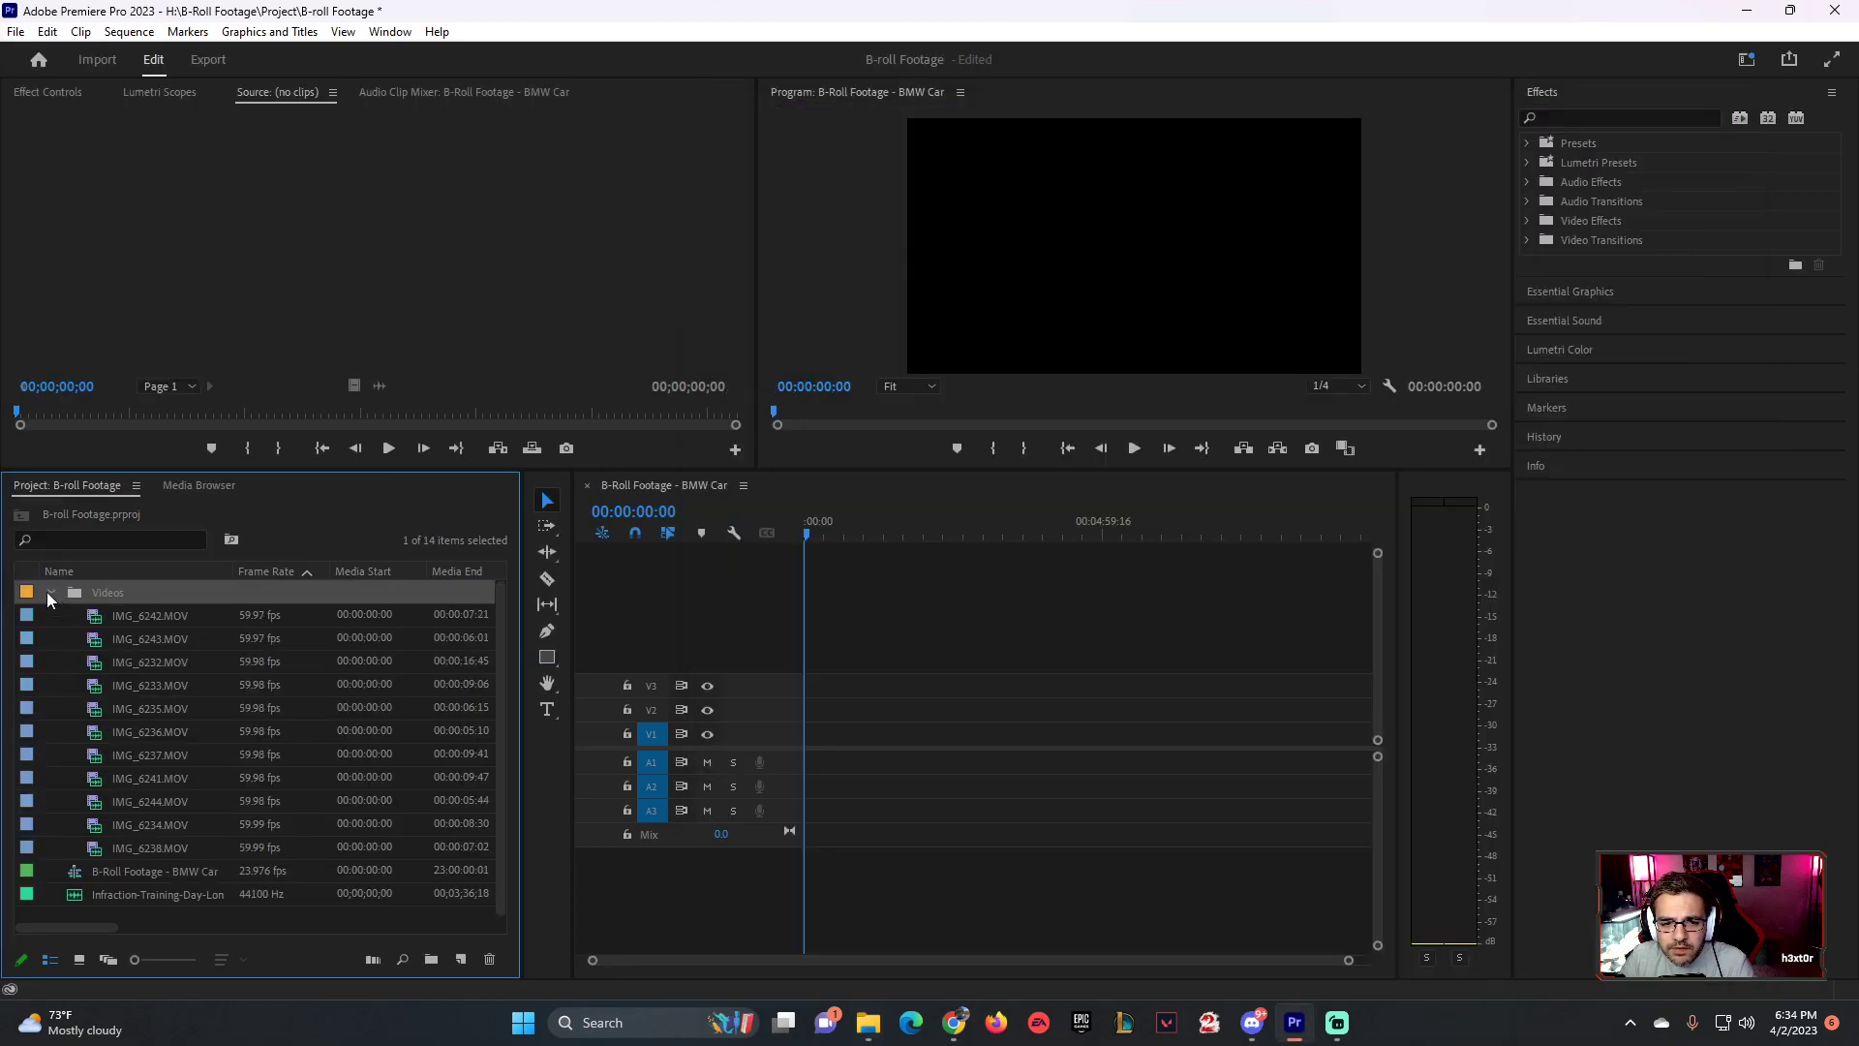
{"action": "left_click", "coordinate": [46, 591]}
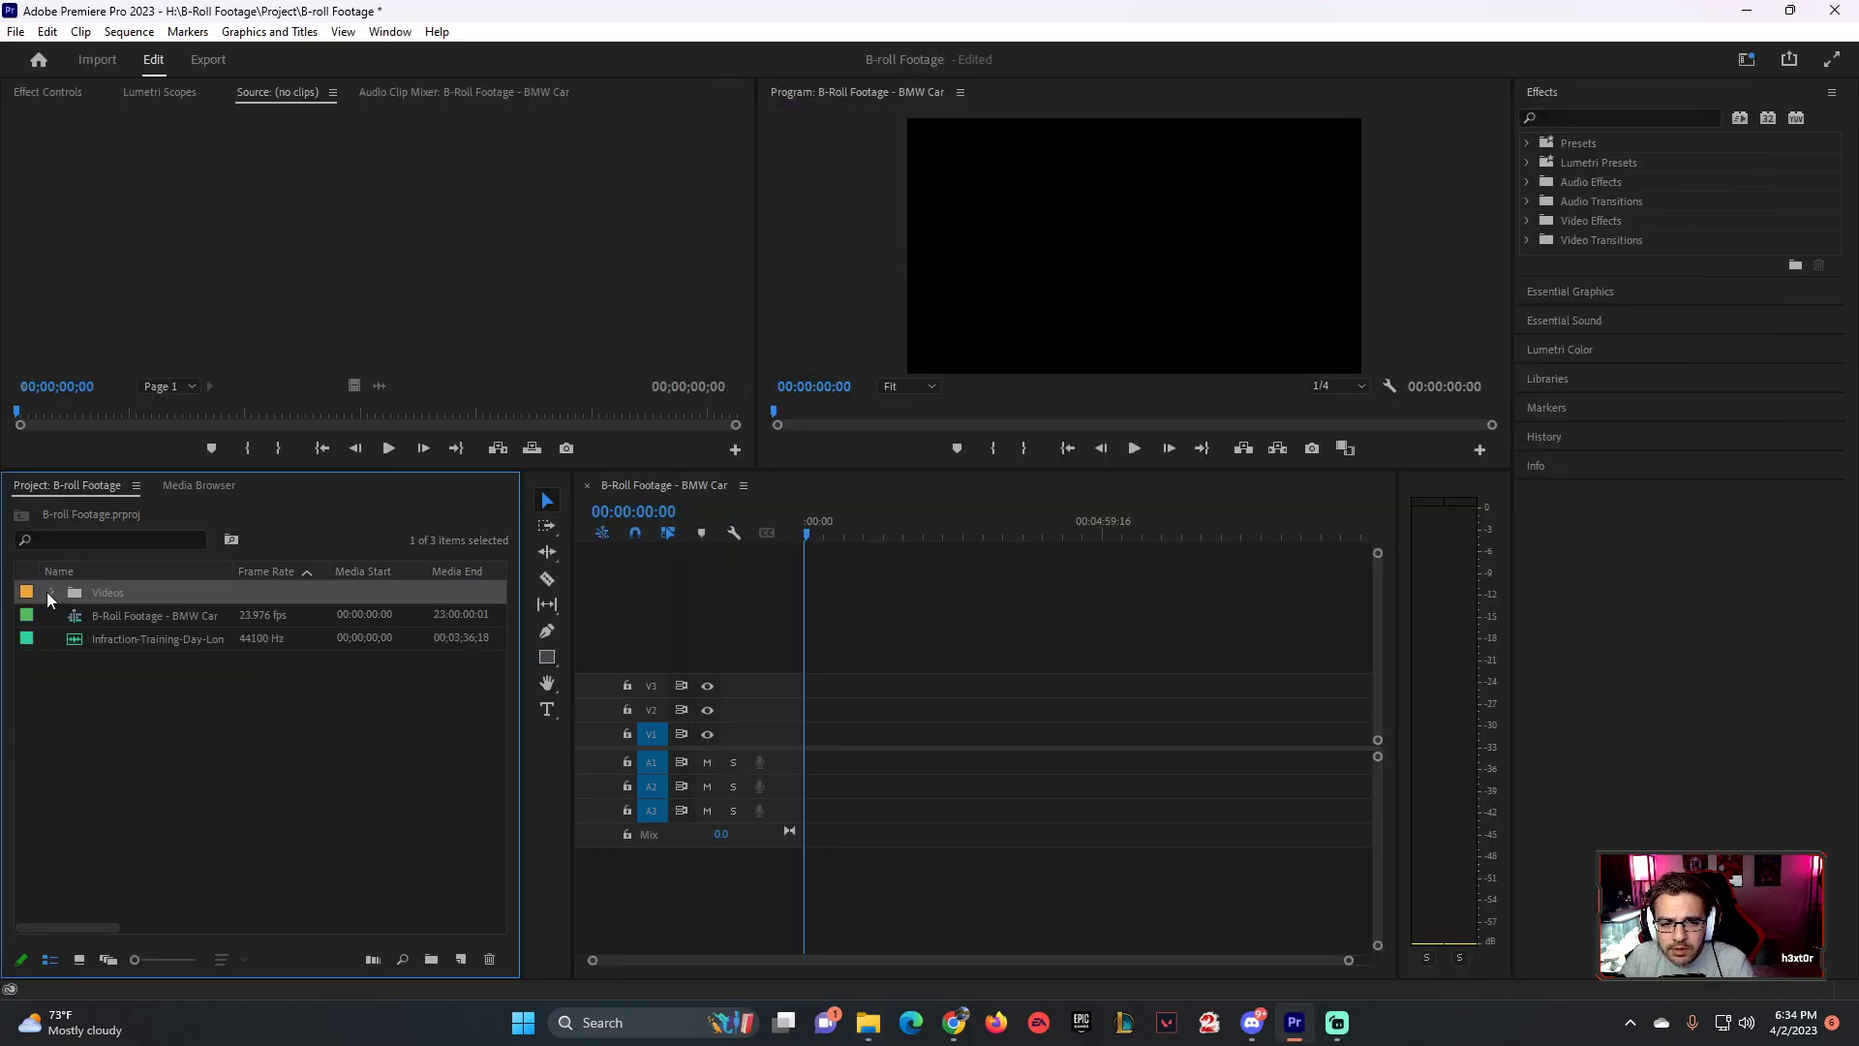
{"action": "left_click", "coordinate": [50, 593]}
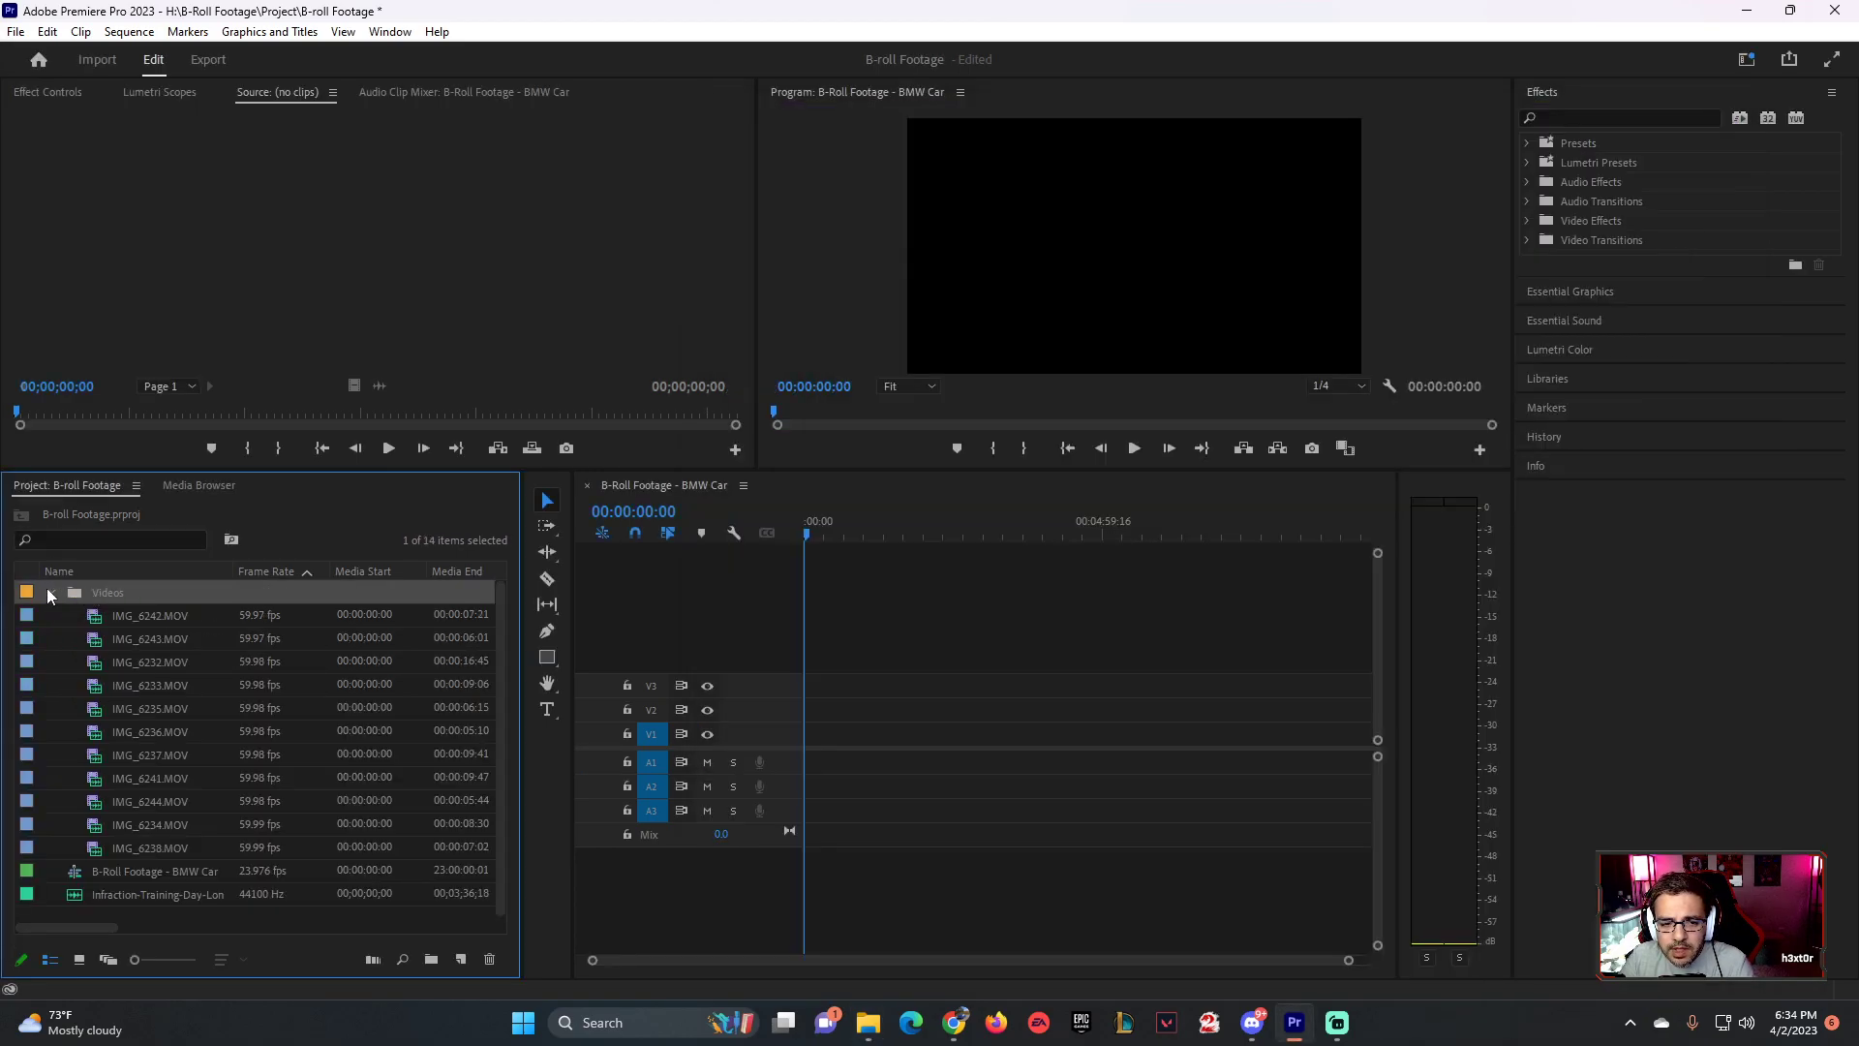
{"action": "left_click", "coordinate": [51, 591]}
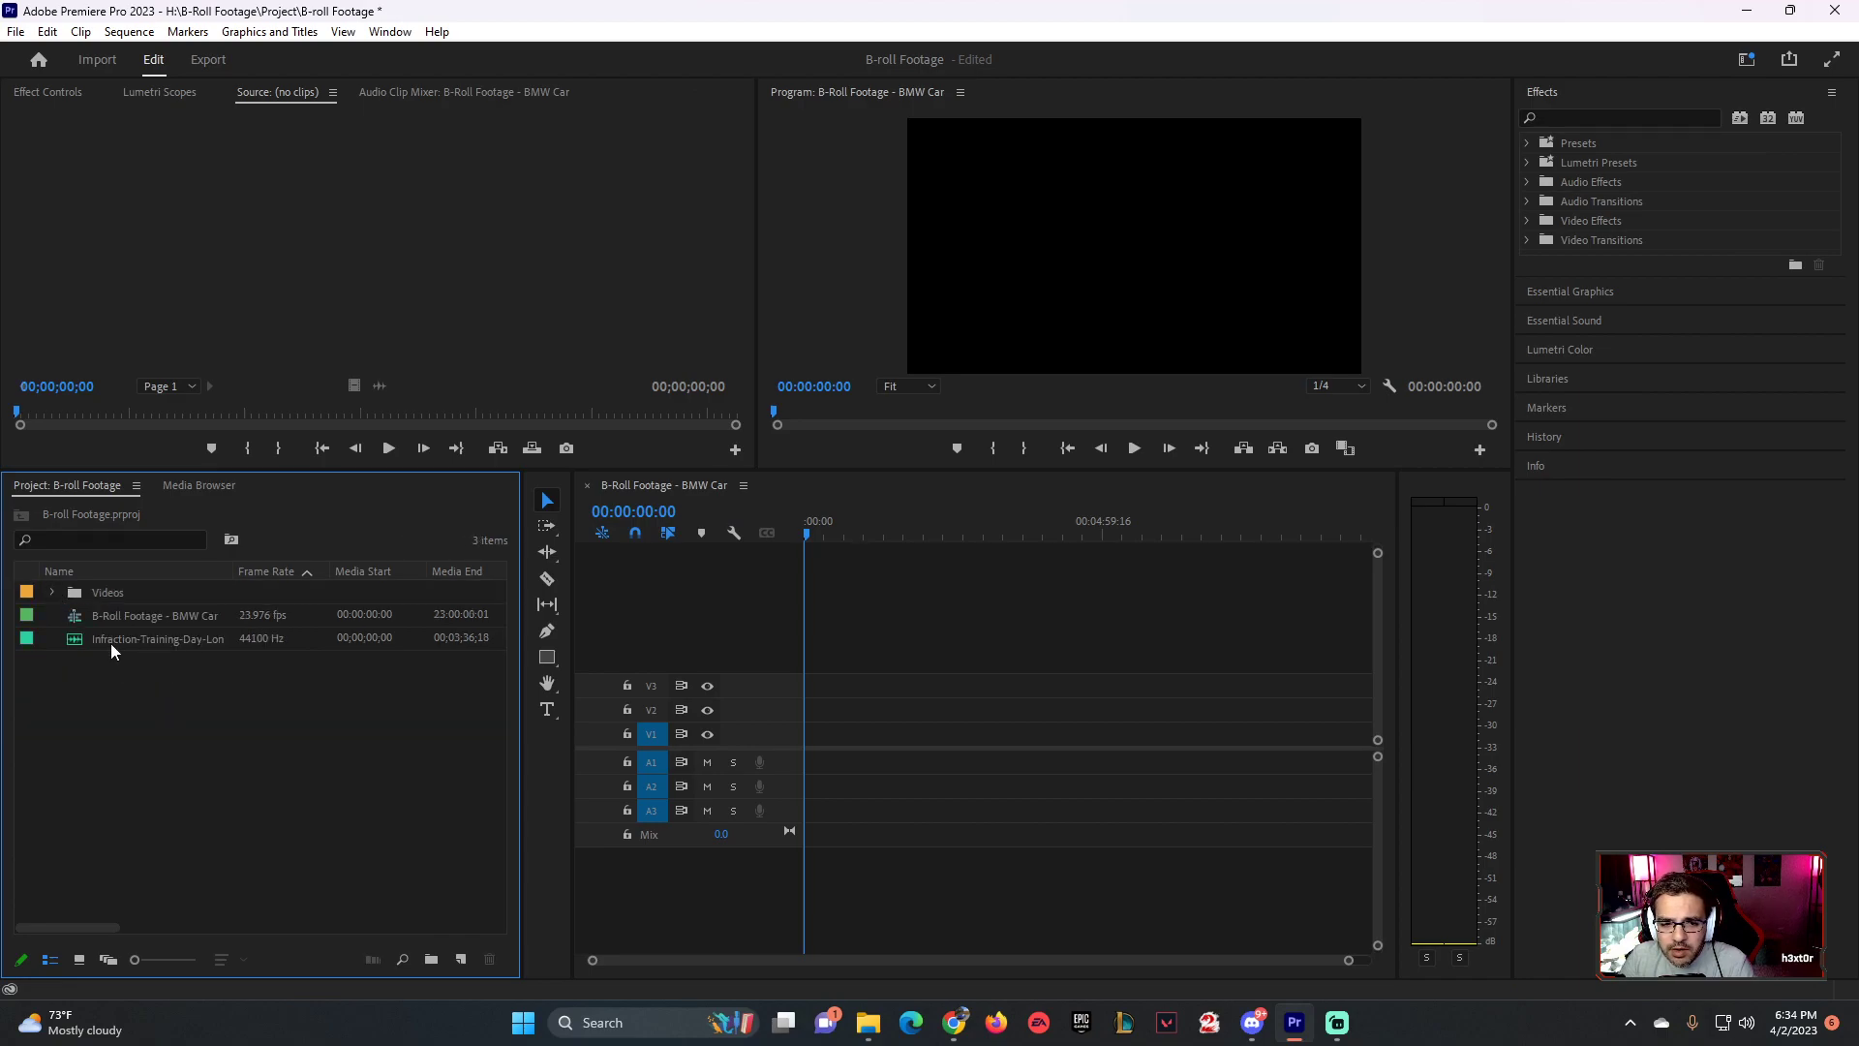
- Create a bin named "Sequence" in the project and move the B-Roll Footage - BMW Car sequence into it
{"action": "right_click", "coordinate": [118, 705]}
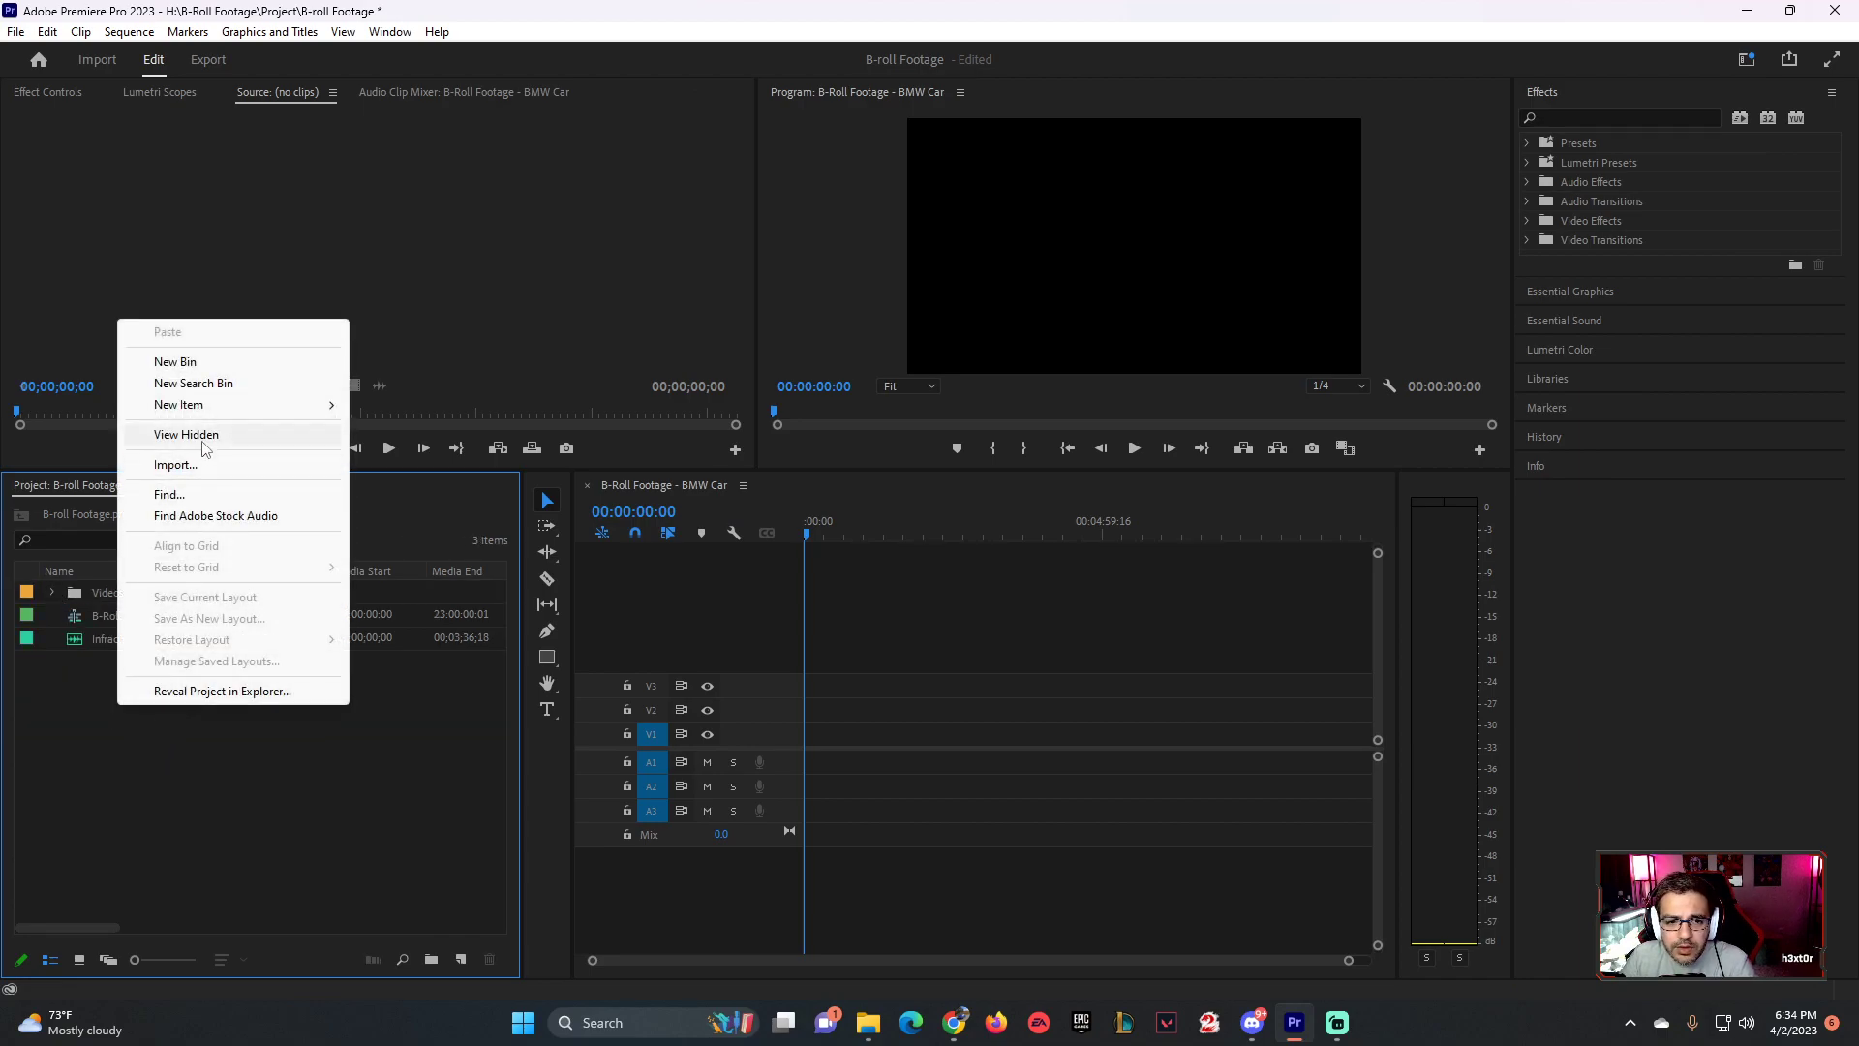
{"action": "left_click", "coordinate": [231, 366]}
{"action": "type", "text": "Sequence"}
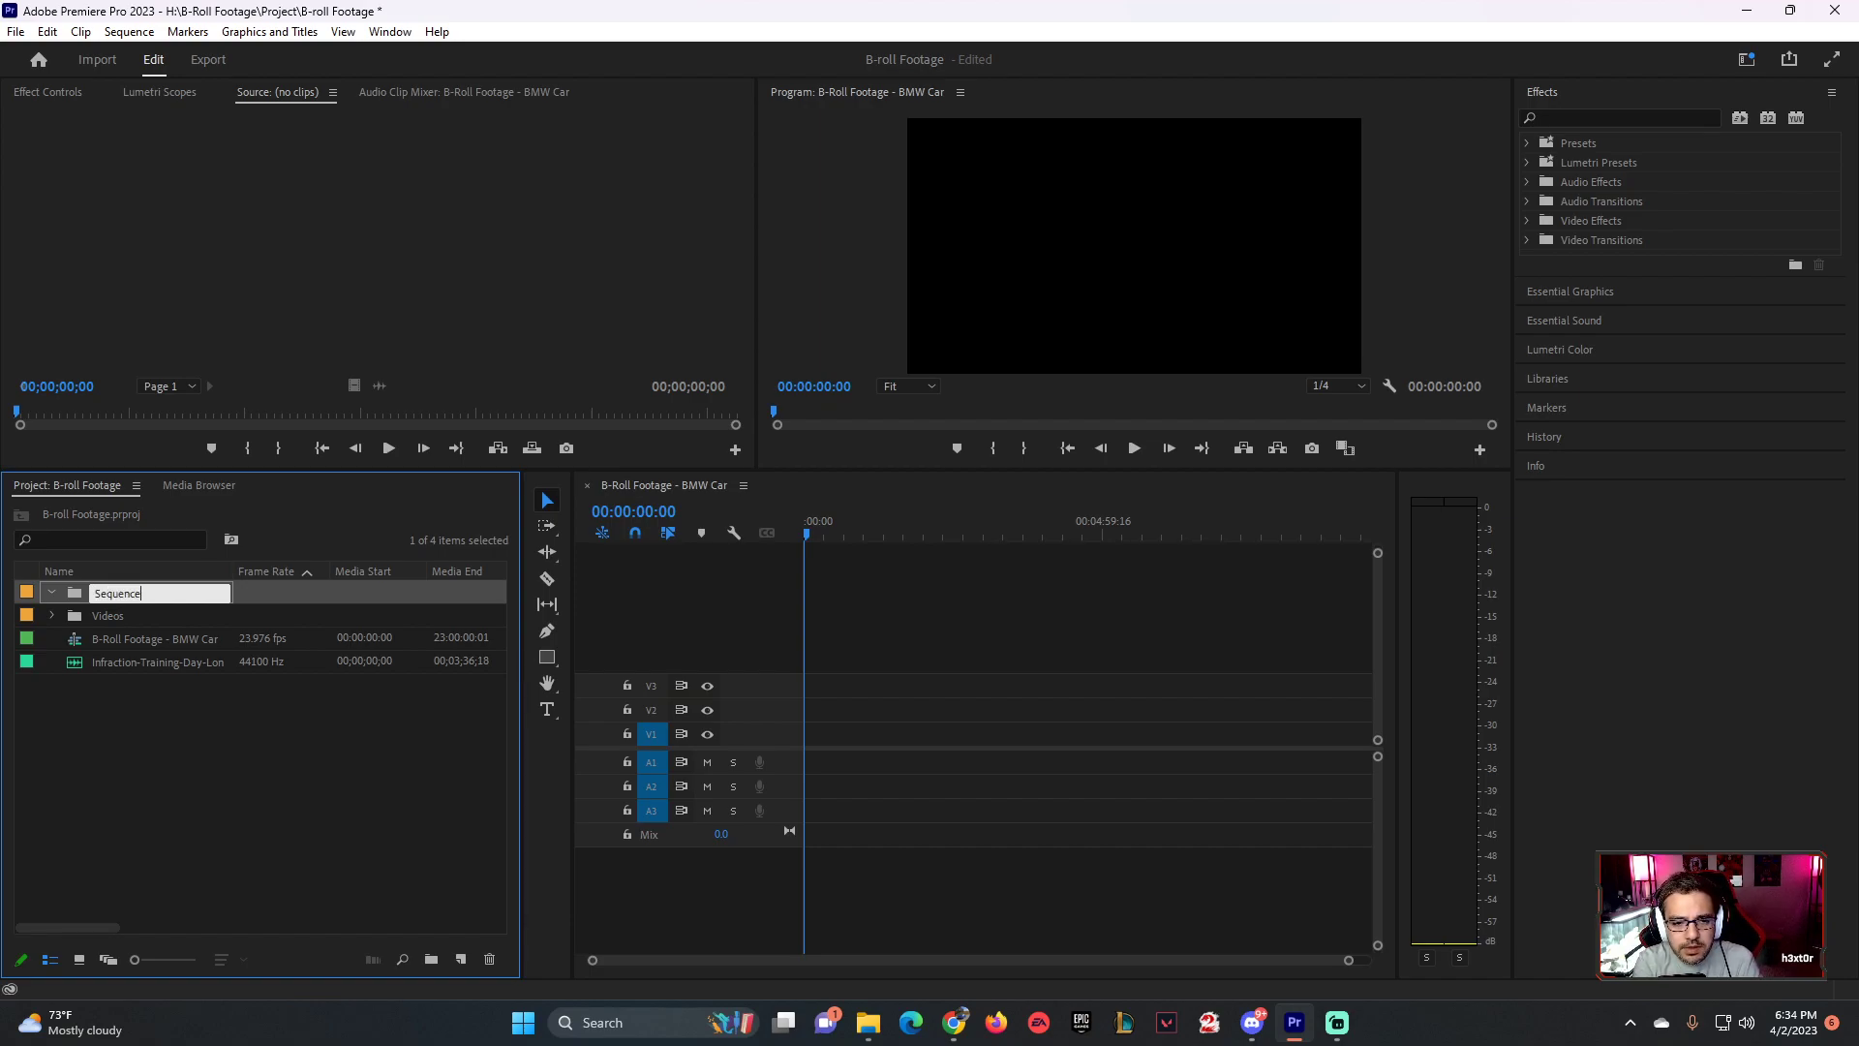
{"action": "key", "text": "Tab"}
{"action": "left_click", "coordinate": [79, 686]}
{"action": "left_click_drag", "start_coordinate": [79, 639], "coordinate": [107, 602]}
{"action": "left_click", "coordinate": [52, 594]}
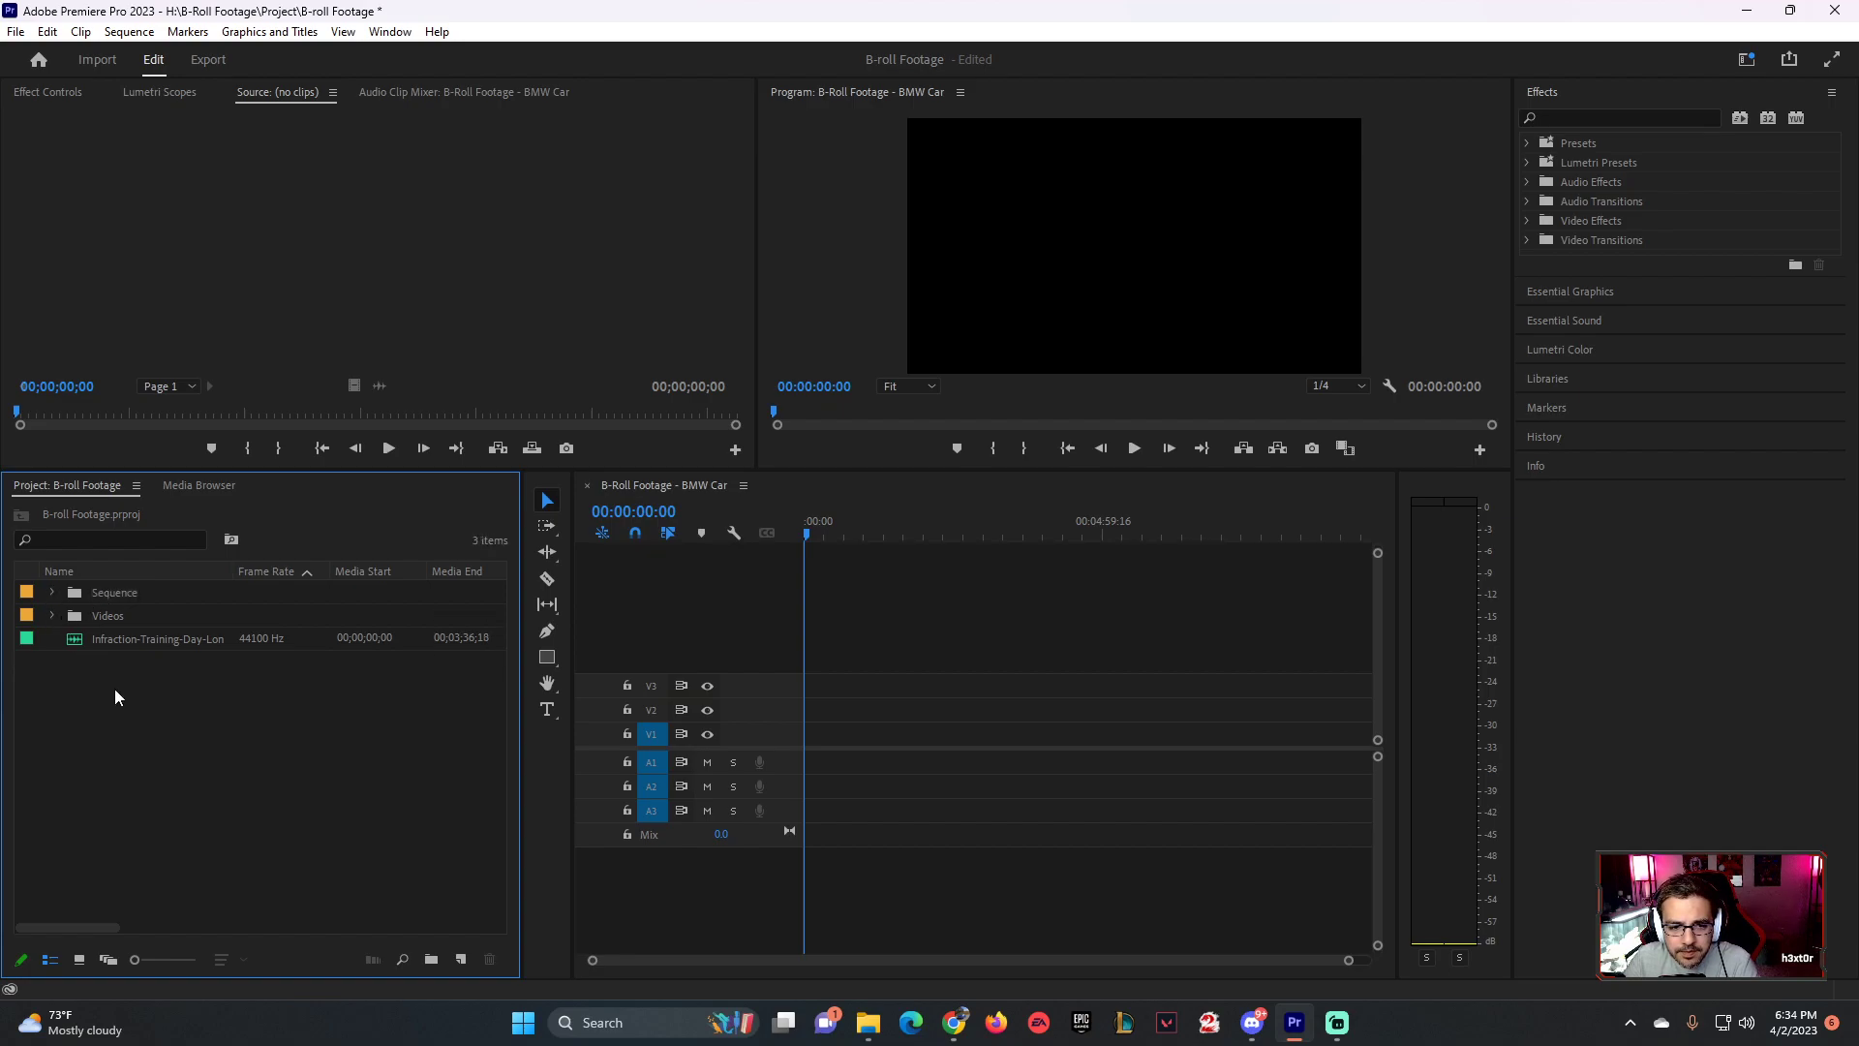
- Create a bin named "Audio" at the project's root and move the Infraction-Training-Day audio track into it
{"action": "right_click", "coordinate": [113, 688]}
{"action": "left_click", "coordinate": [209, 349]}
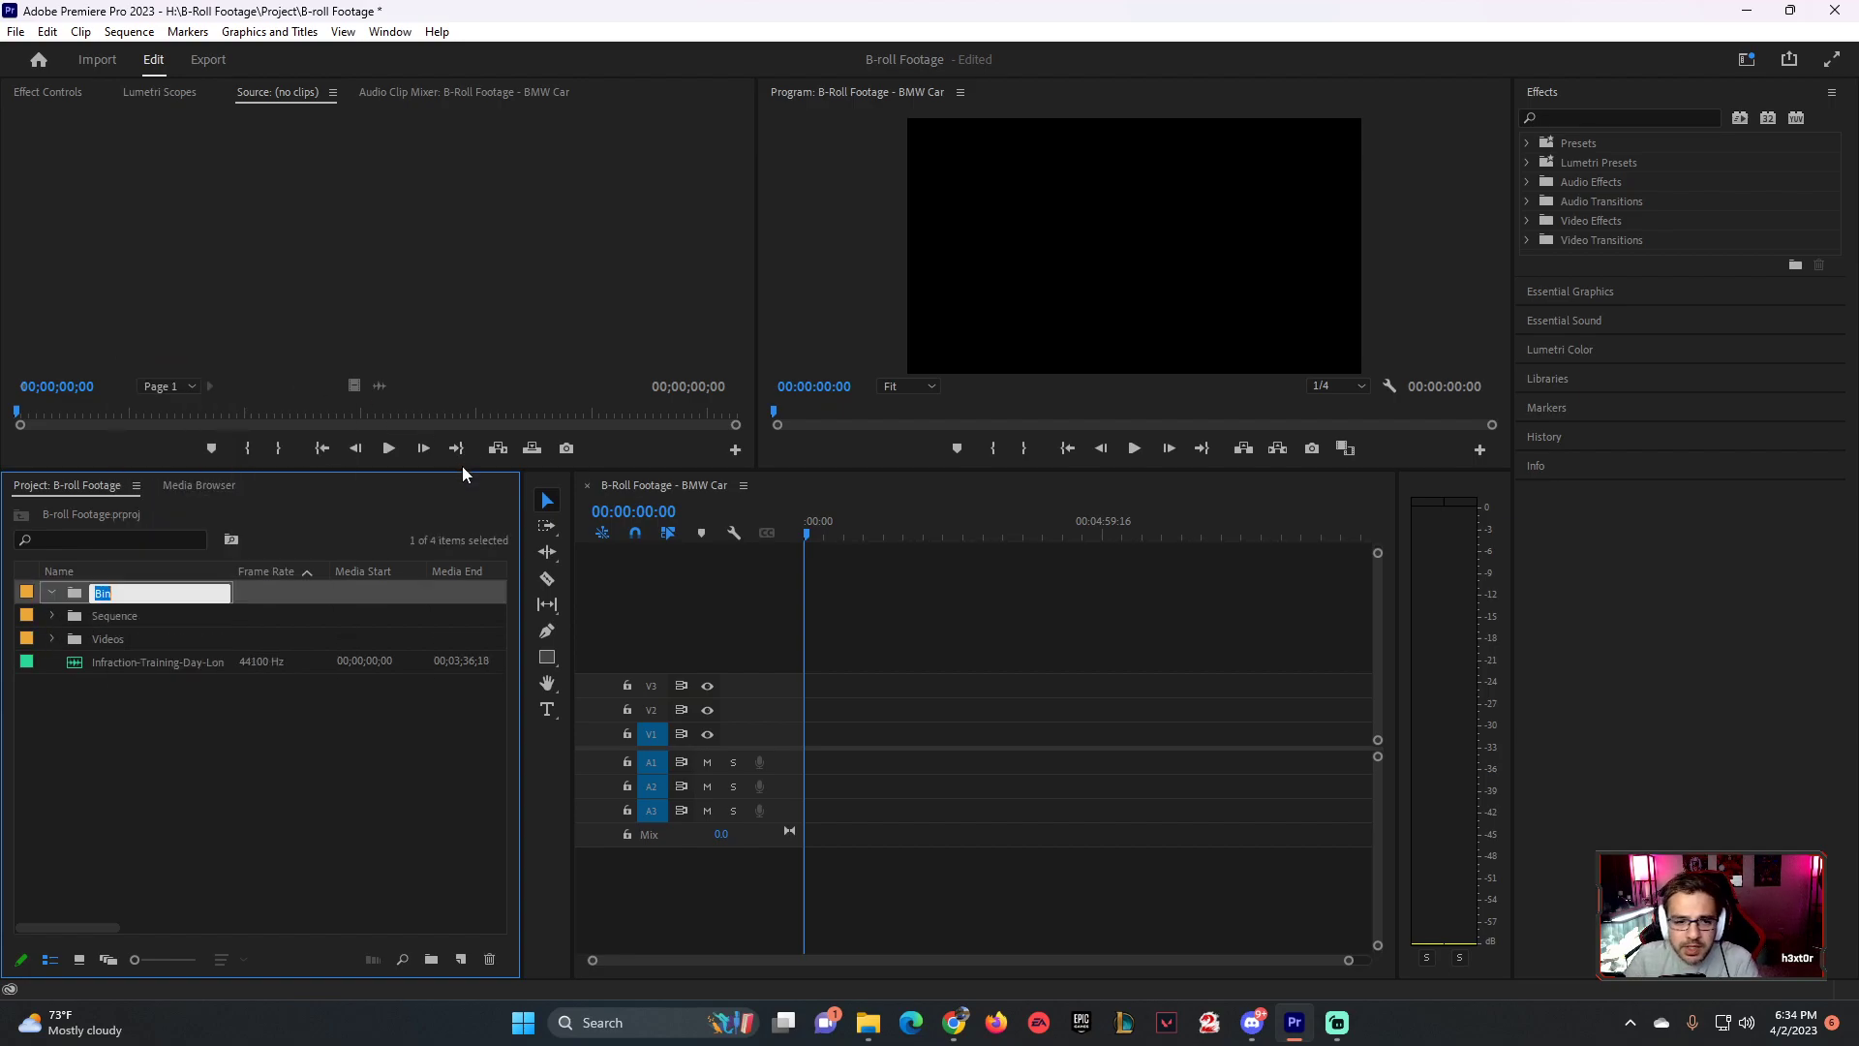
{"action": "type", "text": "Audio"}
{"action": "key", "text": "Return"}
{"action": "left_click", "coordinate": [163, 765]}
{"action": "left_click_drag", "start_coordinate": [76, 659], "coordinate": [62, 595]}
{"action": "left_click", "coordinate": [52, 593]}
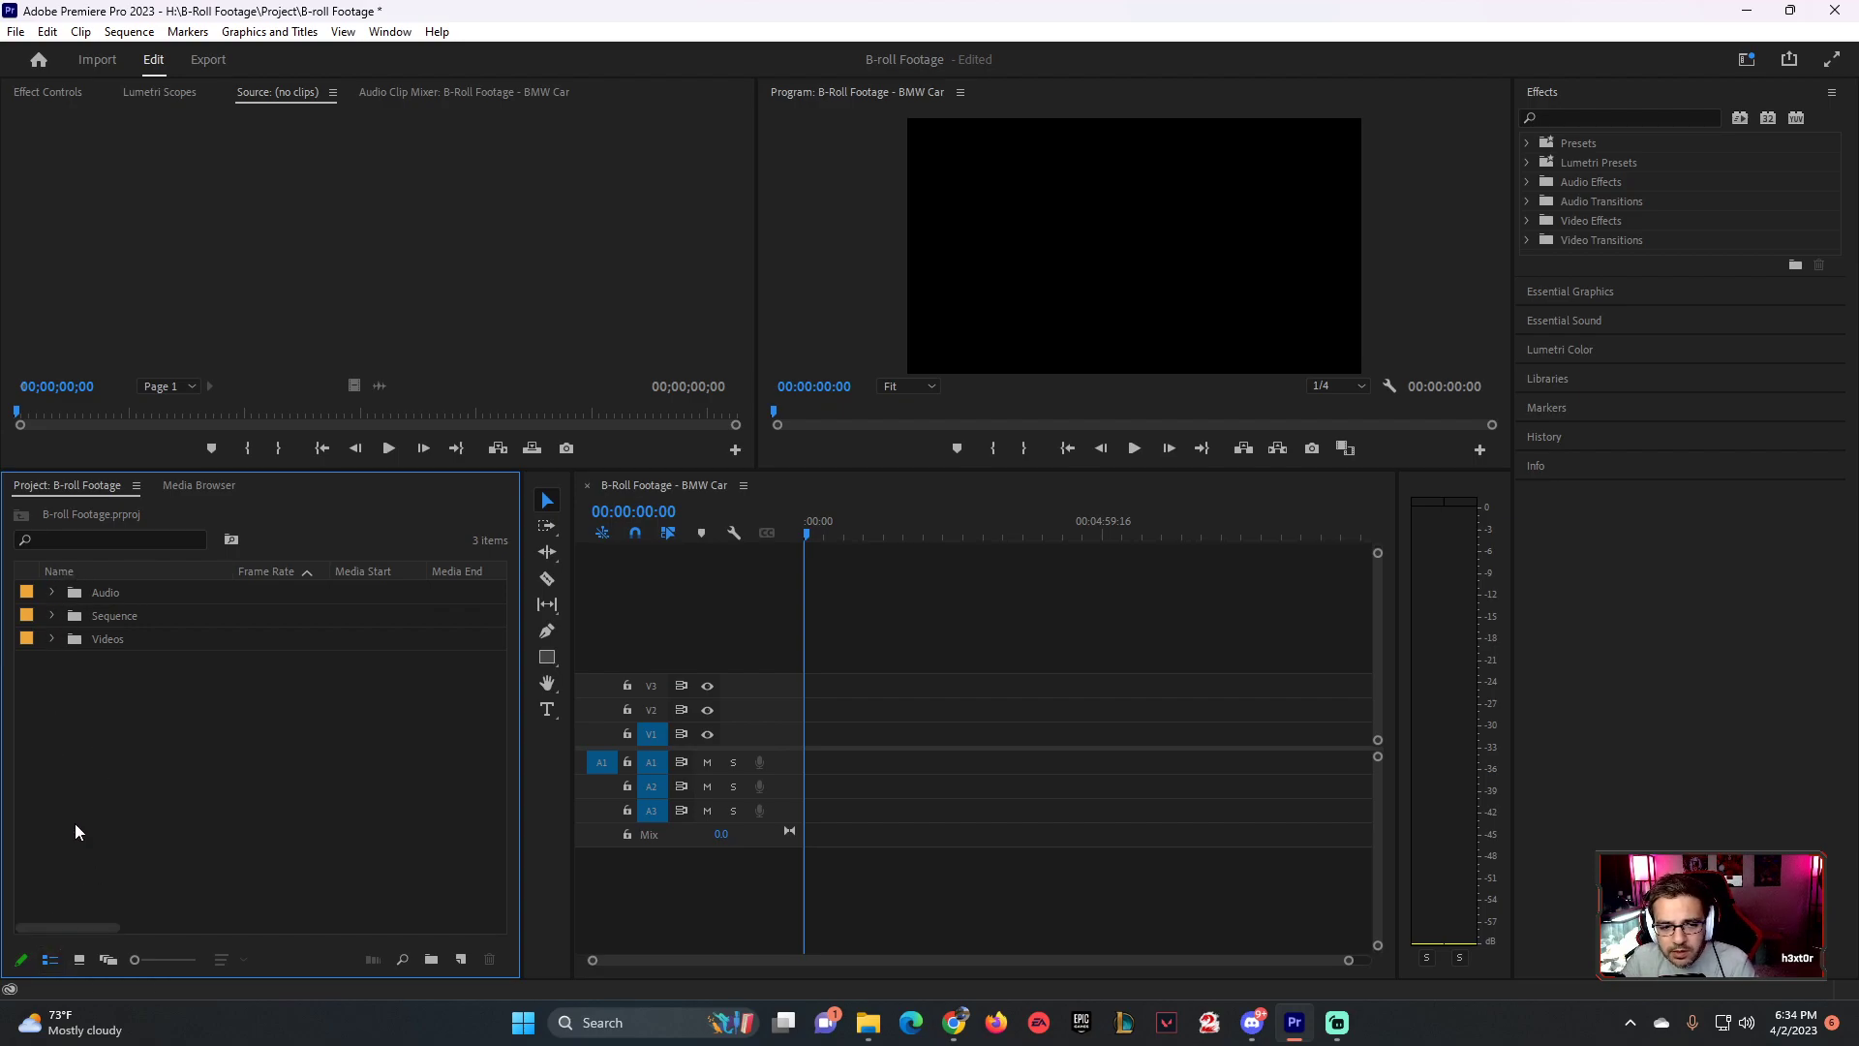
- Compare the project's icon and list views, and look inside the Videos and Sequence bins
{"action": "left_click", "coordinate": [79, 959]}
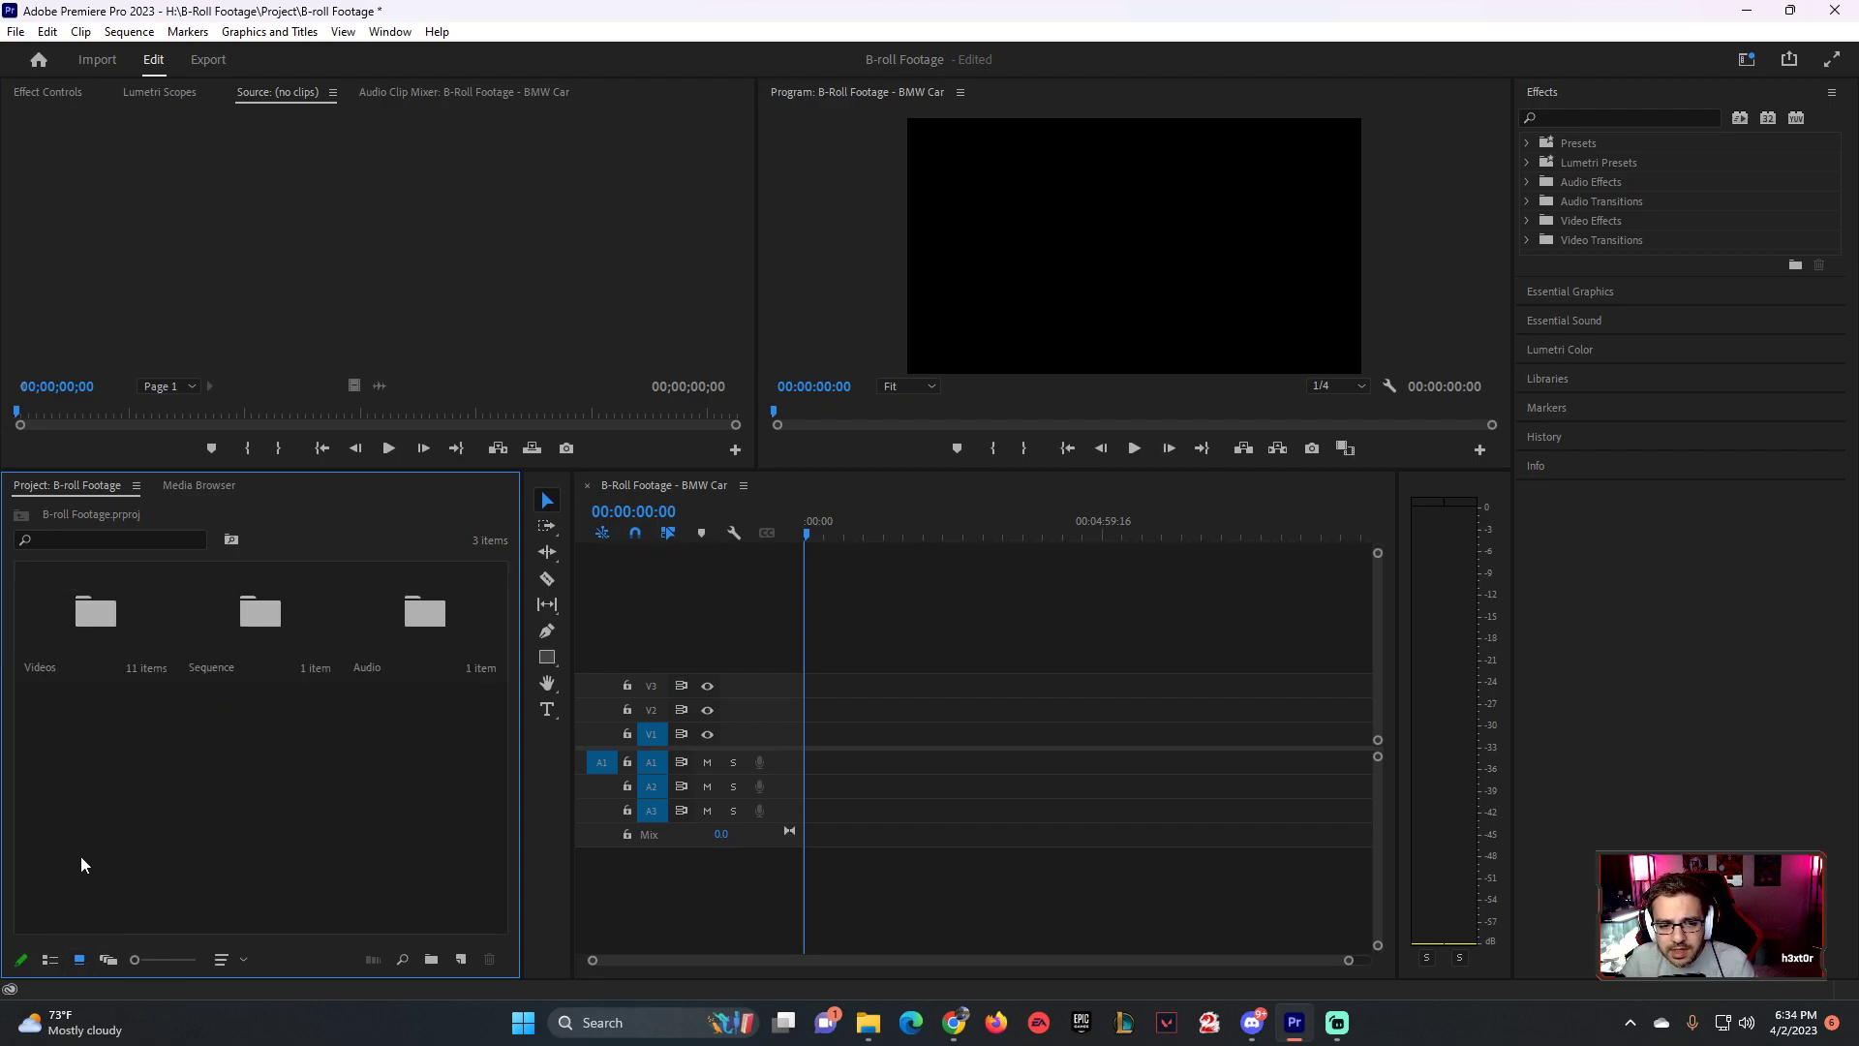
{"action": "left_click", "coordinate": [49, 958]}
{"action": "left_click", "coordinate": [79, 958]}
{"action": "left_click", "coordinate": [49, 958]}
{"action": "left_click", "coordinate": [52, 638]}
{"action": "left_click", "coordinate": [52, 615]}
{"action": "left_click", "coordinate": [52, 616]}
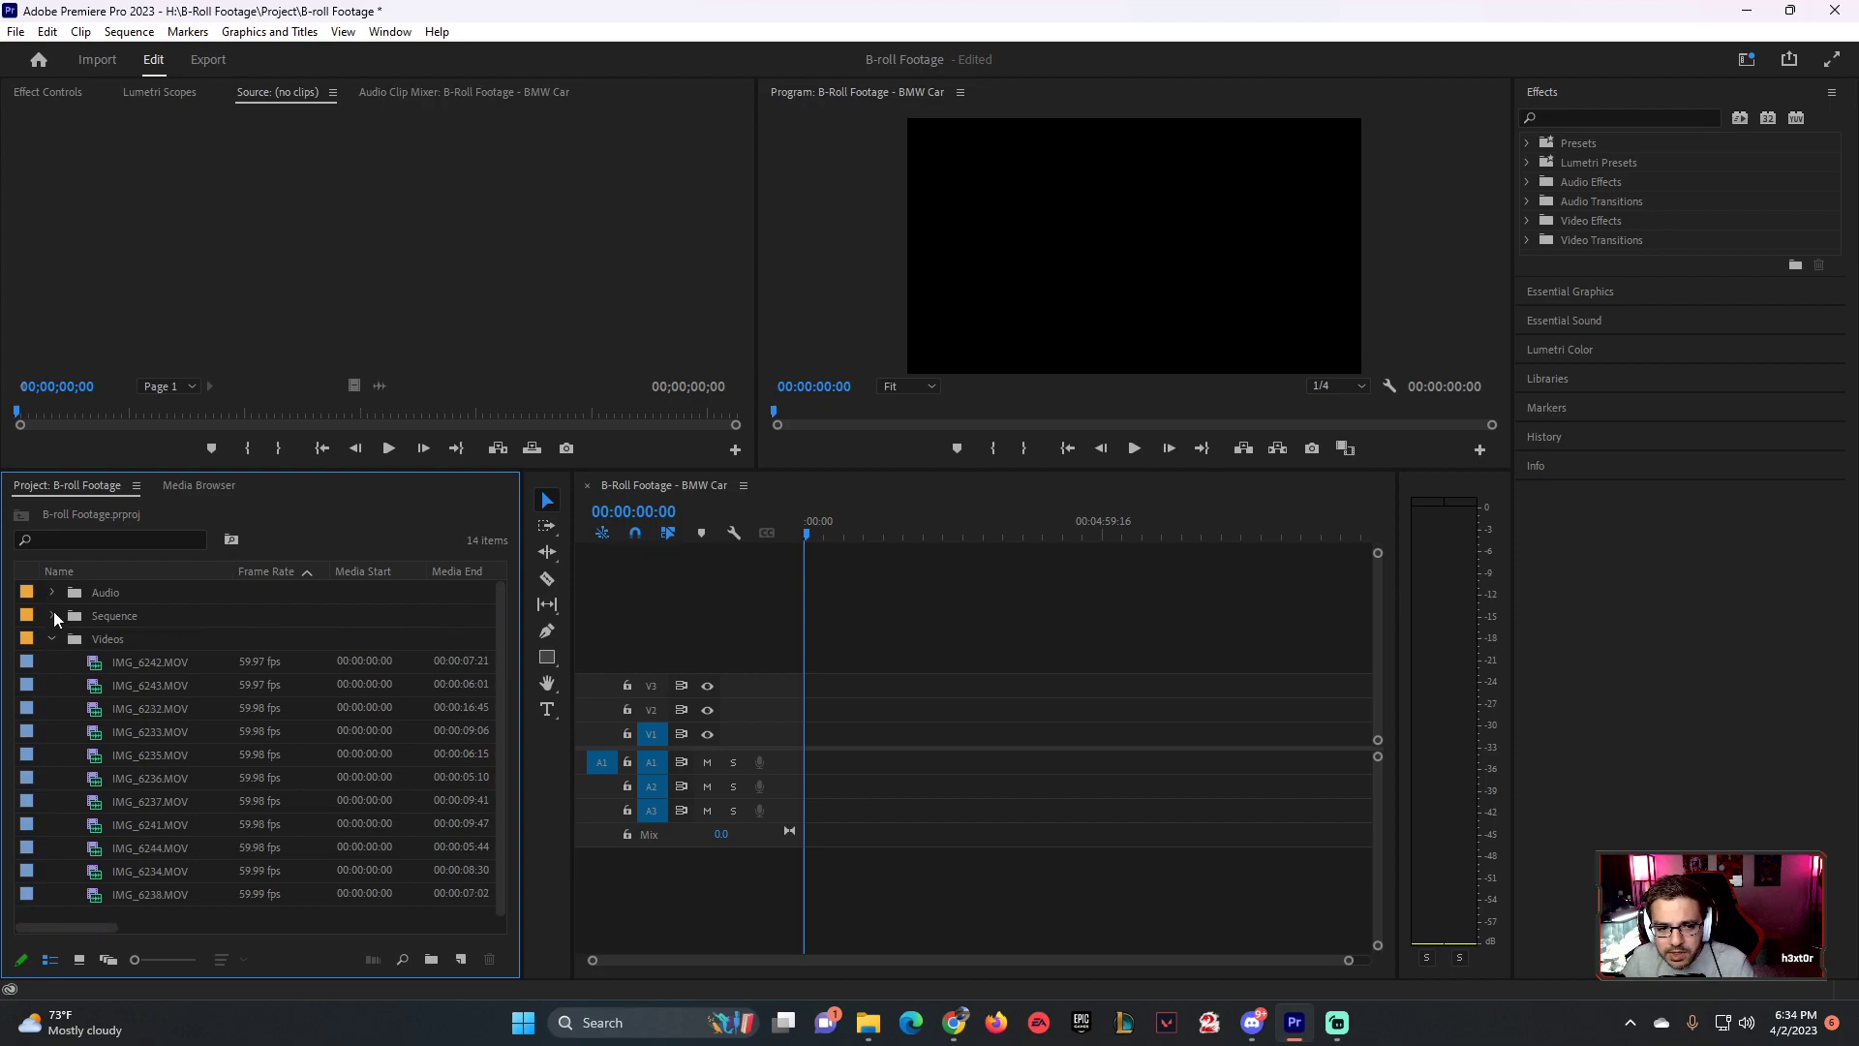
{"action": "left_click", "coordinate": [53, 639]}
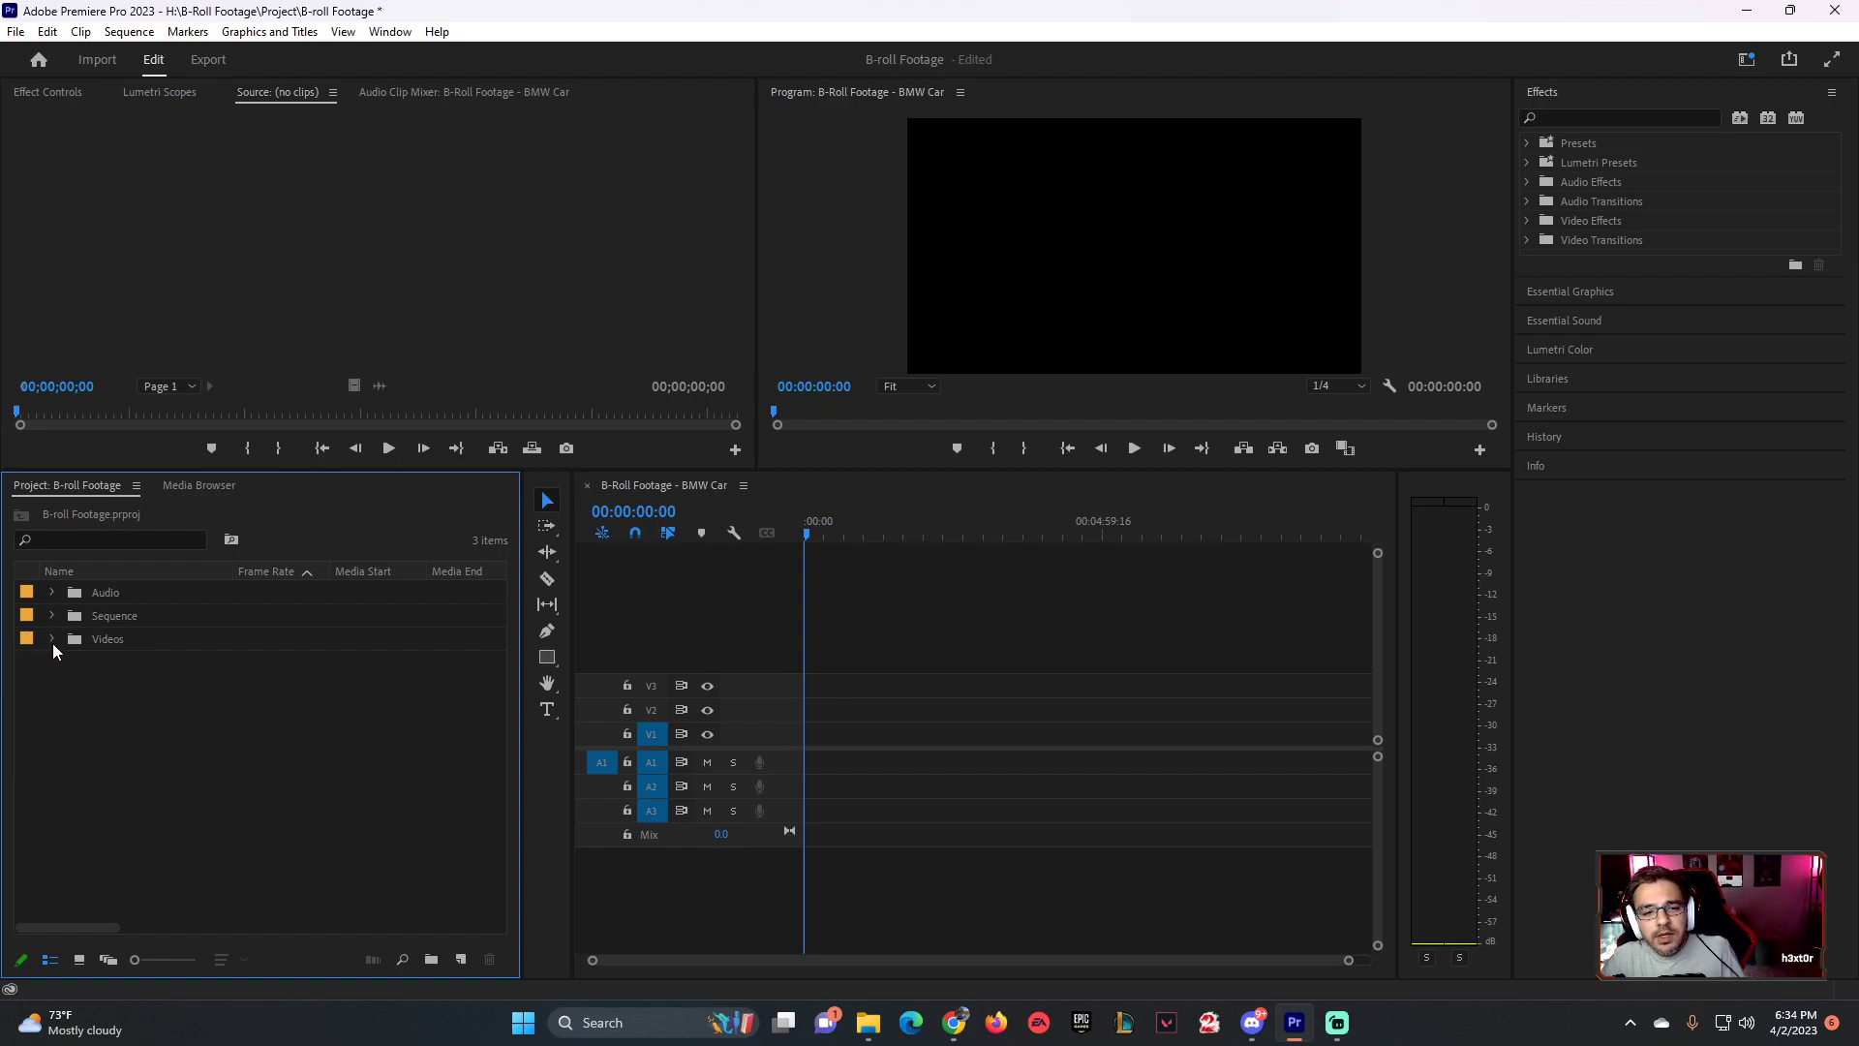
- Examine the frame rate of each clip in the Videos bin
{"action": "left_click", "coordinate": [52, 640]}
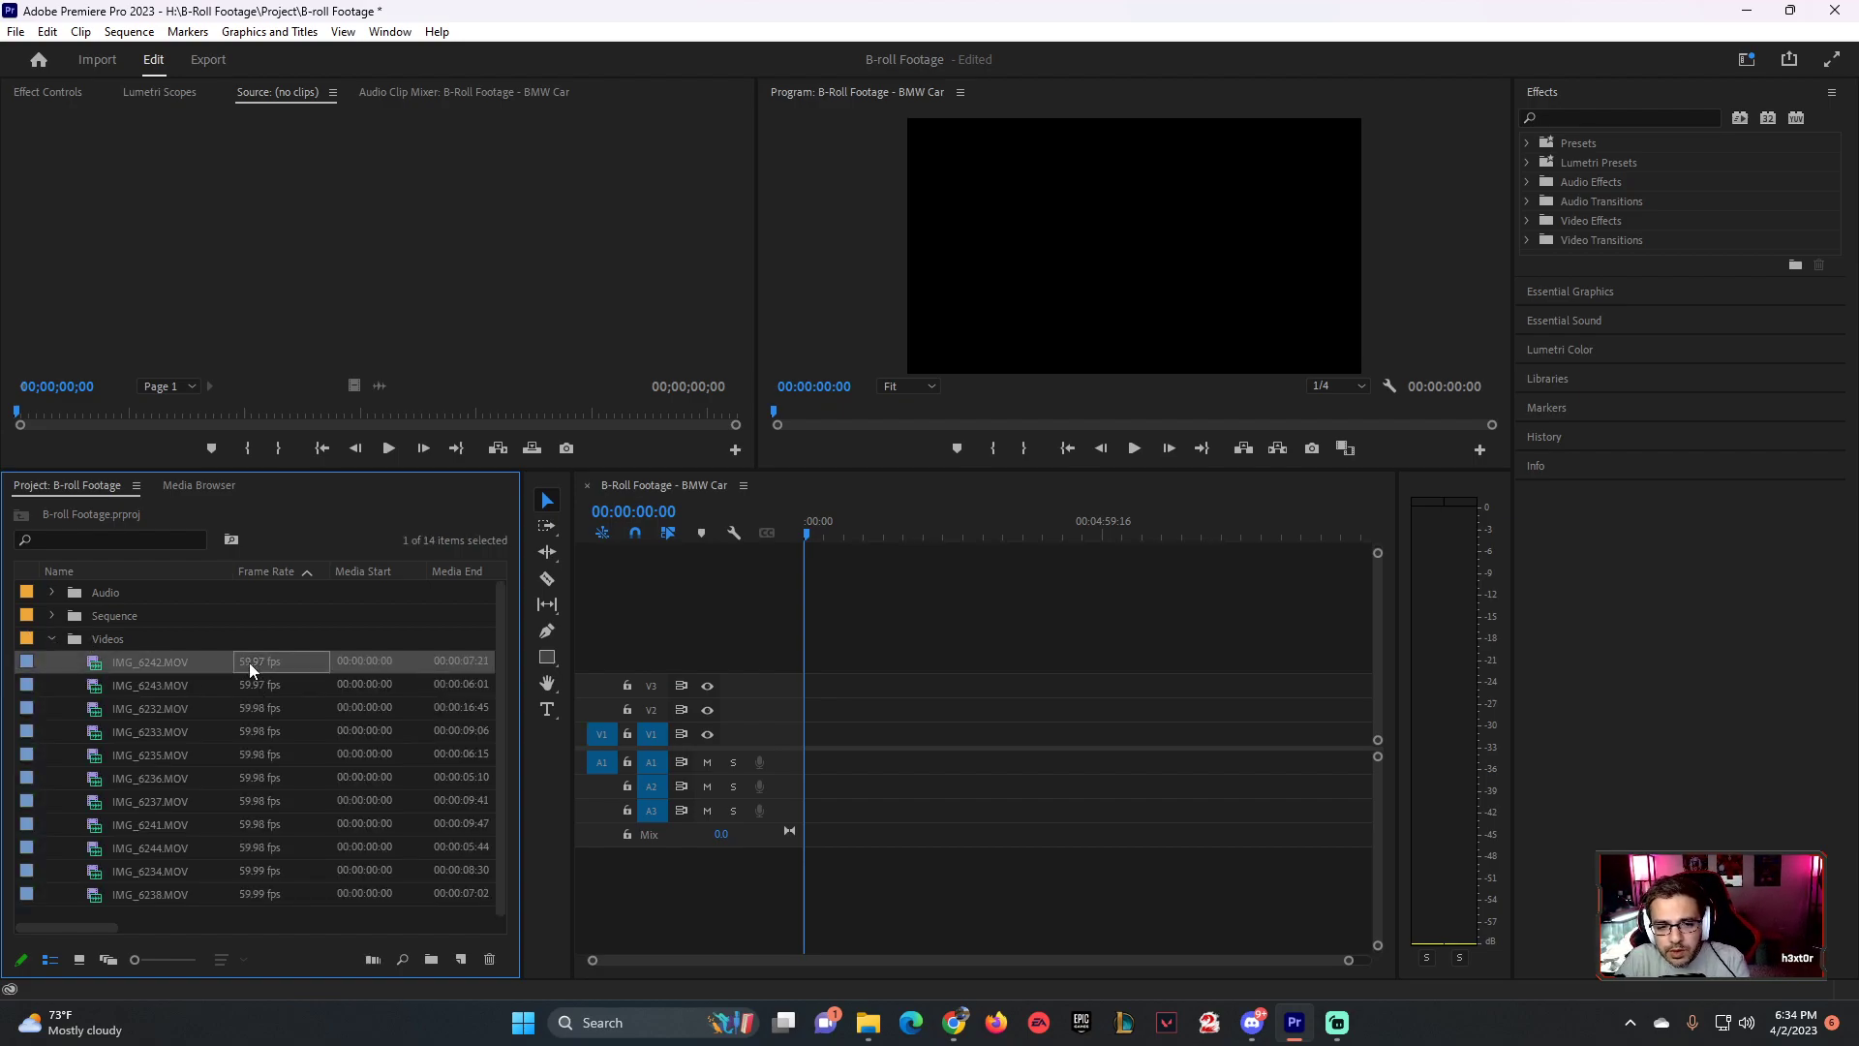
{"action": "left_click", "coordinate": [256, 707]}
{"action": "left_click", "coordinate": [258, 735]}
{"action": "left_click", "coordinate": [265, 758]}
{"action": "left_click", "coordinate": [269, 780]}
{"action": "left_click", "coordinate": [269, 806]}
{"action": "left_click", "coordinate": [278, 828]}
{"action": "left_click", "coordinate": [283, 848]}
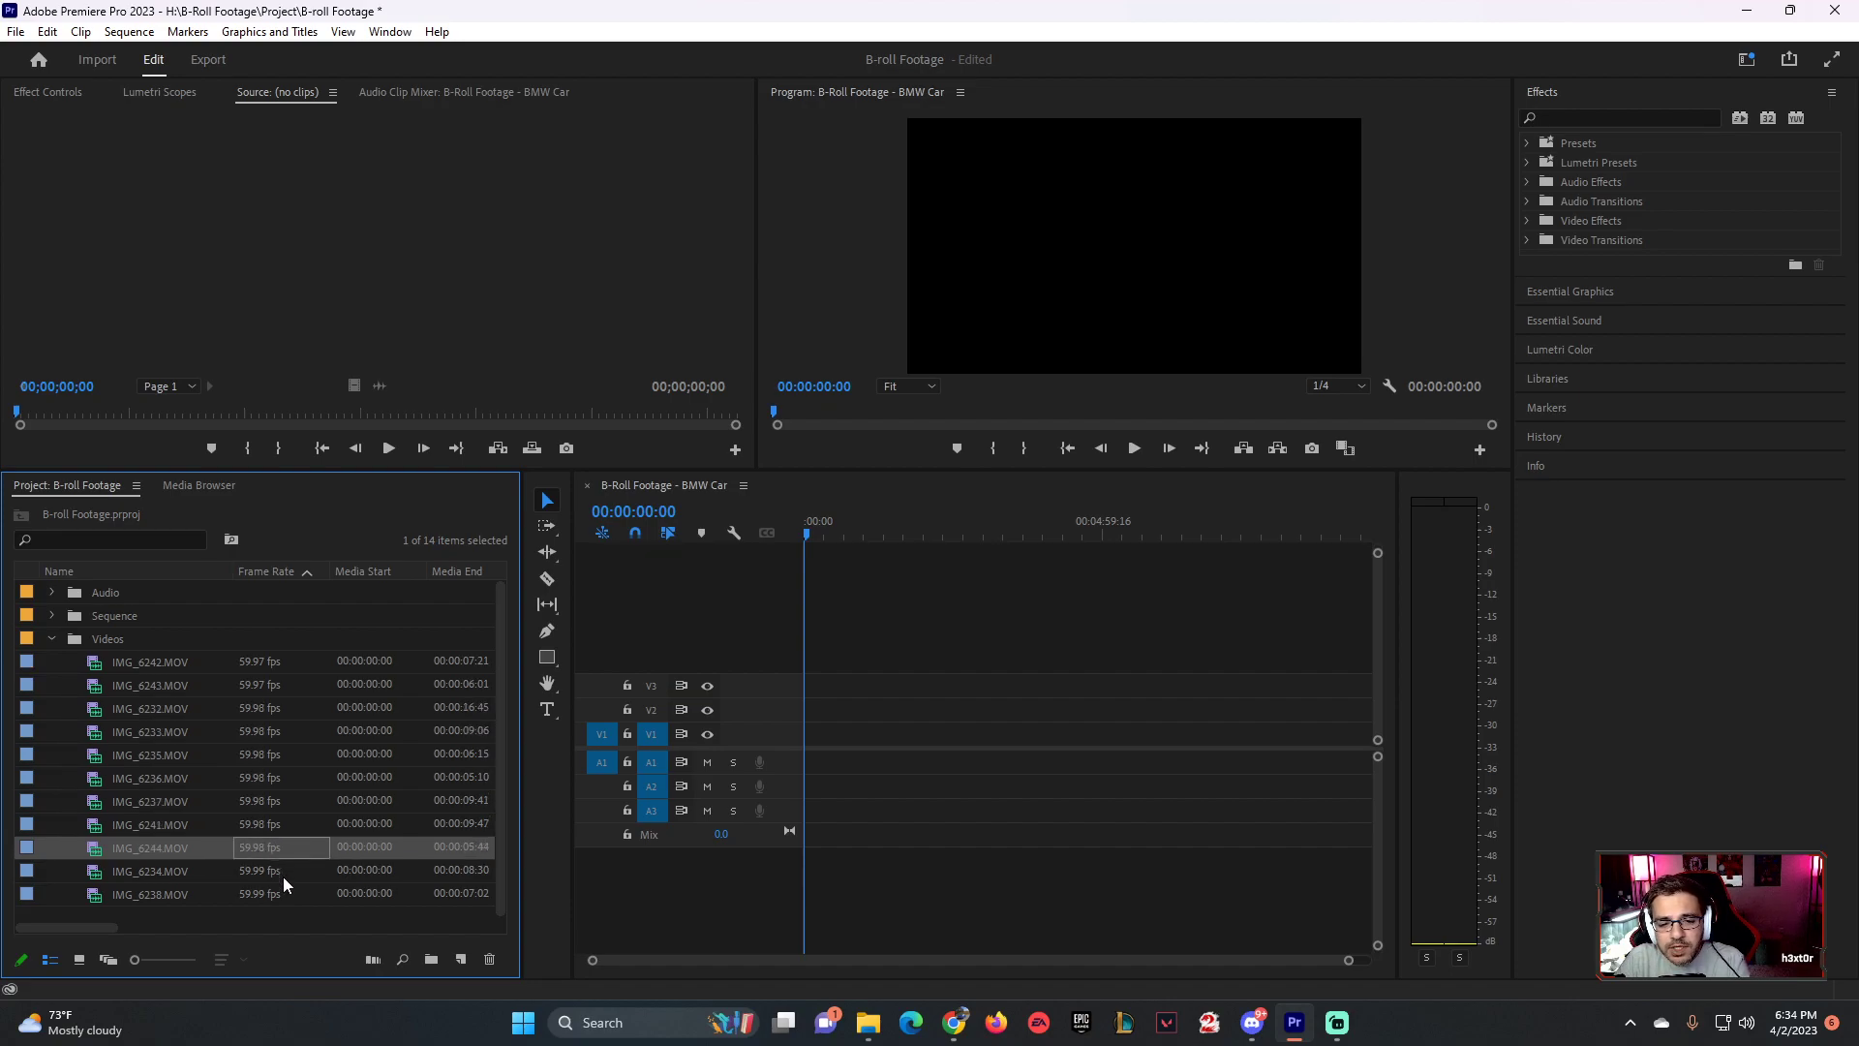
{"action": "left_click", "coordinate": [283, 871]}
{"action": "left_click", "coordinate": [285, 895]}
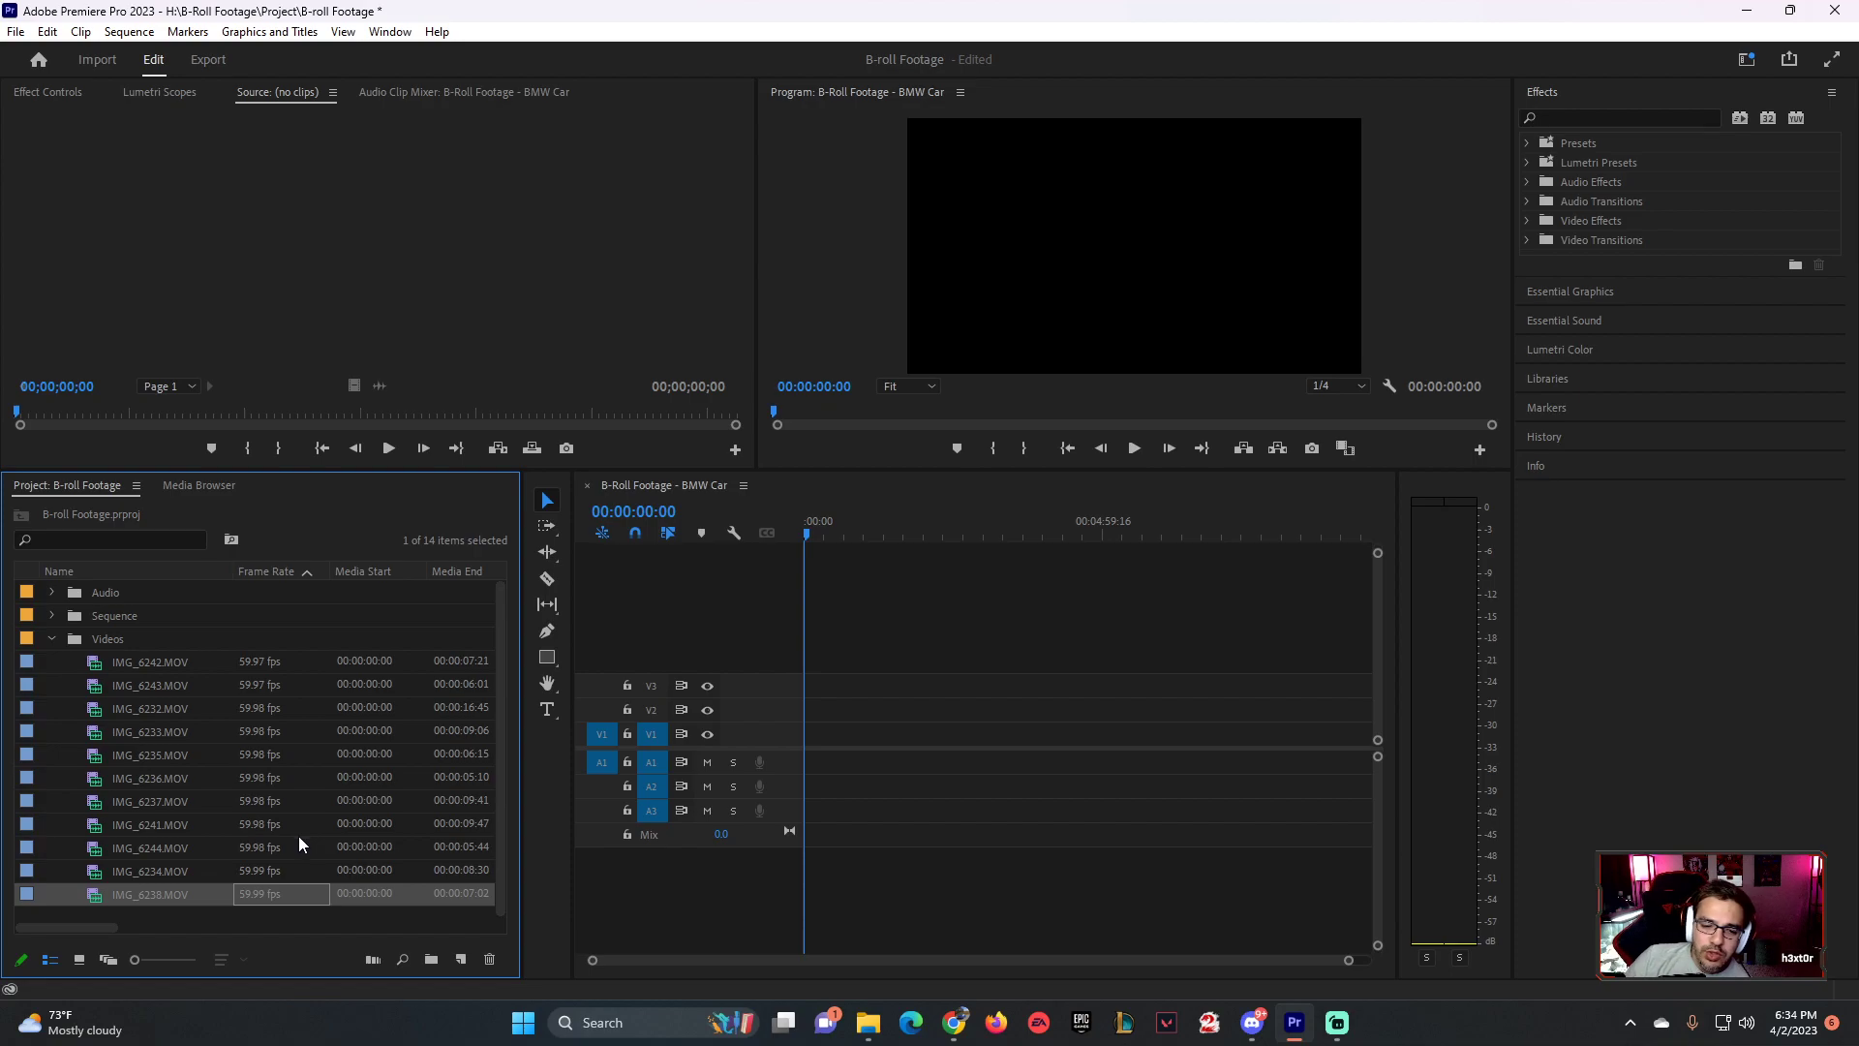
{"action": "left_click", "coordinate": [52, 639]}
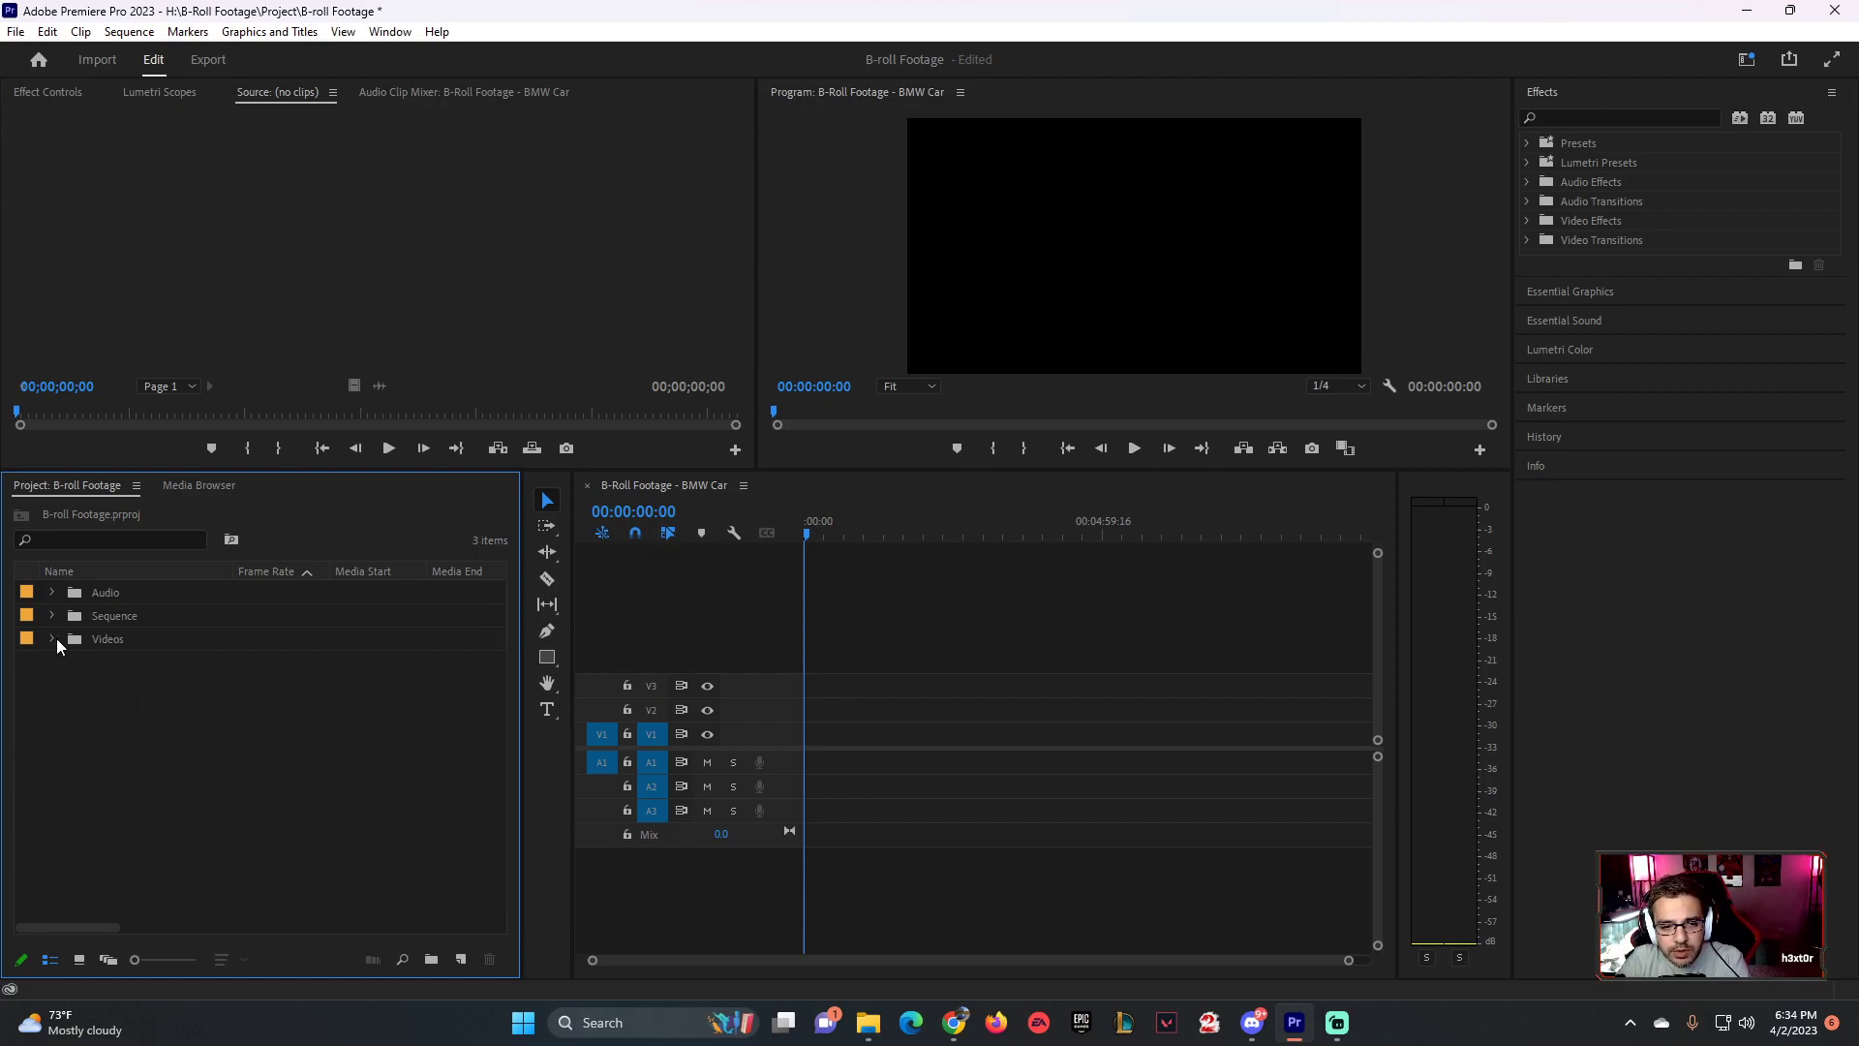
- Create a bin named "60 FPS" inside the Videos bin
{"action": "left_click", "coordinate": [51, 639]}
{"action": "left_click", "coordinate": [128, 643]}
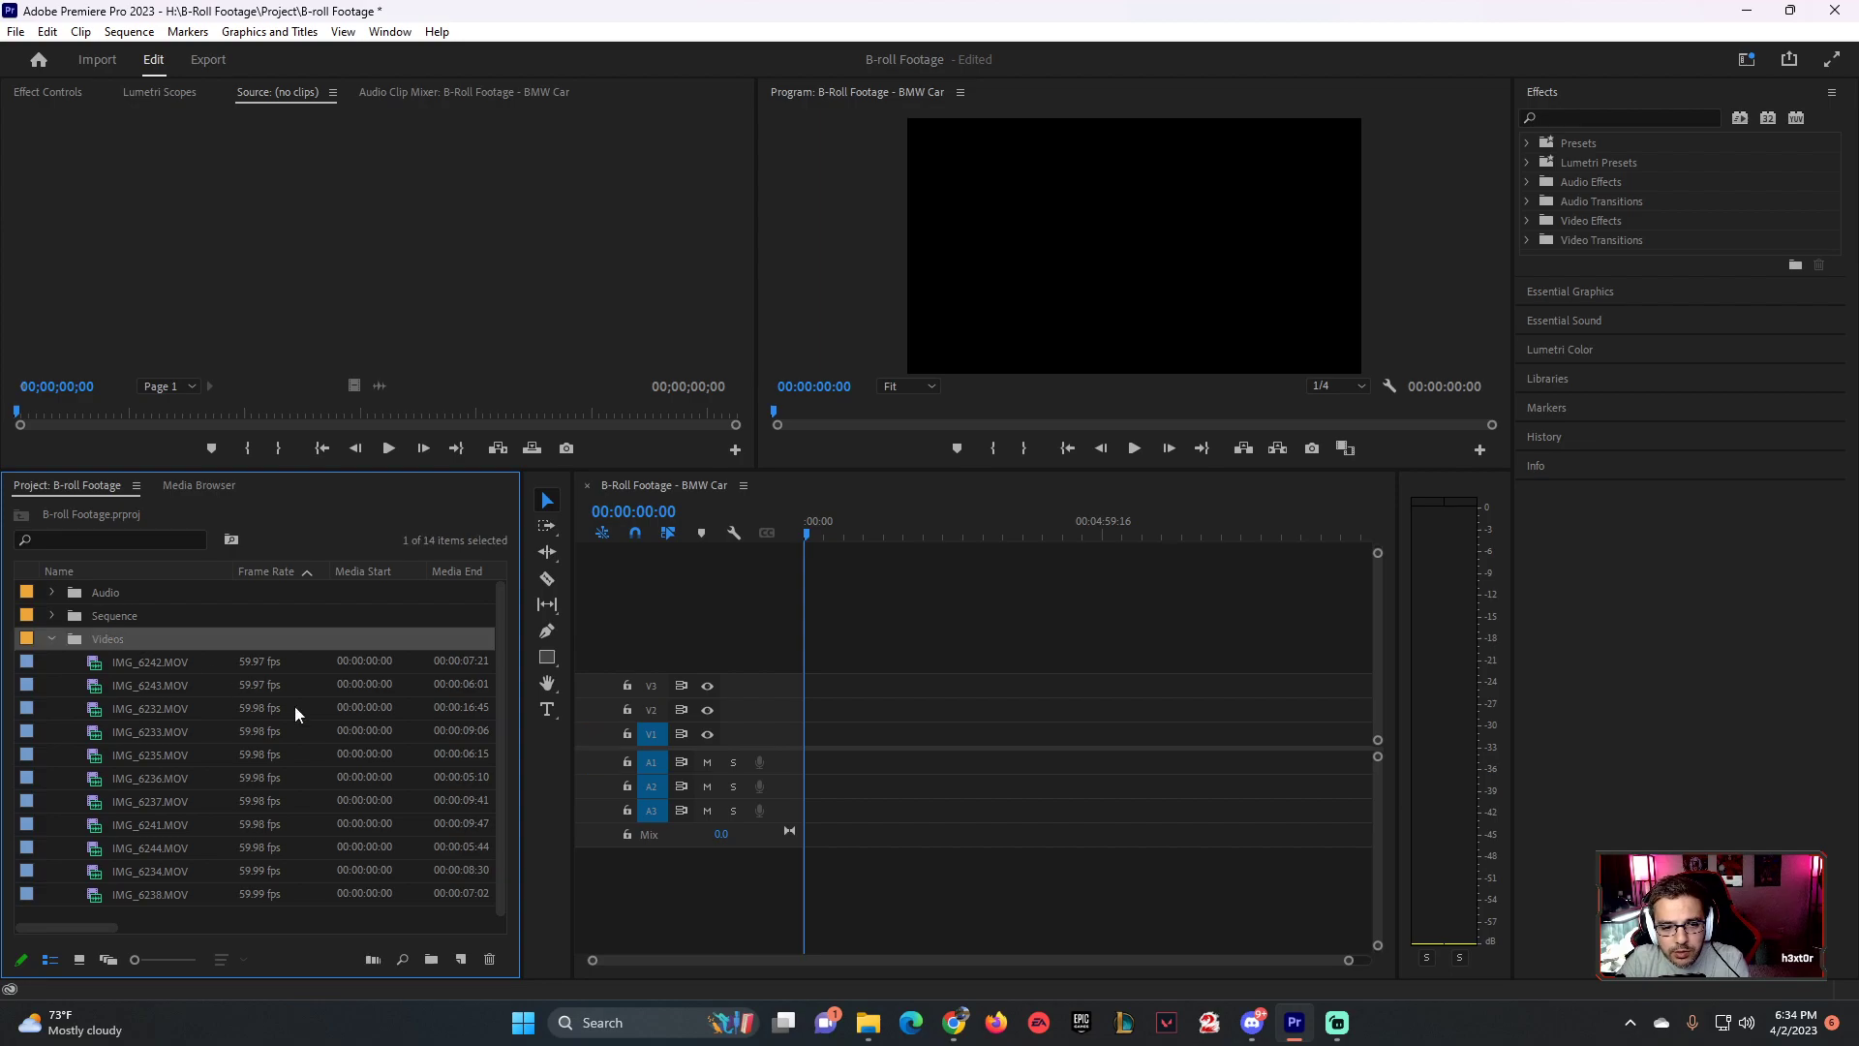
{"action": "left_click", "coordinate": [431, 958]}
{"action": "type", "text": "60FPS"}
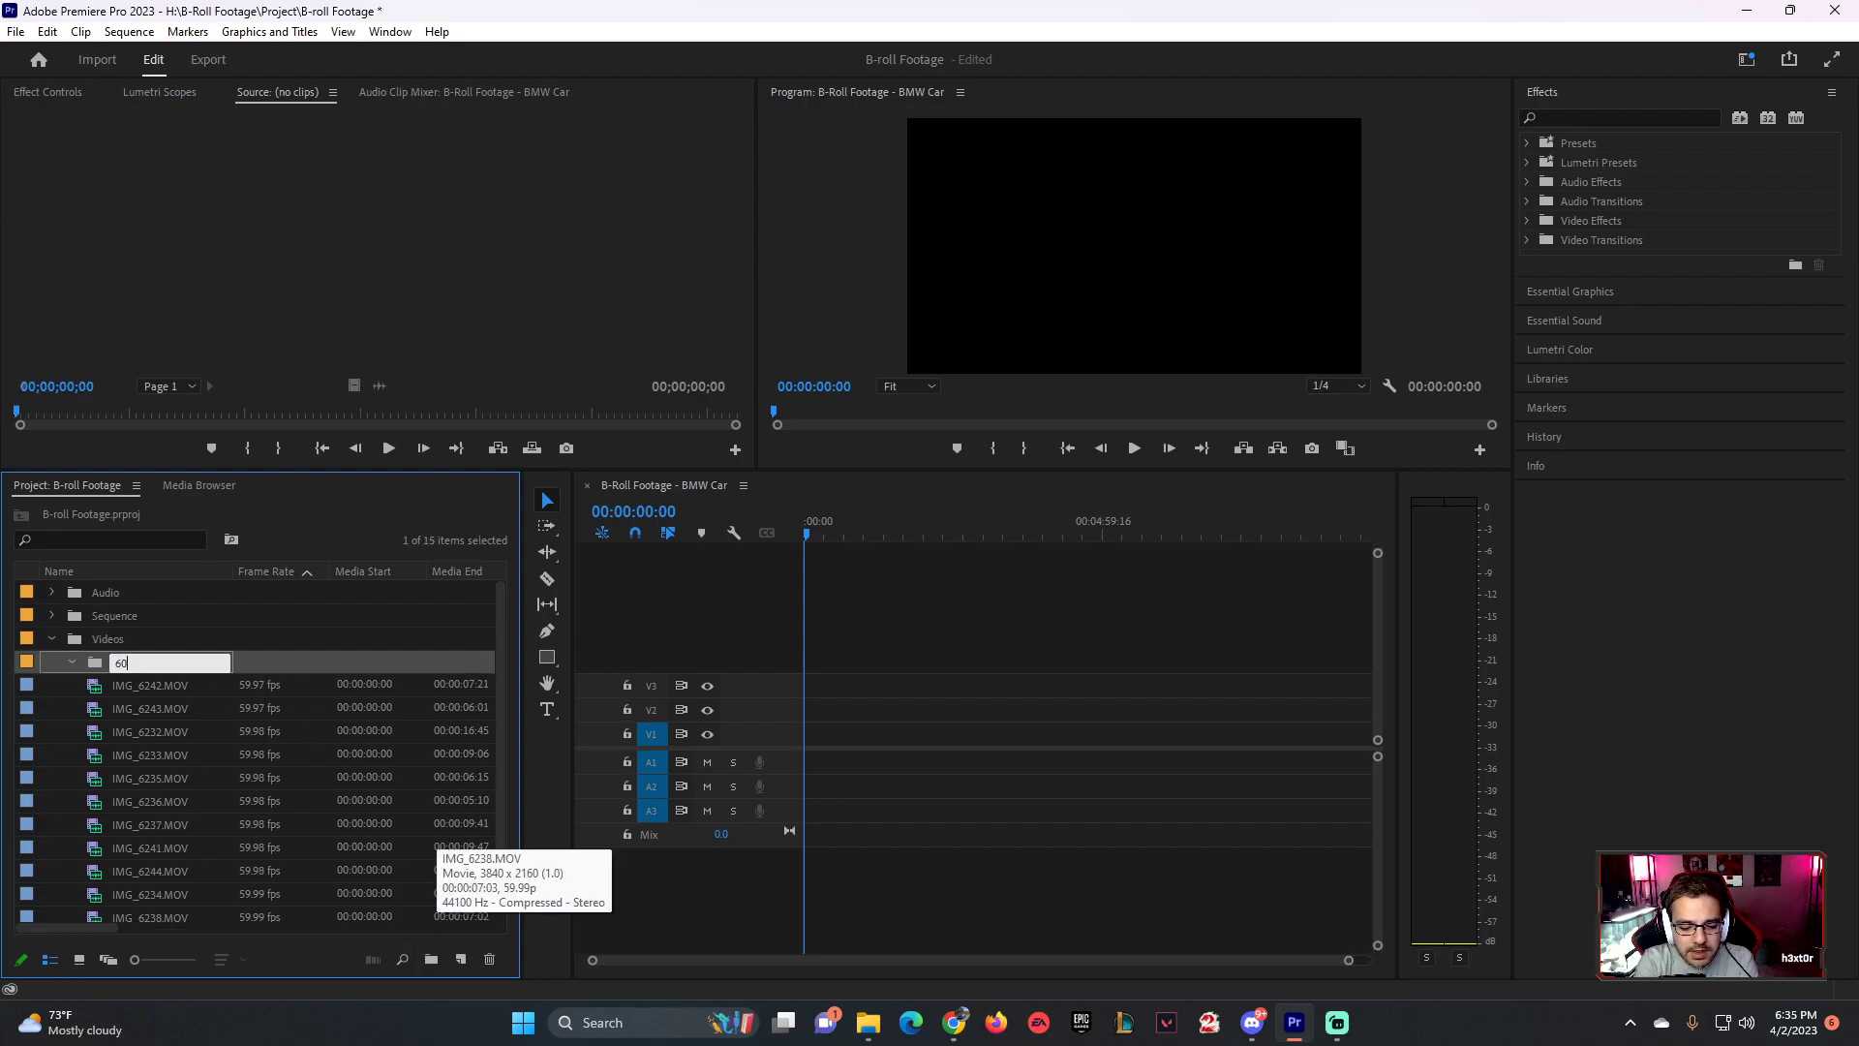
{"action": "key", "text": "BackSpace"}
{"action": "key", "text": "BackSpace"}
{"action": "key", "text": "BackSpace"}
{"action": "type", "text": "FPS"}
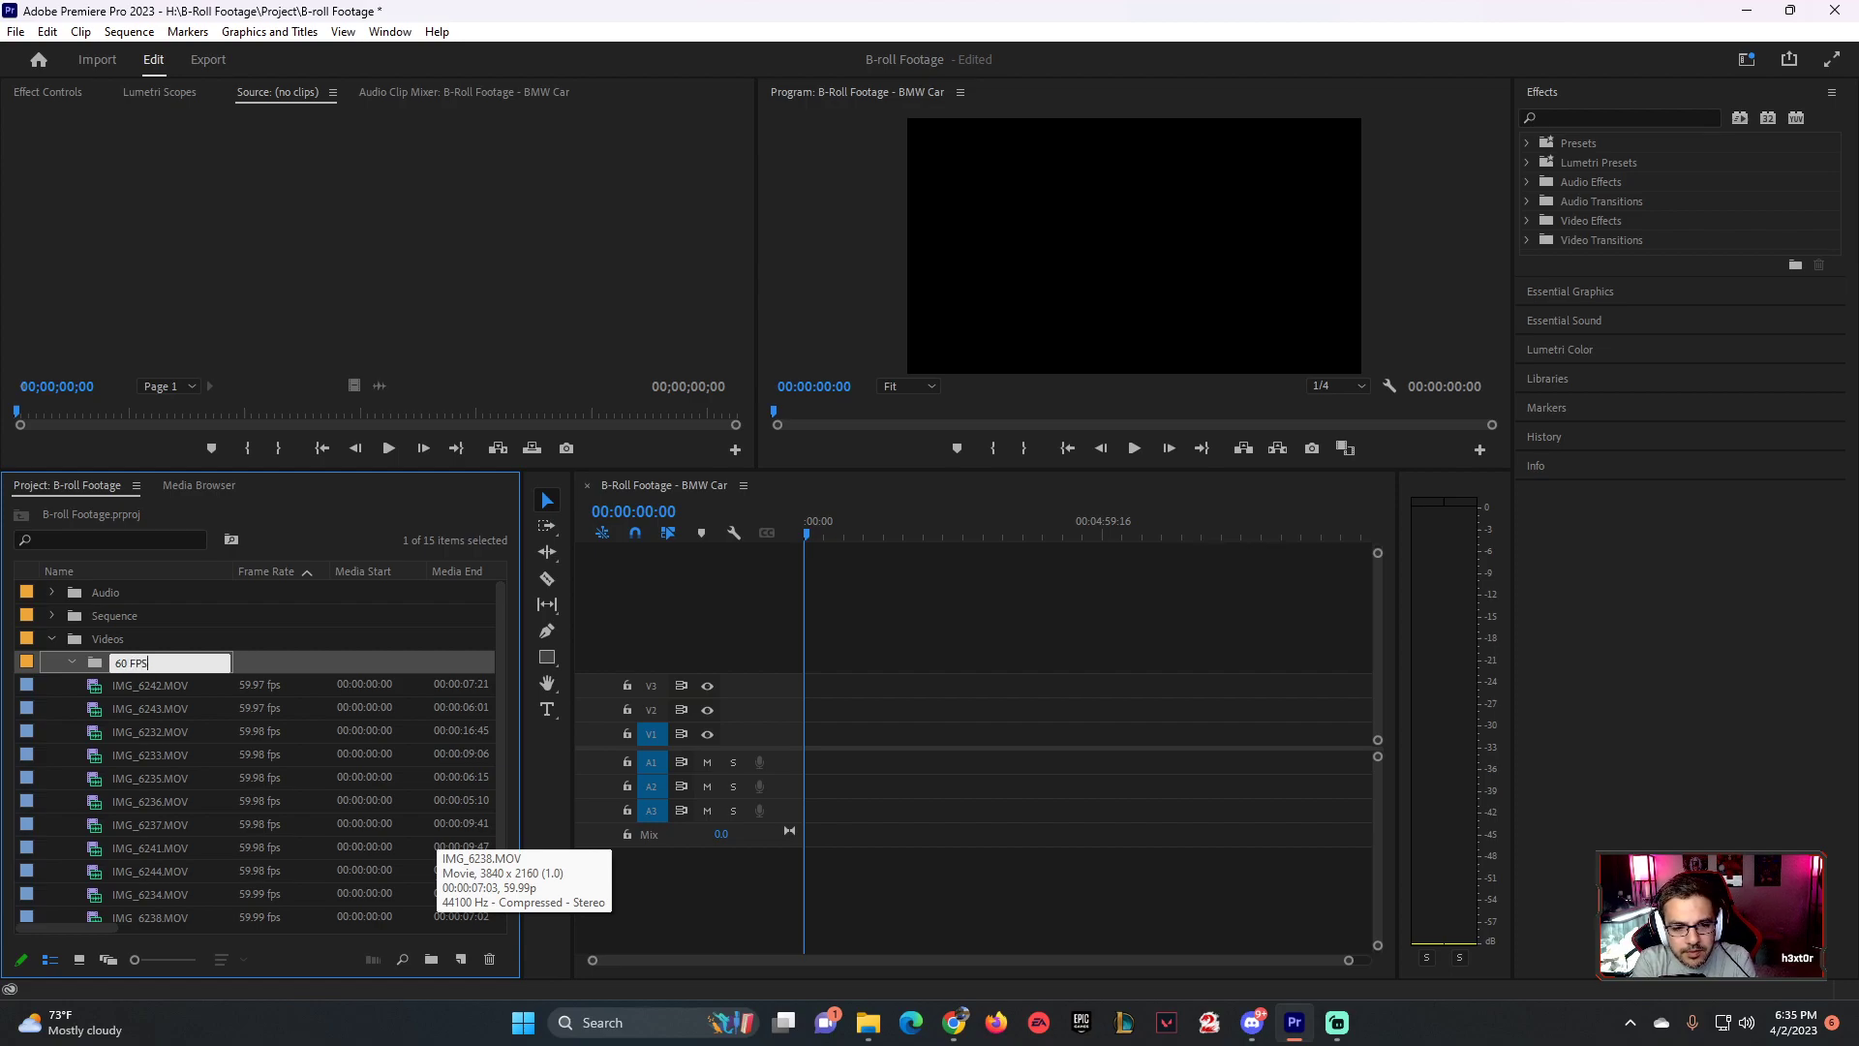
{"action": "key", "text": "Return"}
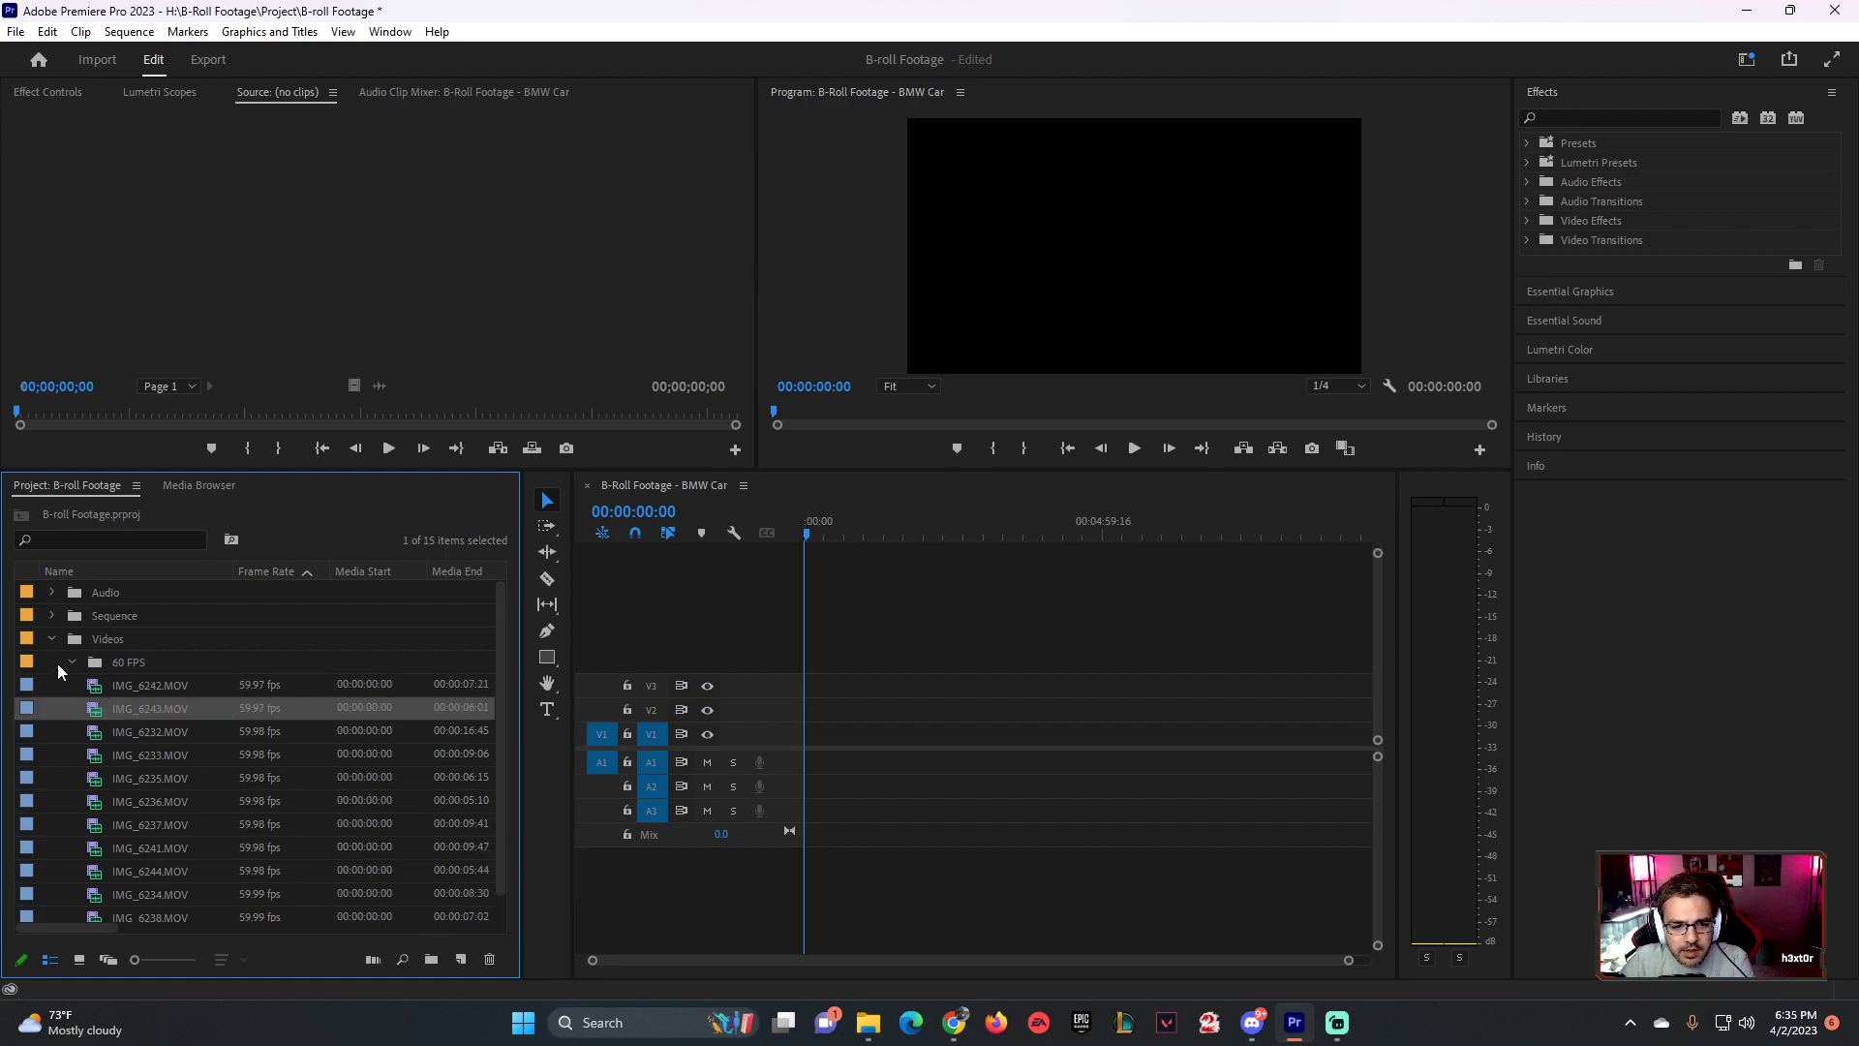
- Move all eleven MOV clips from the Videos bin into its 60 FPS bin and check the bin's contents
{"action": "double_click", "coordinate": [107, 684]}
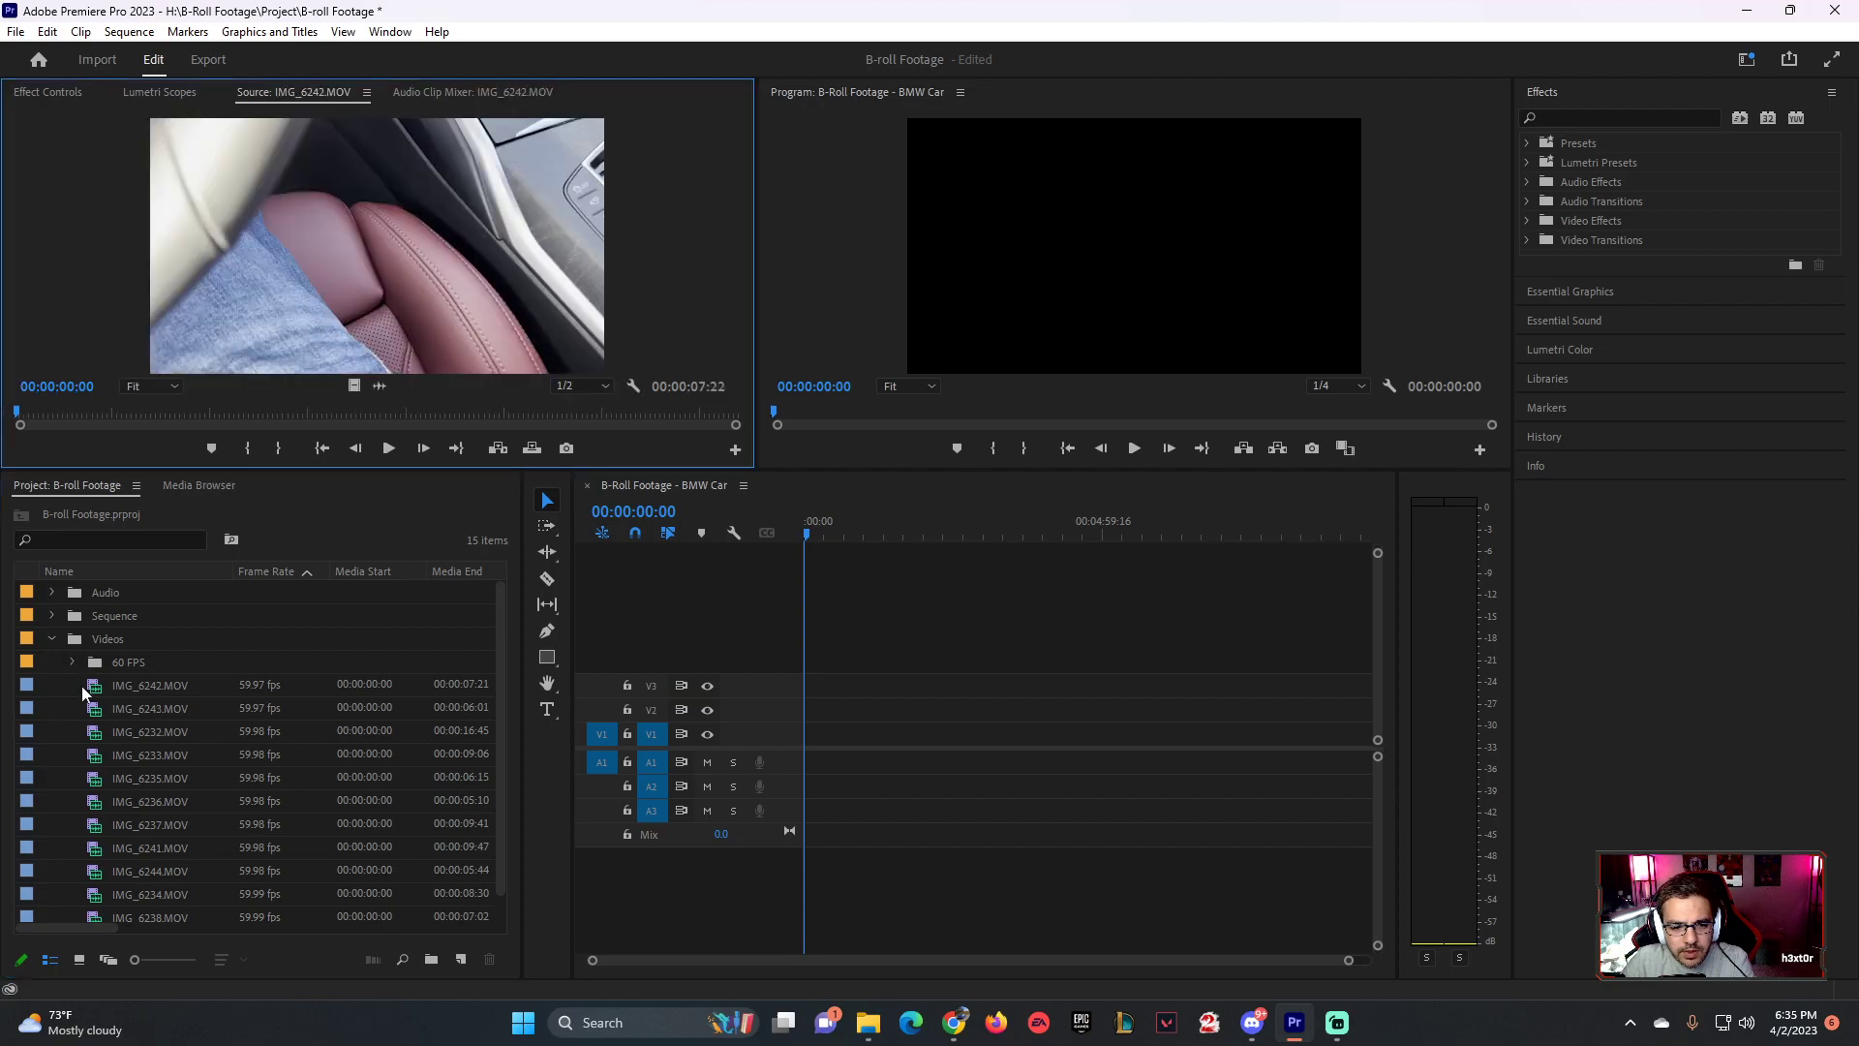
{"action": "left_click", "coordinate": [106, 685]}
{"action": "scroll", "coordinate": [157, 732], "scroll_direction": "down", "scroll_amount": 1}
{"action": "left_click", "coordinate": [141, 885], "text": "shift"}
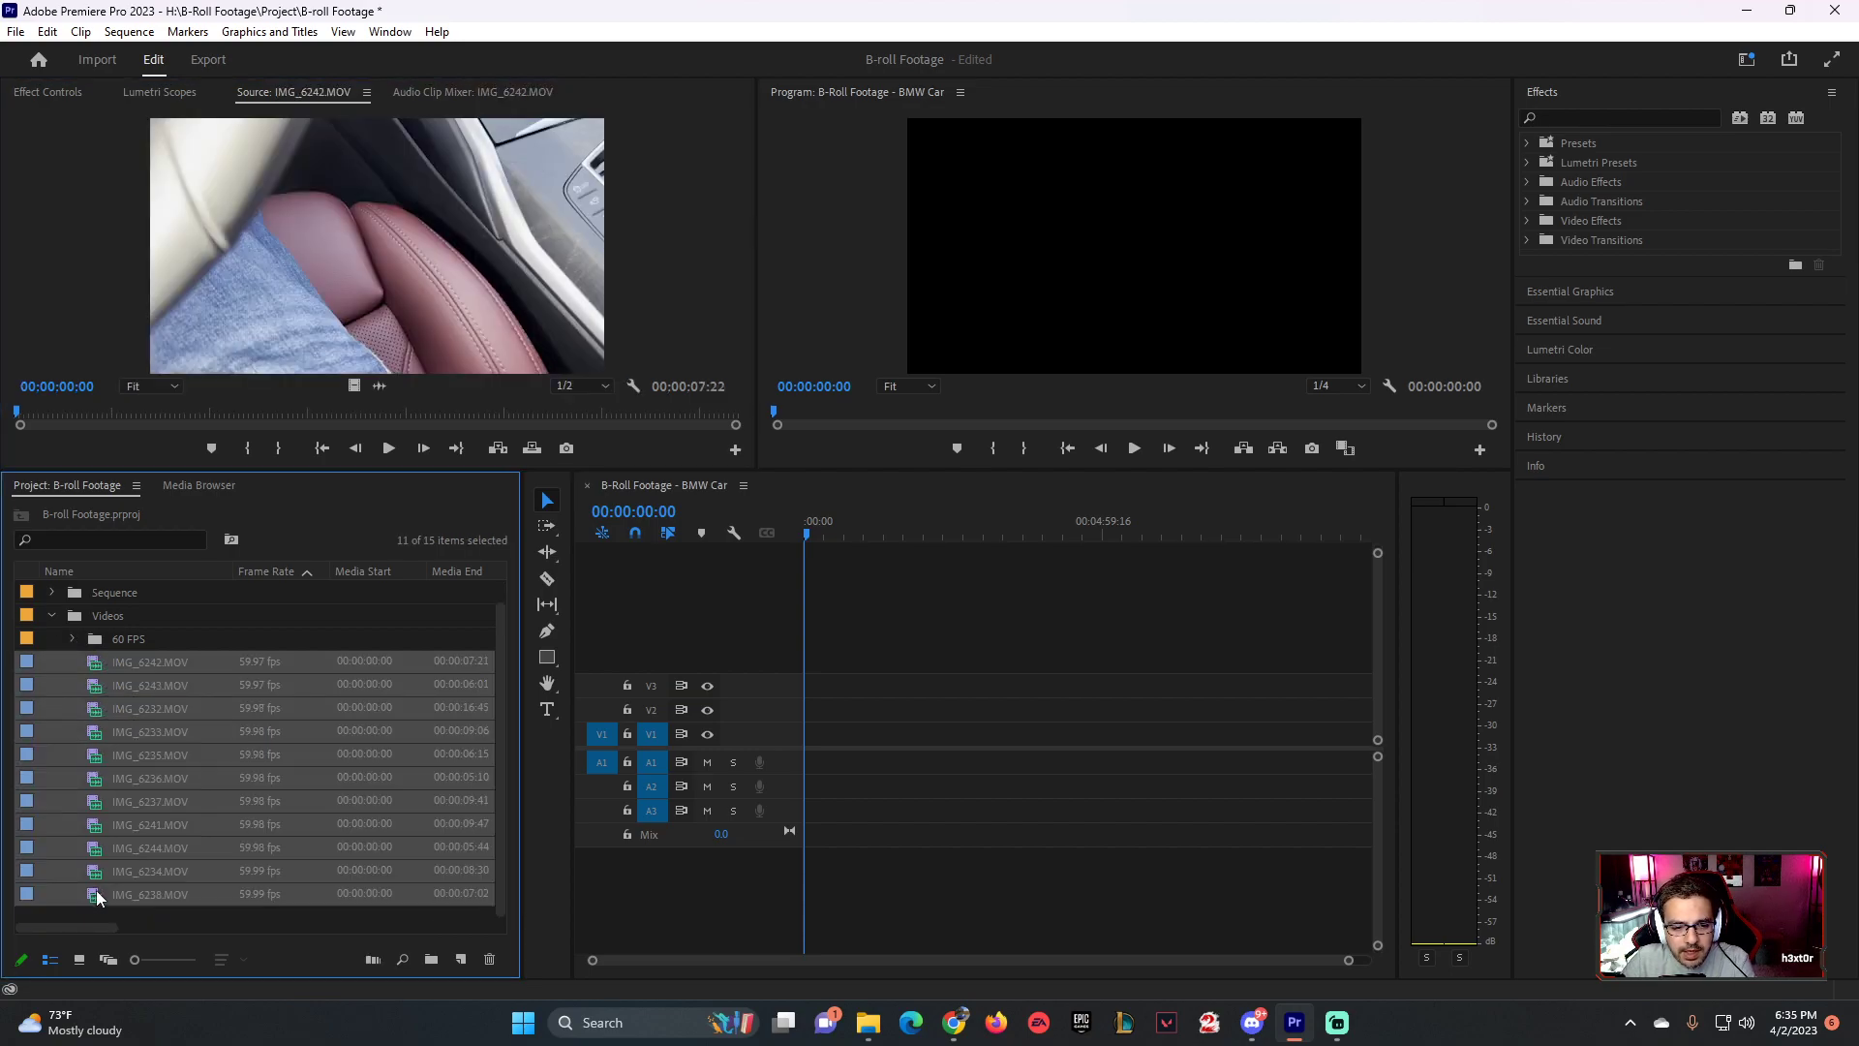
{"action": "left_click_drag", "start_coordinate": [131, 656], "coordinate": [142, 648]}
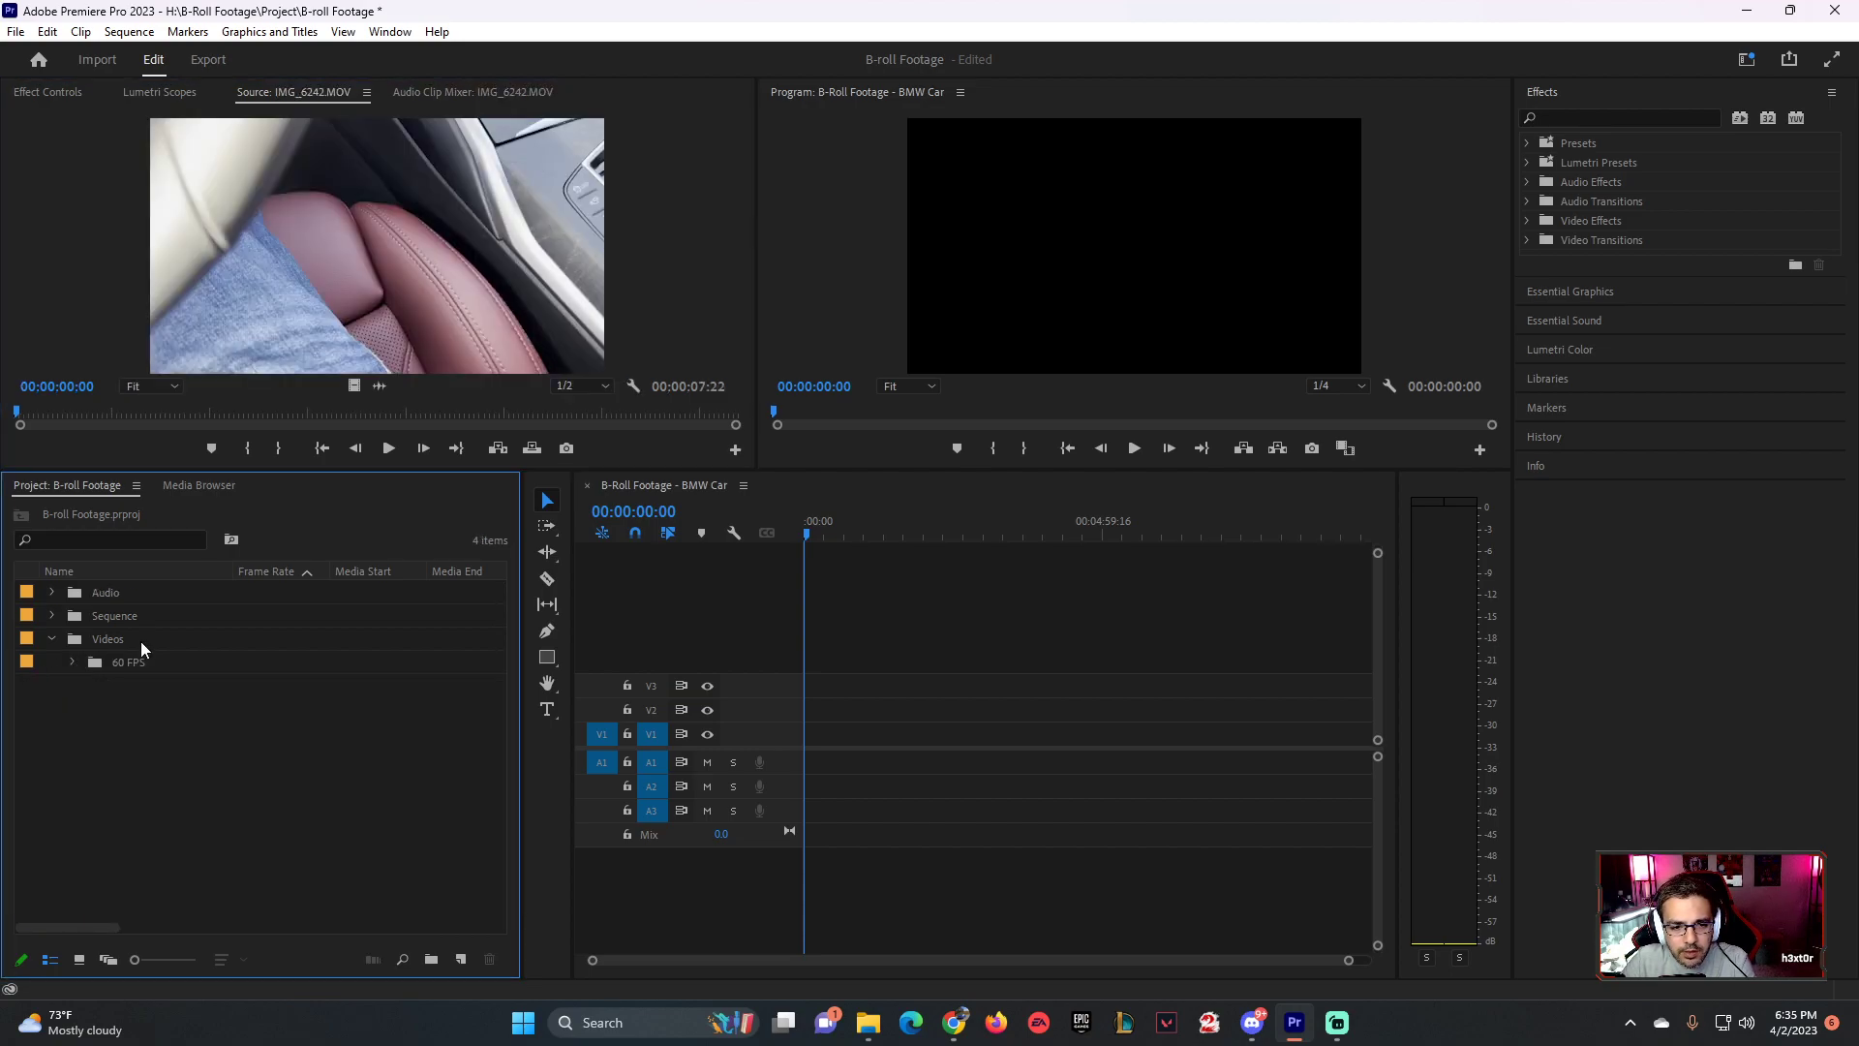
{"action": "left_click", "coordinate": [72, 663]}
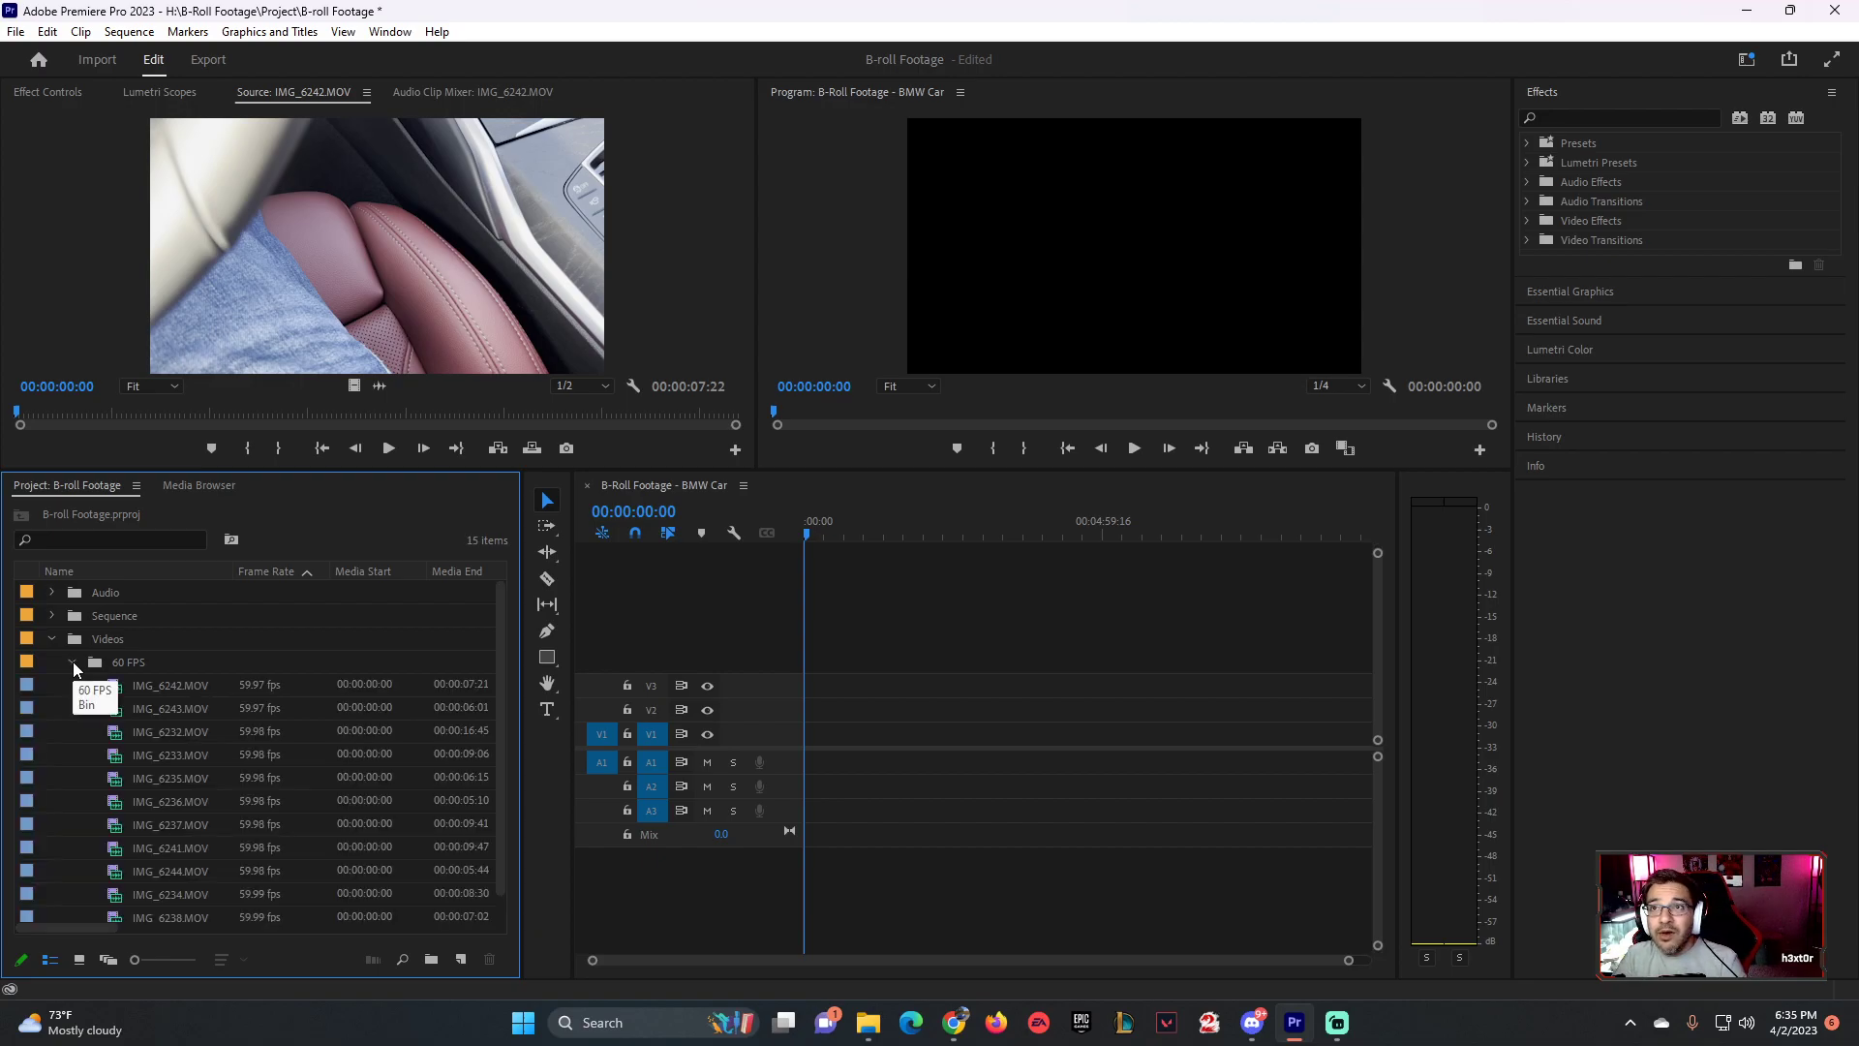
{"action": "left_click", "coordinate": [73, 663]}
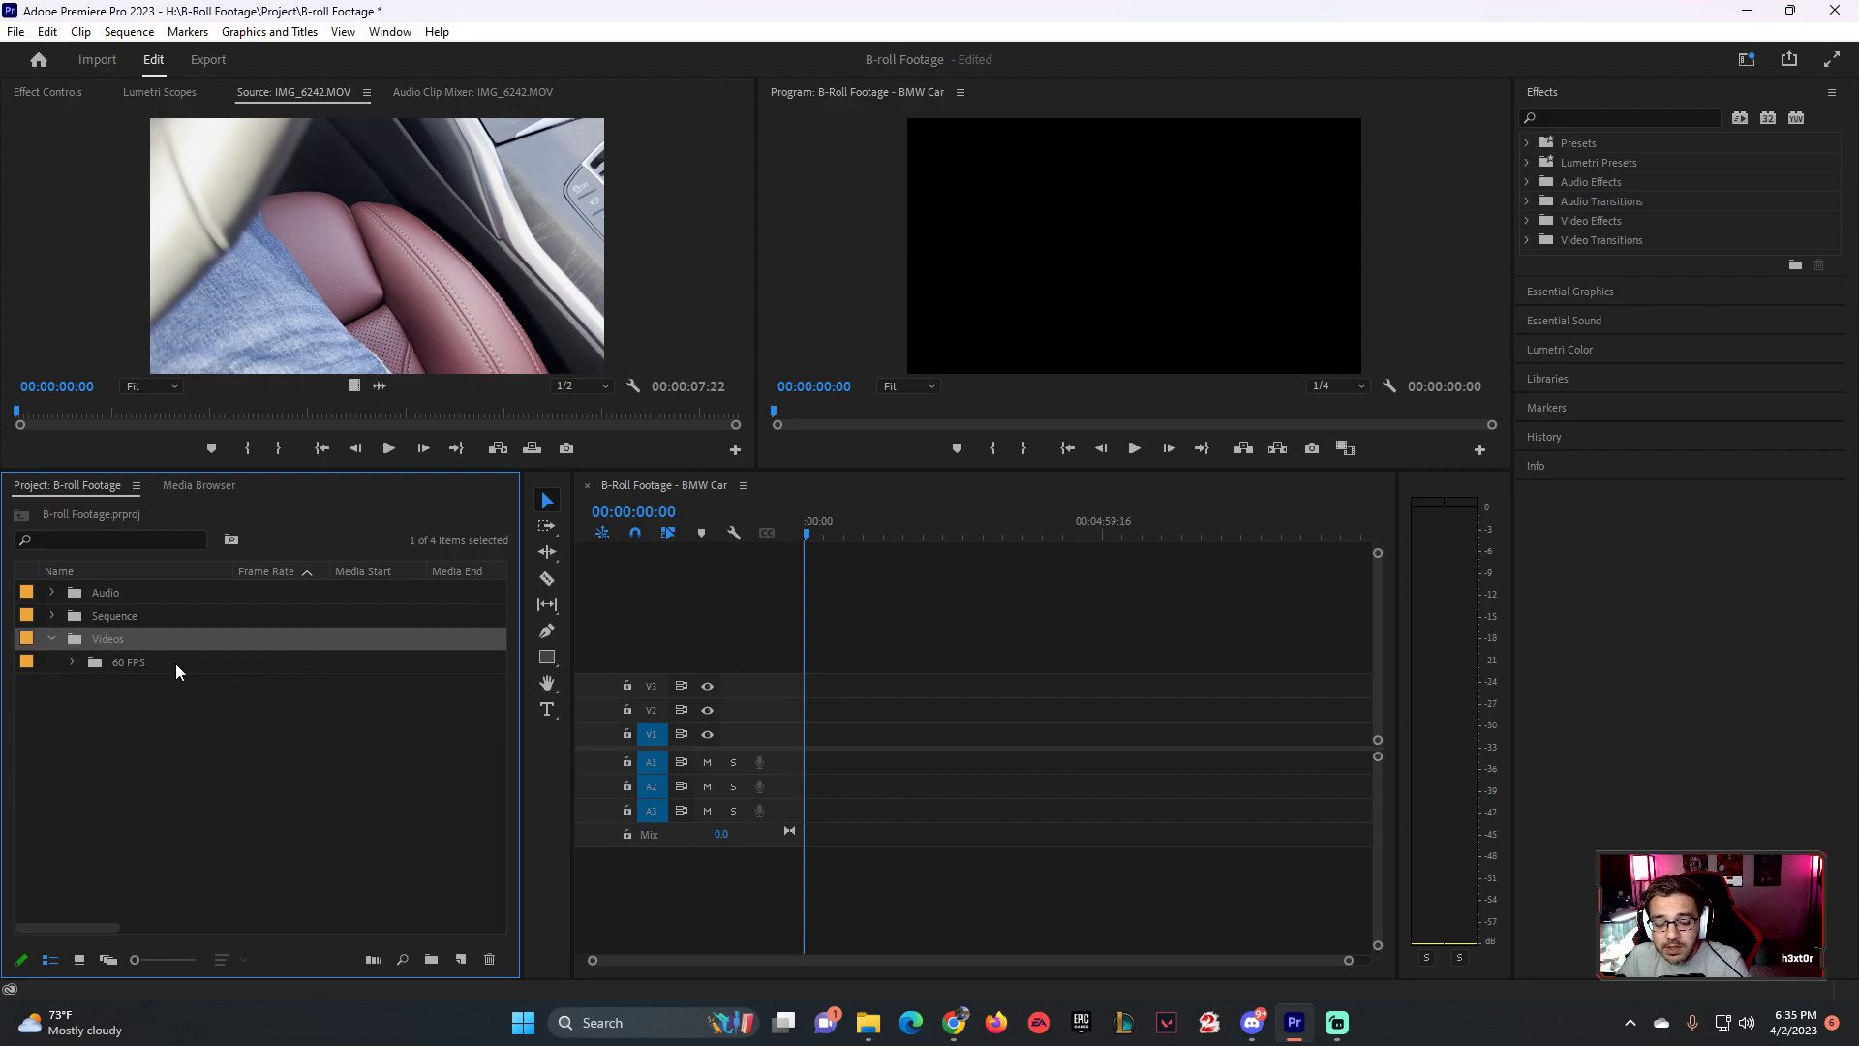
- Duplicate the 60 FPS bin with its clips inside the Videos bin and name the copy "24 FPS"
{"action": "left_click", "coordinate": [130, 664]}
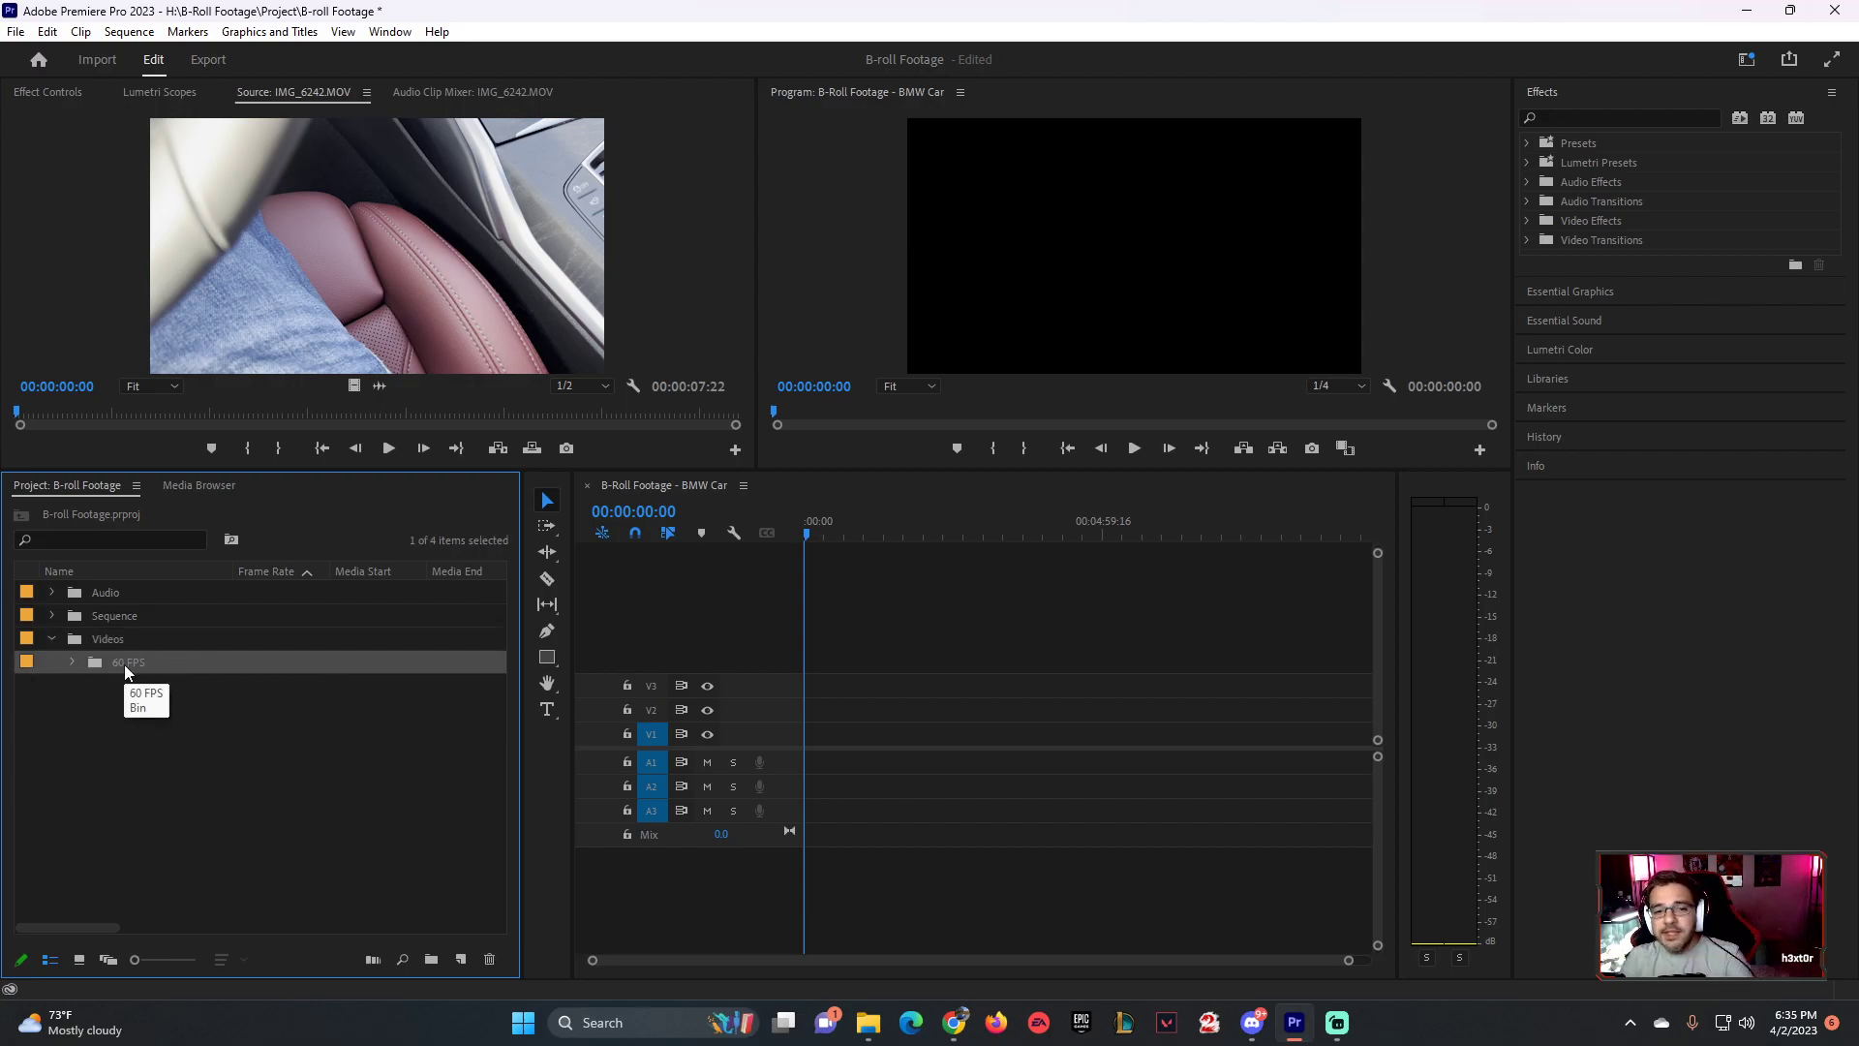
{"action": "right_click", "coordinate": [104, 667]}
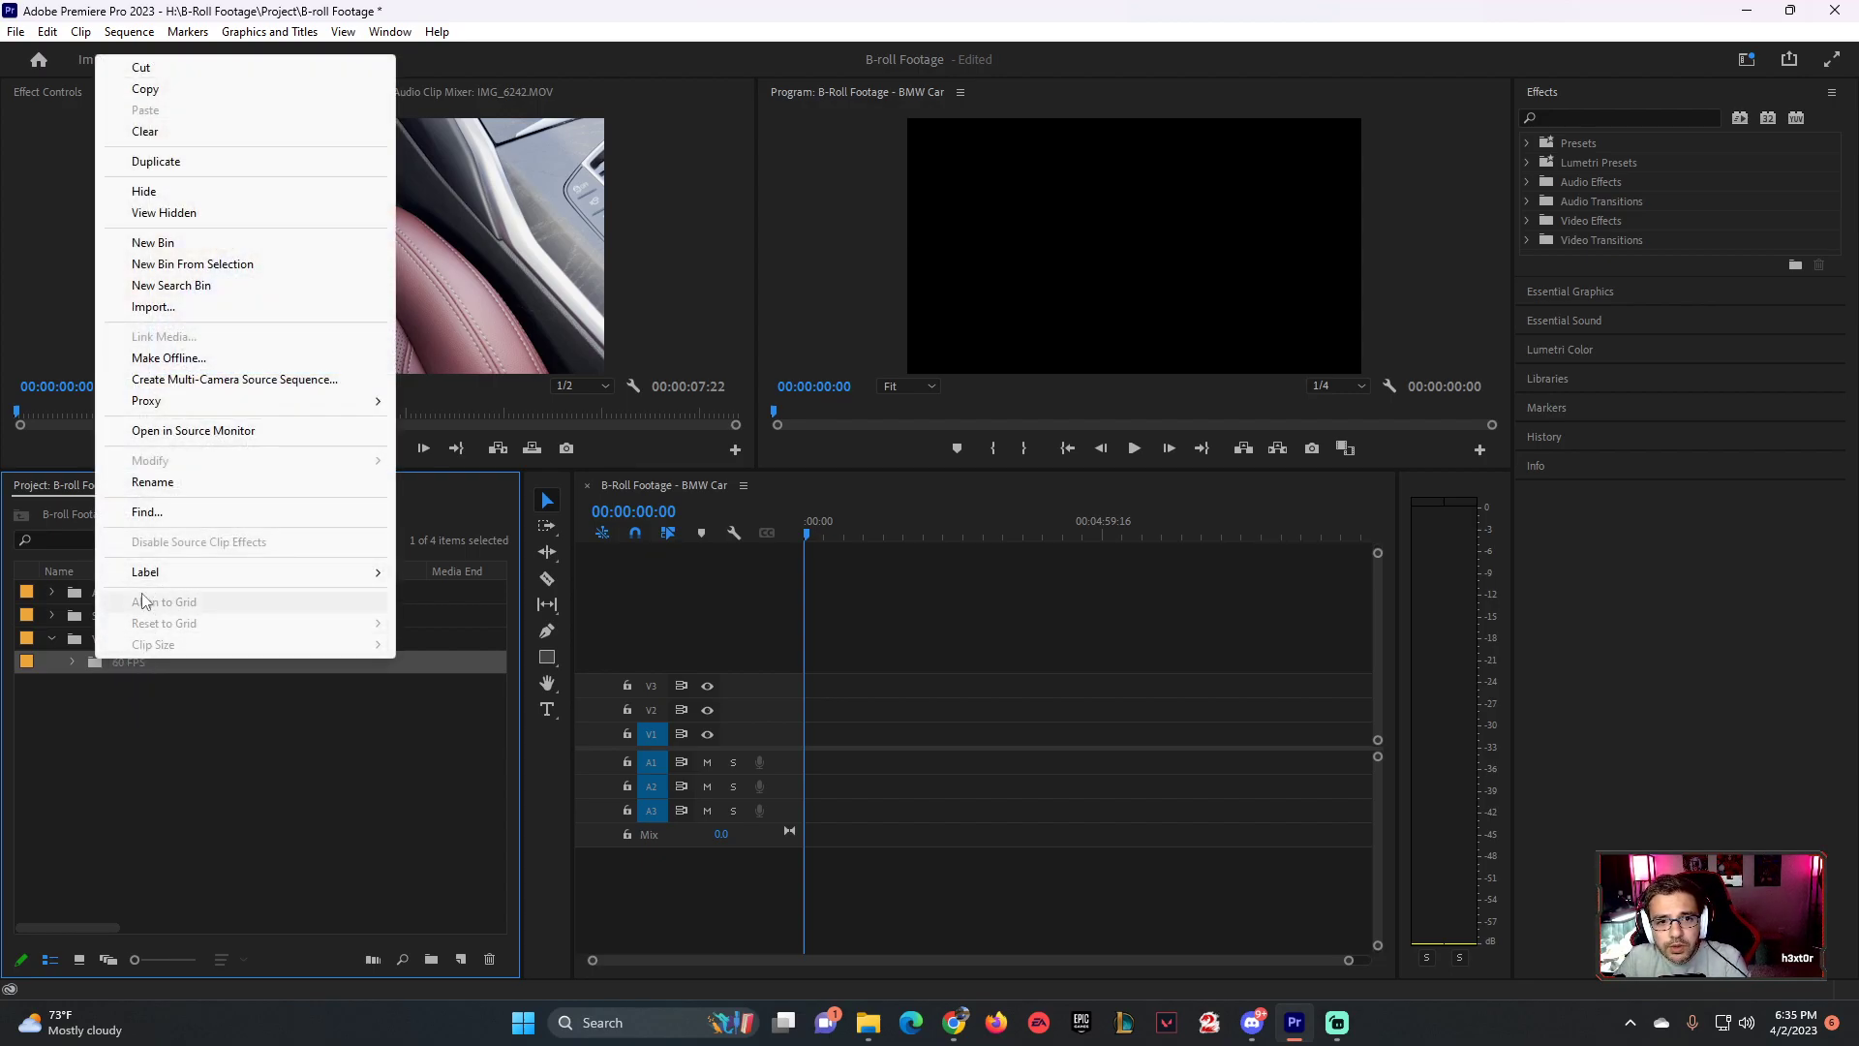
{"action": "left_click", "coordinate": [205, 171]}
{"action": "left_click", "coordinate": [155, 684]}
{"action": "type", "text": "24"}
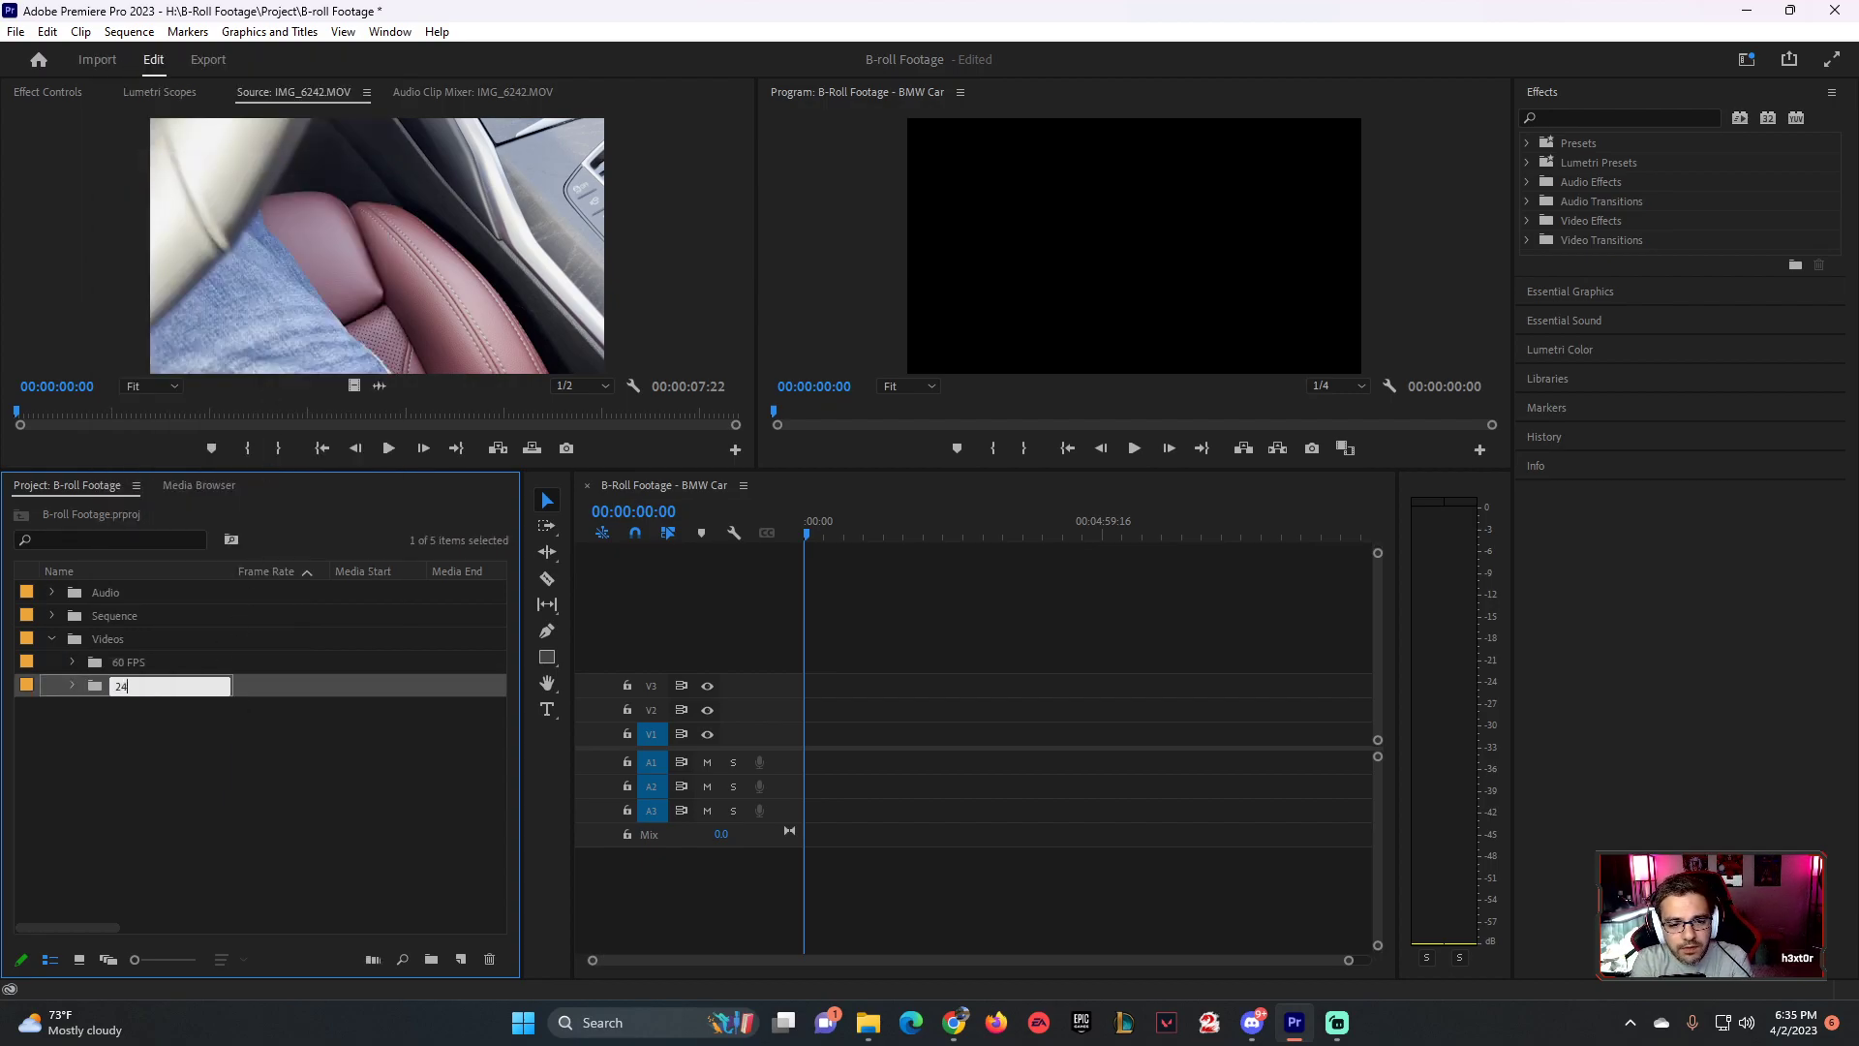
{"action": "type", "text": " FPS"}
{"action": "key", "text": "Return"}
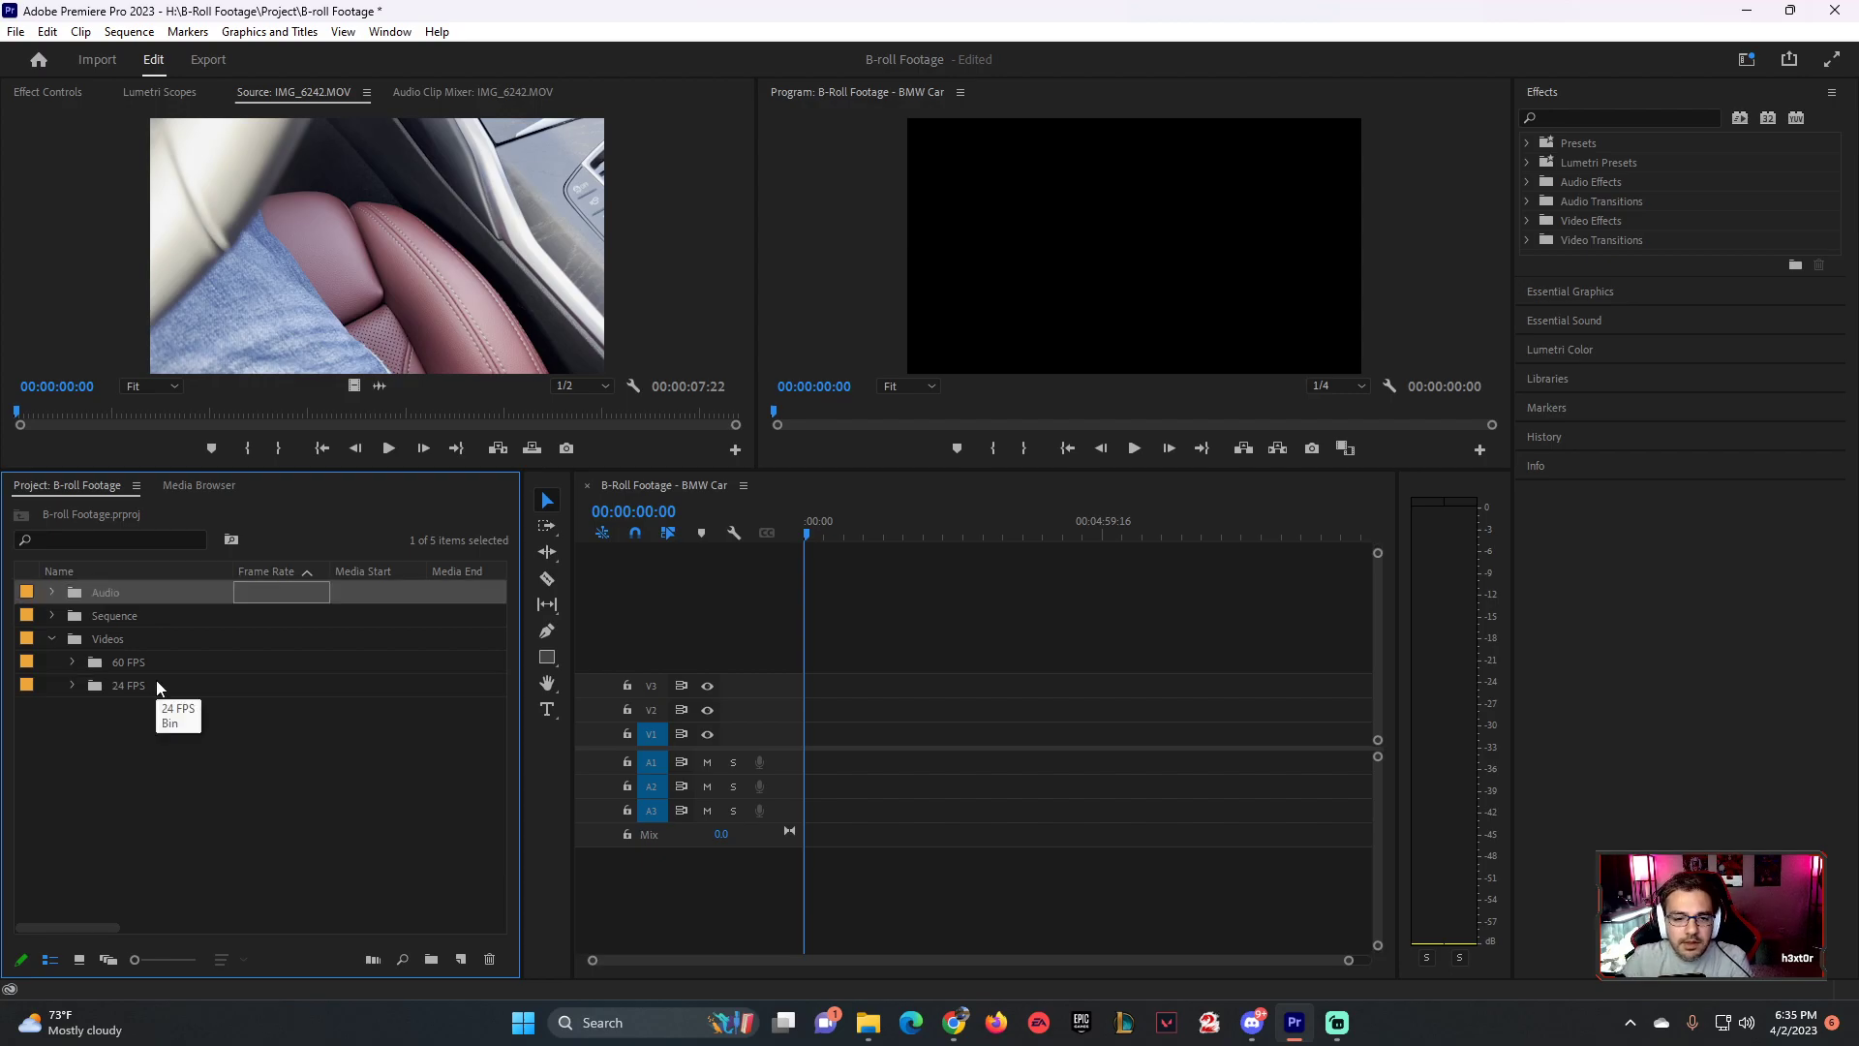
- Interpret the footage of all eleven clips in the 24 FPS bin at an assumed frame rate of 24 fps
{"action": "left_click", "coordinate": [153, 687]}
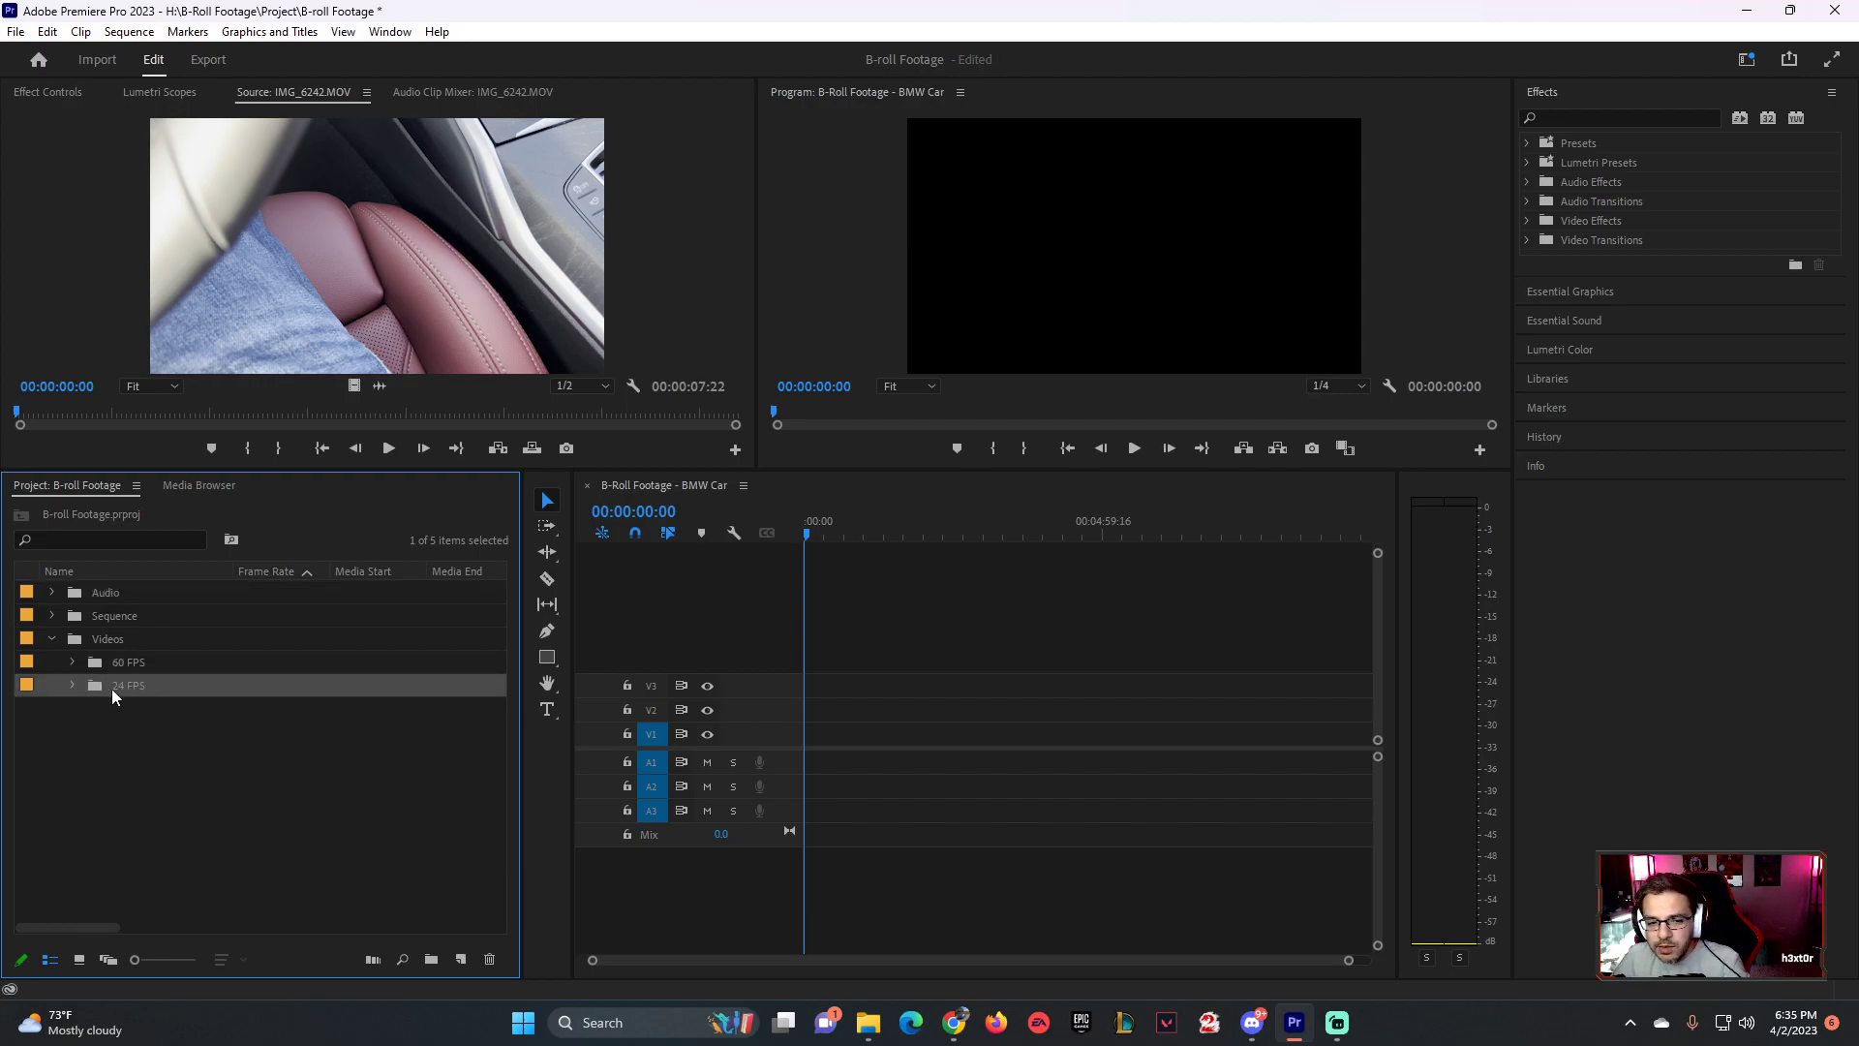
{"action": "left_click", "coordinate": [72, 685]}
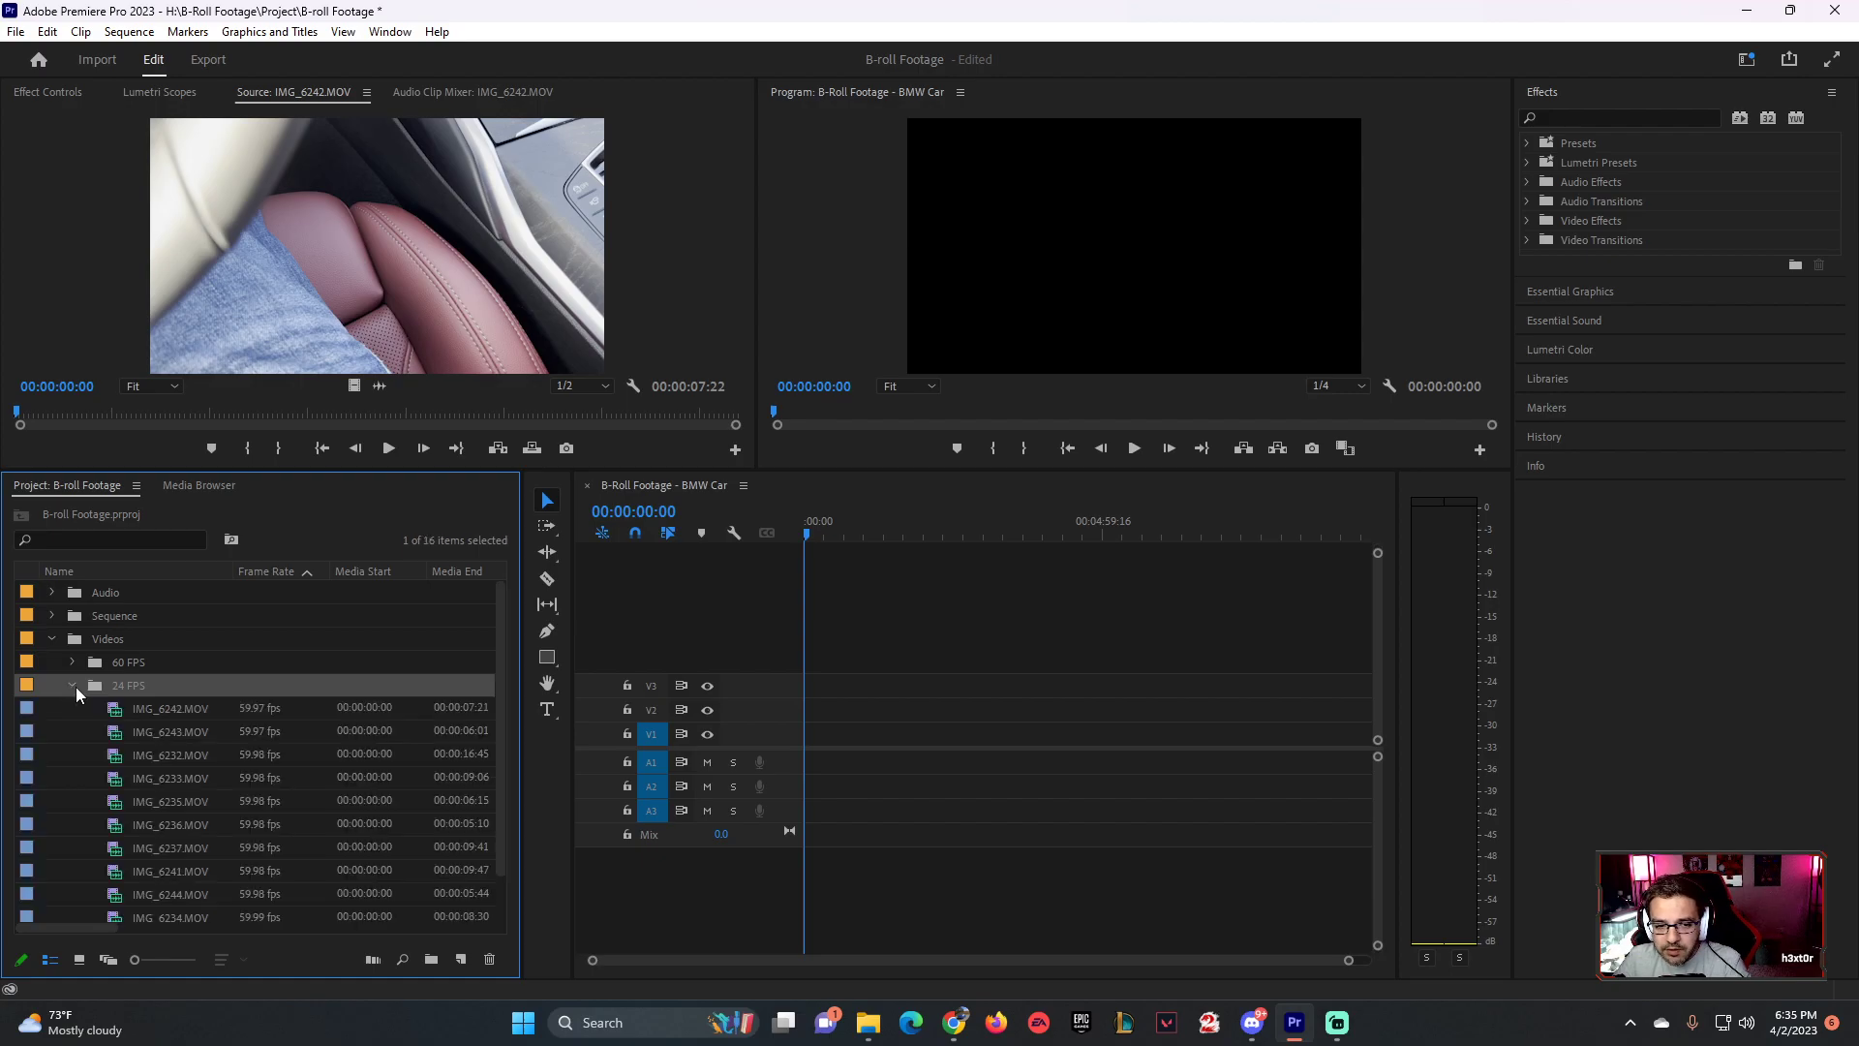
{"action": "left_click", "coordinate": [160, 706]}
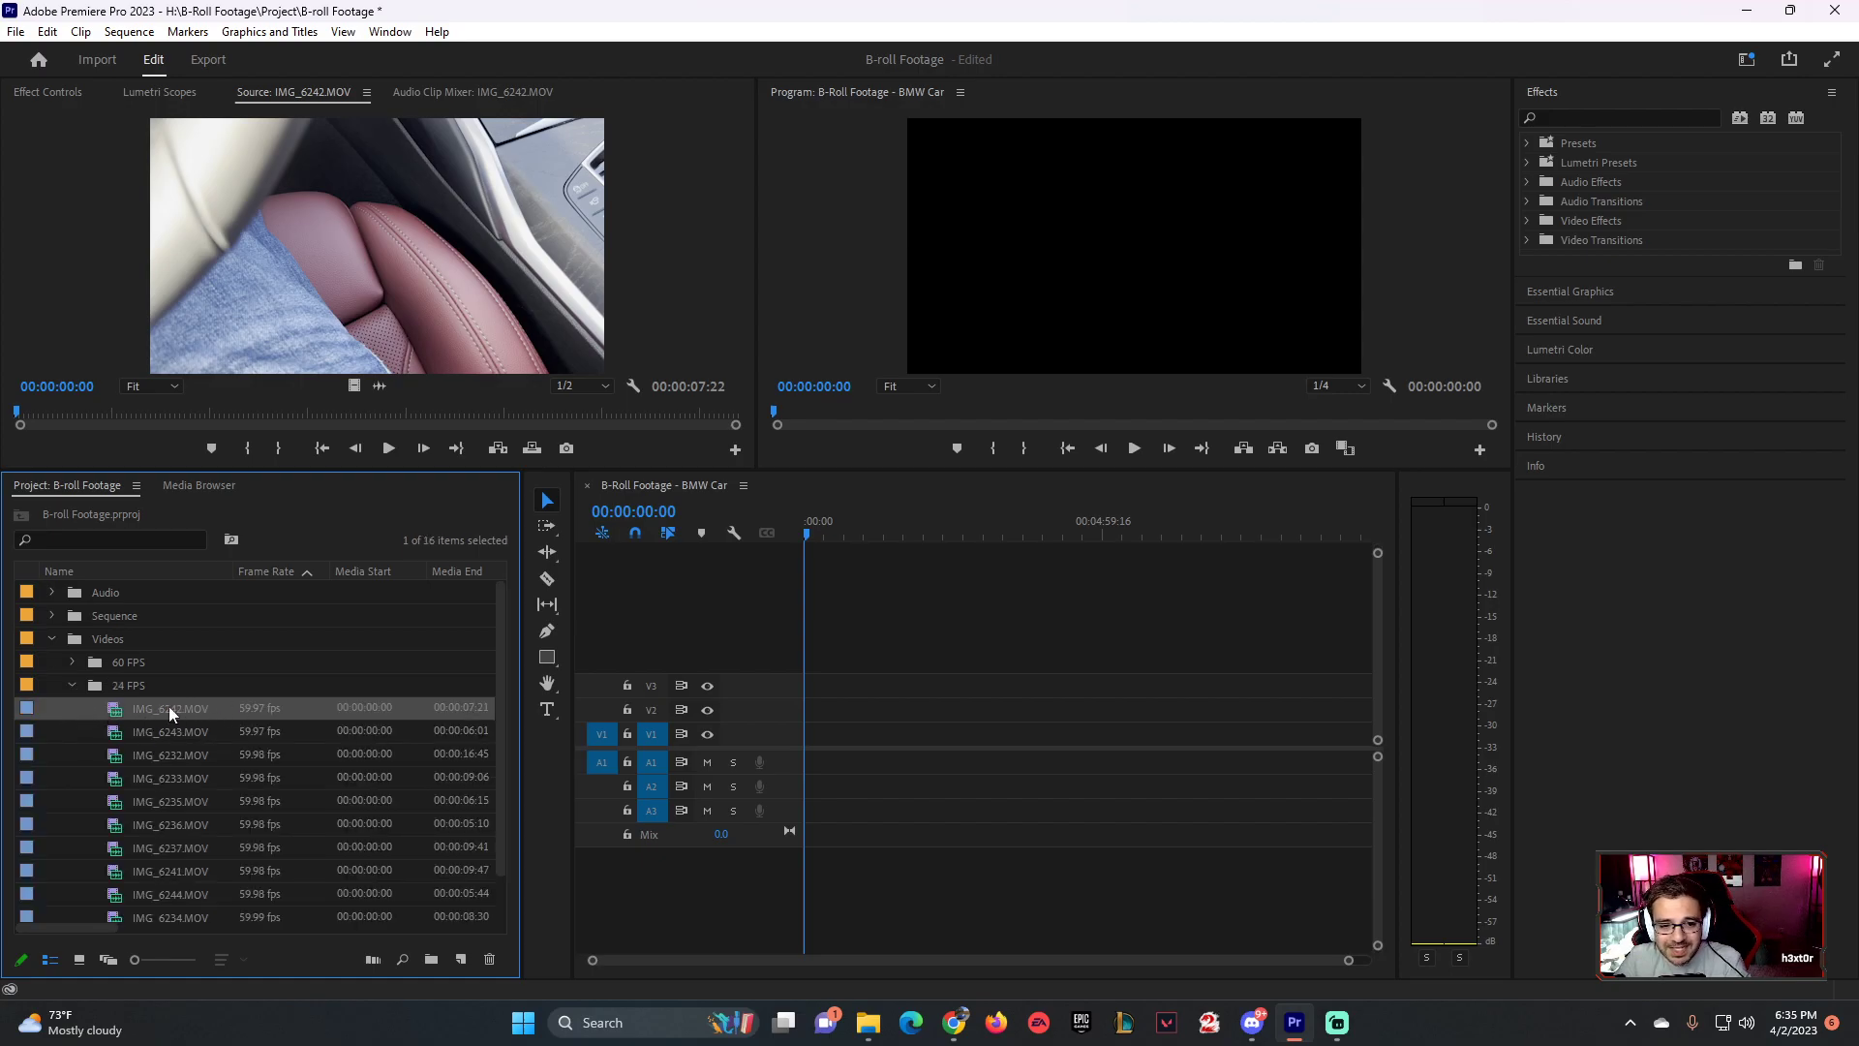
{"action": "scroll", "coordinate": [497, 700], "scroll_direction": "down", "scroll_amount": 2}
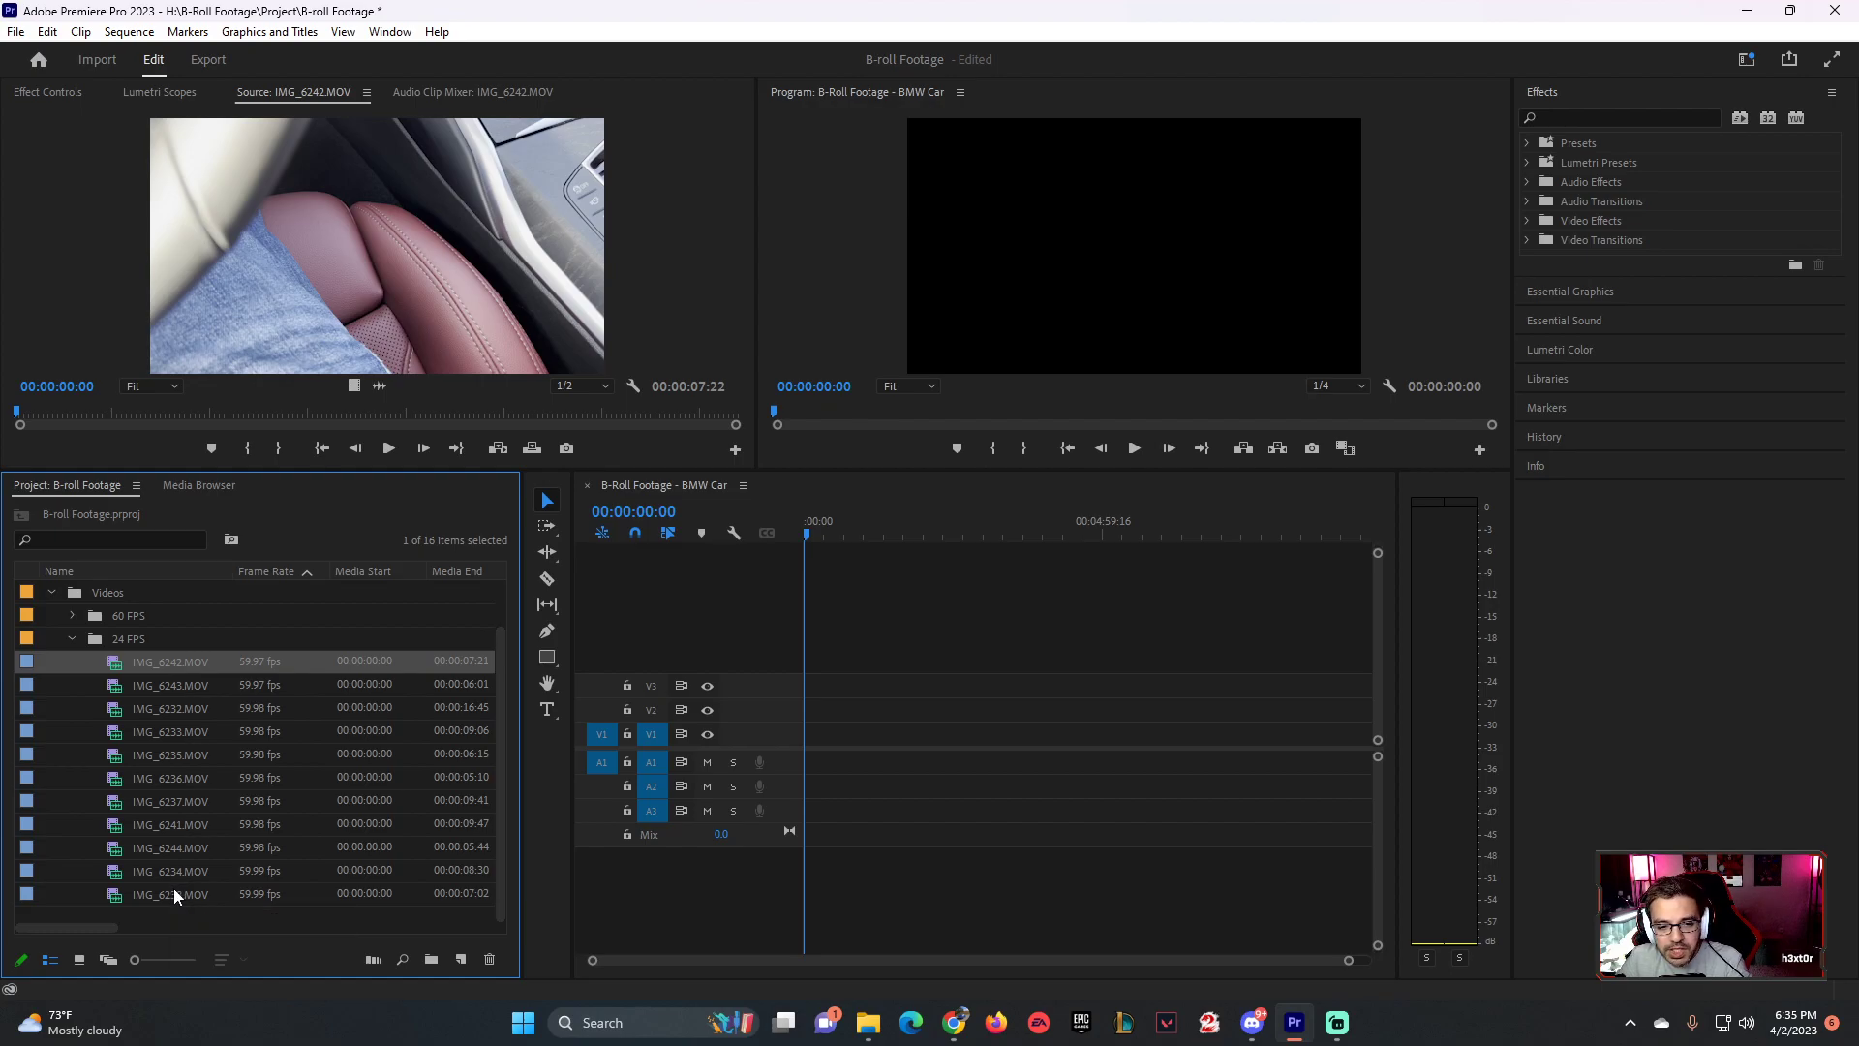
{"action": "left_click", "coordinate": [108, 894], "text": "shift"}
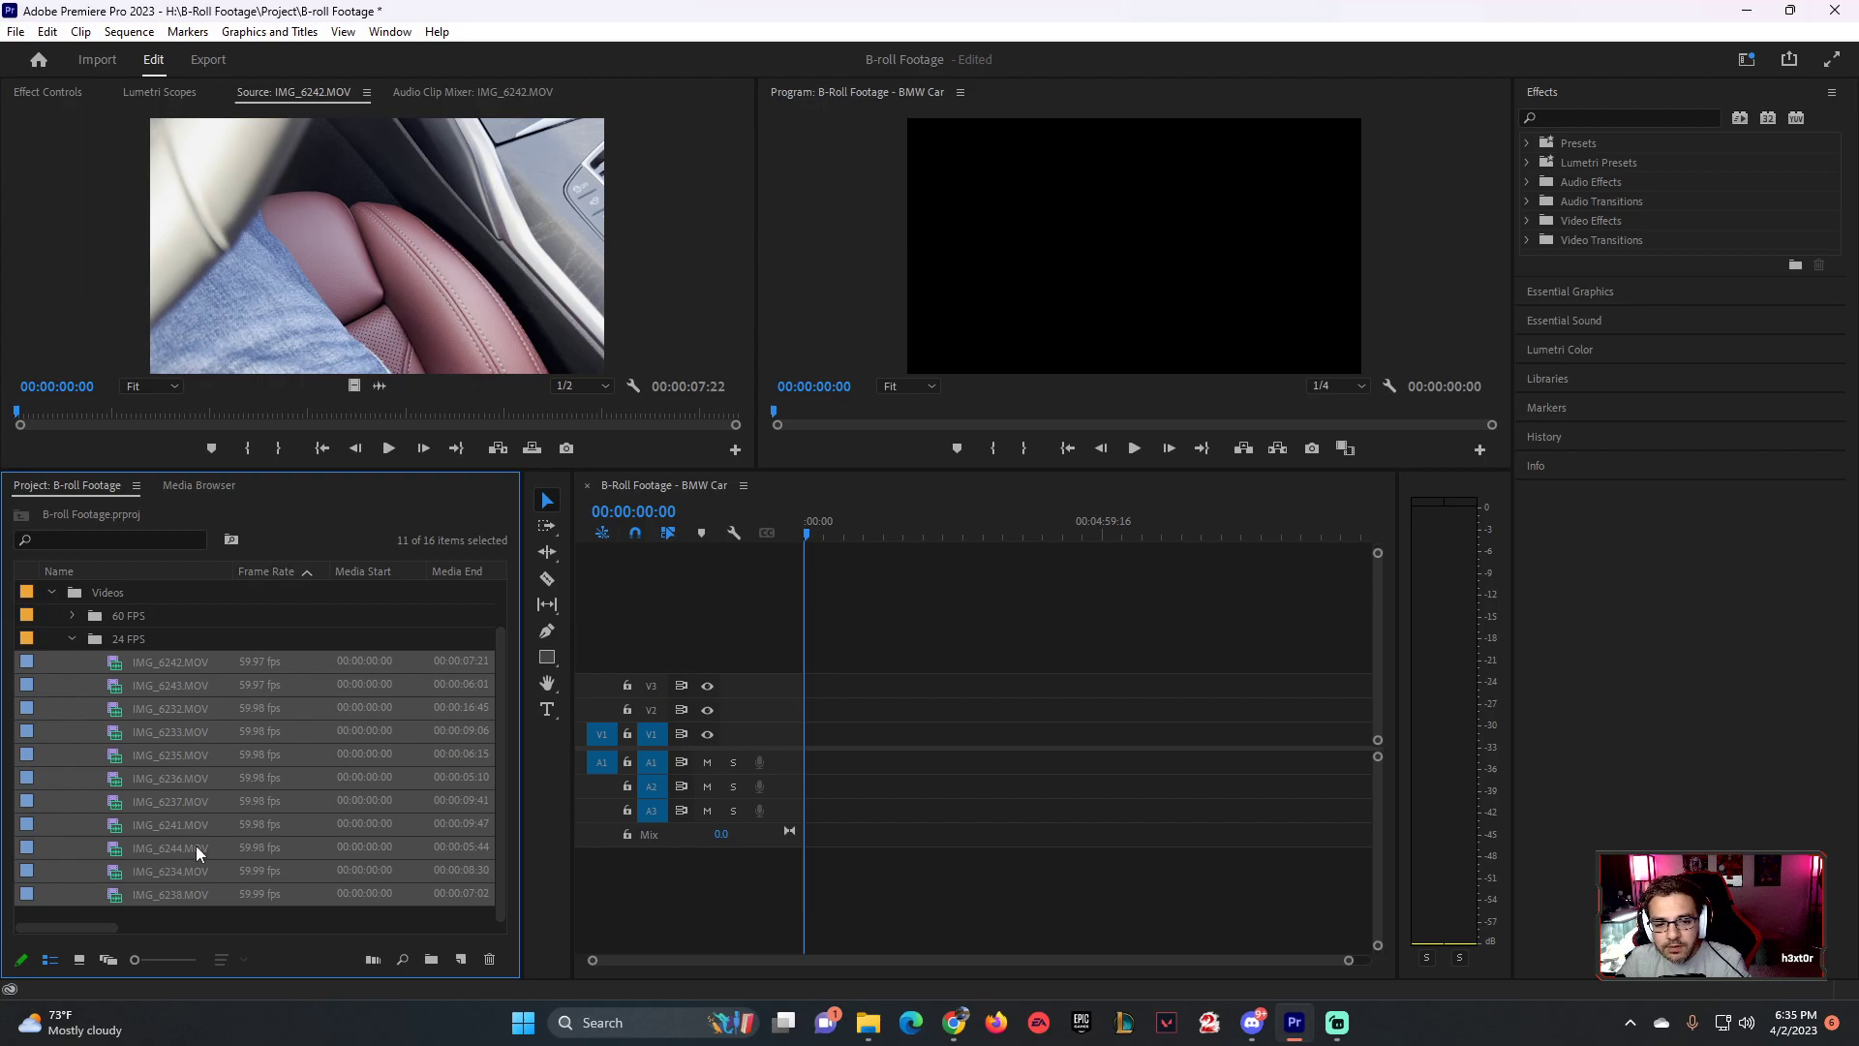
{"action": "right_click", "coordinate": [118, 705]}
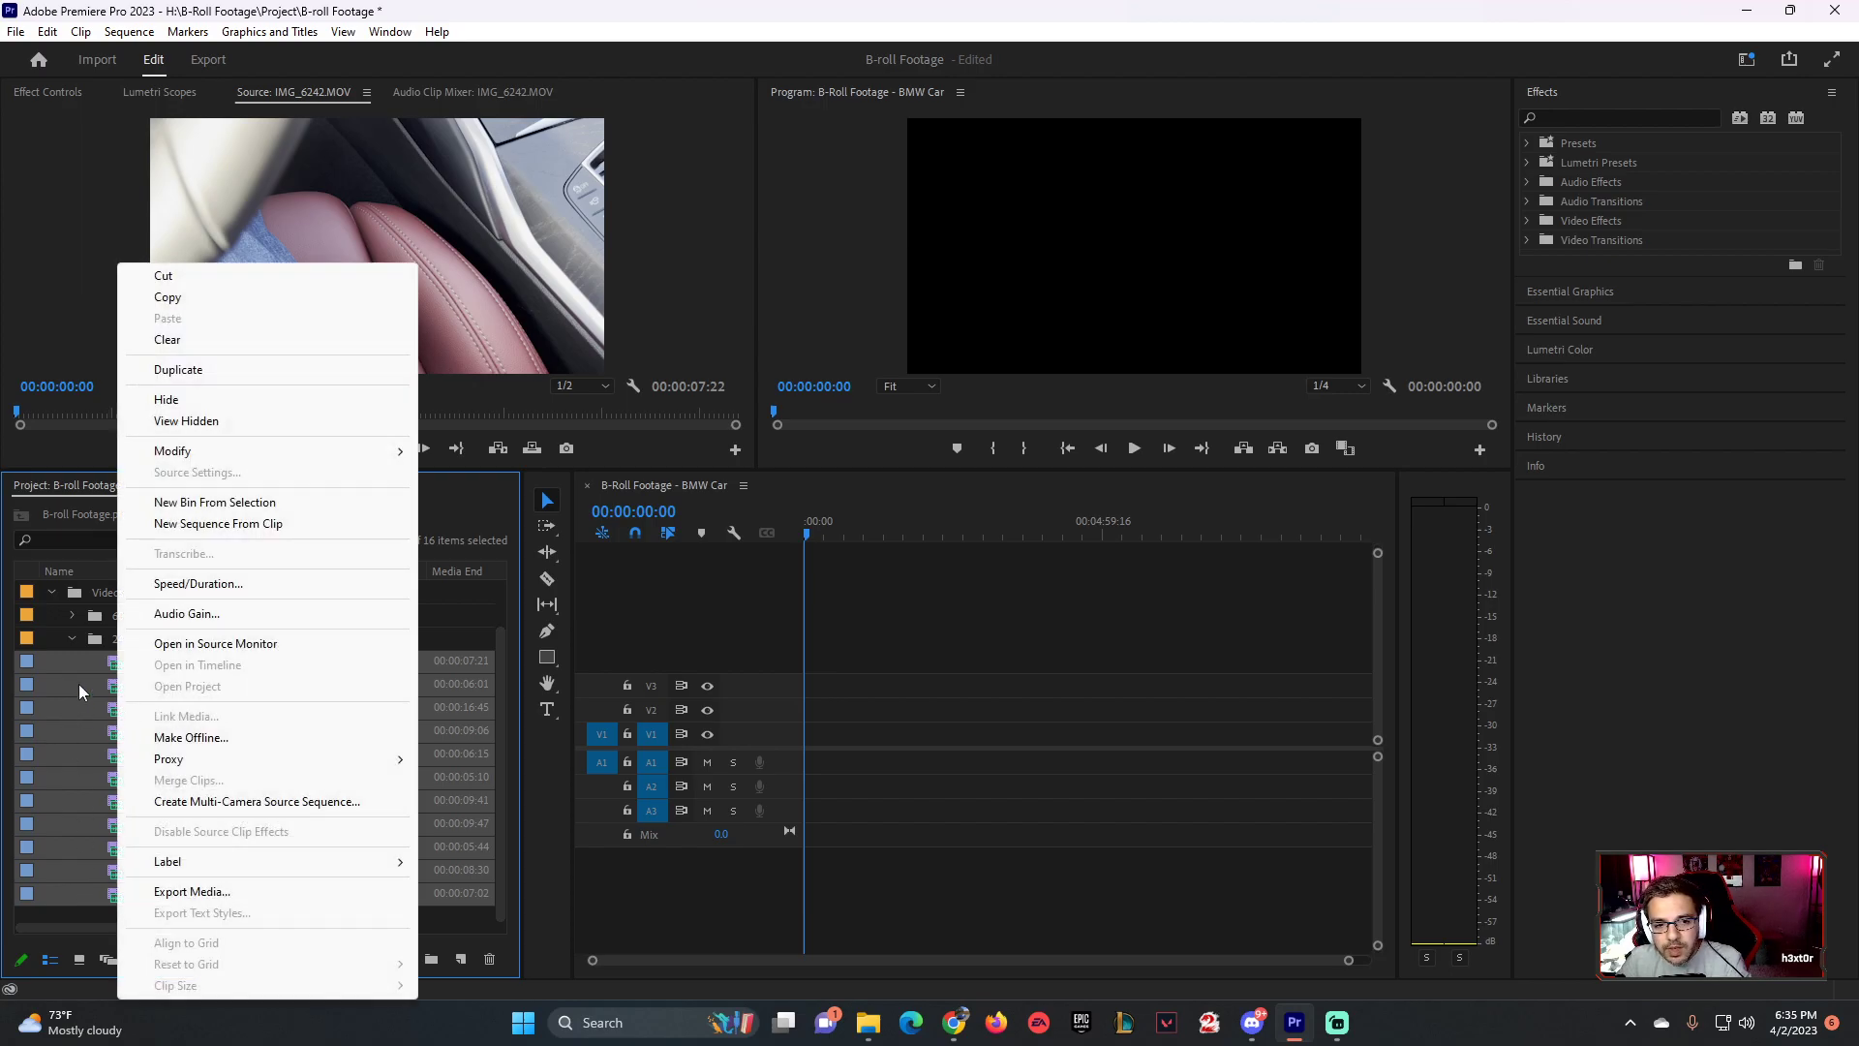
{"action": "mouse_move", "coordinate": [198, 453]}
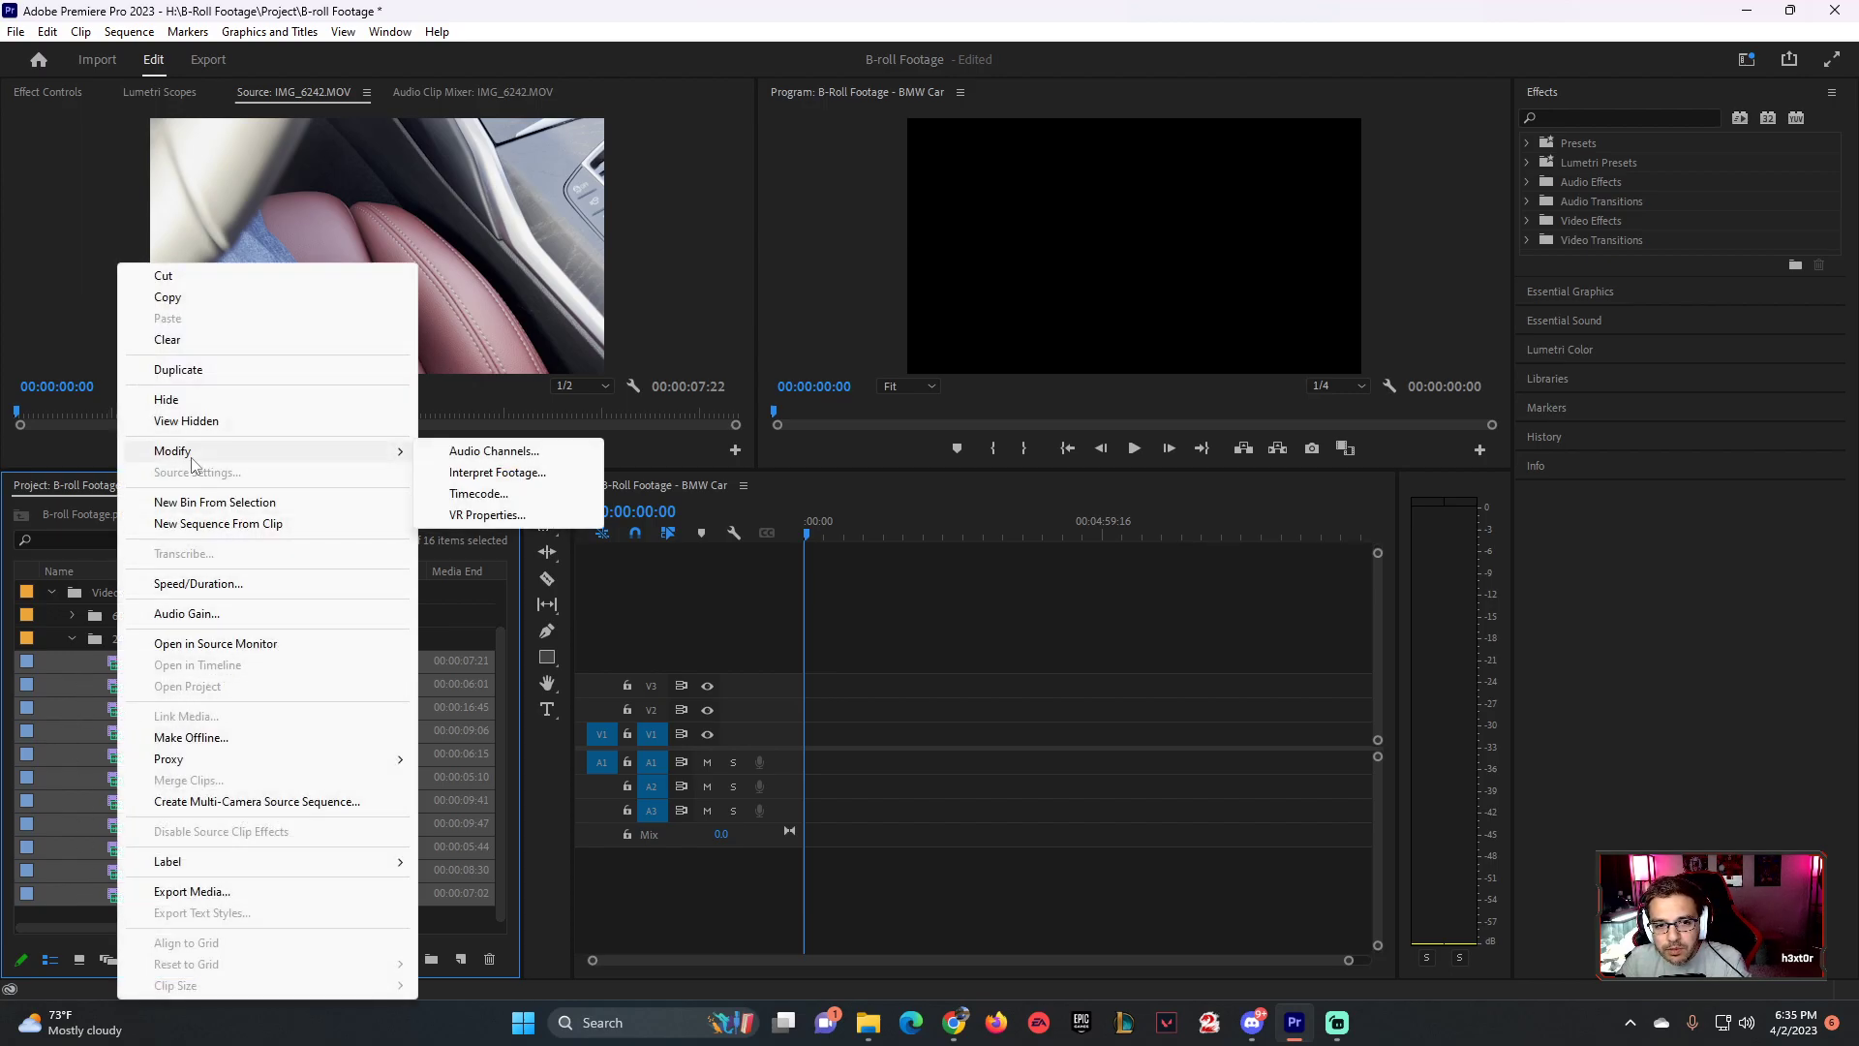
{"action": "left_click", "coordinate": [503, 472]}
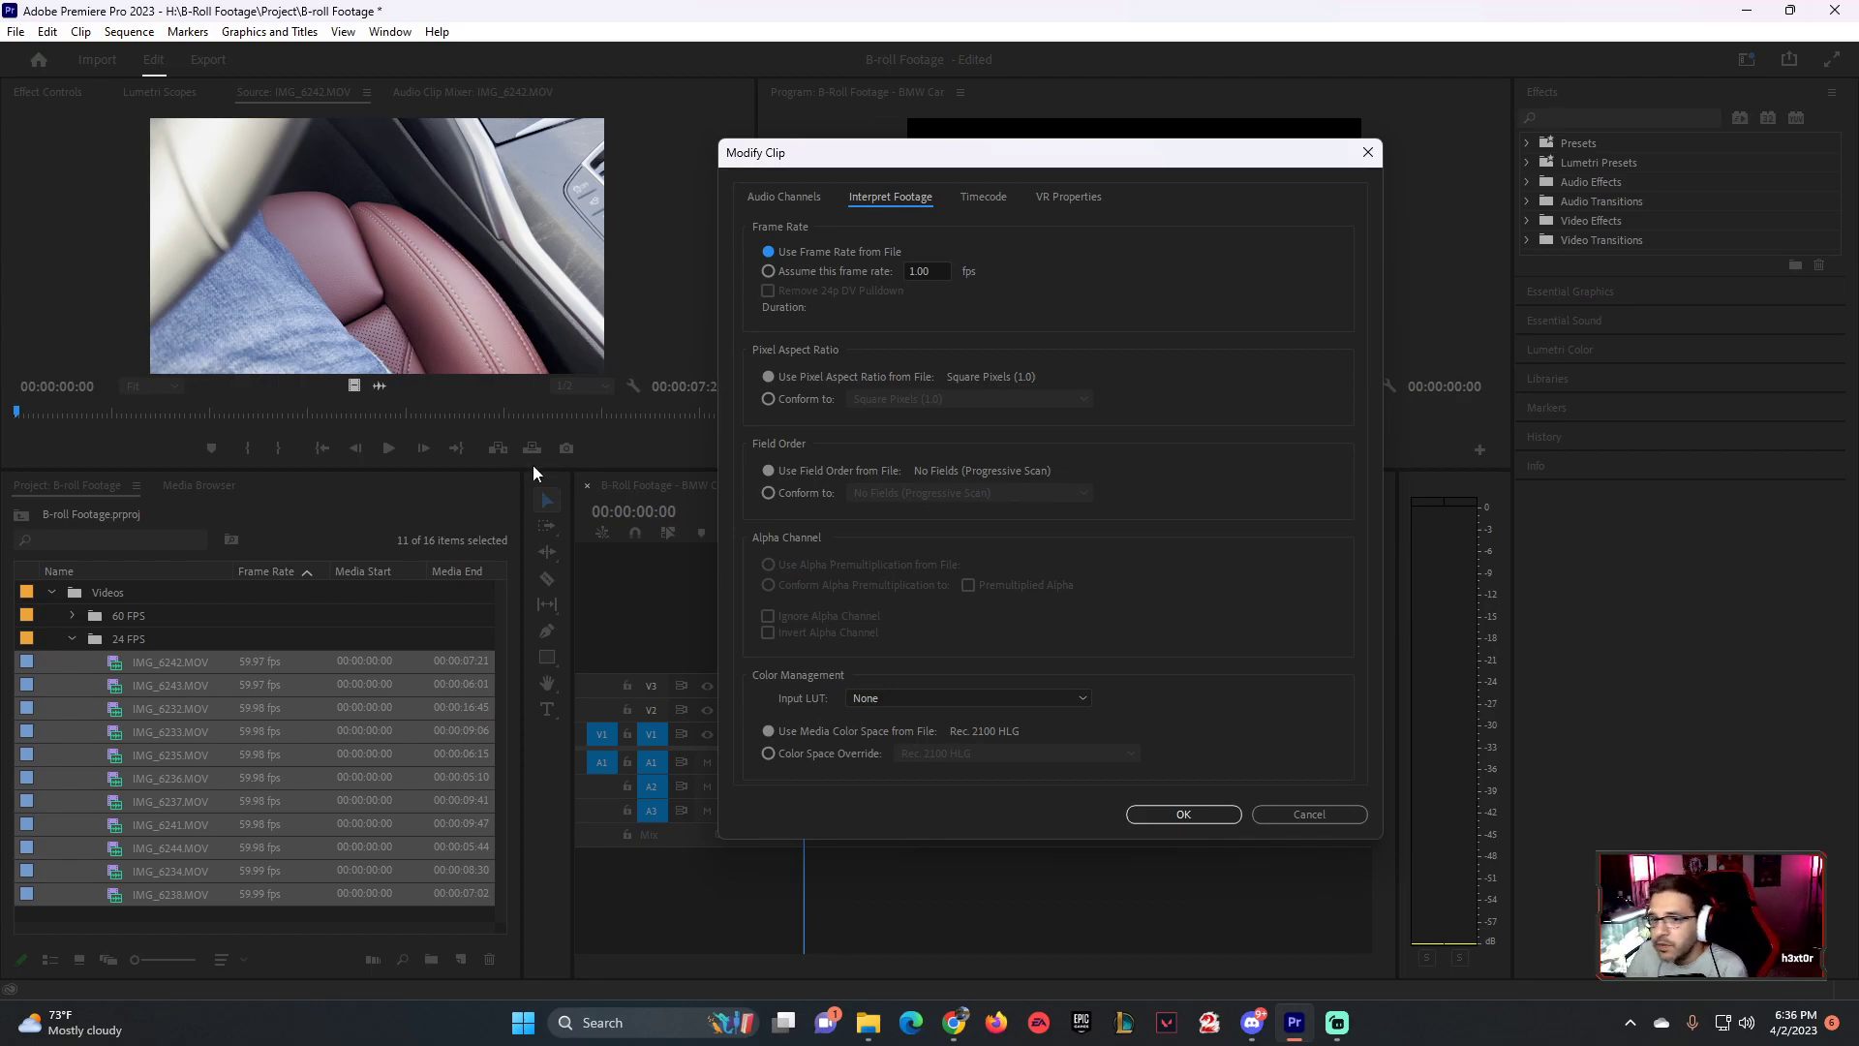
{"action": "left_click", "coordinate": [832, 270]}
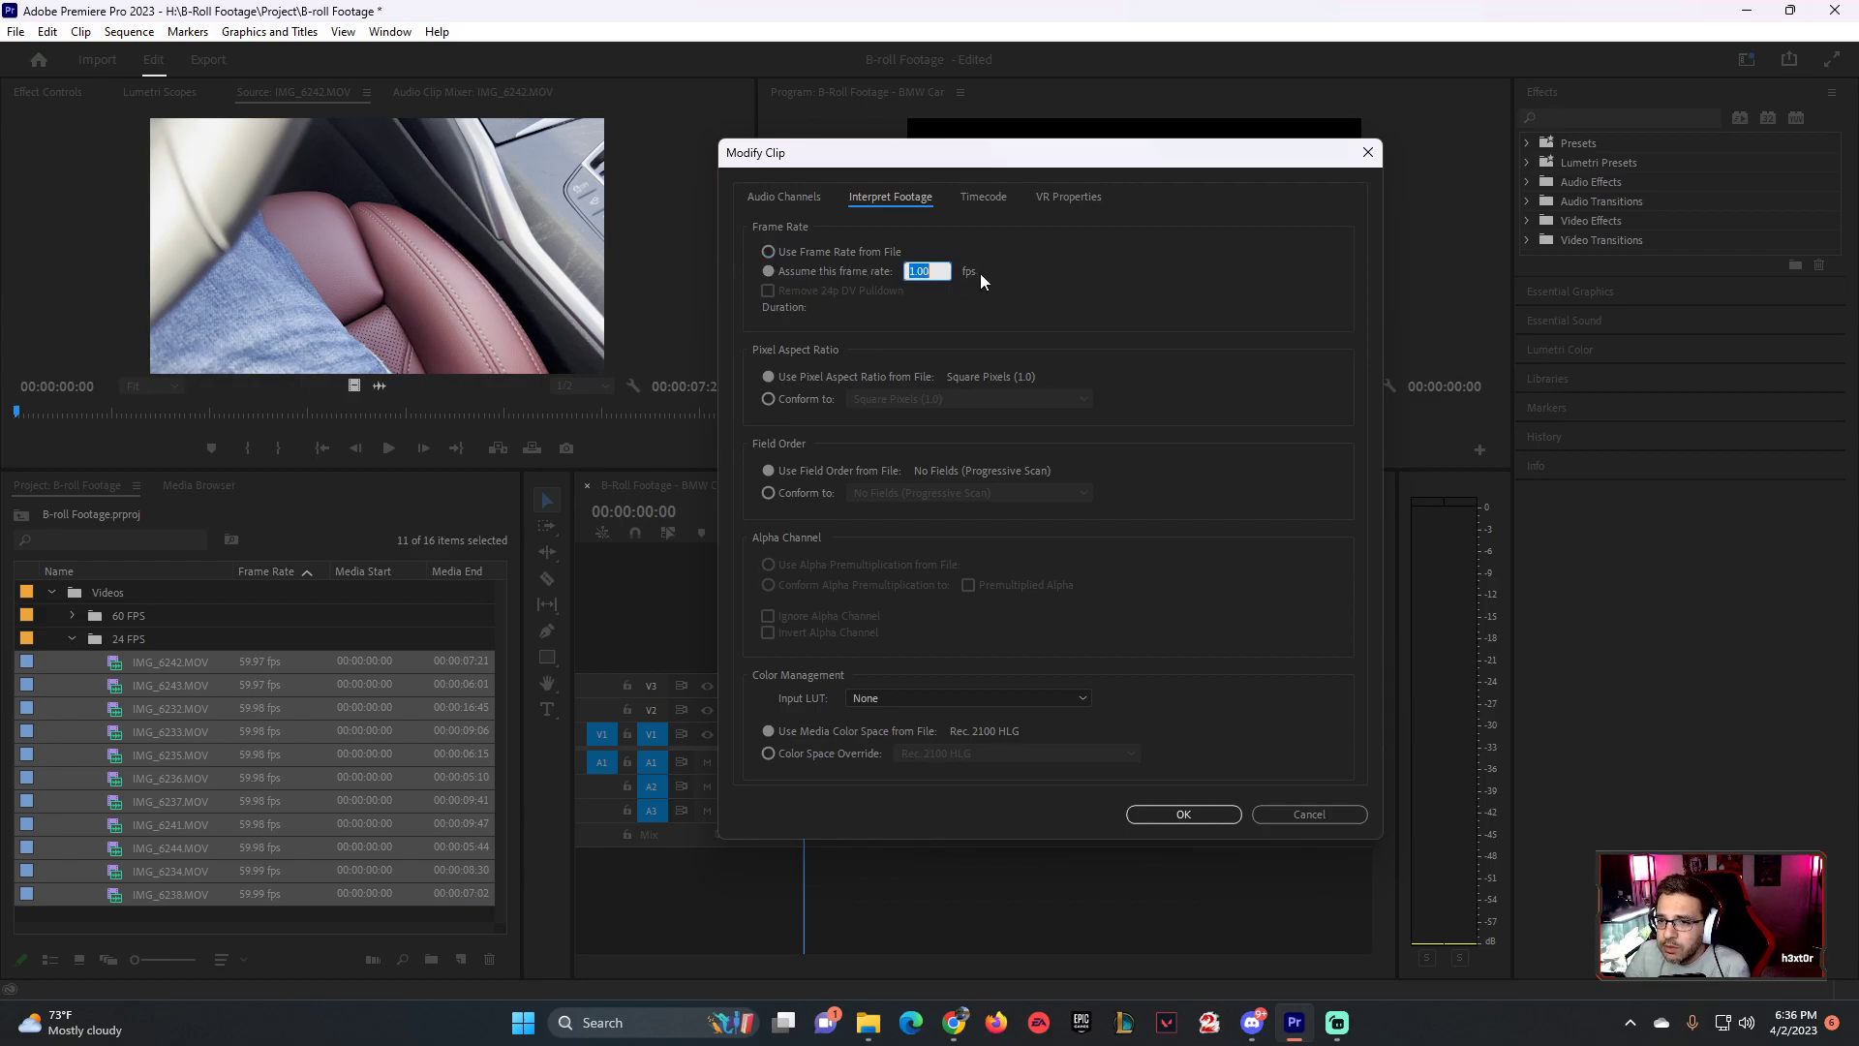
{"action": "left_click", "coordinate": [939, 270]}
{"action": "left_click_drag", "start_coordinate": [943, 271], "coordinate": [854, 281]}
{"action": "type", "text": "24"}
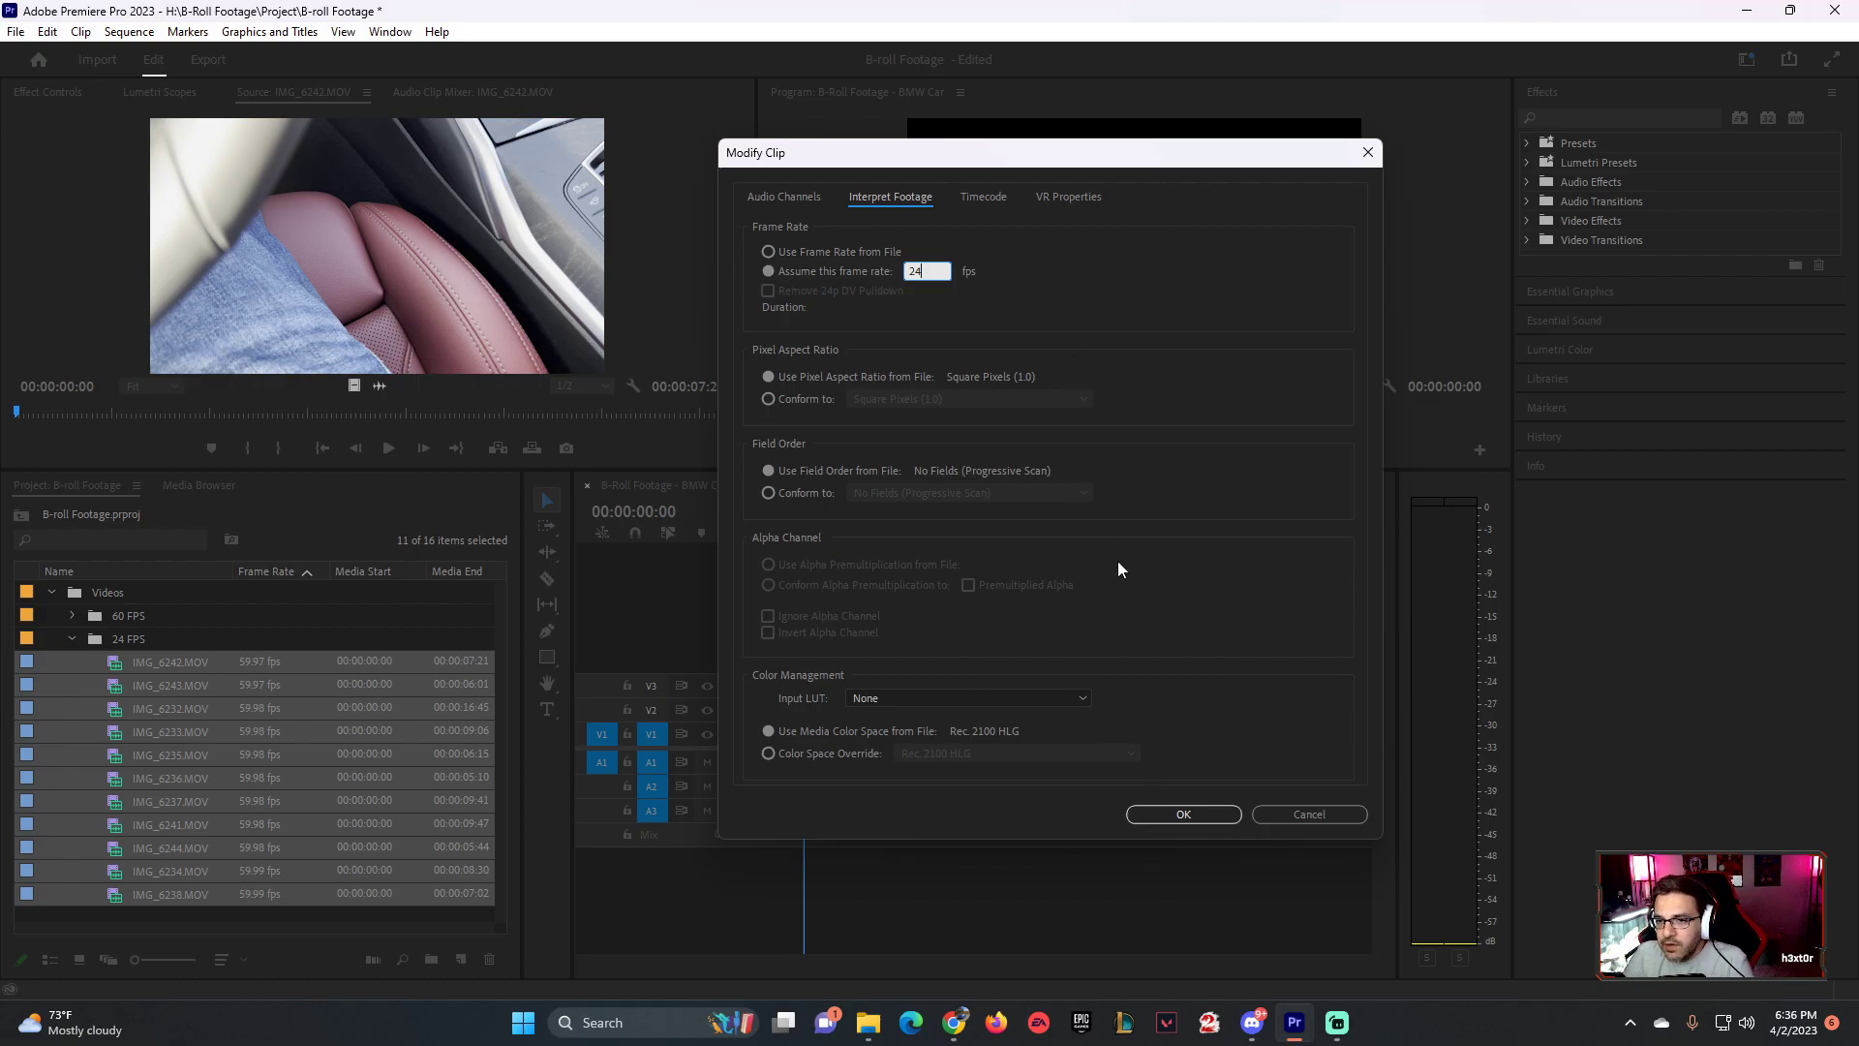
{"action": "left_click", "coordinate": [1179, 814]}
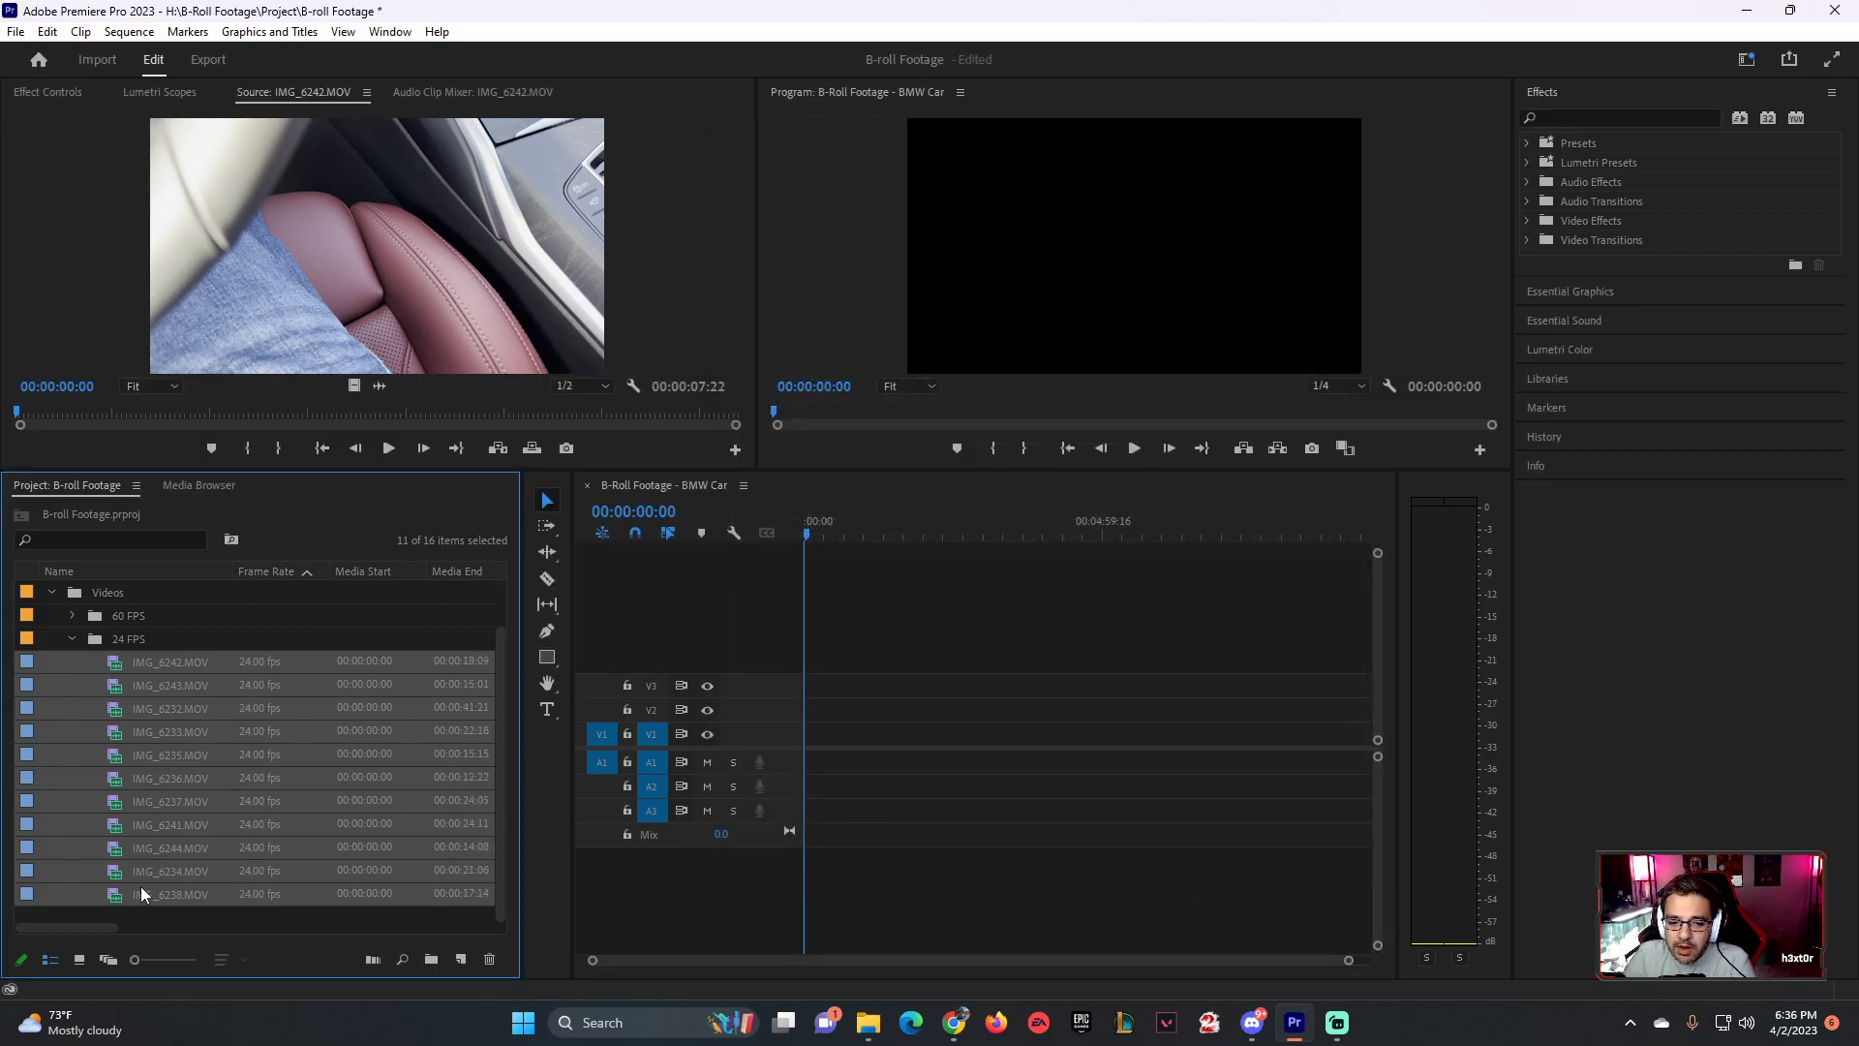
- Preview the clips IMG_6238, IMG_6242 and IMG_6243 from the 24 FPS bin in the Source monitor
{"action": "left_click", "coordinate": [143, 781]}
{"action": "left_click", "coordinate": [113, 898]}
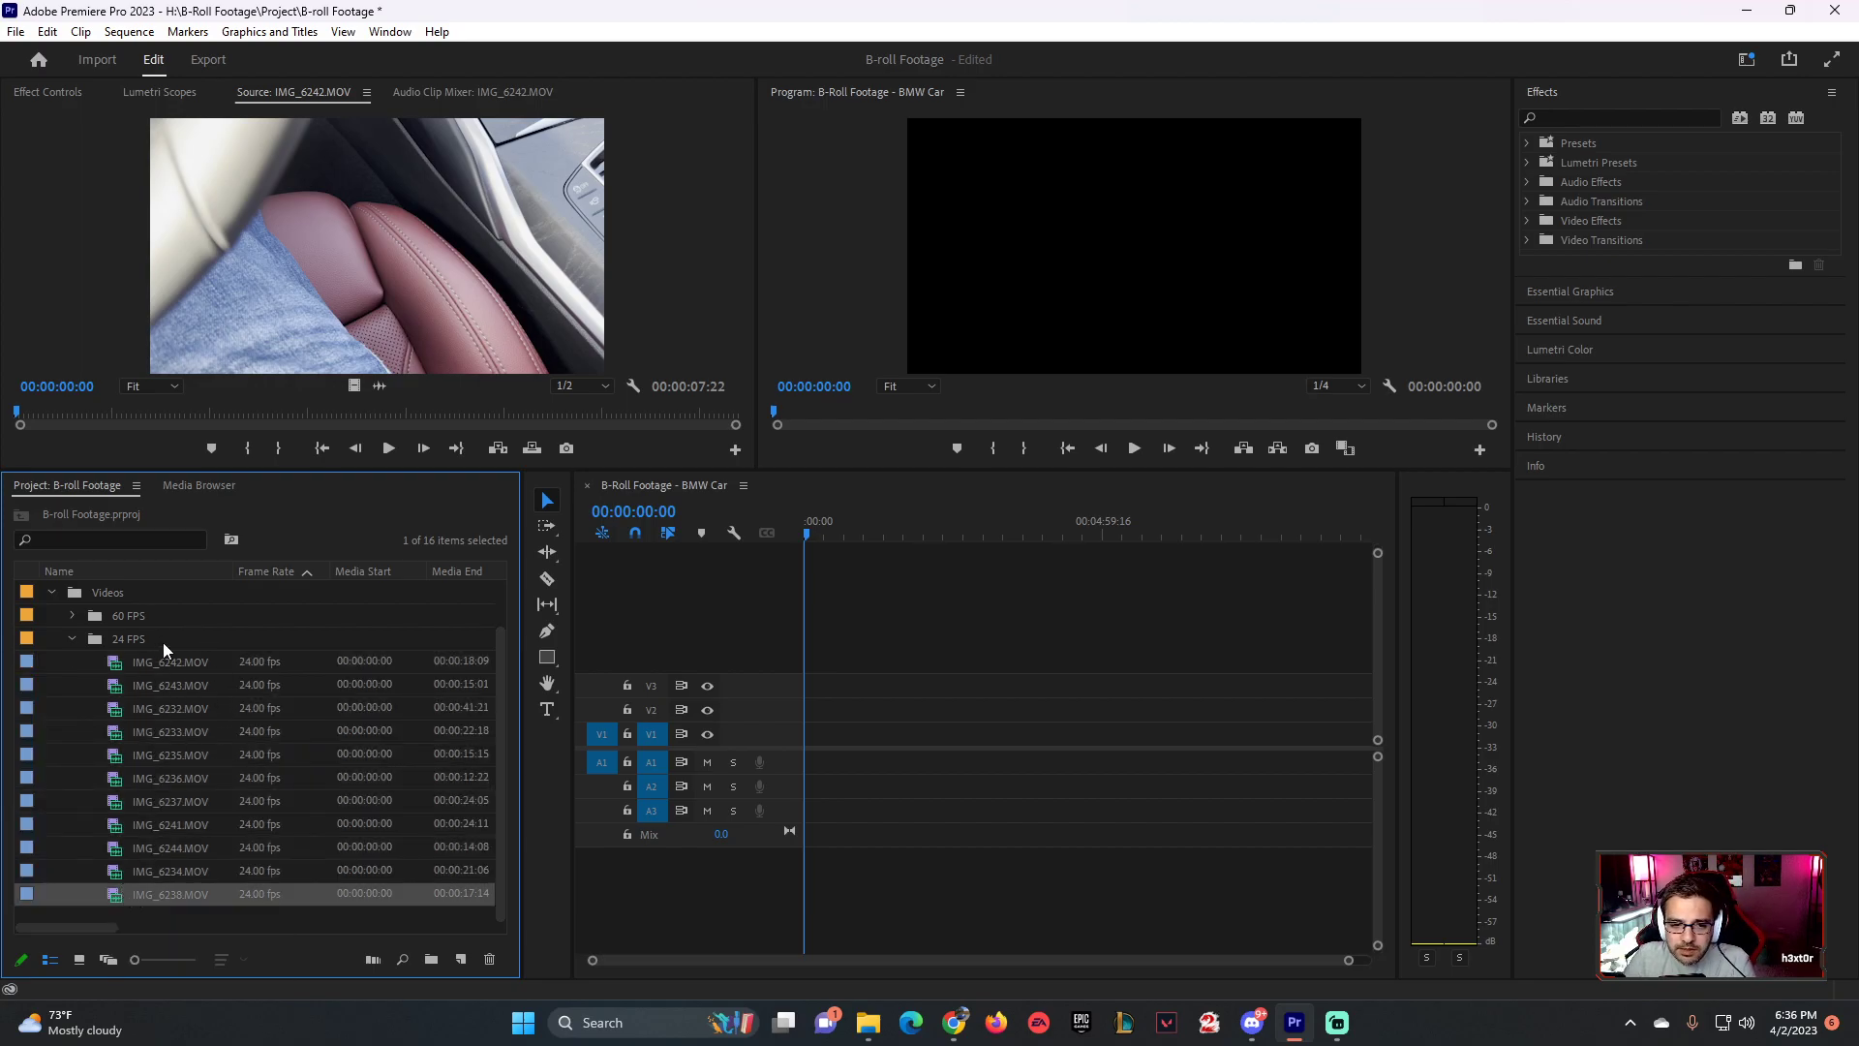
{"action": "double_click", "coordinate": [109, 896]}
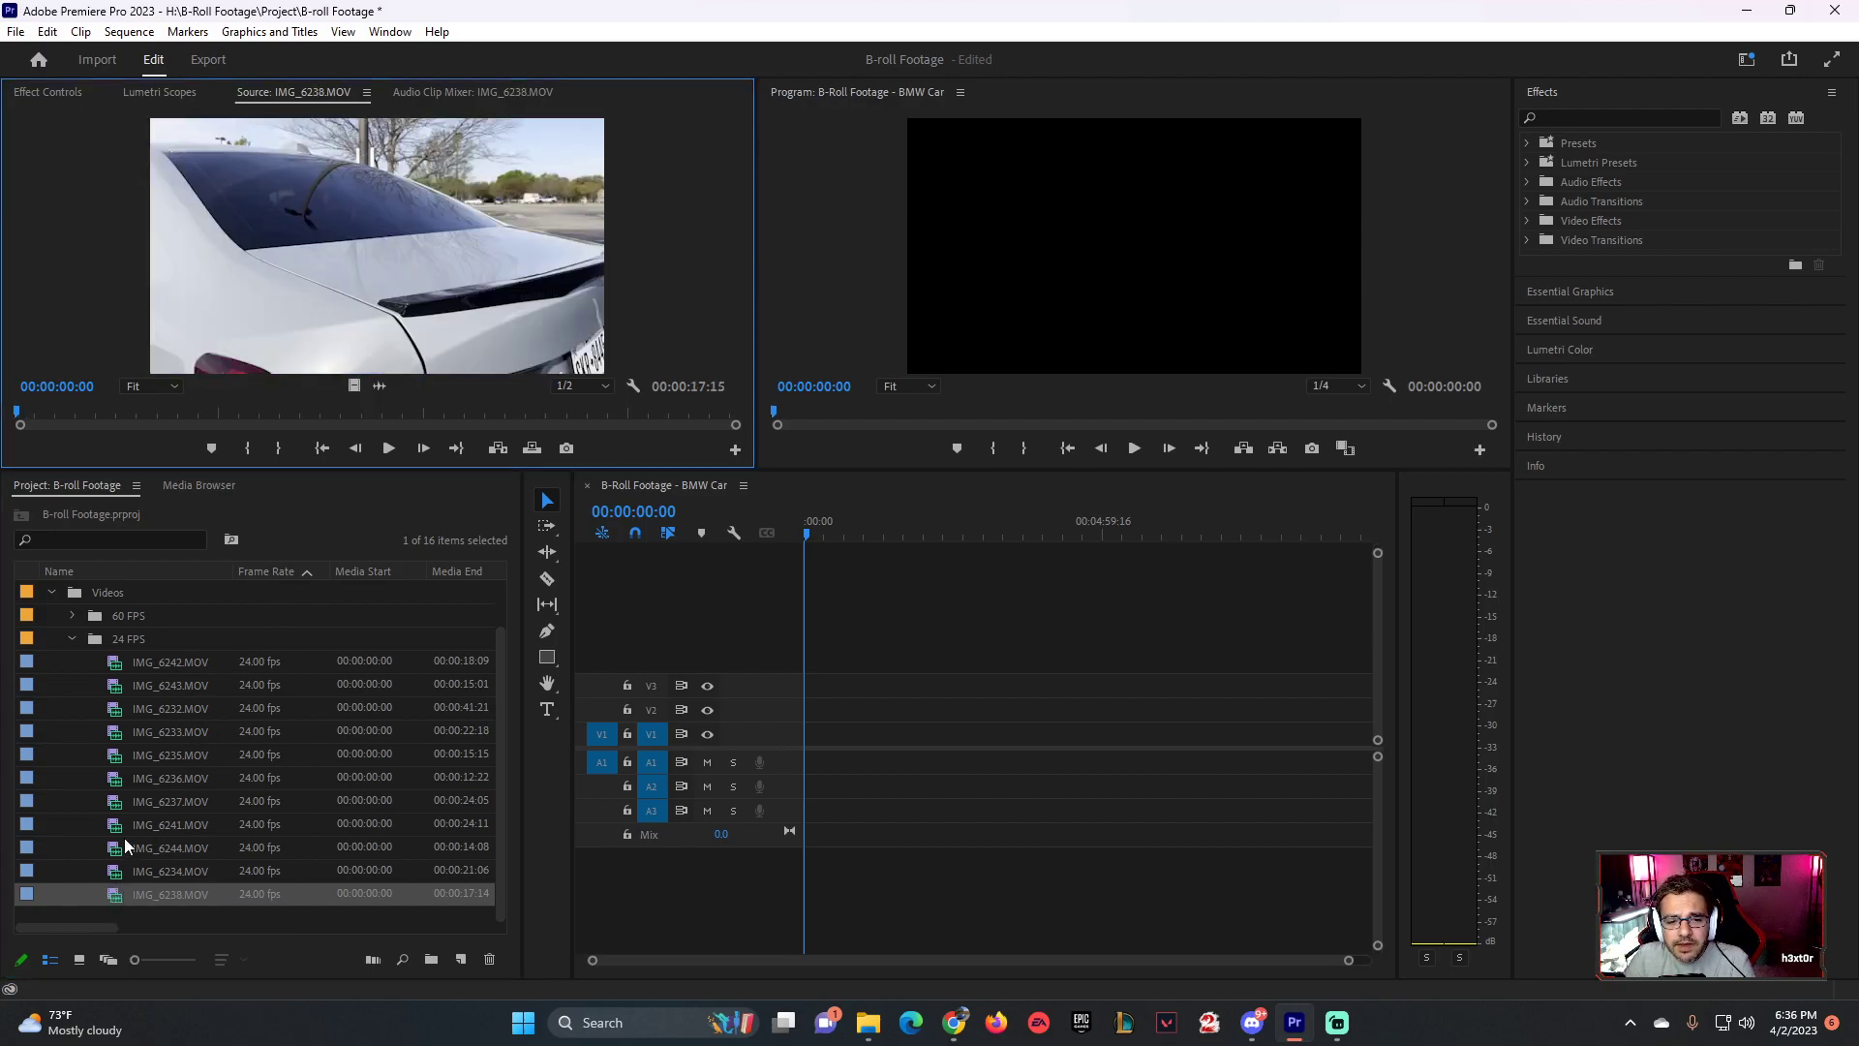
{"action": "double_click", "coordinate": [114, 661]}
{"action": "double_click", "coordinate": [112, 686]}
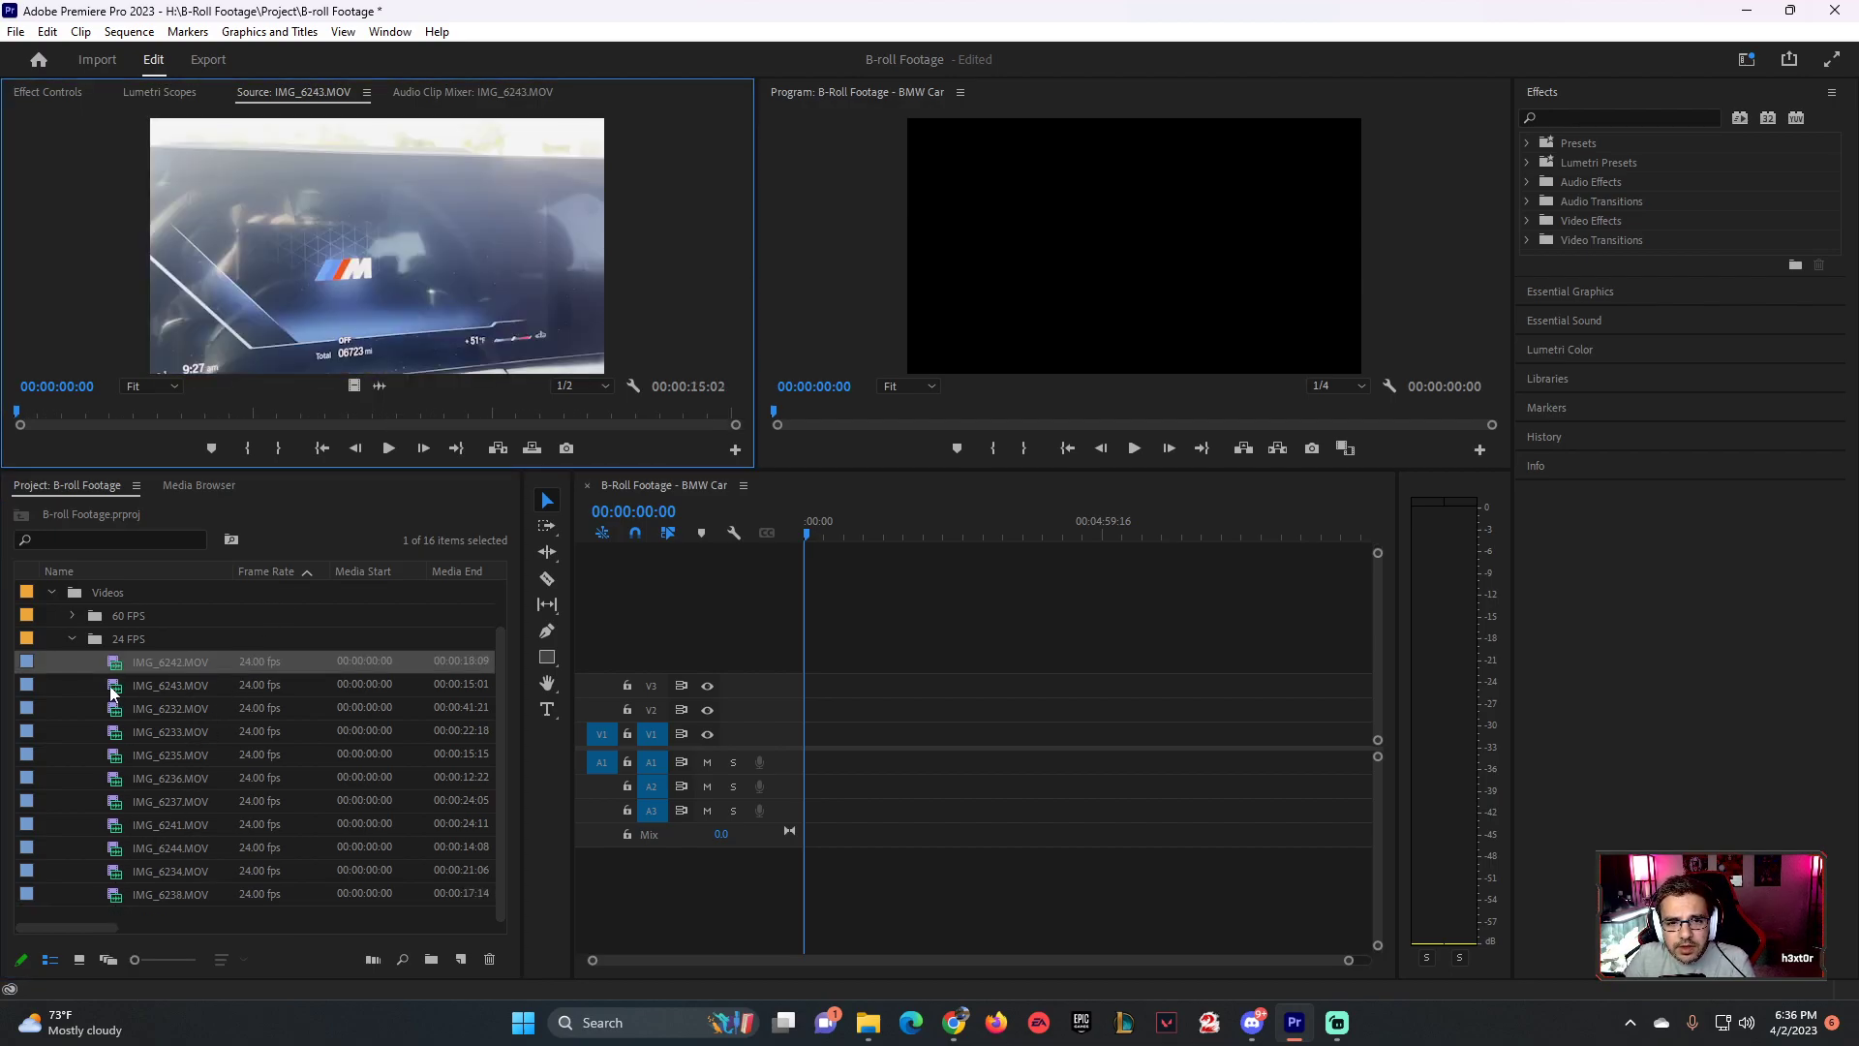
{"action": "left_click", "coordinate": [193, 714]}
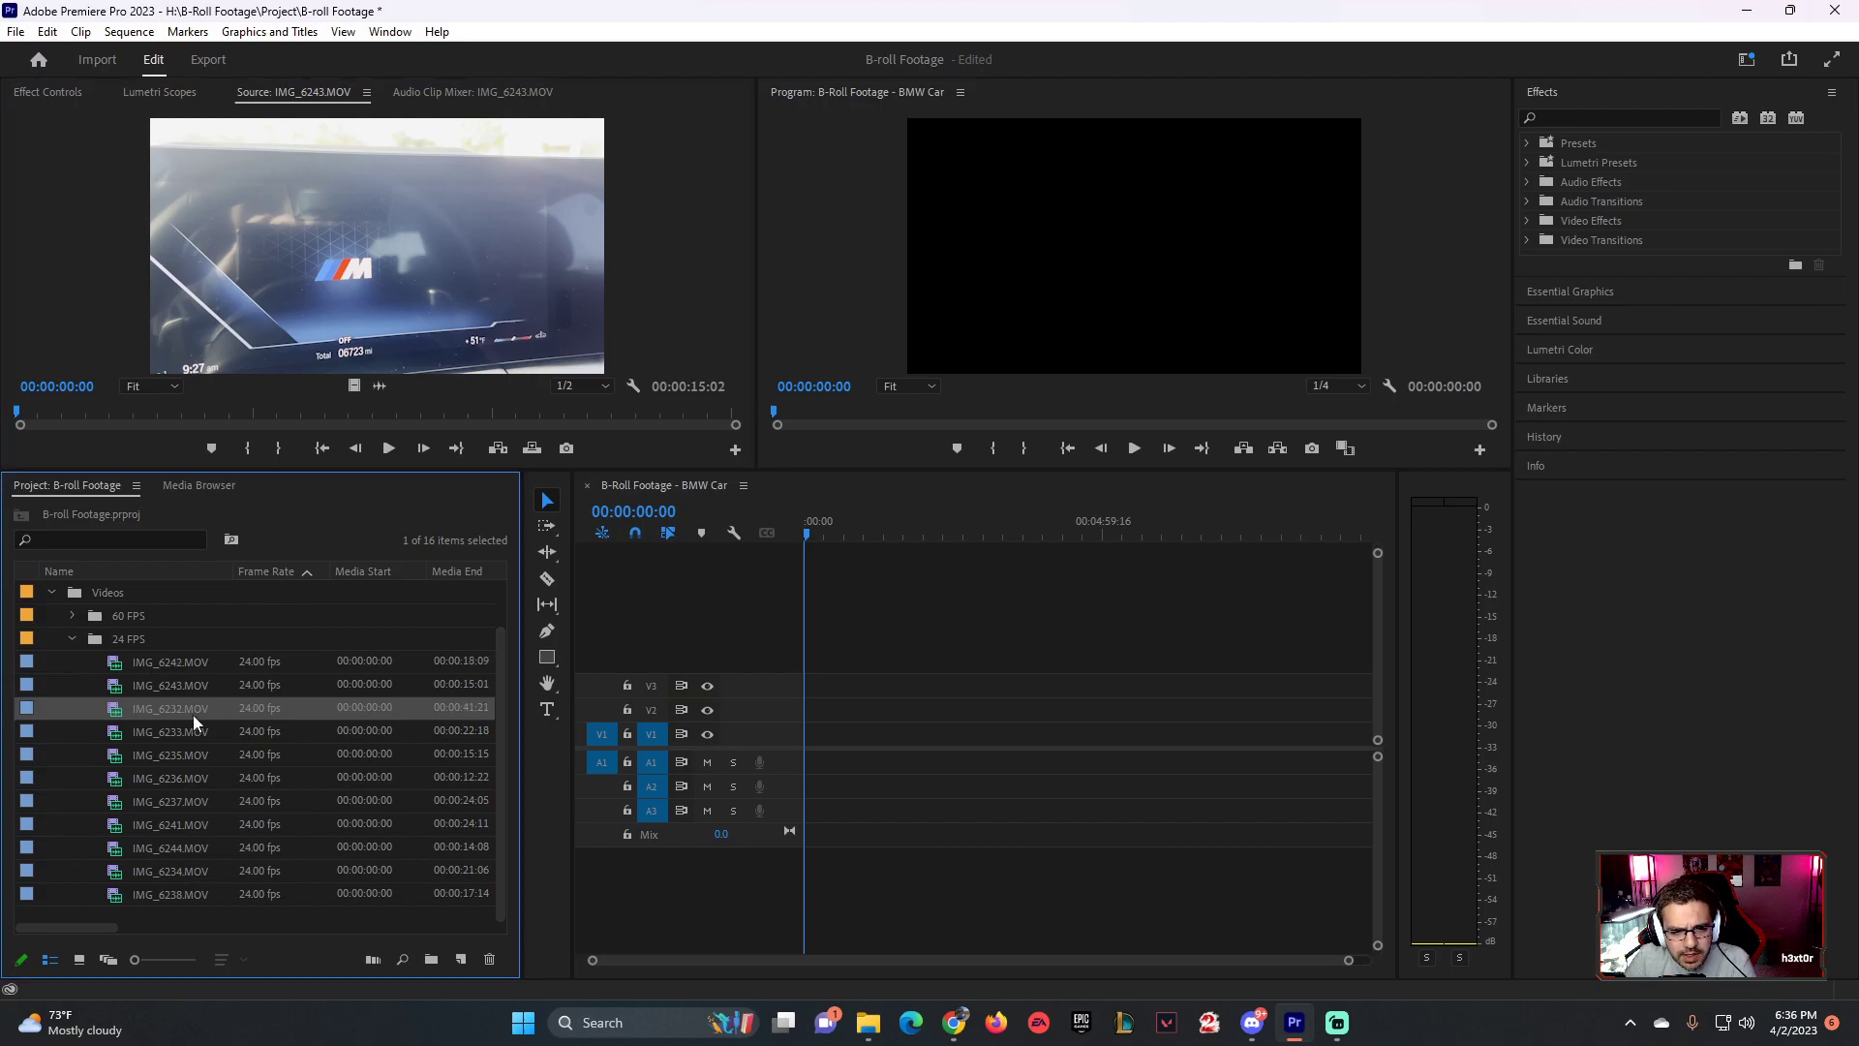
- Preview IMG_6232.MOV from the 24 FPS bin and place only its video at the start of track V1, keeping the existing sequence settings
{"action": "double_click", "coordinate": [114, 711]}
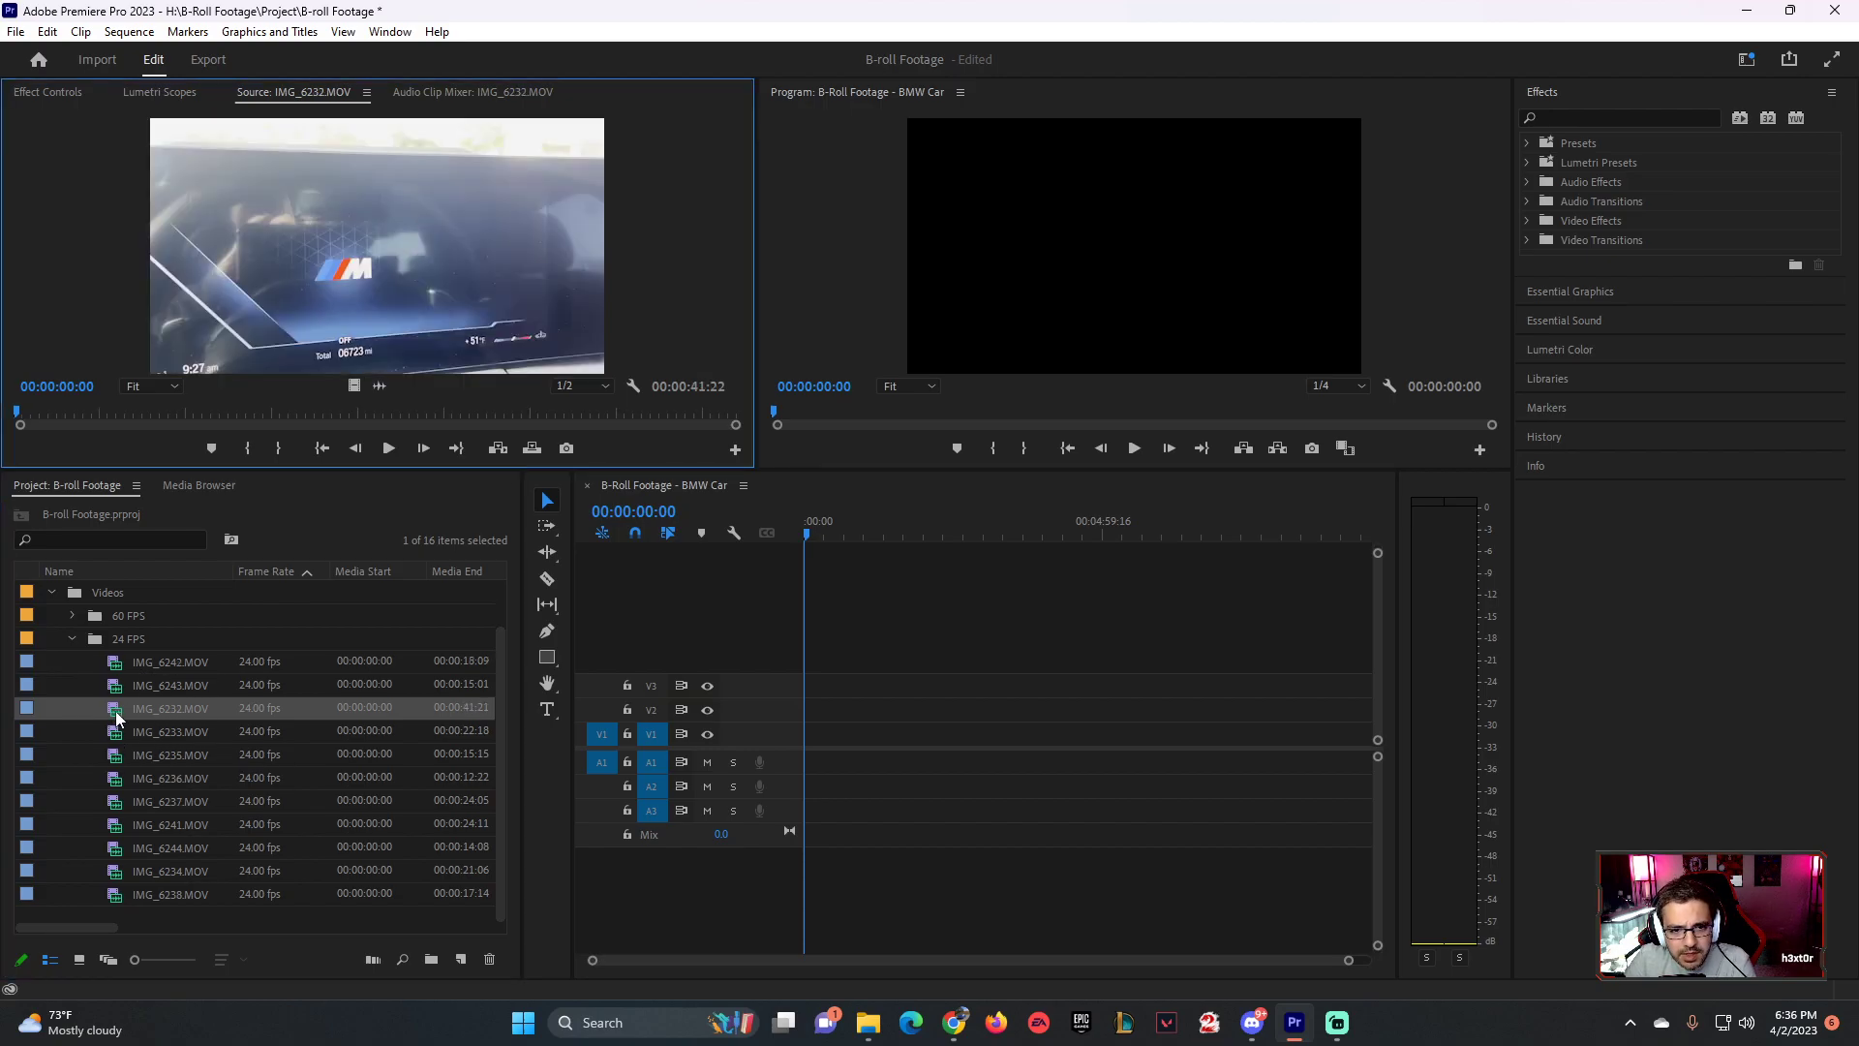
{"action": "left_click", "coordinate": [27, 413]}
{"action": "left_click_drag", "start_coordinate": [26, 414], "coordinate": [409, 379]}
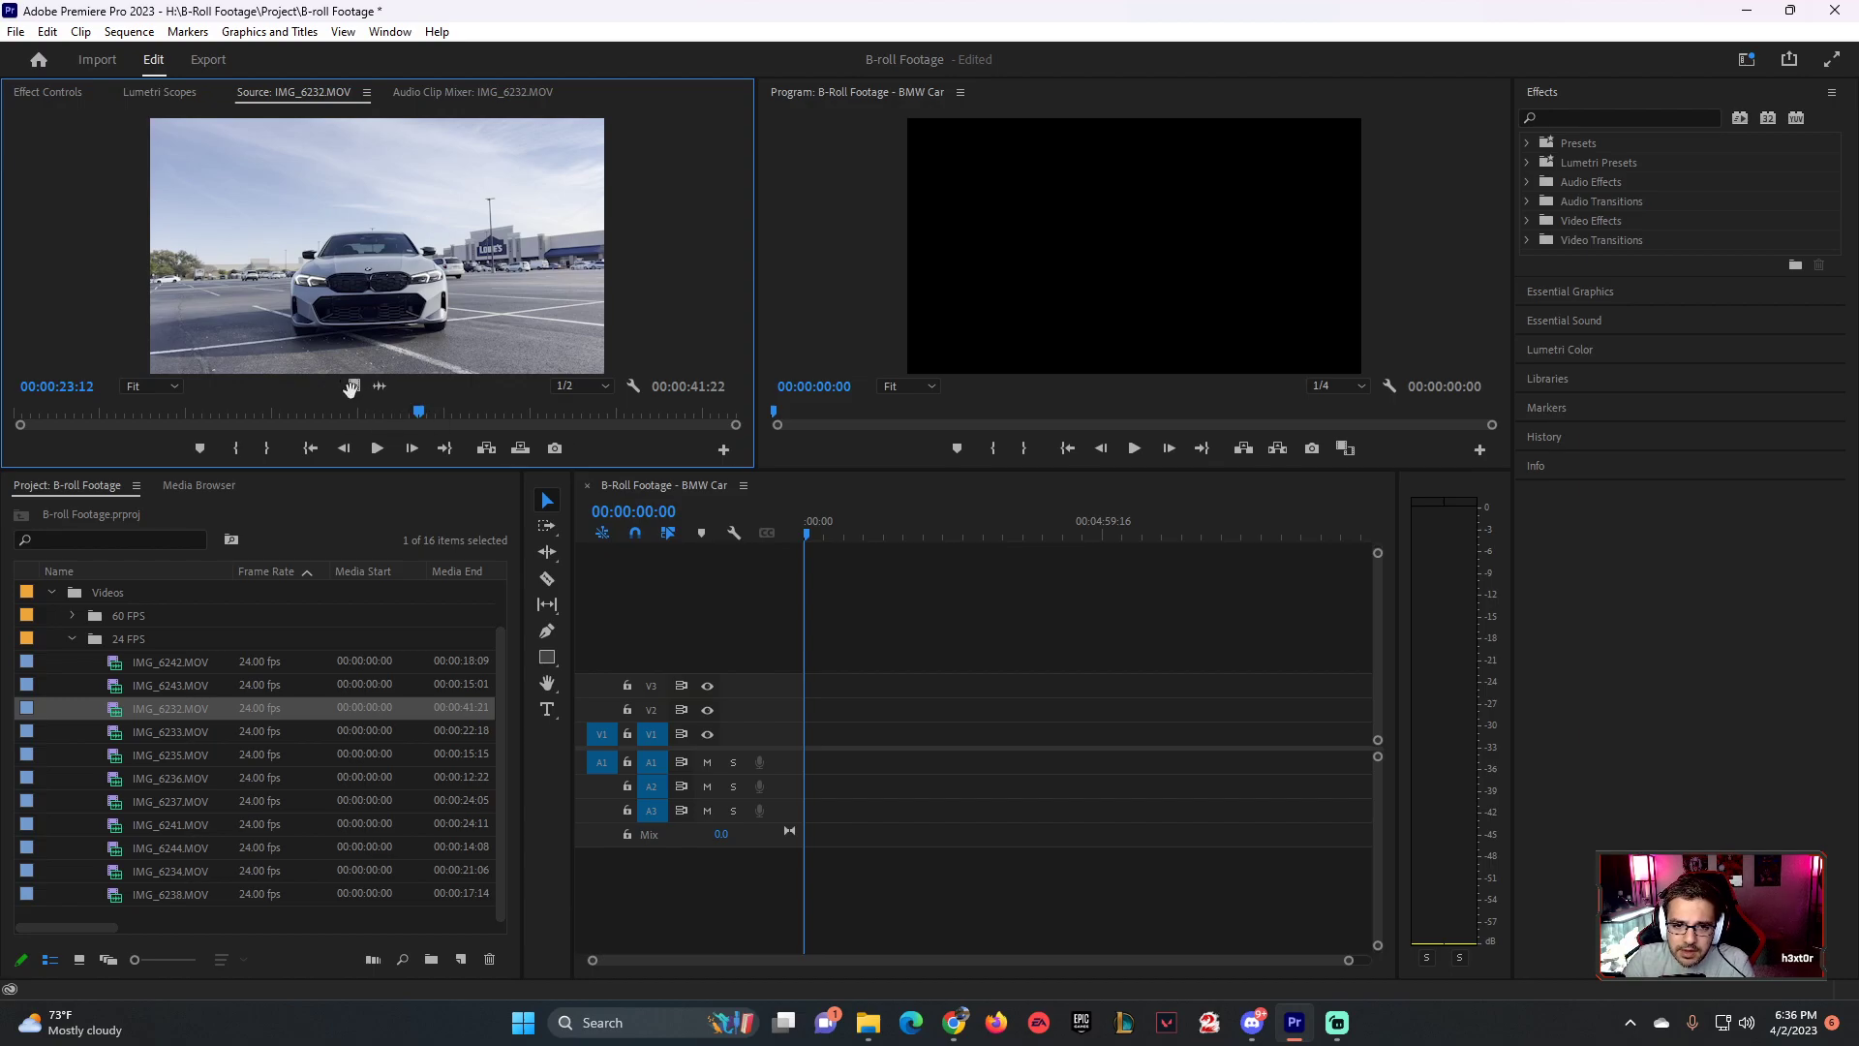
{"action": "left_click_drag", "start_coordinate": [350, 388], "coordinate": [819, 734]}
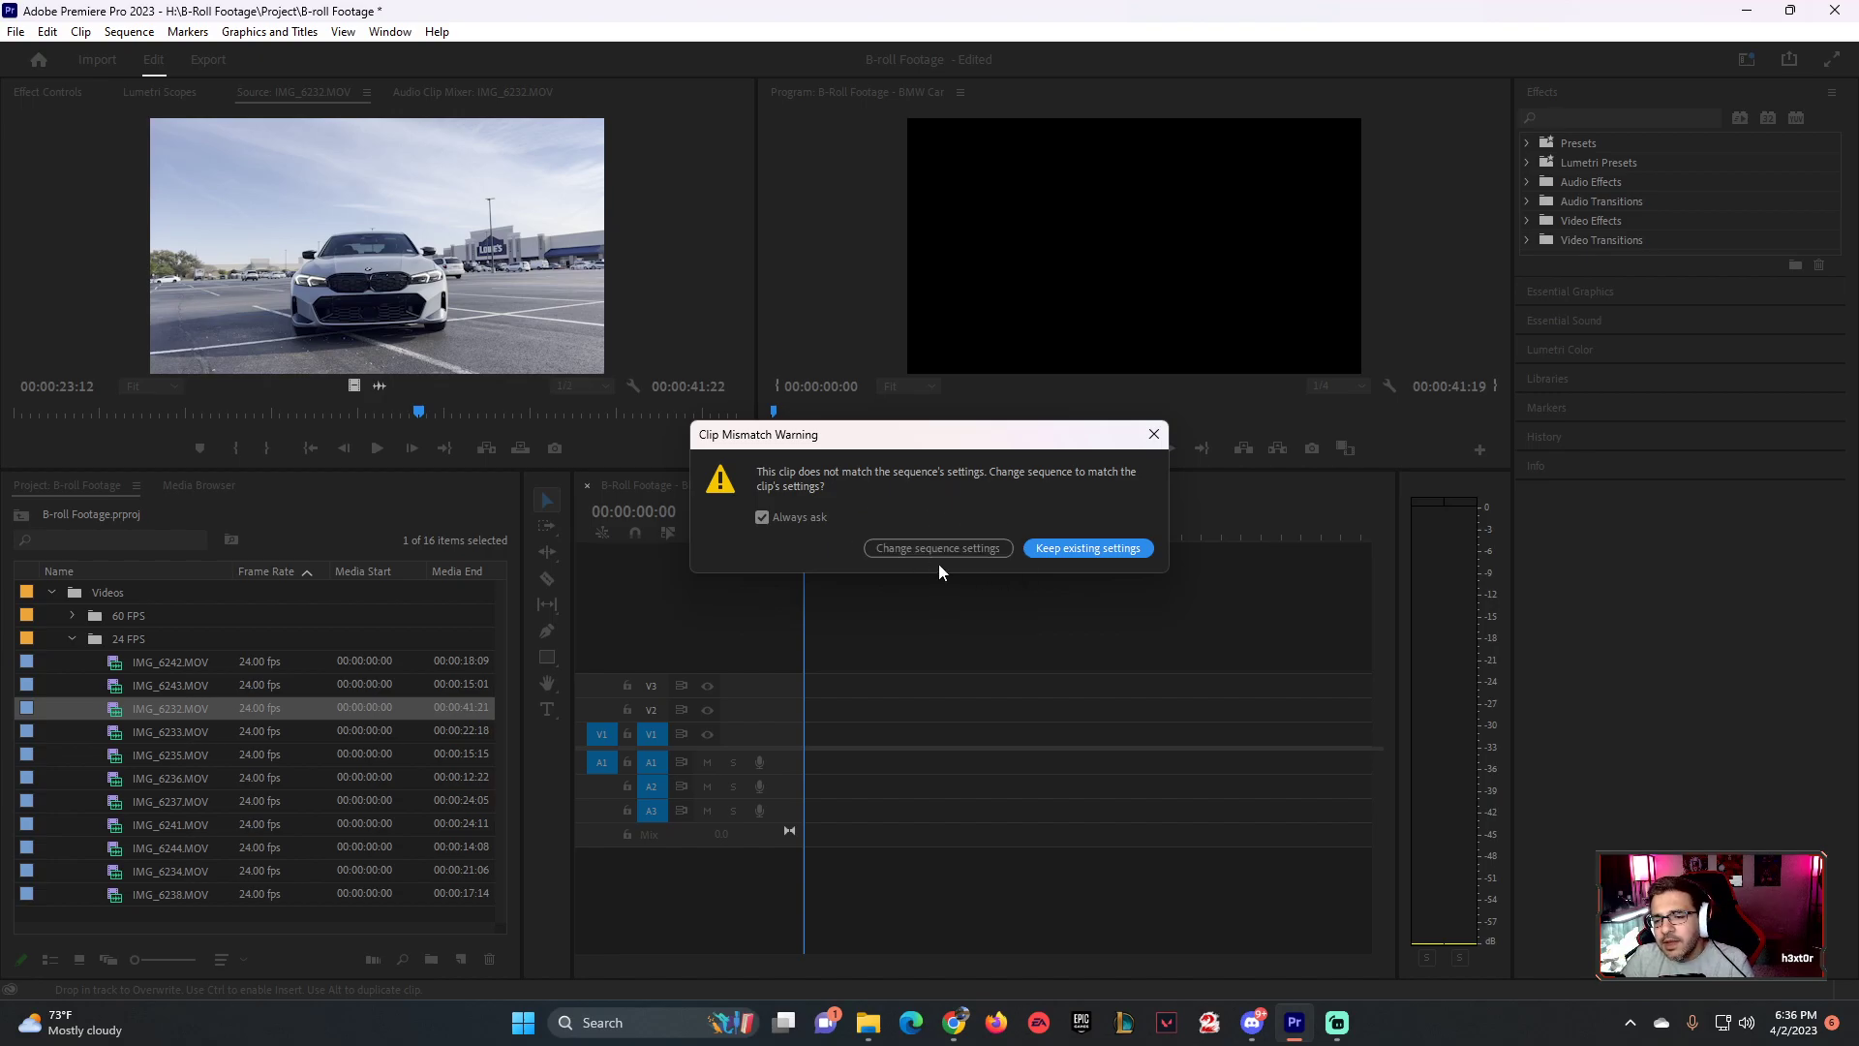
{"action": "left_click", "coordinate": [1090, 548]}
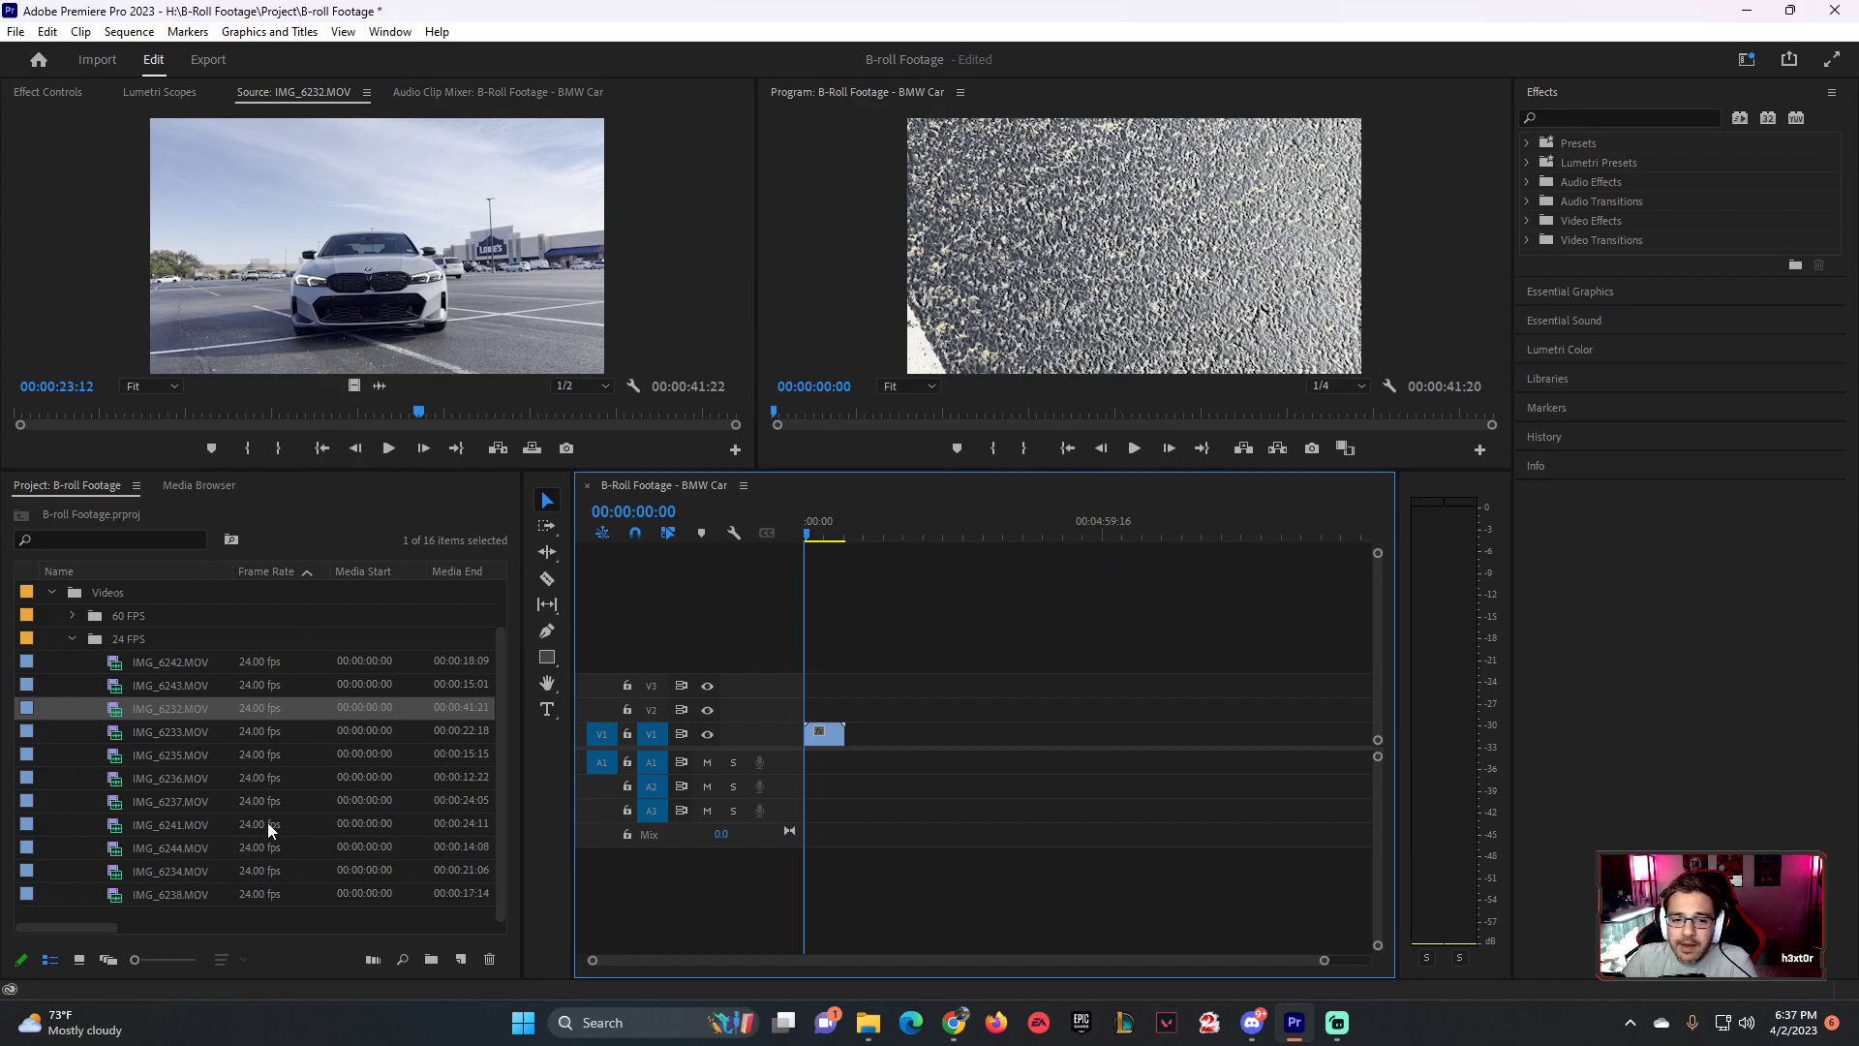
- Check the frame size of the clips in the 24 FPS bin under their video info
{"action": "left_click_drag", "start_coordinate": [89, 928], "coordinate": [281, 928]}
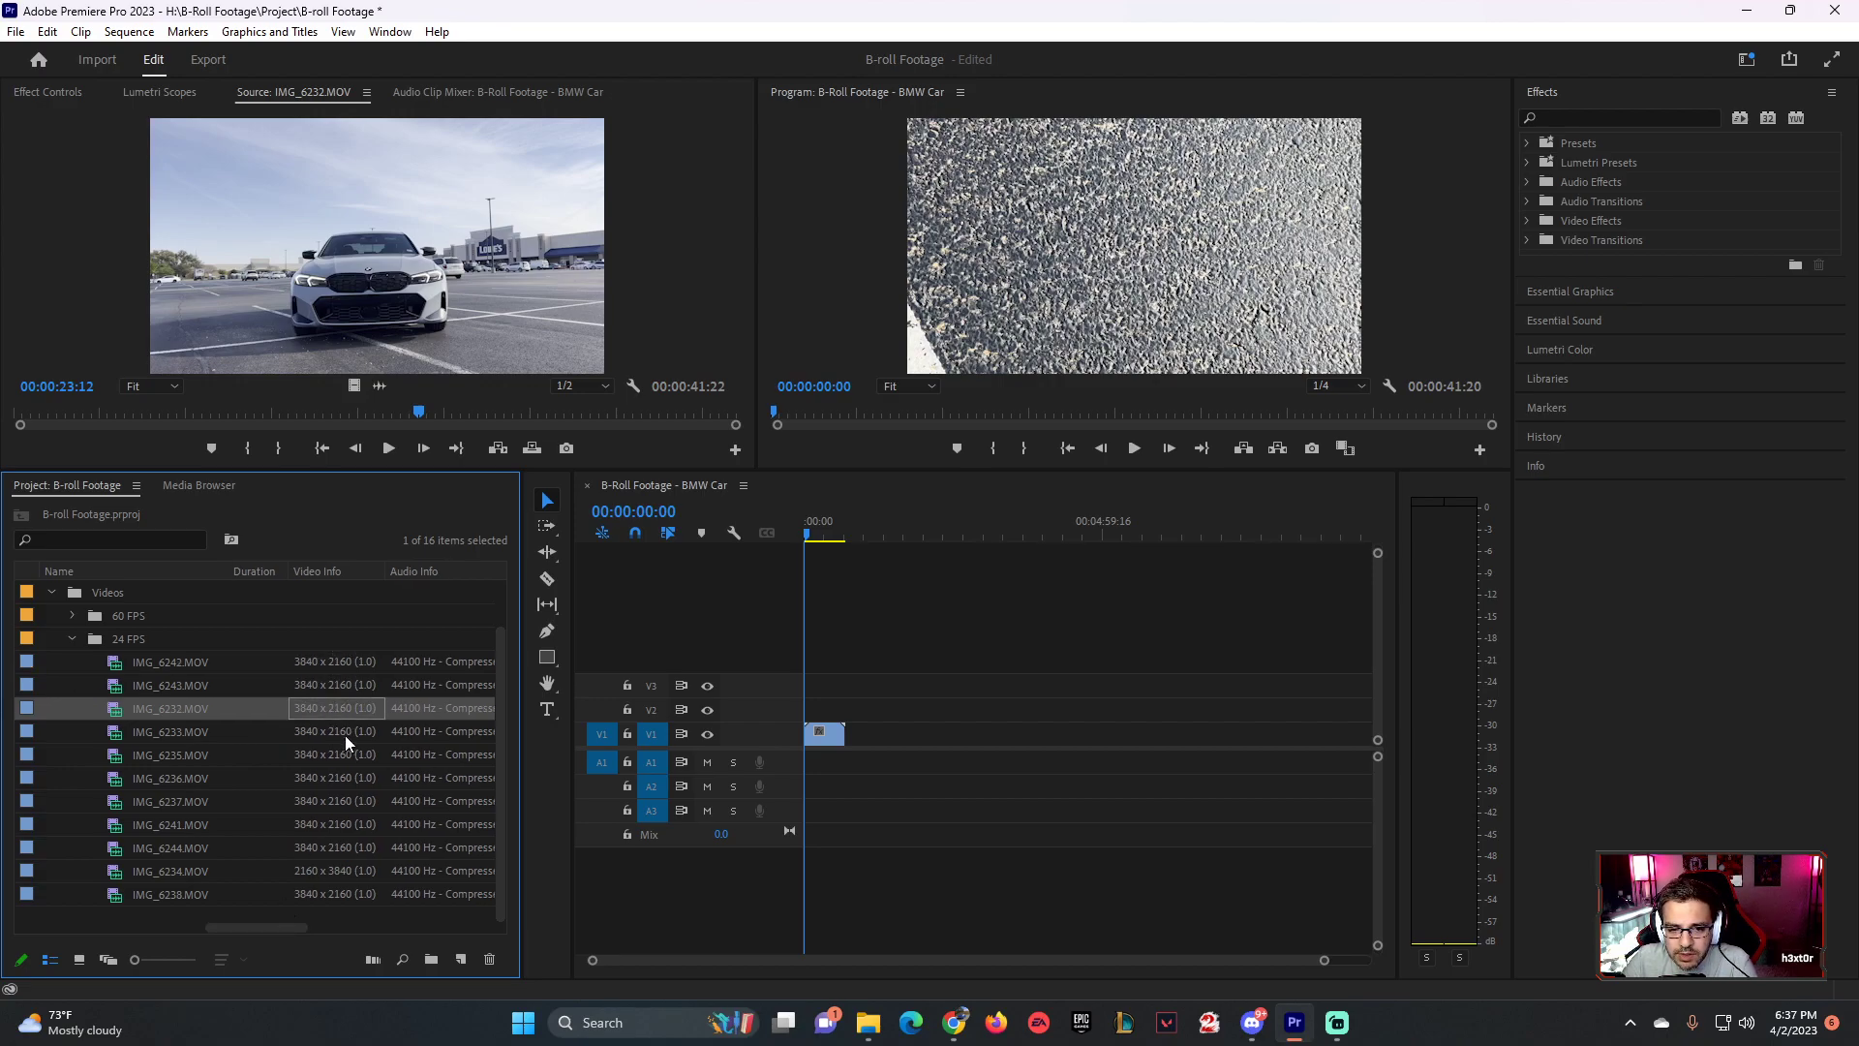
{"action": "left_click", "coordinate": [281, 935]}
{"action": "left_click_drag", "start_coordinate": [252, 924], "coordinate": [78, 926]}
- Scale the IMG_6232 clip down in the Program monitor until its bounding box matches the sequence frame
{"action": "left_click", "coordinate": [1179, 250]}
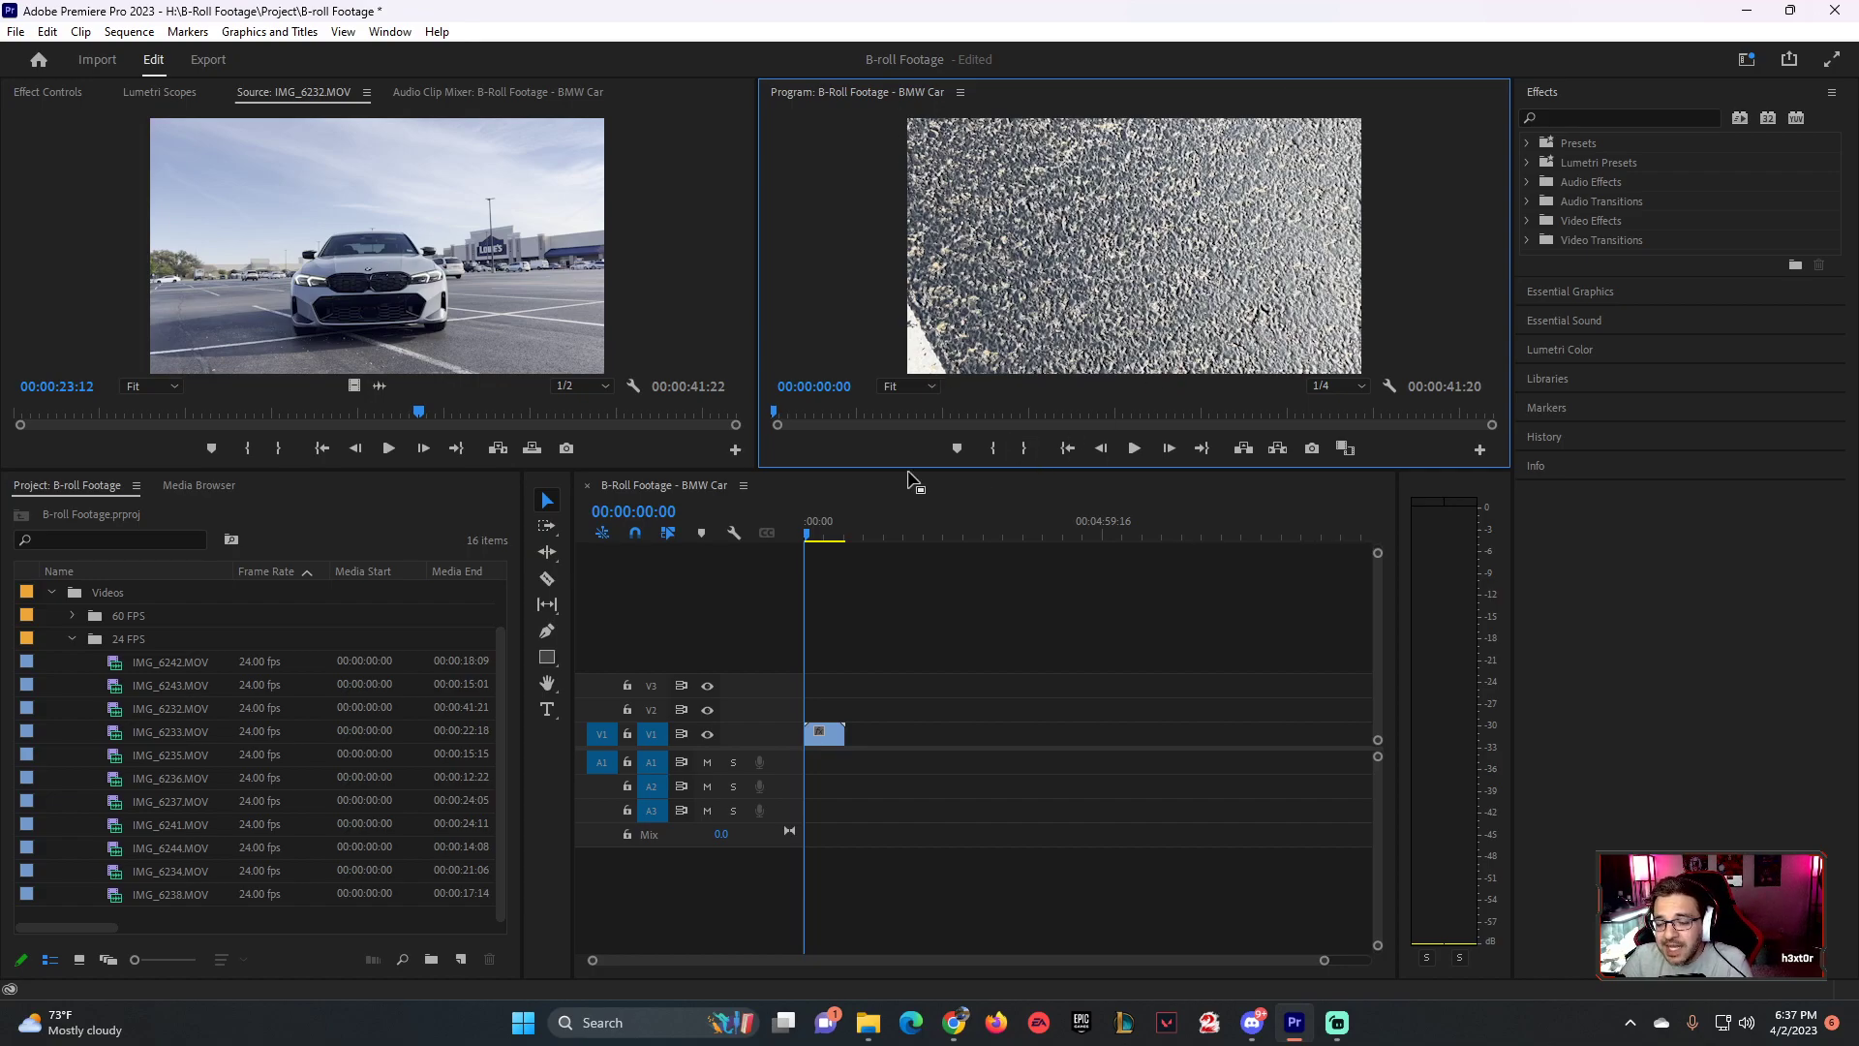
{"action": "left_click", "coordinate": [916, 386]}
{"action": "left_click", "coordinate": [920, 427]}
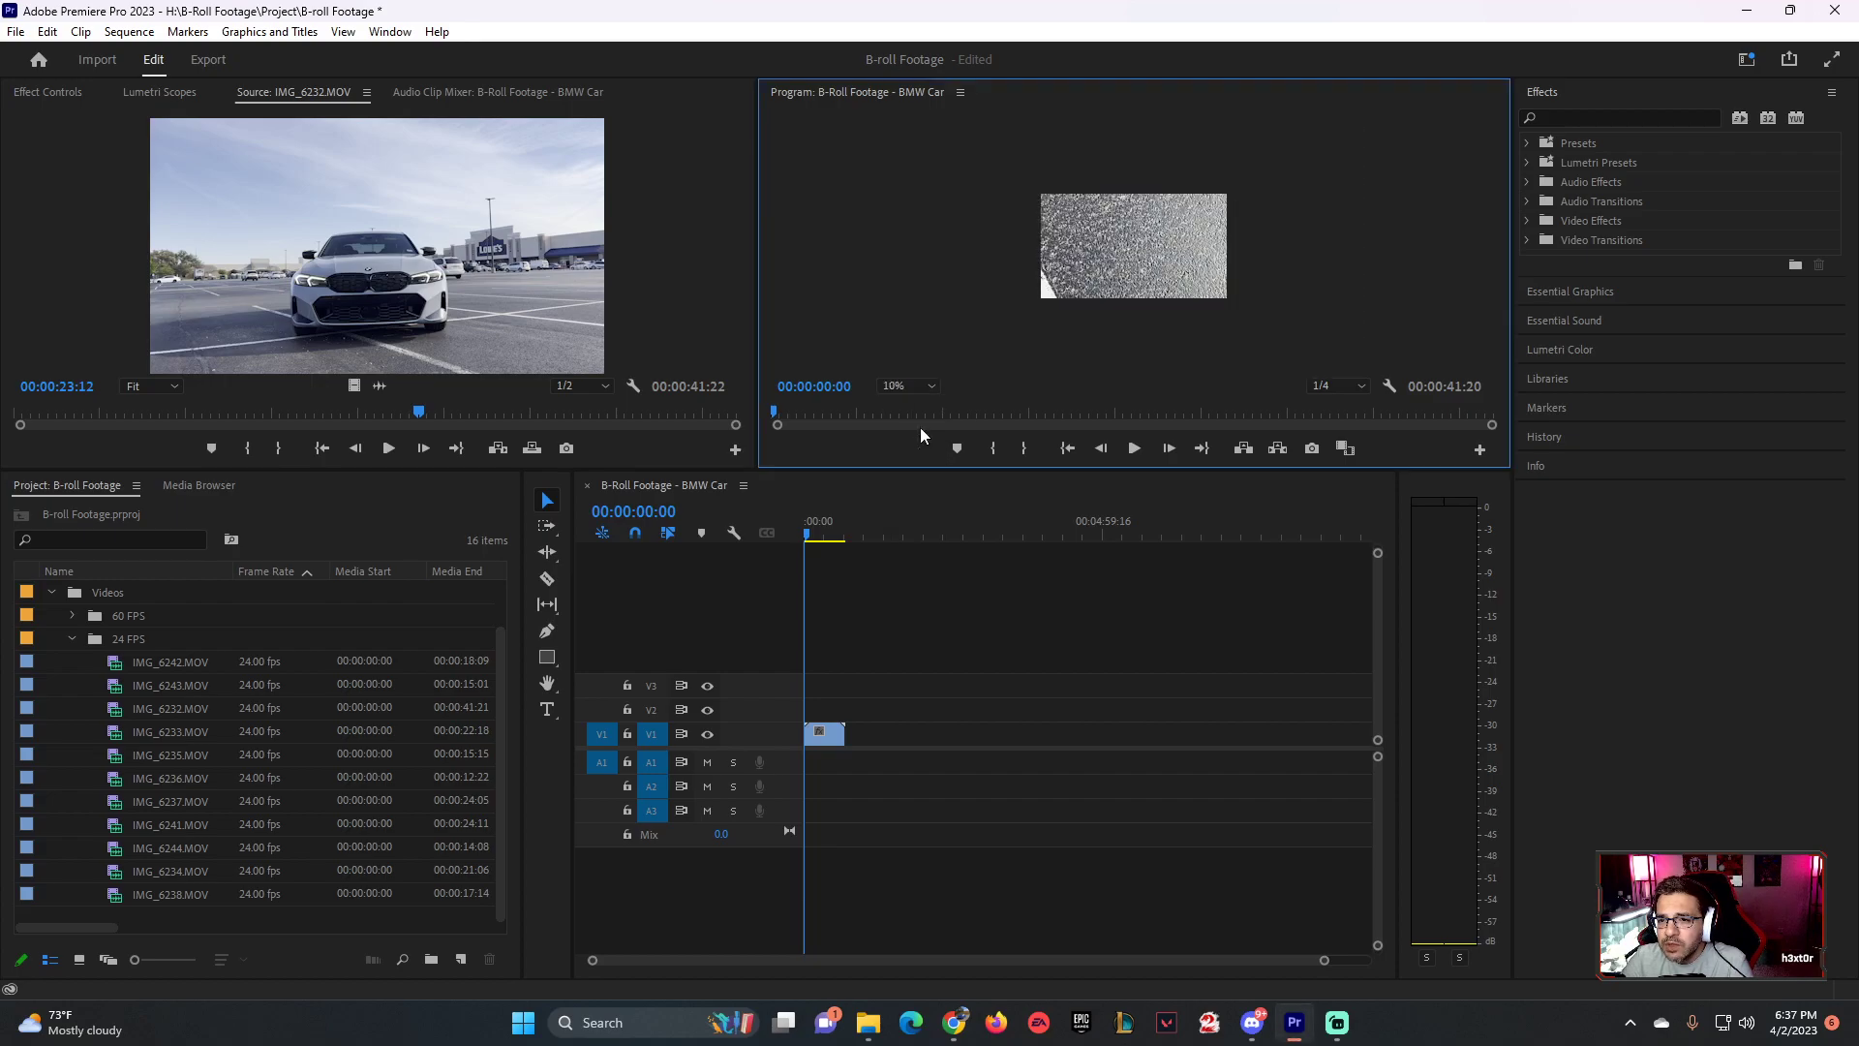
{"action": "left_click", "coordinate": [1130, 257]}
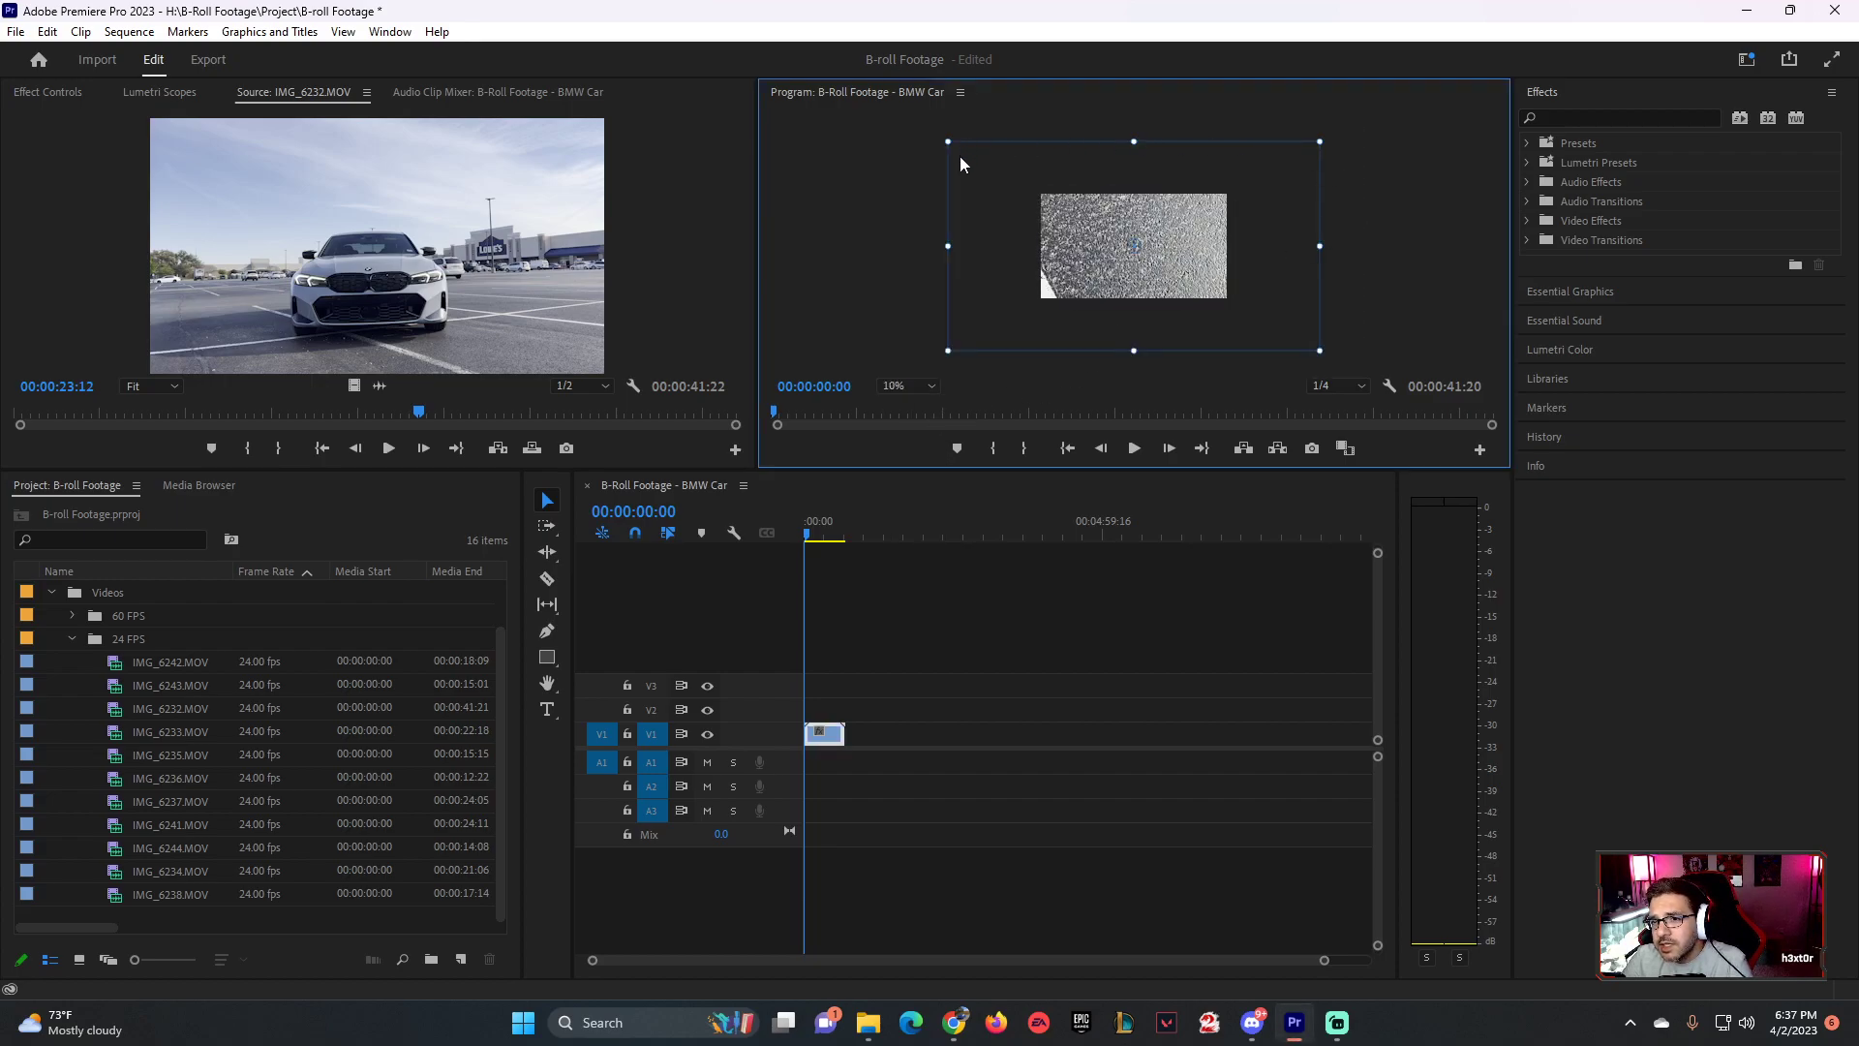
{"action": "left_click_drag", "start_coordinate": [1318, 245], "coordinate": [1228, 257]}
{"action": "left_click", "coordinate": [1284, 238]}
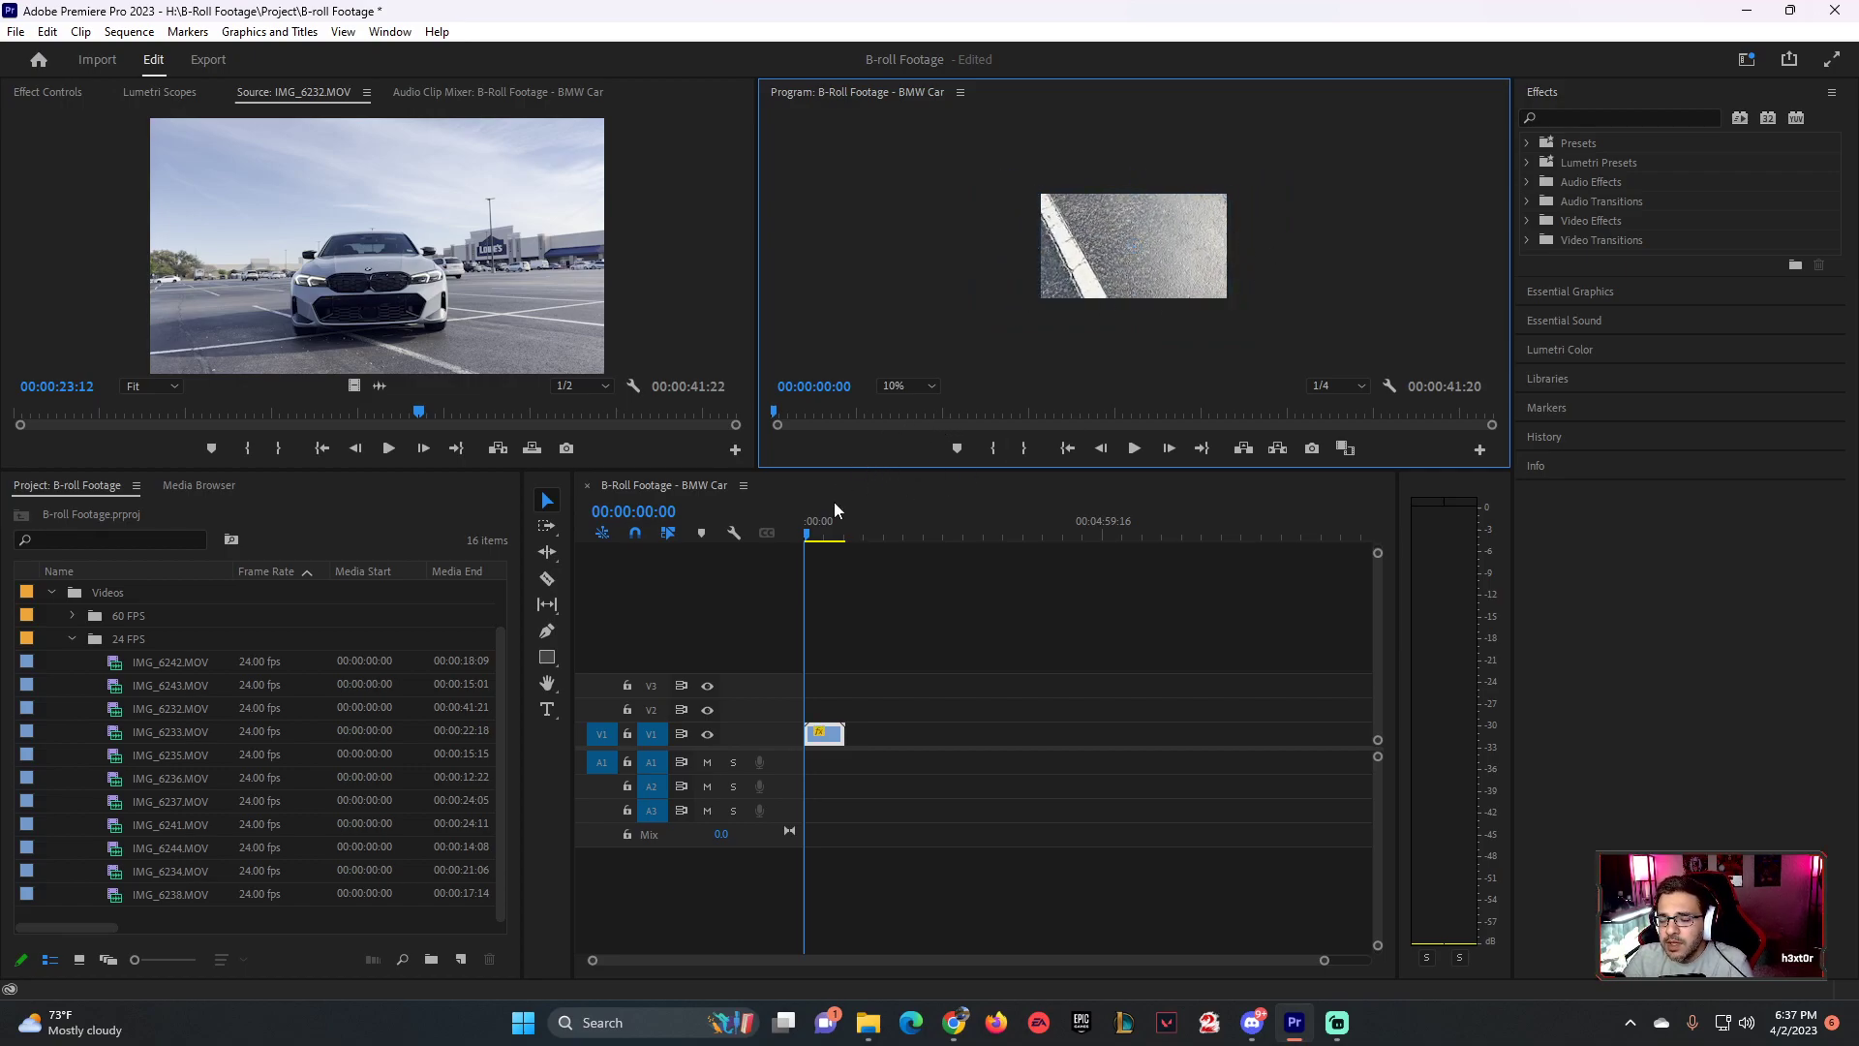
- Set the Program monitor zoom back to Fit and inspect the scaled clip at 00:00:07:19 in the sequence
{"action": "left_click", "coordinate": [914, 386]}
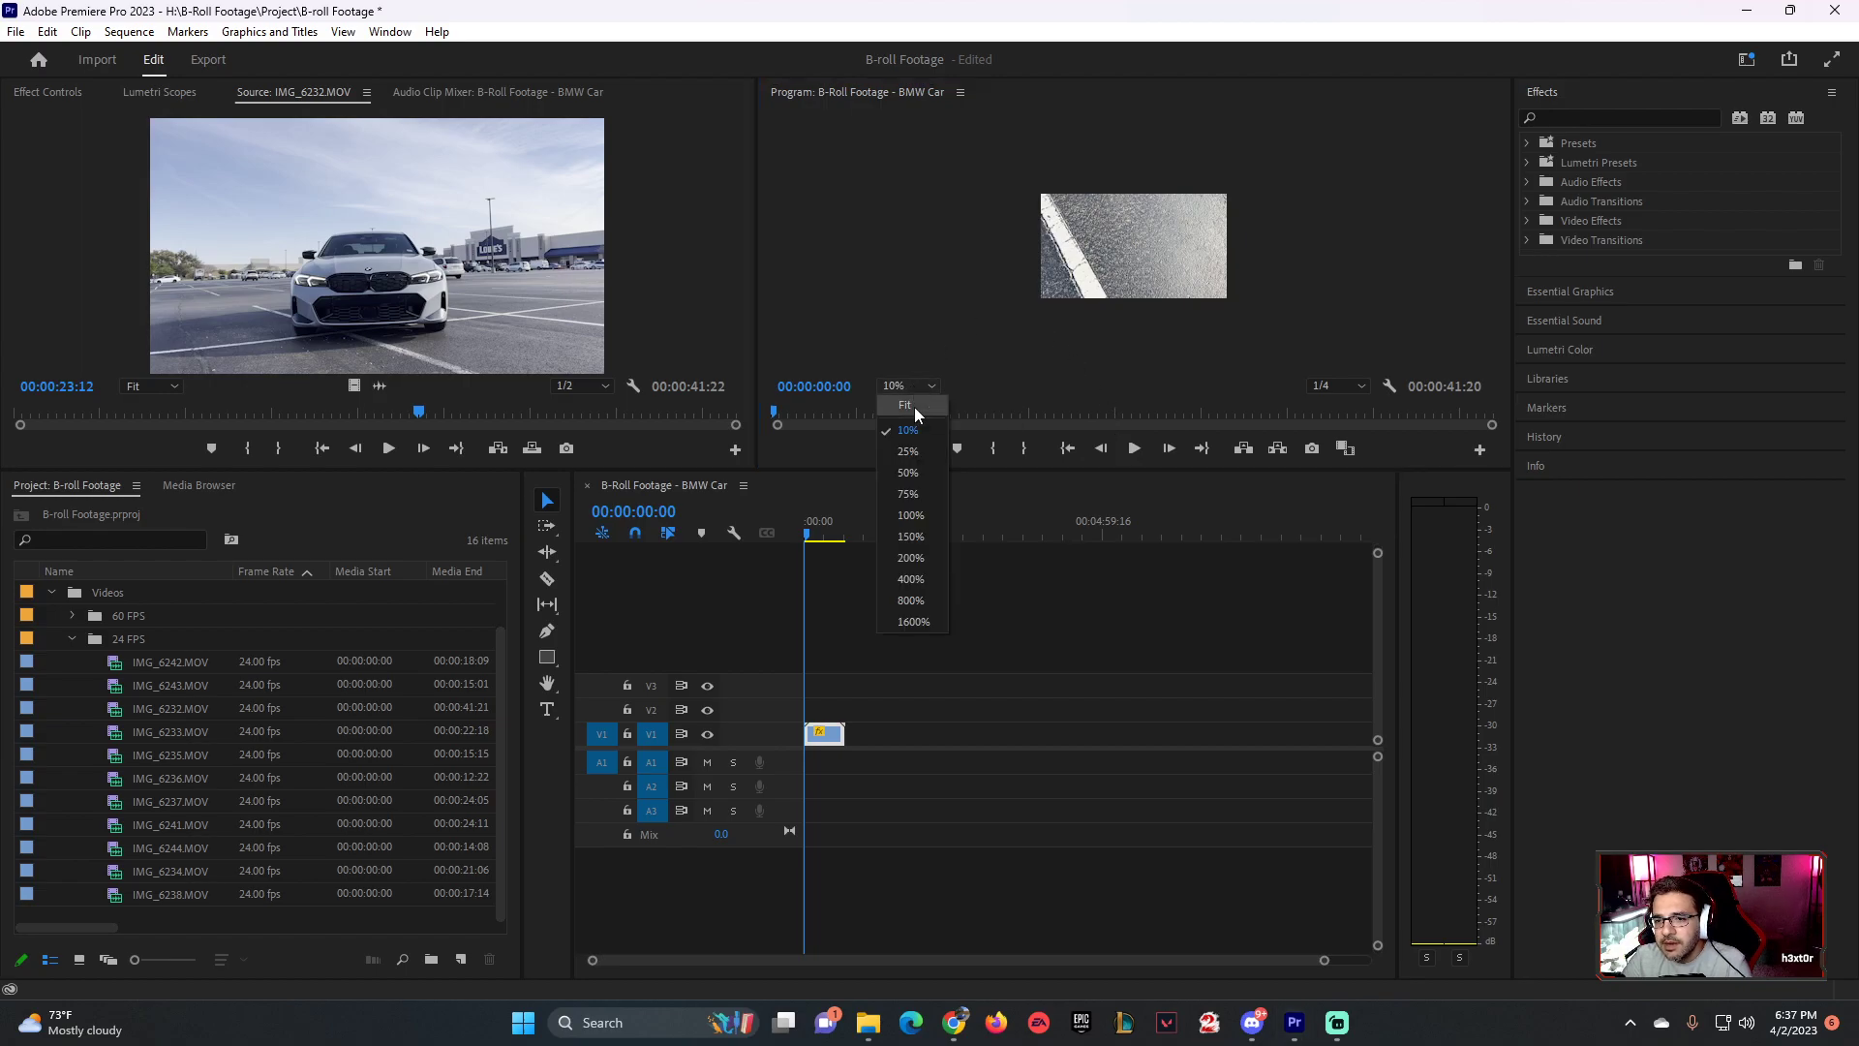
{"action": "left_click", "coordinate": [907, 404]}
{"action": "left_click", "coordinate": [809, 535]}
{"action": "mouse_move", "coordinate": [809, 539]}
{"action": "left_mouse_down"}
{"action": "mouse_move", "coordinate": [832, 540]}
{"action": "mouse_move", "coordinate": [811, 539]}
{"action": "left_mouse_up"}
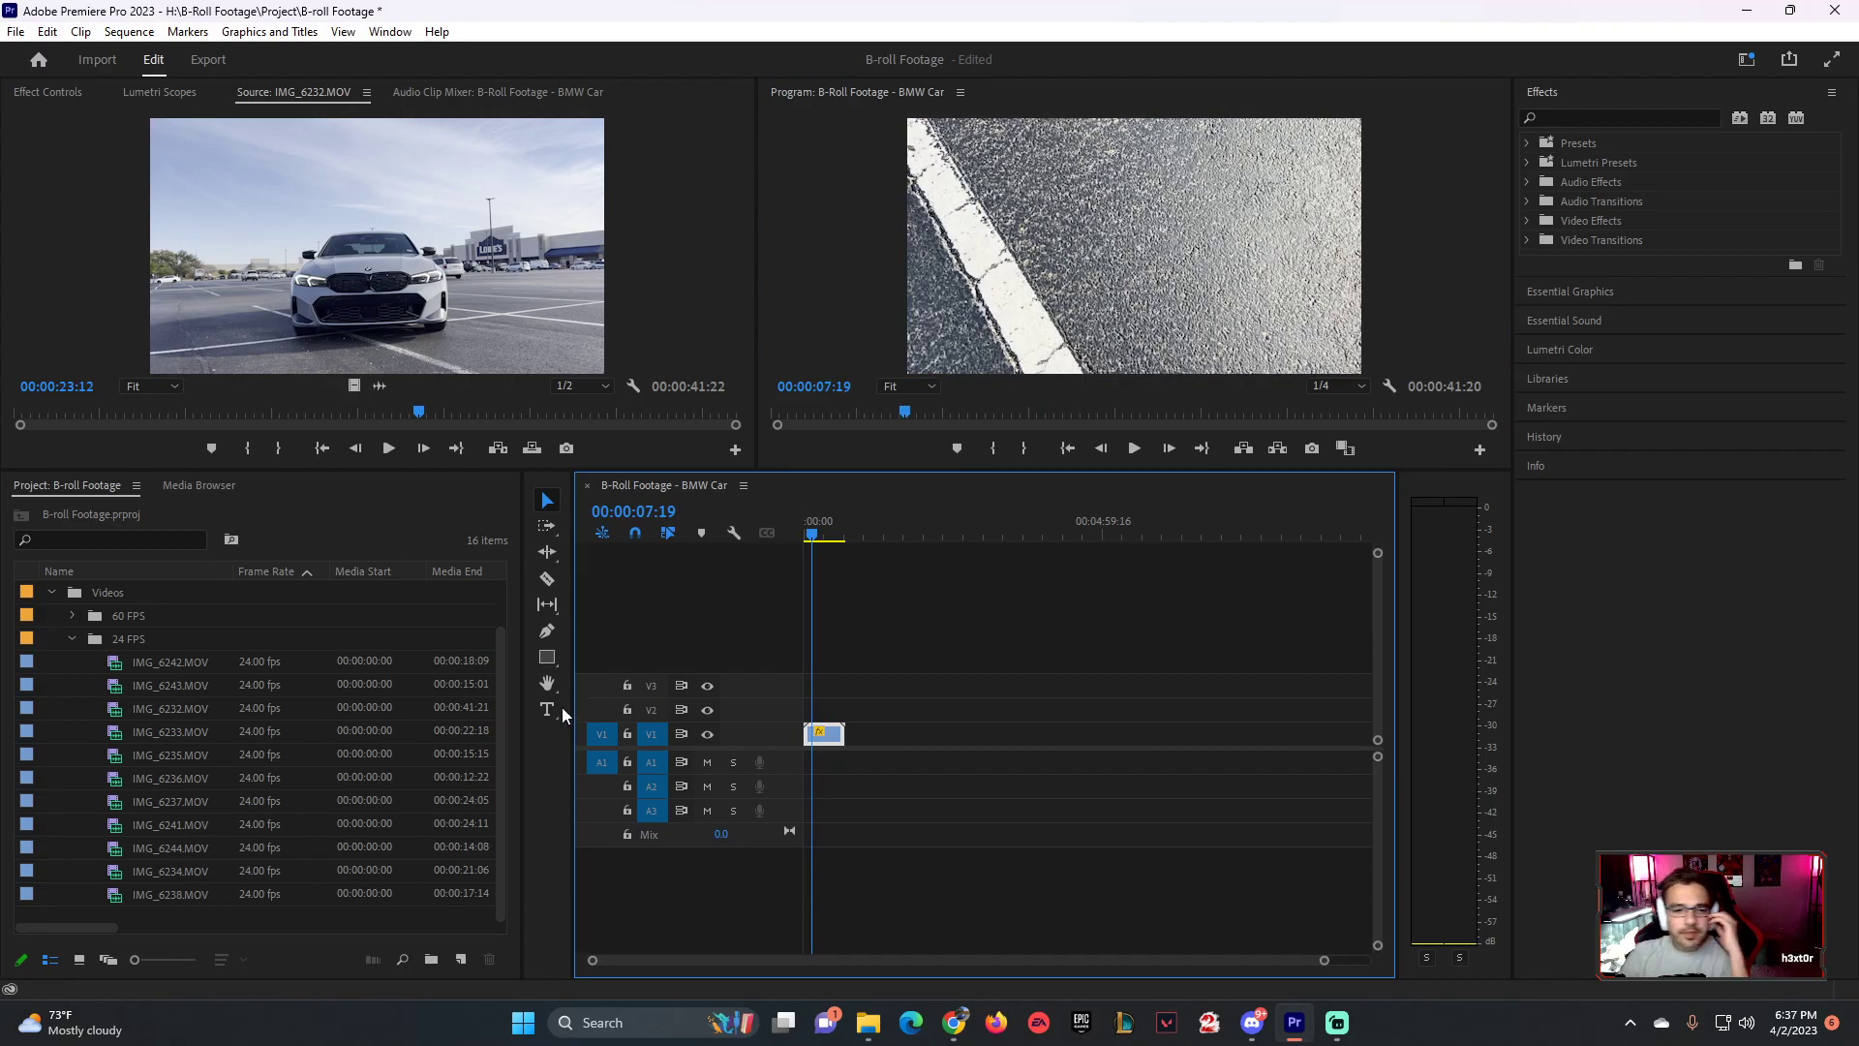
- Preview IMG_6233.MOV from the 24 FPS bin and mark its In point at 00:00:17:02
{"action": "left_click", "coordinate": [116, 685]}
{"action": "left_click", "coordinate": [114, 708]}
{"action": "double_click", "coordinate": [116, 731]}
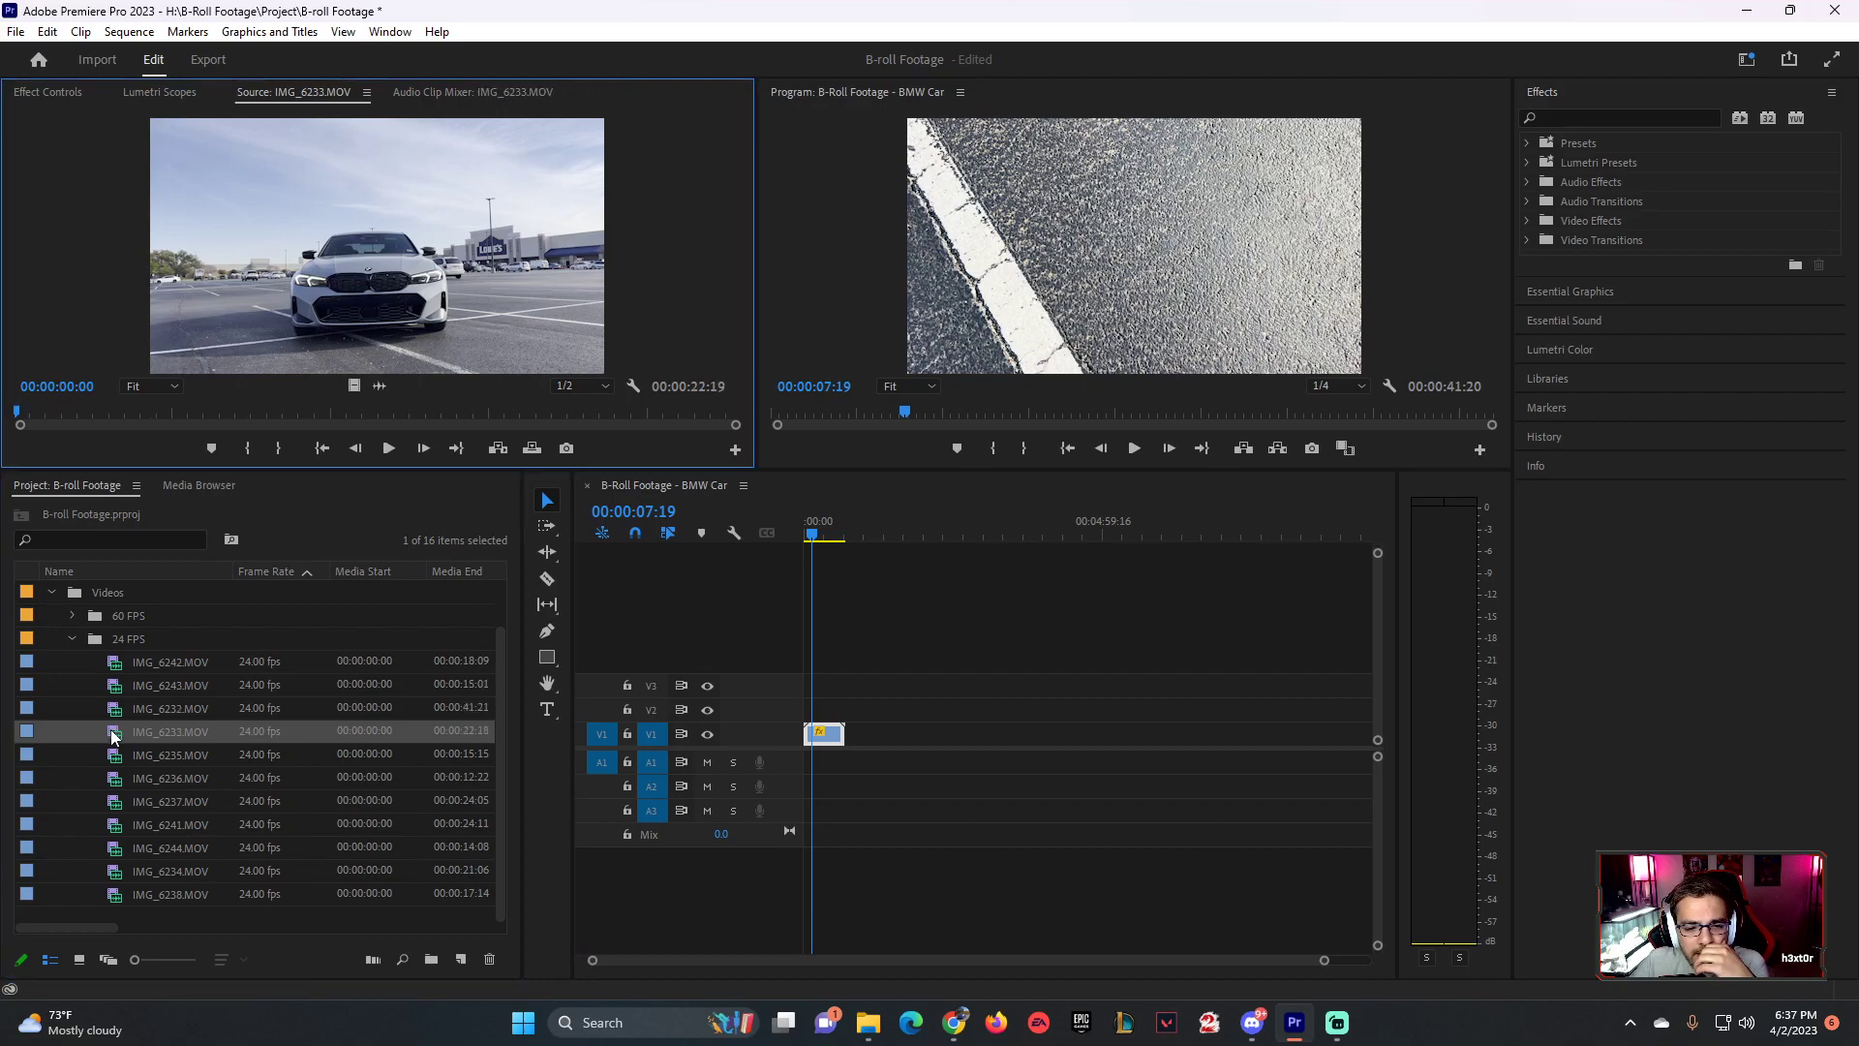
{"action": "left_click_drag", "start_coordinate": [17, 422], "coordinate": [485, 418]}
{"action": "left_click", "coordinate": [250, 451]}
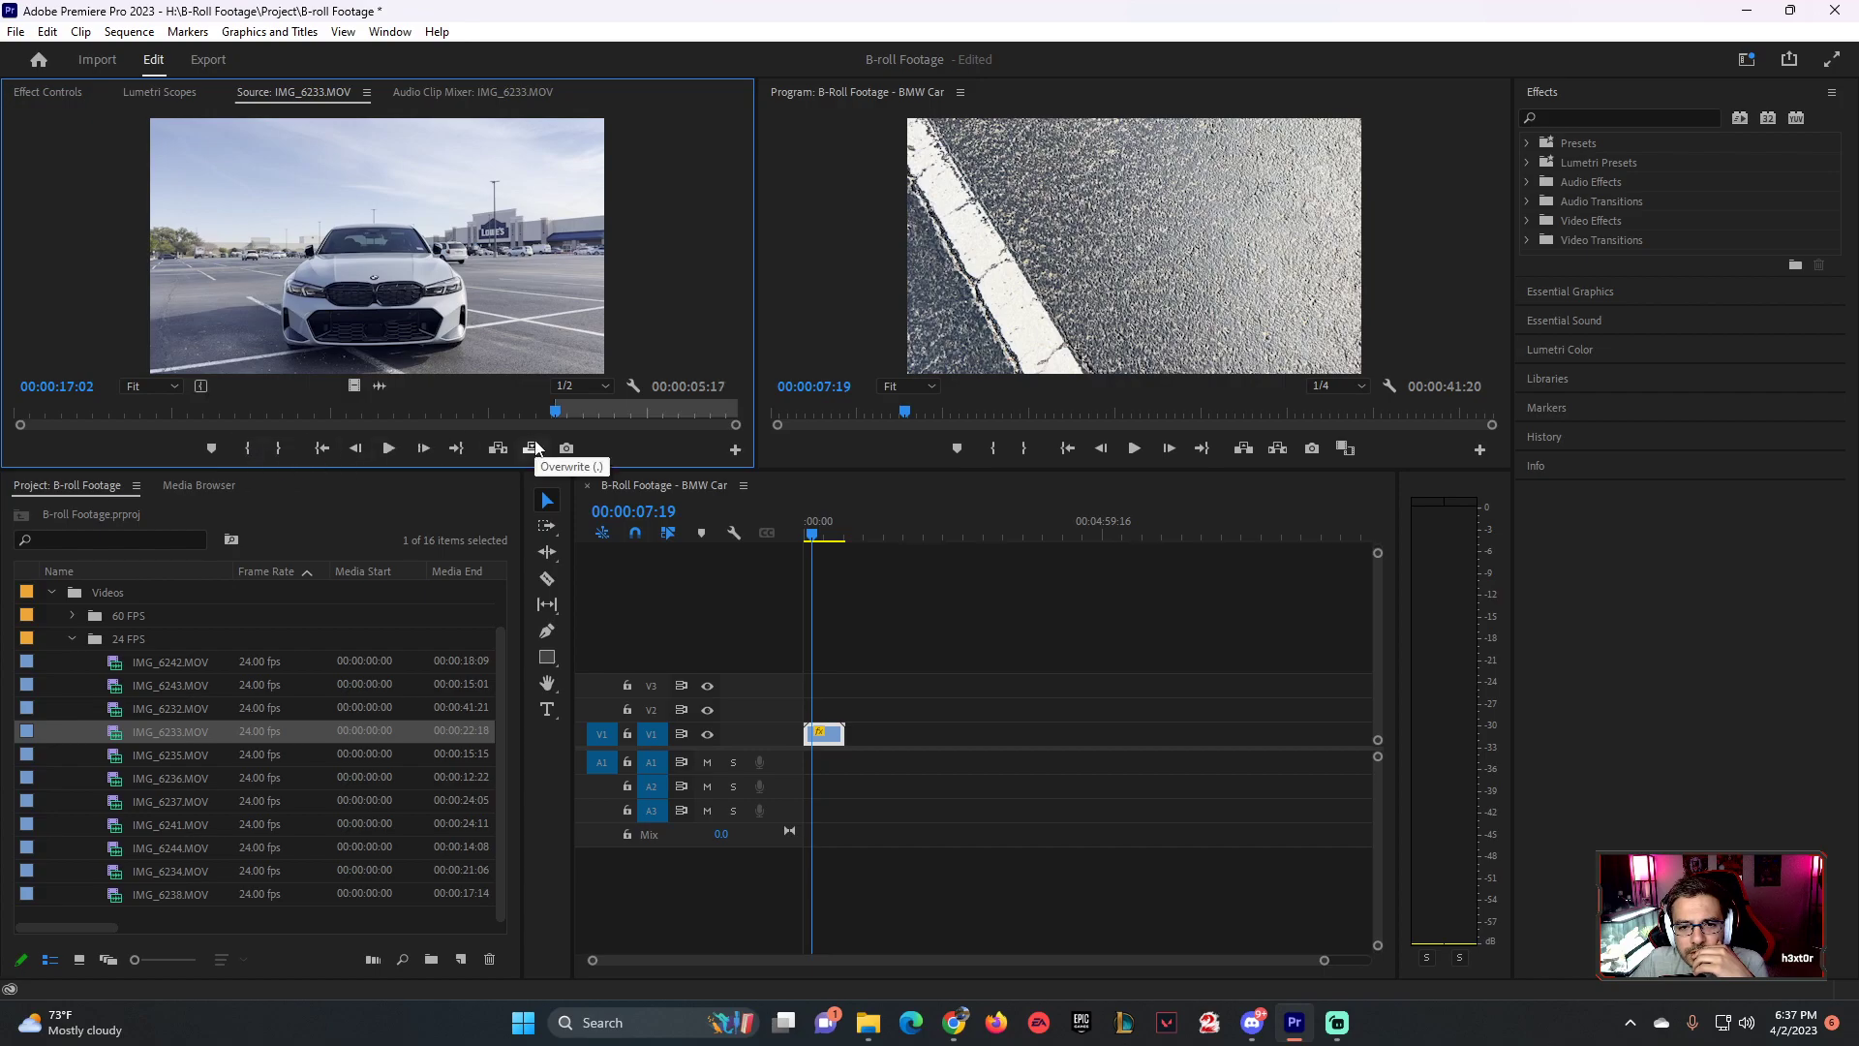
- Preview IMG_6235.MOV and place only its video on track V1 directly after the IMG_6232 clip
{"action": "double_click", "coordinate": [114, 754]}
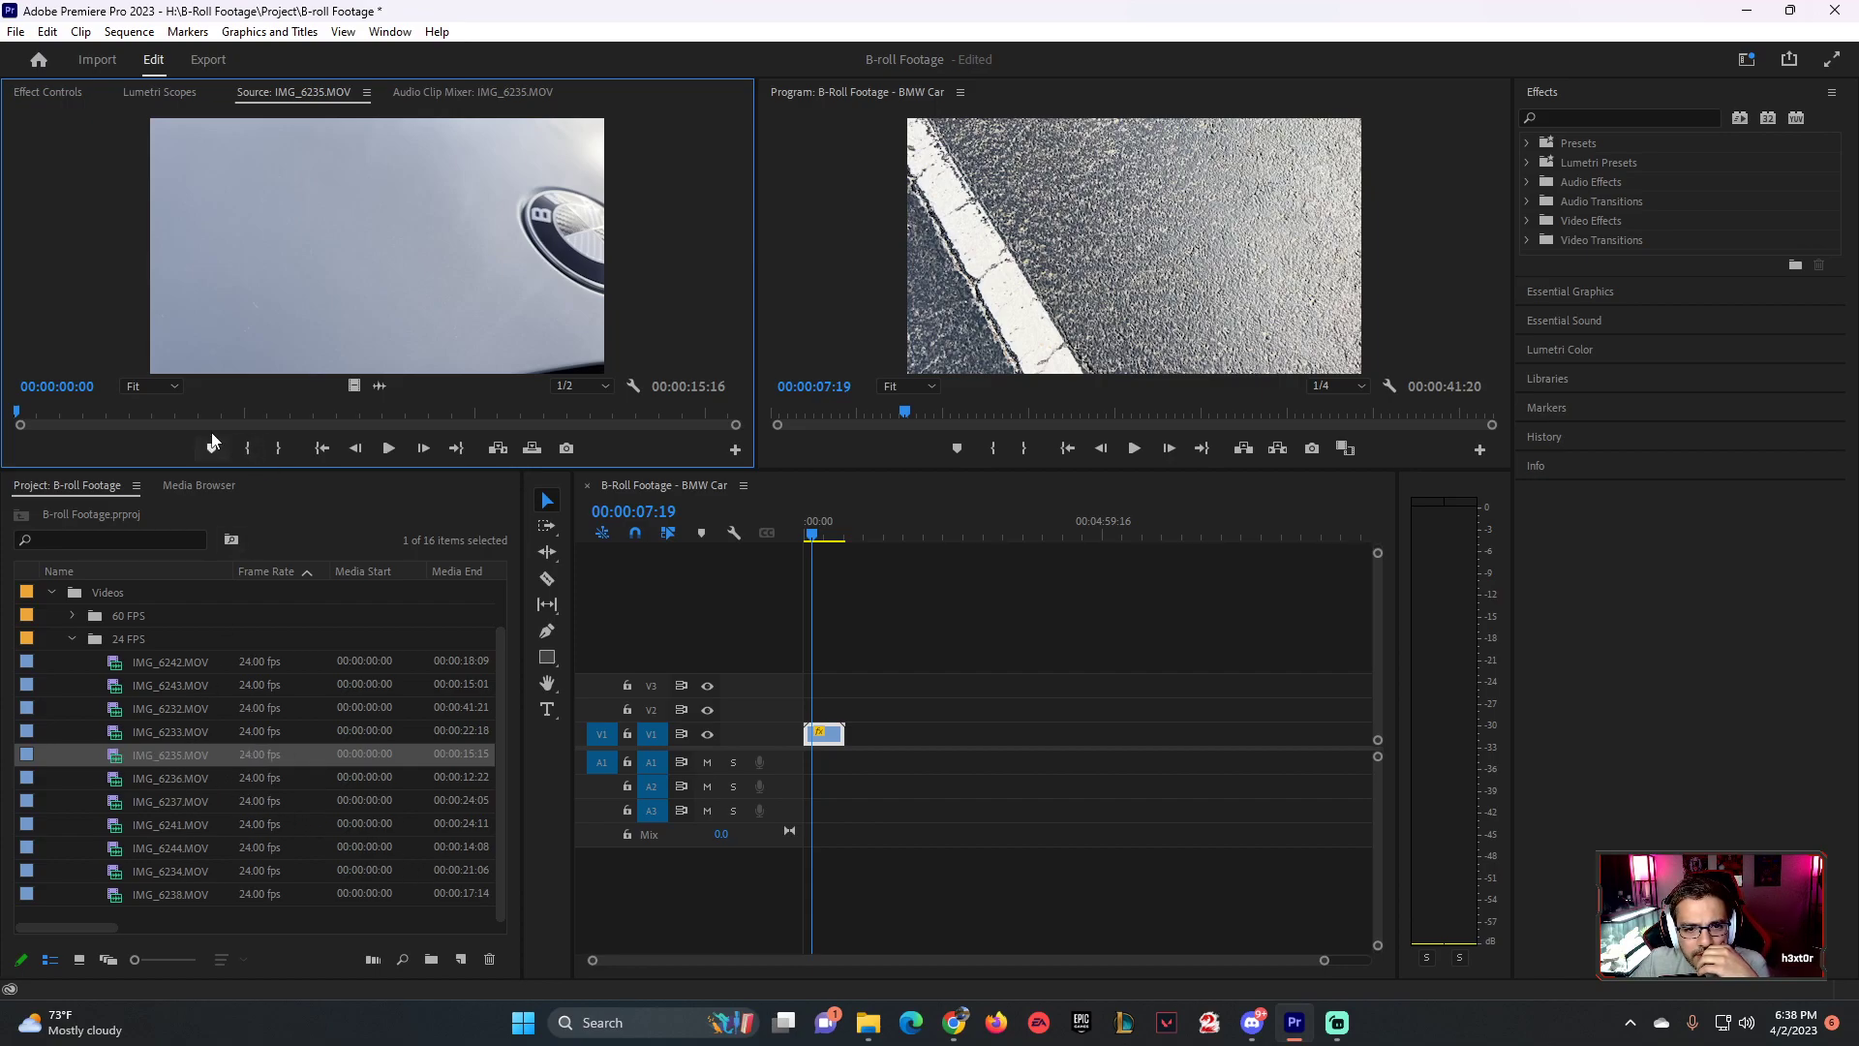
{"action": "mouse_move", "coordinate": [18, 418]}
{"action": "left_mouse_down"}
{"action": "mouse_move", "coordinate": [256, 415]}
{"action": "mouse_move", "coordinate": [35, 415]}
{"action": "left_mouse_up"}
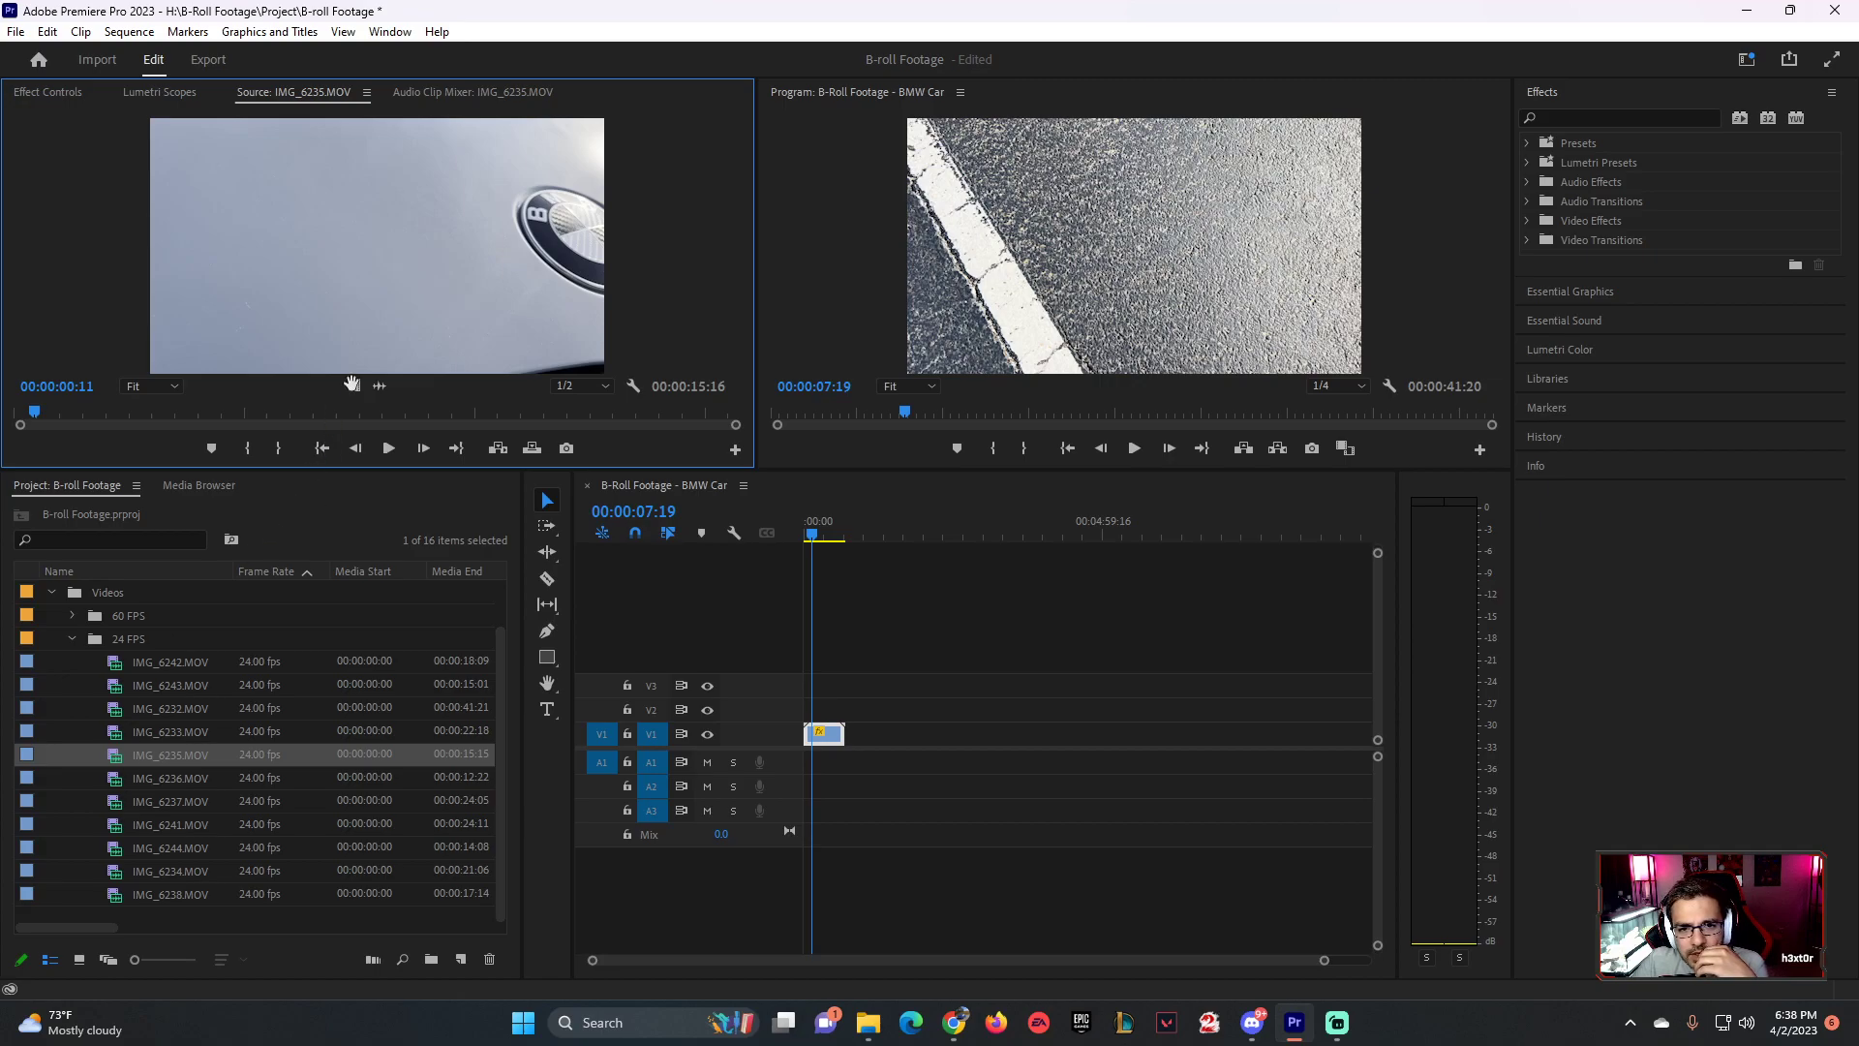
{"action": "left_click_drag", "start_coordinate": [351, 384], "coordinate": [851, 735]}
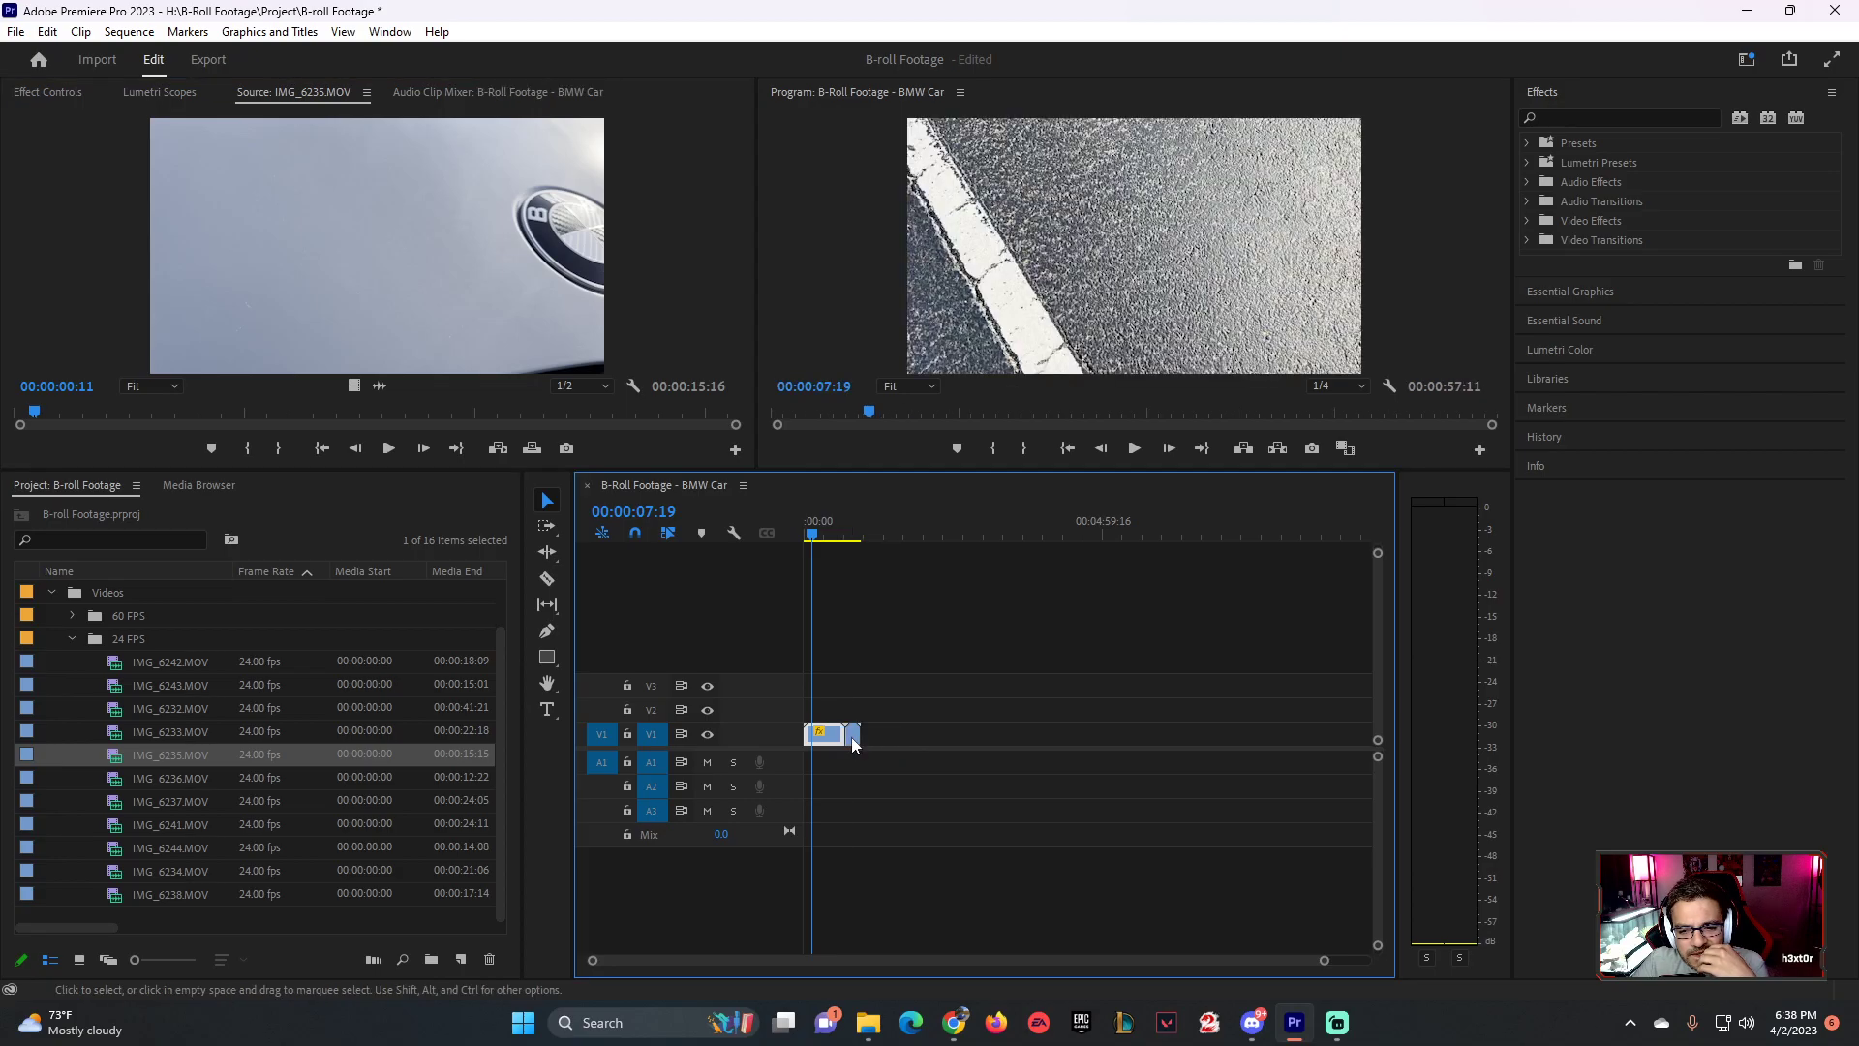
- Preview the other clips in the 24 FPS bin one by one, including IMG_6236, IMG_6237, IMG_6243, IMG_6238 and IMG_6241, and recheck IMG_6233
{"action": "double_click", "coordinate": [110, 779]}
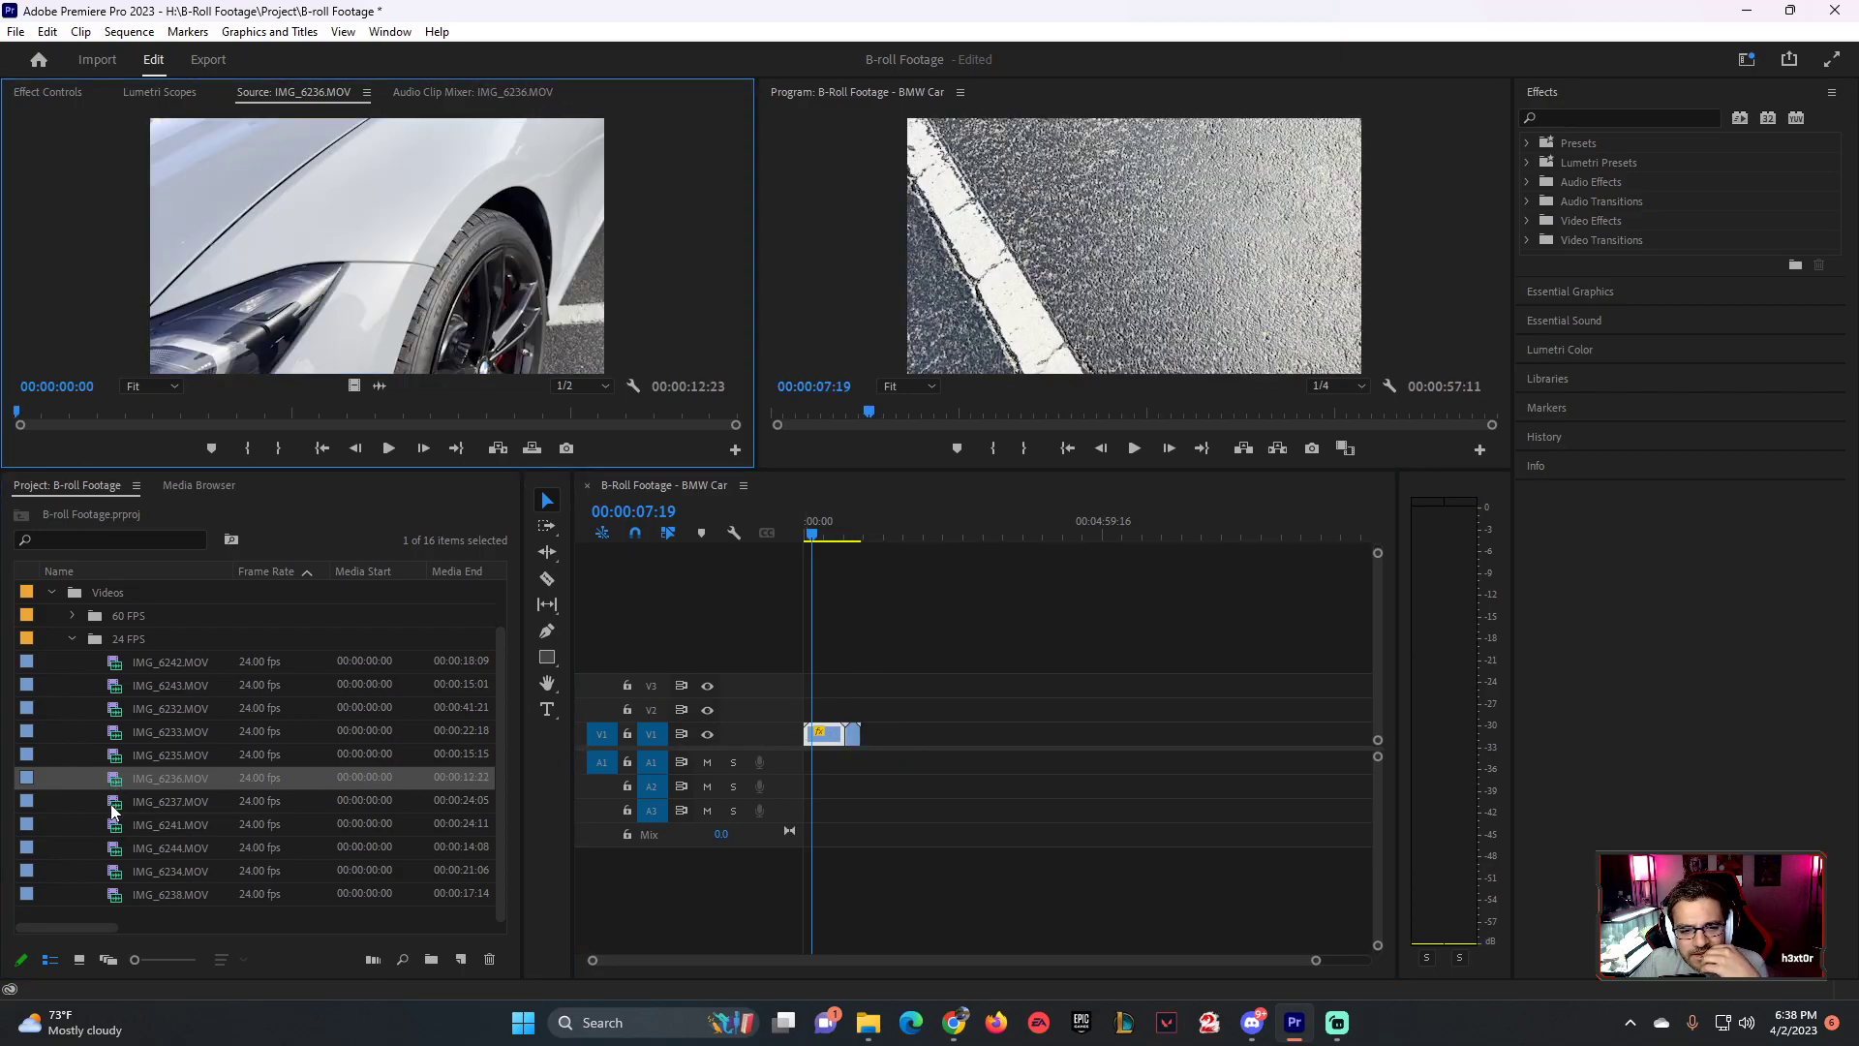
{"action": "double_click", "coordinate": [112, 803]}
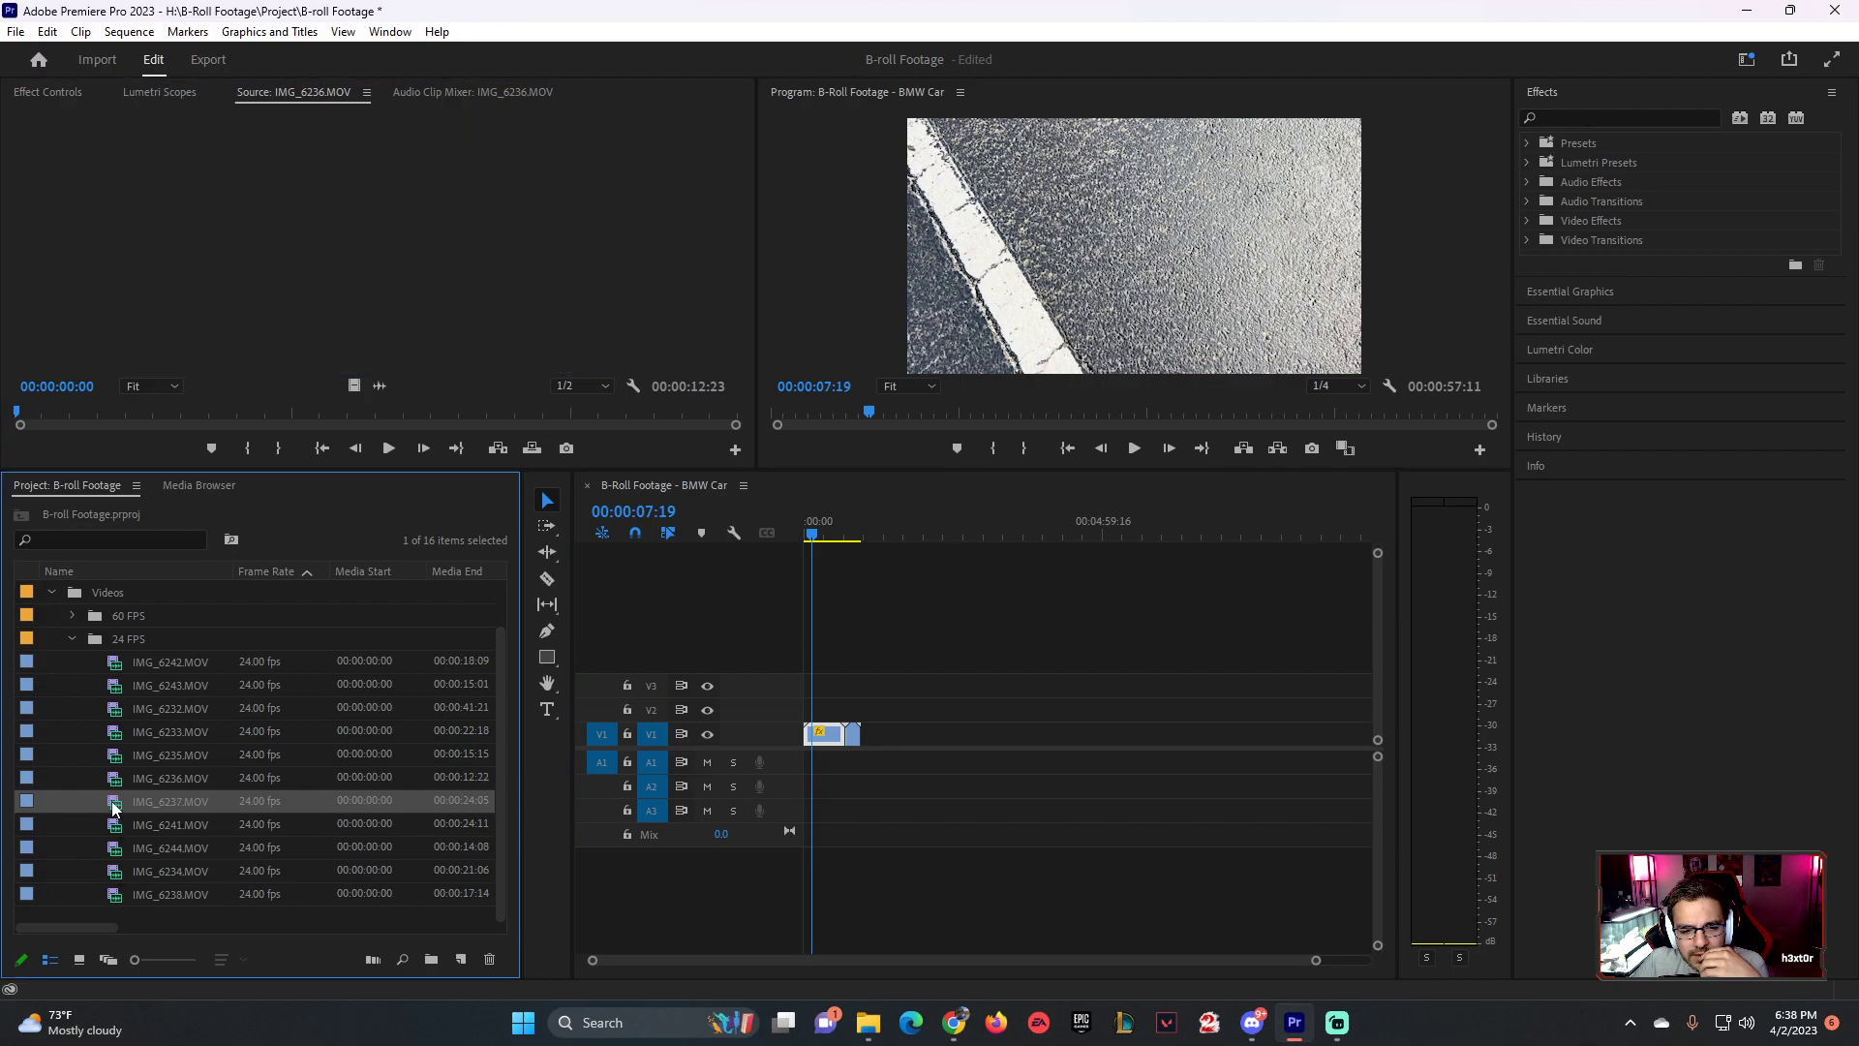
{"action": "double_click", "coordinate": [114, 691]}
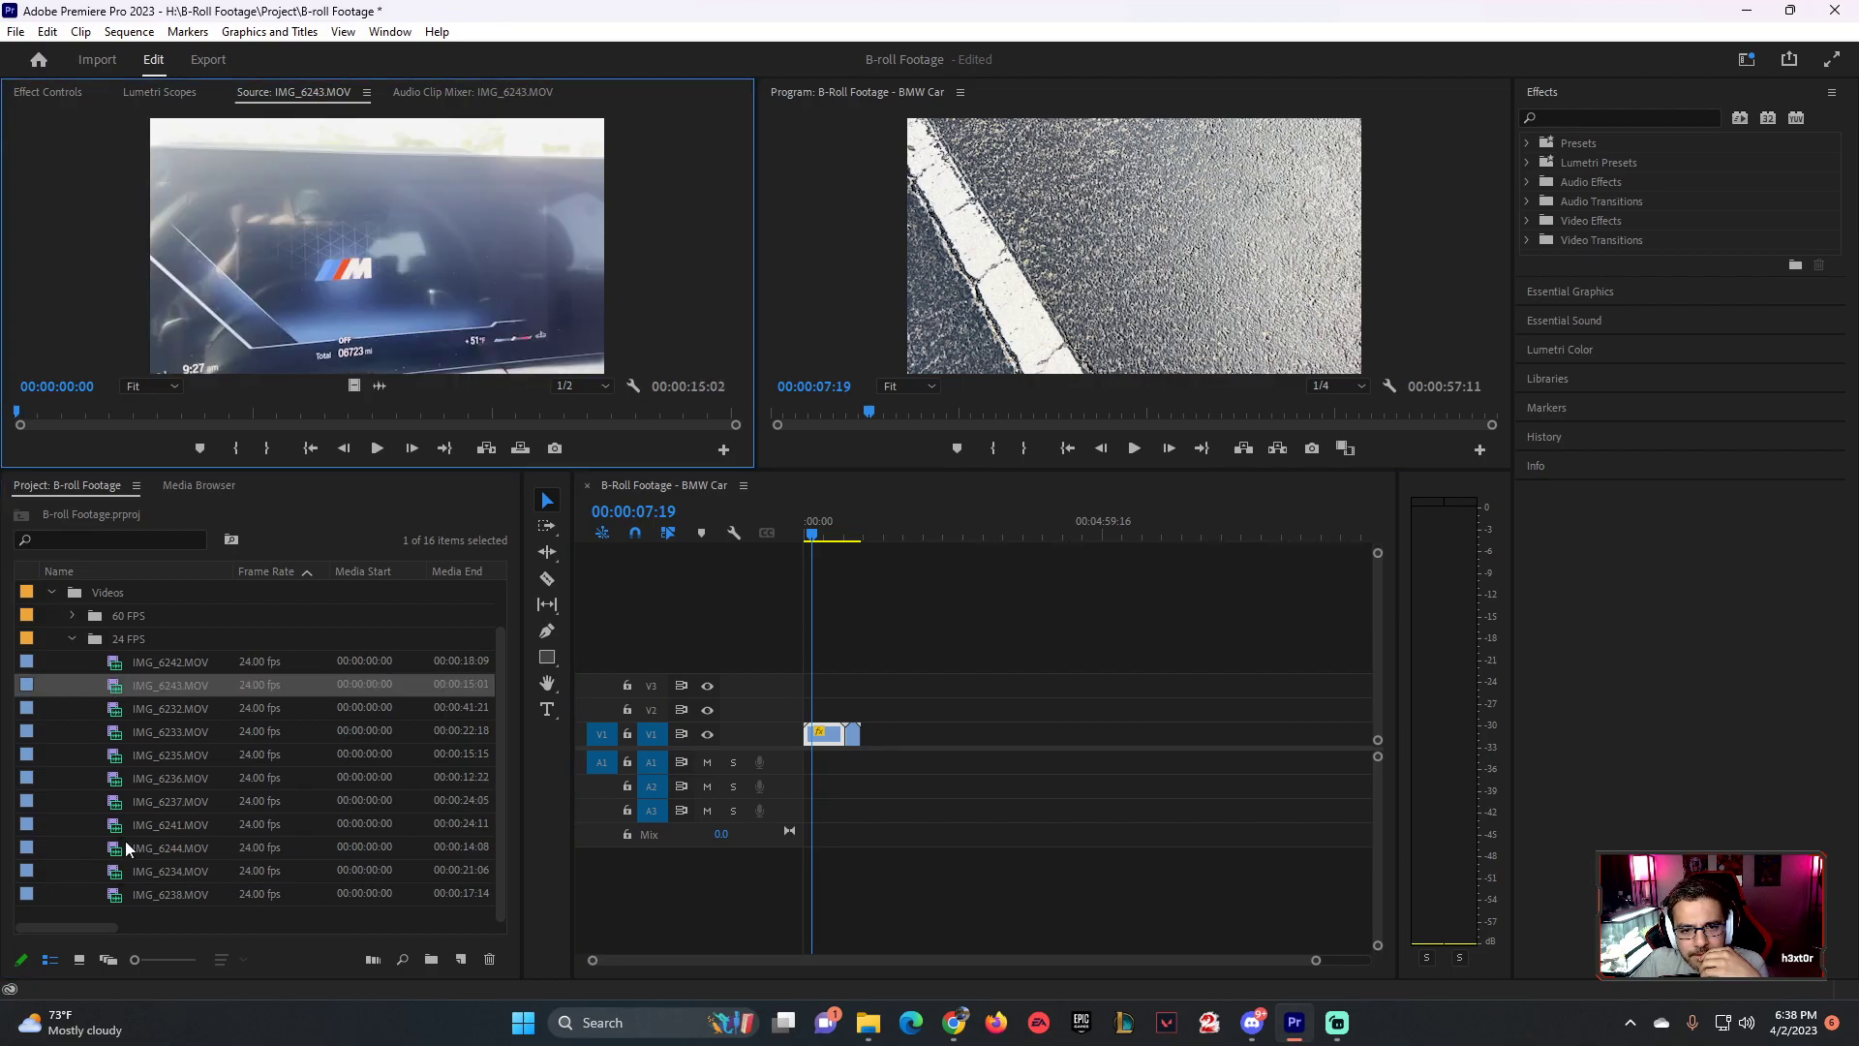
{"action": "double_click", "coordinate": [122, 893]}
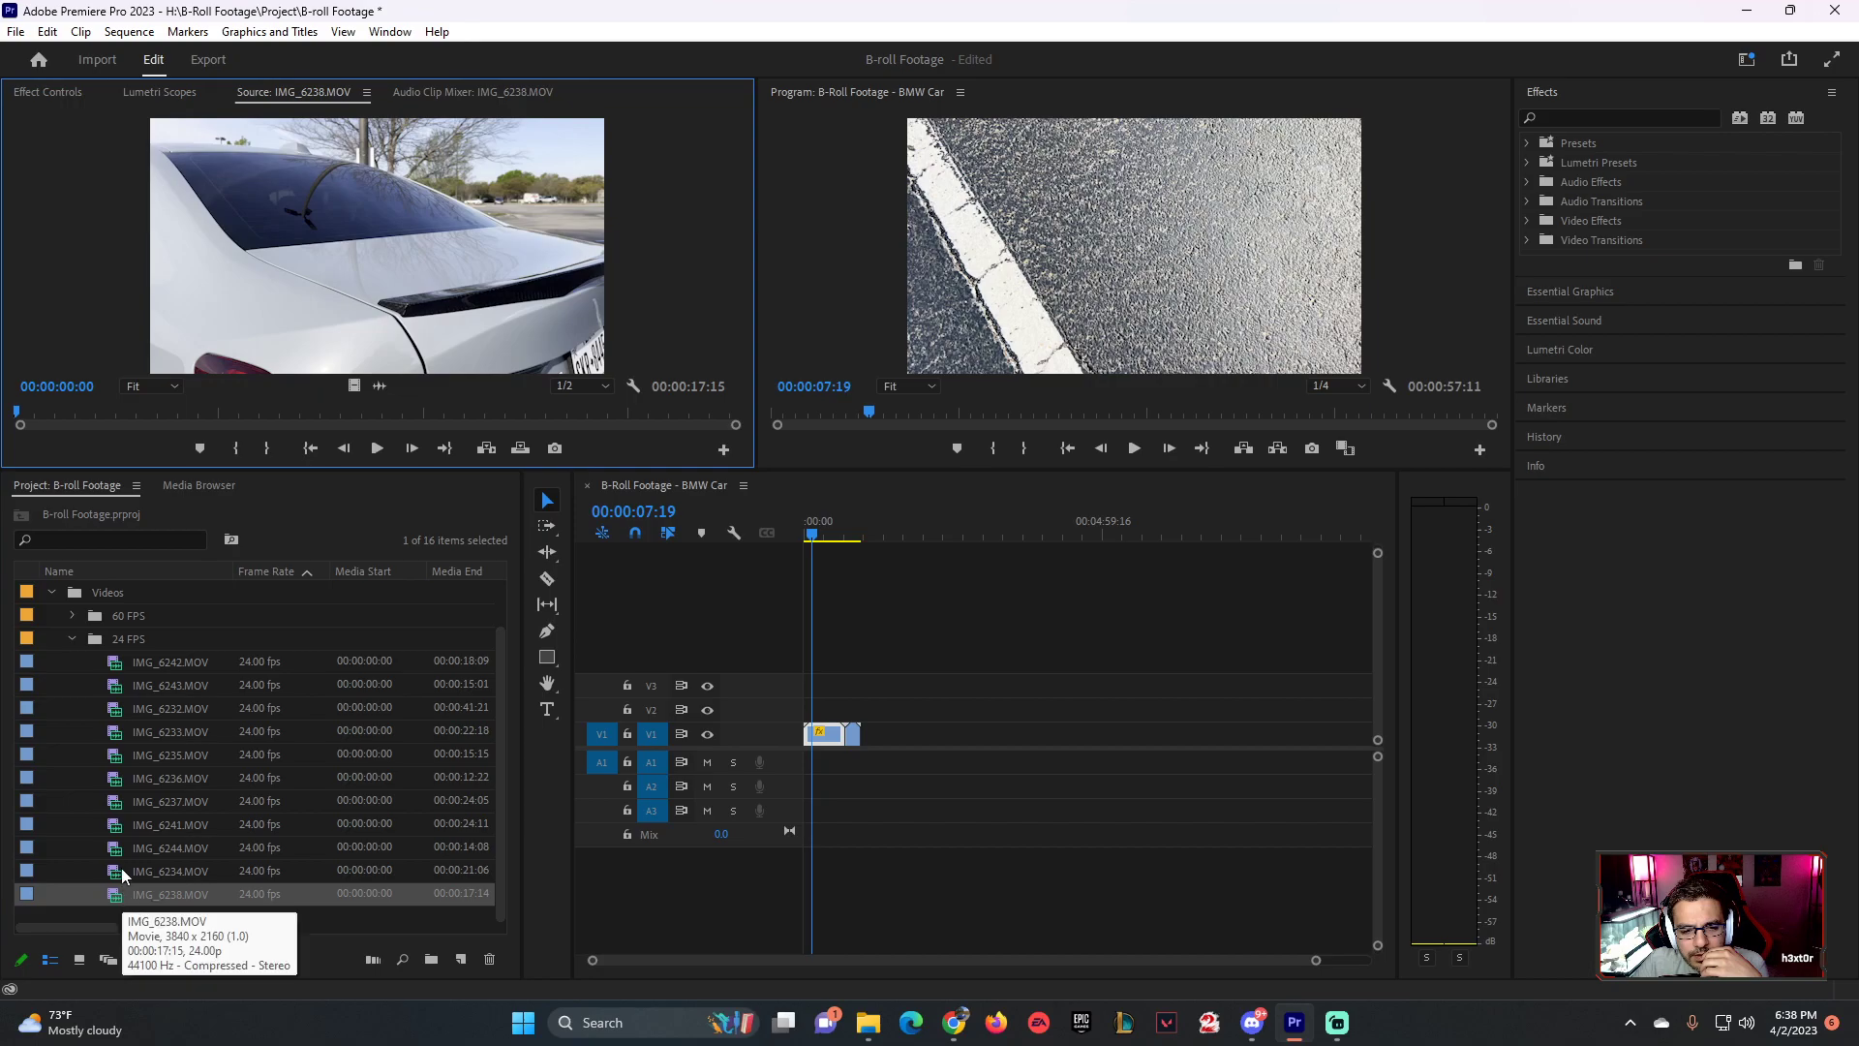
{"action": "double_click", "coordinate": [124, 848]}
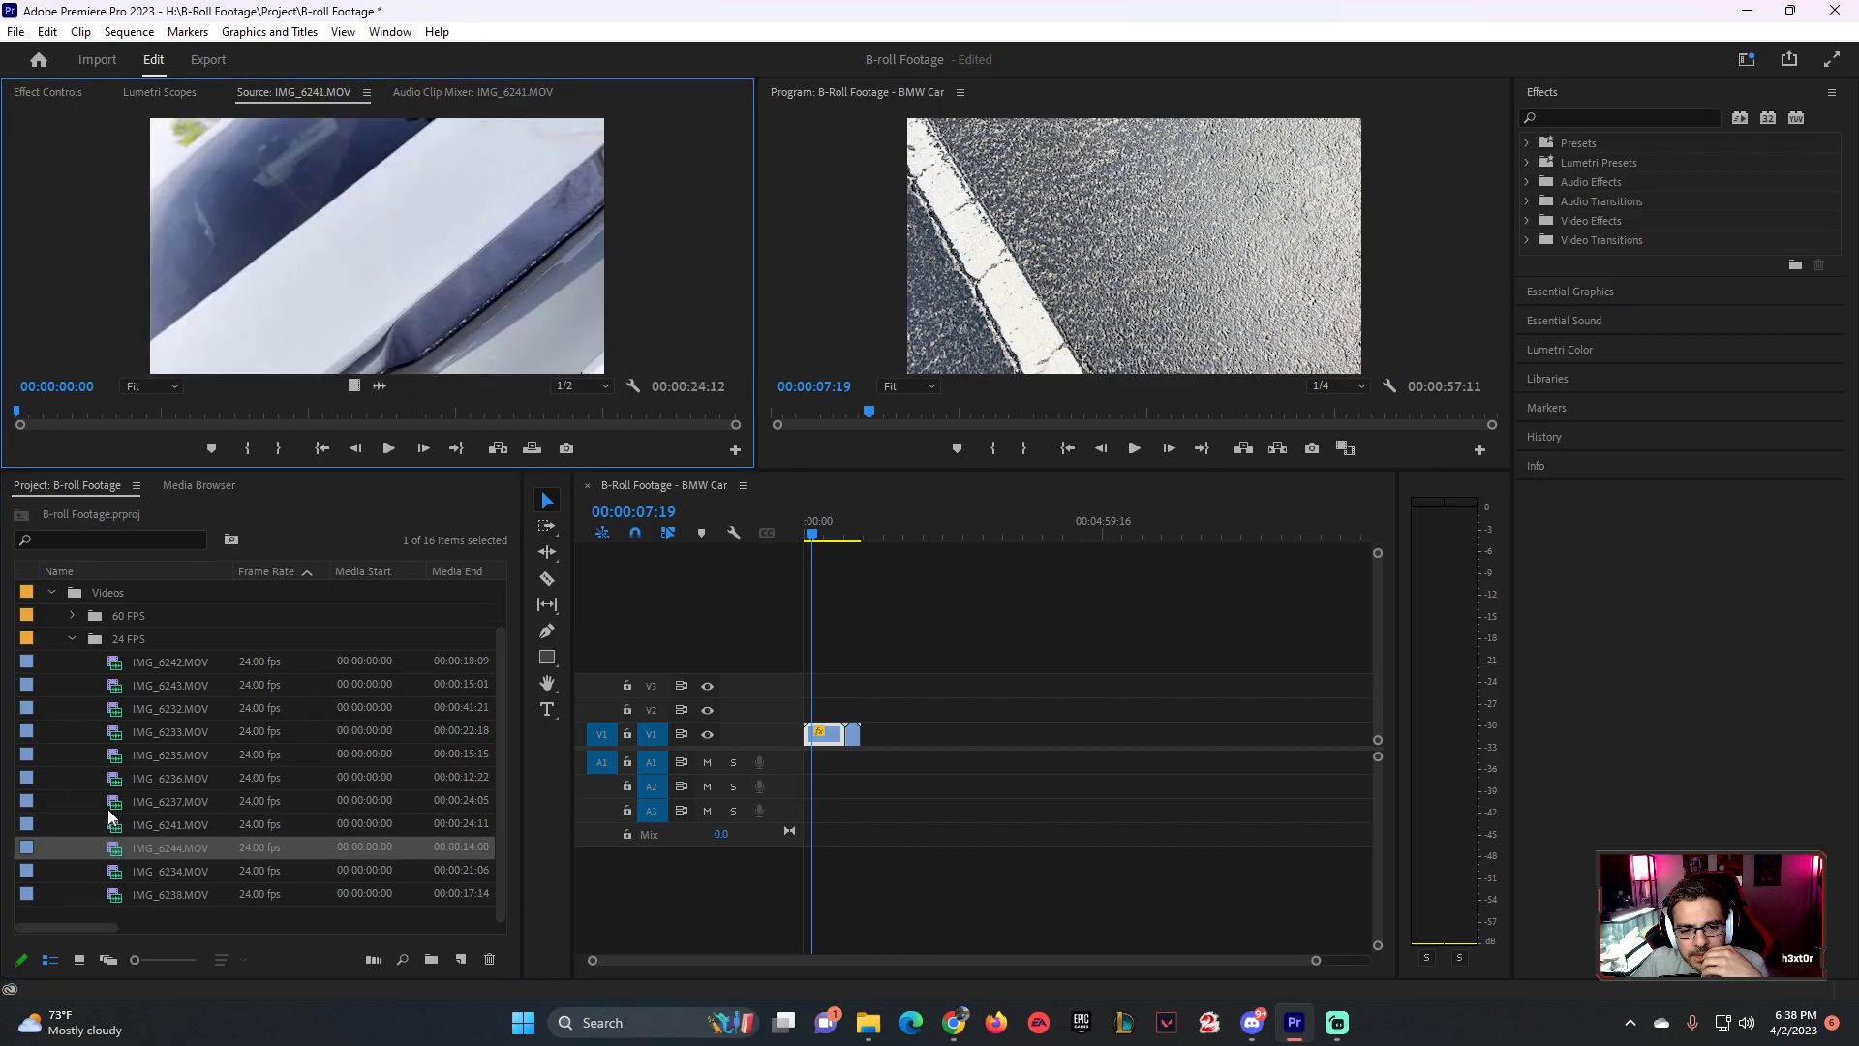
{"action": "double_click", "coordinate": [112, 806]}
{"action": "double_click", "coordinate": [114, 777]}
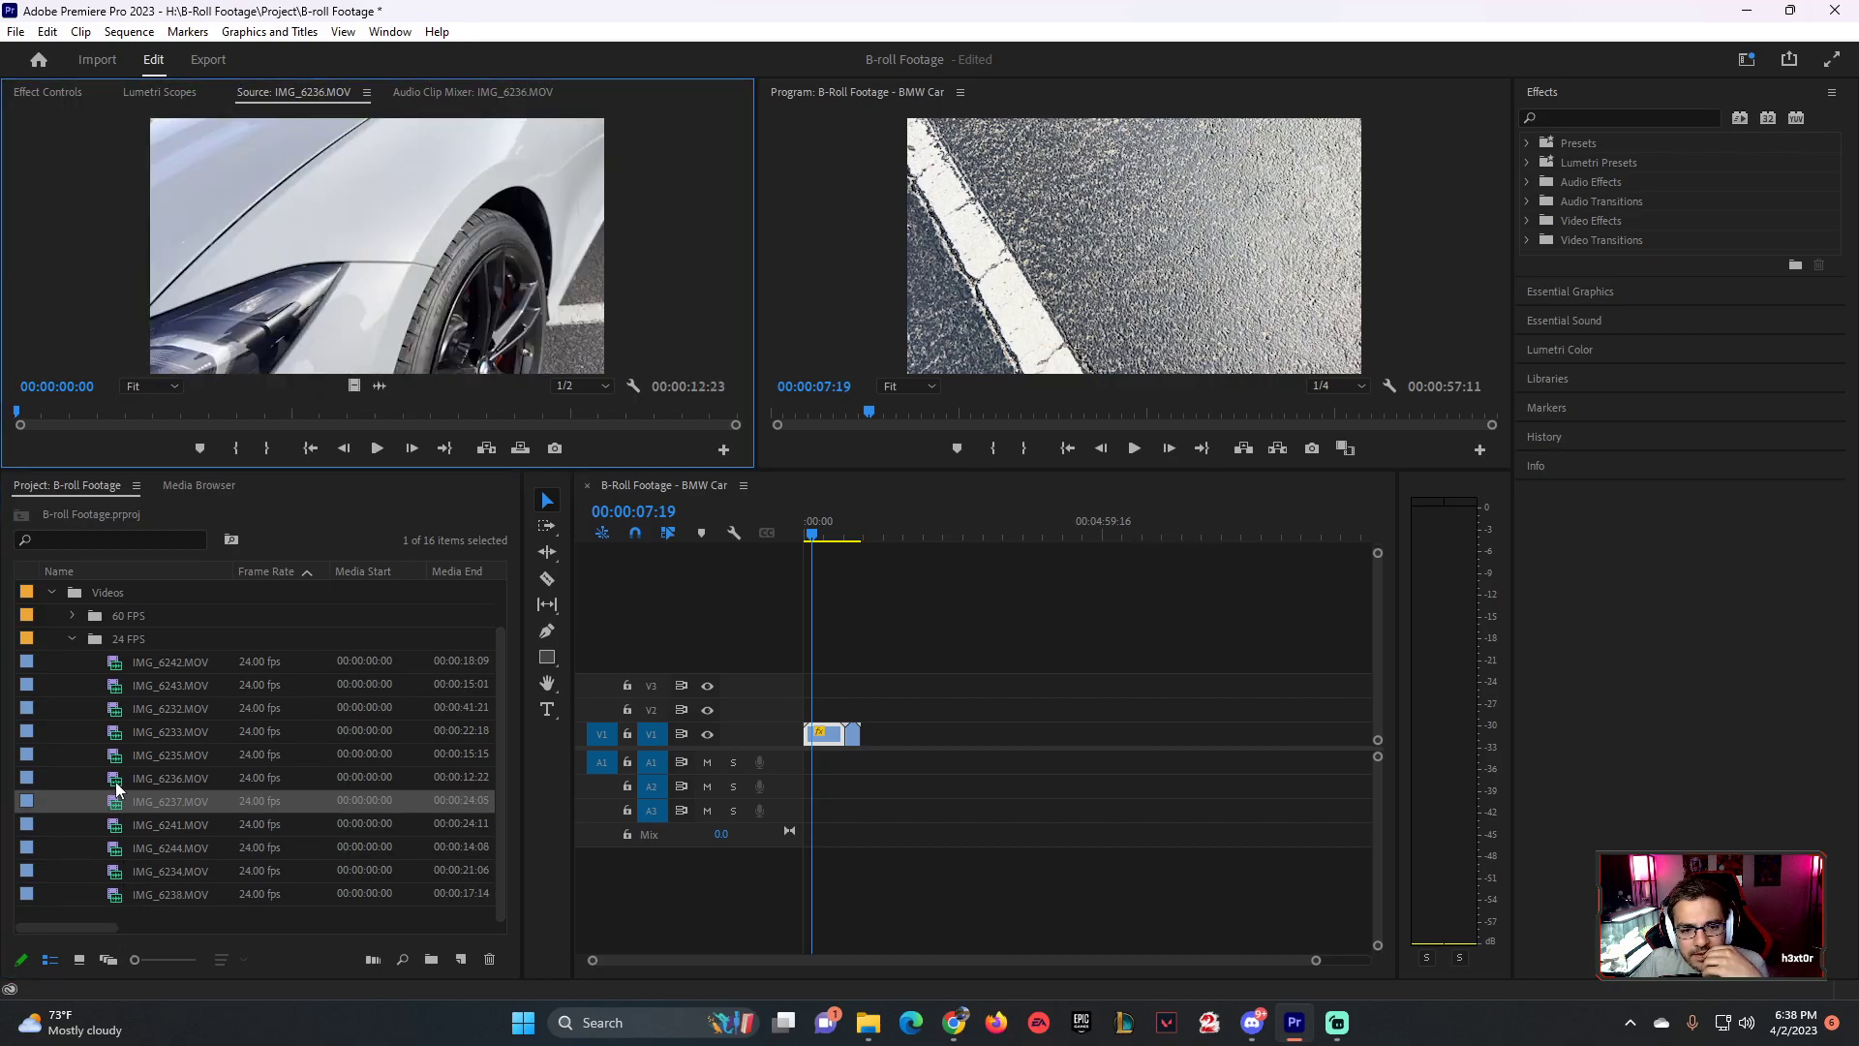
{"action": "double_click", "coordinate": [116, 752]}
{"action": "double_click", "coordinate": [116, 728]}
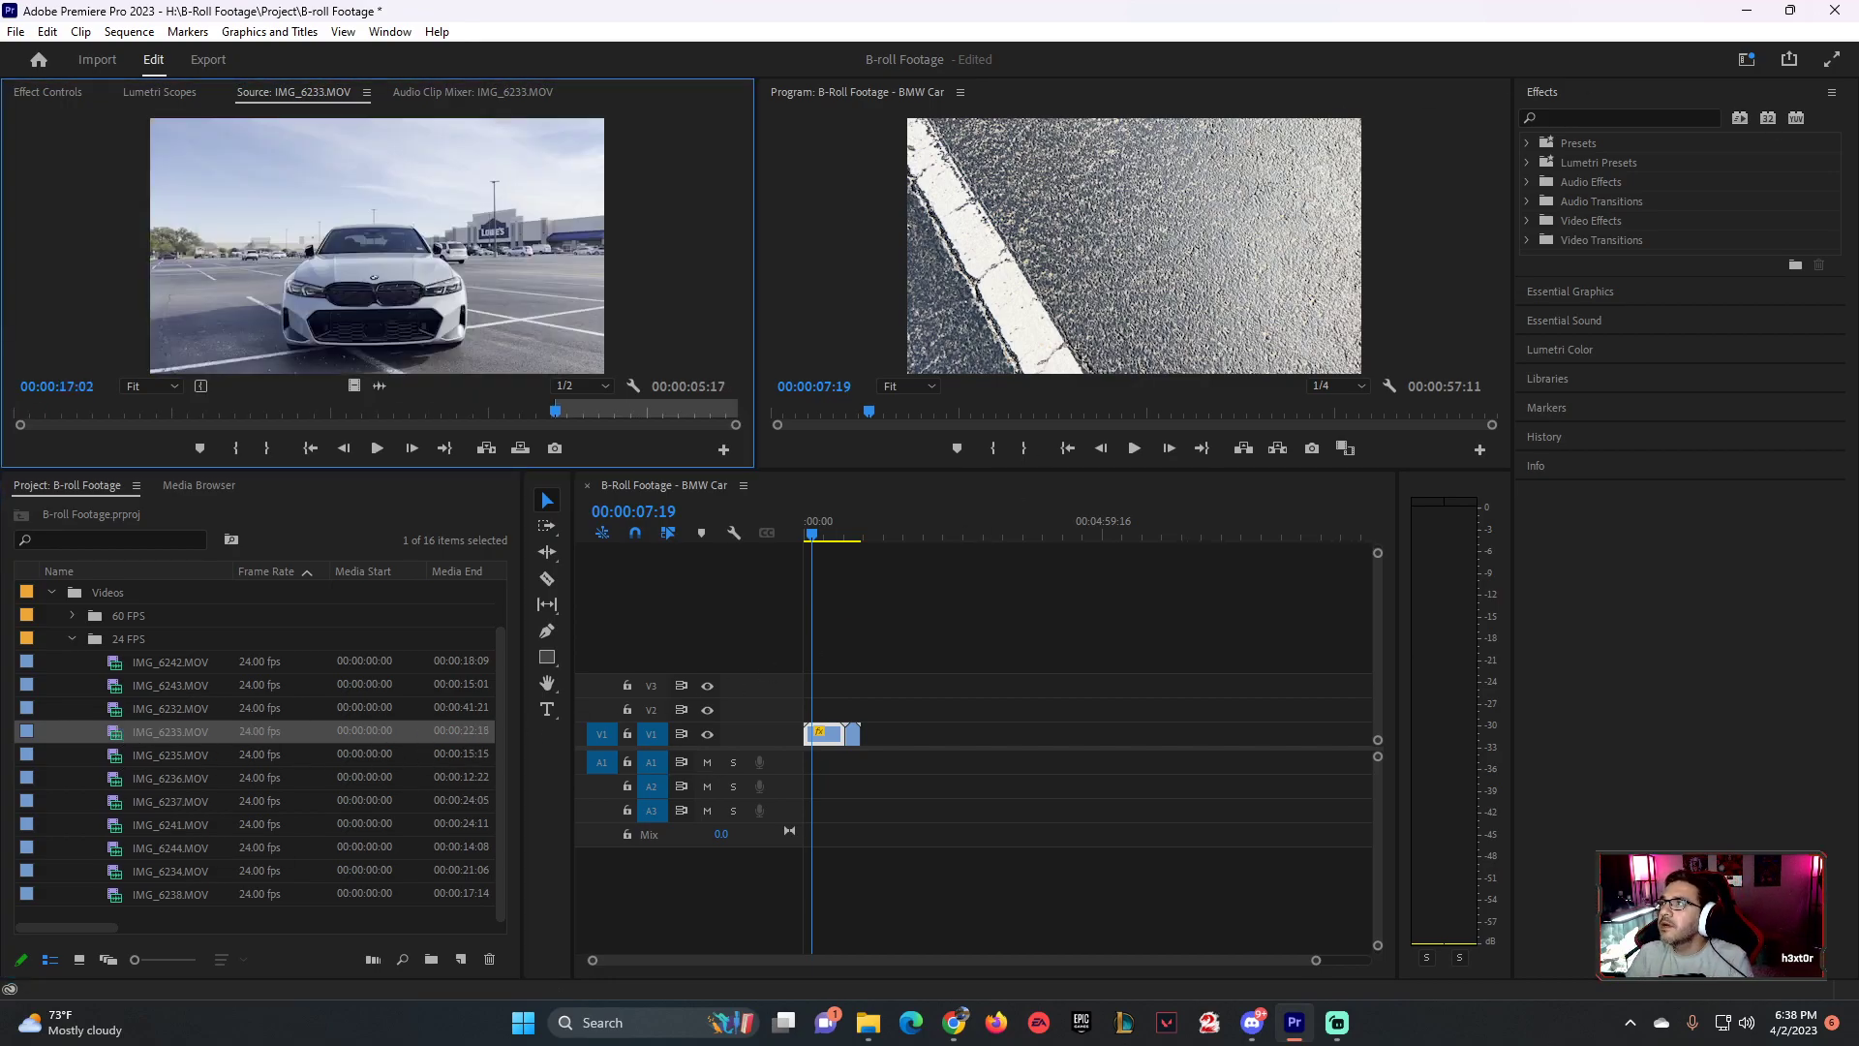
{"action": "key", "text": "alt+Tab"}
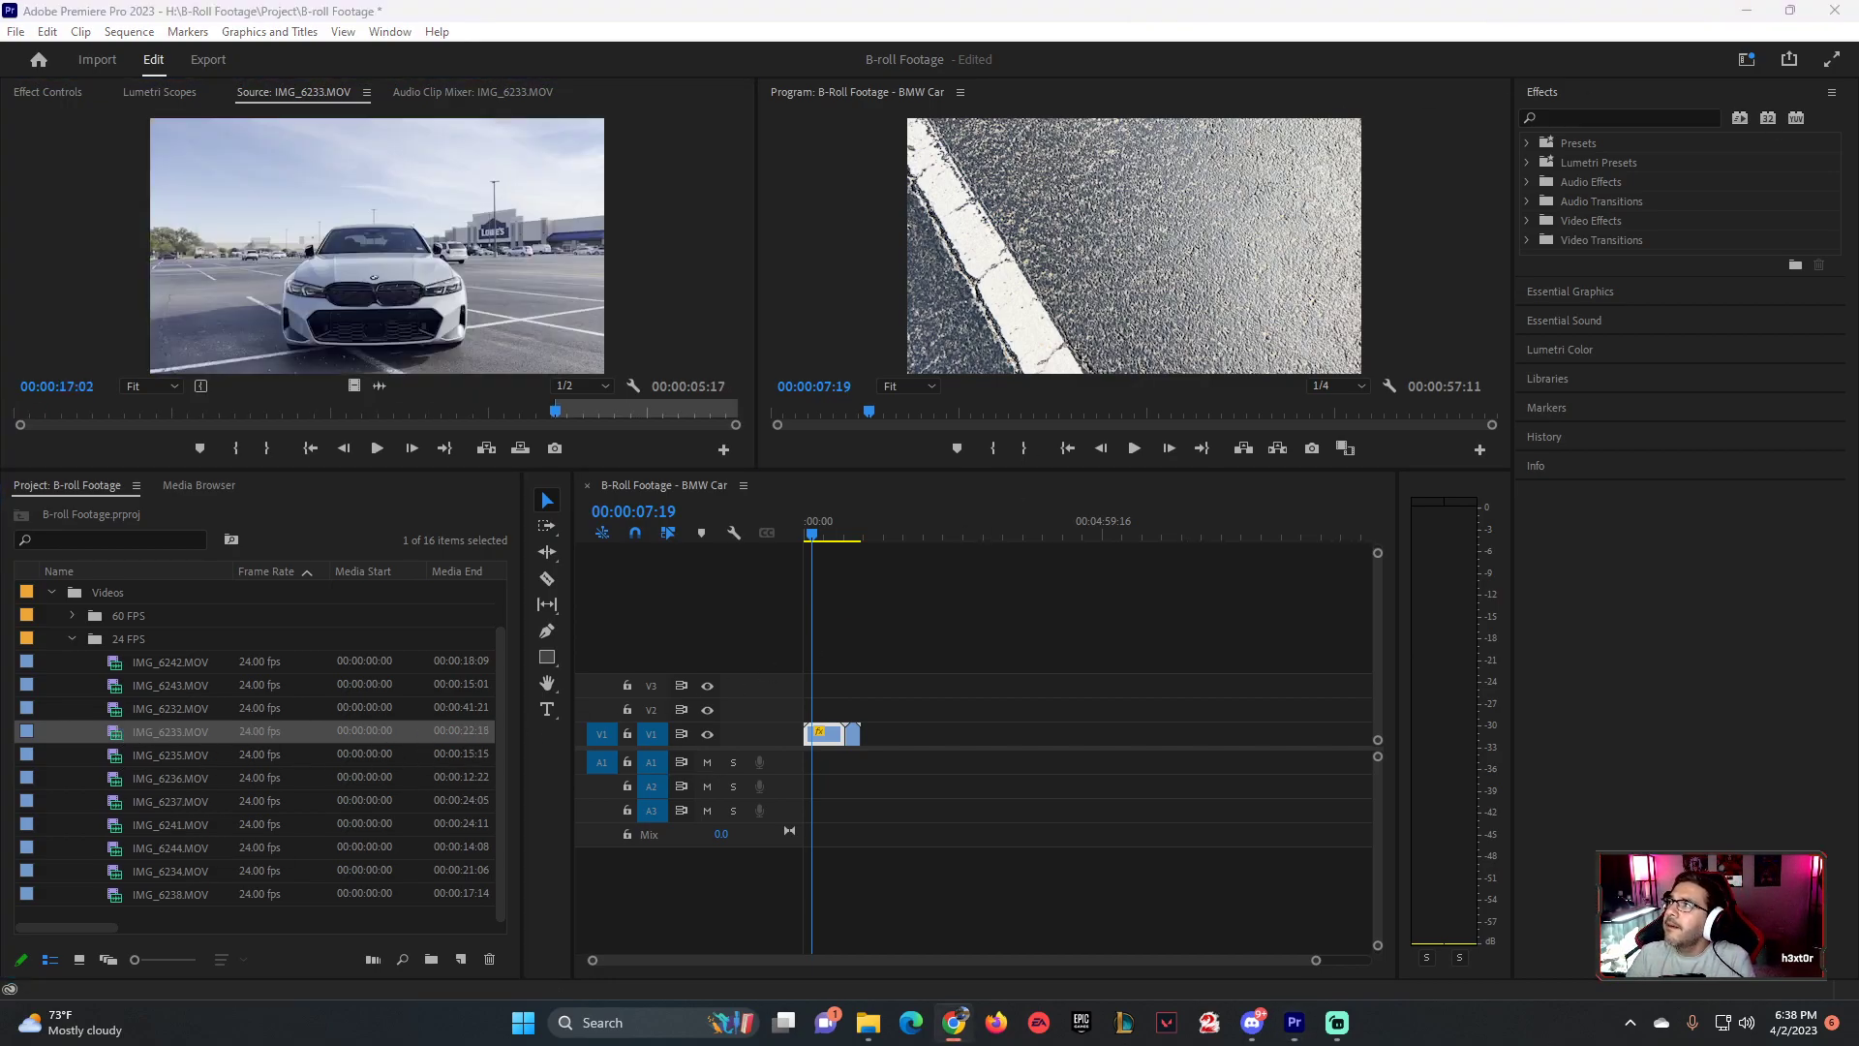
- Examine the 24 FPS bin inside Videos as thumbnails, select IMG_6234.MOV, and return the bin to list view
{"action": "left_click", "coordinate": [79, 959]}
{"action": "double_click", "coordinate": [88, 630]}
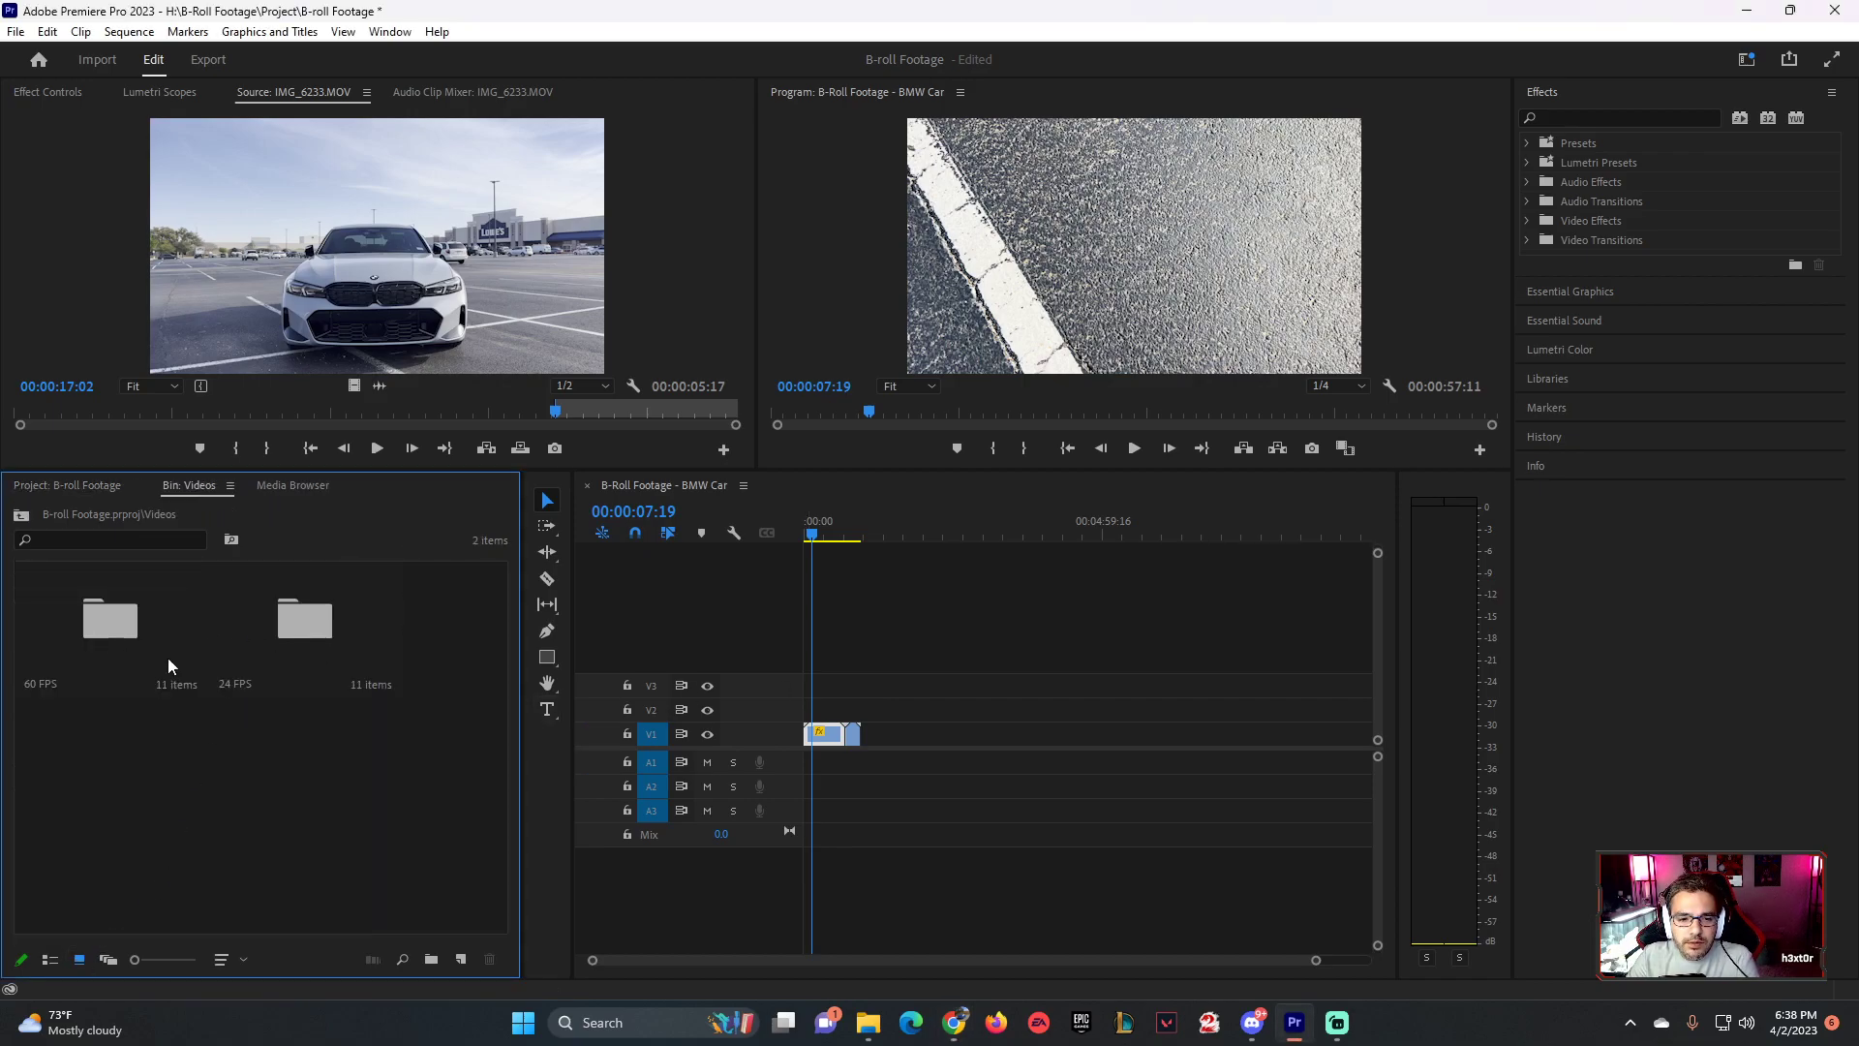
{"action": "double_click", "coordinate": [305, 620]}
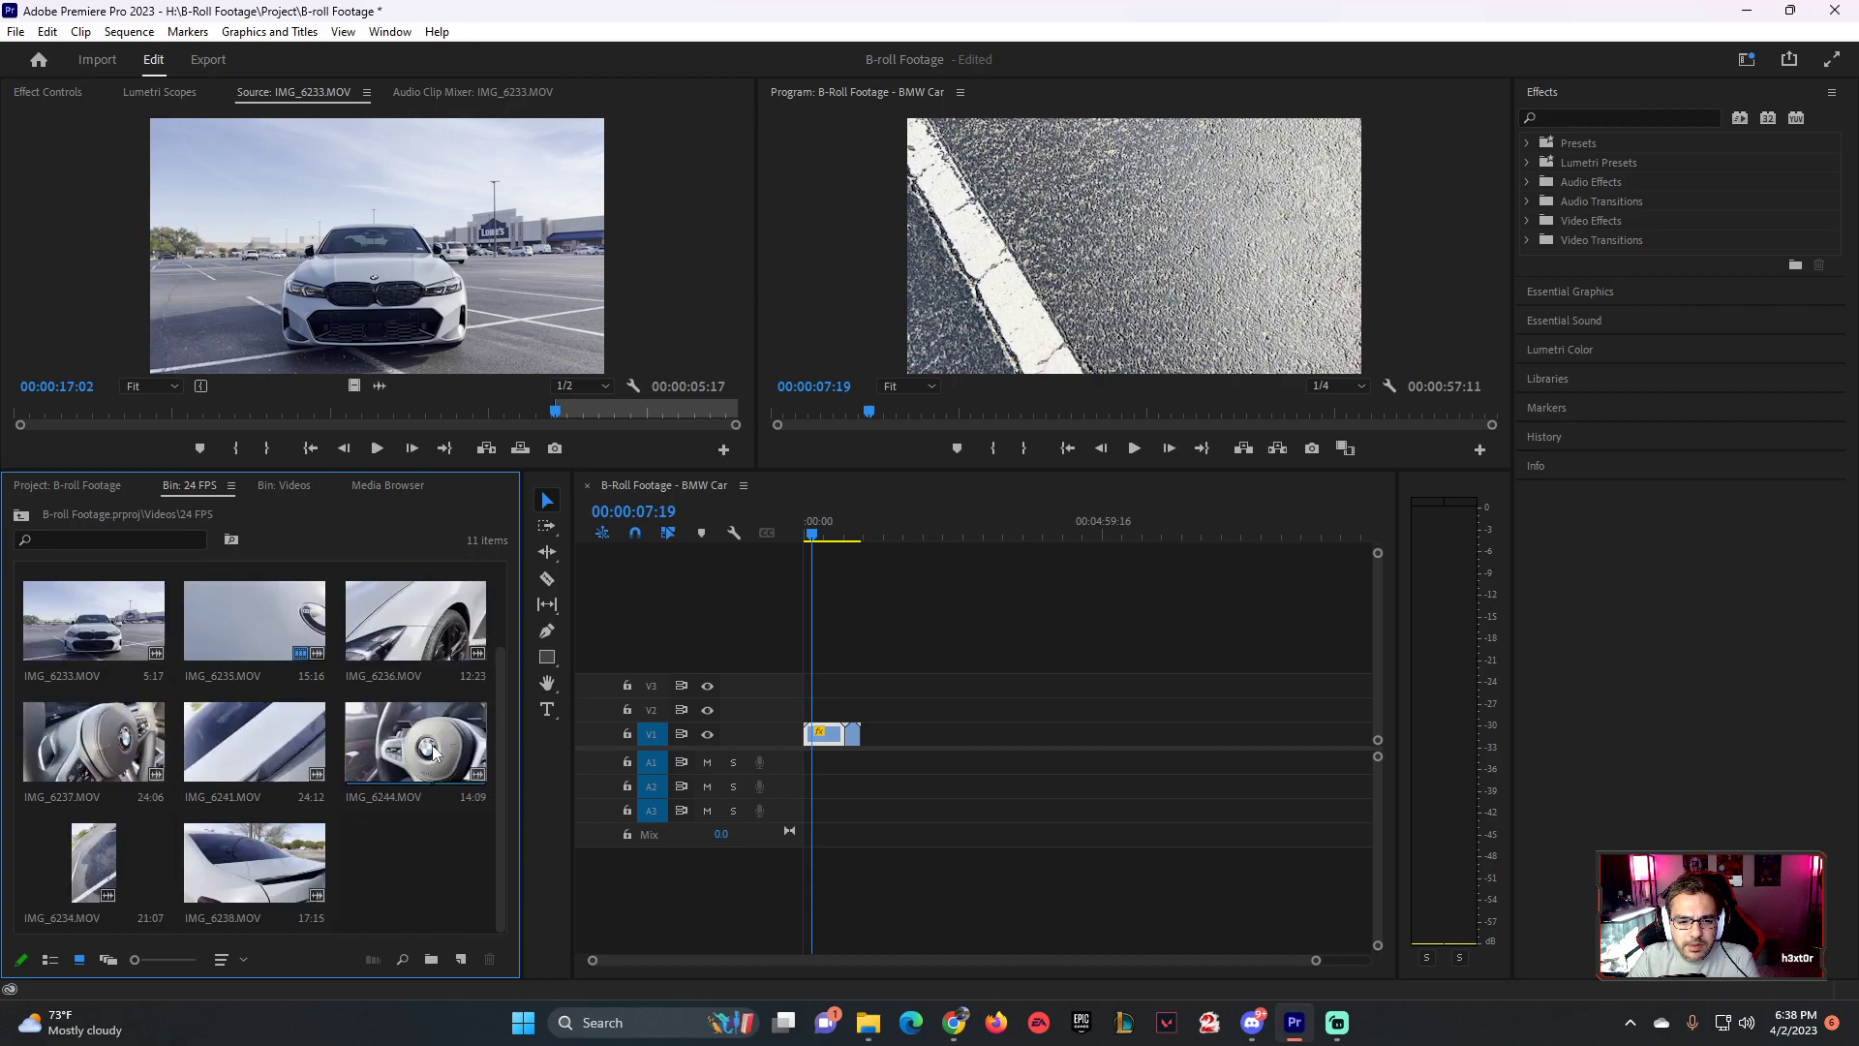
{"action": "left_click", "coordinate": [126, 843]}
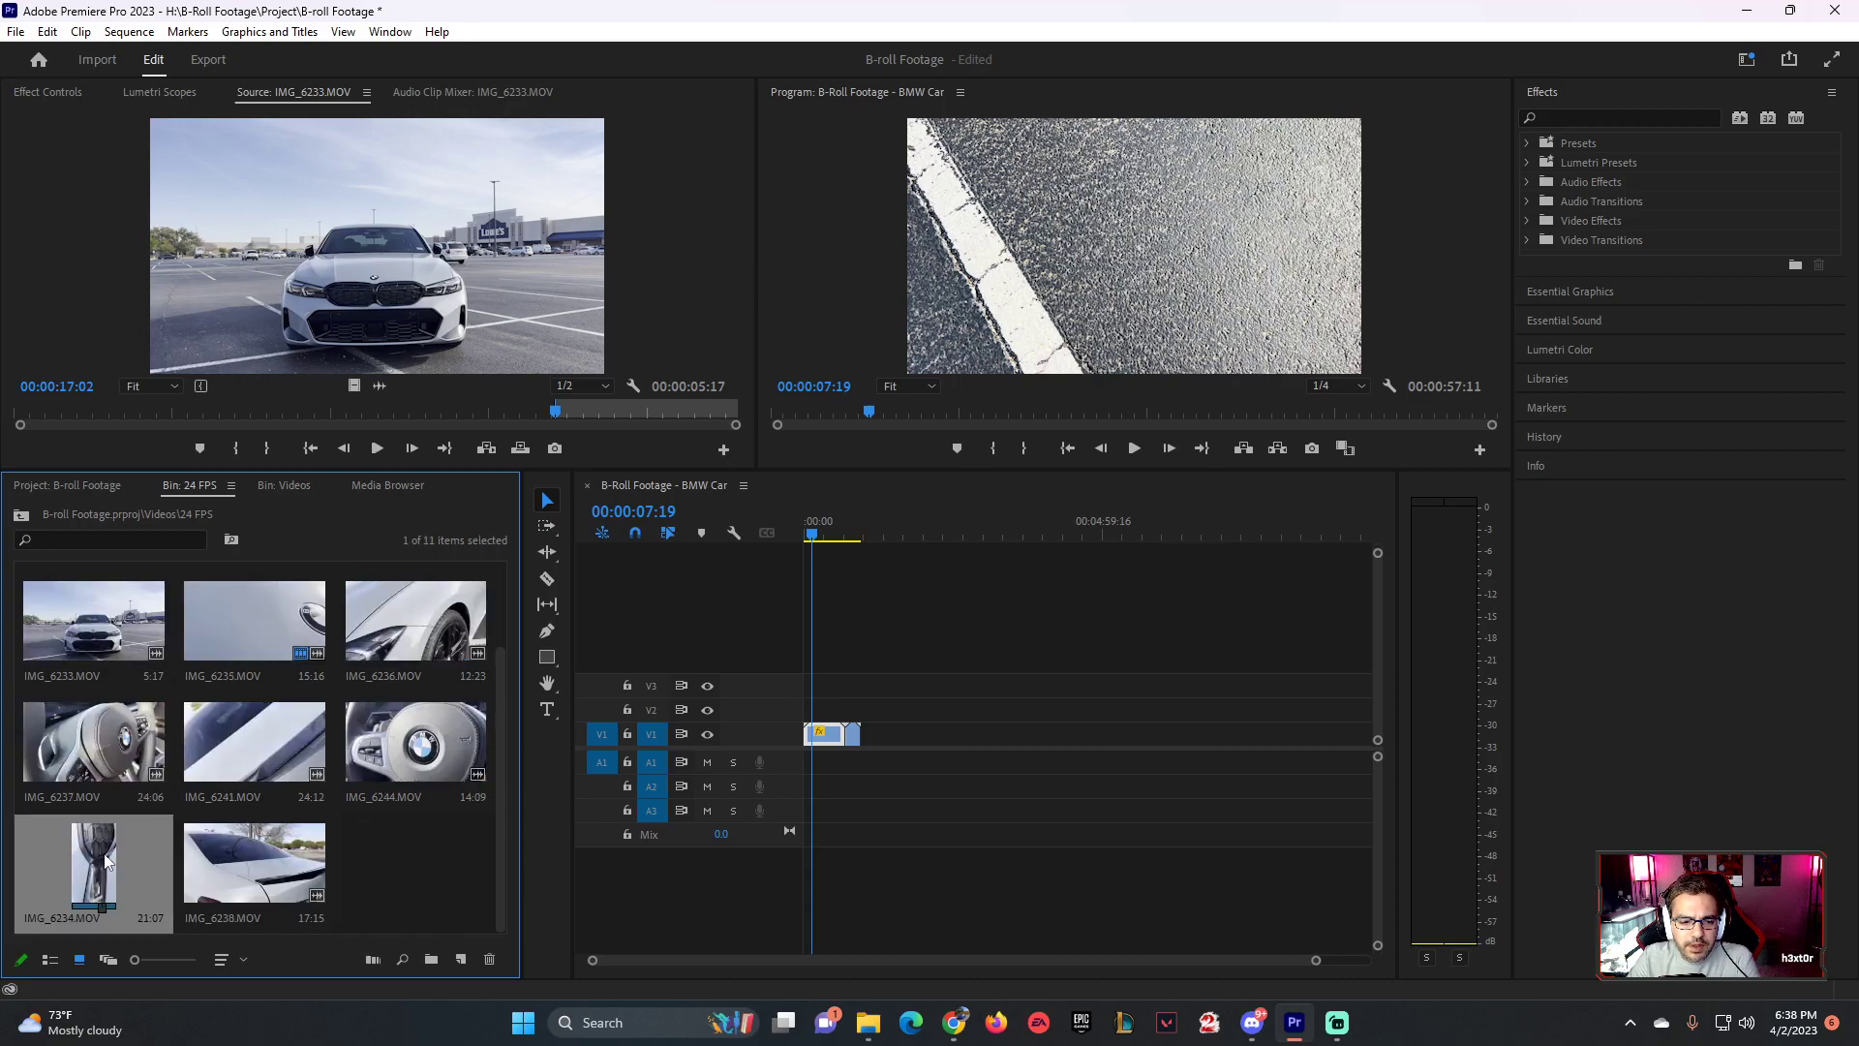
{"action": "left_click", "coordinate": [49, 959]}
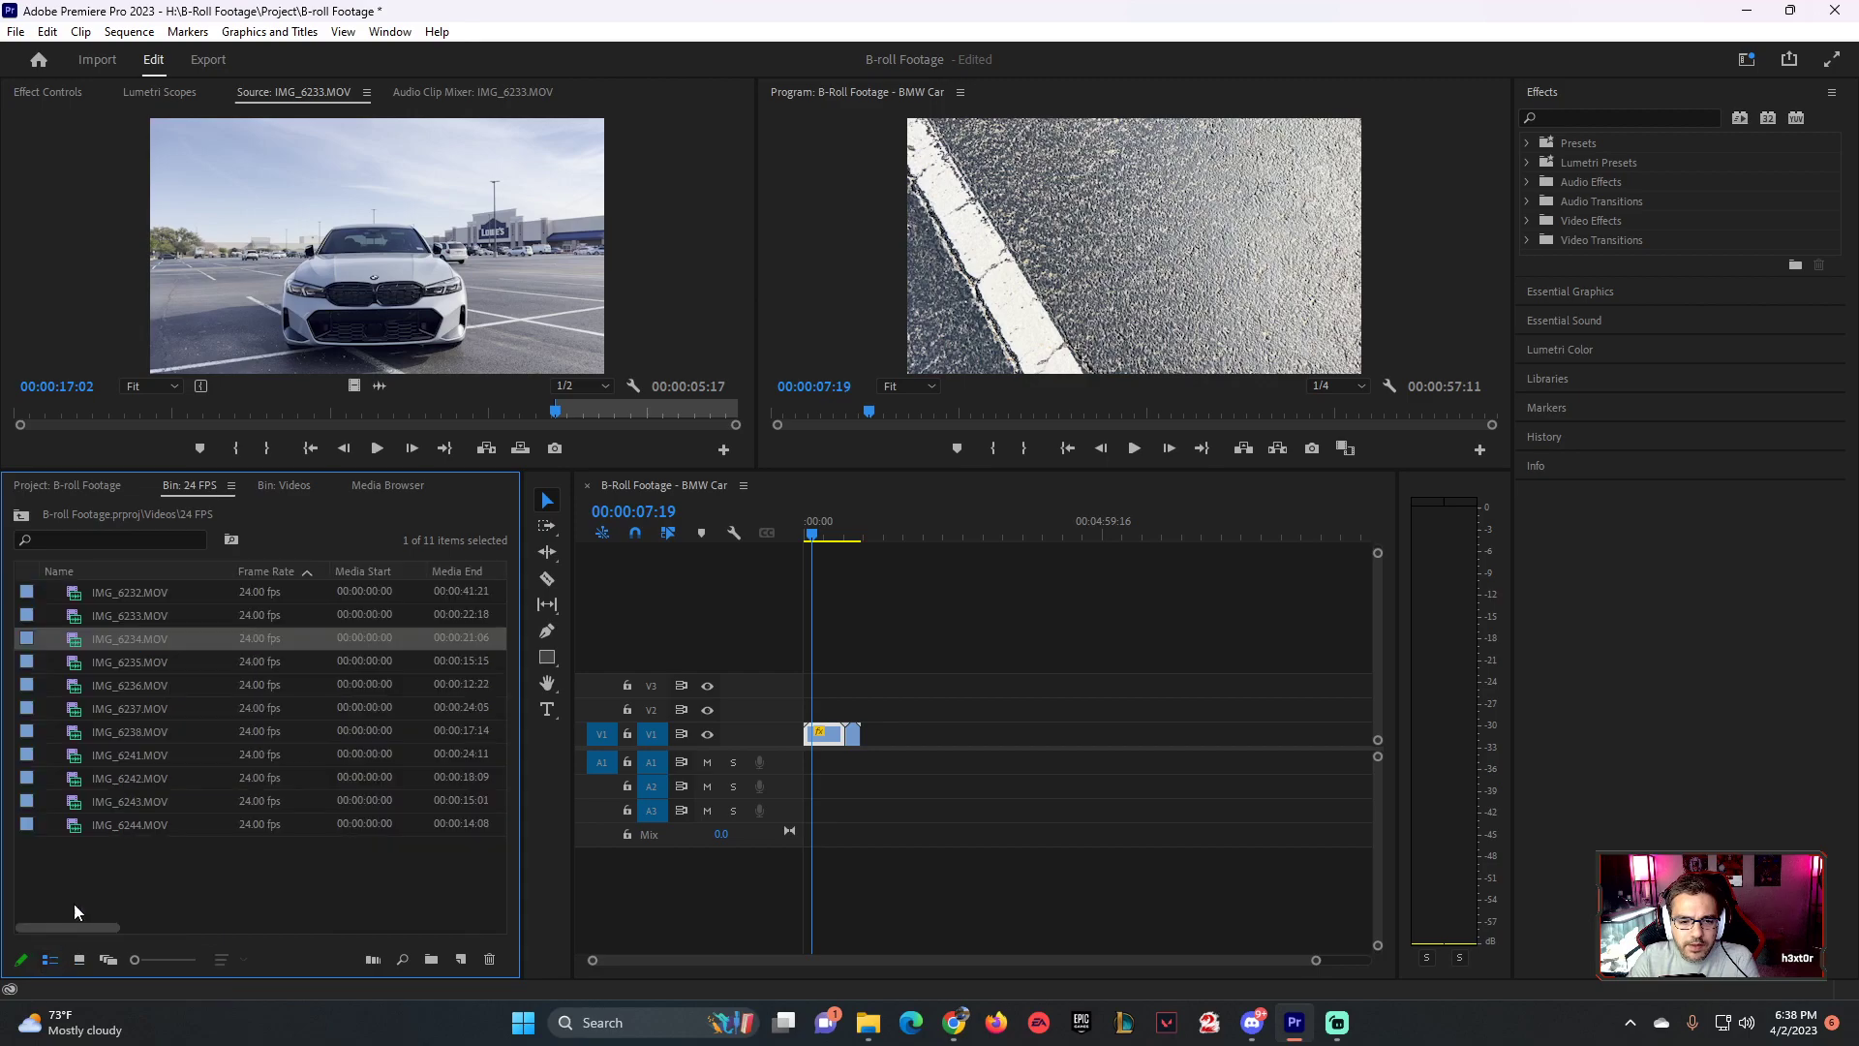
- Load IMG_6234.MOV for preview and place only its video on track V1 directly after the IMG_6235 clip
{"action": "double_click", "coordinate": [76, 641]}
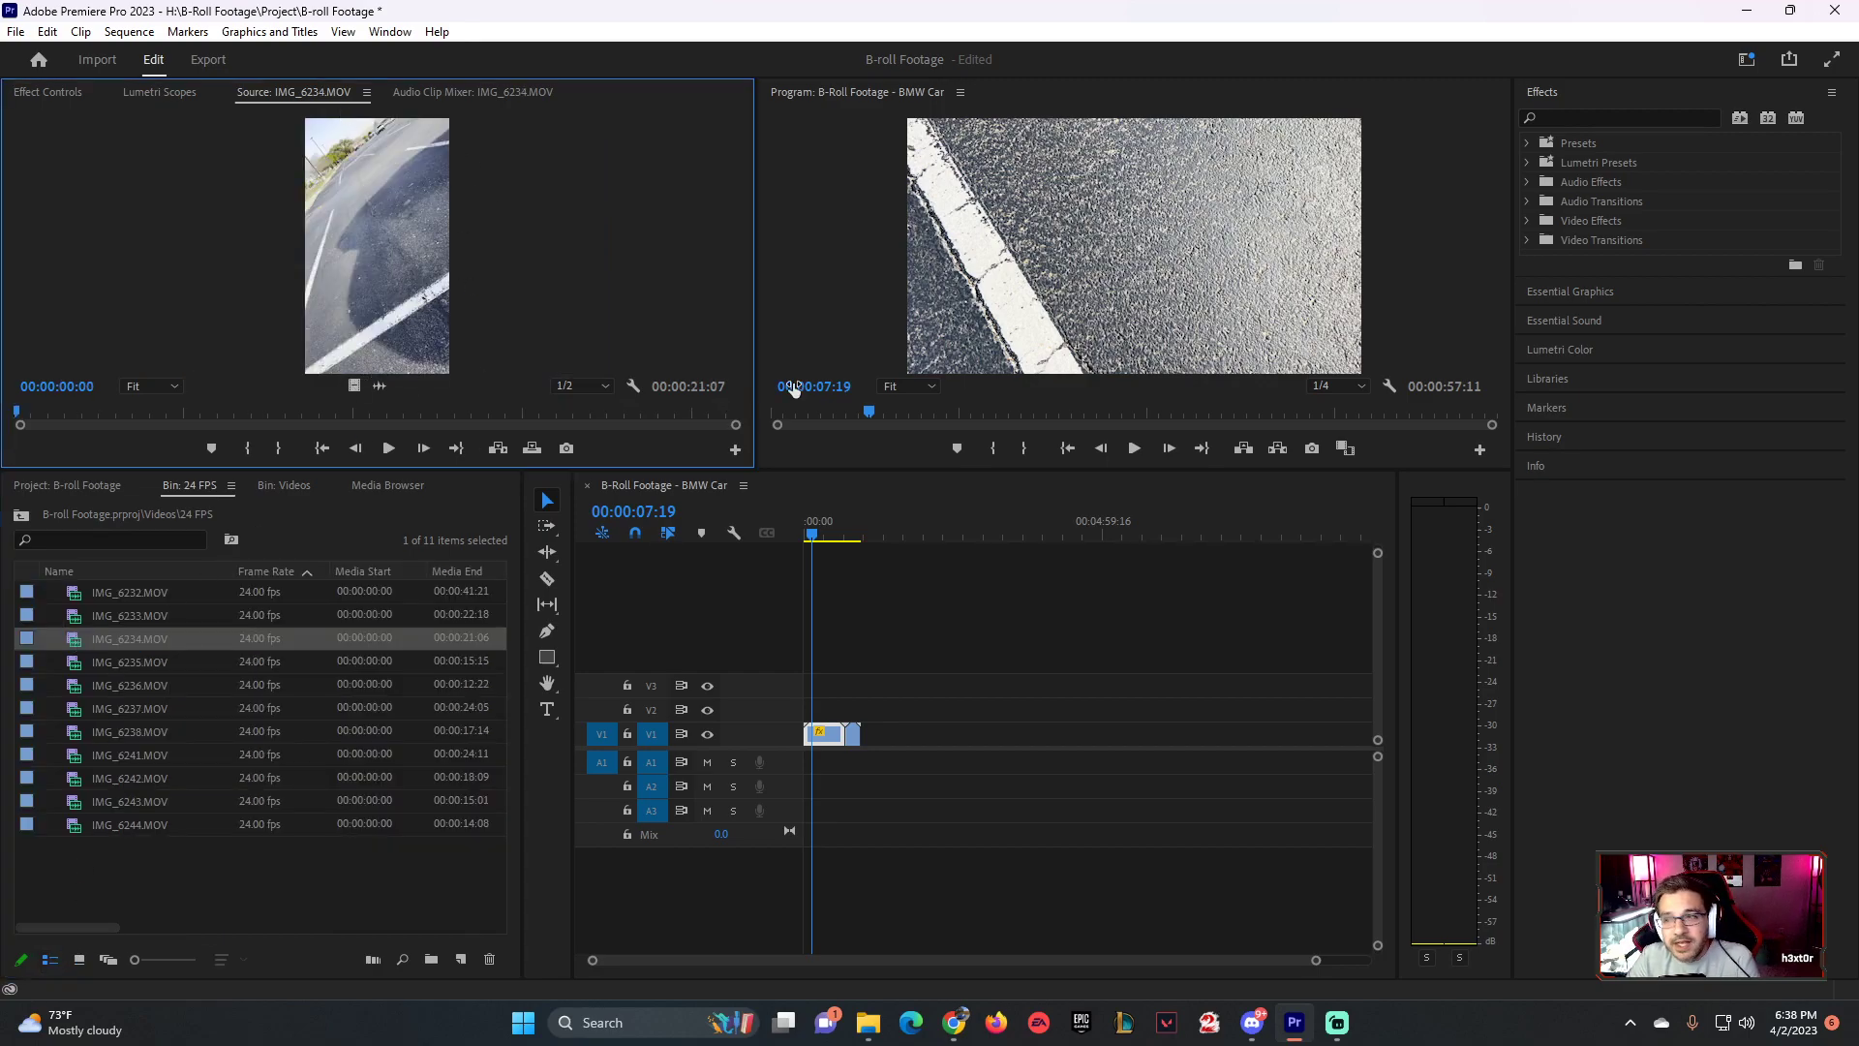
{"action": "key", "text": "alt+Tab"}
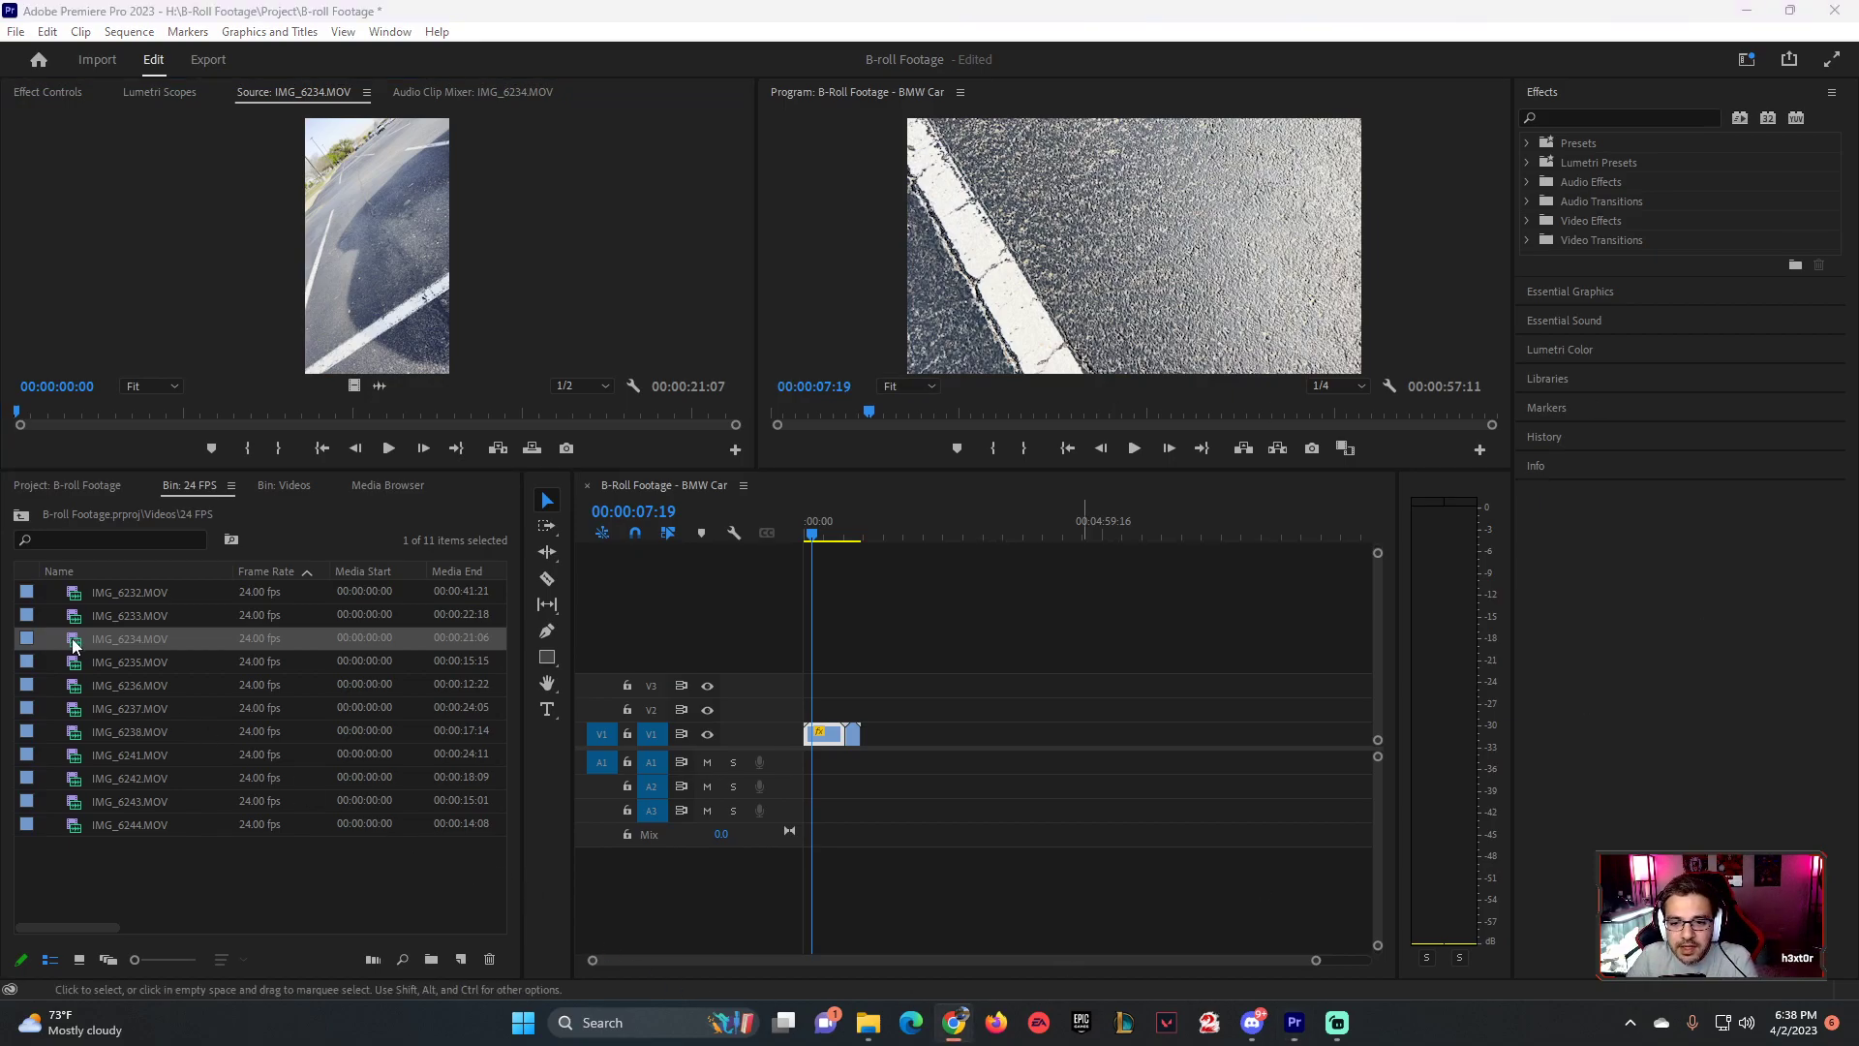
{"action": "left_click_drag", "start_coordinate": [356, 389], "coordinate": [874, 740]}
- At 00:01:08:23, set the Program monitor zoom to 10% and rotate the vertical IMG_6234 clip to landscape orientation
{"action": "left_click", "coordinate": [874, 537]}
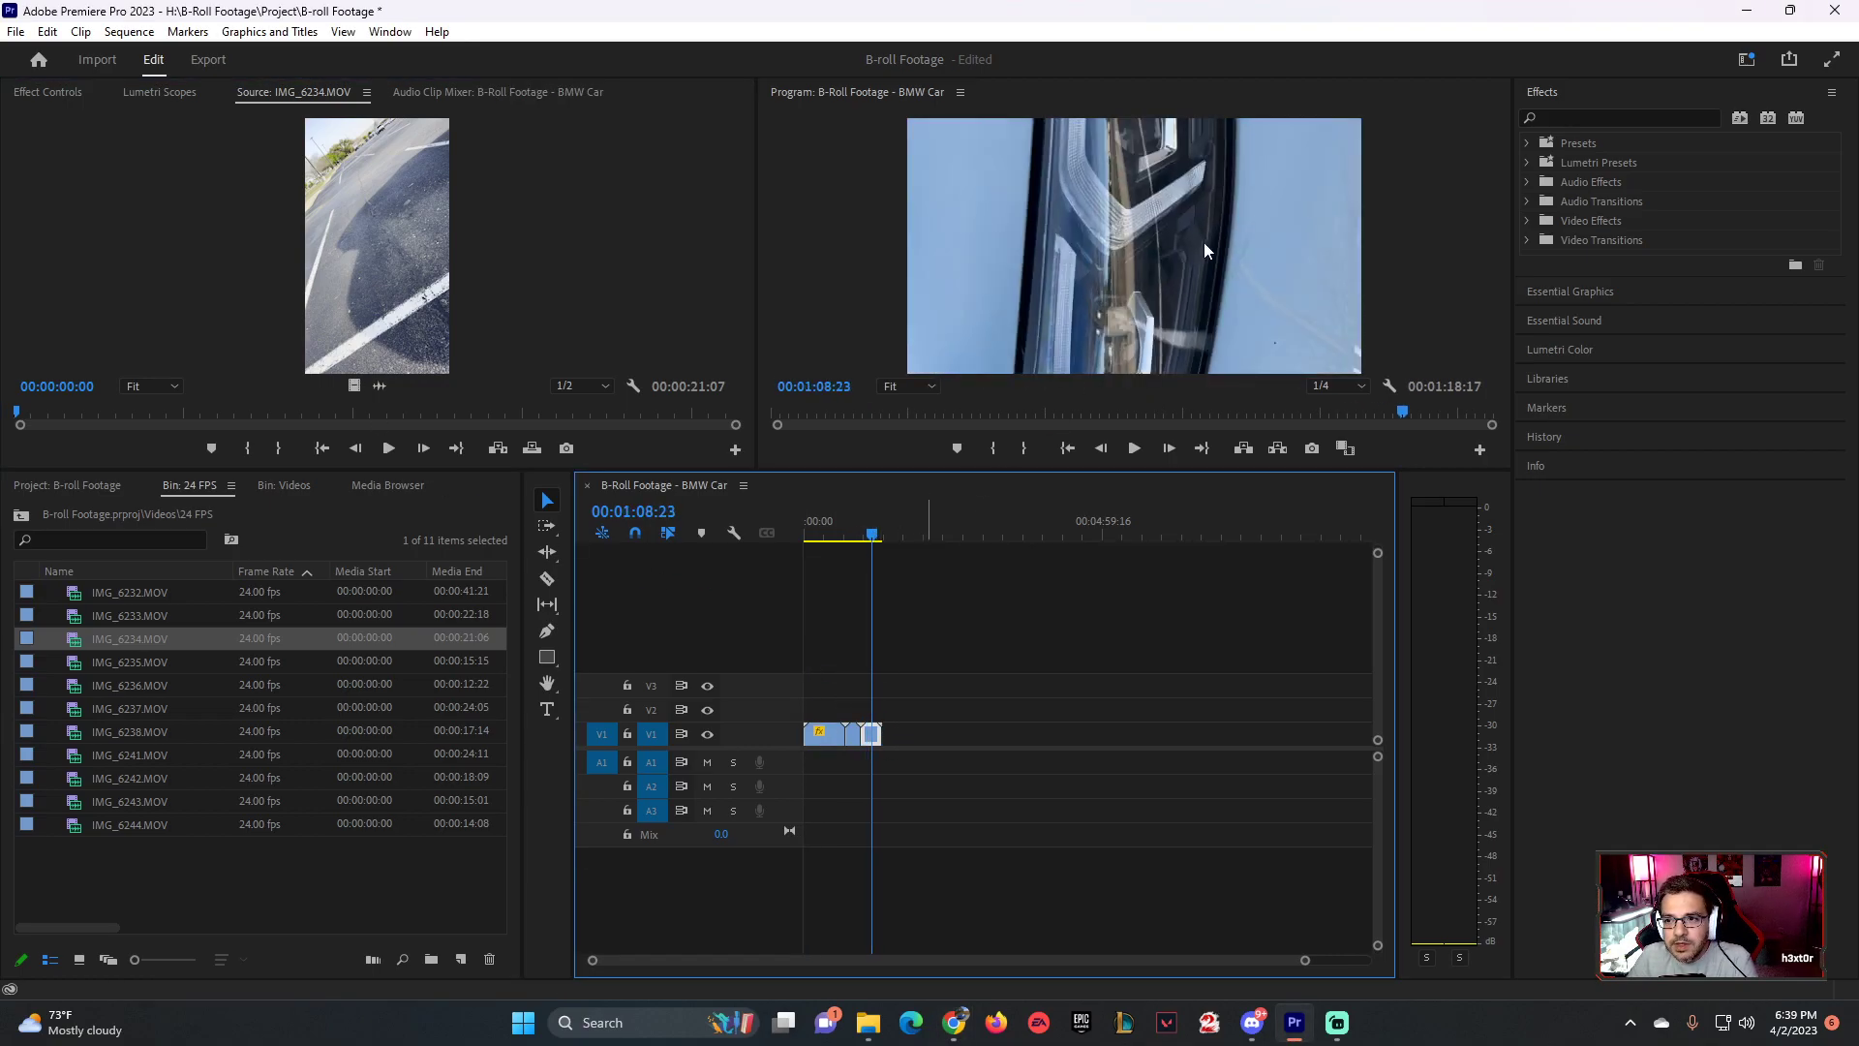
{"action": "left_click", "coordinate": [929, 387]}
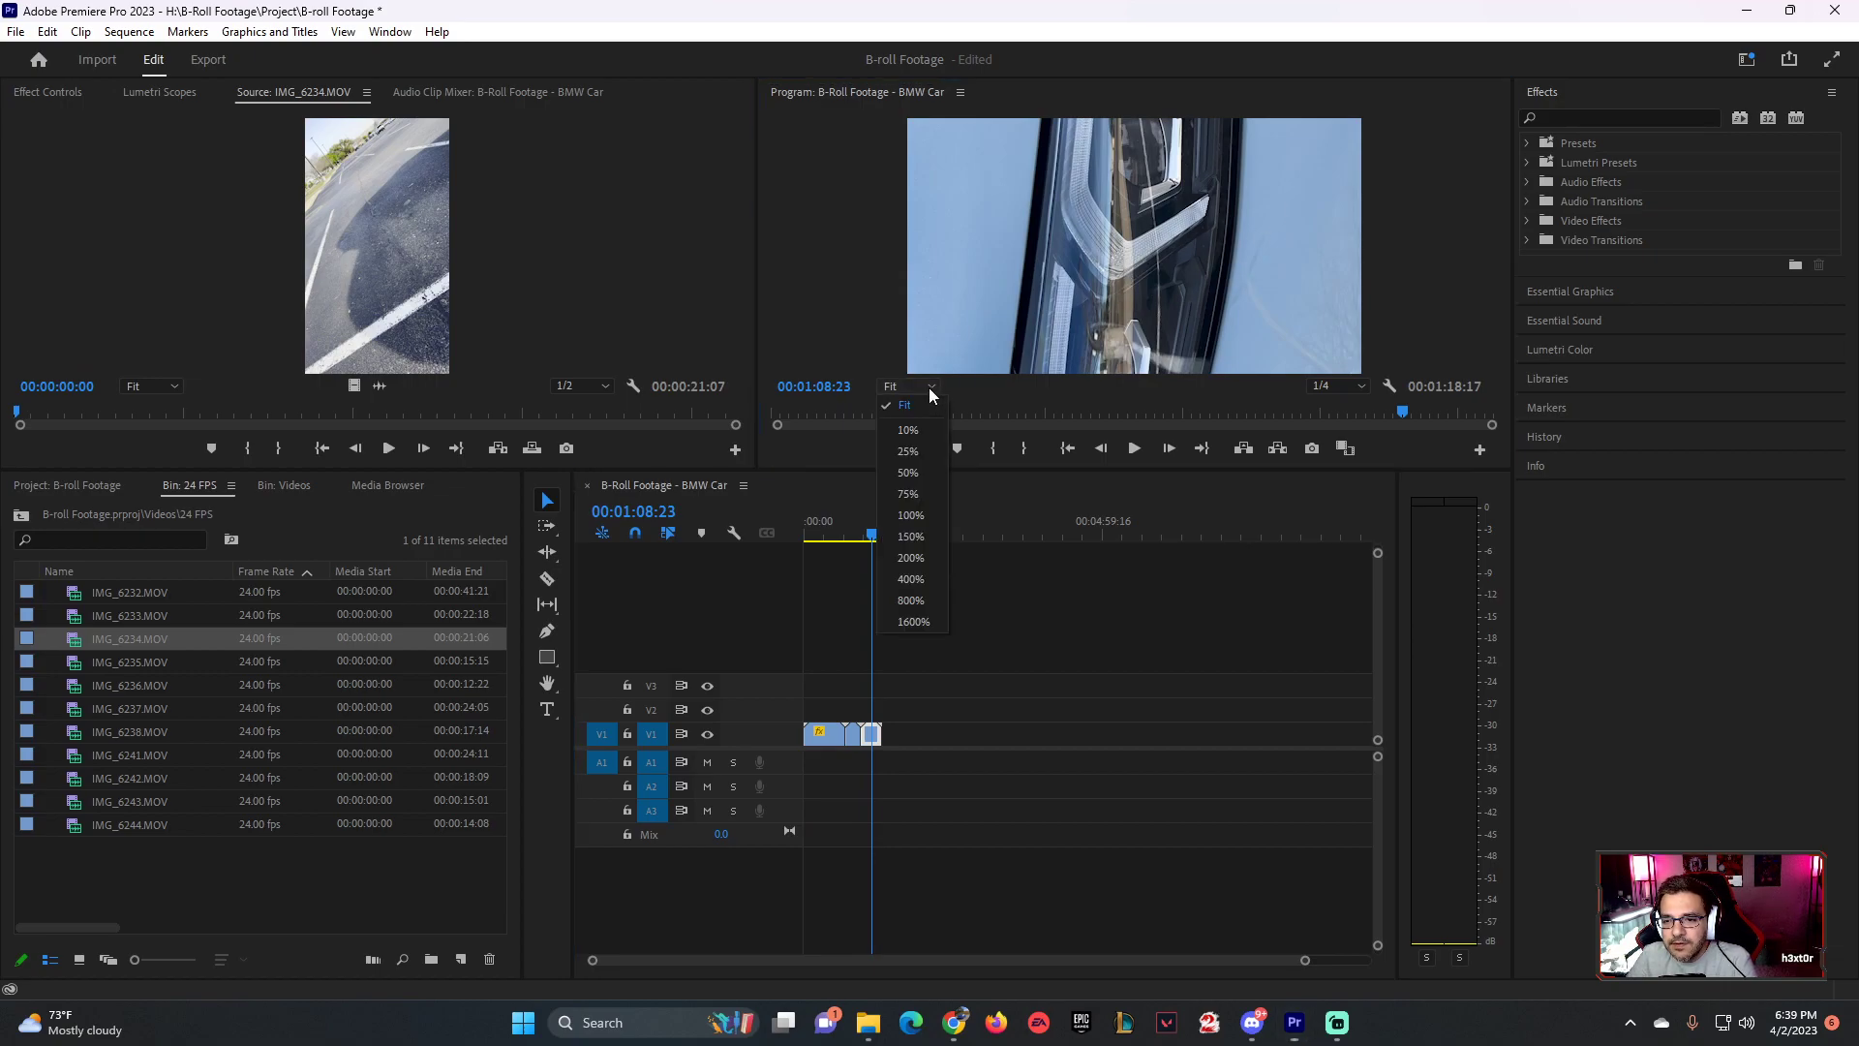
{"action": "left_click", "coordinate": [910, 430]}
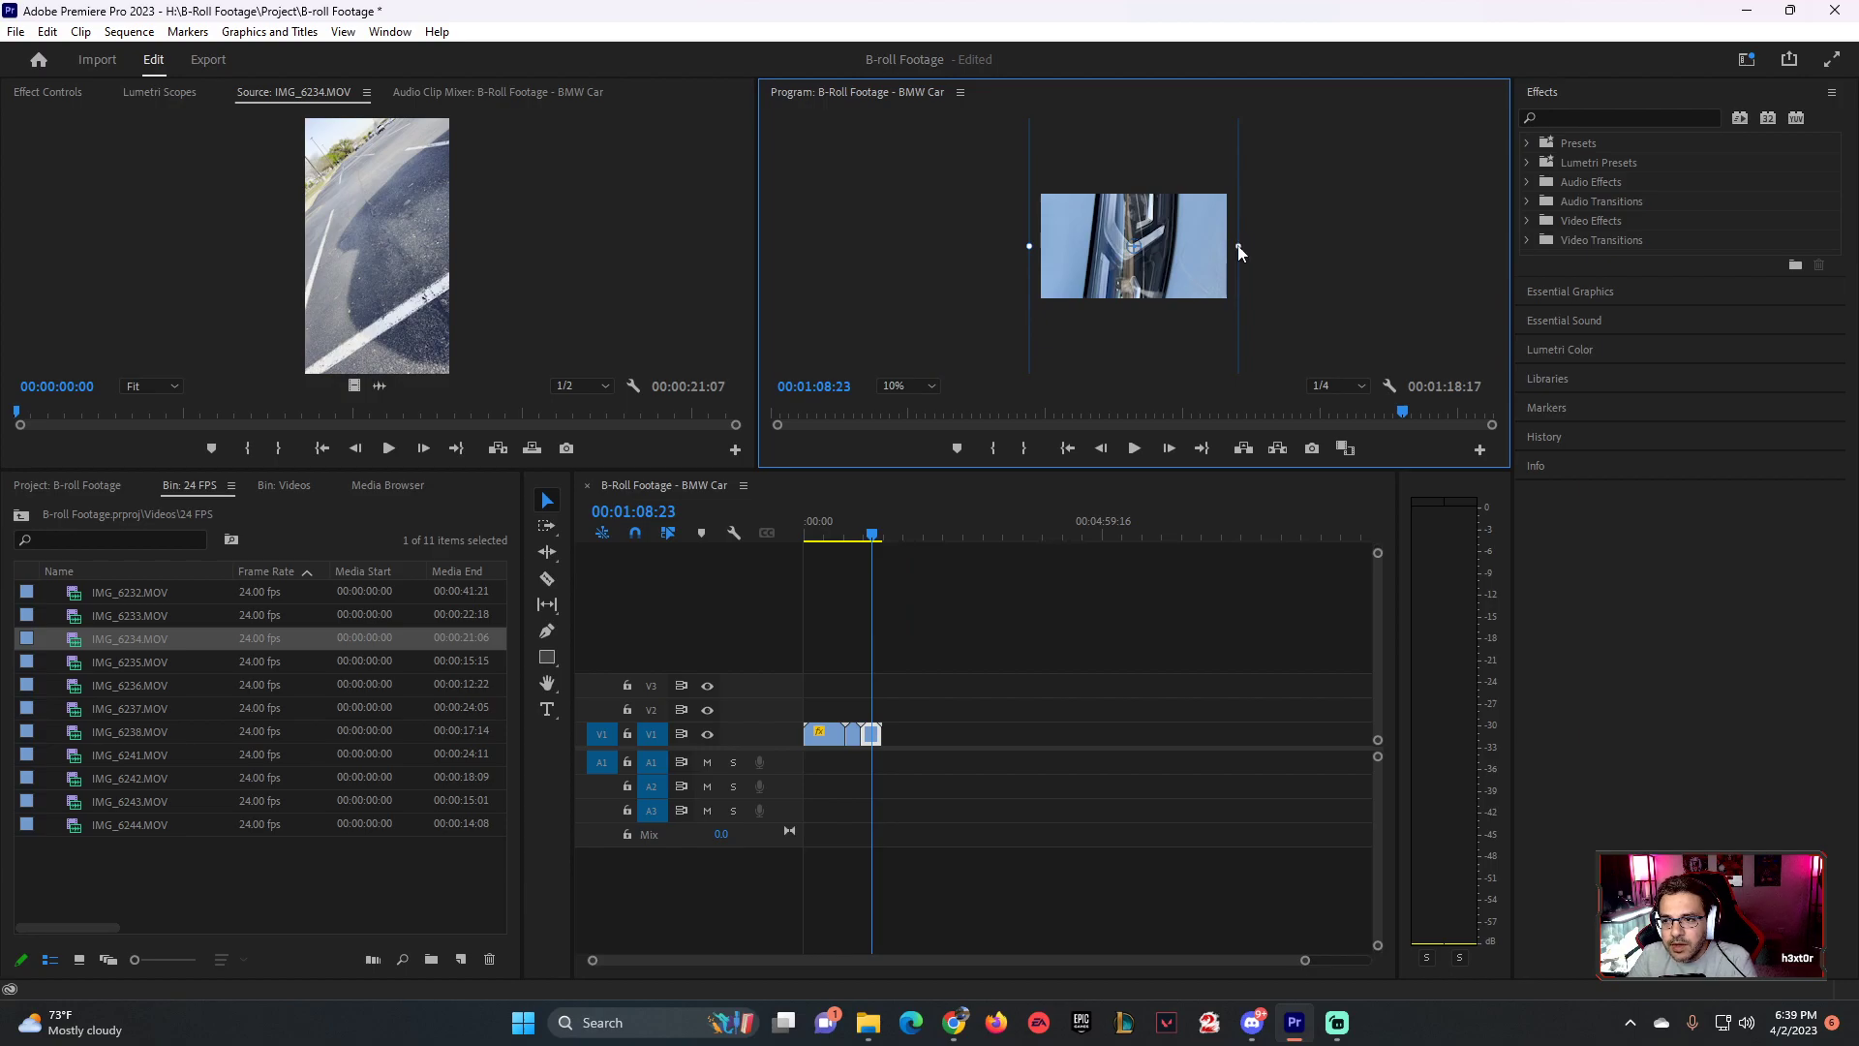
{"action": "left_click_drag", "start_coordinate": [1241, 249], "coordinate": [1131, 375]}
{"action": "key", "text": "ctrl+z"}
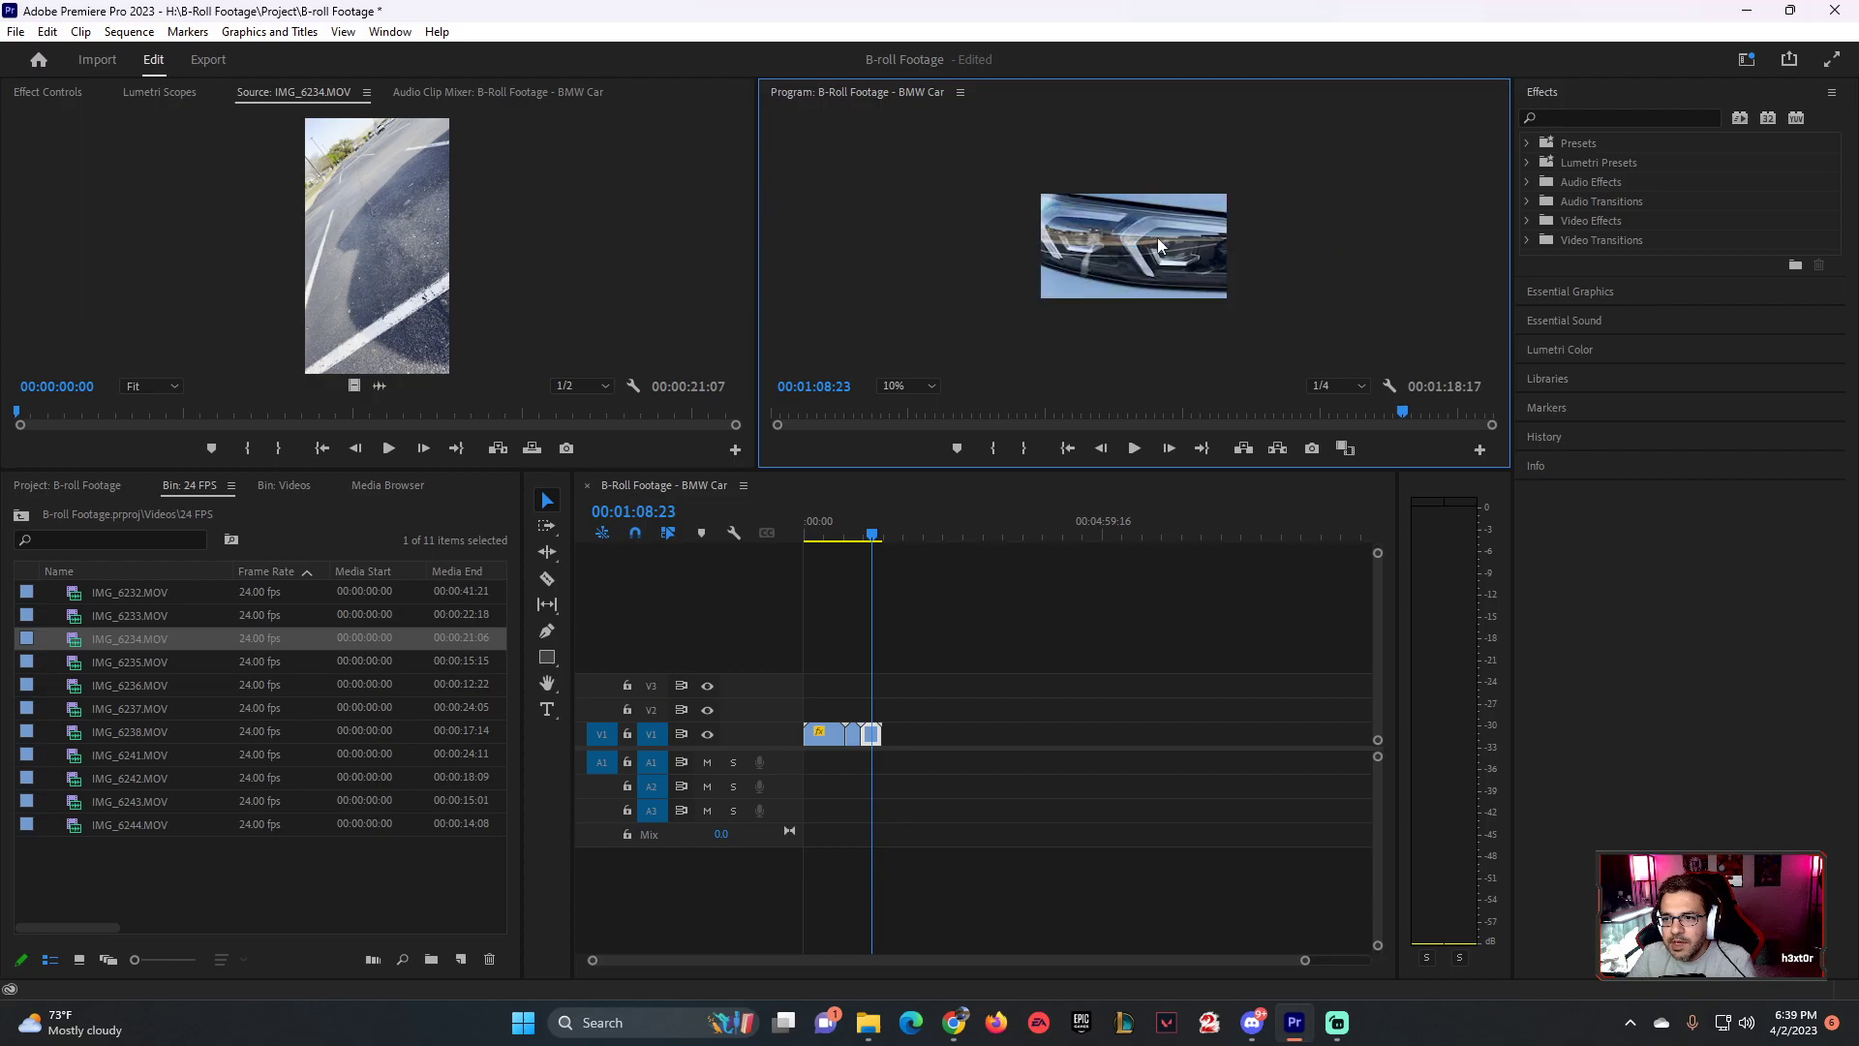
- Scale the rotated IMG_6234 clip down in the Program monitor until its bounding box matches the sequence frame
{"action": "left_click", "coordinate": [1320, 246]}
{"action": "left_click", "coordinate": [1155, 252]}
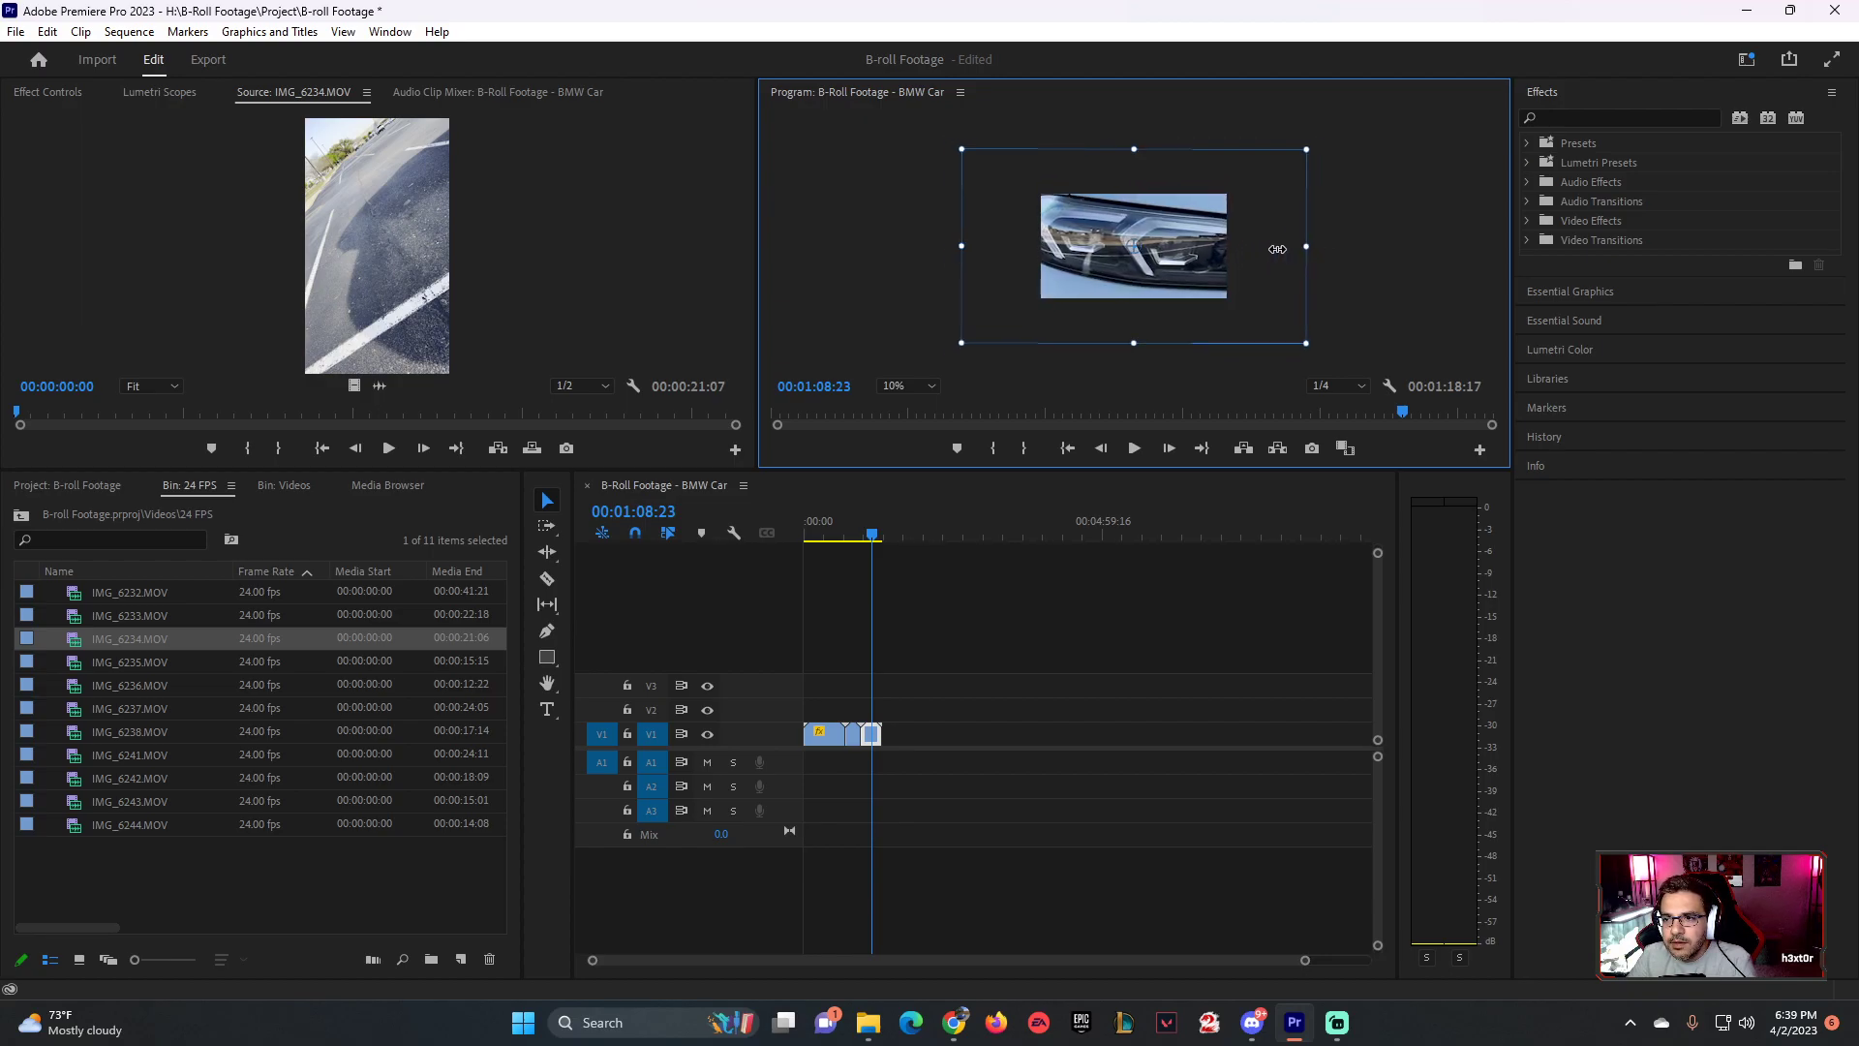
{"action": "left_click_drag", "start_coordinate": [1240, 256], "coordinate": [1230, 259]}
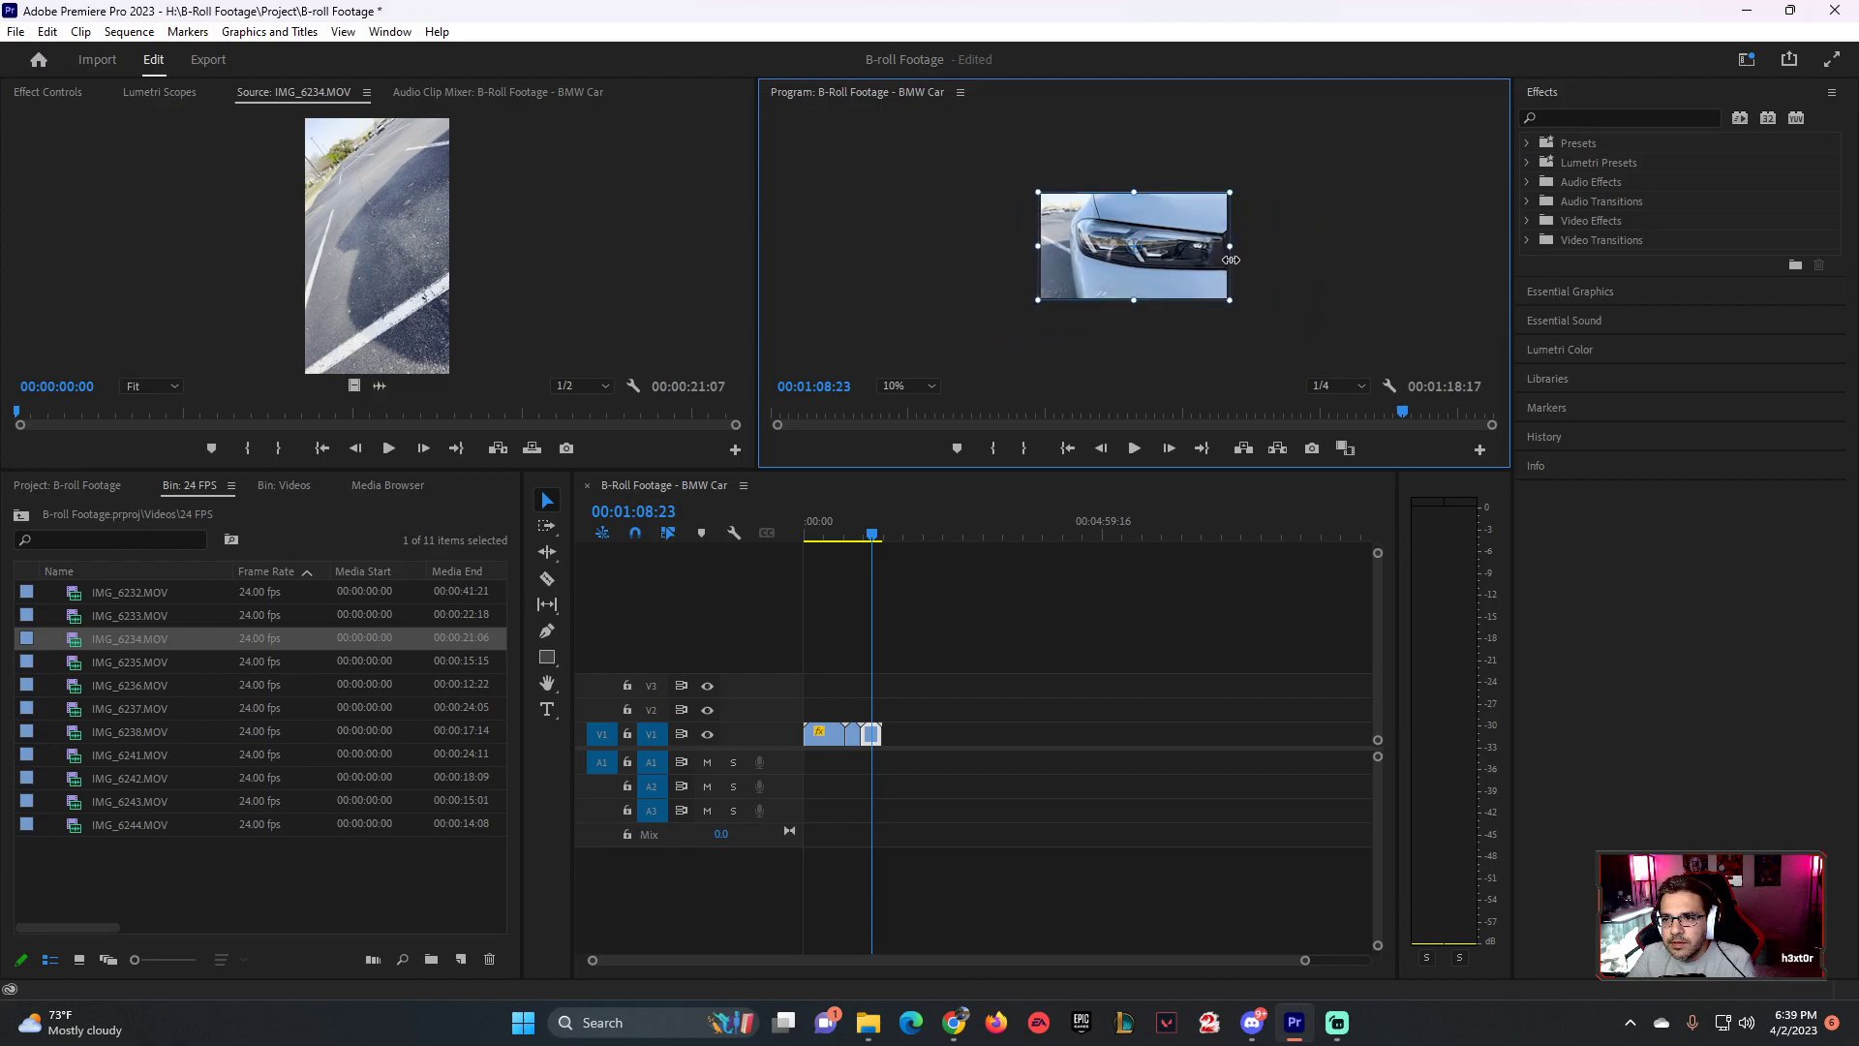
{"action": "left_click", "coordinate": [1292, 259]}
- Insert IMG_6233.MOV from its marked In point between the IMG_6232 and IMG_6235 clips in the sequence
{"action": "left_click", "coordinate": [861, 535]}
{"action": "left_click_drag", "start_coordinate": [862, 536], "coordinate": [831, 539]}
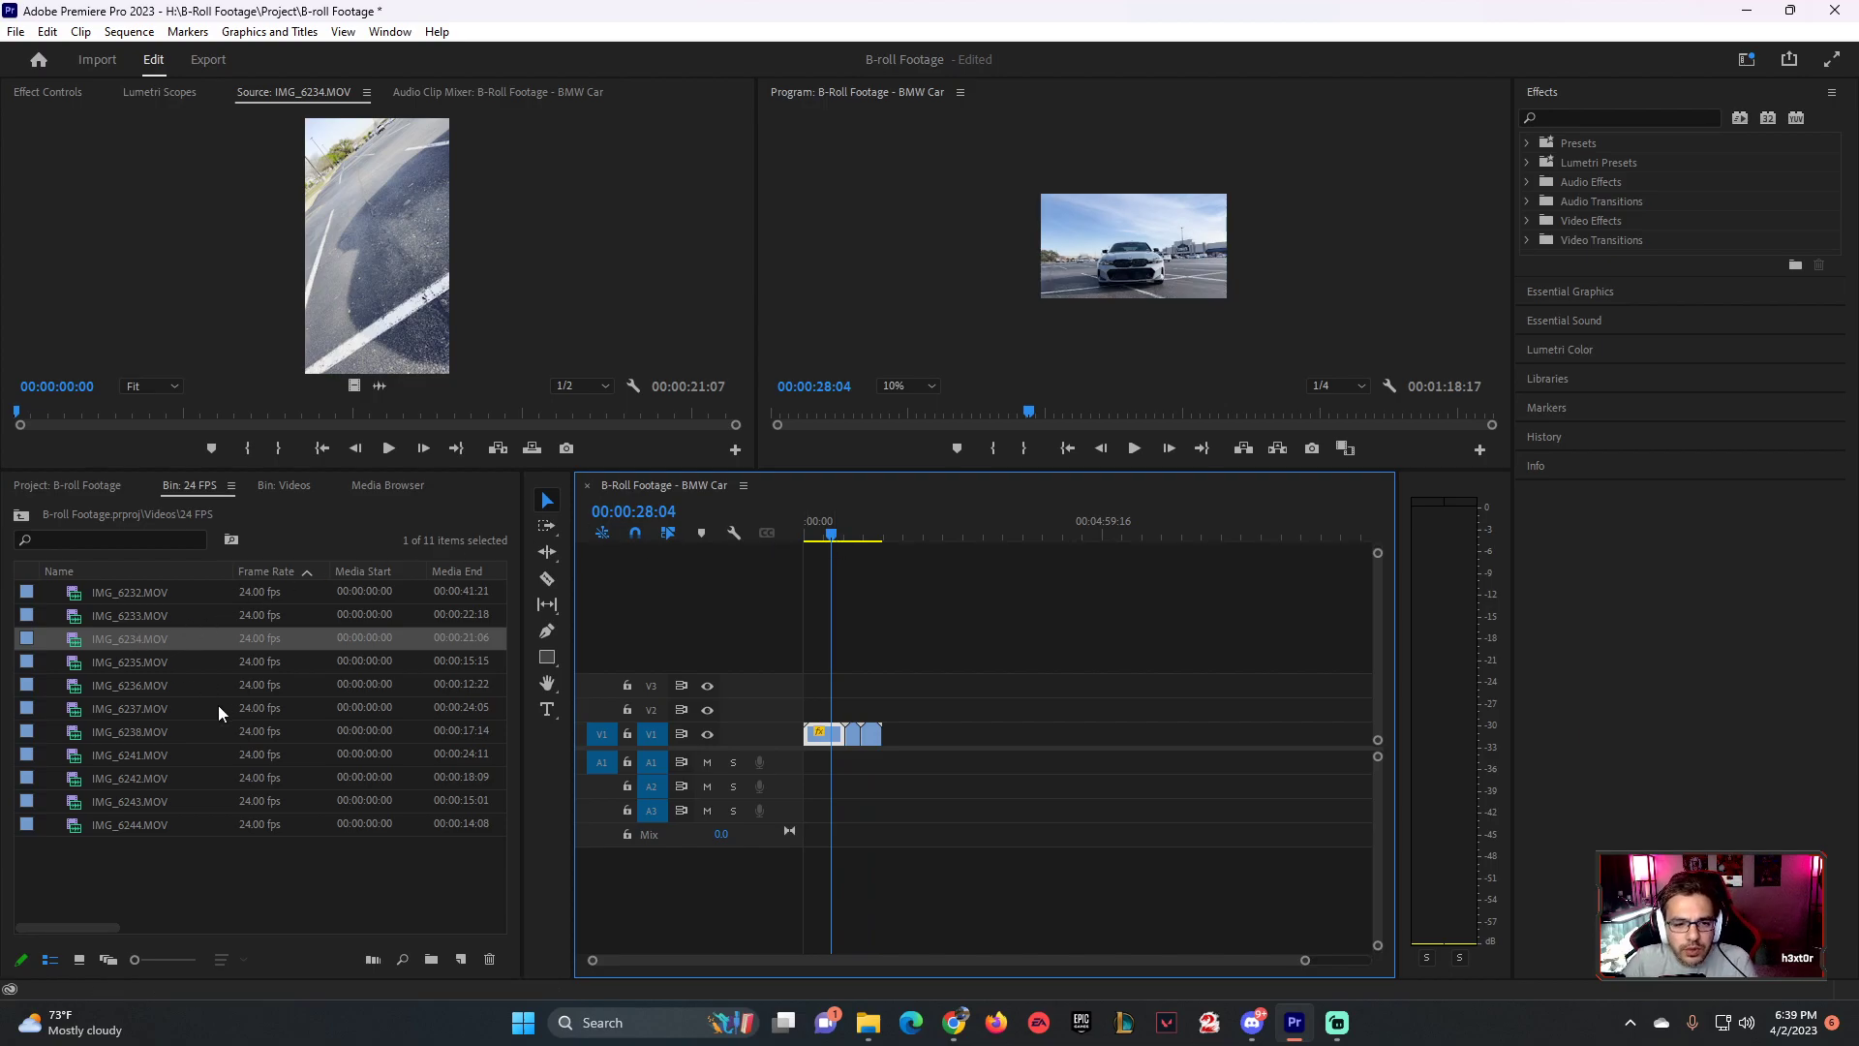
{"action": "double_click", "coordinate": [80, 666]}
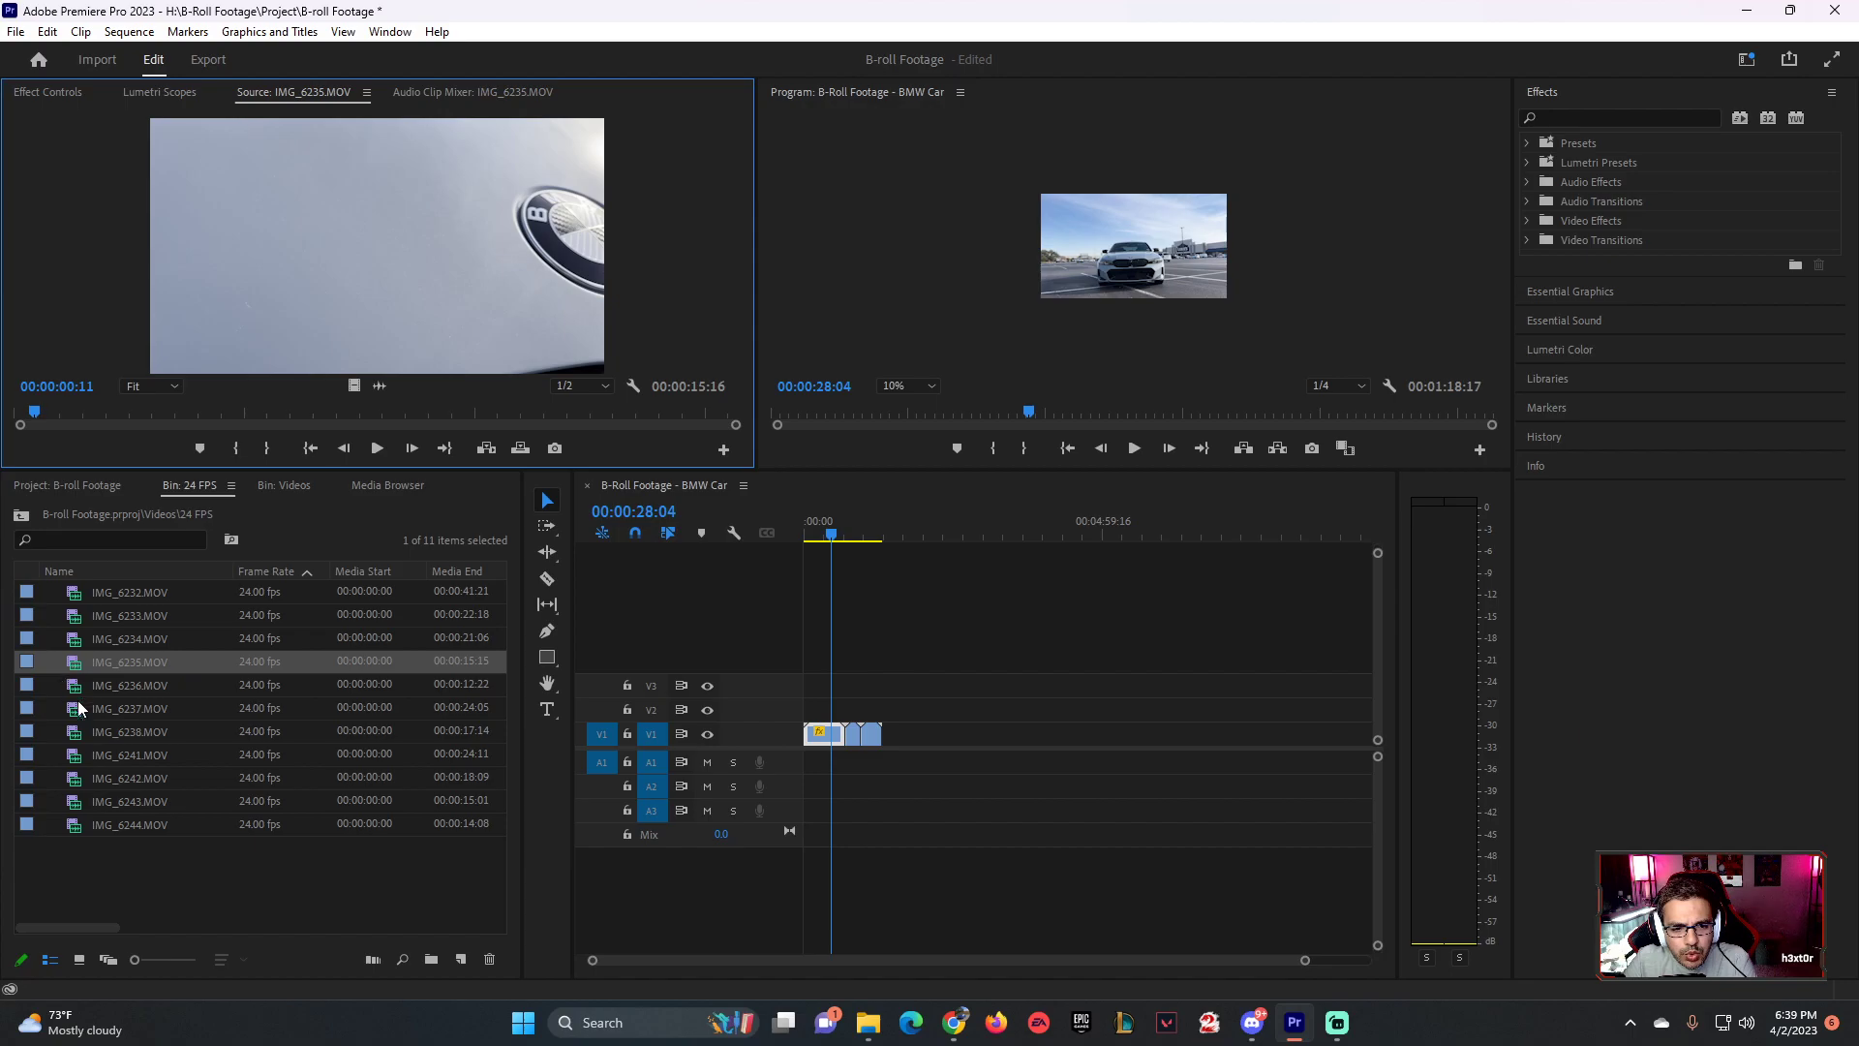
{"action": "double_click", "coordinate": [73, 637]}
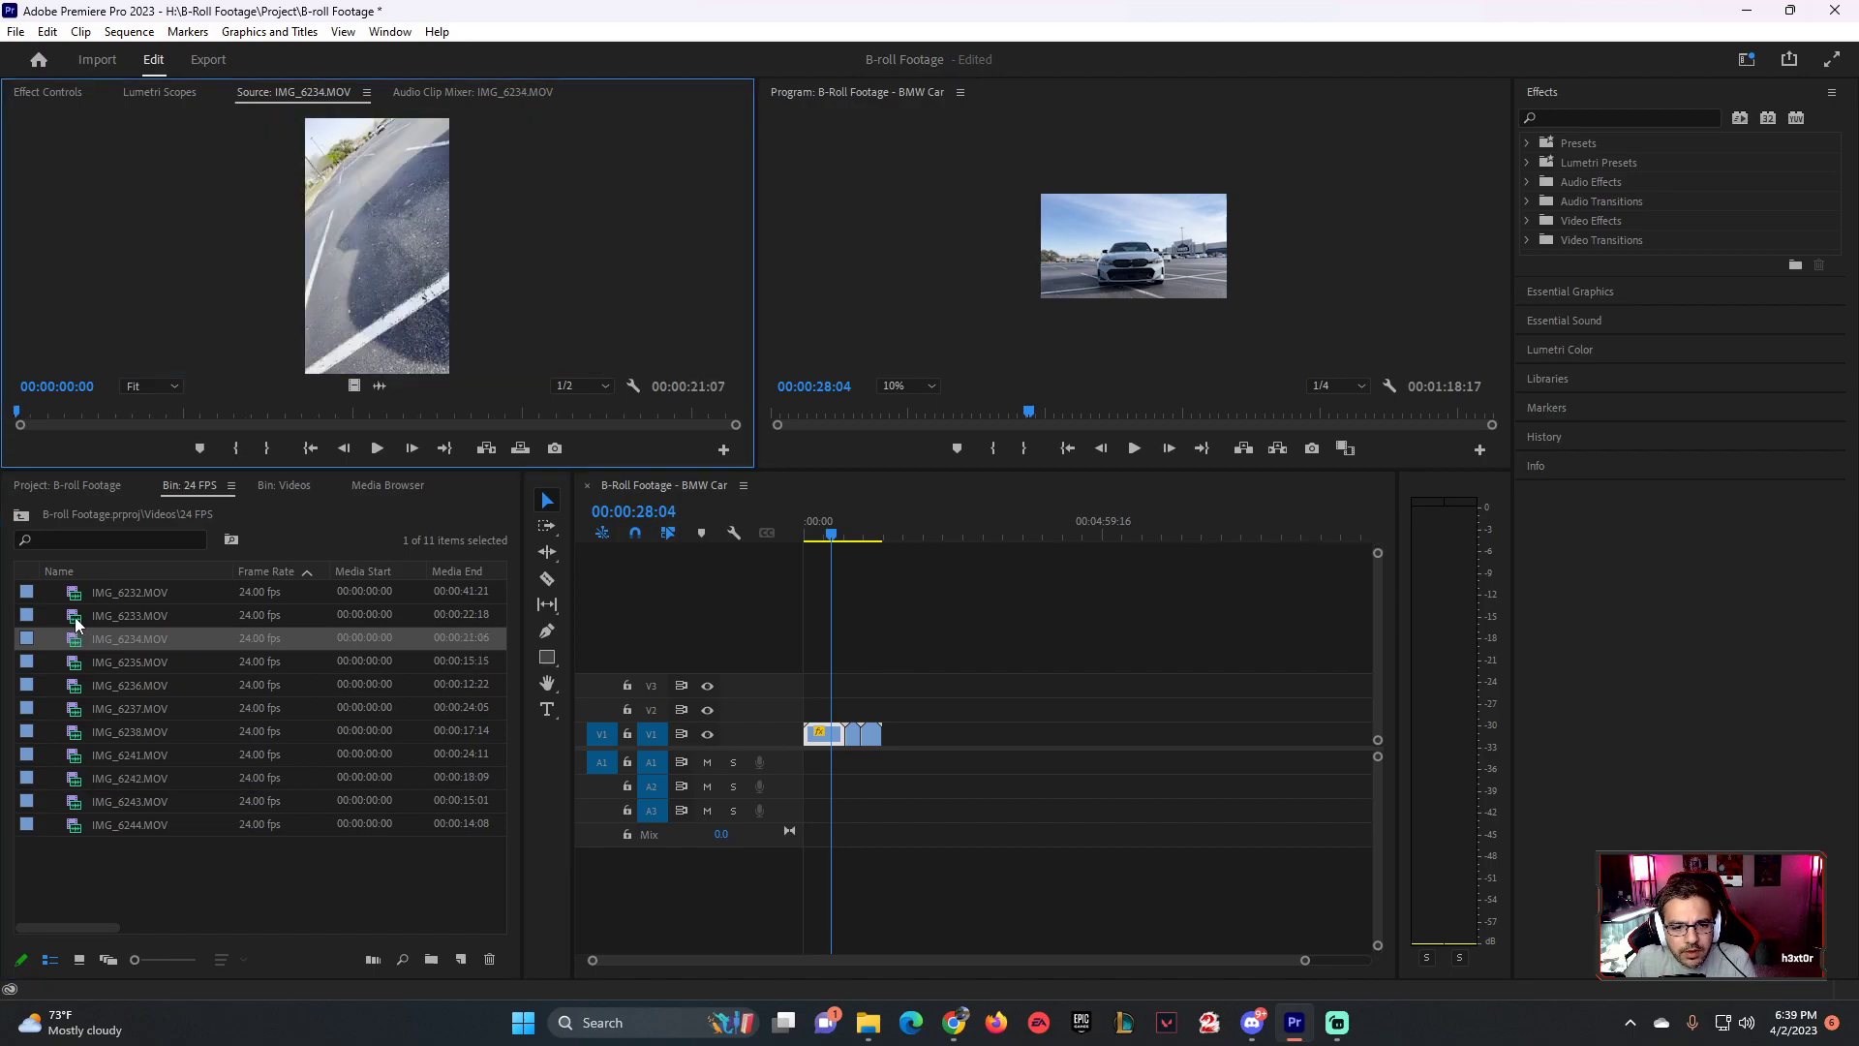
{"action": "left_click", "coordinate": [68, 616]}
{"action": "double_click", "coordinate": [68, 618]}
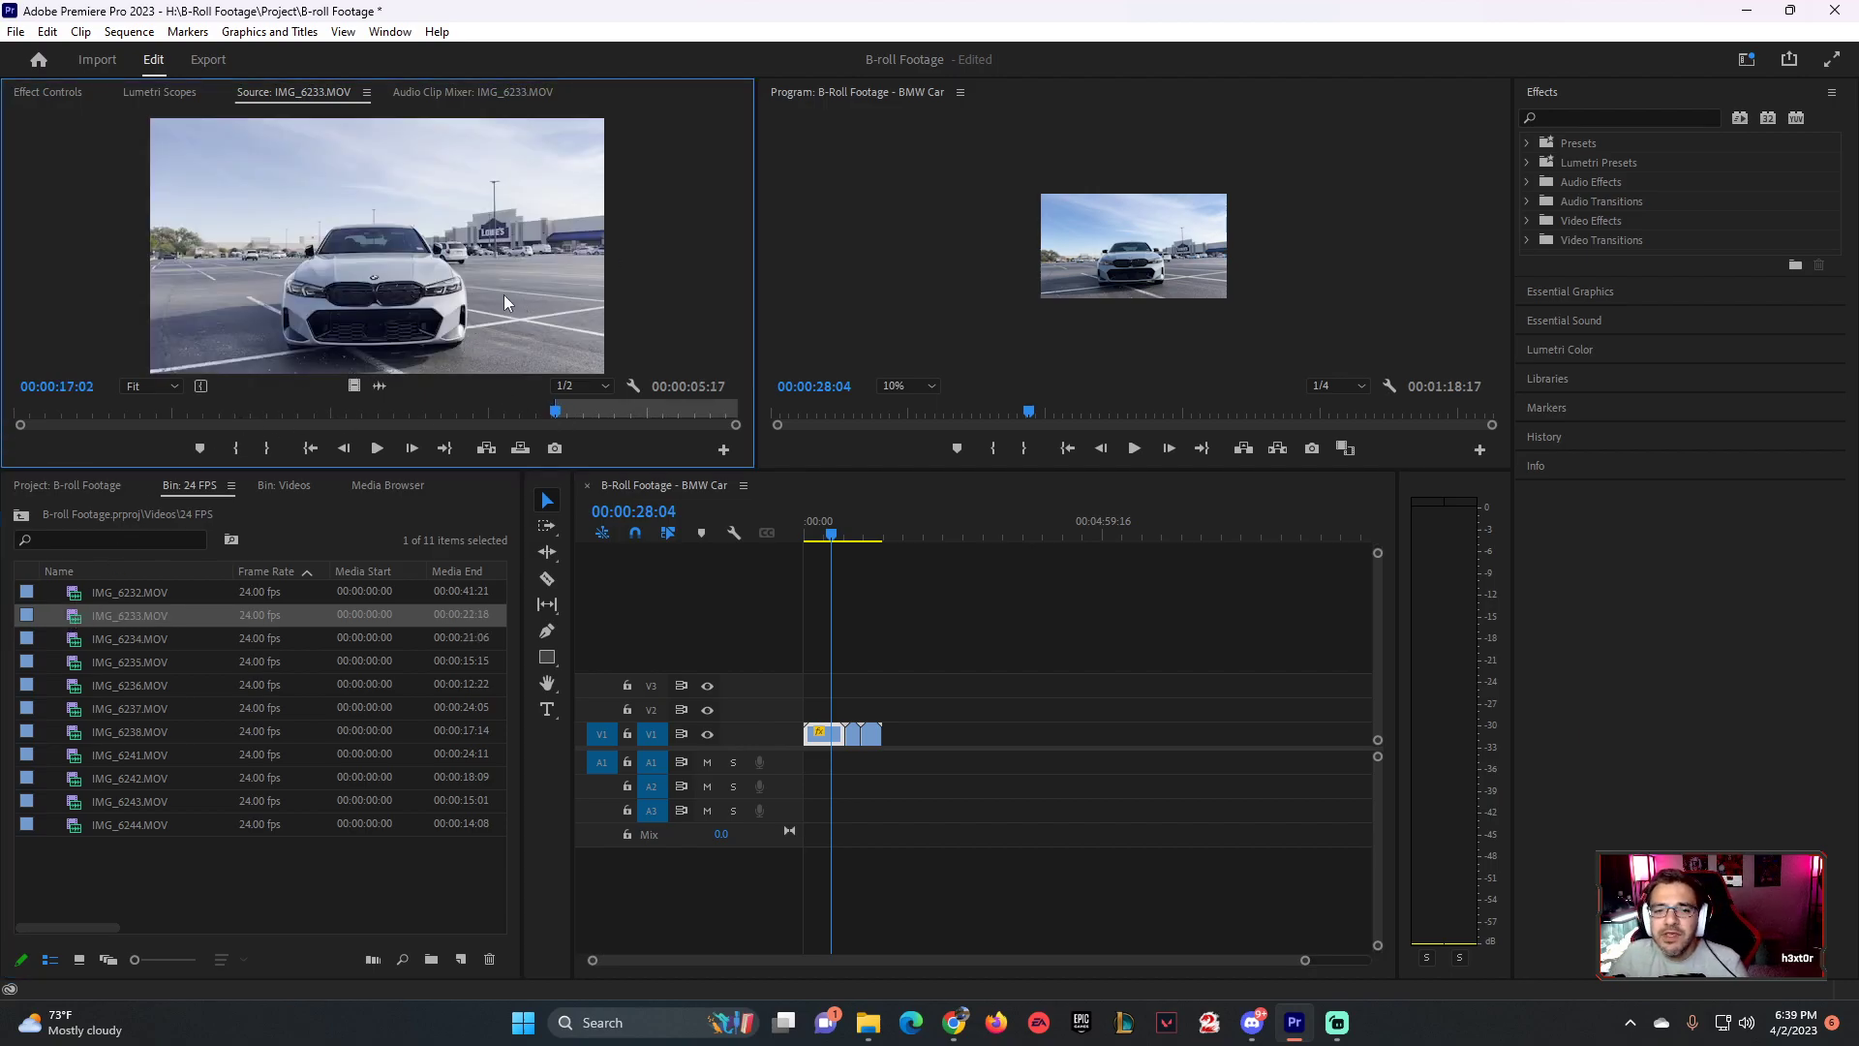
{"action": "left_click_drag", "start_coordinate": [830, 545], "coordinate": [837, 547]}
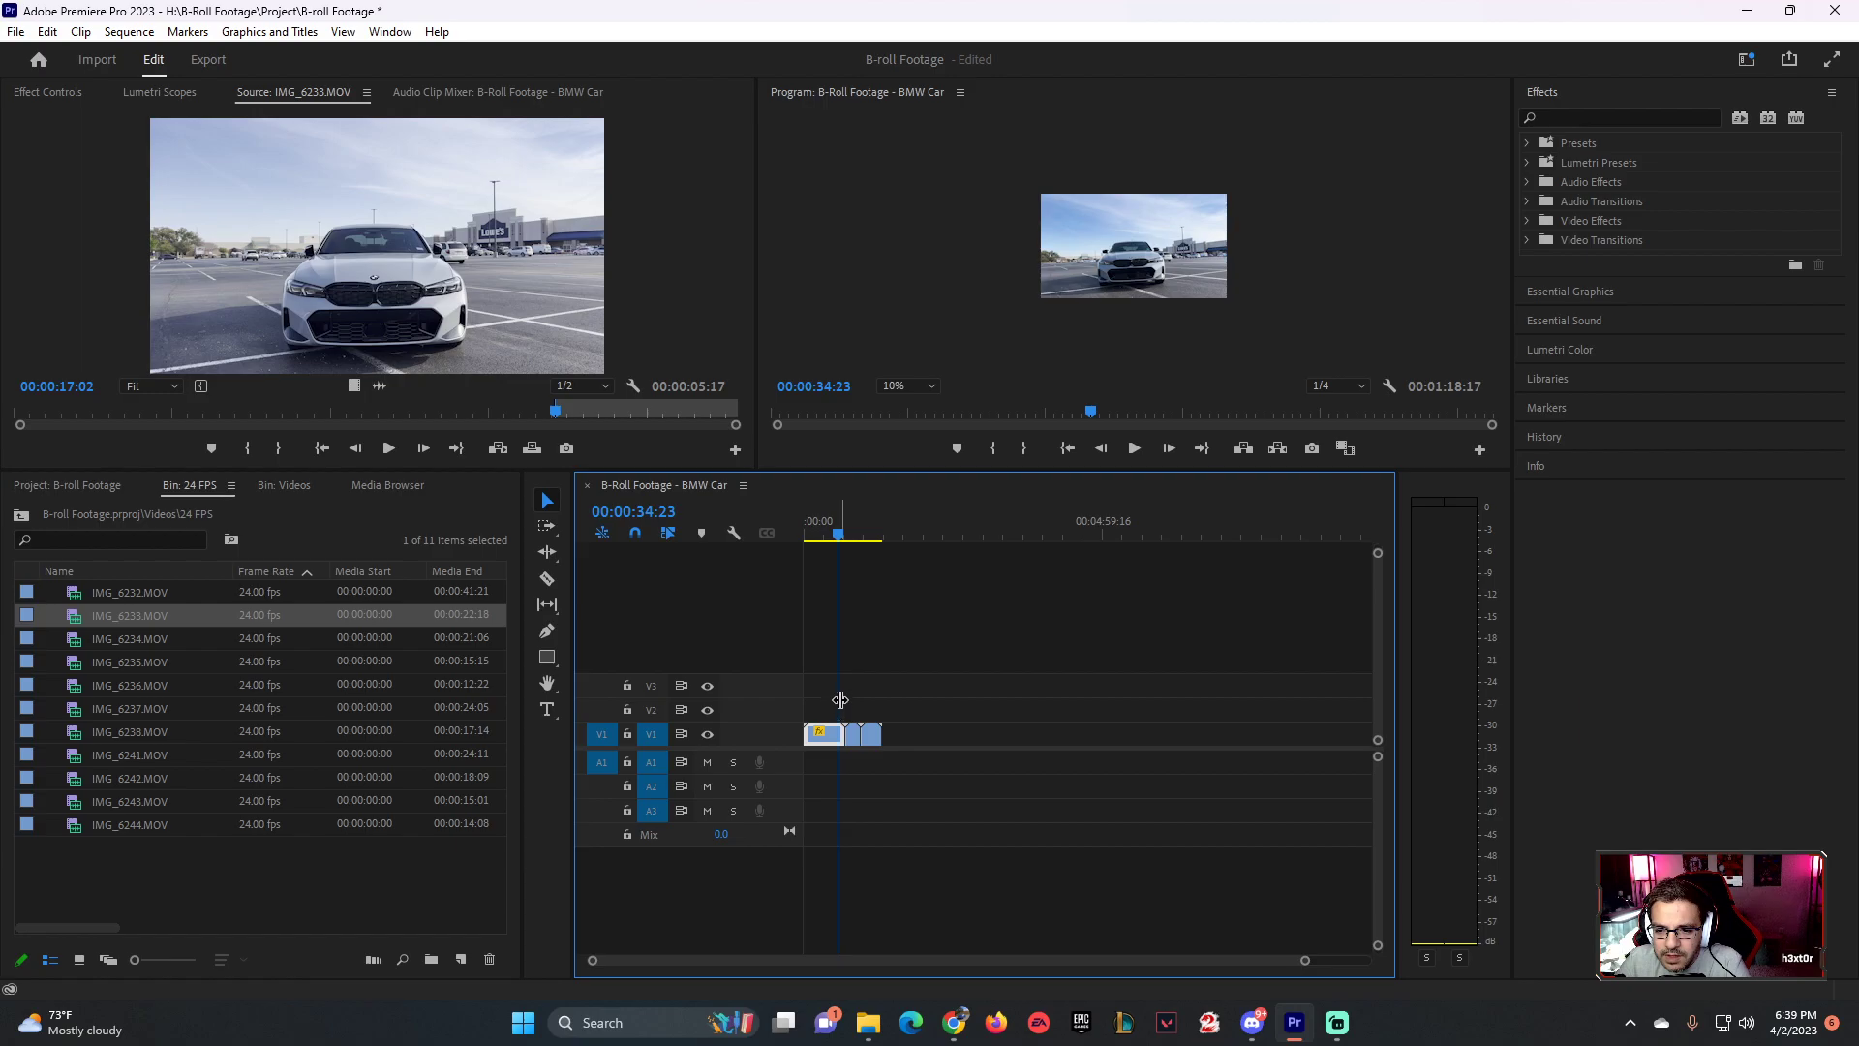
{"action": "left_click_drag", "start_coordinate": [834, 542], "coordinate": [845, 545]}
{"action": "left_click", "coordinate": [498, 448]}
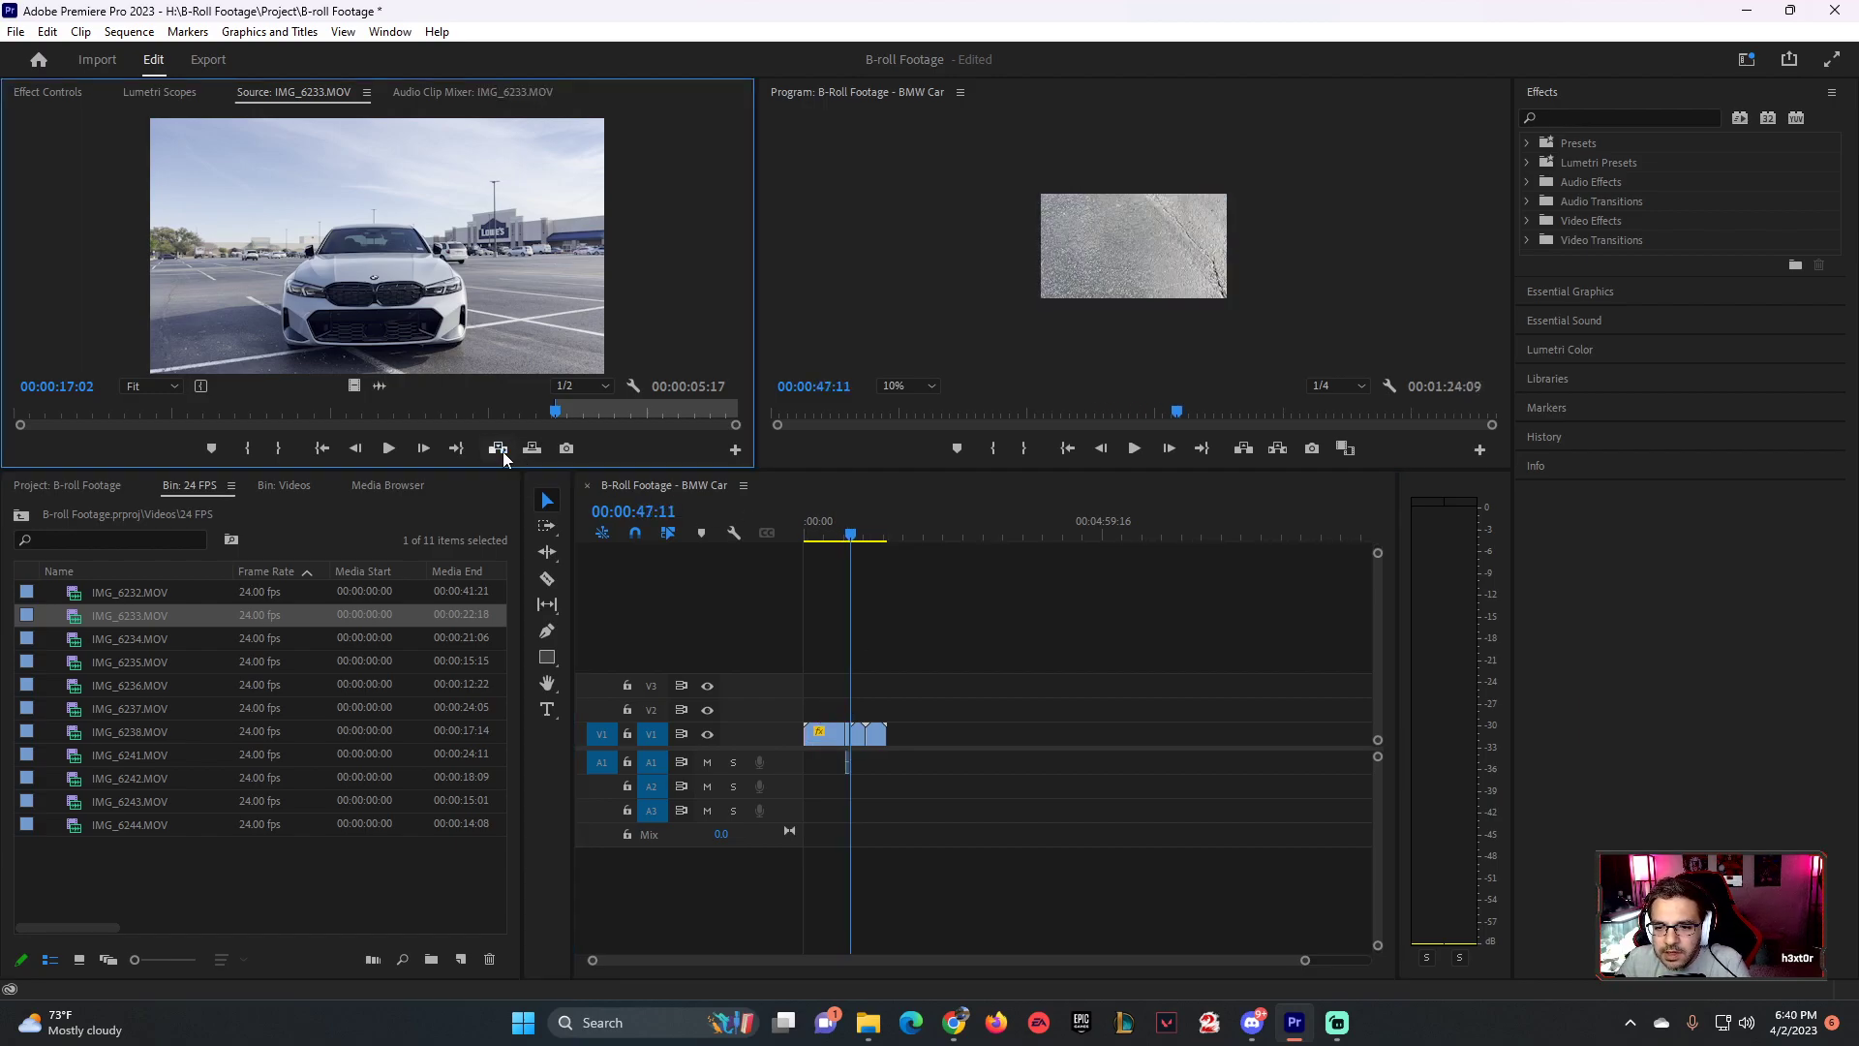
- Delete the inserted IMG_6233 clip's audio from track A1, keeping its video on V1
{"action": "left_click", "coordinate": [900, 757]}
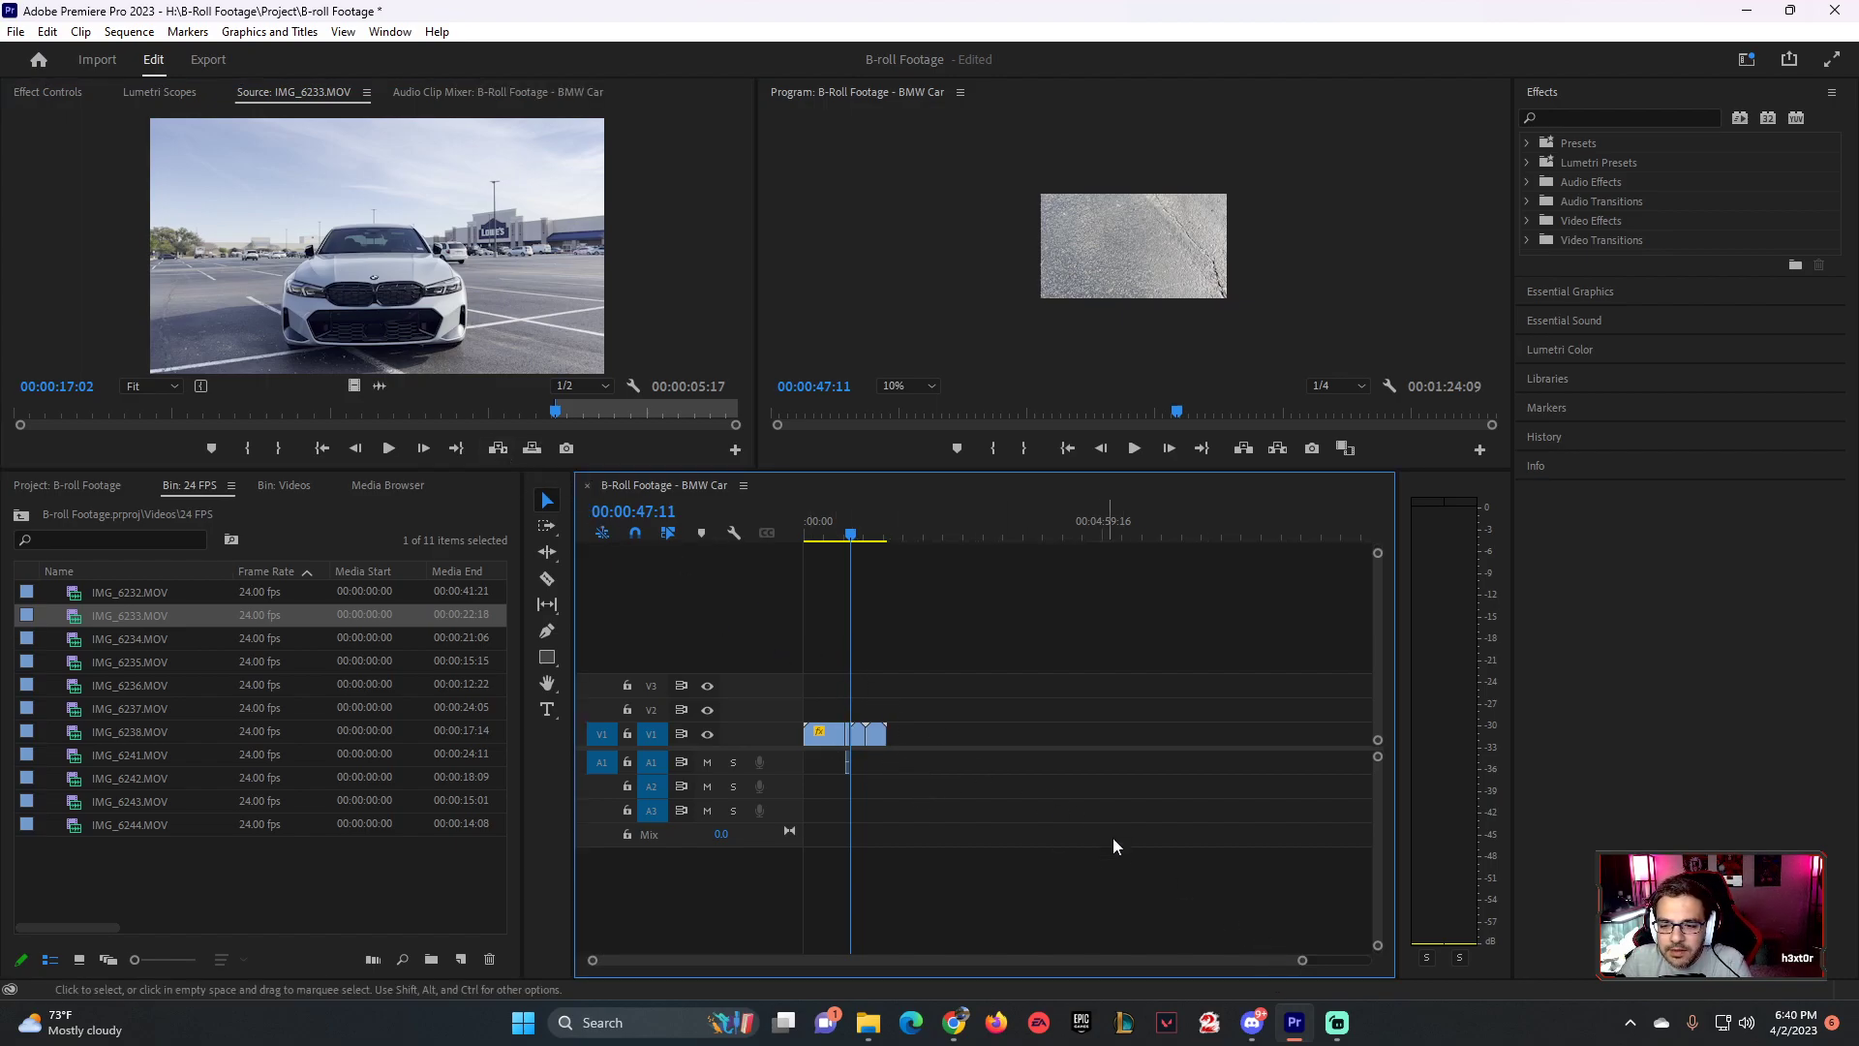
{"action": "left_click_drag", "start_coordinate": [1302, 959], "coordinate": [1100, 953]}
{"action": "scroll", "coordinate": [1101, 954], "scroll_direction": "up", "scroll_amount": 2}
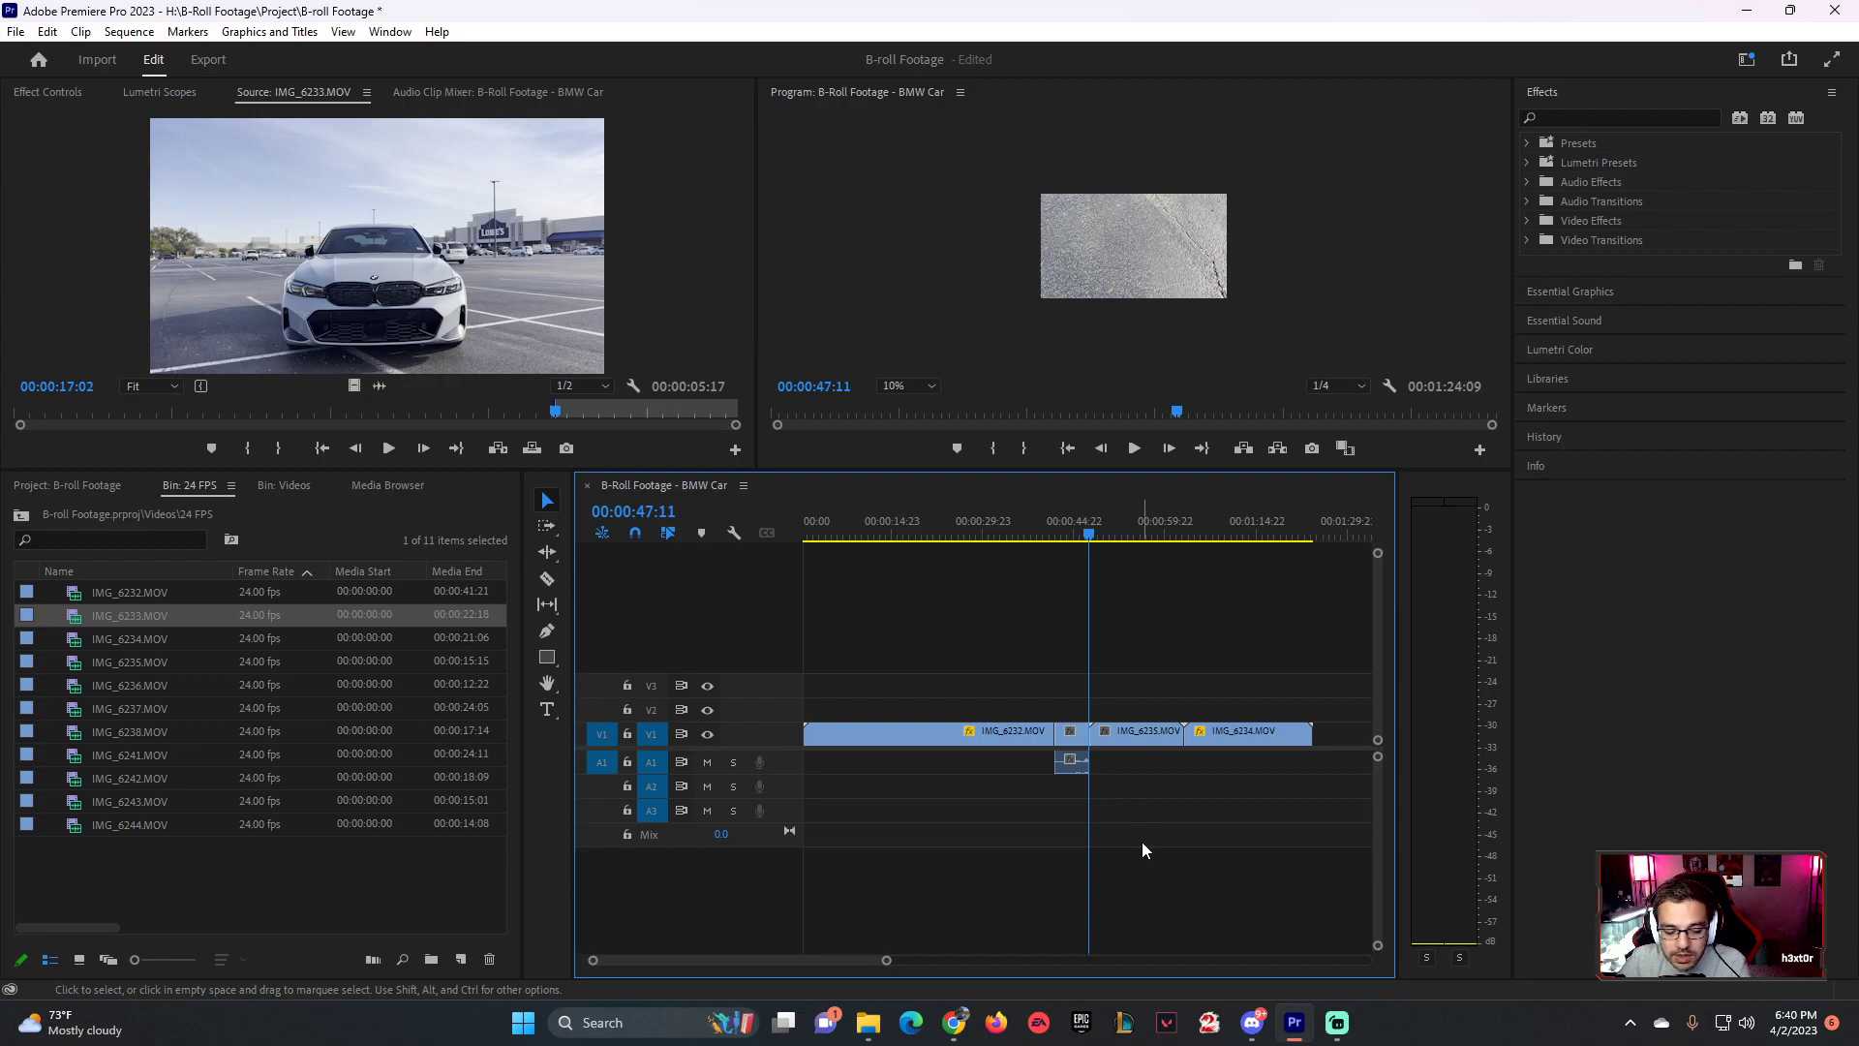
{"action": "left_click", "coordinate": [1076, 764]}
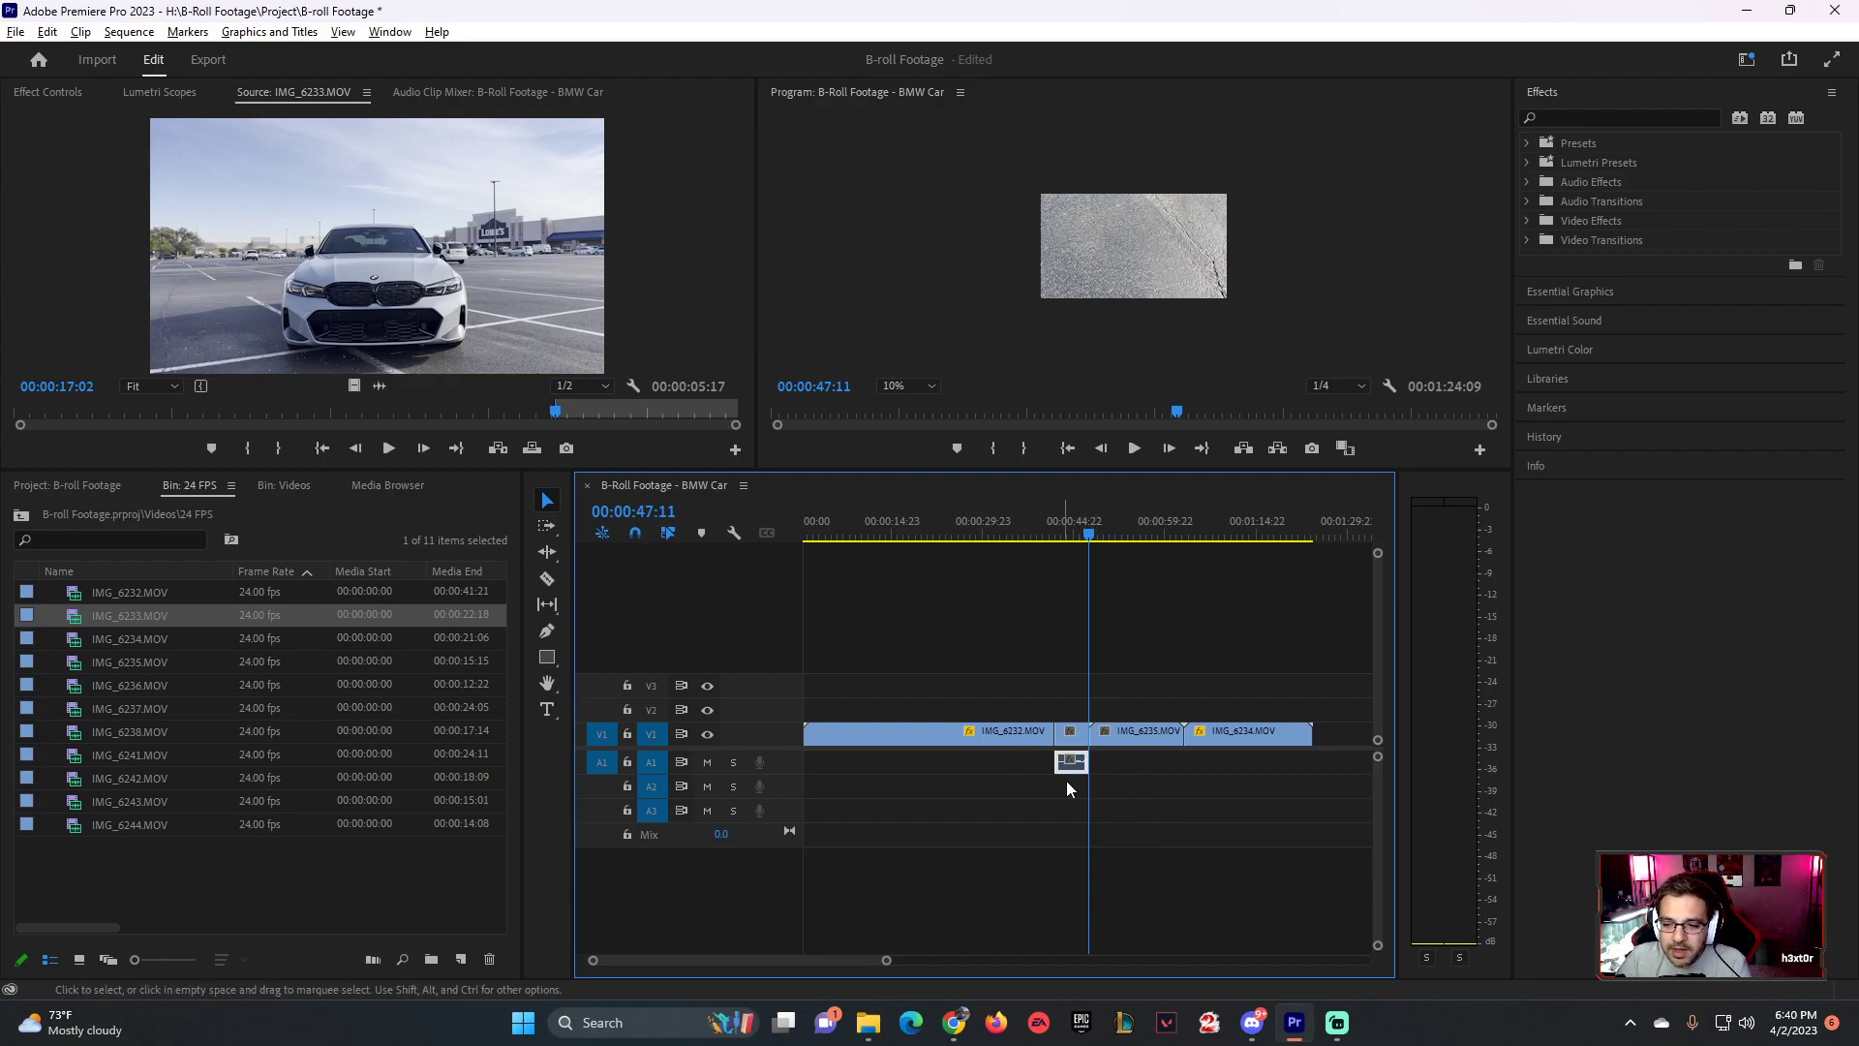
{"action": "key", "text": "Delete"}
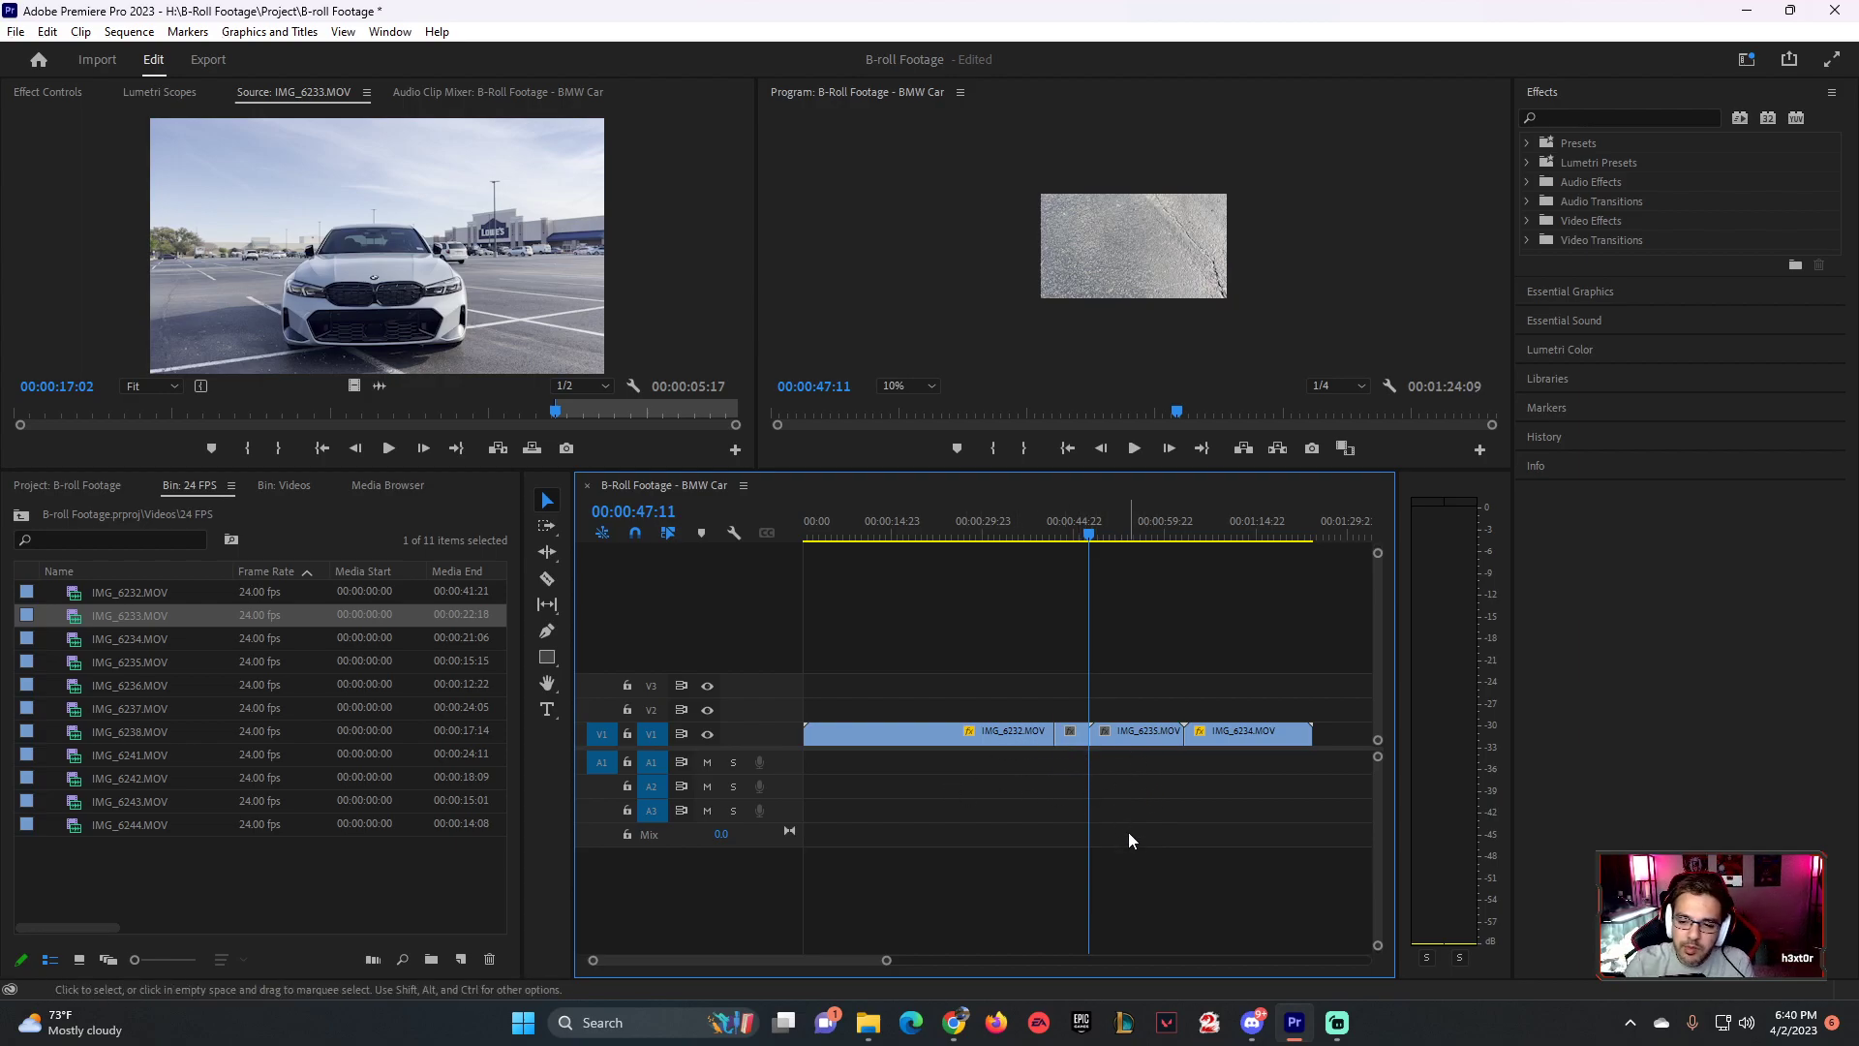
- Scale the inserted IMG_6233 clip down in the Program monitor until its bounding box matches the sequence frame
{"action": "left_click", "coordinate": [1078, 540]}
{"action": "mouse_move", "coordinate": [1078, 543]}
{"action": "left_mouse_down"}
{"action": "mouse_move", "coordinate": [1024, 545]}
{"action": "mouse_move", "coordinate": [1067, 538]}
{"action": "left_mouse_up"}
{"action": "left_click", "coordinate": [1170, 245]}
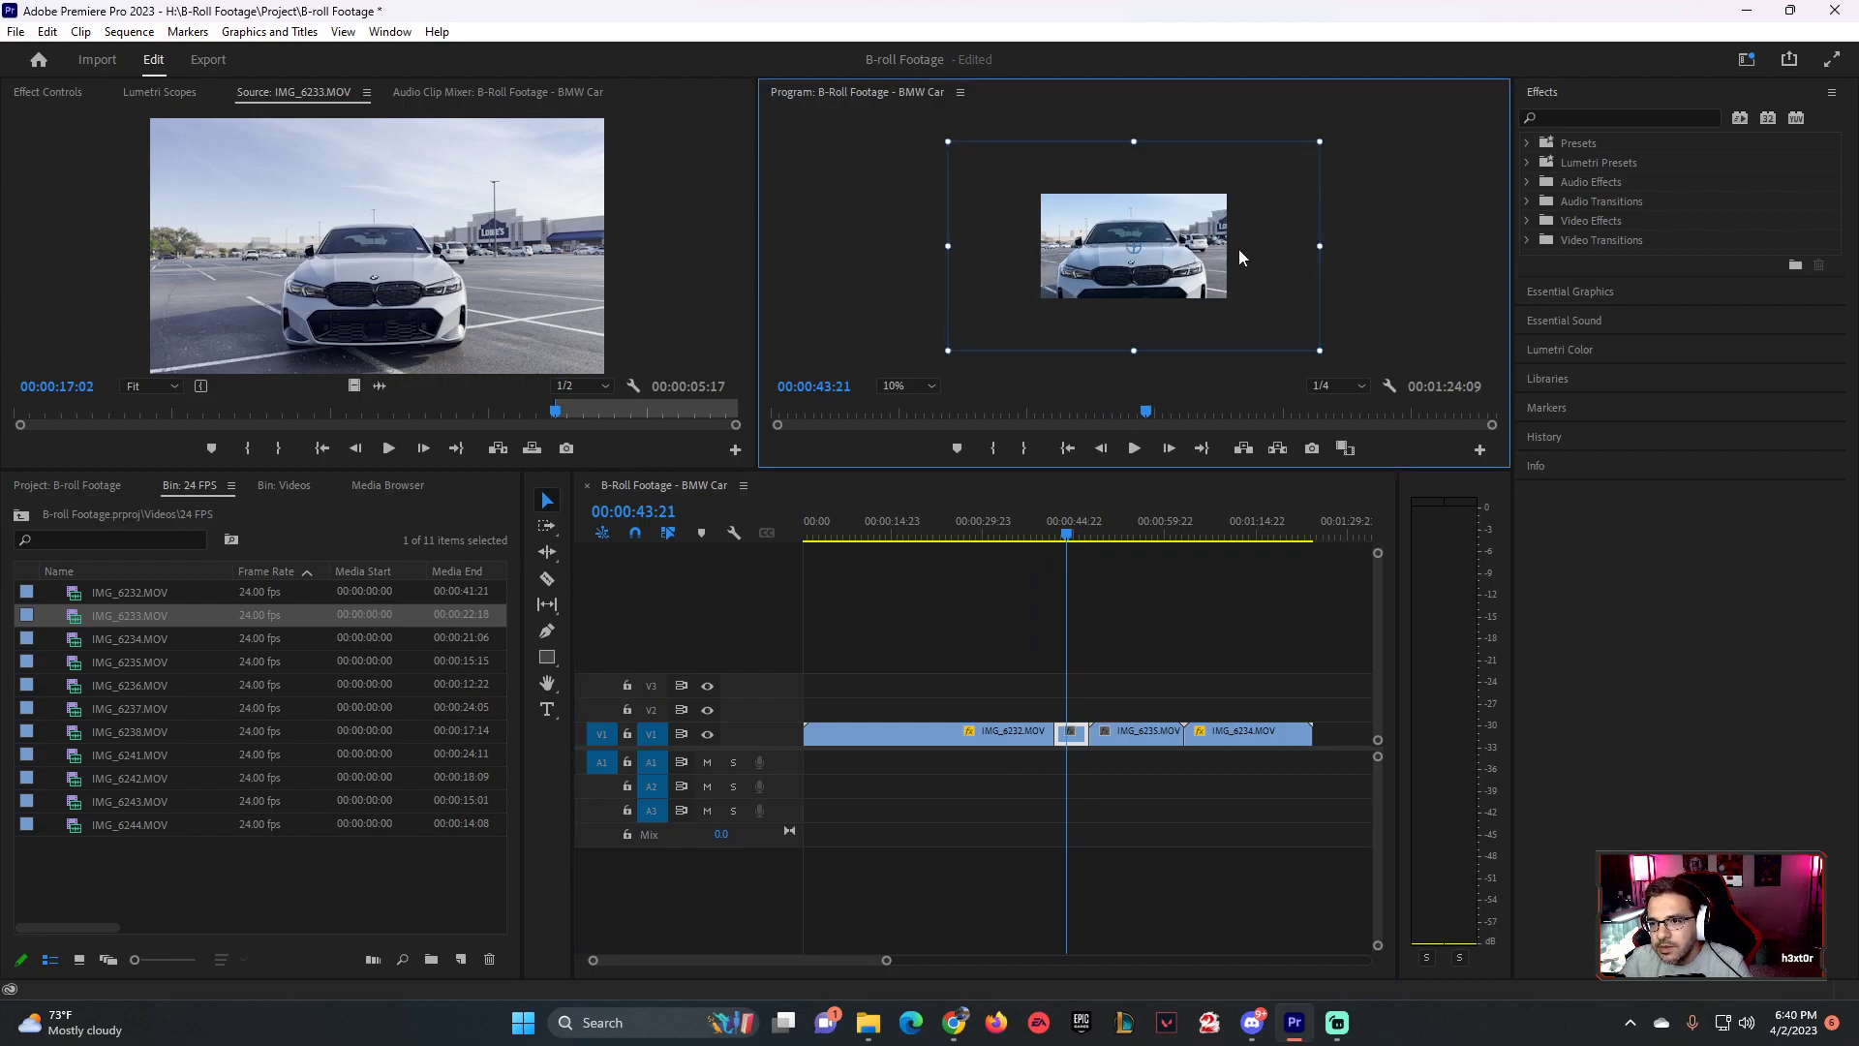
{"action": "left_click_drag", "start_coordinate": [1320, 245], "coordinate": [1229, 256]}
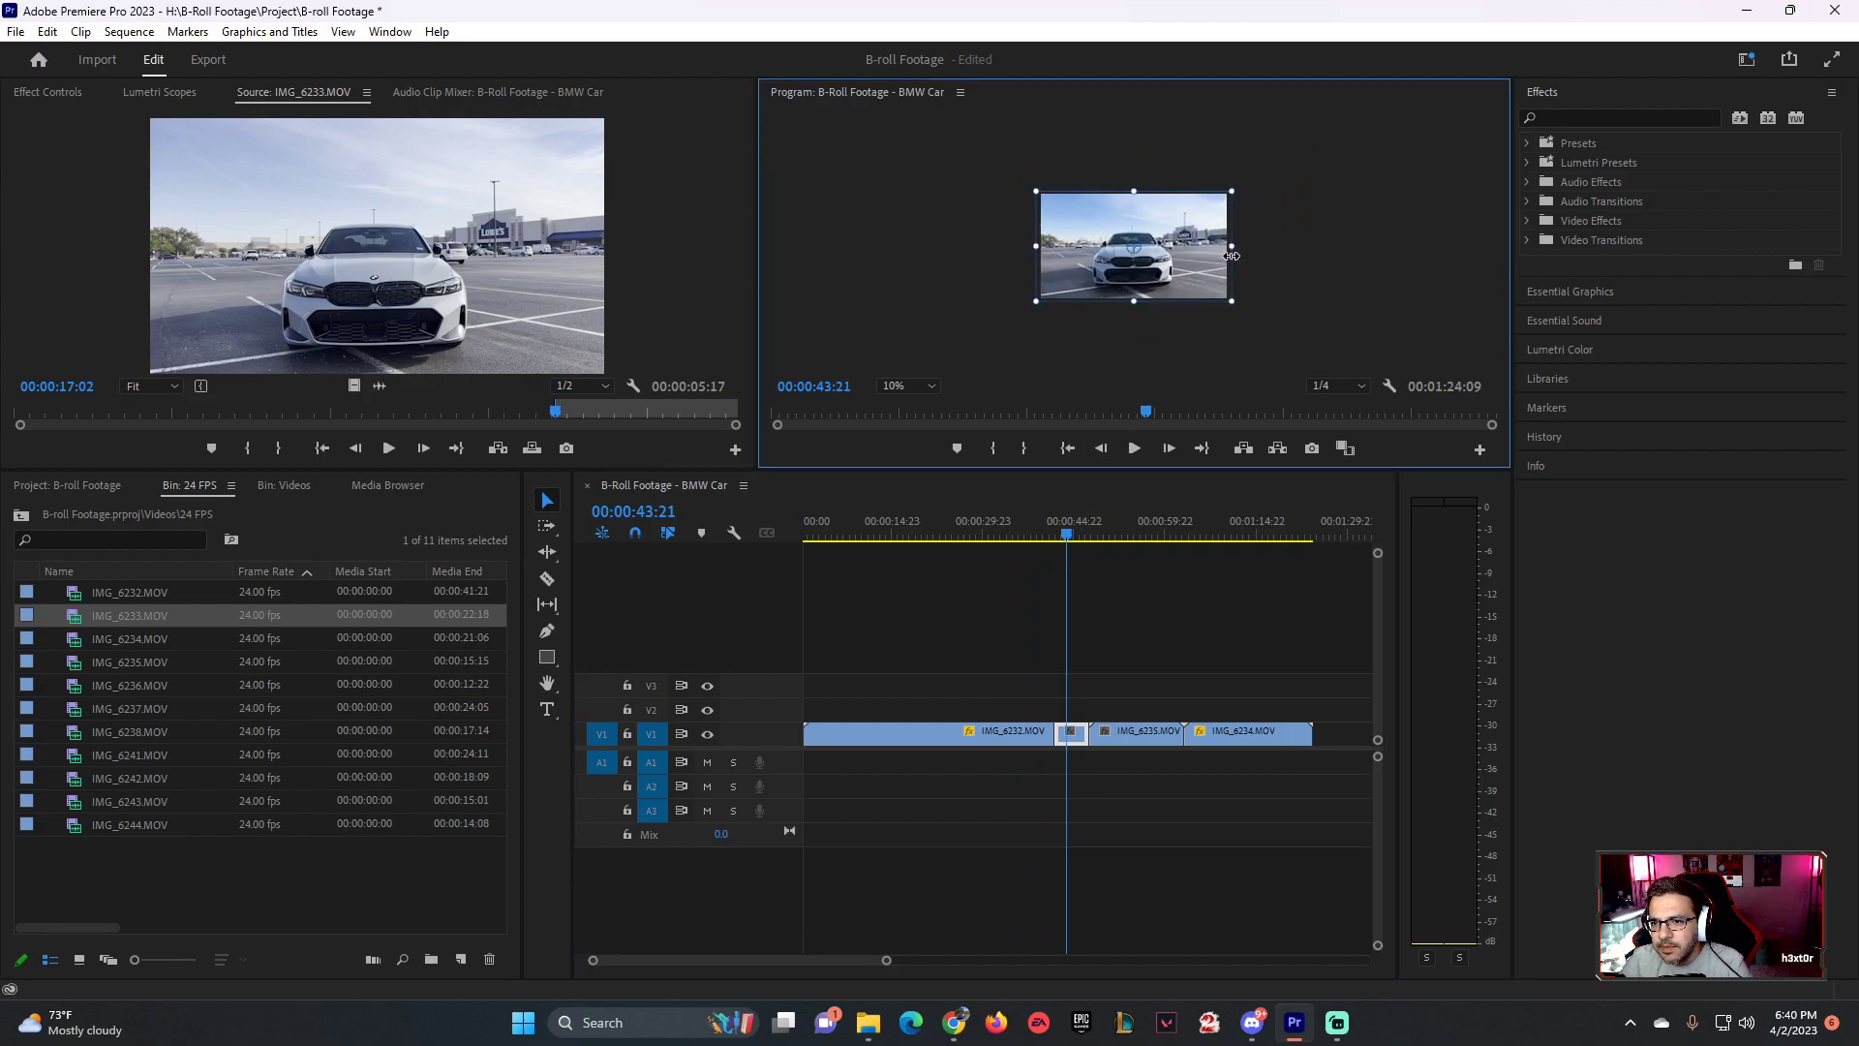
{"action": "left_click", "coordinate": [1091, 573]}
- Trim the end of IMG_6232 back to 00:00:33:05 and place IMG_6233 directly against its new end on V1
{"action": "left_click_drag", "start_coordinate": [1066, 536], "coordinate": [1001, 533]}
{"action": "mouse_move", "coordinate": [1051, 736]}
{"action": "left_mouse_down"}
{"action": "mouse_move", "coordinate": [1002, 740]}
{"action": "mouse_move", "coordinate": [1037, 738]}
{"action": "left_mouse_up"}
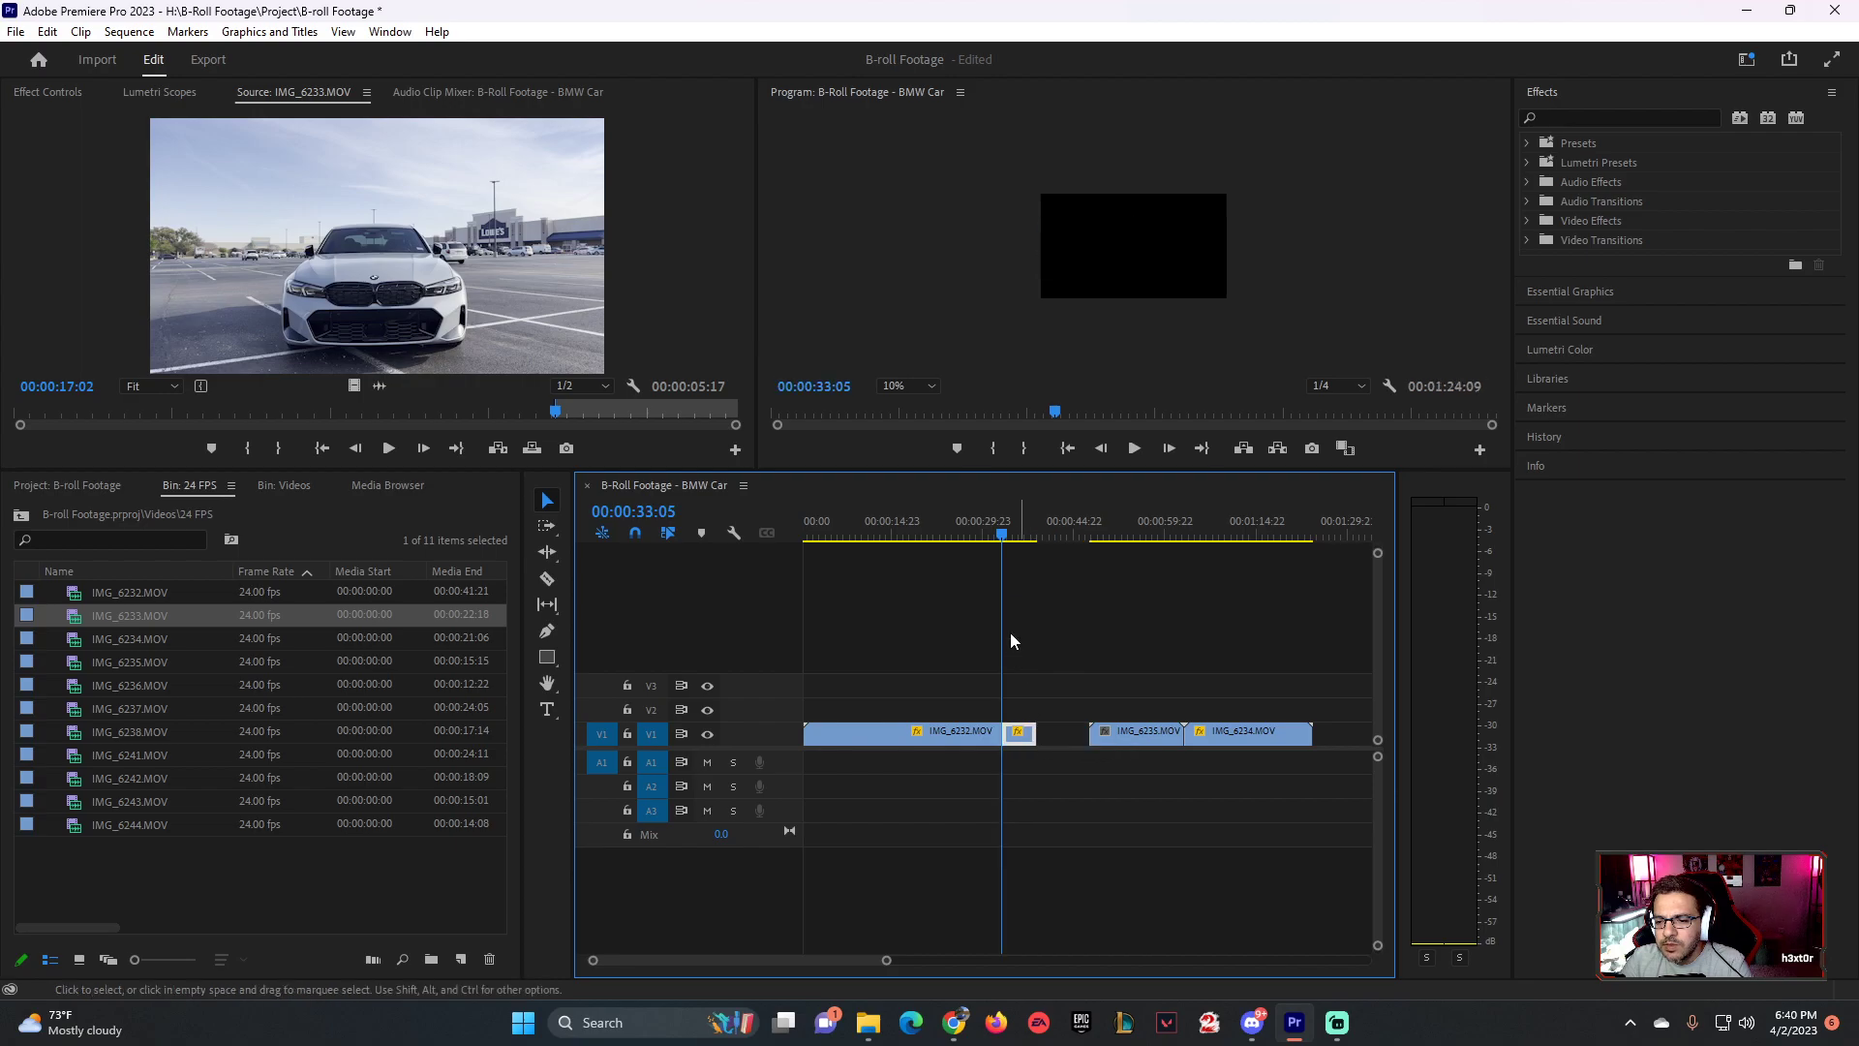
{"action": "left_click_drag", "start_coordinate": [1004, 533], "coordinate": [1027, 534]}
- Reorder the V1 clips so IMG_6234 directly follows IMG_6233, with IMG_6235 placed last and no gaps between them
{"action": "left_click", "coordinate": [1152, 734]}
{"action": "left_click", "coordinate": [1111, 534]}
{"action": "left_click_drag", "start_coordinate": [1150, 743], "coordinate": [1345, 732]}
{"action": "left_click_drag", "start_coordinate": [1251, 739], "coordinate": [1104, 738]}
{"action": "left_click_drag", "start_coordinate": [1317, 739], "coordinate": [1169, 741]}
- Set the Program monitor zoom to Fit for reviewing the sequence
{"action": "left_click_drag", "start_coordinate": [1095, 538], "coordinate": [867, 525]}
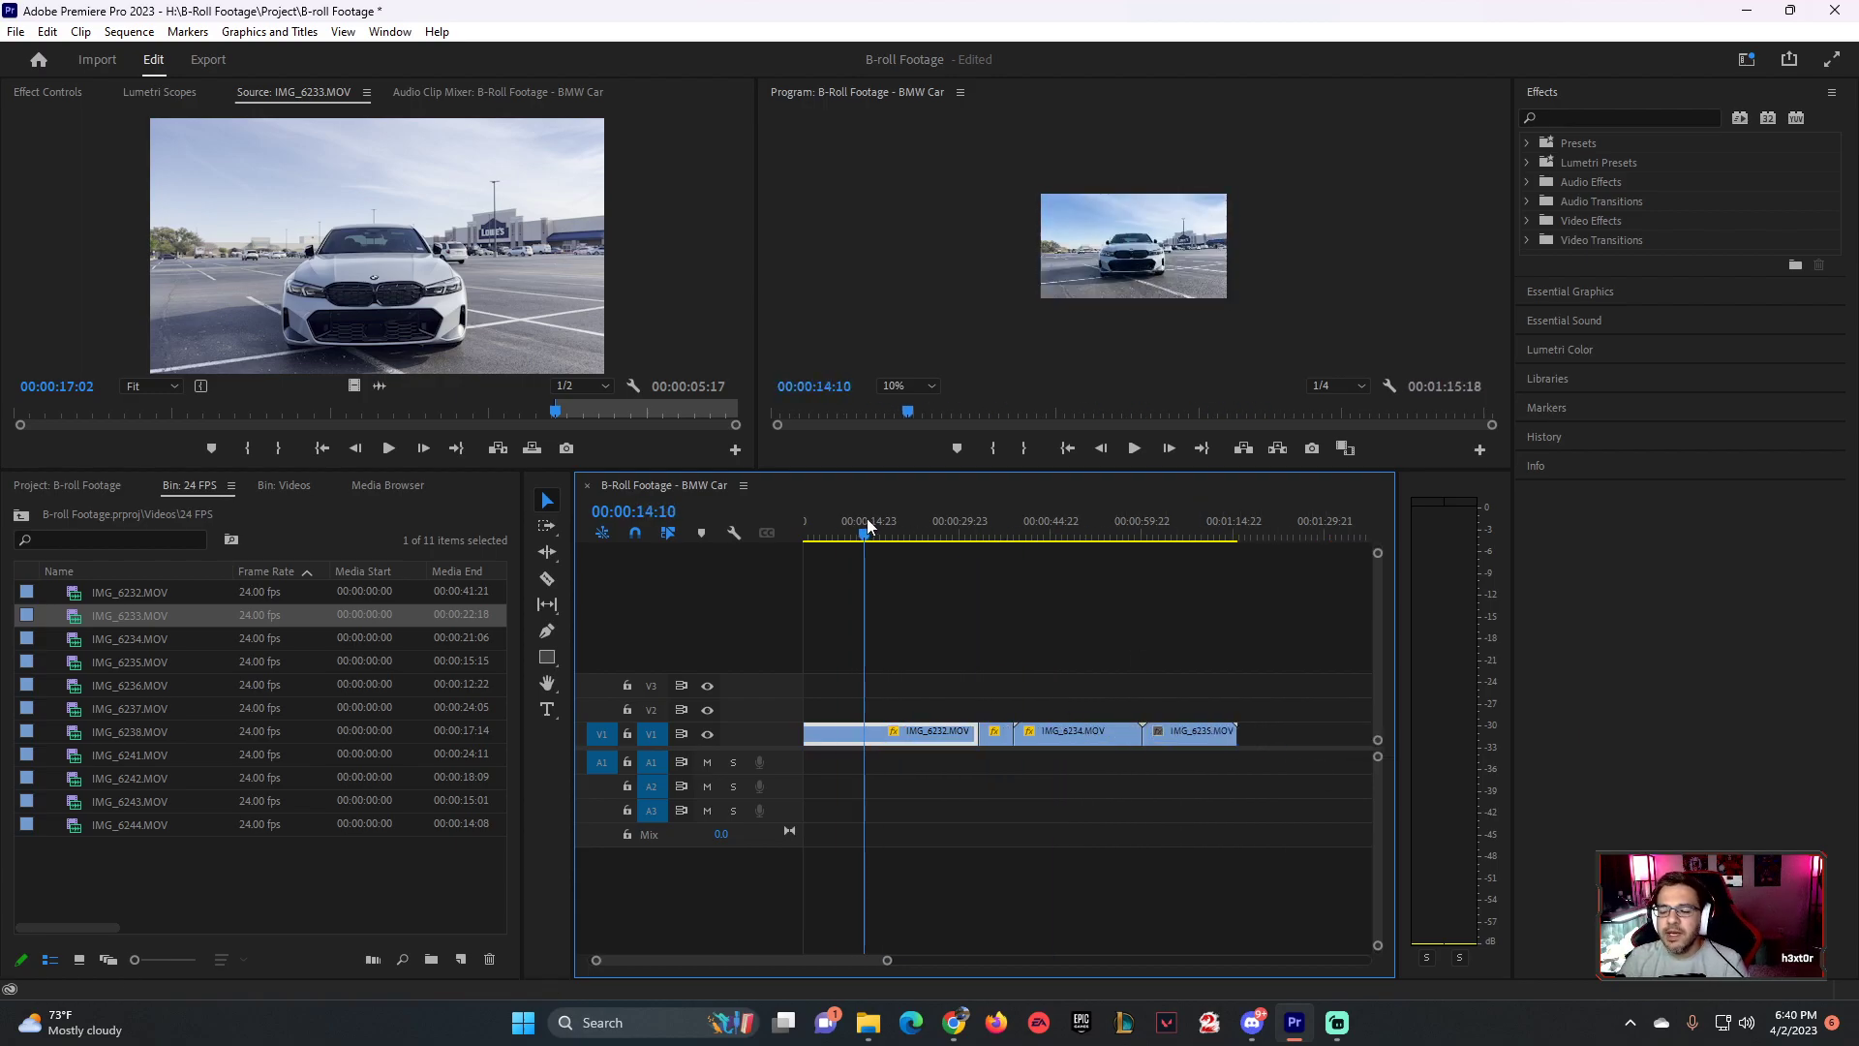
{"action": "left_click", "coordinate": [928, 384]}
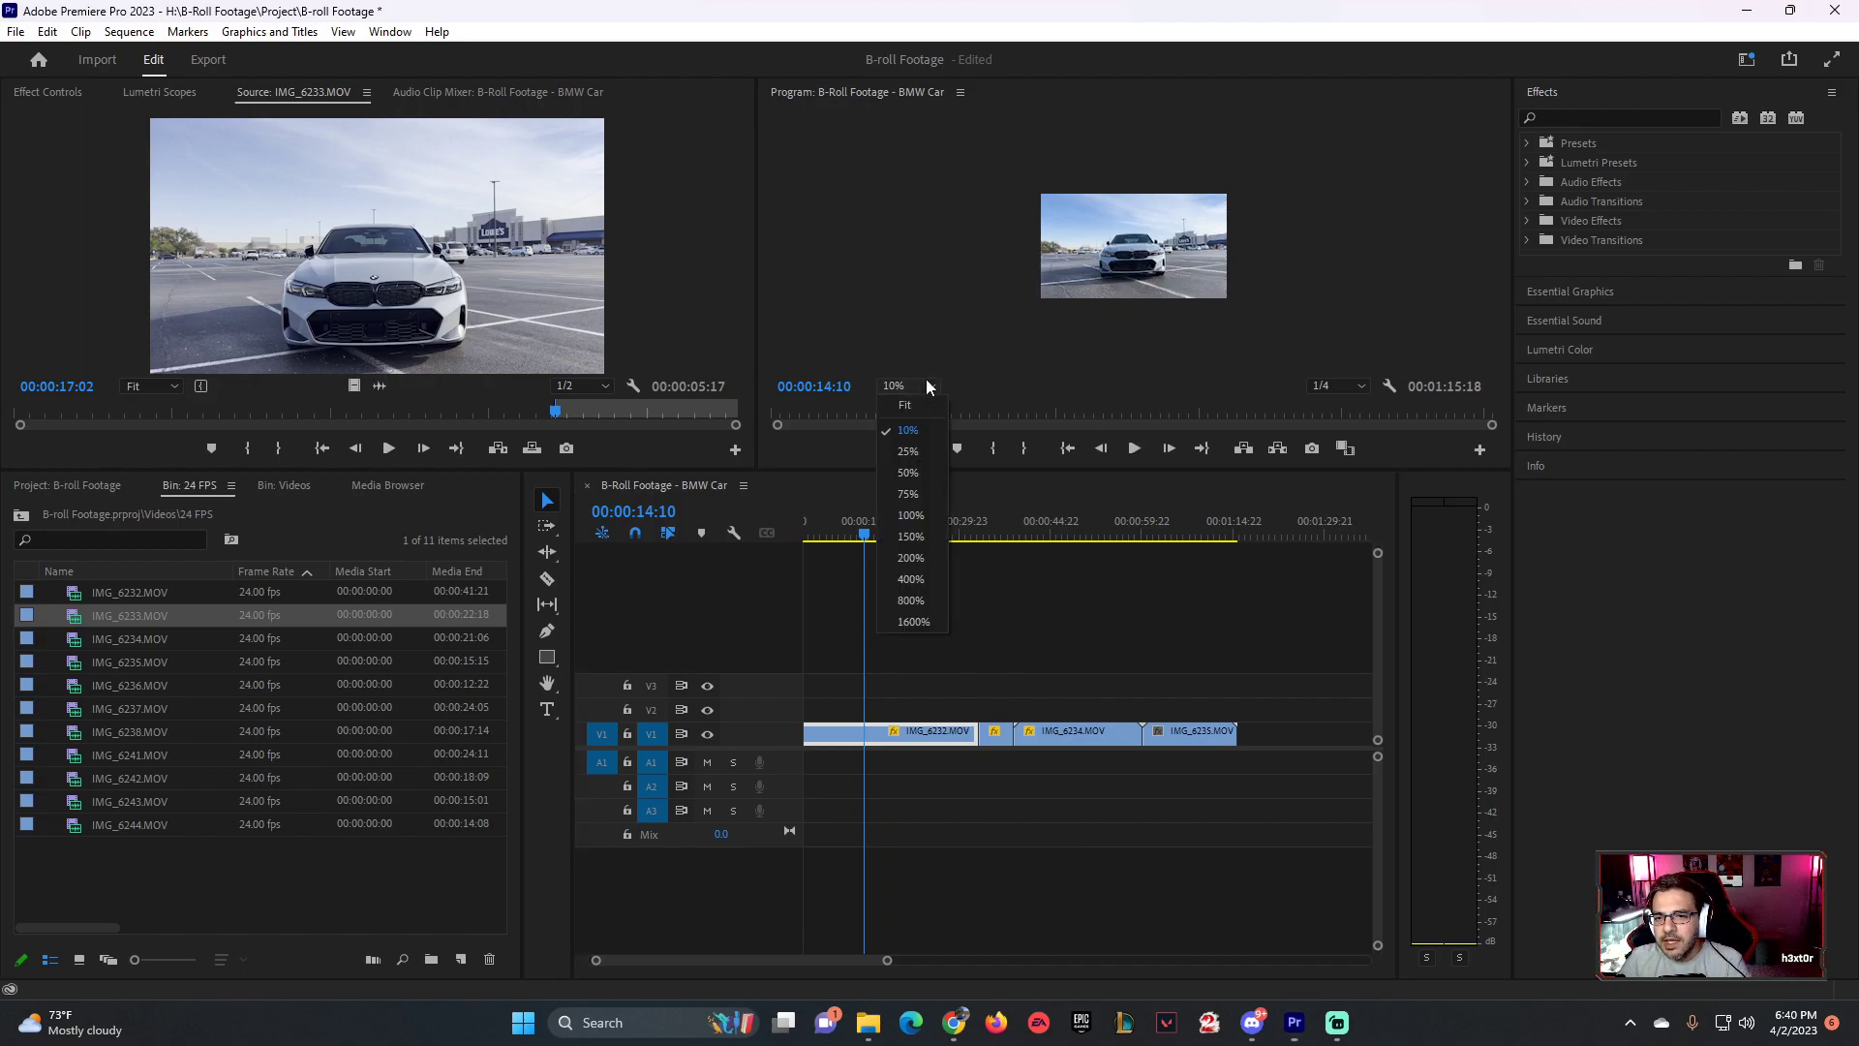
{"action": "left_click", "coordinate": [926, 405]}
- Play back portions of the arranged sequence, skimming from IMG_6232 through the other clips to IMG_6235
{"action": "key", "text": "space"}
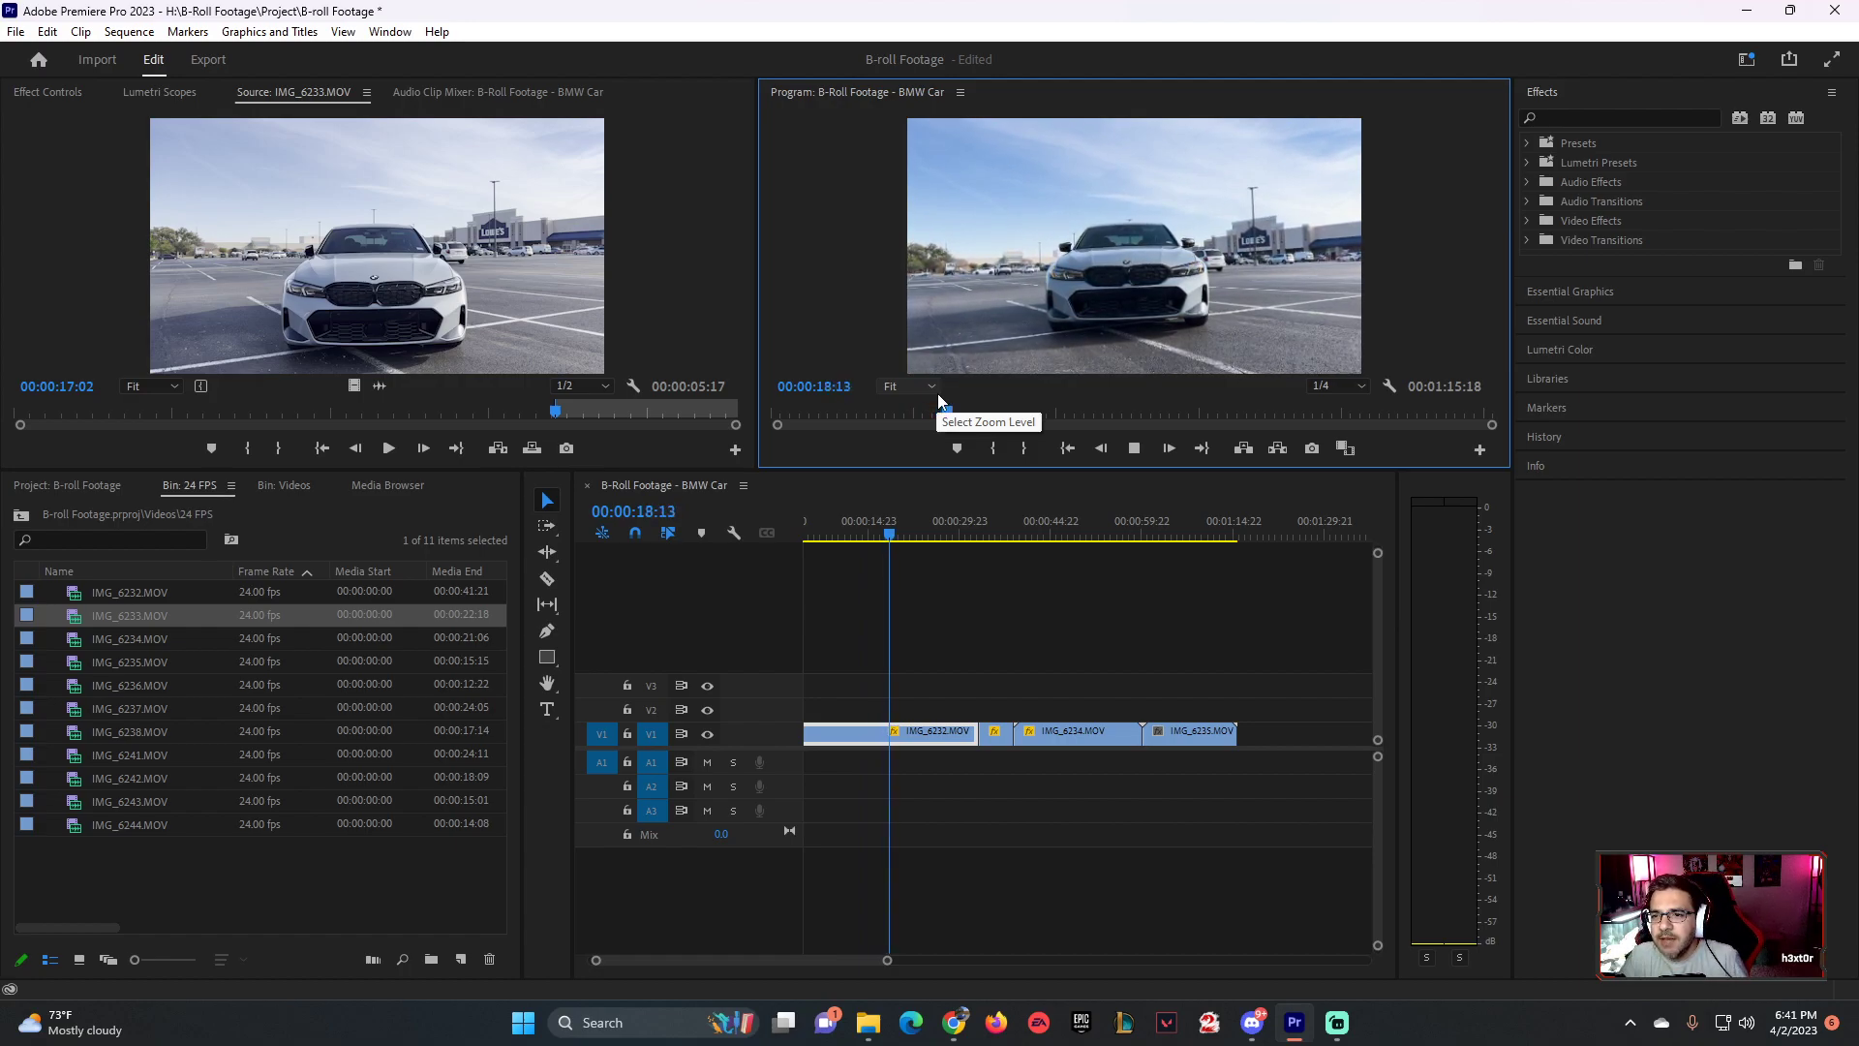
{"action": "left_click", "coordinate": [982, 534]}
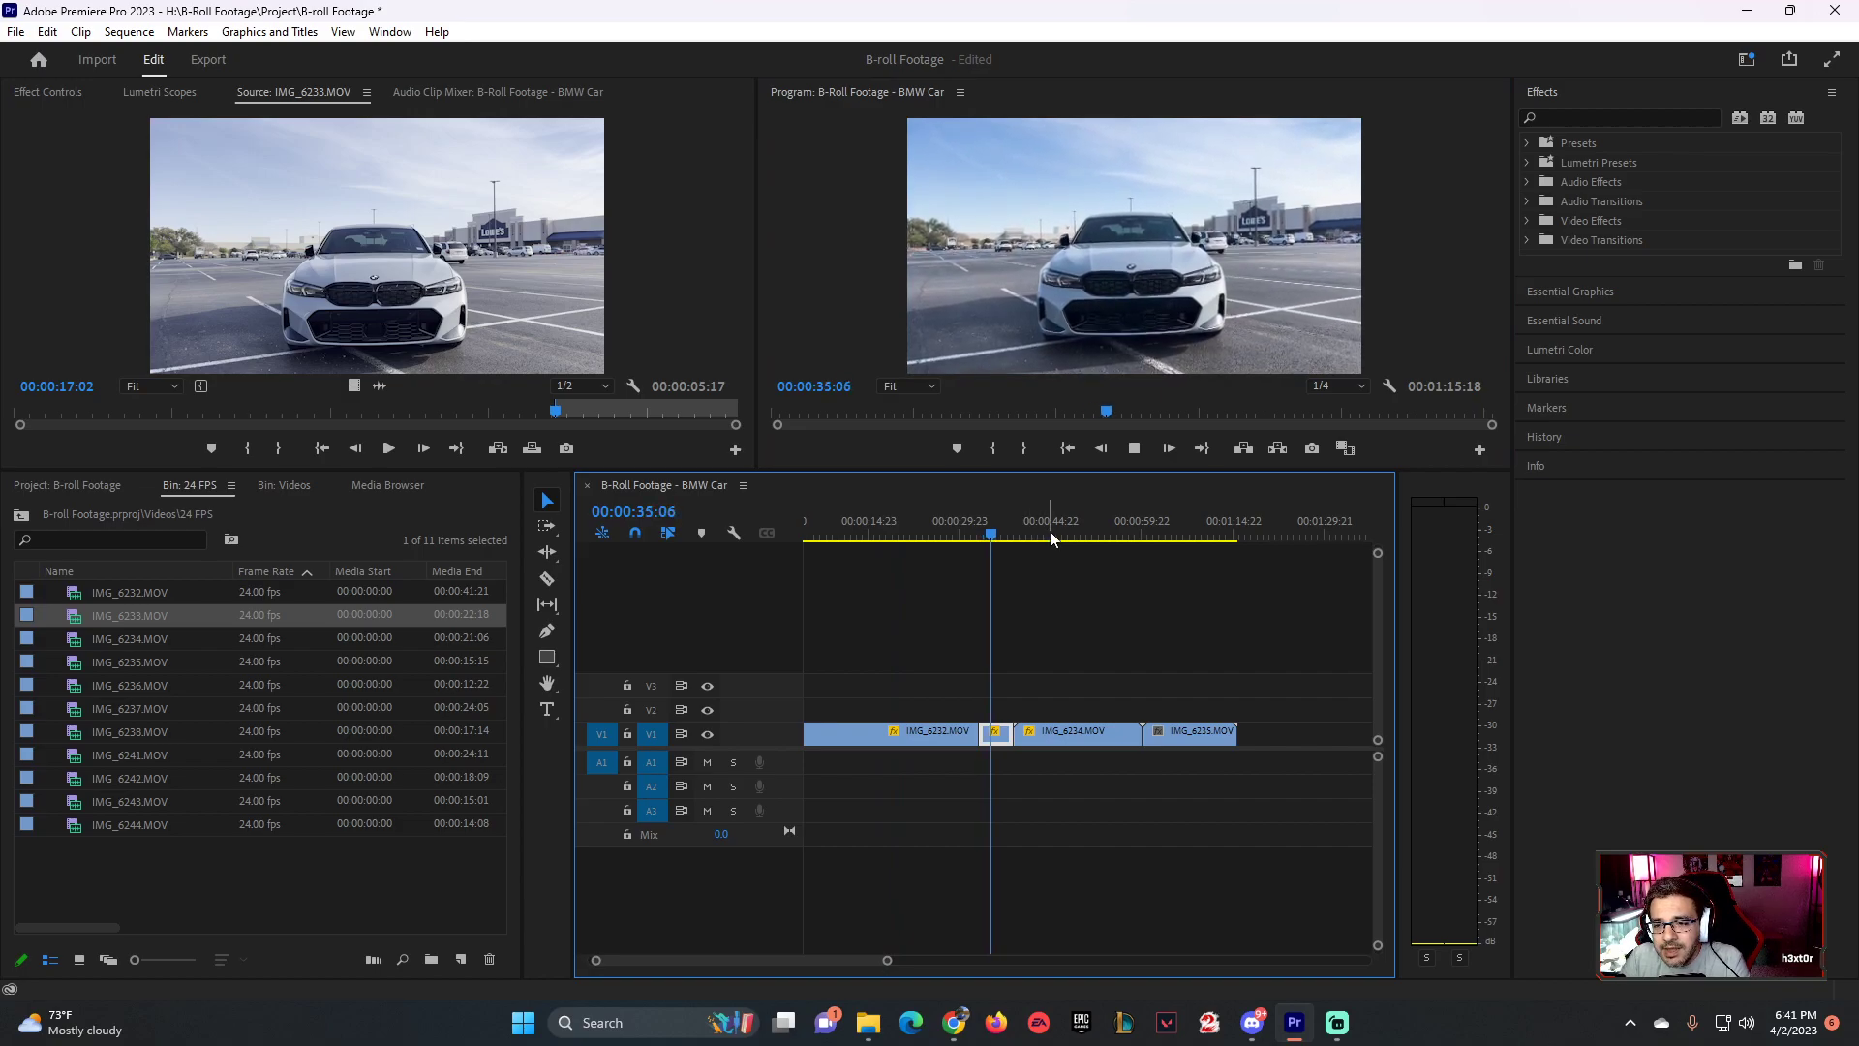
{"action": "left_click", "coordinate": [1047, 532]}
{"action": "left_click", "coordinate": [1179, 528]}
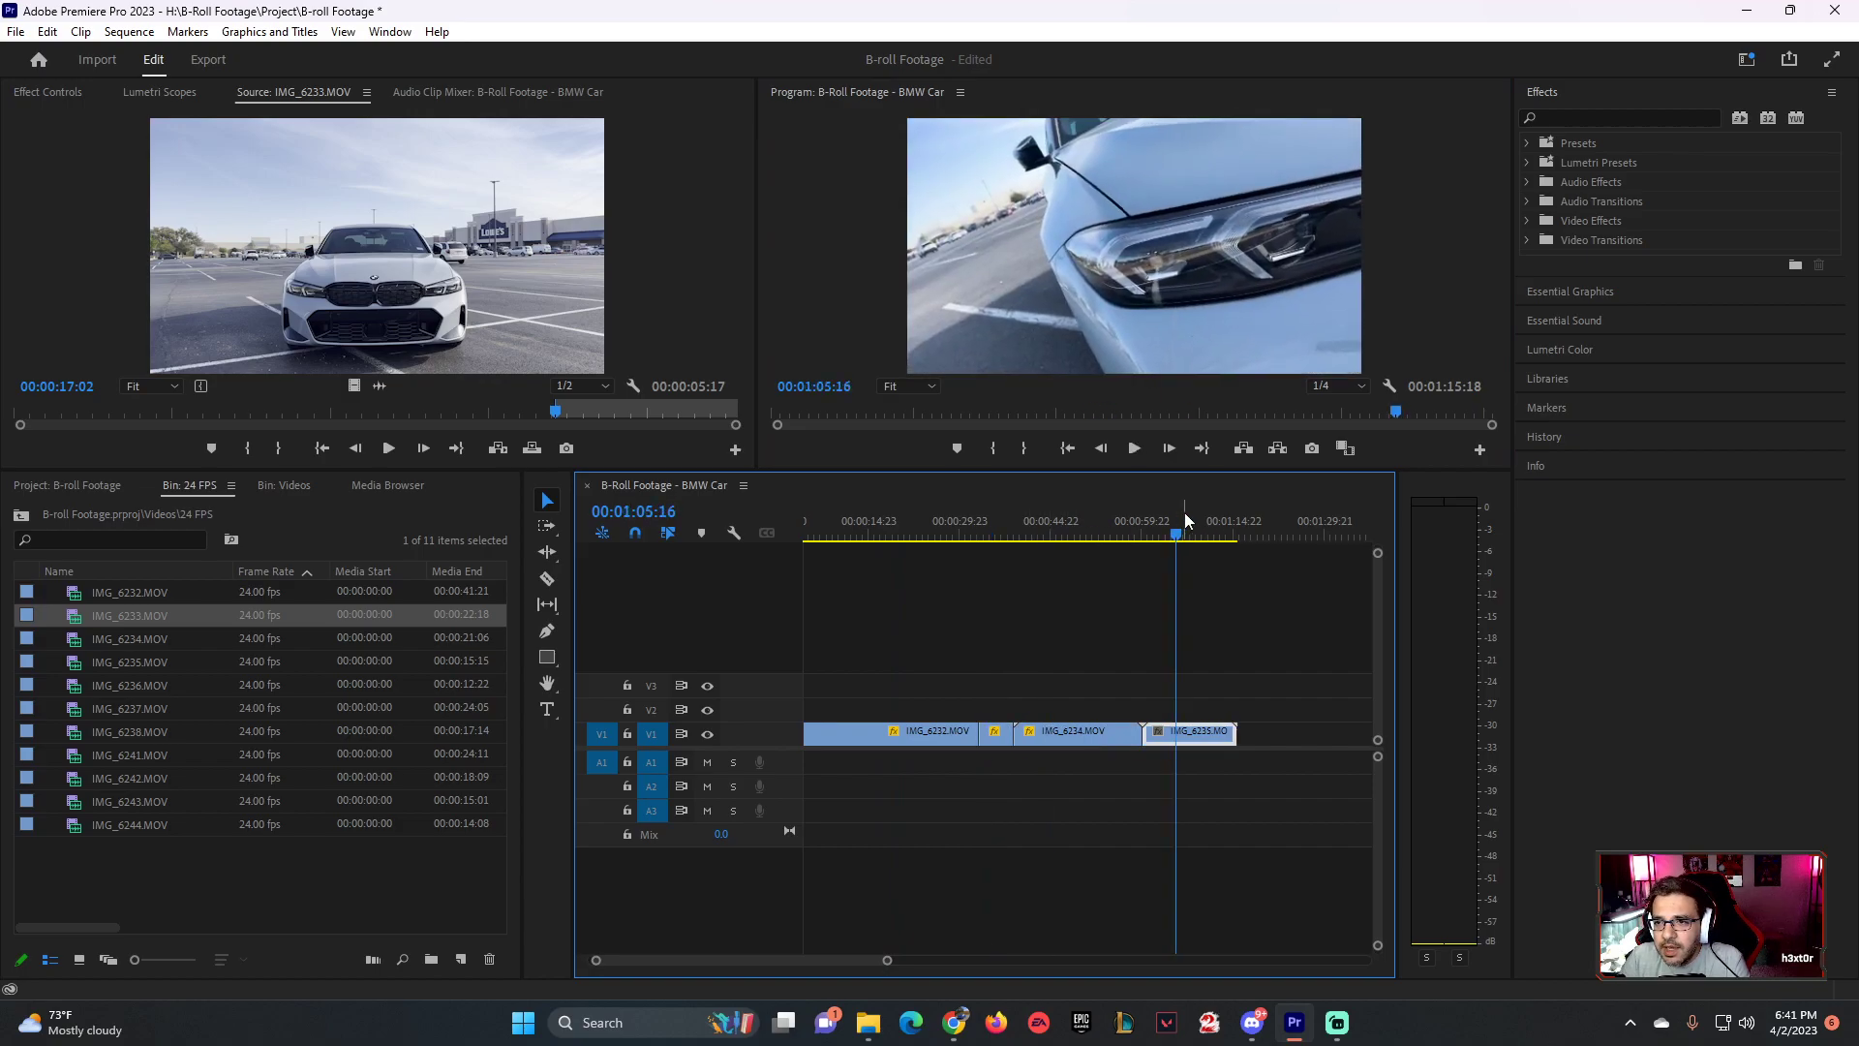
{"action": "key", "text": "space"}
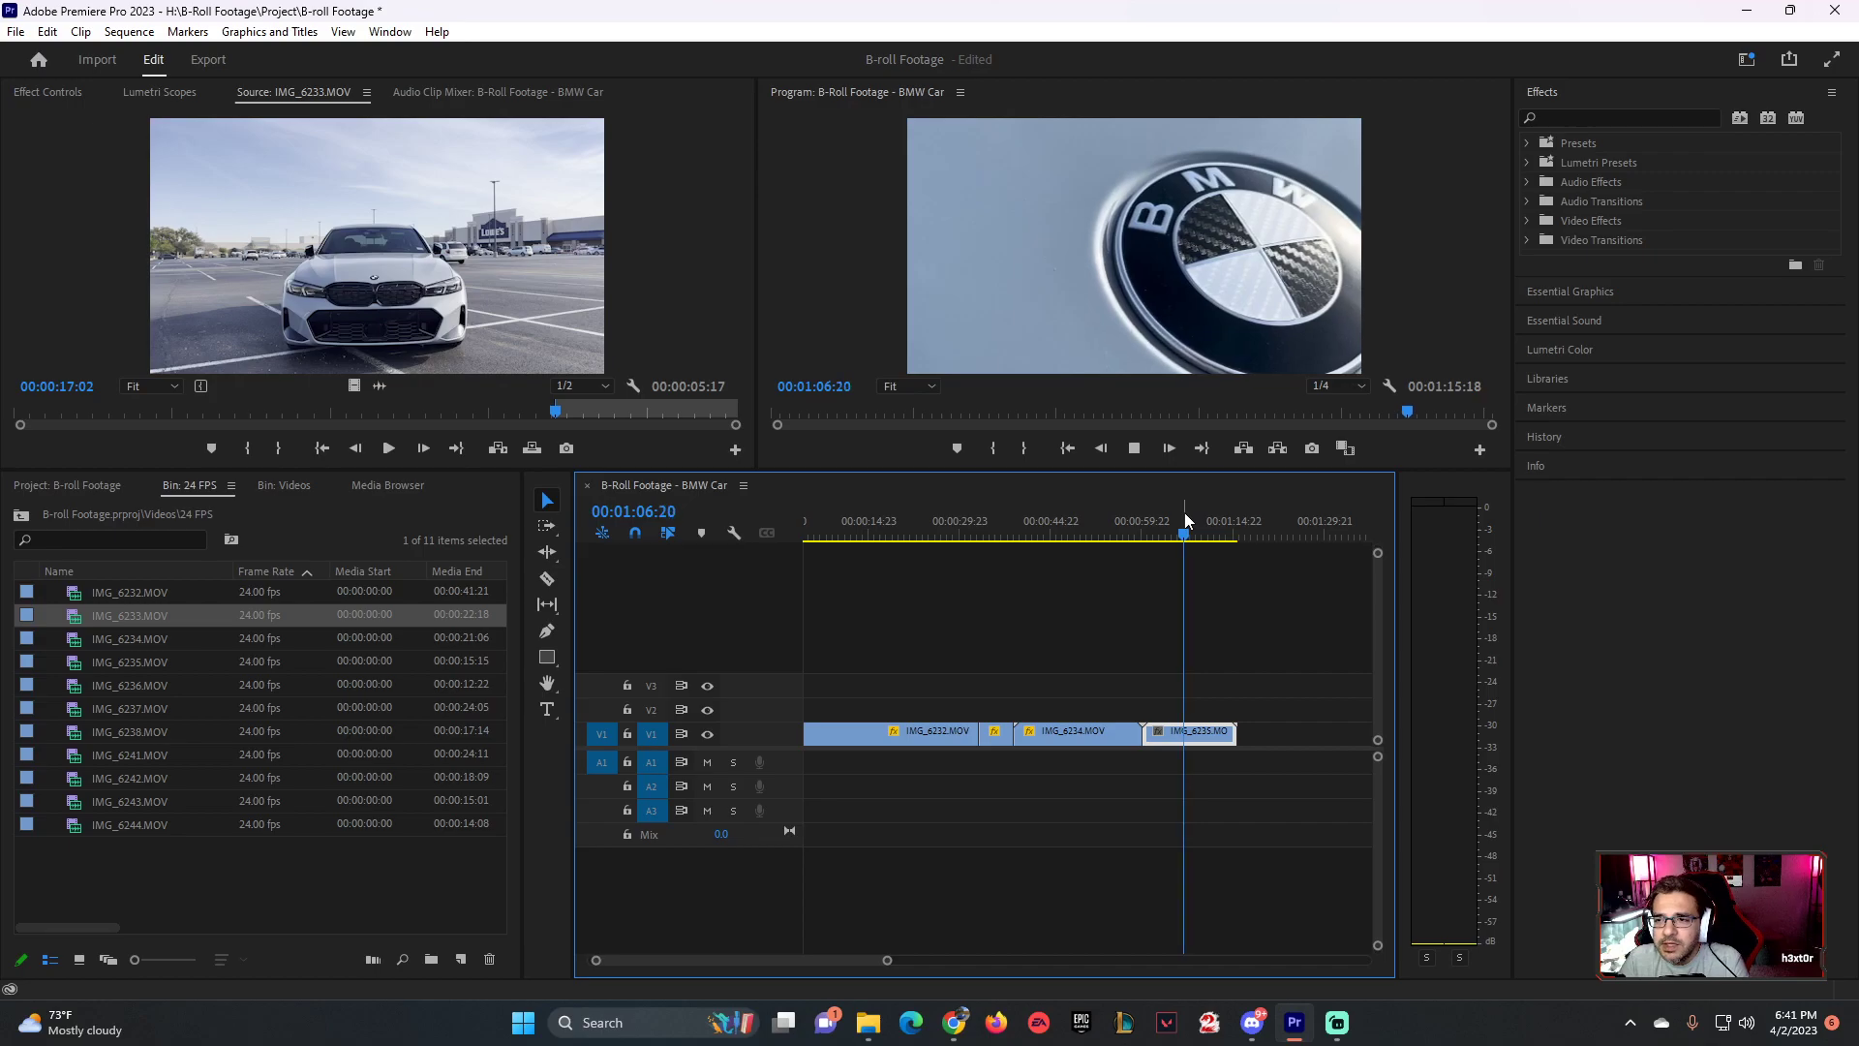
{"action": "key", "text": "space"}
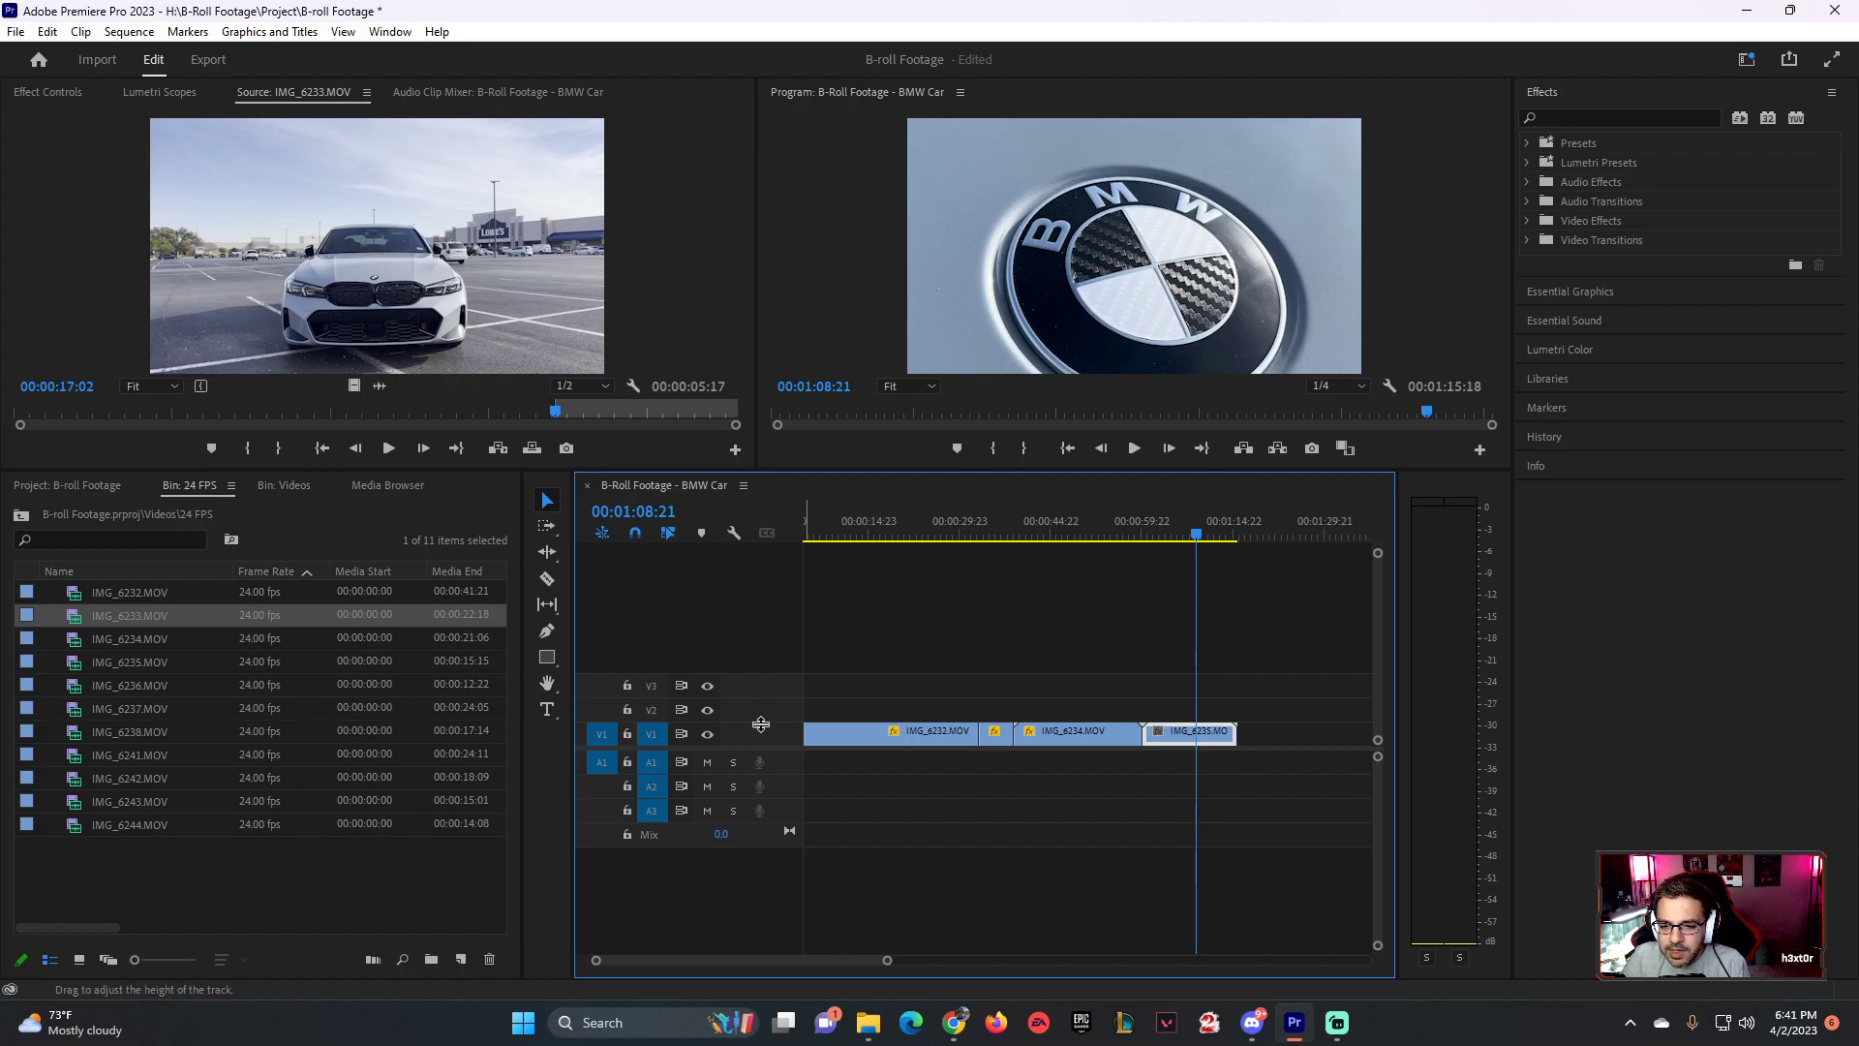
- Increase the height of video track V1 so the clip thumbnails and keyframe area are shown
{"action": "left_click_drag", "start_coordinate": [778, 671], "coordinate": [777, 663]}
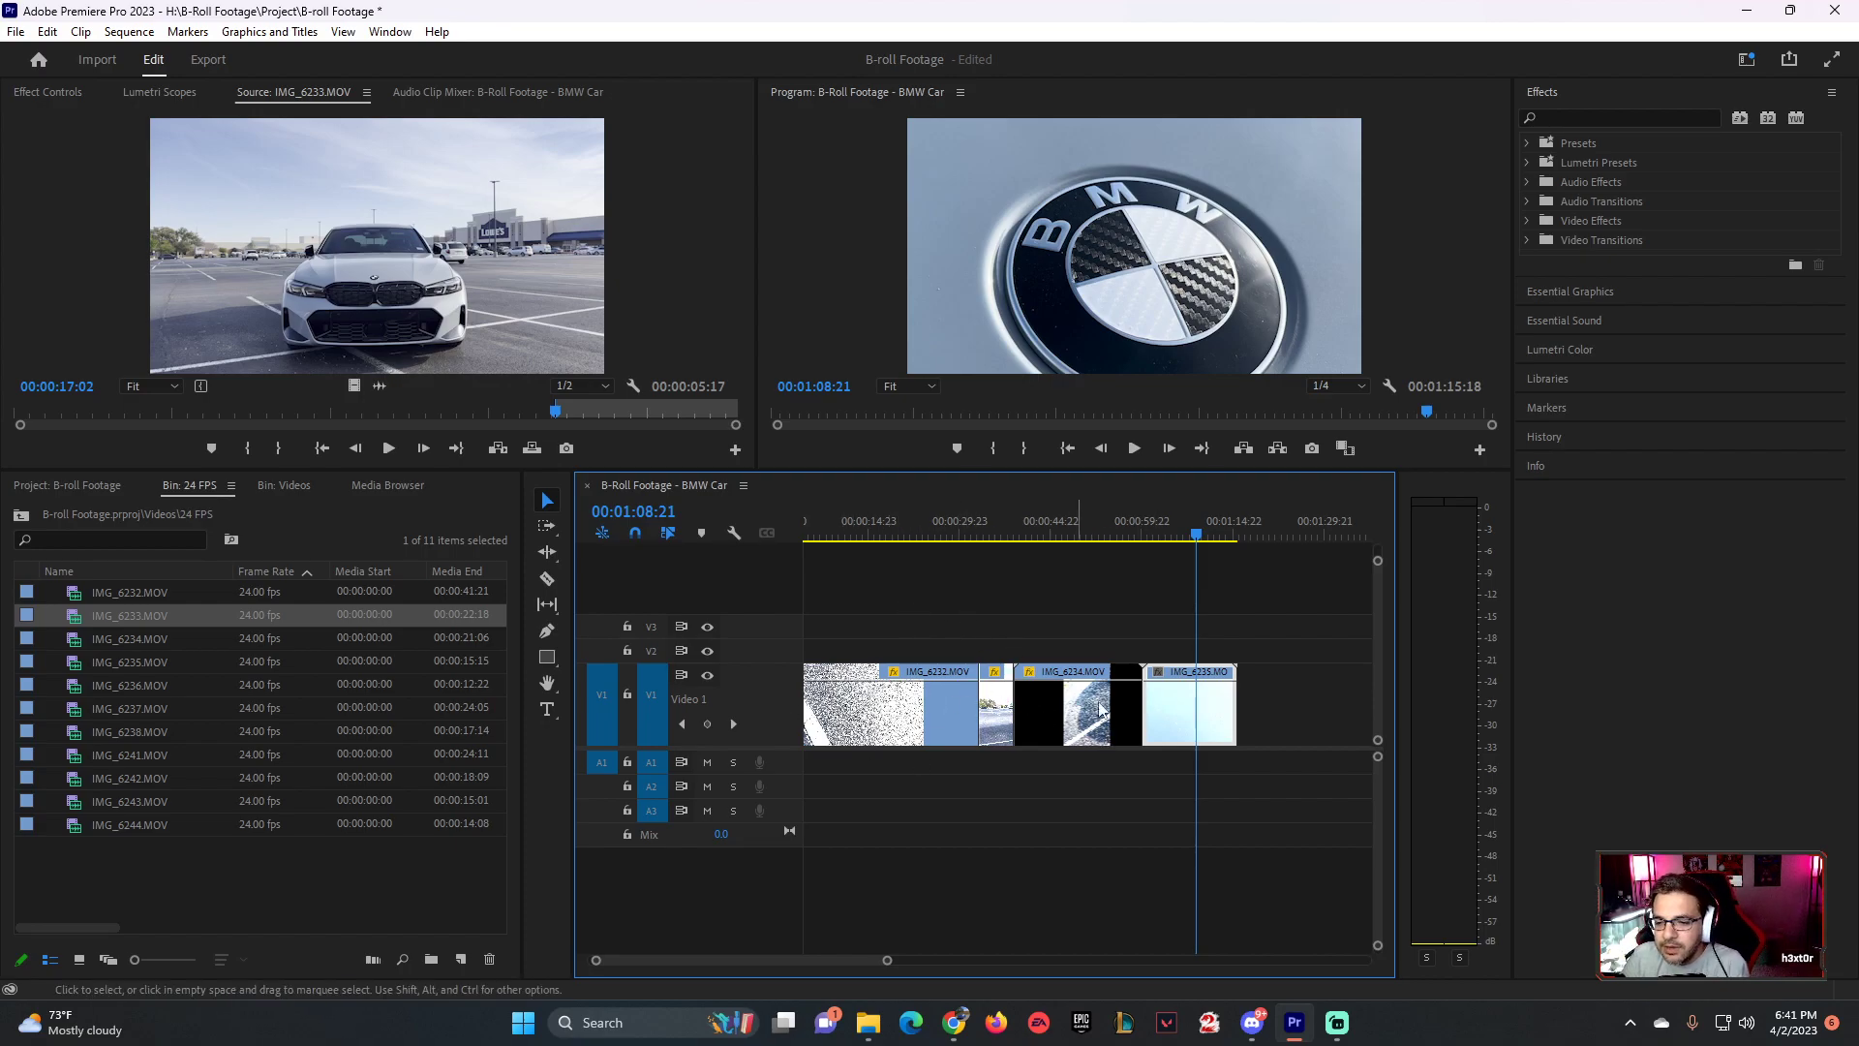
{"action": "right_click", "coordinate": [760, 684]}
{"action": "left_click", "coordinate": [752, 682]}
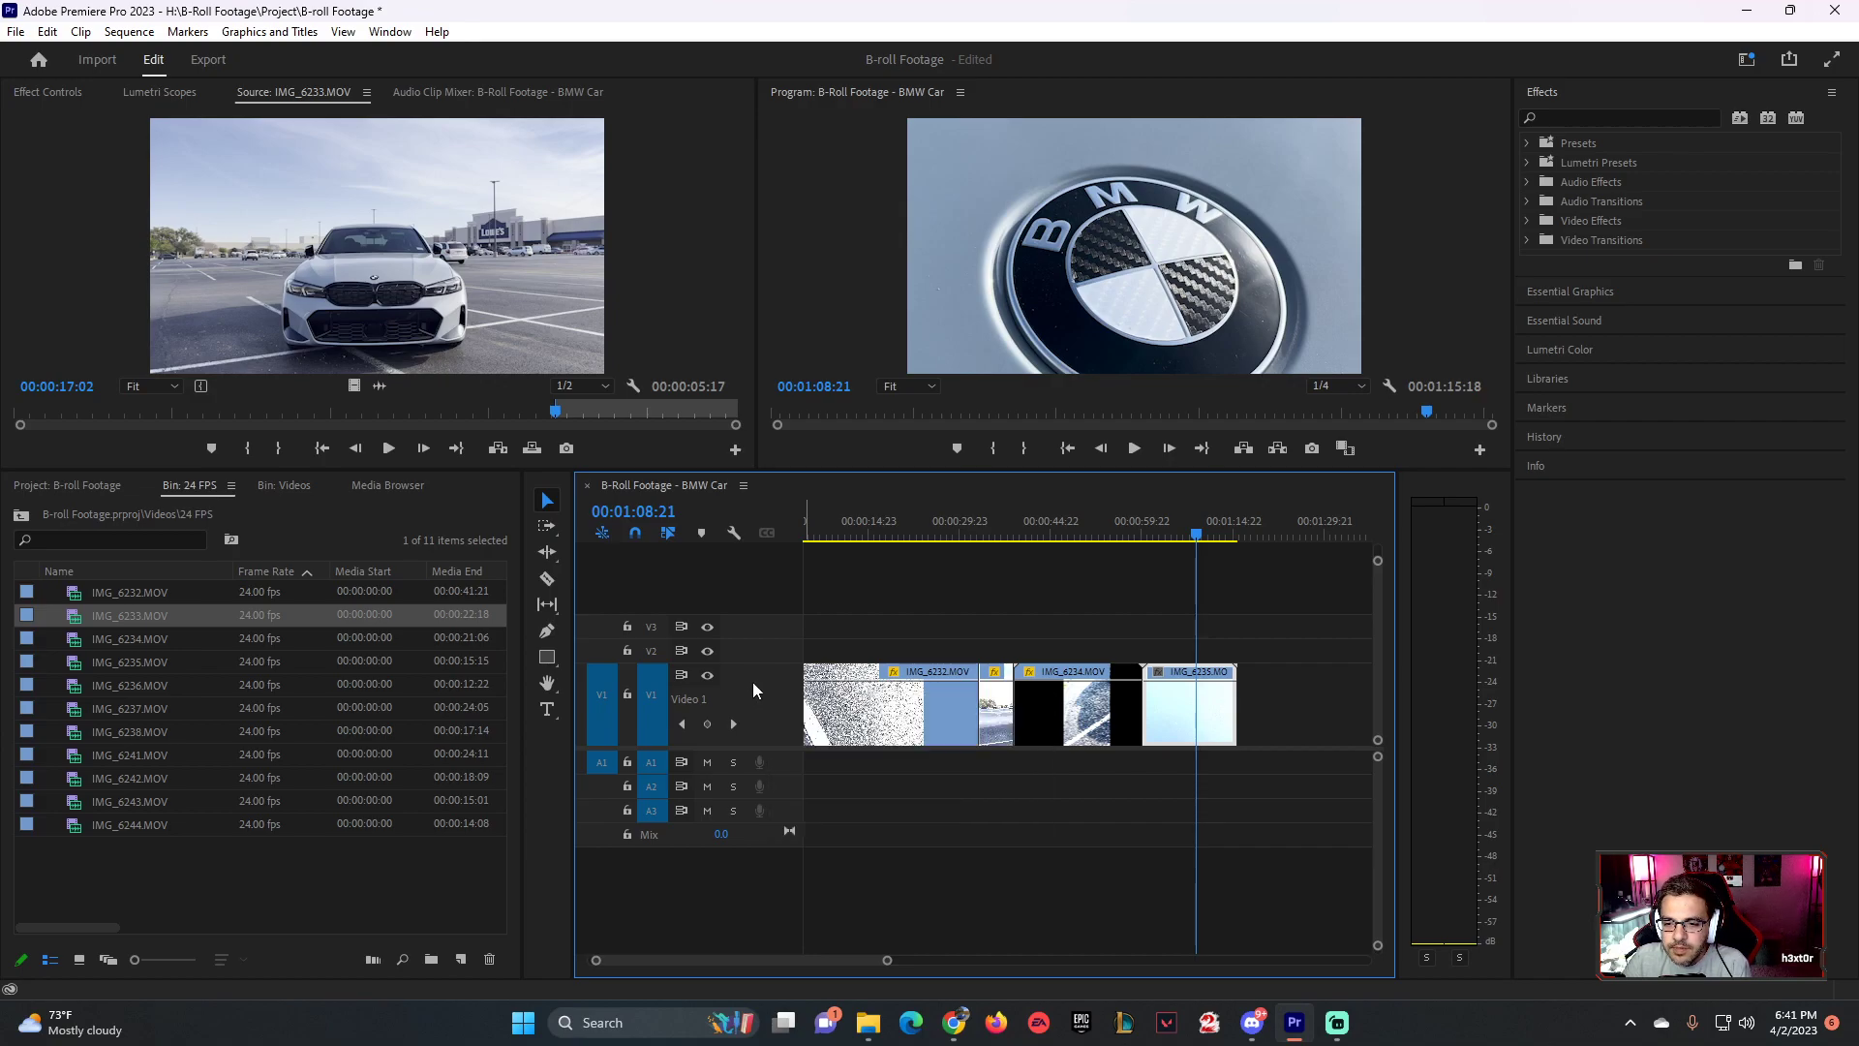
{"action": "right_click", "coordinate": [752, 682]}
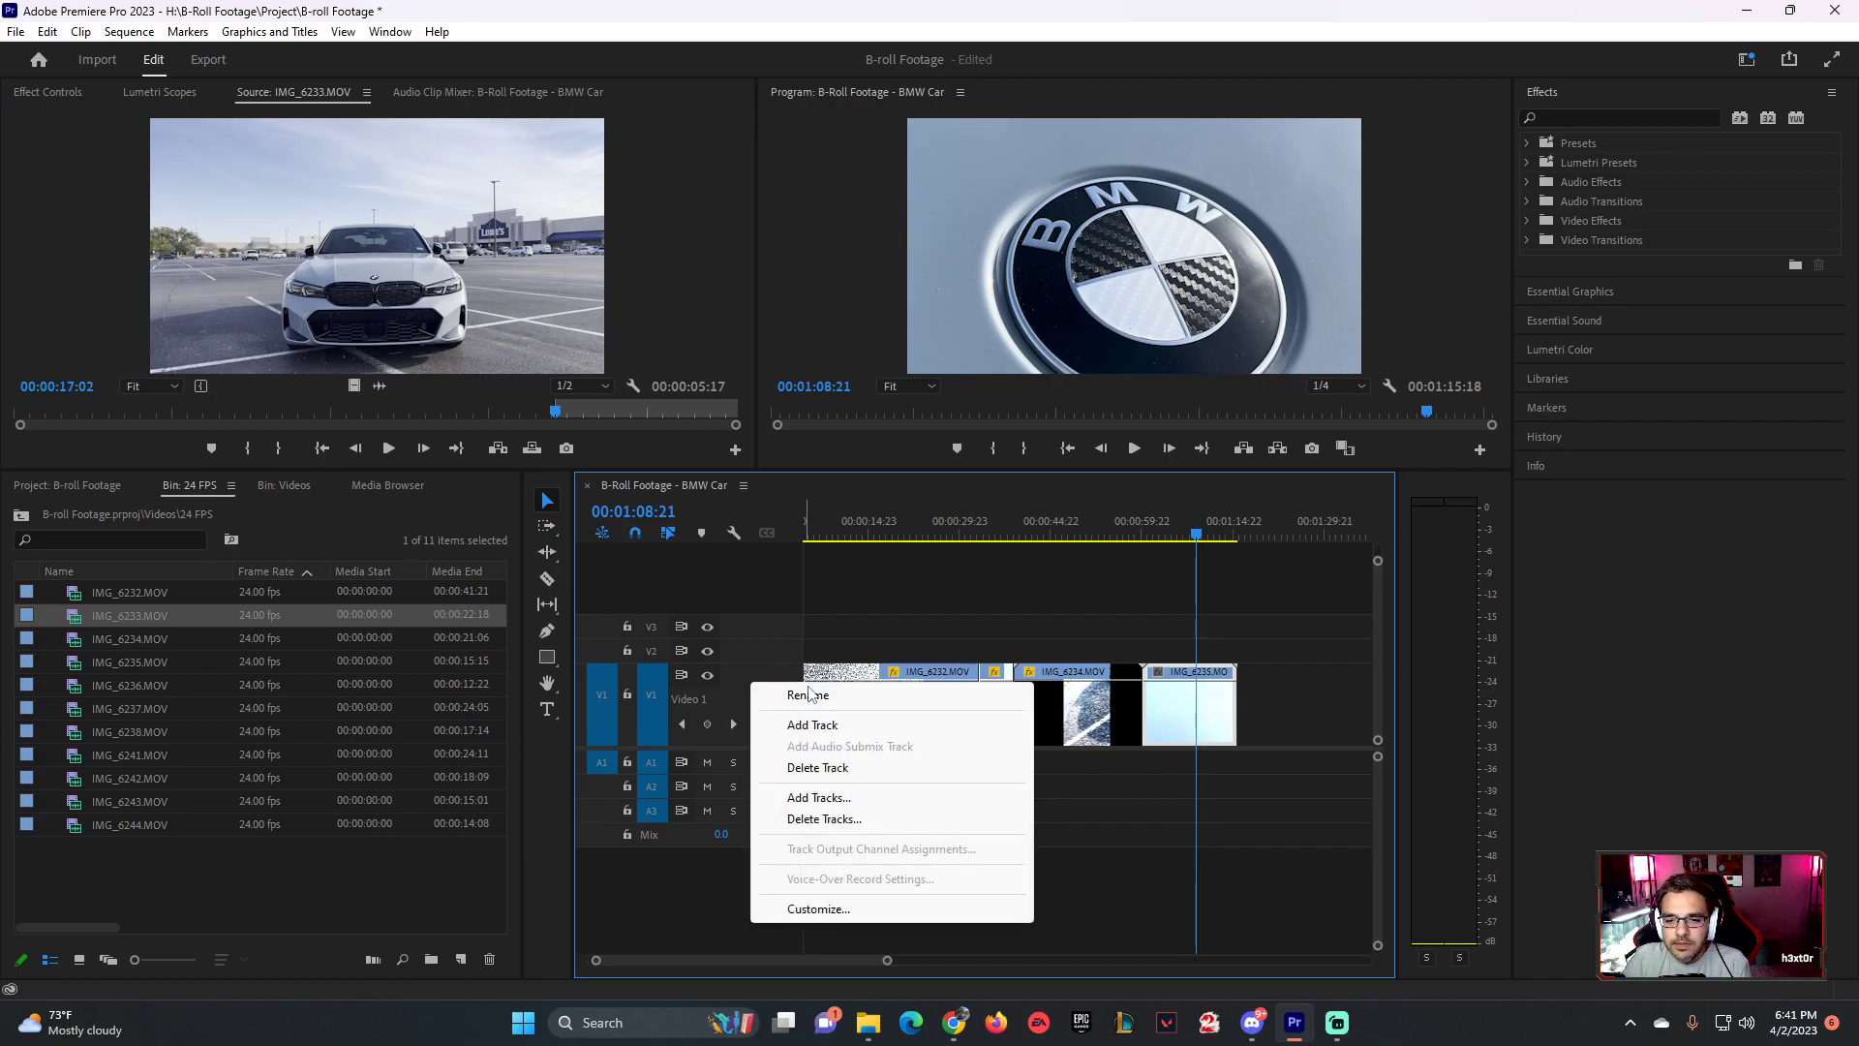
{"action": "left_click", "coordinate": [1291, 714]}
{"action": "right_click", "coordinate": [910, 731]}
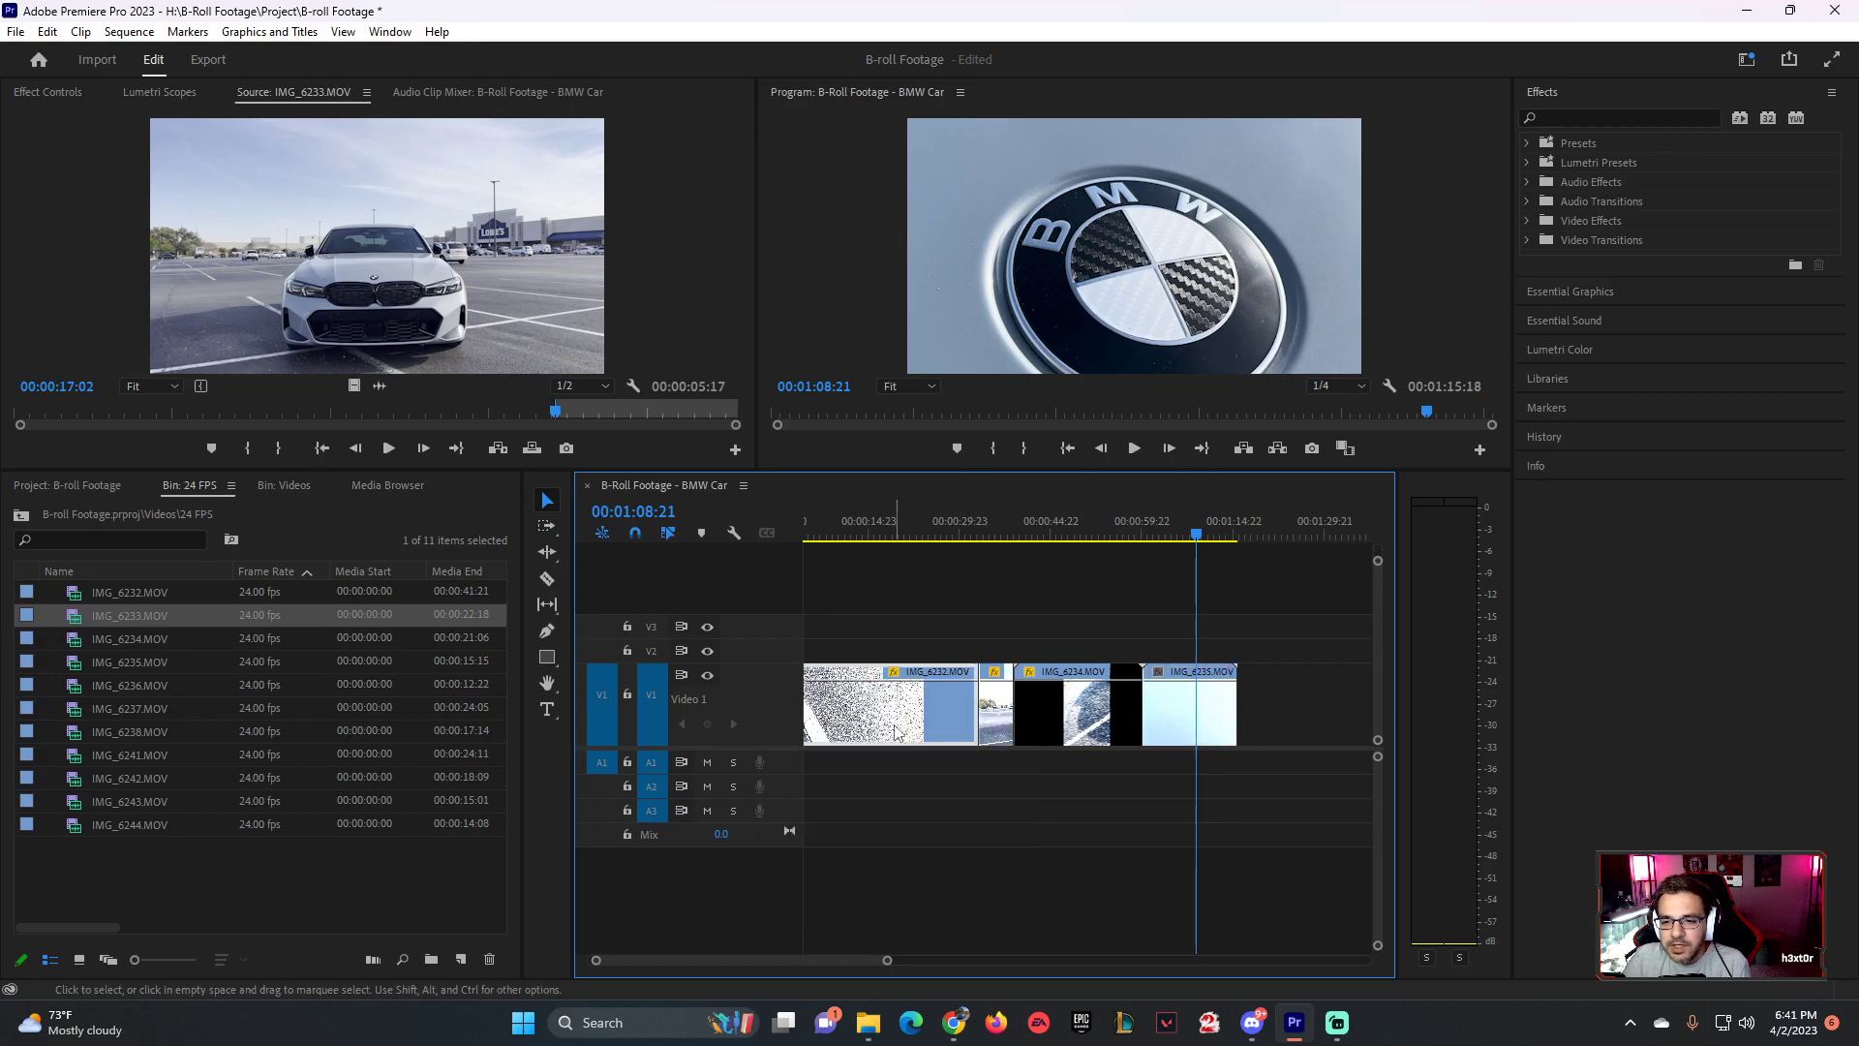
{"action": "left_click", "coordinate": [858, 686]}
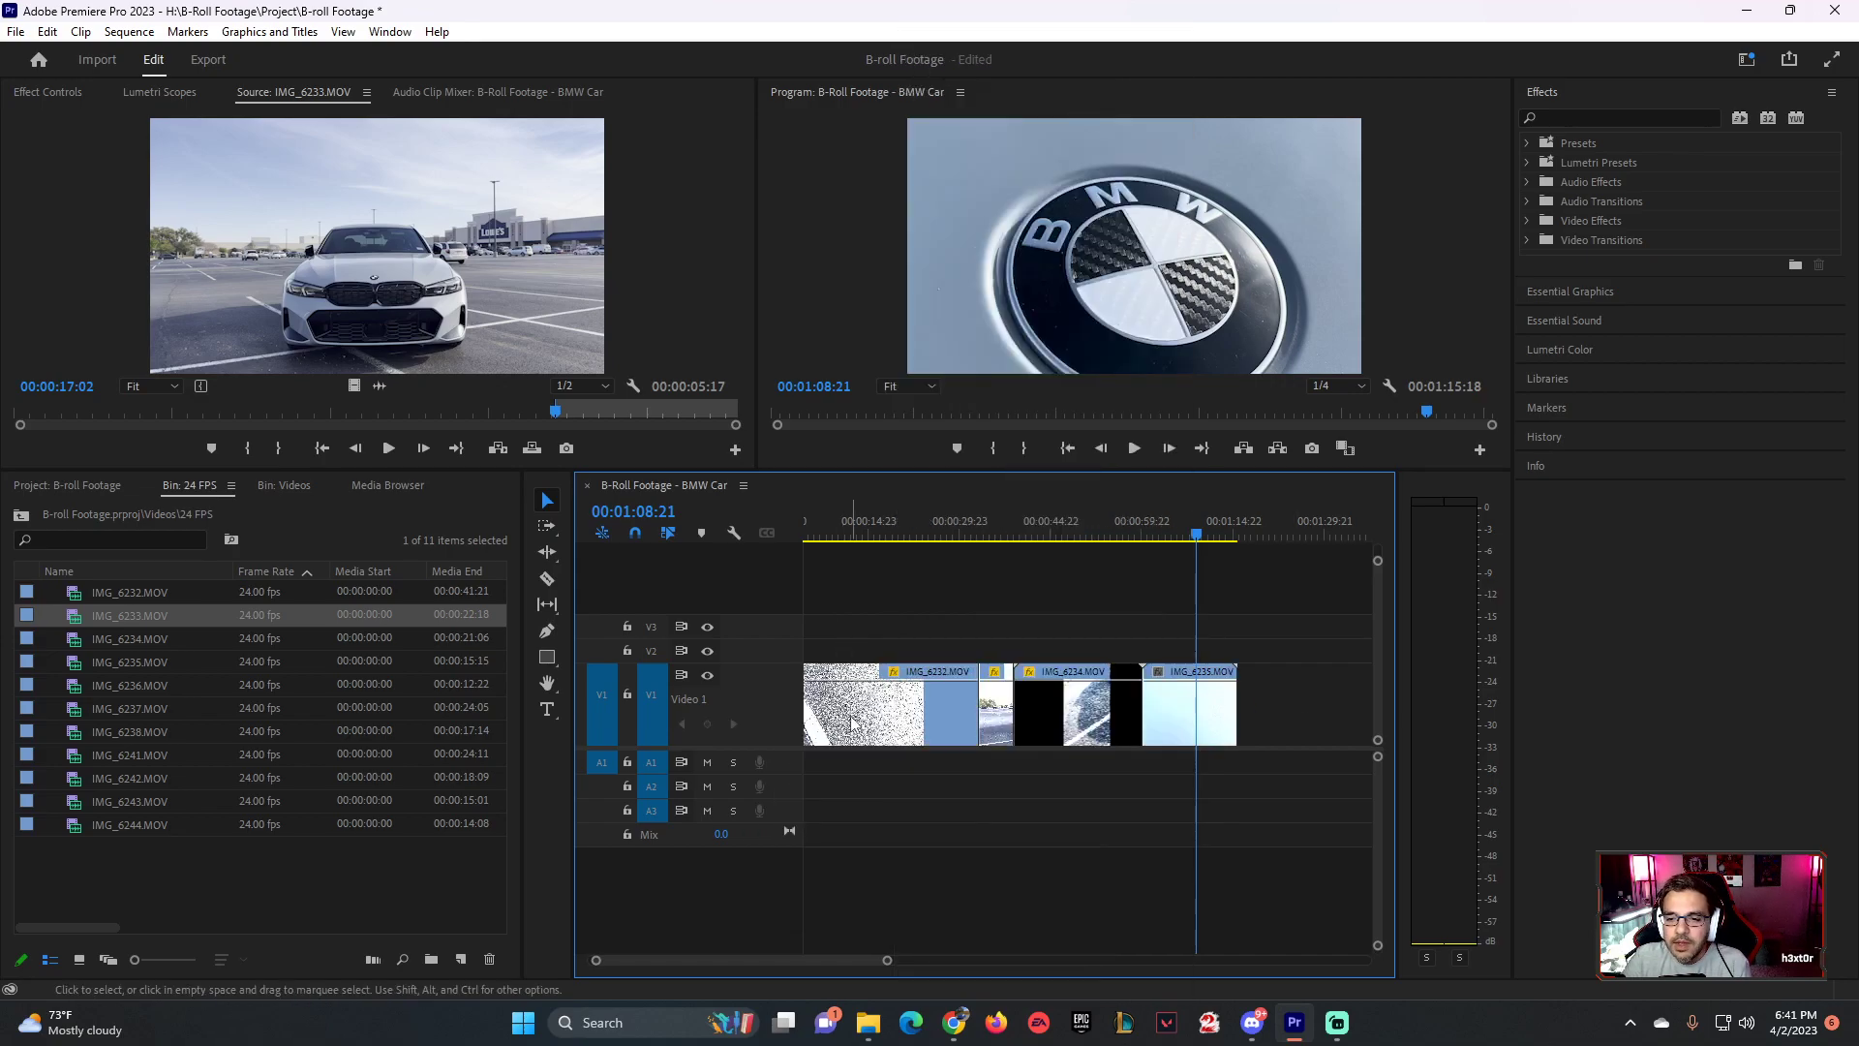
- Show the Time Remapping Speed keyframes on the IMG_6232 and IMG_6233 clips in the timeline
{"action": "right_click", "coordinate": [862, 681]}
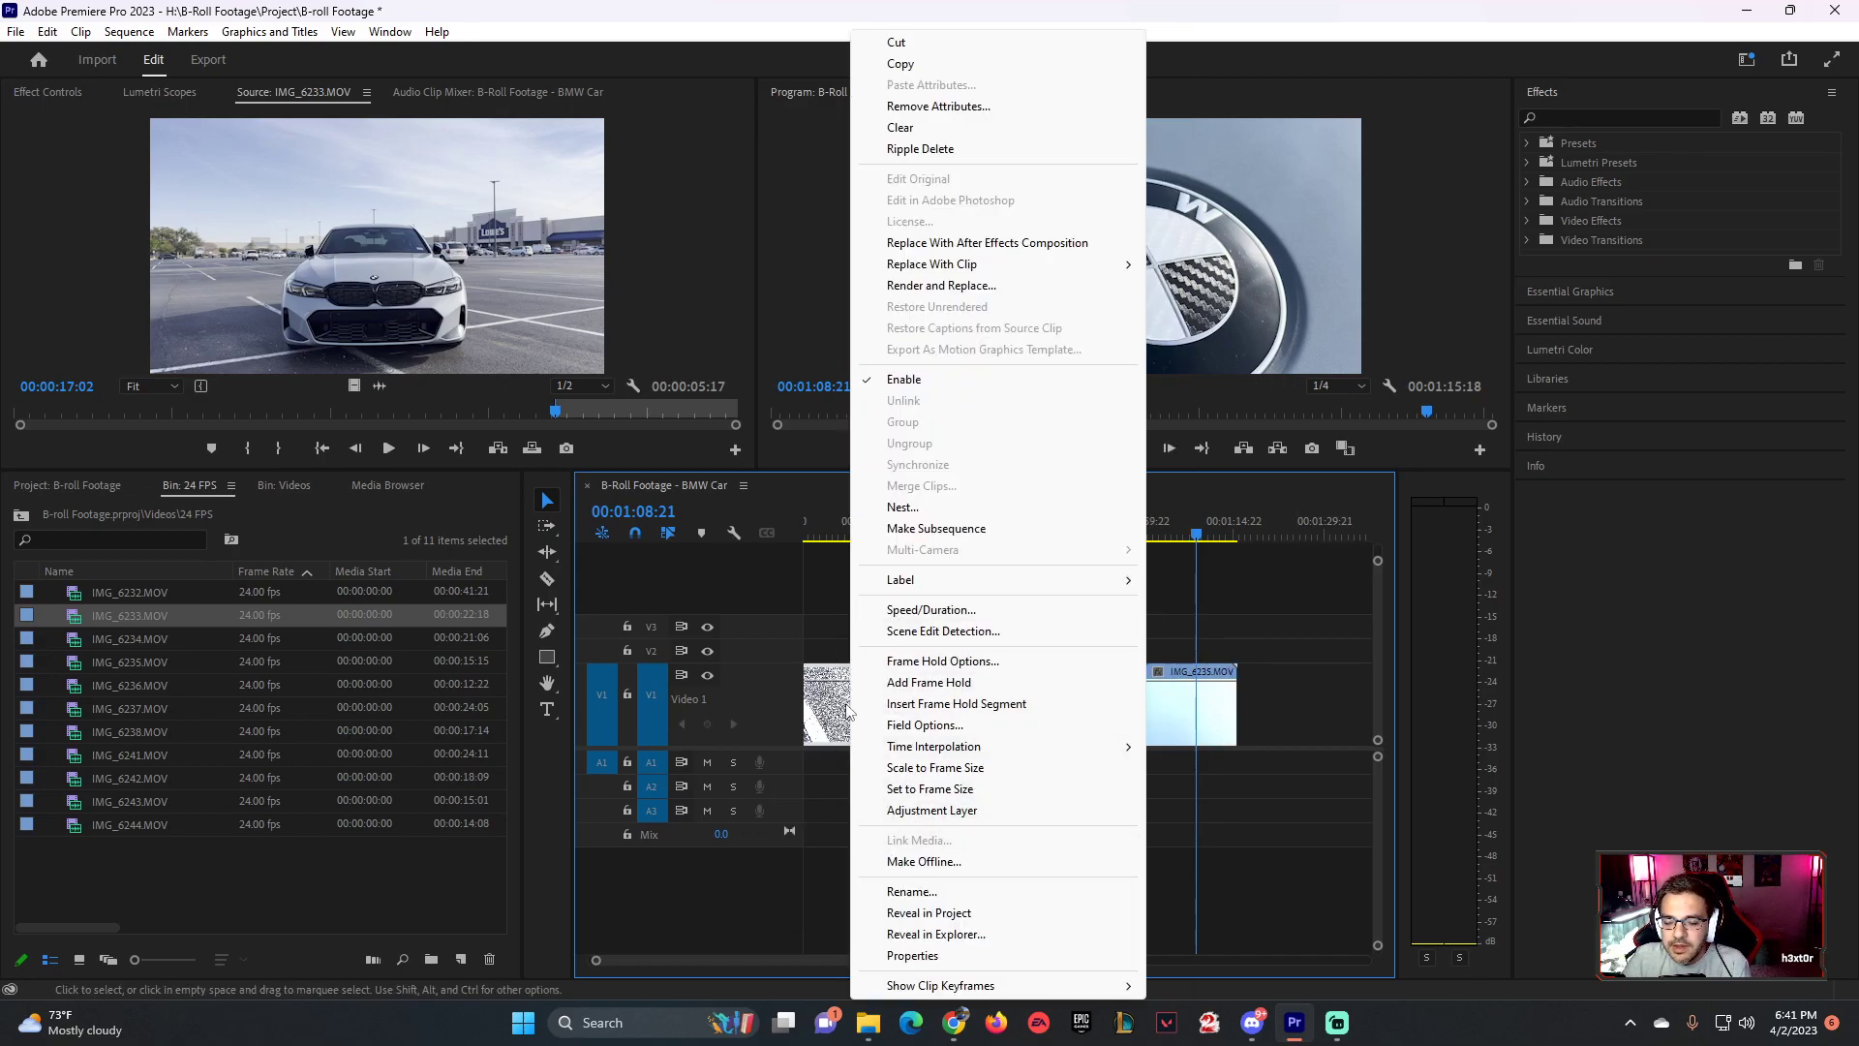
{"action": "mouse_move", "coordinate": [929, 987]}
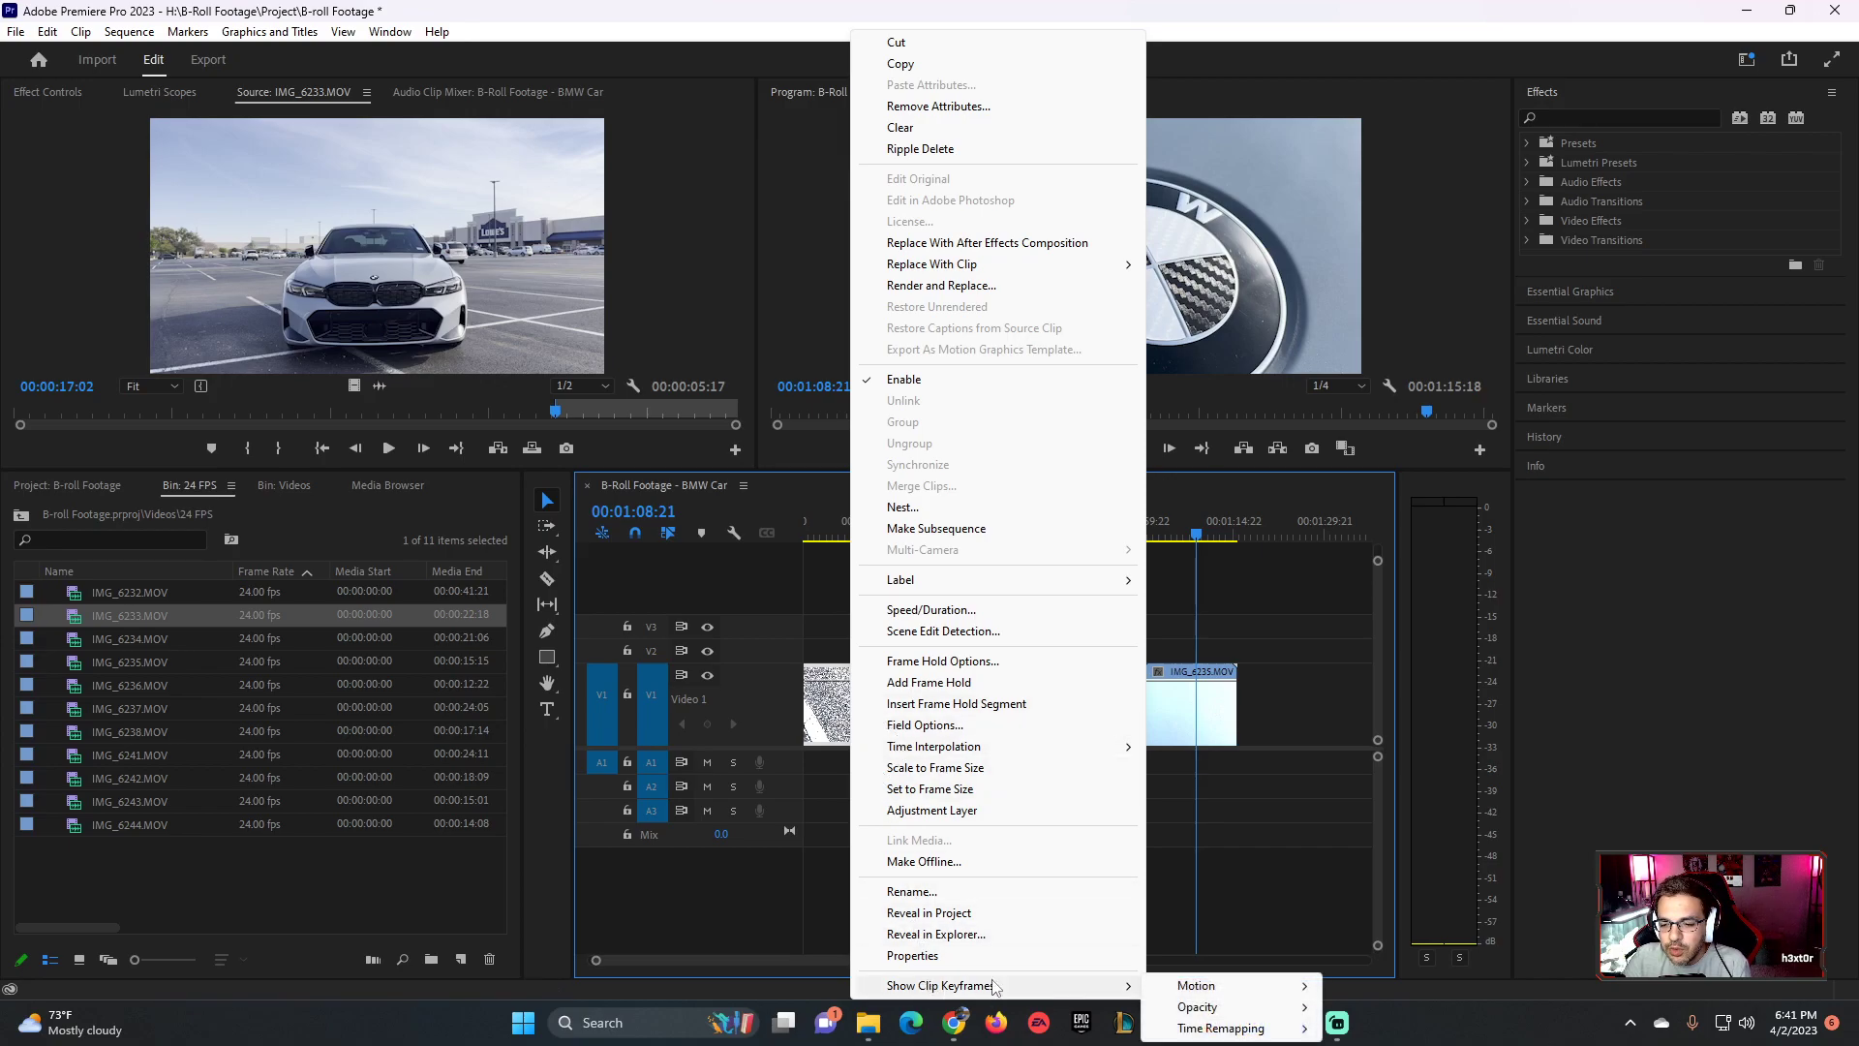
{"action": "mouse_move", "coordinate": [1261, 1032]}
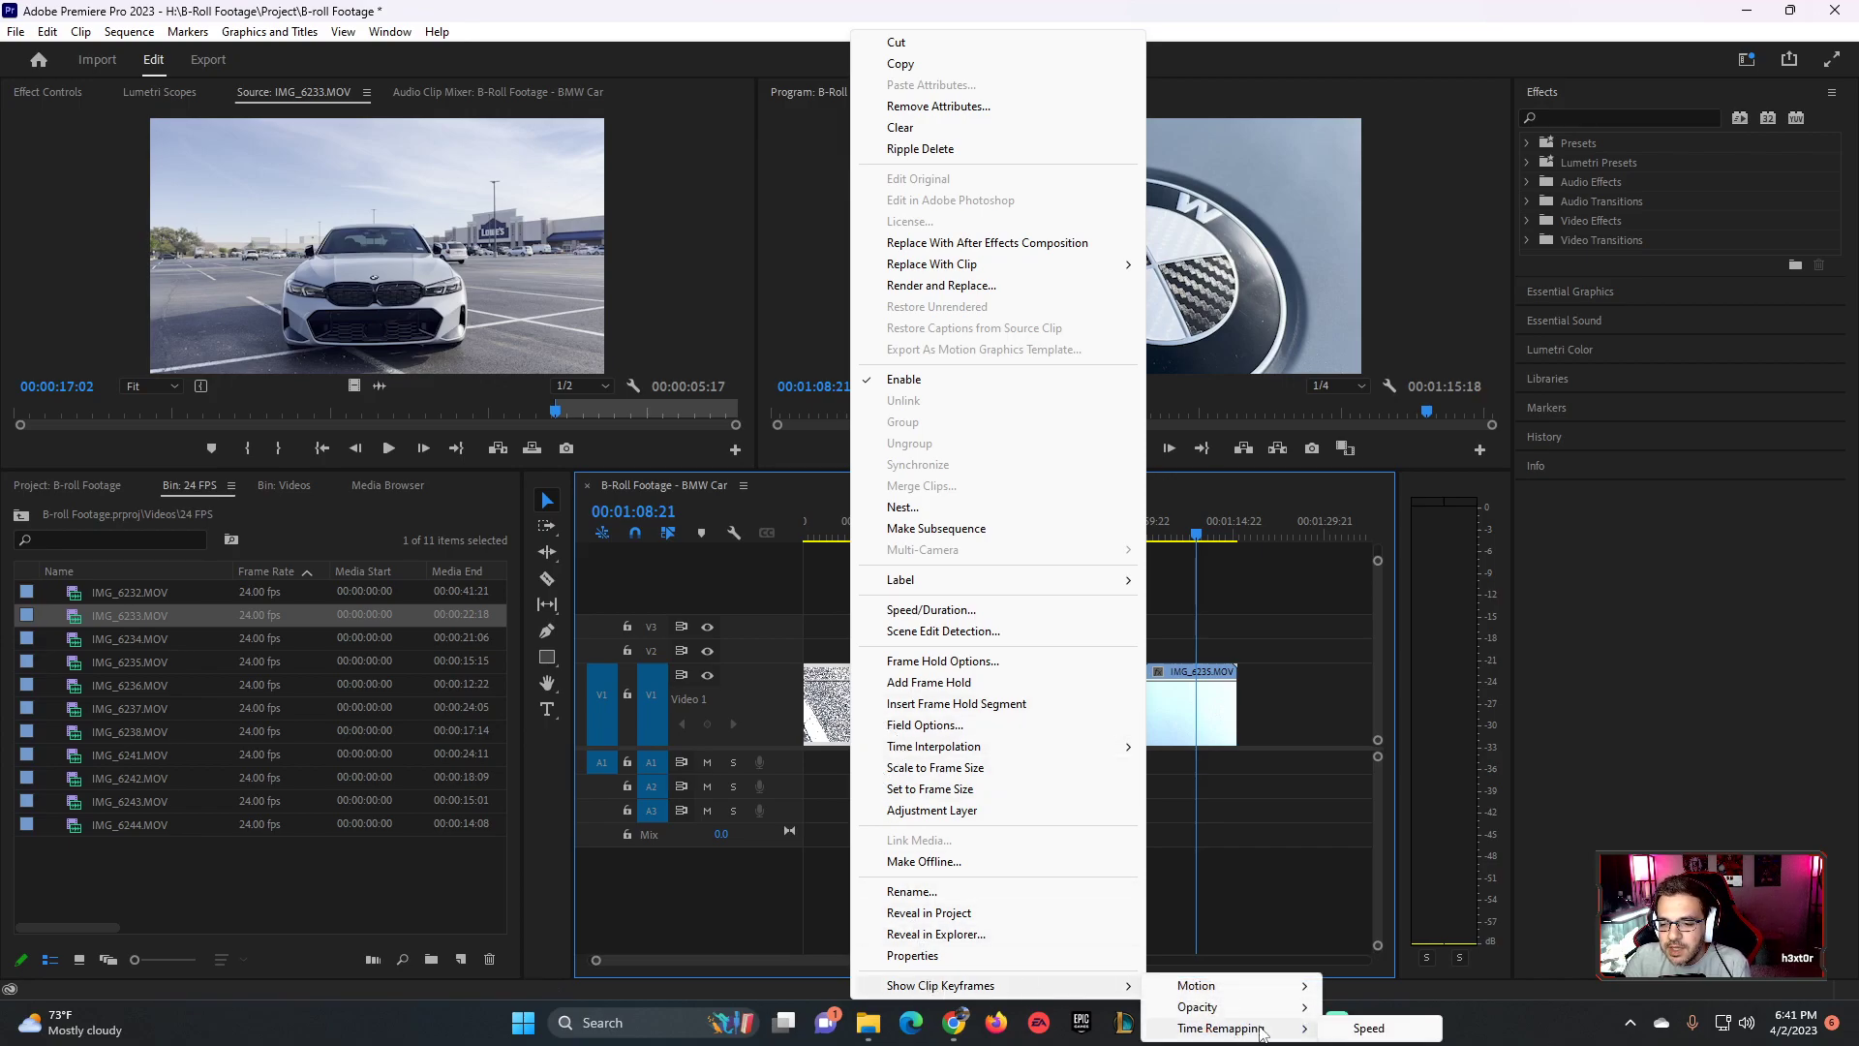
{"action": "left_click", "coordinate": [1386, 1032]}
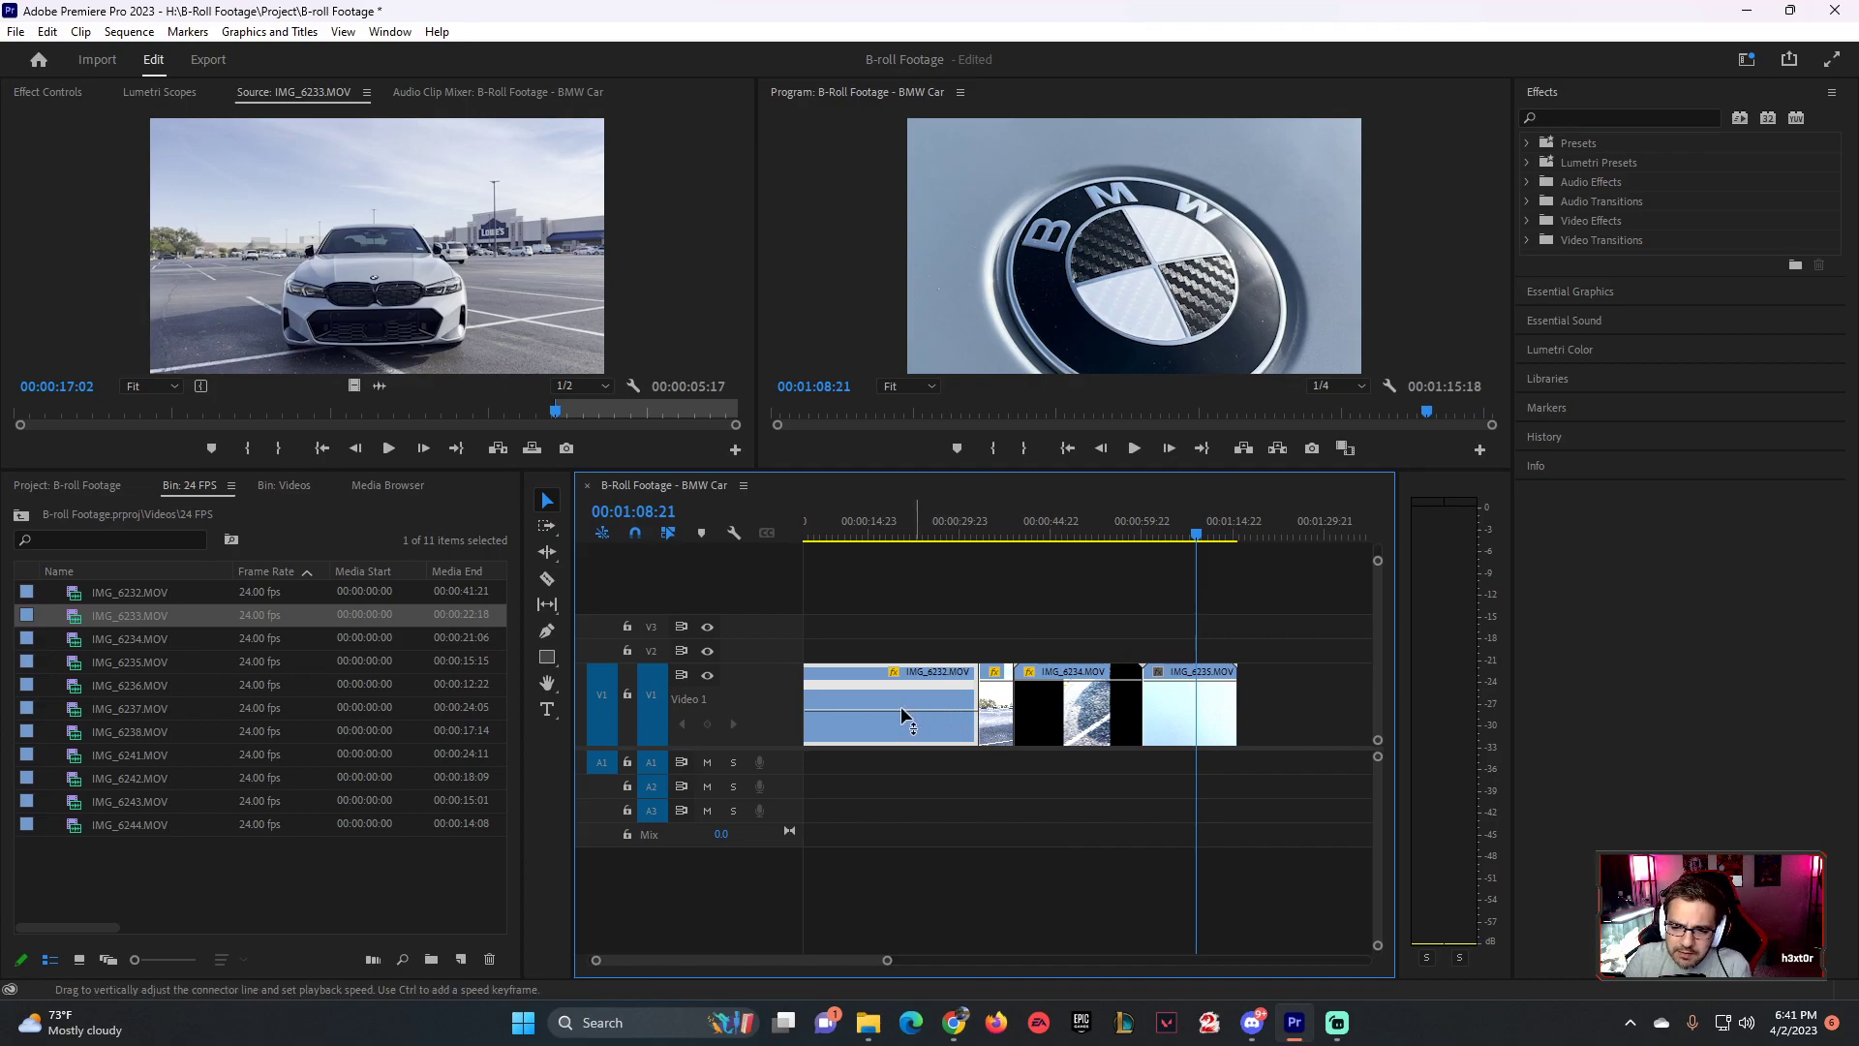
{"action": "right_click", "coordinate": [997, 706]}
{"action": "mouse_move", "coordinate": [1127, 987]}
{"action": "mouse_move", "coordinate": [1384, 1029]}
{"action": "left_click", "coordinate": [1512, 1029]}
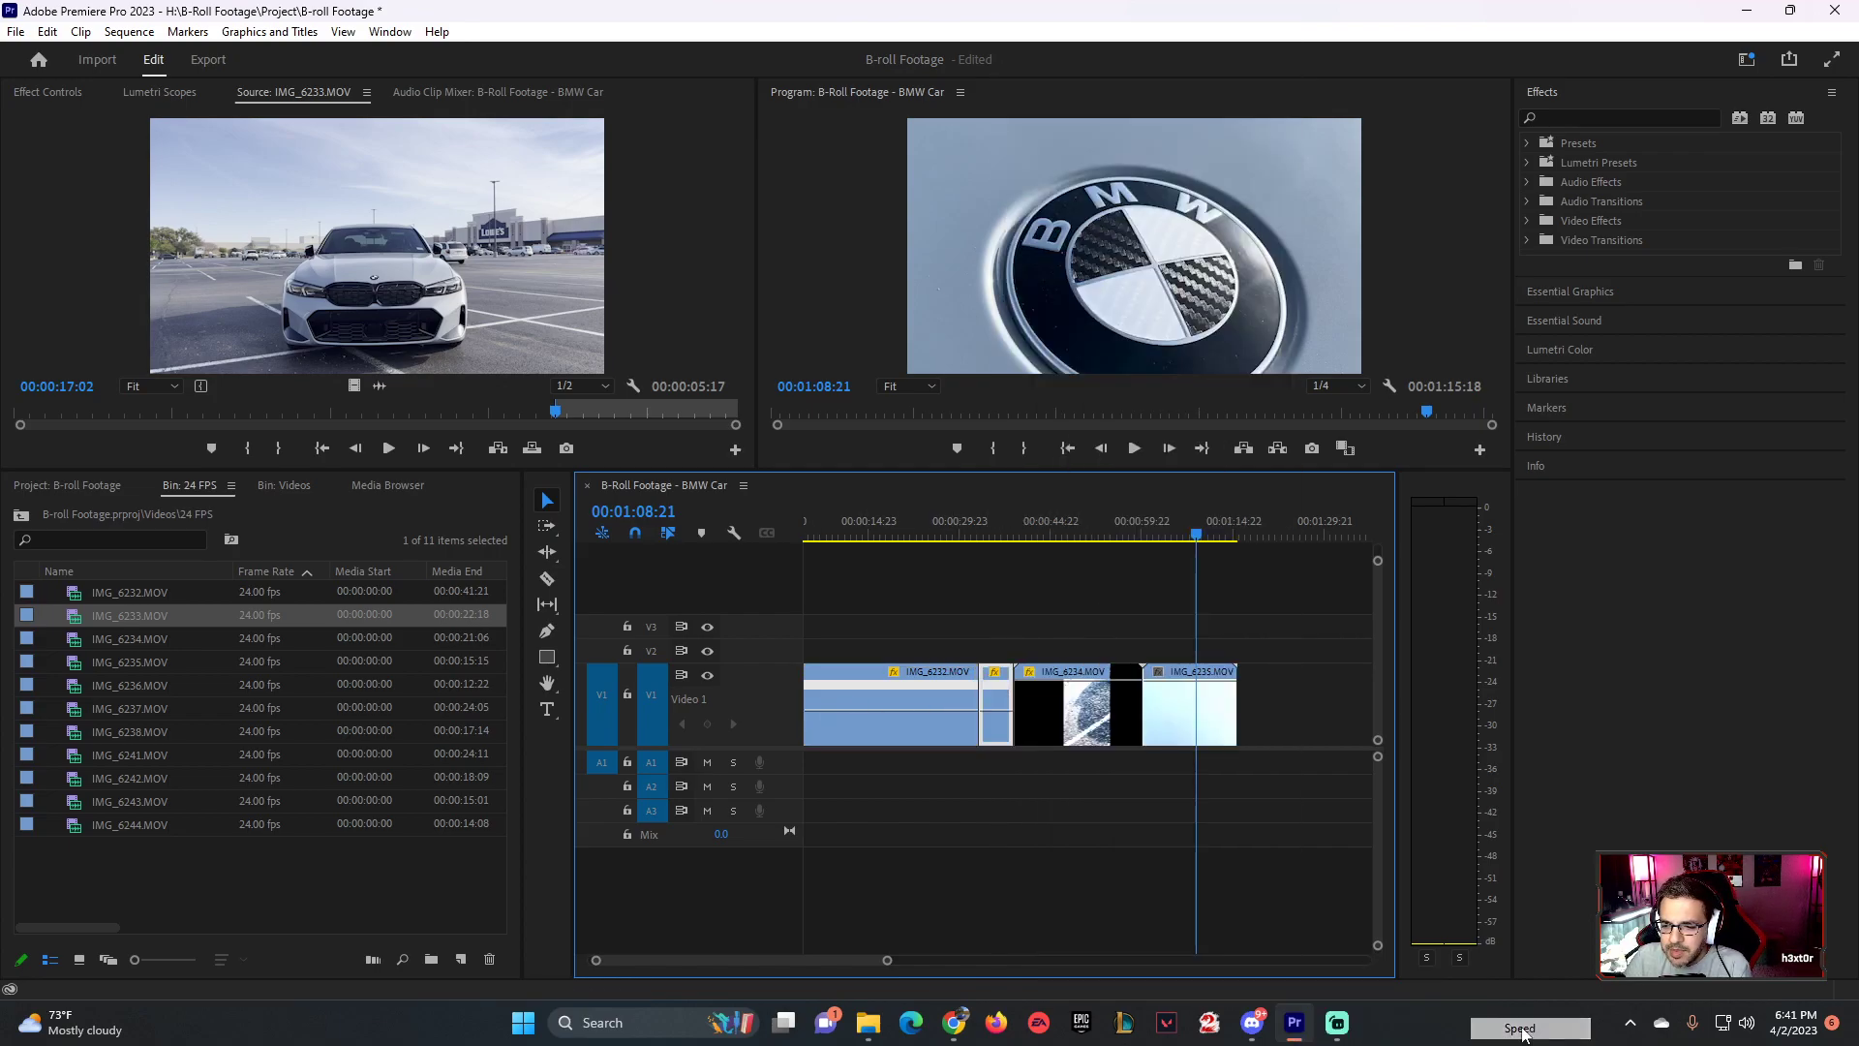
- Show the Time Remapping Speed keyframes on the IMG_6234 and IMG_6235 clips in the timeline
{"action": "right_click", "coordinate": [1031, 709]}
{"action": "mouse_move", "coordinate": [1123, 986]}
{"action": "mouse_move", "coordinate": [1443, 1028]}
{"action": "left_click", "coordinate": [1549, 1028]}
{"action": "right_click", "coordinate": [1200, 715]}
{"action": "mouse_move", "coordinate": [1302, 985]}
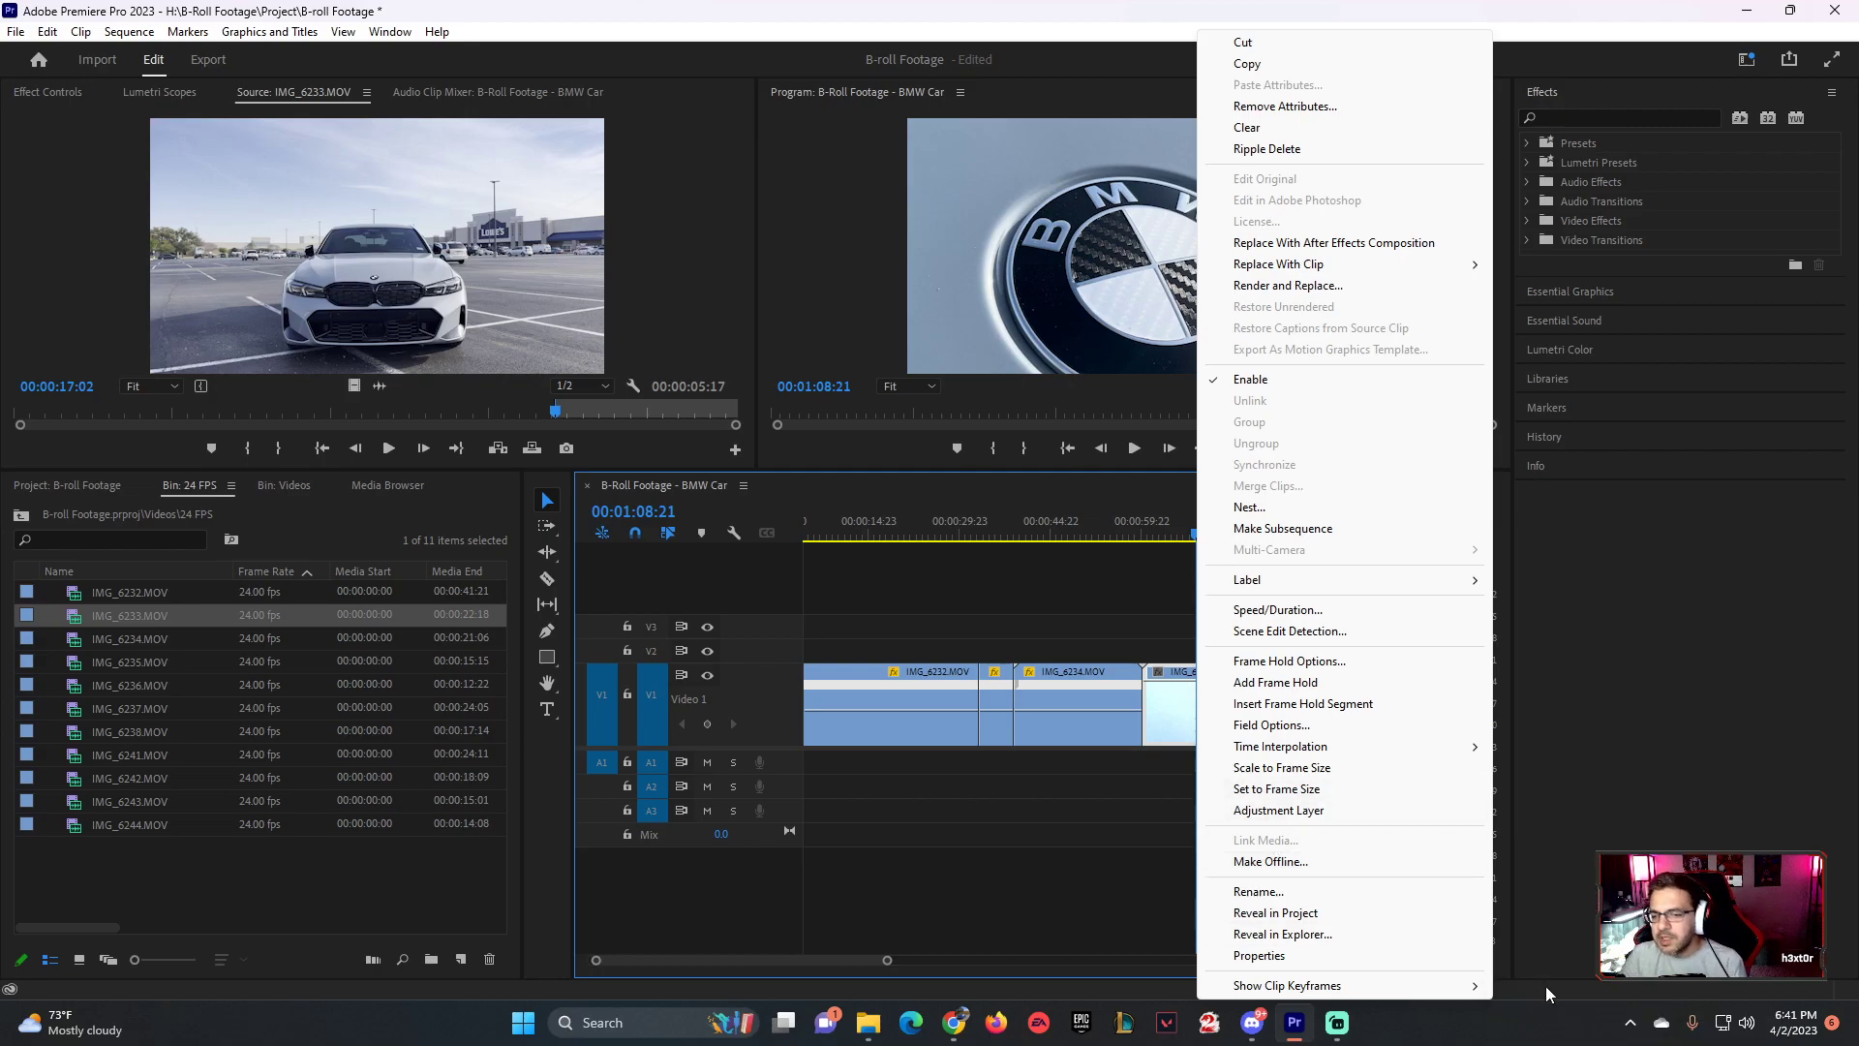
{"action": "mouse_move", "coordinate": [1428, 997]}
{"action": "mouse_move", "coordinate": [1559, 1024]}
{"action": "left_click", "coordinate": [1704, 1024]}
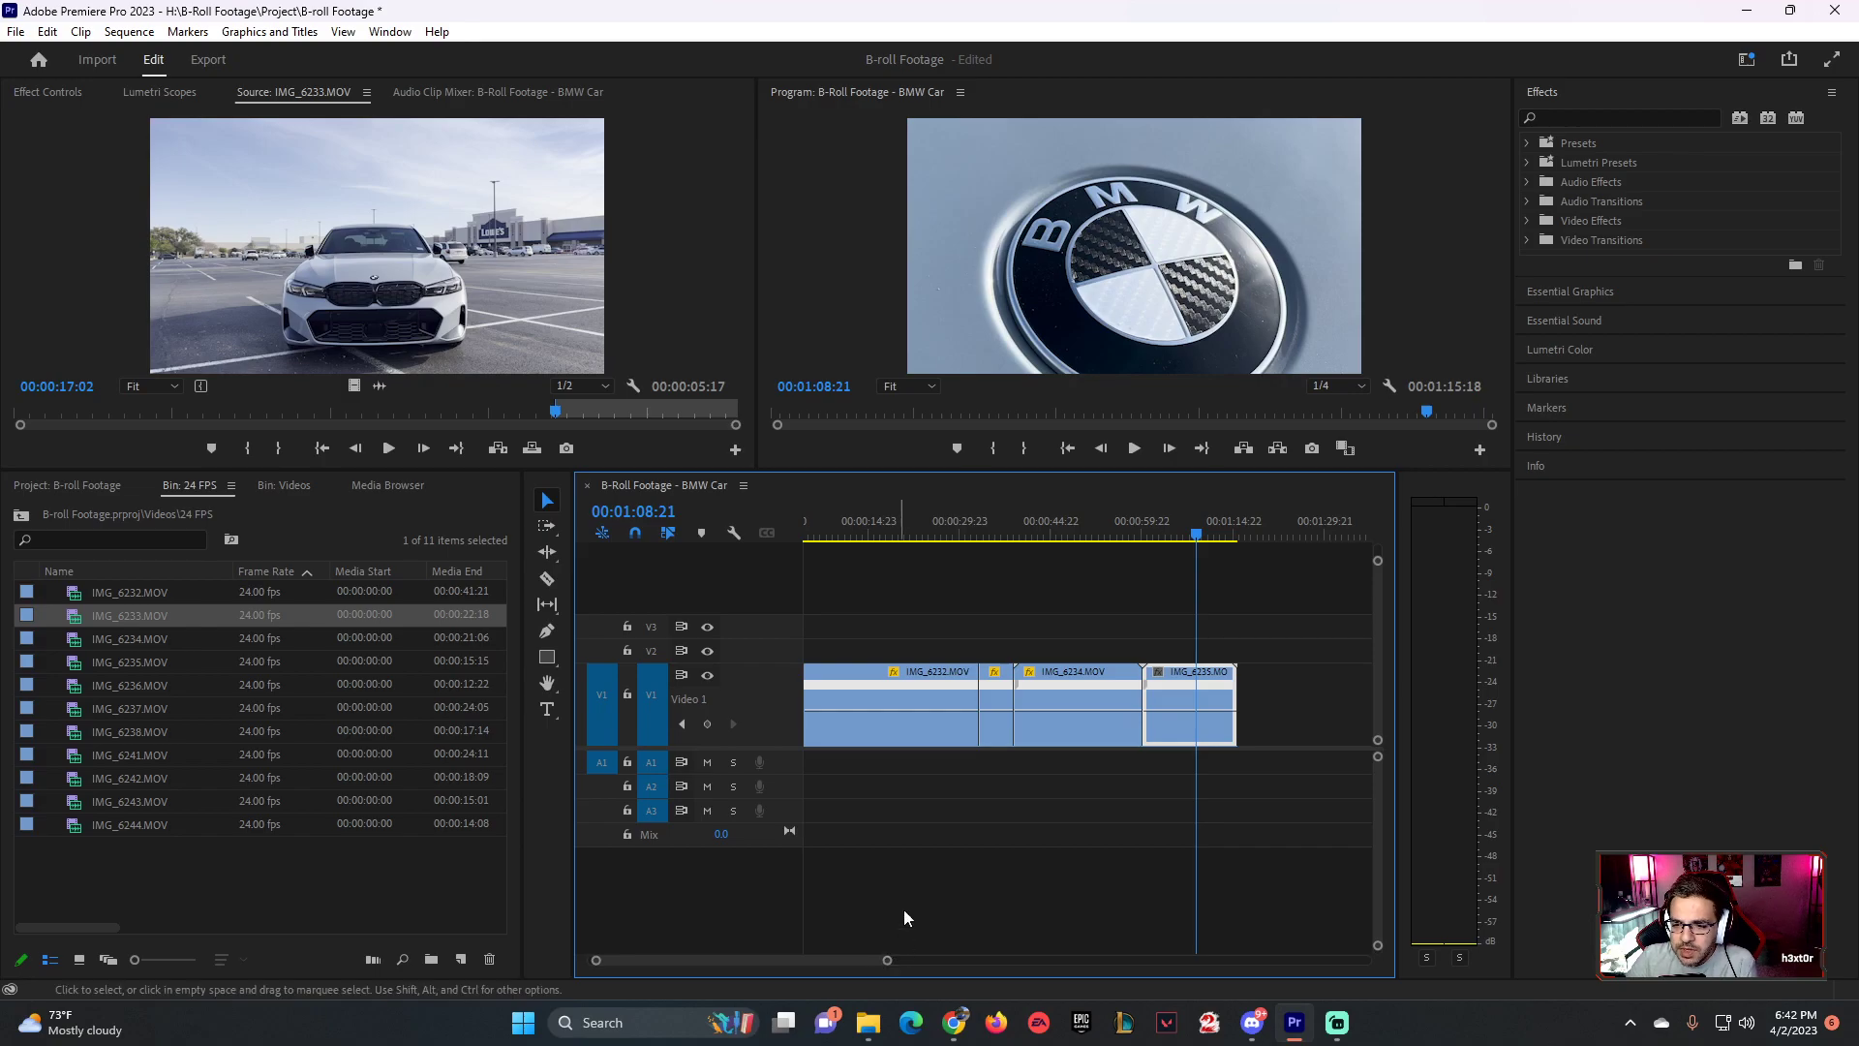
- Resize the workspace by narrowing the effects and audio meter panels, widening the timeline and making the monitors taller
{"action": "left_click_drag", "start_coordinate": [886, 959], "coordinate": [822, 963]}
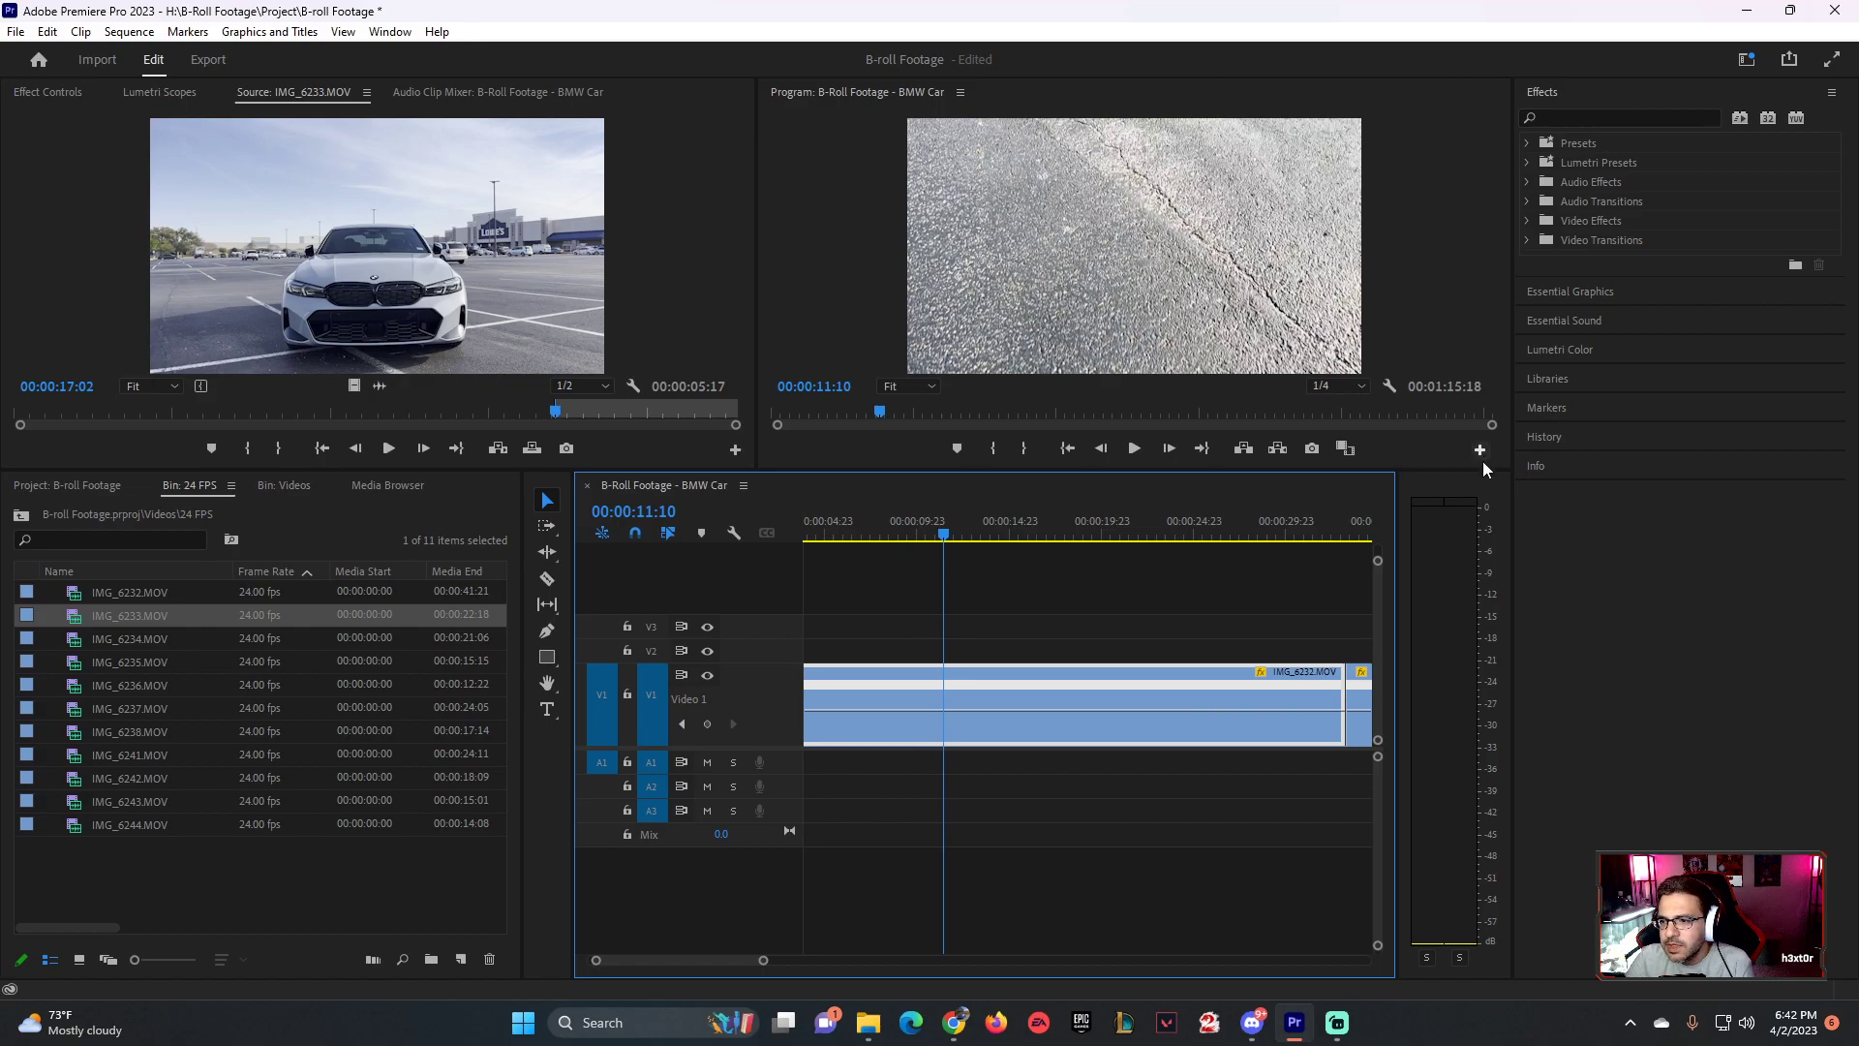
{"action": "left_click_drag", "start_coordinate": [1402, 611], "coordinate": [1435, 624]}
{"action": "left_click_drag", "start_coordinate": [1511, 123], "coordinate": [1701, 158]}
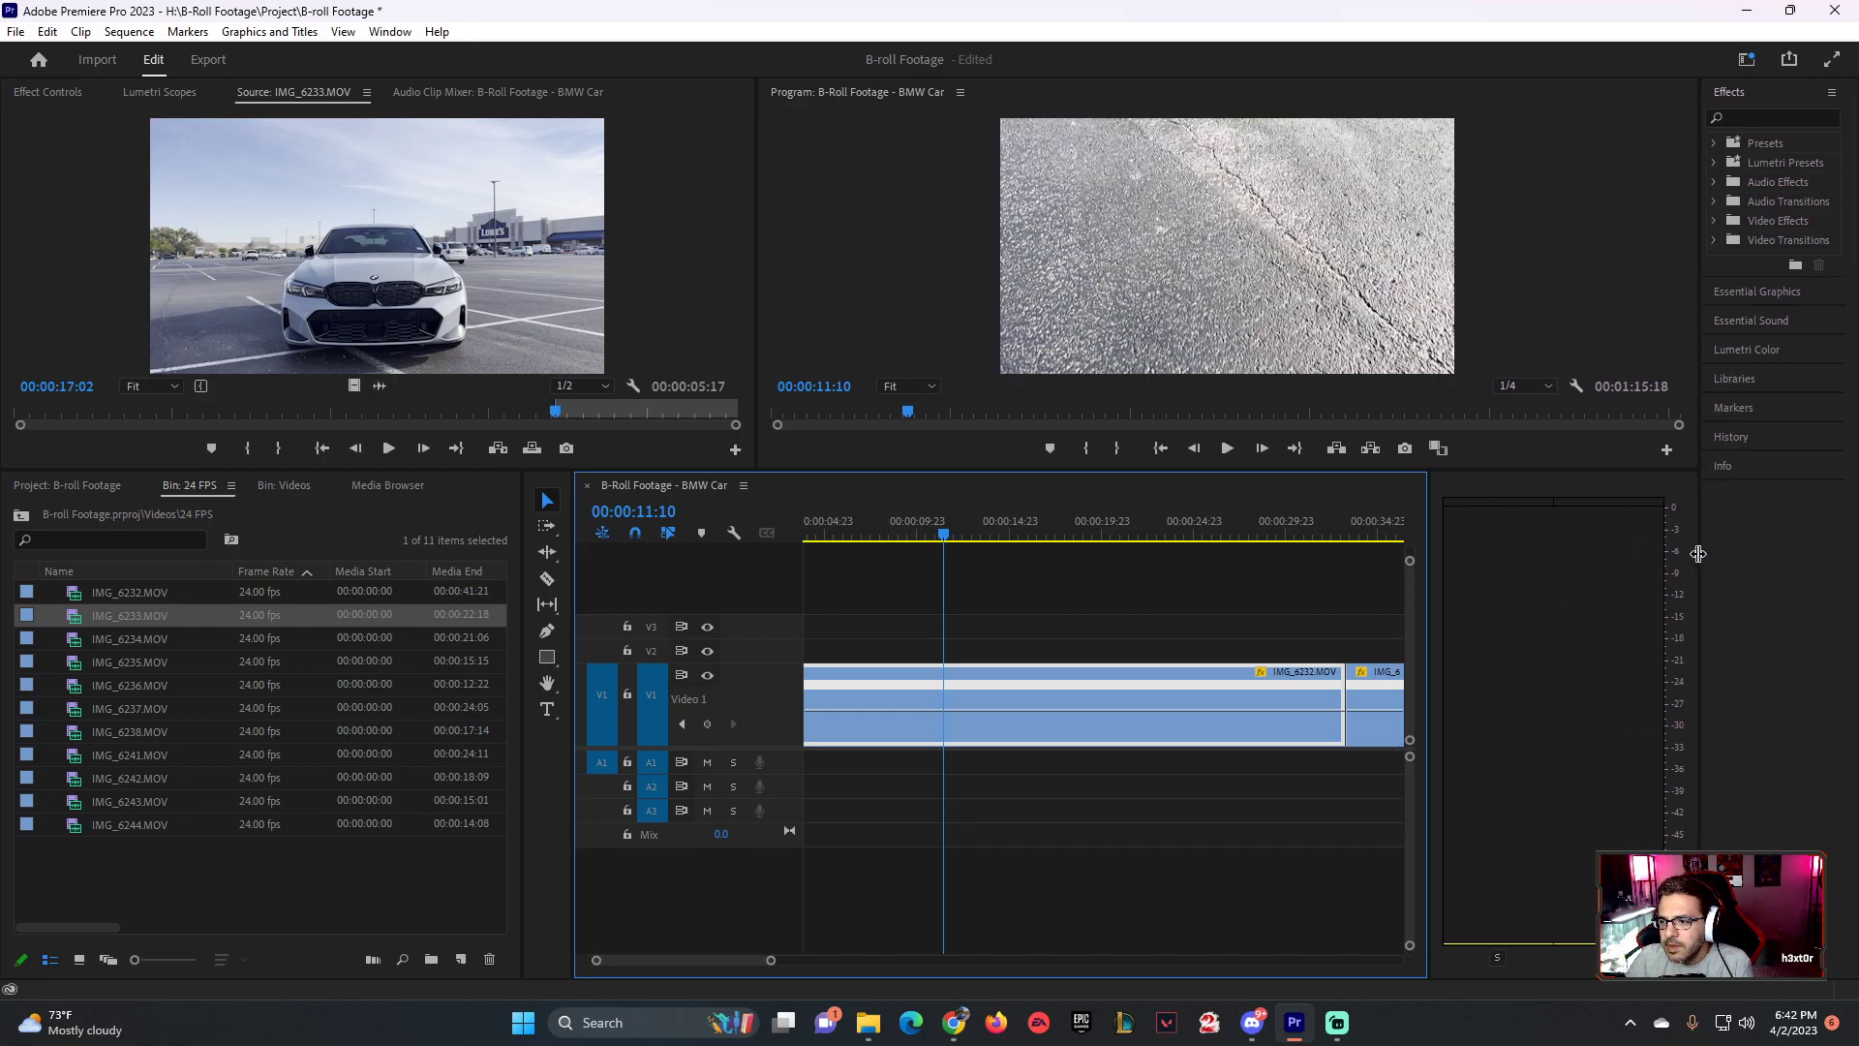
{"action": "left_click_drag", "start_coordinate": [1429, 600], "coordinate": [1632, 614]}
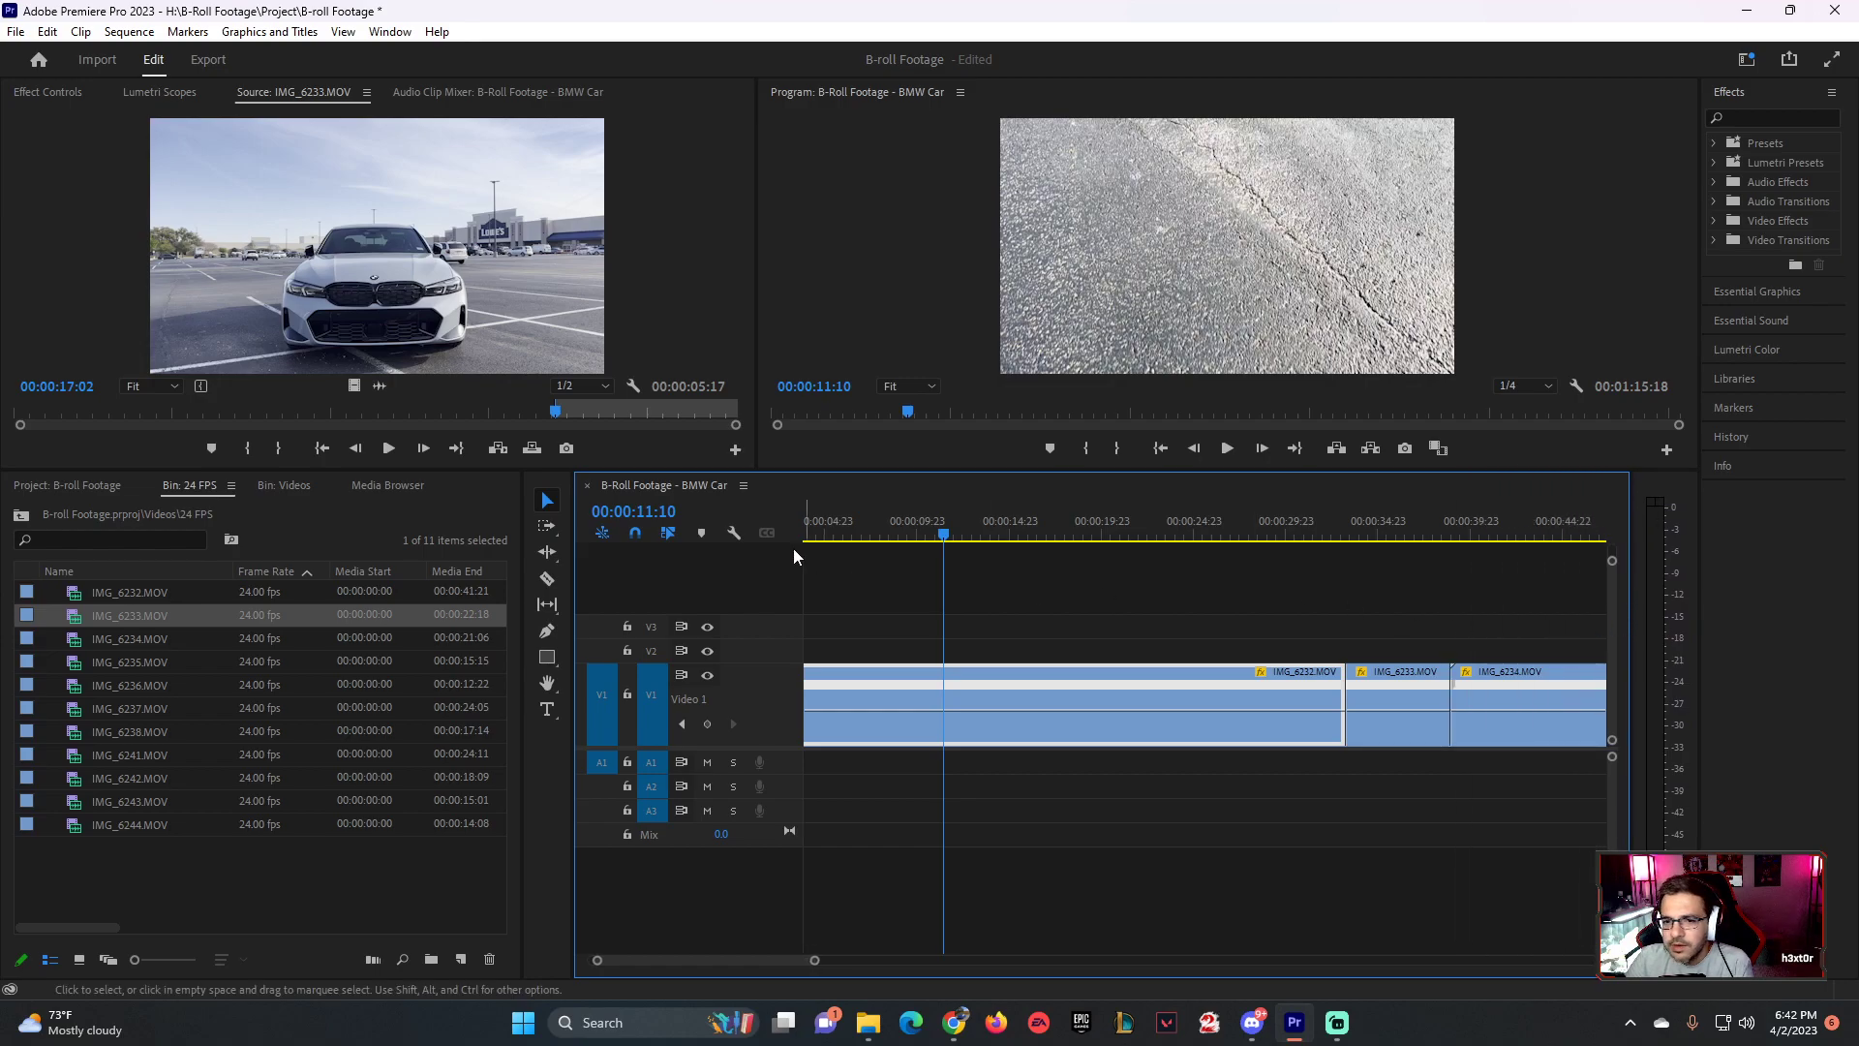
{"action": "left_click_drag", "start_coordinate": [813, 472], "coordinate": [813, 551]}
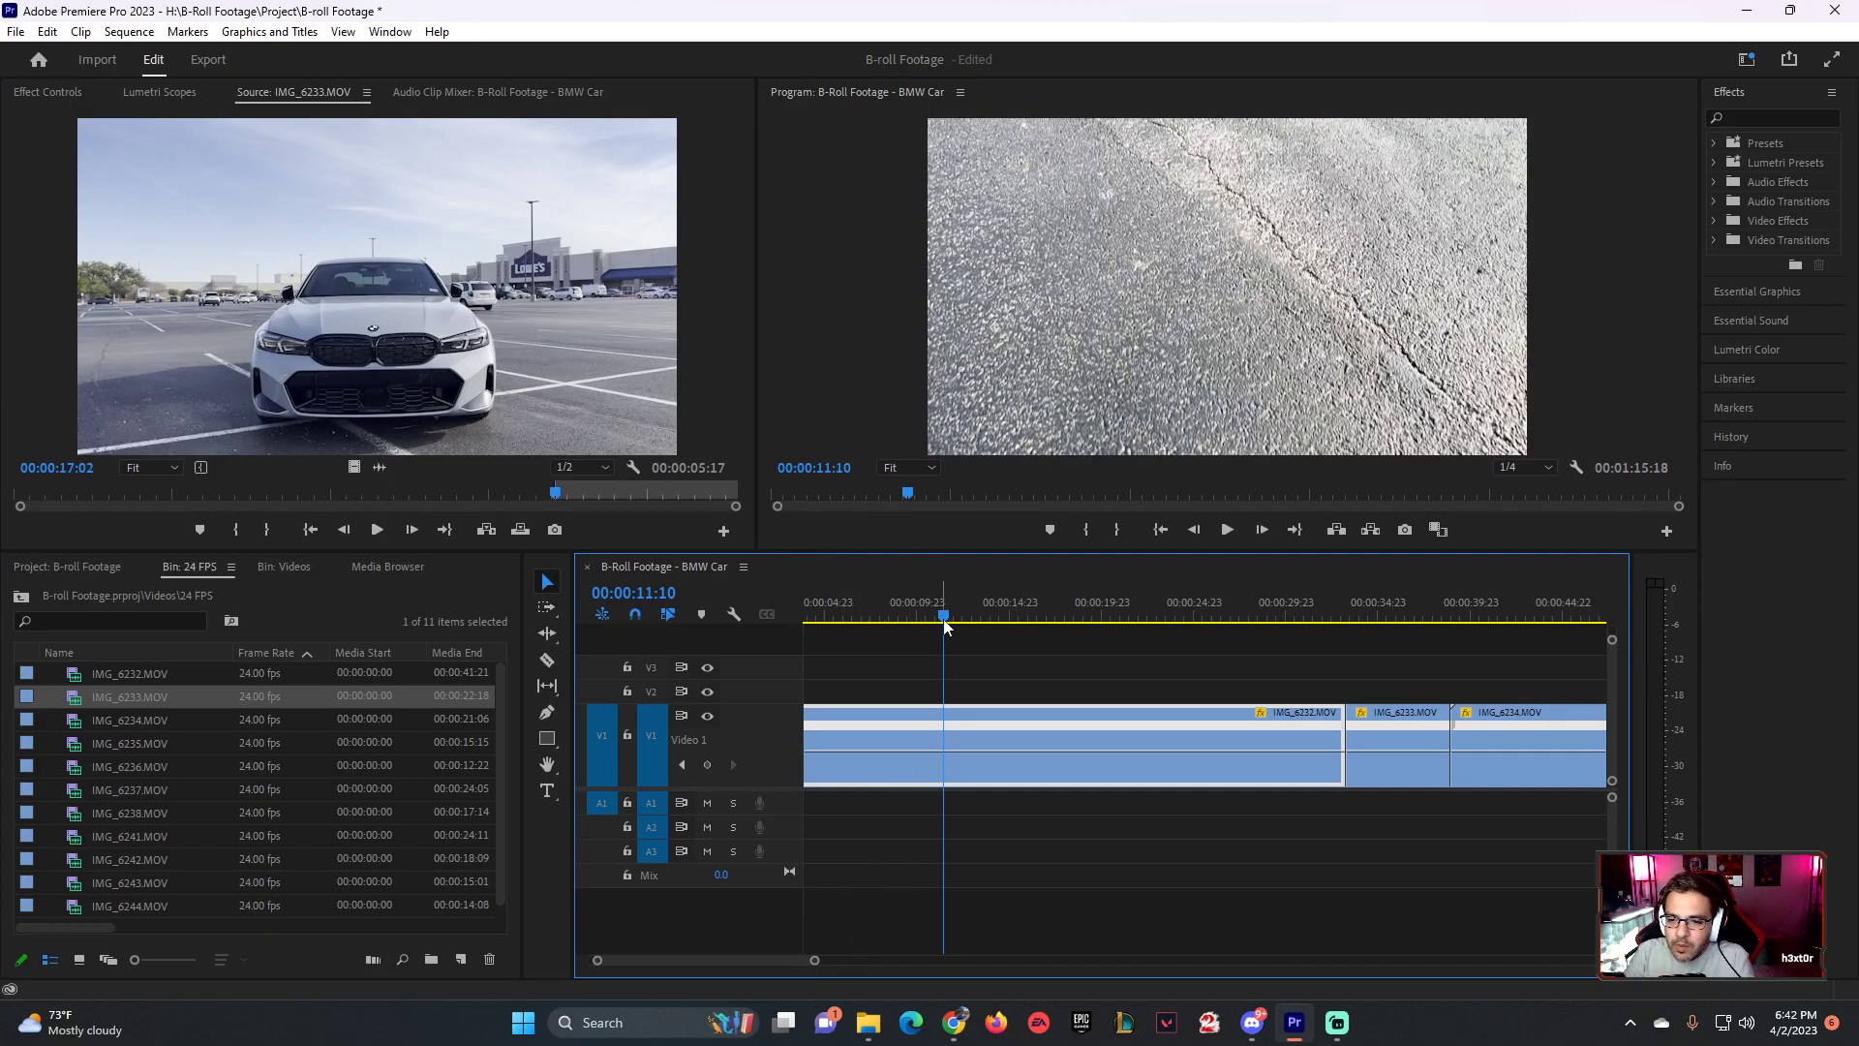
- Add a speed keyframe to IMG_6232 at 00:00:11:22 and raise the speed of the section before it to about 1510%
{"action": "key", "text": "Home"}
{"action": "left_click_drag", "start_coordinate": [804, 621], "coordinate": [1023, 620]}
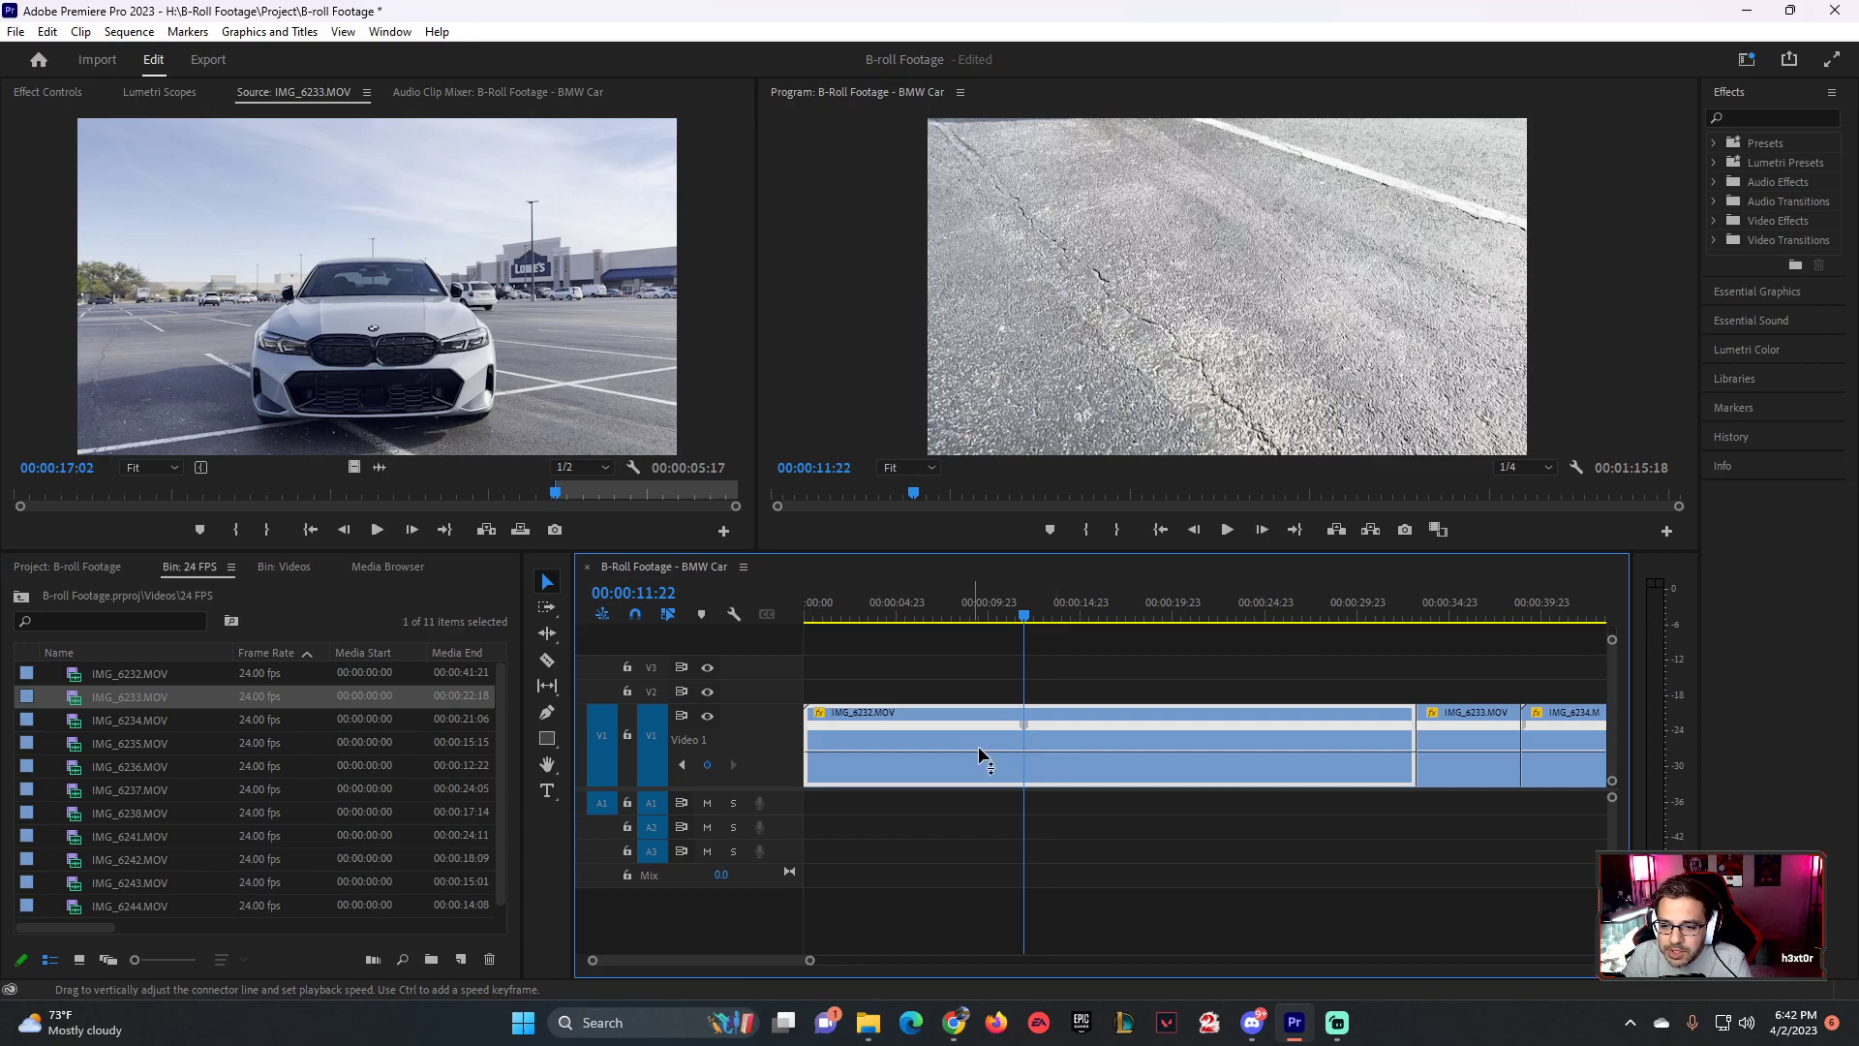
{"action": "left_click_drag", "start_coordinate": [972, 753], "coordinate": [972, 745]}
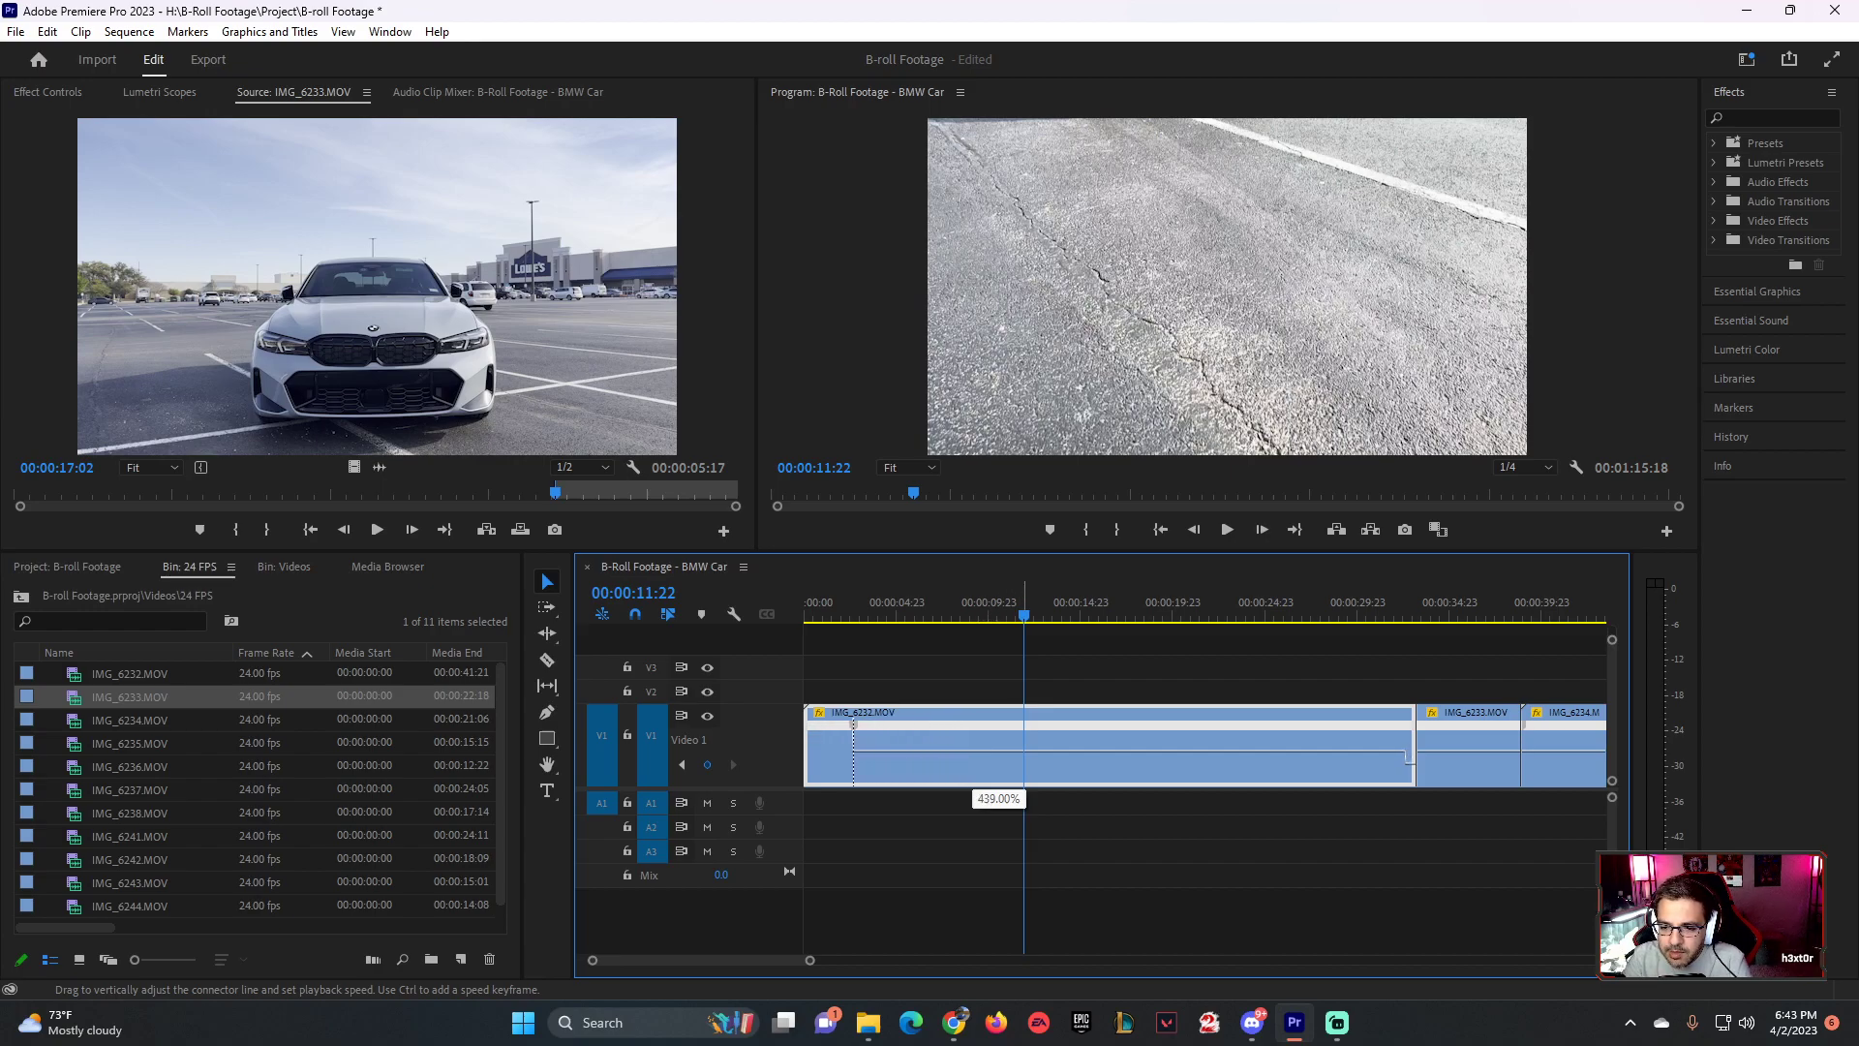
{"action": "left_click_drag", "start_coordinate": [972, 610], "coordinate": [968, 595]}
{"action": "left_click_drag", "start_coordinate": [837, 728], "coordinate": [829, 722]}
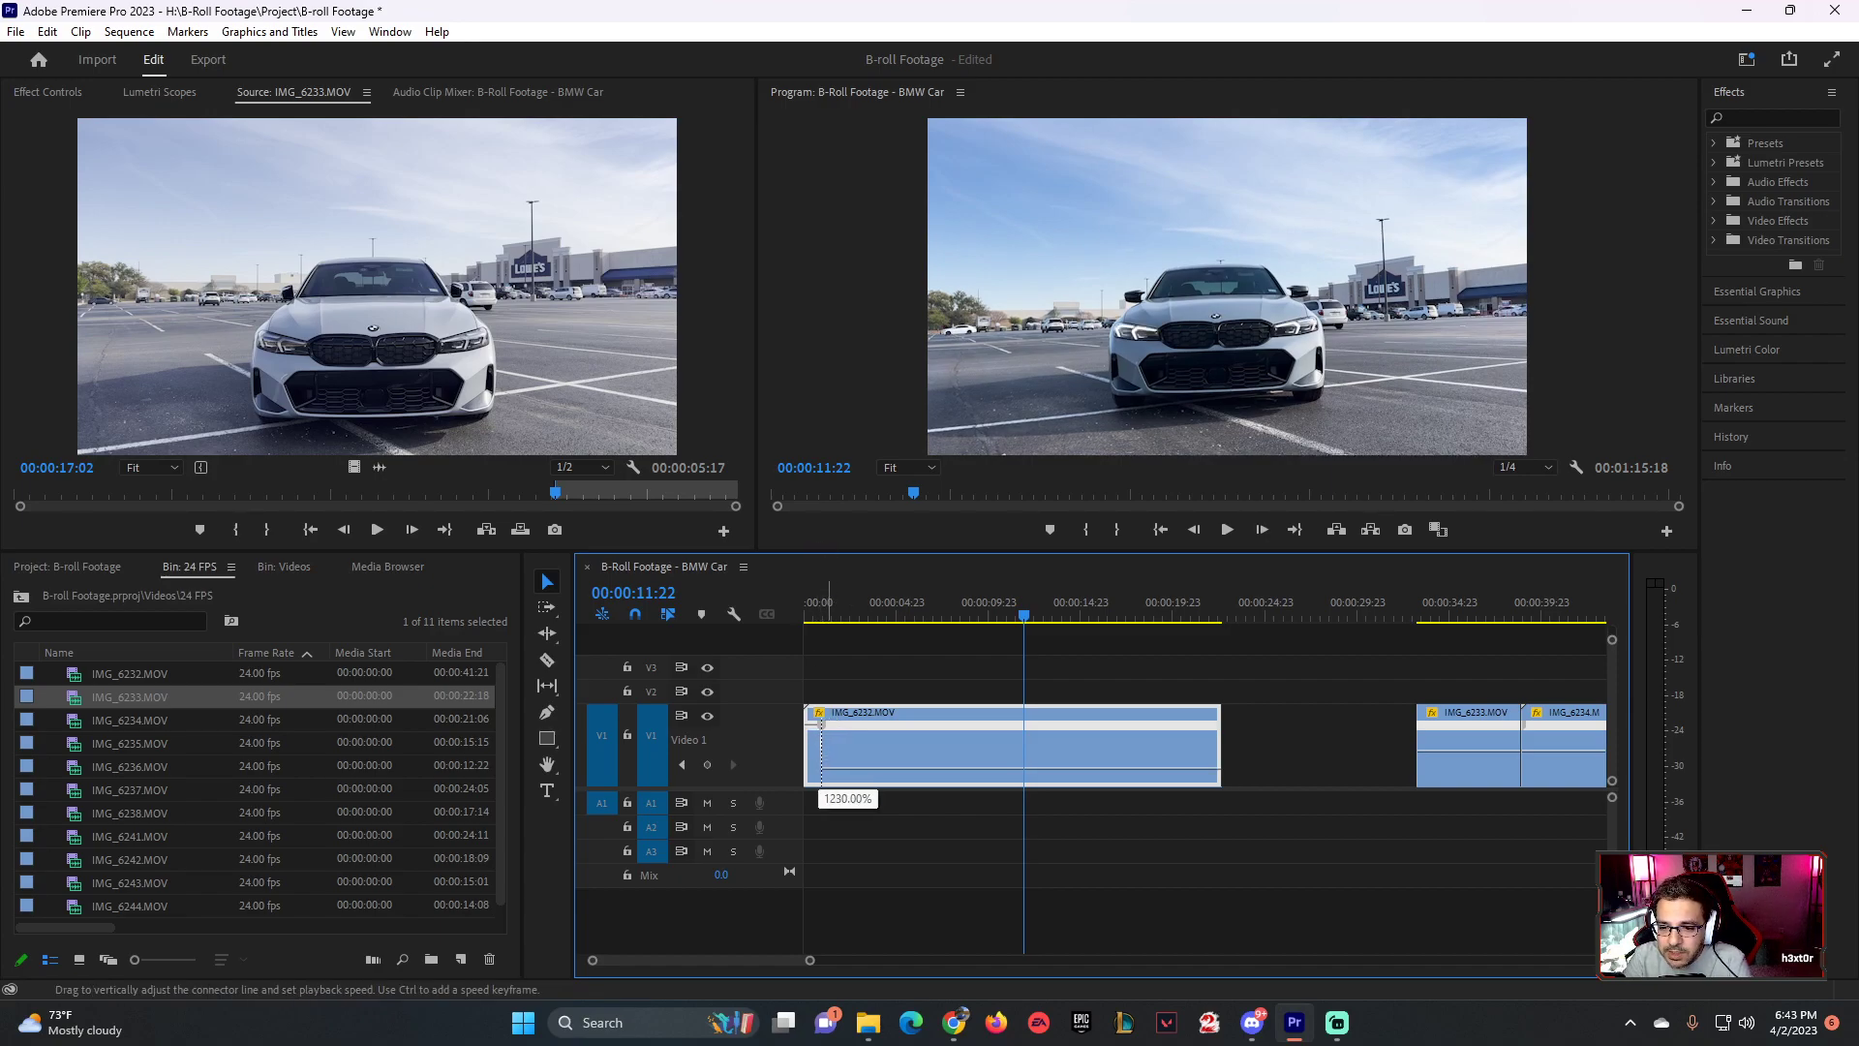
{"action": "left_click_drag", "start_coordinate": [821, 775], "coordinate": [816, 748]}
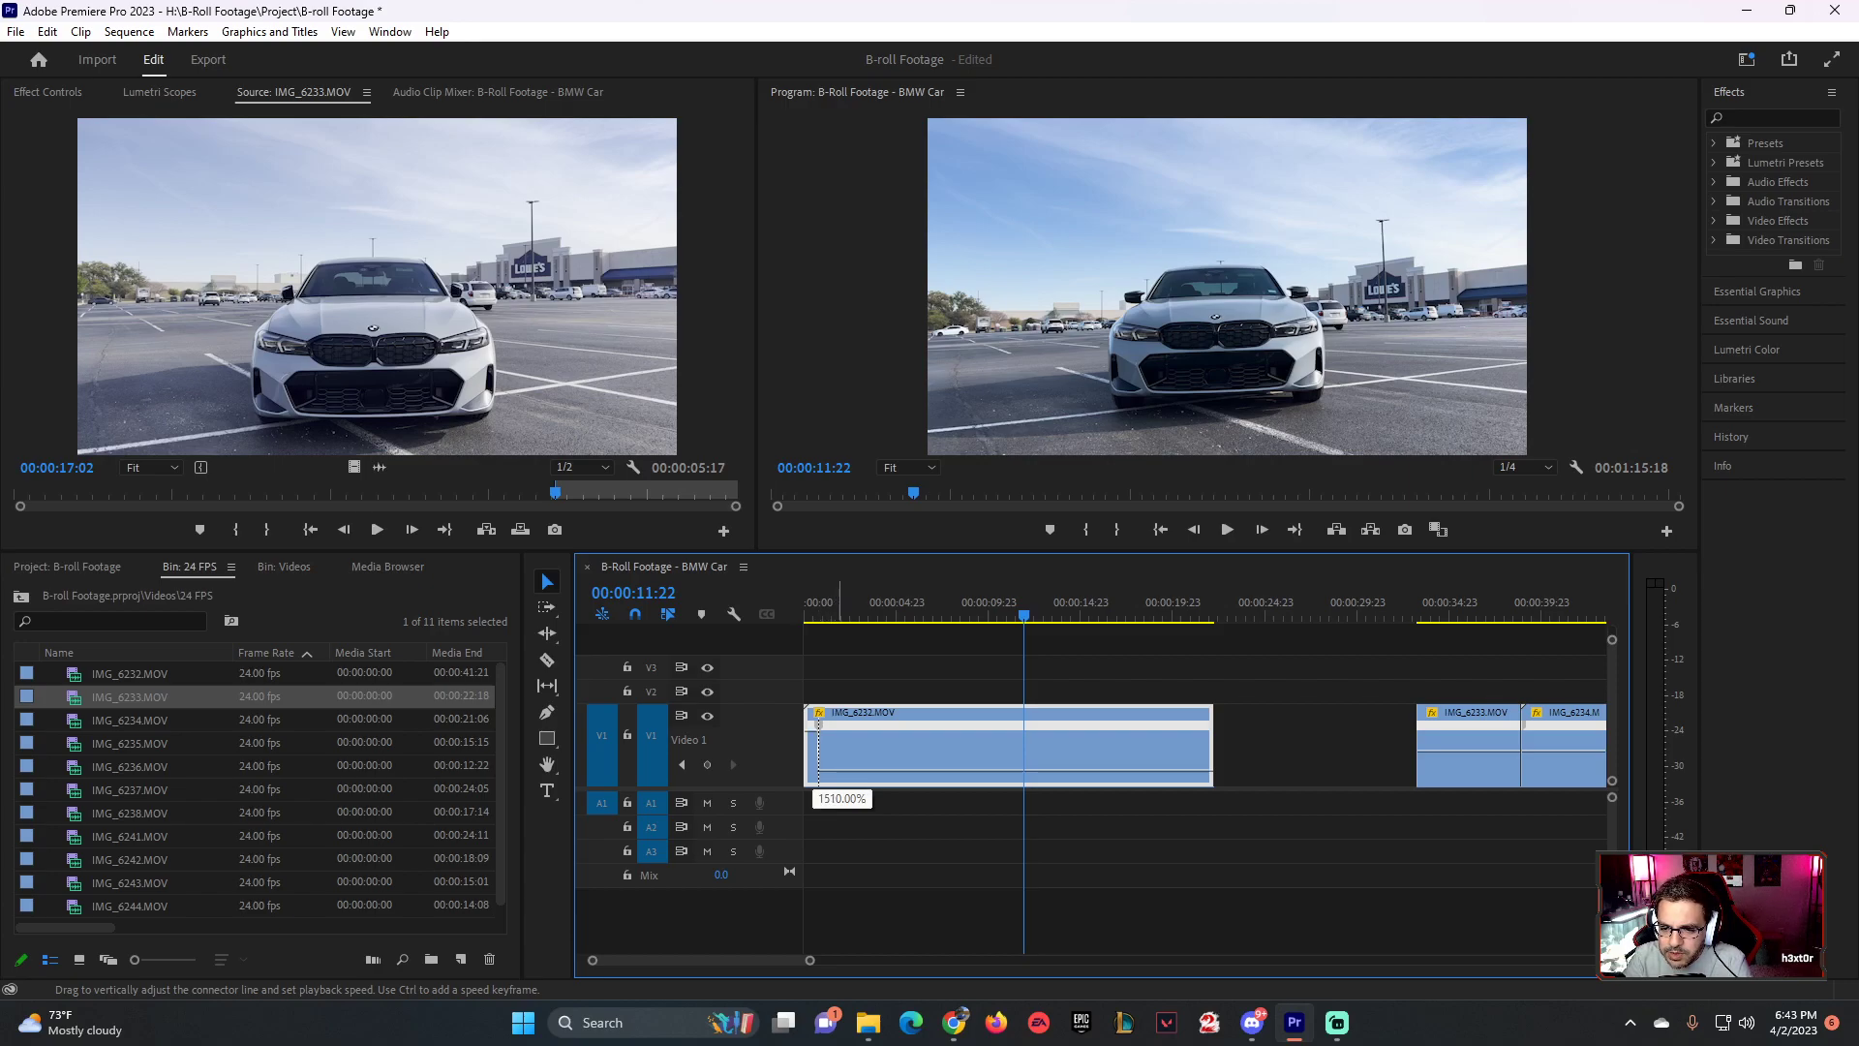
{"action": "left_click_drag", "start_coordinate": [817, 722], "coordinate": [816, 718]}
- Play the sequence from the start several times to review the sped-up opening of IMG_6232
{"action": "left_click_drag", "start_coordinate": [914, 621], "coordinate": [760, 594]}
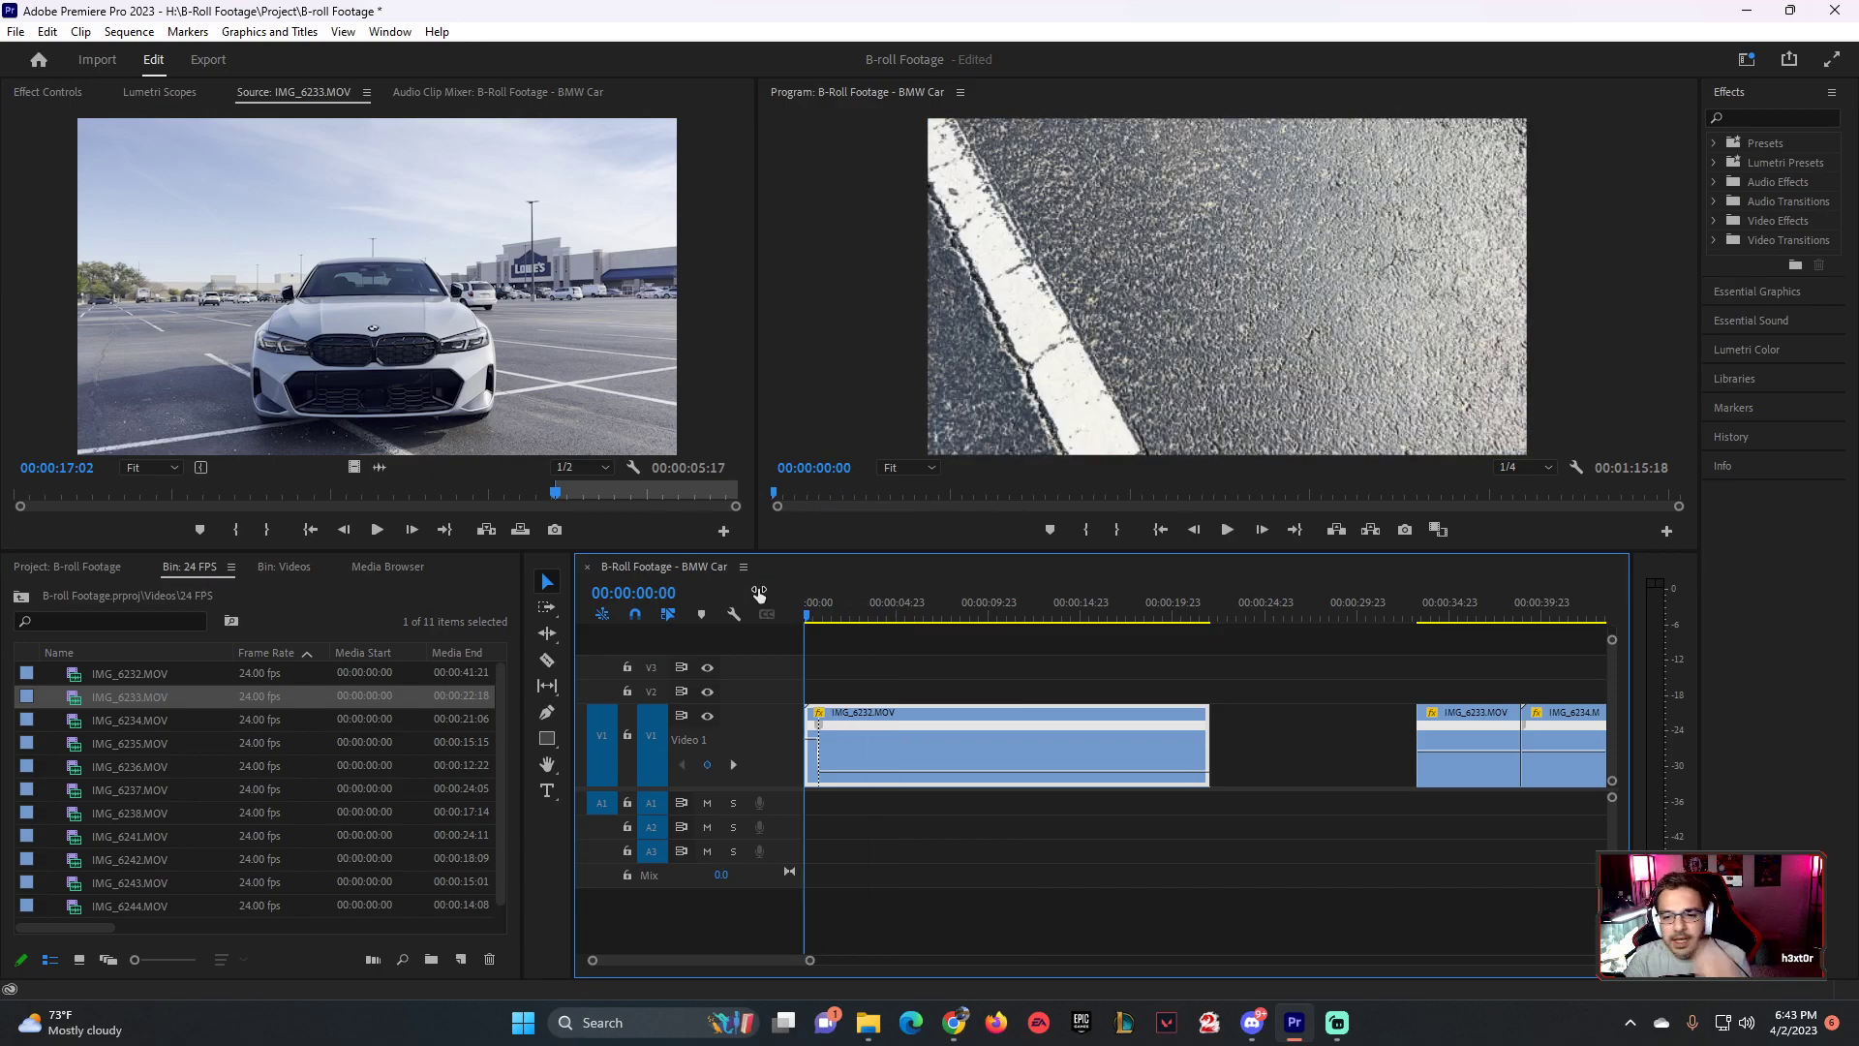
{"action": "key", "text": "space"}
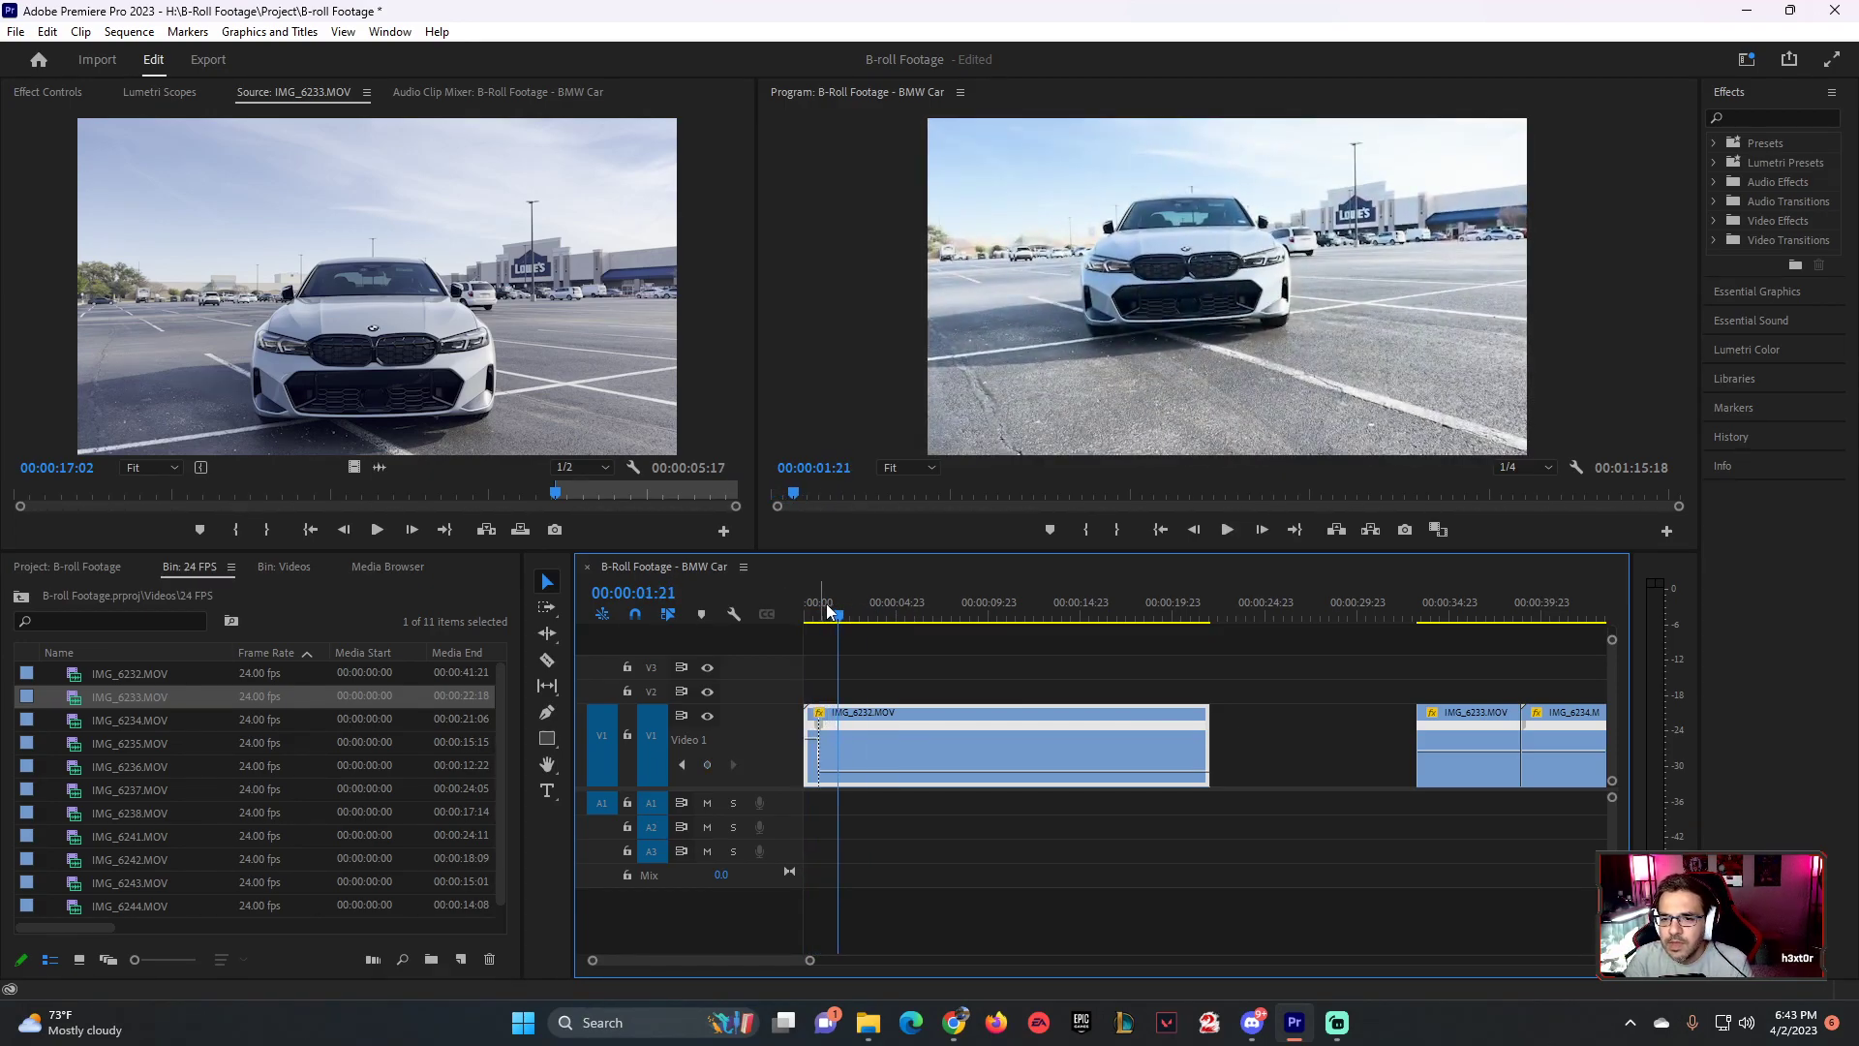
{"action": "left_click", "coordinate": [801, 618]}
{"action": "key", "text": "space"}
{"action": "left_click_drag", "start_coordinate": [826, 618], "coordinate": [760, 618]}
{"action": "key", "text": "space"}
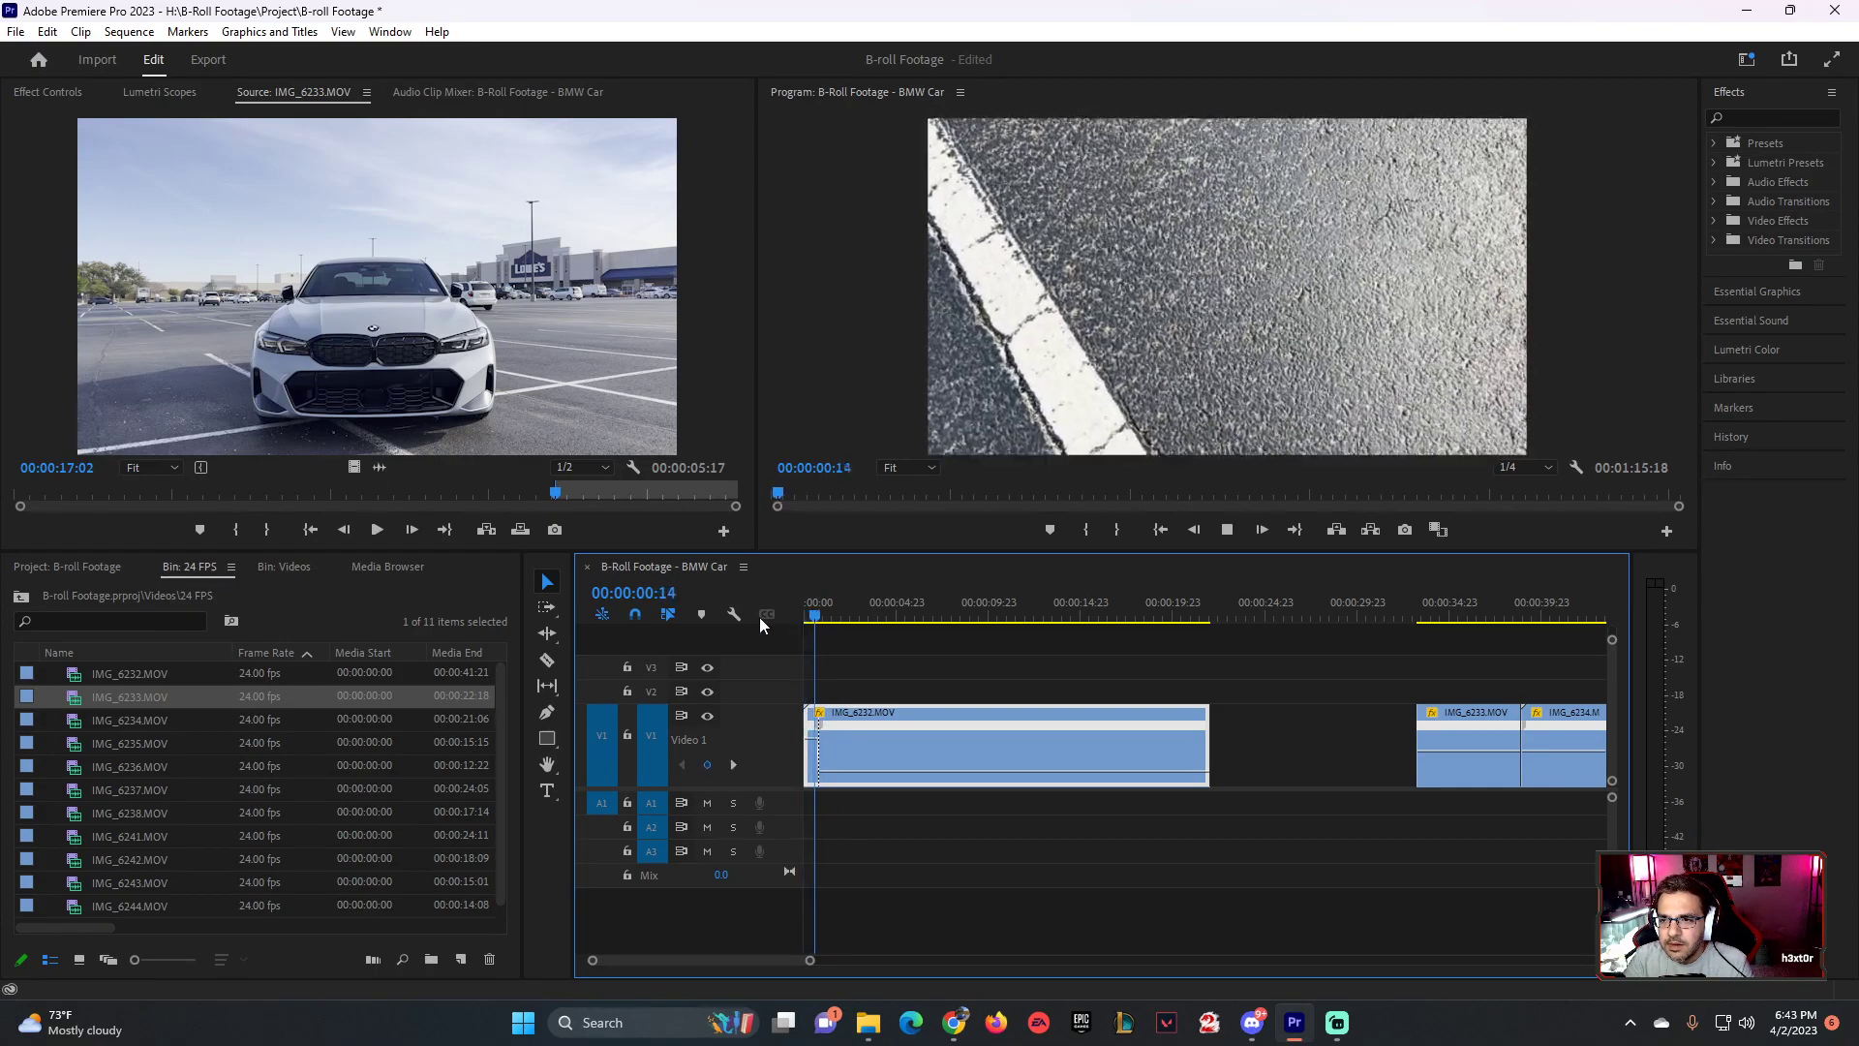
{"action": "key", "text": "space"}
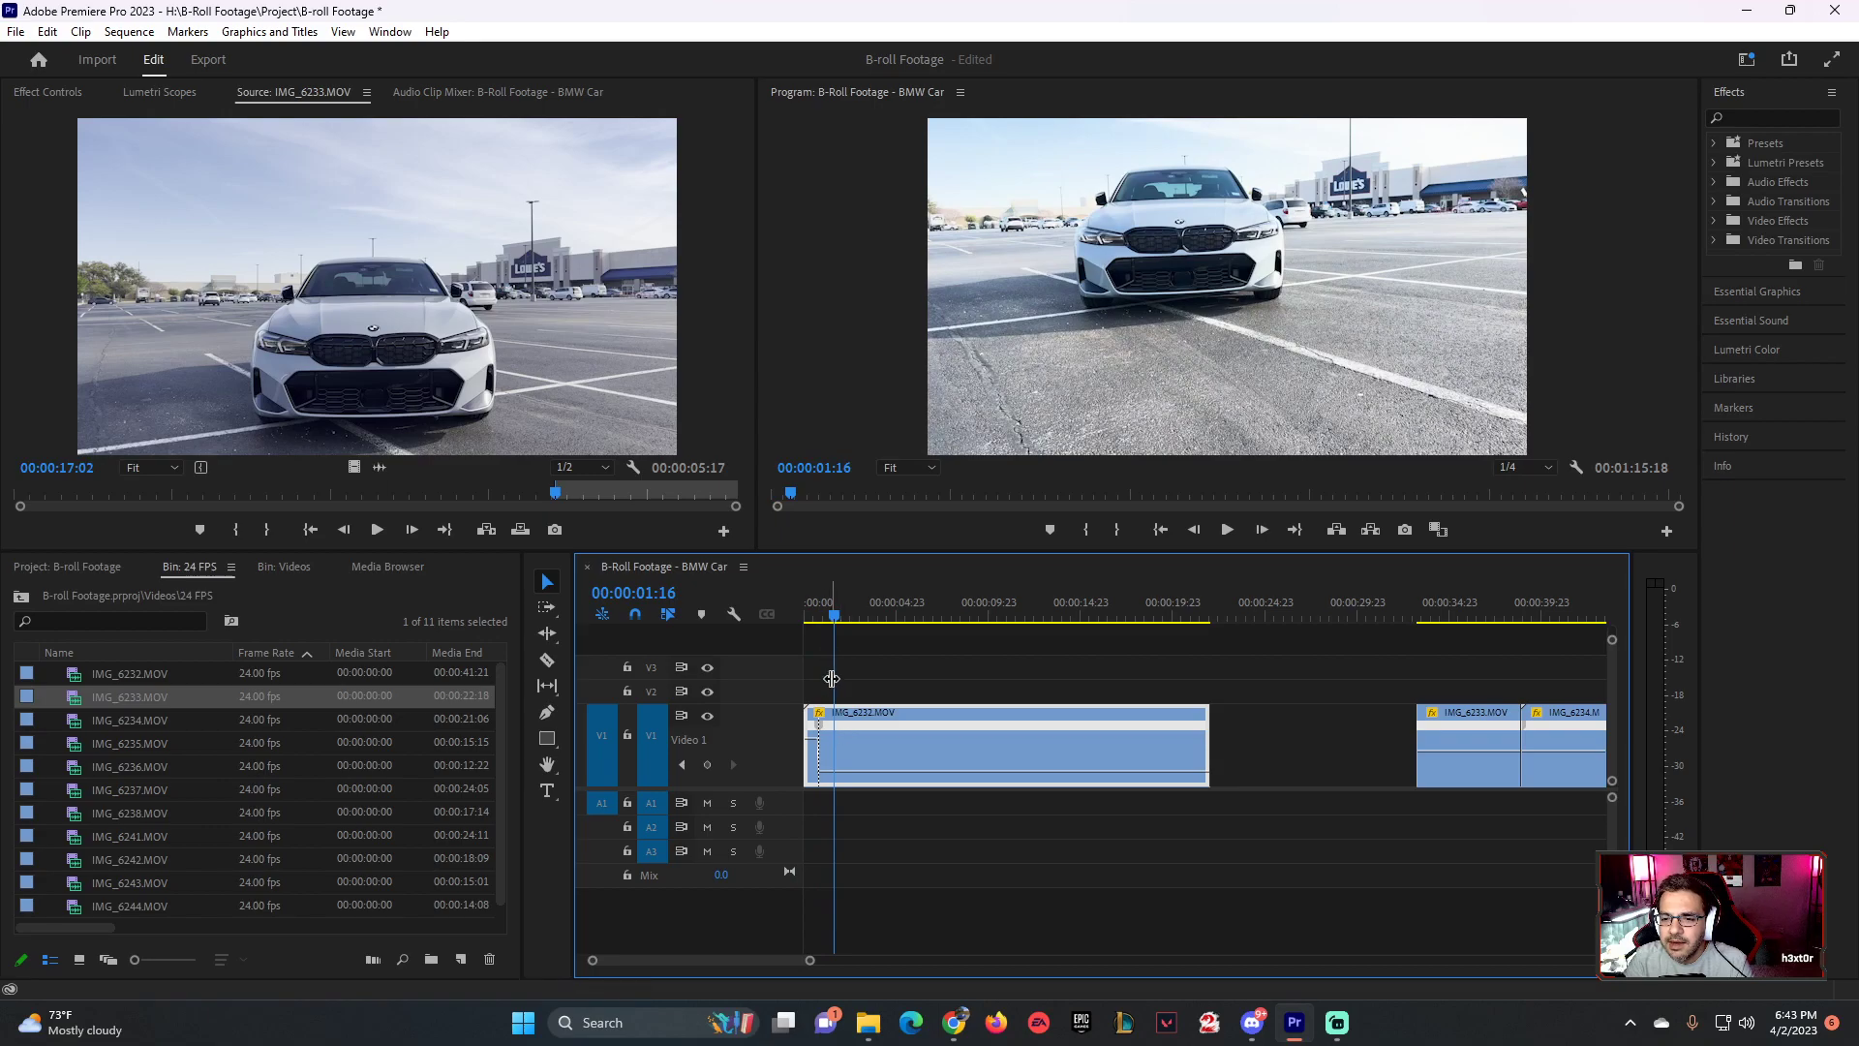
- Replay the opening of IMG_6232 to check the abrupt speed change at its keyframe
{"action": "left_click_drag", "start_coordinate": [813, 961], "coordinate": [759, 966]}
{"action": "scroll", "coordinate": [758, 968], "scroll_direction": "up", "scroll_amount": 2}
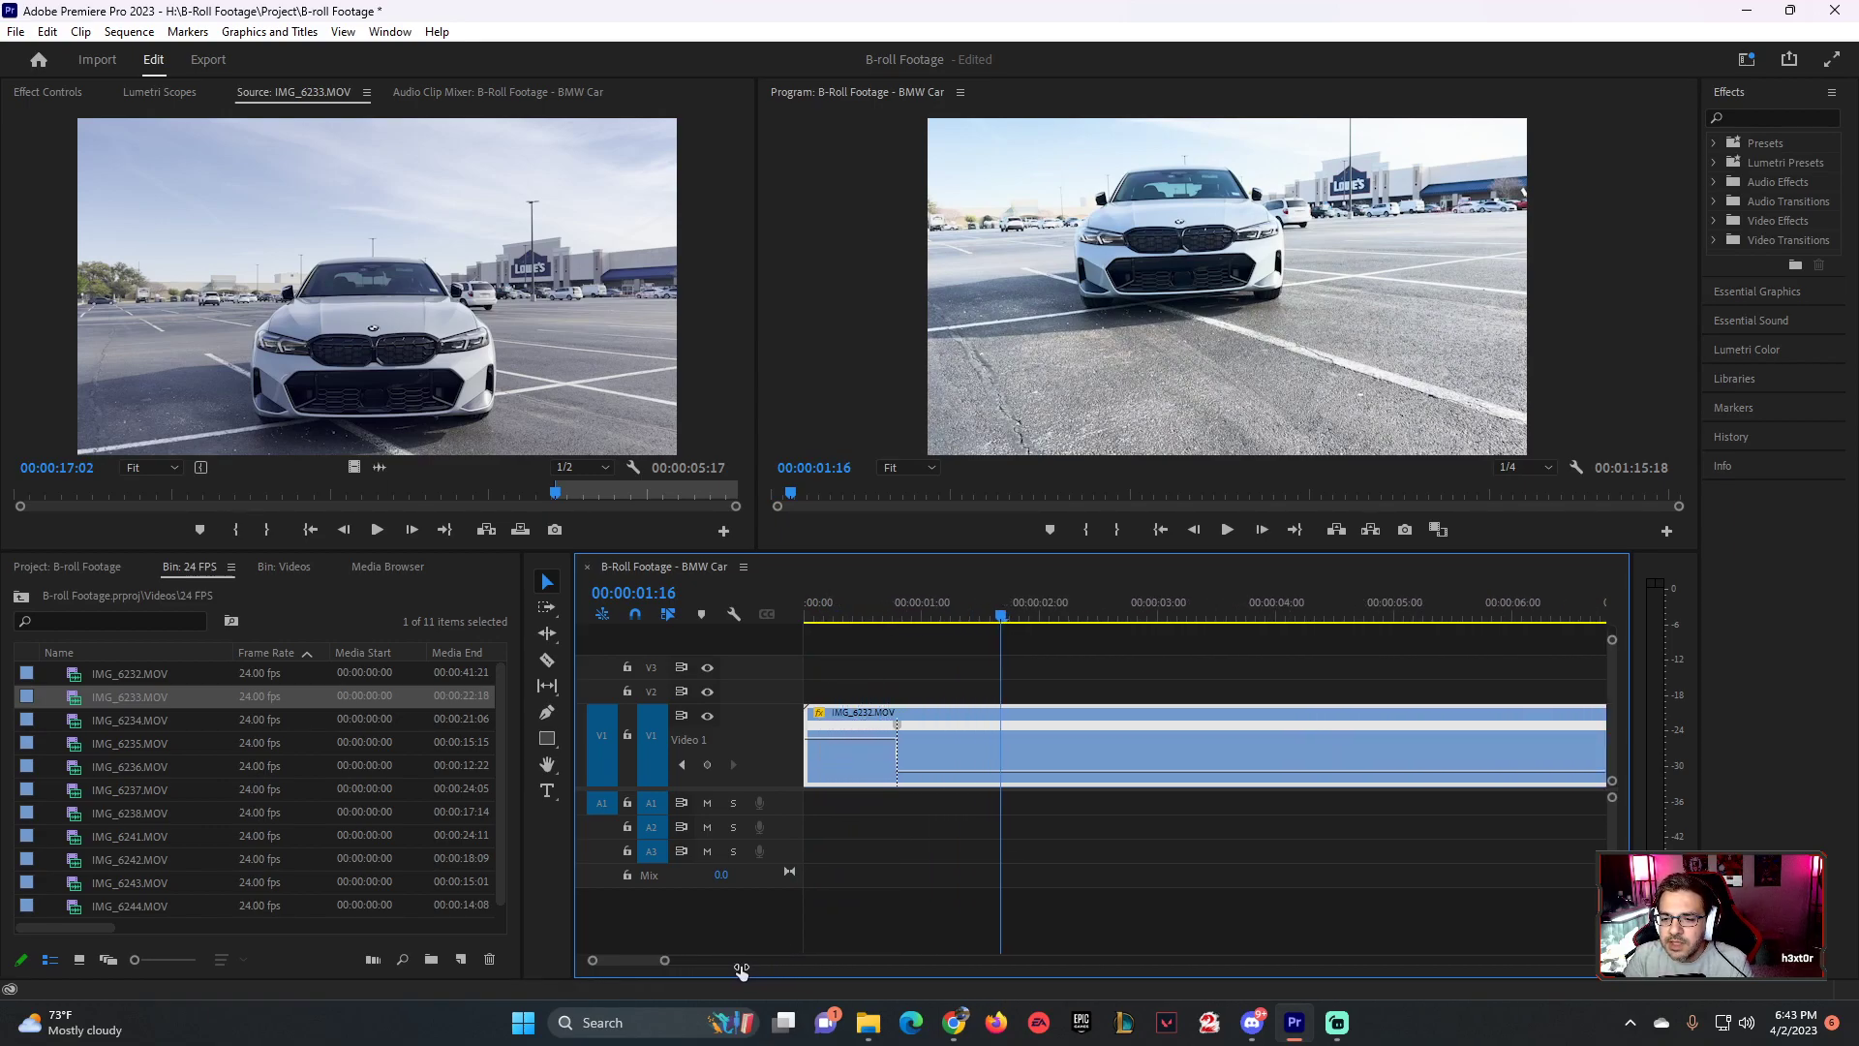
{"action": "left_click_drag", "start_coordinate": [849, 620], "coordinate": [768, 607]}
{"action": "key", "text": "space"}
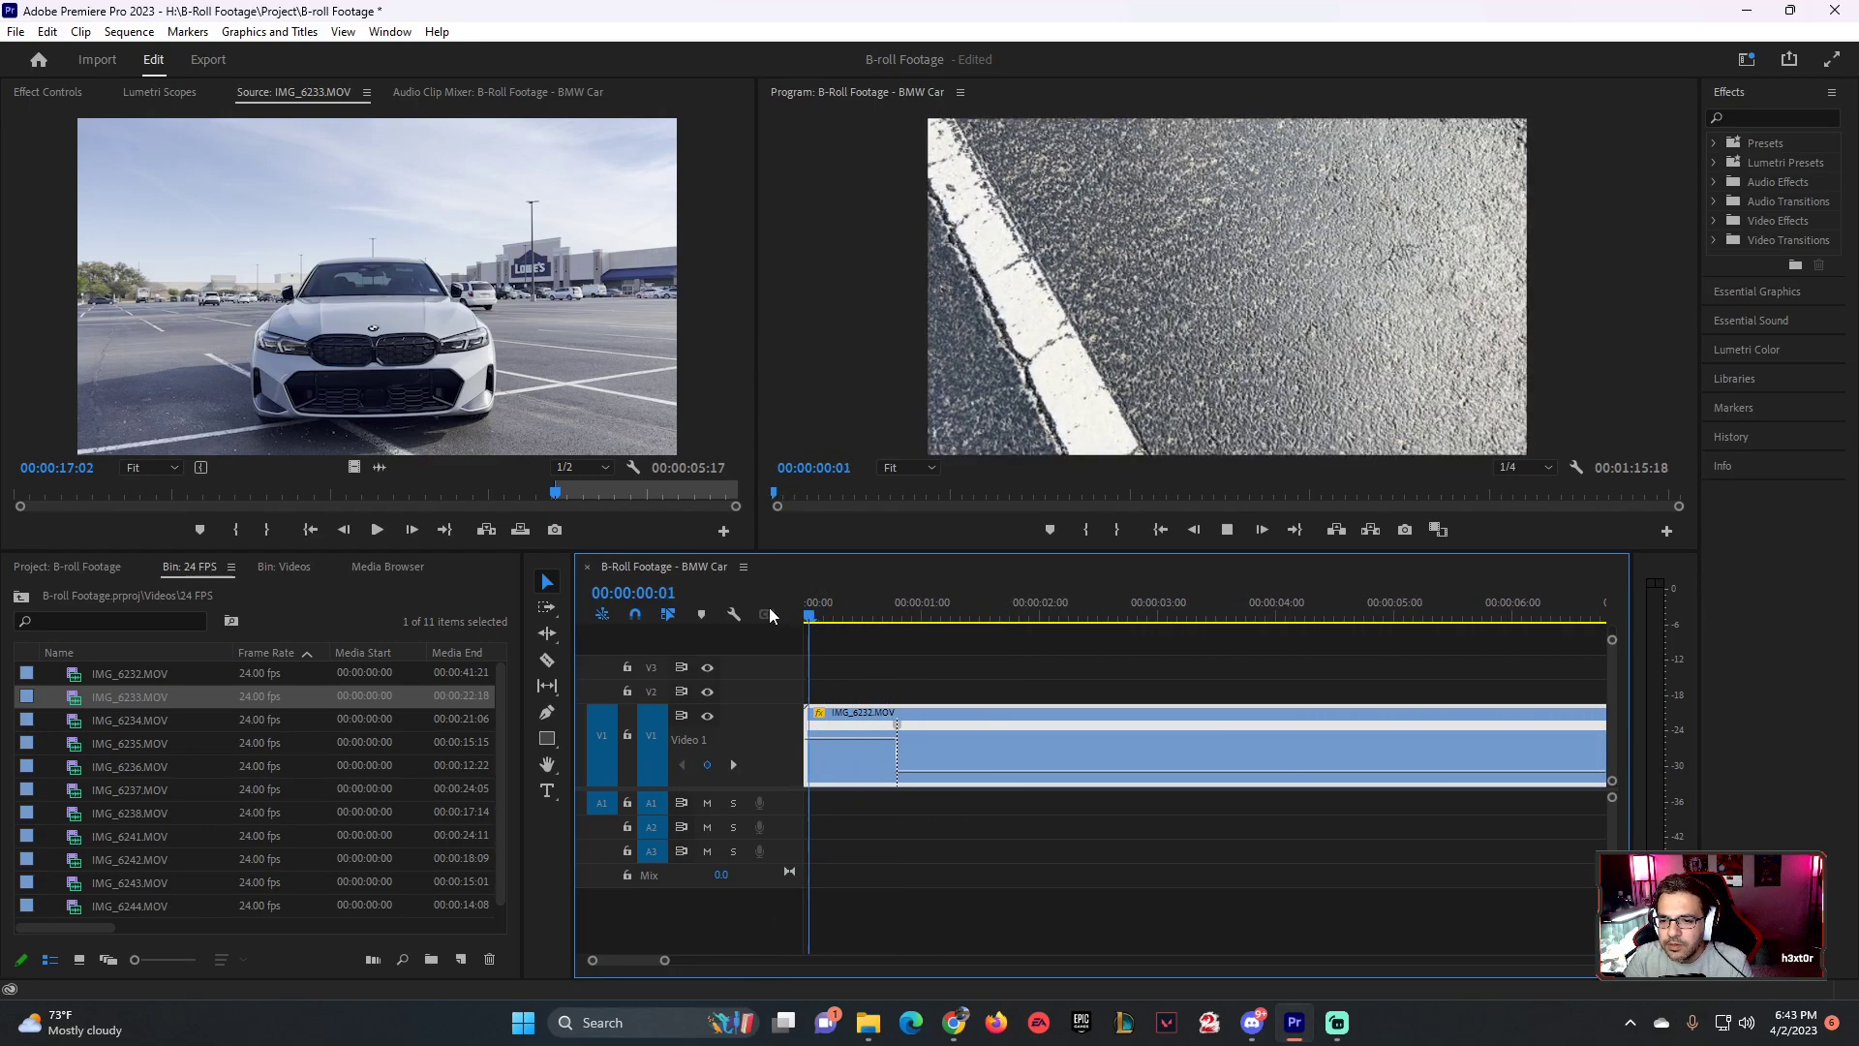
{"action": "key", "text": "space"}
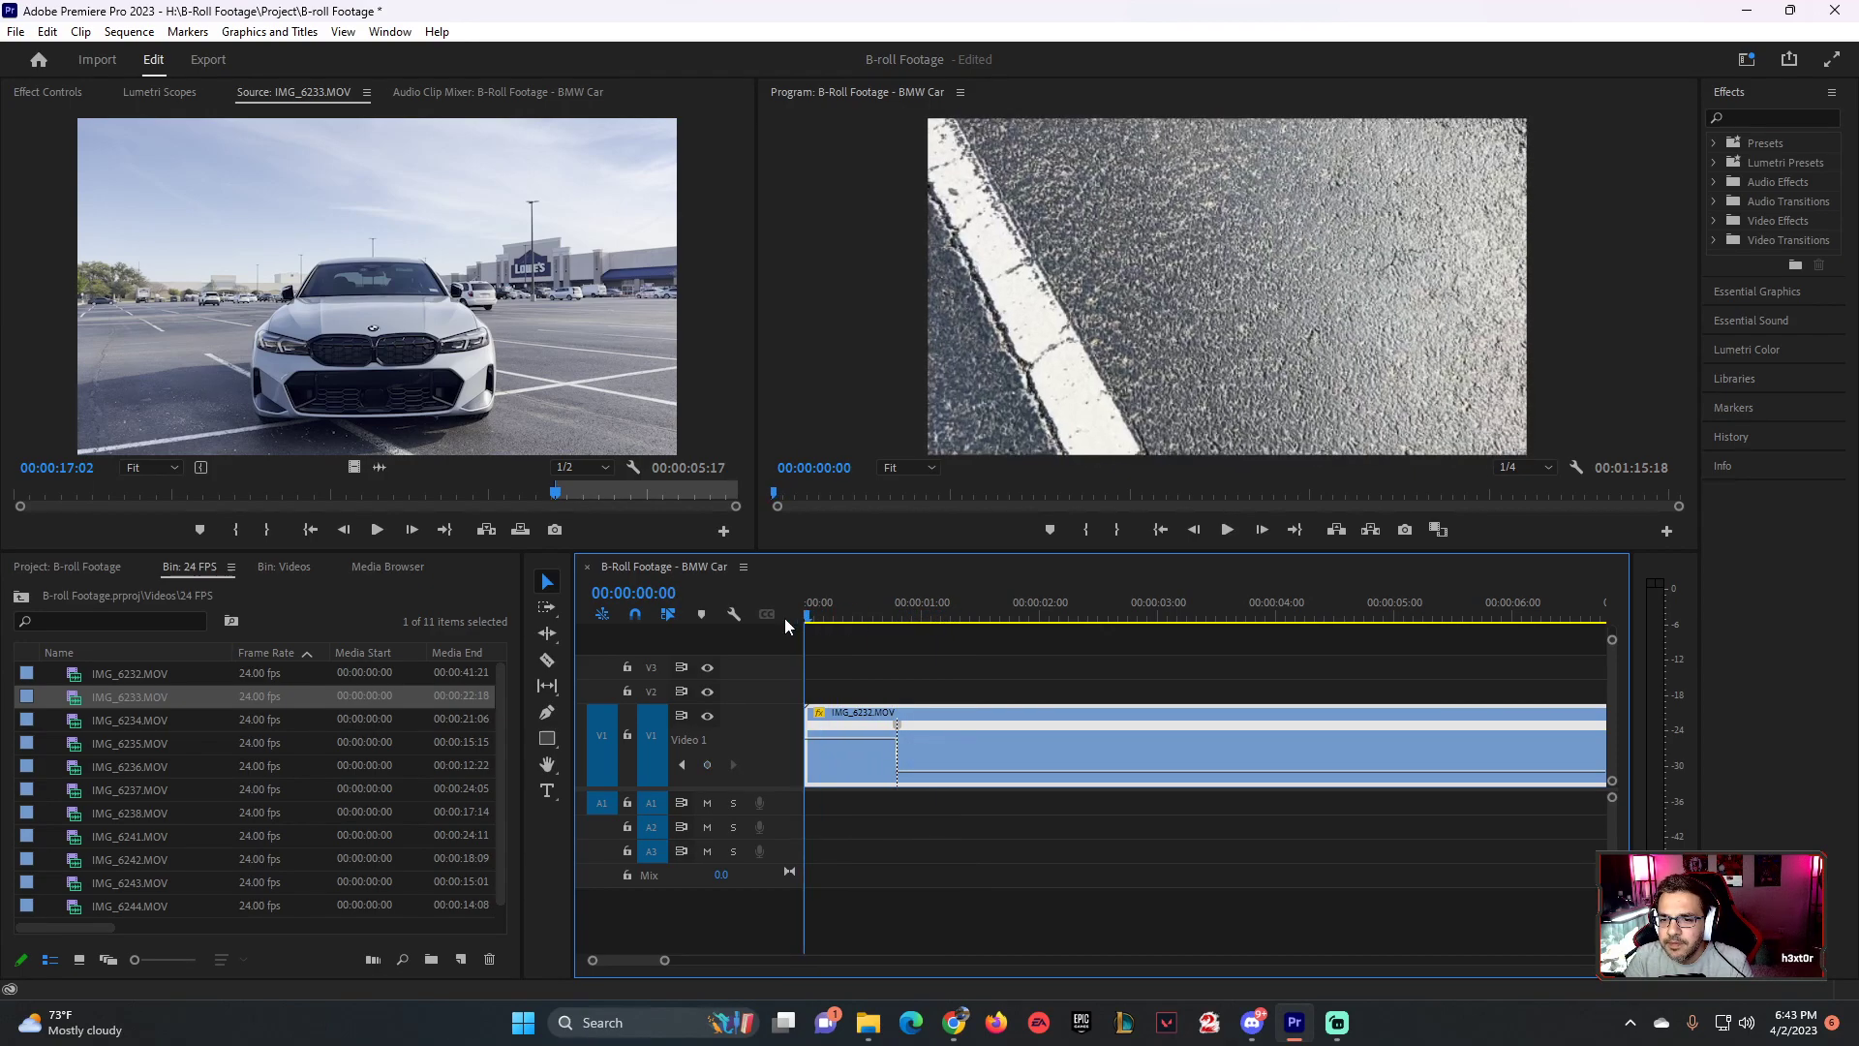
{"action": "left_click_drag", "start_coordinate": [830, 620], "coordinate": [858, 619]}
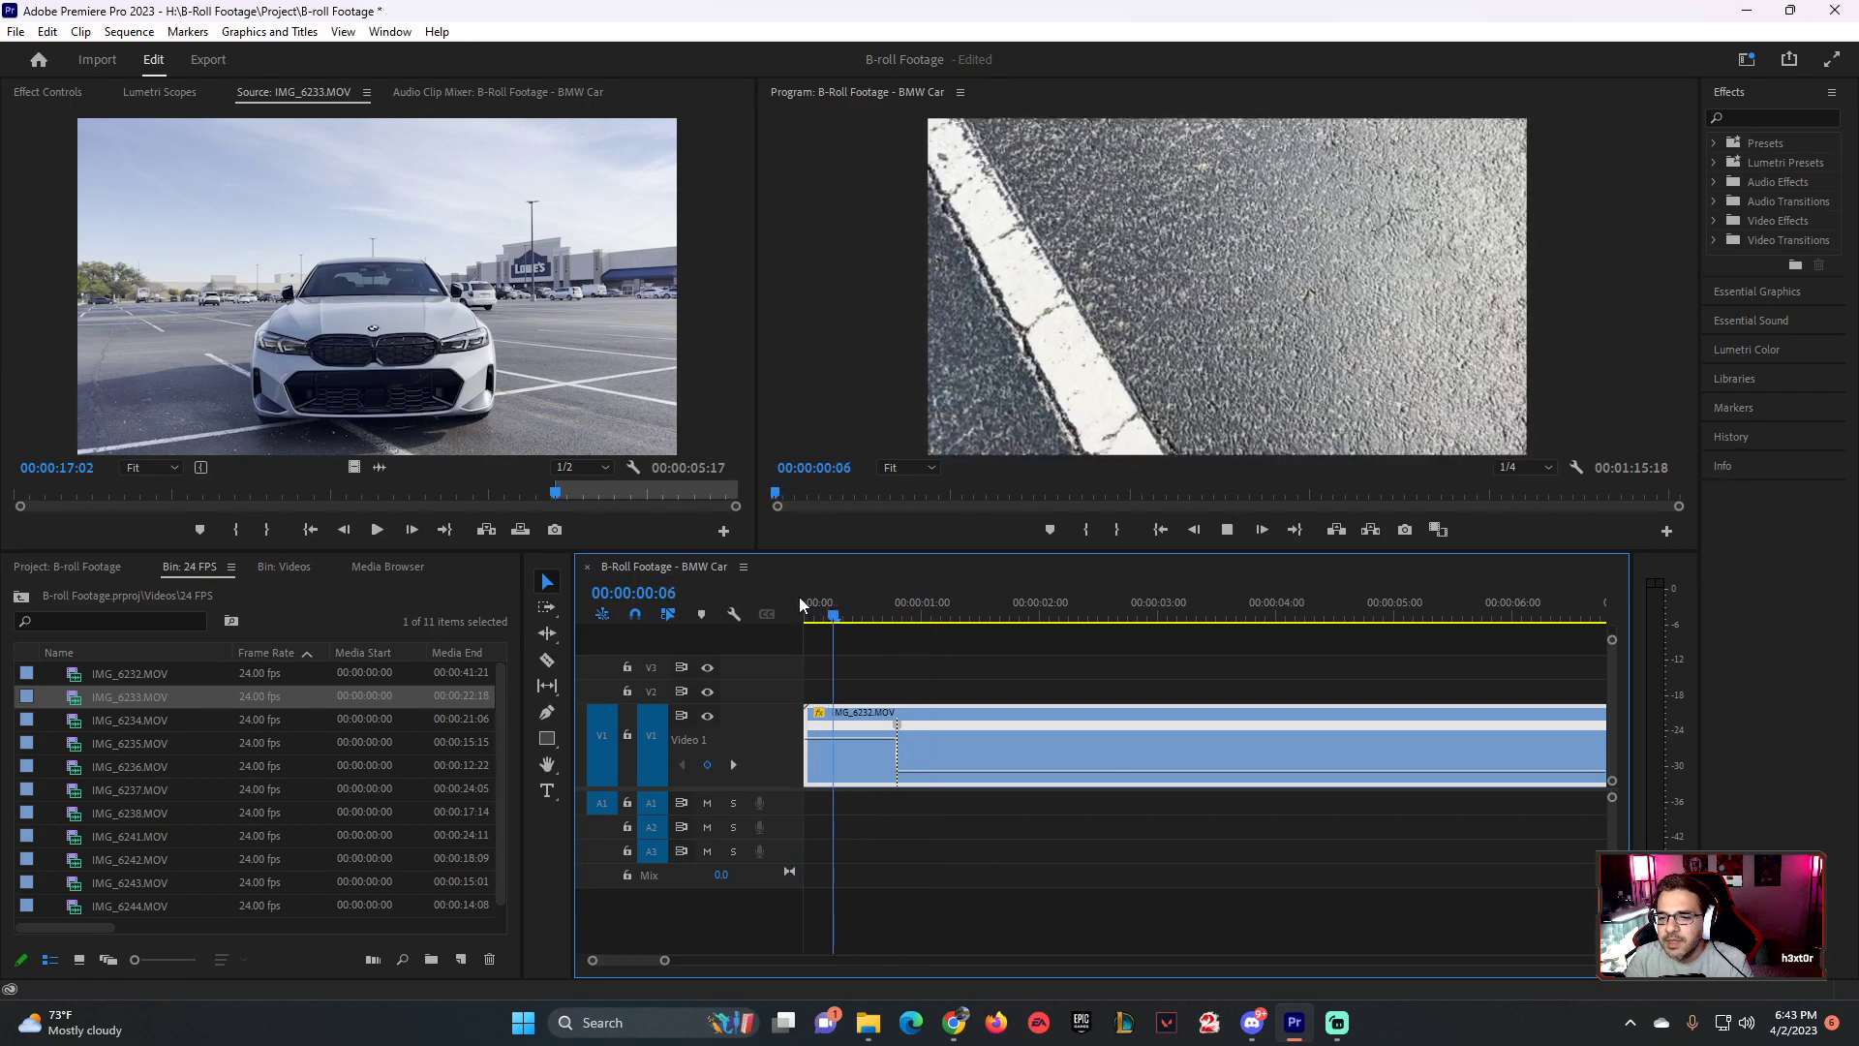
{"action": "key", "text": "space"}
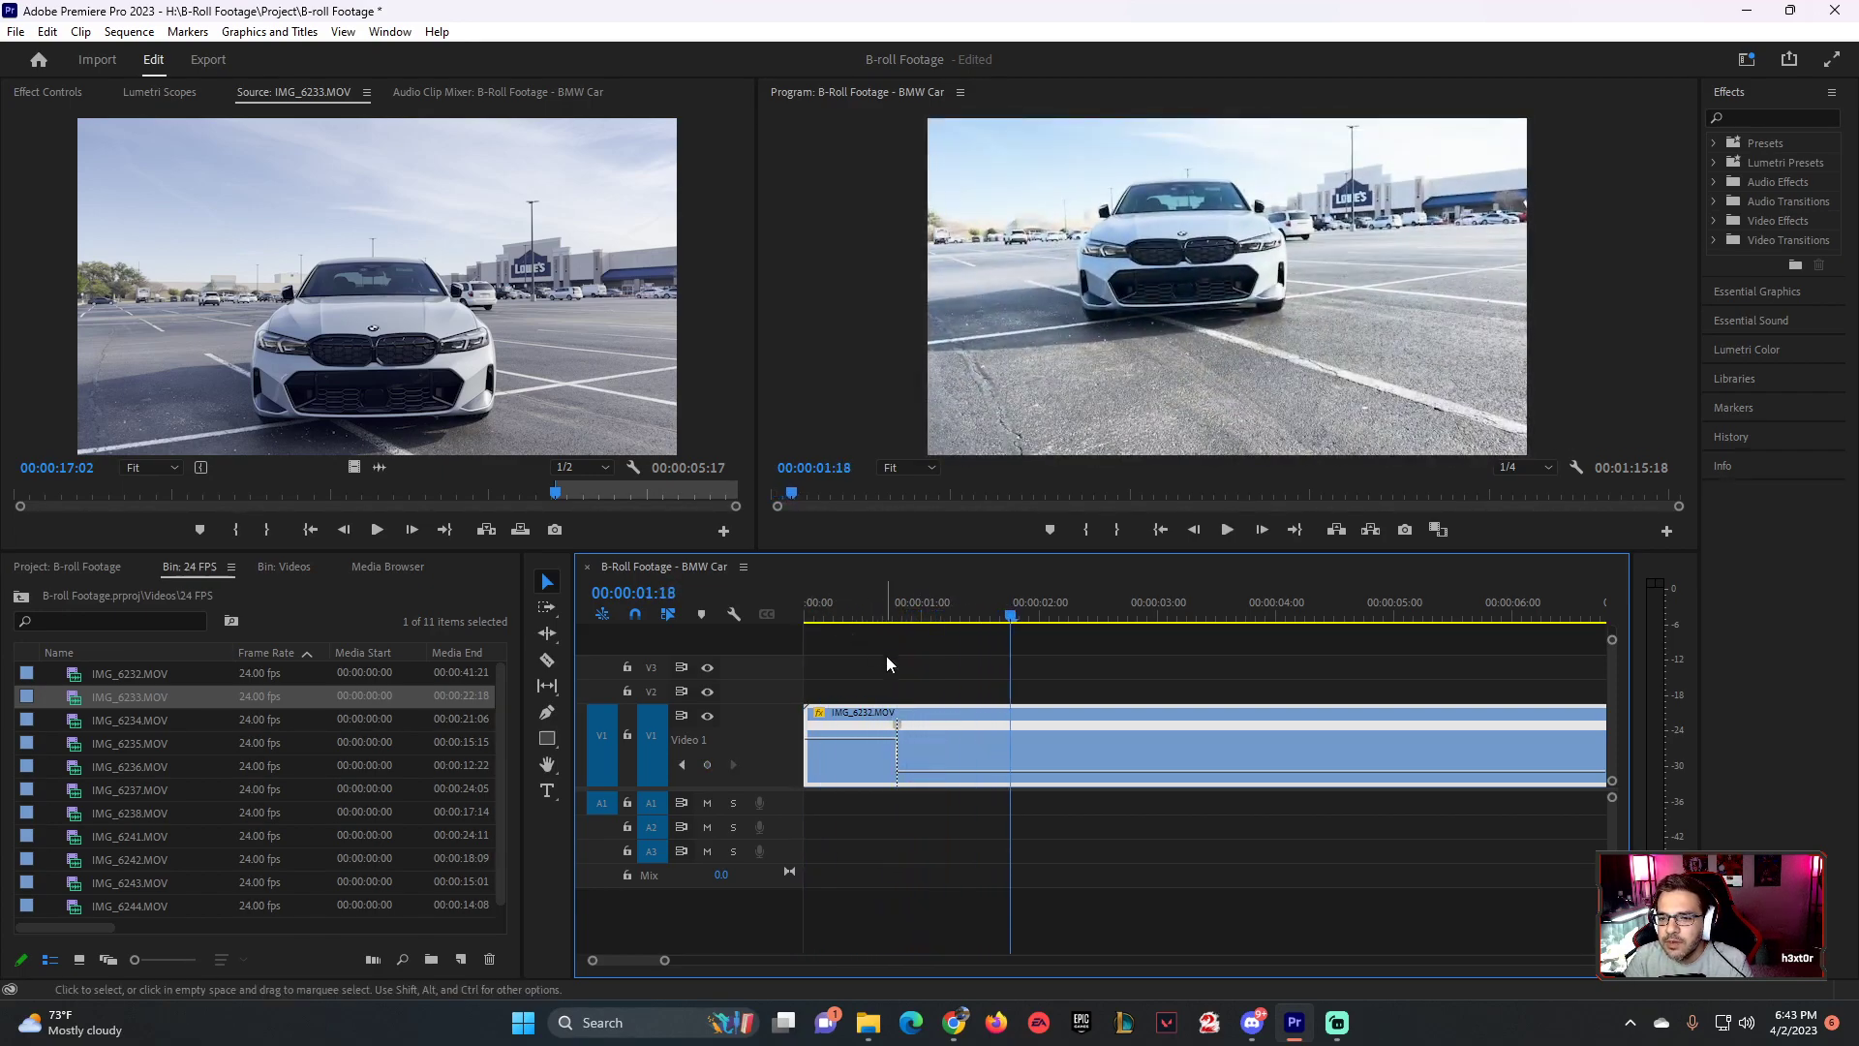
- Split the speed keyframe on IMG_6232 into a ramp around 00:00:01:14 and bend it into an ease-in/out curve
{"action": "left_click_drag", "start_coordinate": [888, 601], "coordinate": [989, 602]}
{"action": "left_click_drag", "start_coordinate": [903, 741], "coordinate": [985, 738]}
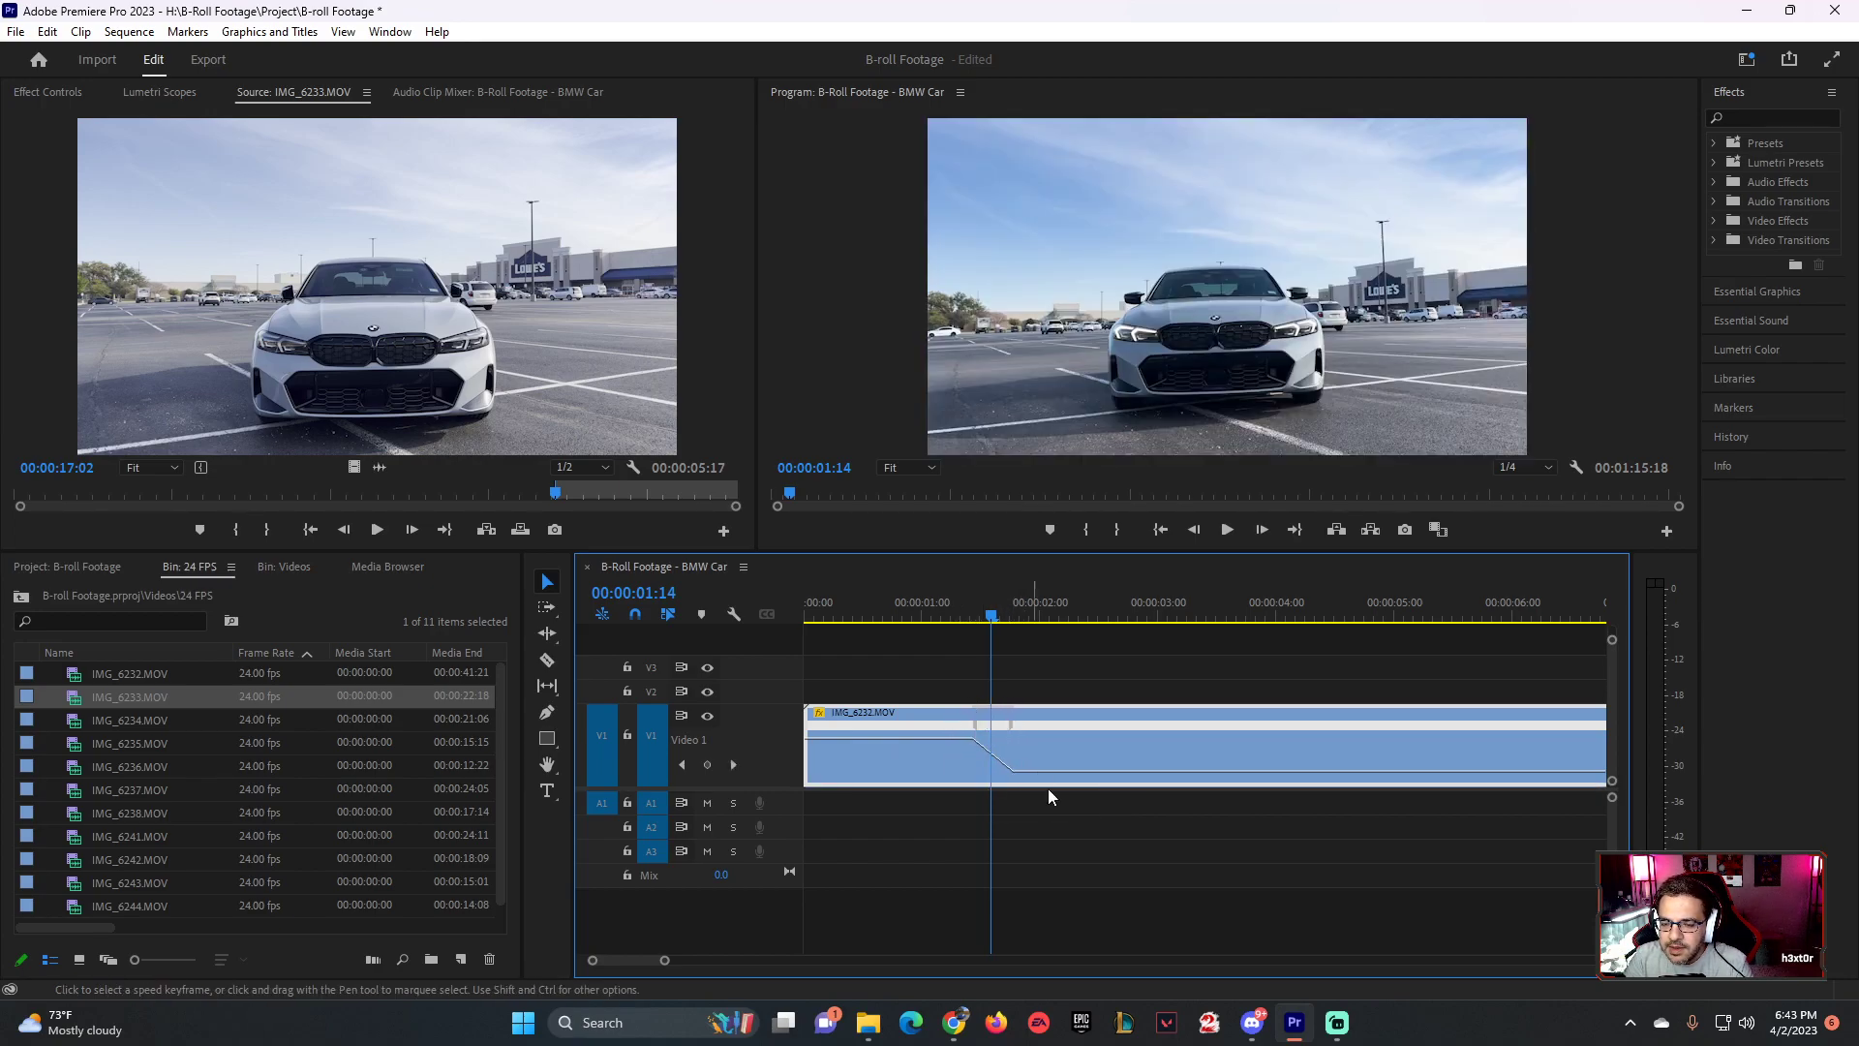
{"action": "left_click", "coordinate": [977, 729]}
{"action": "left_click", "coordinate": [1012, 726]}
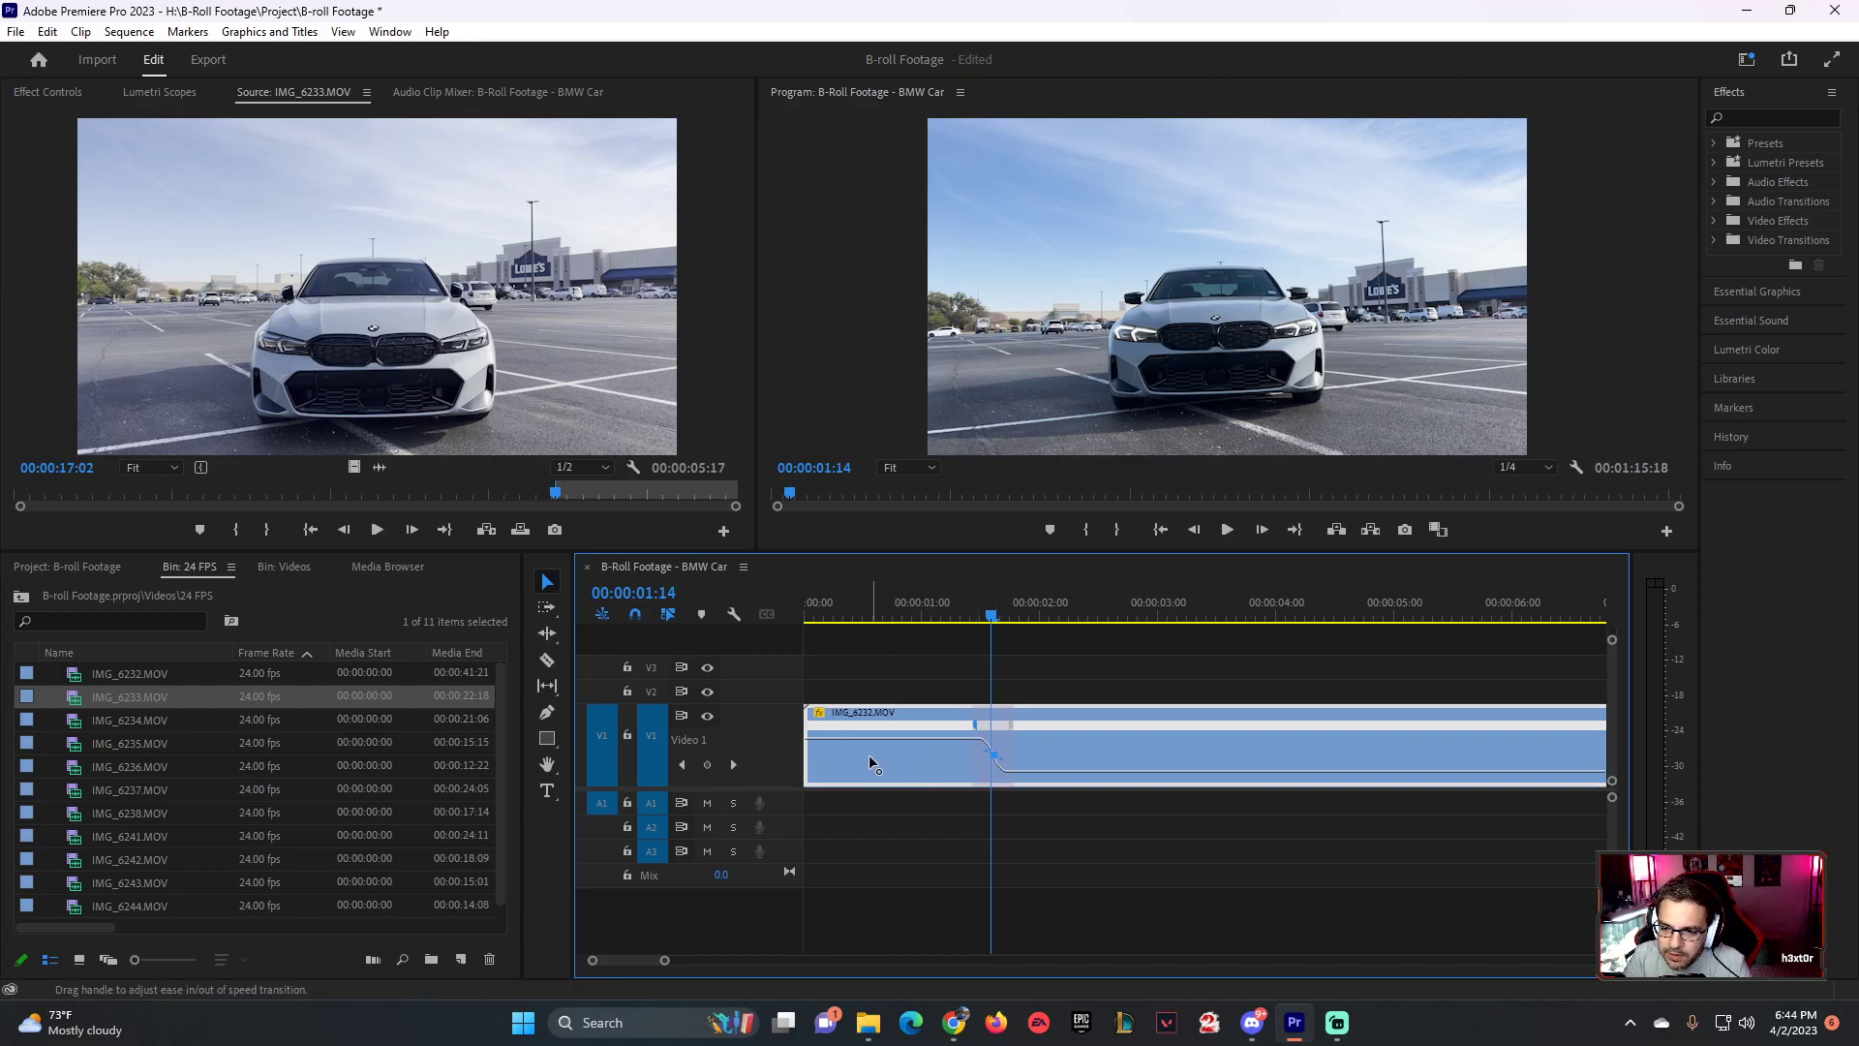
- Play the sequence from the start to review the smoothed speed ramp on IMG_6232
{"action": "left_click_drag", "start_coordinate": [873, 618], "coordinate": [732, 595]}
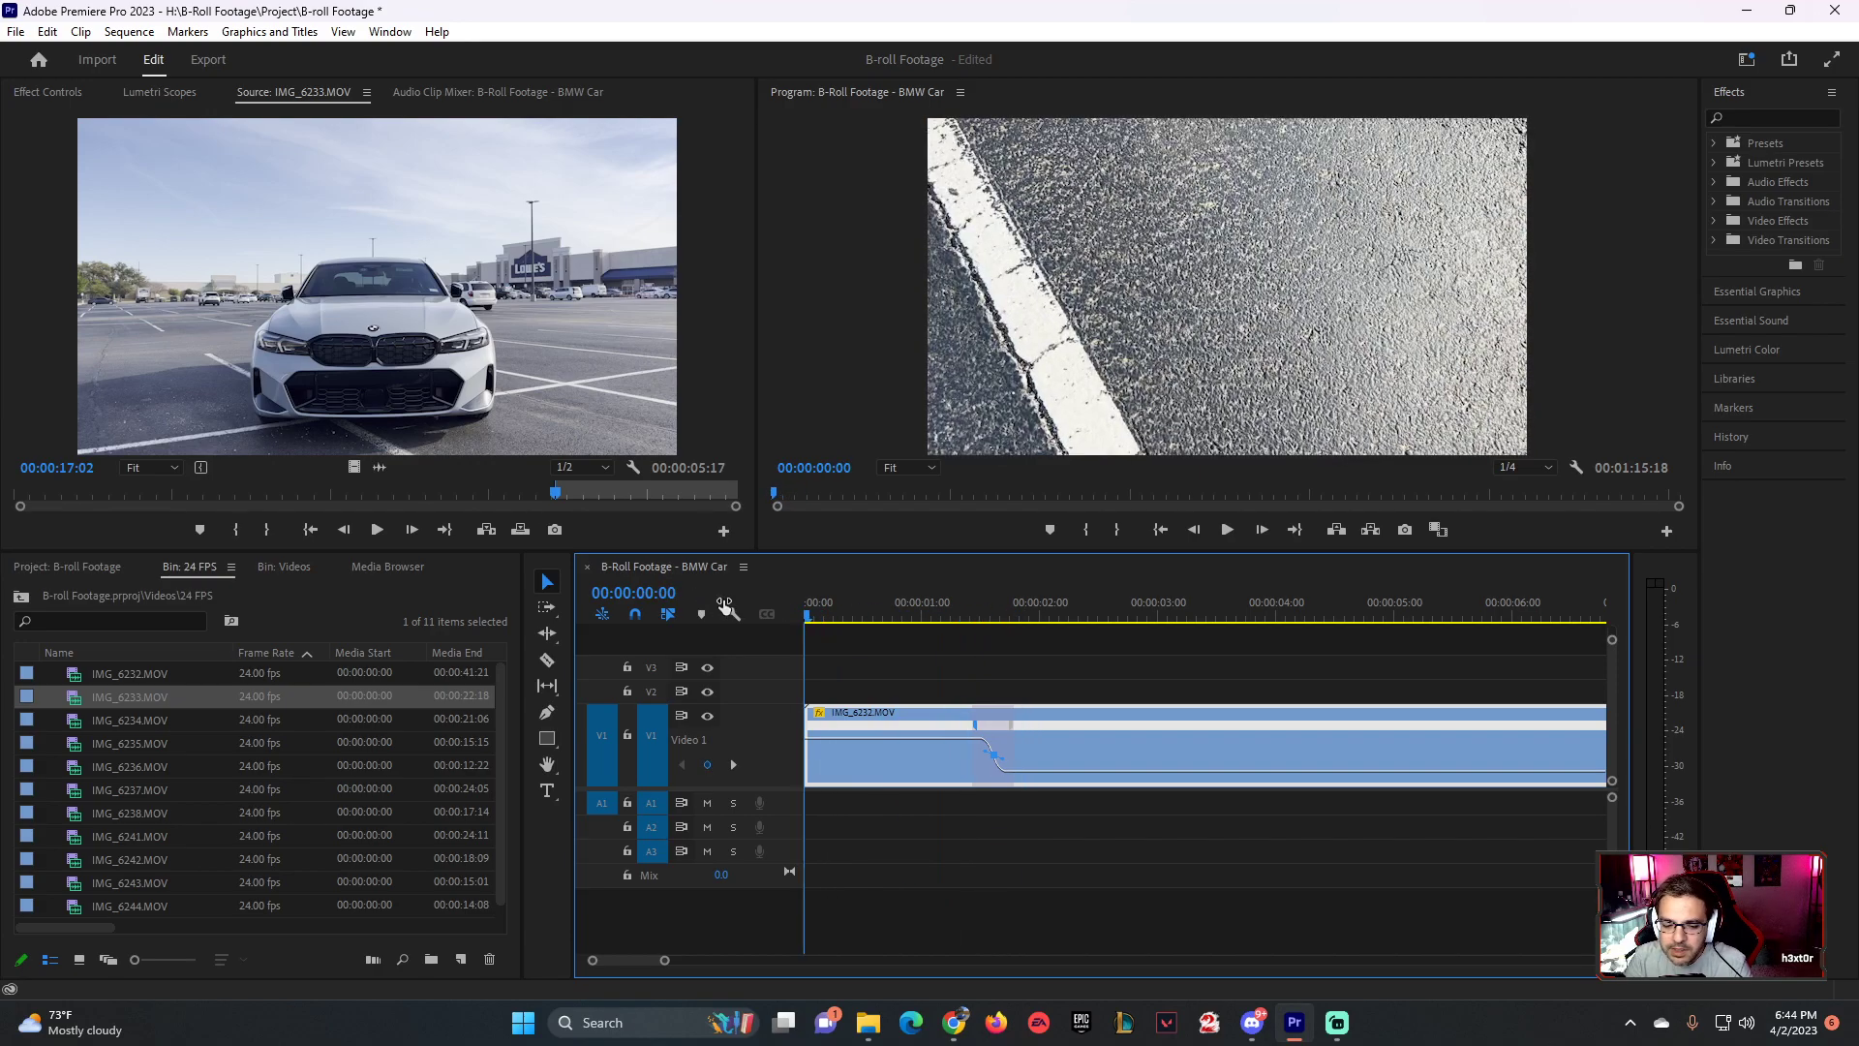
{"action": "key", "text": "space"}
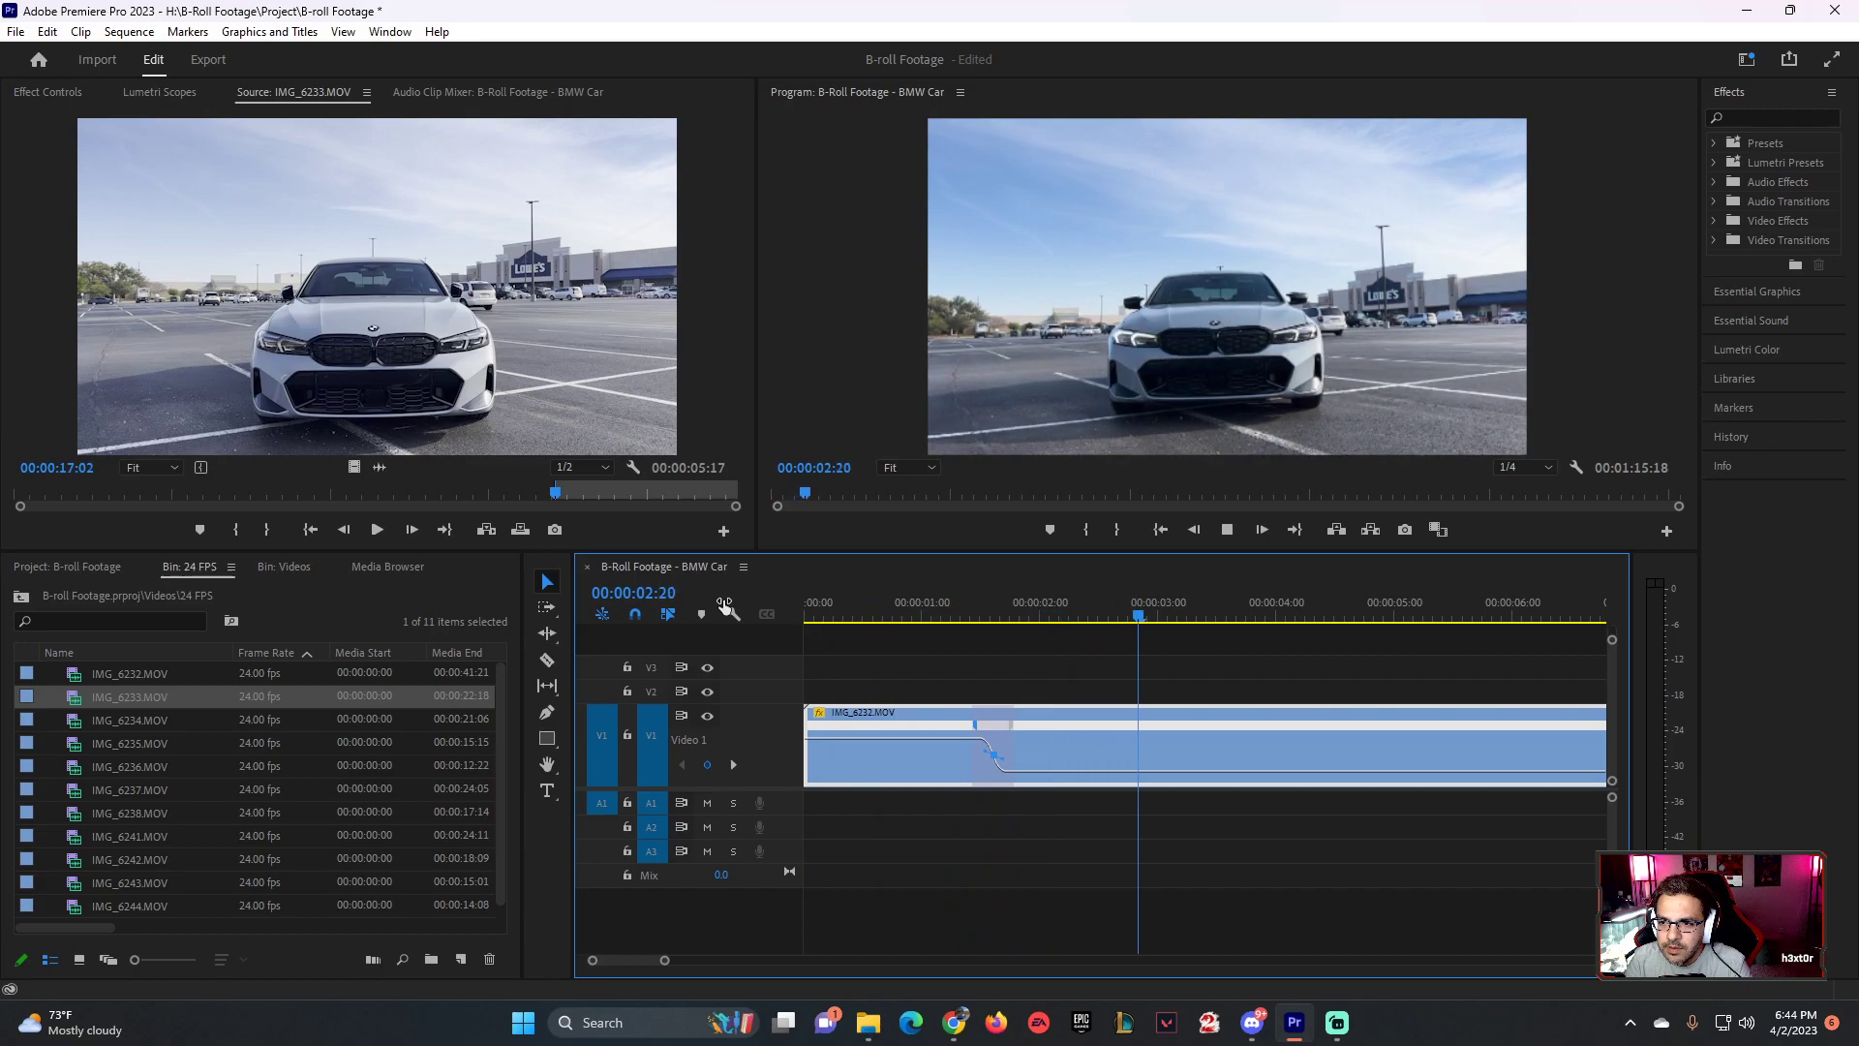
{"action": "key", "text": "space"}
{"action": "left_click_drag", "start_coordinate": [883, 603], "coordinate": [689, 610]}
{"action": "key", "text": "space"}
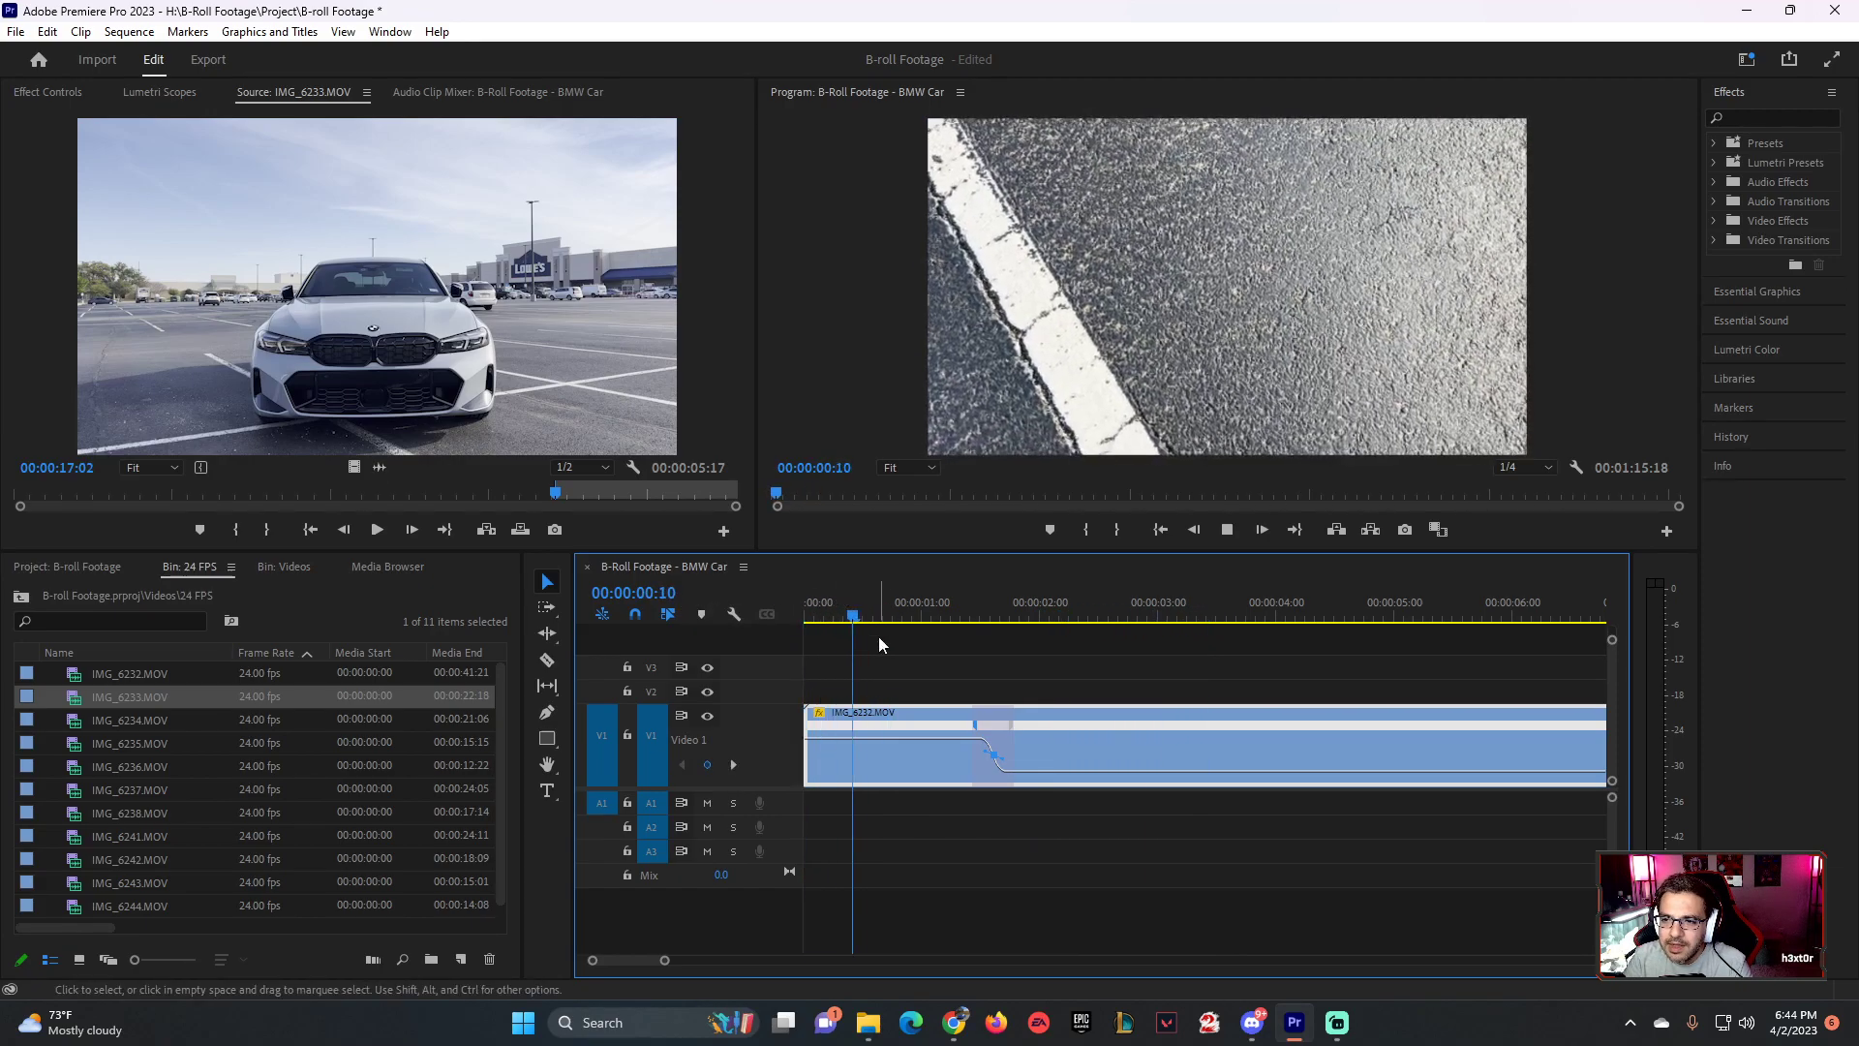
{"action": "key", "text": "space"}
- Move the IMG_6232 speed ramp earlier, to about 00:00:00:22 through 00:00:01:07, and replay the opening several times
{"action": "left_click_drag", "start_coordinate": [975, 726], "coordinate": [911, 731]}
{"action": "left_click_drag", "start_coordinate": [1063, 726], "coordinate": [957, 731]}
{"action": "left_click", "coordinate": [828, 606]}
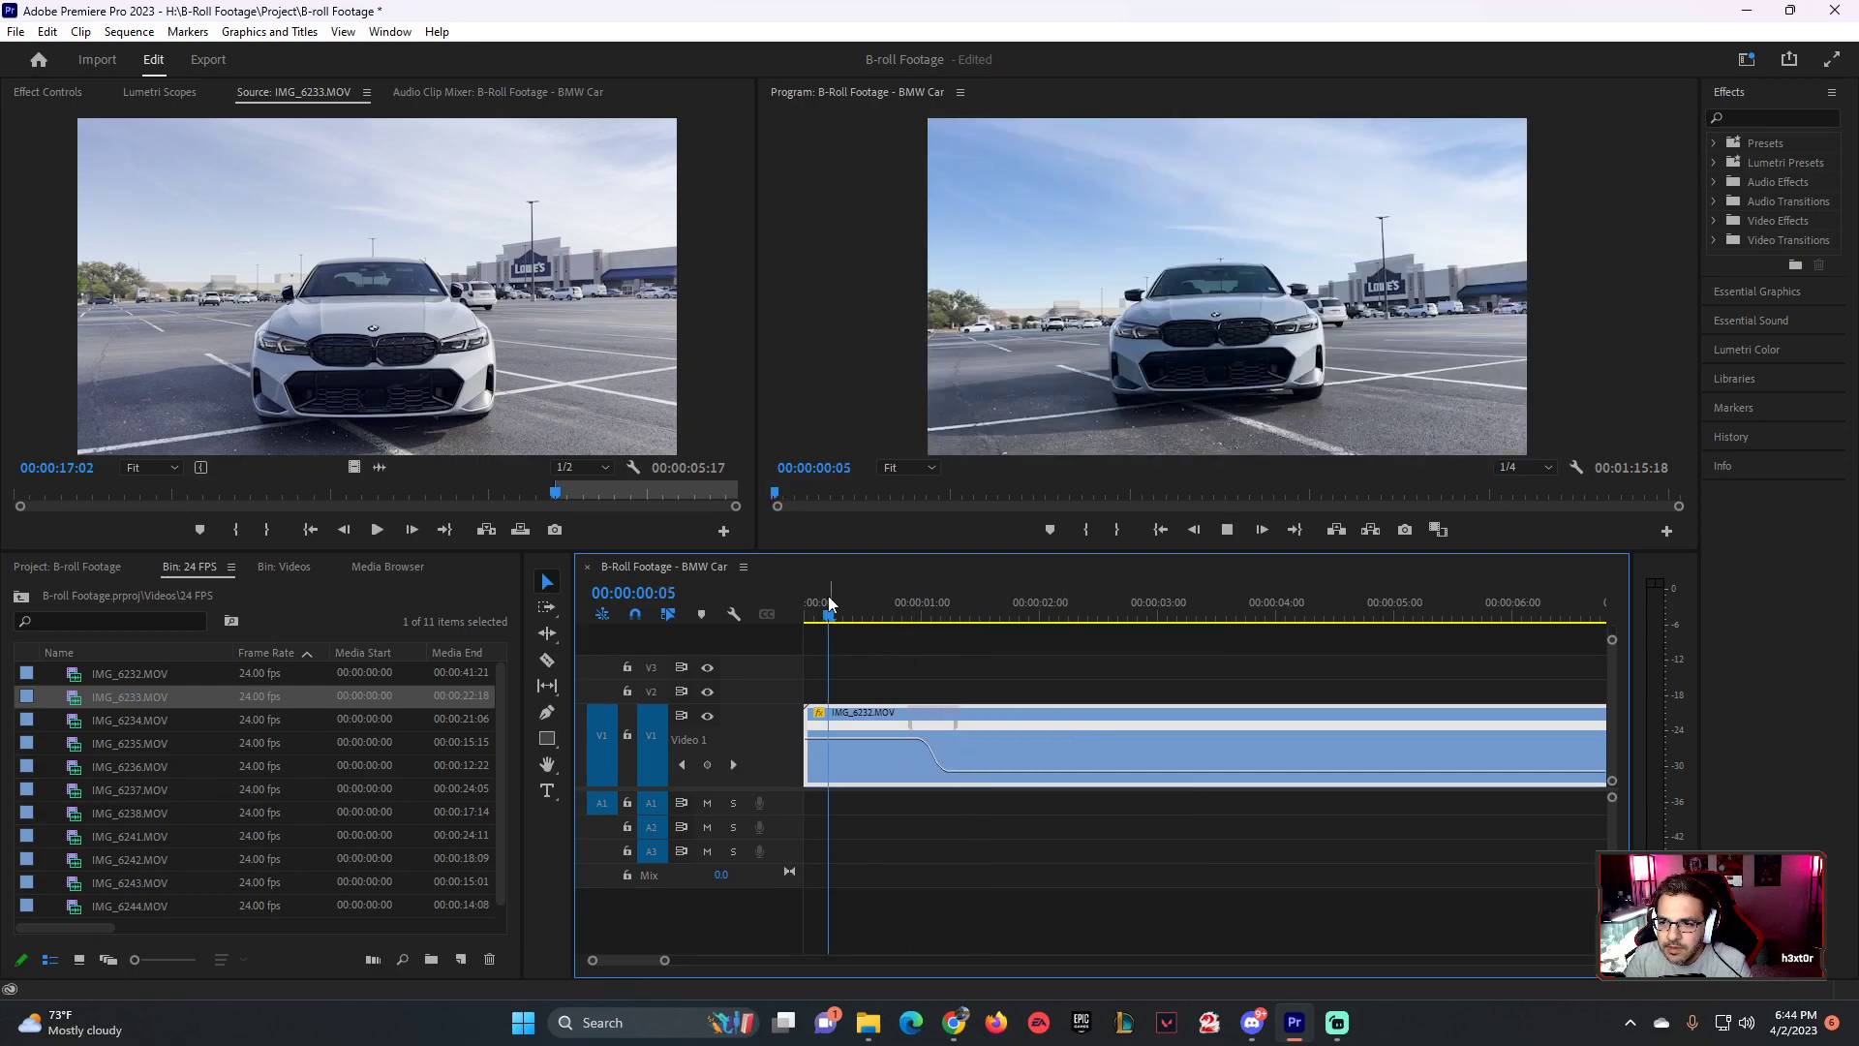
{"action": "key", "text": "space"}
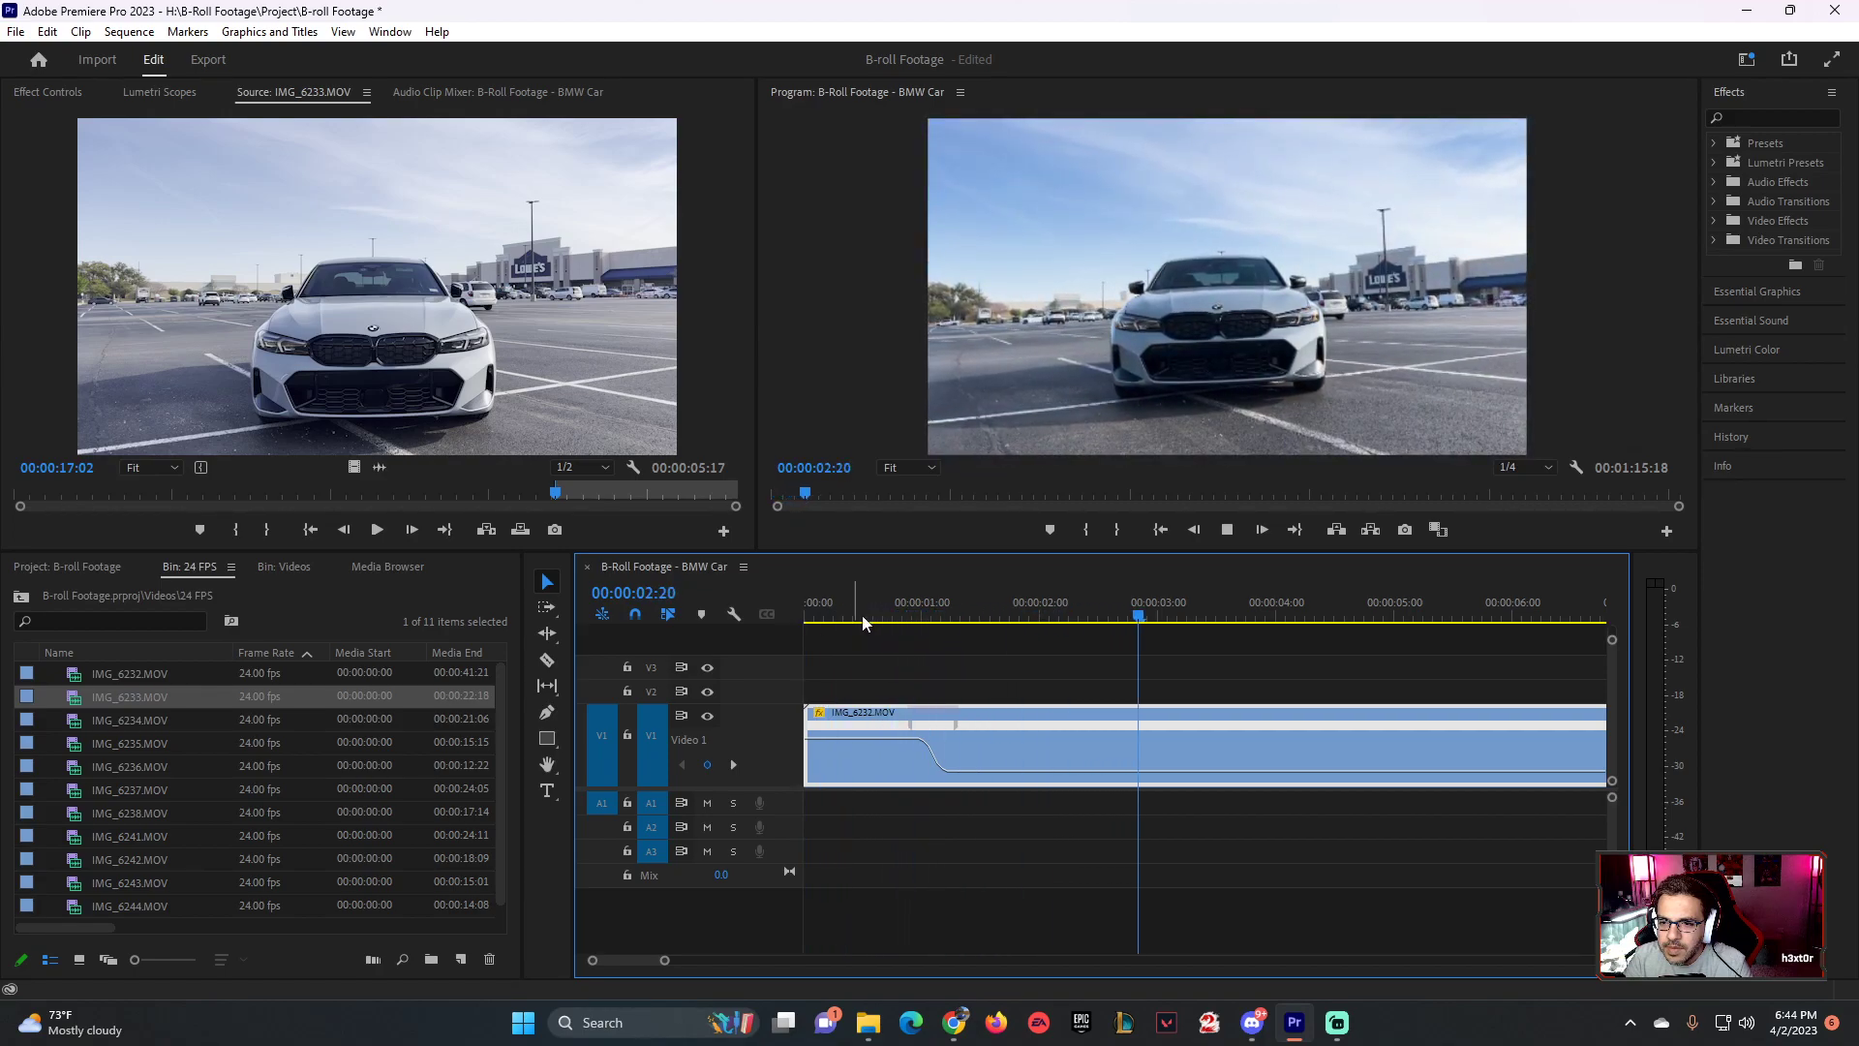
{"action": "left_click_drag", "start_coordinate": [855, 621], "coordinate": [701, 622]}
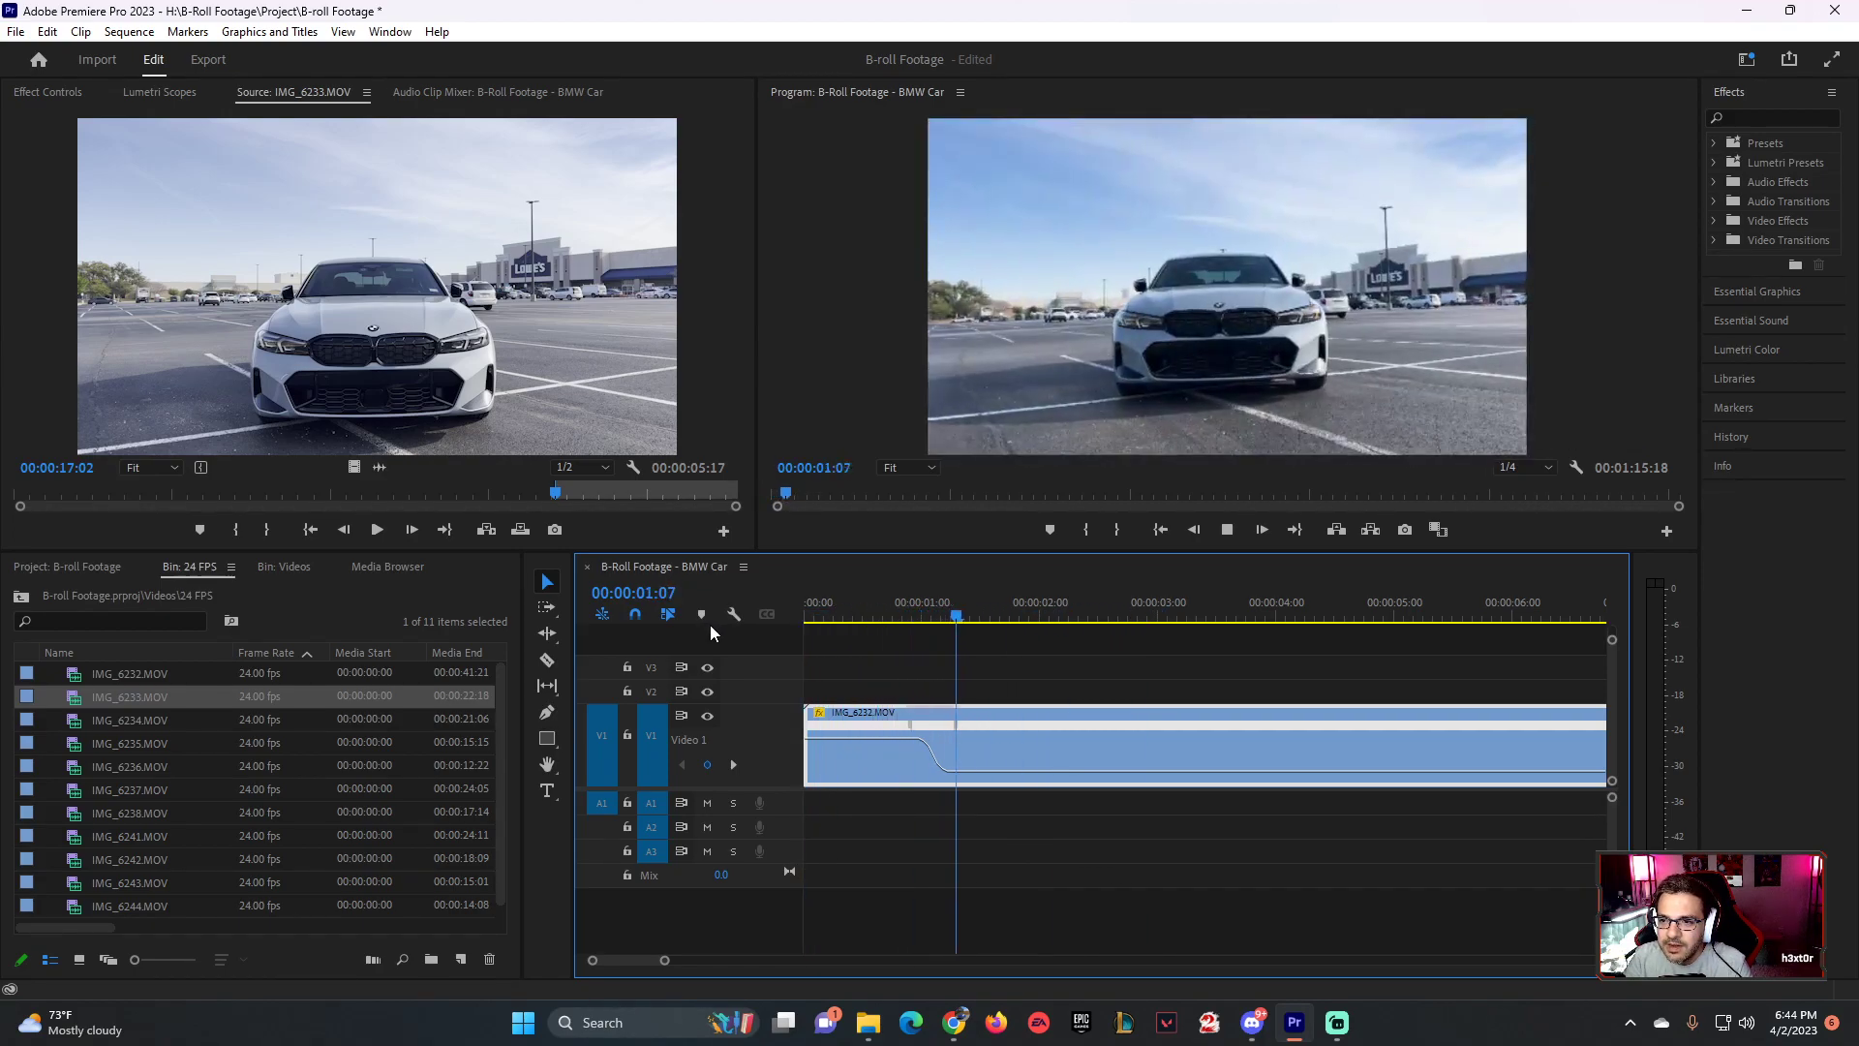
{"action": "left_click_drag", "start_coordinate": [860, 621], "coordinate": [754, 607]}
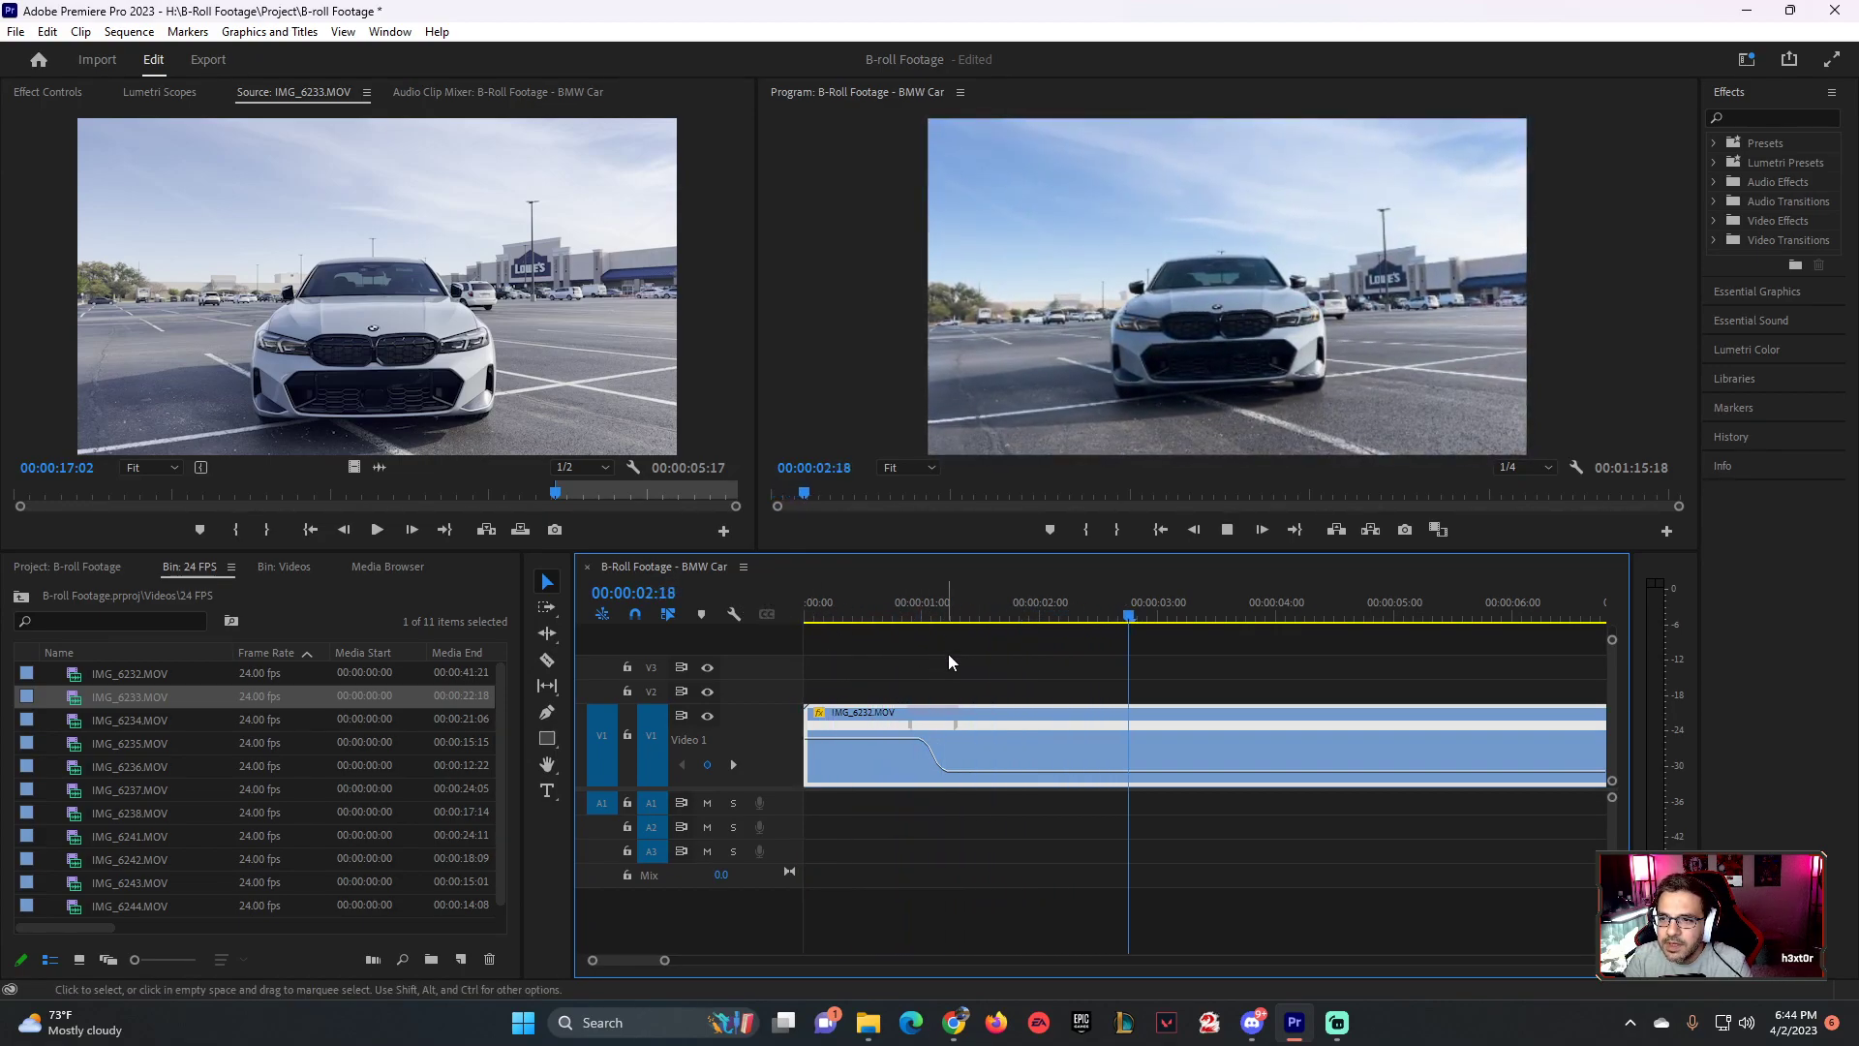
{"action": "left_click_drag", "start_coordinate": [973, 616], "coordinate": [743, 602]}
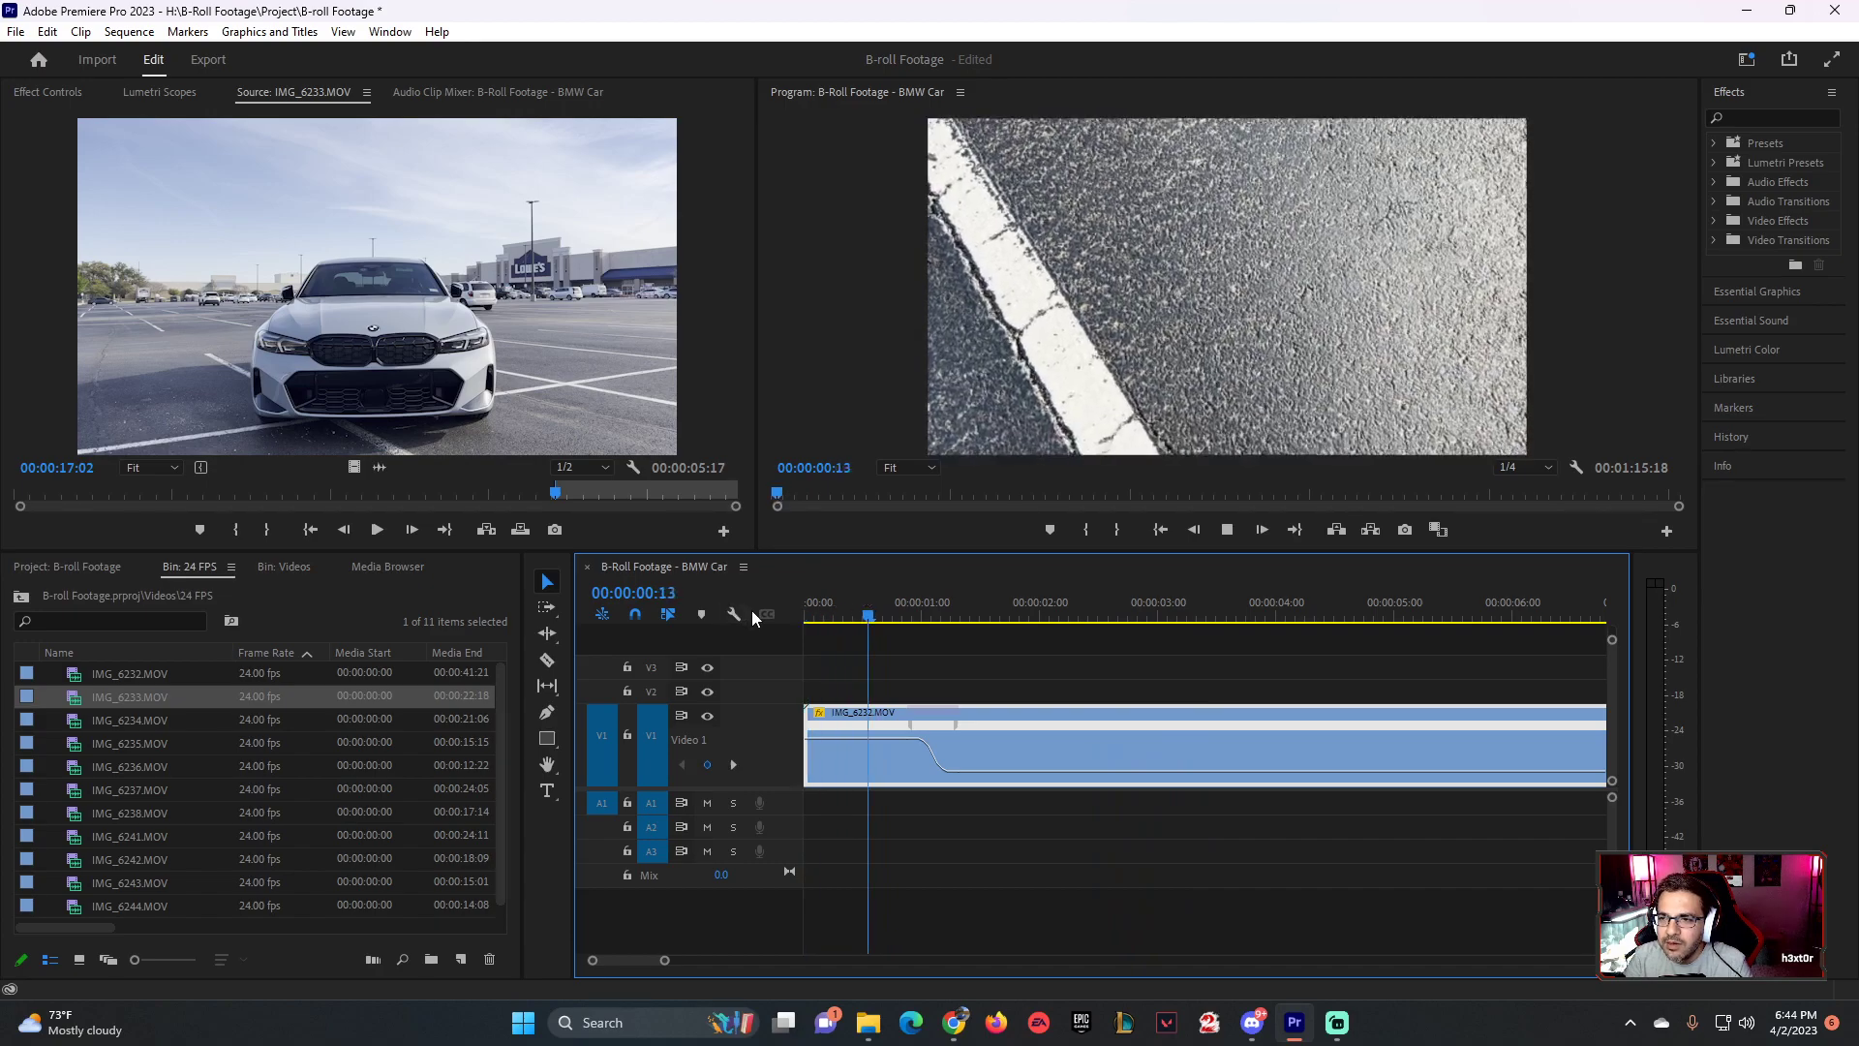
{"action": "key", "text": "space"}
- Raise the speed of the IMG_6232 section before the ramp to about 2050% and play the result
{"action": "left_click_drag", "start_coordinate": [835, 740], "coordinate": [835, 733]}
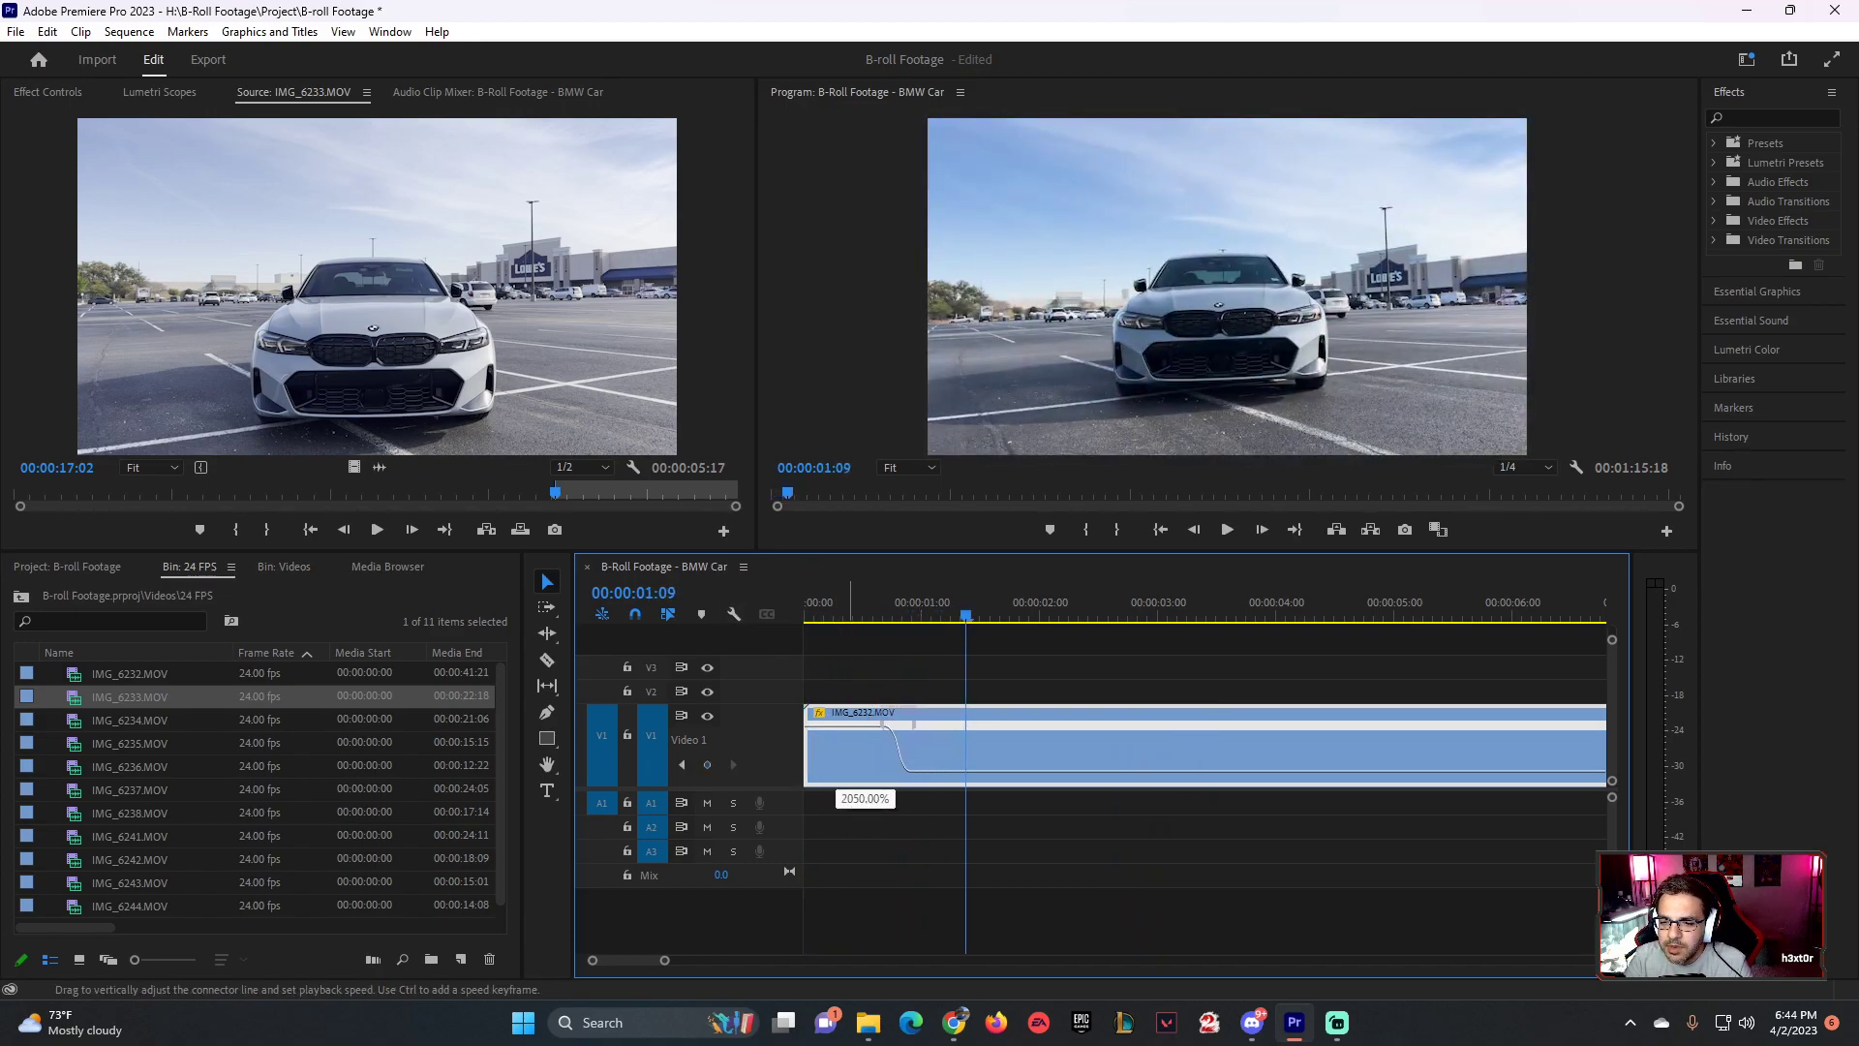
{"action": "left_click_drag", "start_coordinate": [835, 730], "coordinate": [834, 729]}
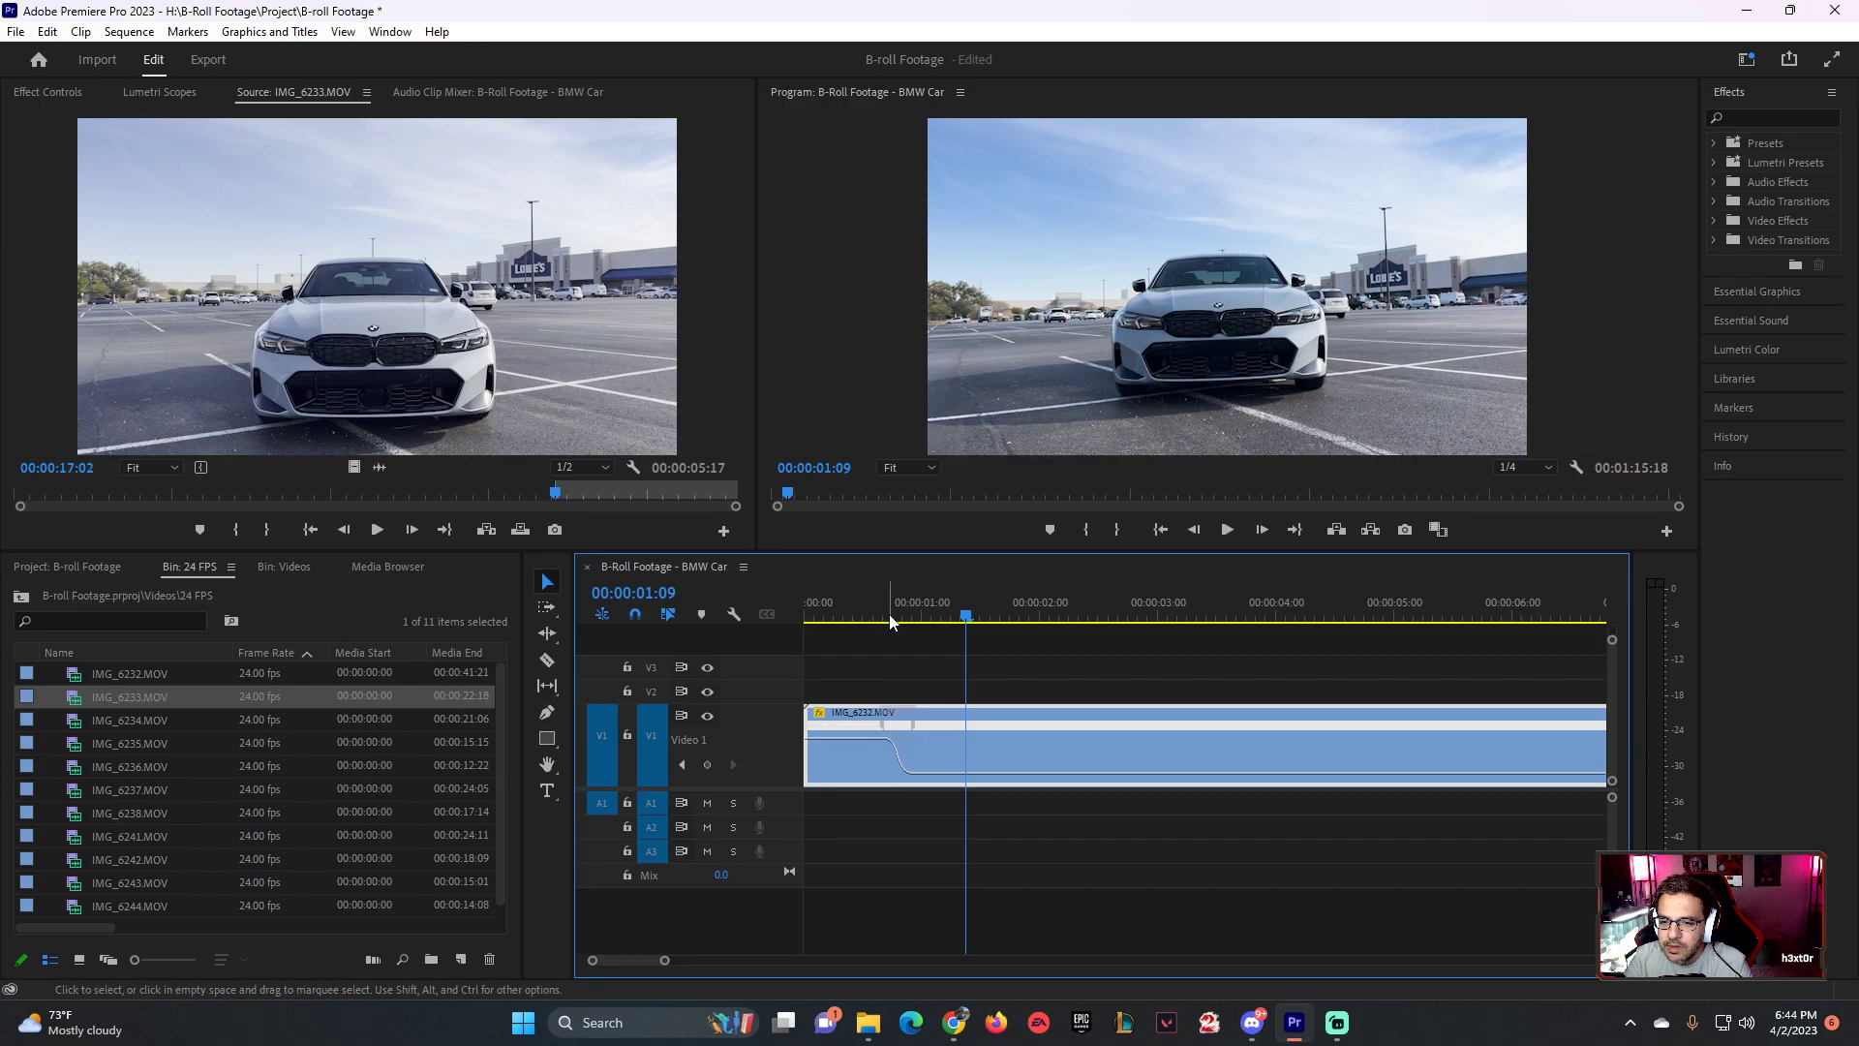
{"action": "left_click_drag", "start_coordinate": [886, 616], "coordinate": [705, 588]}
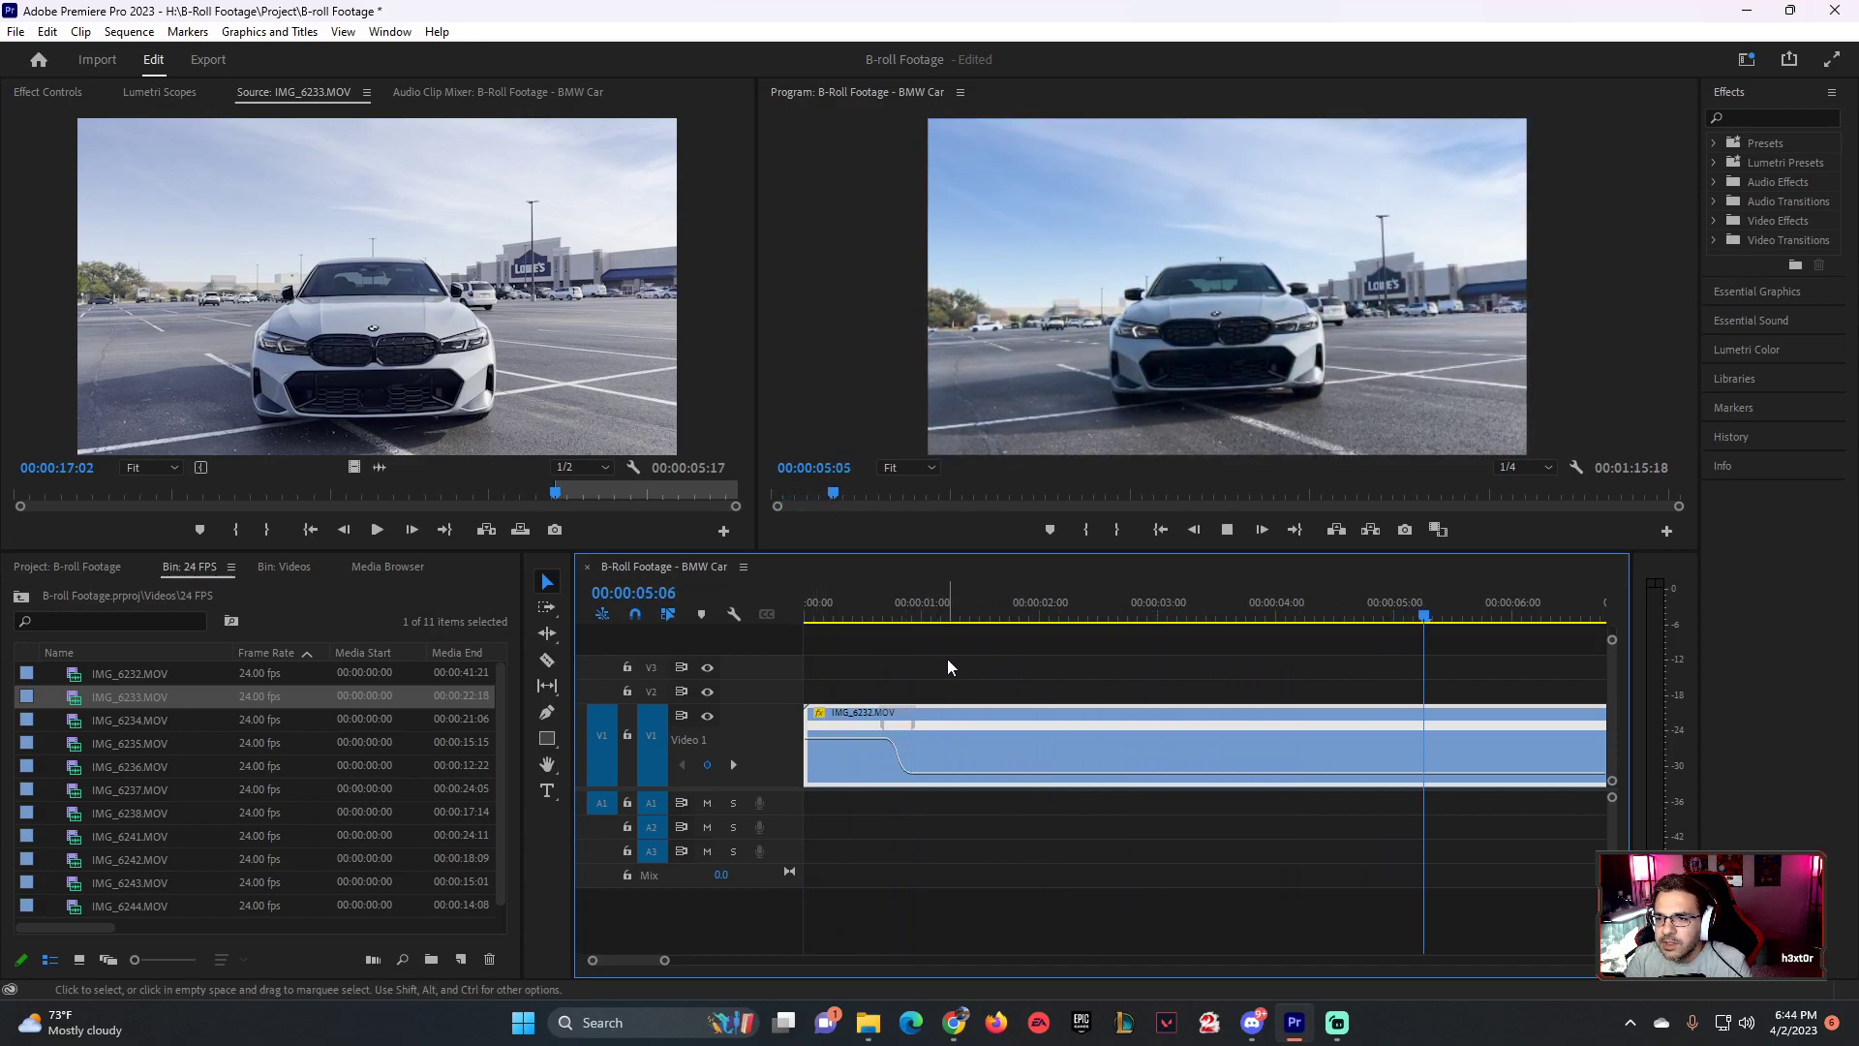
{"action": "key", "text": "space"}
- Cut IMG_6232 at 00:00:07:01 and delete the part after the cut
{"action": "left_click_drag", "start_coordinate": [947, 613], "coordinate": [920, 618]}
{"action": "key", "text": "c"}
{"action": "left_click", "coordinate": [921, 728]}
{"action": "key", "text": "v"}
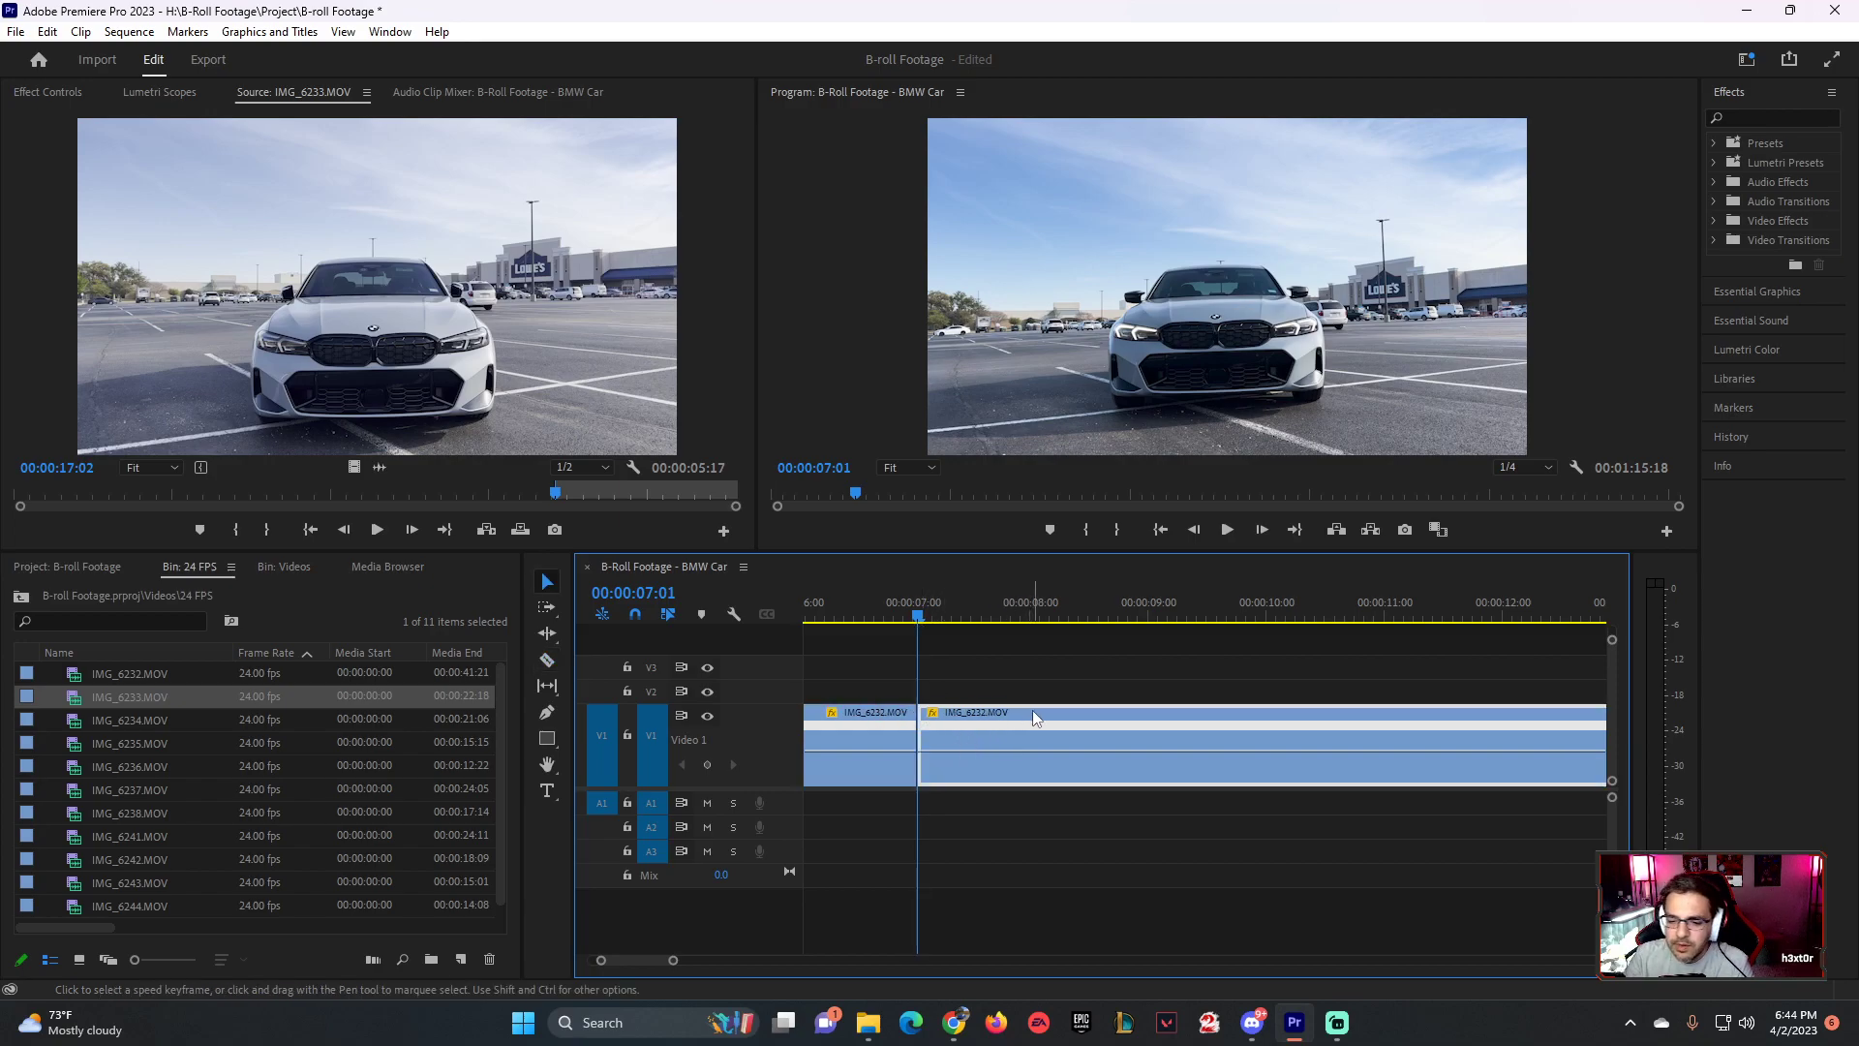
{"action": "key", "text": "Delete"}
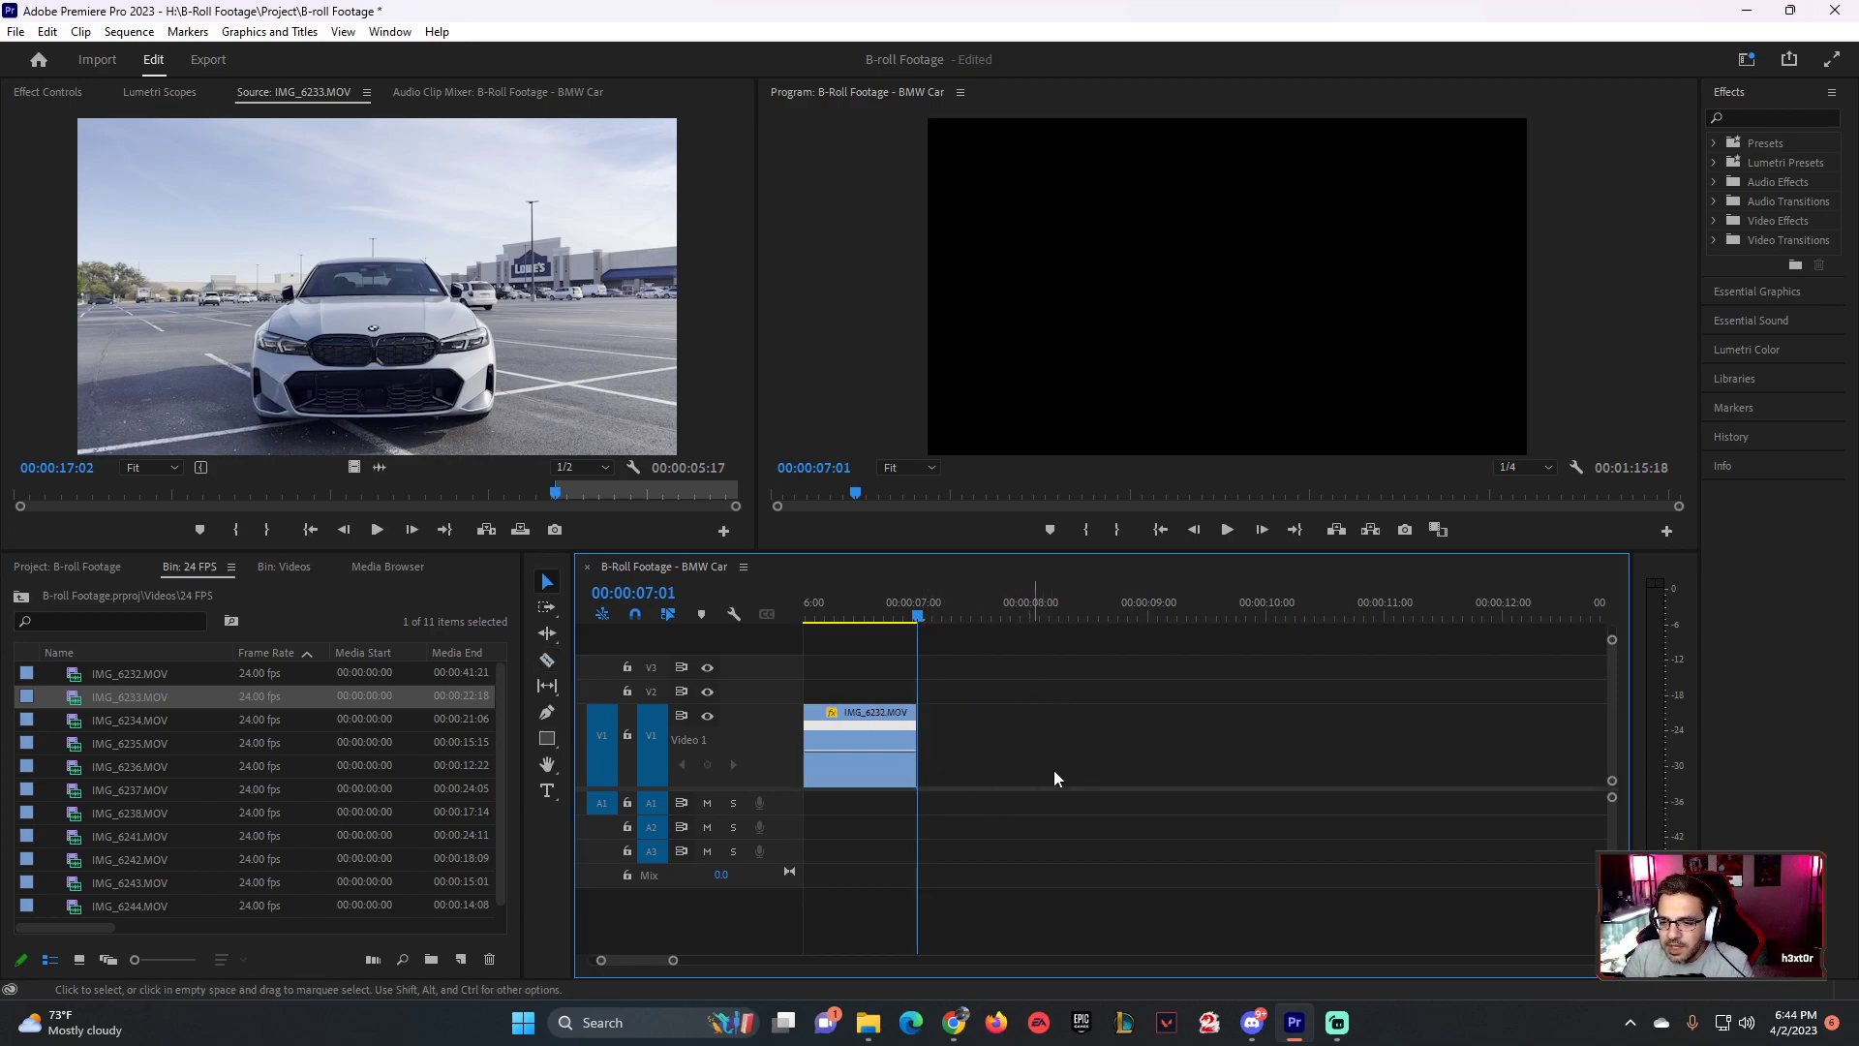
- Ripple delete the empty gap on V1 between IMG_6232 and IMG_6233
{"action": "left_click", "coordinate": [1059, 739]}
{"action": "left_click", "coordinate": [1022, 690]}
{"action": "left_click", "coordinate": [996, 744]}
{"action": "right_click", "coordinate": [995, 744]}
{"action": "left_click", "coordinate": [1040, 757]}
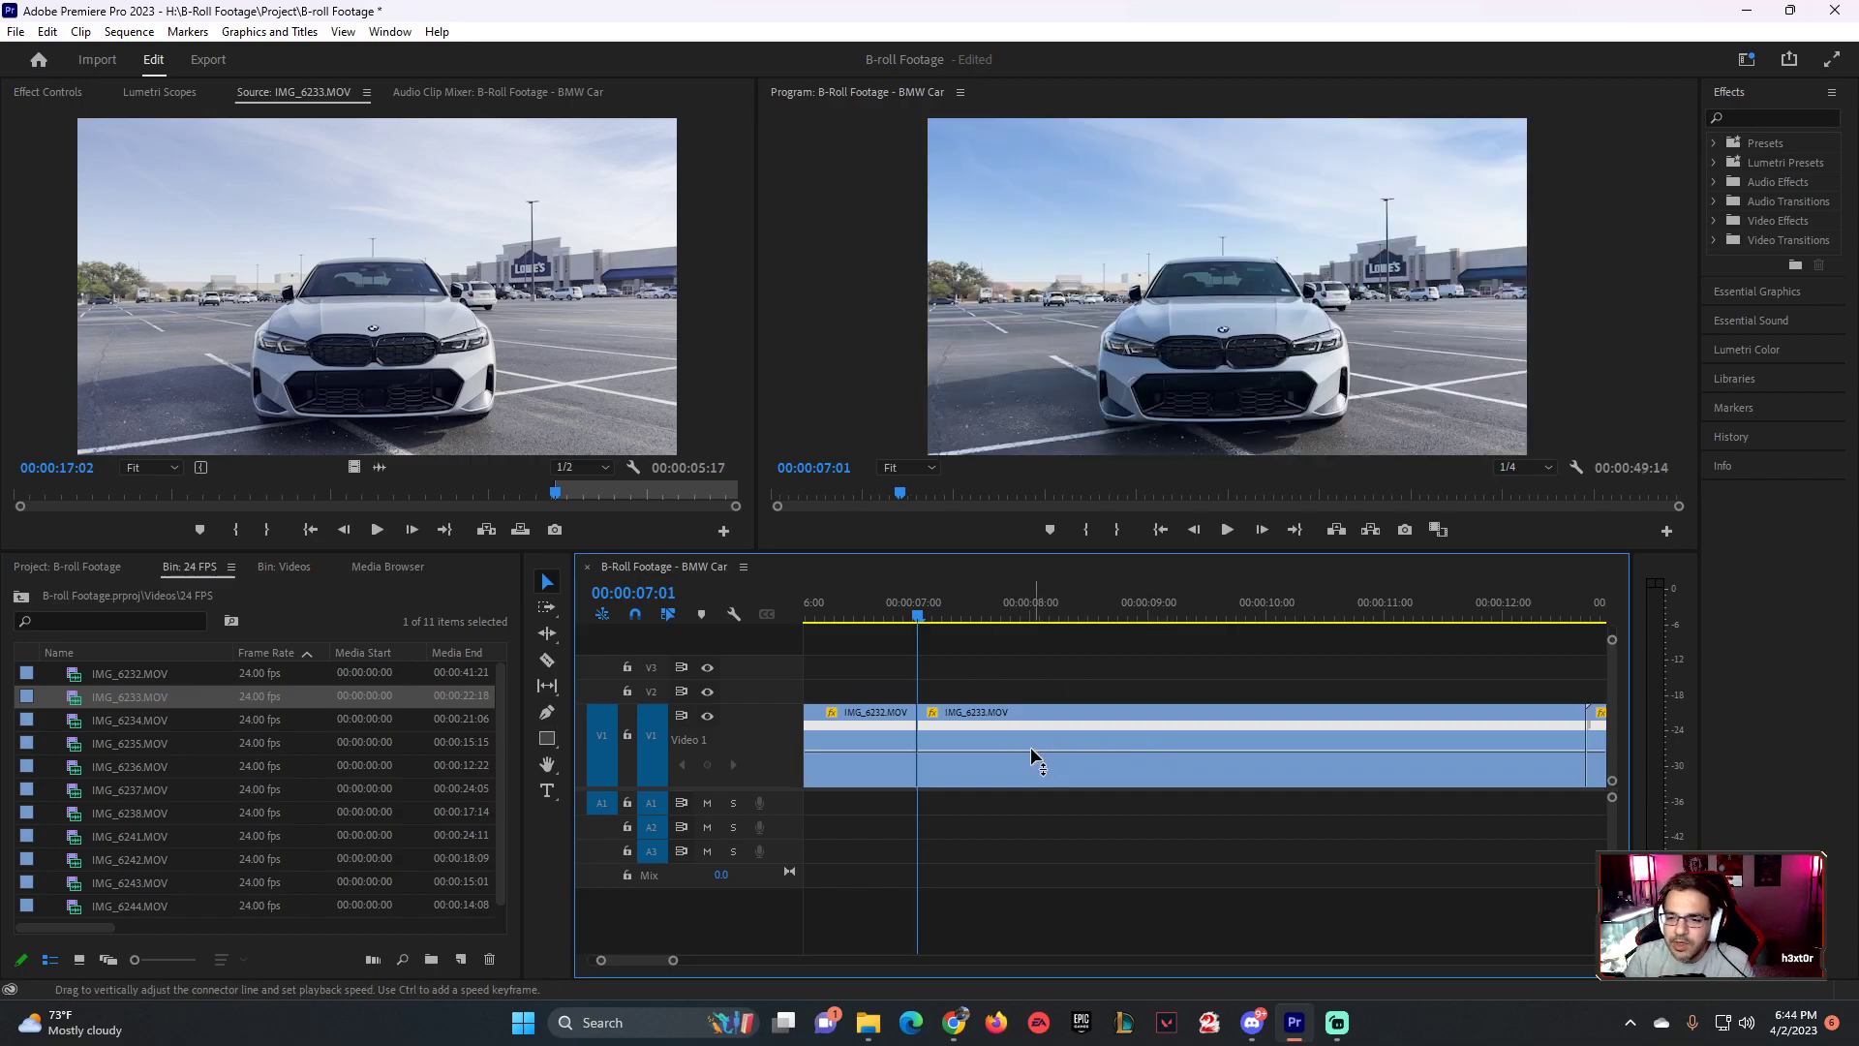
- Play the sequence from near its start to review the trimmed IMG_6232 clip
{"action": "left_click_drag", "start_coordinate": [918, 617], "coordinate": [836, 621]}
{"action": "key", "text": "space"}
{"action": "key", "text": "space"}
{"action": "left_click", "coordinate": [818, 618]}
{"action": "key", "text": "space"}
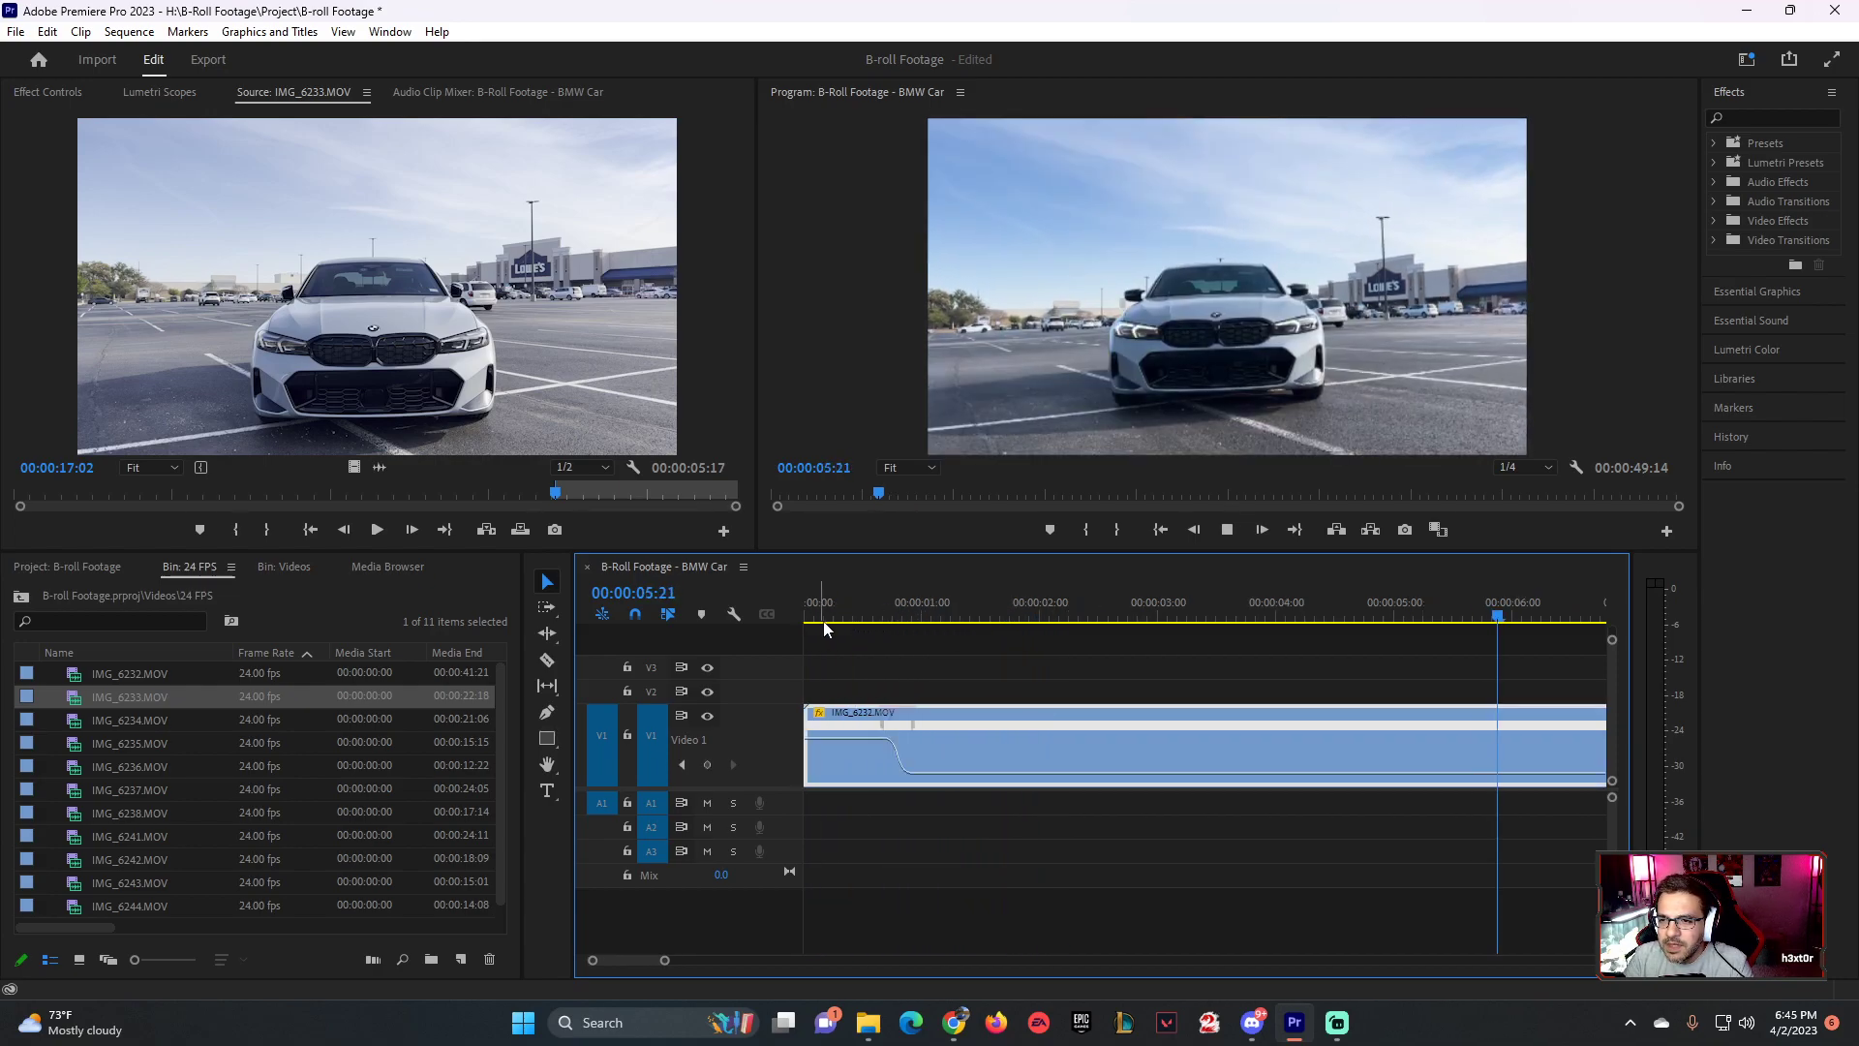
- Play across the cut between IMG_6232 and IMG_6233 to compare the framing of the two shots
{"action": "left_click_drag", "start_coordinate": [1014, 612], "coordinate": [1068, 612]}
{"action": "left_click_drag", "start_coordinate": [671, 956], "coordinate": [734, 959]}
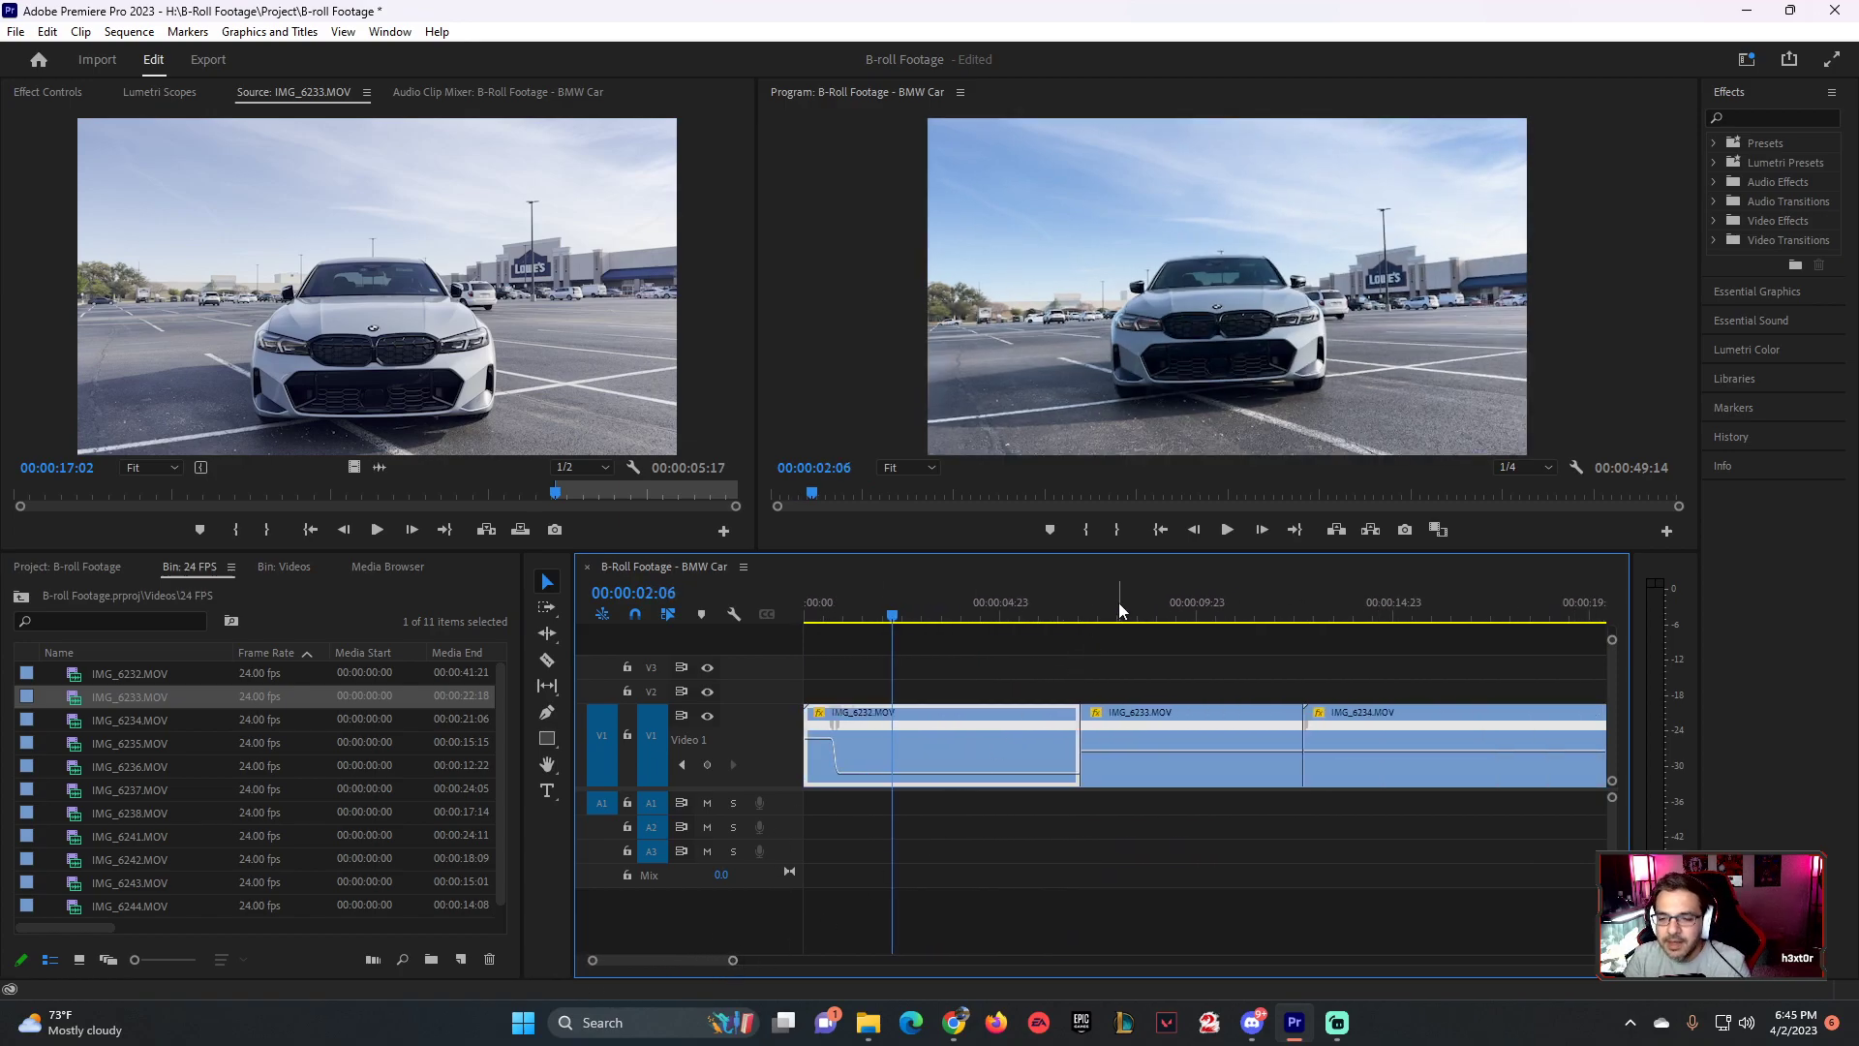
{"action": "left_click", "coordinate": [1054, 606]}
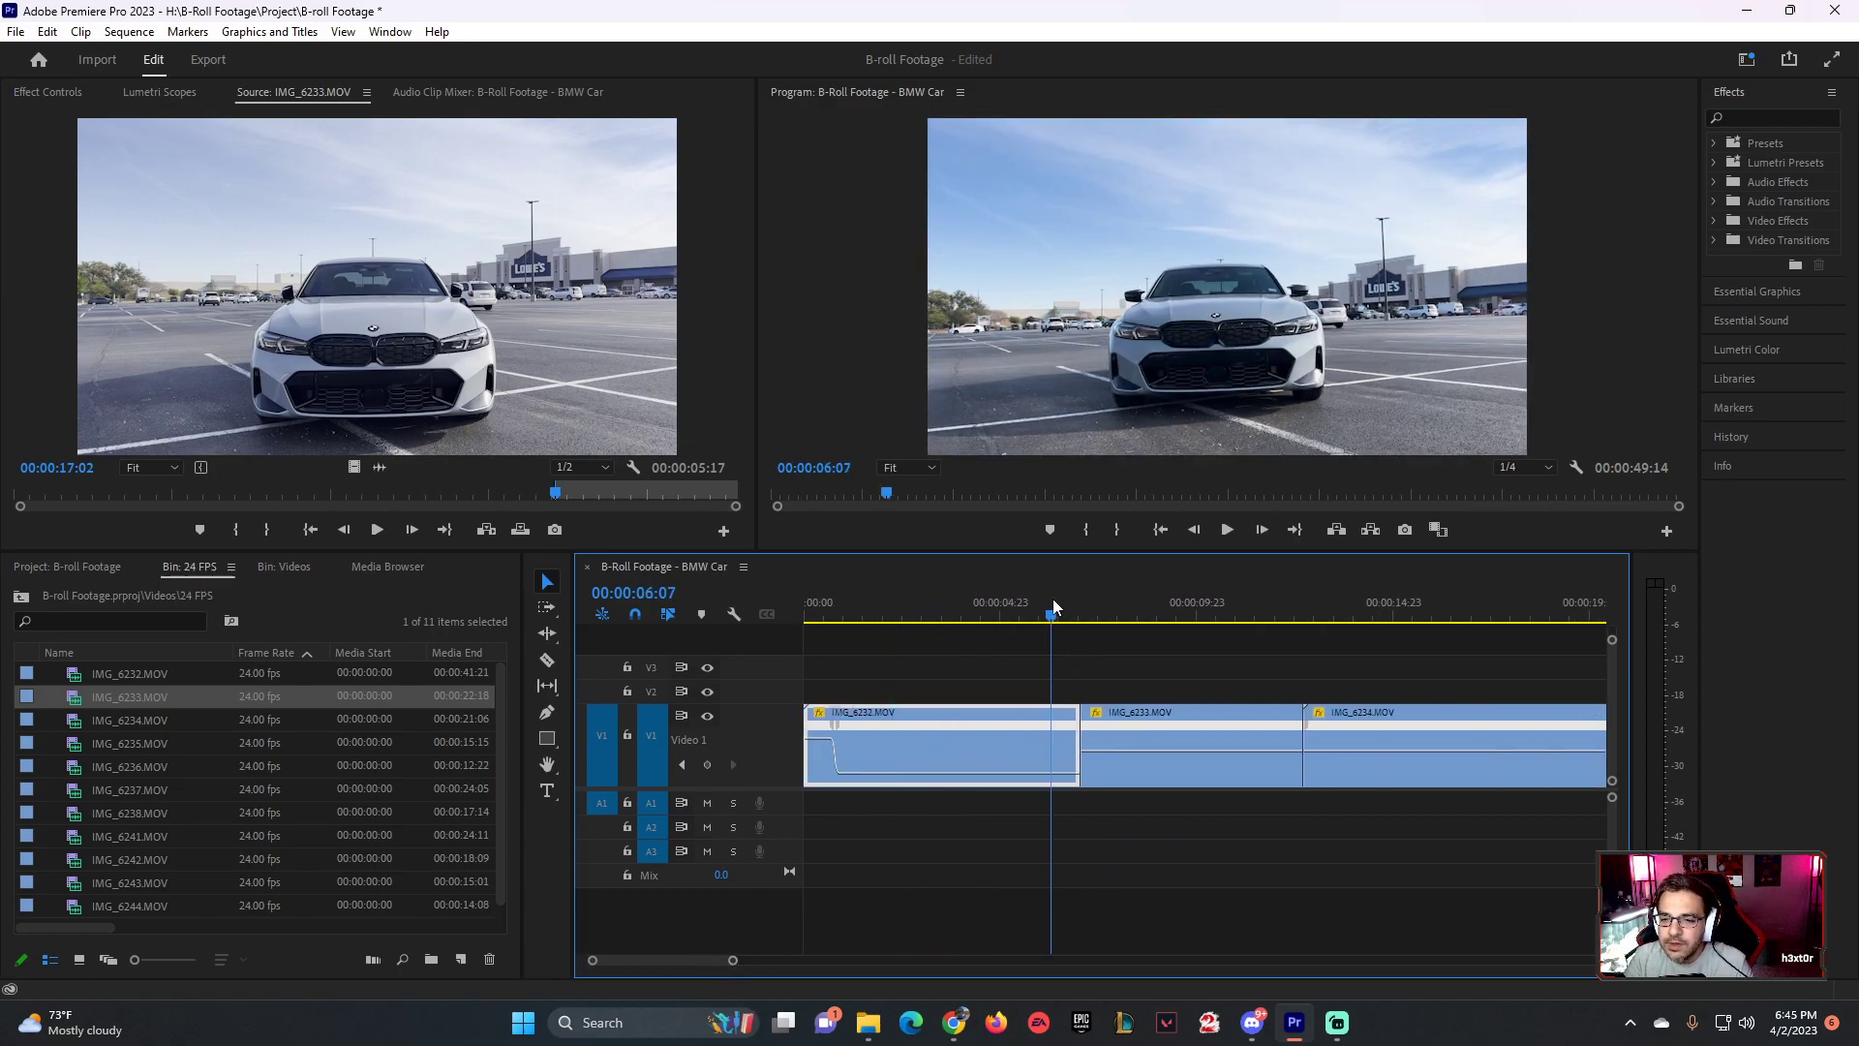
{"action": "key", "text": "space"}
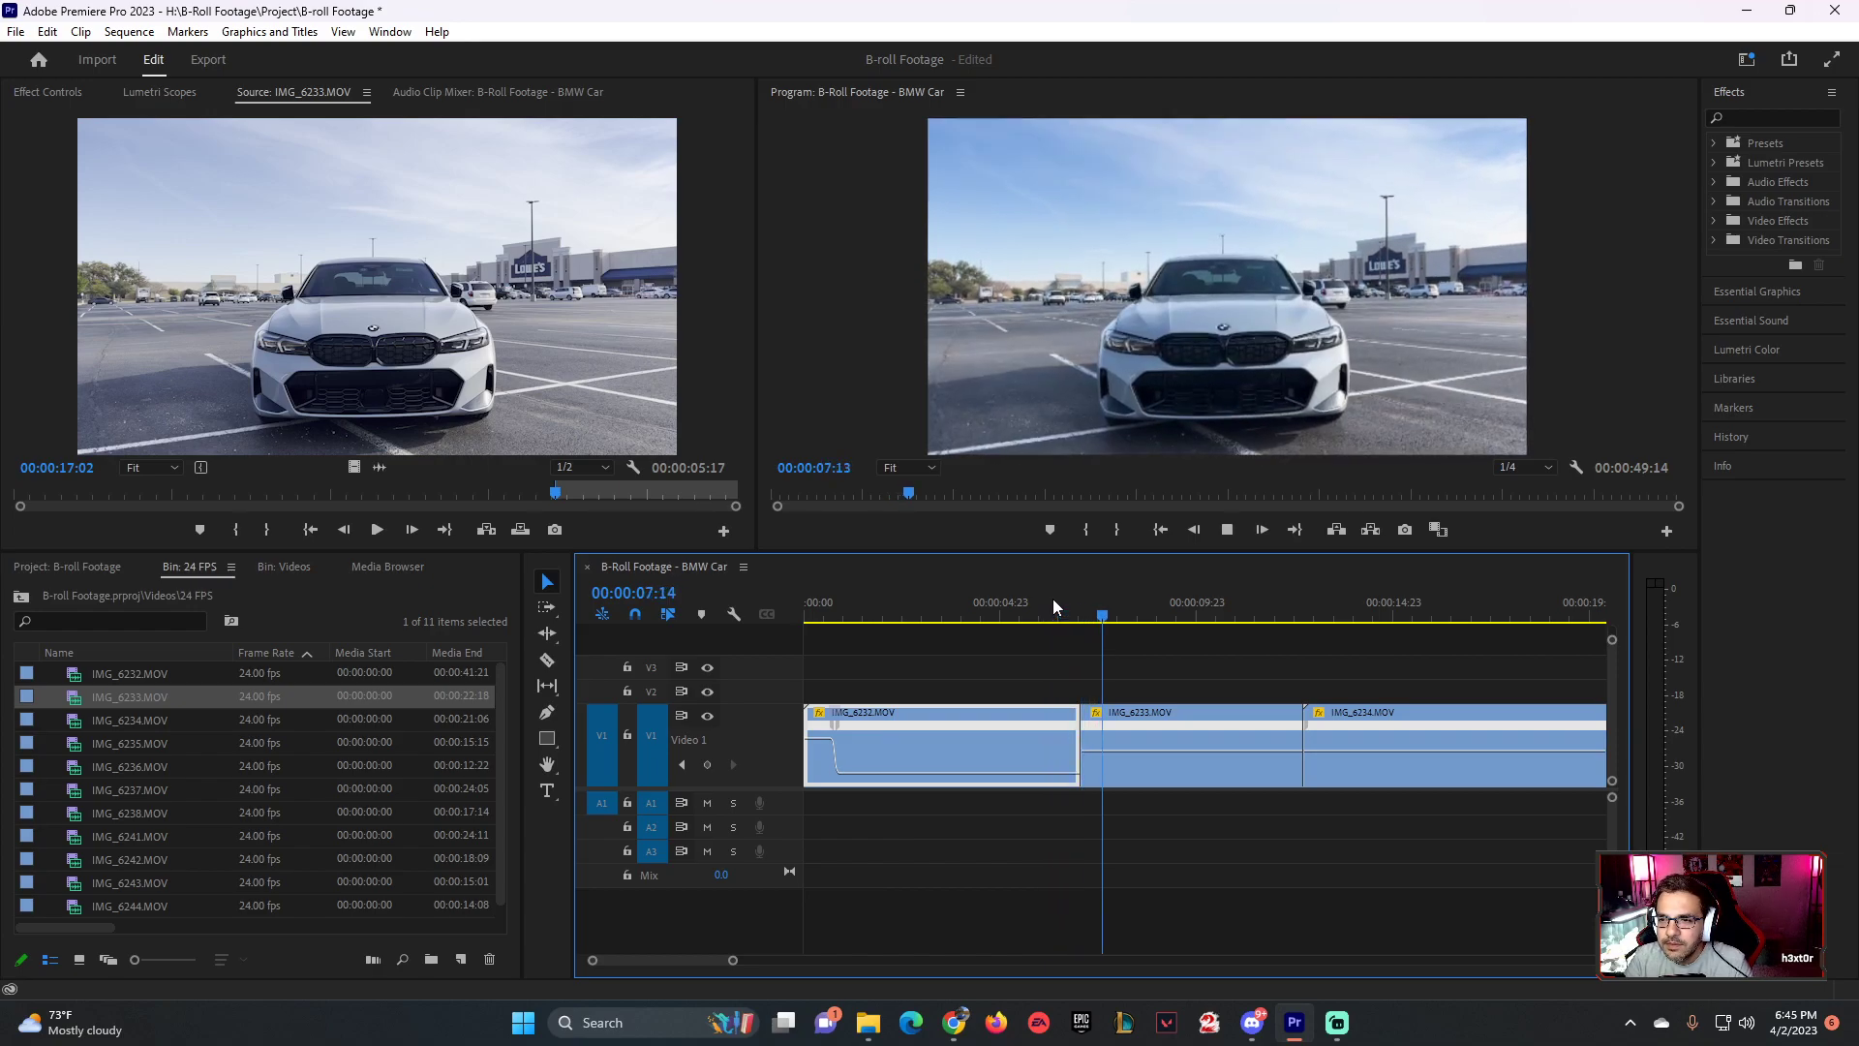
{"action": "key", "text": "space"}
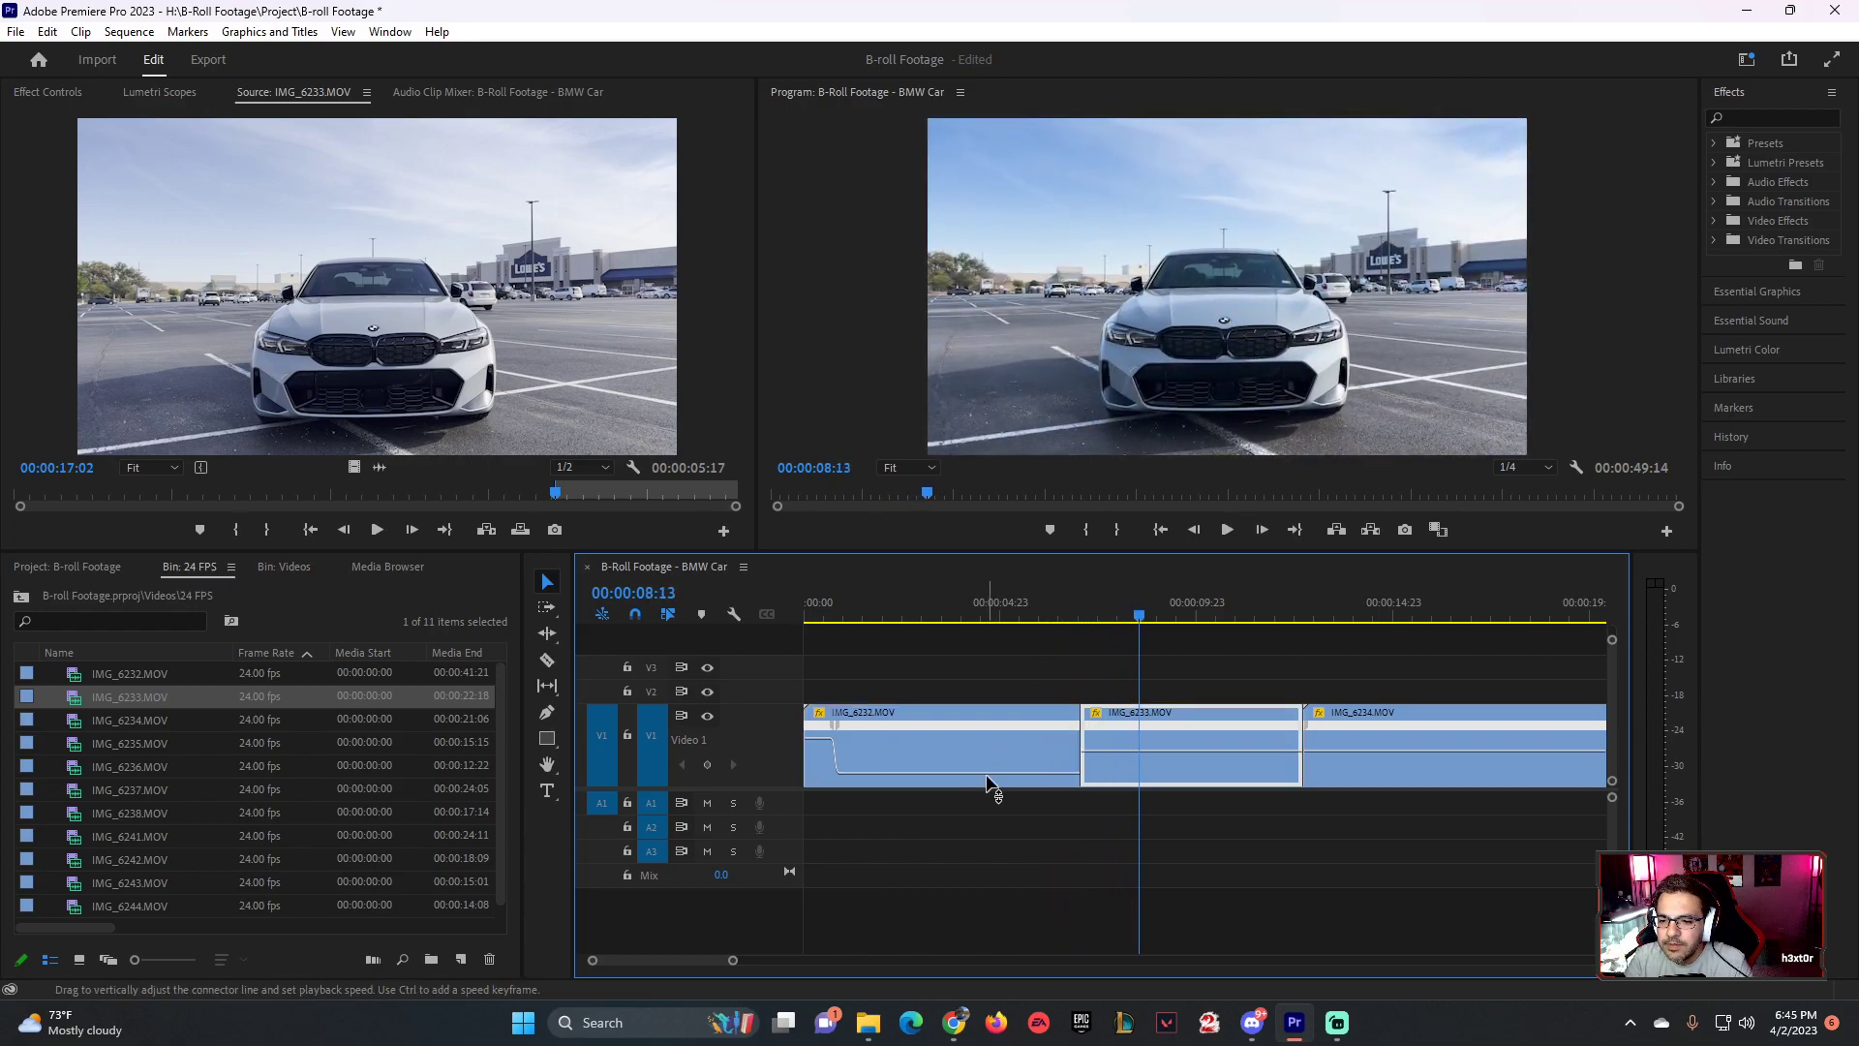
{"action": "left_click", "coordinate": [966, 594]}
{"action": "key", "text": "space"}
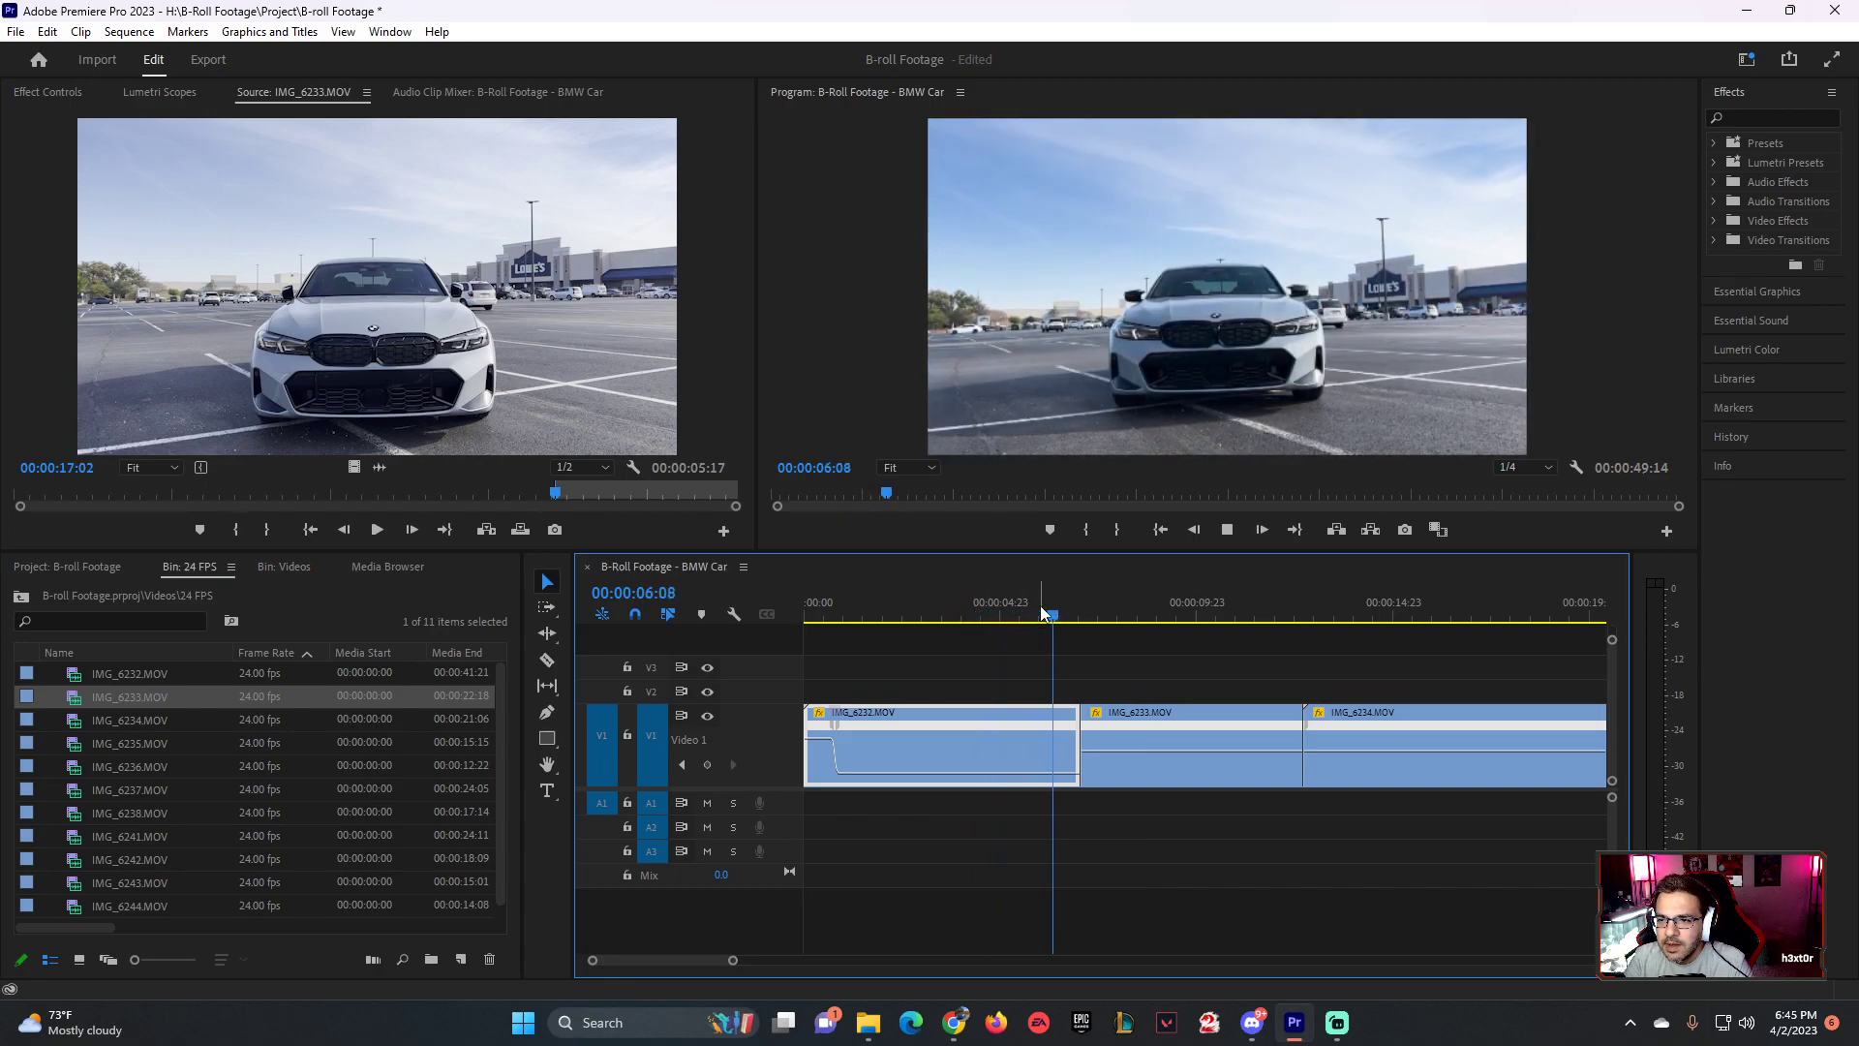
- Enlarge IMG_6233 in the program frame, shift it upward, and play across the cut from IMG_6232
{"action": "left_click", "coordinate": [1170, 369]}
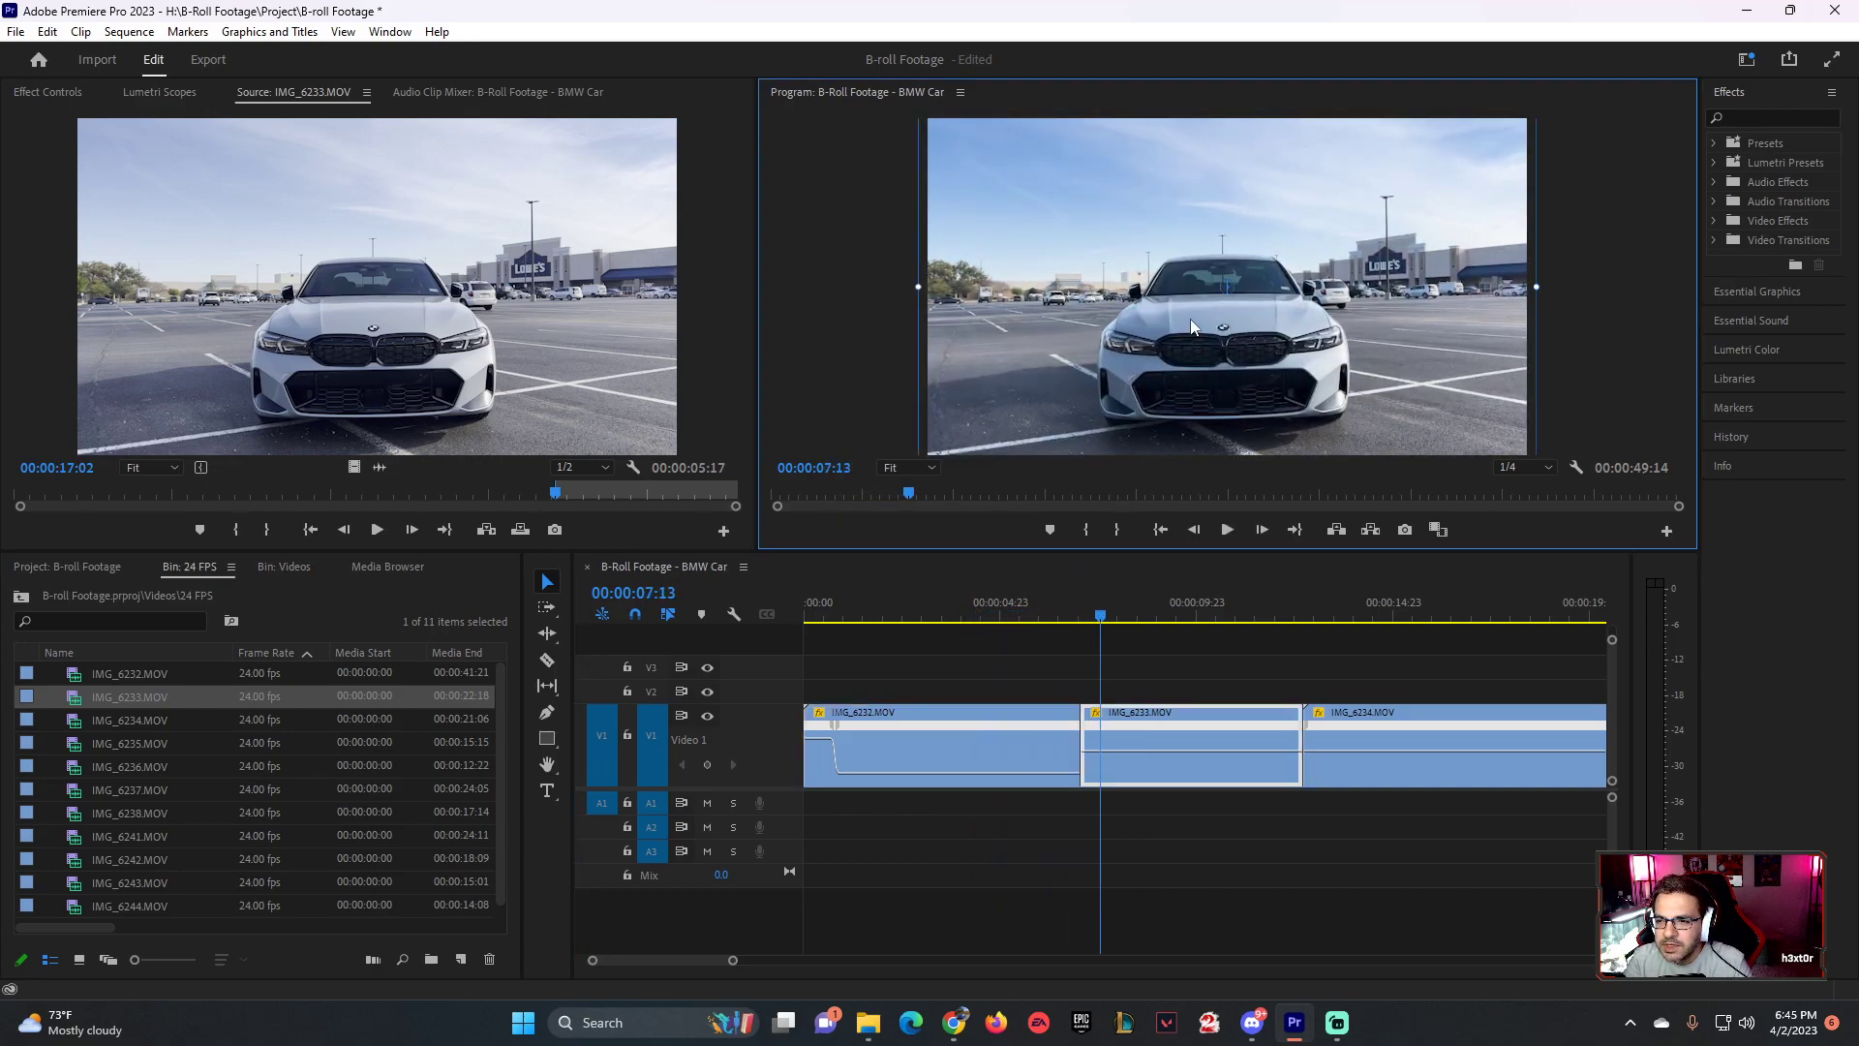
{"action": "left_click_drag", "start_coordinate": [1537, 288], "coordinate": [1719, 279]}
{"action": "left_click_drag", "start_coordinate": [1441, 400], "coordinate": [1444, 335]}
{"action": "left_click_drag", "start_coordinate": [1079, 614], "coordinate": [1007, 613]}
{"action": "key", "text": "space"}
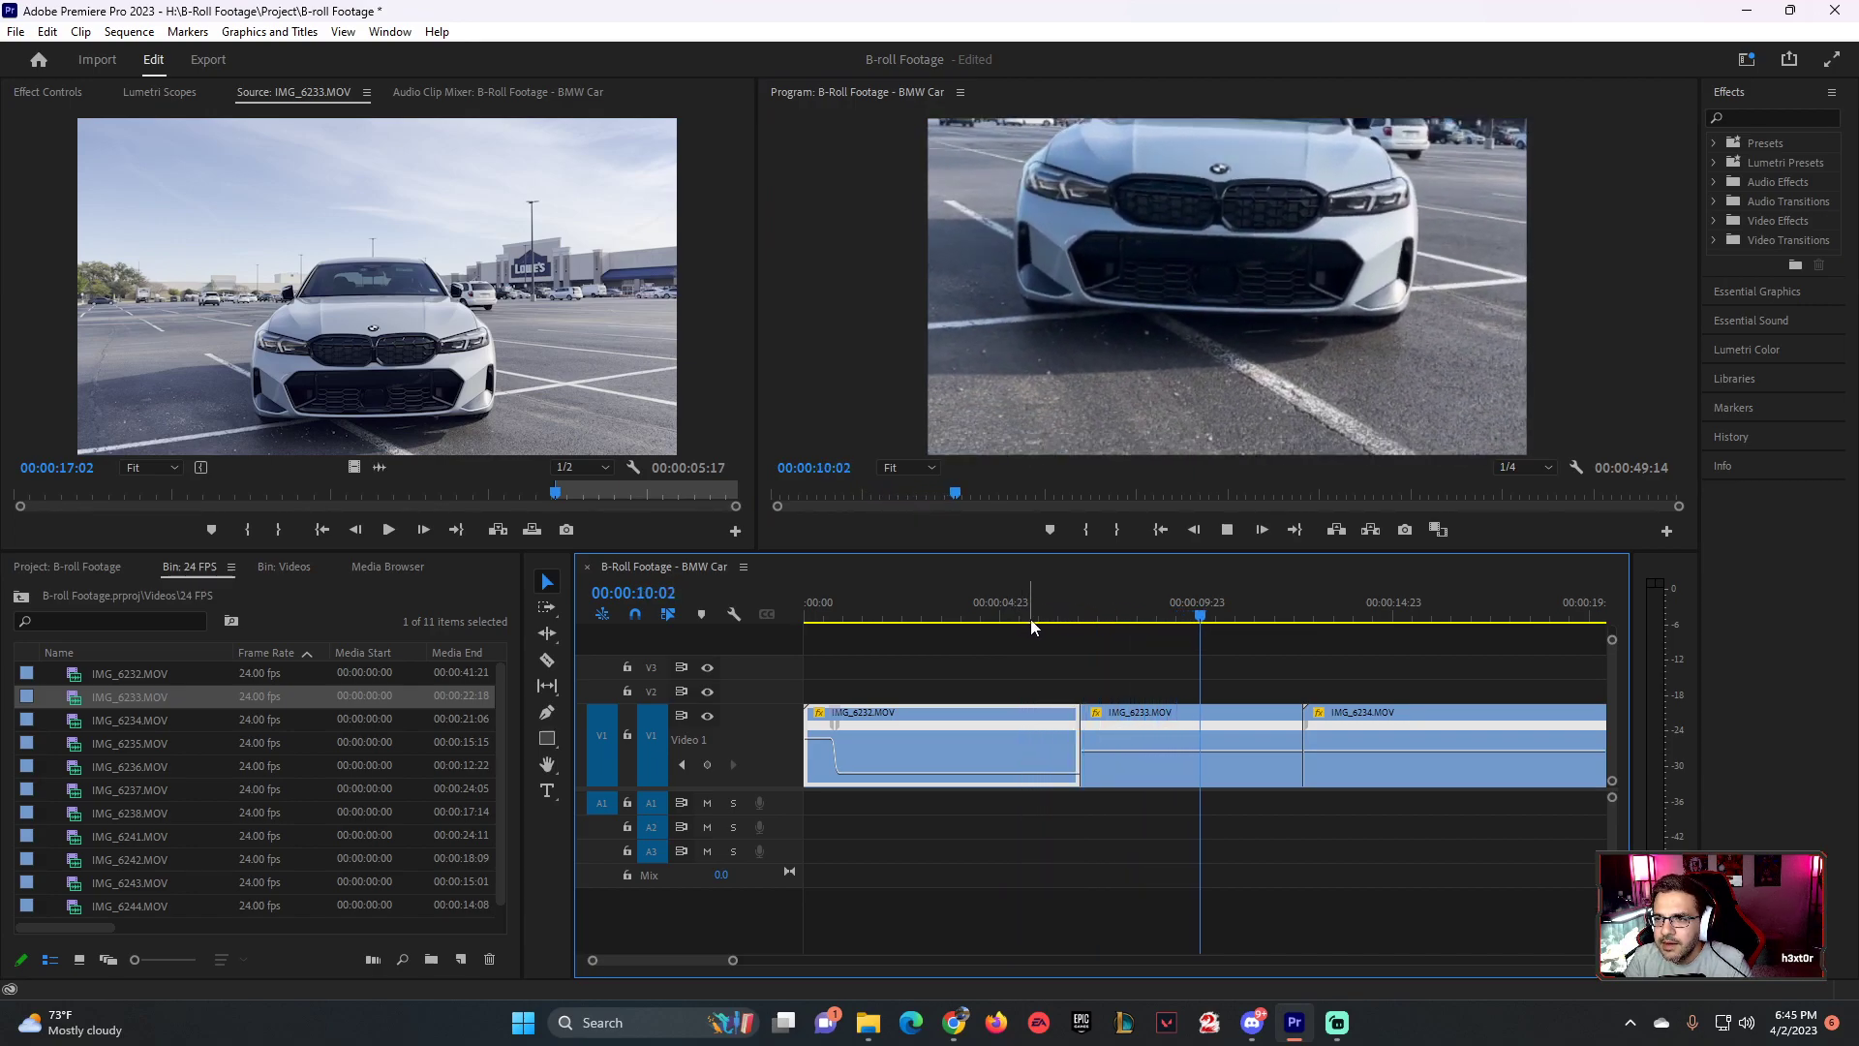
{"action": "key", "text": "space"}
- Add a speed keyframe to IMG_6233 at 00:00:10:16 and raise the speed of the section after it to about 3650%
{"action": "key", "text": "d"}
{"action": "mouse_move", "coordinate": [1241, 606]}
{"action": "left_mouse_down"}
{"action": "mouse_move", "coordinate": [1187, 616]}
{"action": "mouse_move", "coordinate": [1224, 620]}
{"action": "left_mouse_up"}
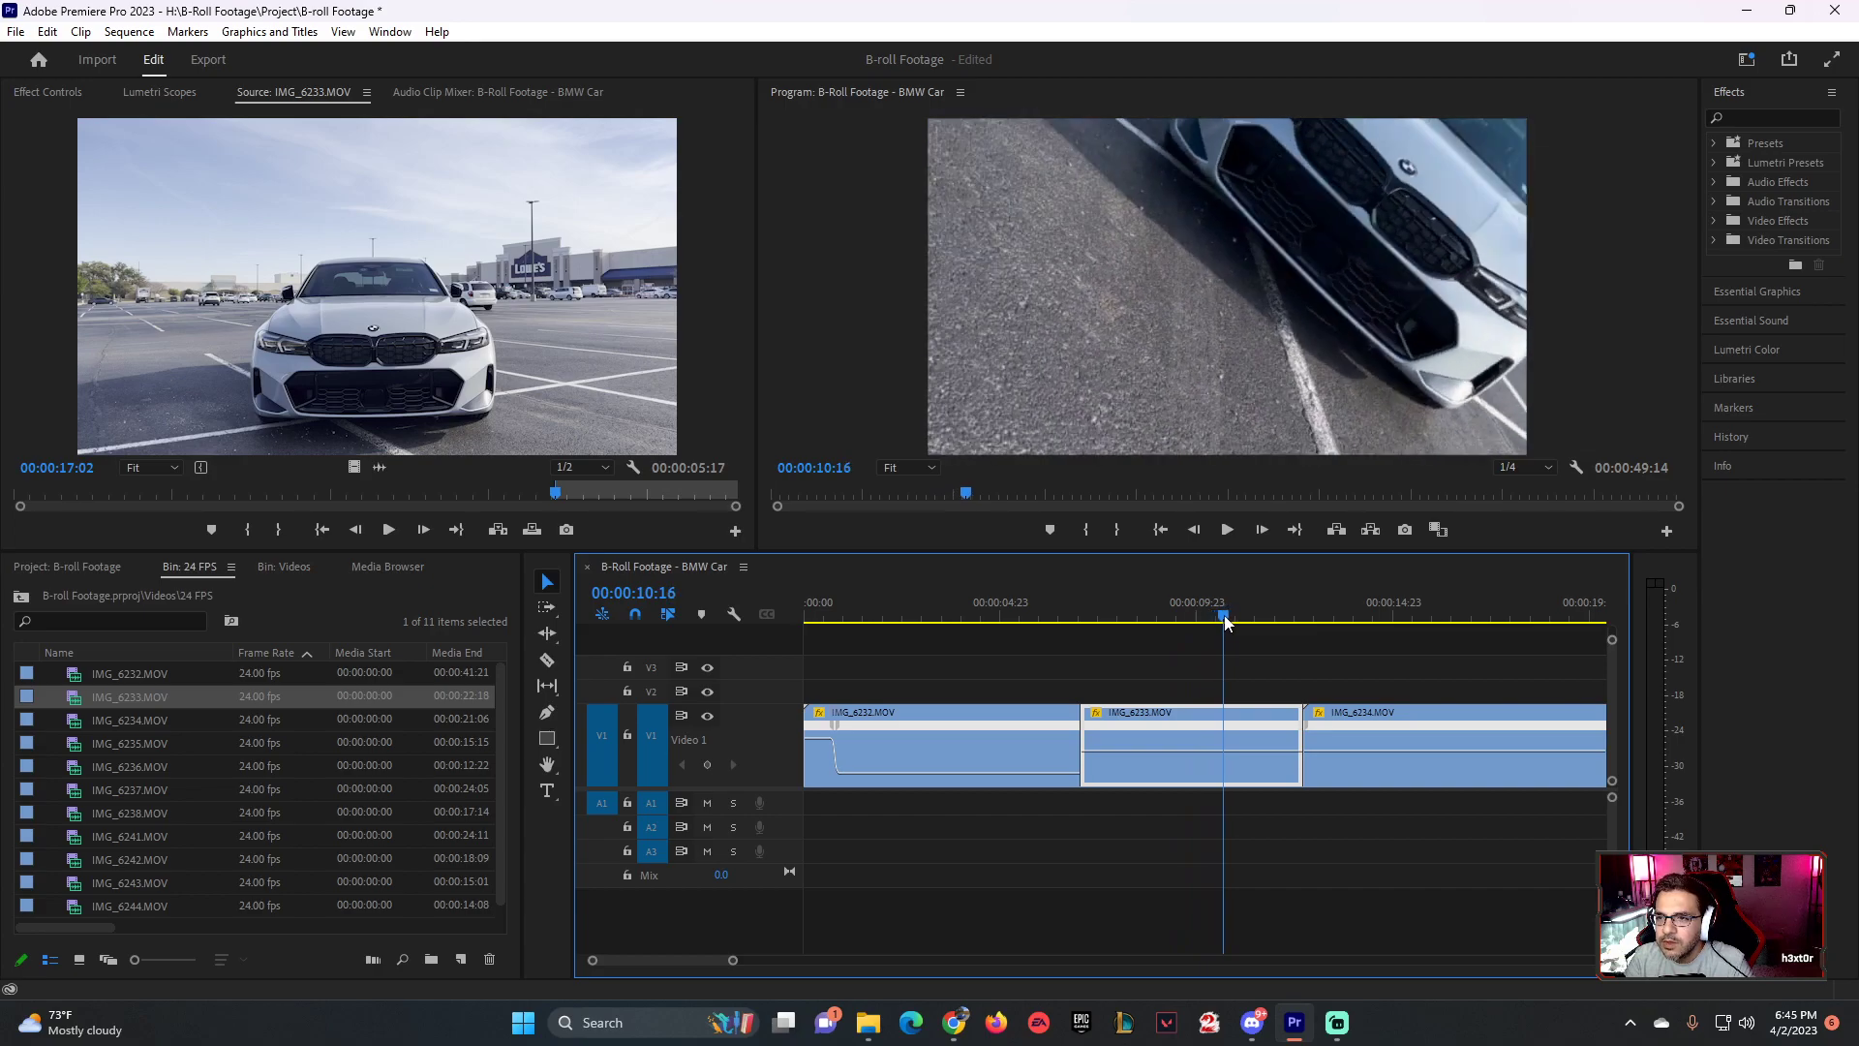
{"action": "left_click", "coordinate": [707, 765]}
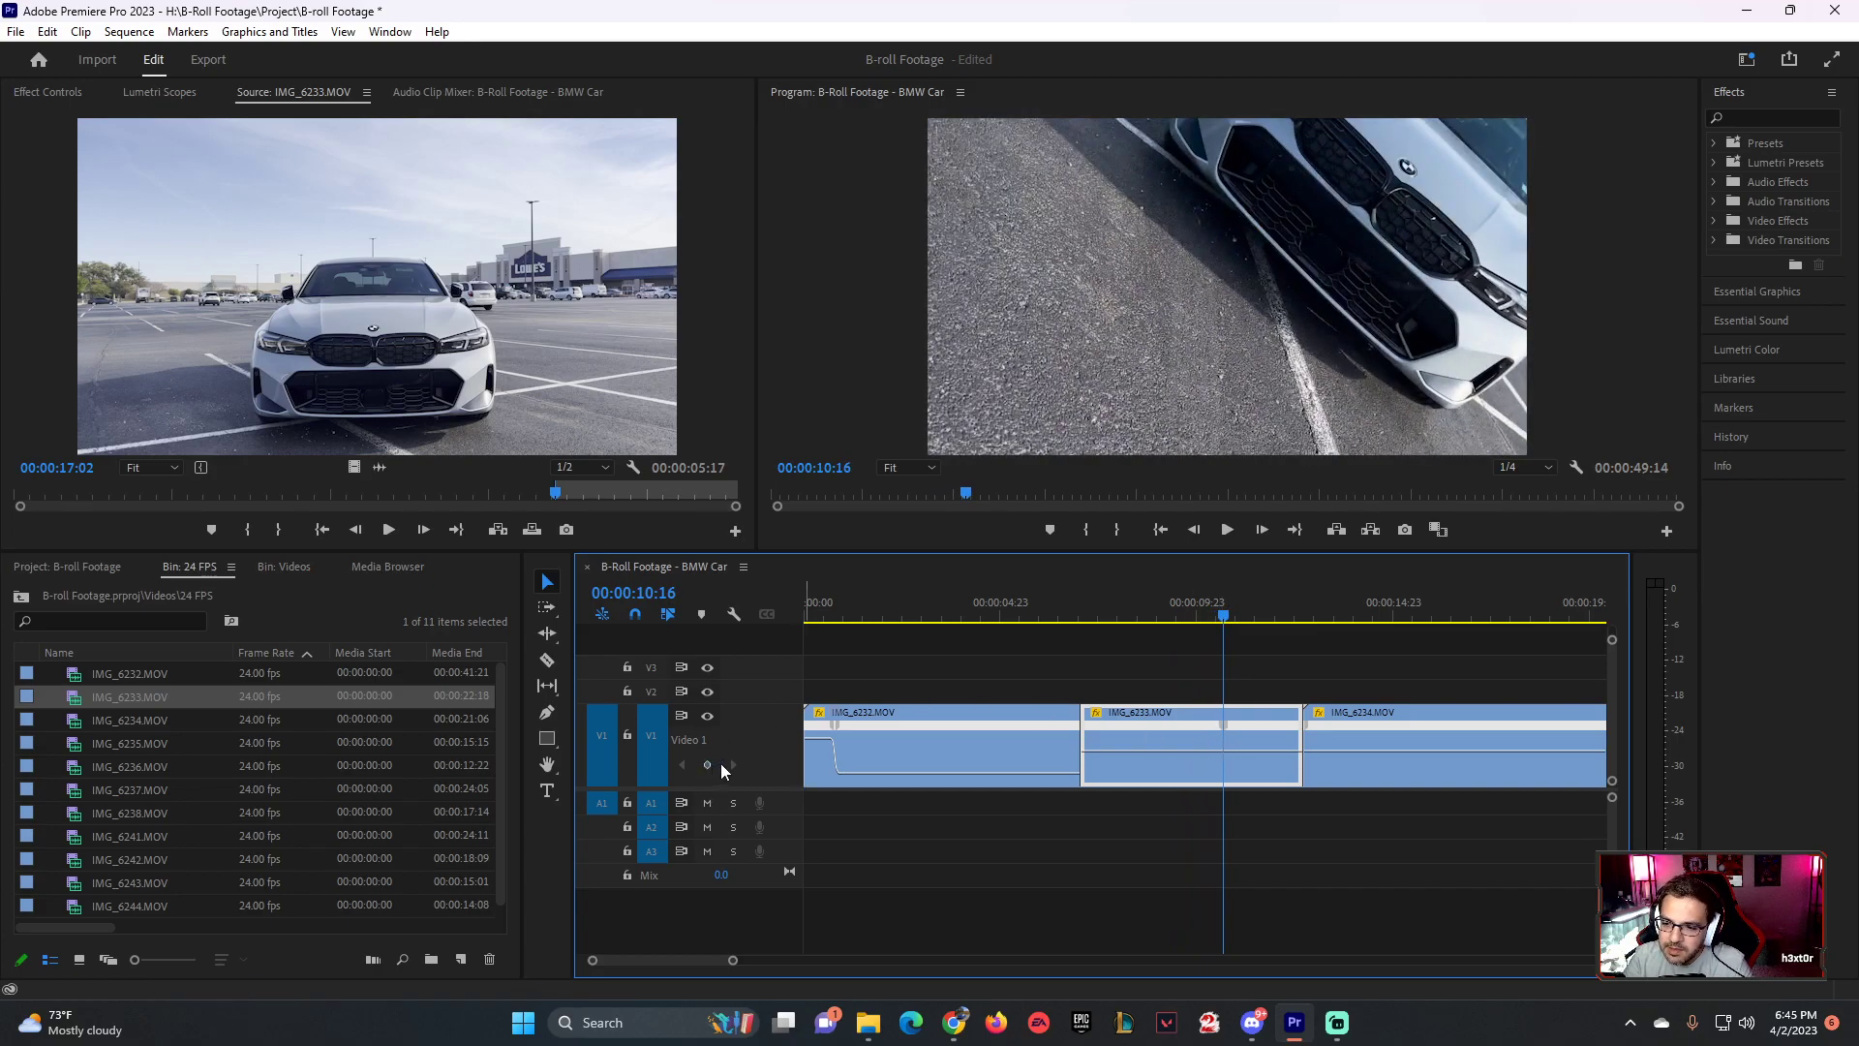
{"action": "left_click_drag", "start_coordinate": [1263, 746], "coordinate": [1235, 742]}
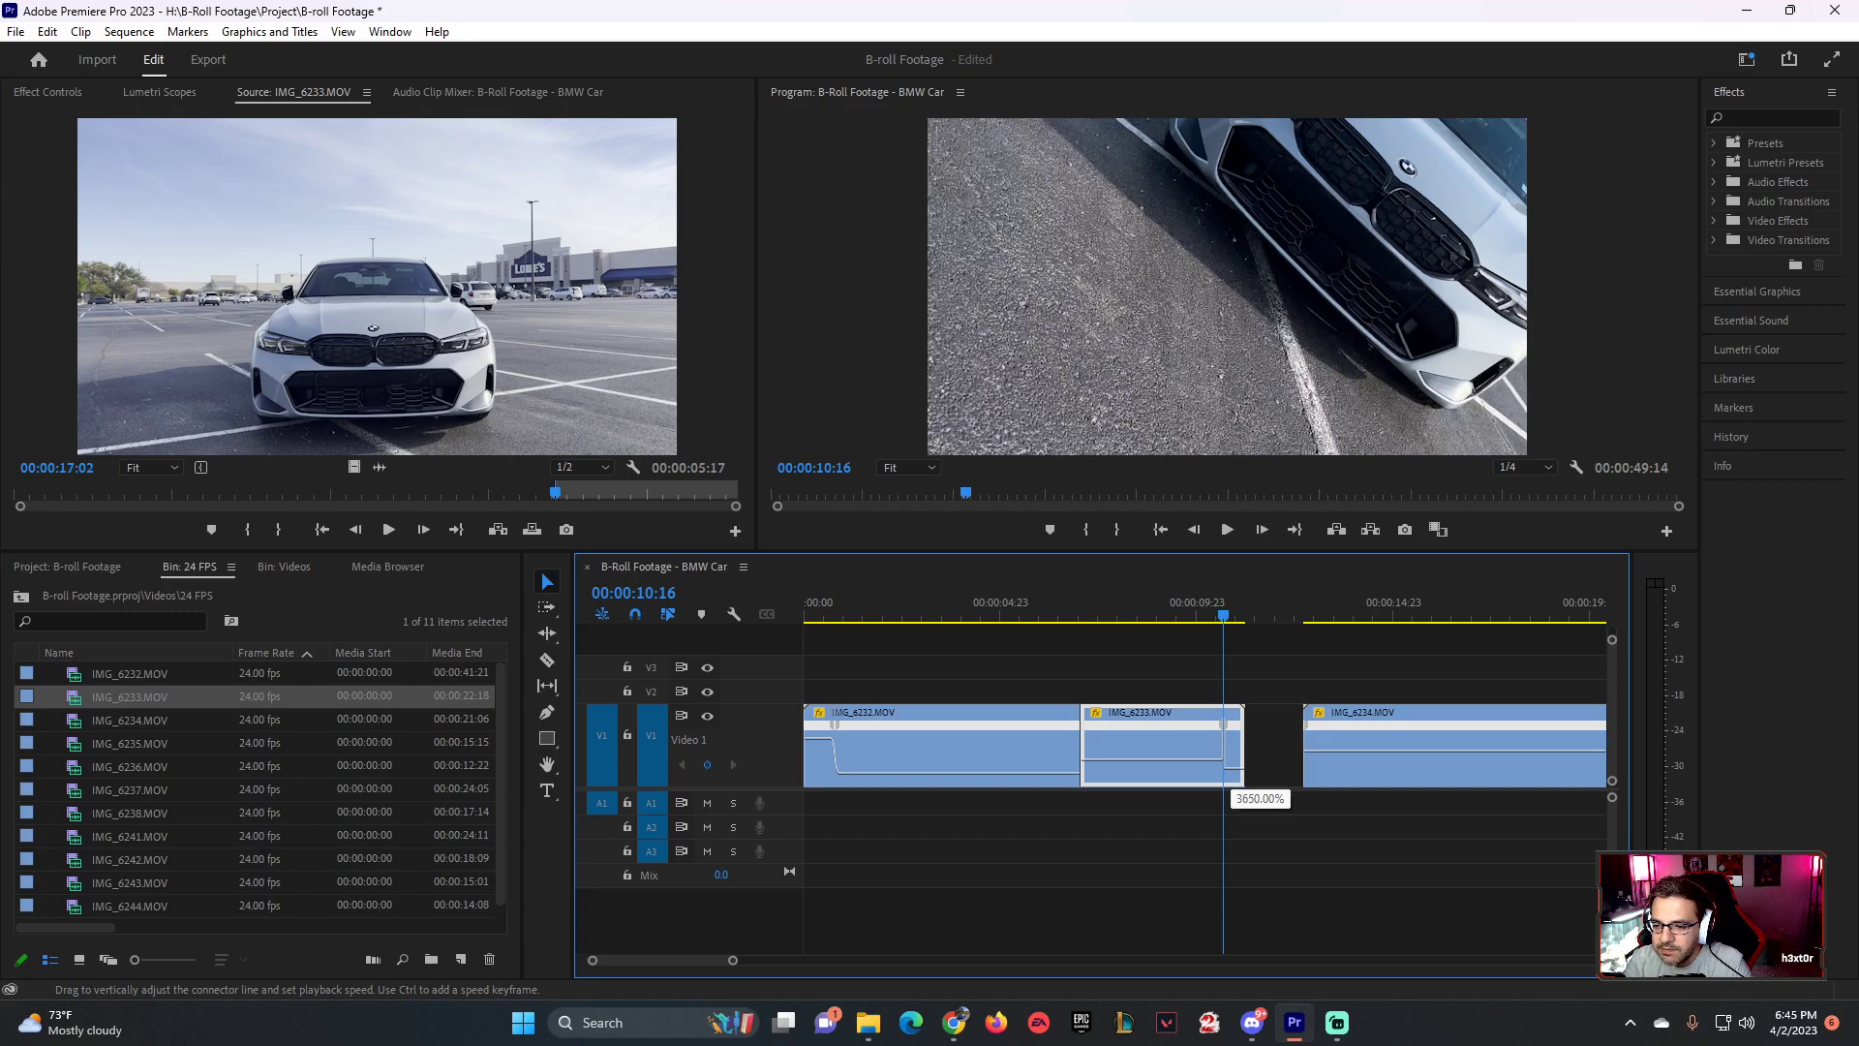
{"action": "left_click_drag", "start_coordinate": [1226, 768], "coordinate": [1222, 15]}
- Play the last frames of IMG_6233 repeatedly to check the sped-up ending after its keyframe
{"action": "left_click_drag", "start_coordinate": [733, 960], "coordinate": [662, 969]}
{"action": "left_click", "coordinate": [1089, 589]}
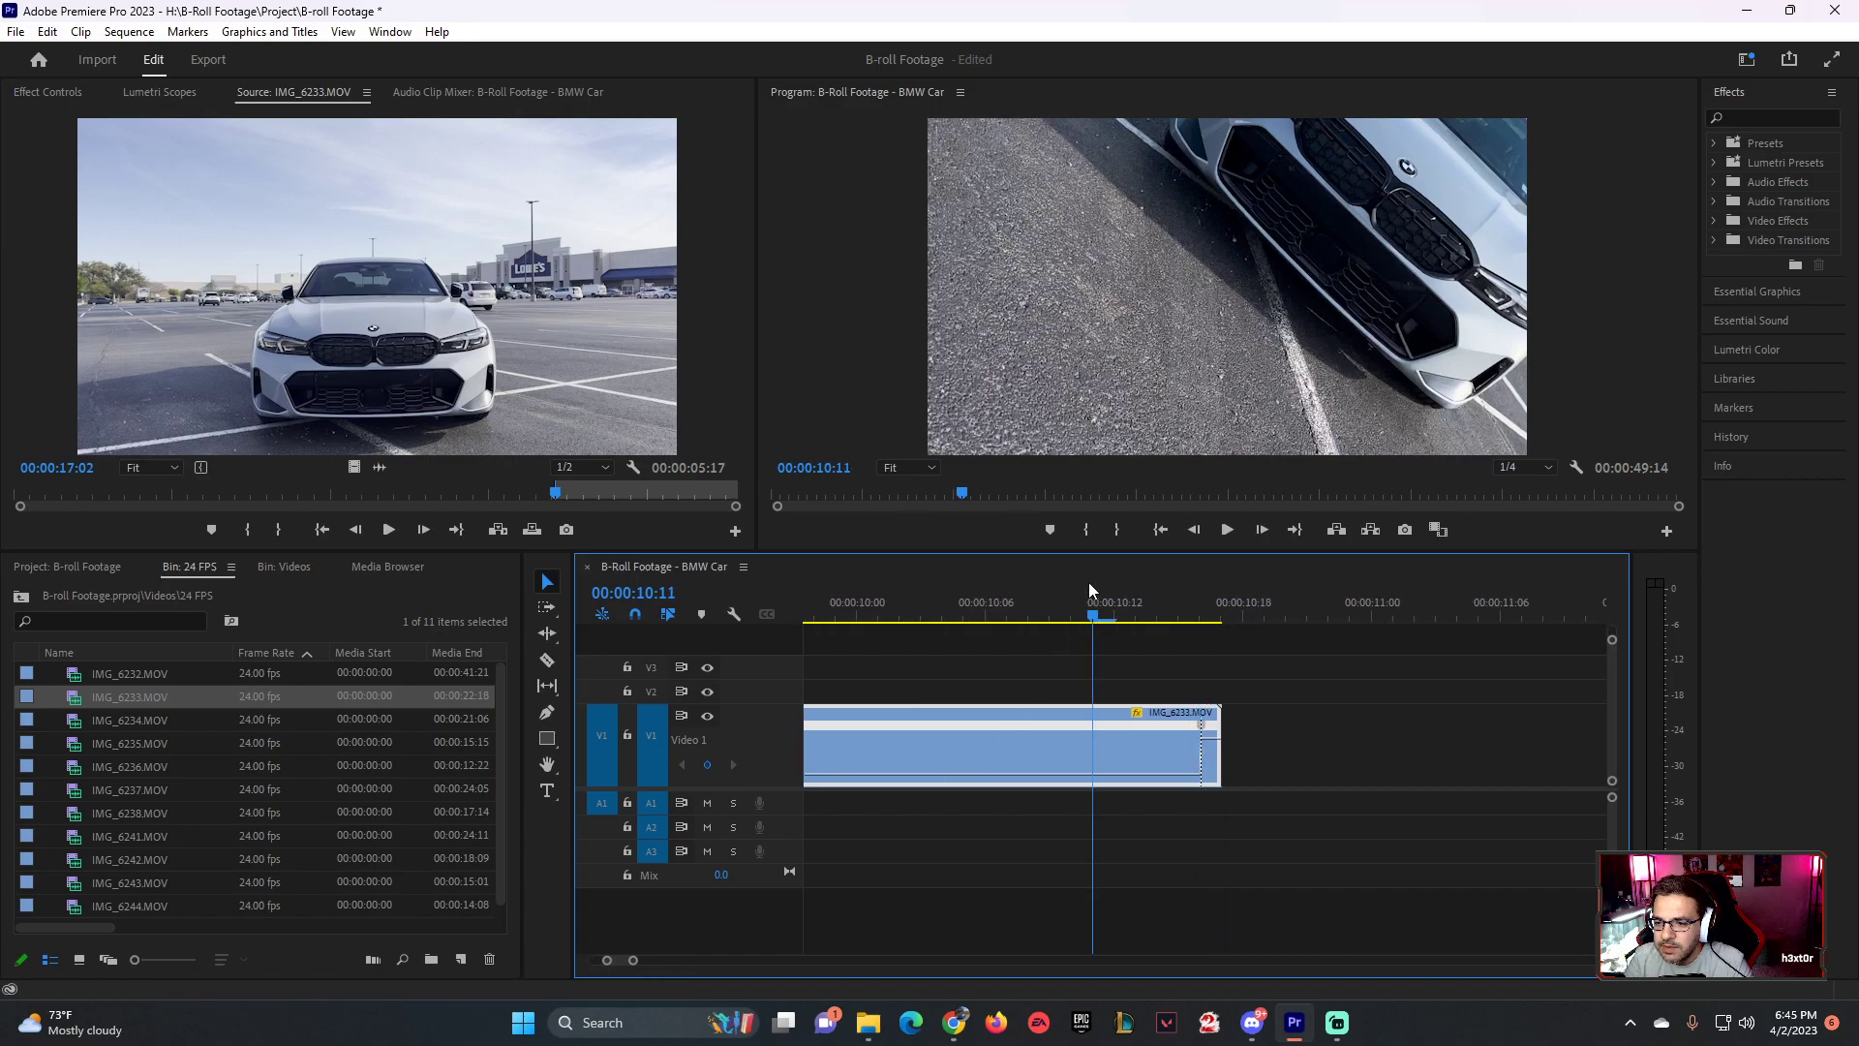
{"action": "key", "text": "space"}
{"action": "left_click", "coordinate": [1088, 584]}
{"action": "key", "text": "space"}
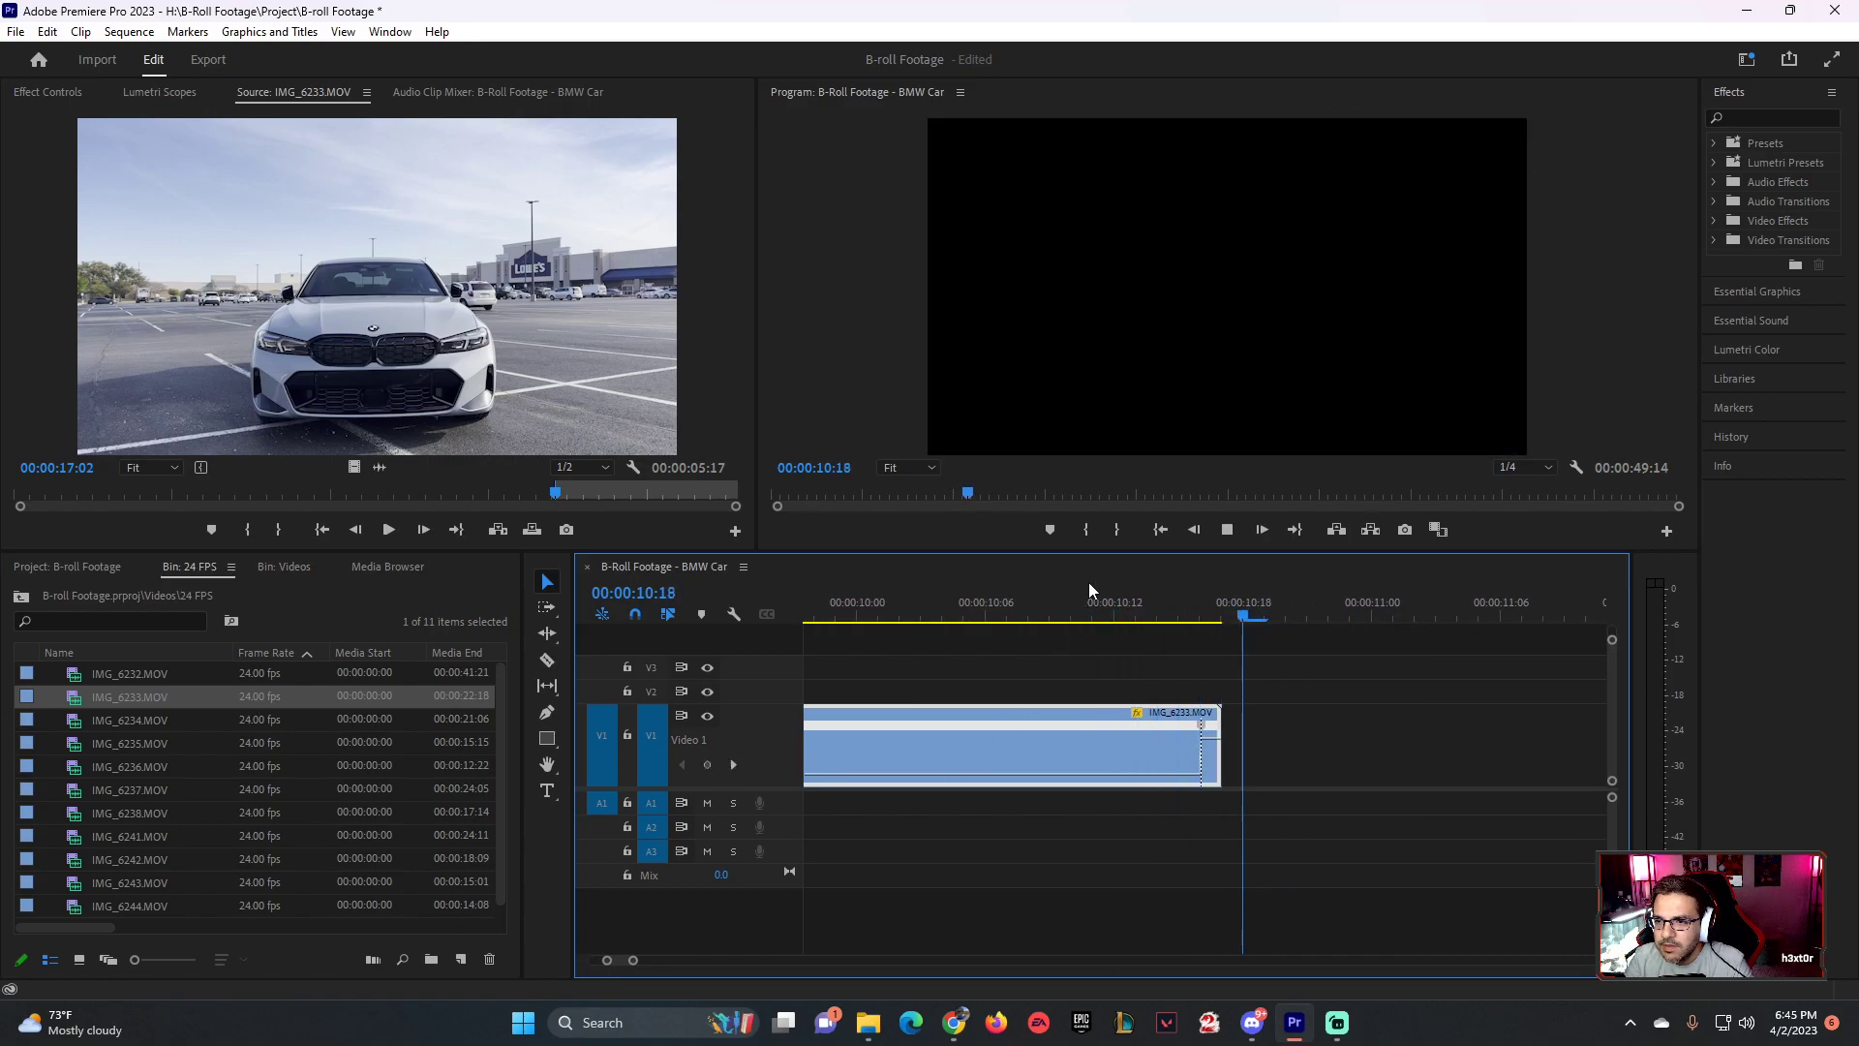
{"action": "left_click", "coordinate": [1088, 583]}
{"action": "key", "text": "space"}
{"action": "key", "text": "space"}
{"action": "left_click_drag", "start_coordinate": [1083, 582], "coordinate": [1160, 609]}
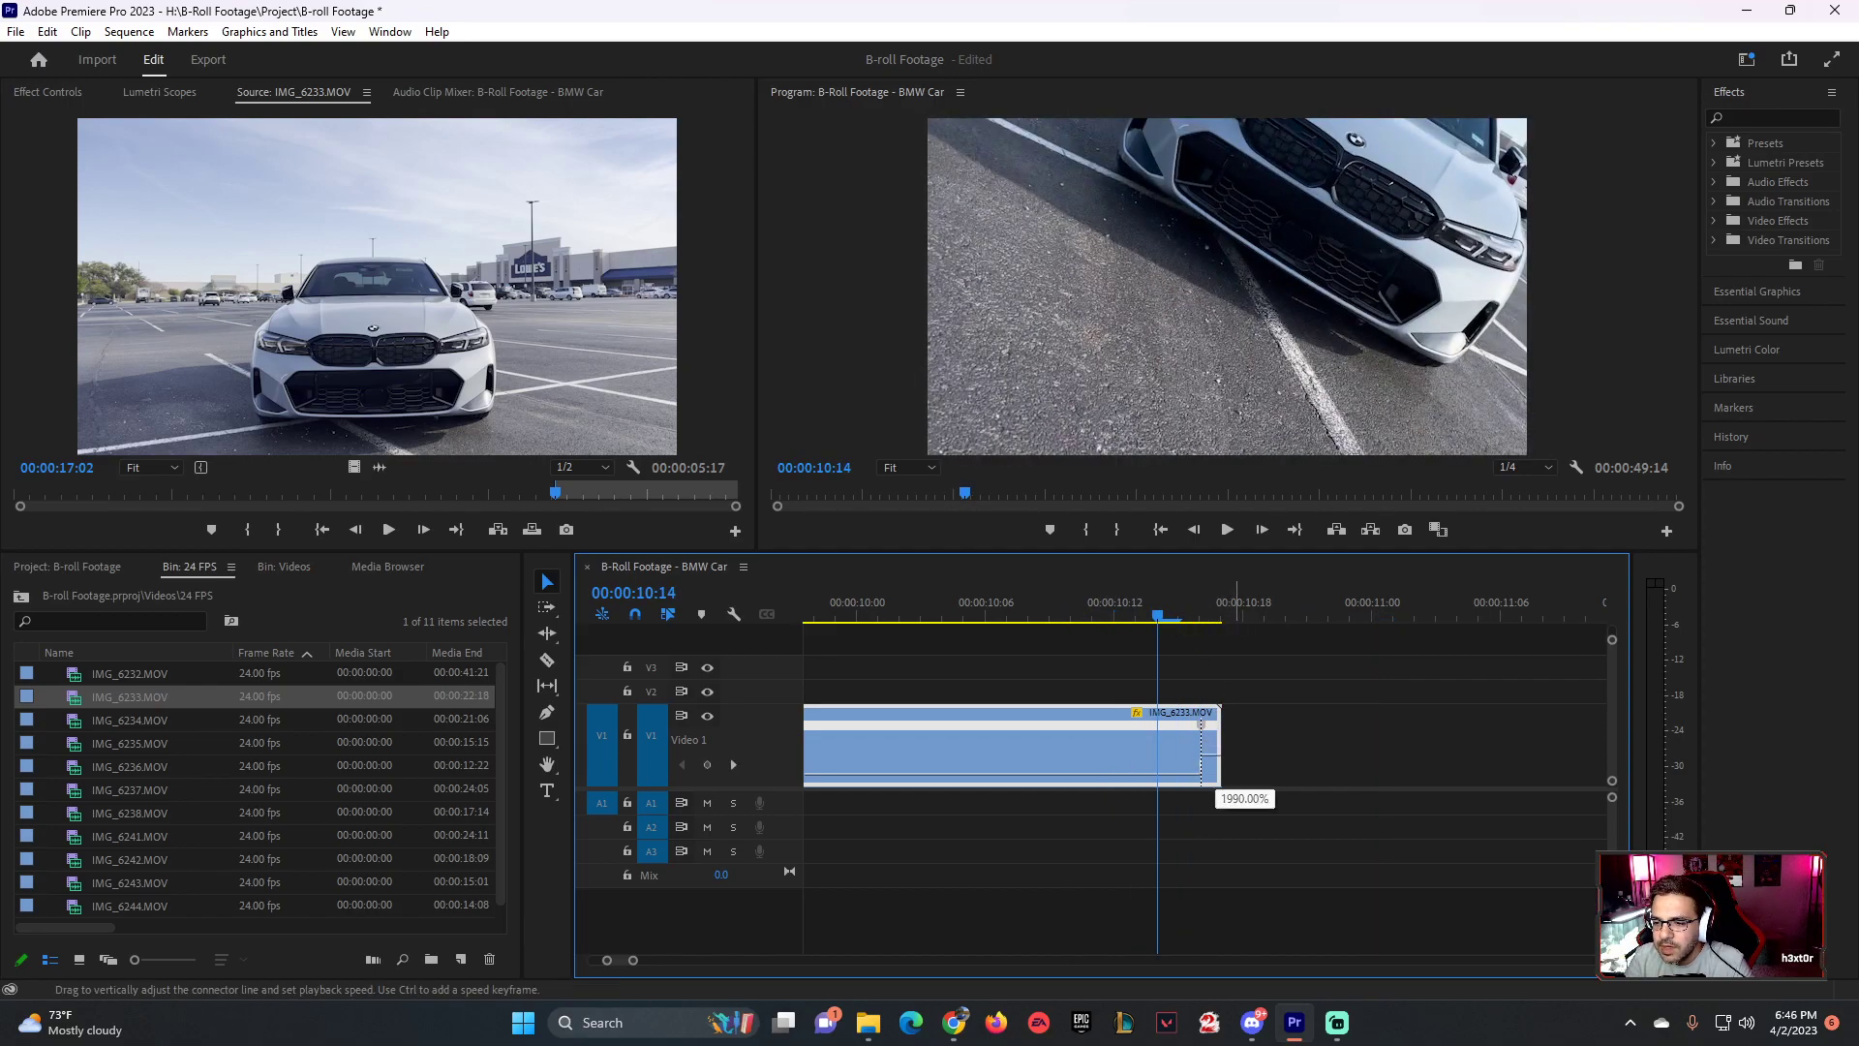
- Lower the speed of IMG_6233's section after its keyframe in small stages until the clip ends around 00:00:10:20, checking the ending between adjustments
{"action": "left_click_drag", "start_coordinate": [1212, 755], "coordinate": [1212, 760]}
{"action": "key", "text": "space"}
{"action": "key", "text": "space"}
{"action": "left_click_drag", "start_coordinate": [1131, 600], "coordinate": [1184, 605]}
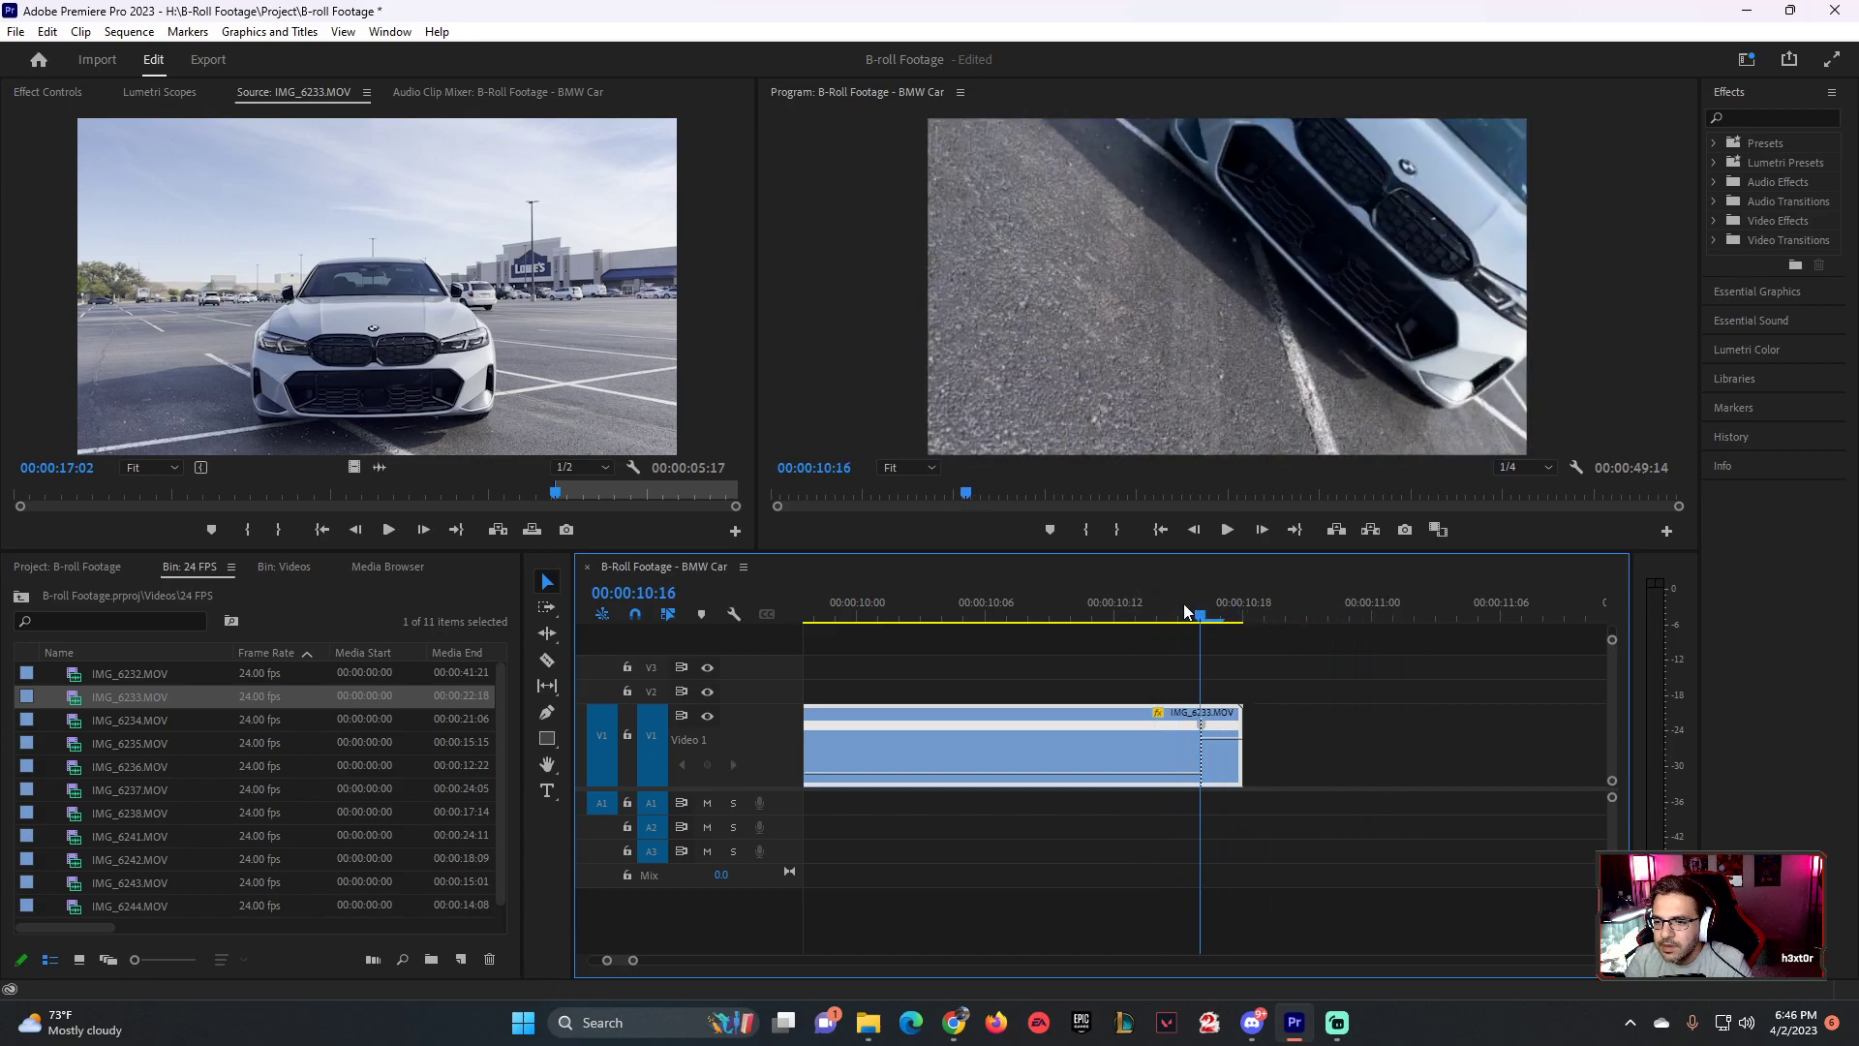
{"action": "left_click_drag", "start_coordinate": [1221, 772], "coordinate": [1221, 779]}
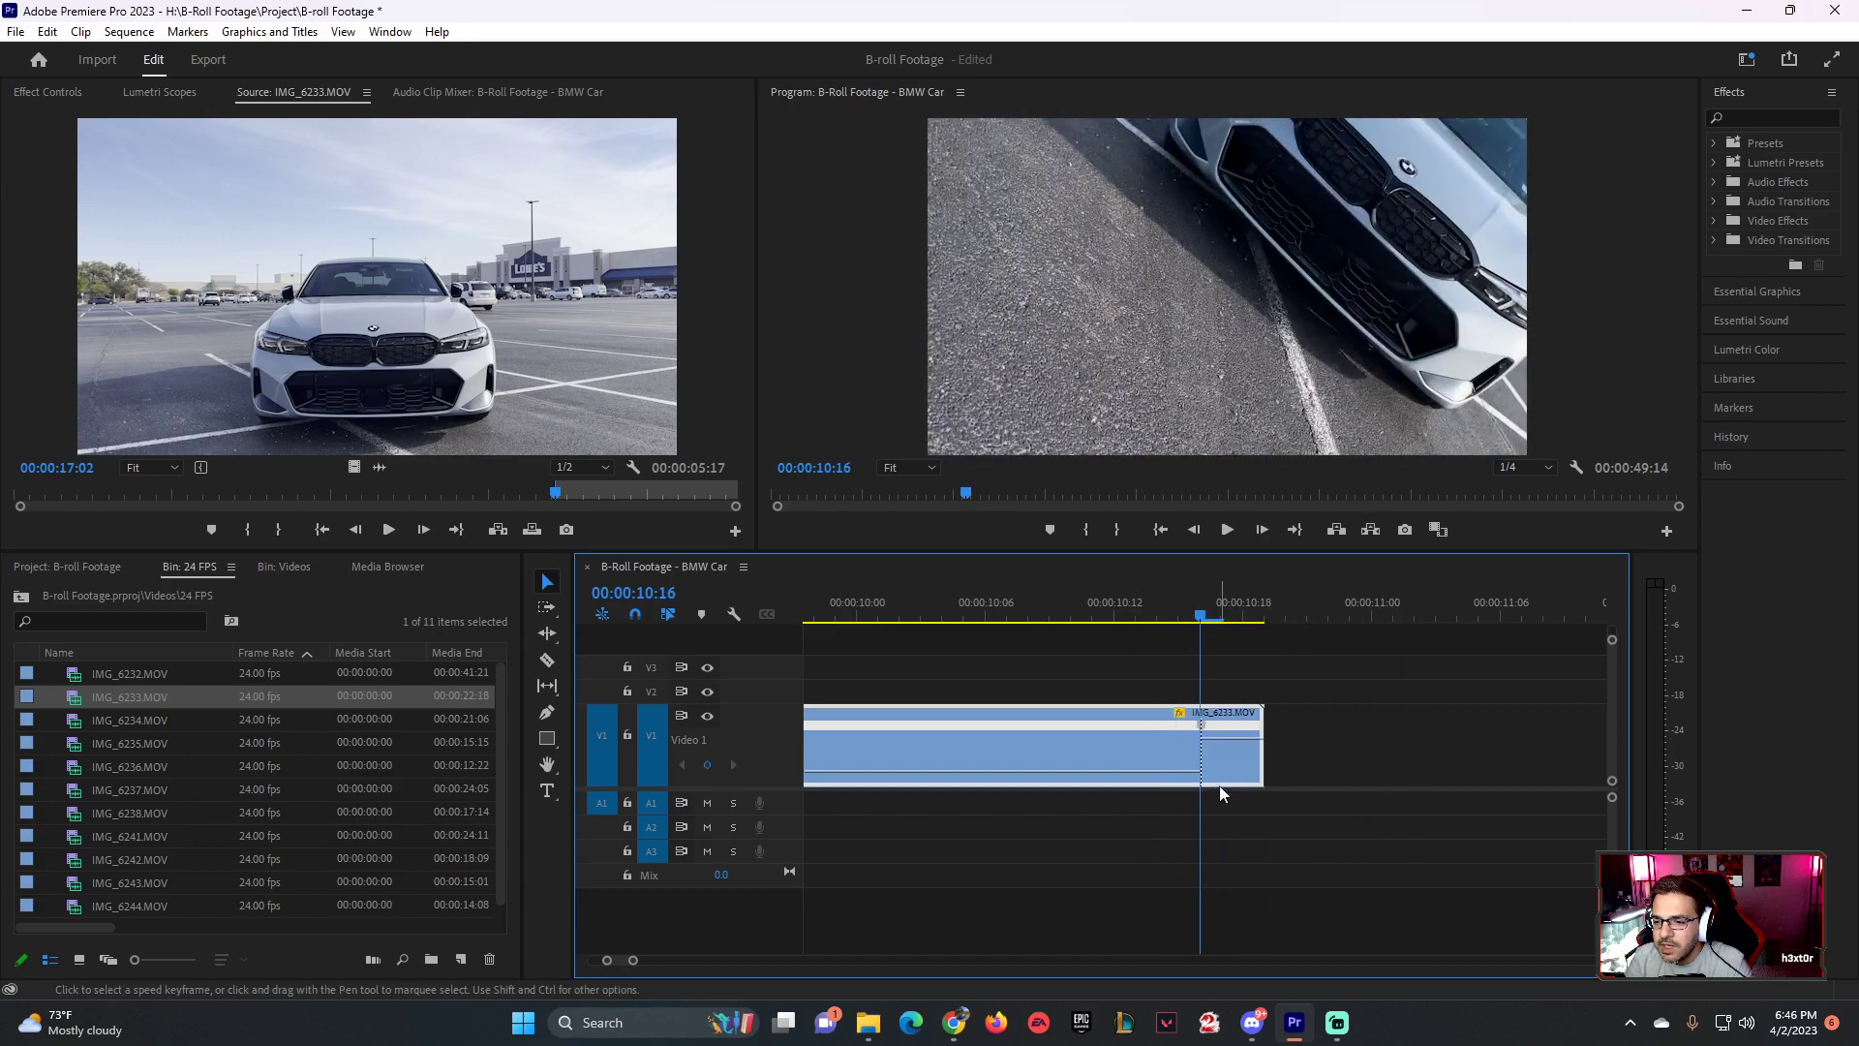
{"action": "key", "text": "space"}
{"action": "left_click_drag", "start_coordinate": [1179, 612], "coordinate": [1134, 592]}
{"action": "left_click_drag", "start_coordinate": [1246, 753], "coordinate": [1250, 763]}
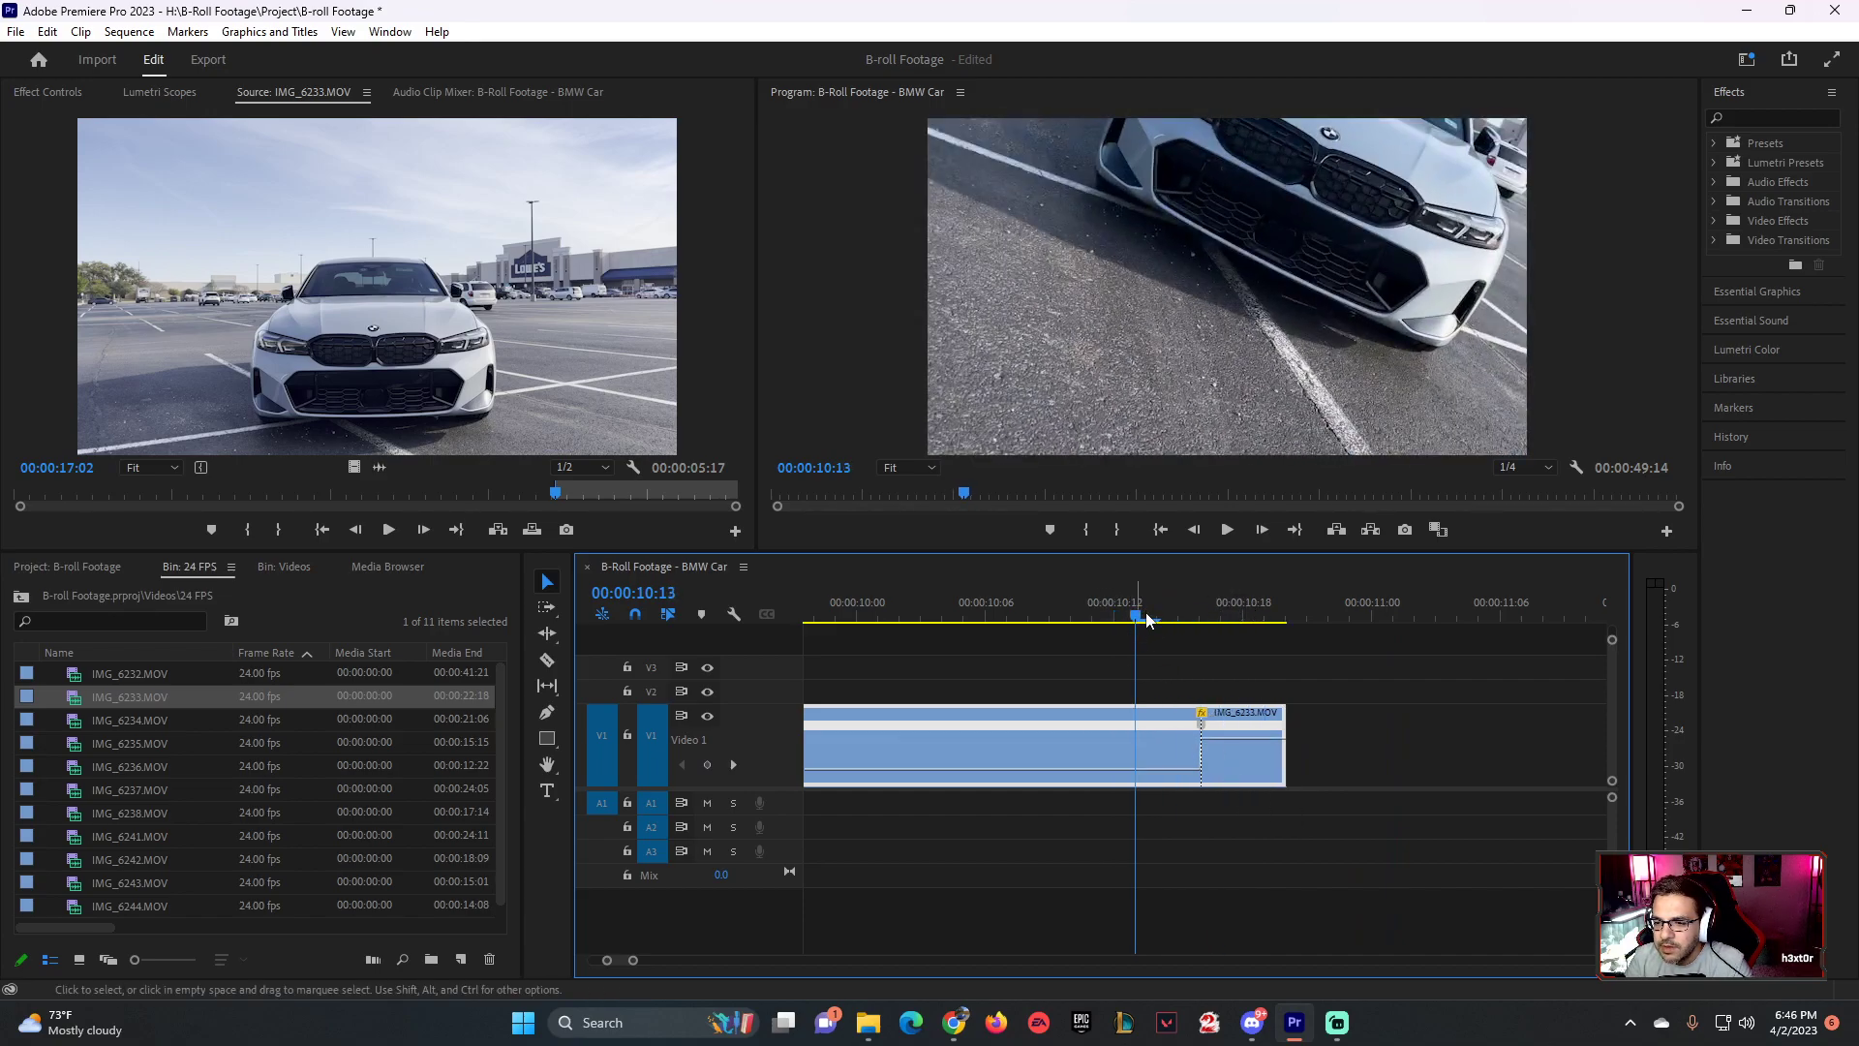
{"action": "key", "text": "space"}
{"action": "left_click_drag", "start_coordinate": [1143, 616], "coordinate": [1246, 608]}
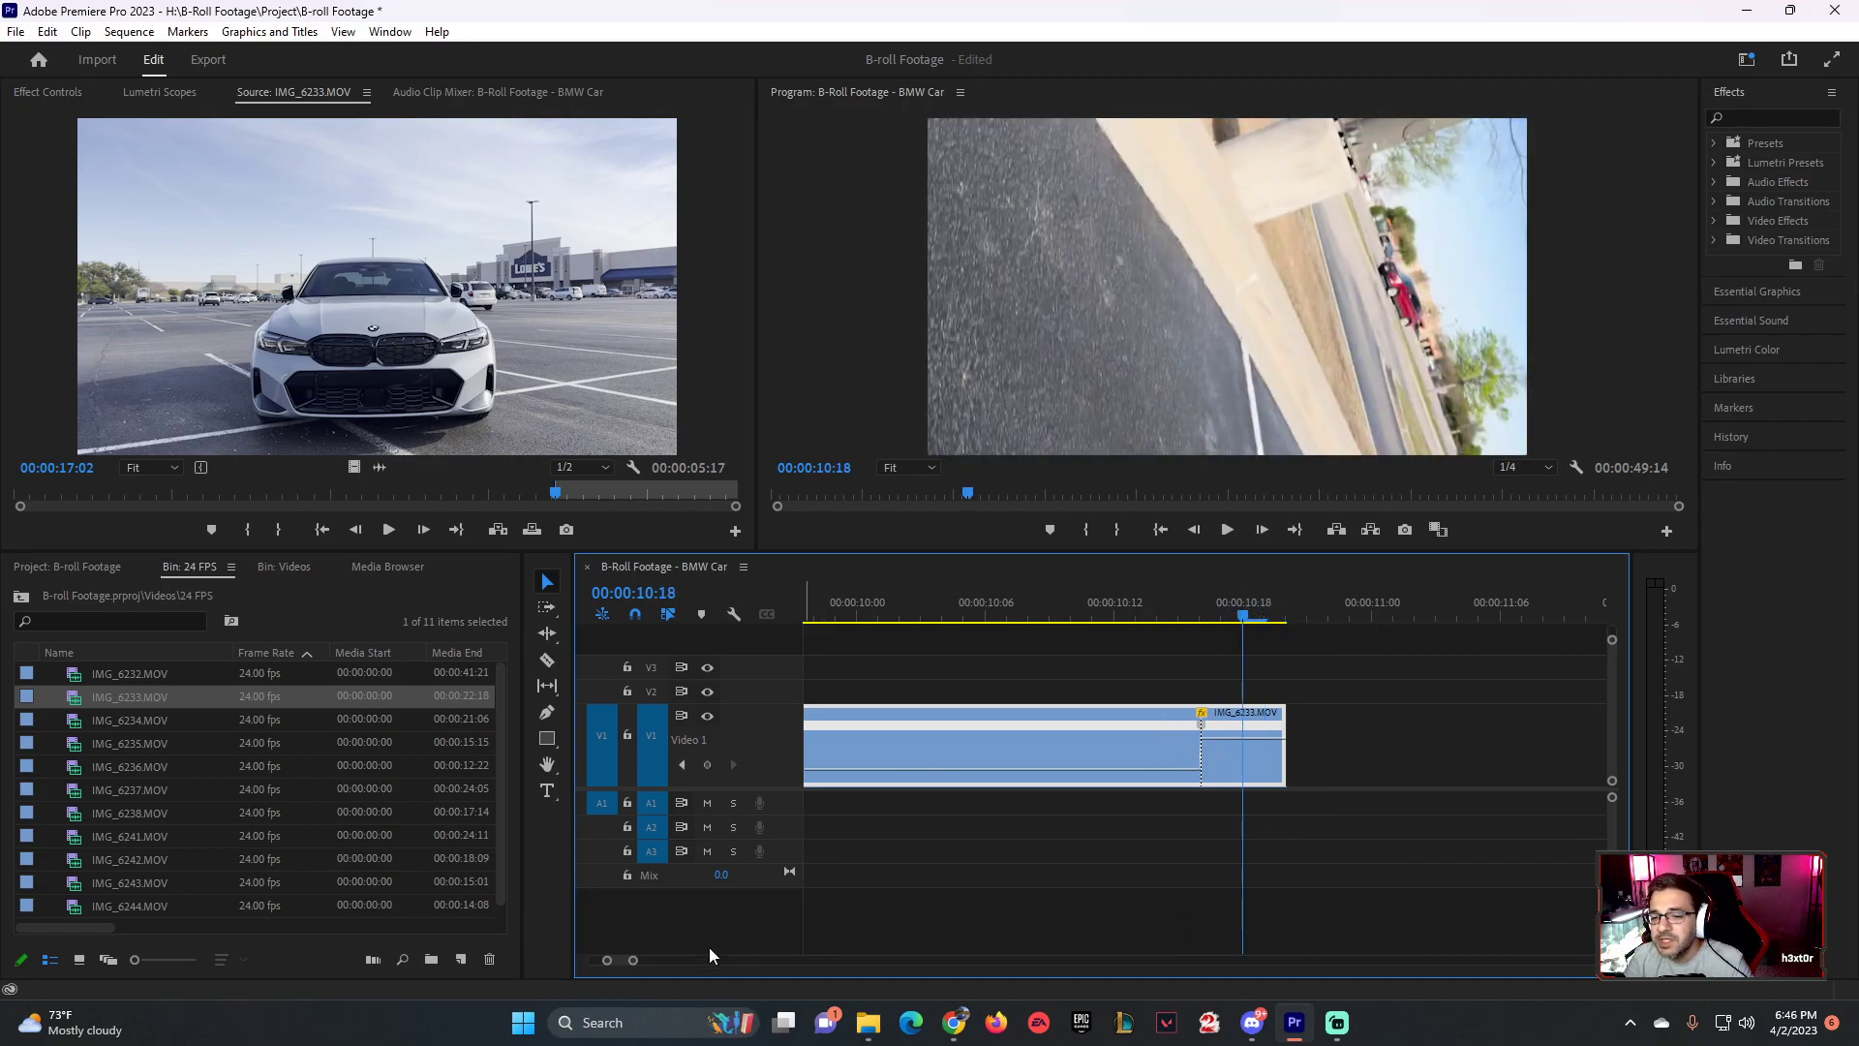
- Compare the ending frames of IMG_6233 with the opening part of IMG_6234 to find a matching point for the transition
{"action": "left_click_drag", "start_coordinate": [634, 965], "coordinate": [712, 961]}
{"action": "left_click", "coordinate": [1312, 613]}
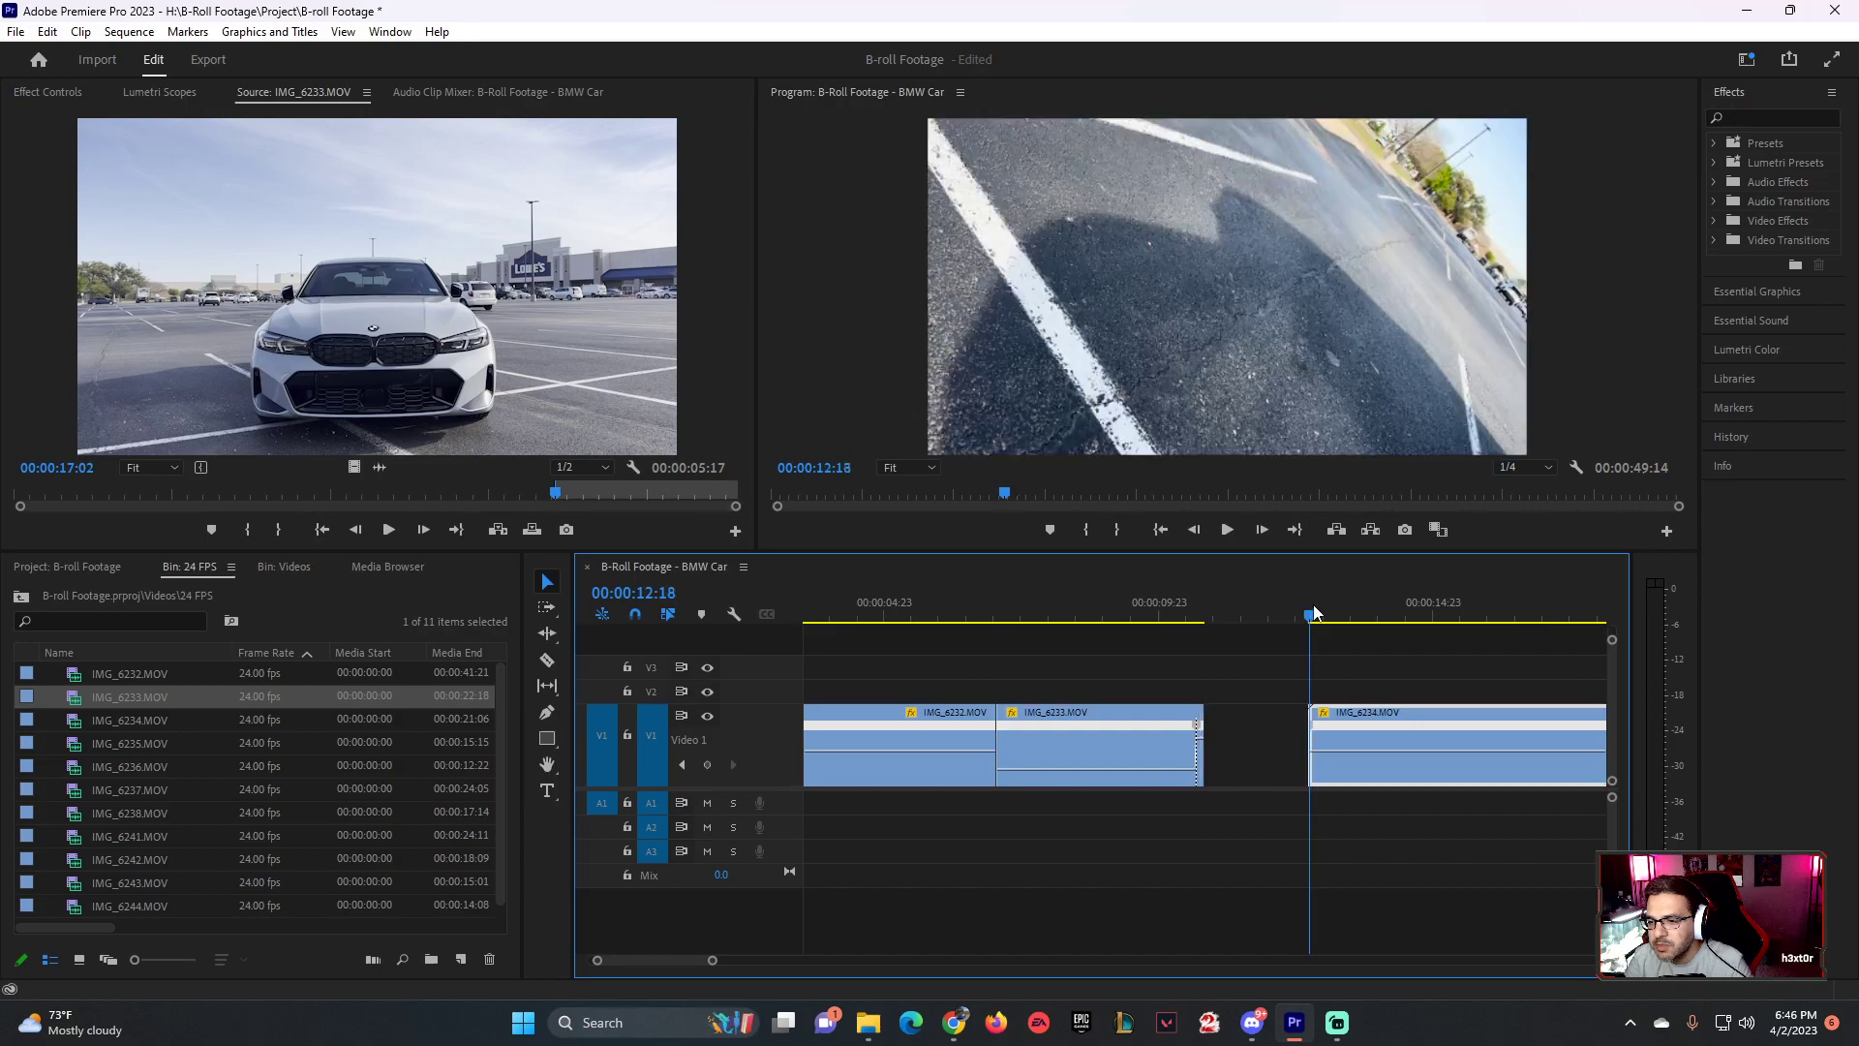
{"action": "left_click_drag", "start_coordinate": [1356, 616], "coordinate": [1484, 617]}
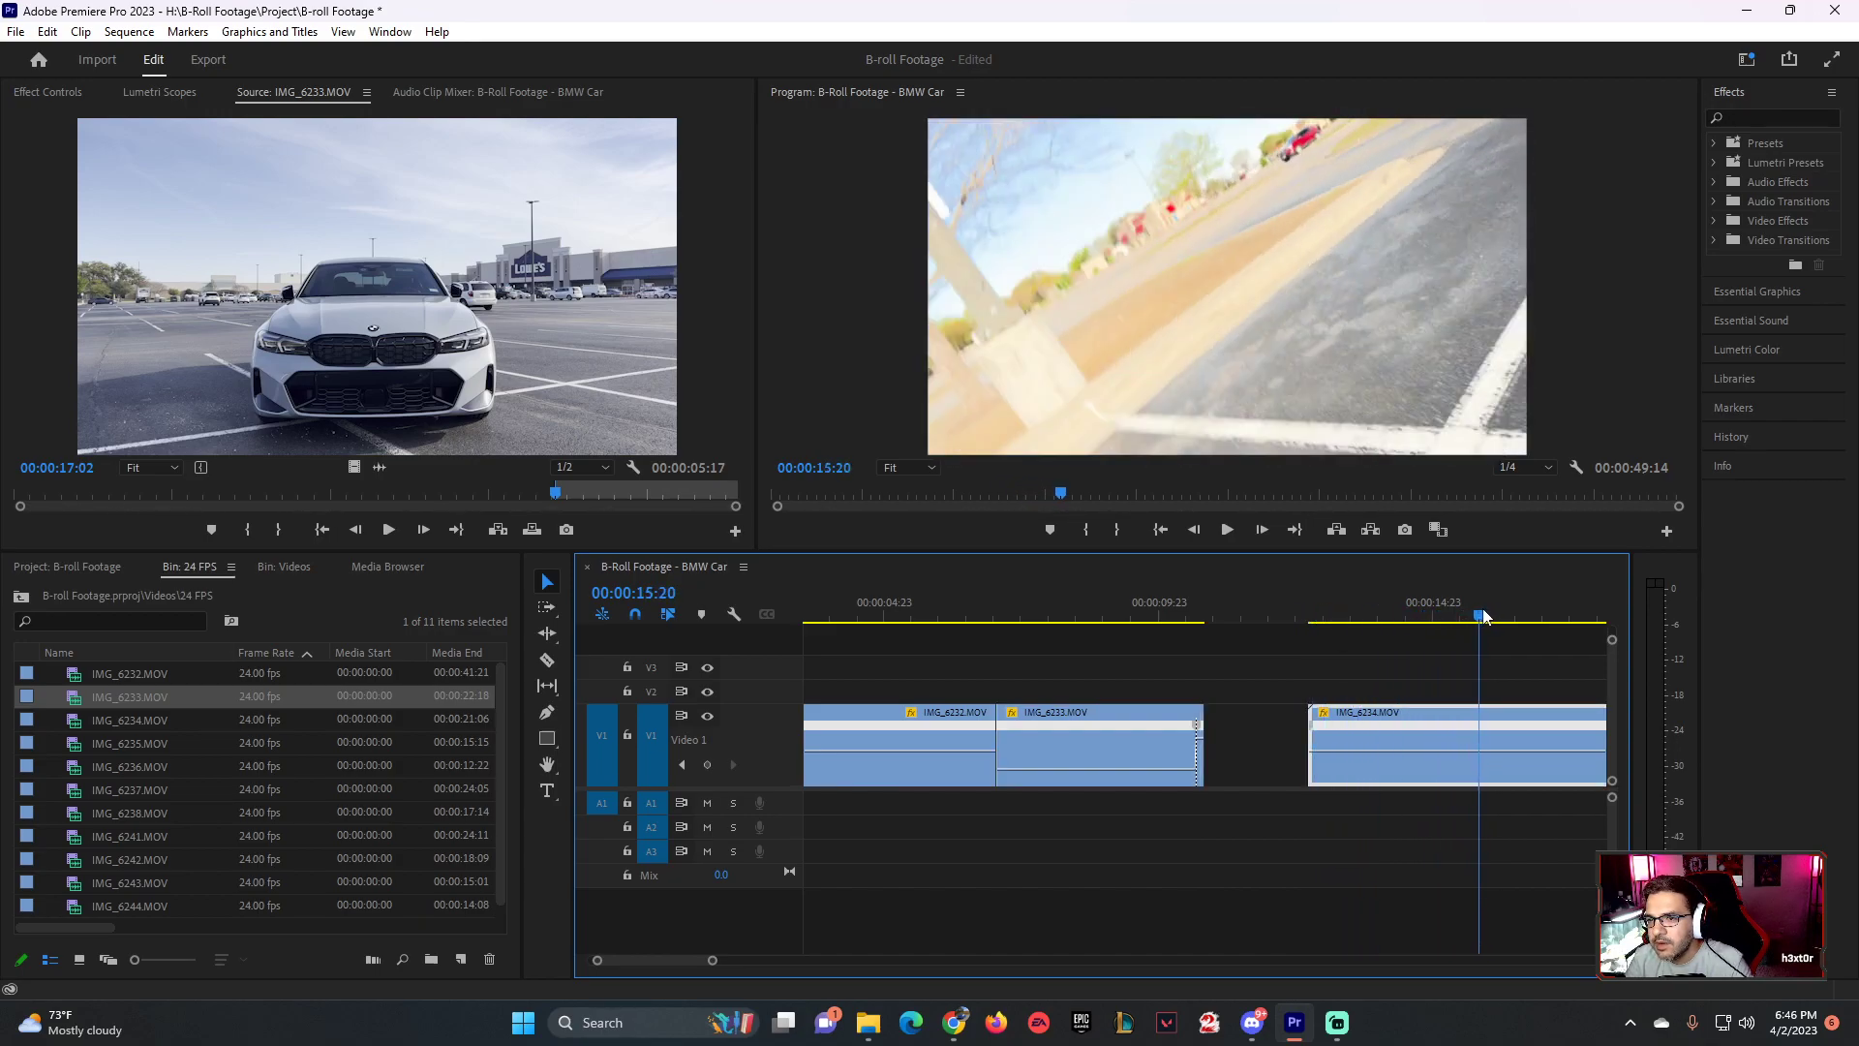
{"action": "left_click", "coordinate": [1190, 618]}
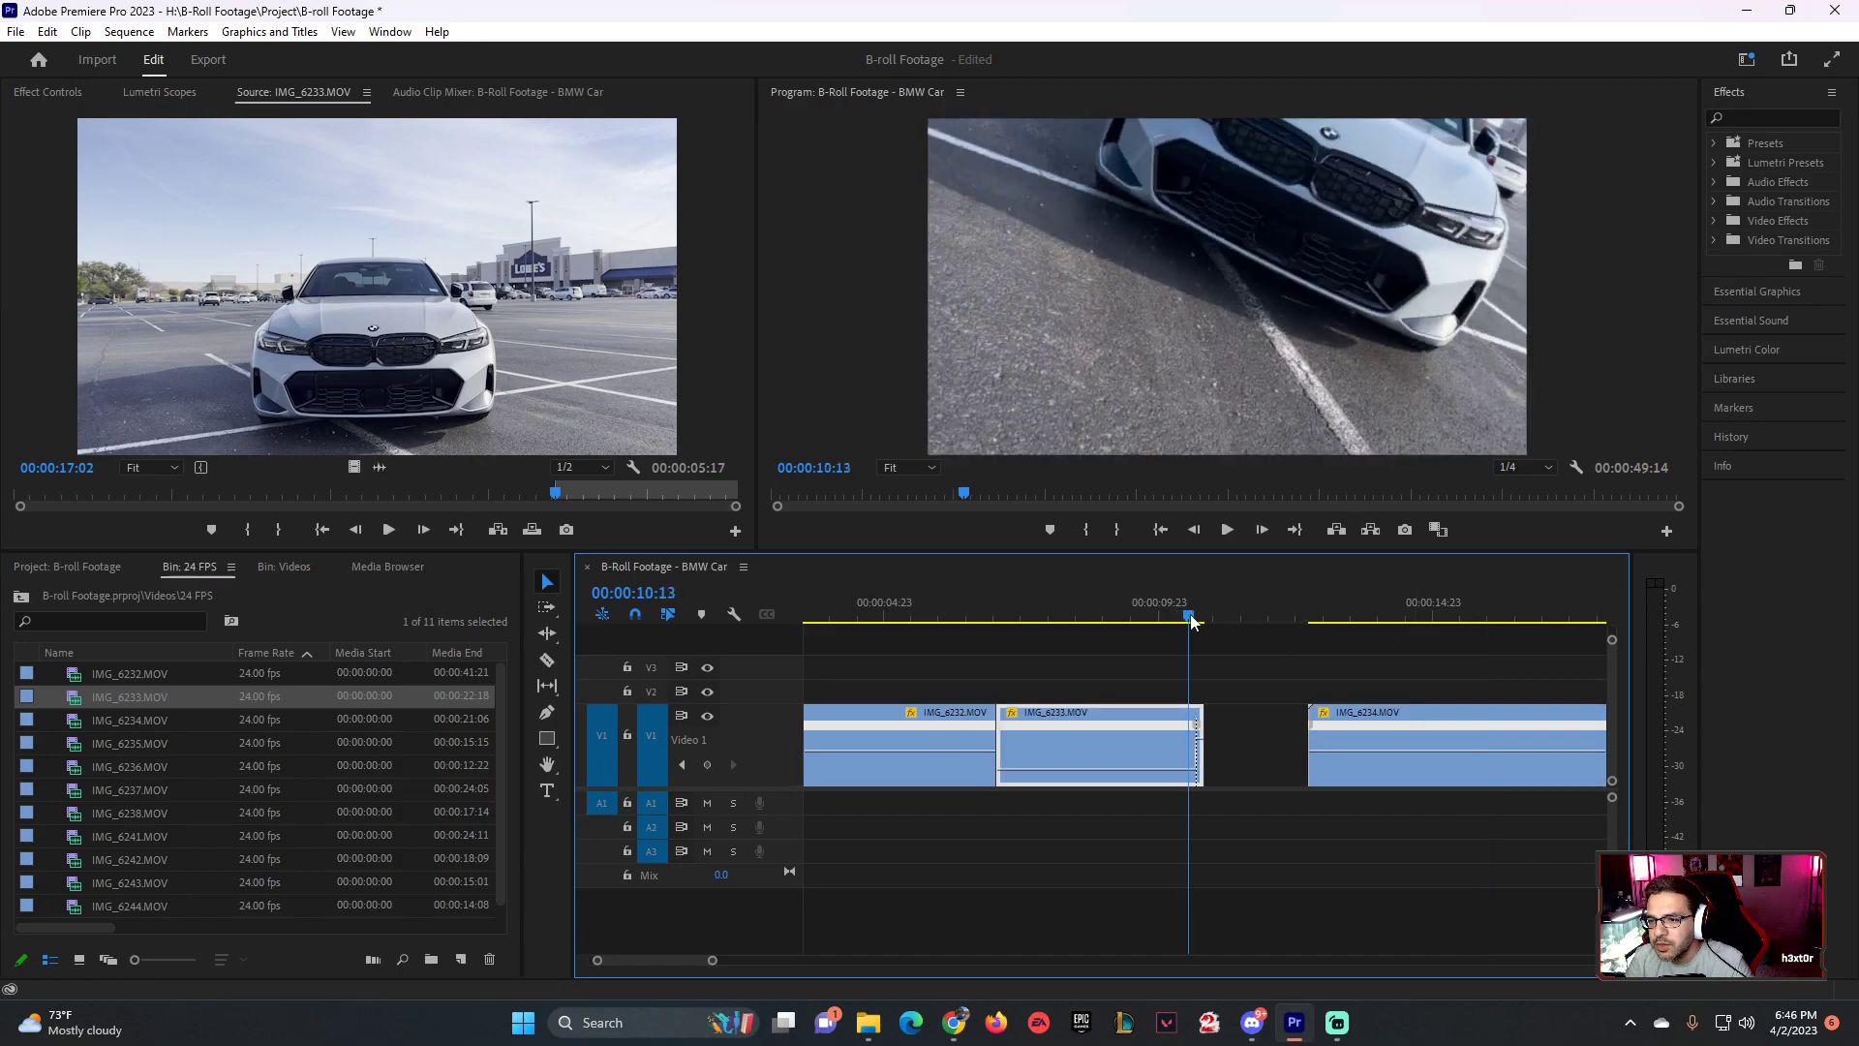
{"action": "left_click_drag", "start_coordinate": [1205, 614], "coordinate": [1205, 615]}
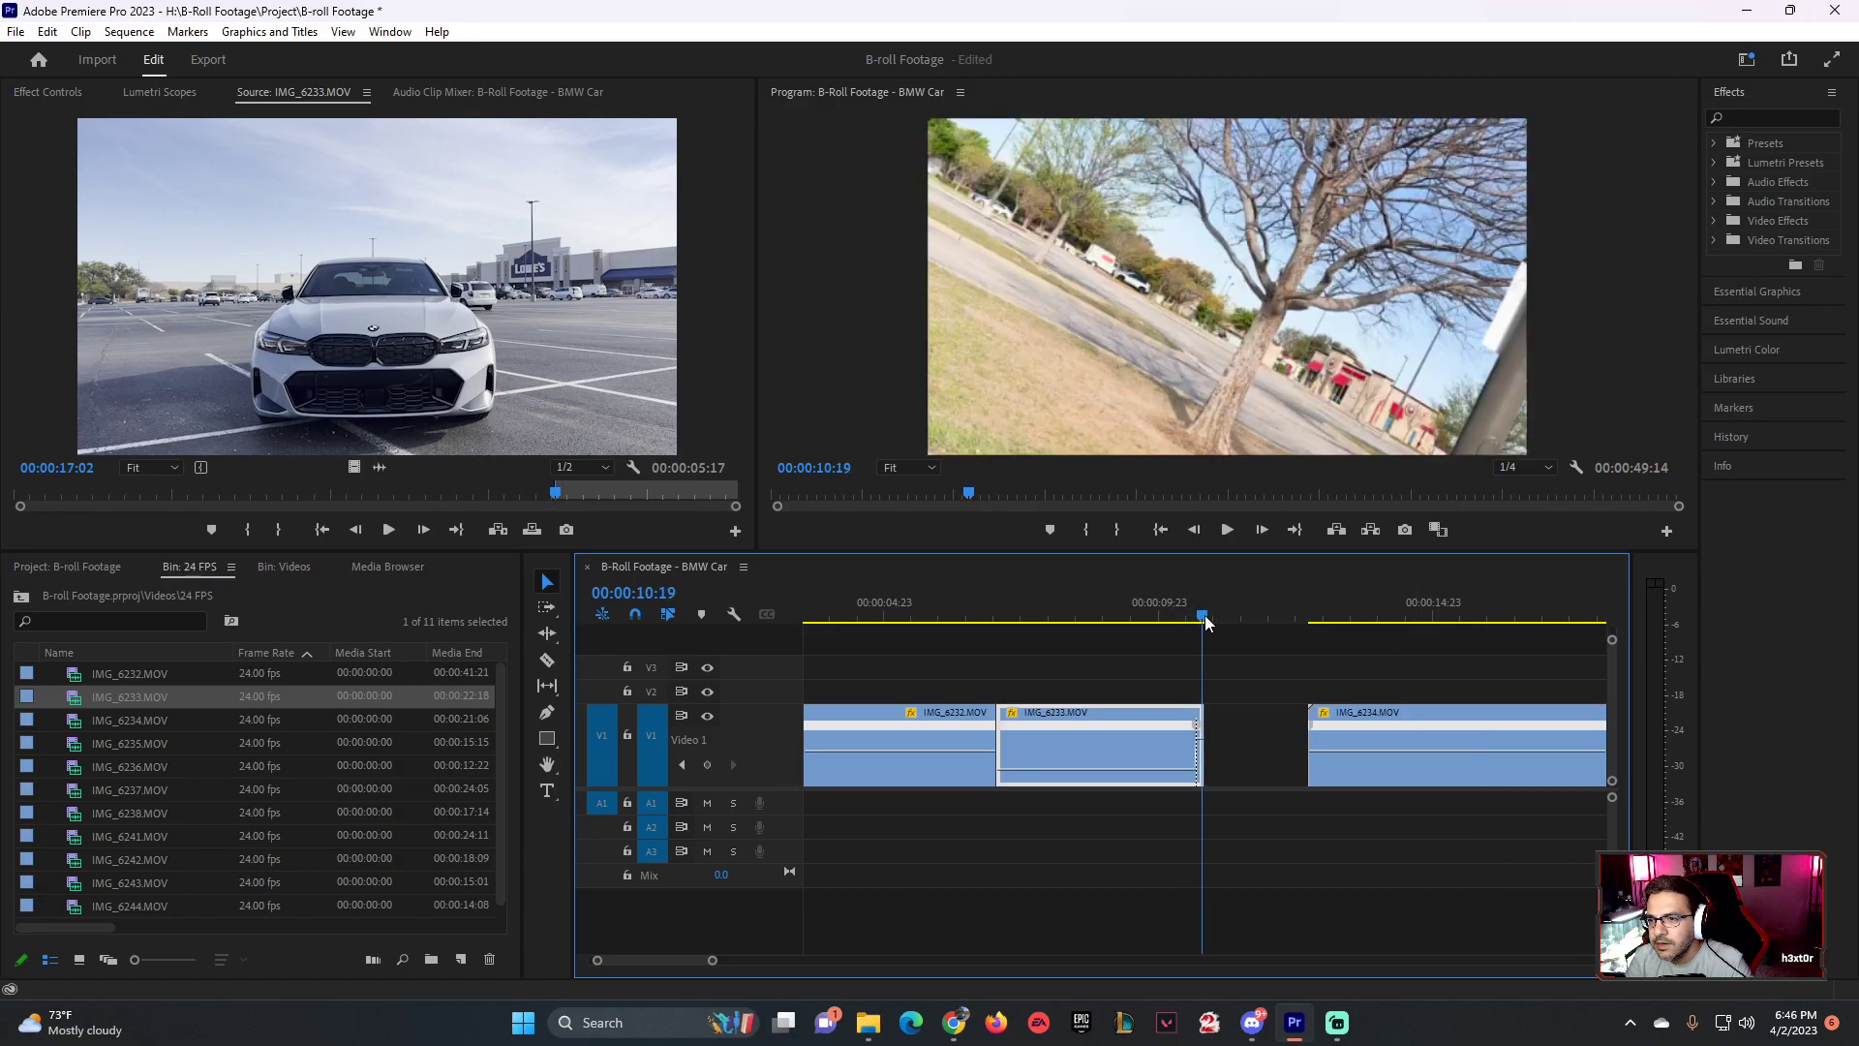
{"action": "left_click_drag", "start_coordinate": [1317, 613], "coordinate": [1489, 620]}
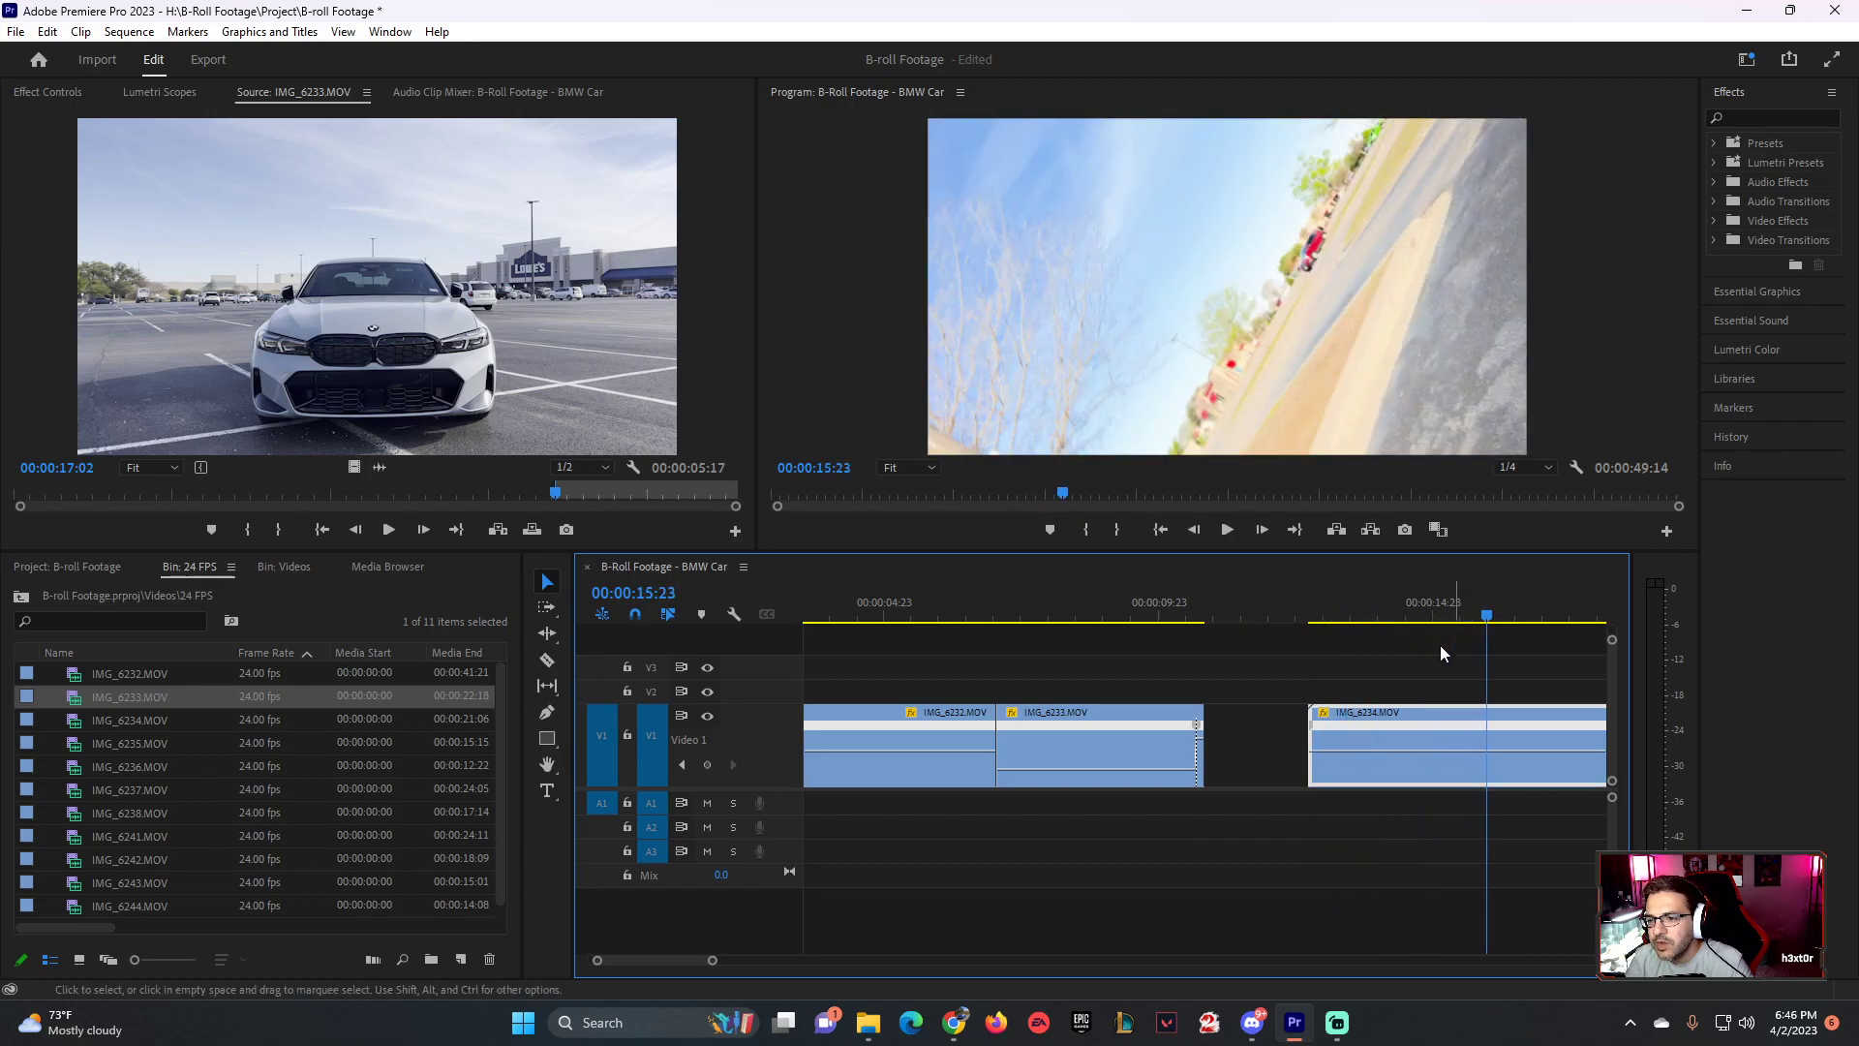
- Close the gap on V1 by bringing the start of IMG_6234 against the end of IMG_6233, and play across the cut
{"action": "left_click_drag", "start_coordinate": [1310, 740], "coordinate": [1271, 739]}
{"action": "left_click", "coordinate": [1193, 620]}
{"action": "key", "text": "space"}
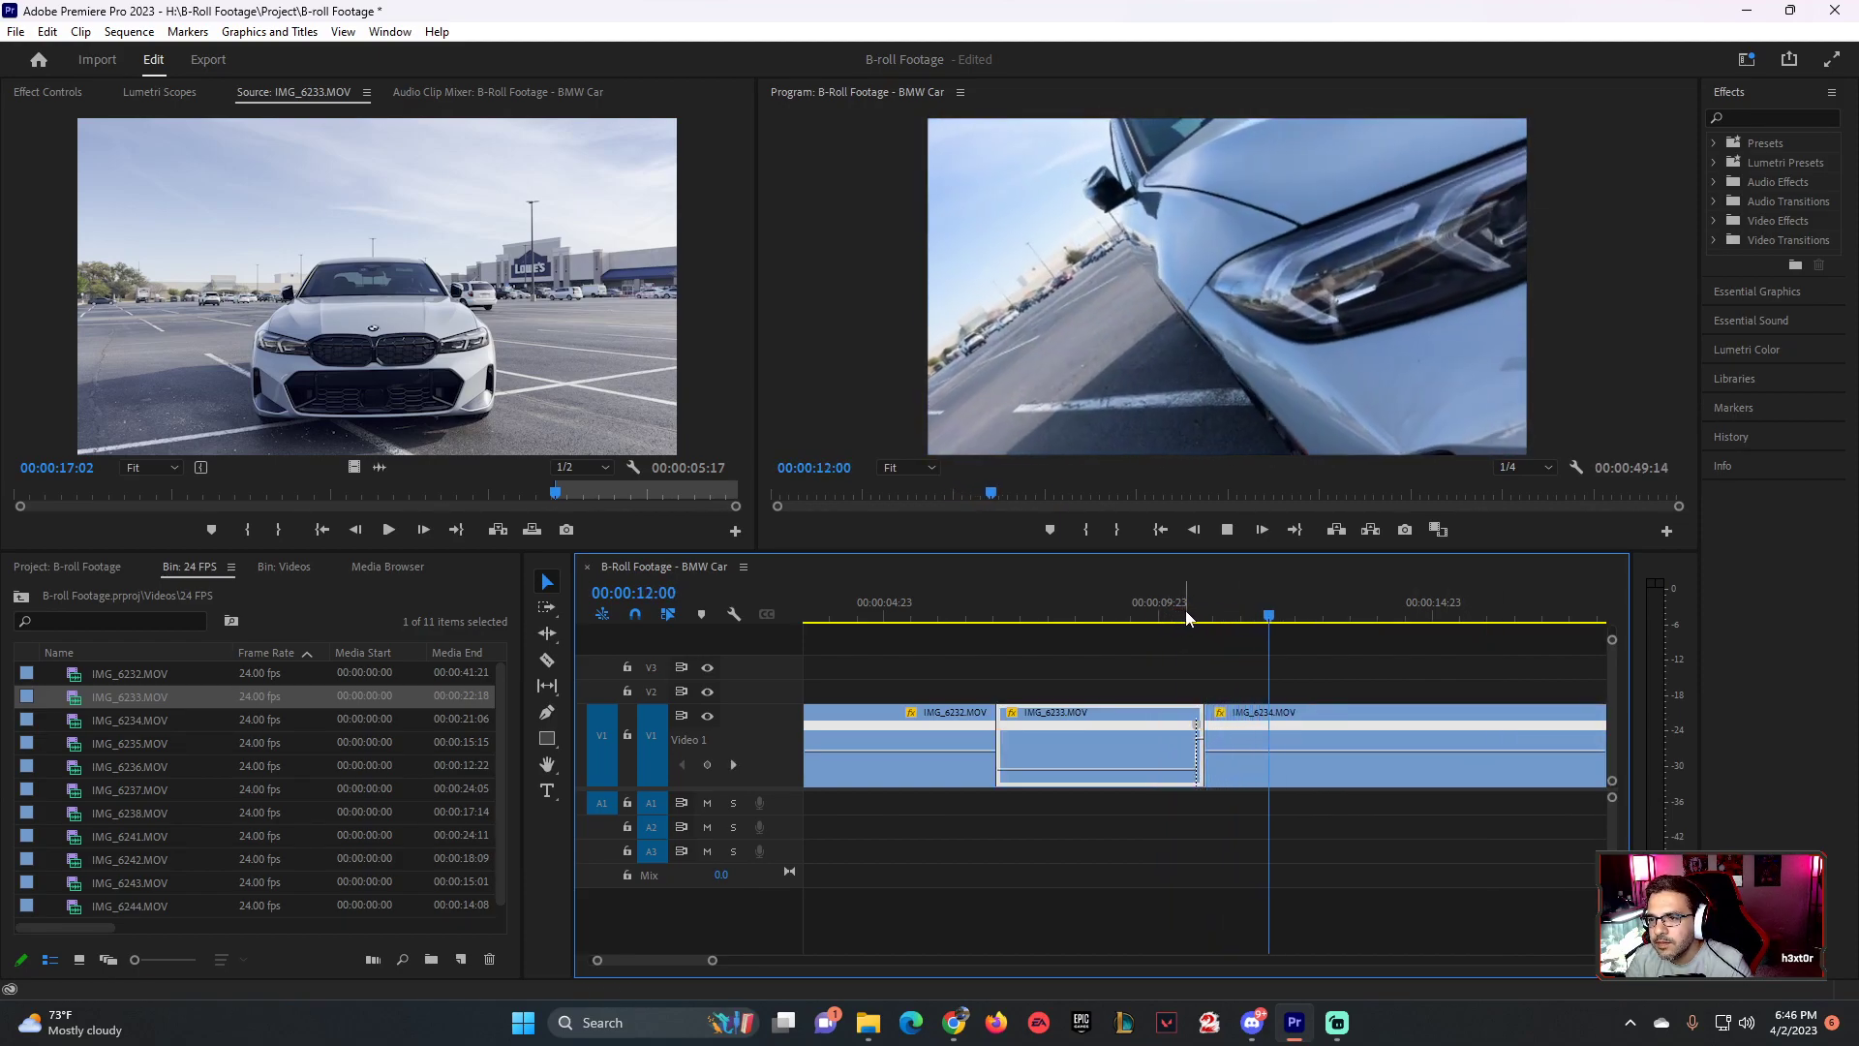
- Add a speed keyframe near the start of IMG_6234 and raise the speed of the short section before it
{"action": "left_click", "coordinate": [1198, 617]}
{"action": "left_click_drag", "start_coordinate": [1197, 617], "coordinate": [1273, 617]}
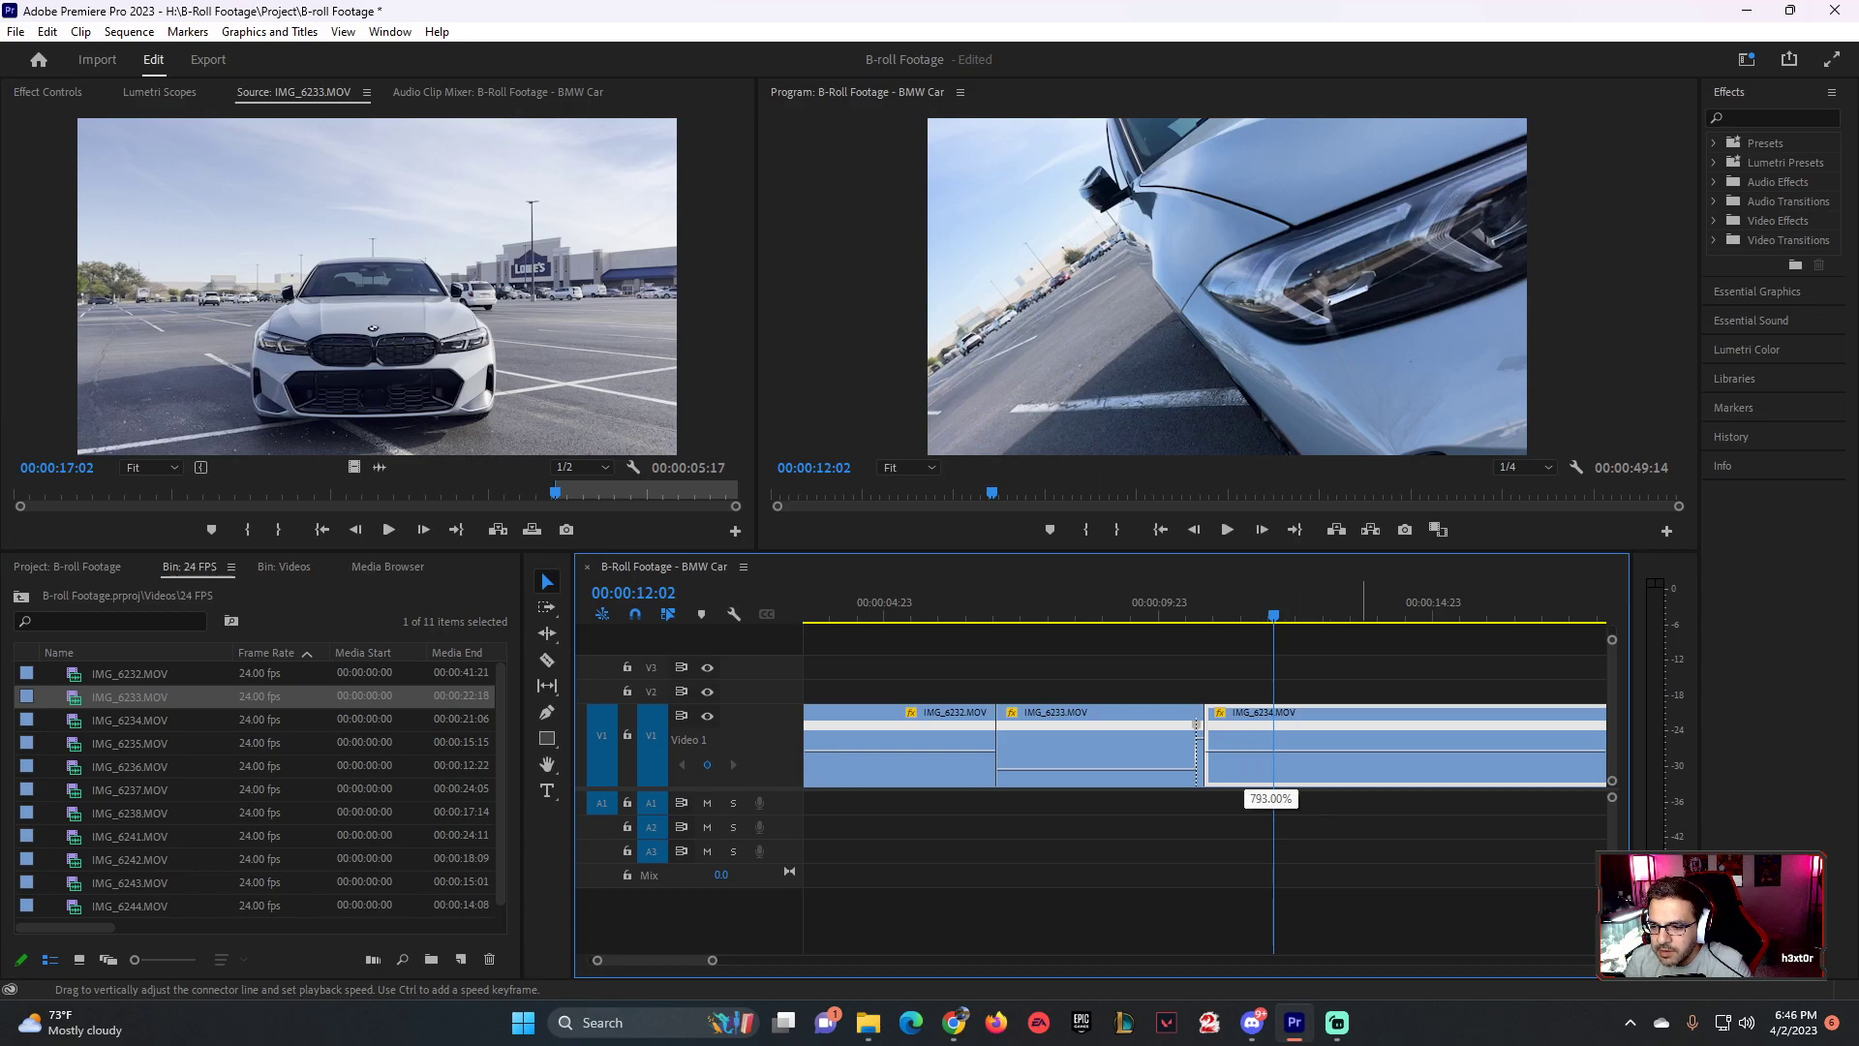
{"action": "left_click_drag", "start_coordinate": [1300, 44], "coordinate": [1301, 37]}
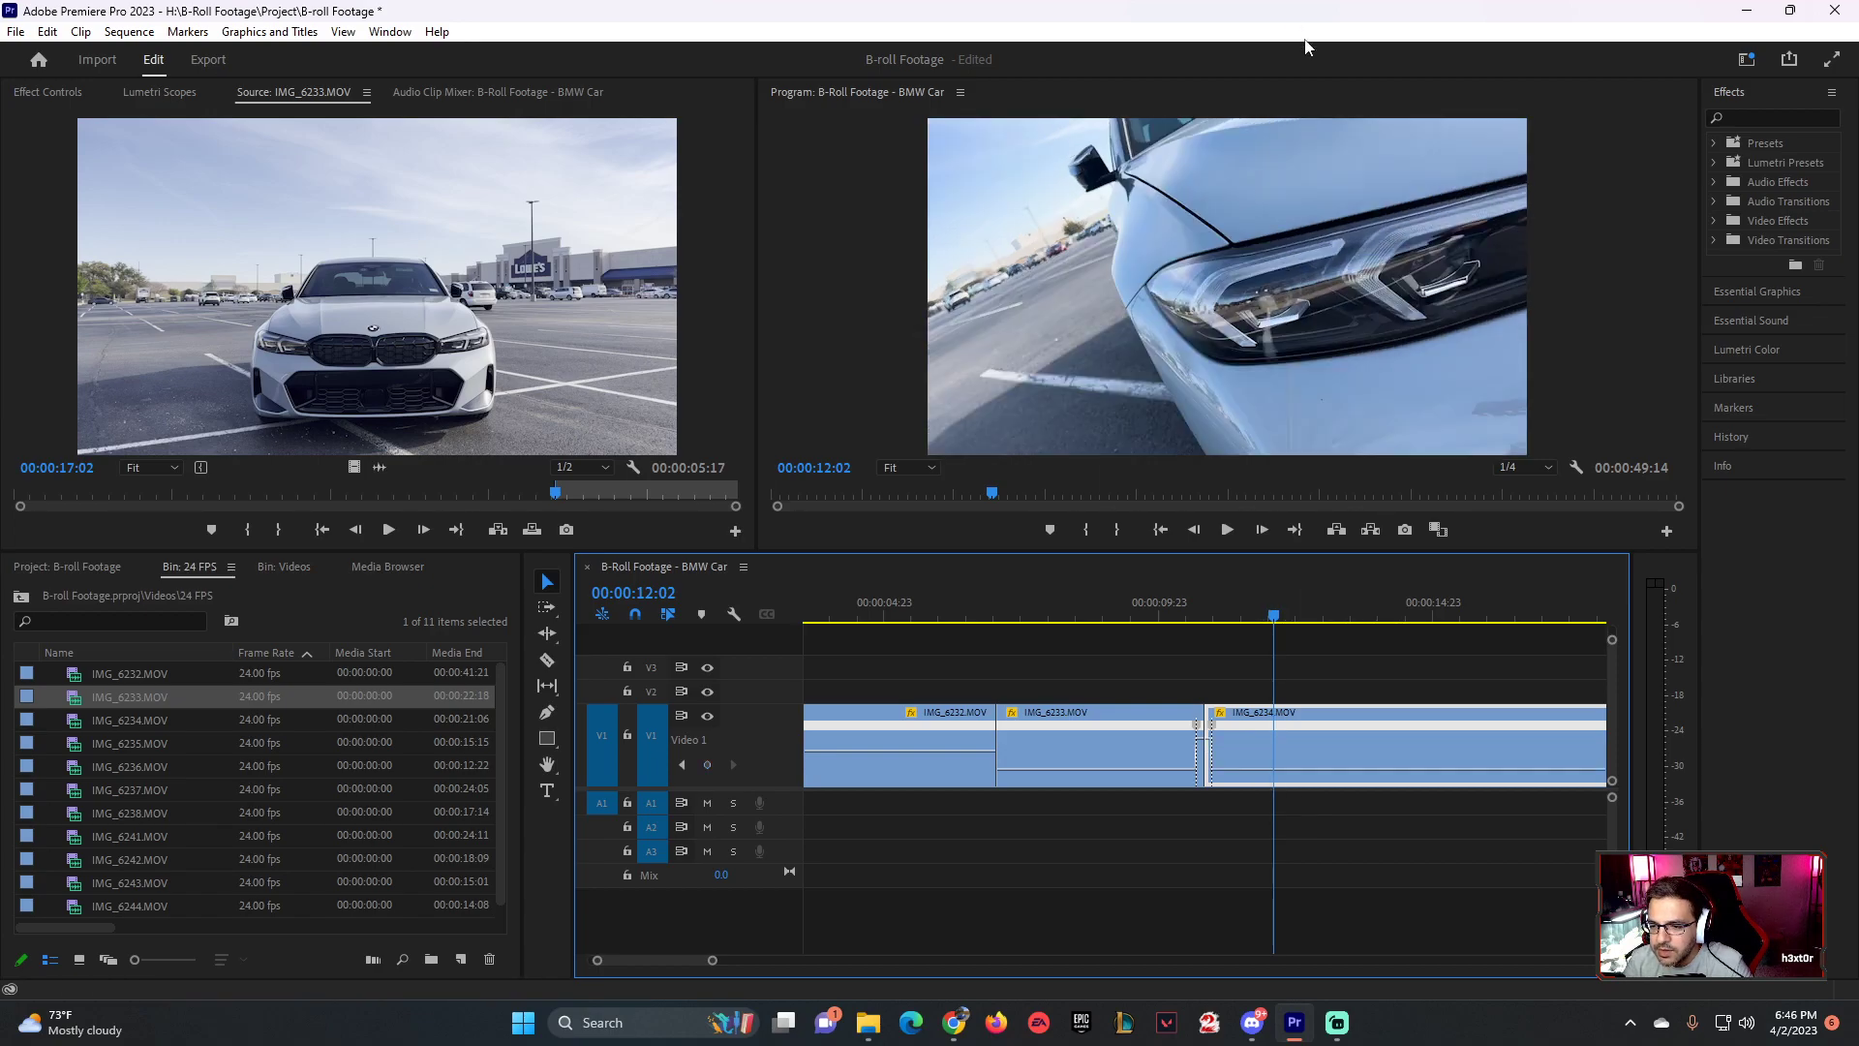
- Play repeatedly across the cut from IMG_6233 to IMG_6234 to check the speed-ramped transition
{"action": "left_click", "coordinate": [1026, 747]}
{"action": "left_click", "coordinate": [1150, 592]}
{"action": "key", "text": "space"}
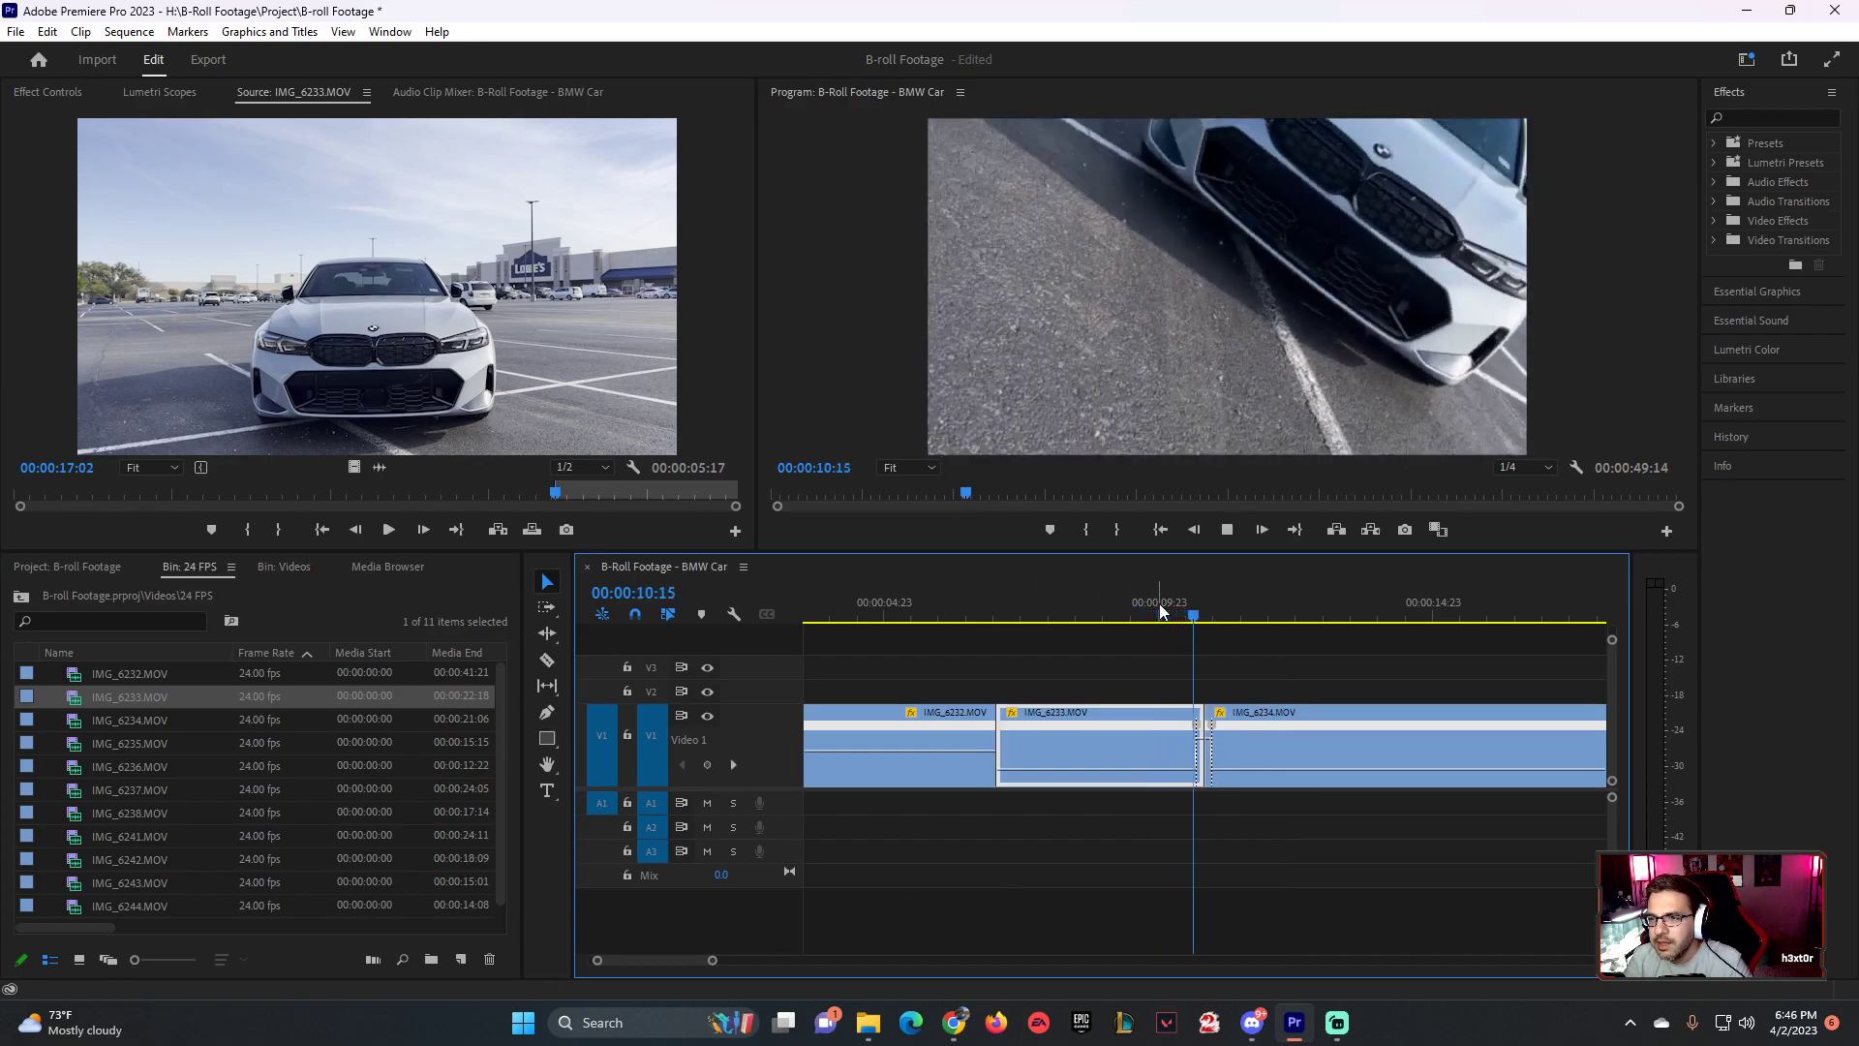
{"action": "left_click", "coordinate": [1164, 608]}
{"action": "key", "text": "space"}
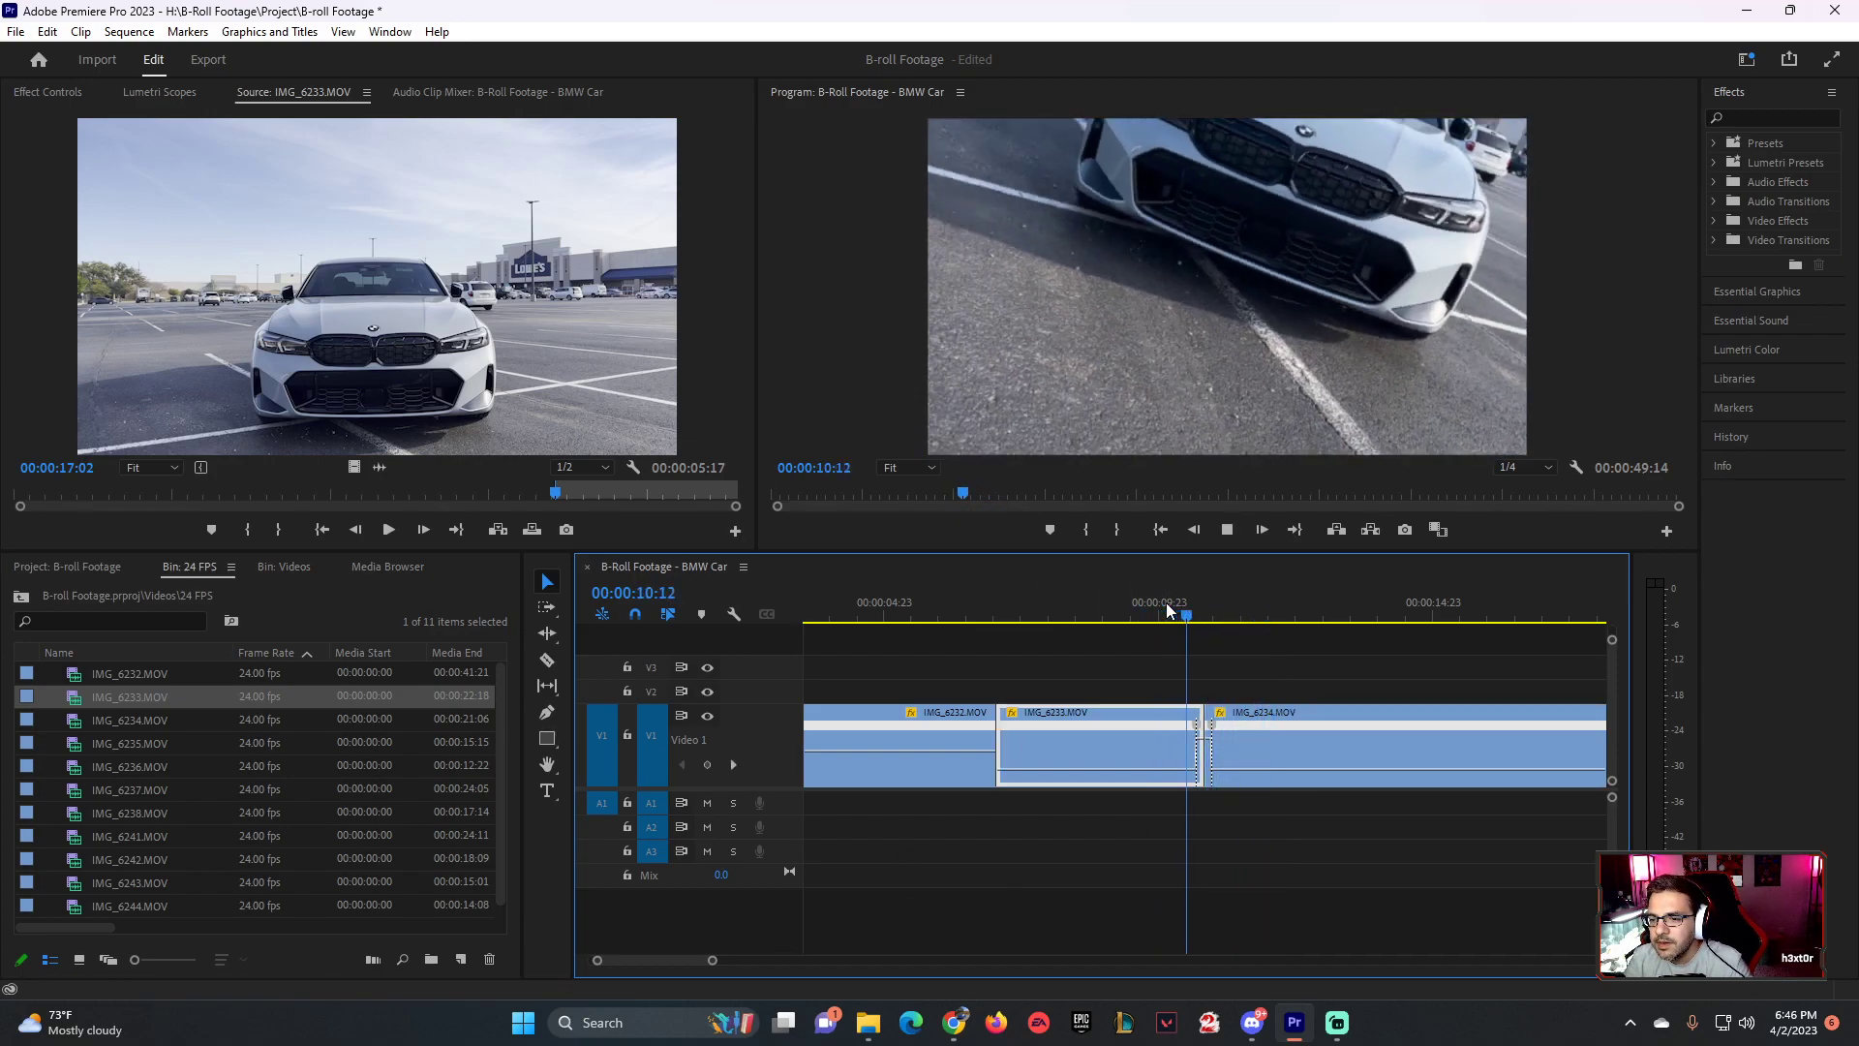
{"action": "left_click", "coordinate": [1173, 607]}
{"action": "key", "text": "space"}
{"action": "left_click", "coordinate": [1181, 599]}
{"action": "left_click", "coordinate": [1181, 597]}
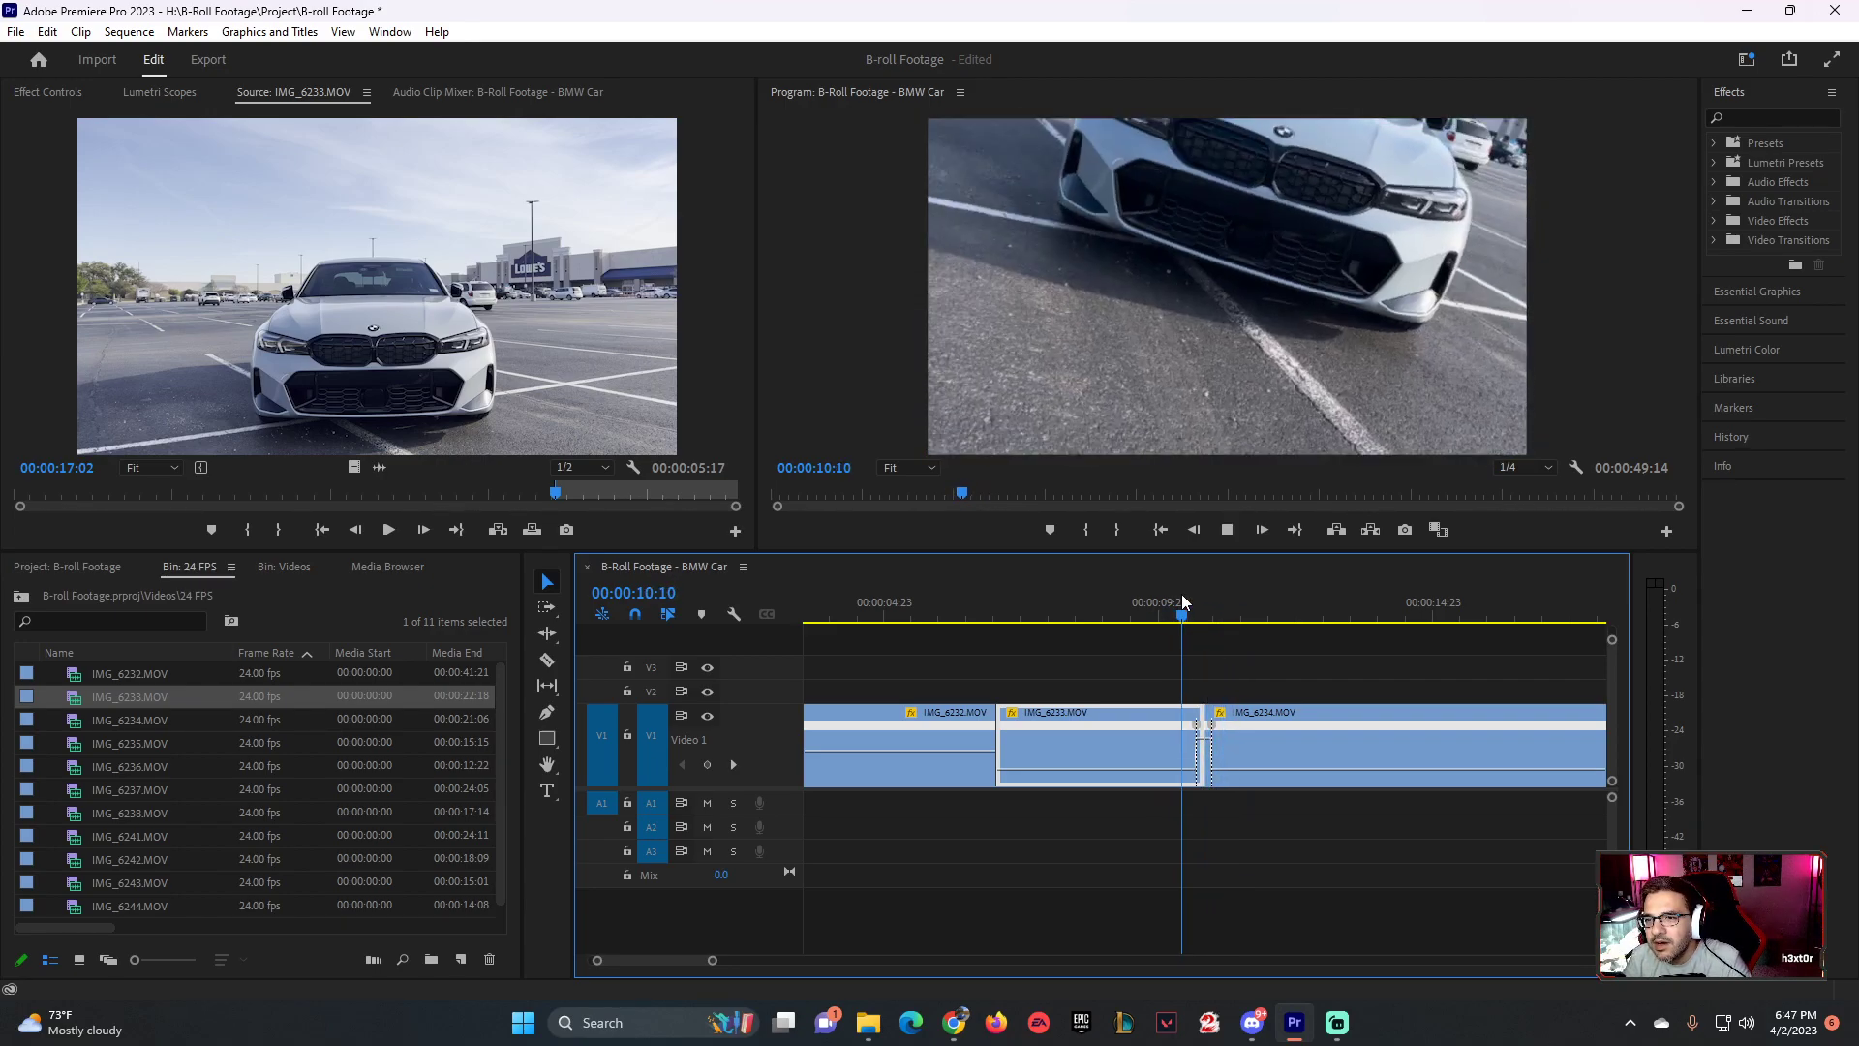
{"action": "left_click", "coordinate": [1181, 597]}
{"action": "left_click", "coordinate": [1182, 594]}
{"action": "left_click", "coordinate": [1181, 597]}
{"action": "key", "text": "space"}
{"action": "left_click", "coordinate": [1182, 597]}
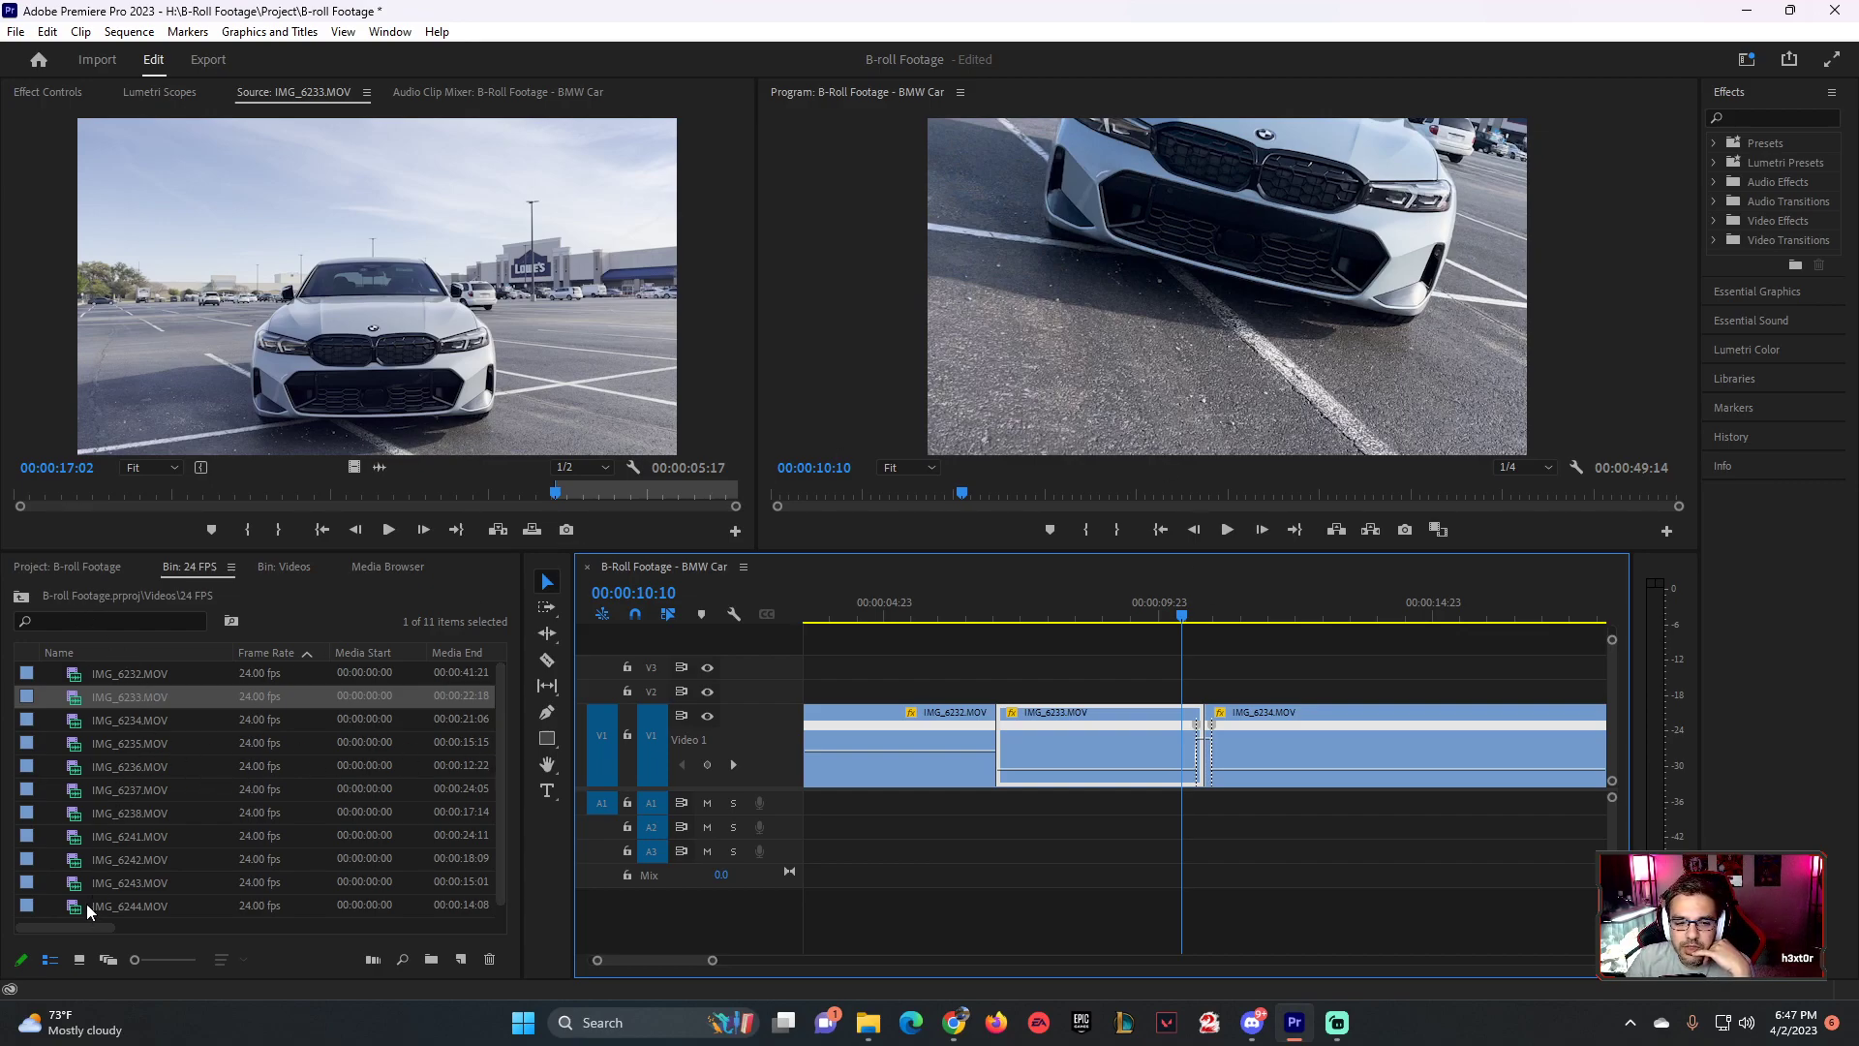
- Collapse the Videos bin at the project's root level and create a 1920 × 1080 adjustment layer at 23.976 fps there
{"action": "left_click", "coordinate": [78, 566]}
{"action": "left_click", "coordinate": [49, 959]}
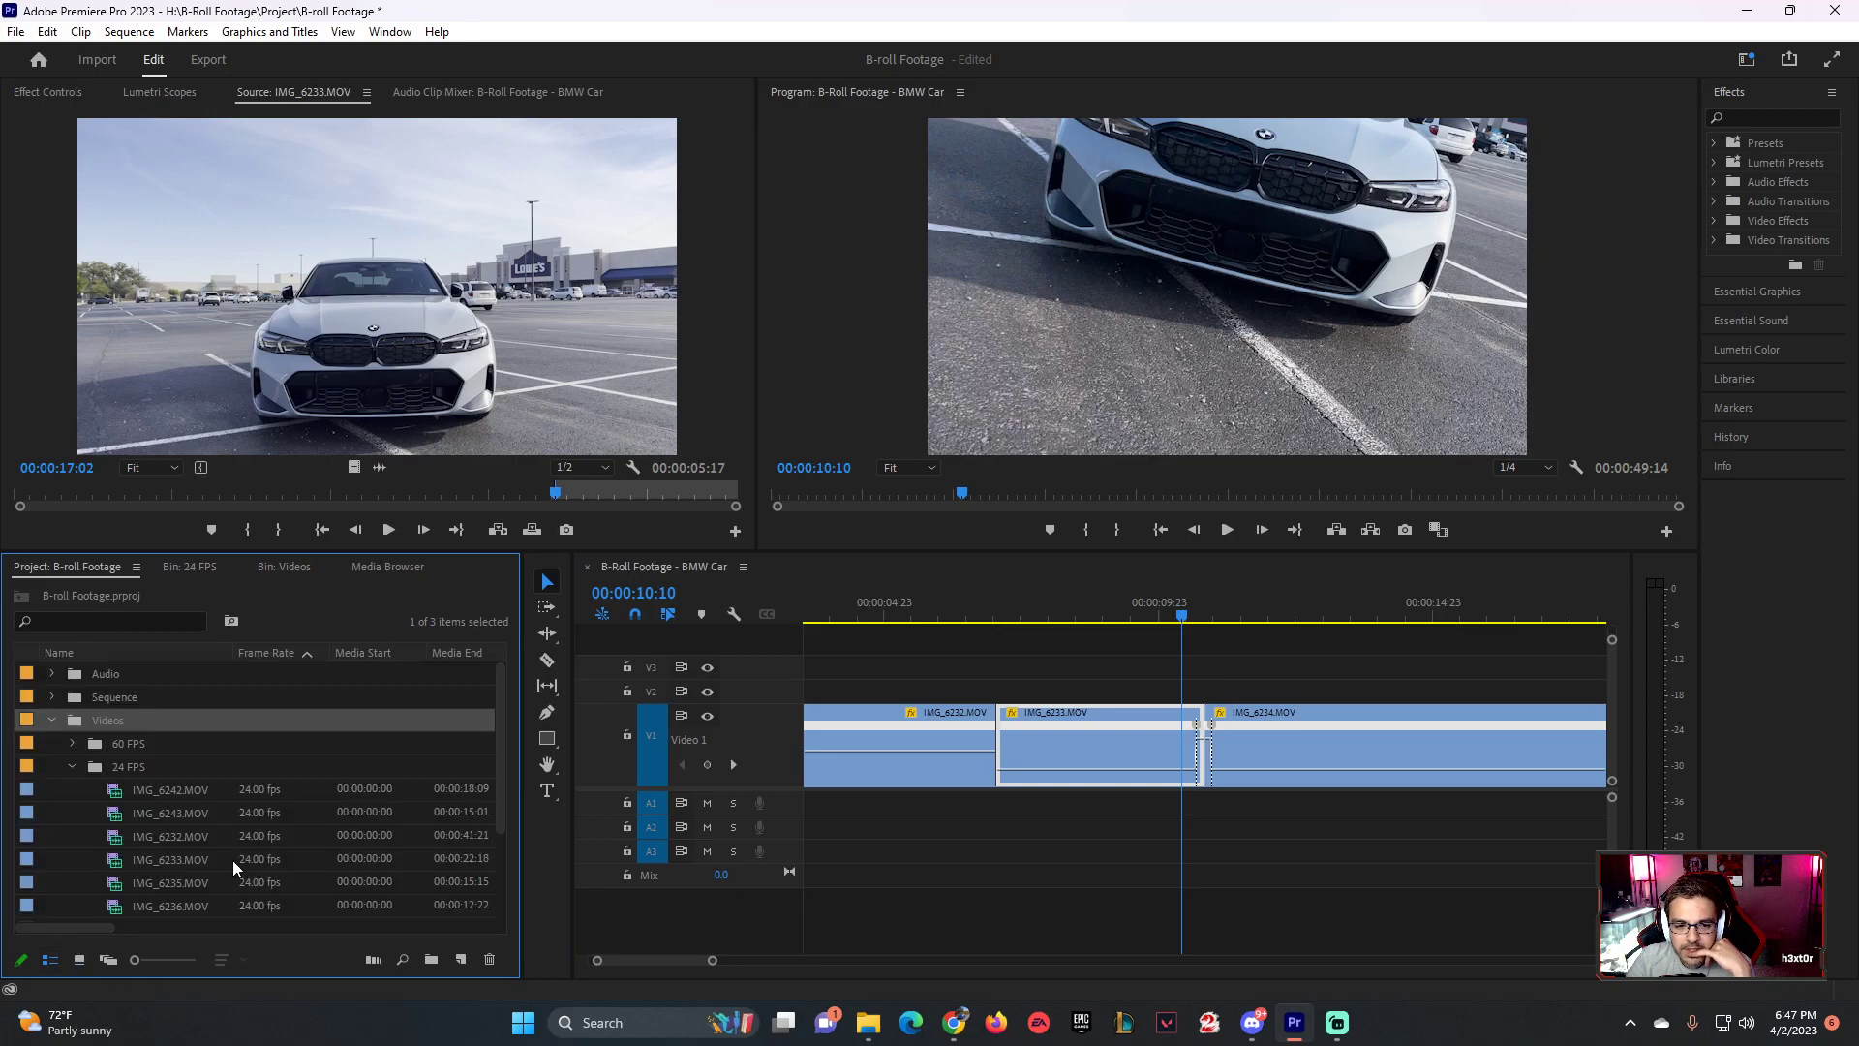
{"action": "left_click", "coordinate": [72, 765]}
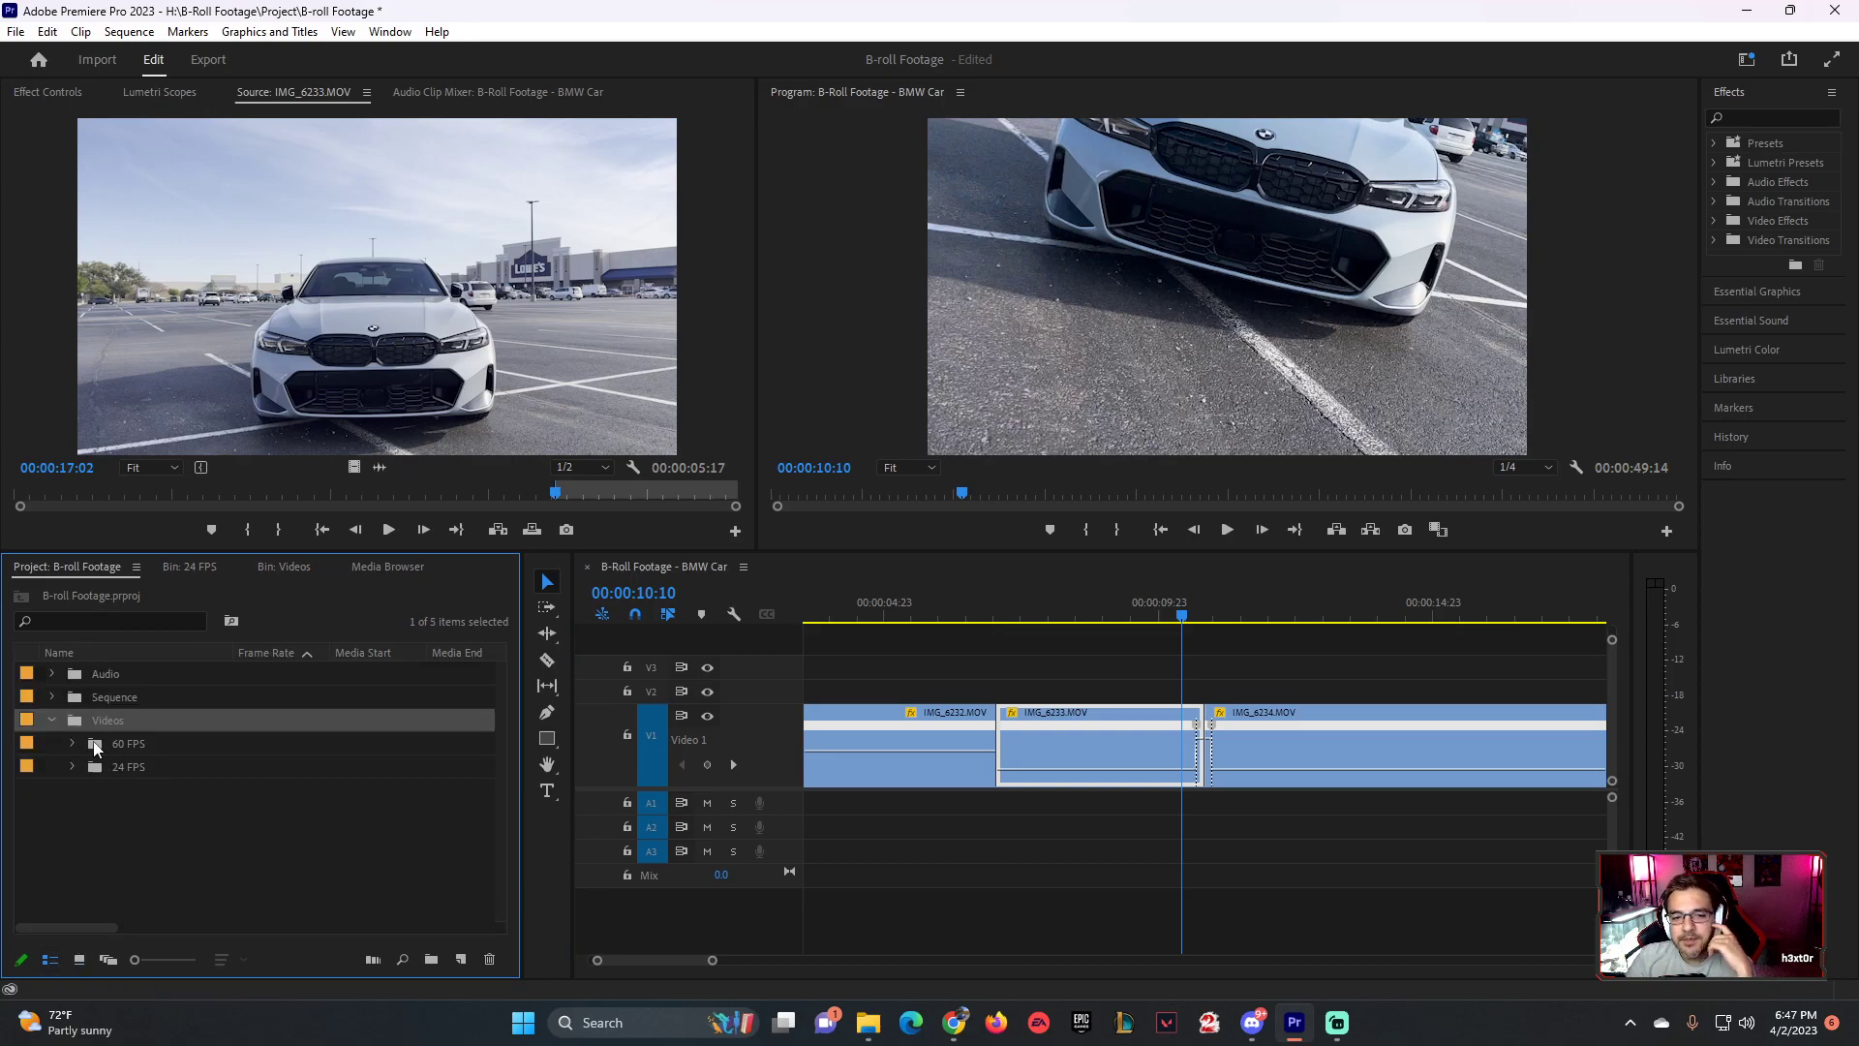
{"action": "left_click", "coordinate": [54, 719]}
{"action": "left_click", "coordinate": [102, 780]}
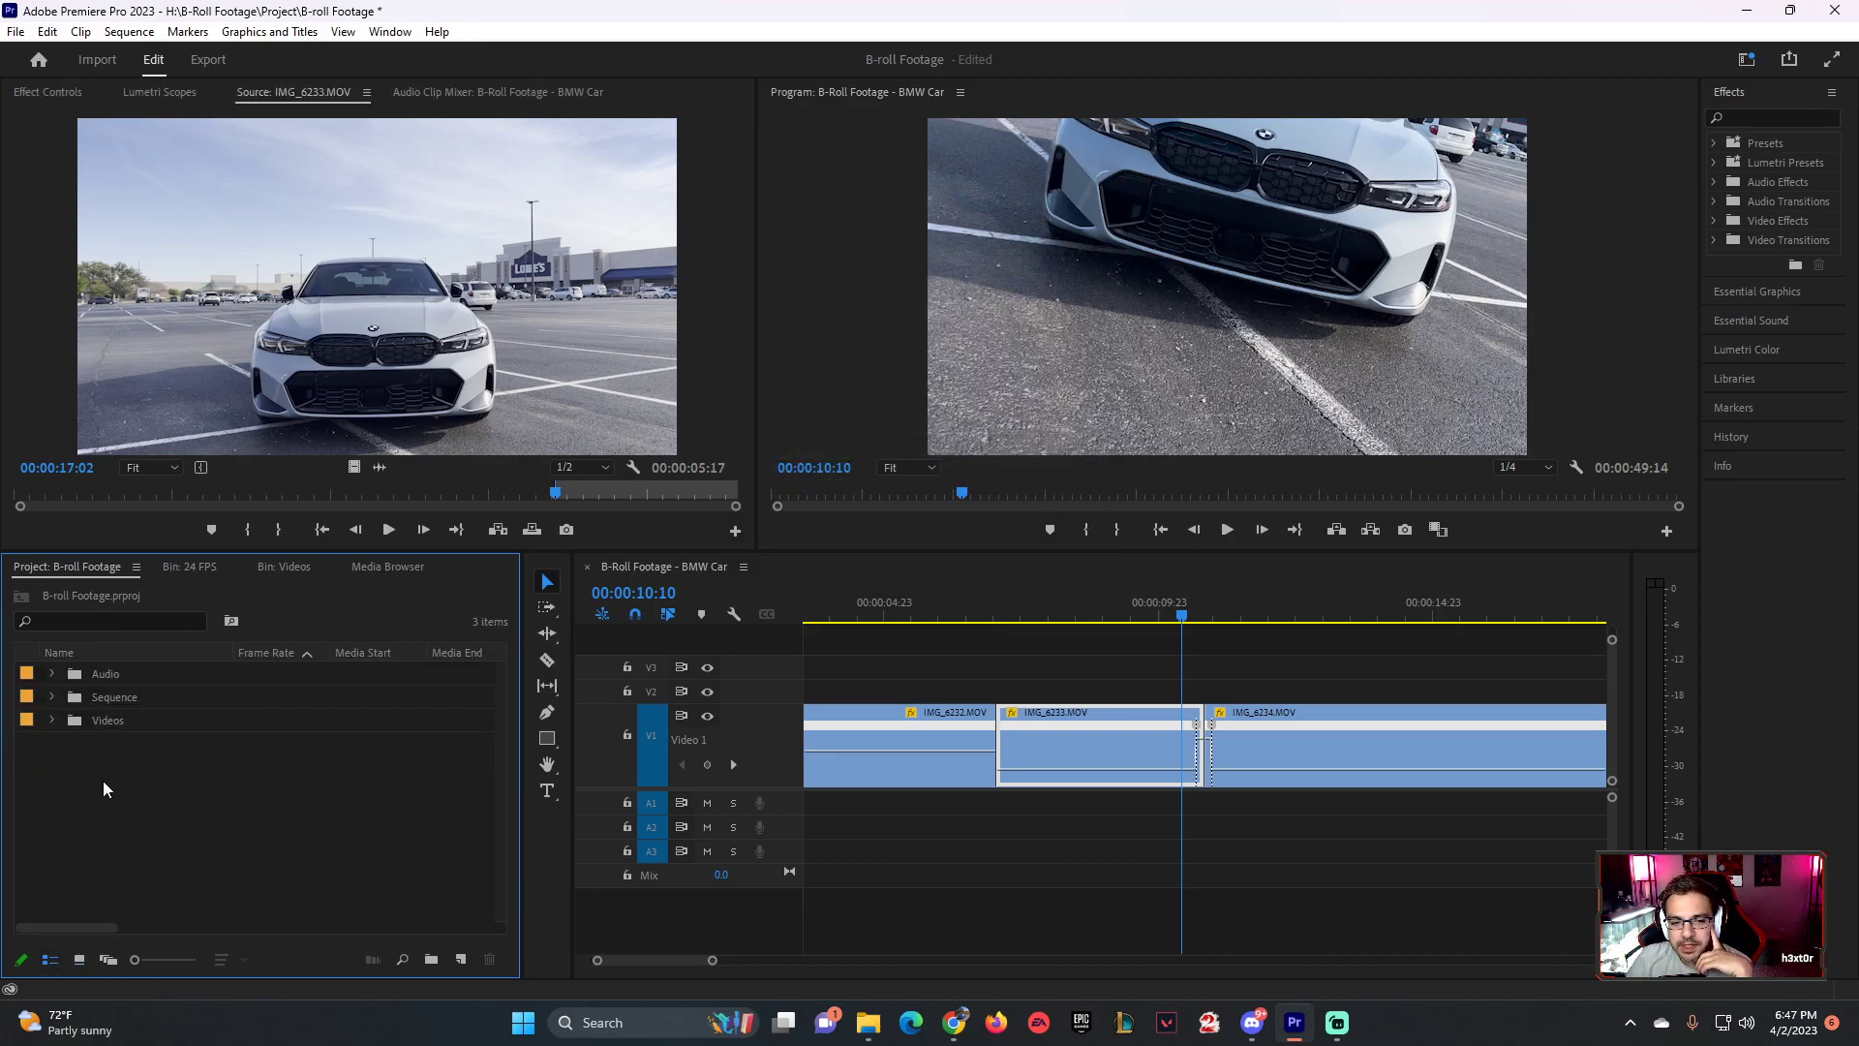
{"action": "right_click", "coordinate": [102, 780]}
{"action": "mouse_move", "coordinate": [223, 480]}
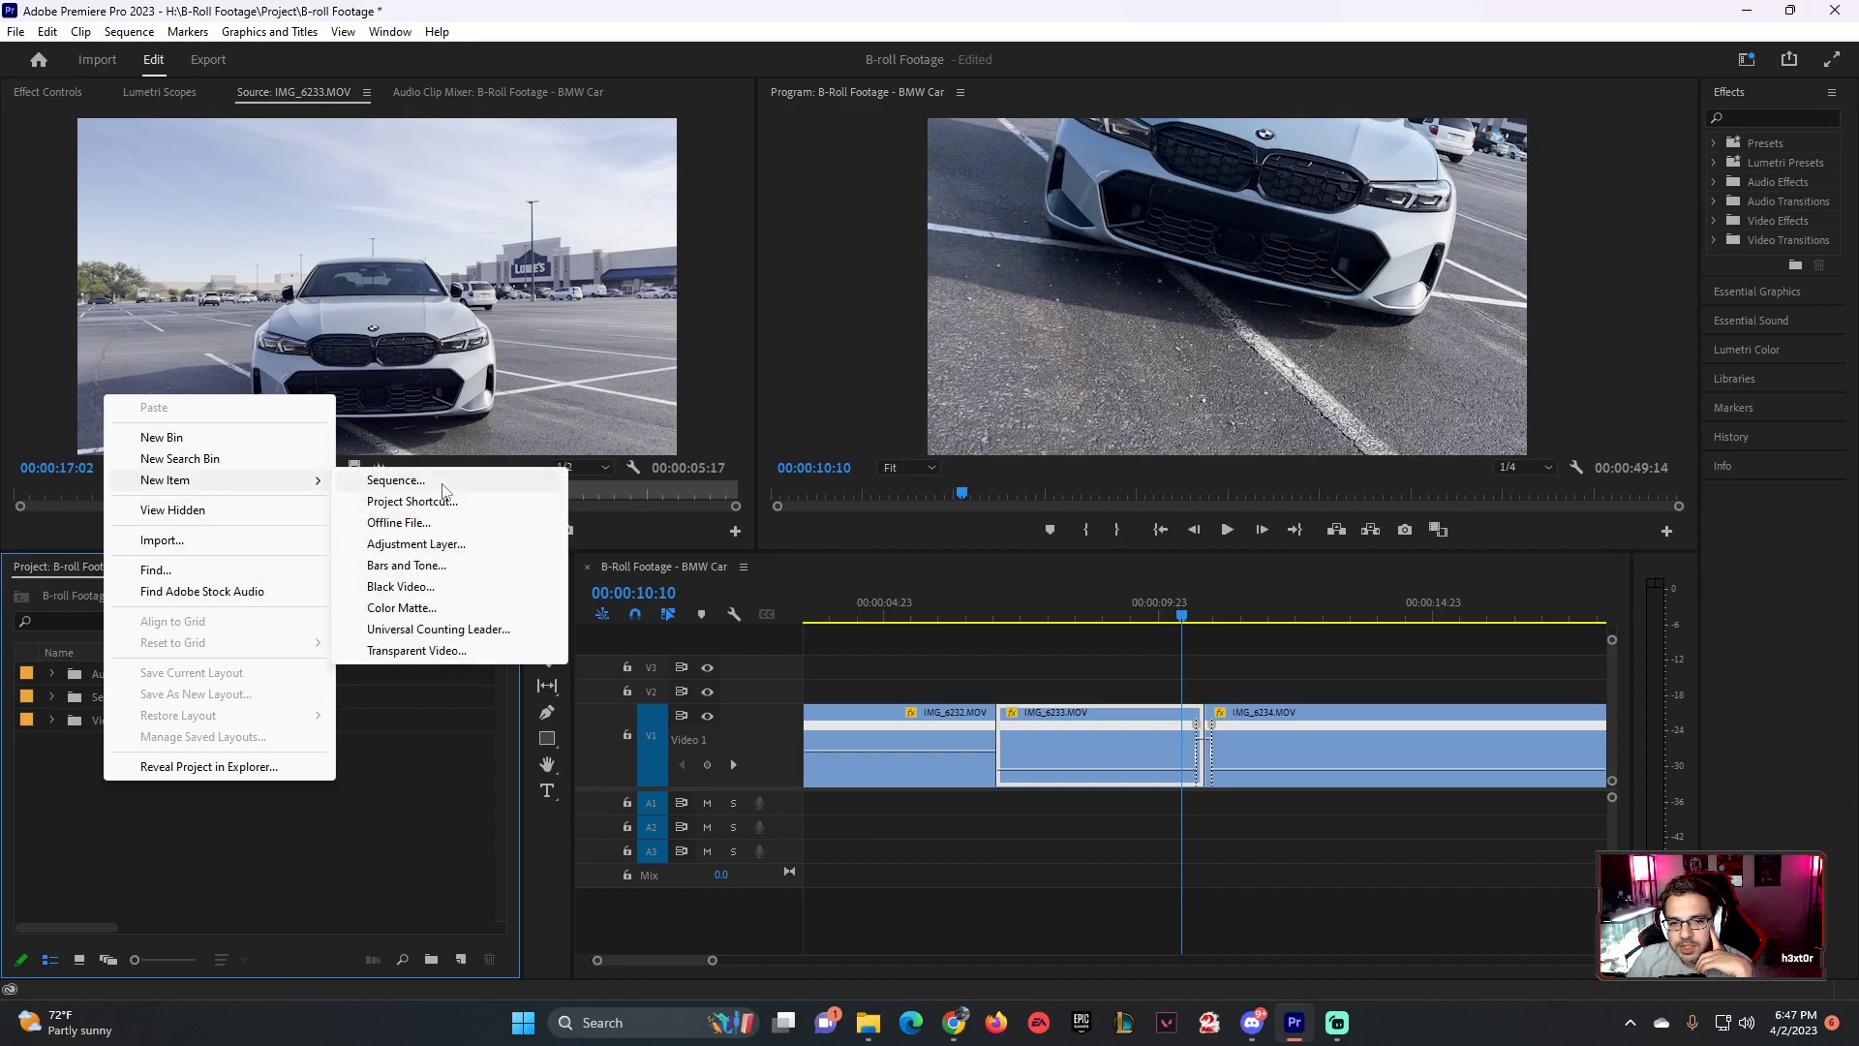
{"action": "left_click", "coordinate": [440, 544]}
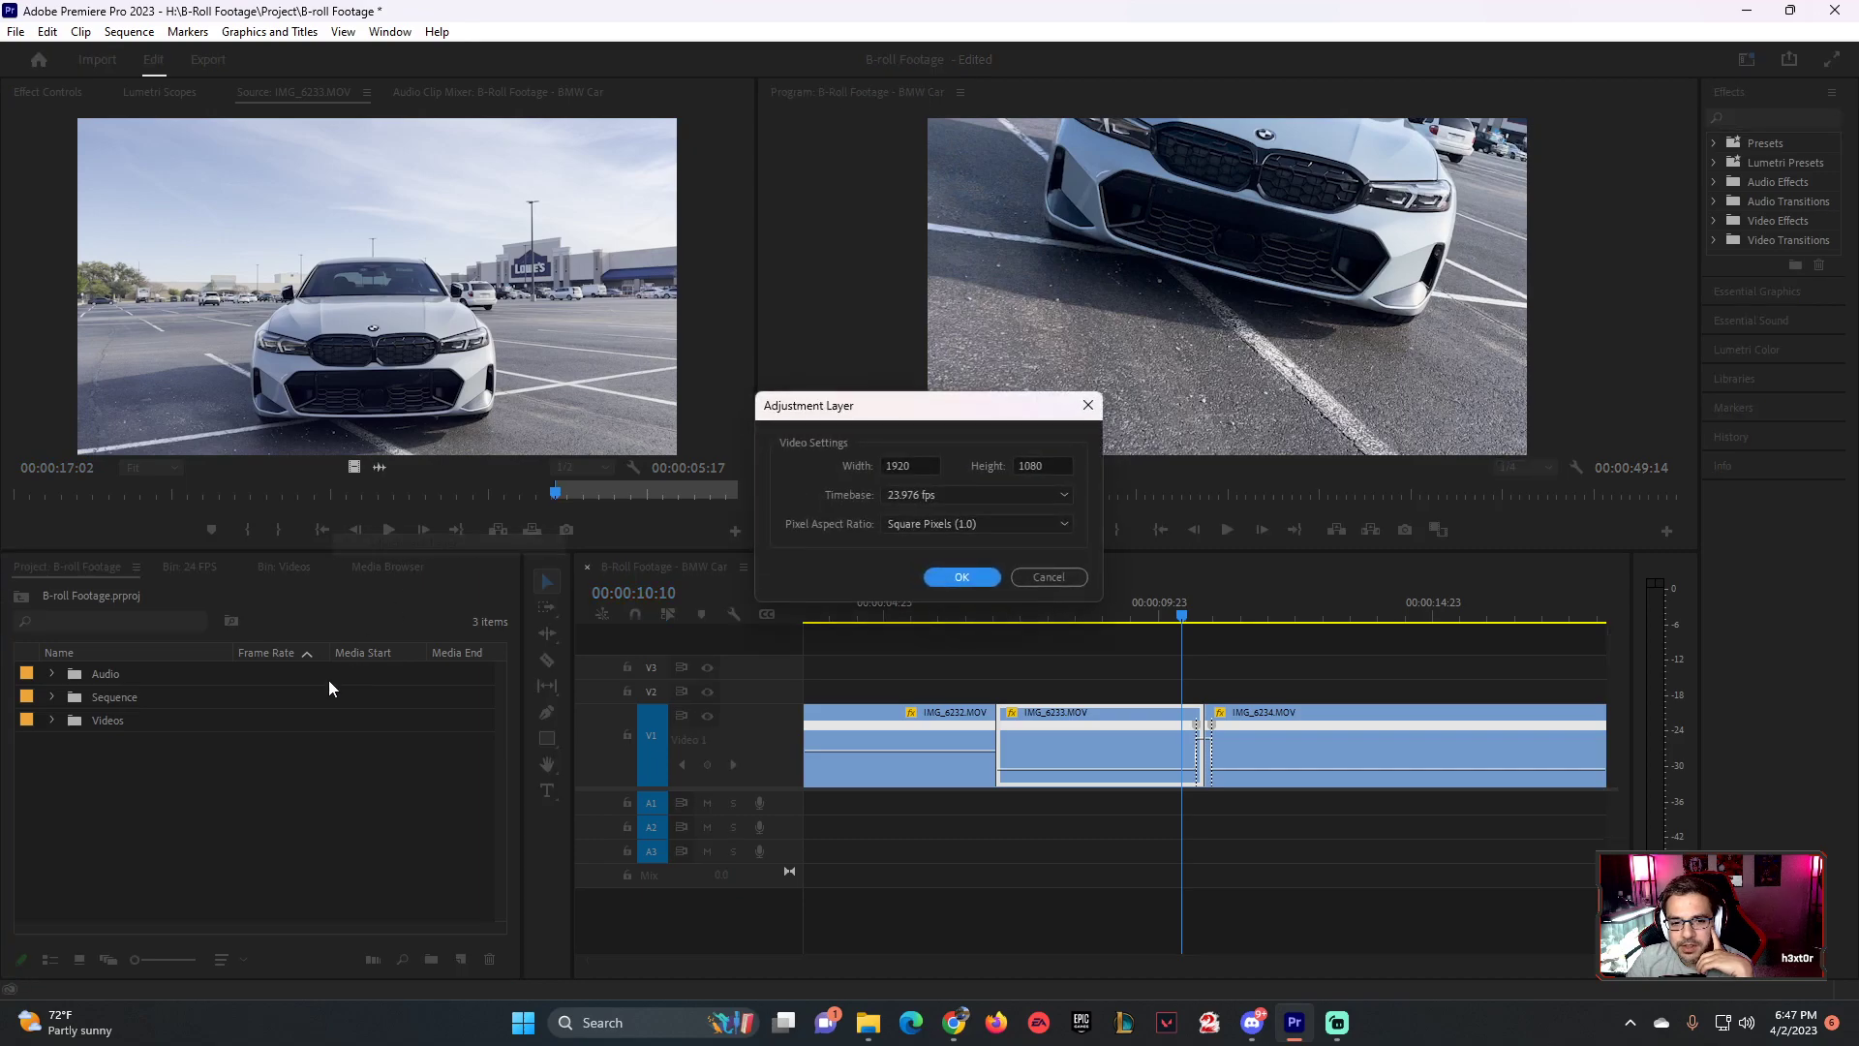
{"action": "left_click", "coordinate": [960, 578]}
- Rename the new adjustment layer as Transition
{"action": "left_click", "coordinate": [160, 668]}
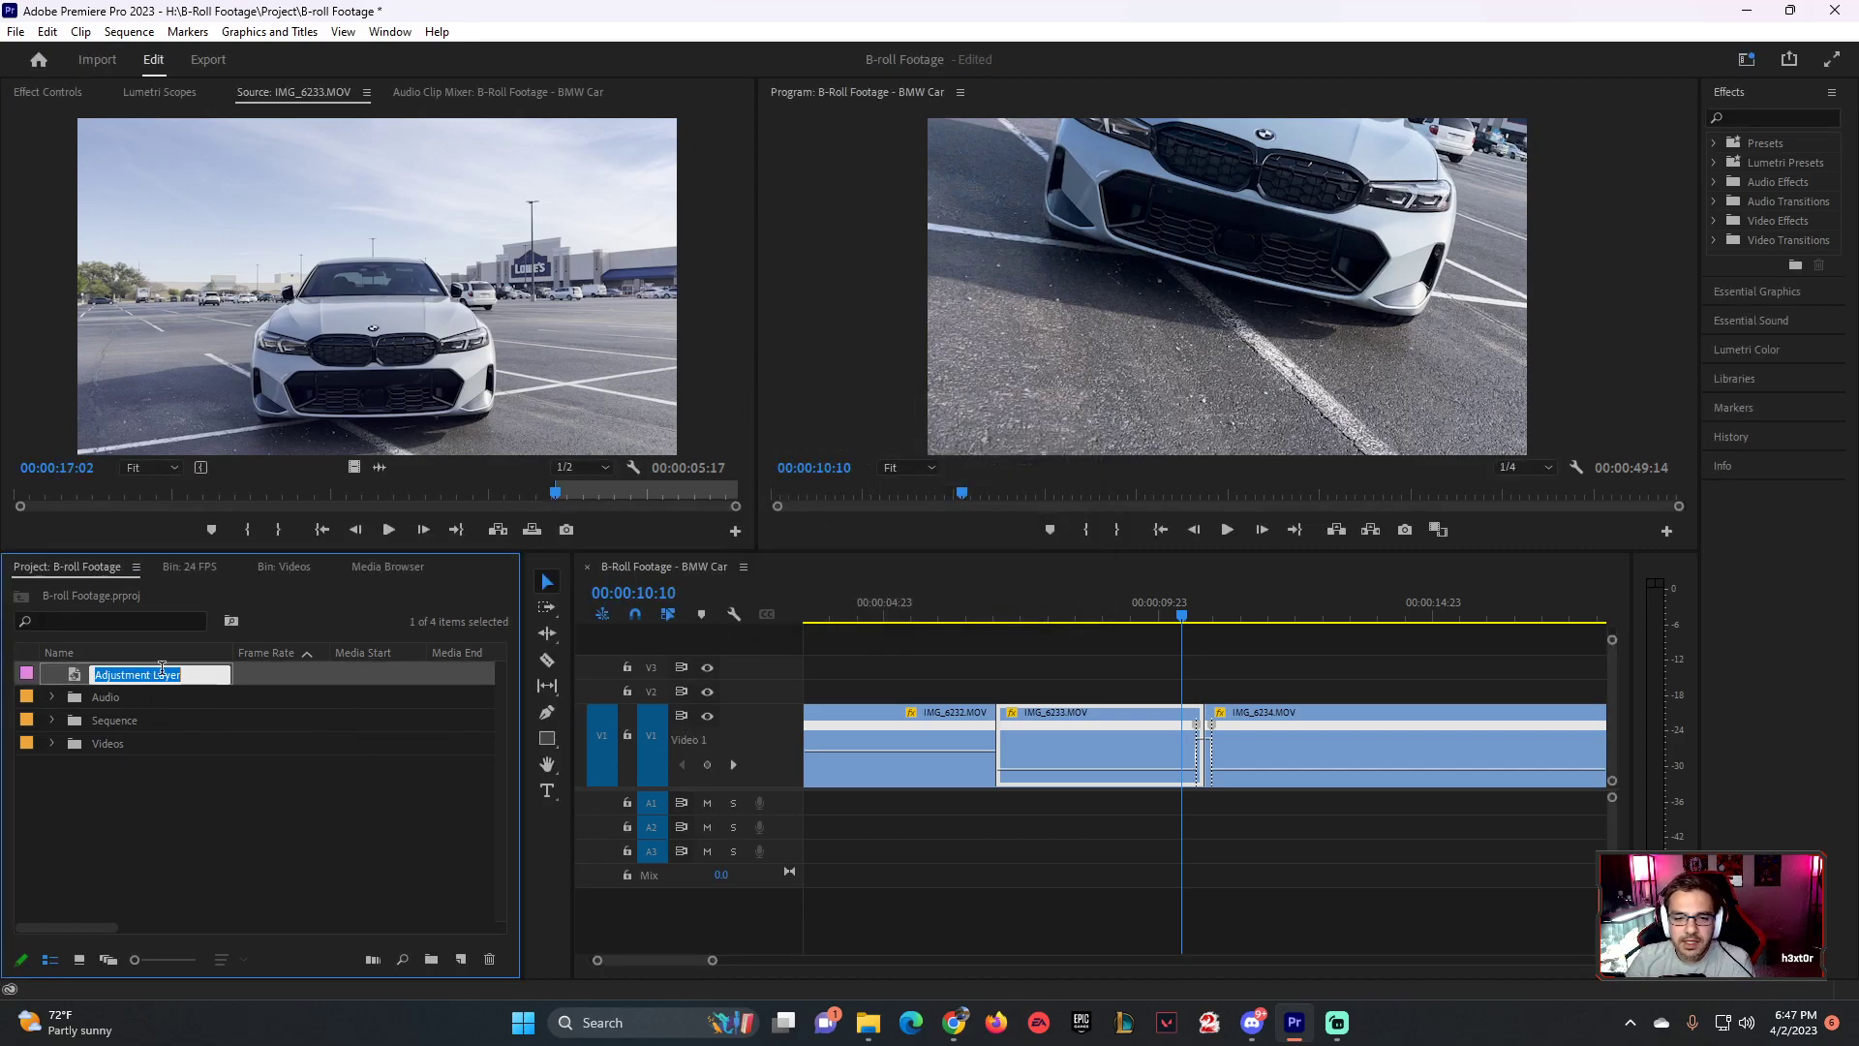
{"action": "type", "text": "Transiti"}
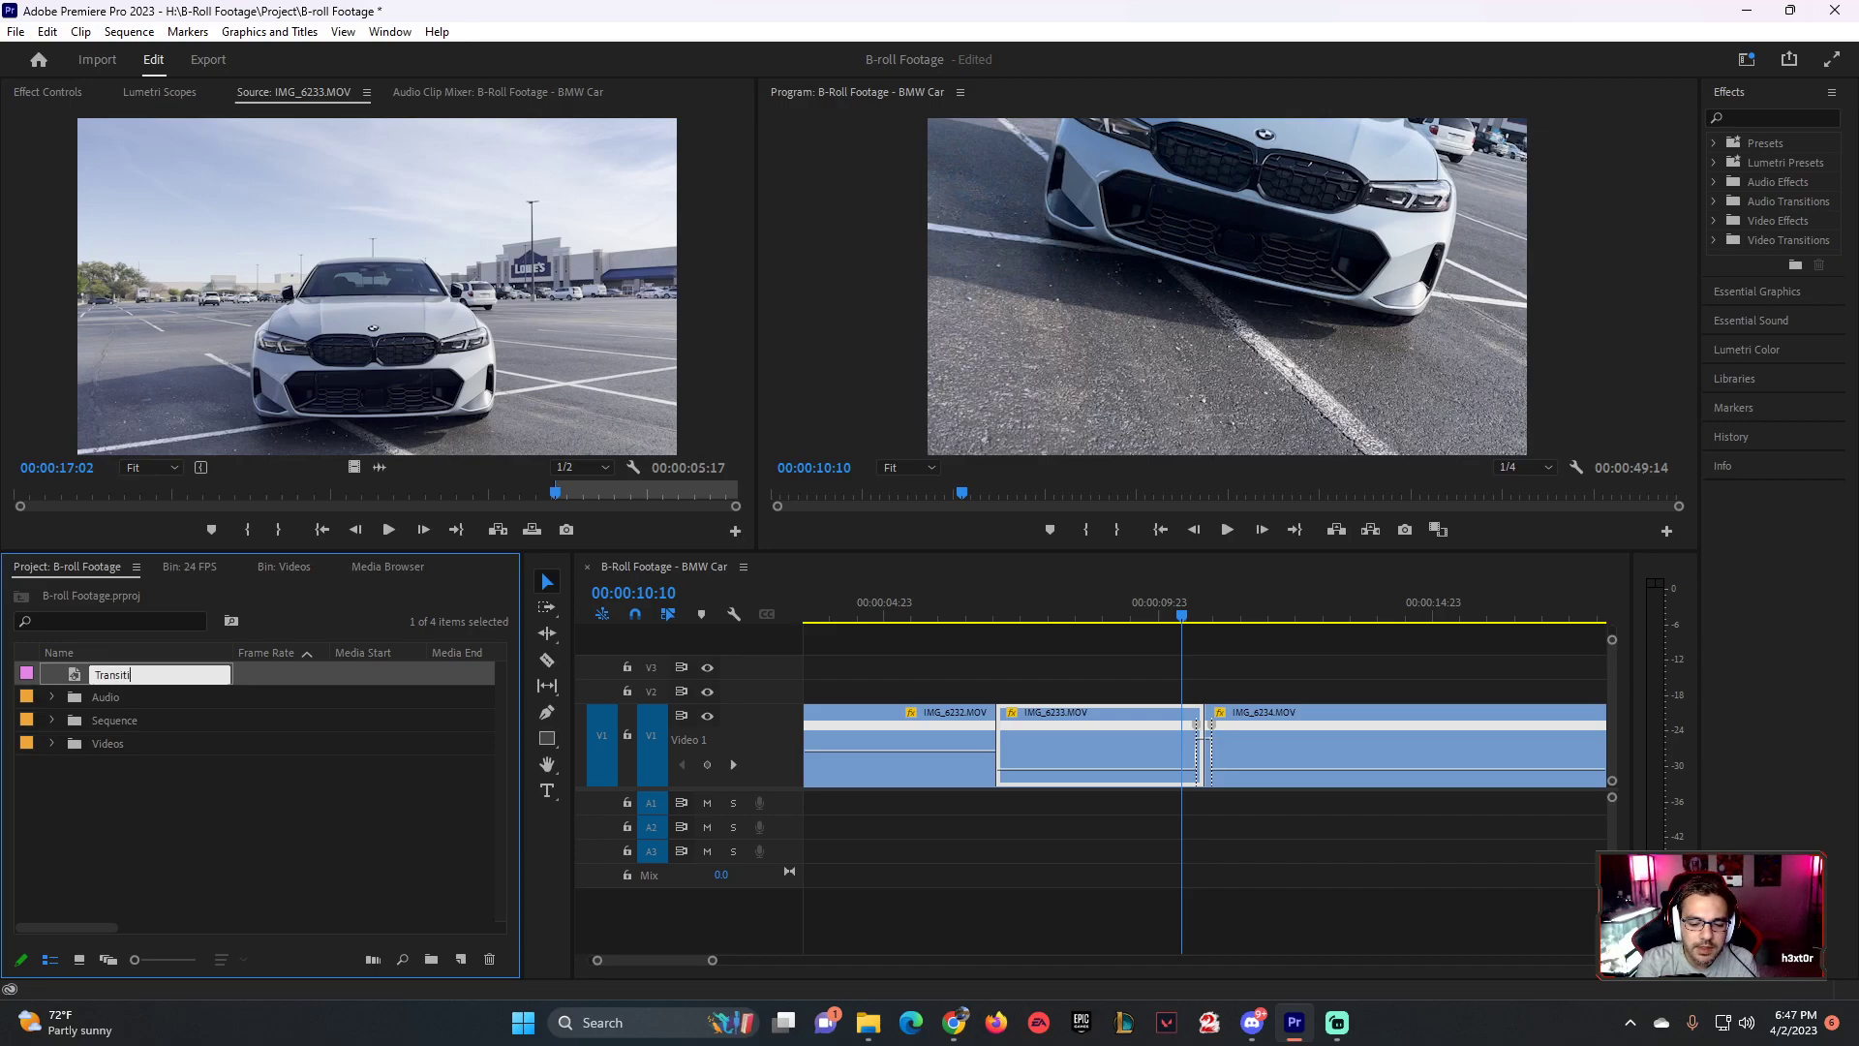
{"action": "type", "text": "on"}
{"action": "key", "text": "Return"}
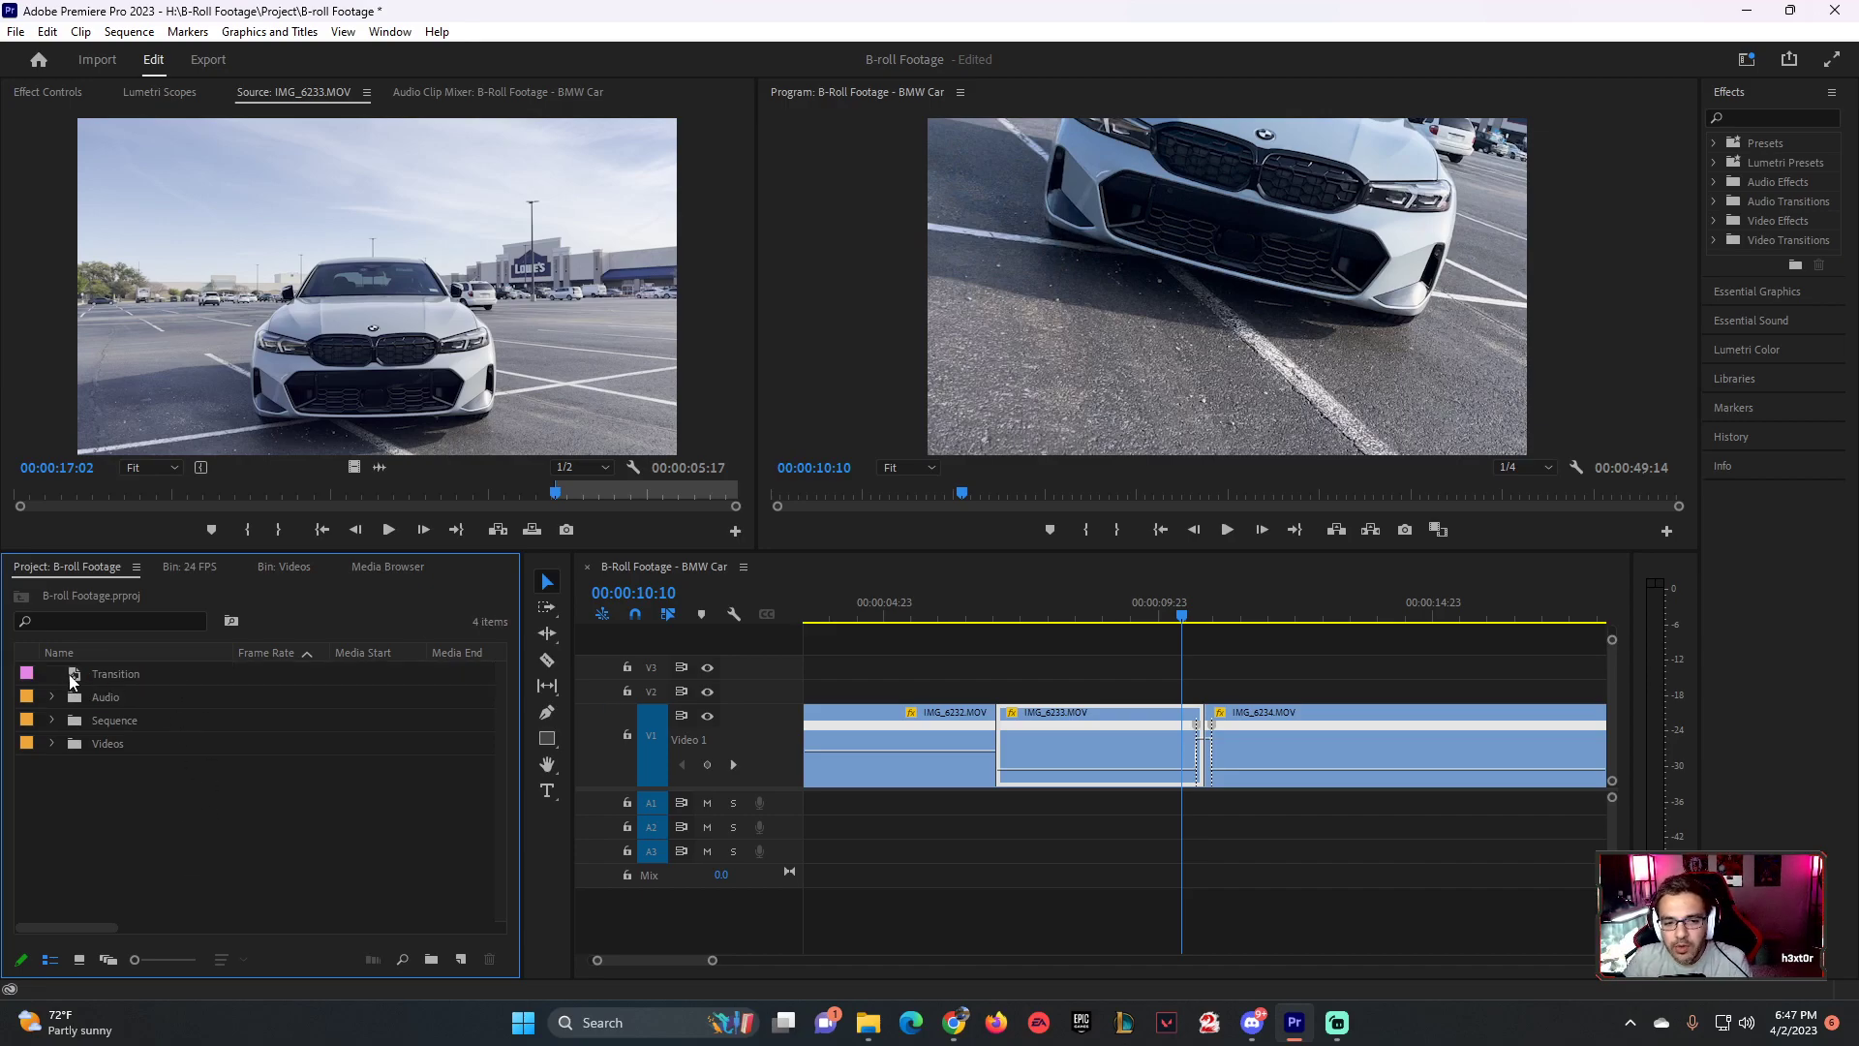
- Place the Transition adjustment layer on V2 and trim it to a short span over the cut between IMG_6233 and IMG_6234
{"action": "left_click_drag", "start_coordinate": [72, 681], "coordinate": [1189, 690]}
{"action": "left_click_drag", "start_coordinate": [1452, 689], "coordinate": [1217, 738]}
{"action": "left_click", "coordinate": [1202, 616]}
{"action": "left_click_drag", "start_coordinate": [1201, 615], "coordinate": [1187, 616]}
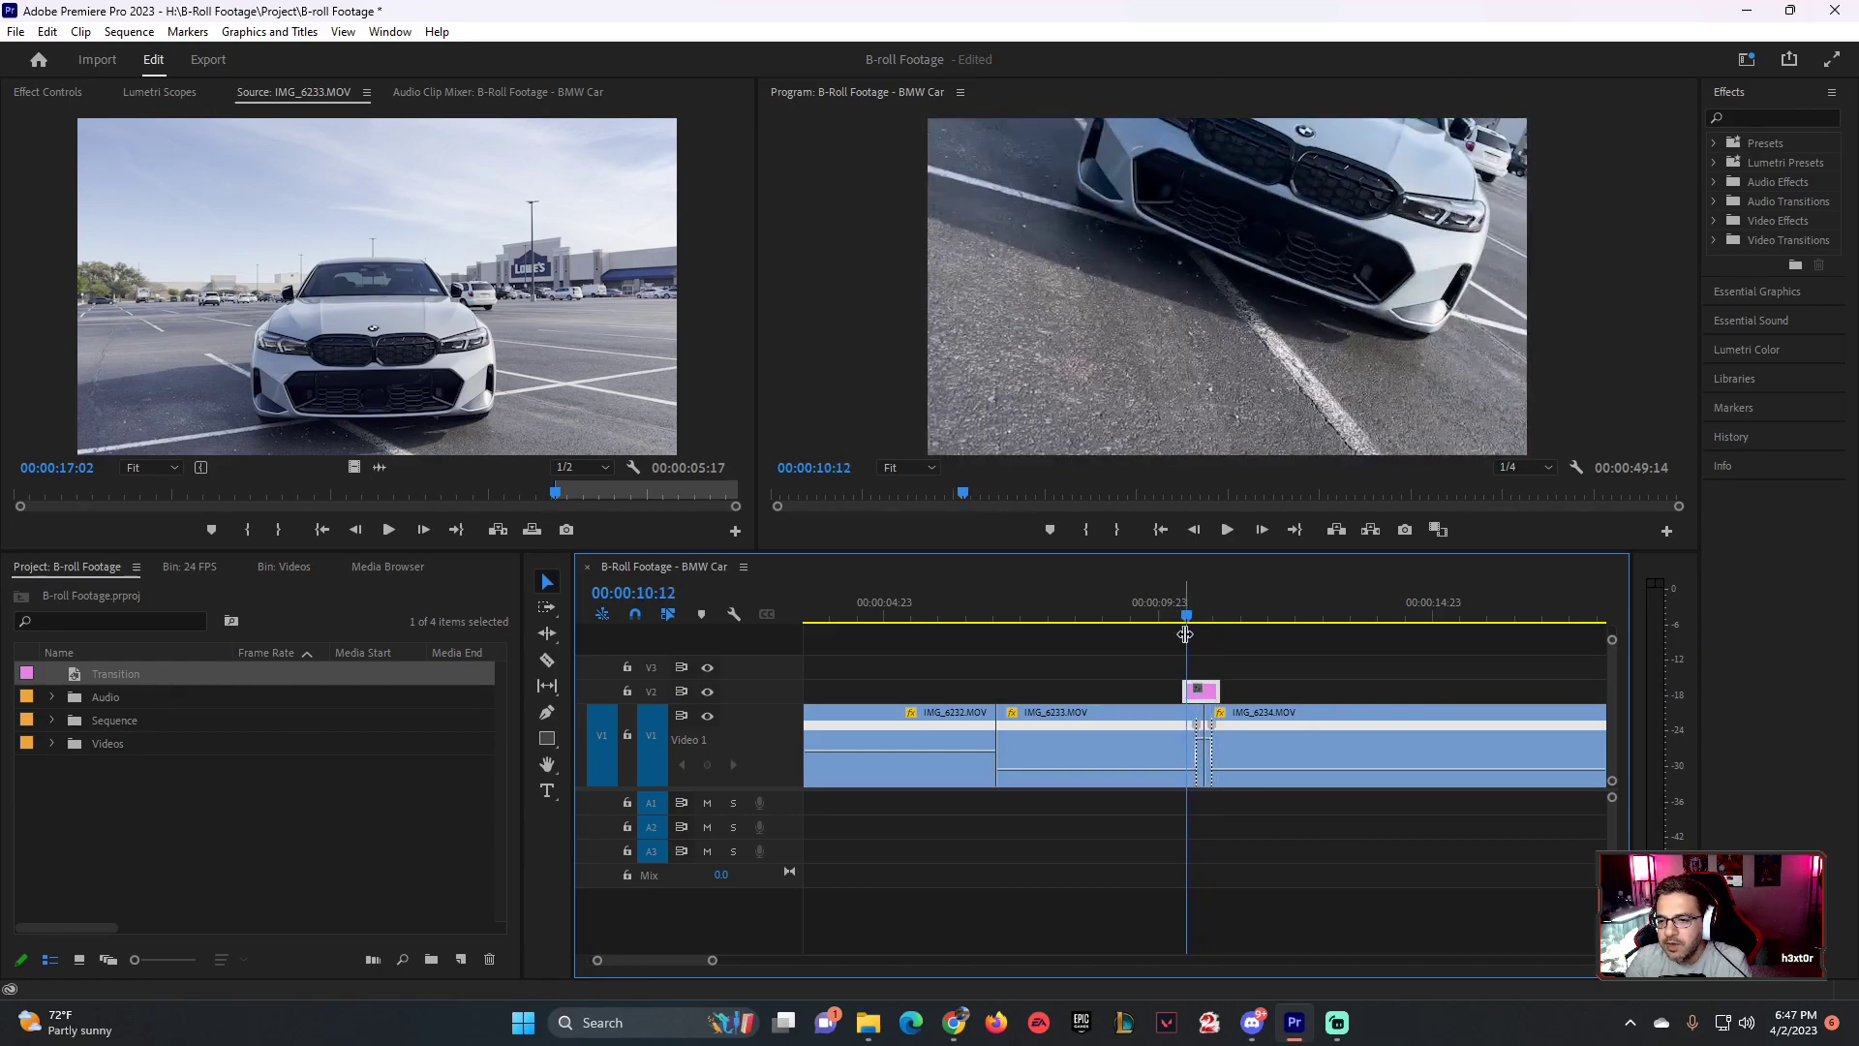
{"action": "left_click_drag", "start_coordinate": [1210, 697], "coordinate": [1228, 693]}
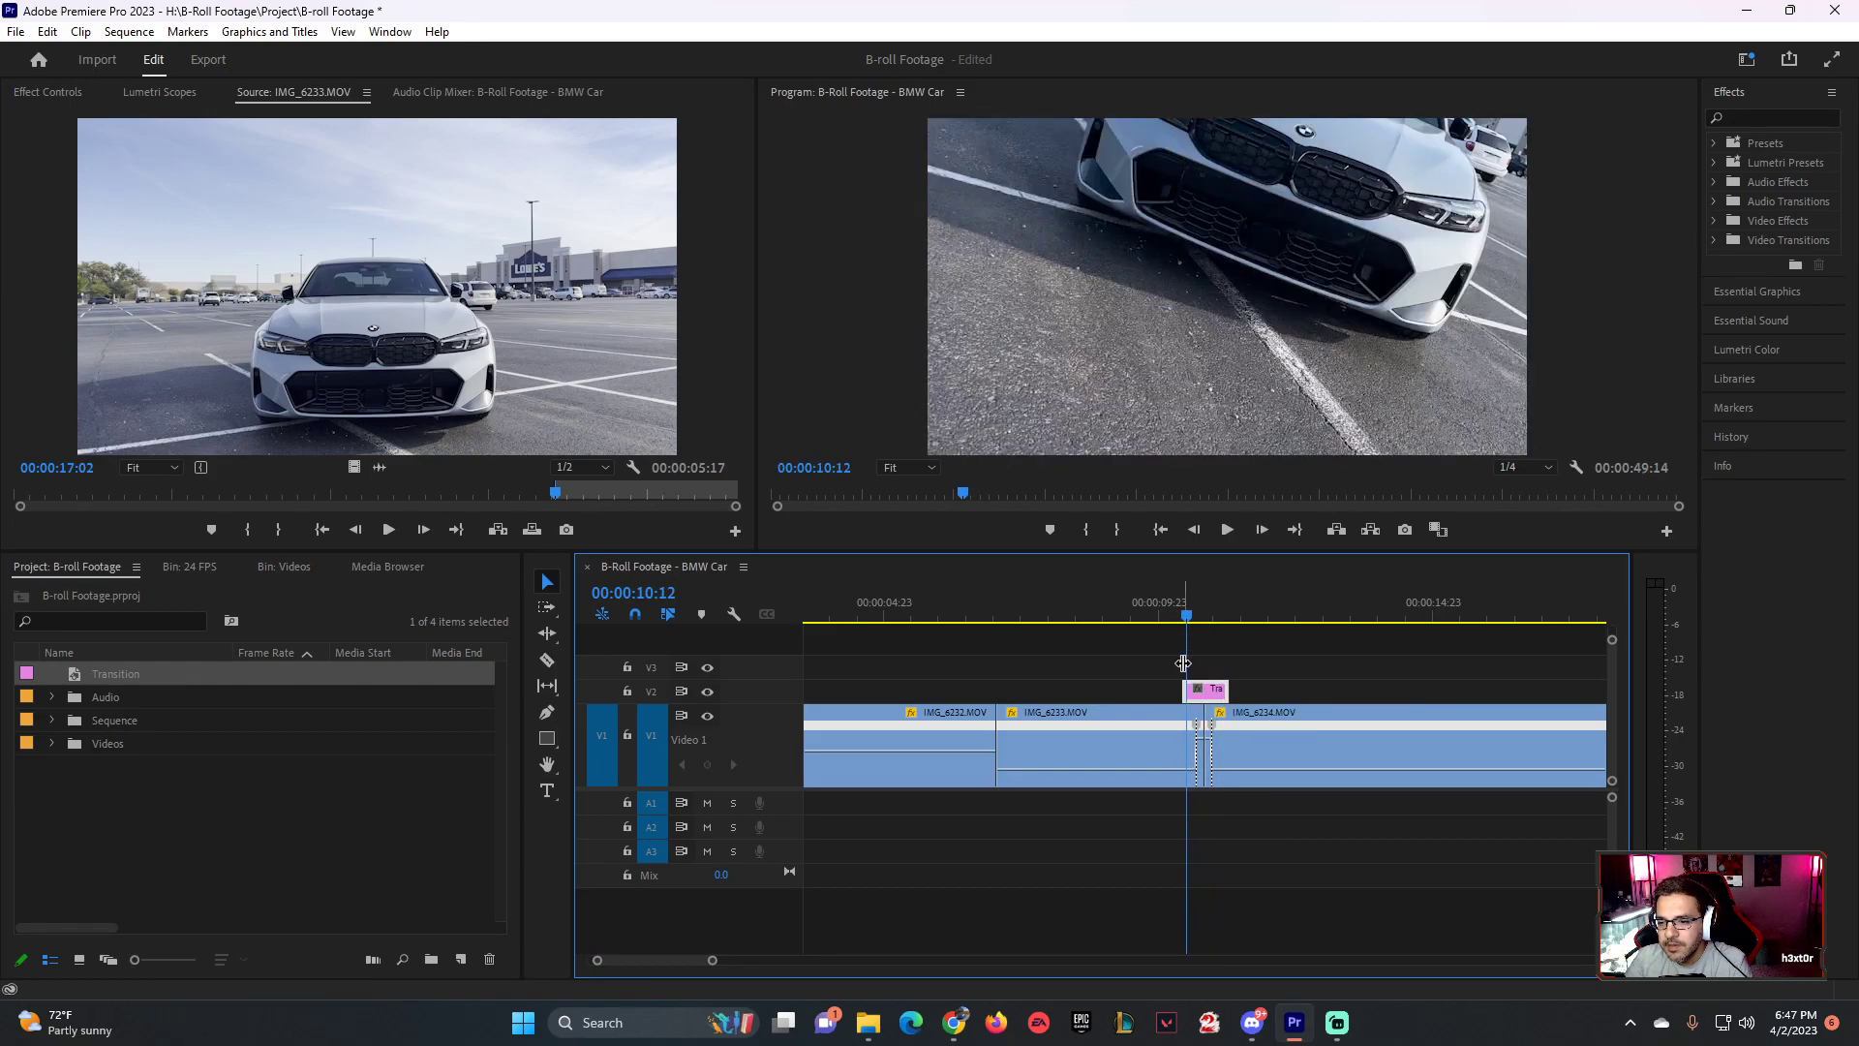
- Search the effects for motion blur and clear the search
{"action": "left_click", "coordinate": [1768, 117]}
{"action": "type", "text": "moti"}
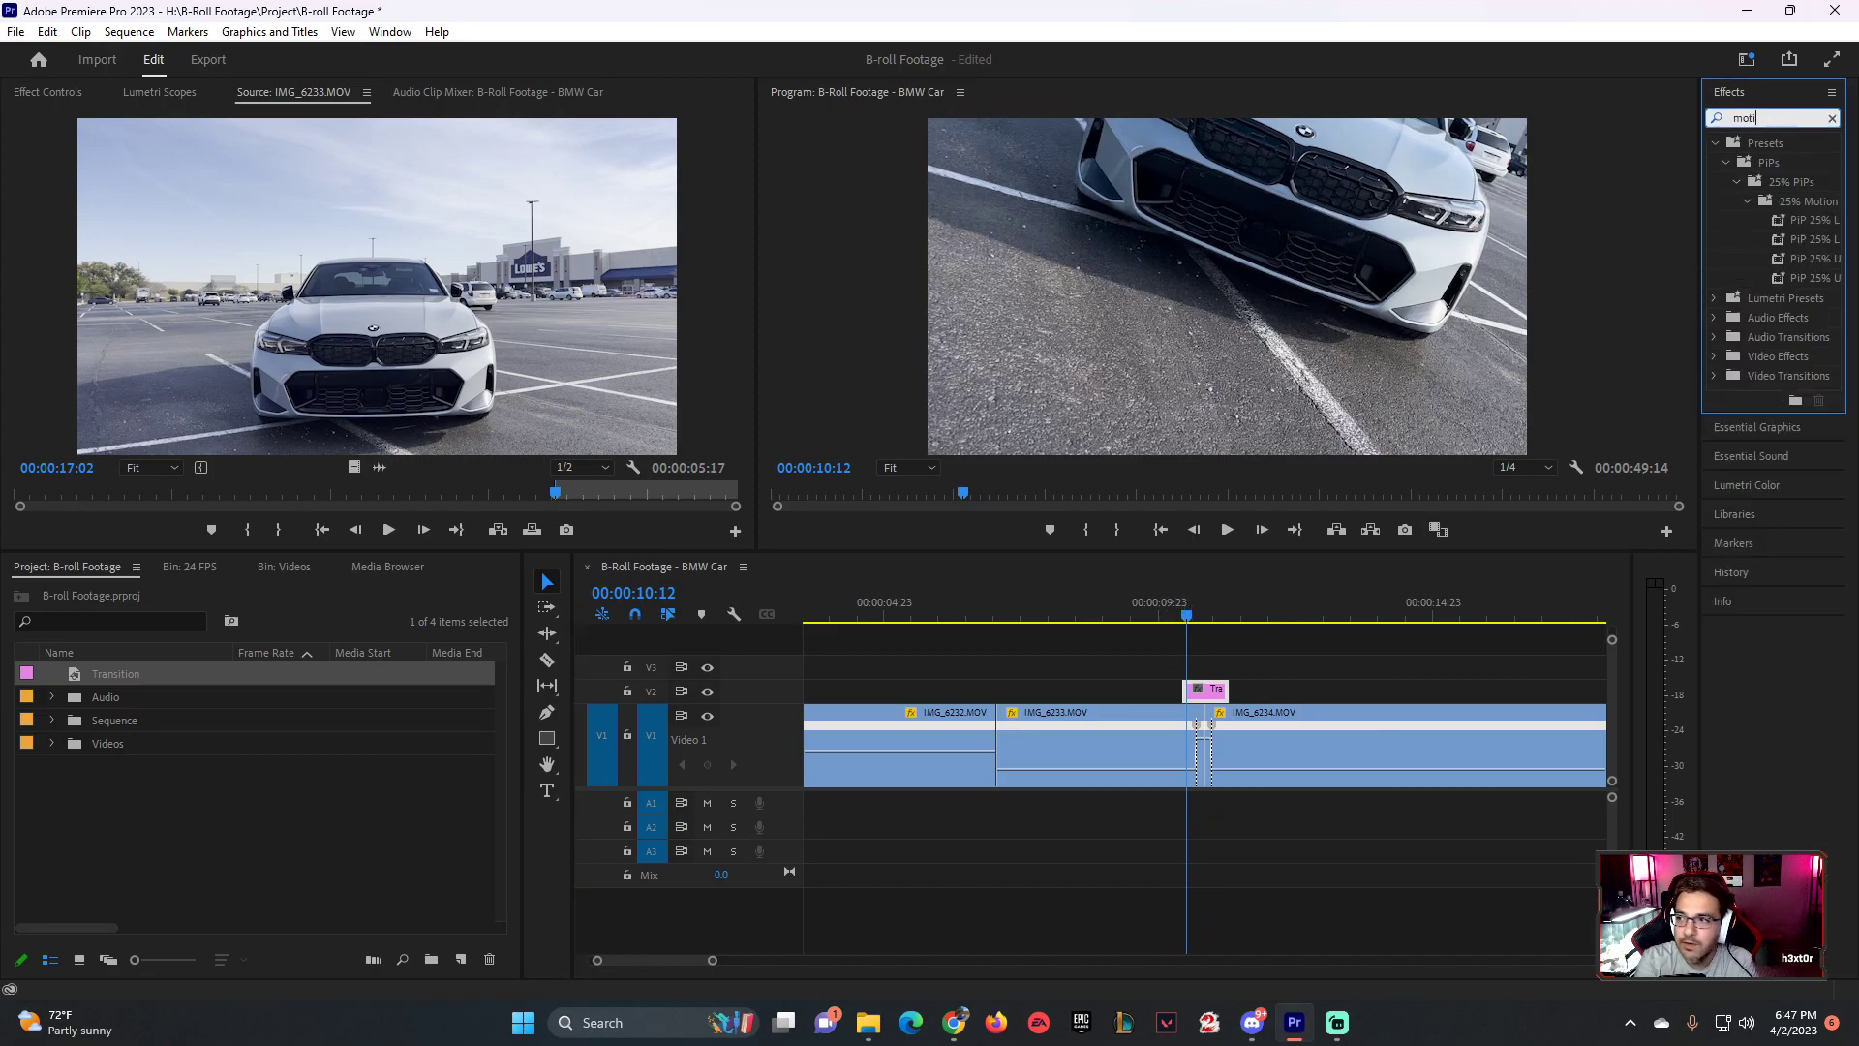
{"action": "type", "text": "on blu"}
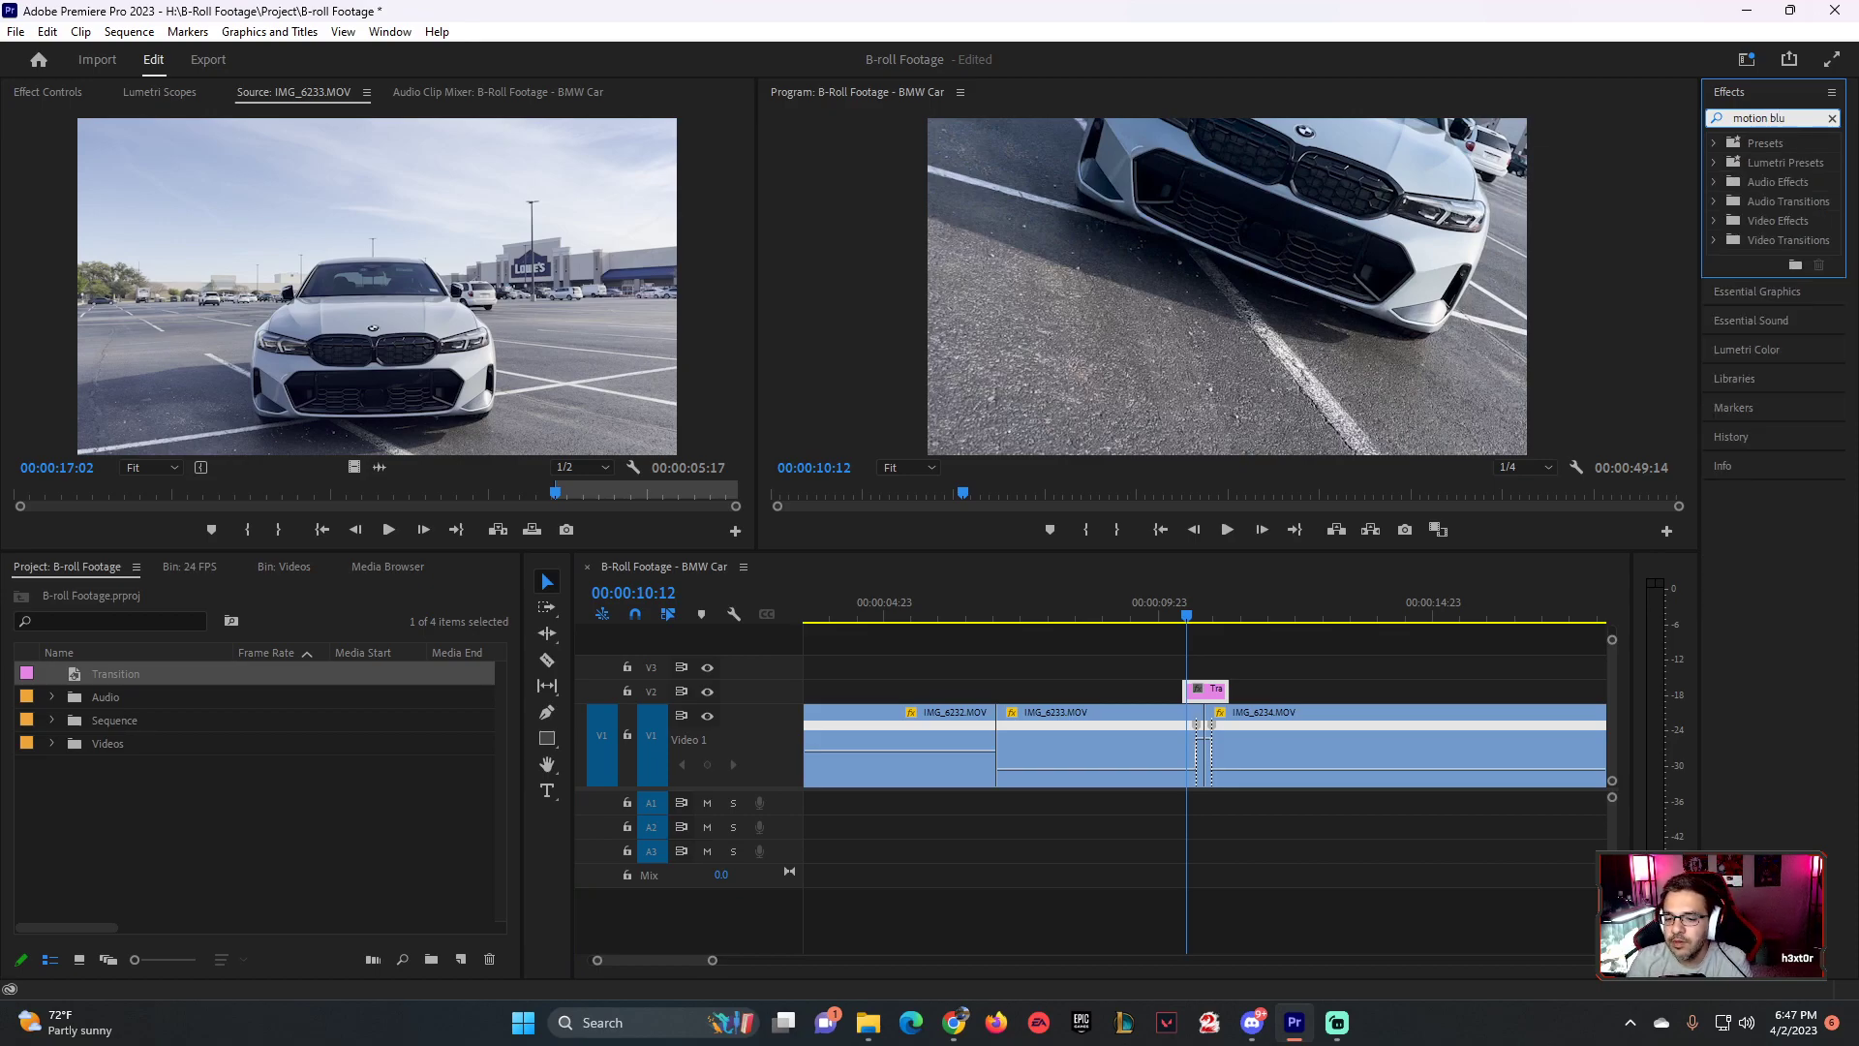
{"action": "key", "text": "BackSpace"}
{"action": "key", "text": "BackSpace"}
{"action": "key", "text": "BackSpace"}
{"action": "key", "text": "BackSpace"}
{"action": "key", "text": "BackSpace"}
{"action": "key", "text": "BackSpace"}
{"action": "key", "text": "BackSpace"}
{"action": "key", "text": "BackSpace"}
{"action": "key", "text": "BackSpace"}
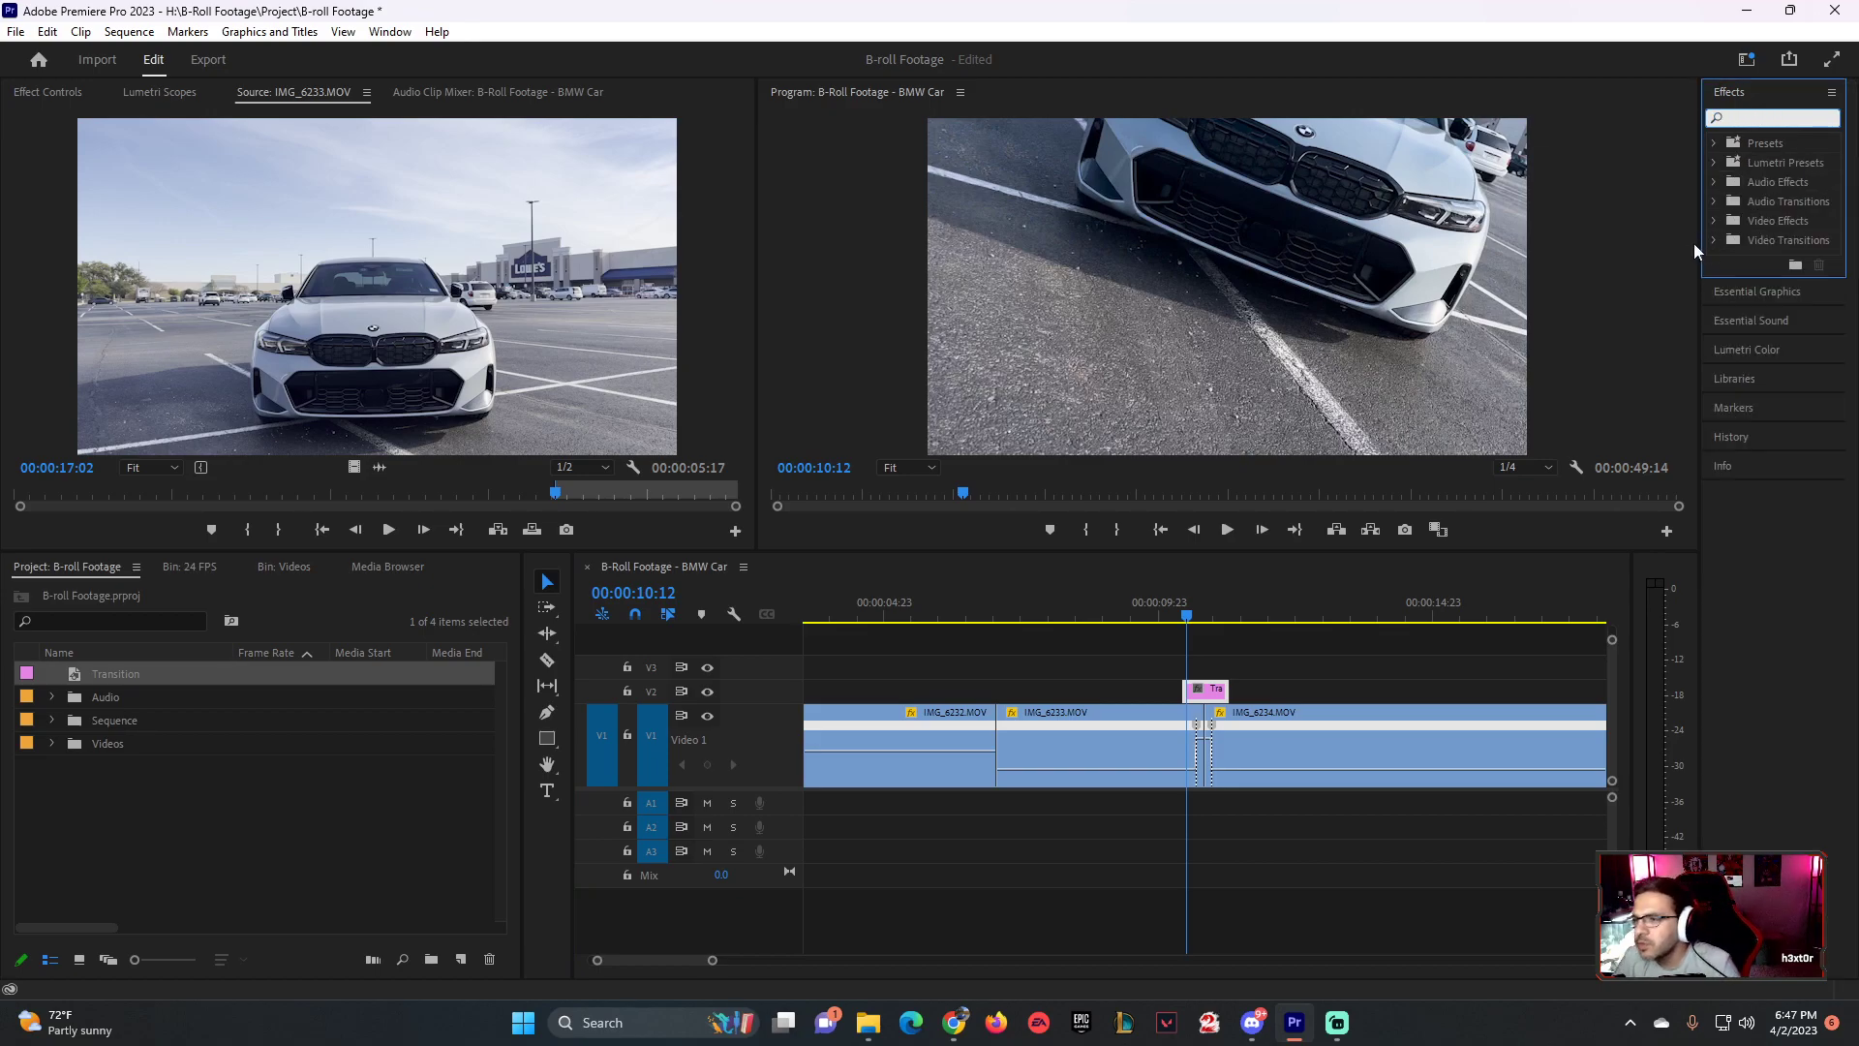
- Apply the Directional Blur video effect from Blur & Sharpen to the Transition layer and select the layer with the playhead at 00:00:10:16
{"action": "left_click_drag", "start_coordinate": [1701, 253], "coordinate": [1580, 261]}
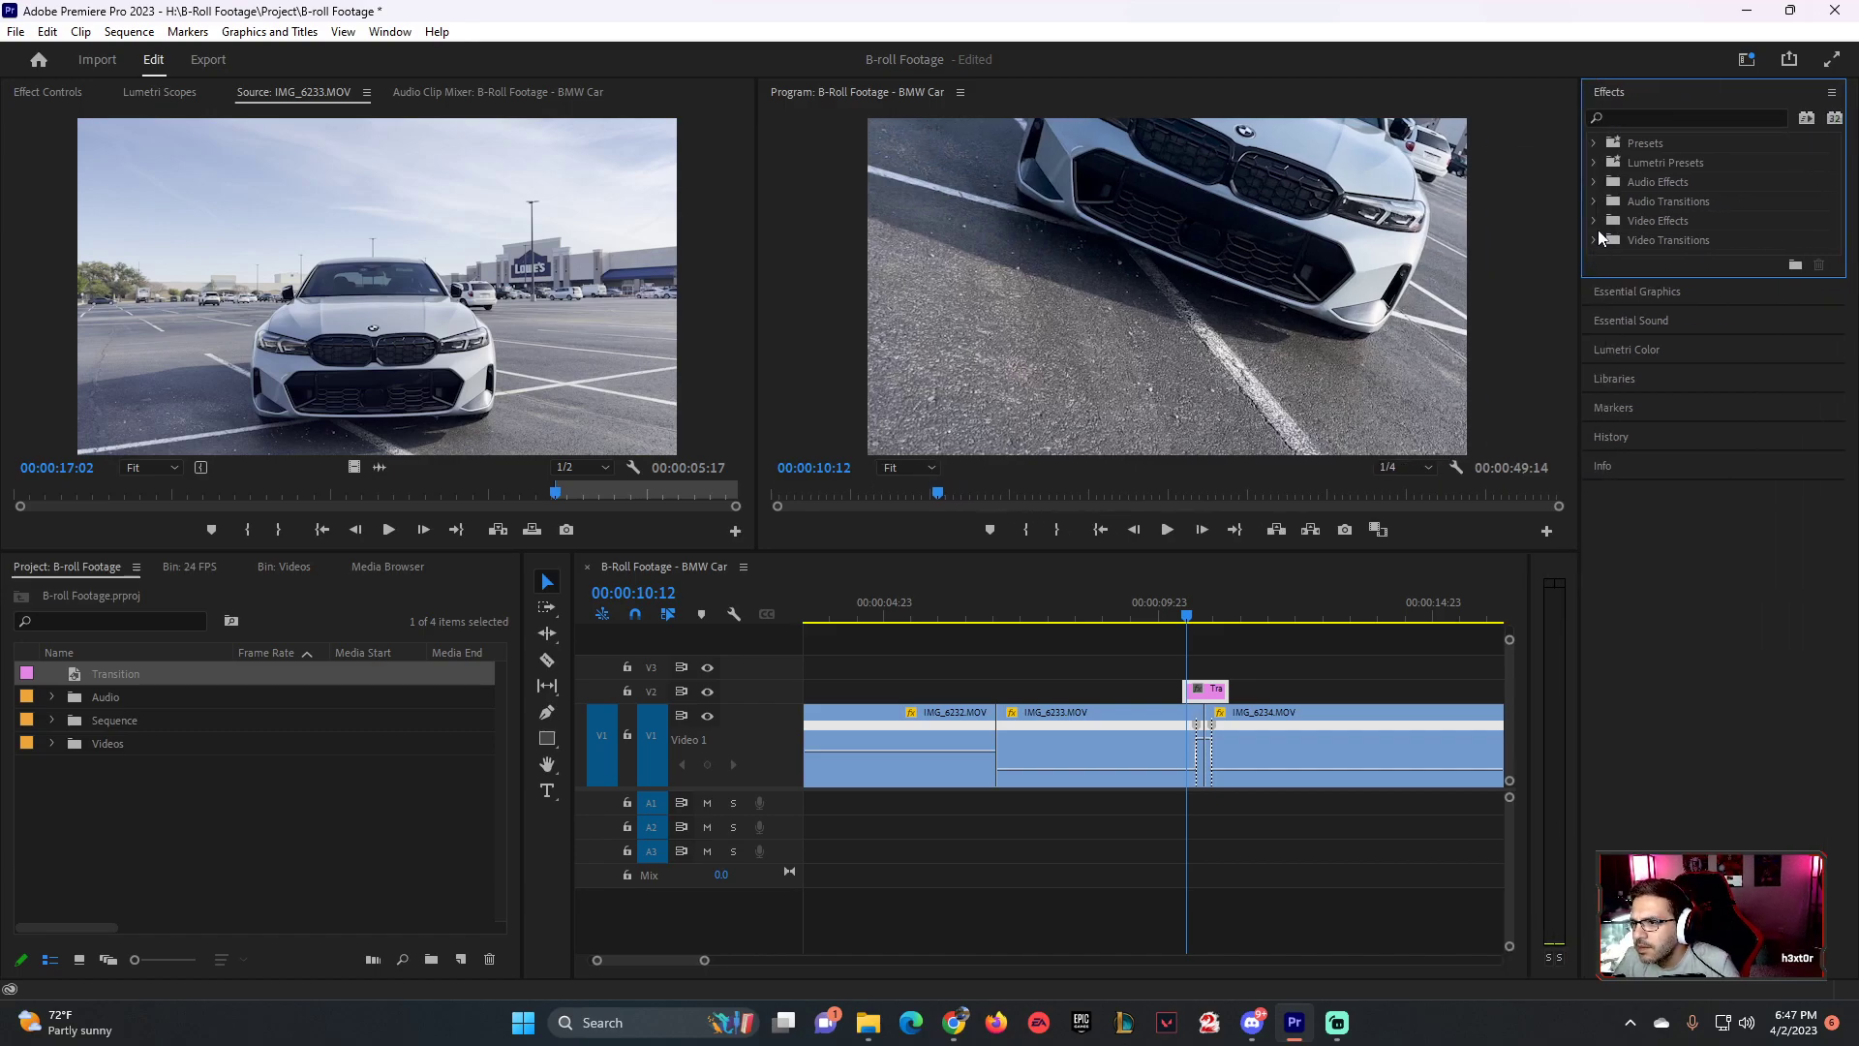
{"action": "left_click", "coordinate": [1594, 220]}
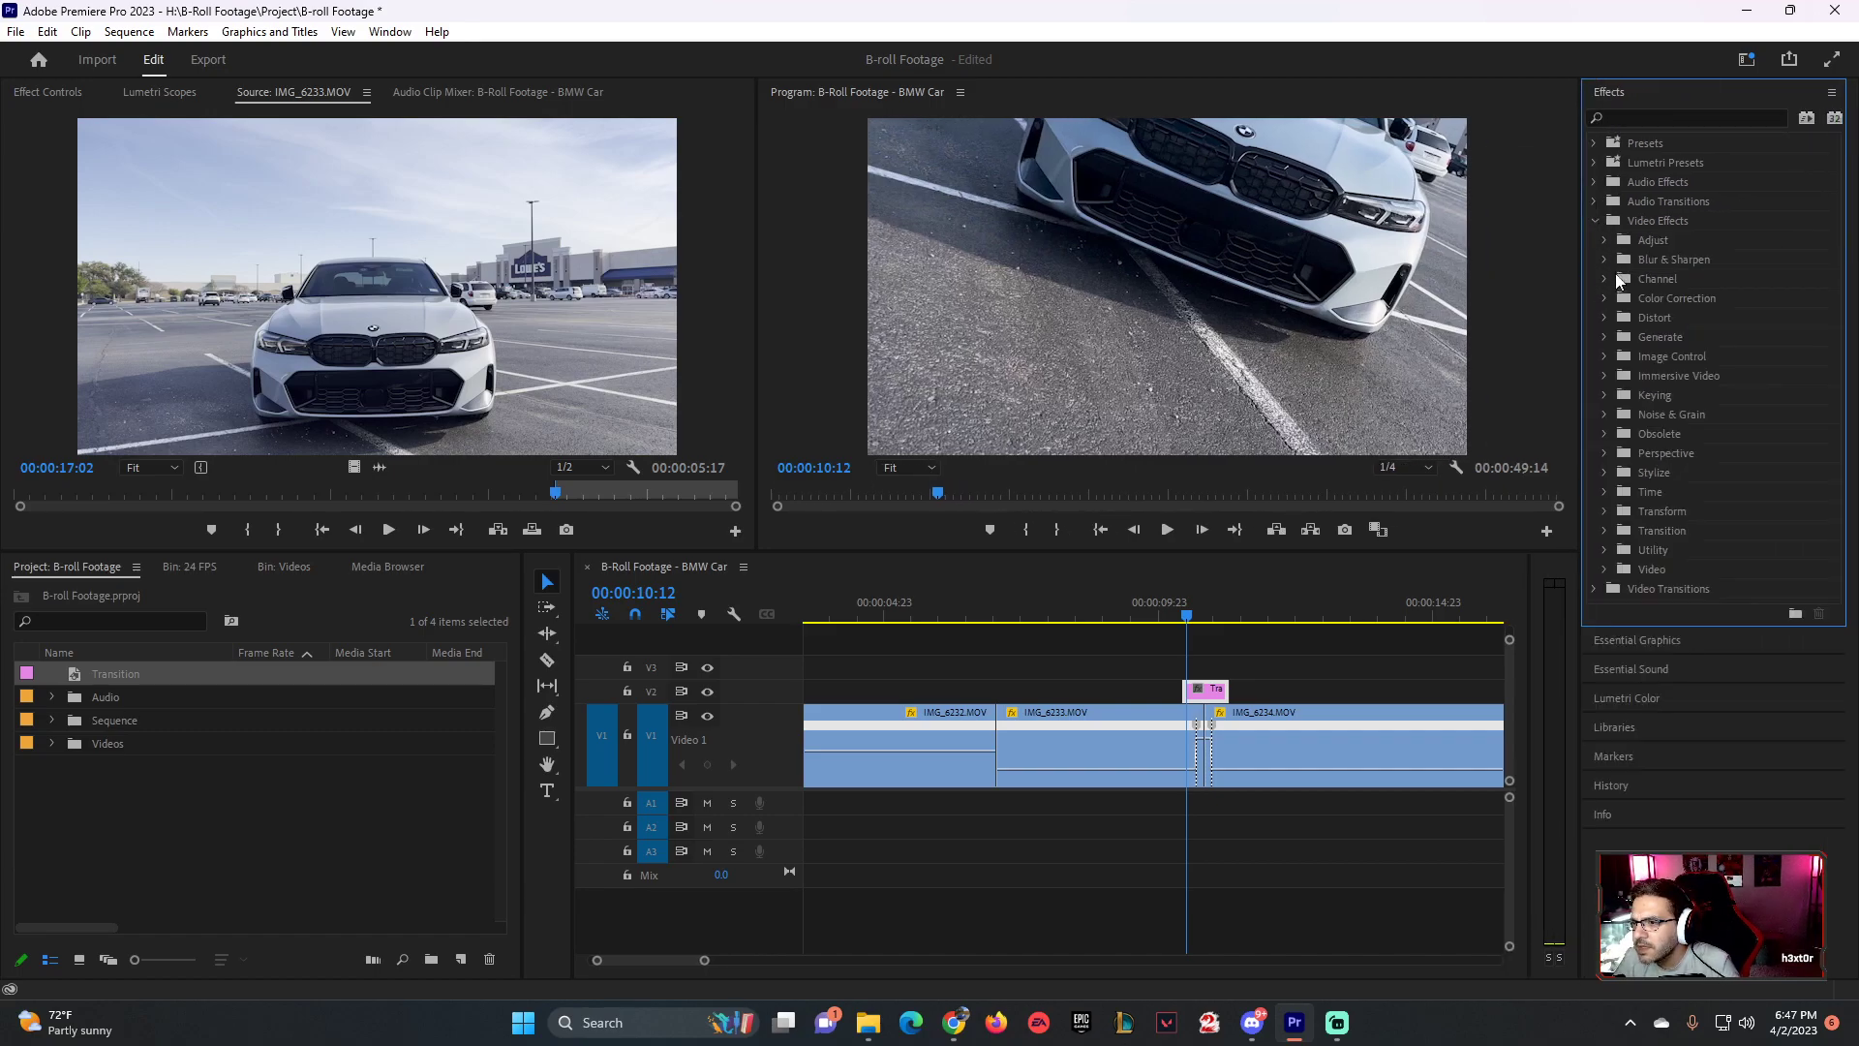
{"action": "left_click", "coordinate": [1605, 259]}
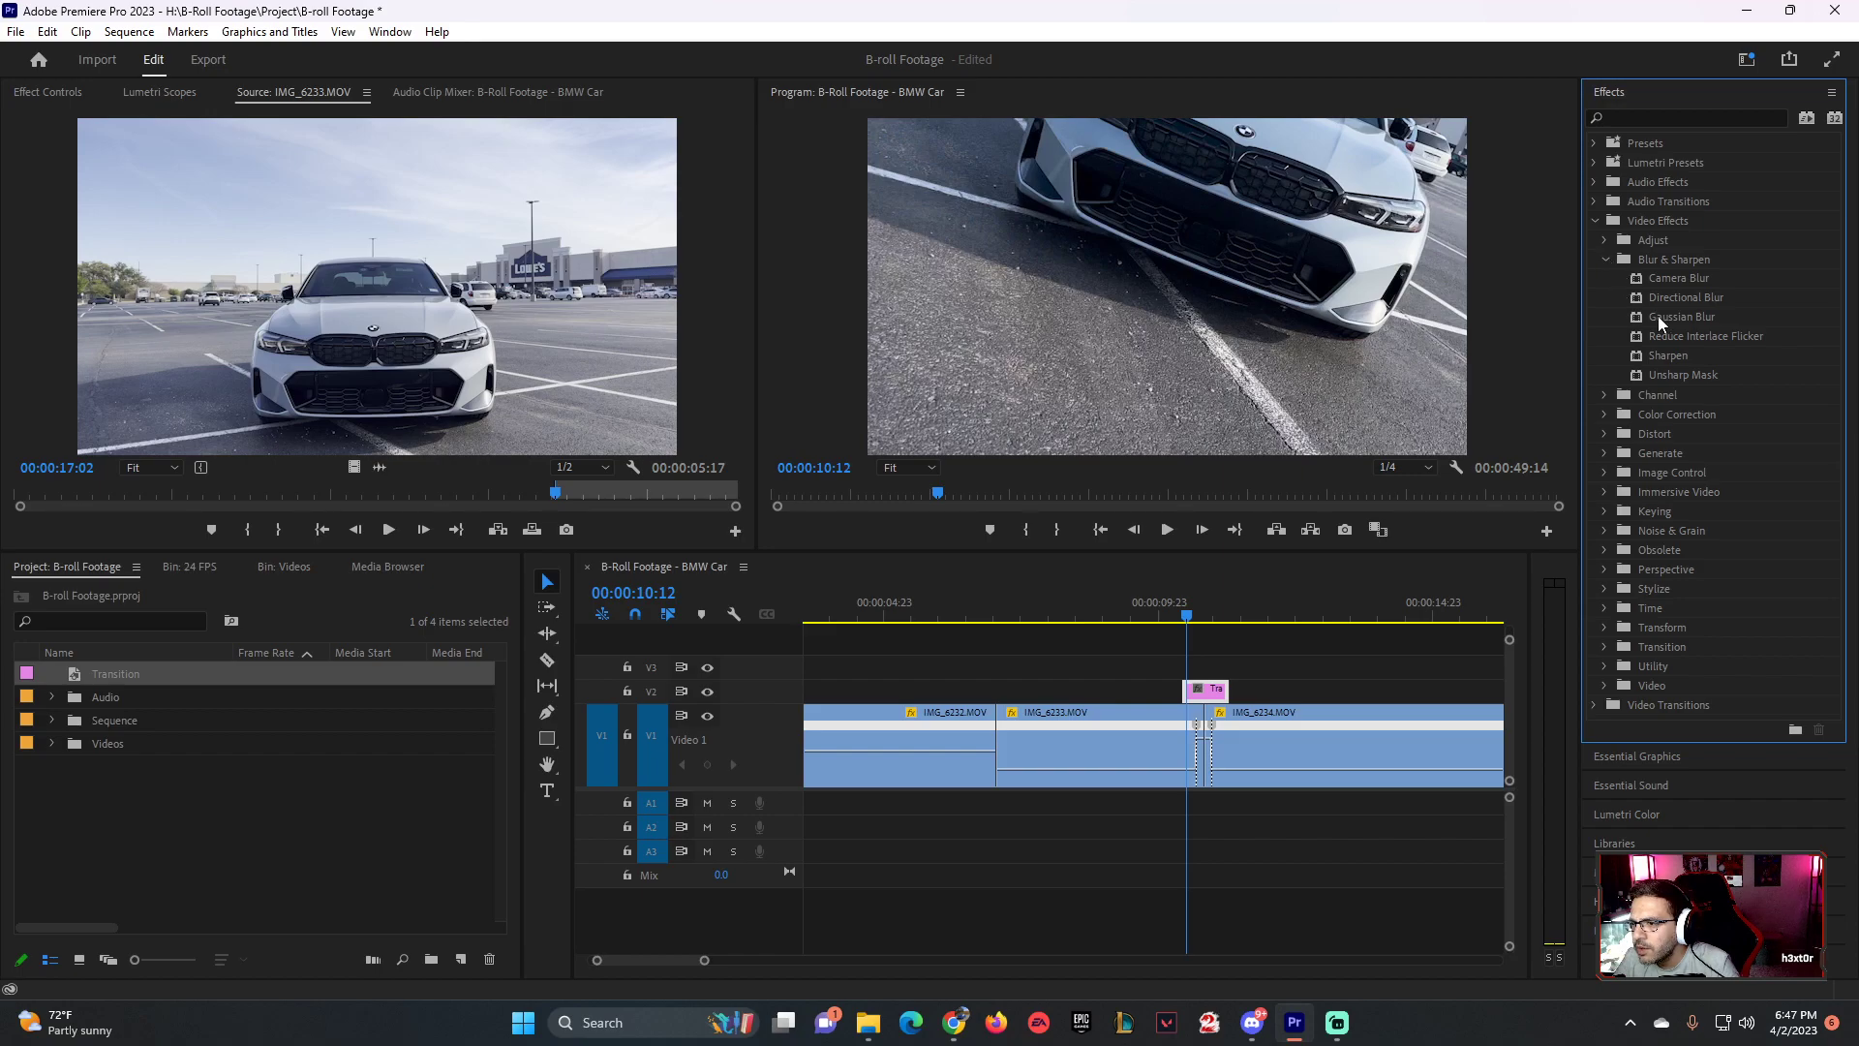
{"action": "left_click", "coordinate": [1787, 299]}
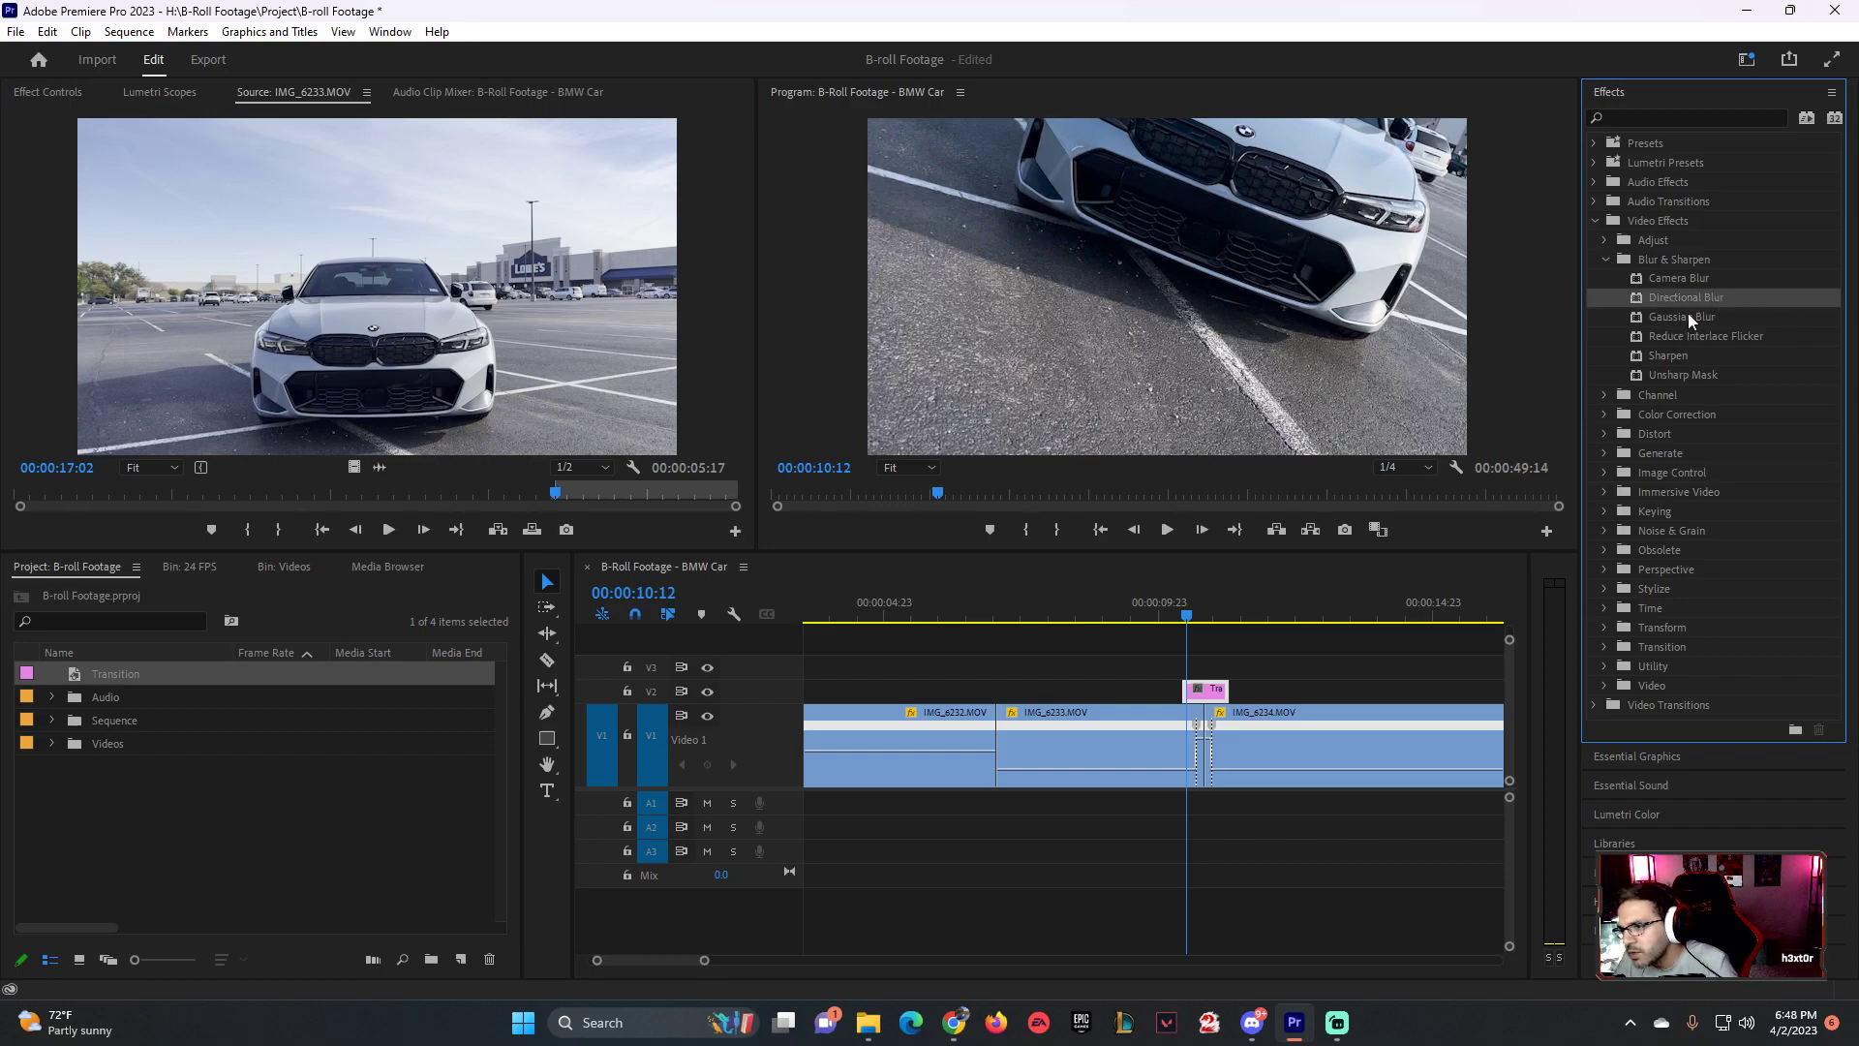
{"action": "left_click_drag", "start_coordinate": [1681, 298], "coordinate": [1216, 689]}
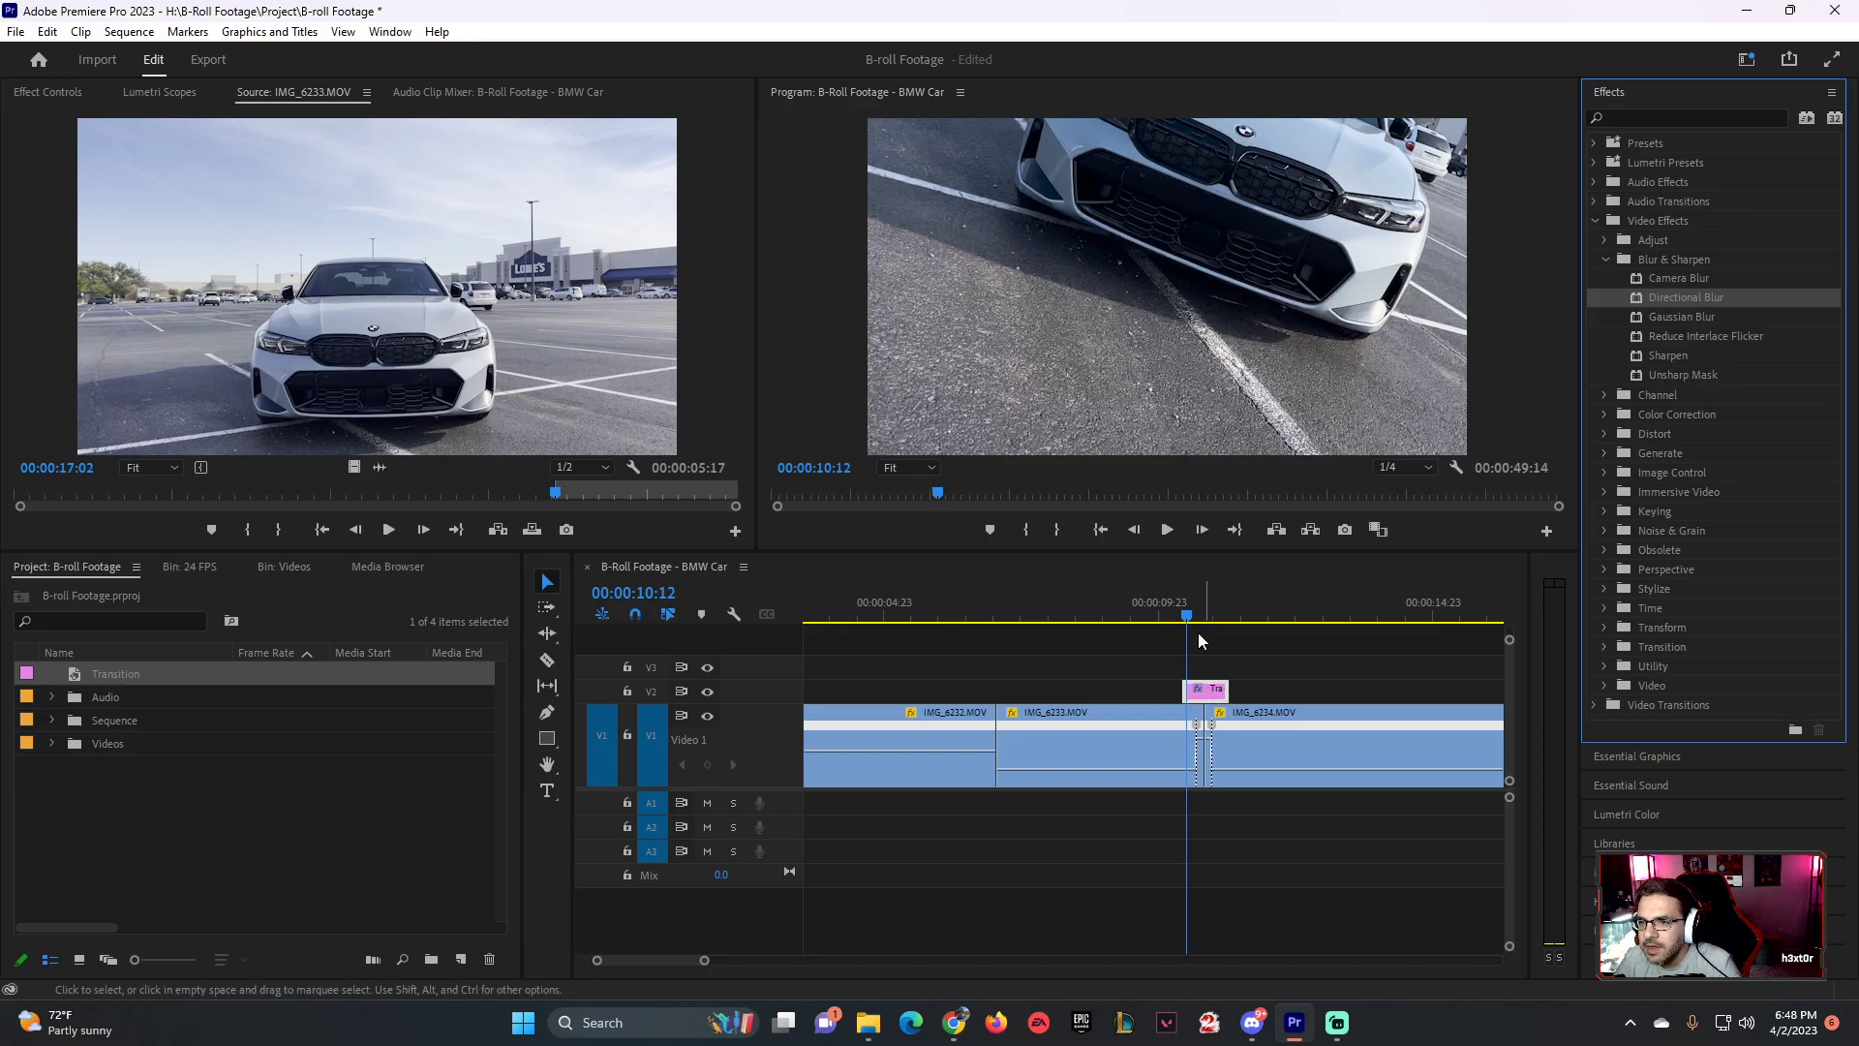
{"action": "left_click_drag", "start_coordinate": [1187, 622], "coordinate": [1196, 620]}
{"action": "left_click", "coordinate": [1205, 692]}
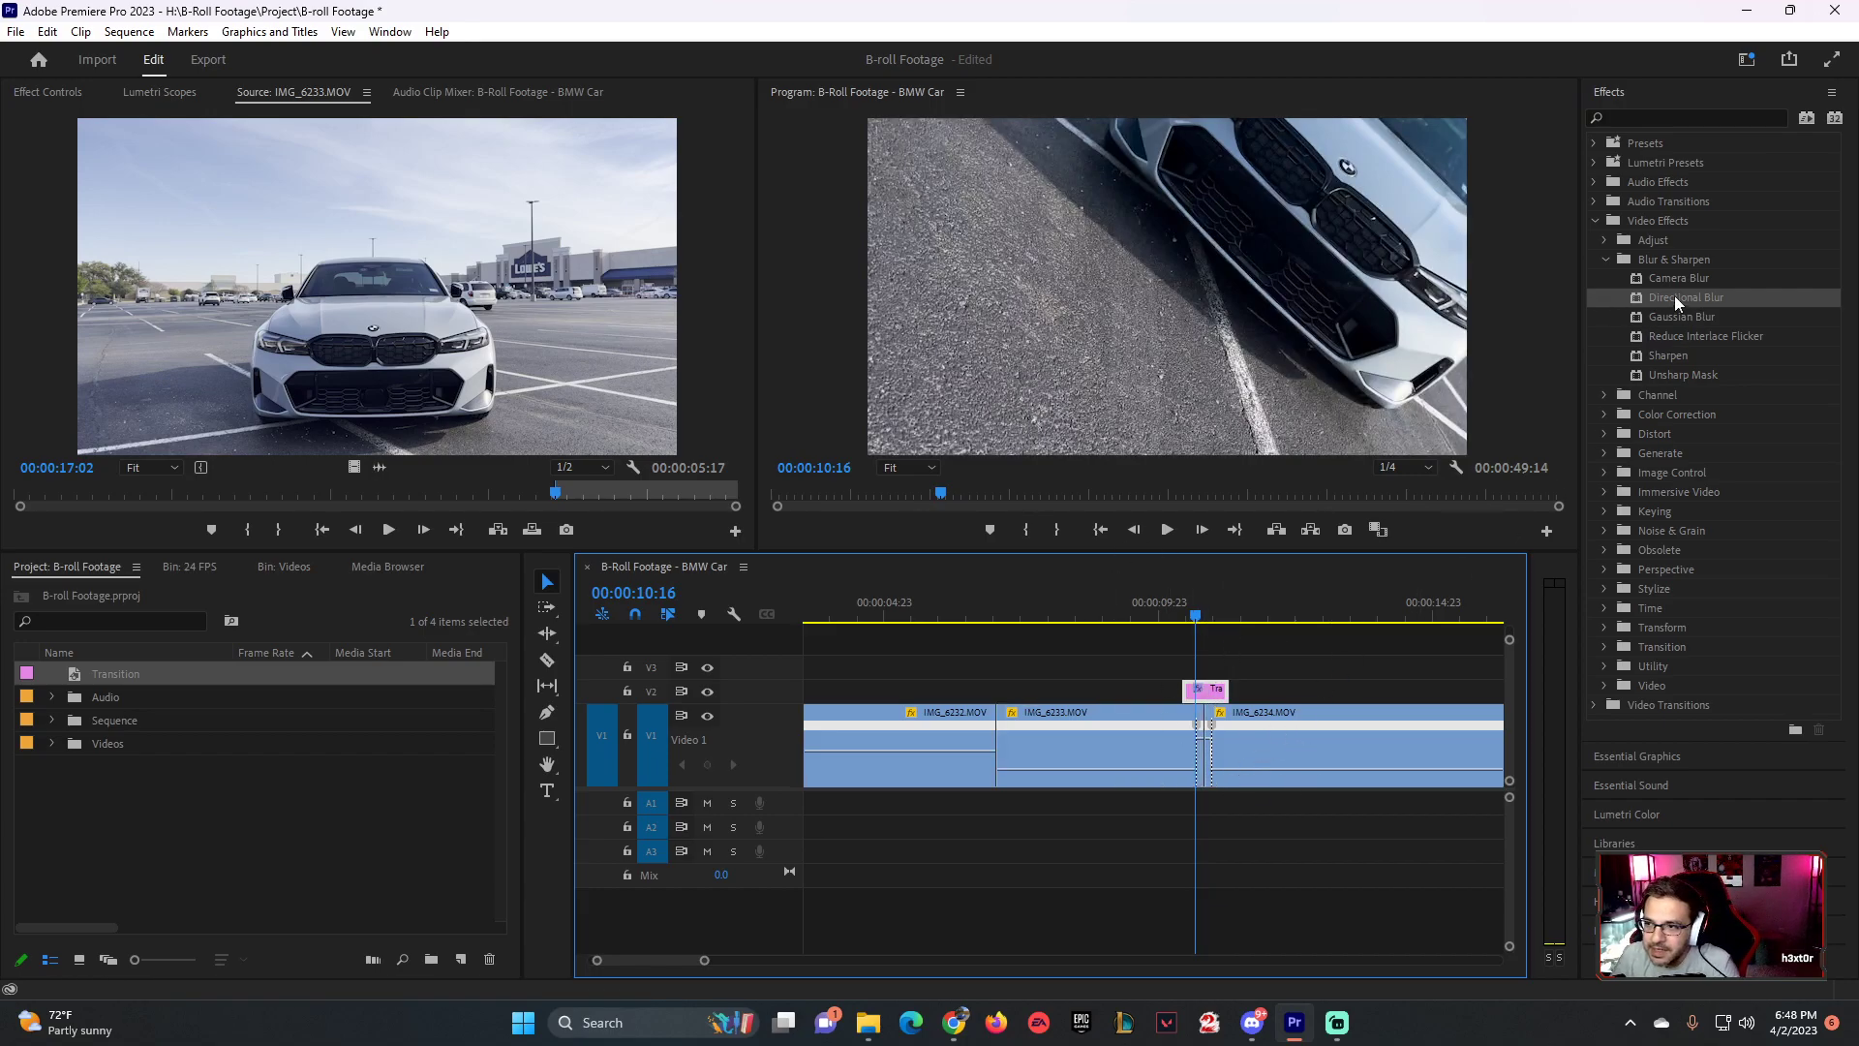
- Show the Transition layer's Directional Blur settings and adjust Direction to about 115.1° using its expanded dial
{"action": "left_click", "coordinate": [53, 93]}
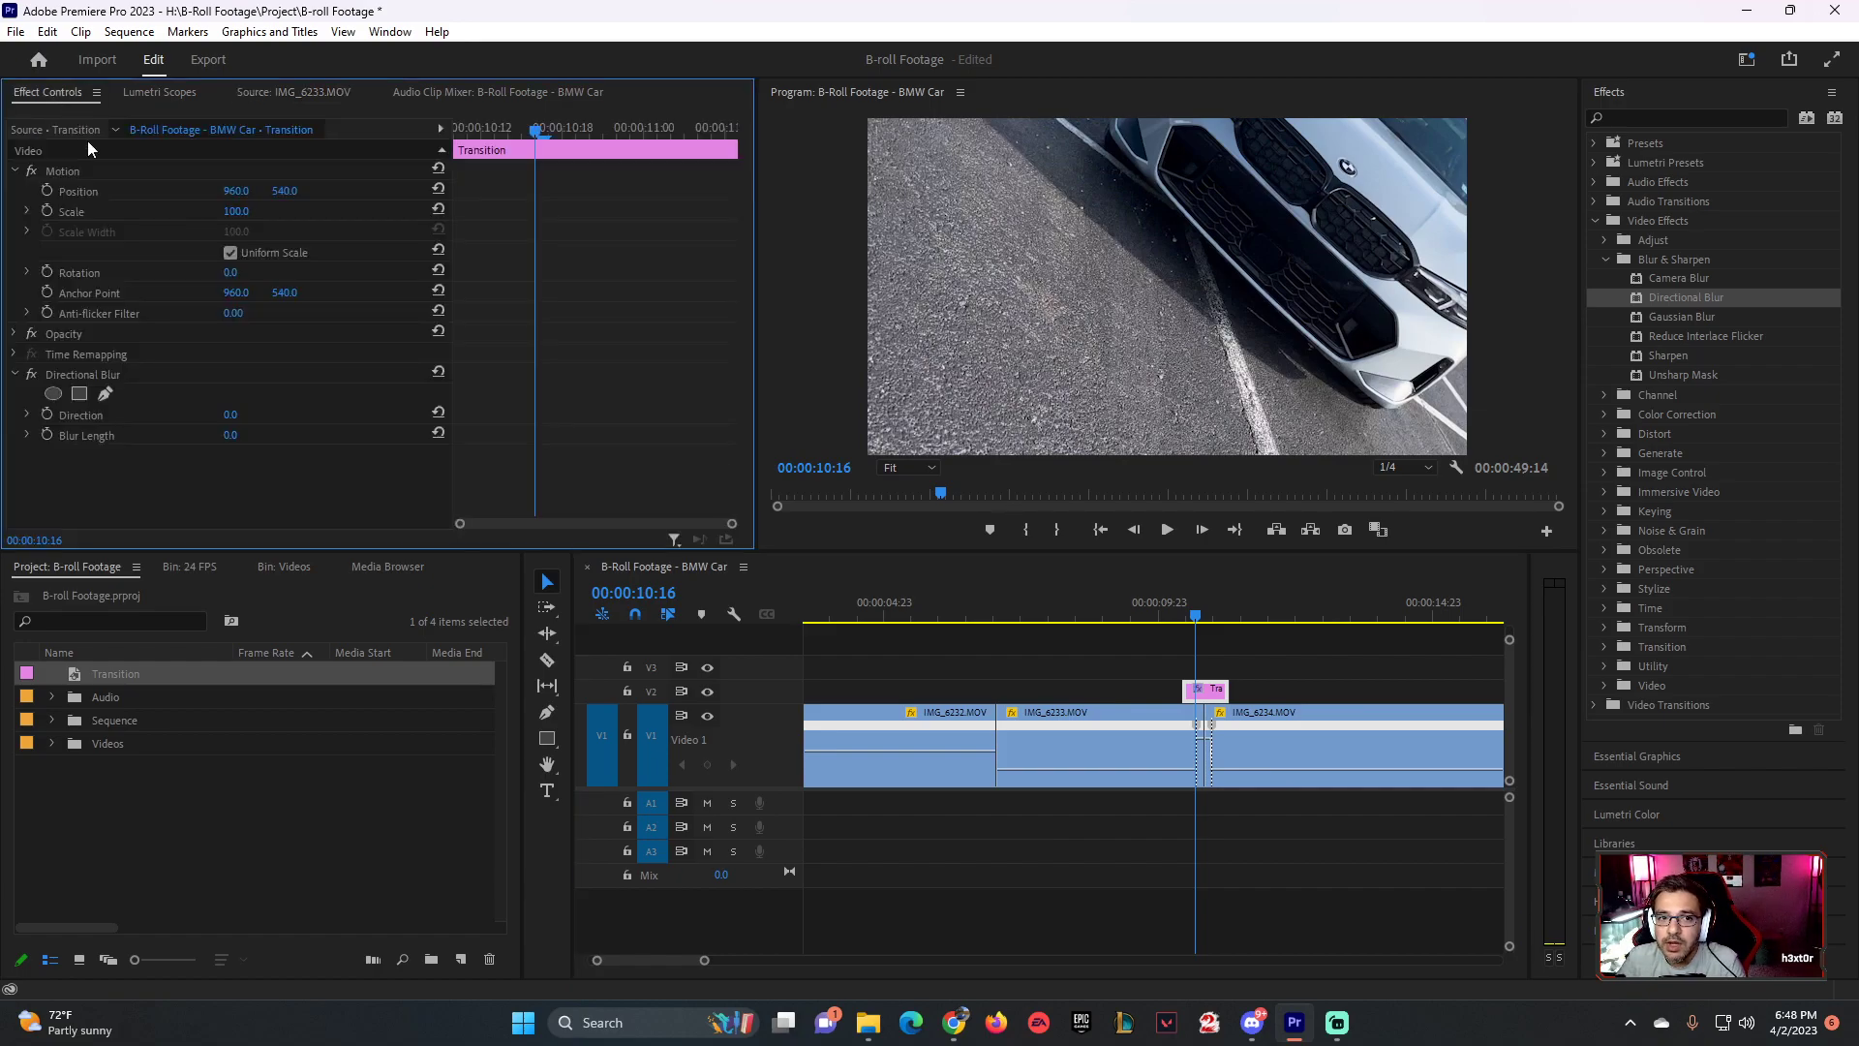
{"action": "left_click", "coordinate": [108, 374]}
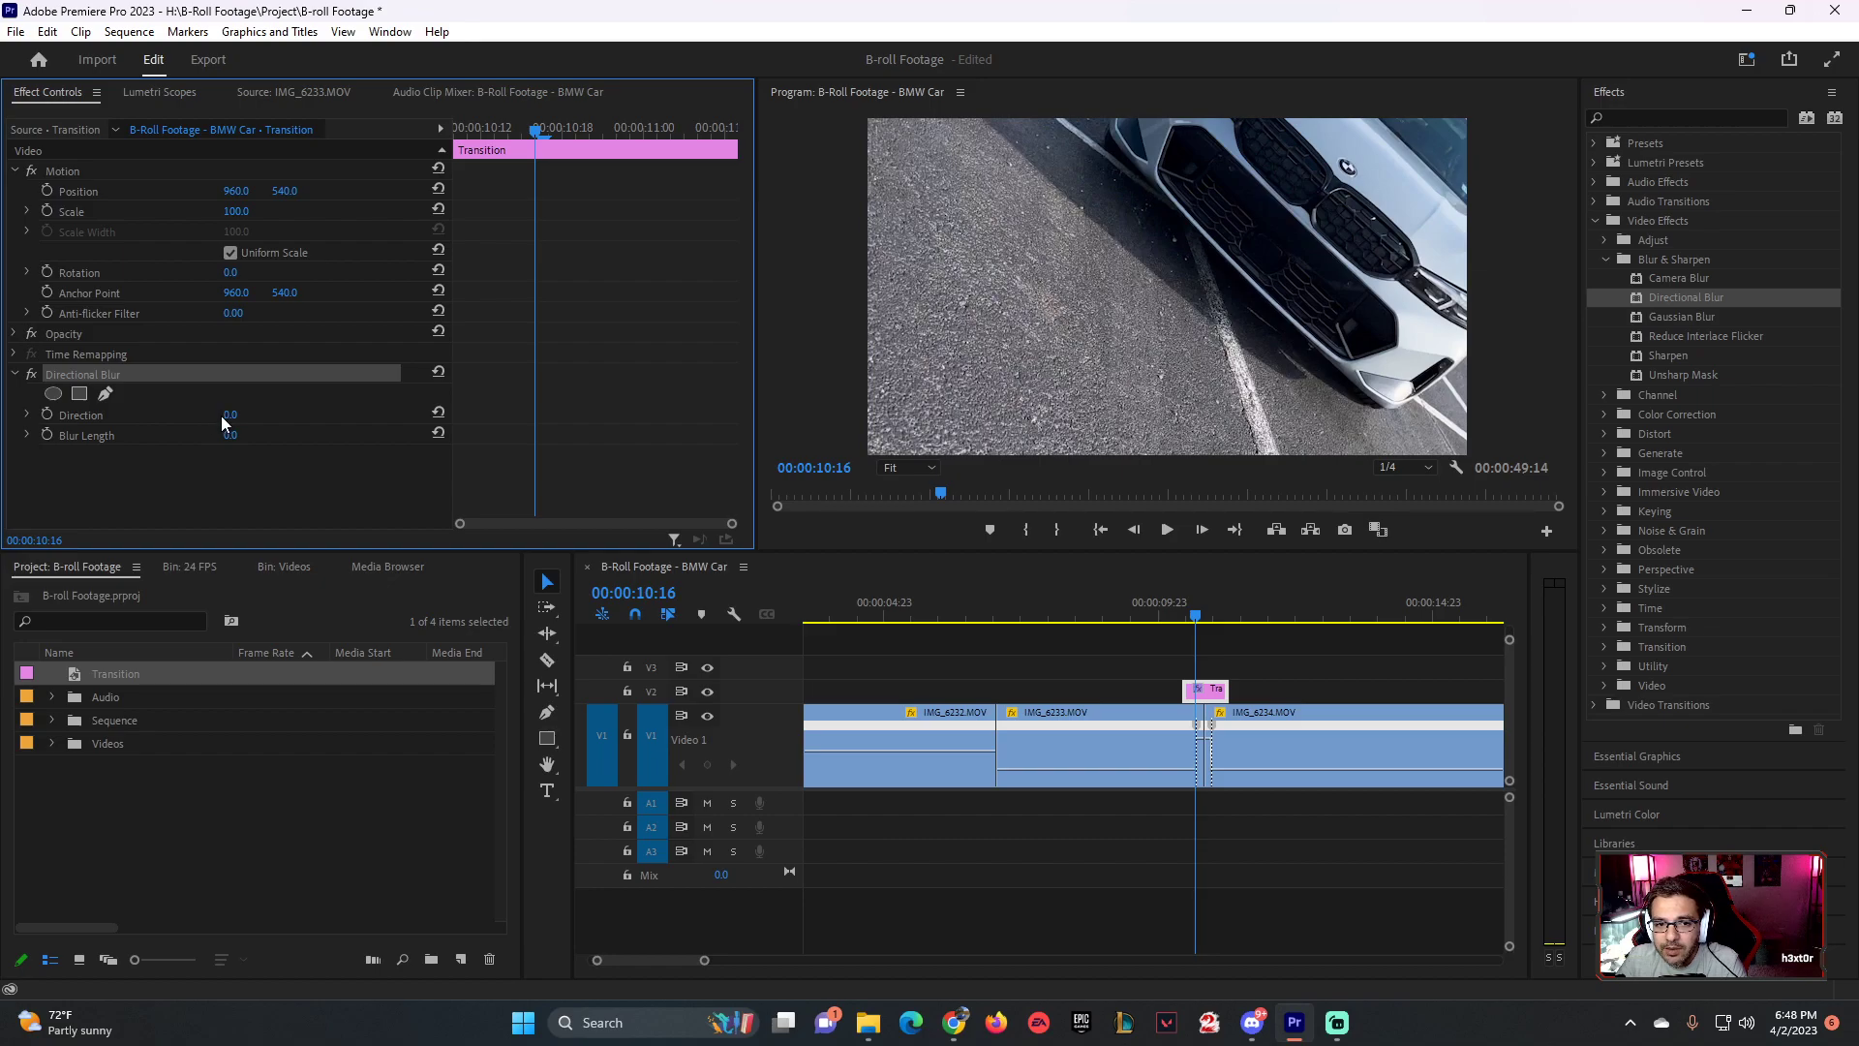
{"action": "left_click", "coordinate": [1205, 690]}
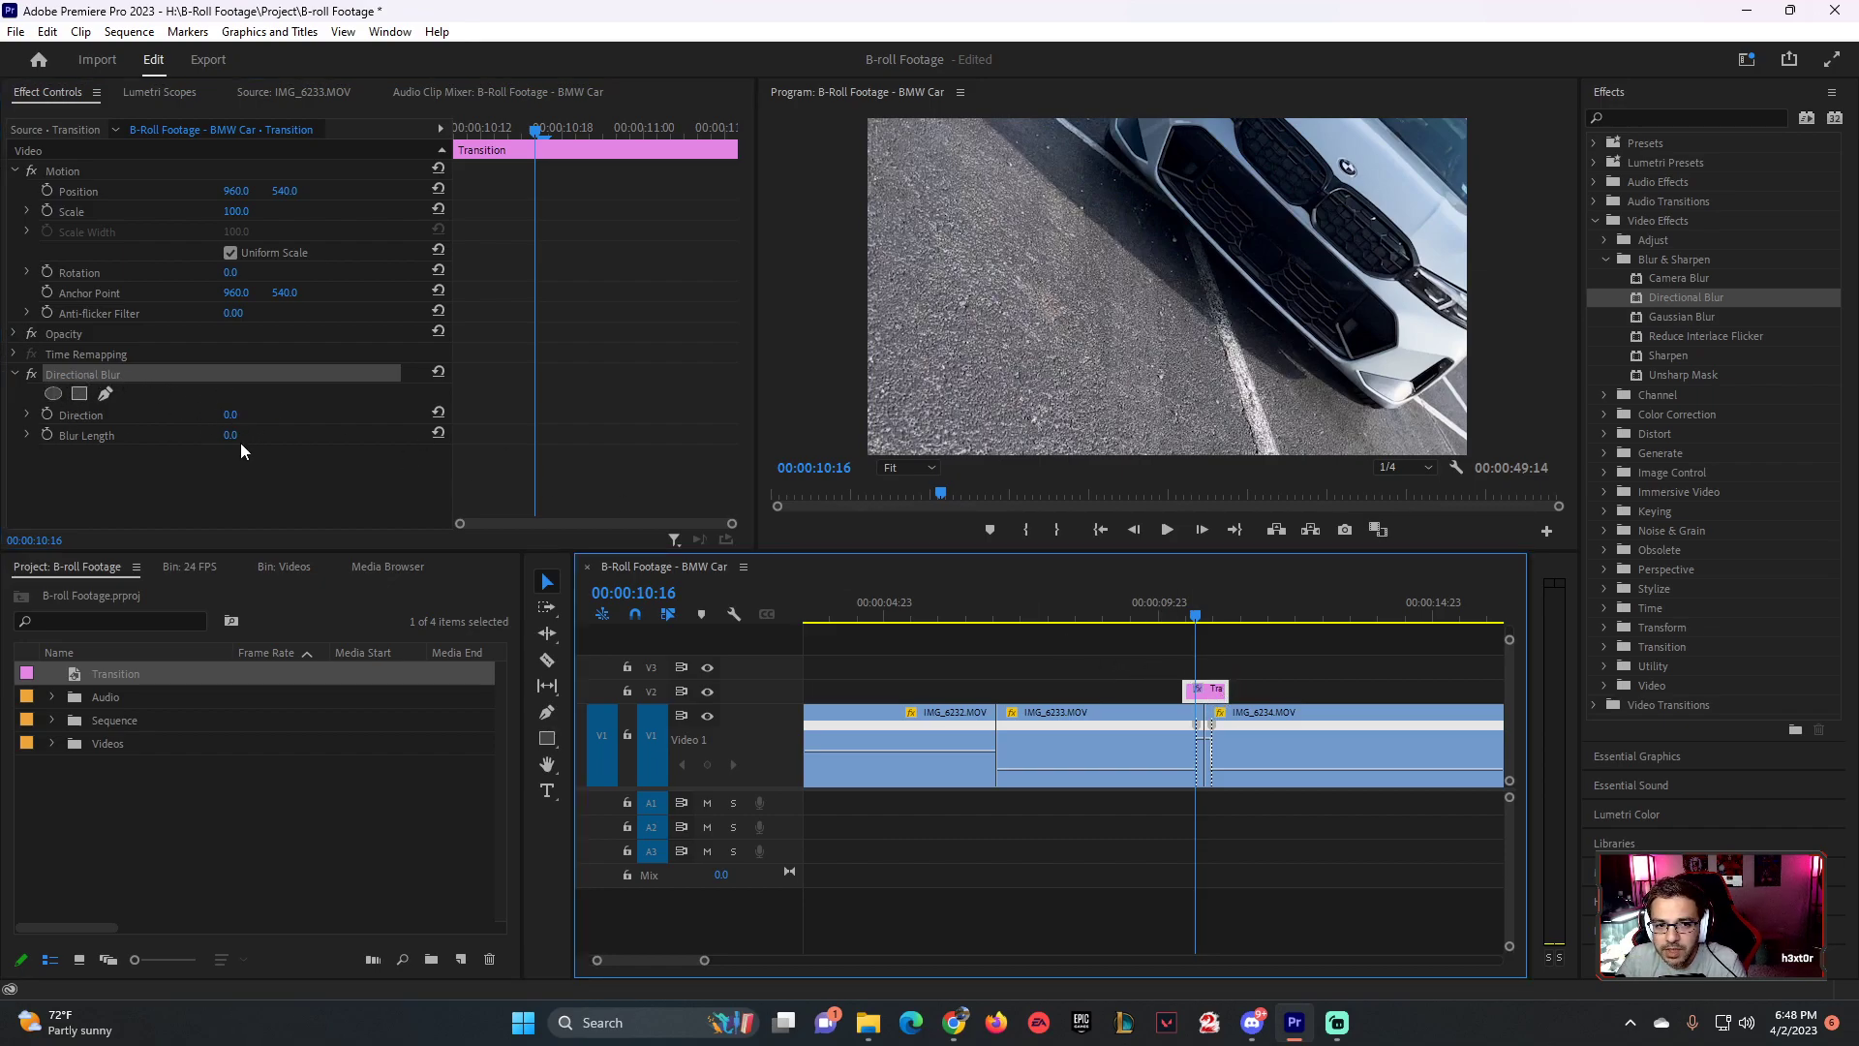
{"action": "left_click", "coordinate": [235, 415]}
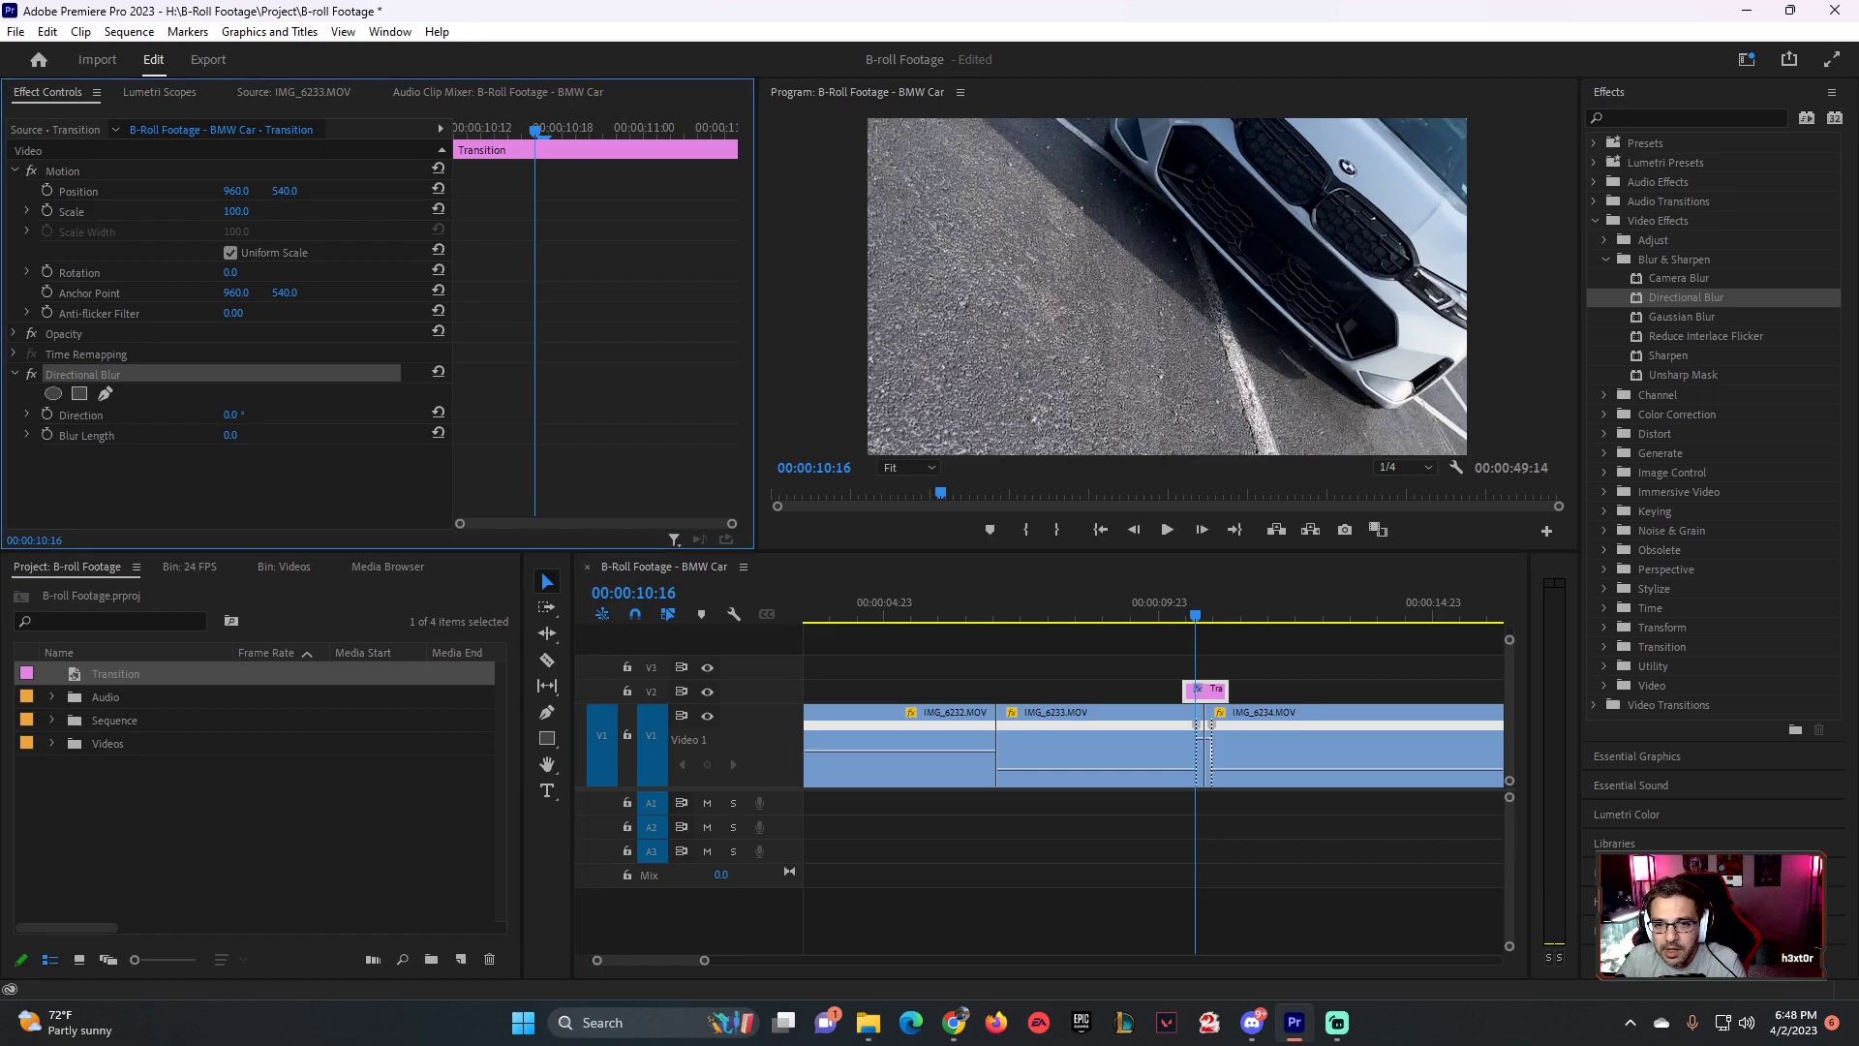
{"action": "left_click", "coordinate": [215, 423]}
{"action": "left_click_drag", "start_coordinate": [231, 414], "coordinate": [524, 414]}
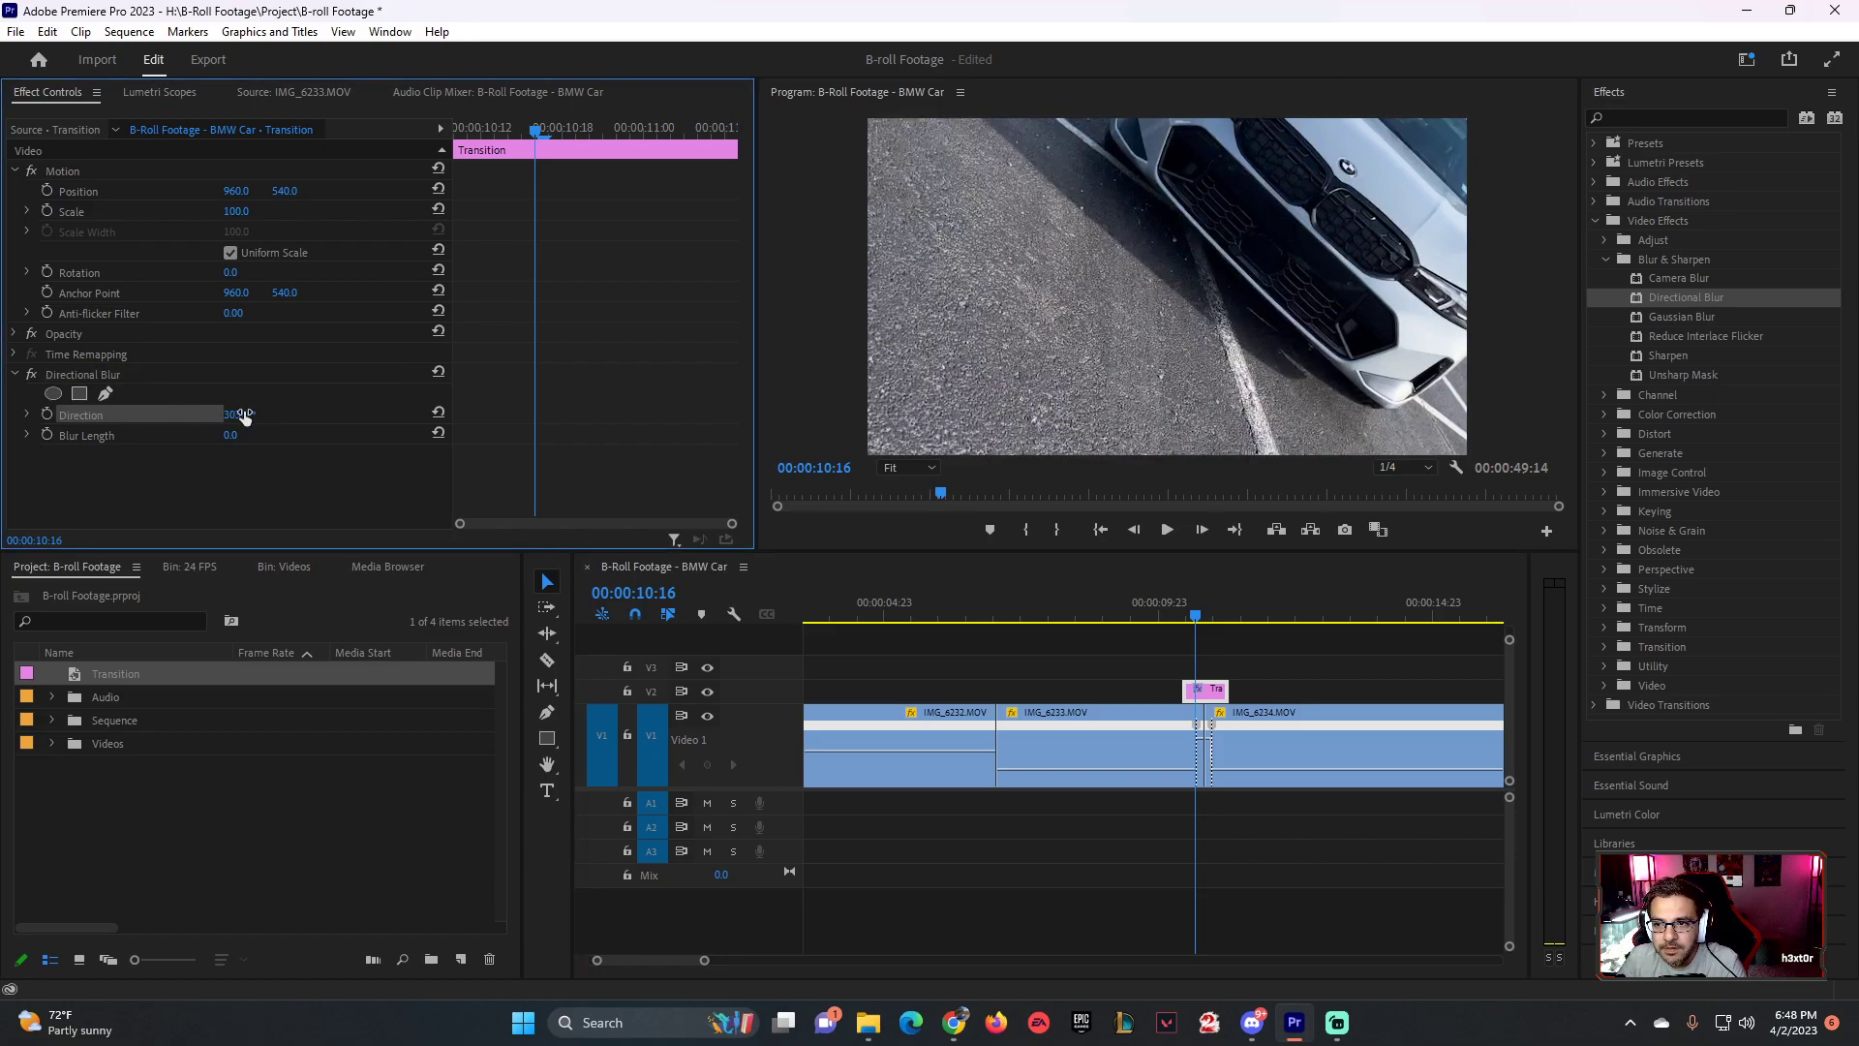
{"action": "left_click", "coordinate": [27, 415]}
{"action": "left_click_drag", "start_coordinate": [232, 445], "coordinate": [243, 439]}
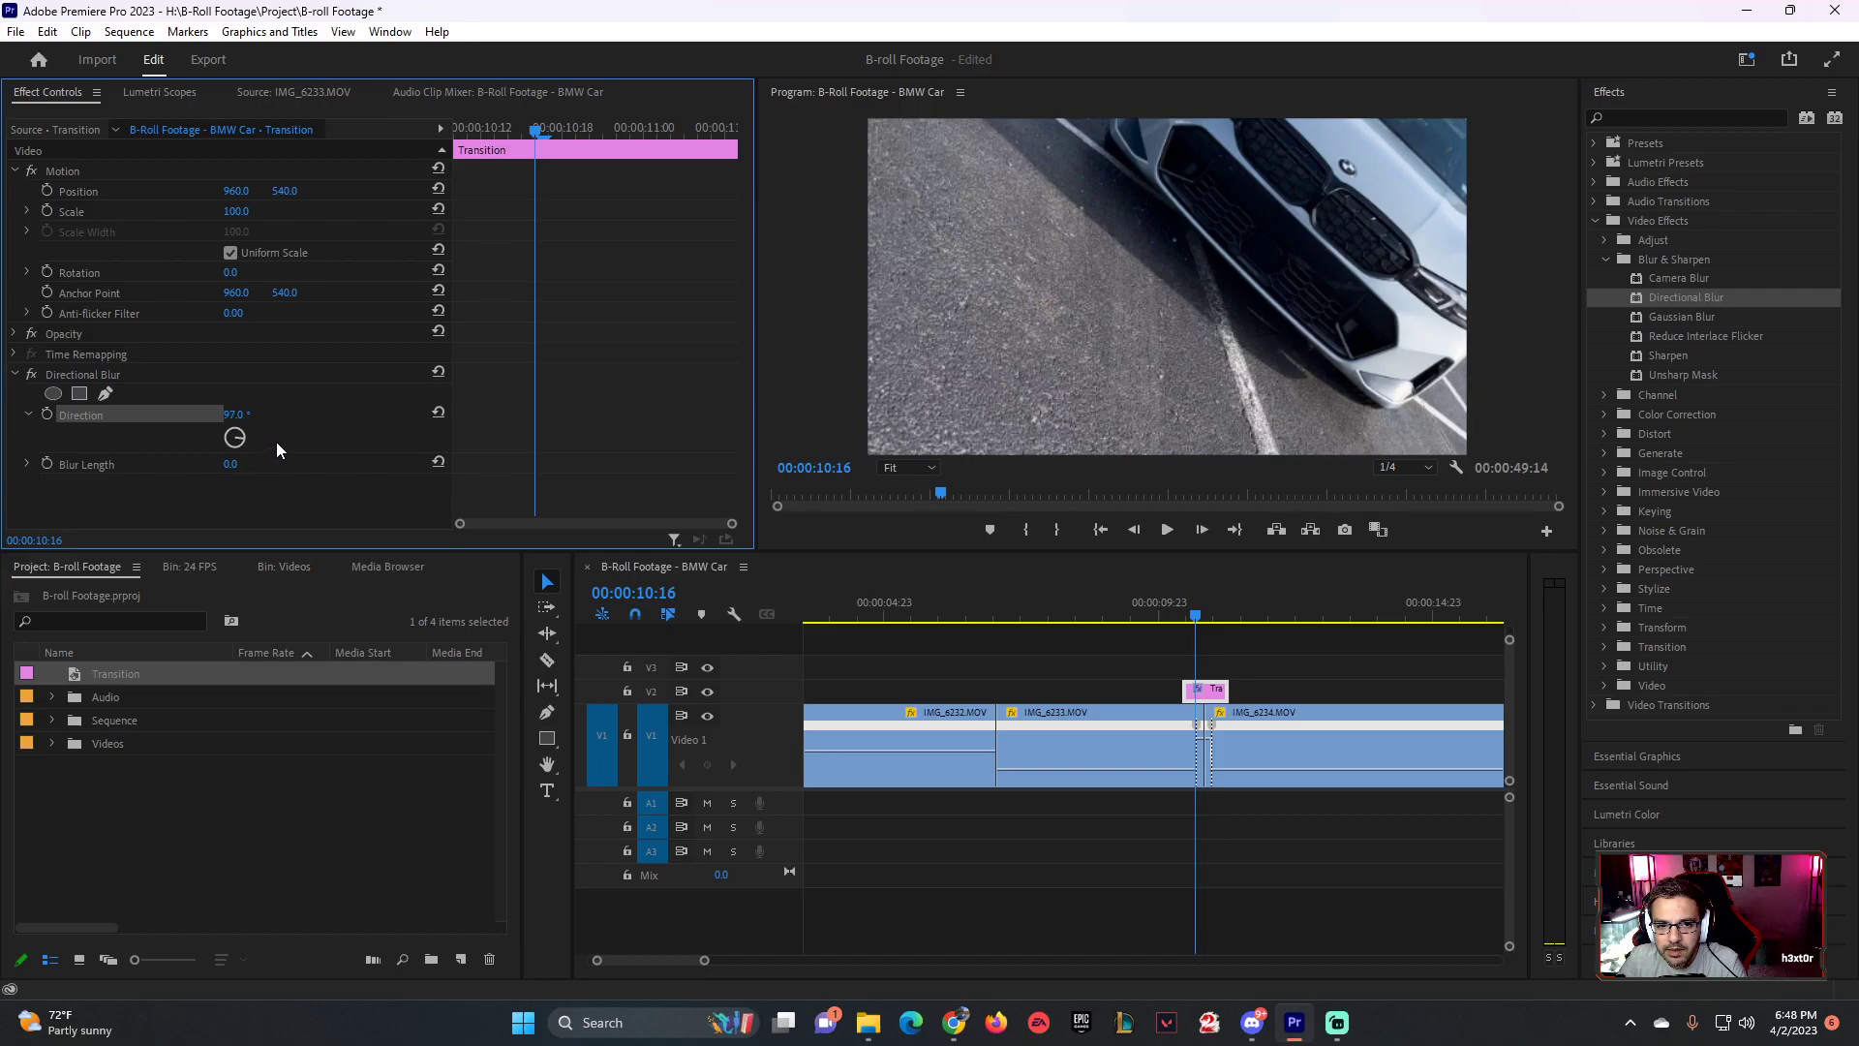
{"action": "left_click_drag", "start_coordinate": [269, 452], "coordinate": [270, 455]}
- Raise the Directional Blur's Blur Length to about 19.3 and adjust its Direction to about 112.6°
{"action": "left_click", "coordinate": [22, 464]}
{"action": "left_click", "coordinate": [26, 467]}
{"action": "left_click_drag", "start_coordinate": [36, 500], "coordinate": [406, 497]}
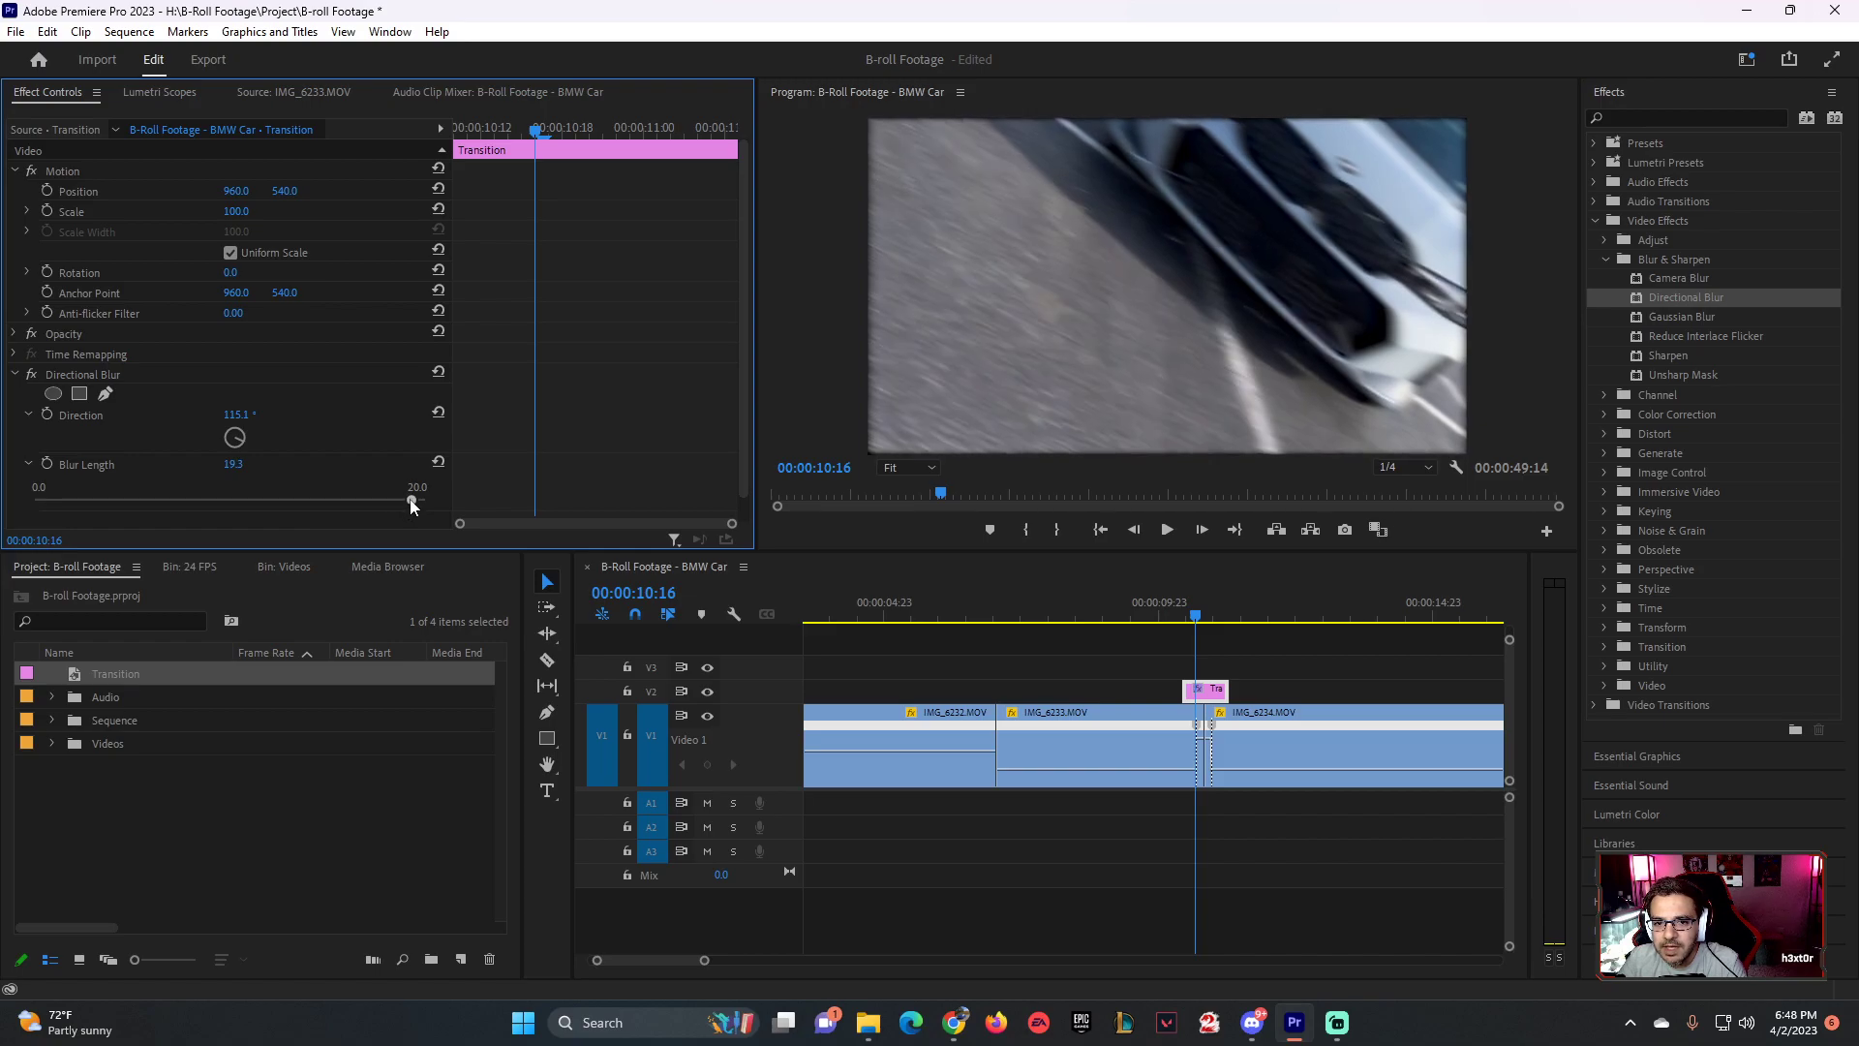
{"action": "mouse_move", "coordinate": [236, 440]}
{"action": "left_mouse_down"}
{"action": "mouse_move", "coordinate": [231, 458]}
{"action": "mouse_move", "coordinate": [250, 451]}
{"action": "left_mouse_up"}
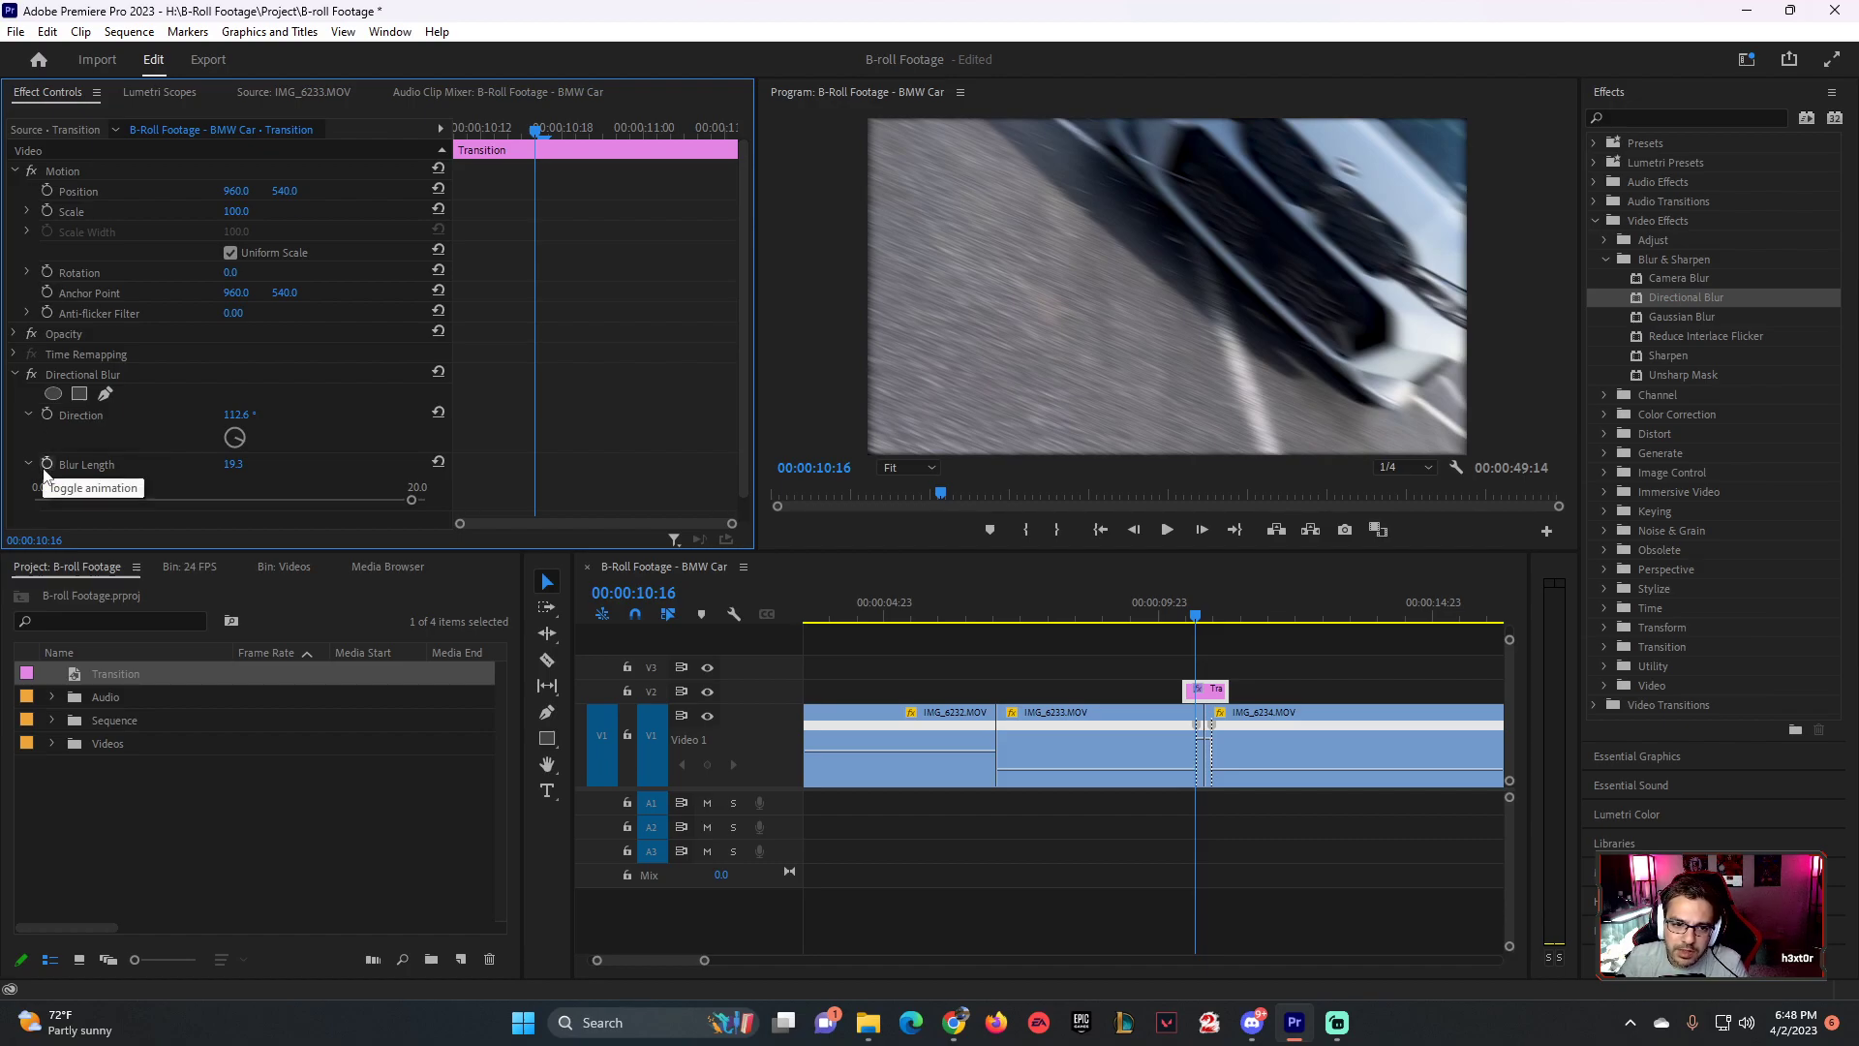
- At the Transition layer's start, 00:00:10:10, set the blur Direction to about -83.7° and turn on keyframing for it
{"action": "left_click_drag", "start_coordinate": [706, 963], "coordinate": [664, 965]}
{"action": "left_click_drag", "start_coordinate": [1150, 617], "coordinate": [1023, 624]}
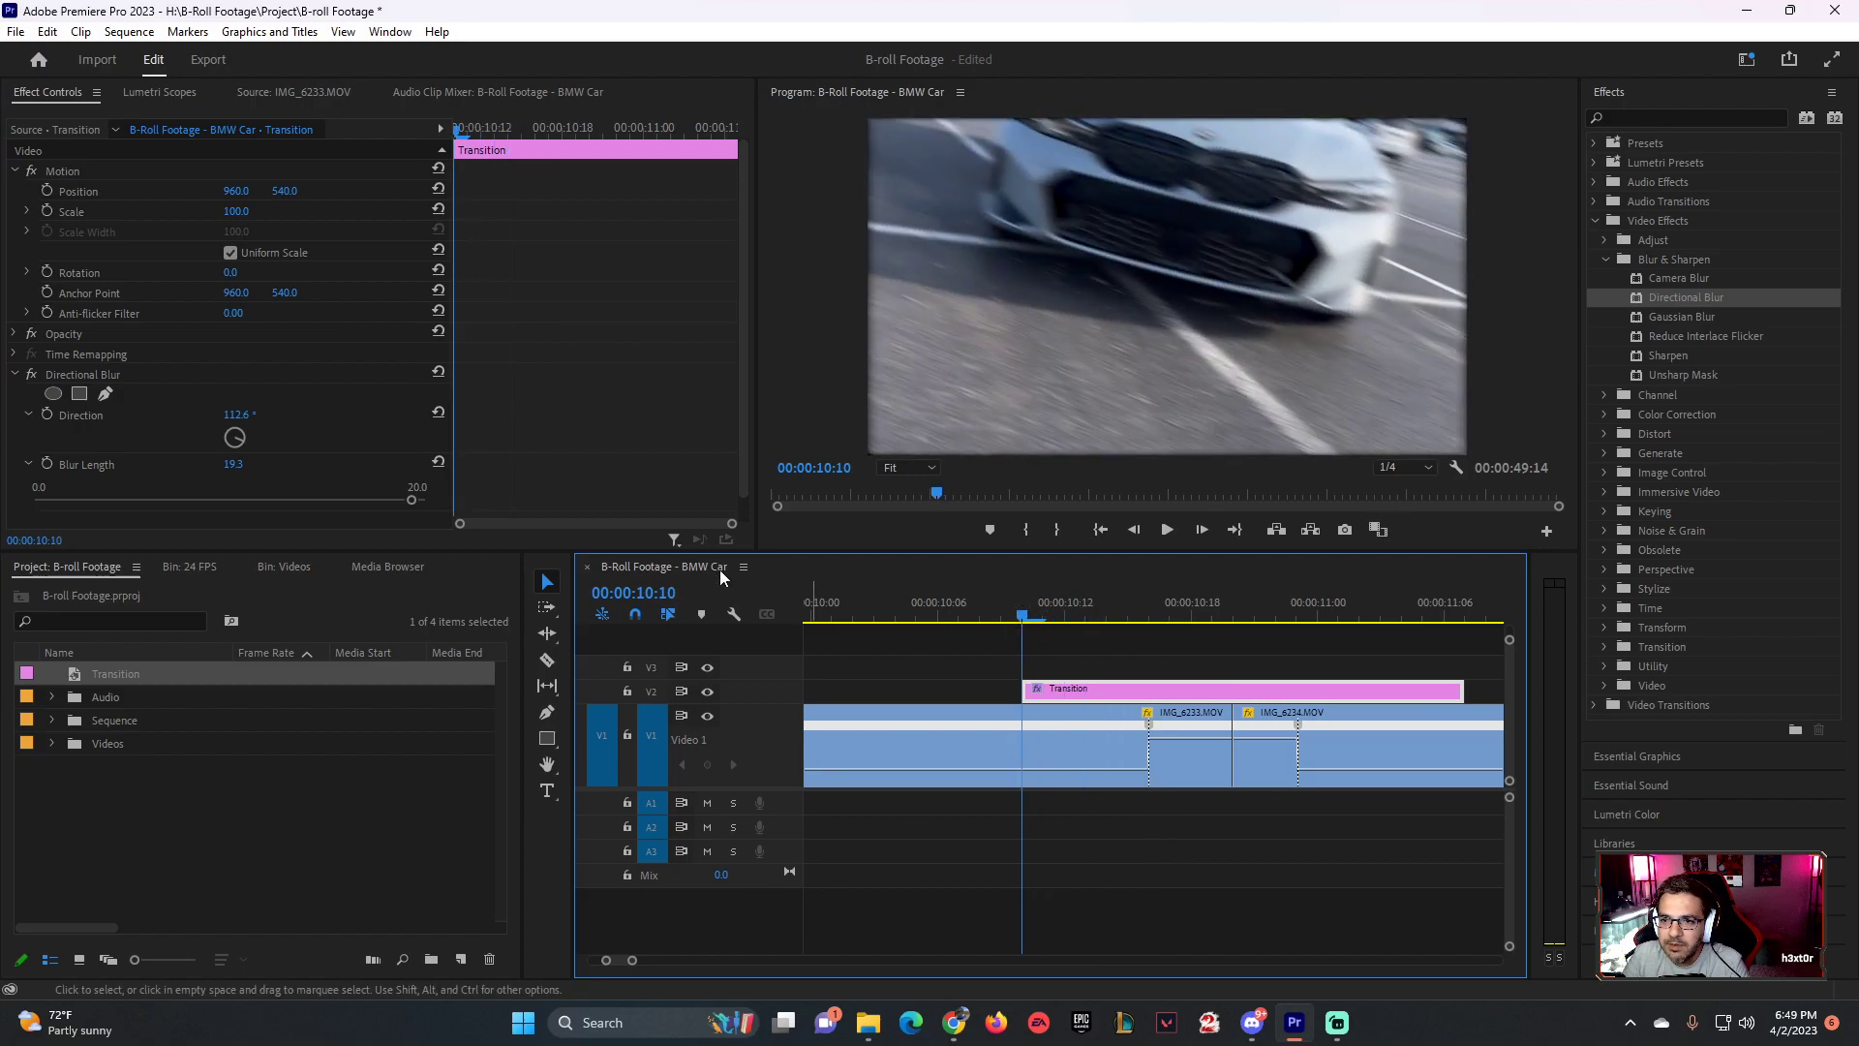
{"action": "left_click", "coordinate": [246, 436]}
{"action": "mouse_move", "coordinate": [246, 435]}
{"action": "left_mouse_down"}
{"action": "mouse_move", "coordinate": [252, 421]}
{"action": "mouse_move", "coordinate": [218, 435]}
{"action": "left_mouse_up"}
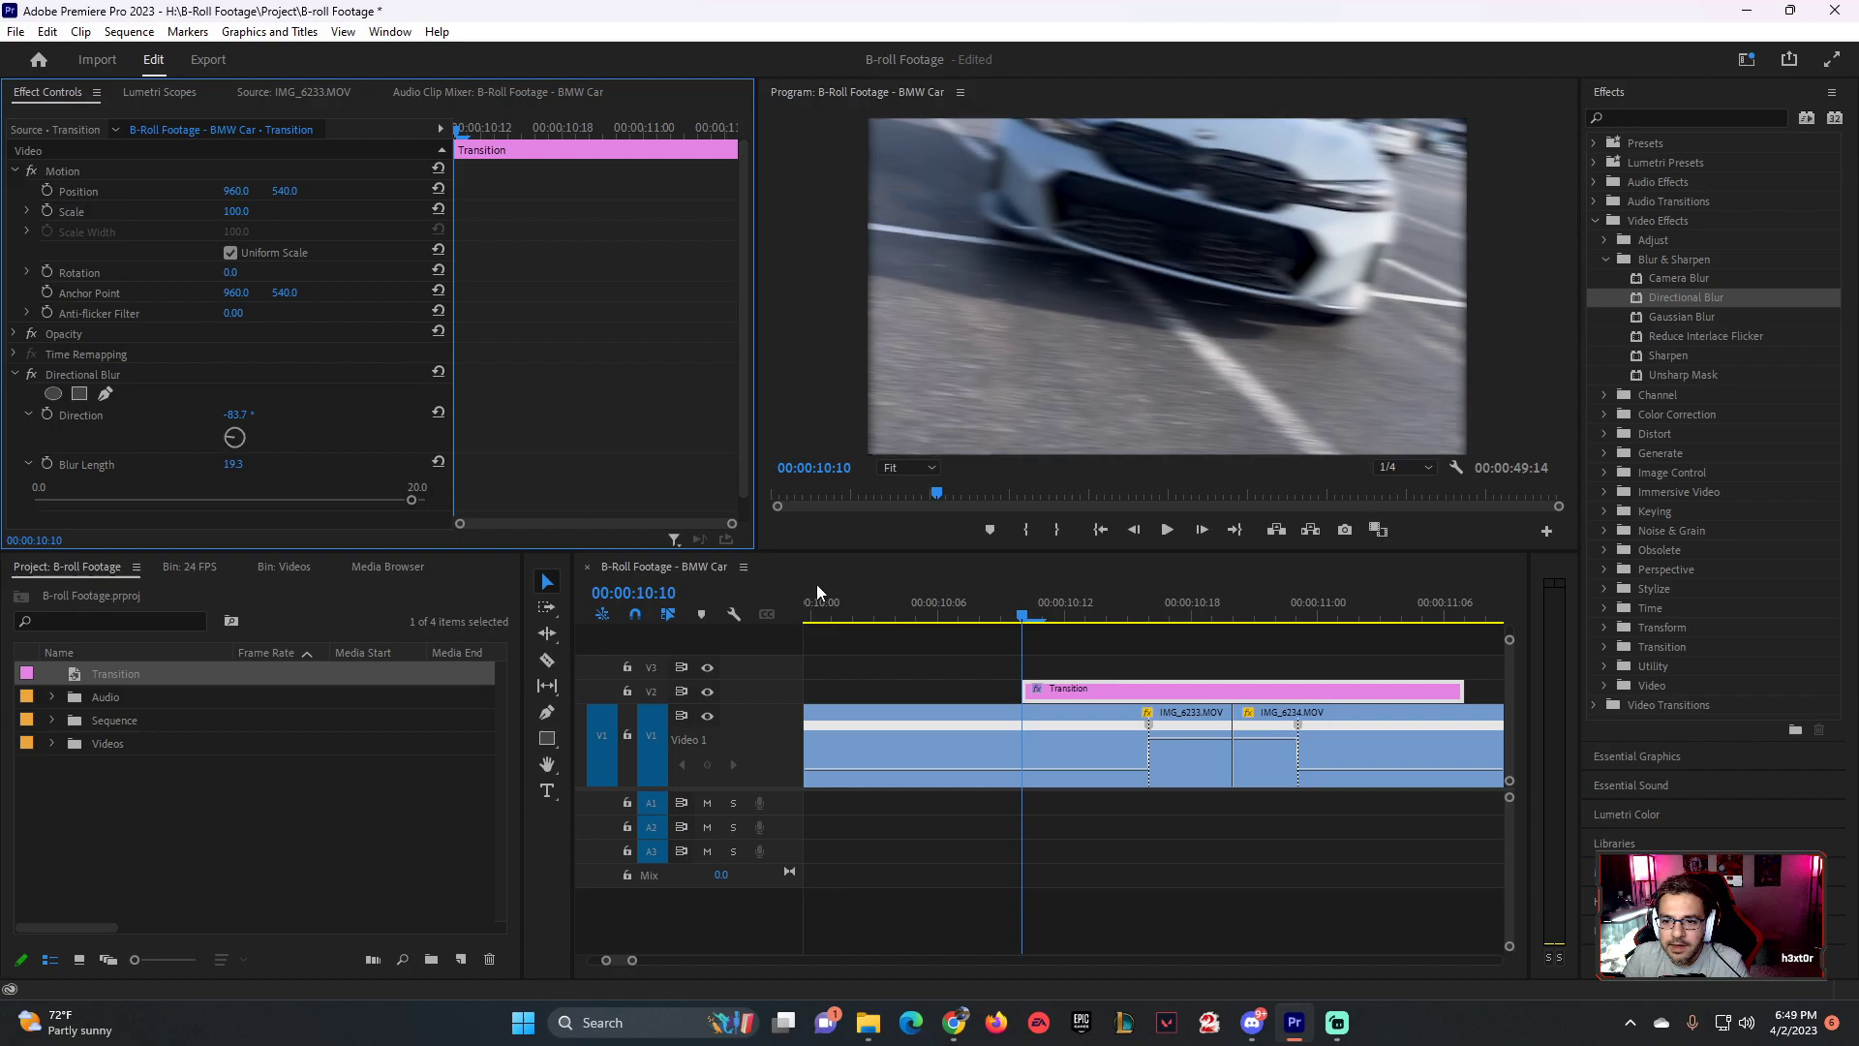
{"action": "left_click_drag", "start_coordinate": [1018, 623], "coordinate": [1032, 620]}
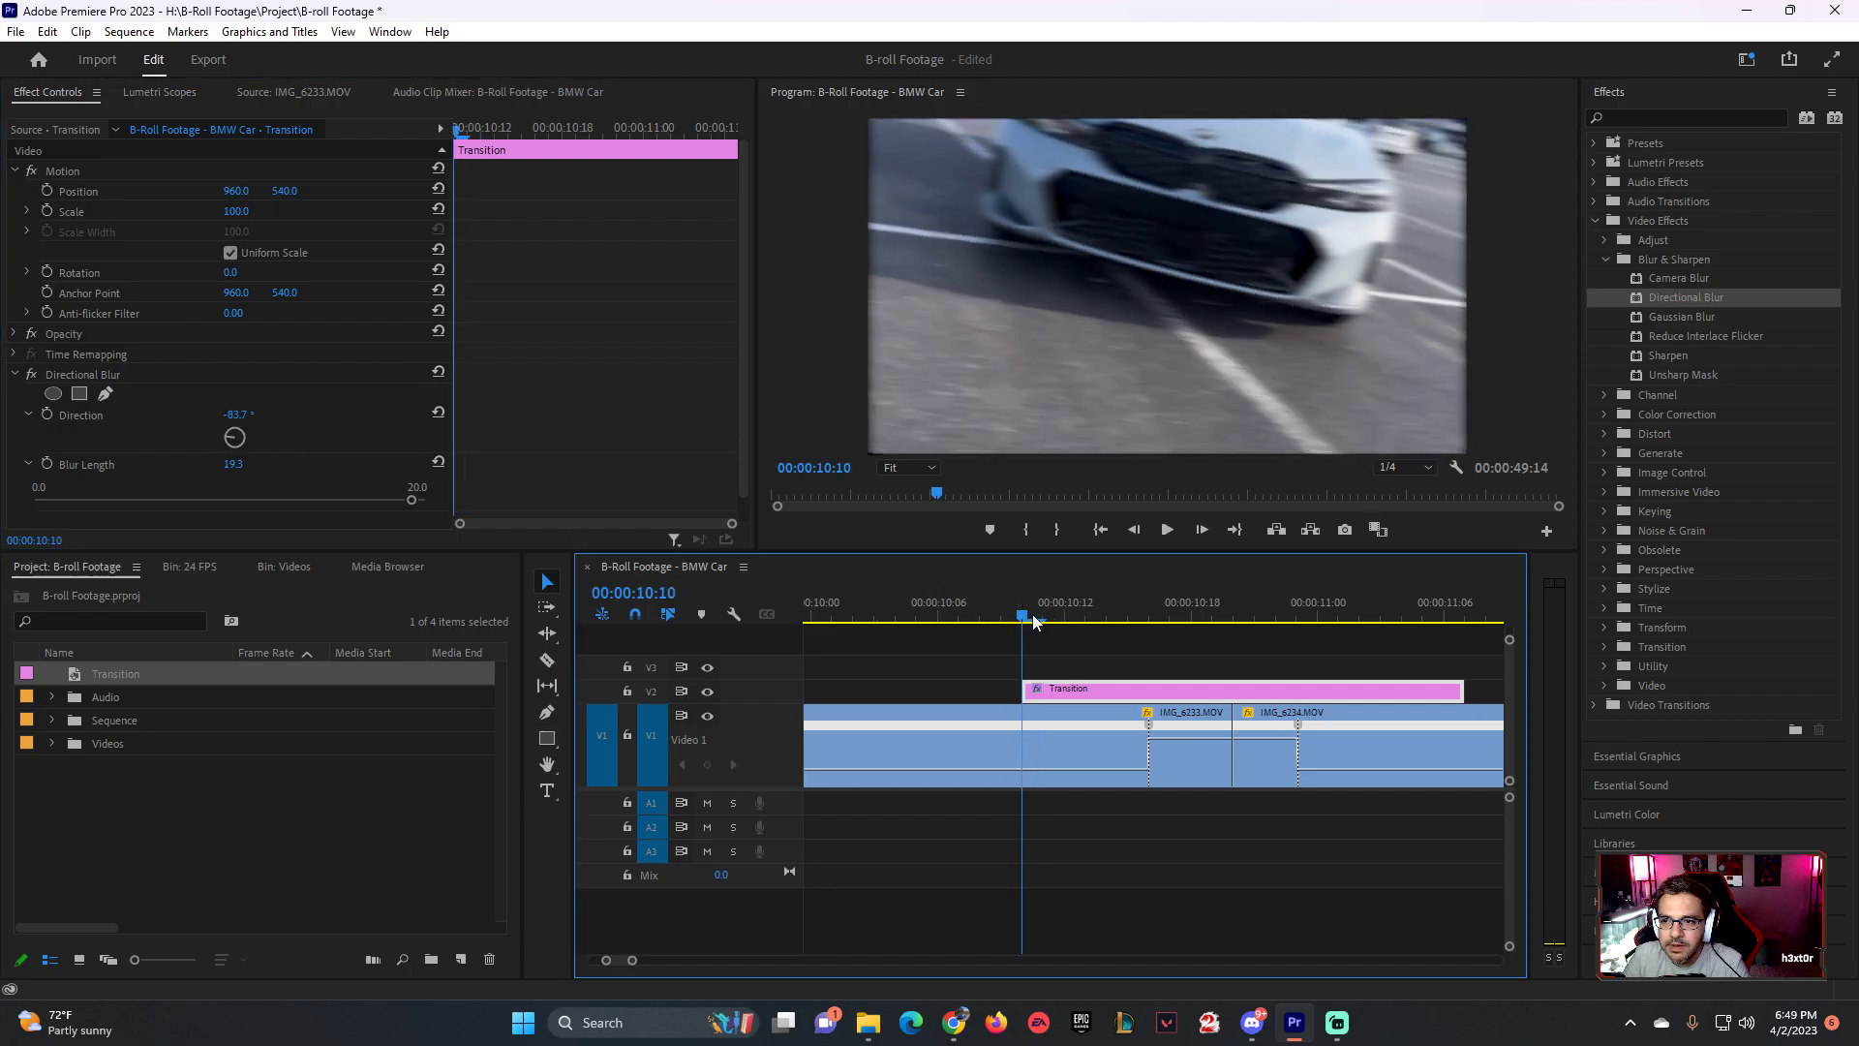
{"action": "left_click", "coordinate": [47, 413]}
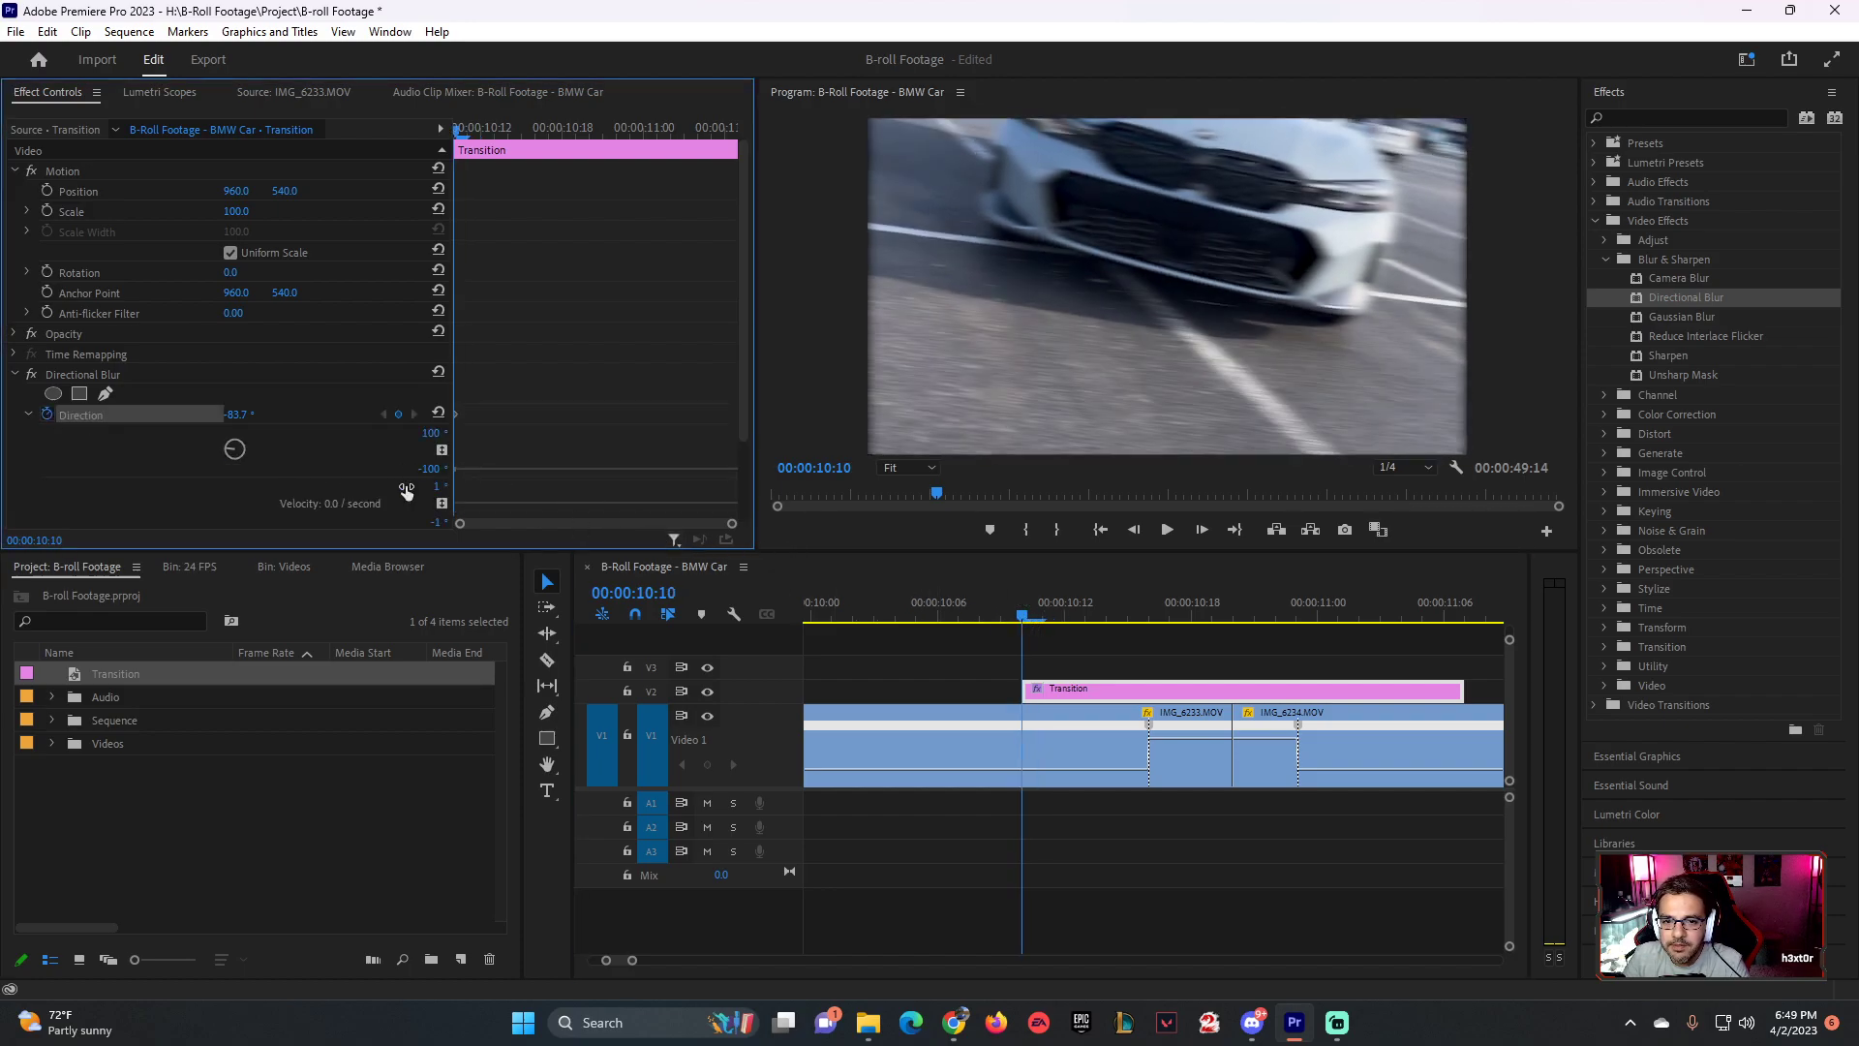
- Keyframe the blur Direction at about -29.4° at 00:00:10:14 and about 39.8° at 00:00:10:17, following the car's motion
{"action": "left_click_drag", "start_coordinate": [1022, 613], "coordinate": [1108, 613]}
{"action": "left_click_drag", "start_coordinate": [229, 444], "coordinate": [229, 441]}
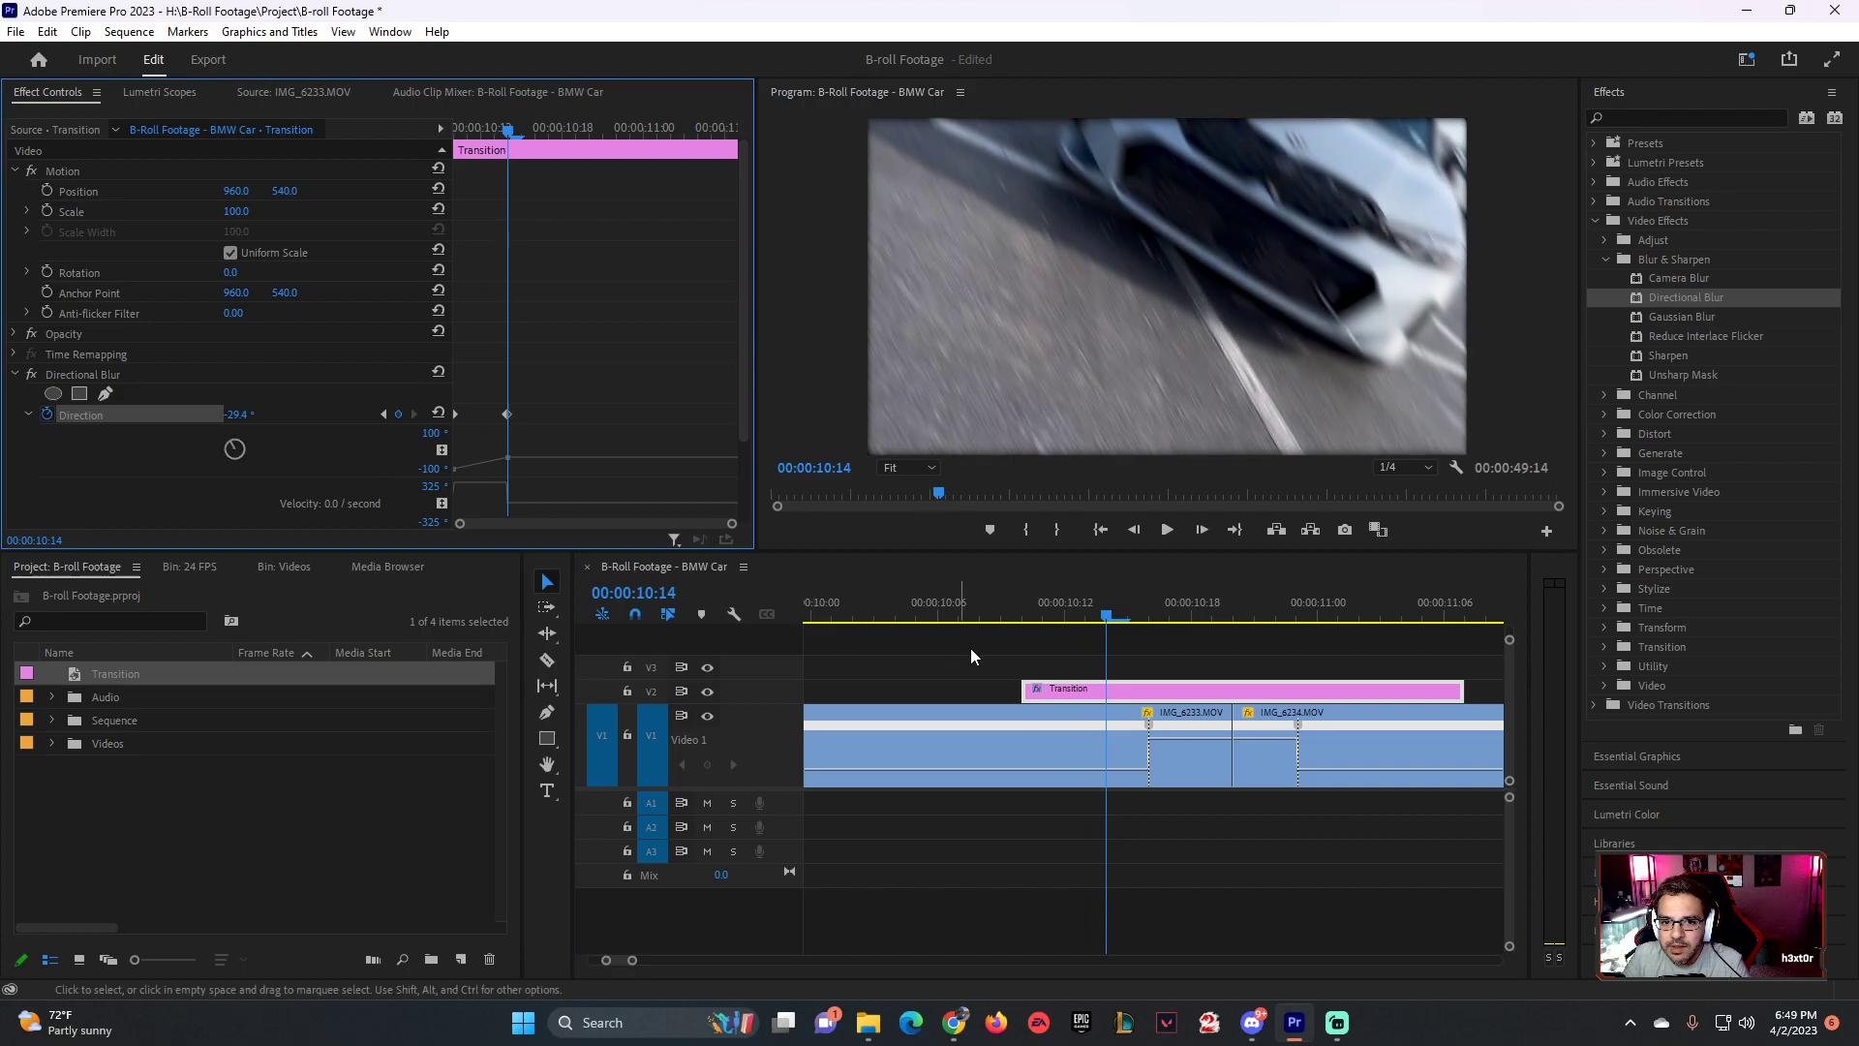
{"action": "left_click_drag", "start_coordinate": [1109, 619], "coordinate": [1170, 622]}
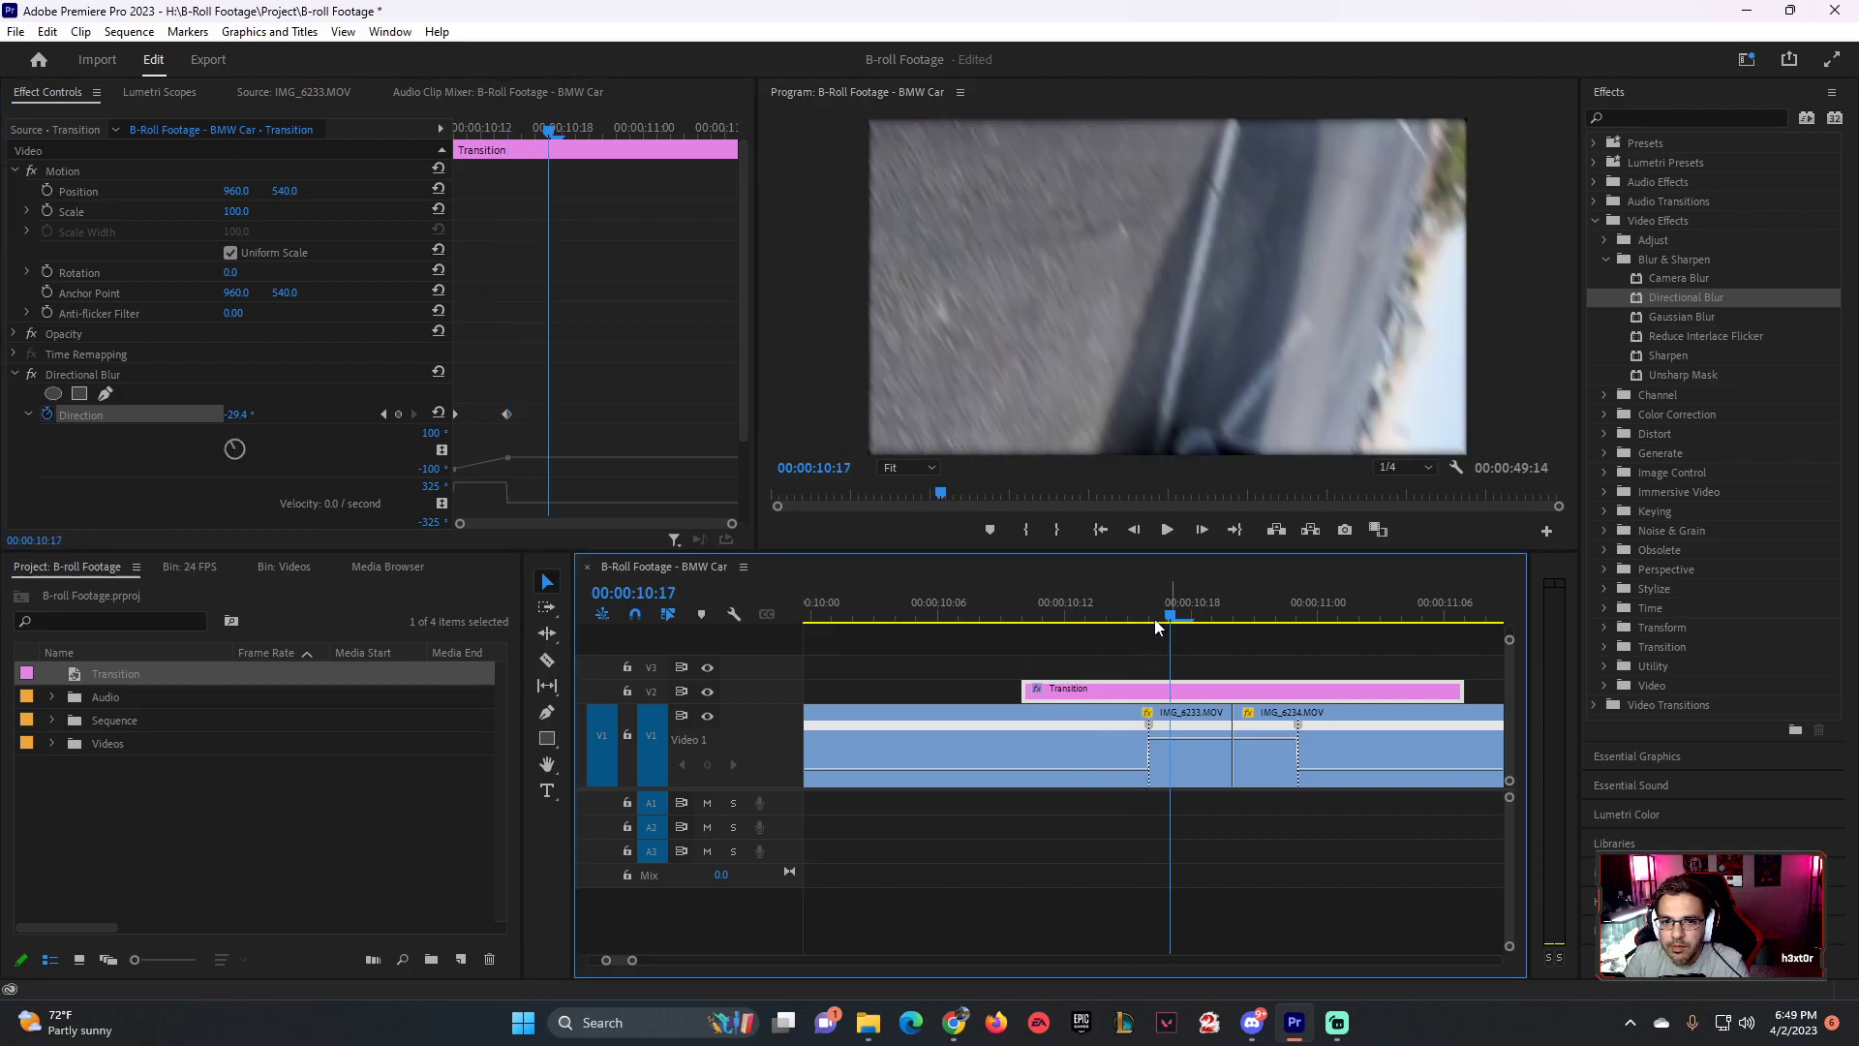
{"action": "left_click_drag", "start_coordinate": [240, 448], "coordinate": [247, 446]}
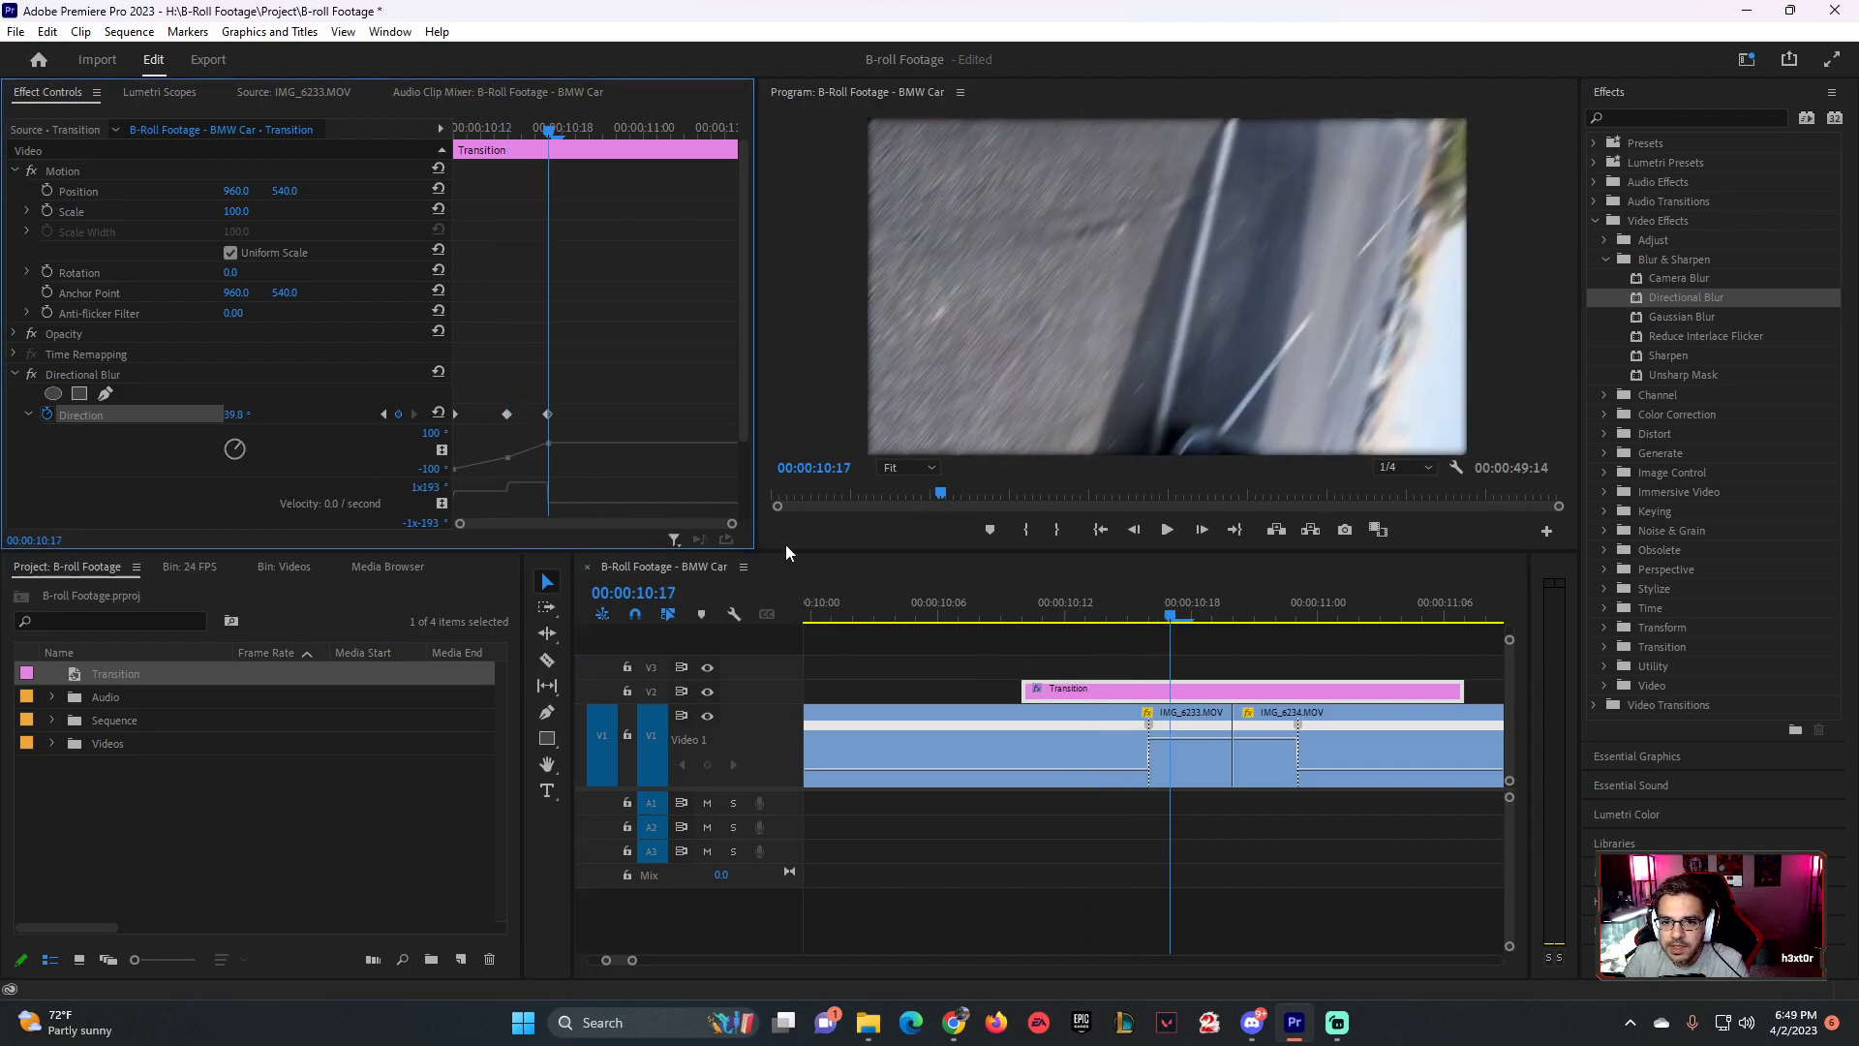
- Keyframe the blur Direction at about 109.7° at 00:00:10:19, 236.9° at 00:00:10:21 and 274° at 00:00:11:01
{"action": "left_click", "coordinate": [1220, 622]}
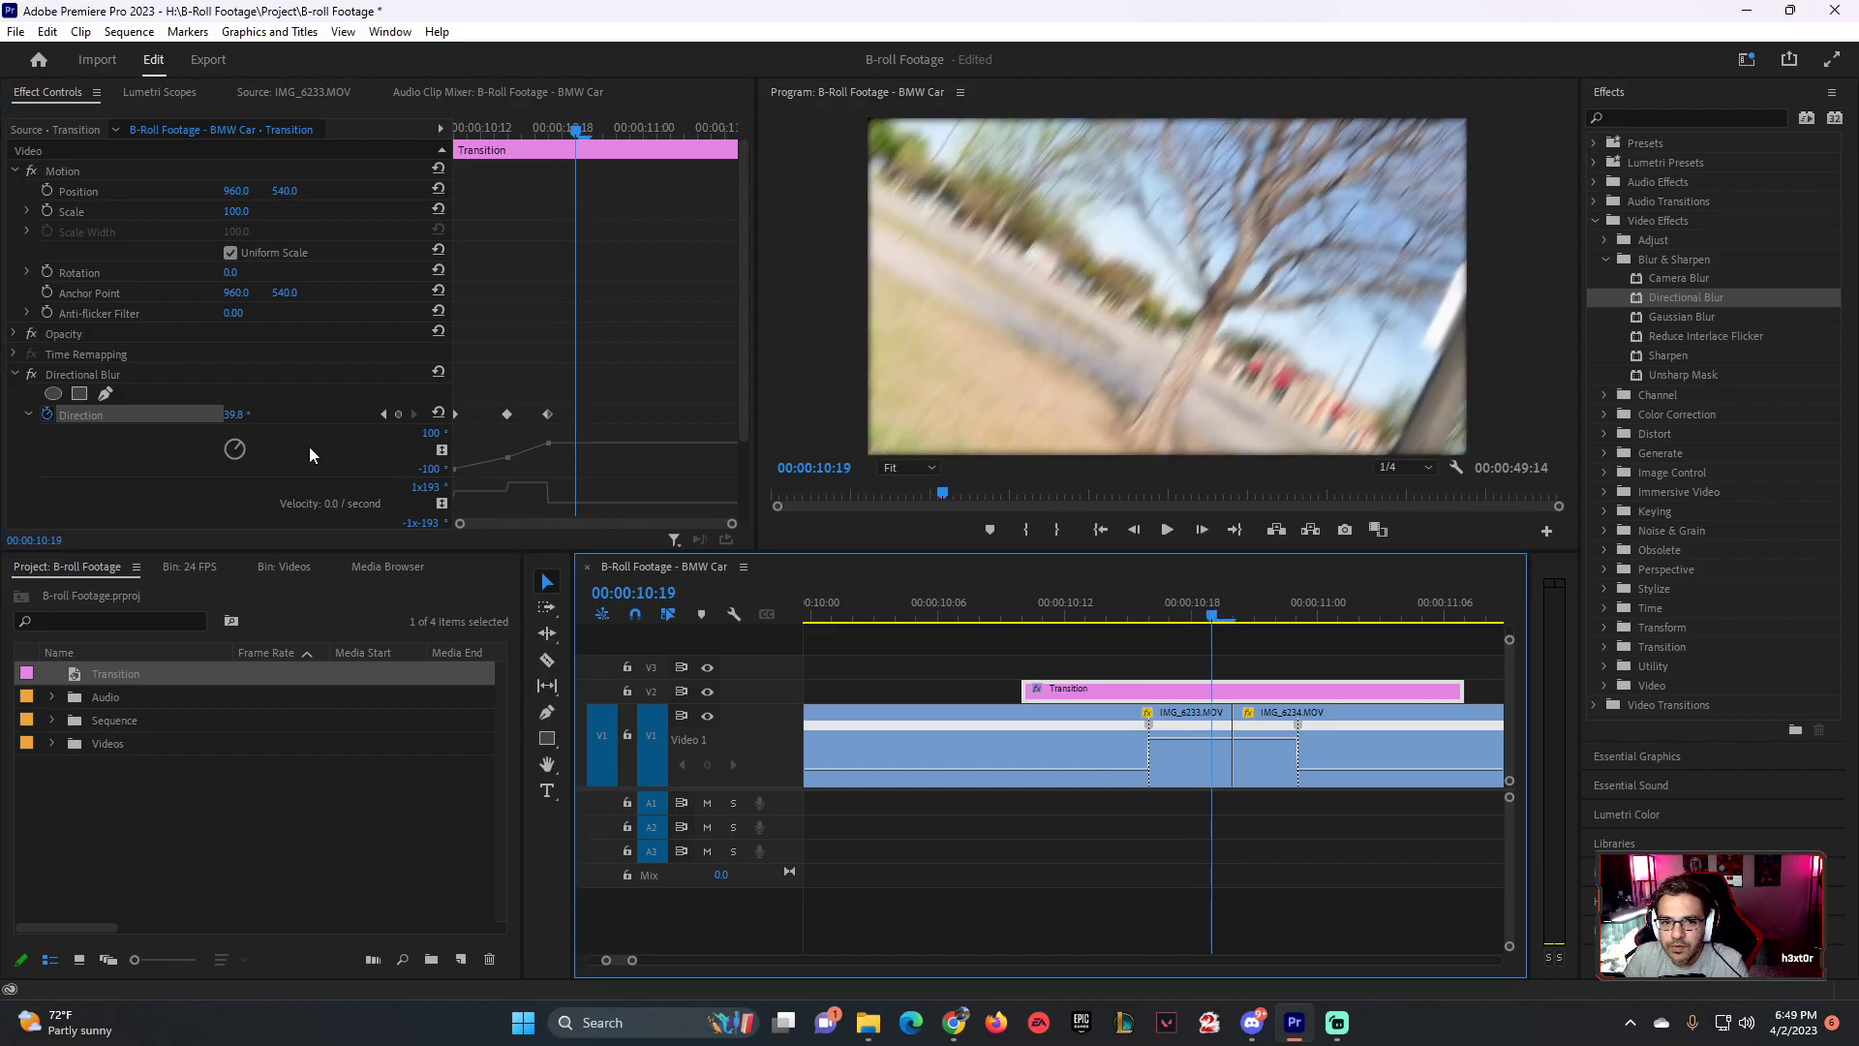
{"action": "left_click_drag", "start_coordinate": [236, 448], "coordinate": [563, 511]}
{"action": "left_click_drag", "start_coordinate": [1225, 598], "coordinate": [1255, 603]}
{"action": "left_click", "coordinate": [237, 462]}
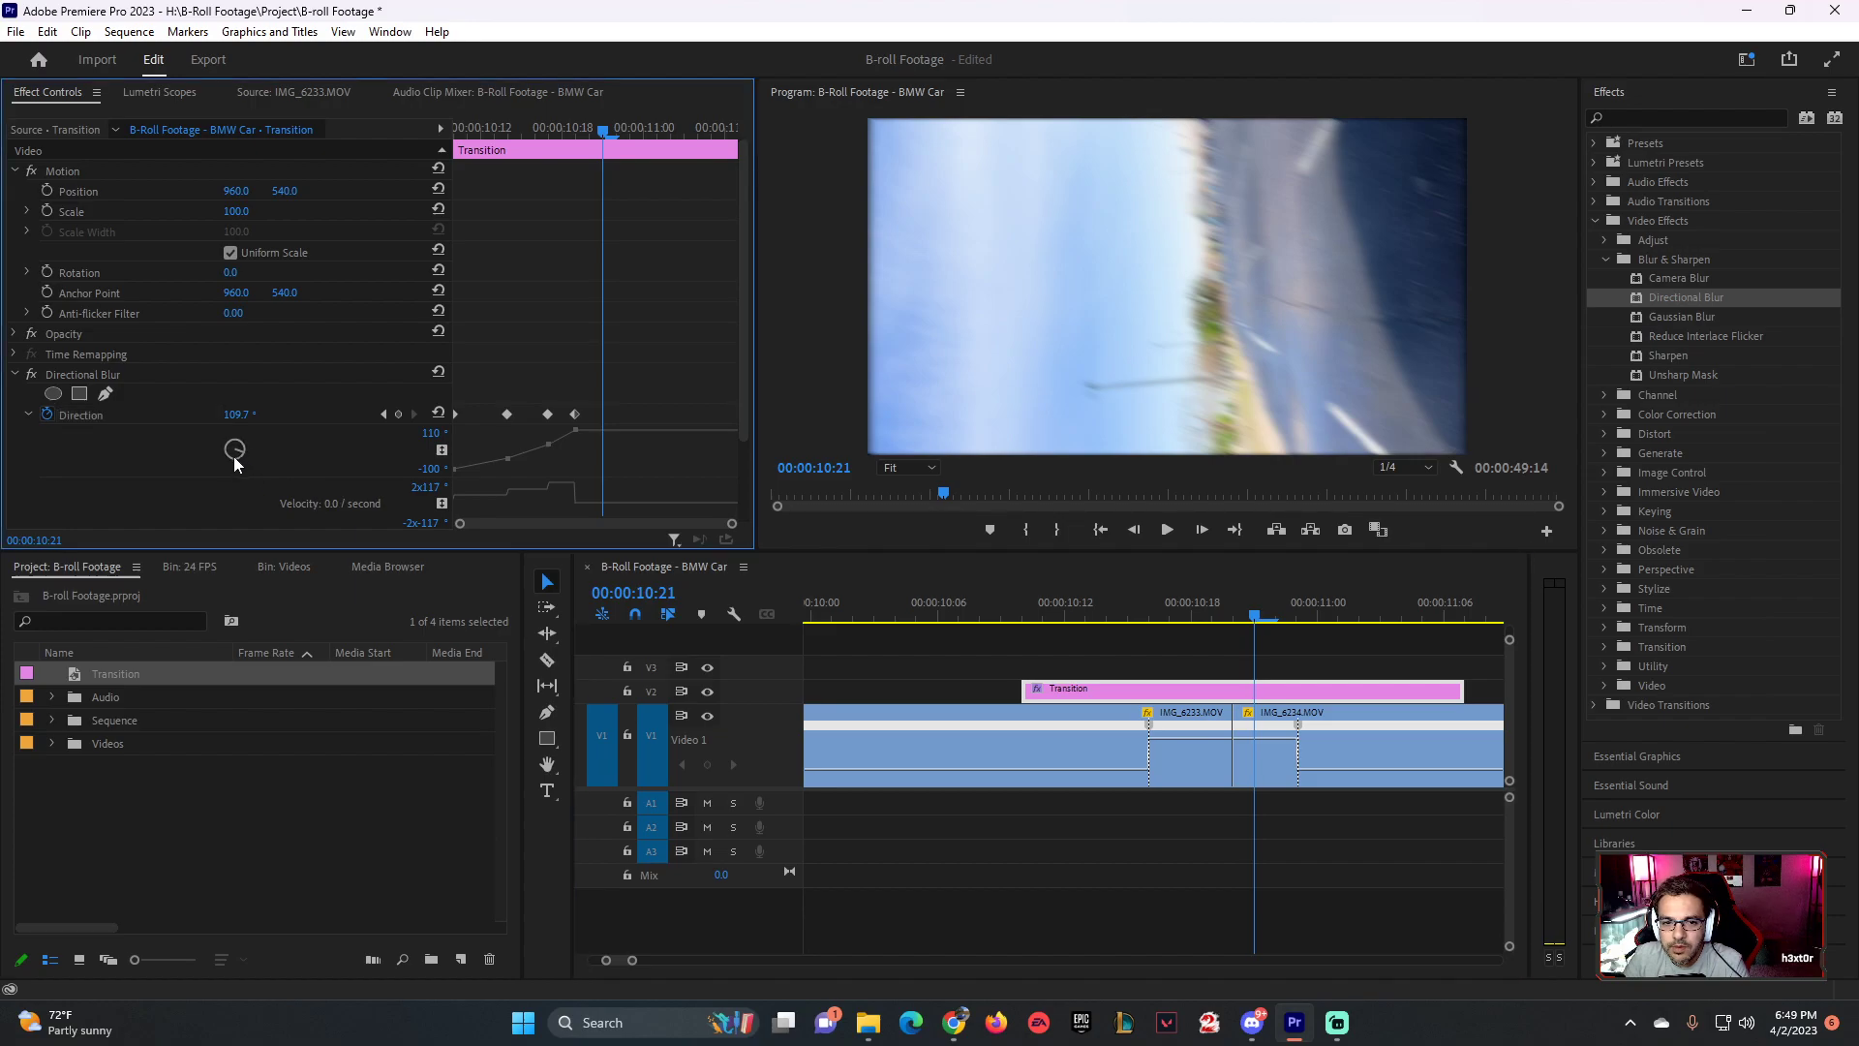
{"action": "left_click_drag", "start_coordinate": [237, 451], "coordinate": [721, 531]}
{"action": "left_click_drag", "start_coordinate": [1262, 622], "coordinate": [1339, 621]}
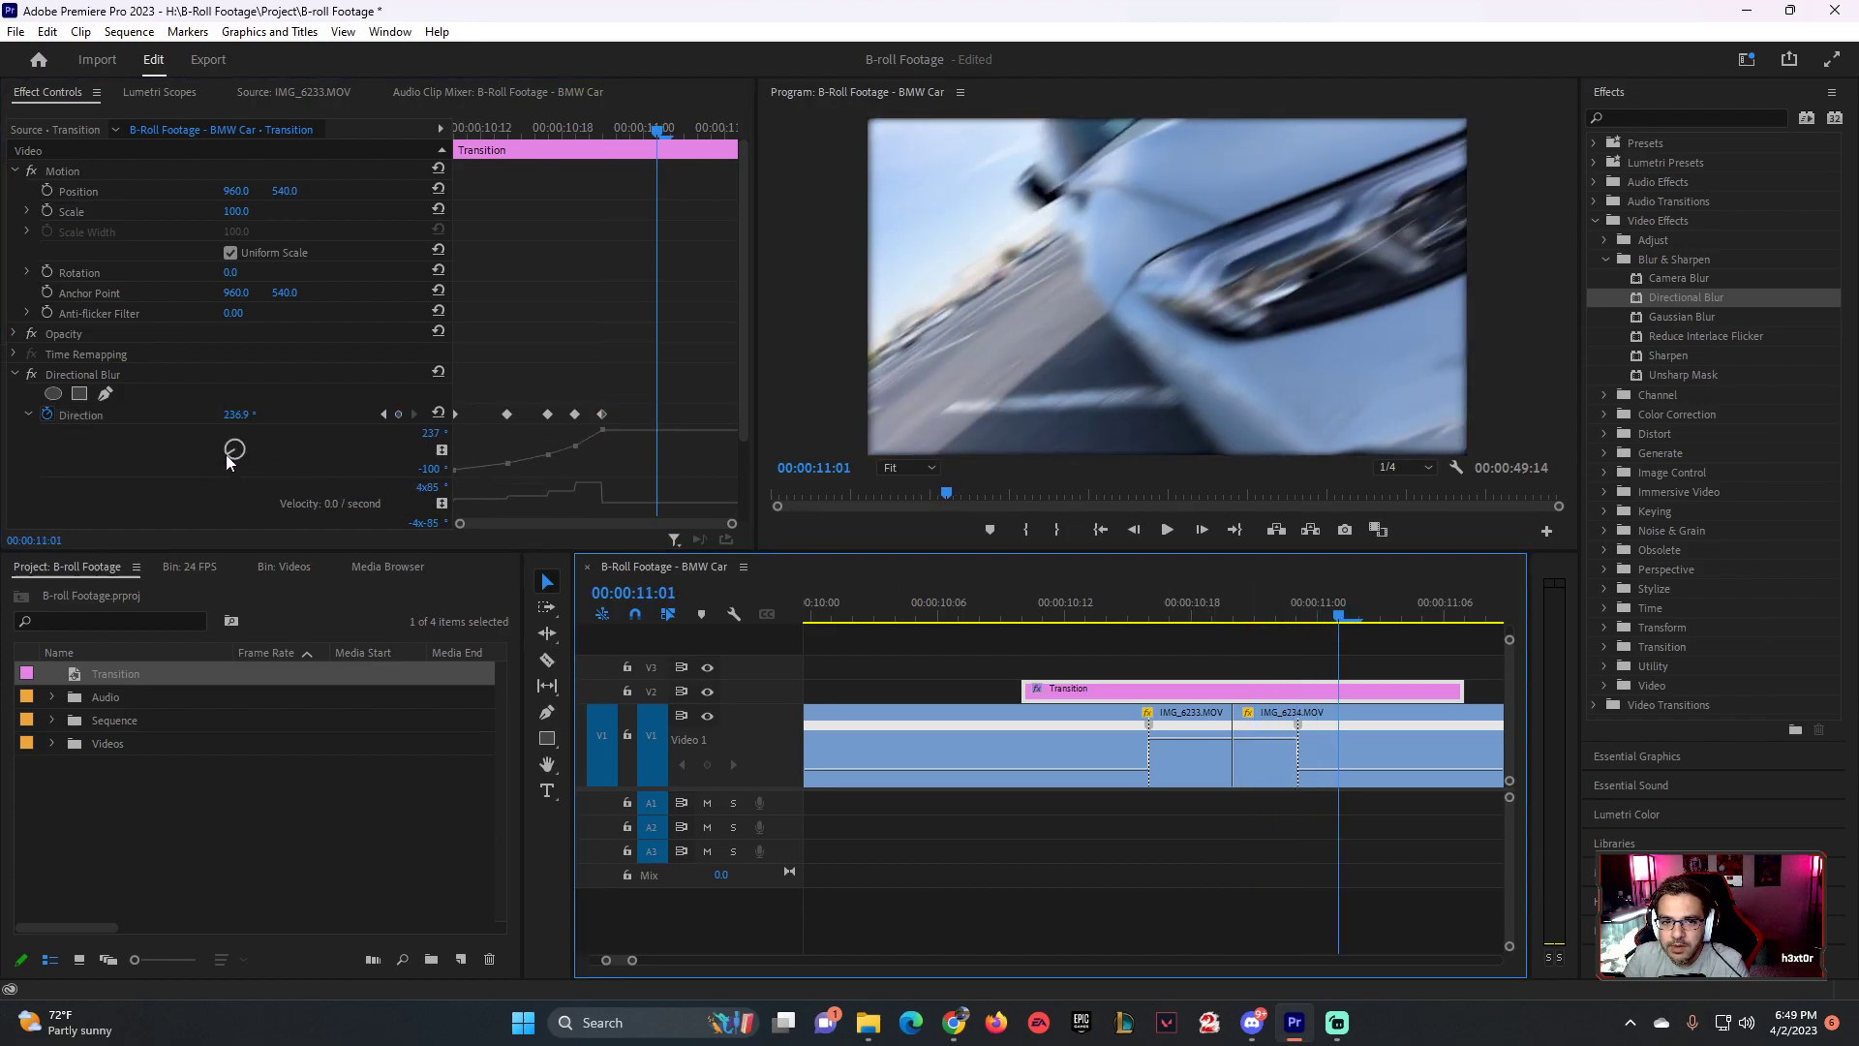
{"action": "left_click_drag", "start_coordinate": [229, 461], "coordinate": [226, 441]}
- Trim both ends of the Transition layer to the fast speed-ramp section around the cut between IMG_6233 and IMG_6234
{"action": "left_click", "coordinate": [1376, 622]}
{"action": "left_click_drag", "start_coordinate": [1376, 622], "coordinate": [1403, 622]}
{"action": "left_click_drag", "start_coordinate": [1457, 693], "coordinate": [1401, 693]}
{"action": "left_click_drag", "start_coordinate": [1018, 695], "coordinate": [1150, 704]}
{"action": "left_click_drag", "start_coordinate": [1399, 693], "coordinate": [1295, 720]}
- Play the sequence from shortly before the Transition layer through the cut to review the blur
{"action": "left_click", "coordinate": [903, 598]}
{"action": "key", "text": "space"}
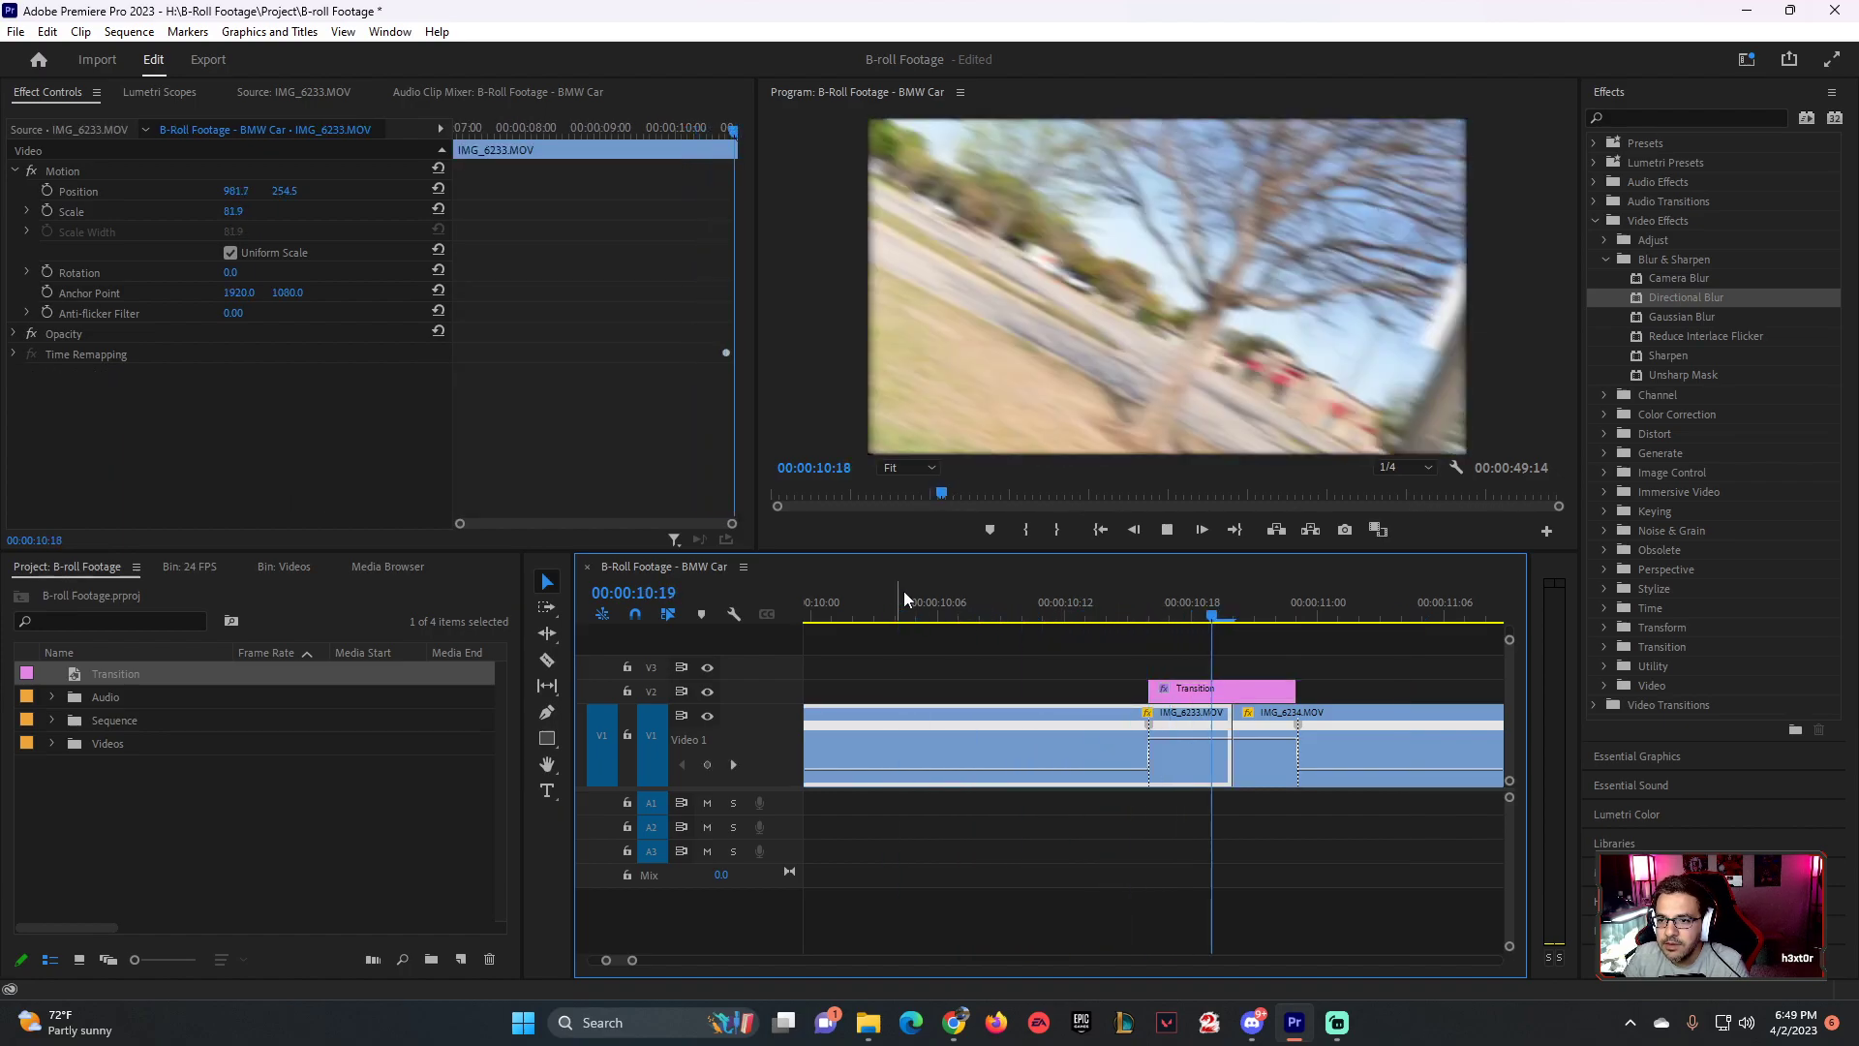
{"action": "key", "text": "space"}
{"action": "left_click_drag", "start_coordinate": [149, 641], "coordinate": [1008, 644]}
- Raise the Transition layer's Directional Blur Blur Length to 20.0 and scrub the playhead to 00:00:10:17
{"action": "left_click", "coordinate": [988, 689]}
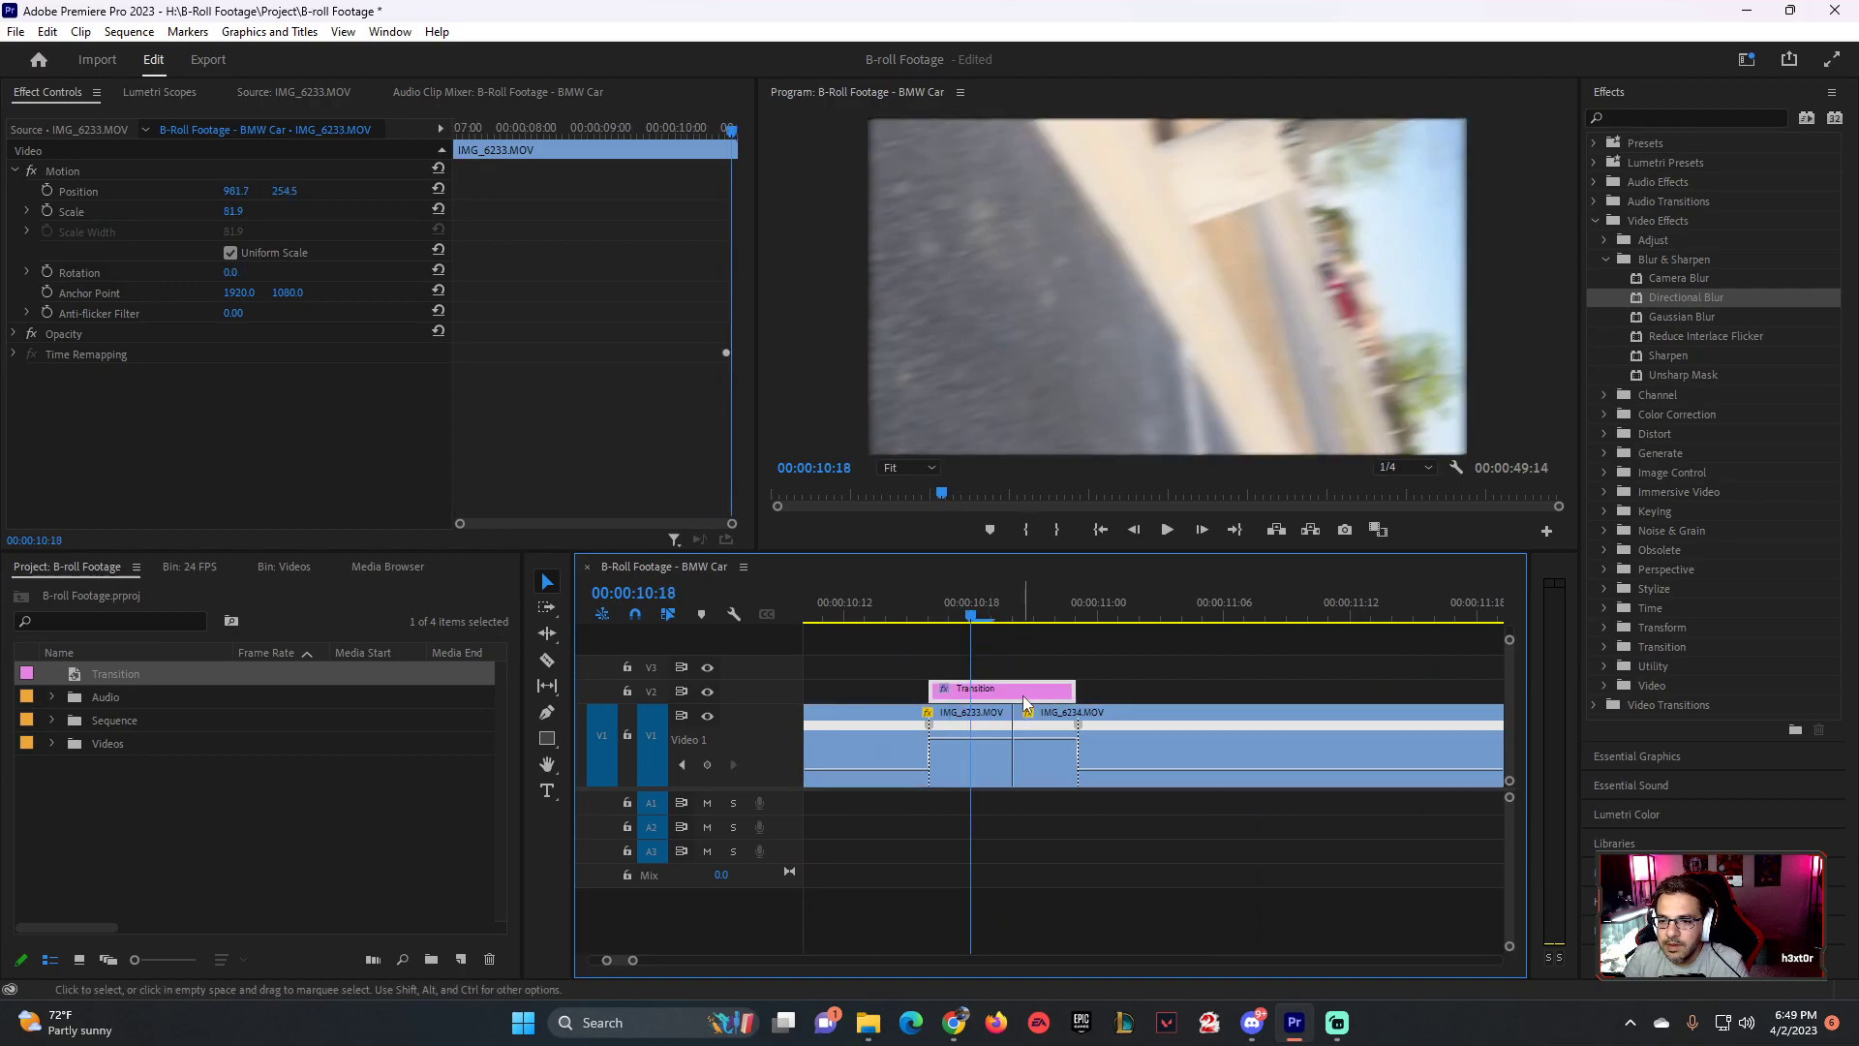
{"action": "scroll", "coordinate": [300, 455], "scroll_direction": "down", "scroll_amount": 2}
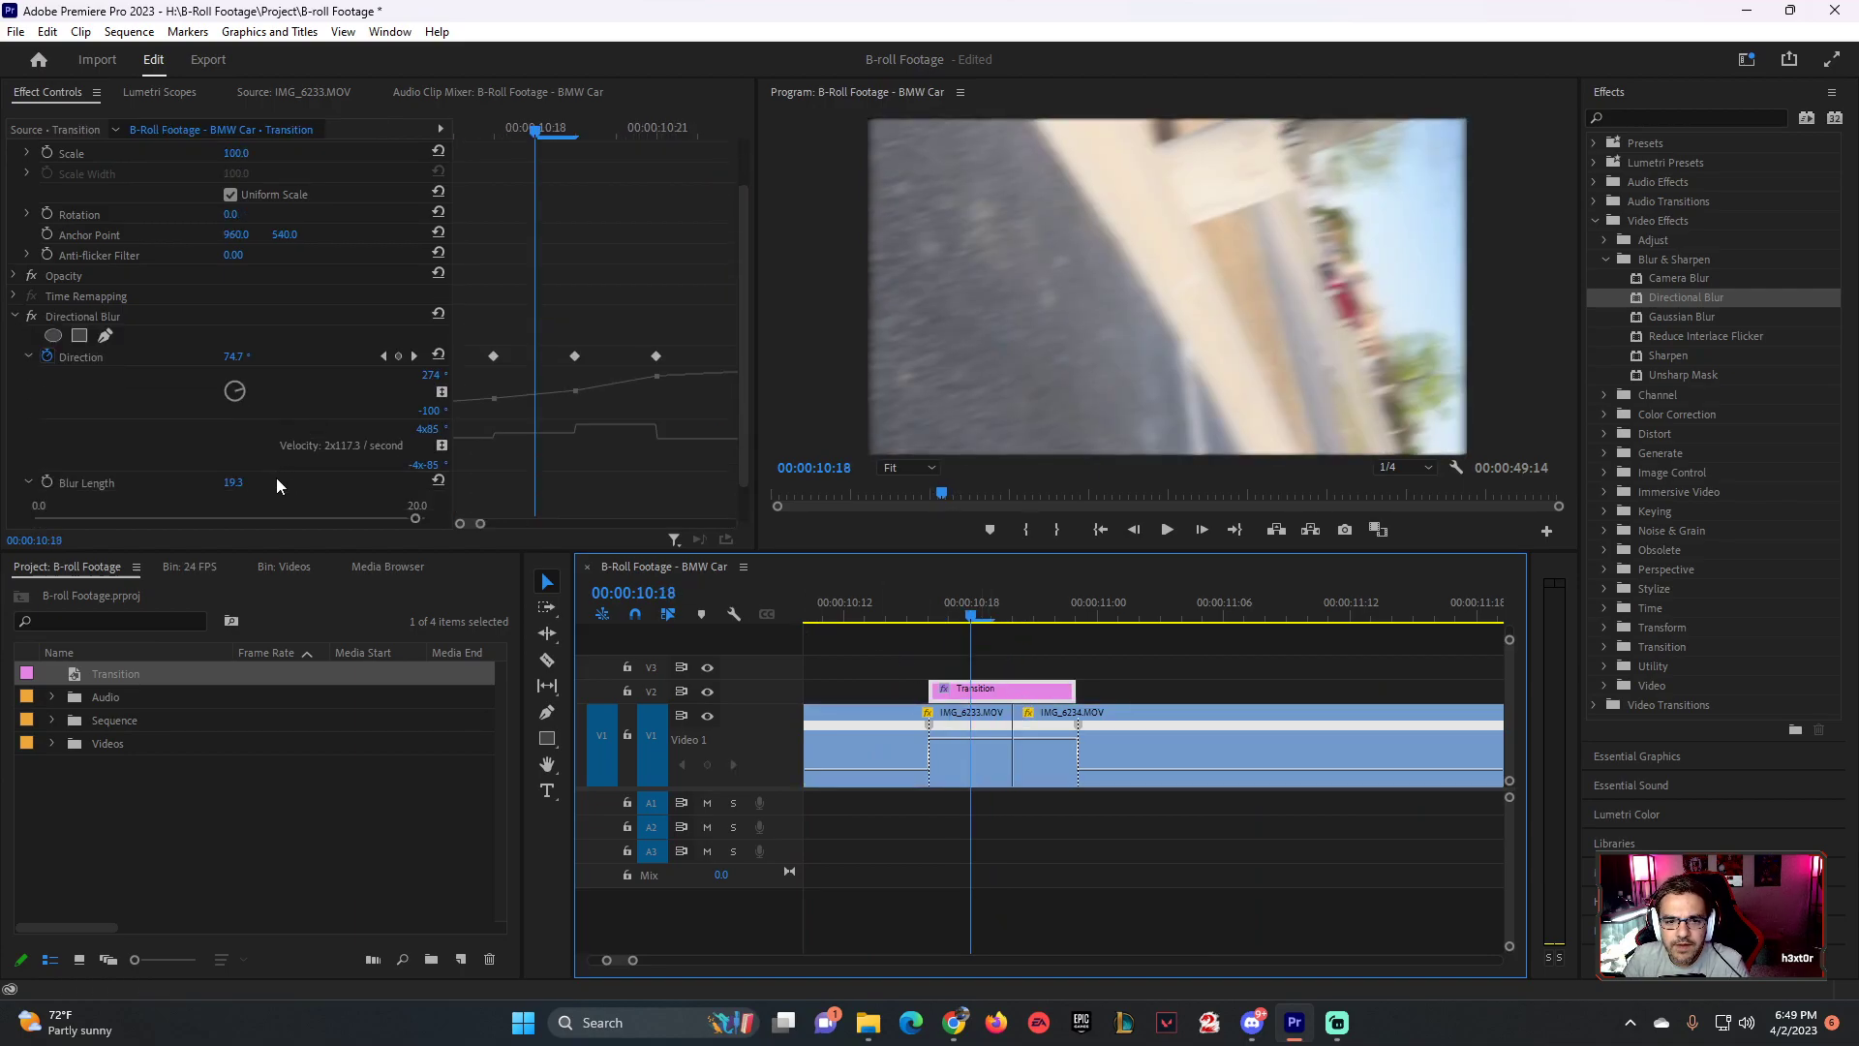
{"action": "left_click", "coordinate": [435, 479]}
{"action": "left_click", "coordinate": [436, 479]}
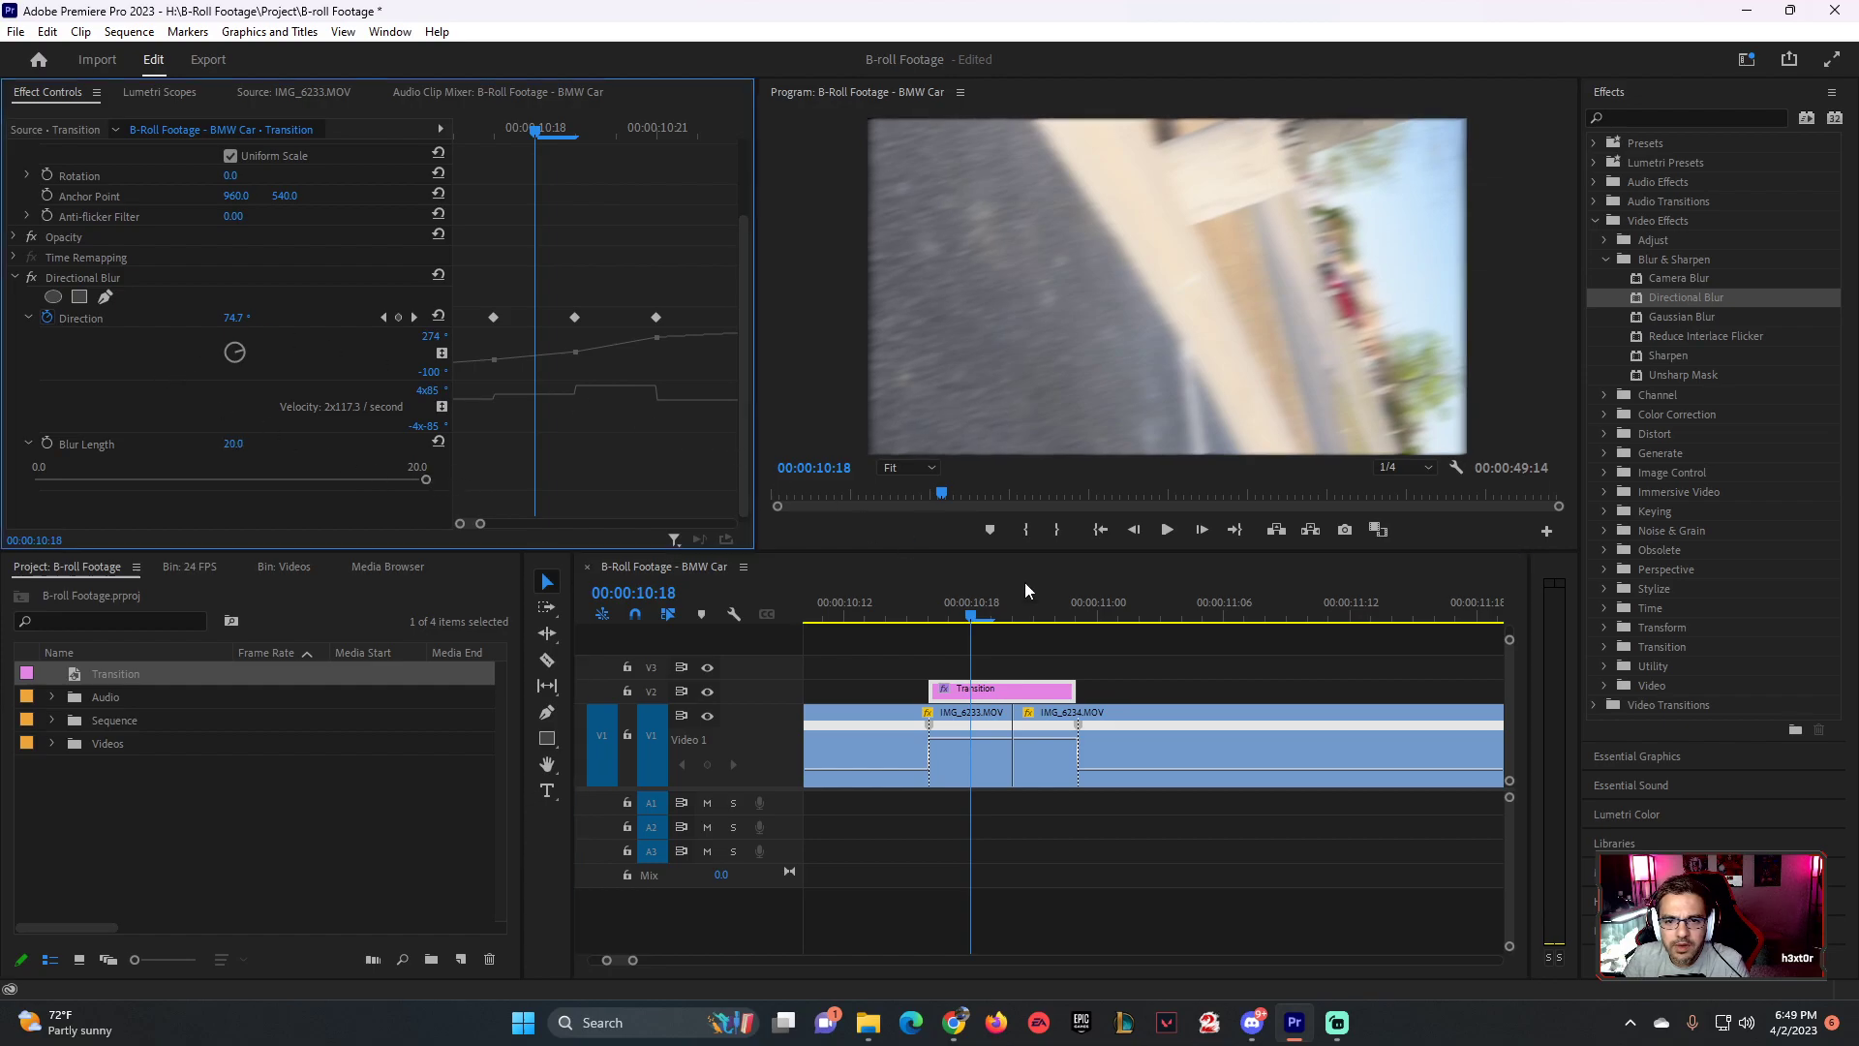
{"action": "left_click_drag", "start_coordinate": [987, 616], "coordinate": [948, 619]}
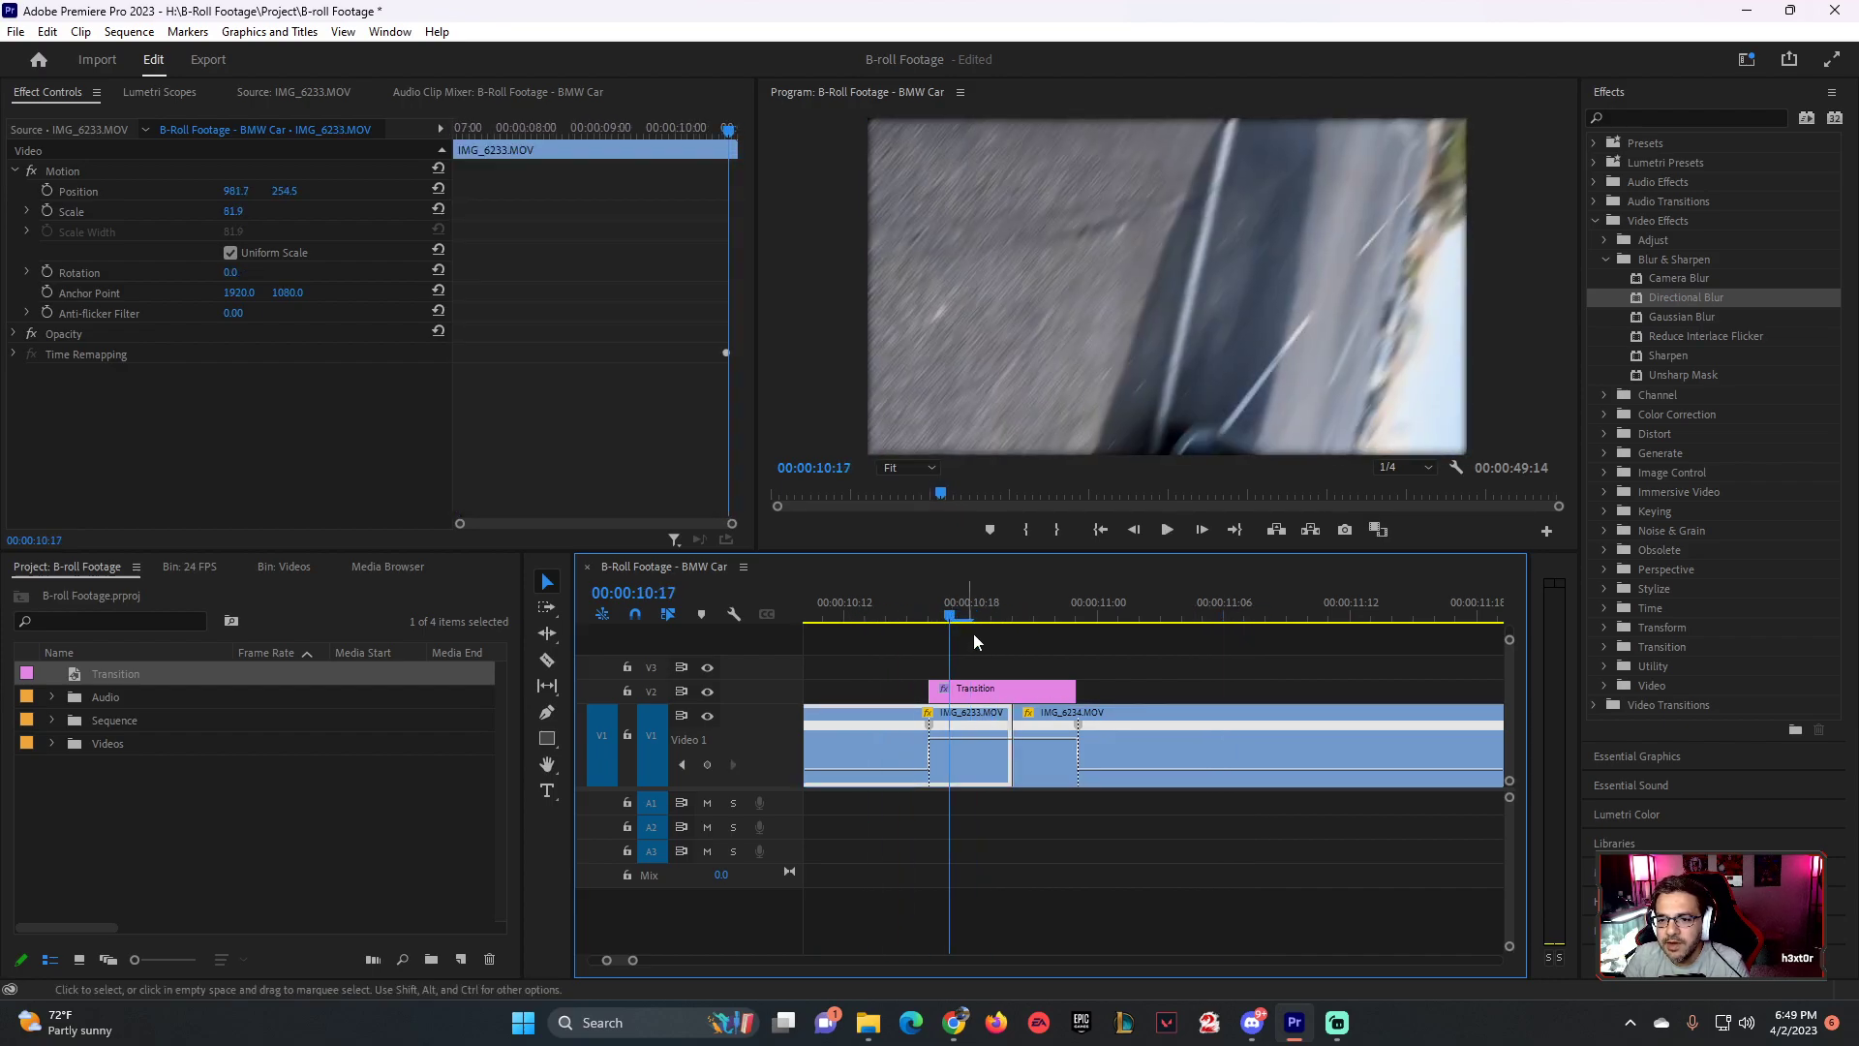
- Create a new adjustment layer in the project with the default video settings
{"action": "left_click", "coordinate": [145, 810]}
{"action": "right_click", "coordinate": [110, 806]}
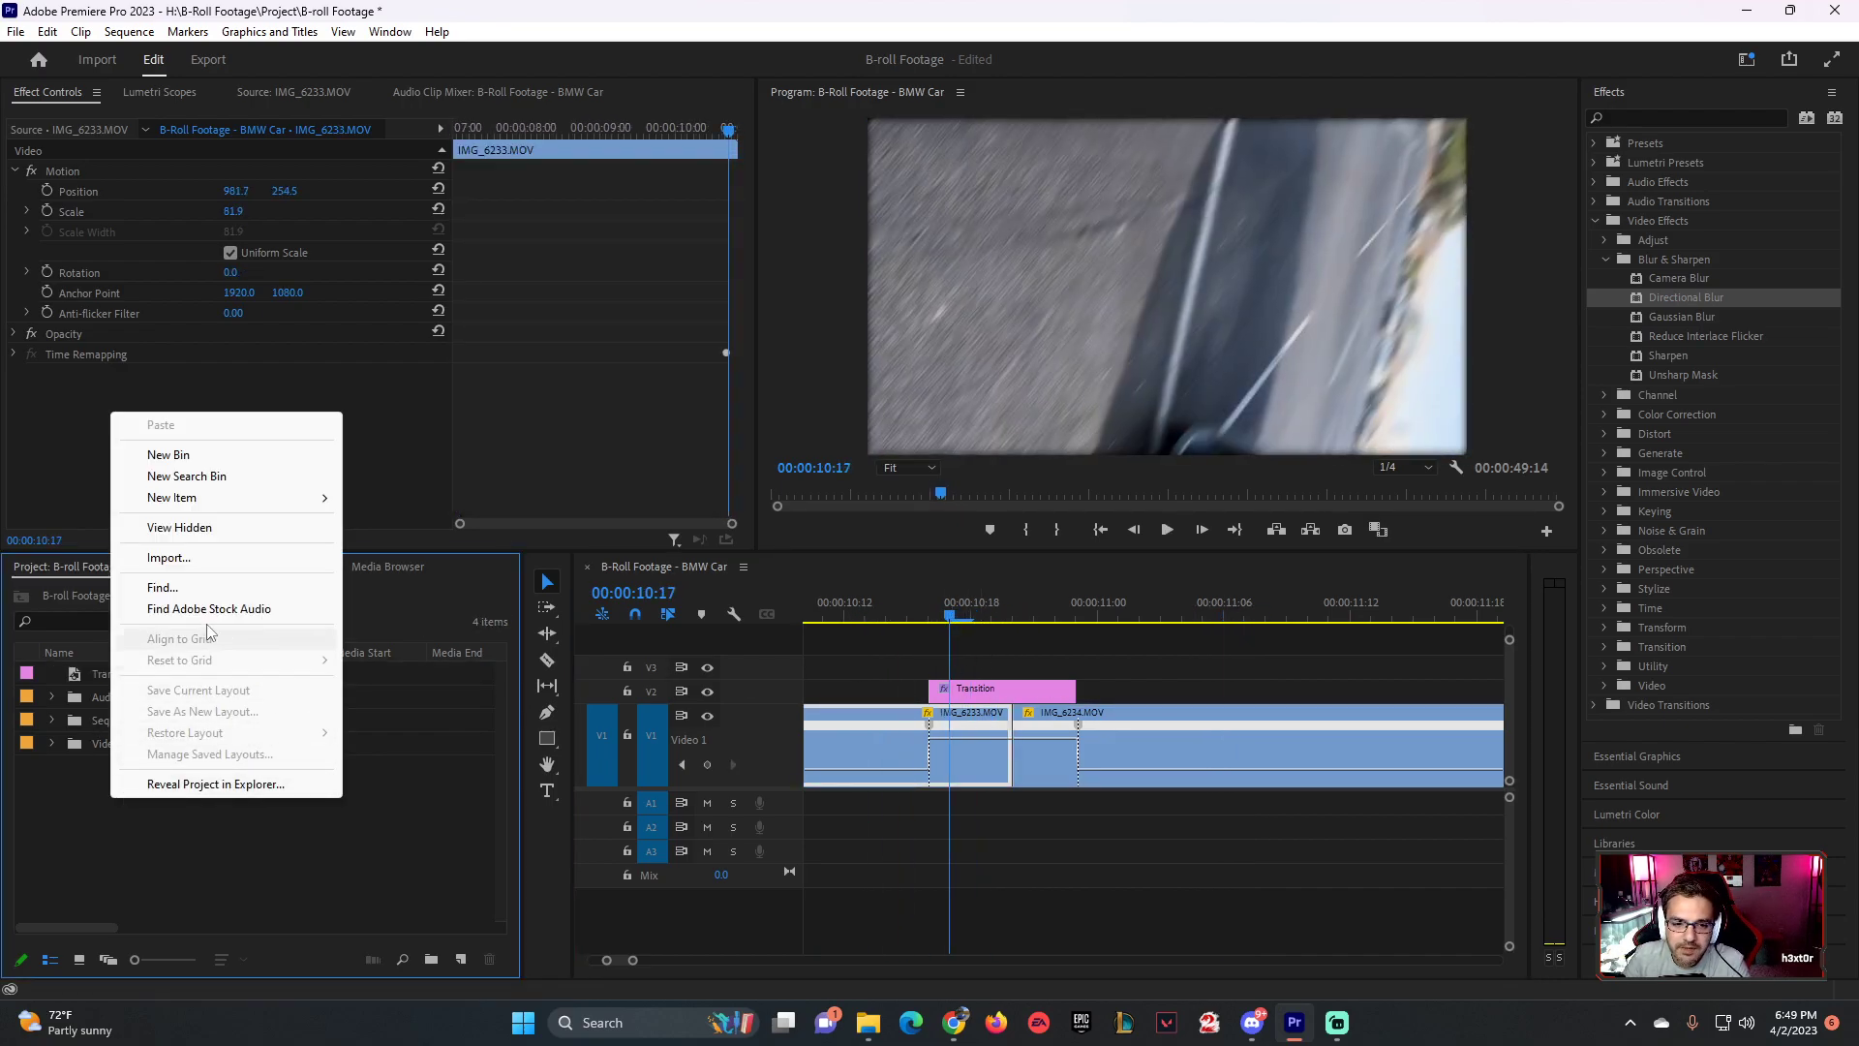
{"action": "mouse_move", "coordinate": [215, 498]}
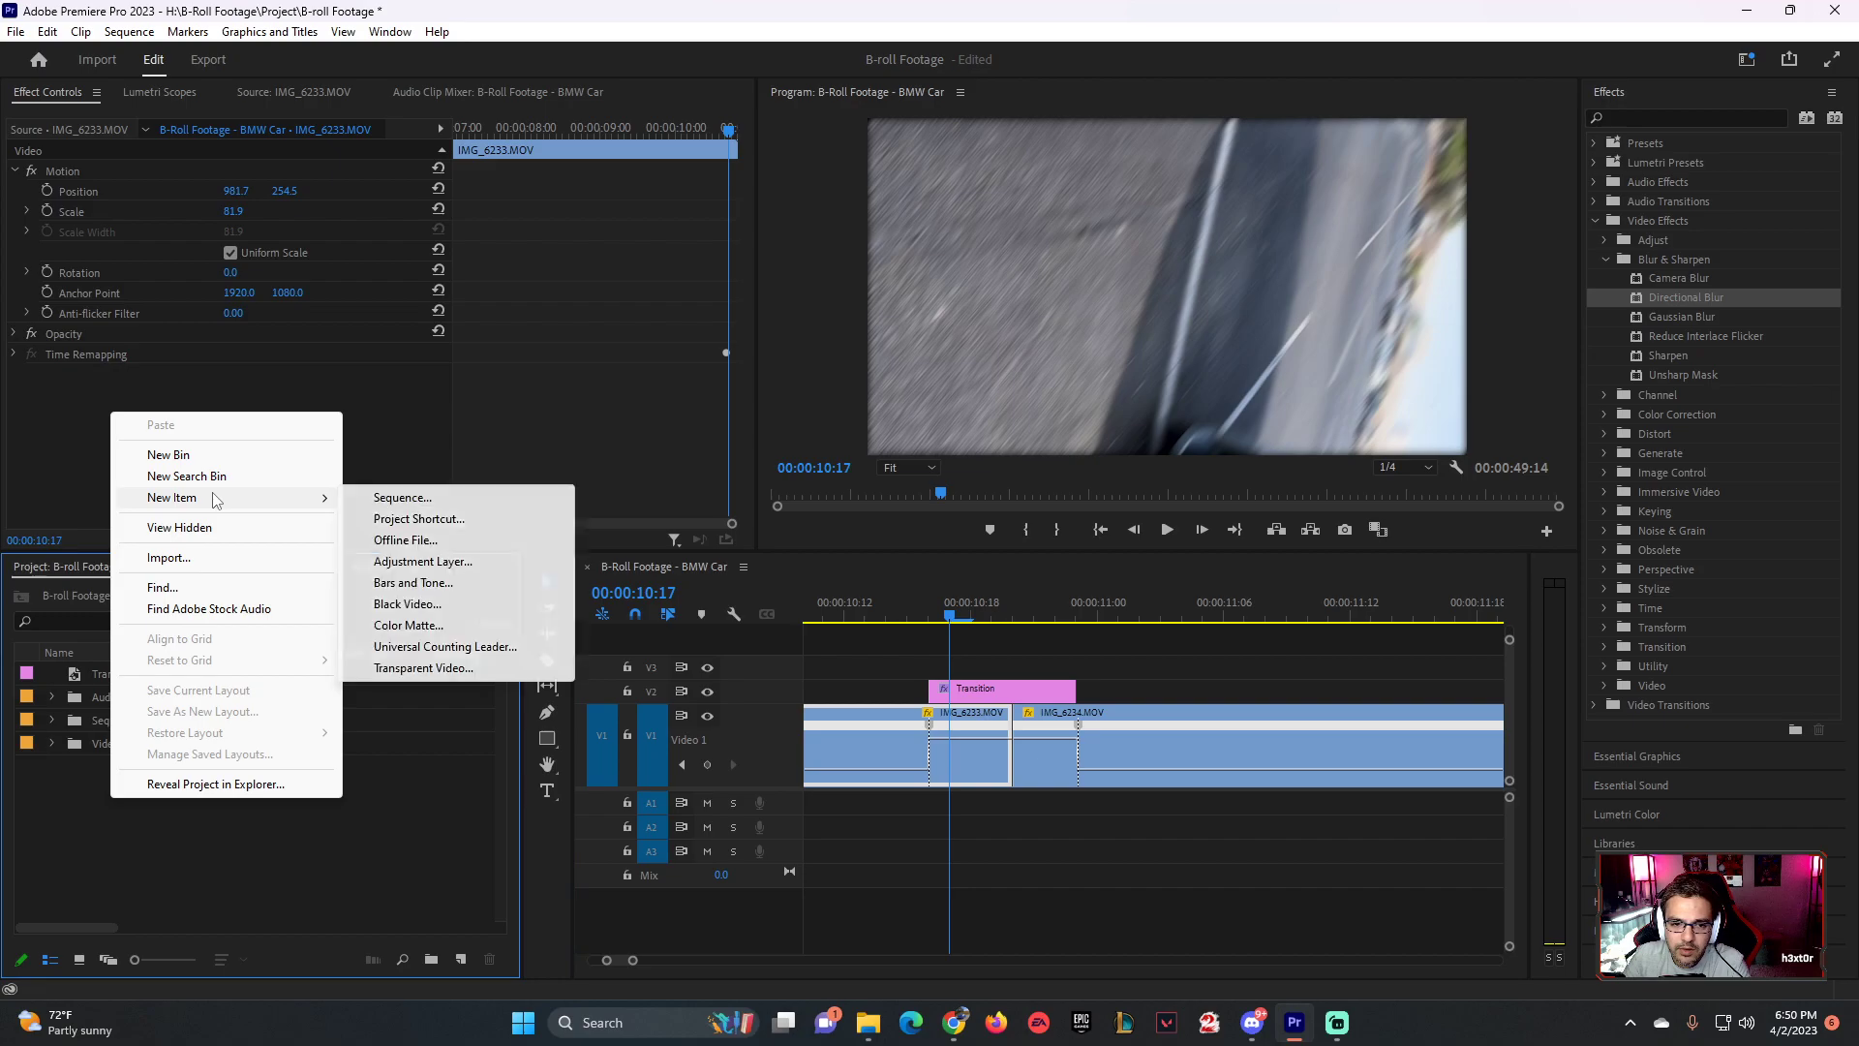
{"action": "left_click", "coordinate": [410, 562]}
{"action": "left_click", "coordinate": [944, 585]}
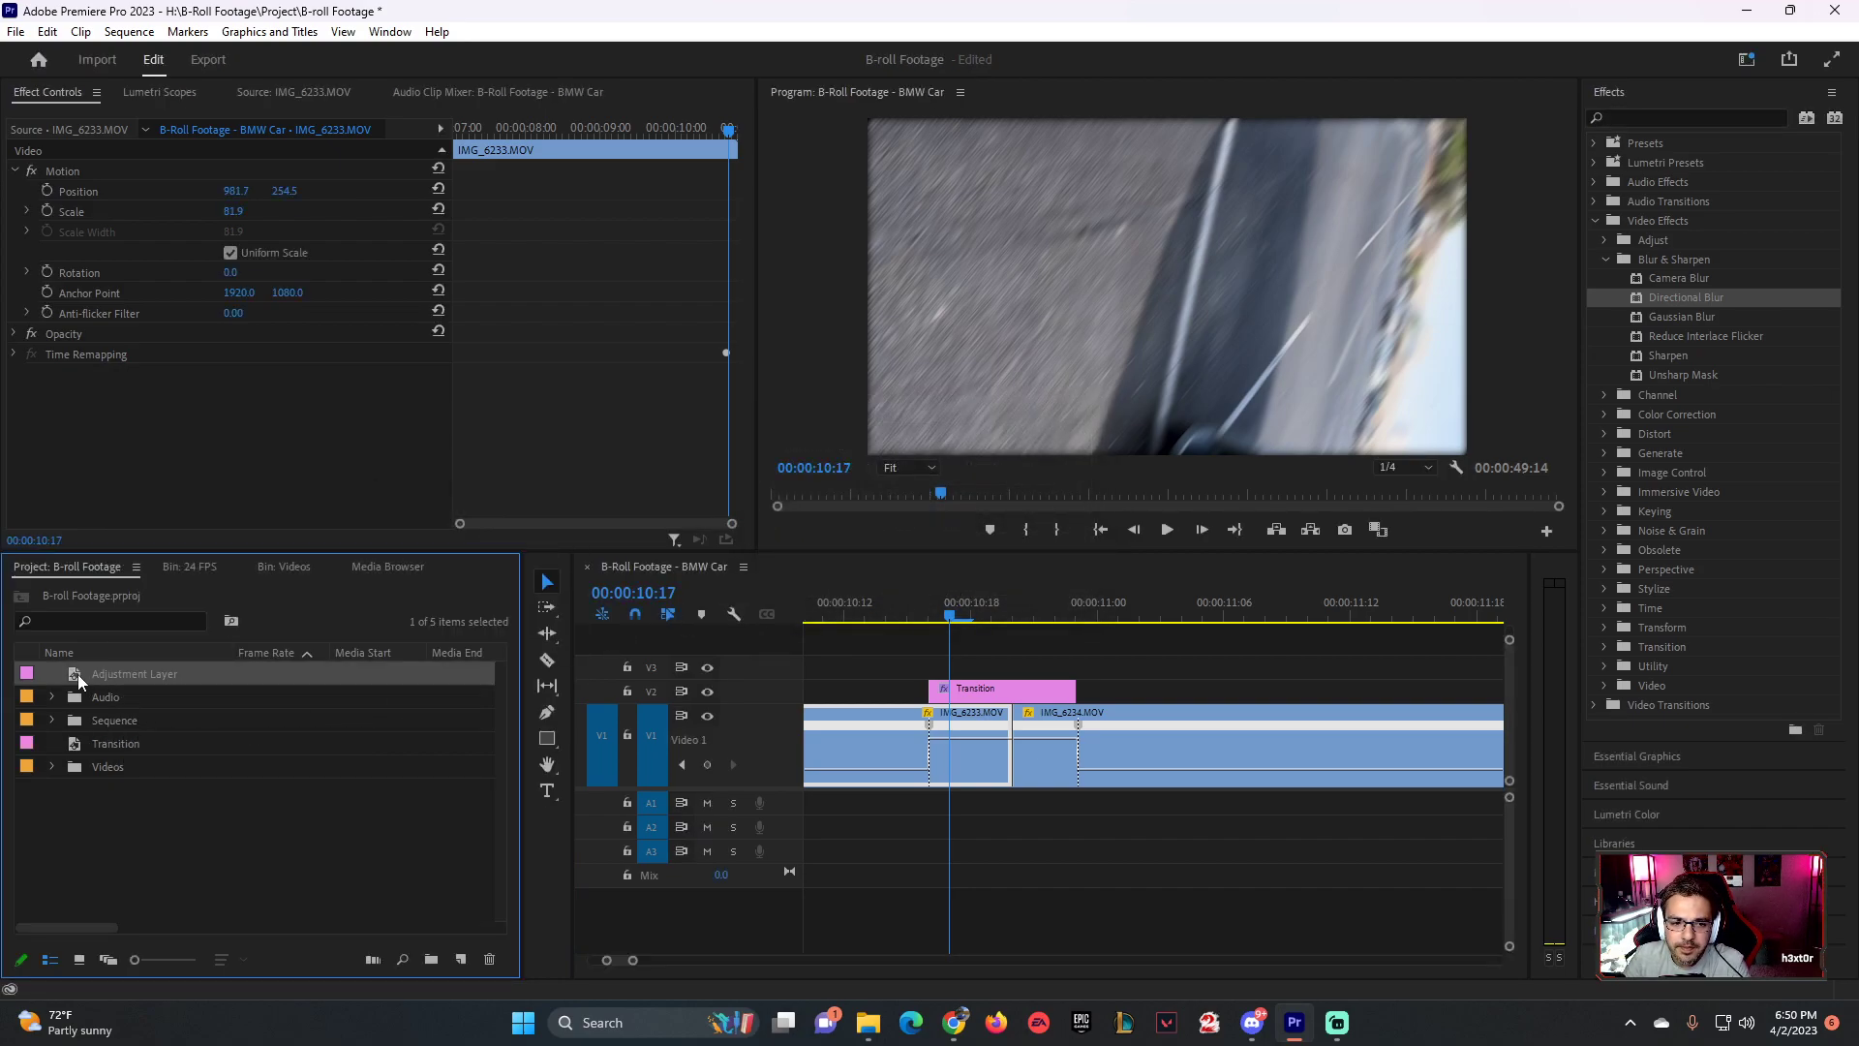
- Rename the new adjustment layer as Blurr Transition
{"action": "left_click", "coordinate": [120, 672]}
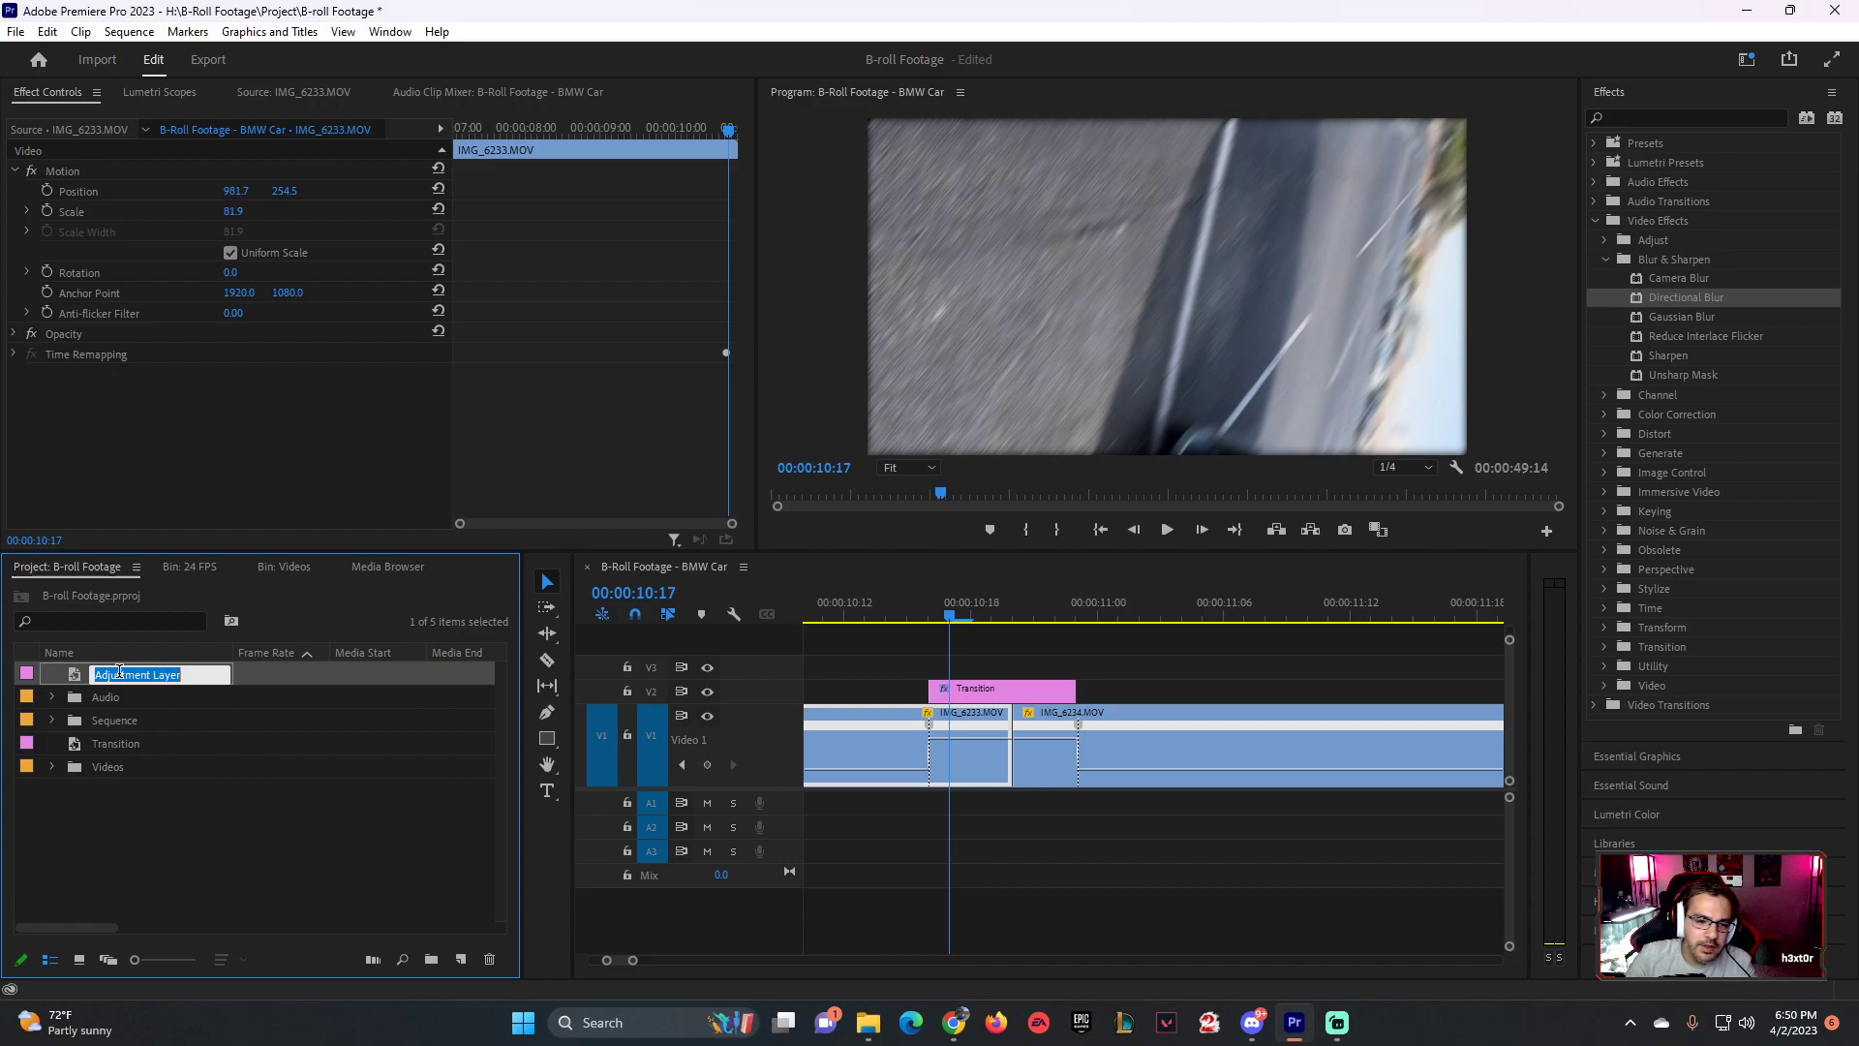
{"action": "type", "text": "Blurr"}
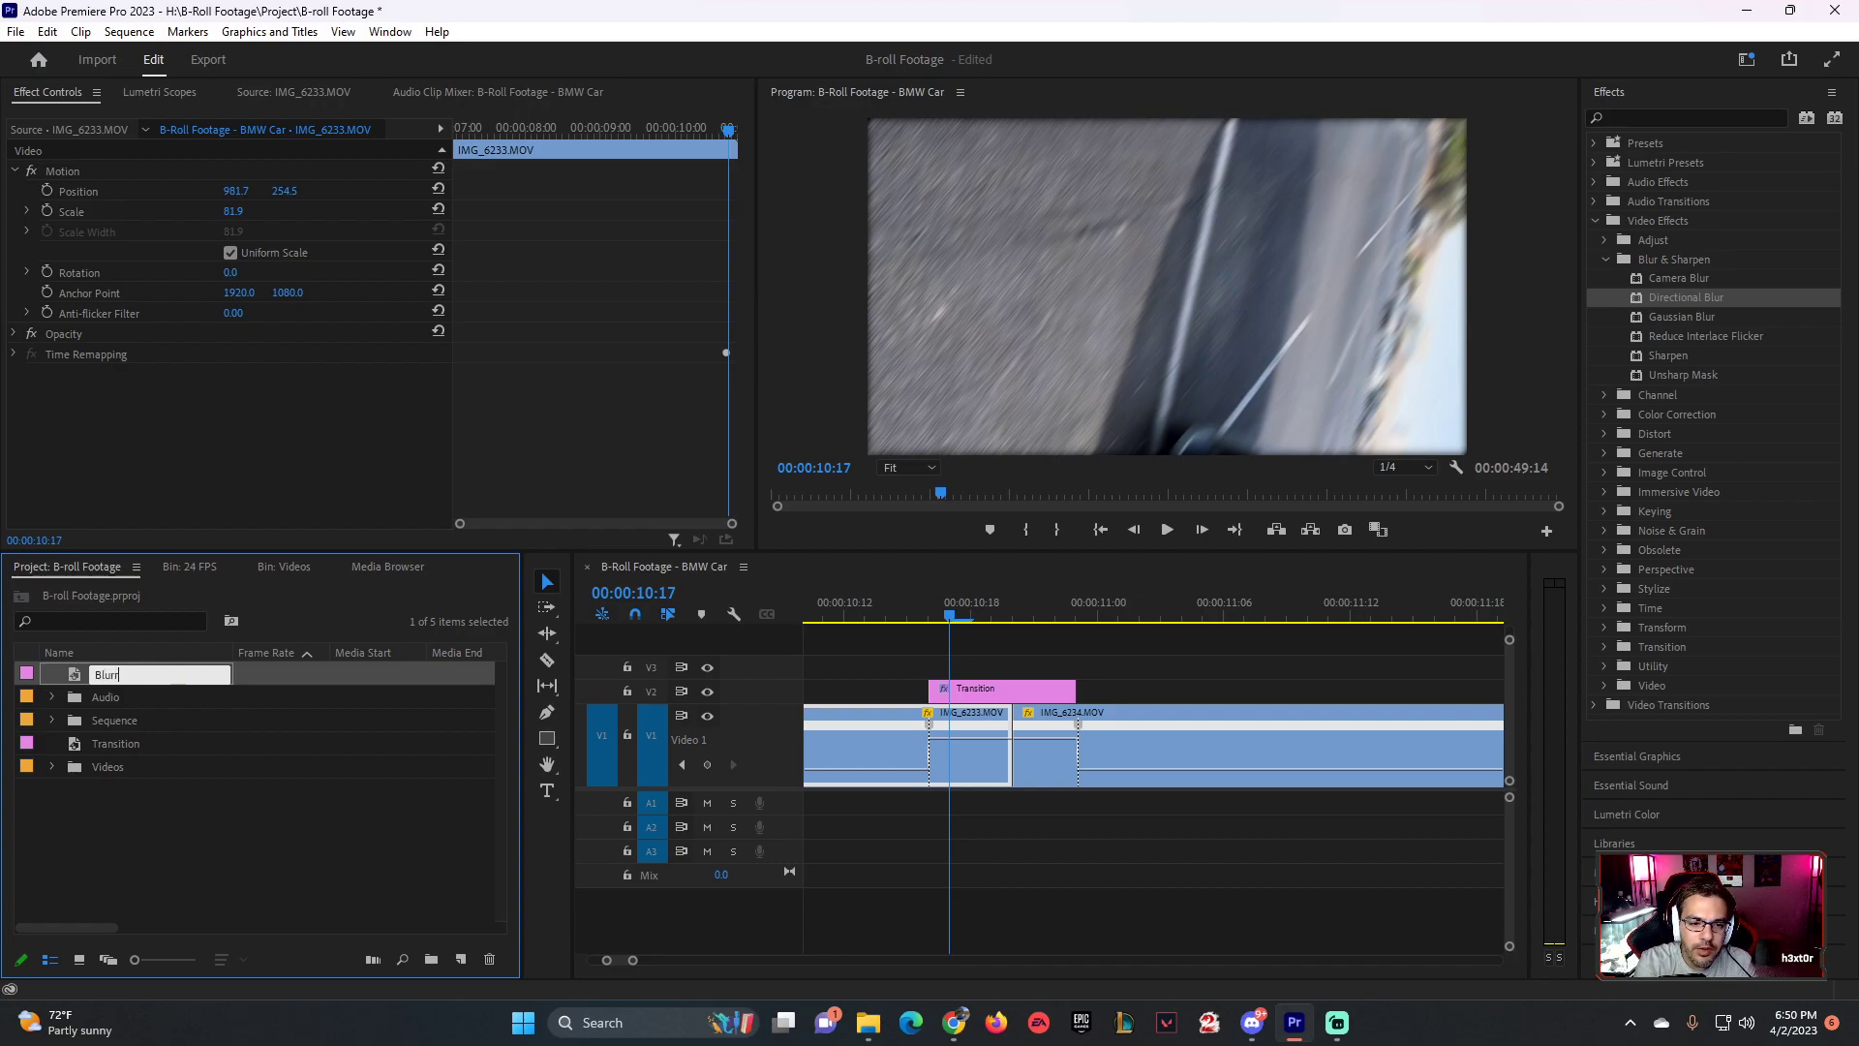
{"action": "type", "text": " Transition"}
{"action": "key", "text": "Tab"}
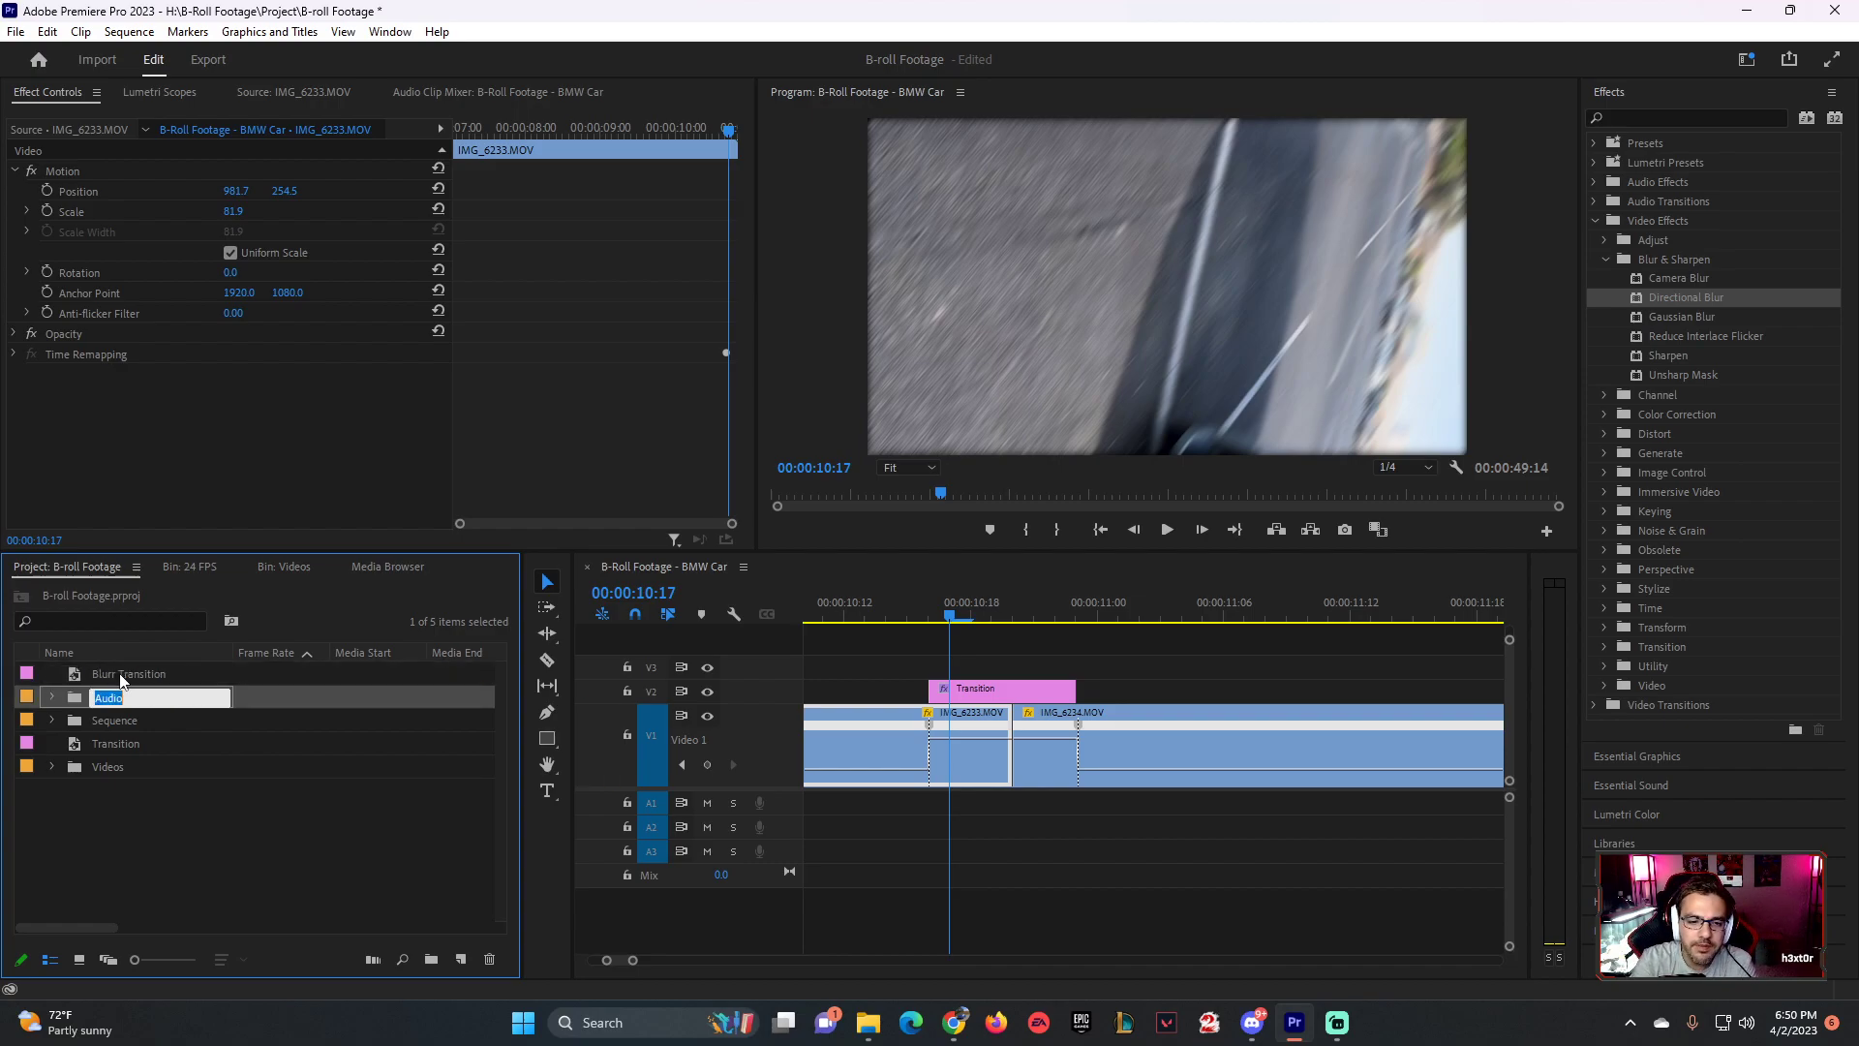
{"action": "left_click", "coordinate": [176, 681]}
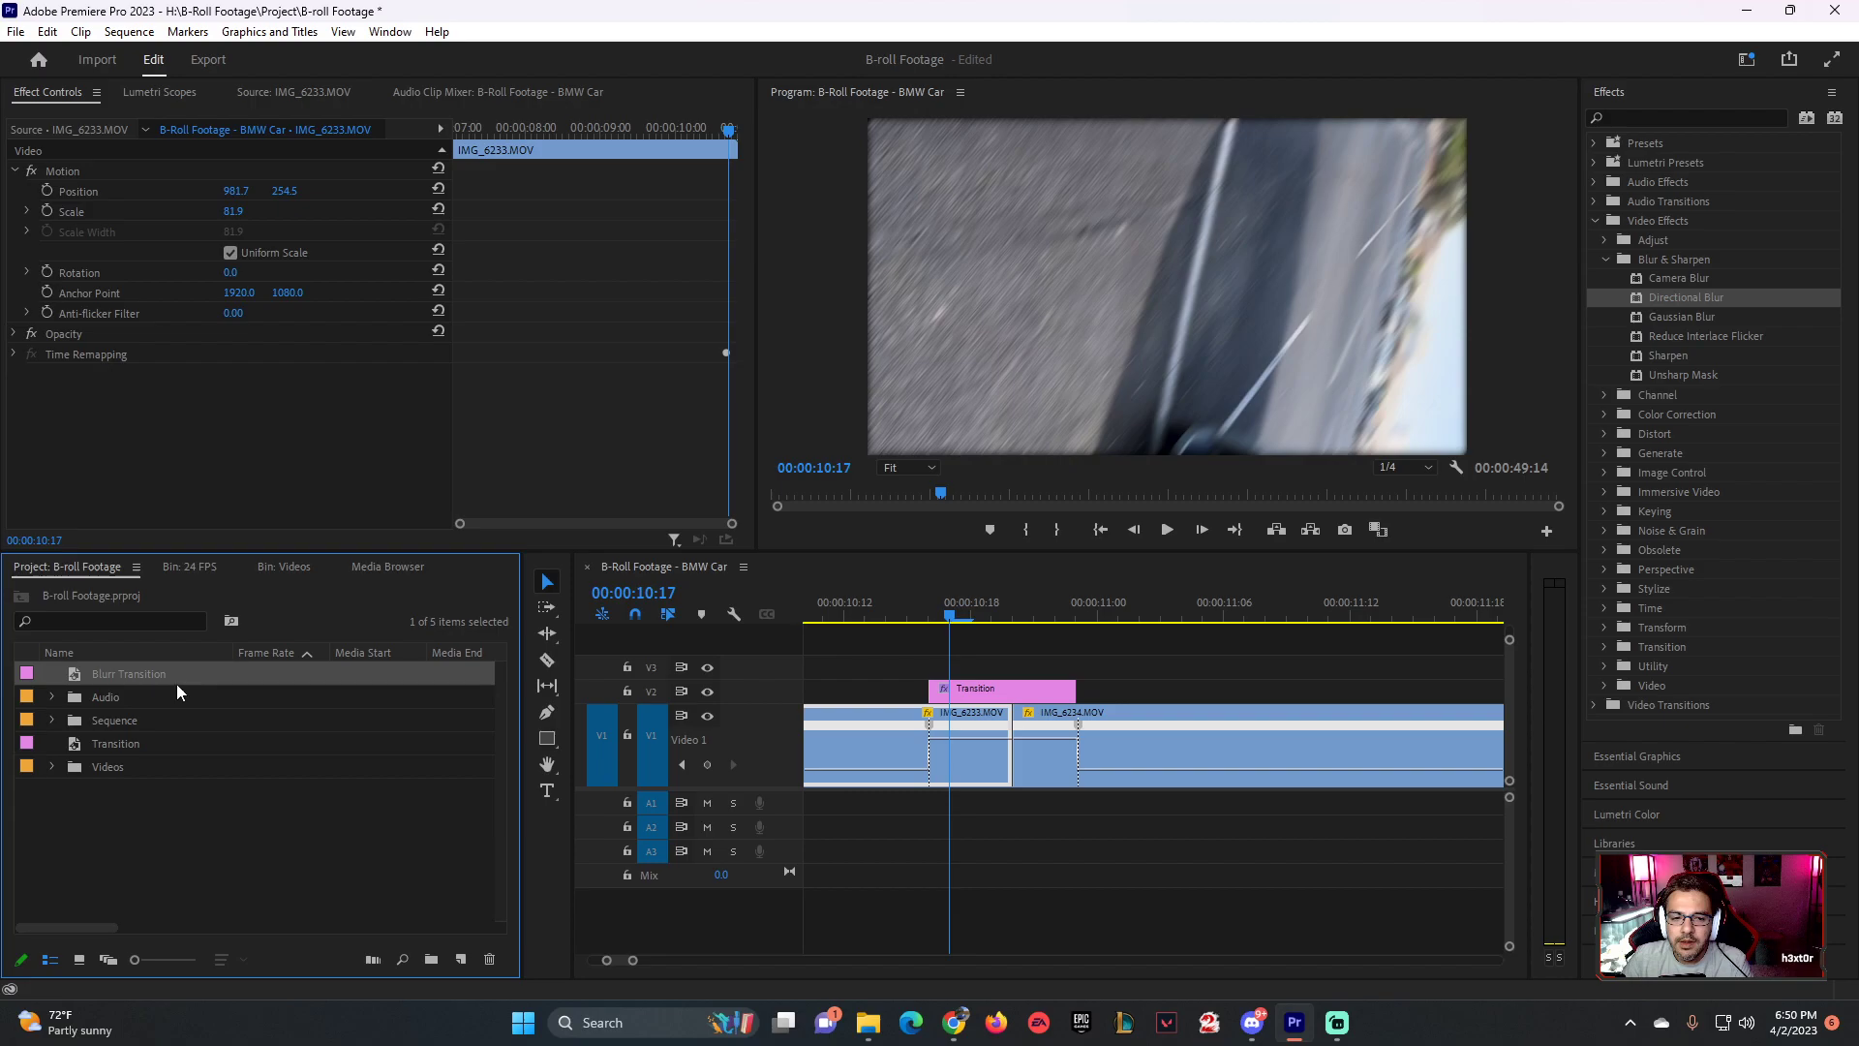
- Place the Blurr Transition layer on V3 above the Transition layer, cut it to the same end and delete the excess
{"action": "left_click", "coordinate": [1681, 316]}
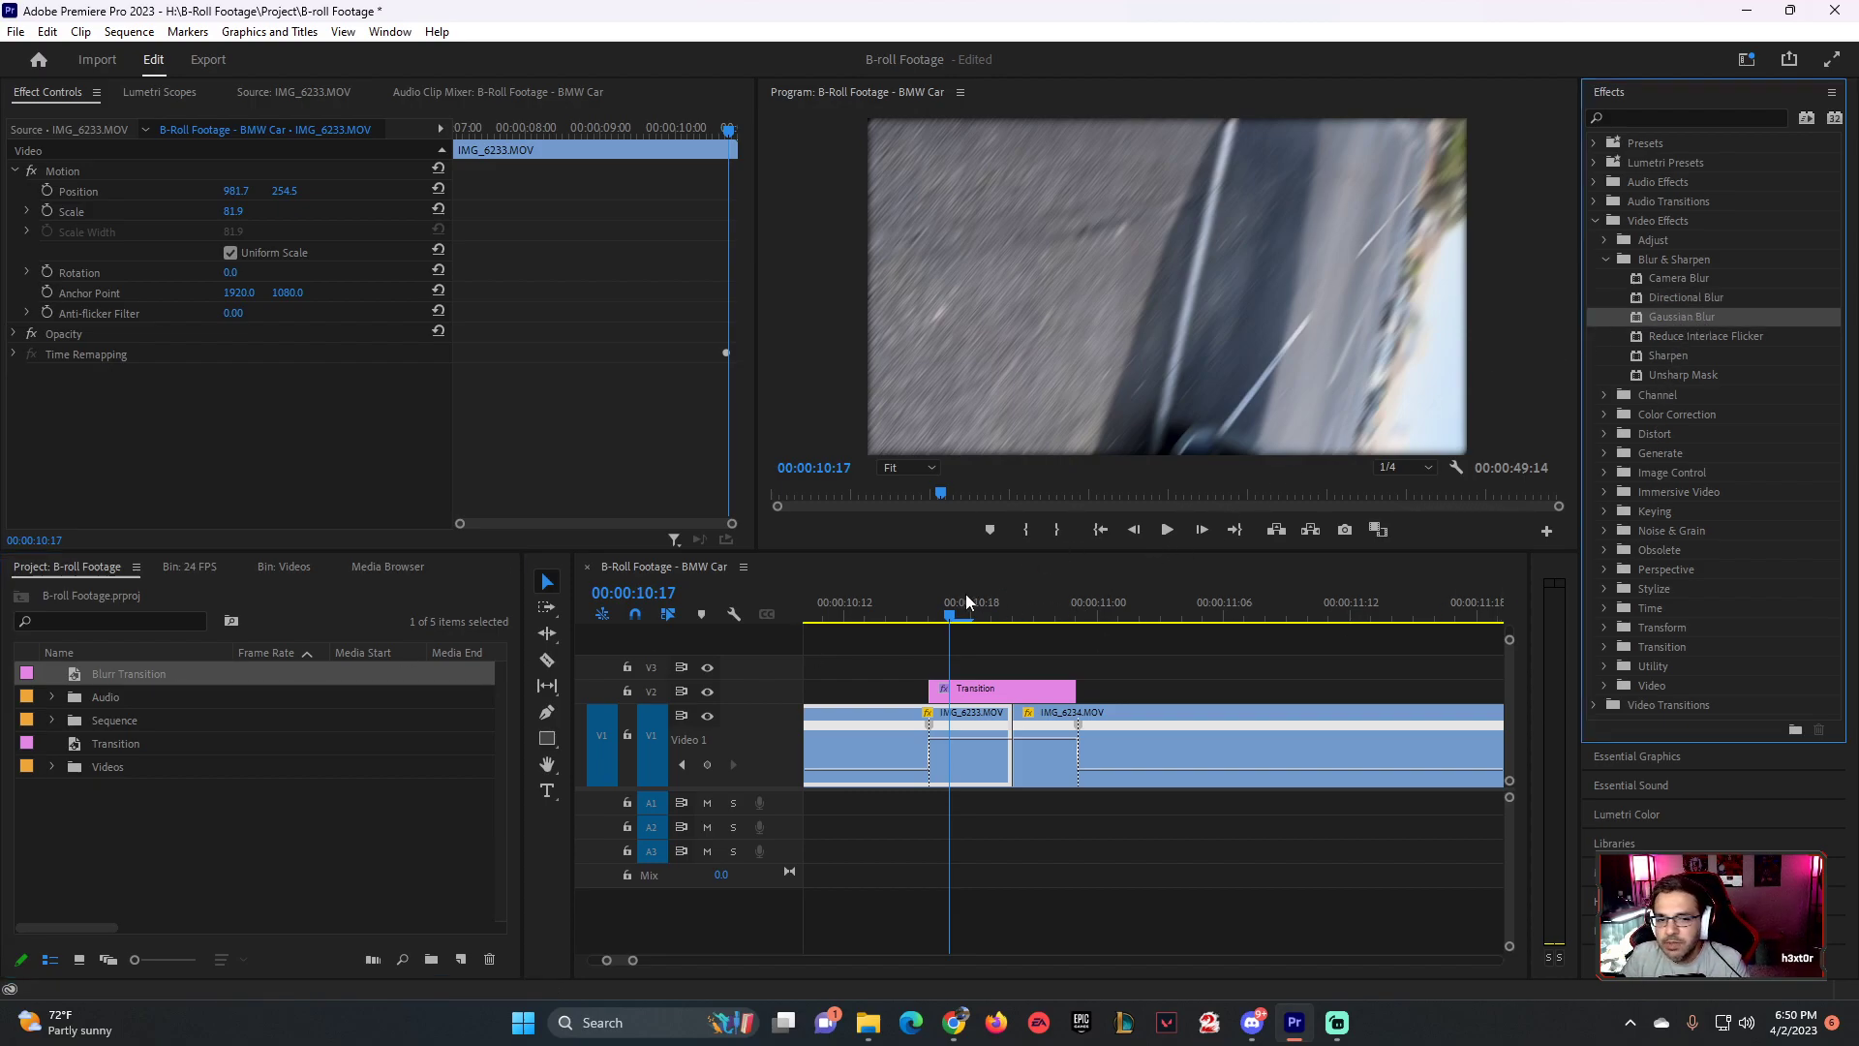
{"action": "left_click_drag", "start_coordinate": [153, 676], "coordinate": [930, 668]}
{"action": "key", "text": "c"}
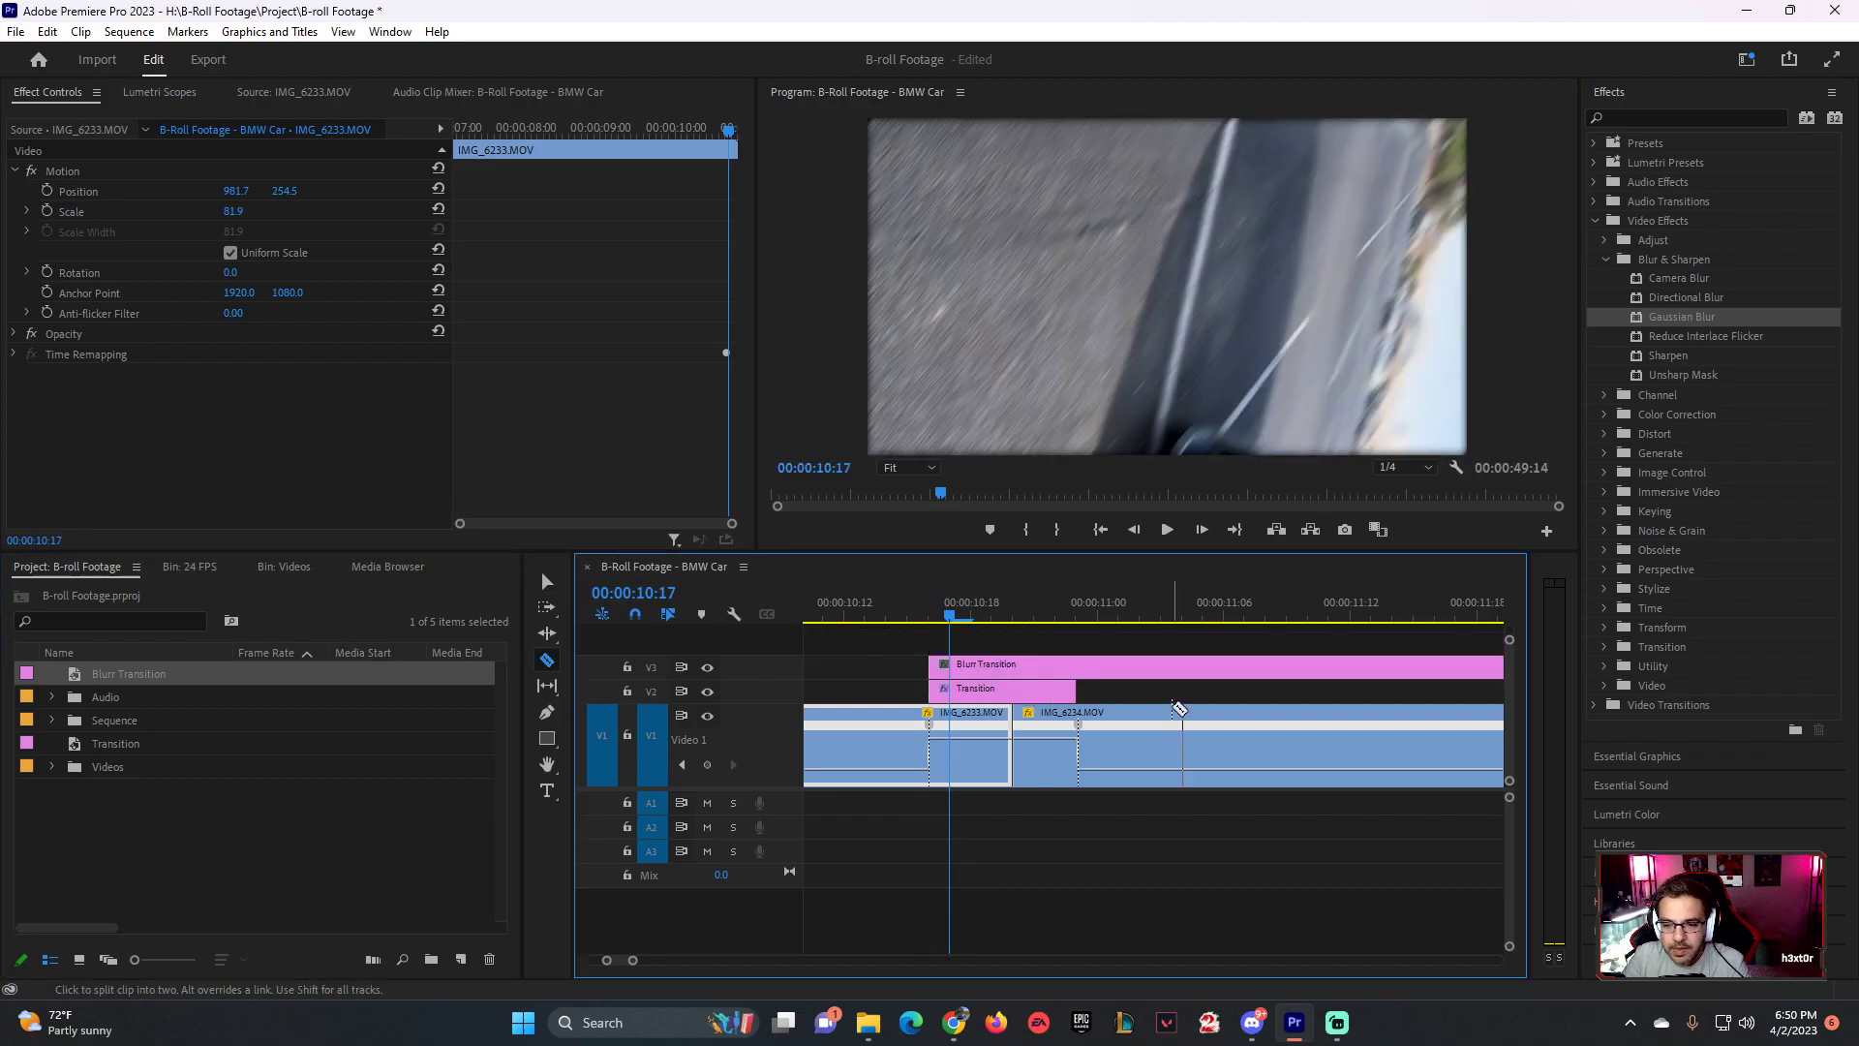
{"action": "left_click", "coordinate": [1078, 666]}
{"action": "key", "text": "v"}
{"action": "left_click", "coordinate": [1136, 671]}
{"action": "key", "text": "Delete"}
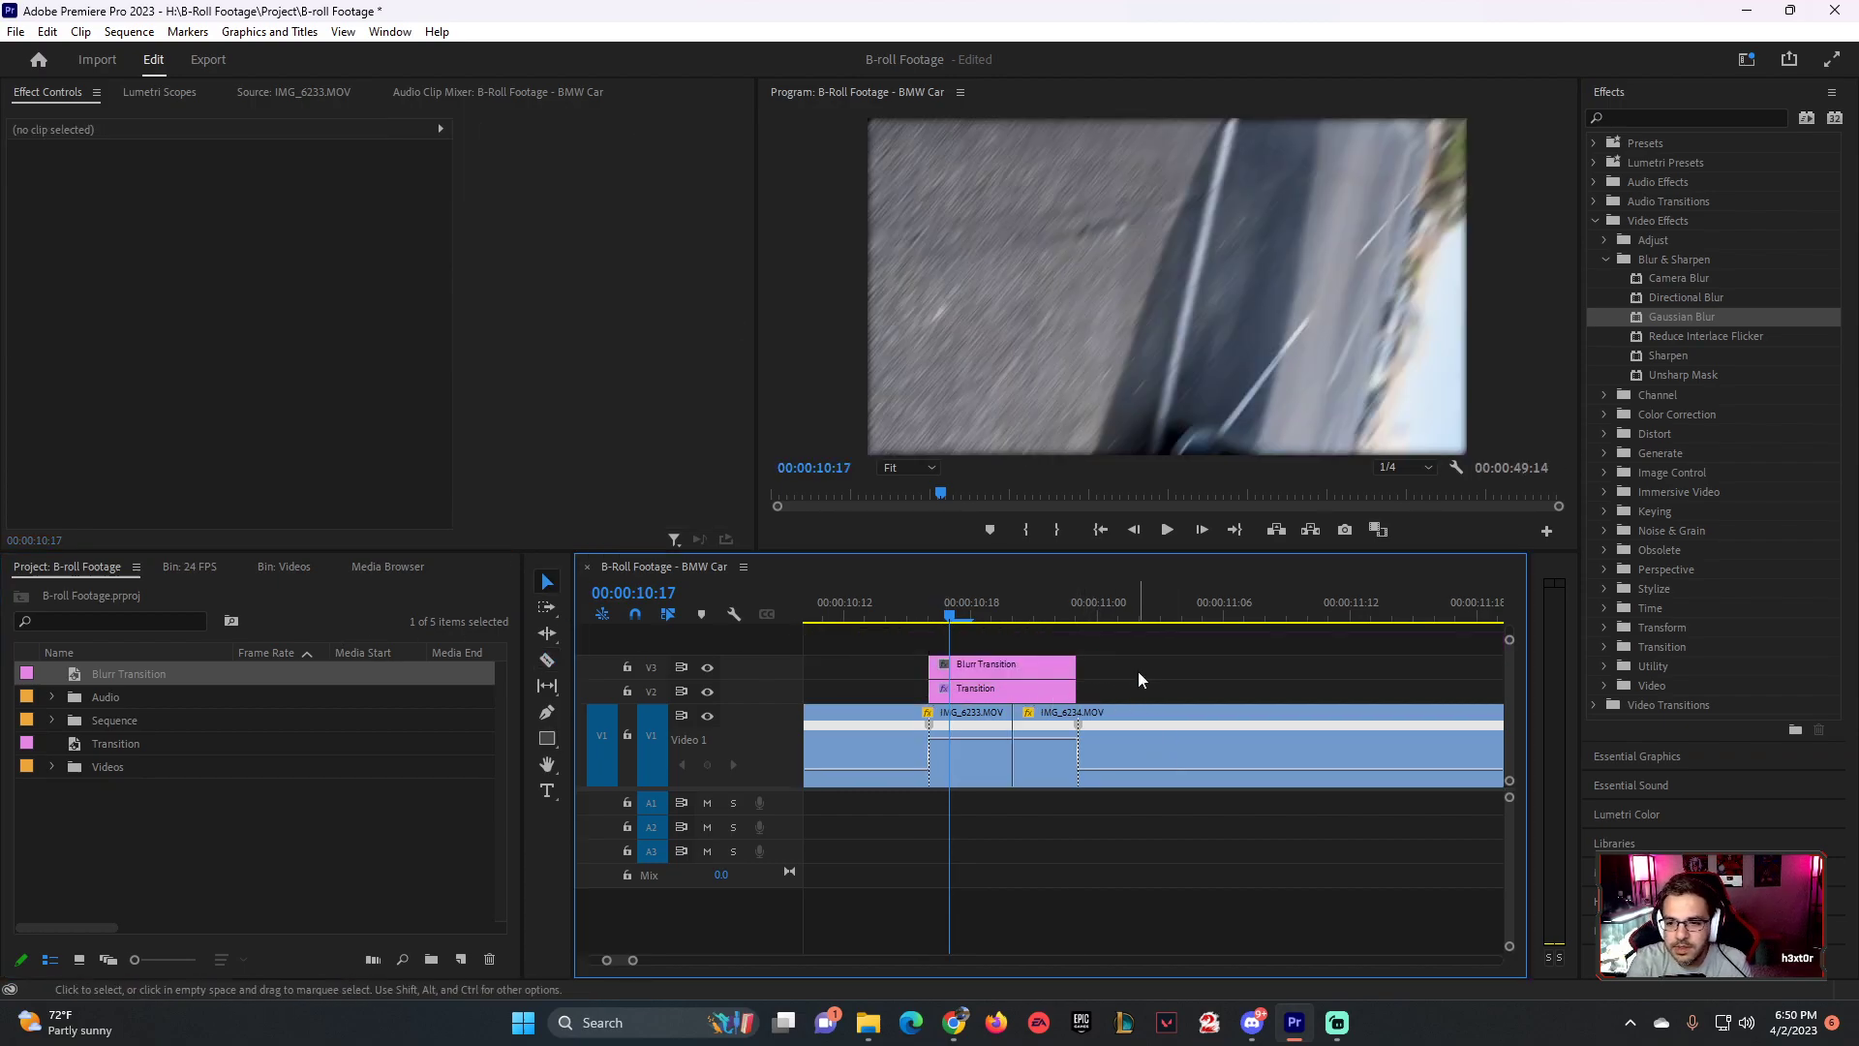
- Apply the Gaussian Blur effect to the Blurr Transition layer on V3 and select the effect in its settings
{"action": "left_click_drag", "start_coordinate": [1641, 316], "coordinate": [1492, 398]}
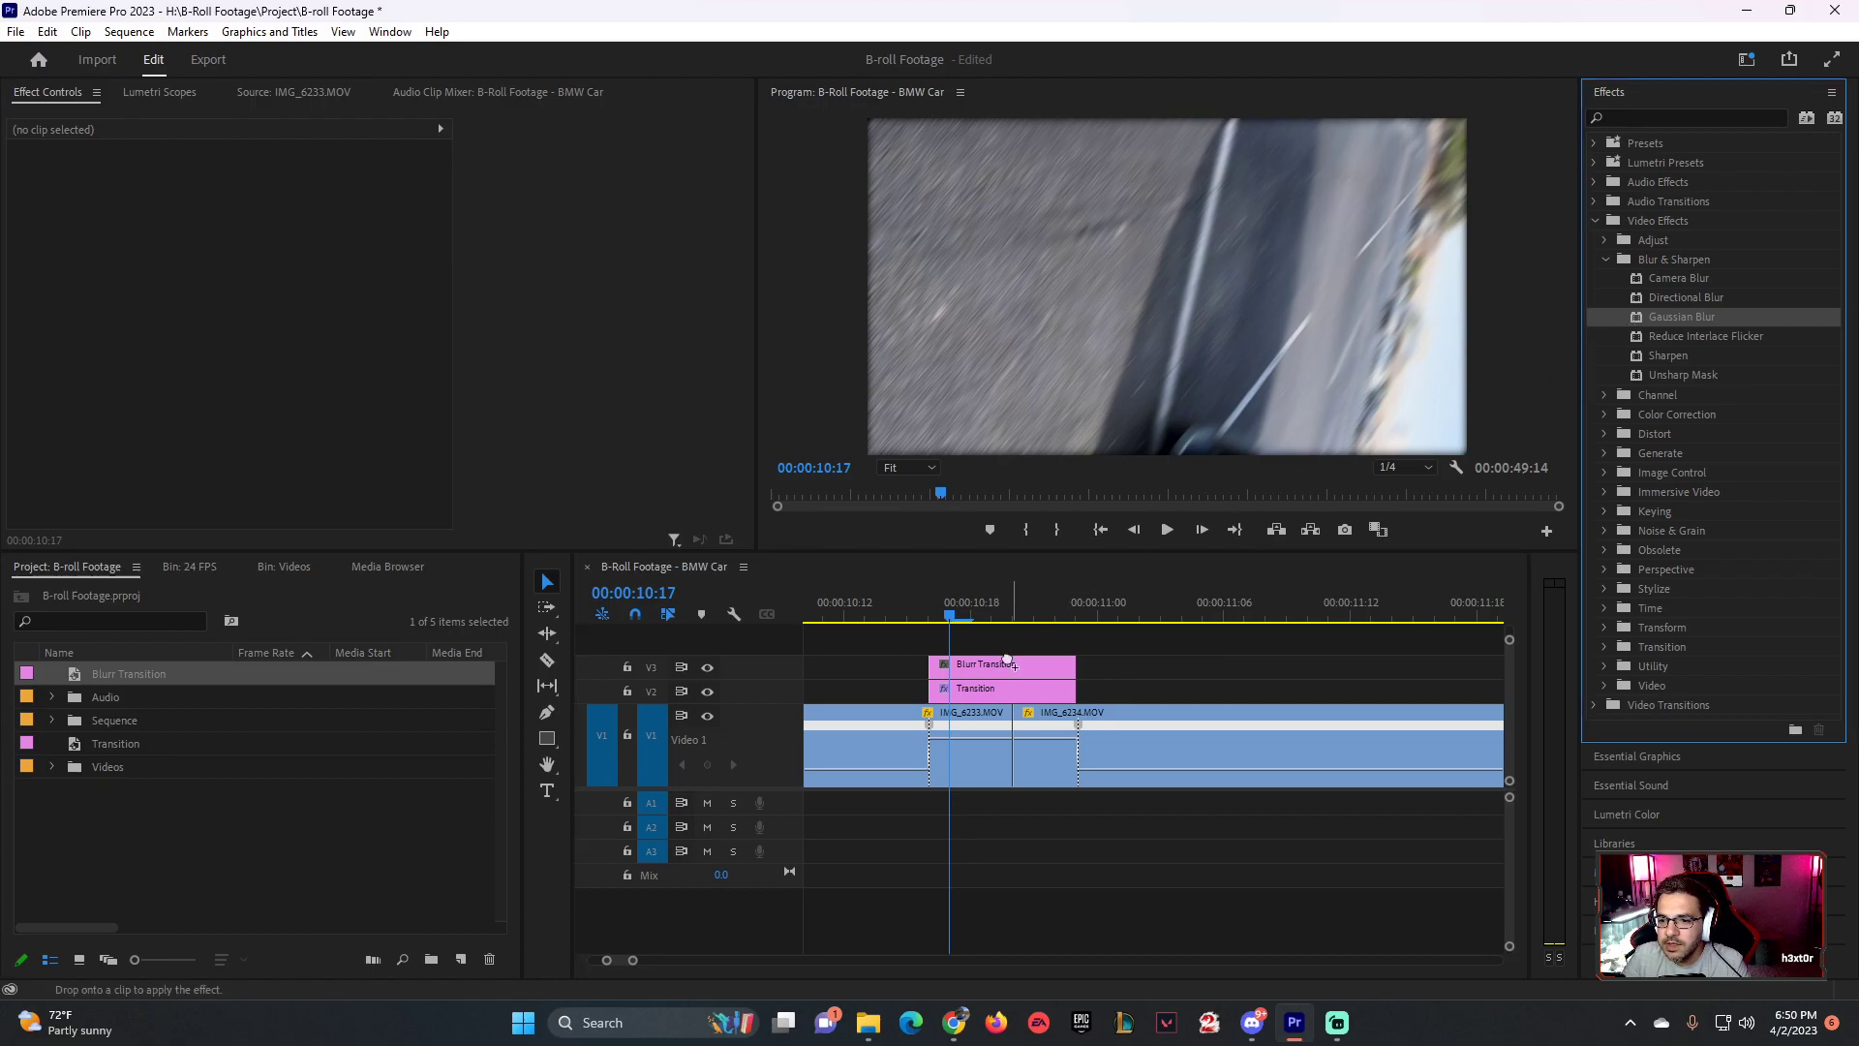
{"action": "left_click_drag", "start_coordinate": [1011, 656], "coordinate": [1001, 664]}
{"action": "left_click", "coordinate": [72, 379]}
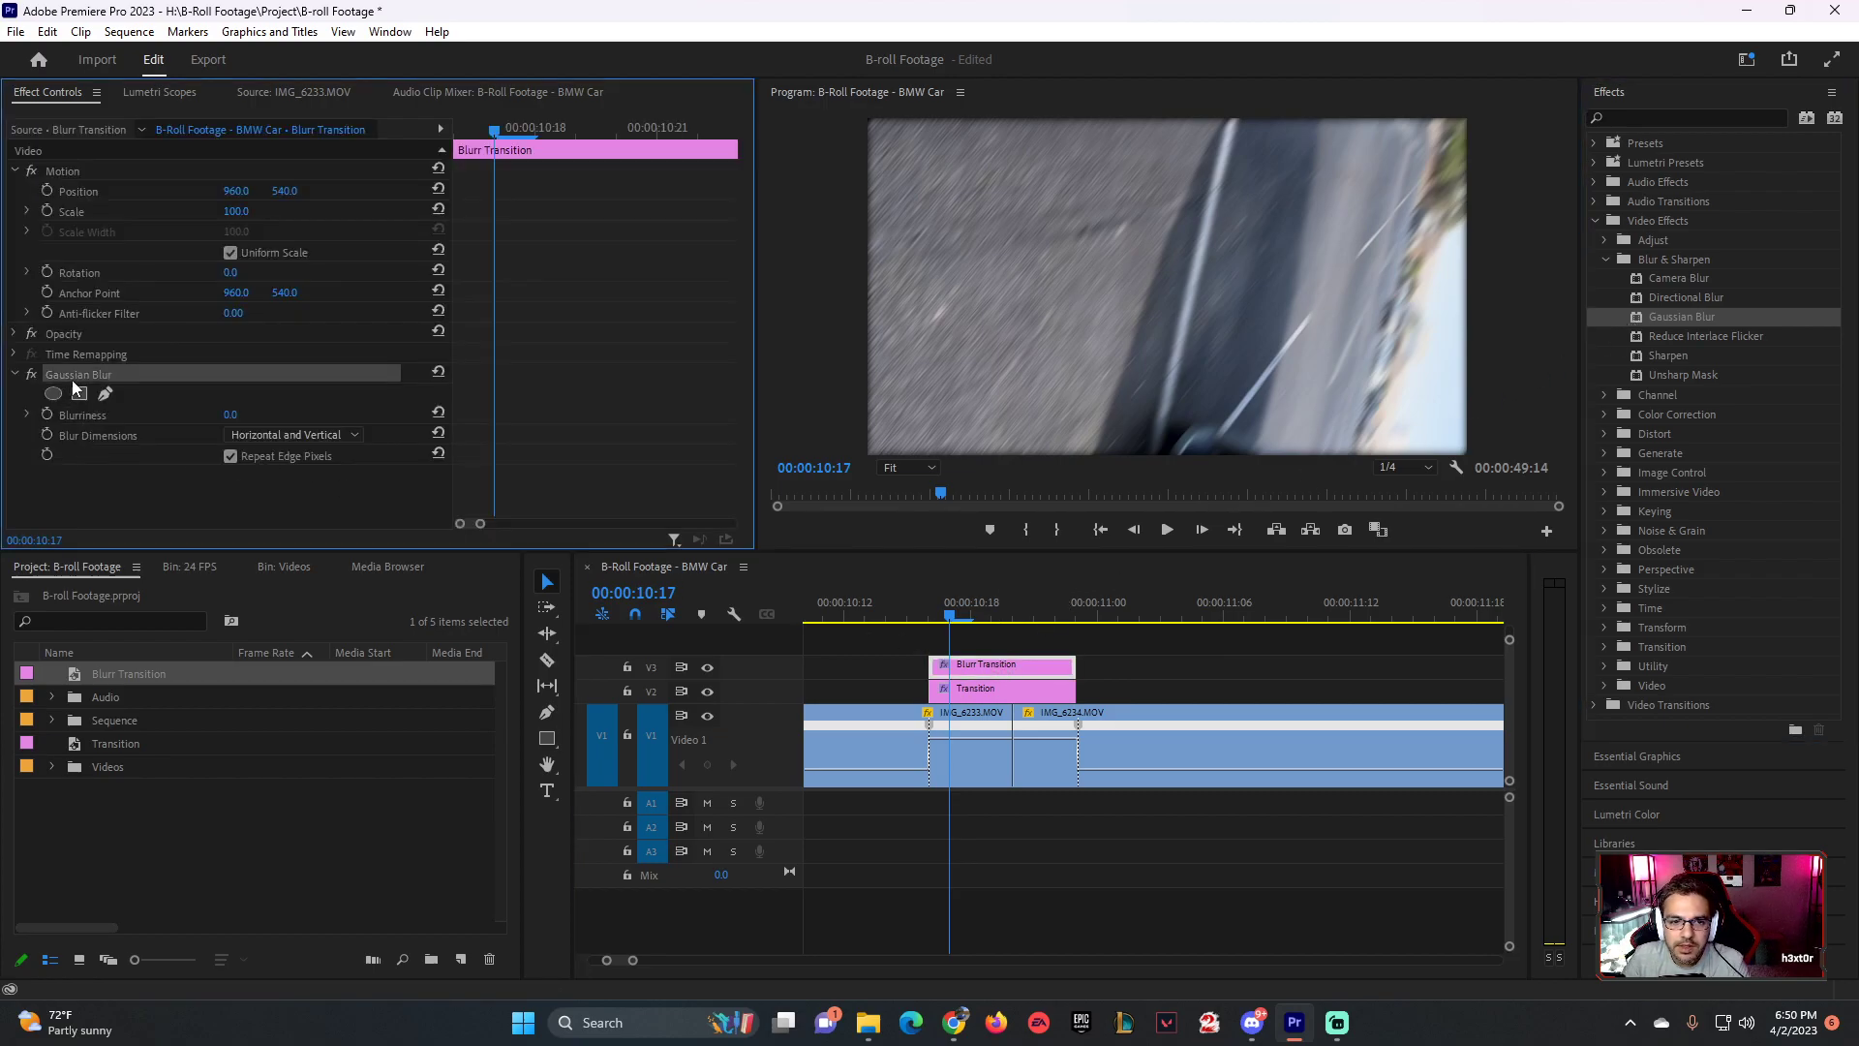
- Set the Gaussian Blur blurriness of the Blurr Transition layer to 28.5 and play back the transition
{"action": "left_click", "coordinate": [225, 423]}
{"action": "left_click", "coordinate": [27, 414]}
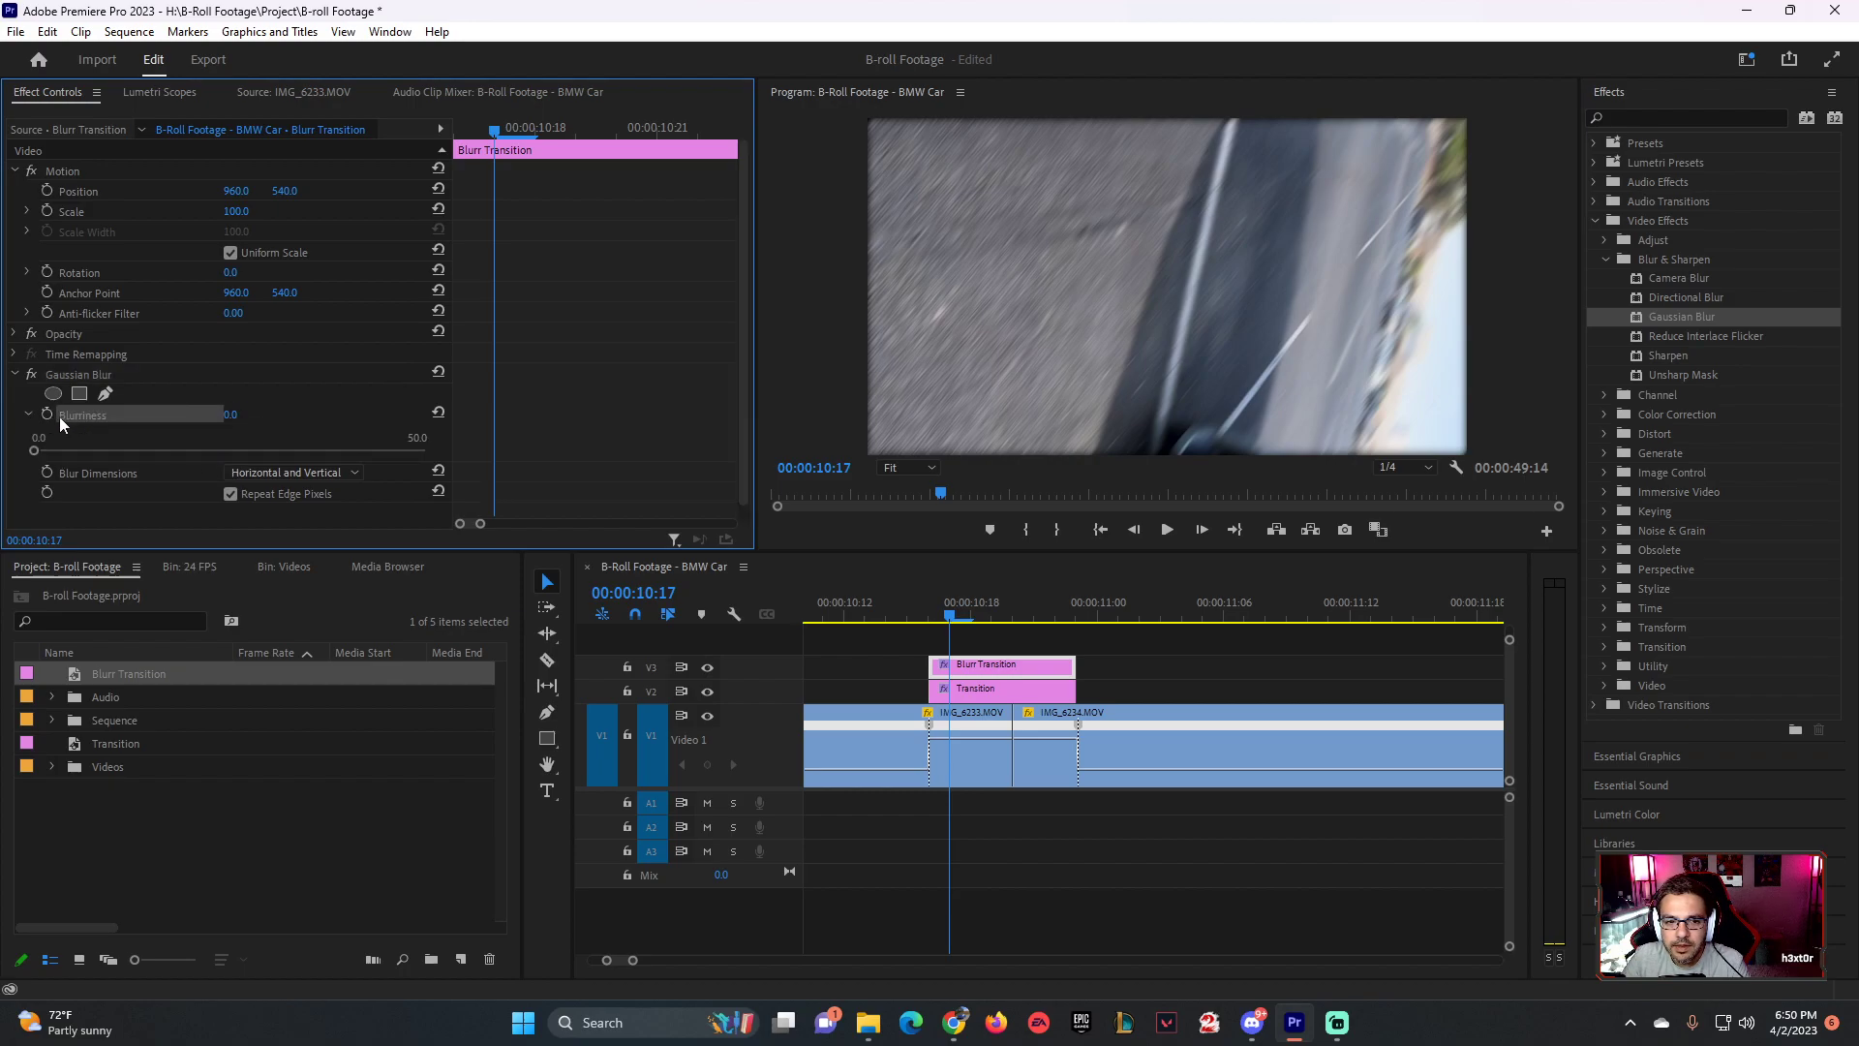
{"action": "left_click_drag", "start_coordinate": [54, 449], "coordinate": [258, 452]}
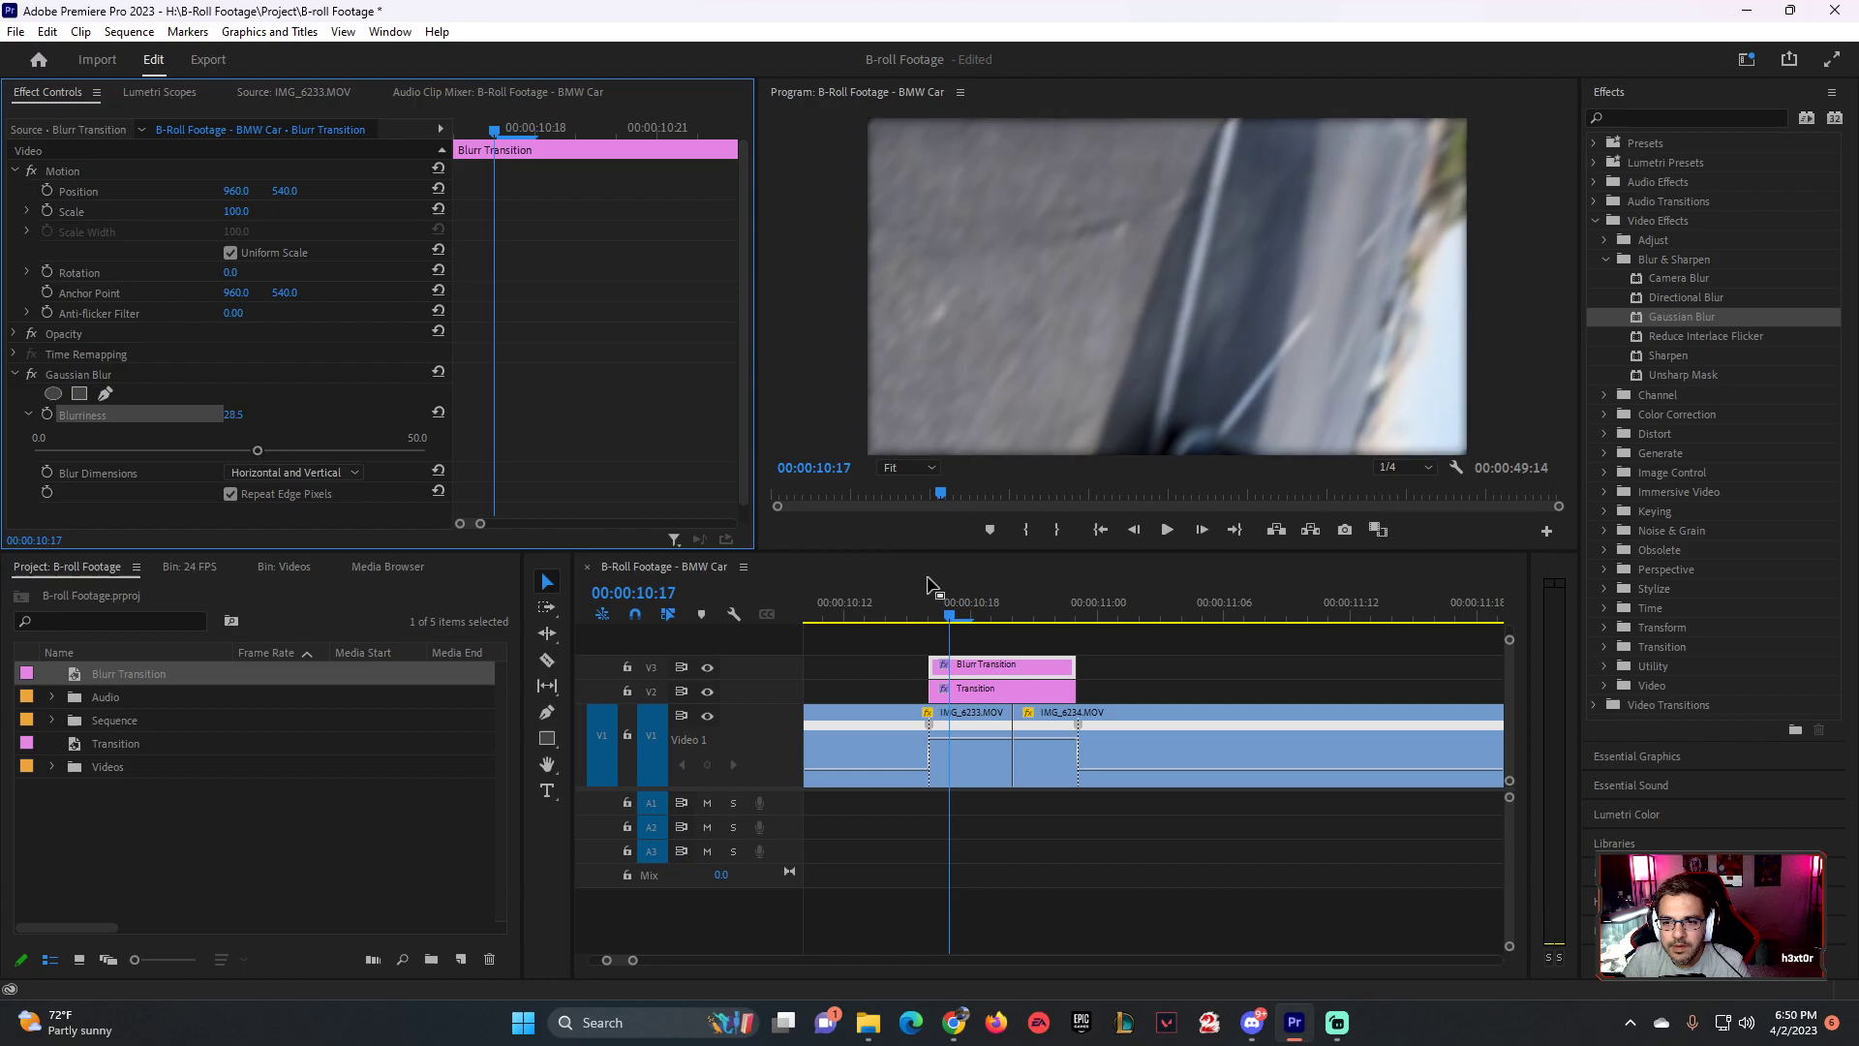
{"action": "key", "text": "space"}
{"action": "left_click_drag", "start_coordinate": [874, 621], "coordinate": [850, 659]}
{"action": "key", "text": "space"}
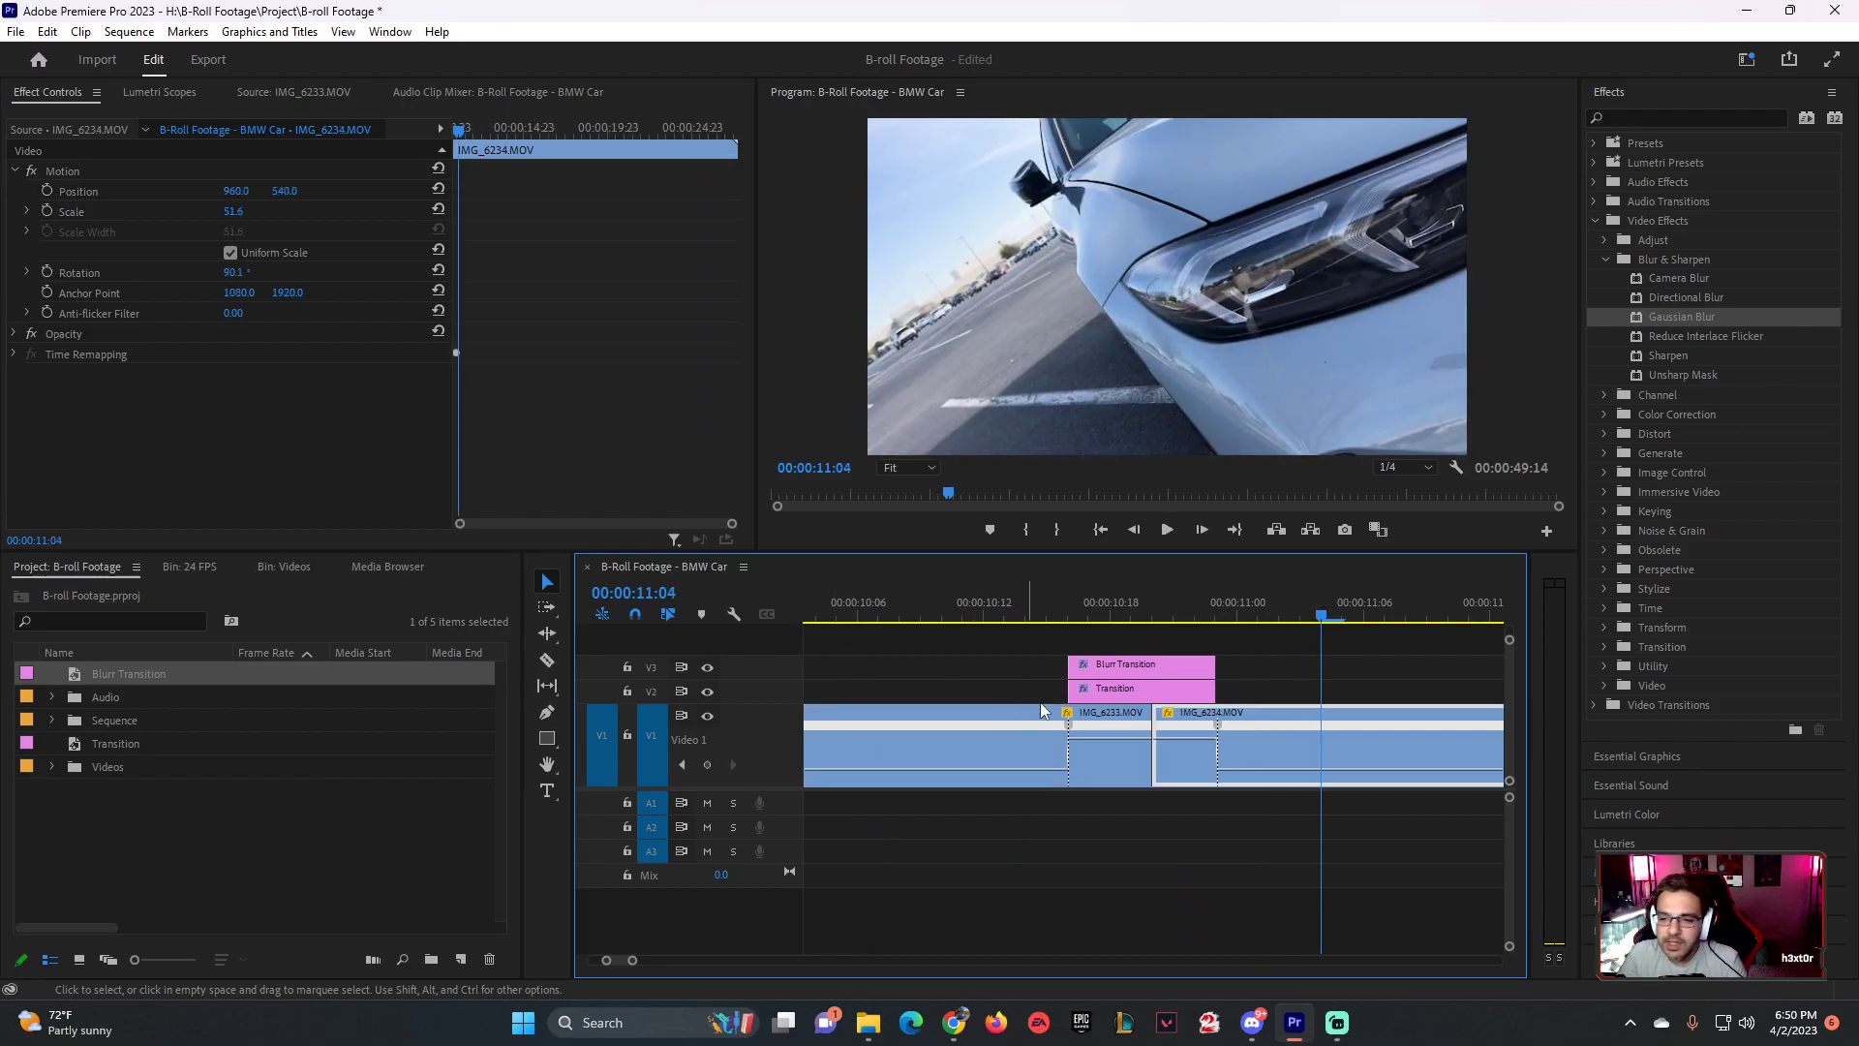
- Split the speed keyframes of IMG_6233 and IMG_6234 around the cut into gradual ramps and play back the transition
{"action": "left_click", "coordinate": [1062, 734]}
{"action": "mouse_move", "coordinate": [1063, 736]}
{"action": "left_mouse_down"}
{"action": "mouse_move", "coordinate": [1038, 741]}
{"action": "mouse_move", "coordinate": [1095, 736]}
{"action": "mouse_move", "coordinate": [1065, 736]}
{"action": "left_mouse_up"}
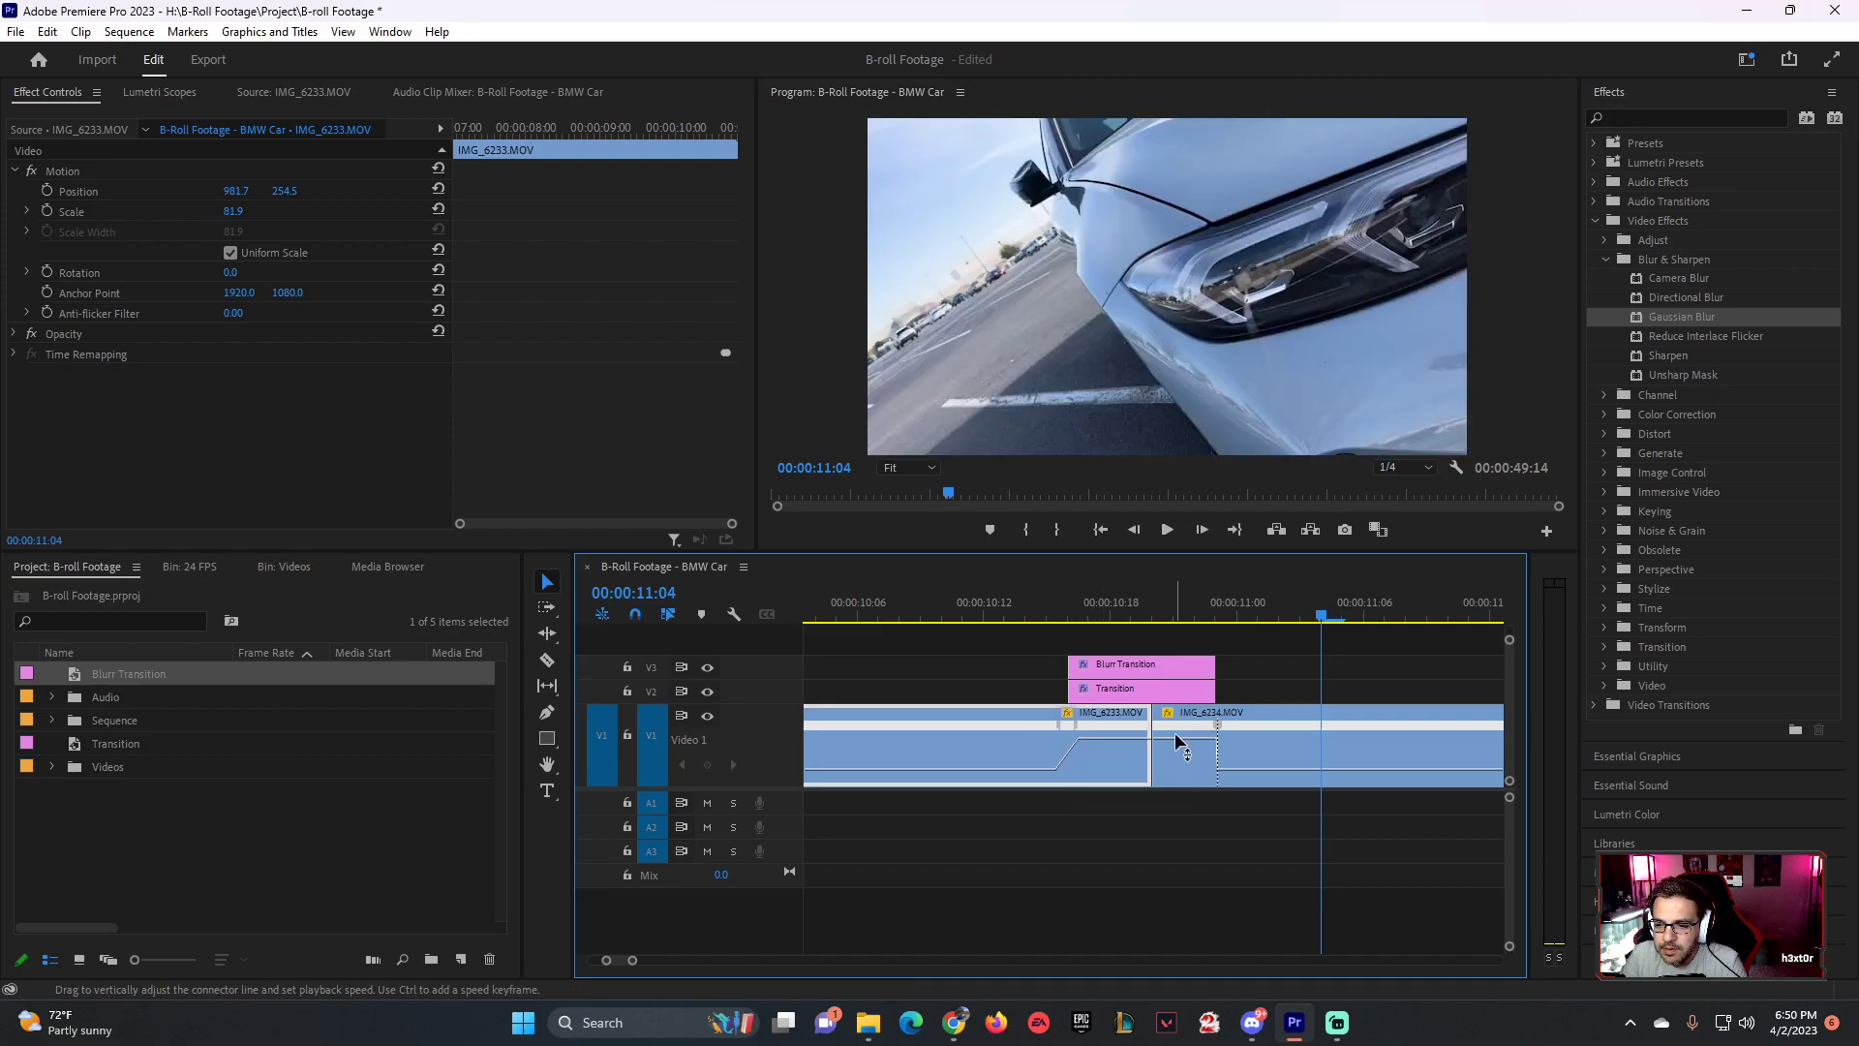
{"action": "mouse_move", "coordinate": [1218, 738]}
{"action": "left_mouse_down"}
{"action": "mouse_move", "coordinate": [1254, 736]}
{"action": "mouse_move", "coordinate": [1203, 735]}
{"action": "left_mouse_up"}
{"action": "left_click_drag", "start_coordinate": [1076, 734], "coordinate": [1086, 735]}
{"action": "left_click", "coordinate": [941, 609]}
{"action": "key", "text": "space"}
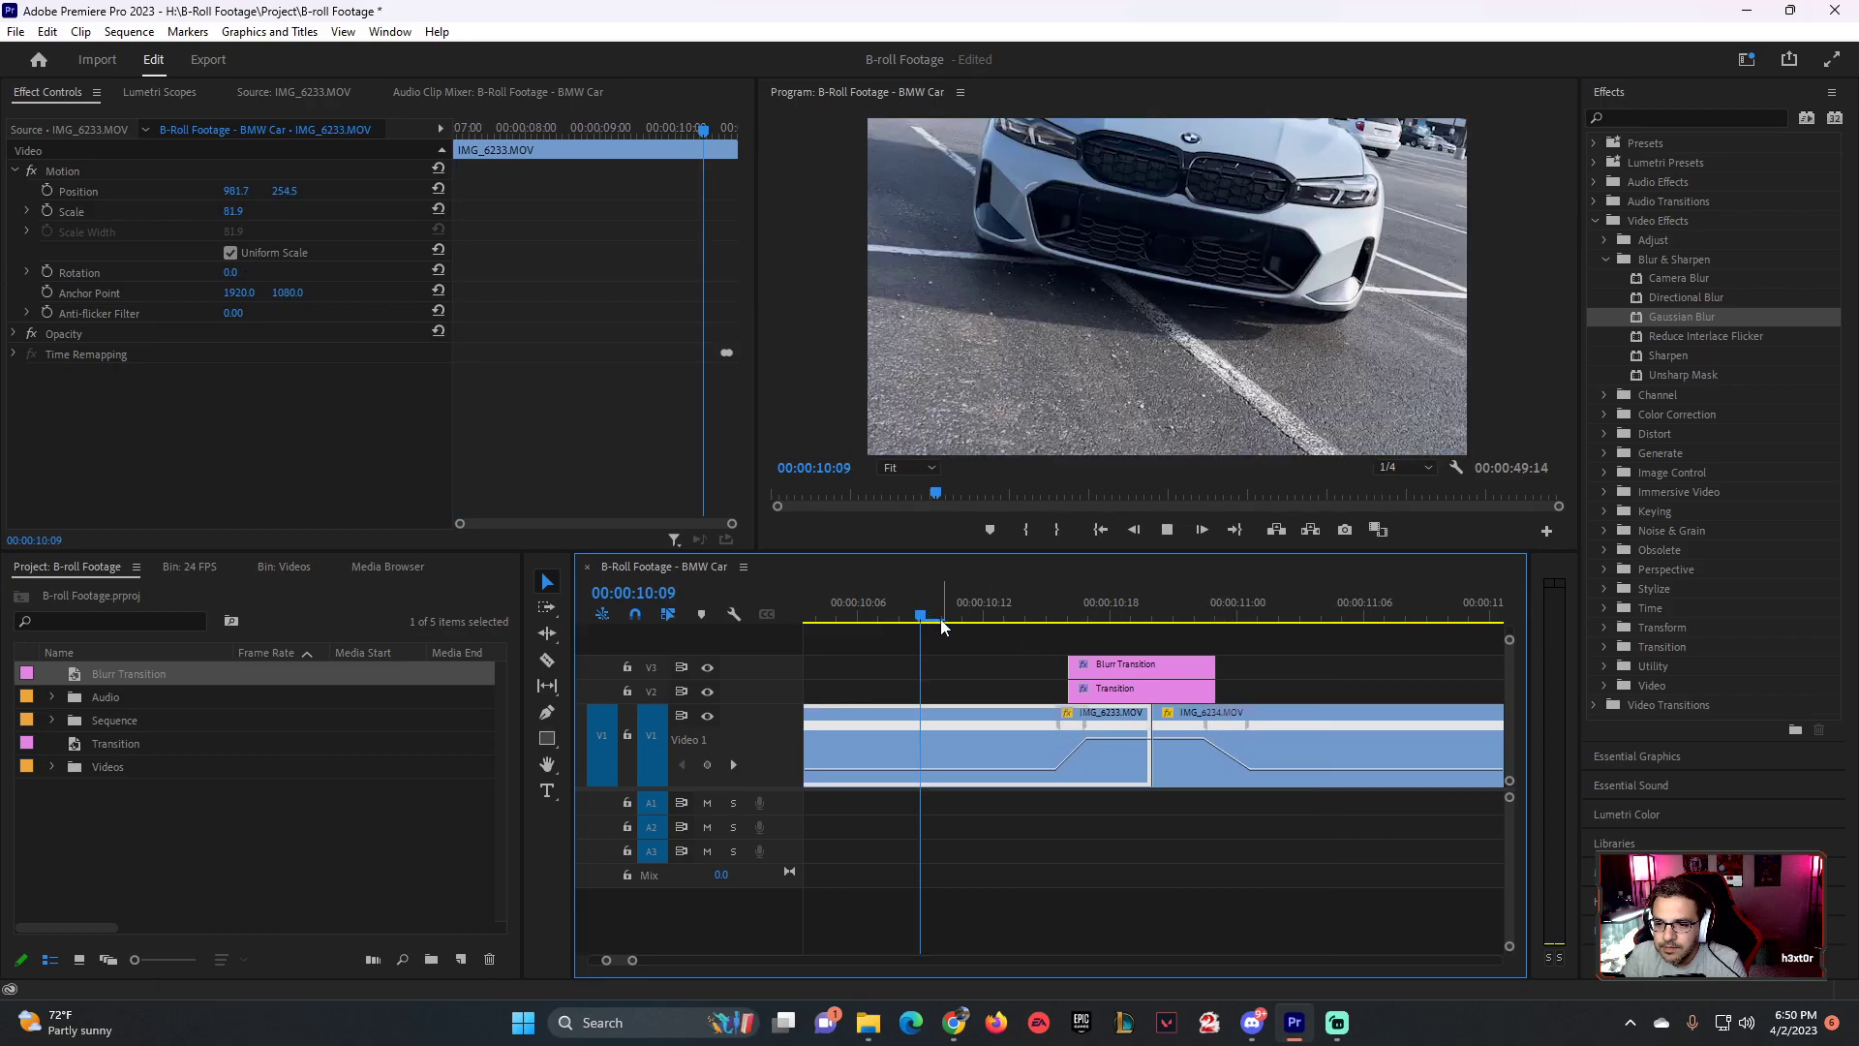
{"action": "key", "text": "space"}
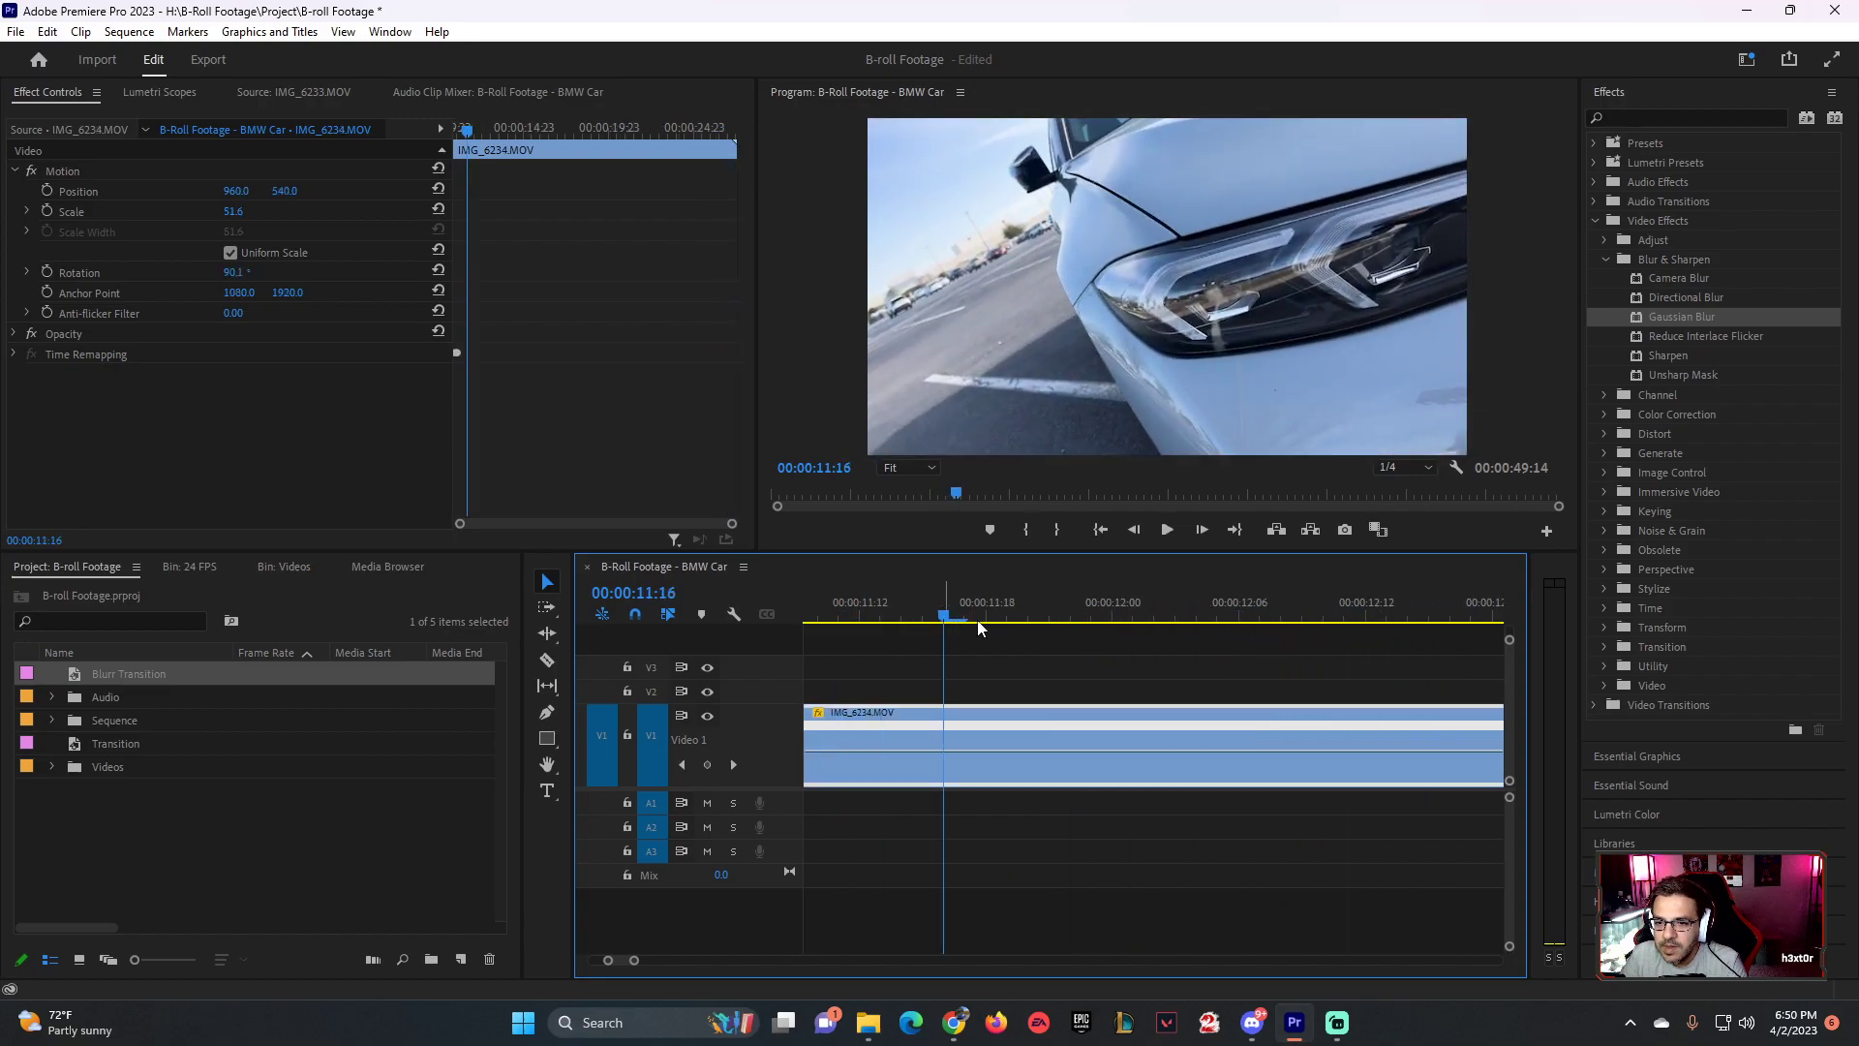
- Add speed keyframes to the IMG_6234 clip on V1 at 00:00:11:16 and 00:00:20:02
{"action": "key", "text": "Left"}
{"action": "key", "text": "Left"}
{"action": "key", "text": "Left"}
{"action": "key", "text": "Left"}
{"action": "key", "text": "Left"}
{"action": "key", "text": "Left"}
{"action": "key", "text": "Left"}
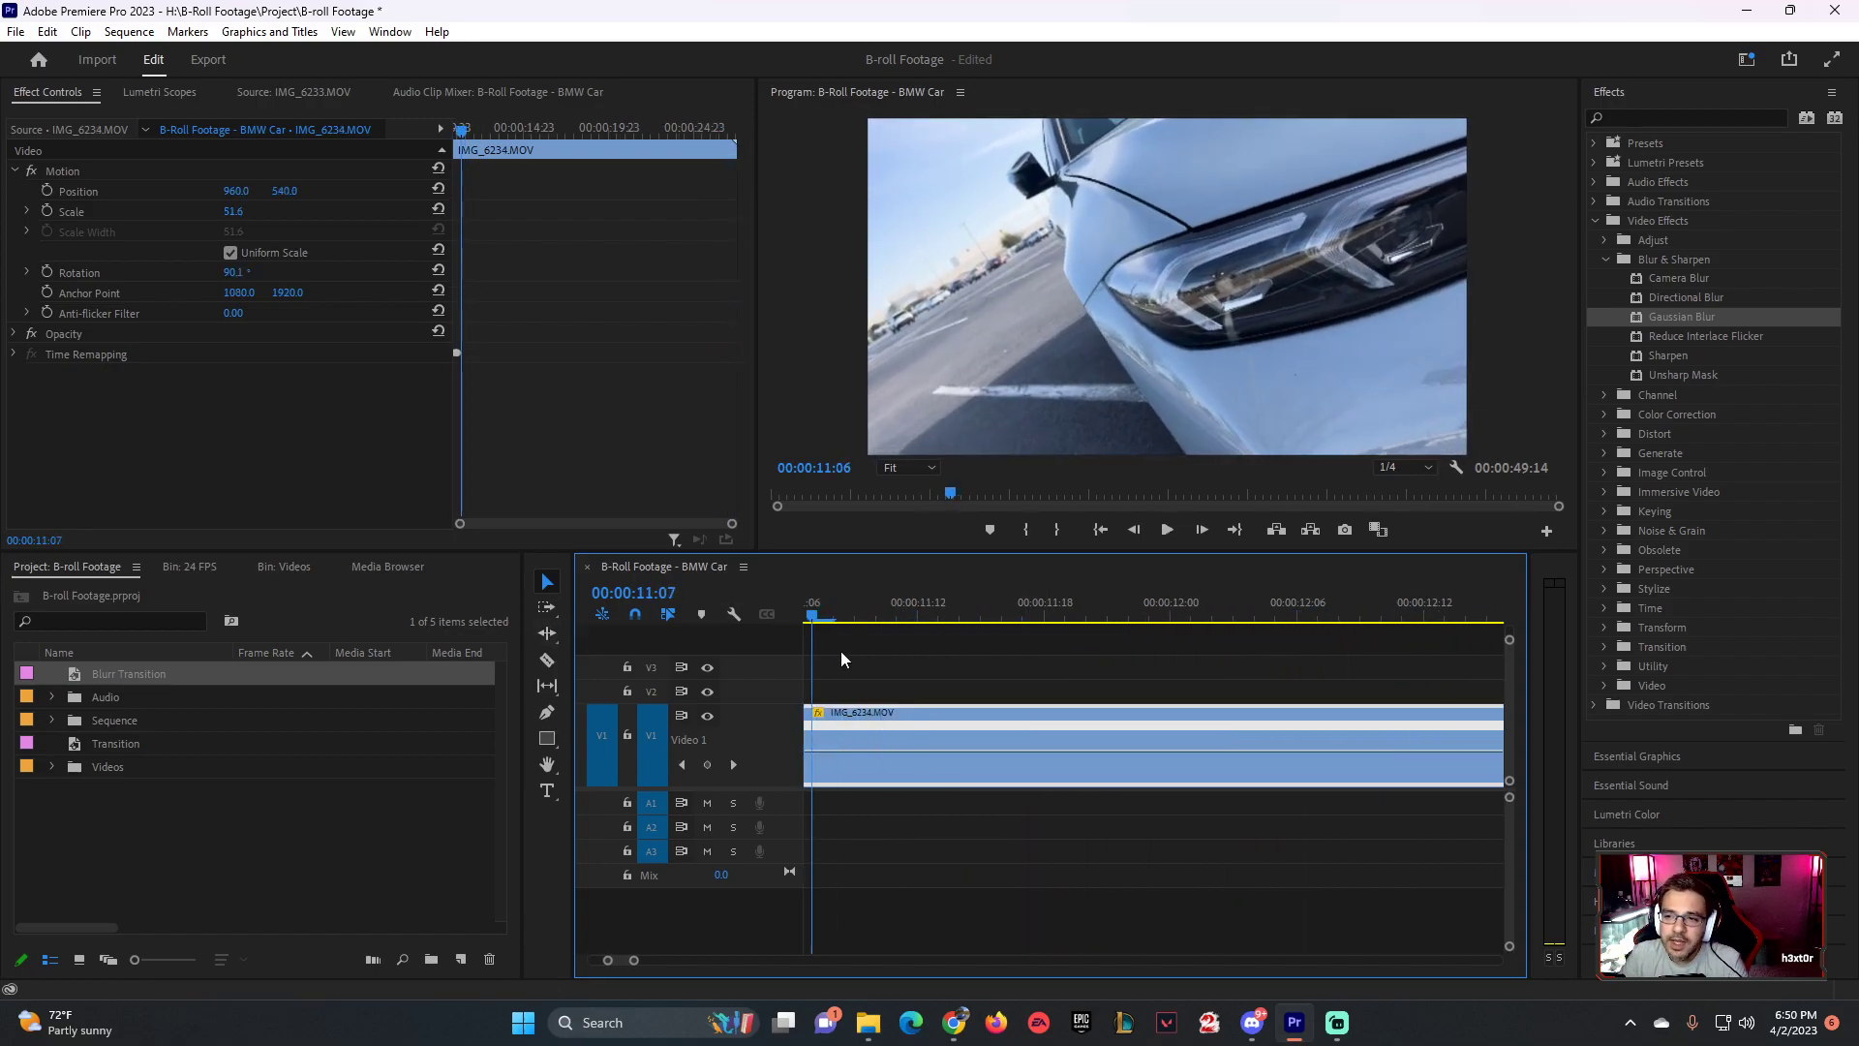
{"action": "left_click_drag", "start_coordinate": [857, 634], "coordinate": [996, 634]}
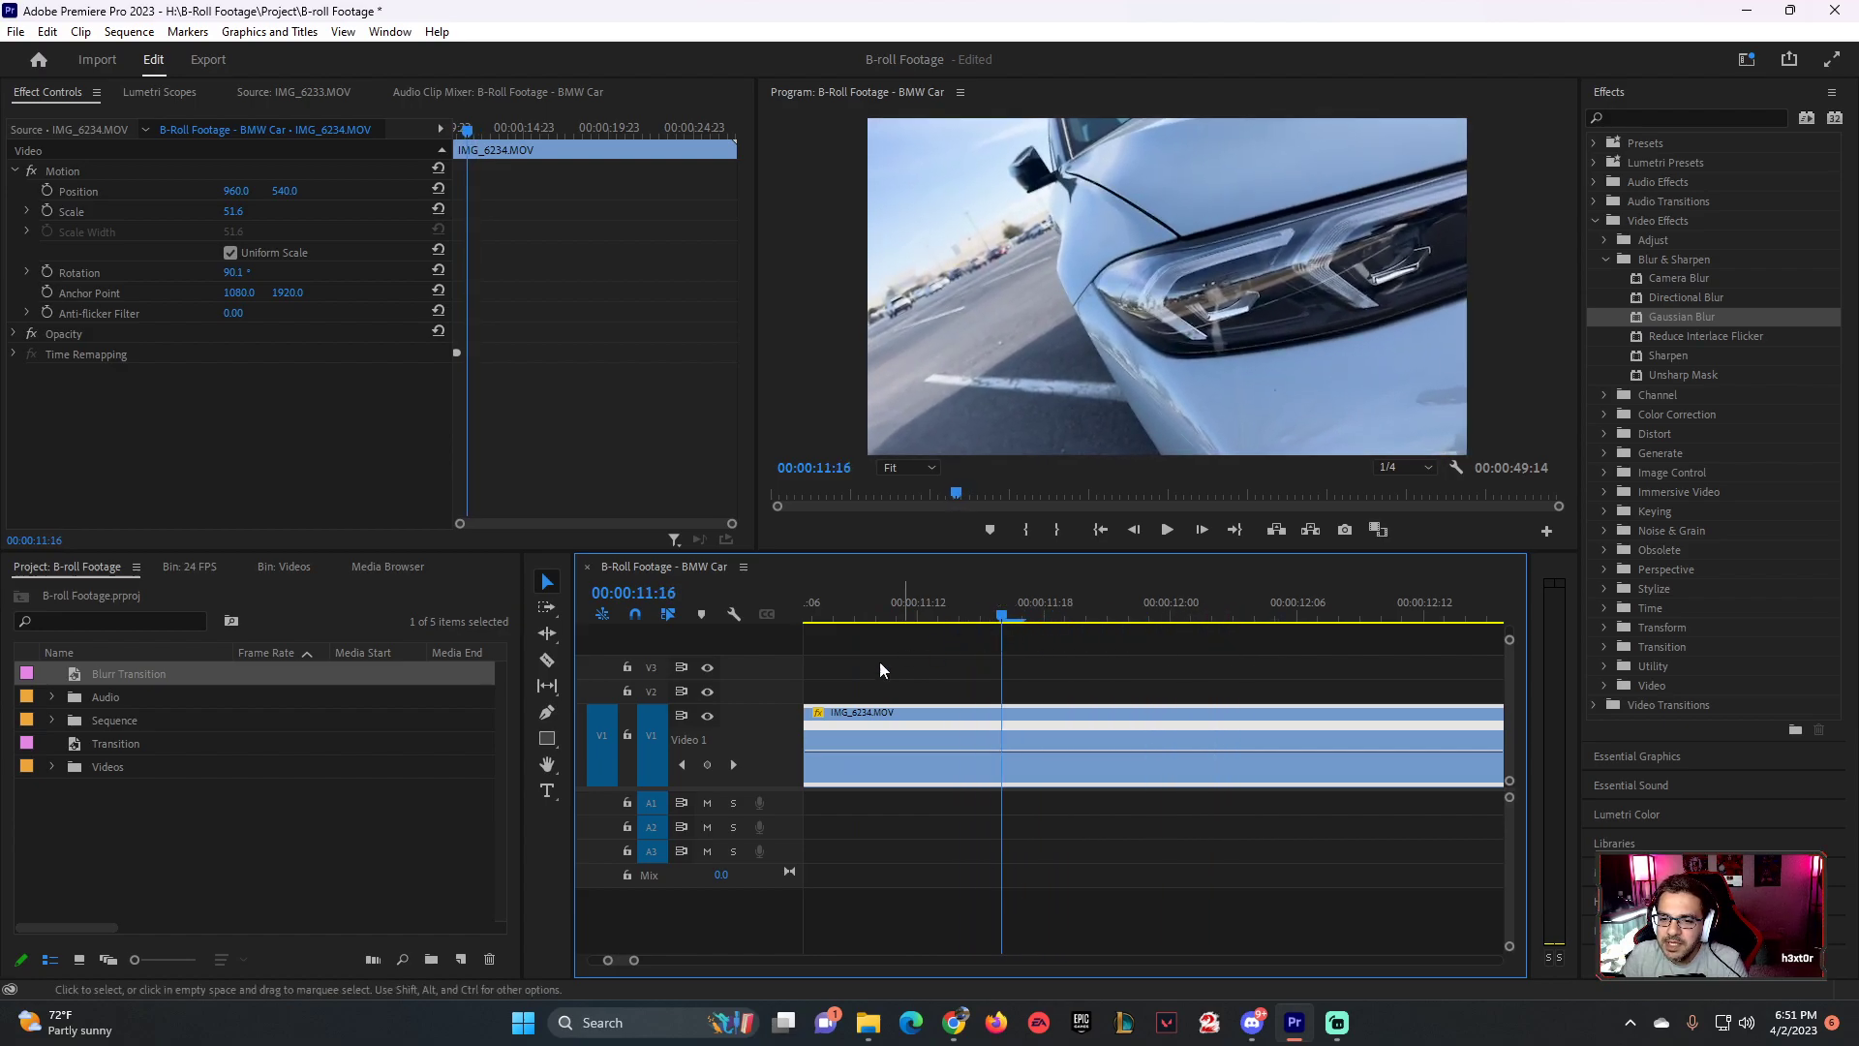
{"action": "left_click", "coordinate": [707, 765]}
{"action": "left_click_drag", "start_coordinate": [1001, 617], "coordinate": [1467, 758]}
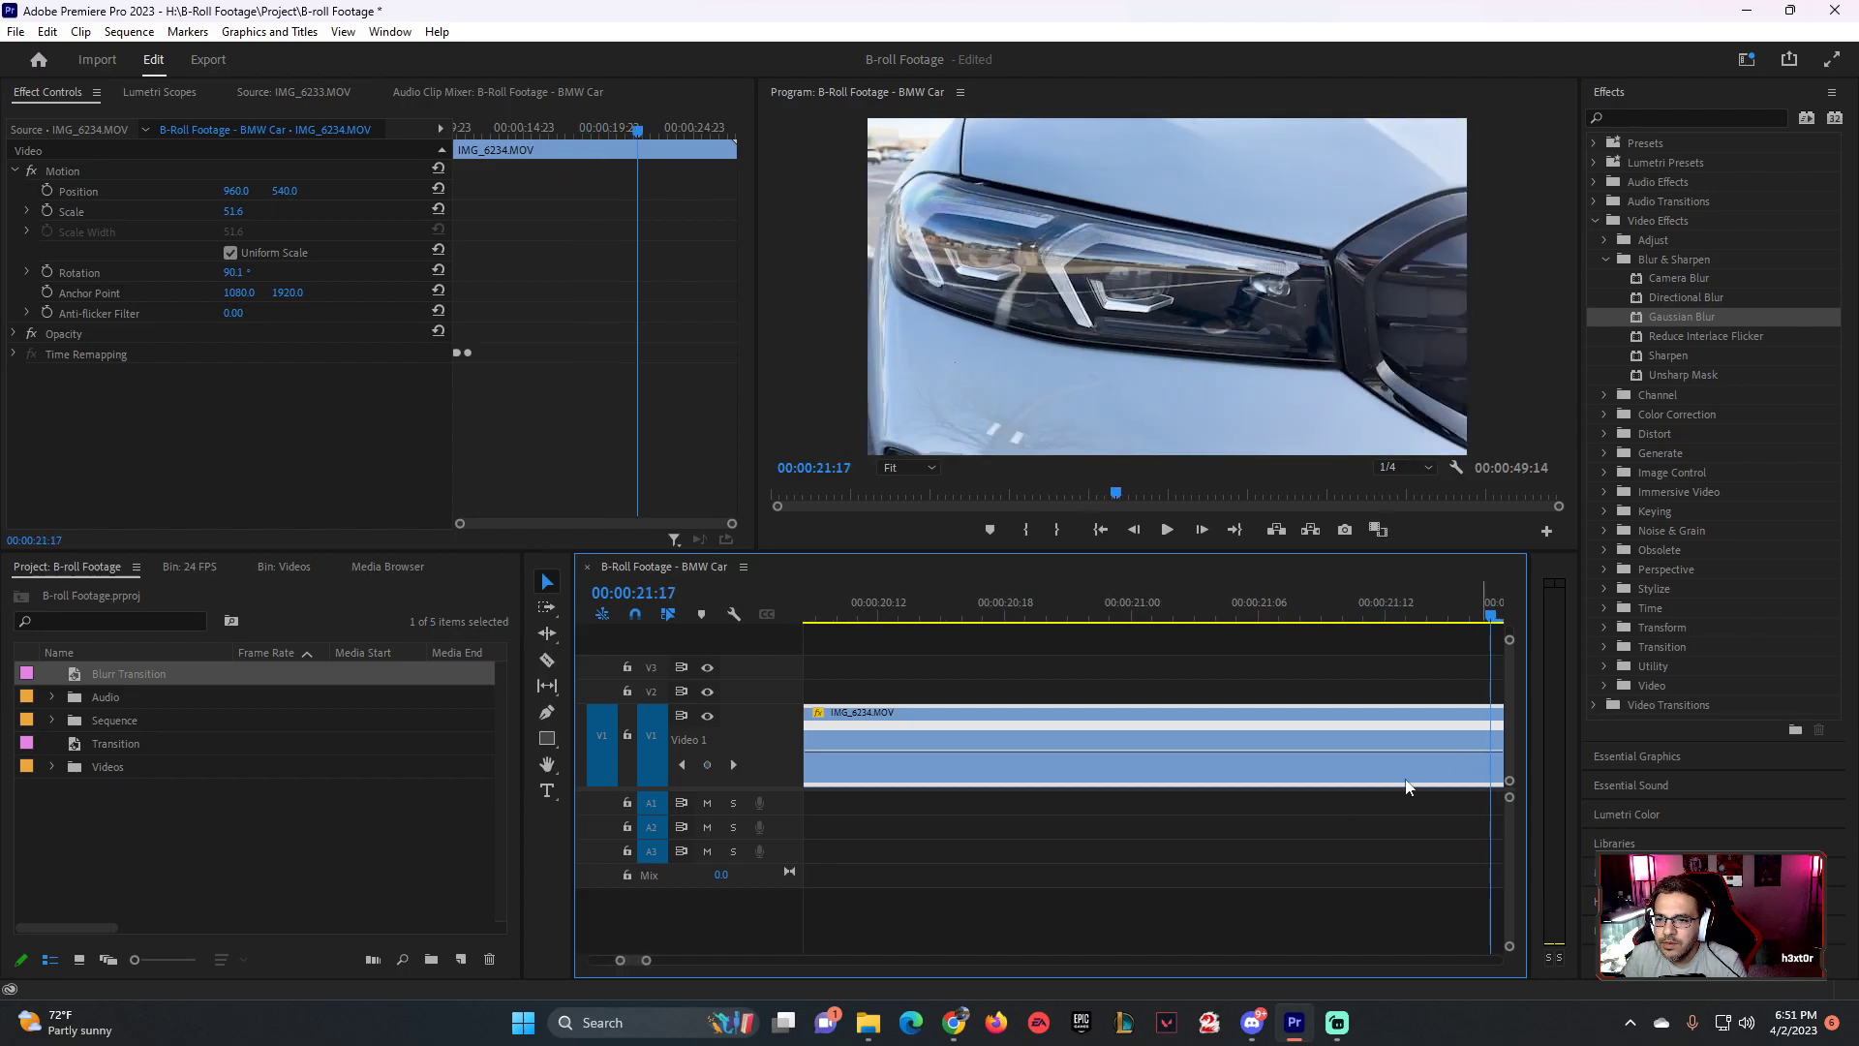
{"action": "mouse_move", "coordinate": [1106, 497]}
{"action": "left_mouse_down"}
{"action": "mouse_move", "coordinate": [1171, 497]}
{"action": "mouse_move", "coordinate": [1090, 513]}
{"action": "left_mouse_up"}
{"action": "left_click", "coordinate": [704, 765]}
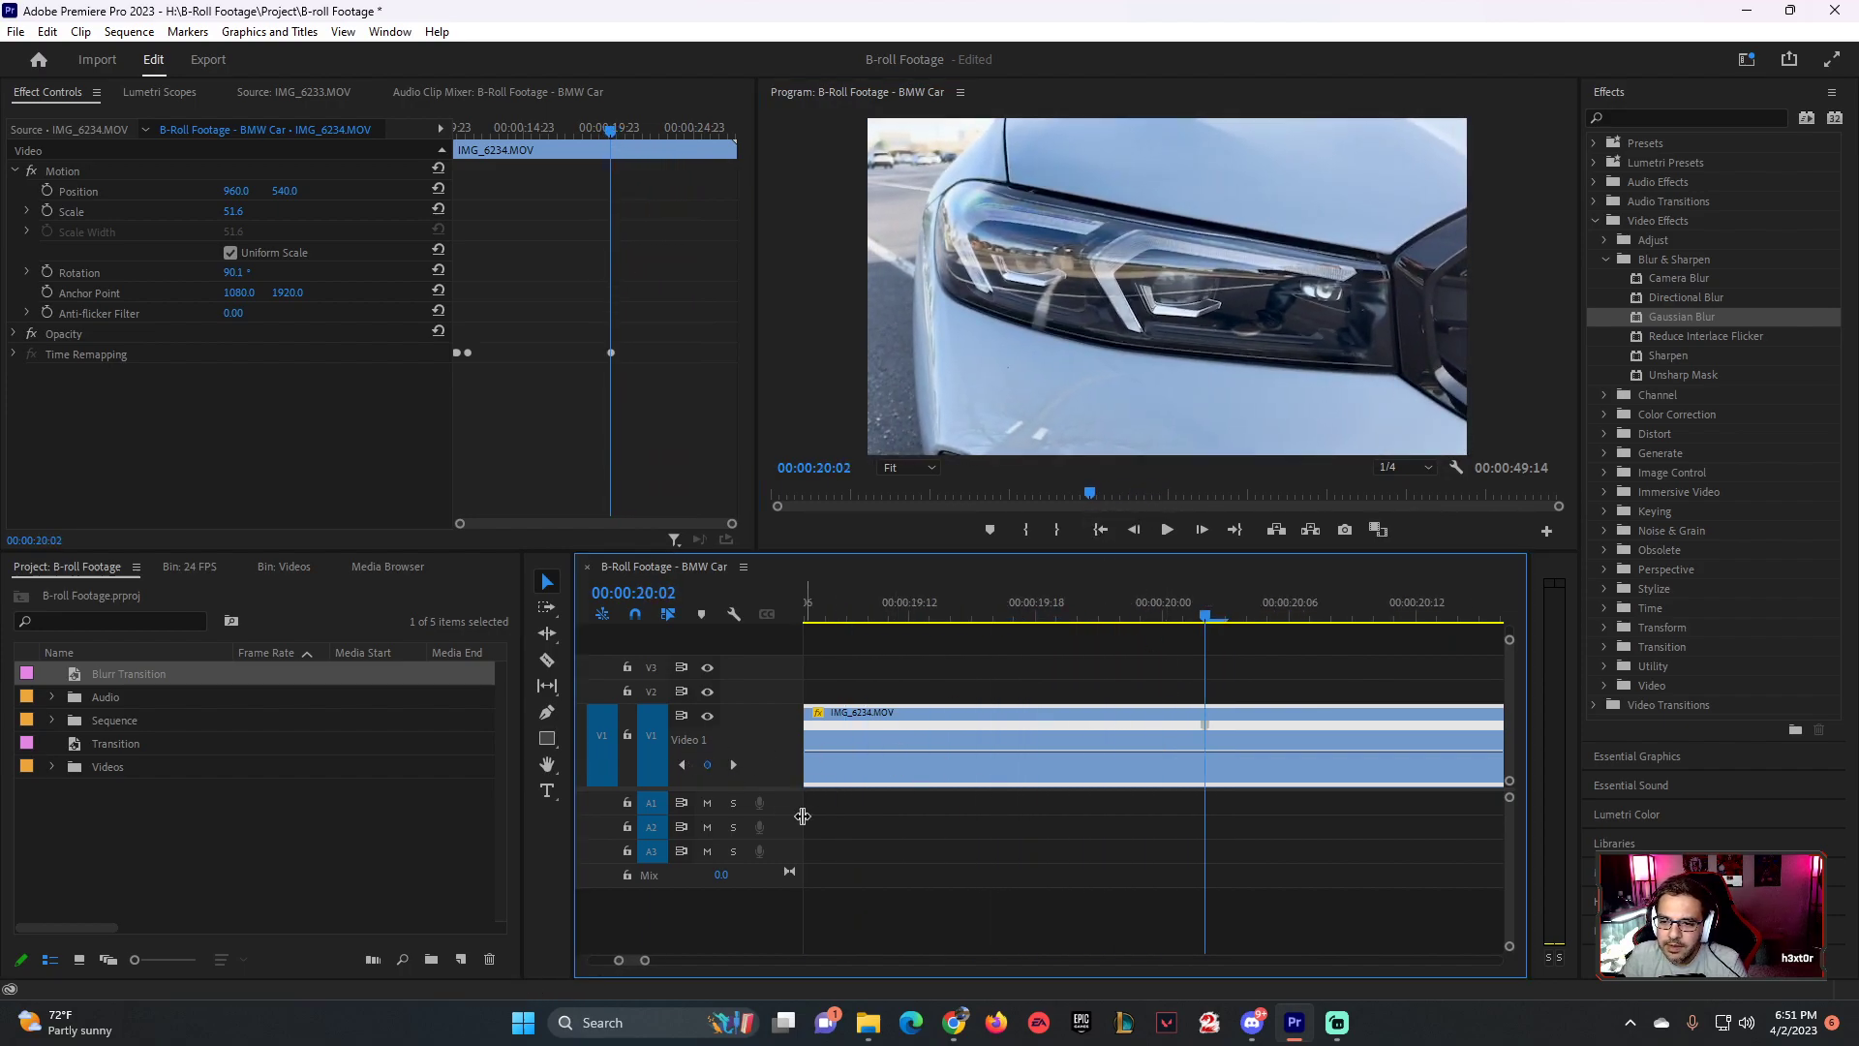
- Raise the speed of the IMG_6234 section between the two new keyframes to about 3020%
{"action": "scroll", "coordinate": [678, 961], "scroll_direction": "down", "scroll_amount": 3}
{"action": "scroll", "coordinate": [683, 968], "scroll_direction": "down", "scroll_amount": 3}
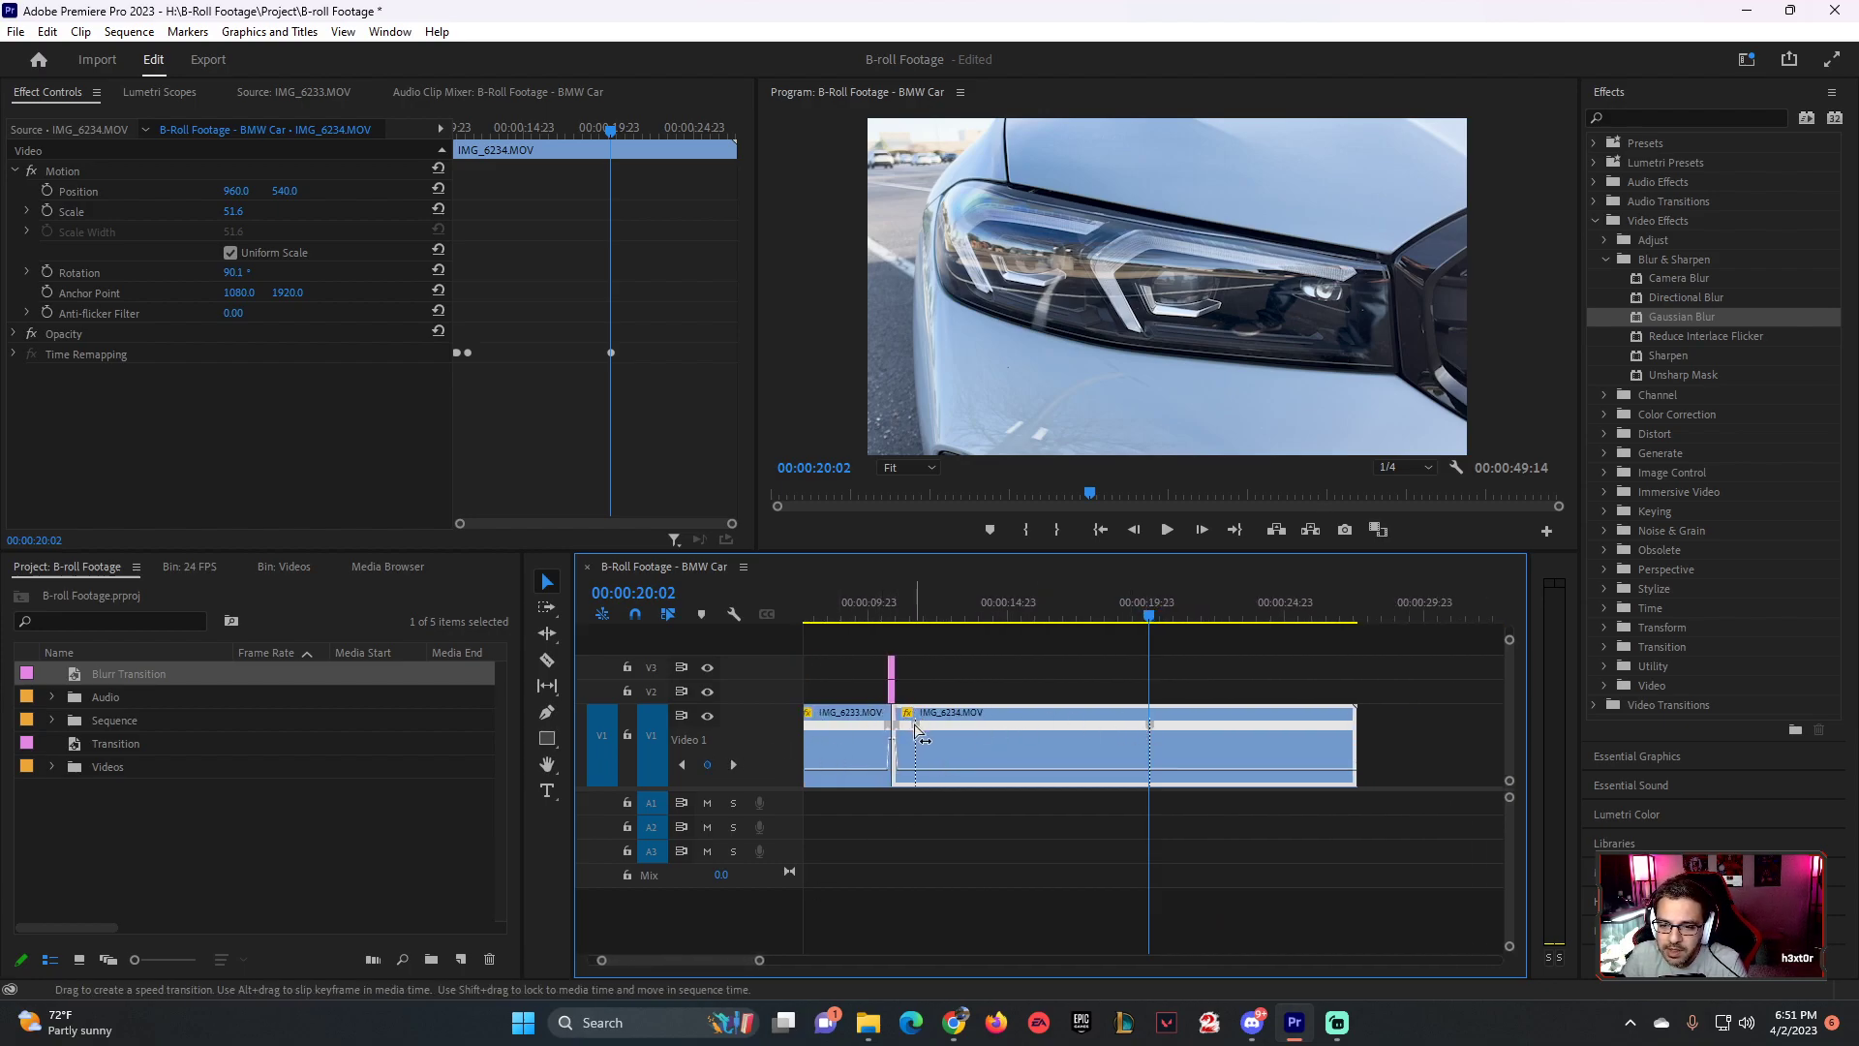
{"action": "left_click_drag", "start_coordinate": [1003, 765], "coordinate": [1005, 758]}
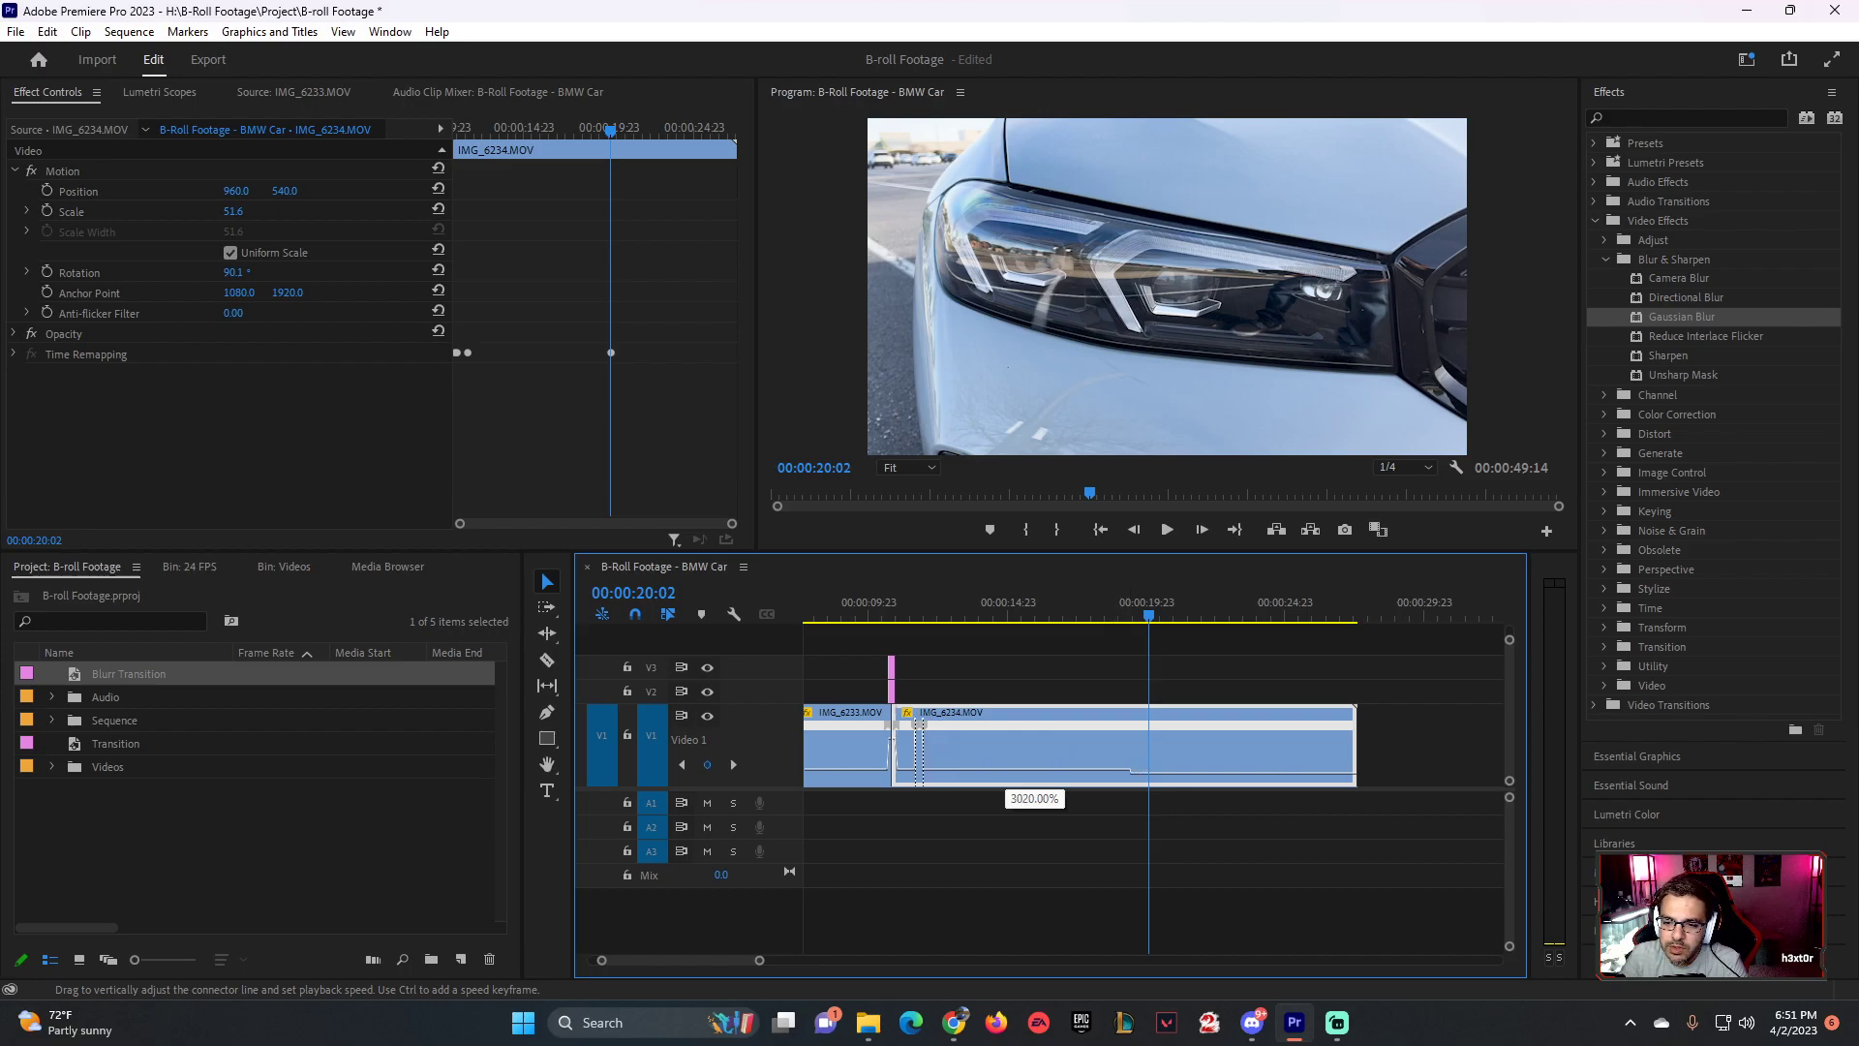
{"action": "left_click_drag", "start_coordinate": [1005, 738], "coordinate": [1005, 738]}
- Split the keyframes around the sped-up IMG_6234 section into gradual ramps and smooth both speed curves
{"action": "left_click", "coordinate": [920, 617]}
{"action": "left_click_drag", "start_coordinate": [759, 960], "coordinate": [644, 960]}
{"action": "mouse_move", "coordinate": [1100, 724]}
{"action": "left_mouse_down"}
{"action": "mouse_move", "coordinate": [1194, 726]}
{"action": "mouse_move", "coordinate": [1122, 727]}
{"action": "left_mouse_up"}
{"action": "left_click", "coordinate": [1112, 753]}
{"action": "left_click", "coordinate": [1193, 753]}
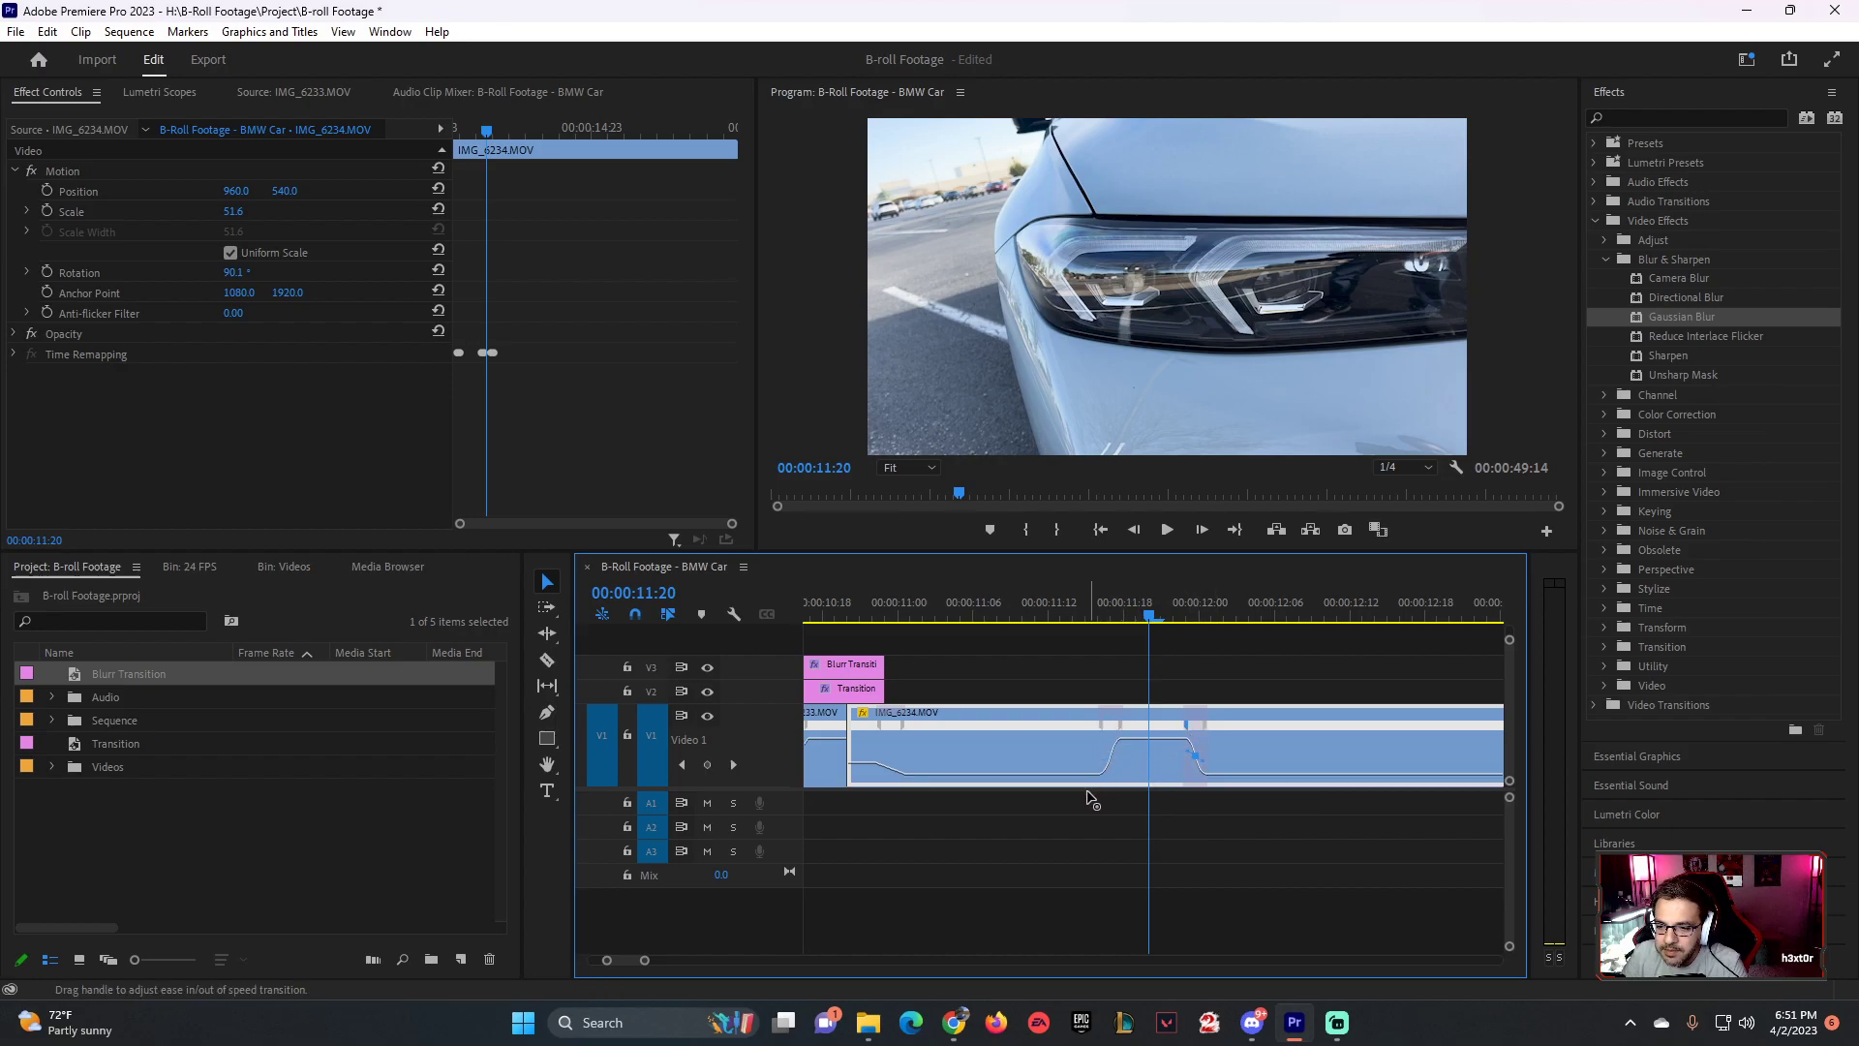
- Play back and scrub through the new IMG_6234 speed ramp several times, starting from about 00:00:11:04
{"action": "left_click", "coordinate": [962, 606]}
{"action": "key", "text": "space"}
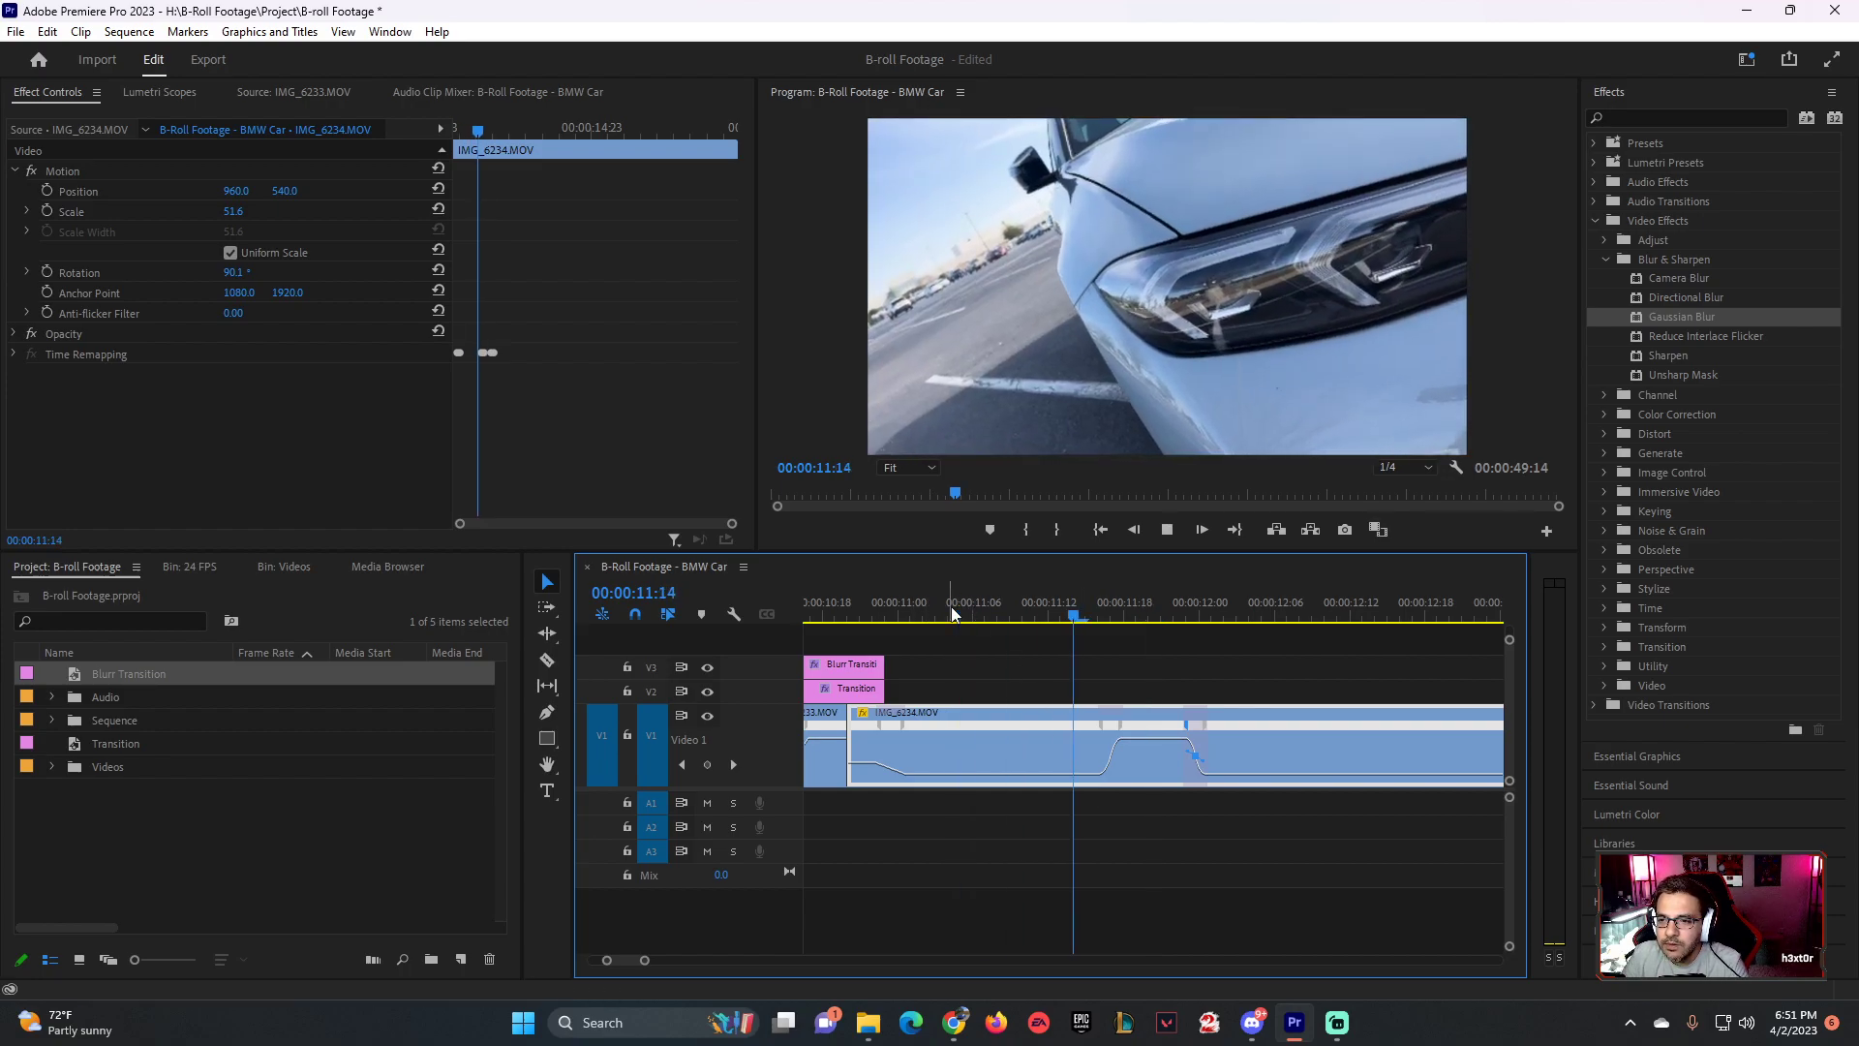
{"action": "left_click", "coordinate": [950, 609]}
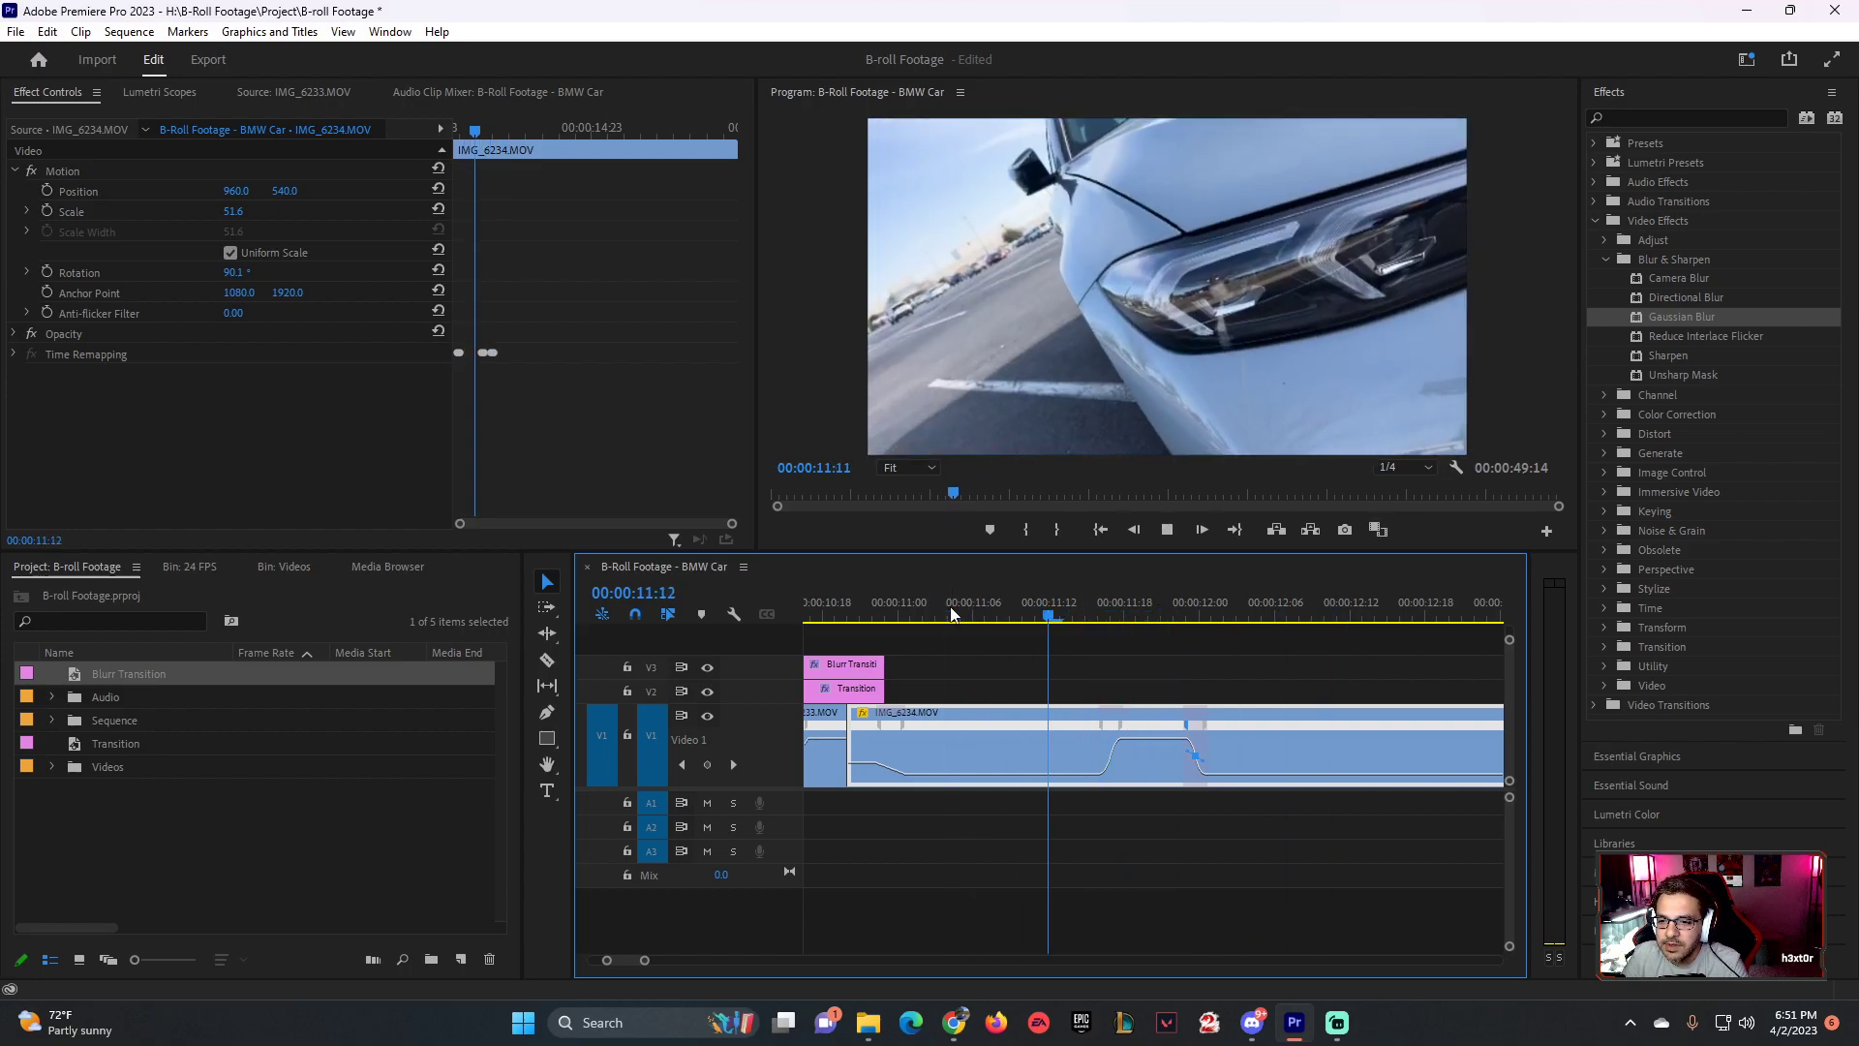
{"action": "left_click", "coordinate": [951, 613]}
{"action": "key", "text": "space"}
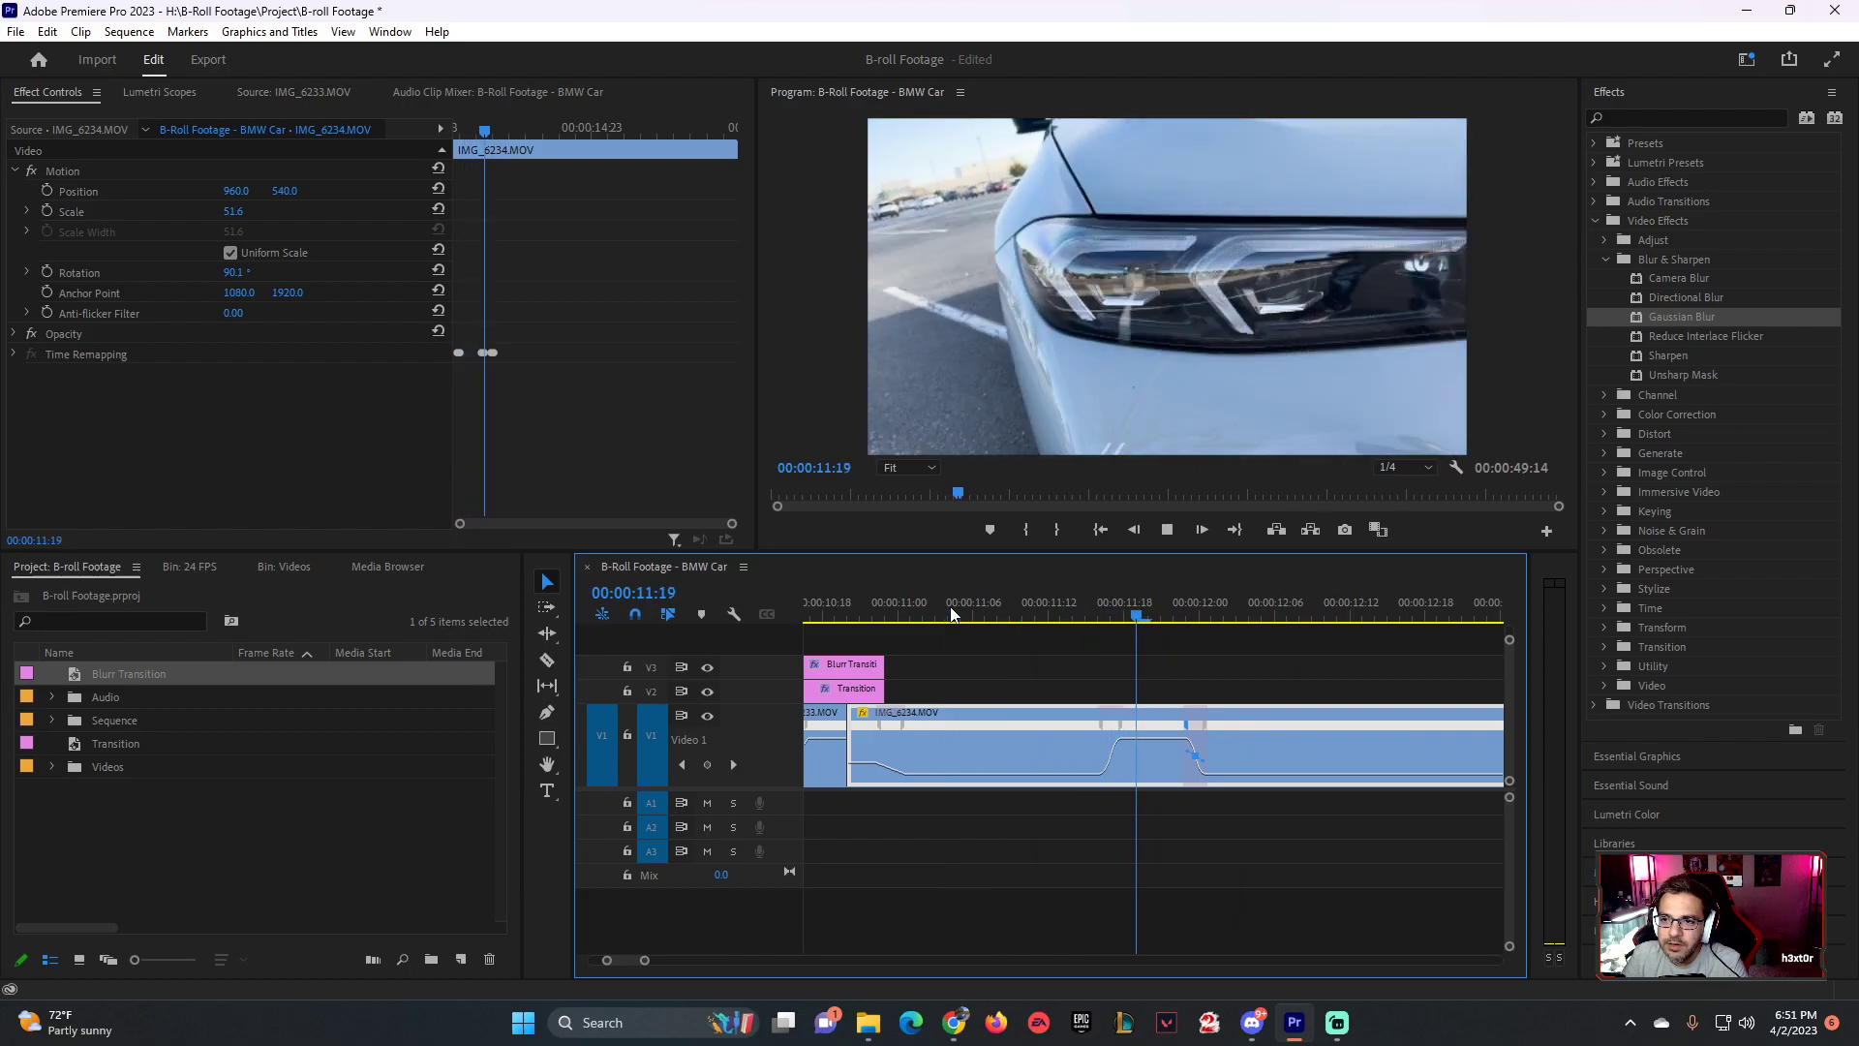
{"action": "left_click", "coordinate": [951, 609]}
{"action": "left_click", "coordinate": [951, 610]}
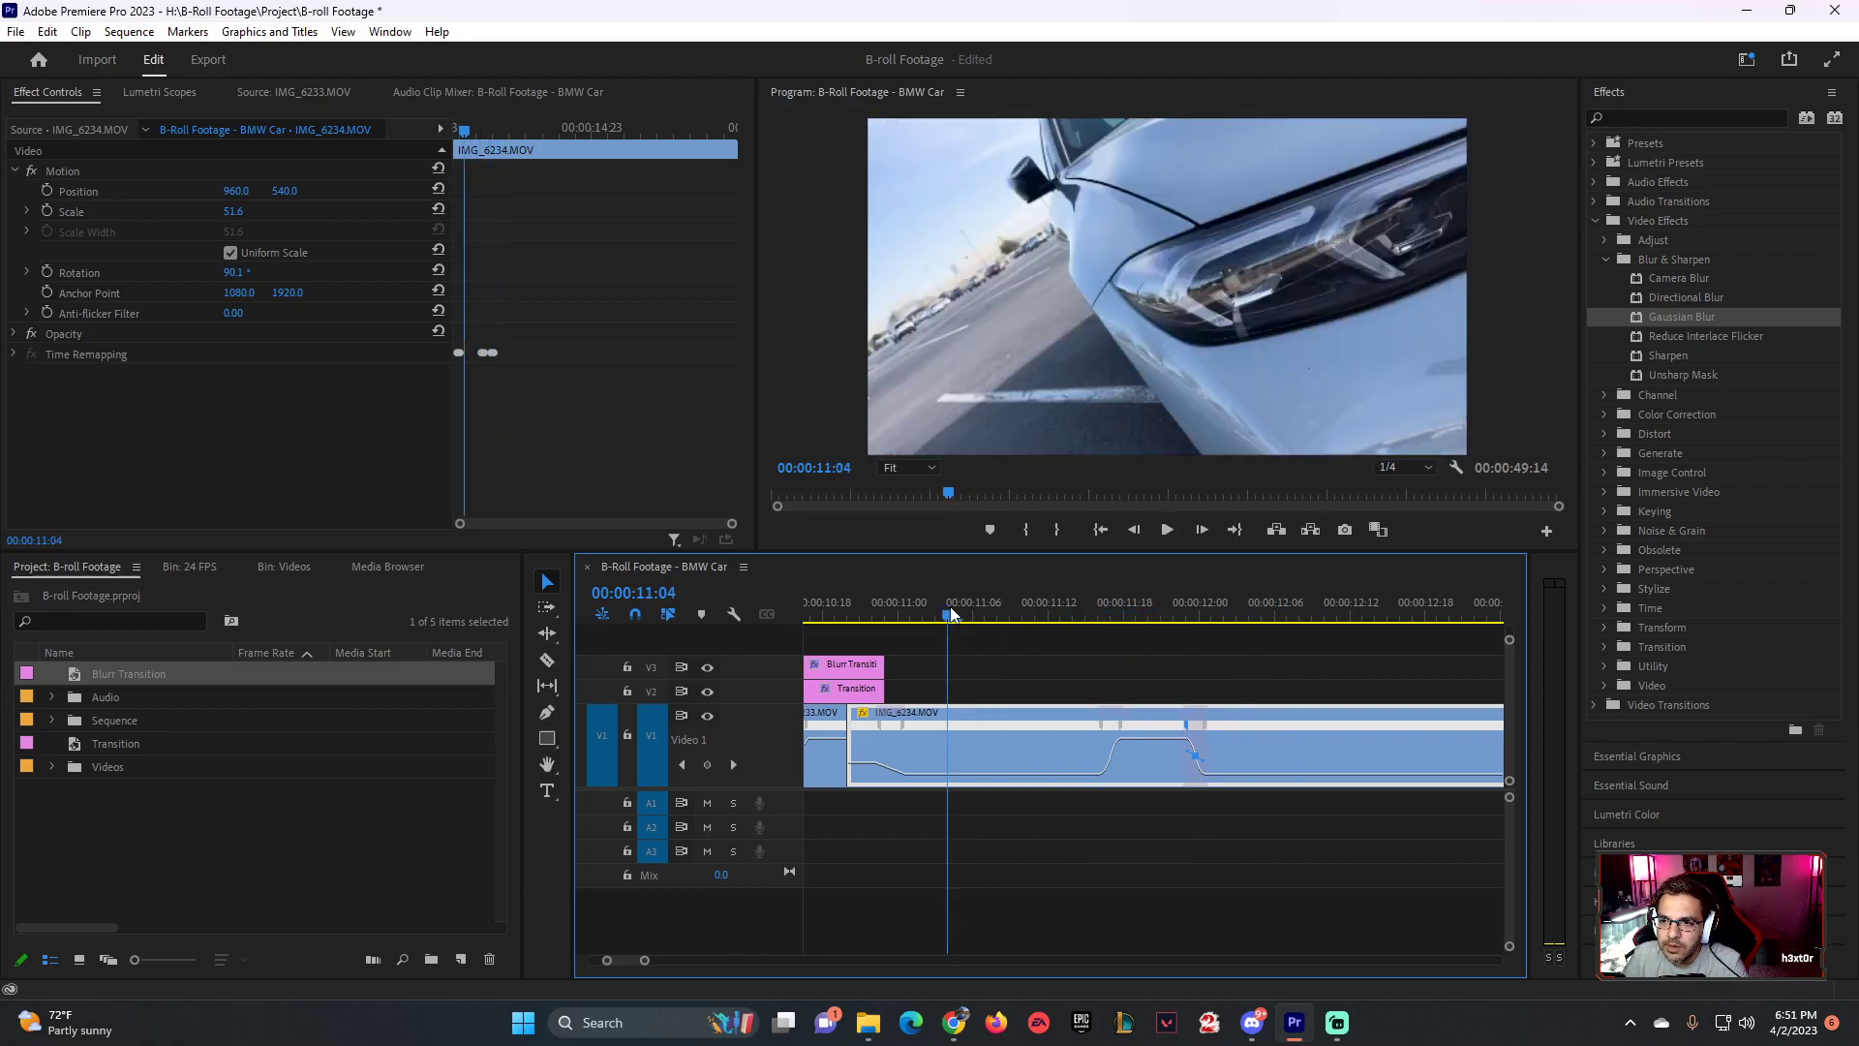
{"action": "left_click", "coordinate": [1174, 620]}
{"action": "left_click_drag", "start_coordinate": [1172, 623], "coordinate": [1011, 618]}
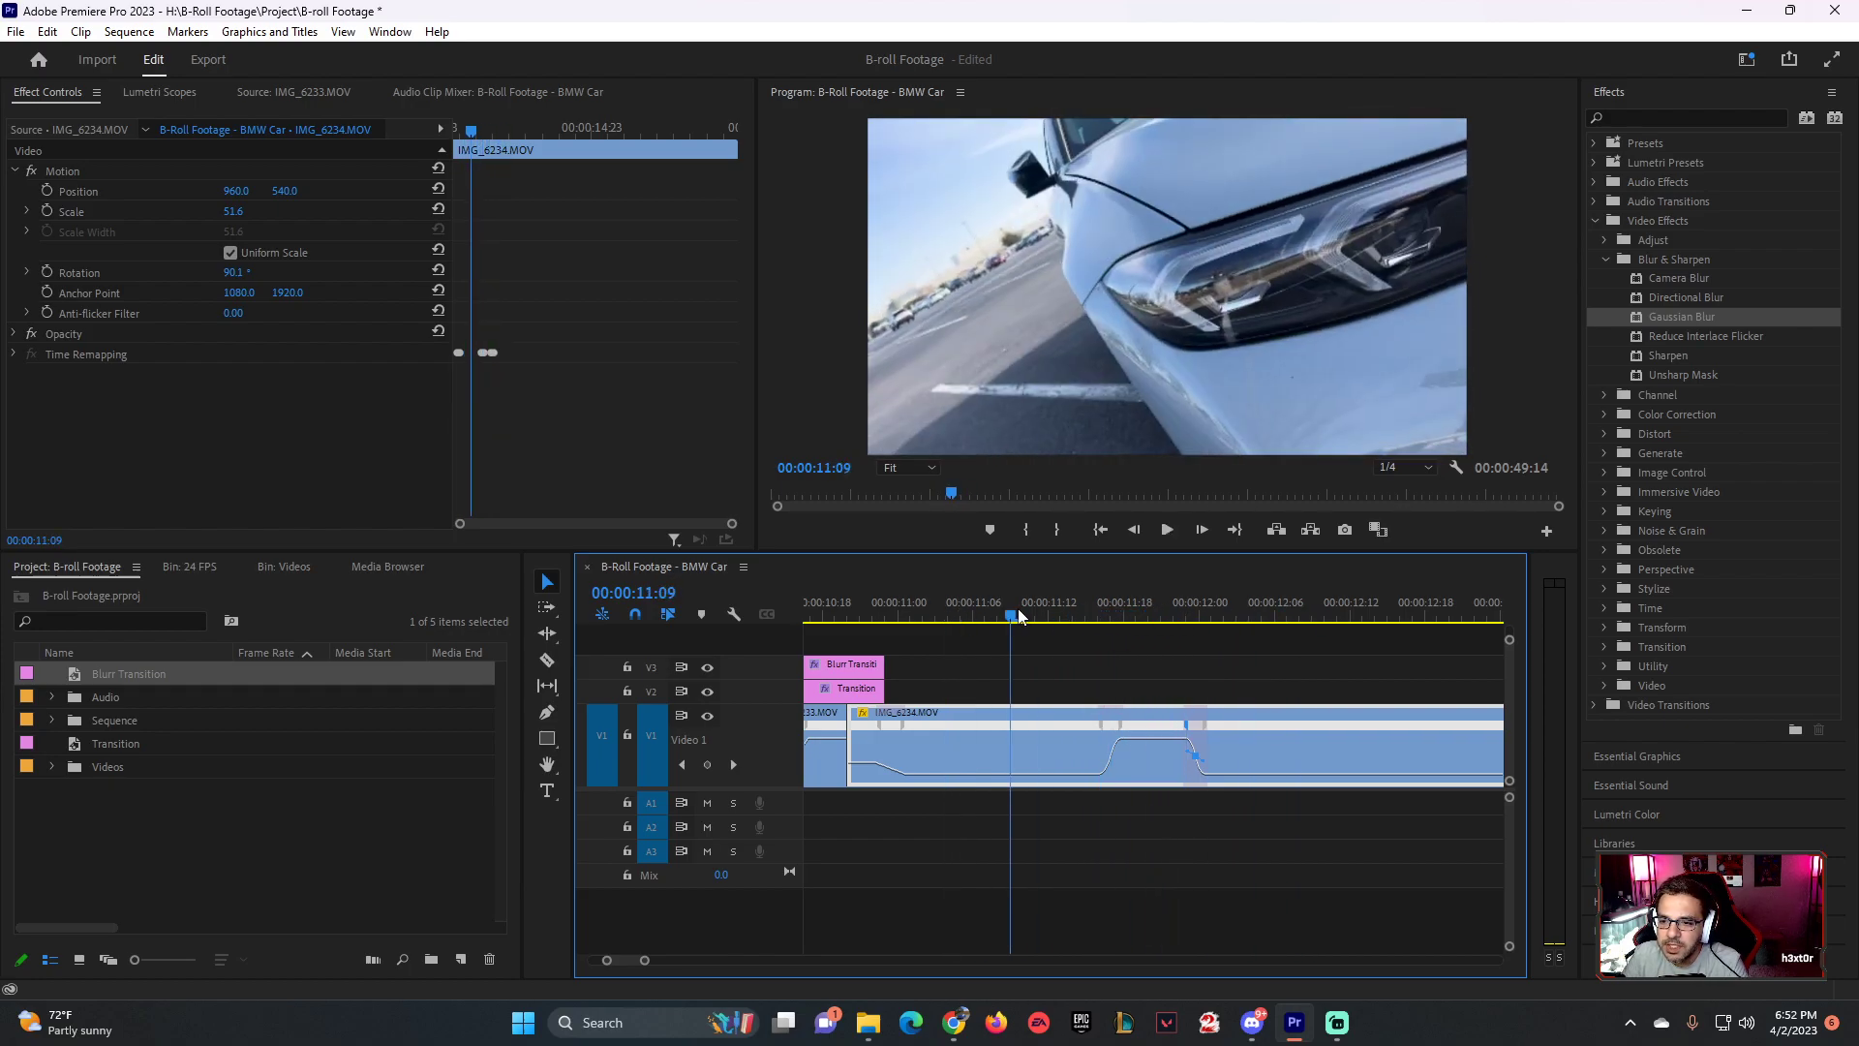
- Raise the speed between the smoothed IMG_6234 ramps further to shorten the fast section, and play back the result
{"action": "left_click_drag", "start_coordinate": [1149, 740], "coordinate": [1149, 724]}
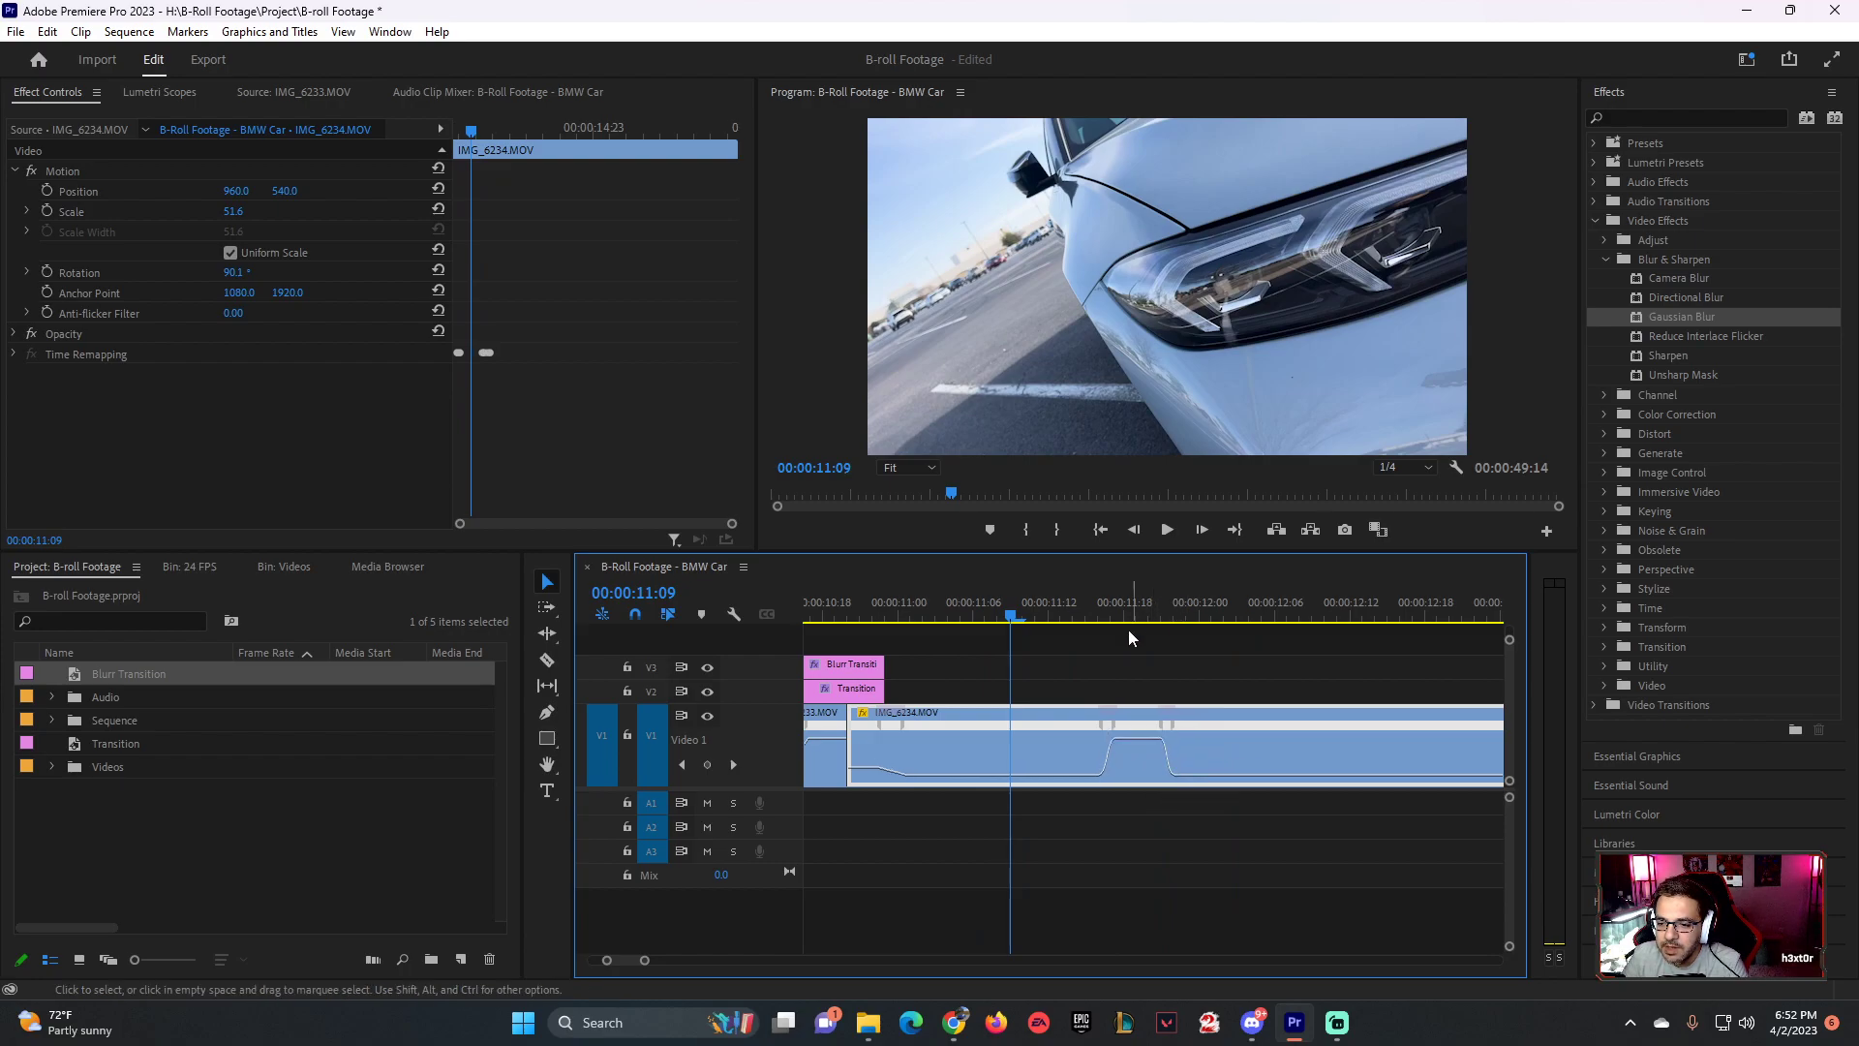
{"action": "left_click", "coordinate": [955, 612]}
{"action": "key", "text": "space"}
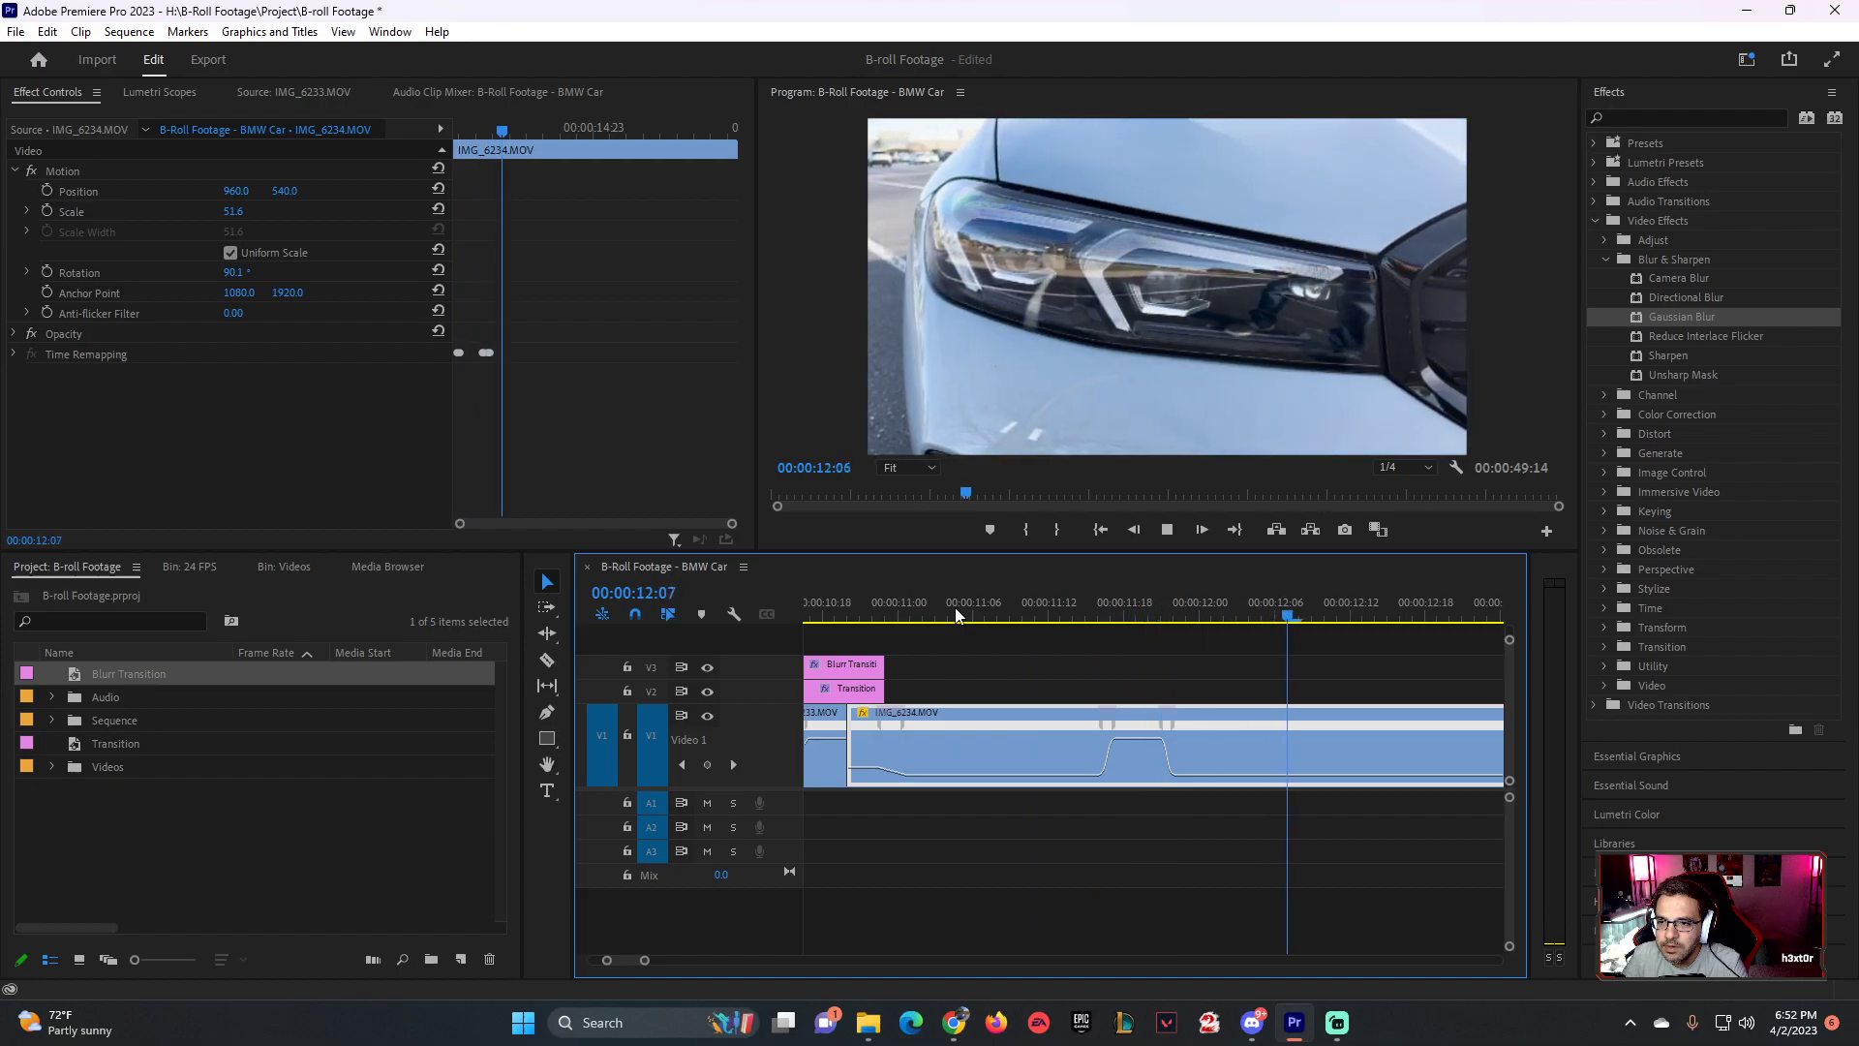
{"action": "left_click", "coordinate": [956, 614]}
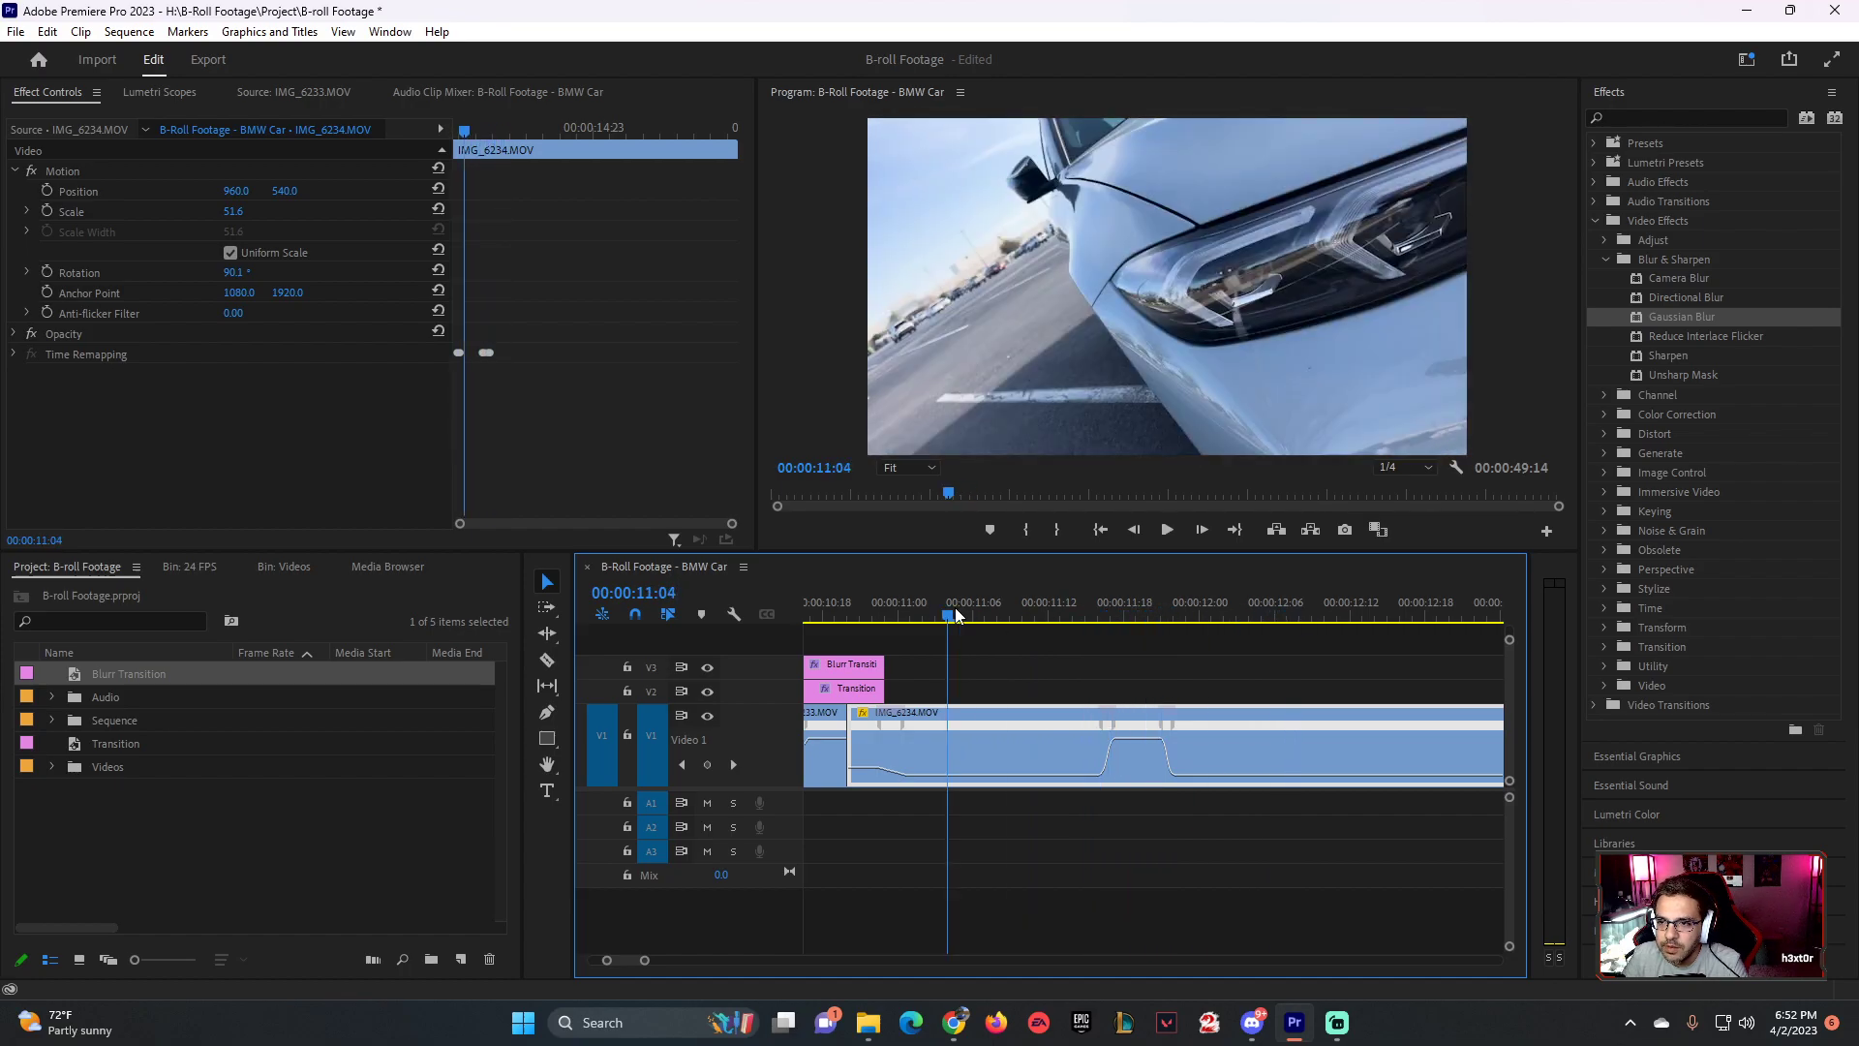
{"action": "key", "text": "space"}
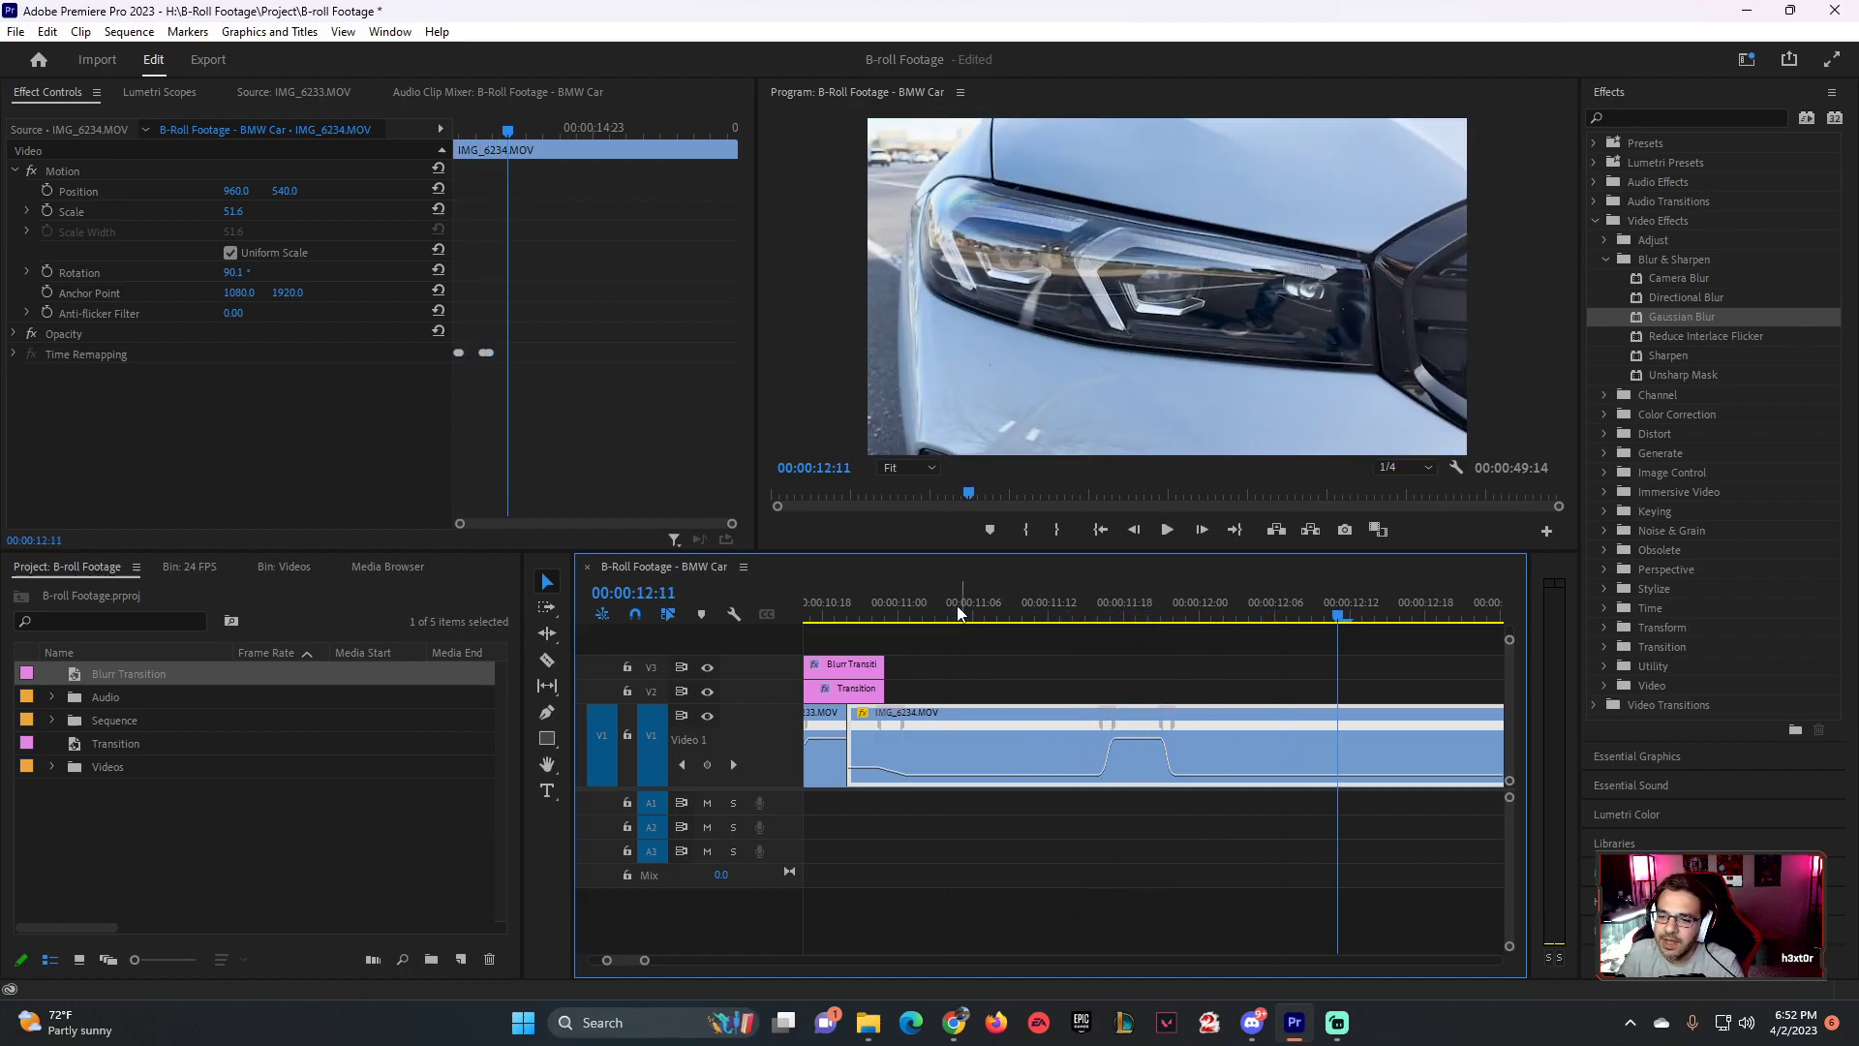
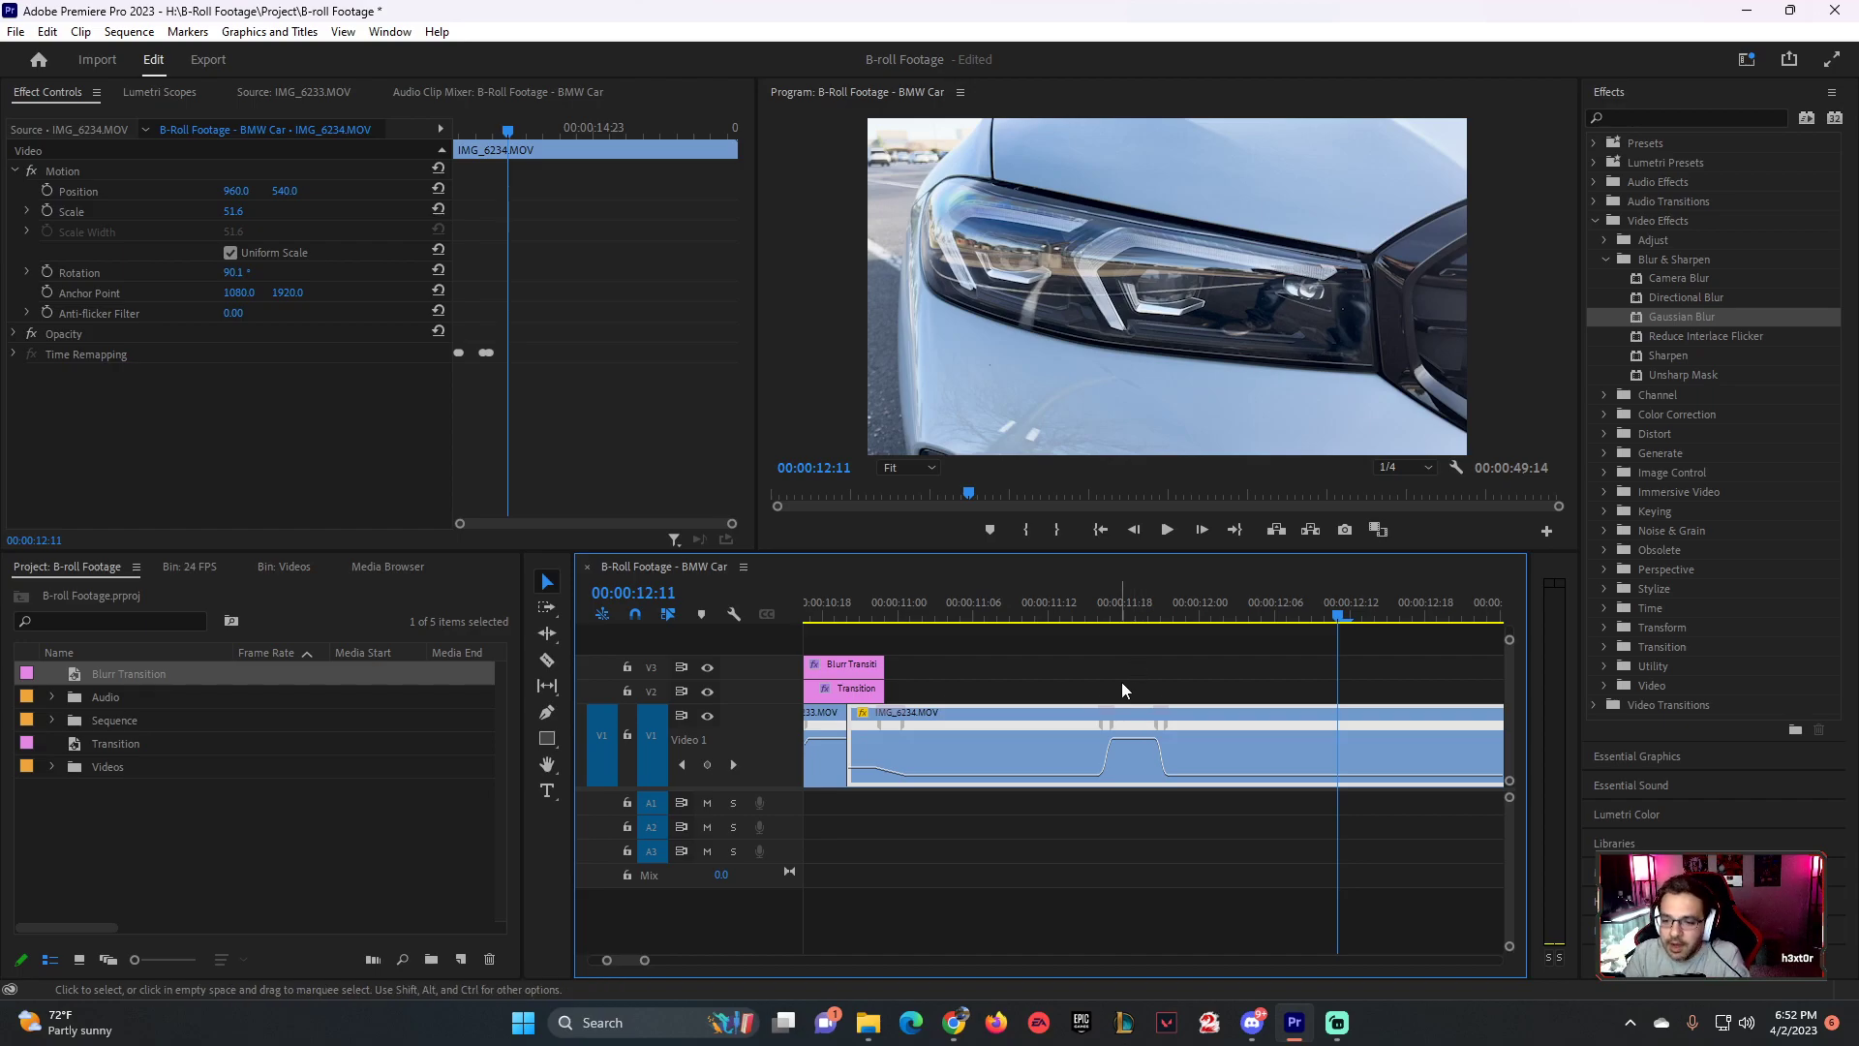
- Raise the speed between the IMG_6234 ramps slightly more and play back the shortened fast section
{"action": "left_click_drag", "start_coordinate": [1132, 738], "coordinate": [1134, 739]}
{"action": "left_click", "coordinate": [1043, 600]}
{"action": "key", "text": "space"}
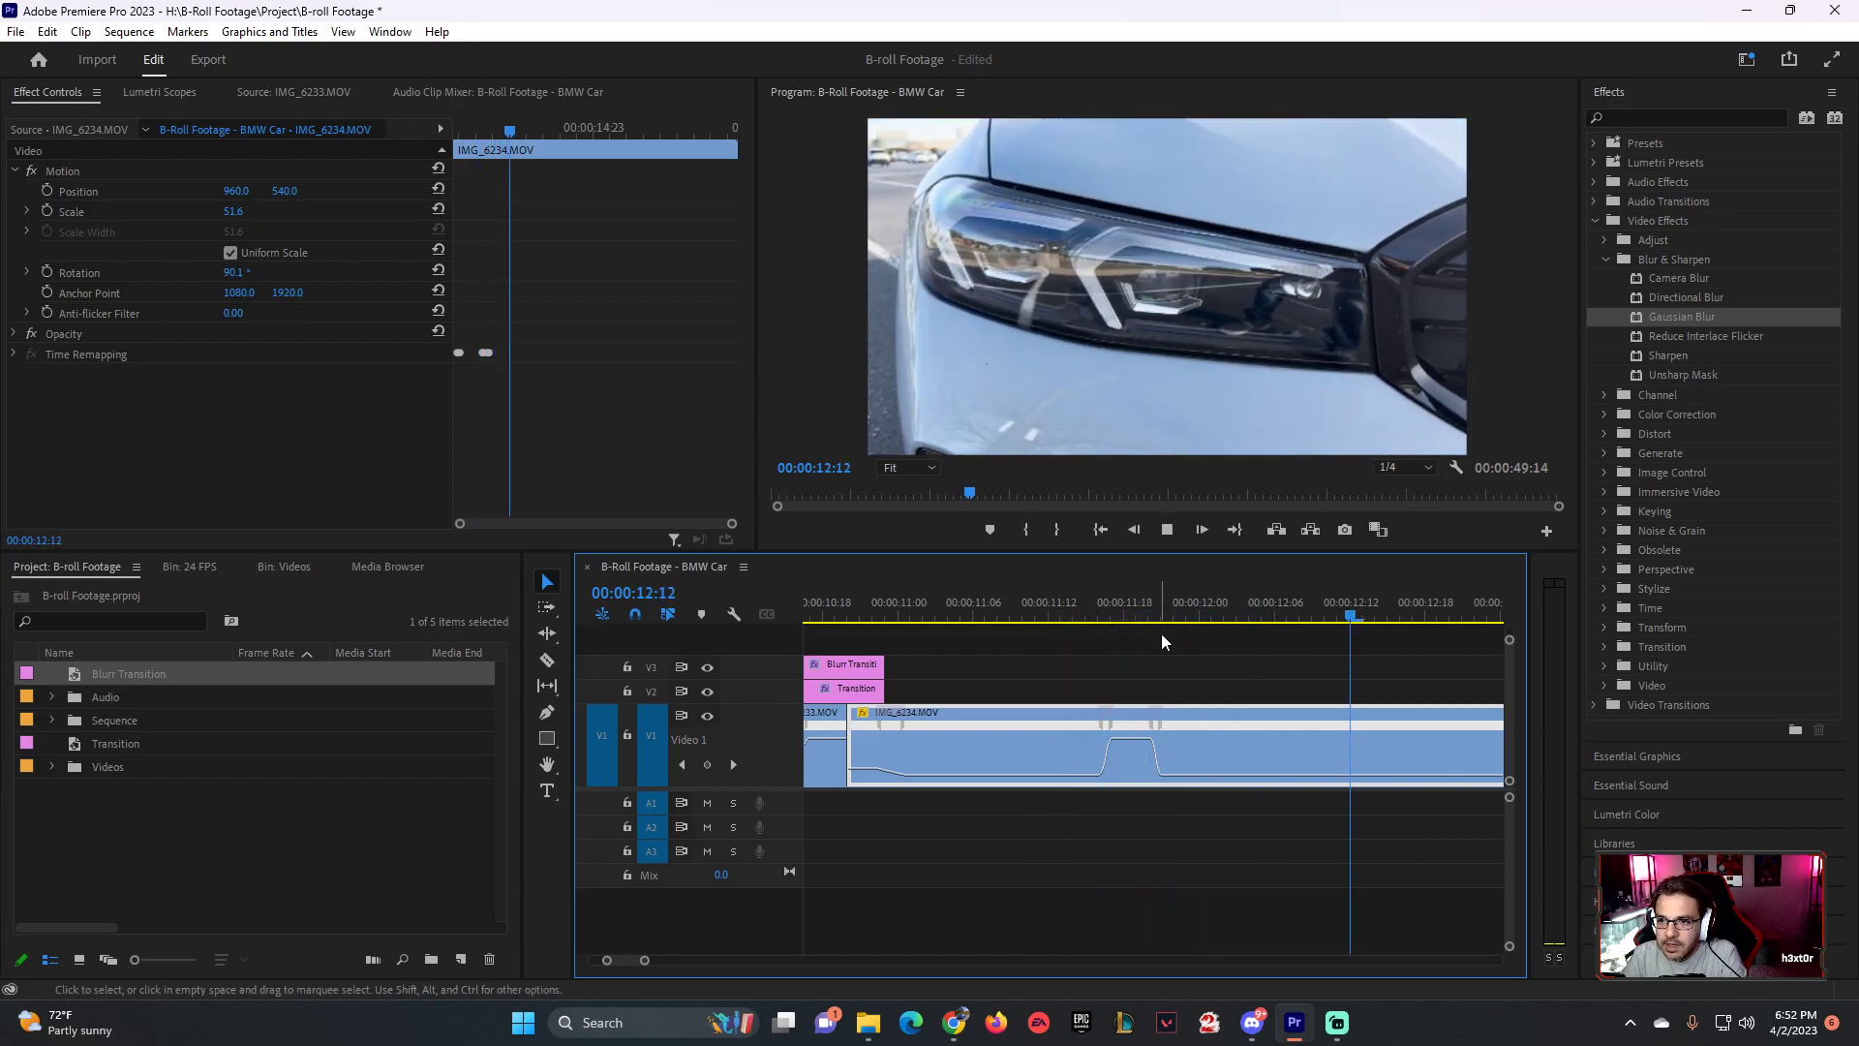
{"action": "key", "text": "space"}
- Add the Infraction-Training-Day music from the Audio bin to track A1 at the start of the sequence
{"action": "left_click", "coordinate": [53, 697]}
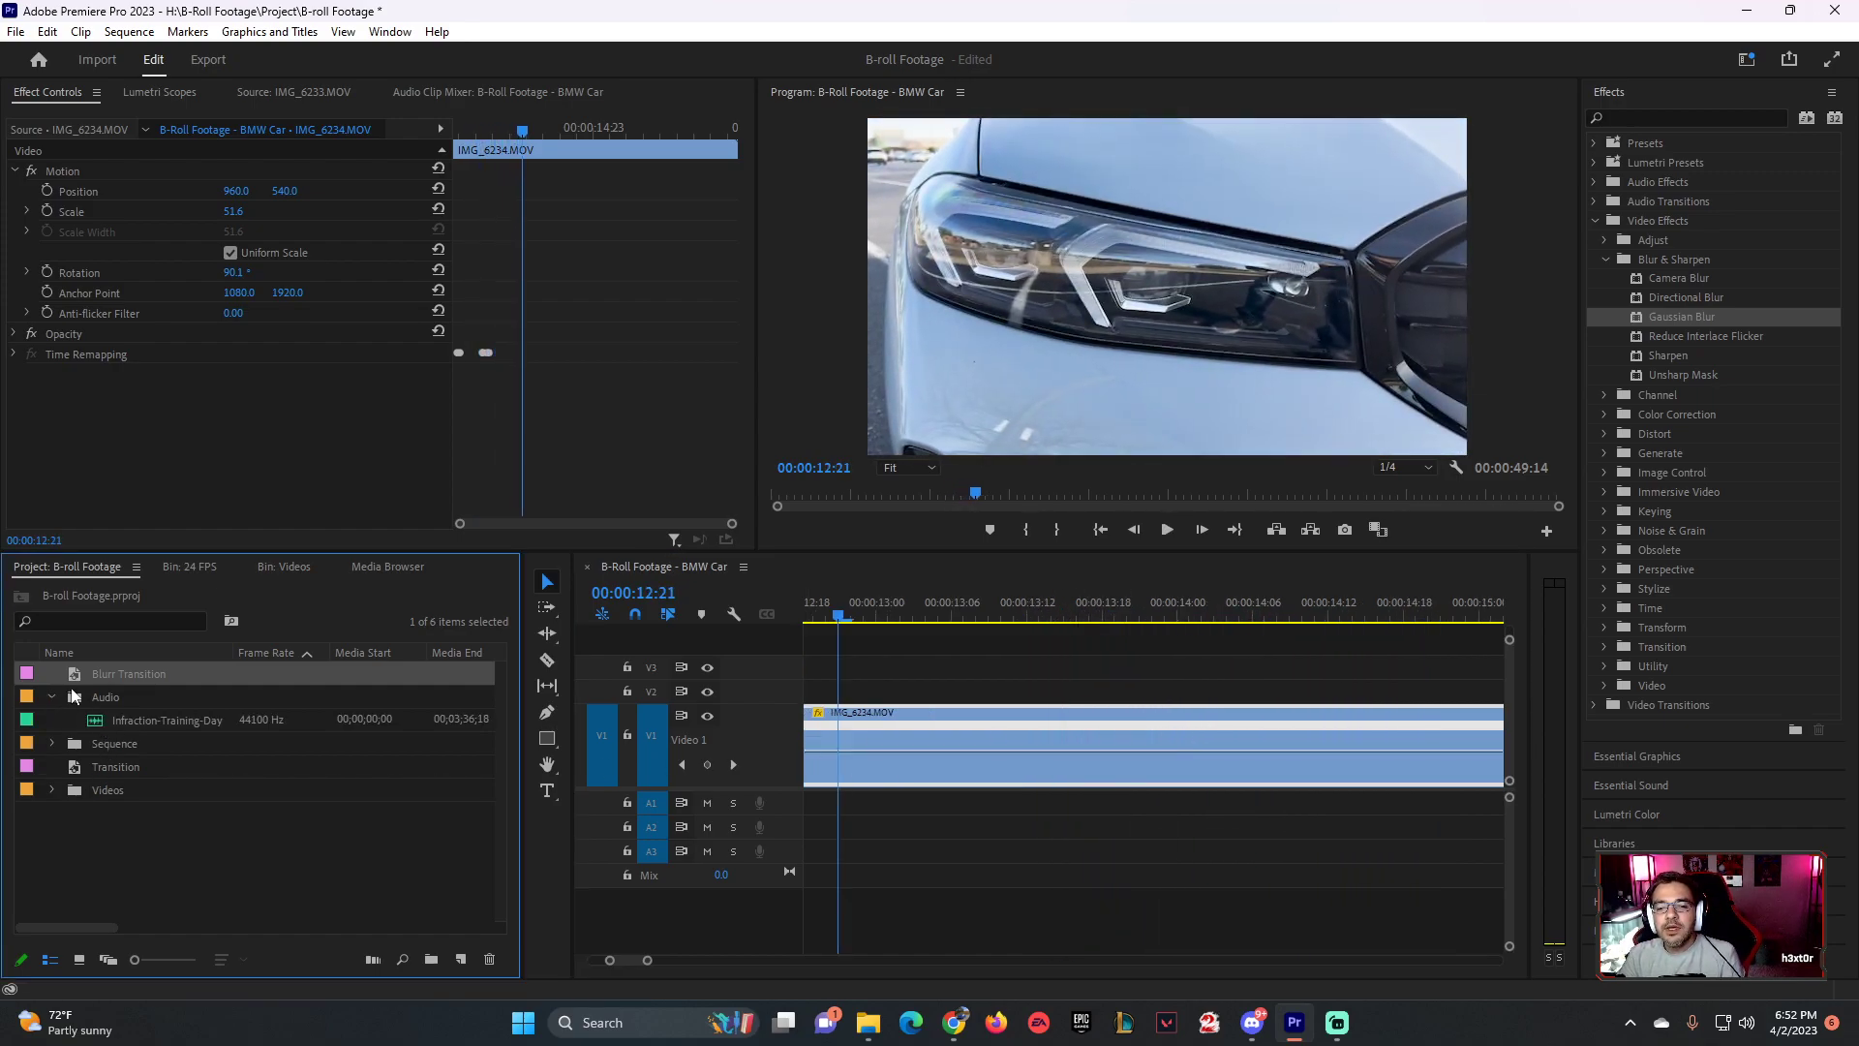
{"action": "left_click", "coordinate": [142, 718]}
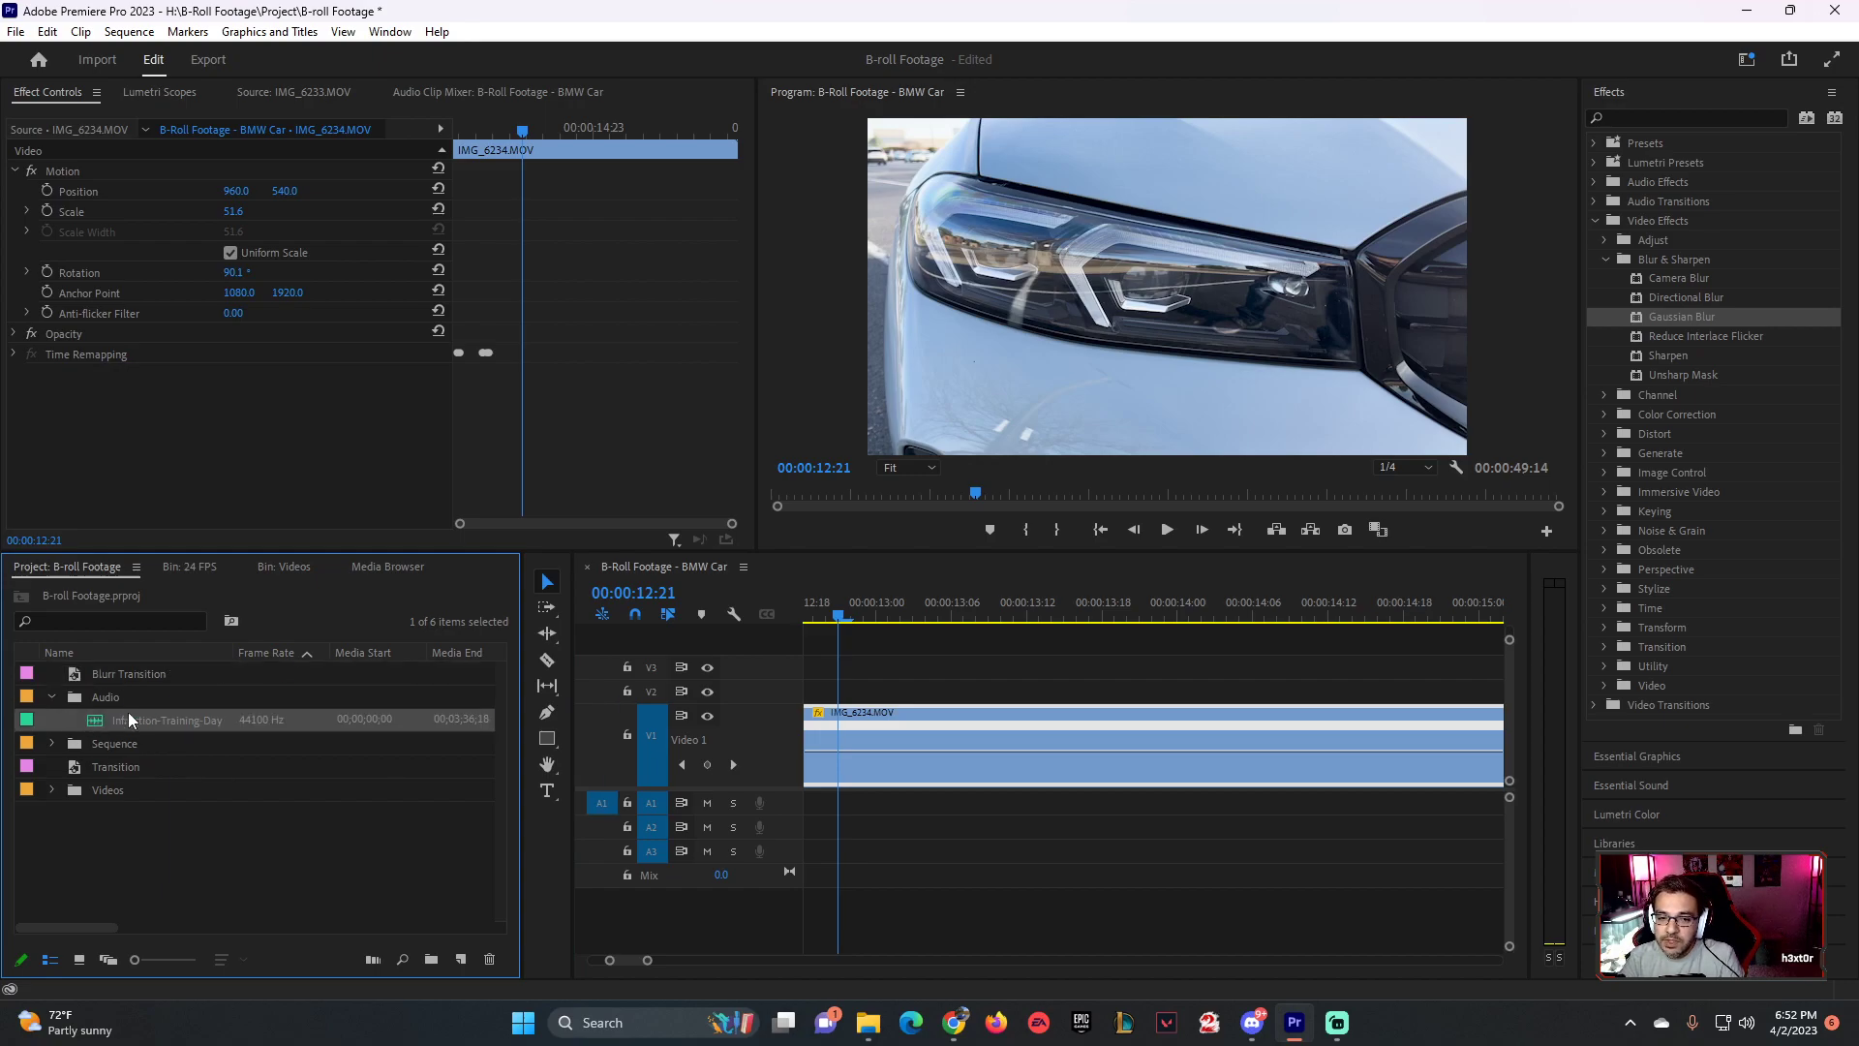
{"action": "left_click_drag", "start_coordinate": [647, 962], "coordinate": [763, 971]}
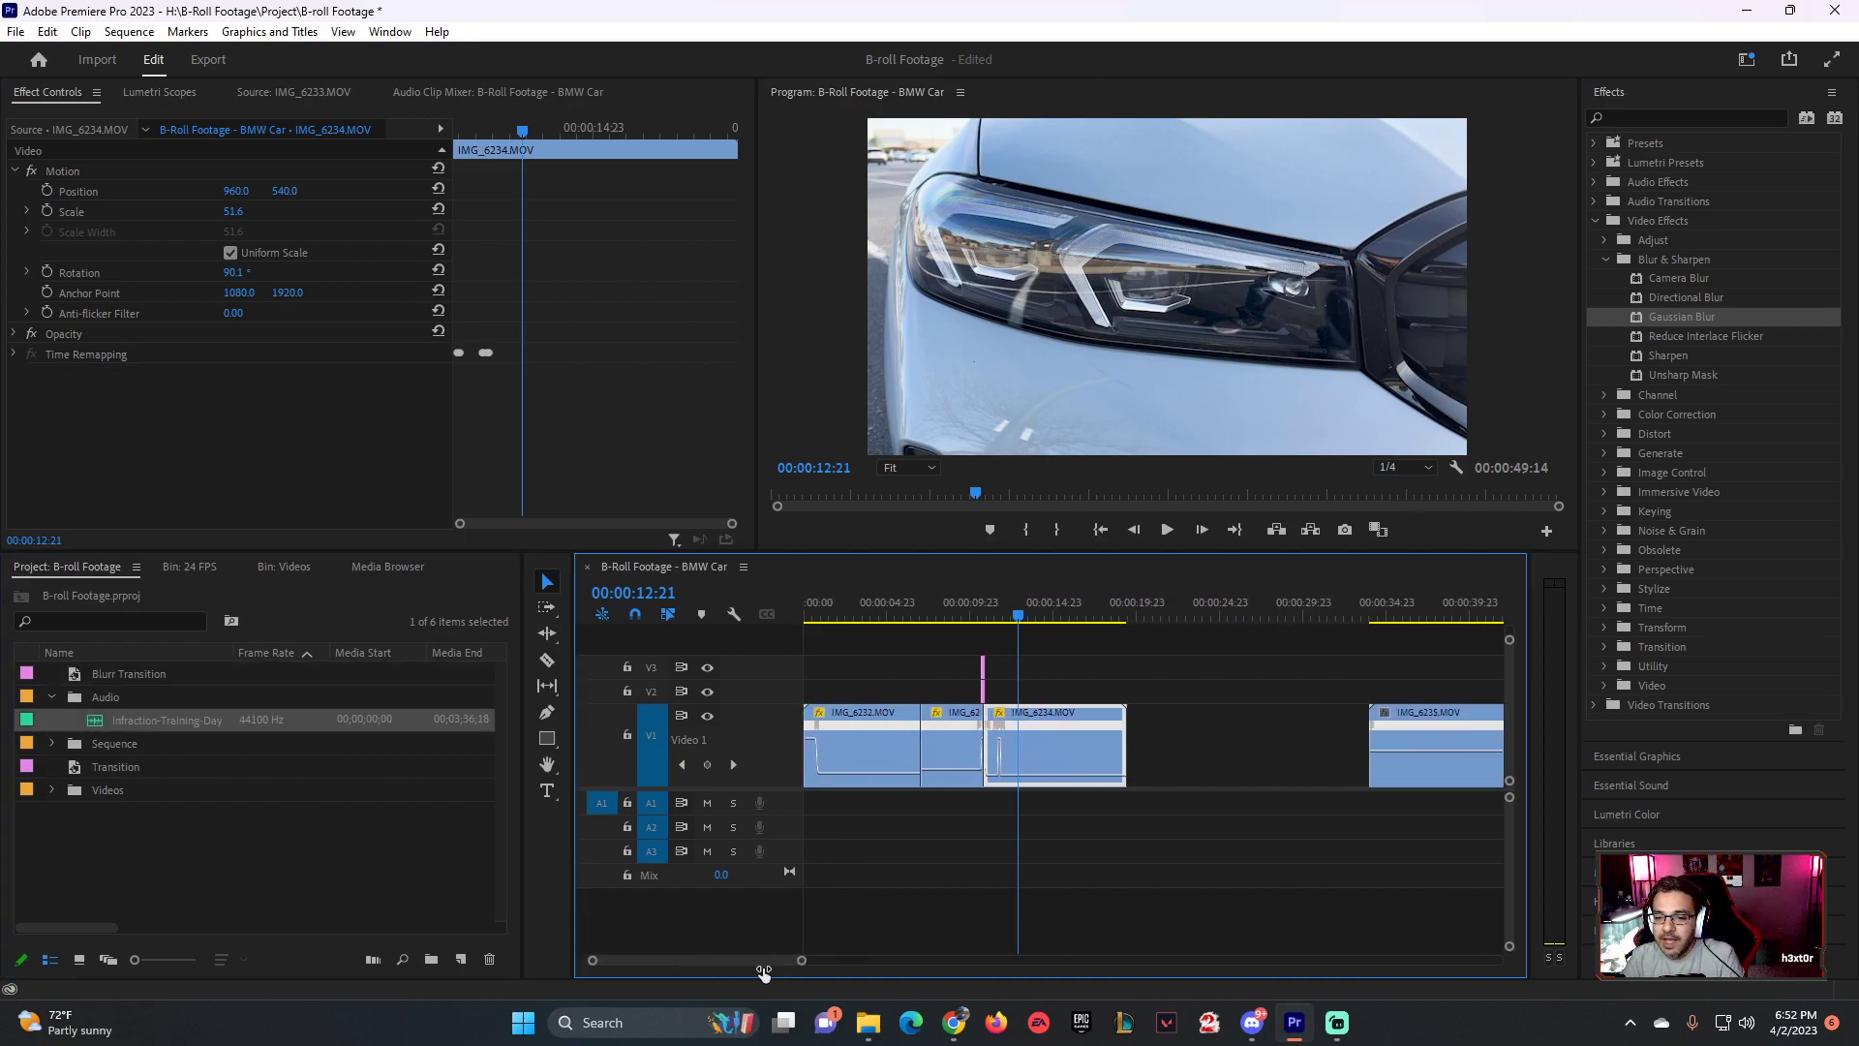
{"action": "left_click_drag", "start_coordinate": [100, 719], "coordinate": [832, 806]}
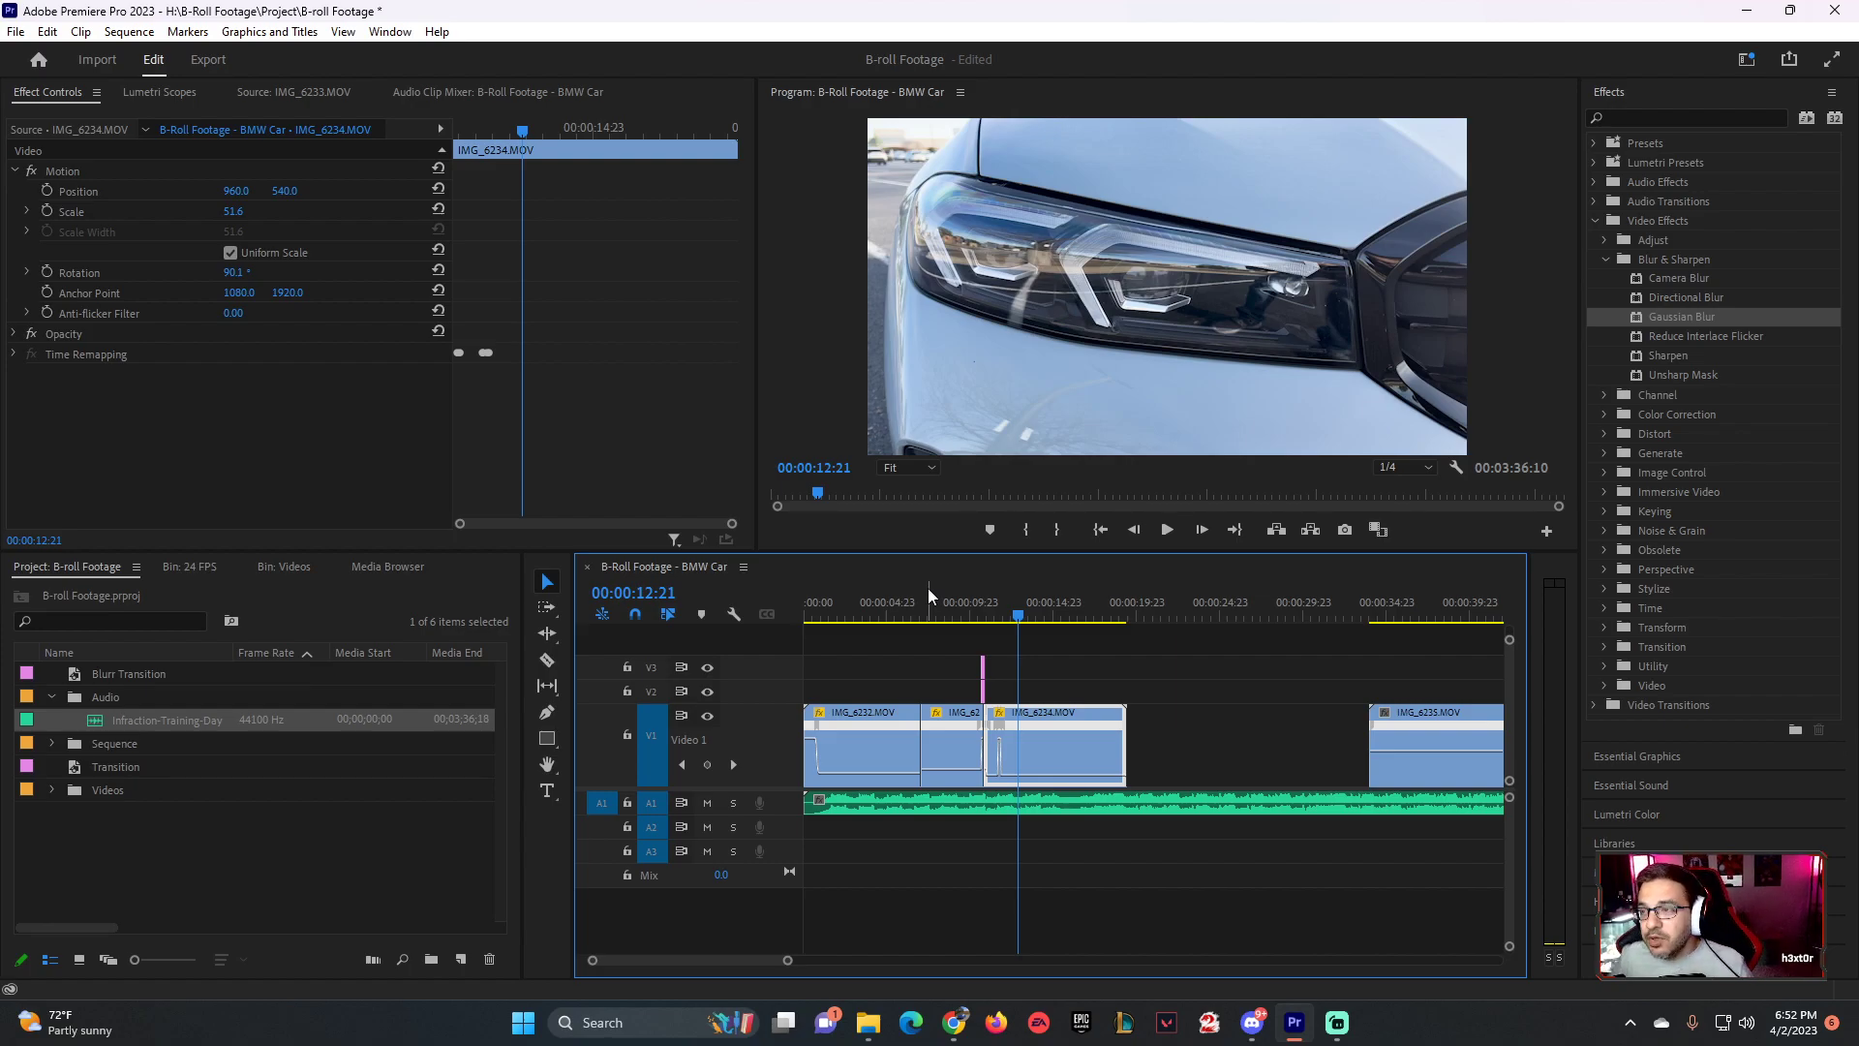
- Enlarge audio track A1 and lower the music clip's volume, checking the level with playback from the sequence start
{"action": "left_click", "coordinate": [802, 616]}
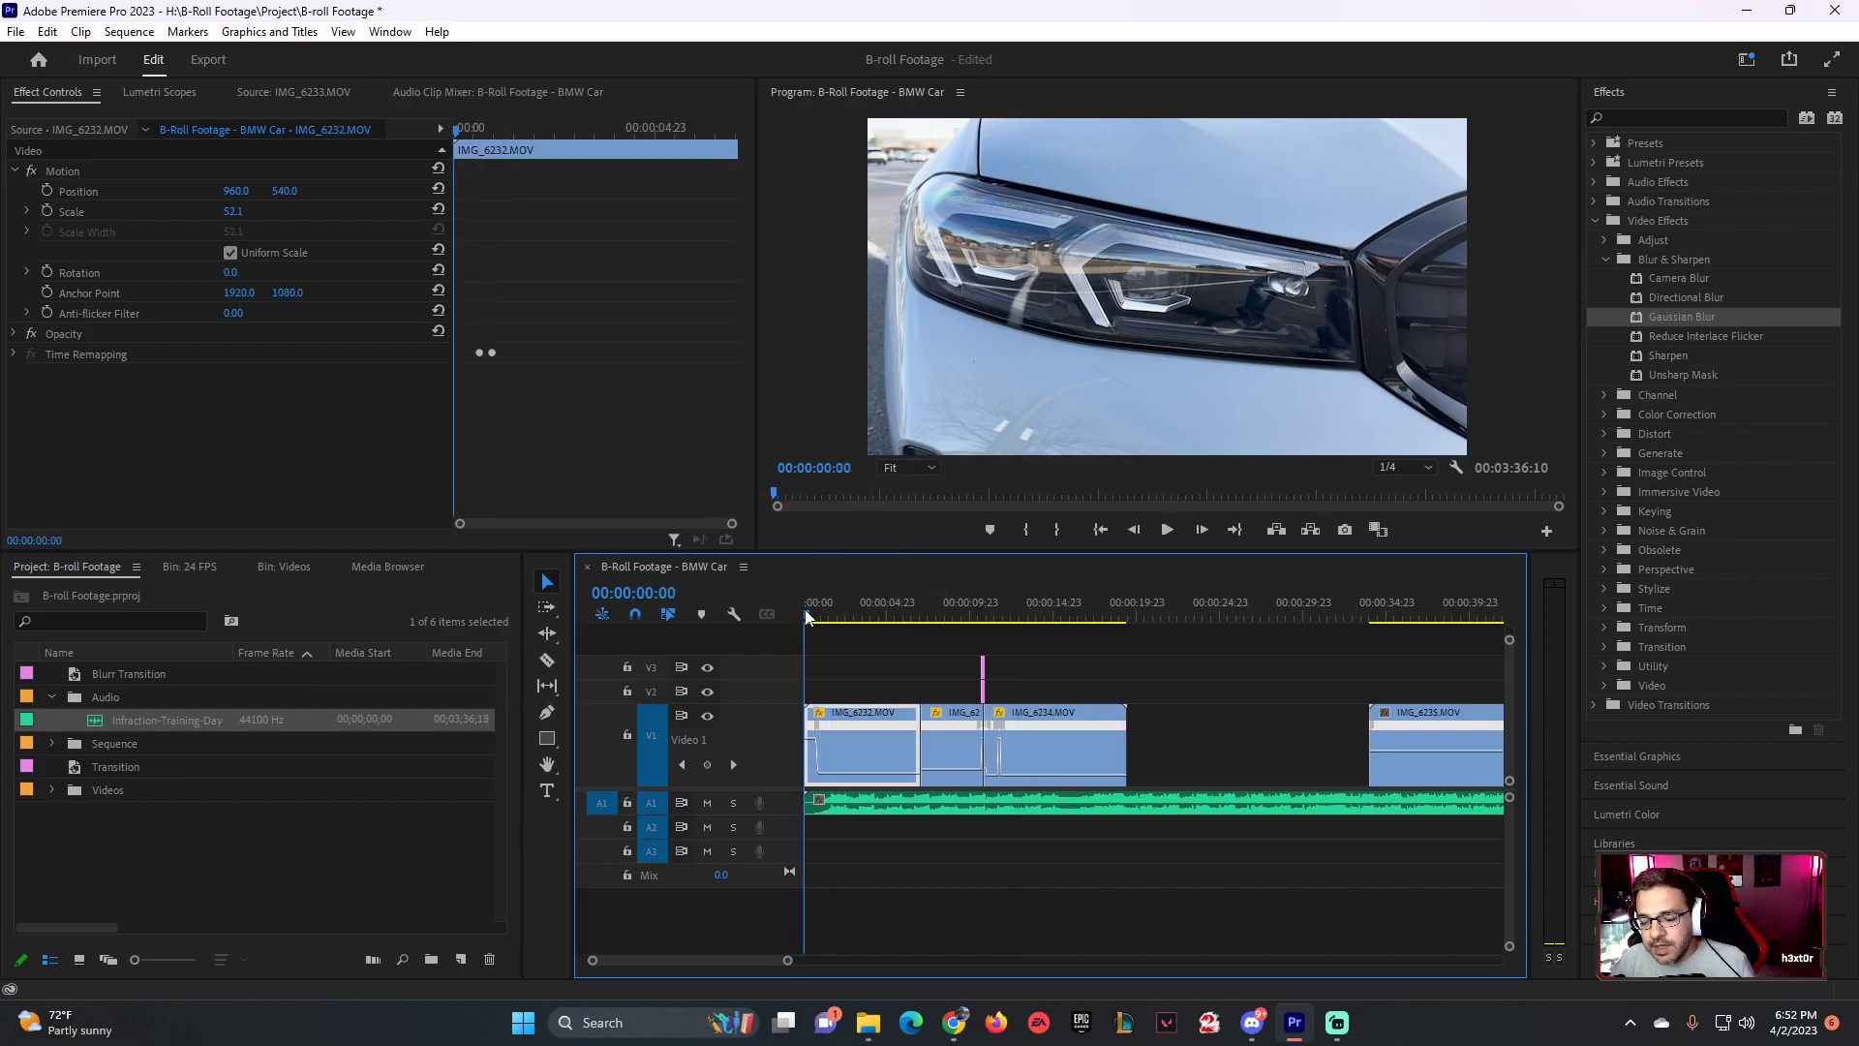
{"action": "left_click_drag", "start_coordinate": [782, 823], "coordinate": [786, 869]}
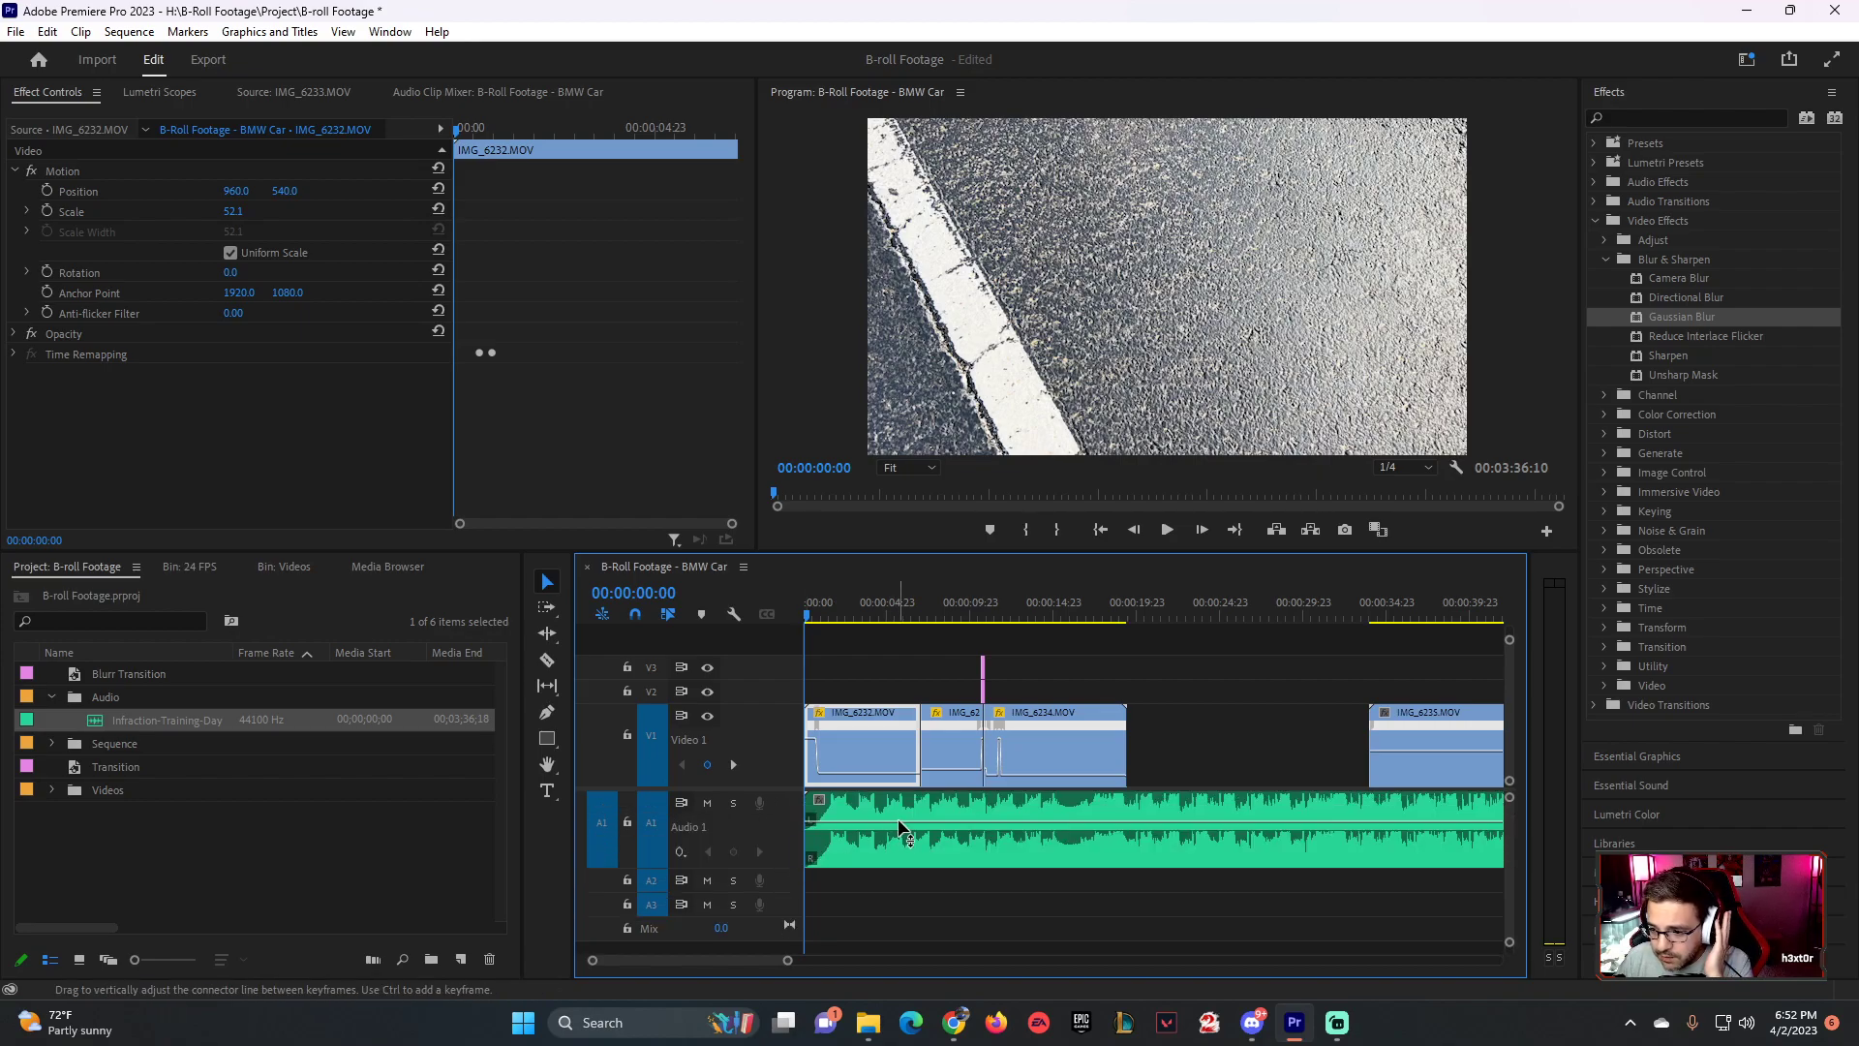
{"action": "left_click_drag", "start_coordinate": [905, 830], "coordinate": [908, 853]}
{"action": "key", "text": "space"}
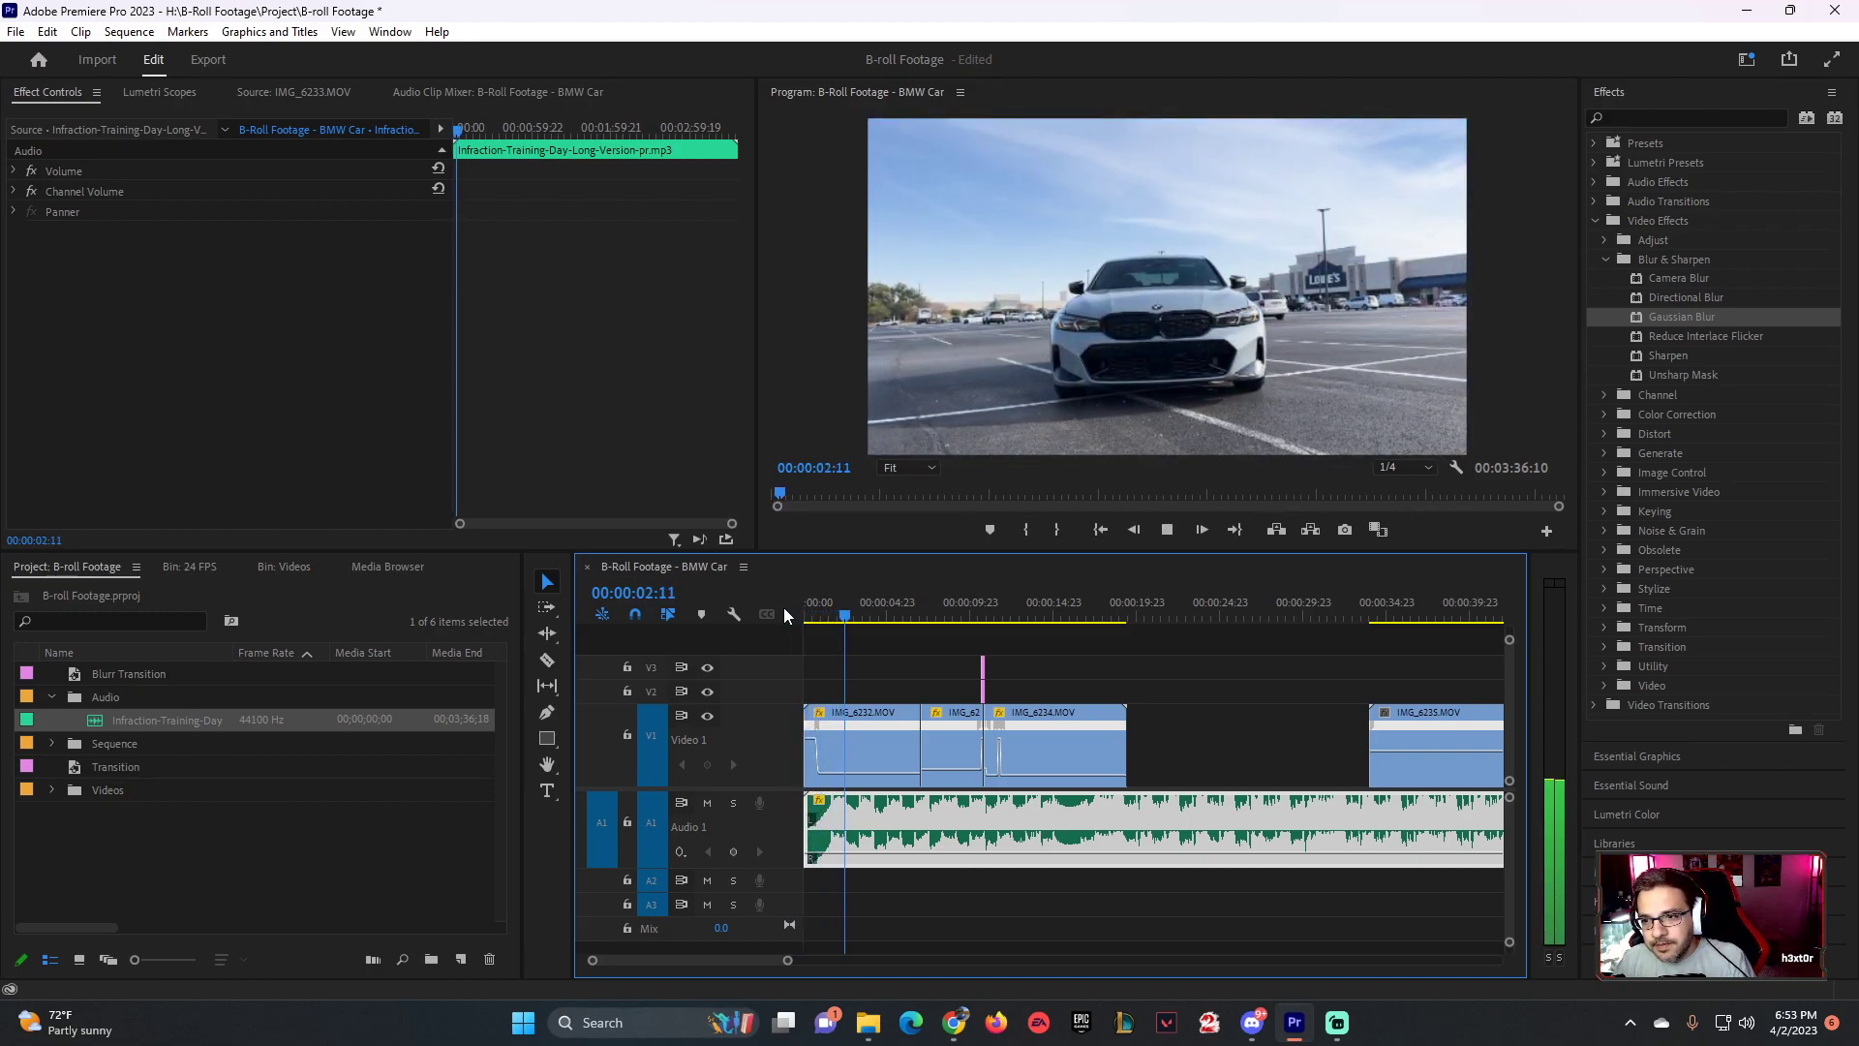
{"action": "key", "text": "space"}
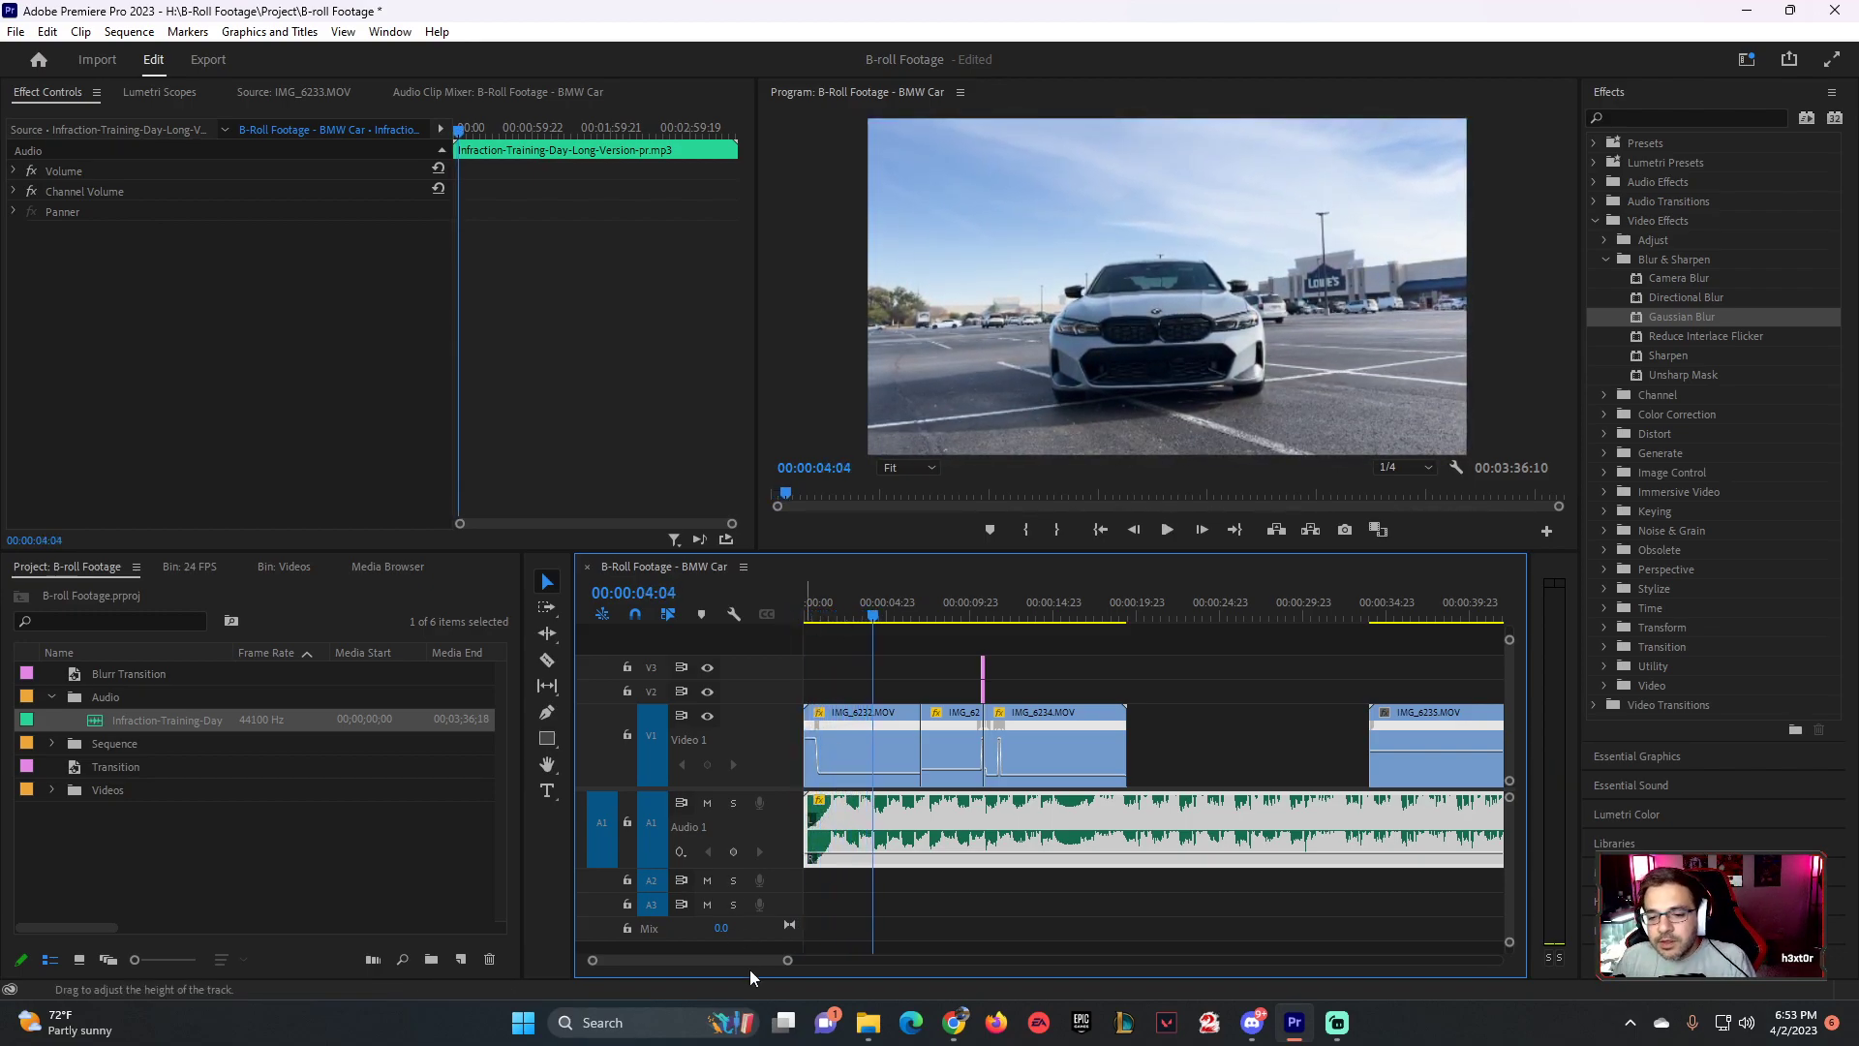
- Examine how IMG_6232 lines up with the music's first beats by scrubbing and replaying the opening
{"action": "left_click_drag", "start_coordinate": [787, 960], "coordinate": [748, 964]}
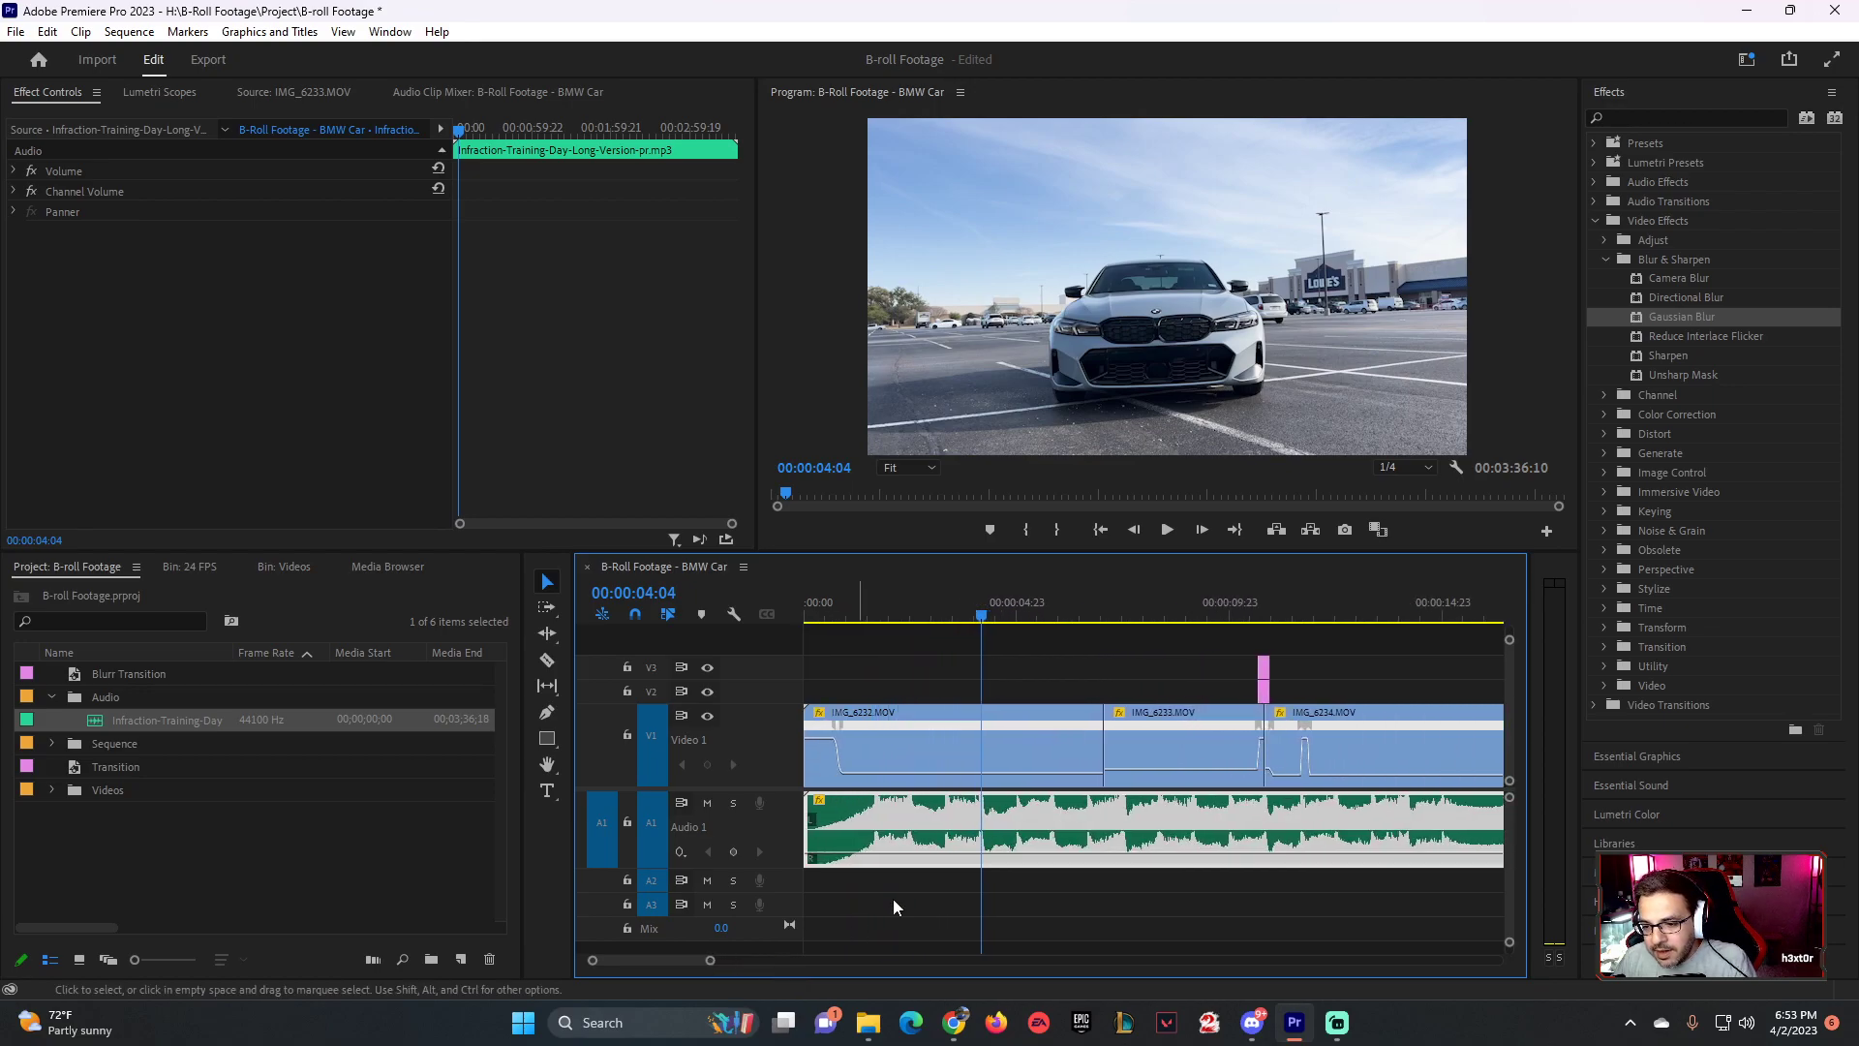
{"action": "left_click", "coordinate": [1016, 617]}
{"action": "left_click_drag", "start_coordinate": [1020, 620], "coordinate": [1090, 611]}
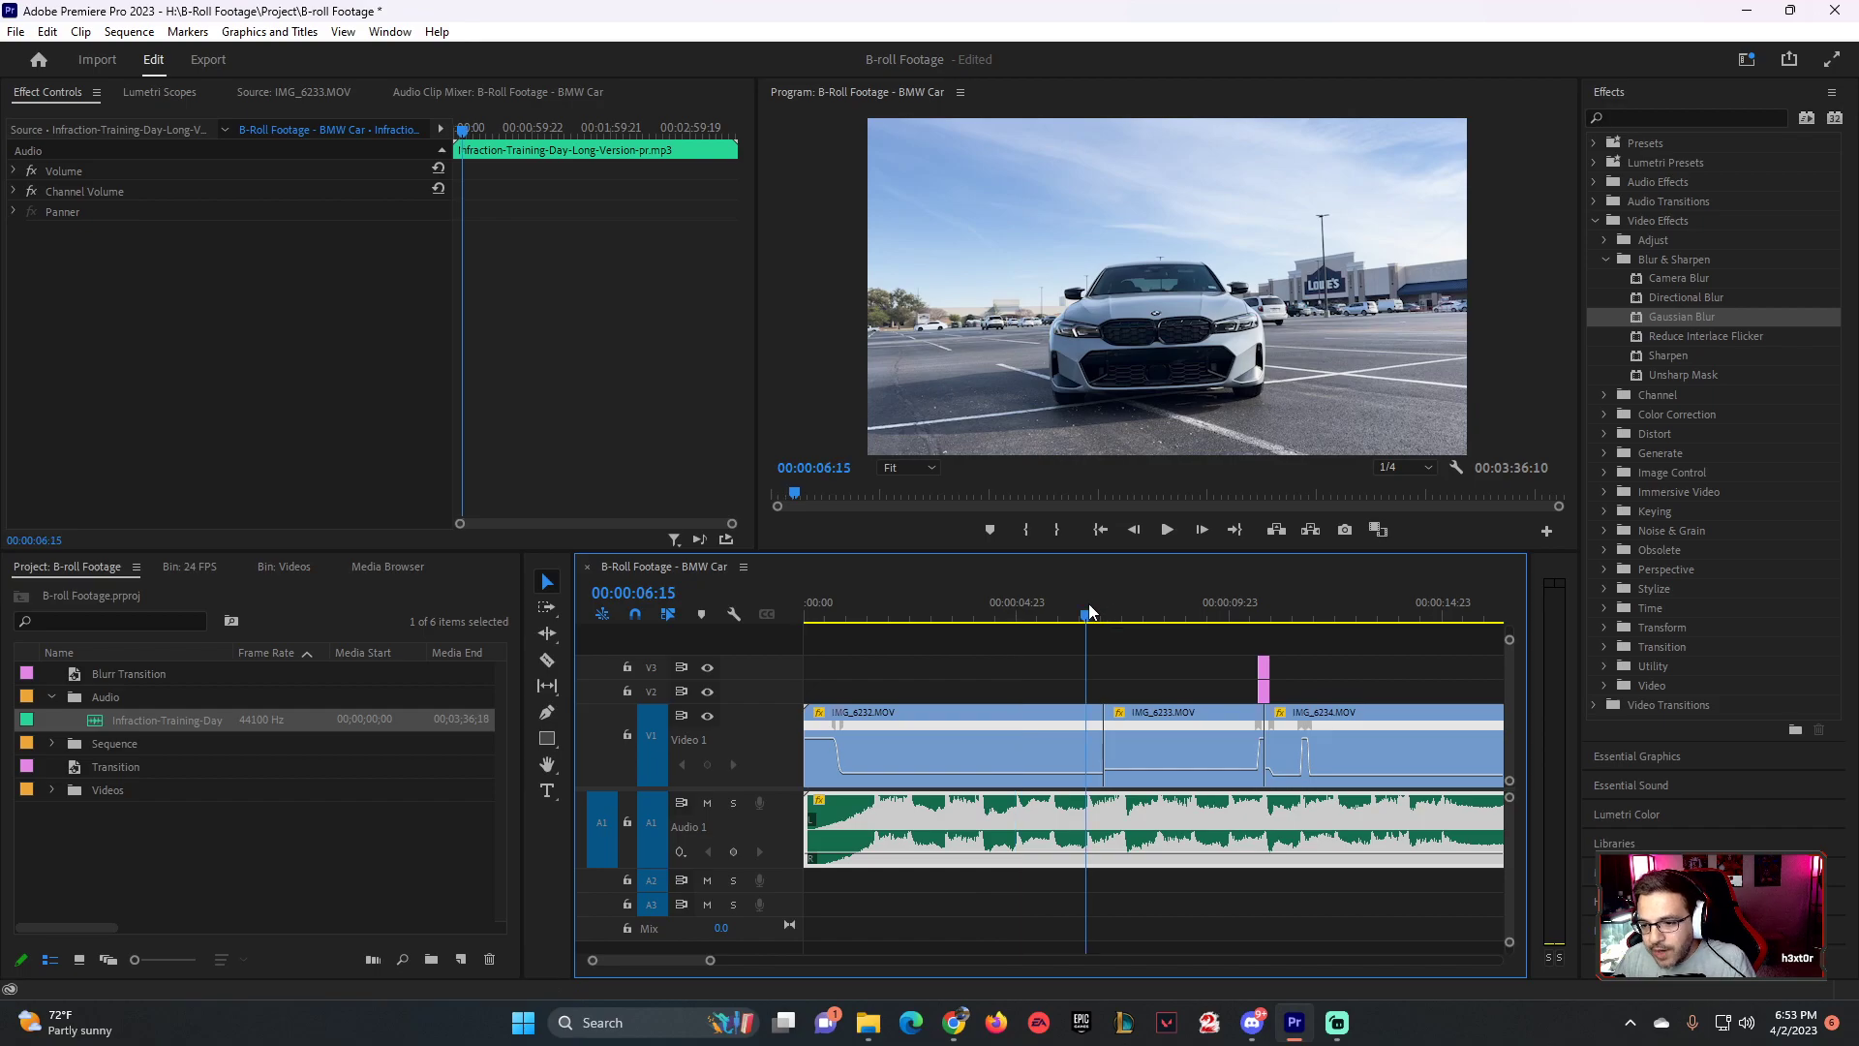
{"action": "left_click", "coordinate": [821, 620]}
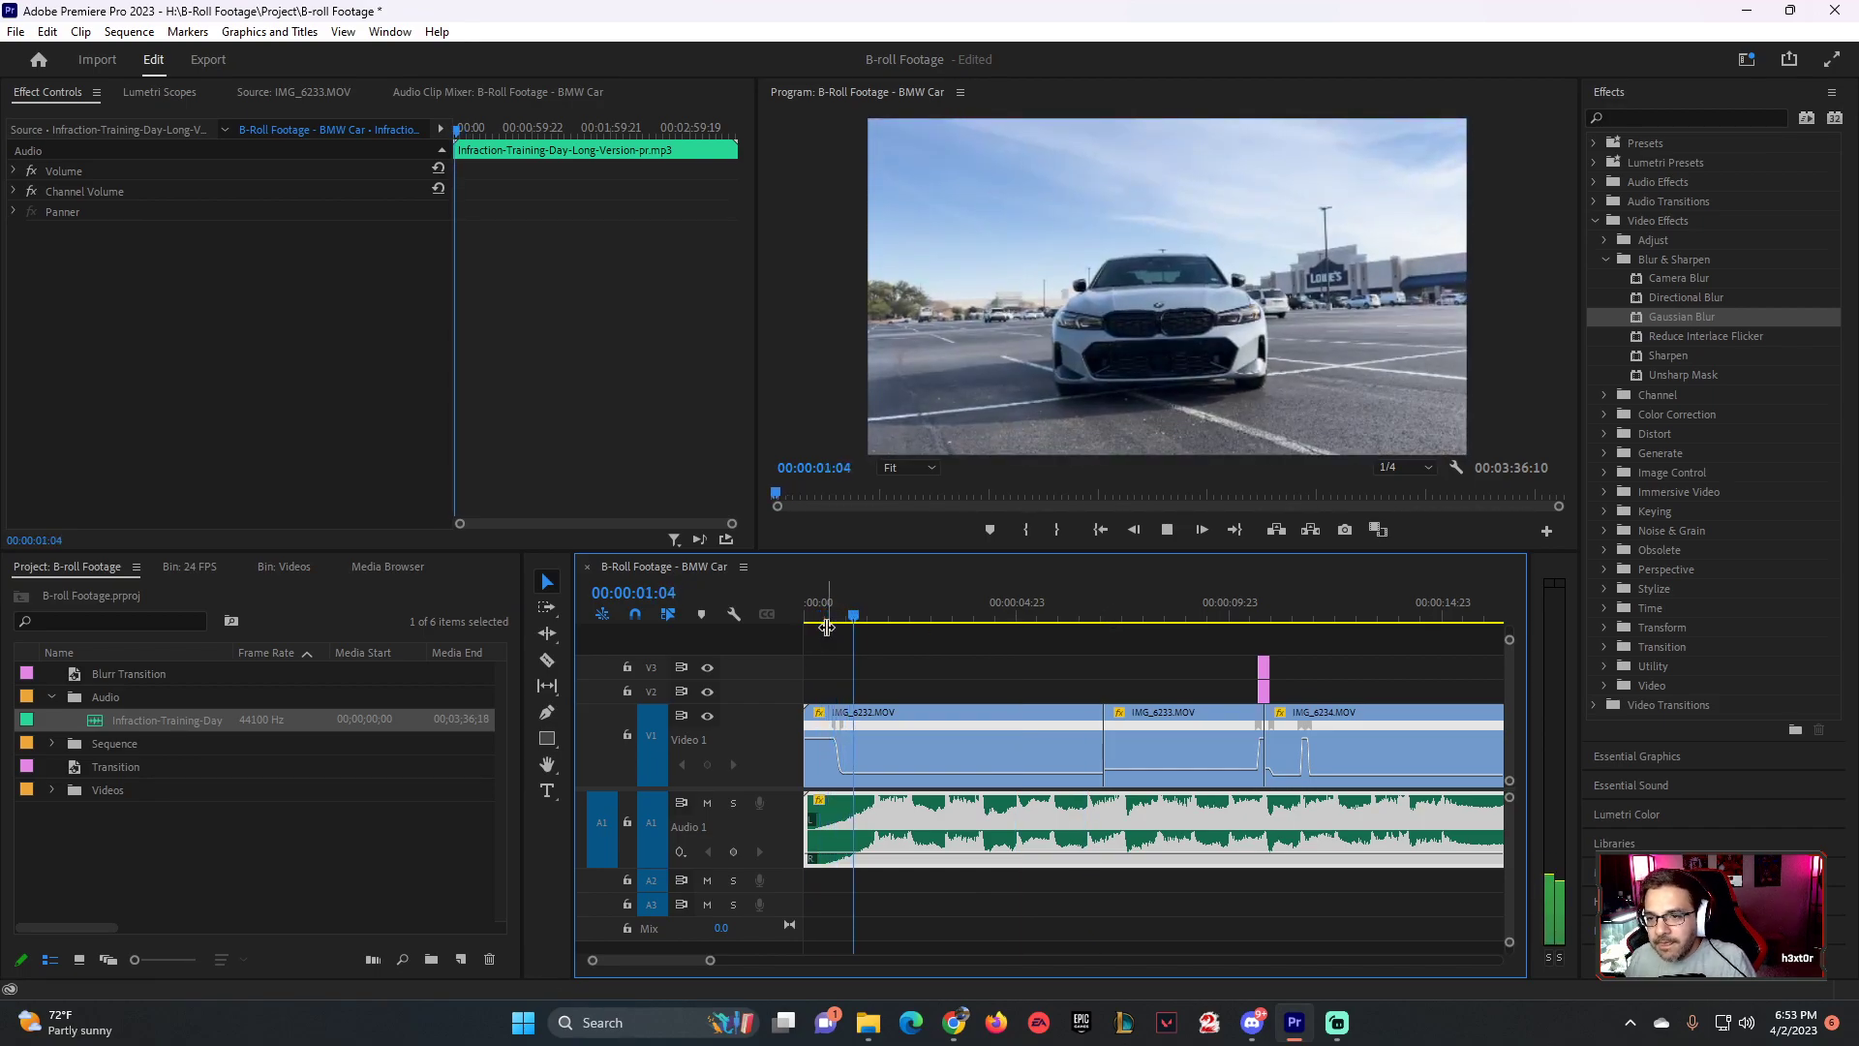
{"action": "key", "text": "space"}
{"action": "left_click_drag", "start_coordinate": [840, 617], "coordinate": [809, 617]}
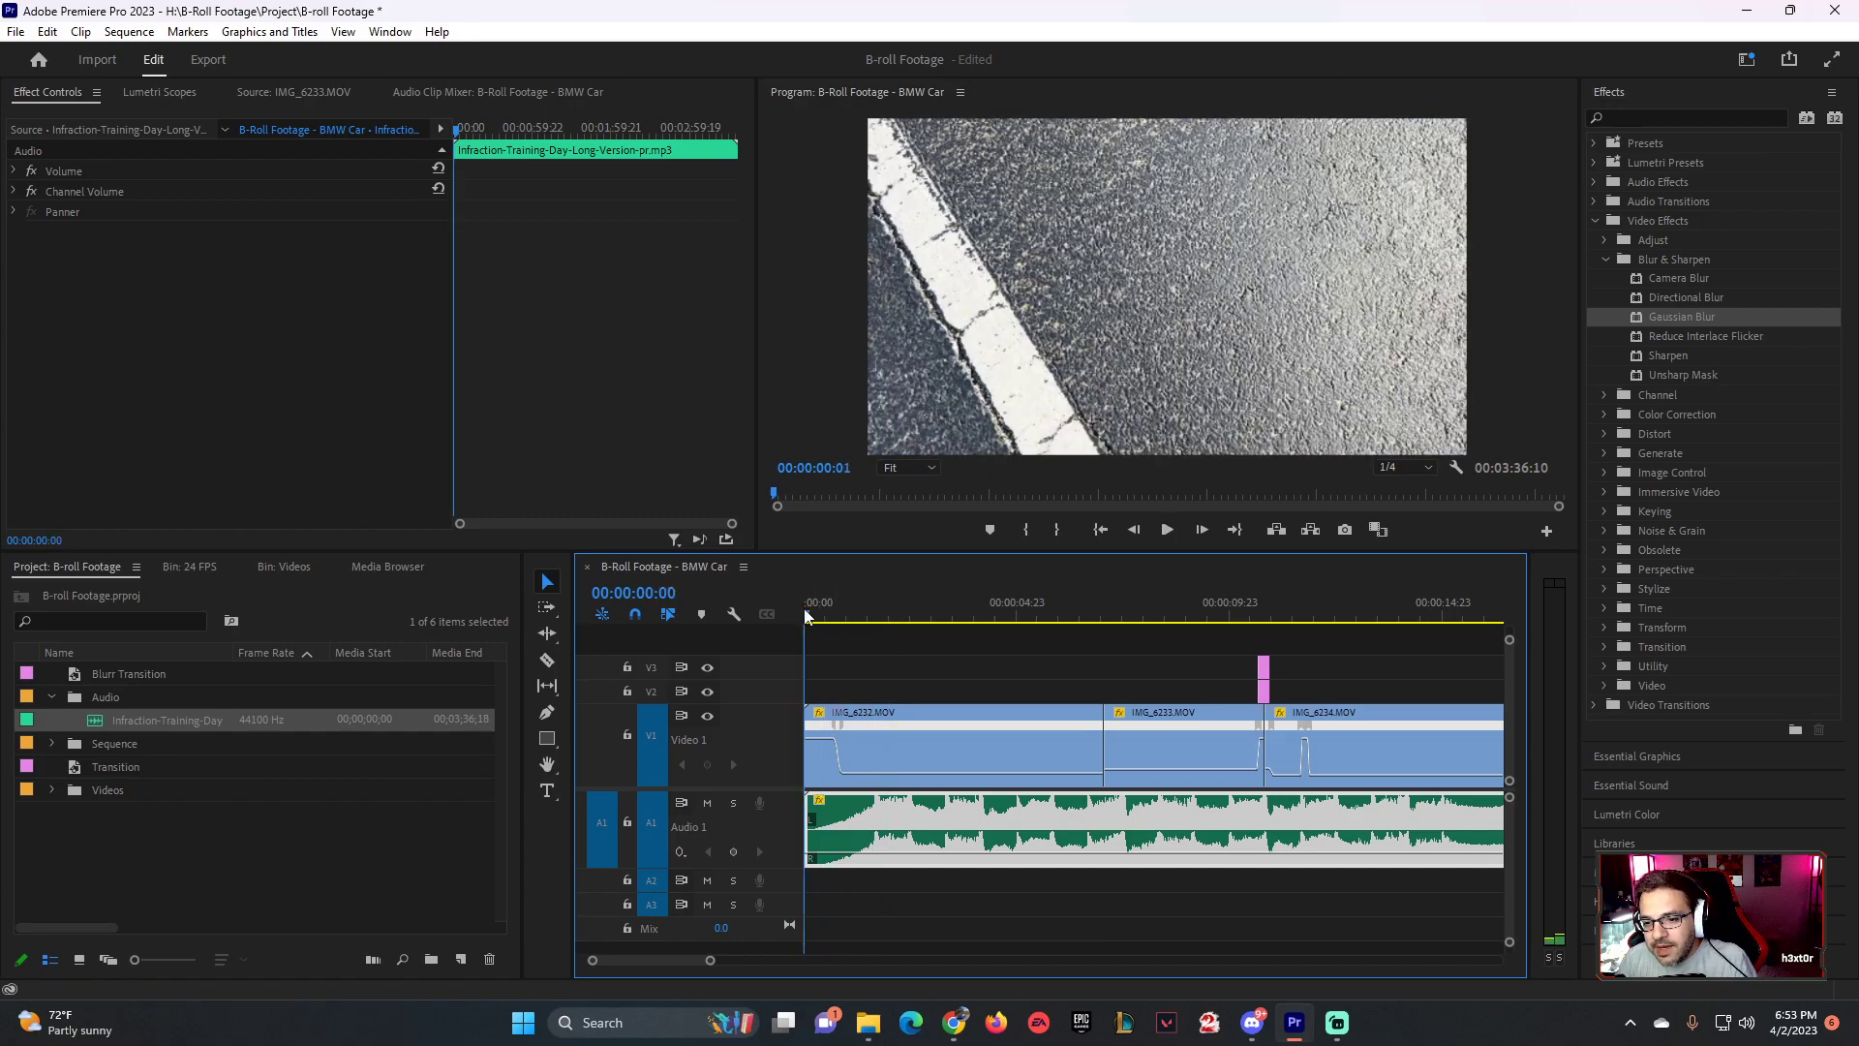
{"action": "key", "text": "space"}
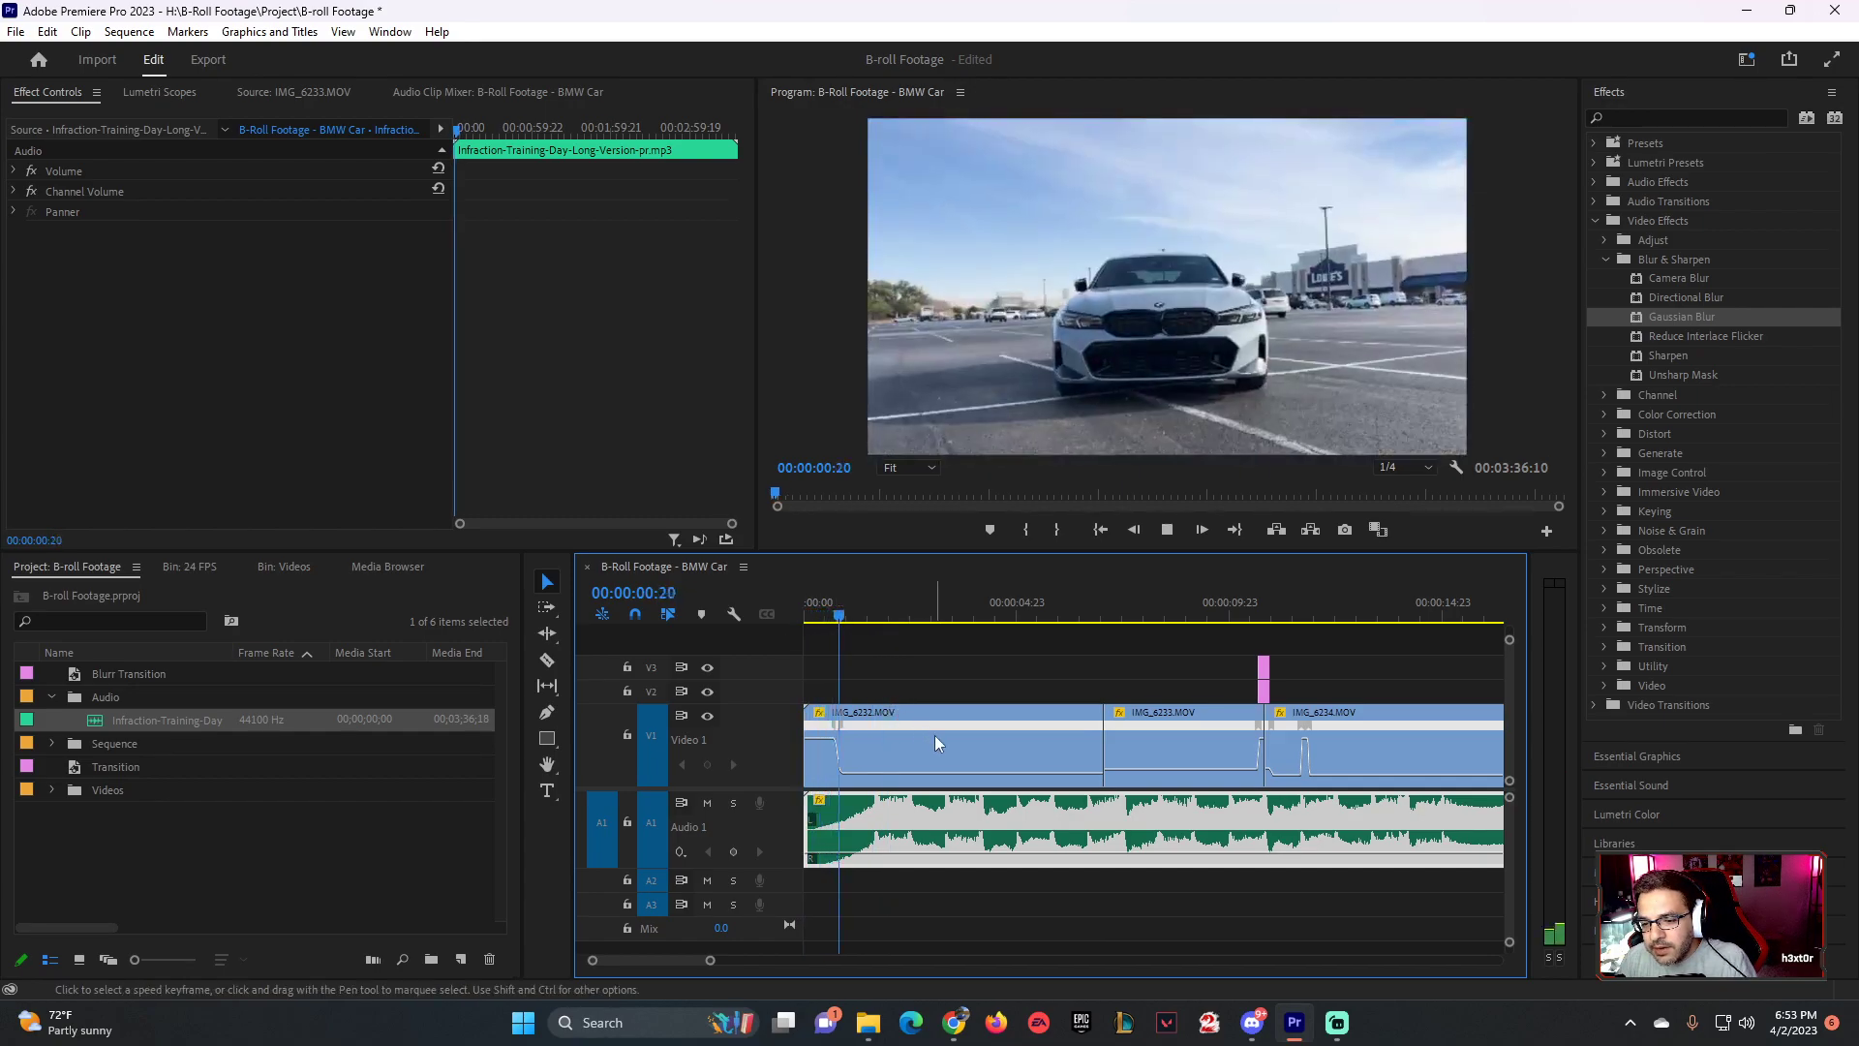
{"action": "key", "text": "space"}
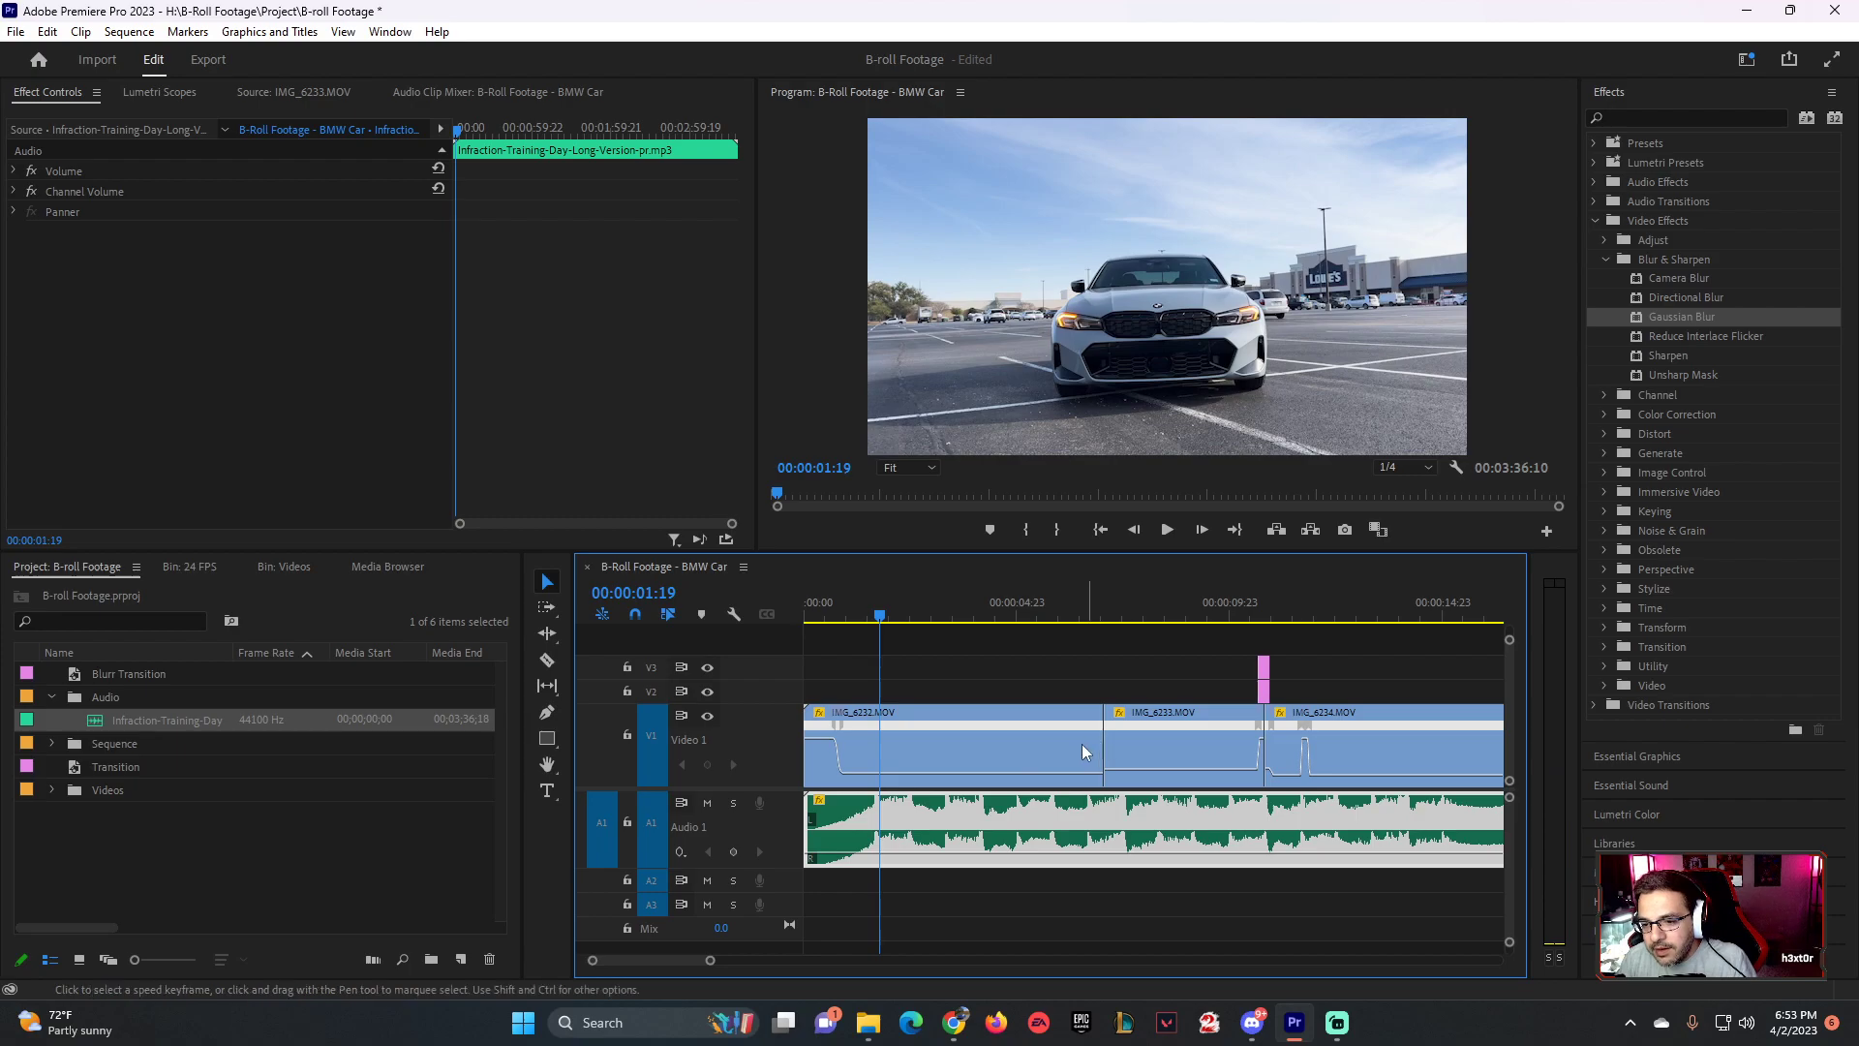
- Shift IMG_6232 to start about one second into the music and extend its end to meet IMG_6233
{"action": "left_click_drag", "start_coordinate": [1099, 744], "coordinate": [910, 760]}
{"action": "left_click", "coordinate": [809, 598]}
{"action": "key", "text": "space"}
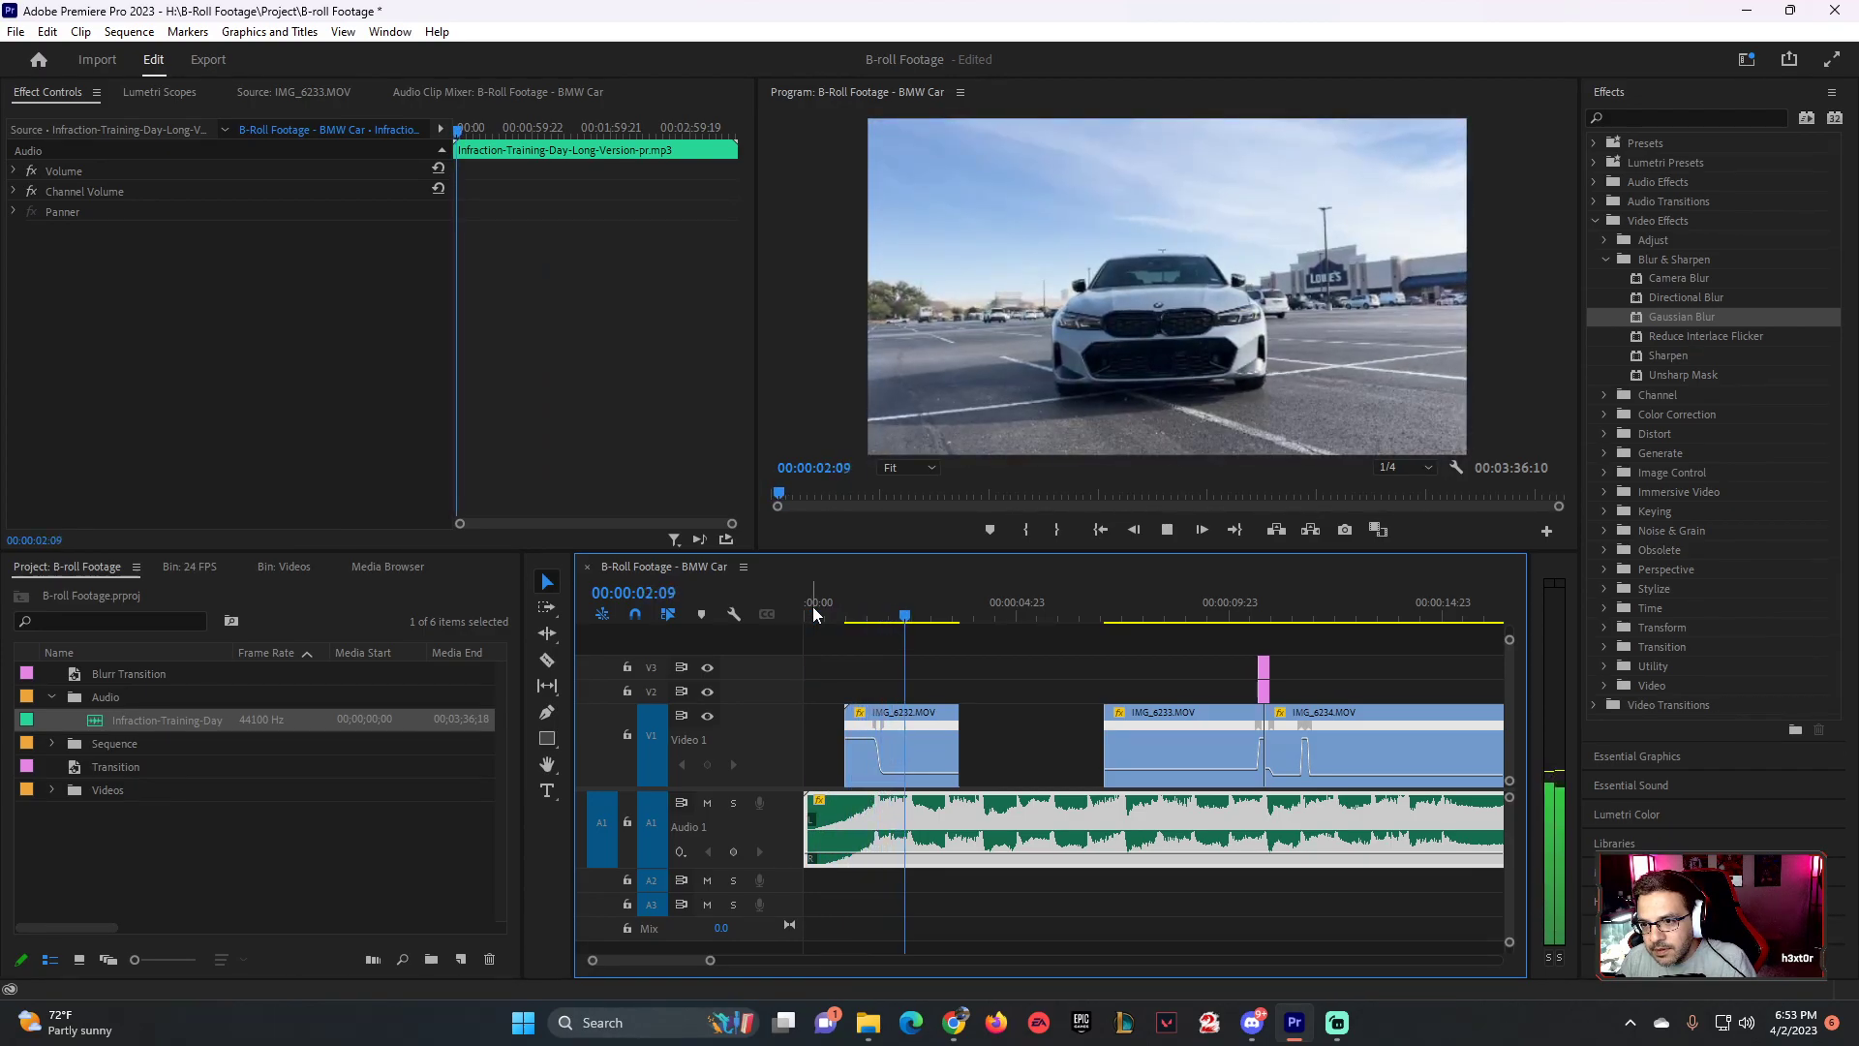
{"action": "key", "text": "space"}
{"action": "left_click_drag", "start_coordinate": [953, 728], "coordinate": [1102, 728]}
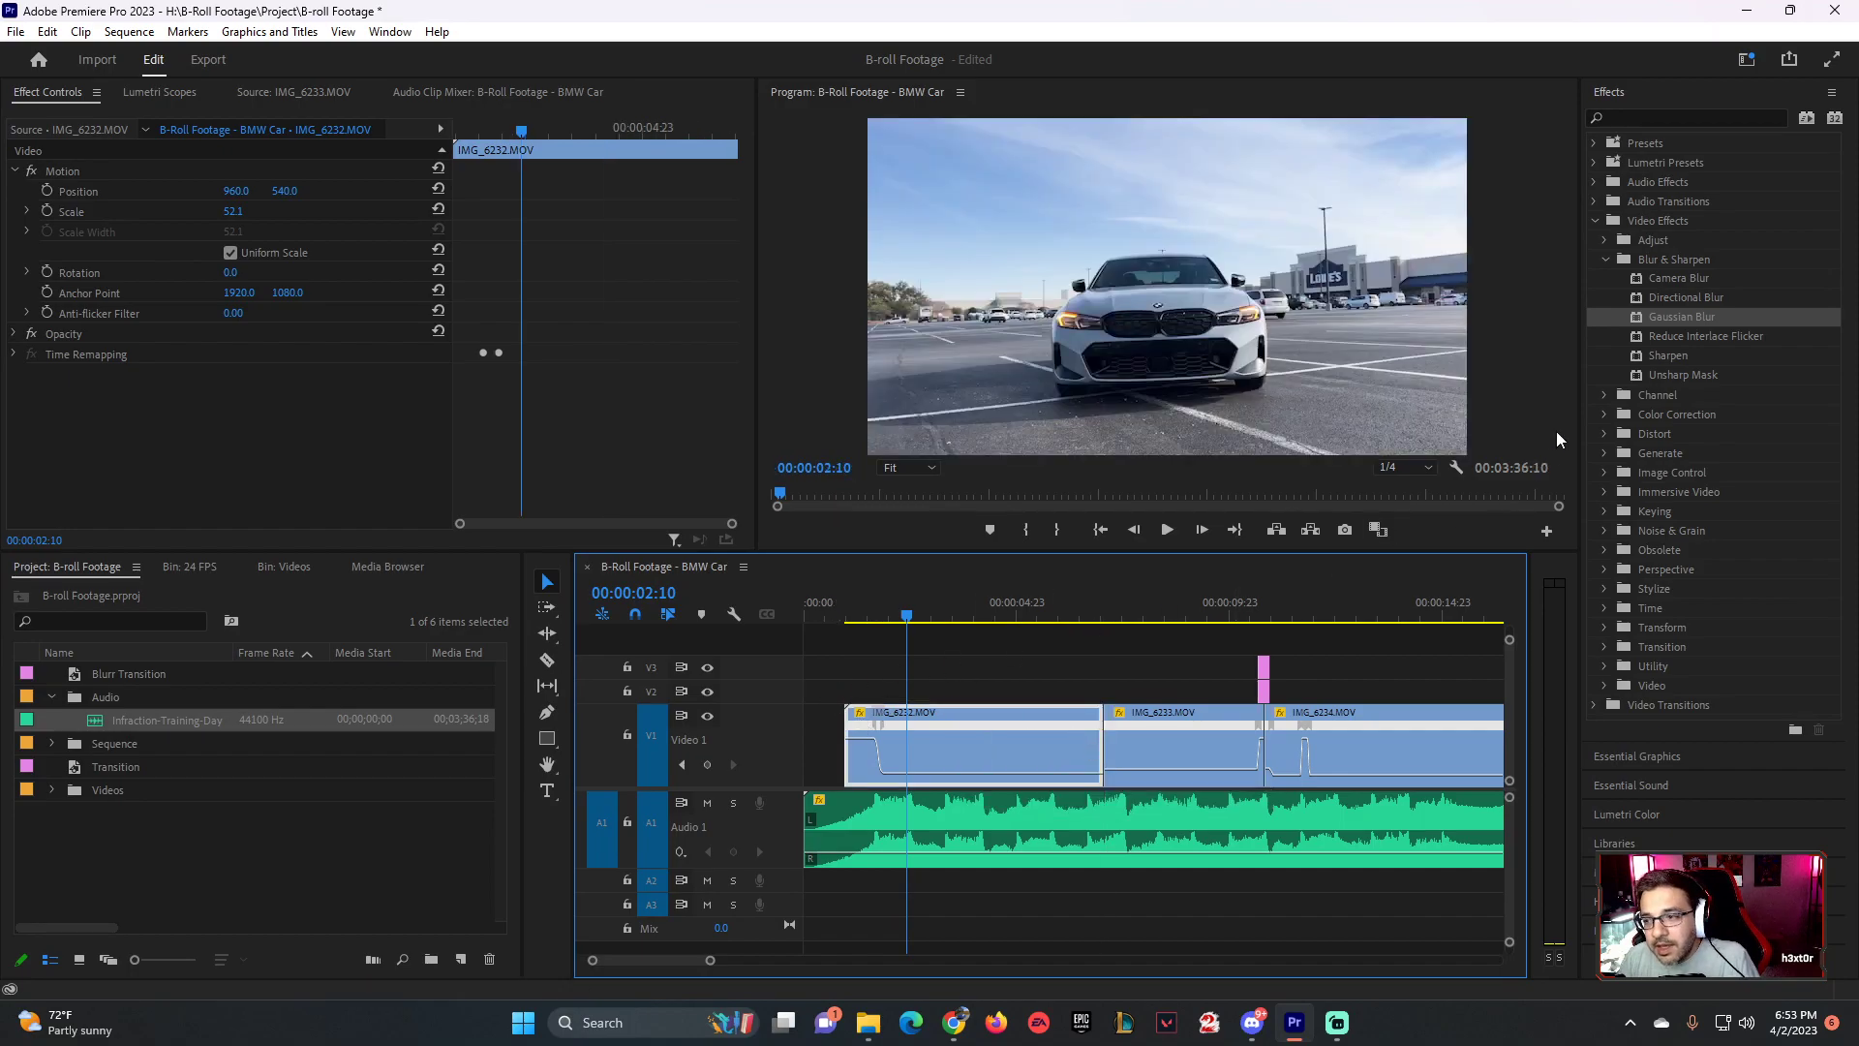
- Apply the Dip to Black transition to the start of IMG_6232 and play back the opening with music
{"action": "left_click", "coordinate": [1644, 115]}
{"action": "type", "text": "dip"}
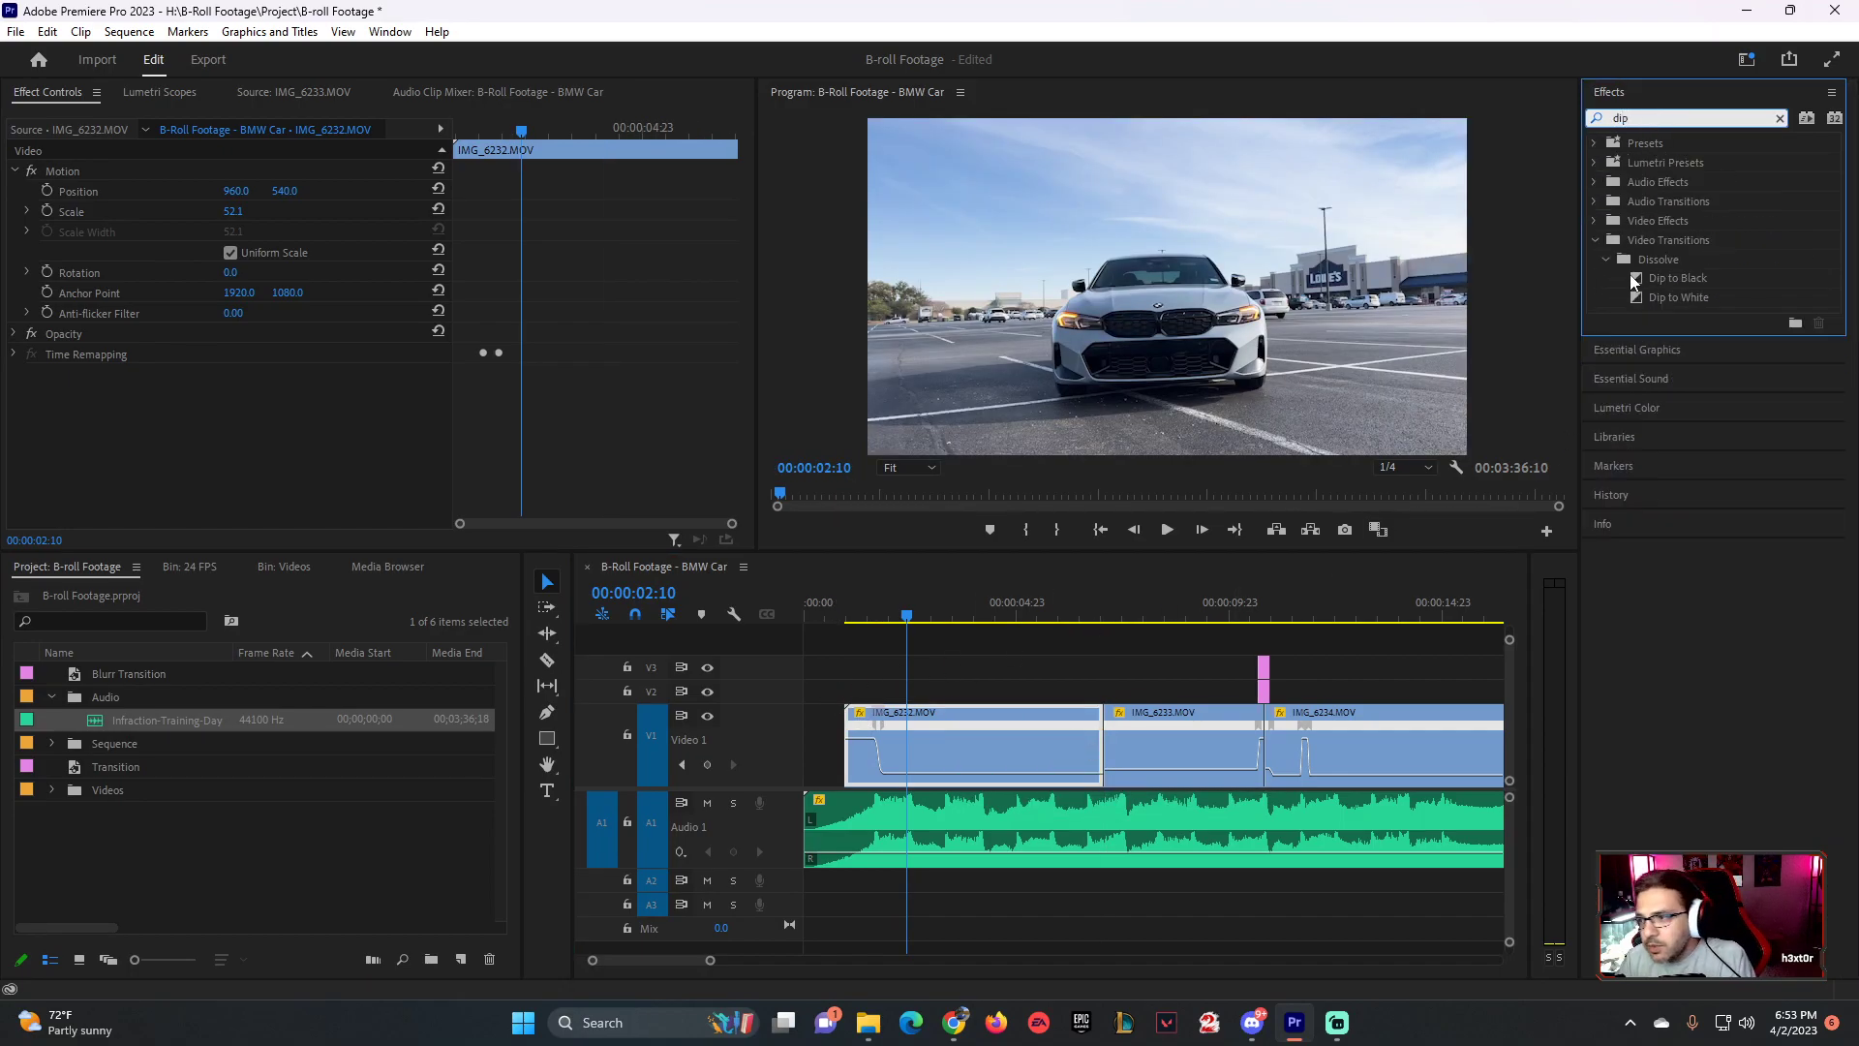
{"action": "left_click_drag", "start_coordinate": [1635, 282], "coordinate": [1417, 374]}
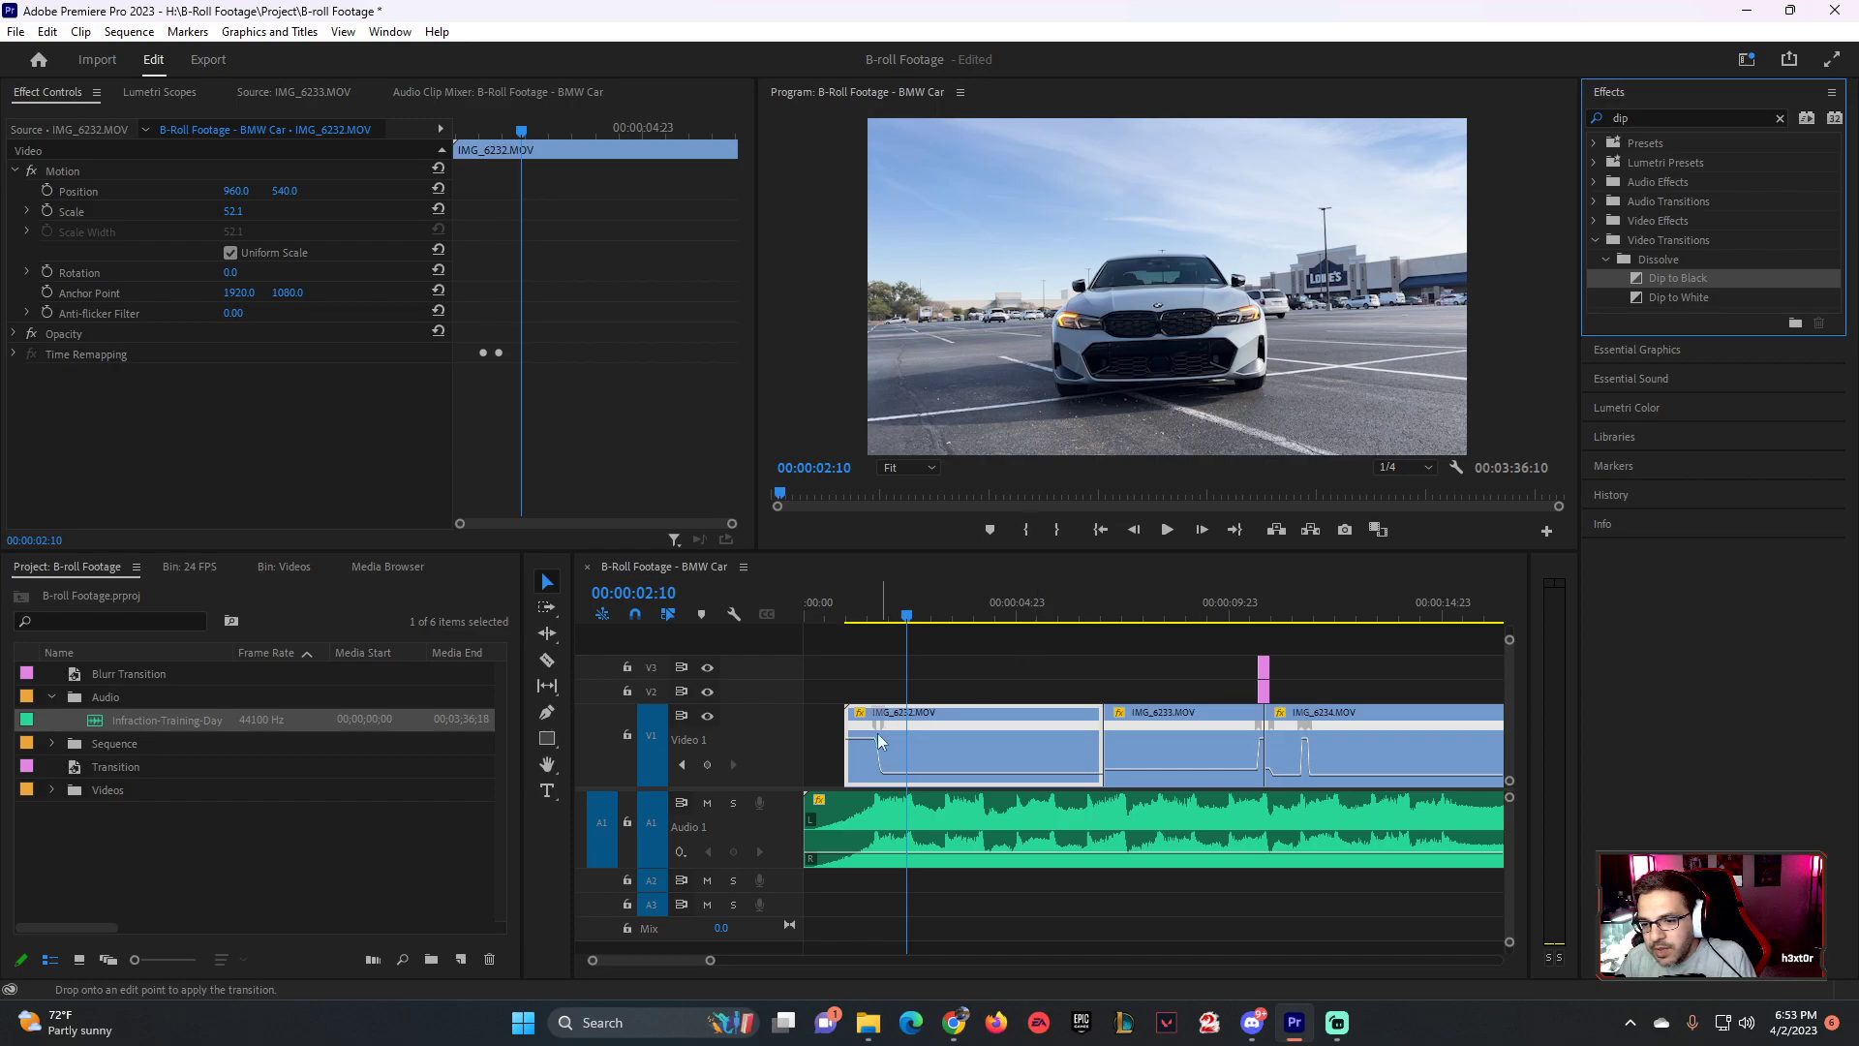
{"action": "mouse_move", "coordinate": [854, 765]}
{"action": "left_mouse_down"}
{"action": "mouse_move", "coordinate": [871, 752]}
{"action": "mouse_move", "coordinate": [817, 762]}
{"action": "left_mouse_up"}
{"action": "left_click_drag", "start_coordinate": [815, 601], "coordinate": [796, 602]}
{"action": "key", "text": "space"}
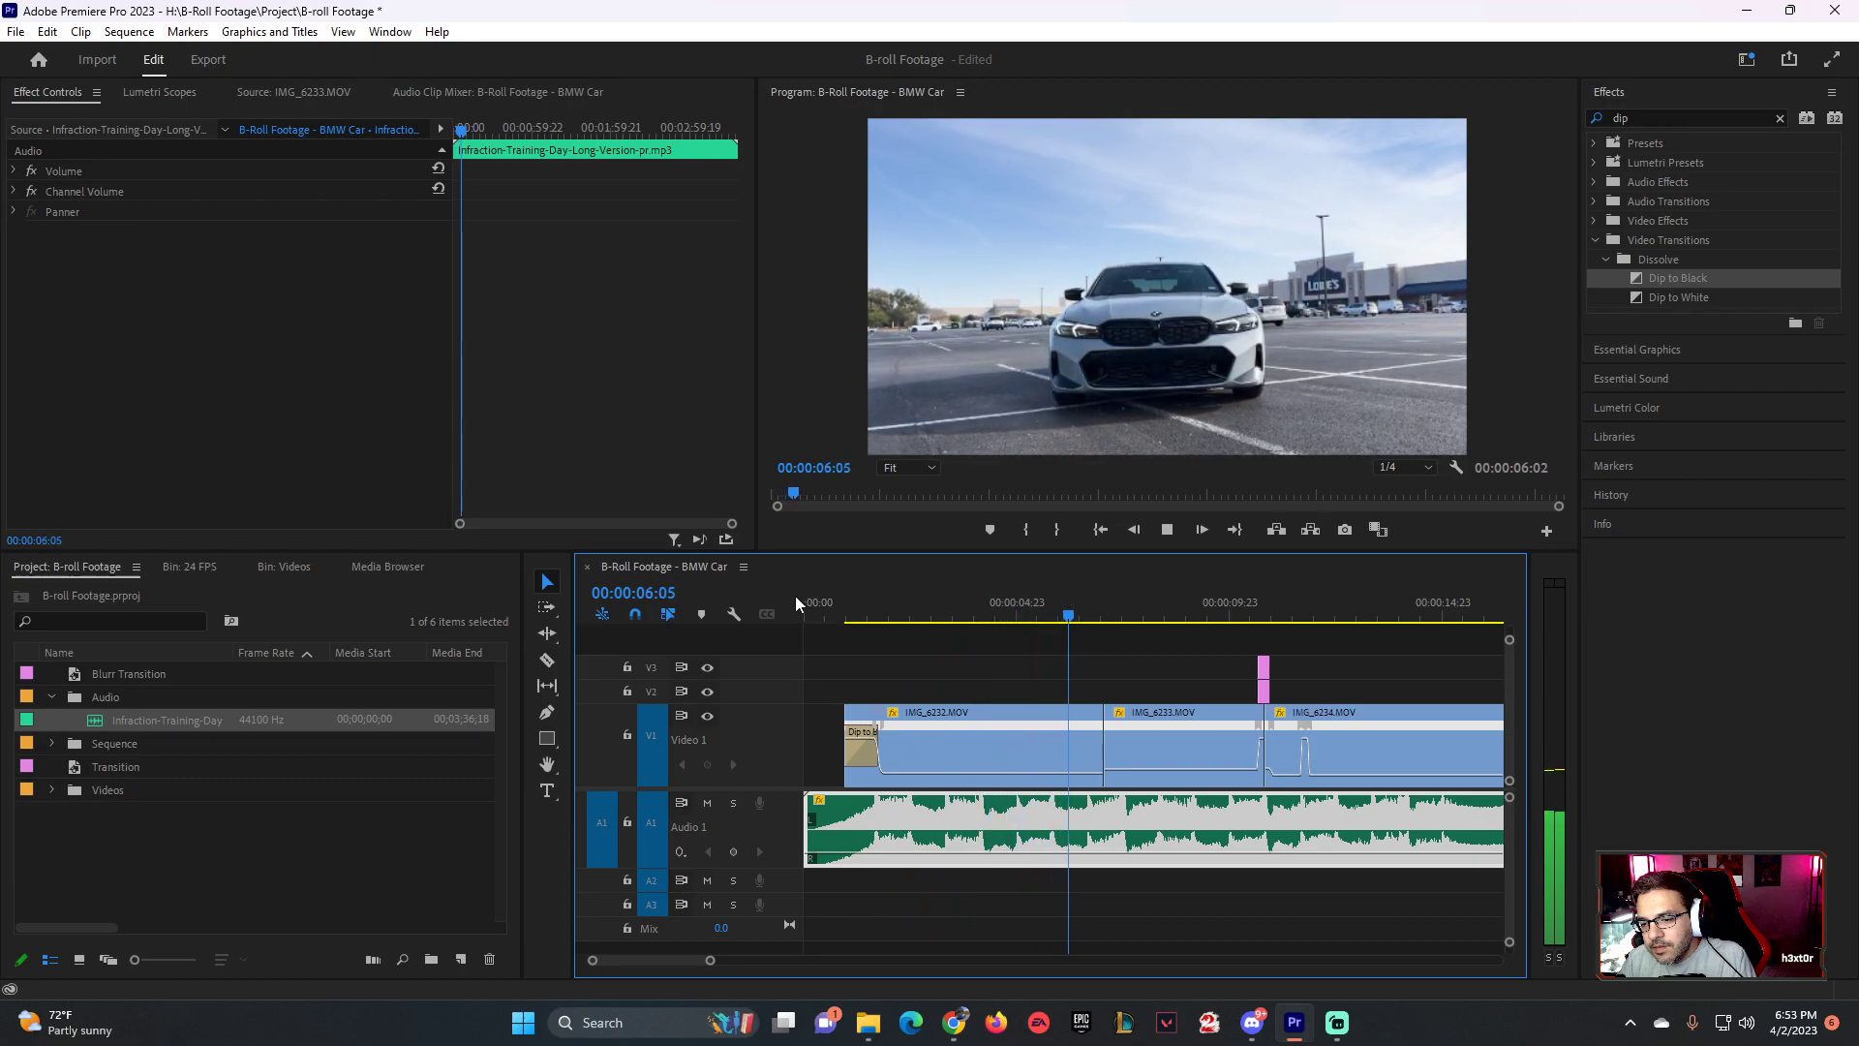
{"action": "key", "text": "space"}
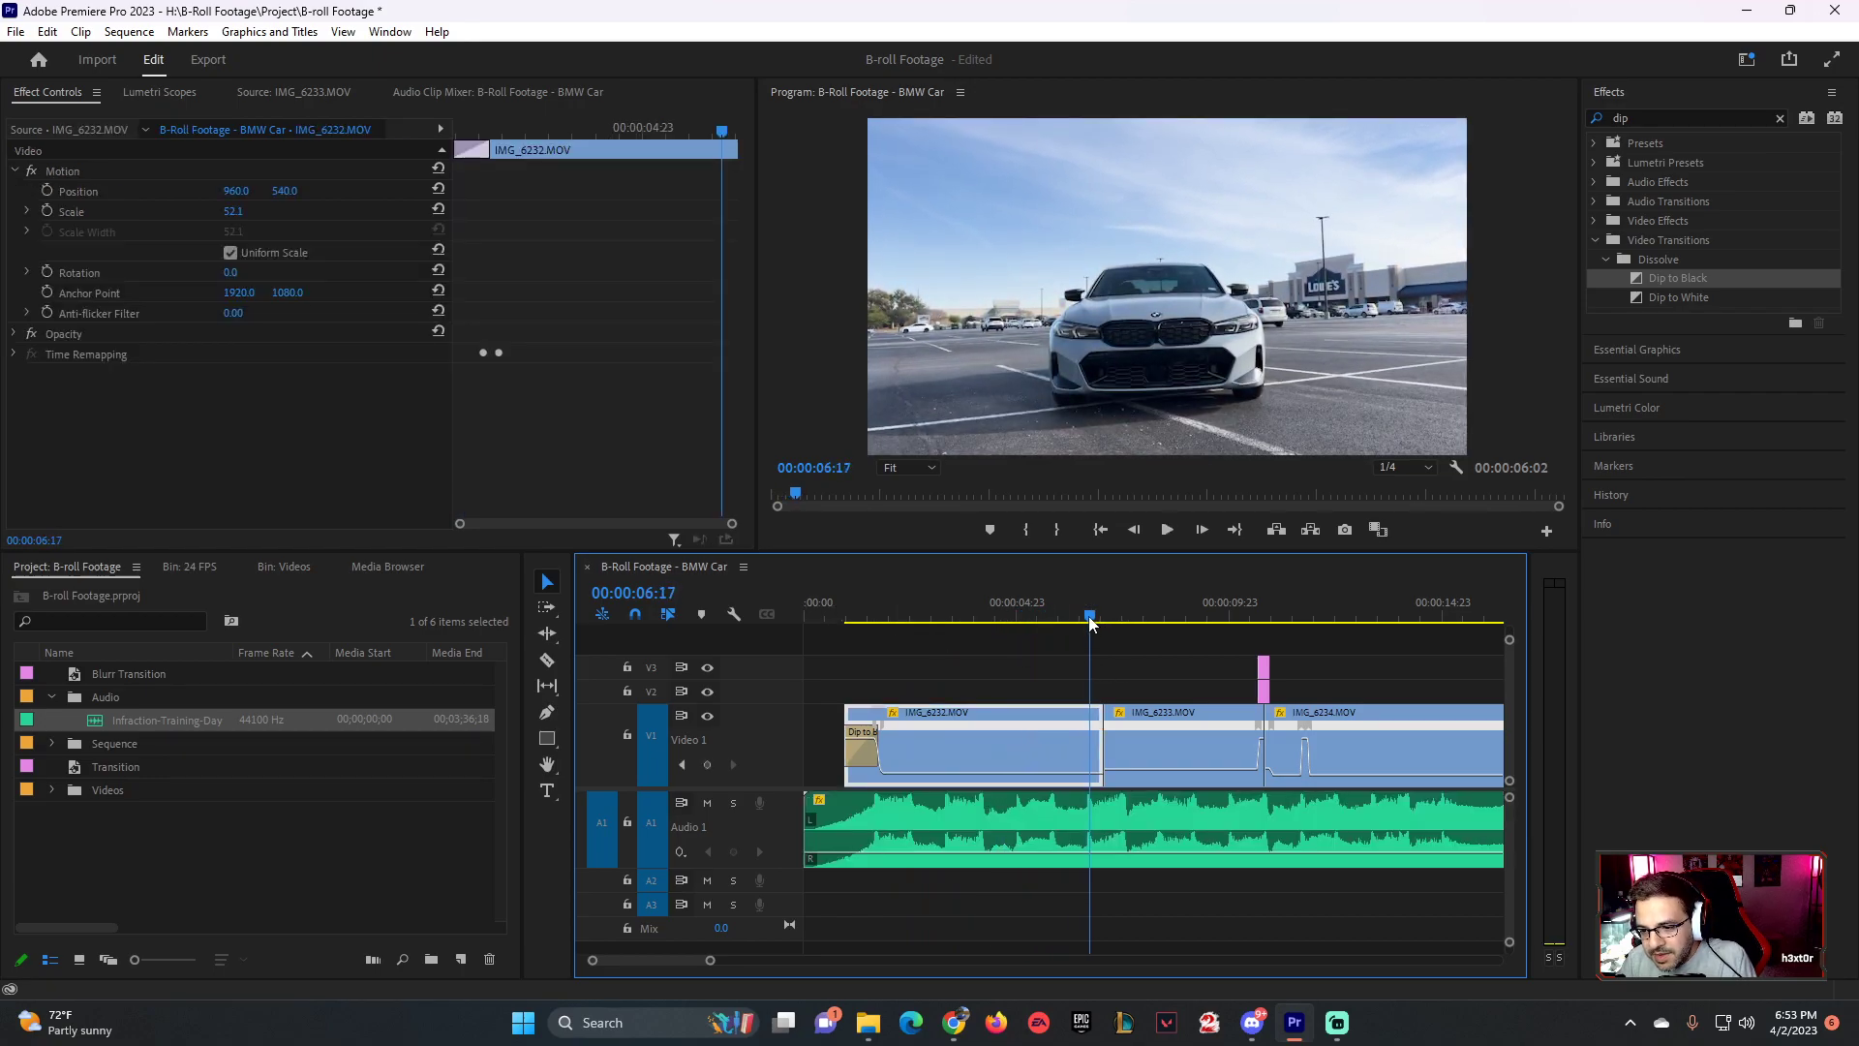
- Trim the end of IMG_6232 to about 00:00:06:14, butt IMG_6233 against it, and play back the cut
{"action": "mouse_move", "coordinate": [1101, 737]}
{"action": "left_mouse_down"}
{"action": "mouse_move", "coordinate": [1149, 743]}
{"action": "mouse_move", "coordinate": [1132, 745]}
{"action": "left_mouse_up"}
{"action": "left_click", "coordinate": [1126, 669]}
{"action": "left_click_drag", "start_coordinate": [1089, 617], "coordinate": [981, 618]}
{"action": "key", "text": "space"}
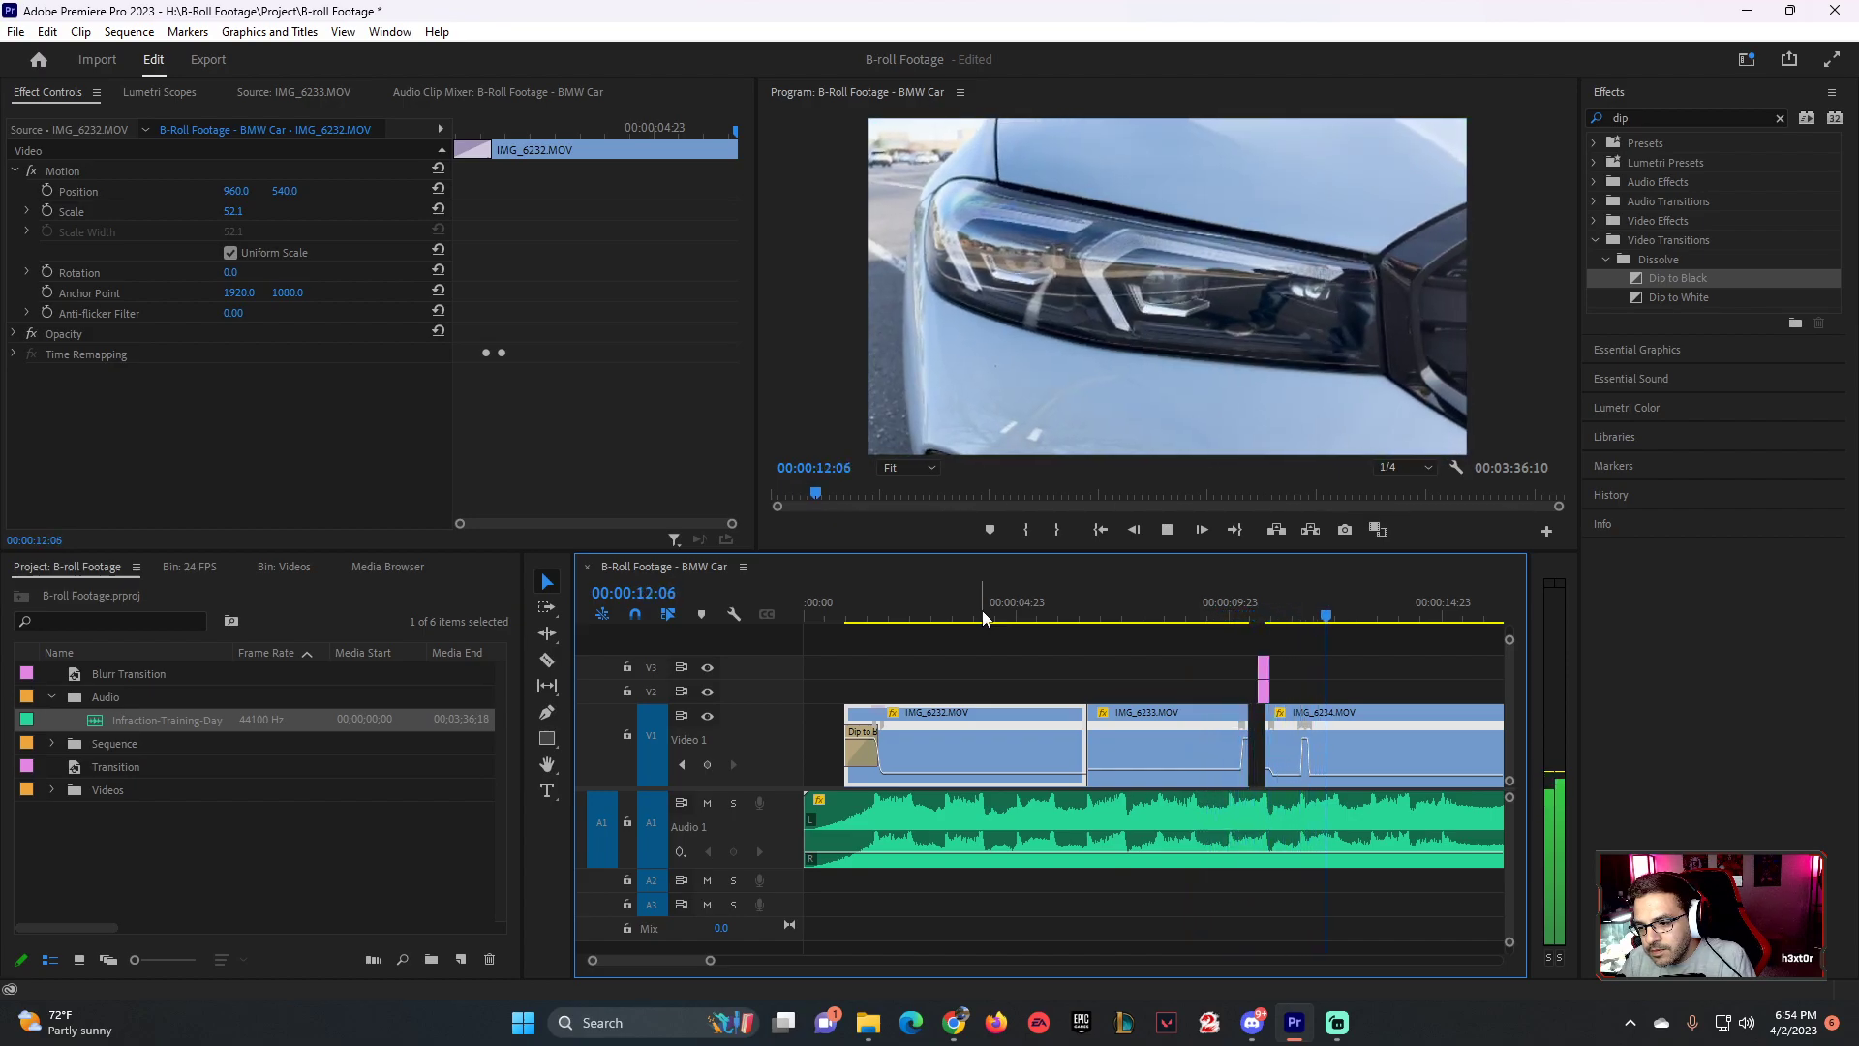
{"action": "key", "text": "space"}
- Play back IMG_6233 against the music to find the beat near its end
{"action": "mouse_move", "coordinate": [1170, 620]}
{"action": "left_mouse_down"}
{"action": "mouse_move", "coordinate": [1226, 621]}
{"action": "mouse_move", "coordinate": [1134, 623]}
{"action": "left_mouse_up"}
{"action": "key", "text": "space"}
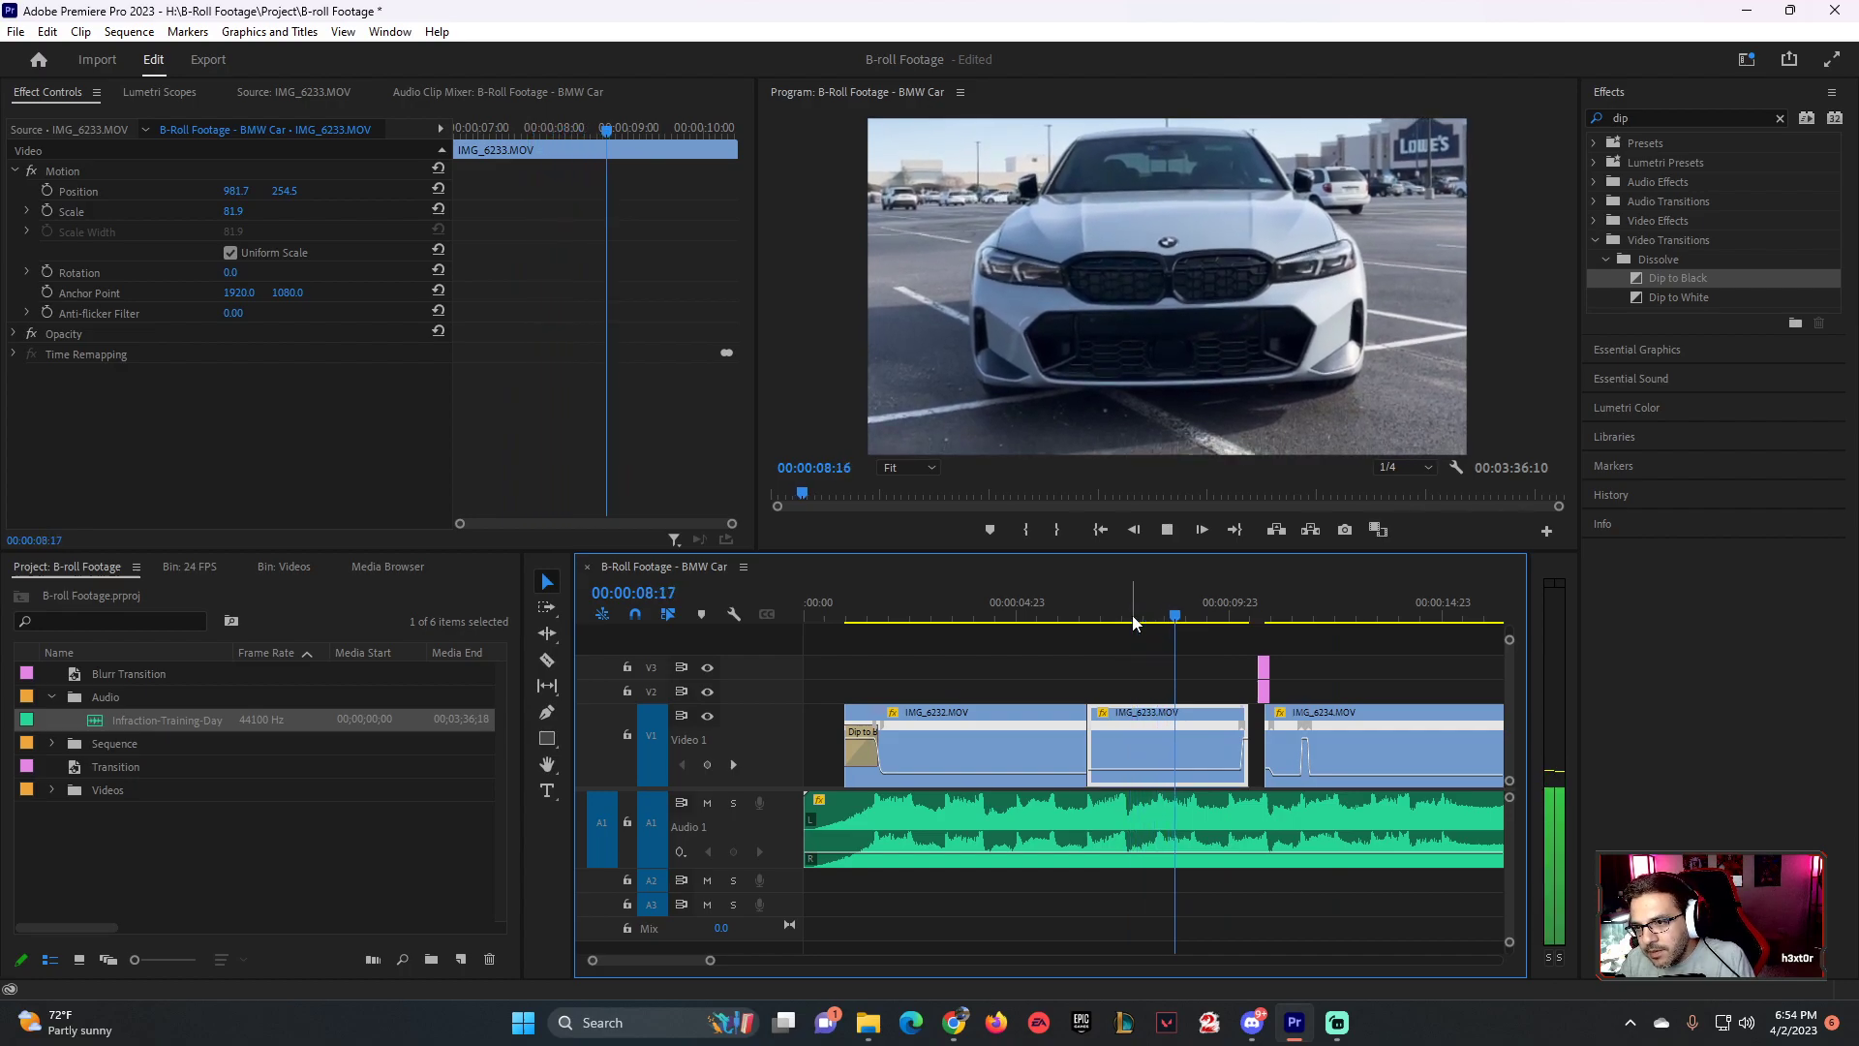
{"action": "key", "text": "space"}
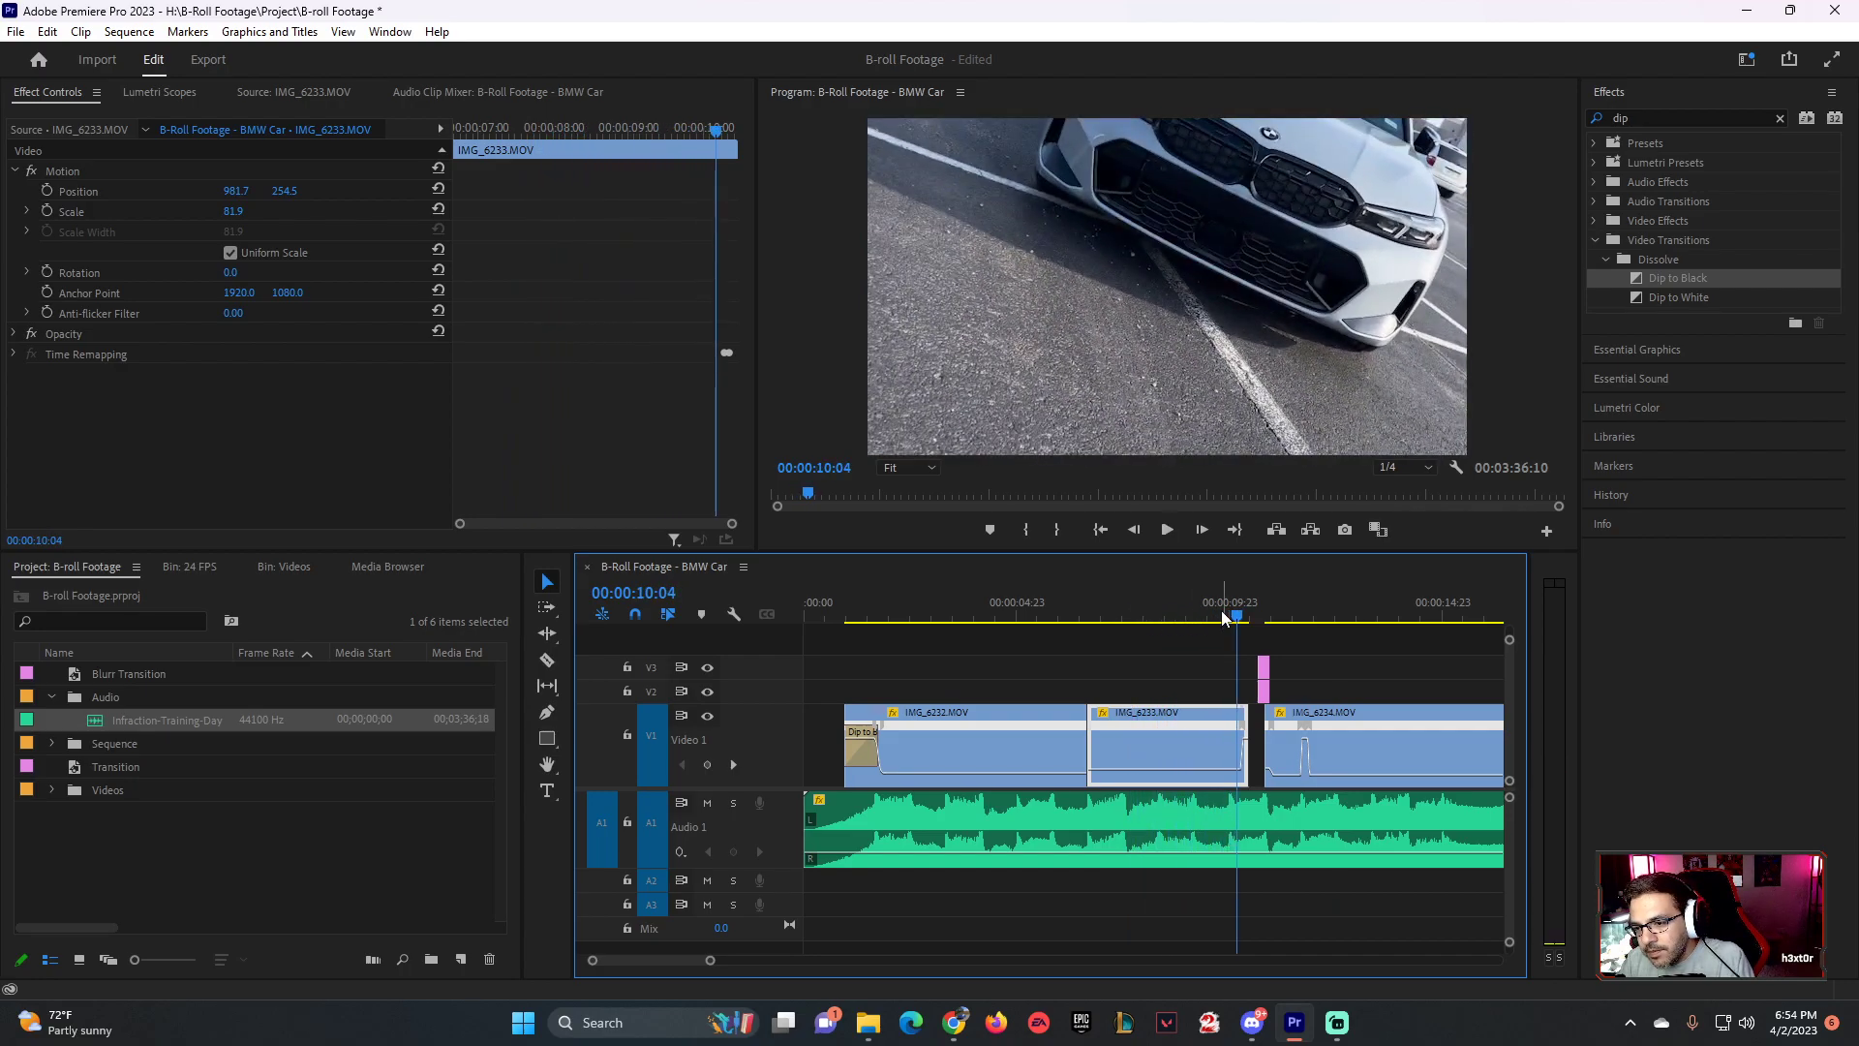
{"action": "left_click", "coordinate": [1211, 620]}
{"action": "key", "text": "space"}
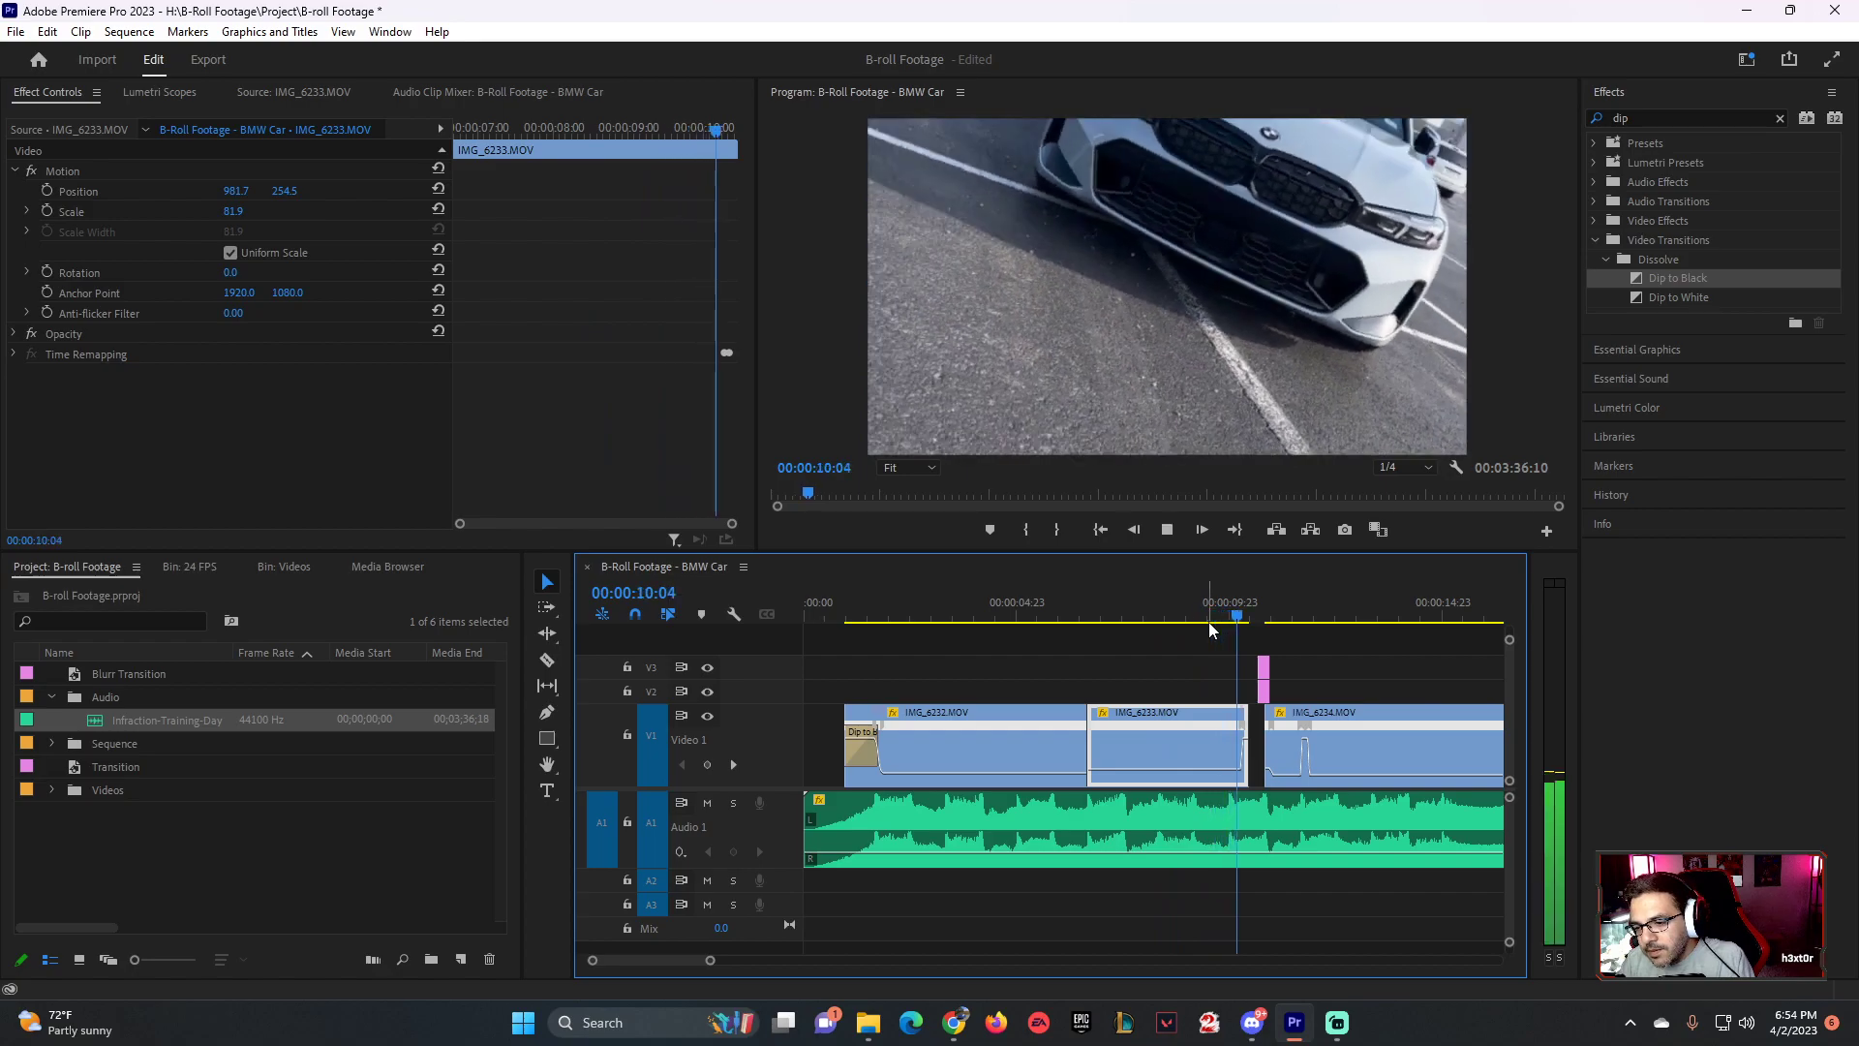
{"action": "left_click", "coordinate": [1227, 624]}
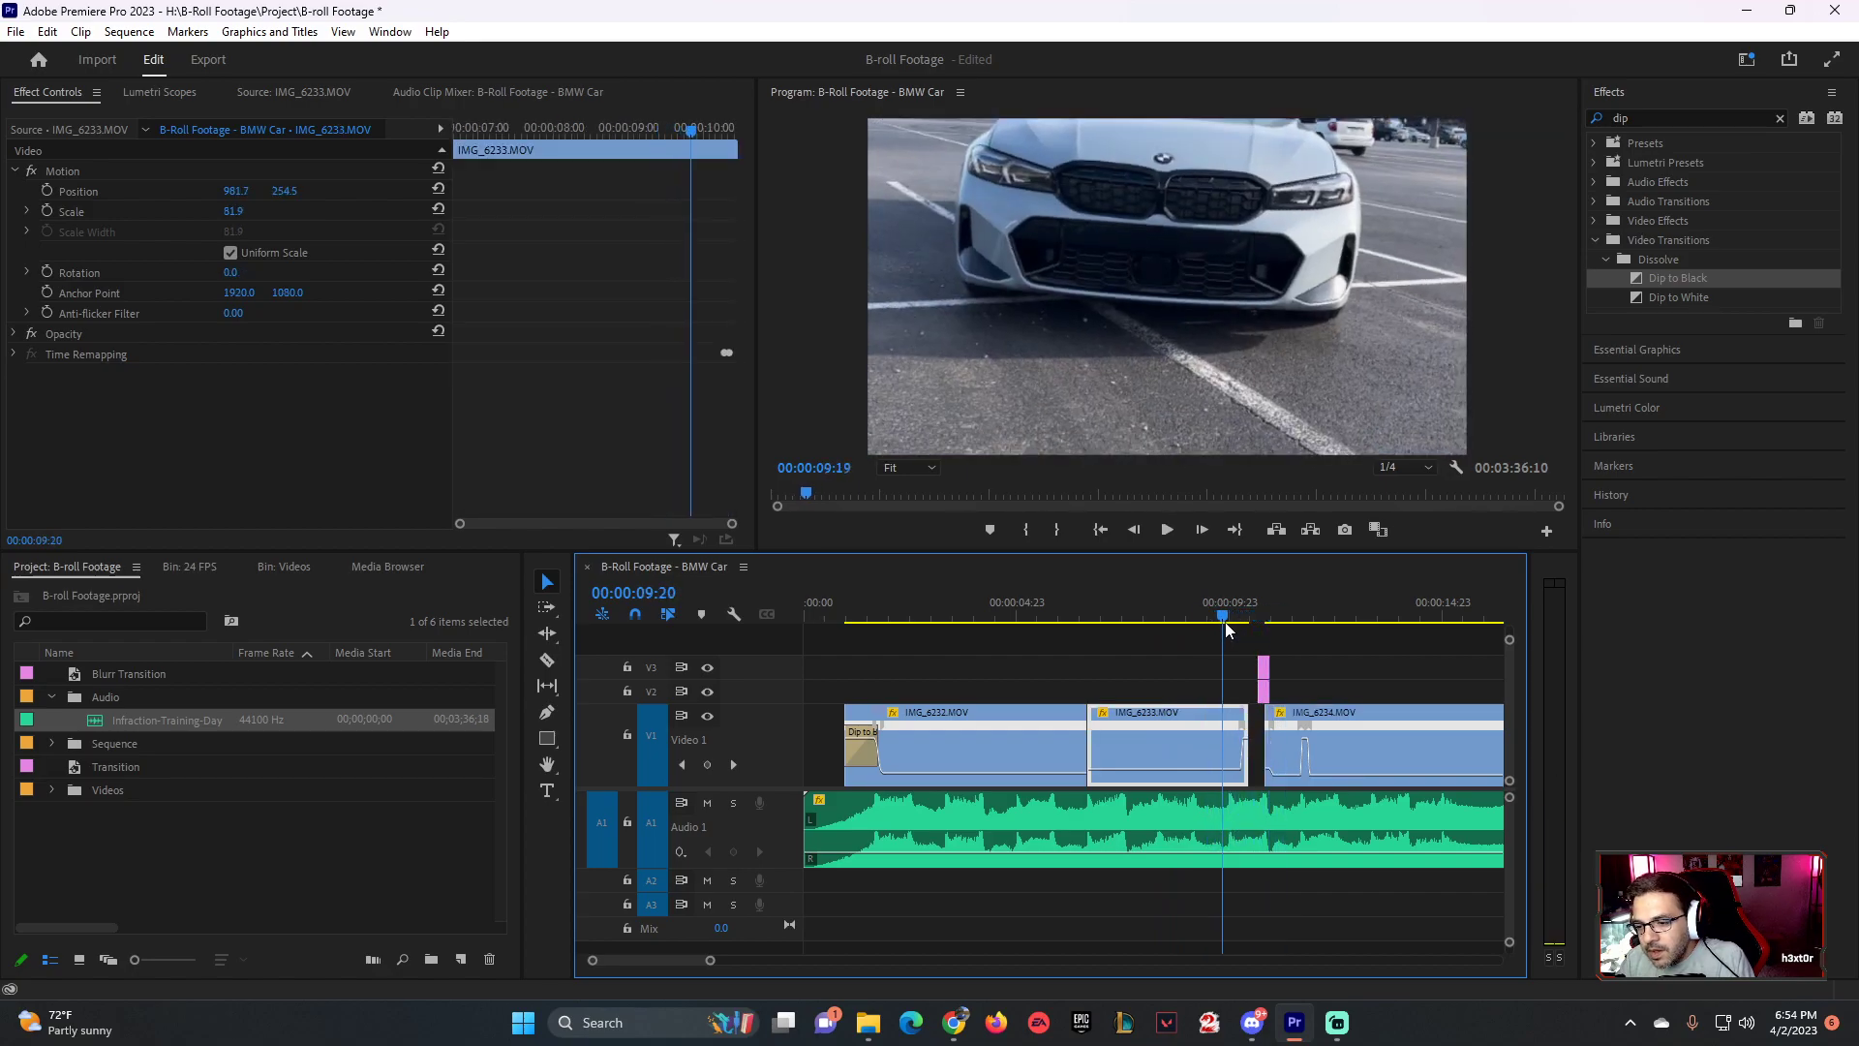
{"action": "key", "text": "Right"}
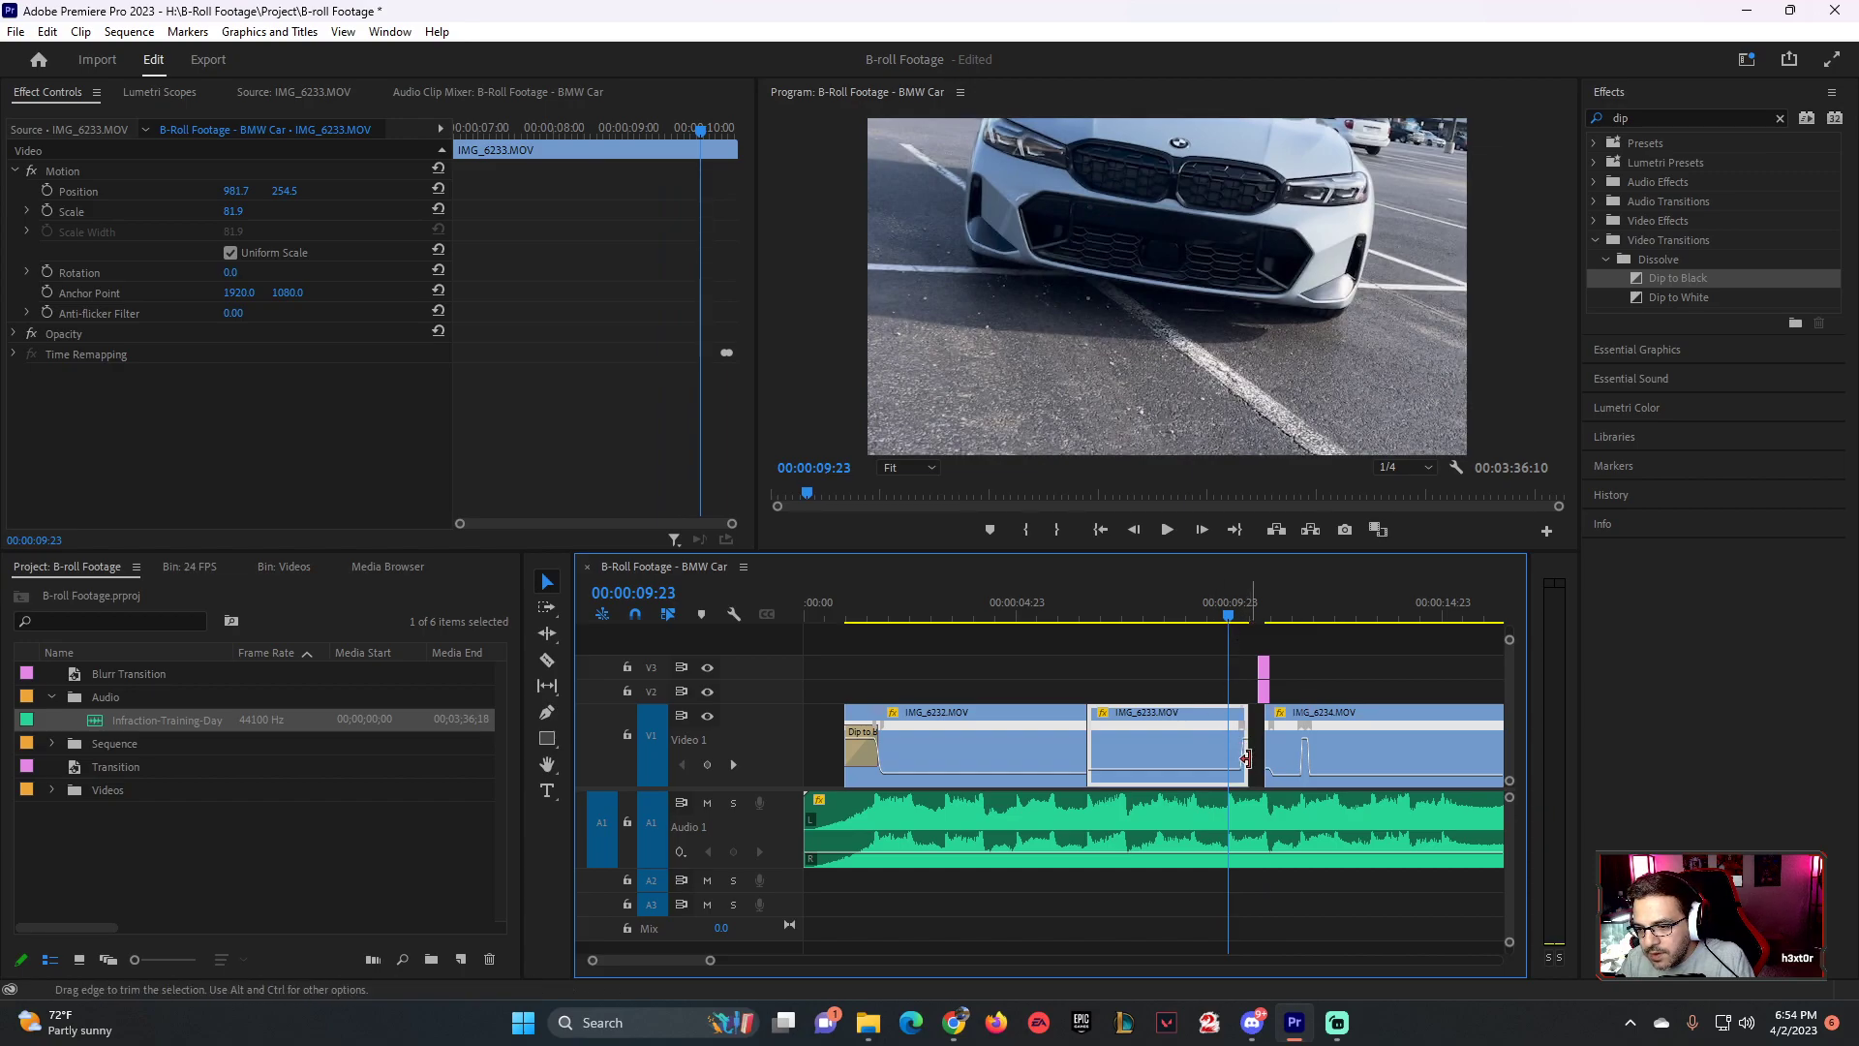
{"action": "left_click_drag", "start_coordinate": [1244, 760], "coordinate": [1225, 764]}
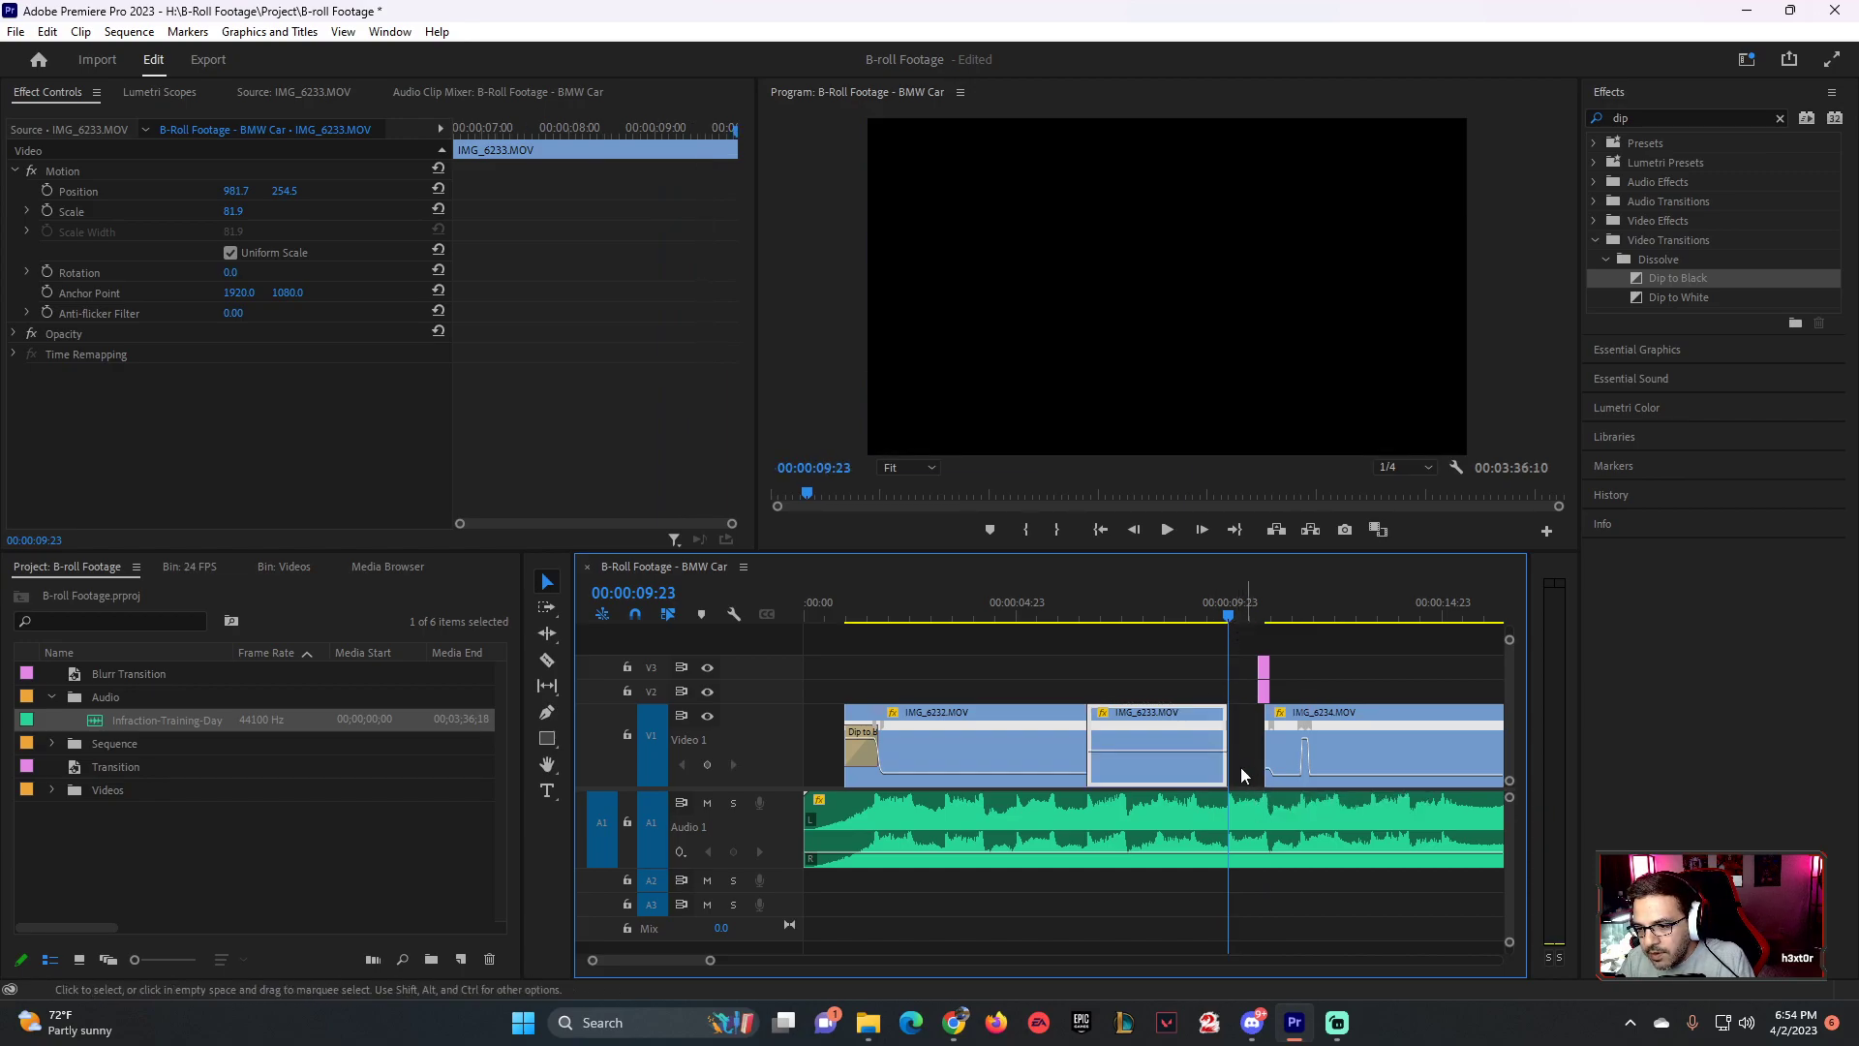
{"action": "key", "text": "ctrl+z"}
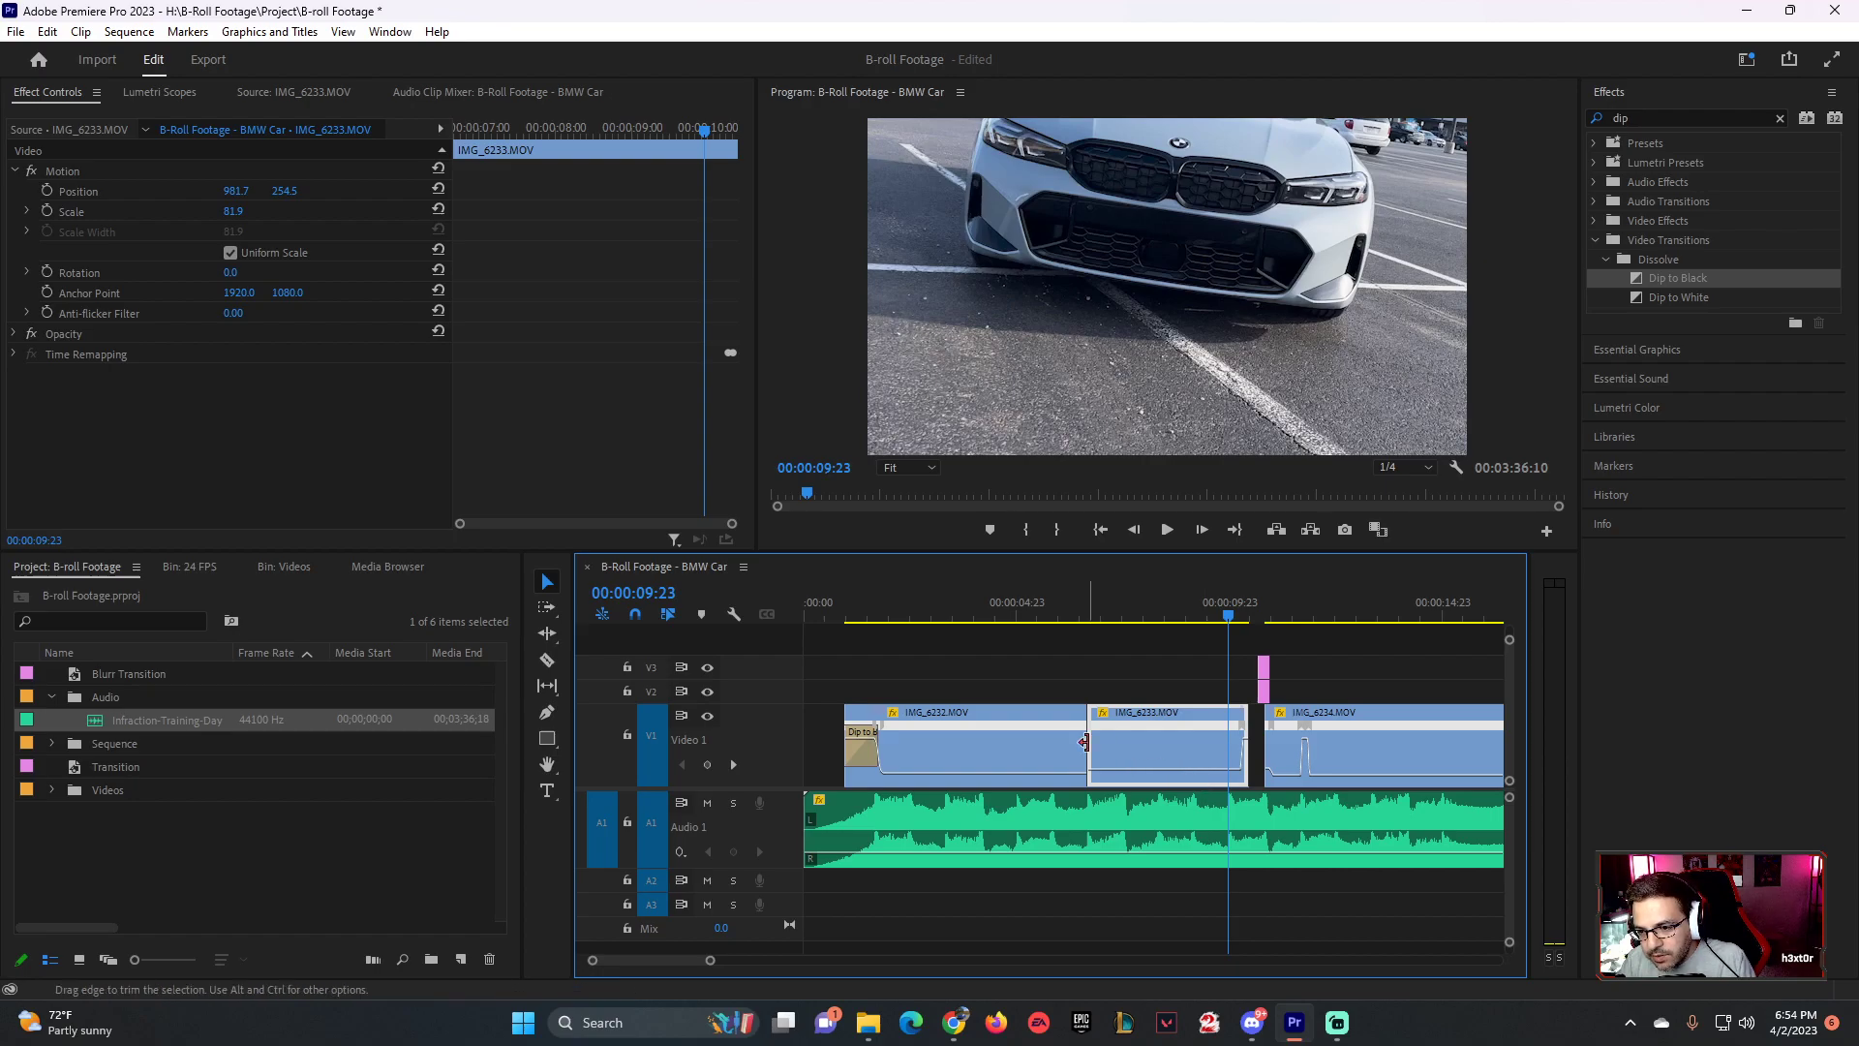
- Trim the start of IMG_6233, close the gap after IMG_6232, and move IMG_6234 to start at about 00:00:10:02
{"action": "left_click", "coordinate": [1101, 612]}
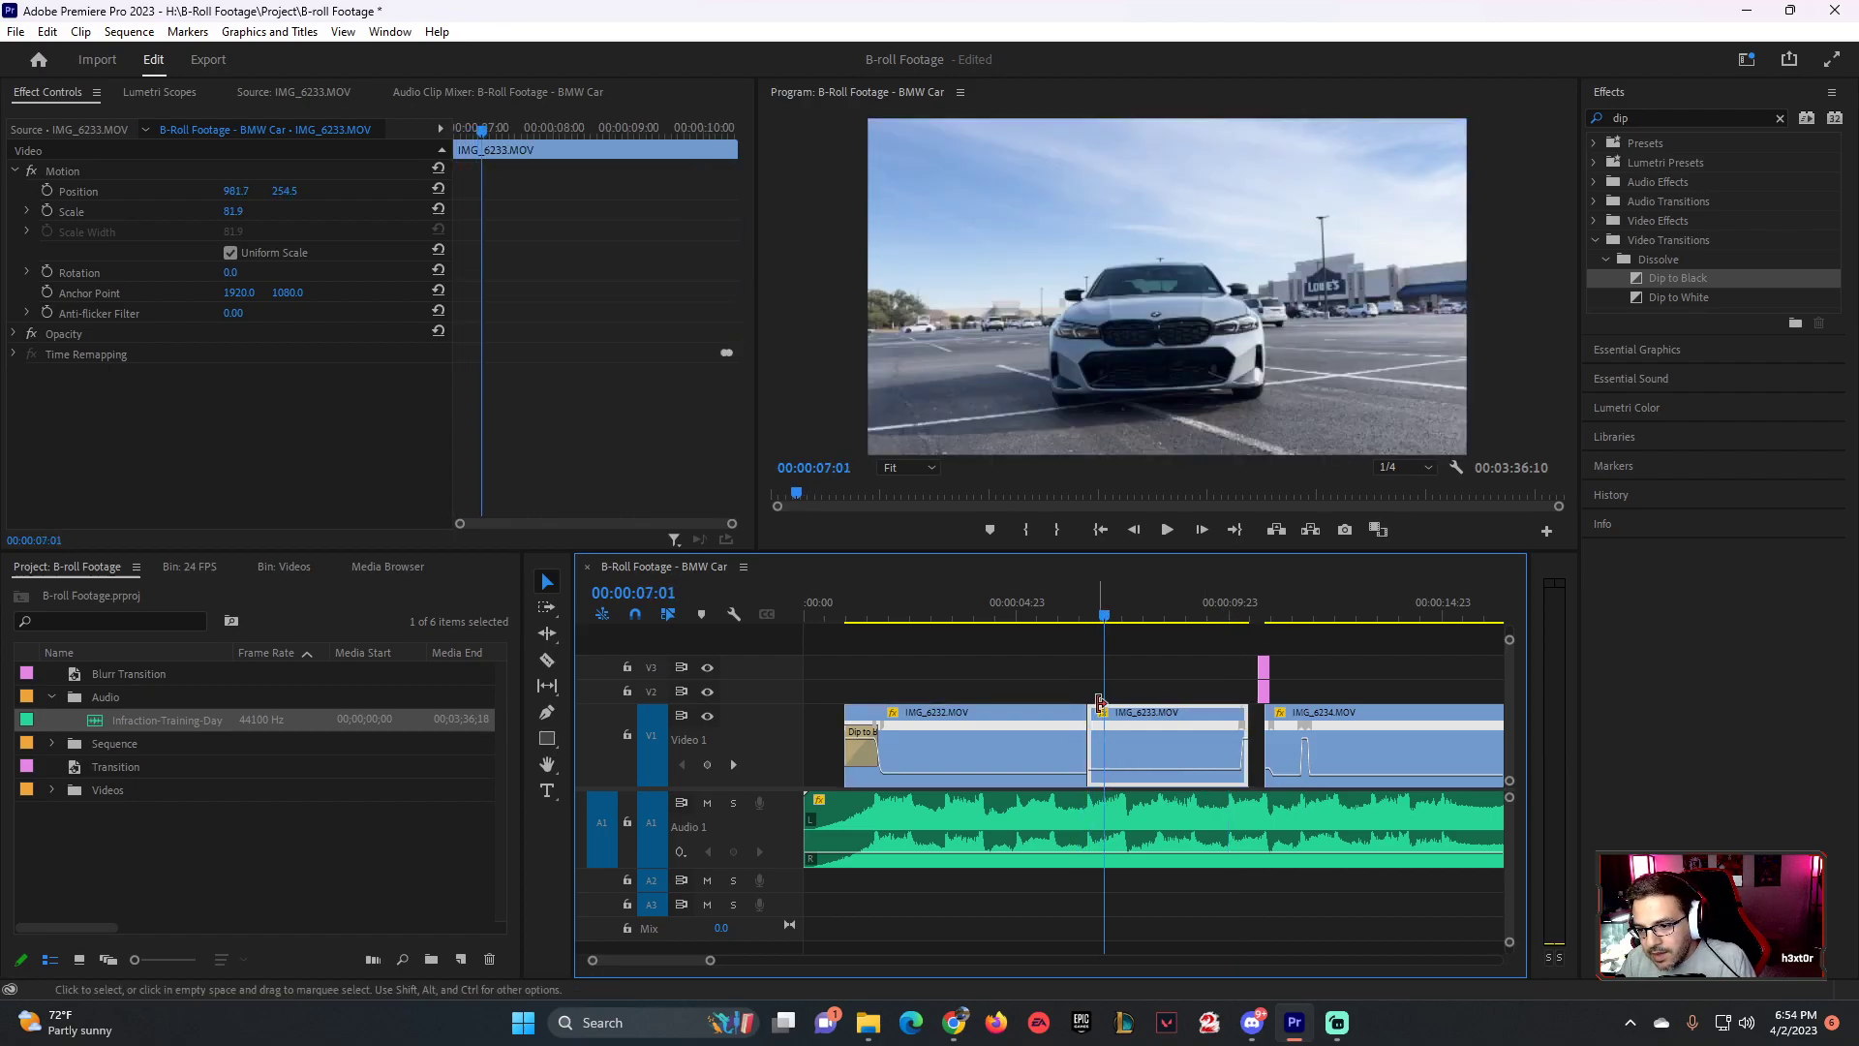
{"action": "left_click_drag", "start_coordinate": [1096, 752], "coordinate": [1129, 752]}
{"action": "left_click_drag", "start_coordinate": [1363, 746], "coordinate": [1340, 747]}
- Move the Transition and Blurr Transition adjustment layers together so they are centred over the cut between IMG_6233 and IMG_6234
{"action": "left_click", "coordinate": [1305, 670]}
{"action": "left_click_drag", "start_coordinate": [1271, 675], "coordinate": [1231, 699]}
{"action": "mouse_move", "coordinate": [711, 960]}
{"action": "left_mouse_down"}
{"action": "mouse_move", "coordinate": [664, 963]}
{"action": "mouse_move", "coordinate": [685, 962]}
{"action": "left_mouse_up"}
{"action": "left_click_drag", "start_coordinate": [1285, 598], "coordinate": [1512, 627]}
{"action": "left_click_drag", "start_coordinate": [1160, 668], "coordinate": [1225, 672]}
{"action": "key", "text": "ctrl+z"}
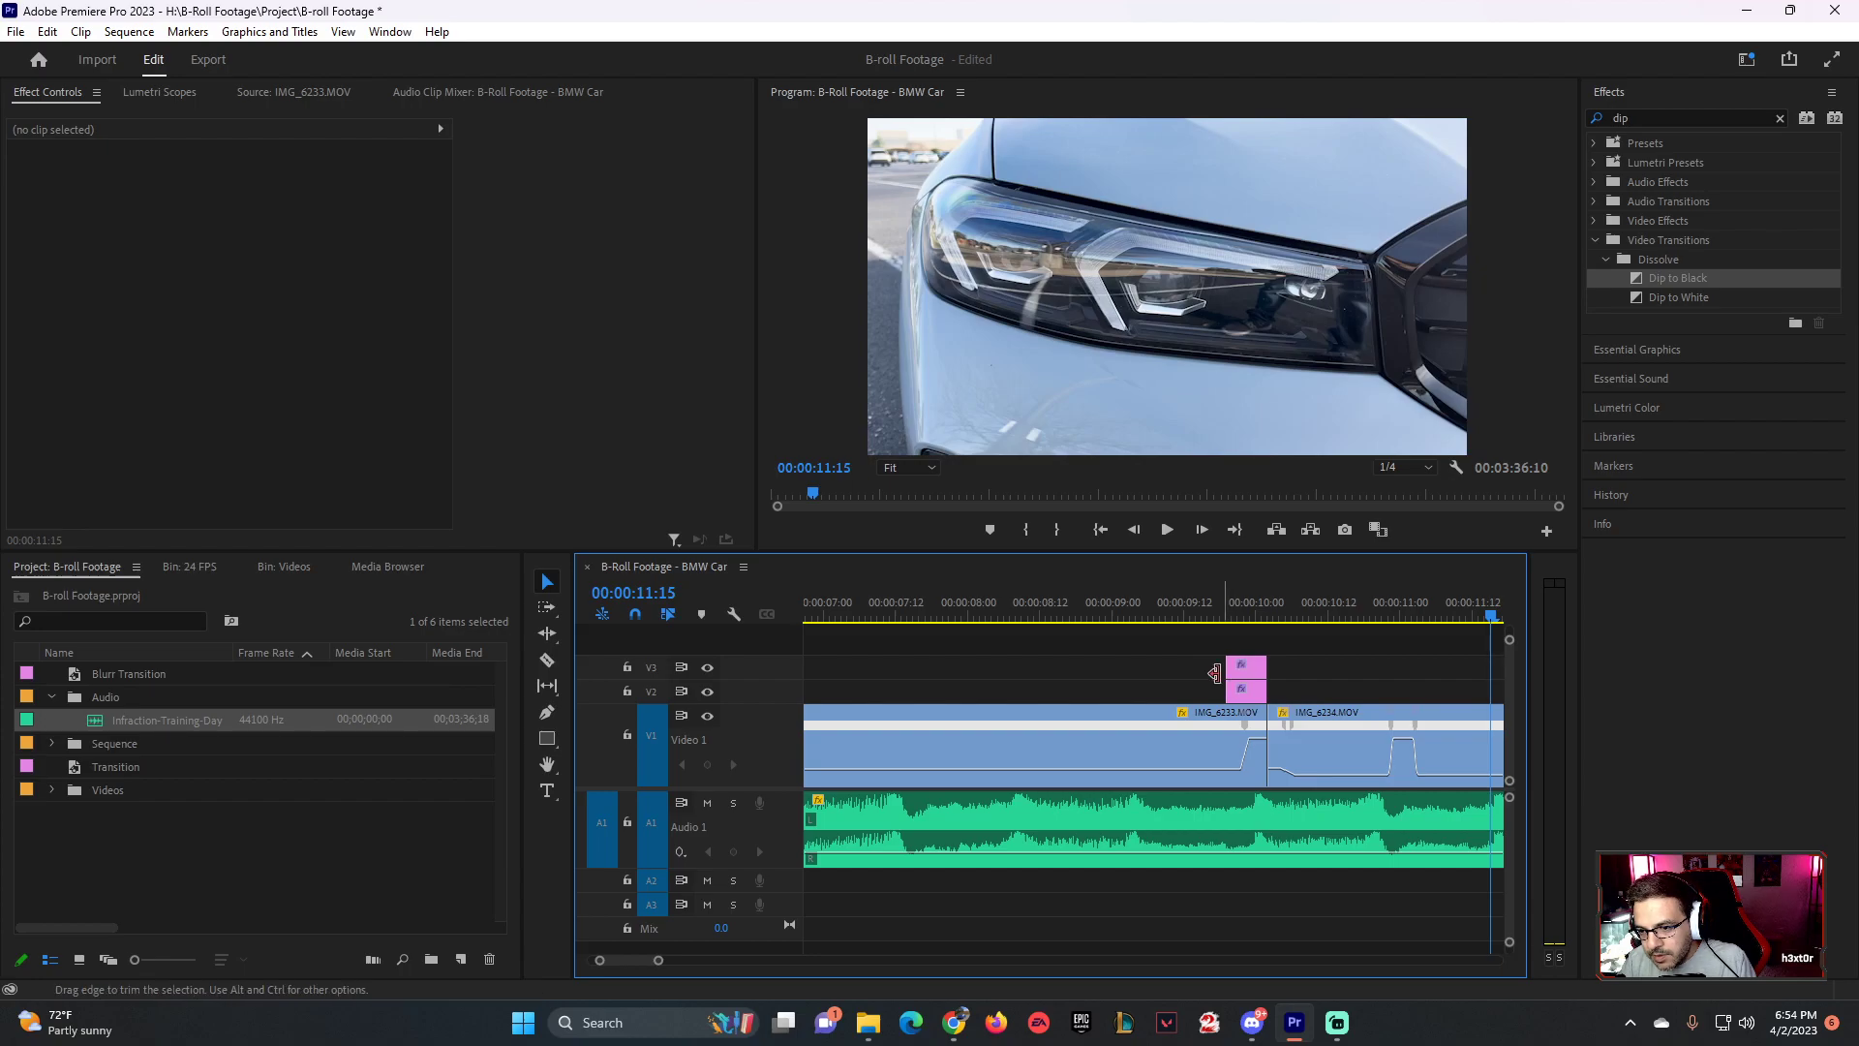
{"action": "left_click", "coordinate": [1197, 668]}
{"action": "left_click", "coordinate": [1313, 677]}
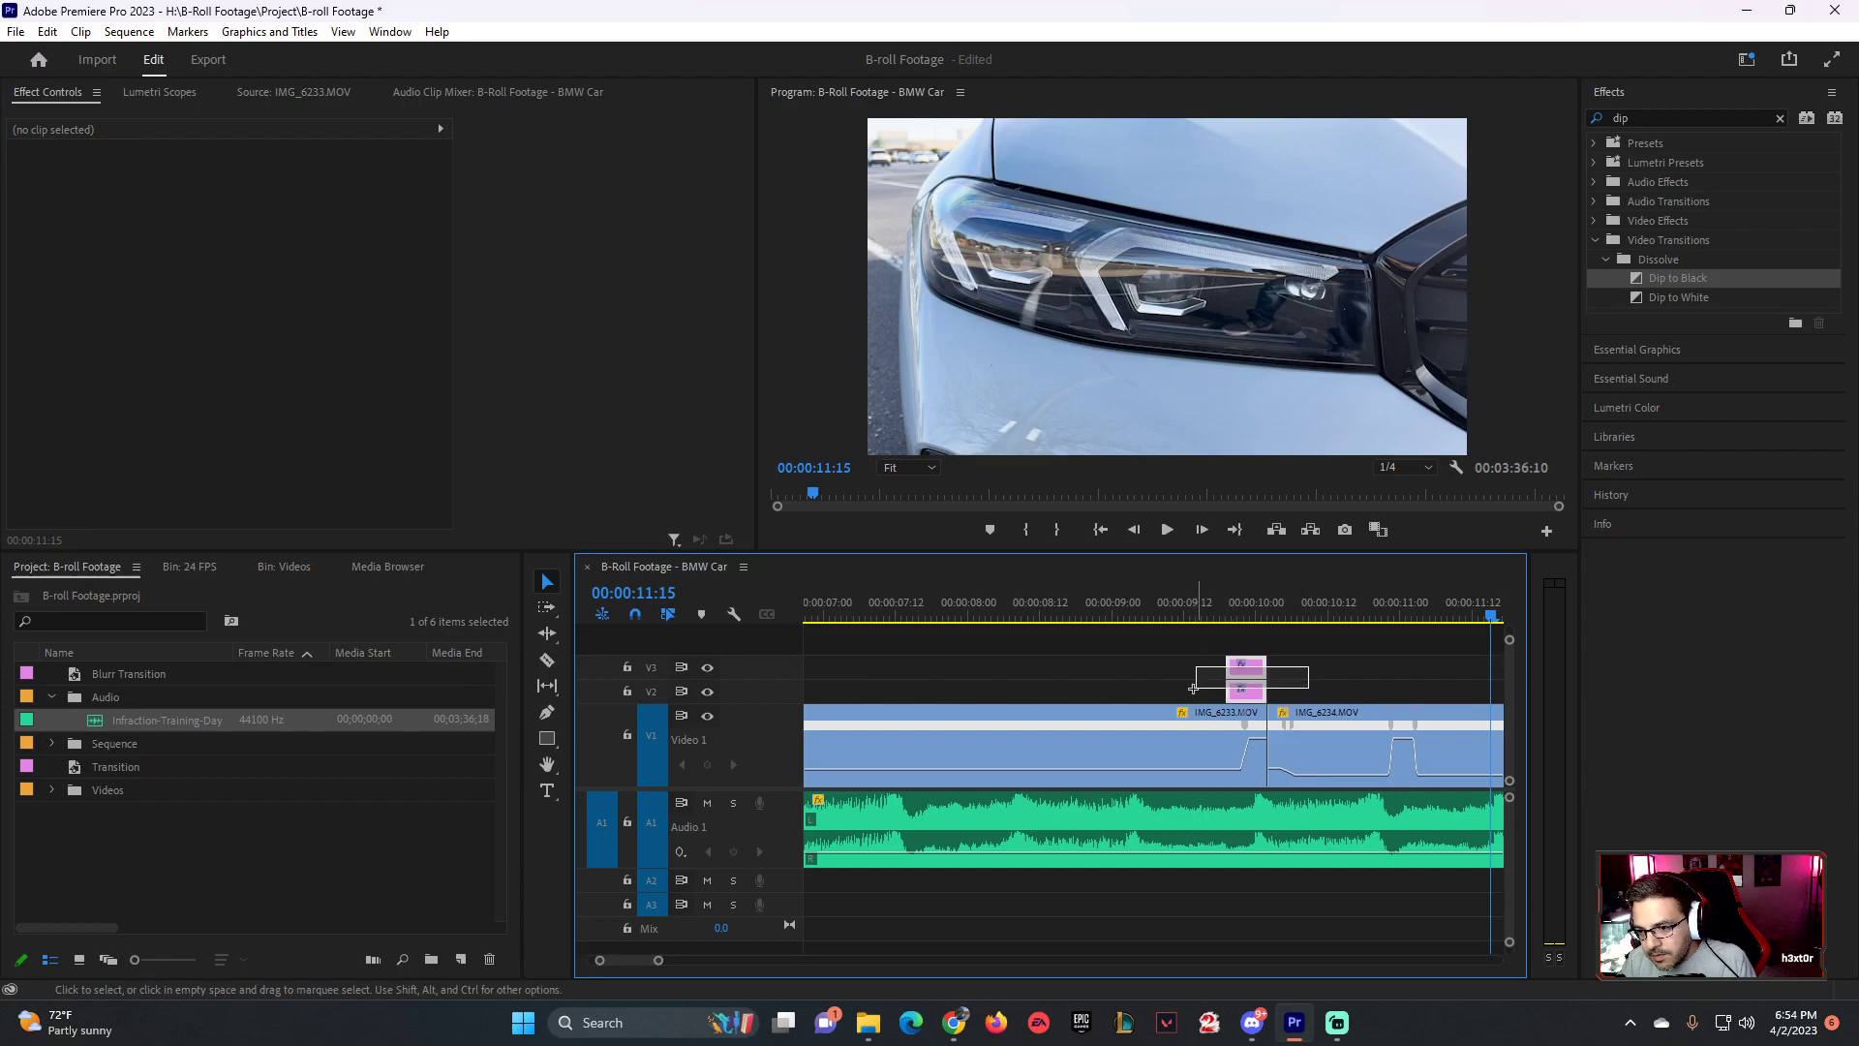
{"action": "left_click_drag", "start_coordinate": [1243, 699], "coordinate": [1282, 699]}
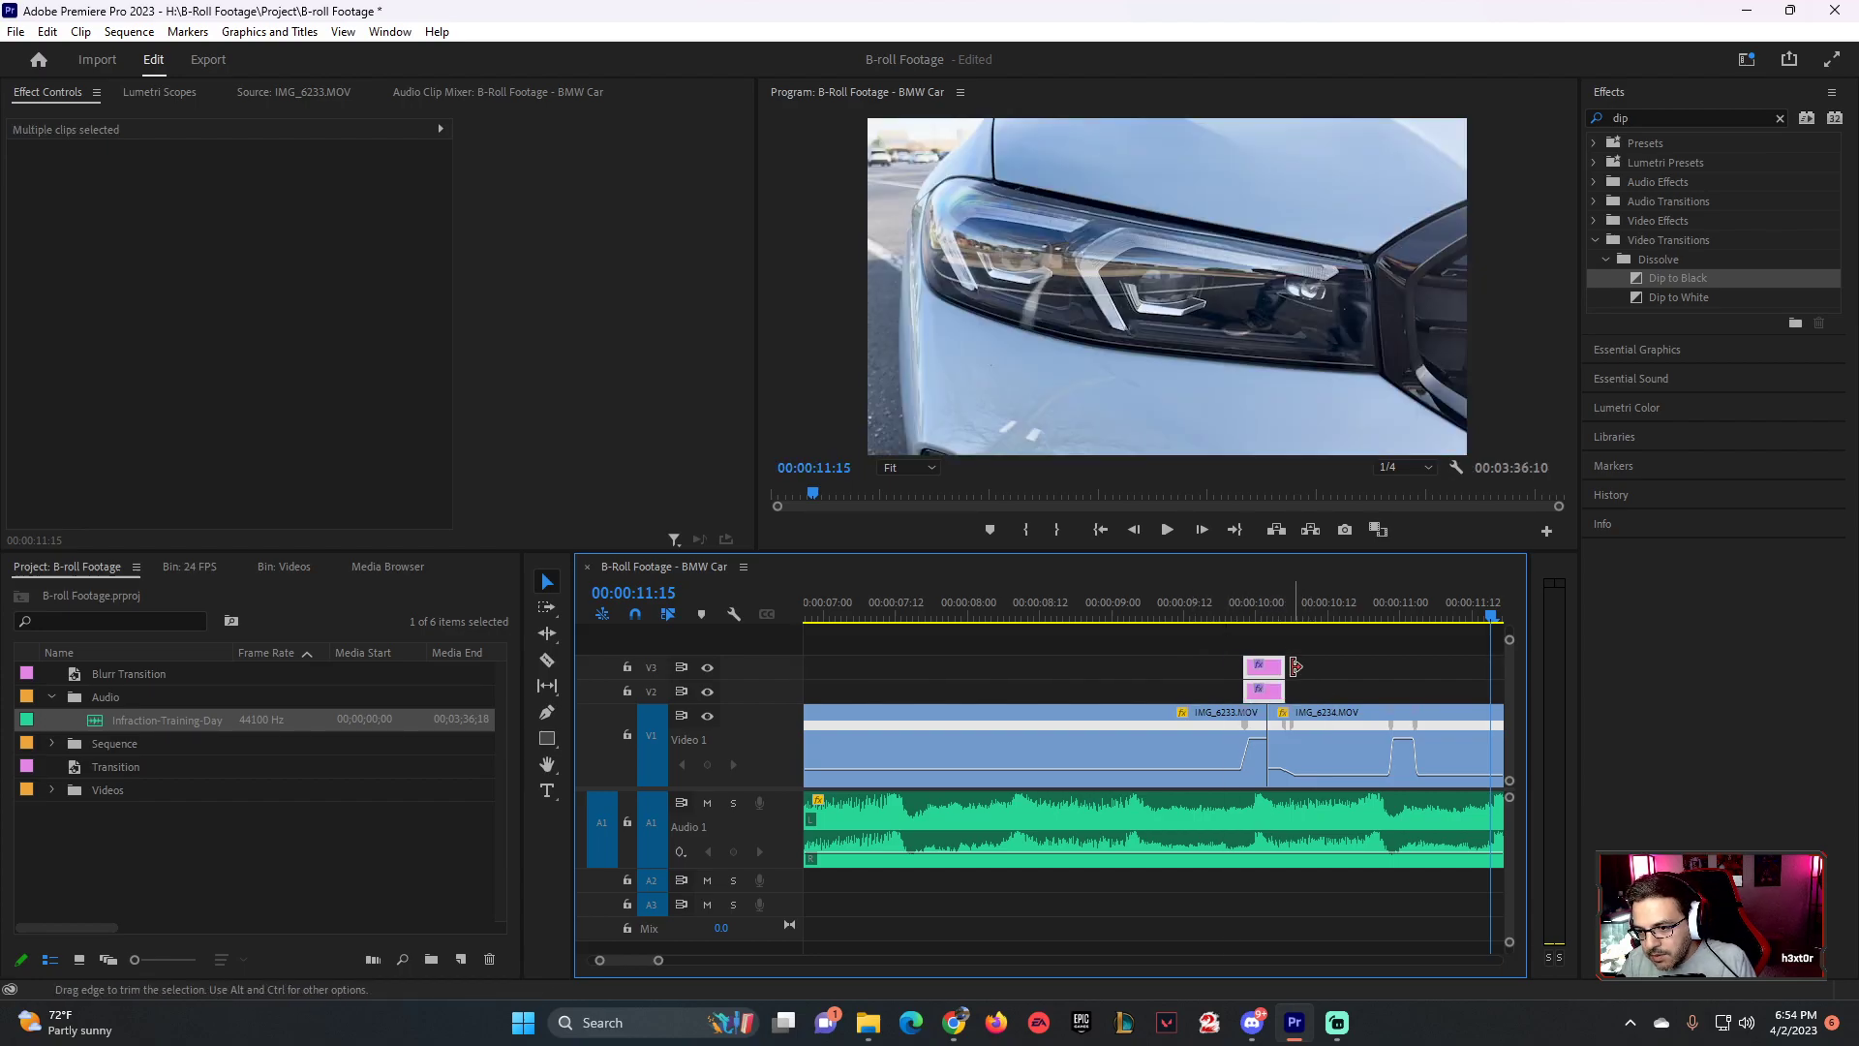
- Play back the retimed blur transition from IMG_6233 into IMG_6234 with the music
{"action": "left_click_drag", "start_coordinate": [1276, 774], "coordinate": [1276, 775]}
{"action": "left_click", "coordinate": [1038, 620]}
{"action": "key", "text": "space"}
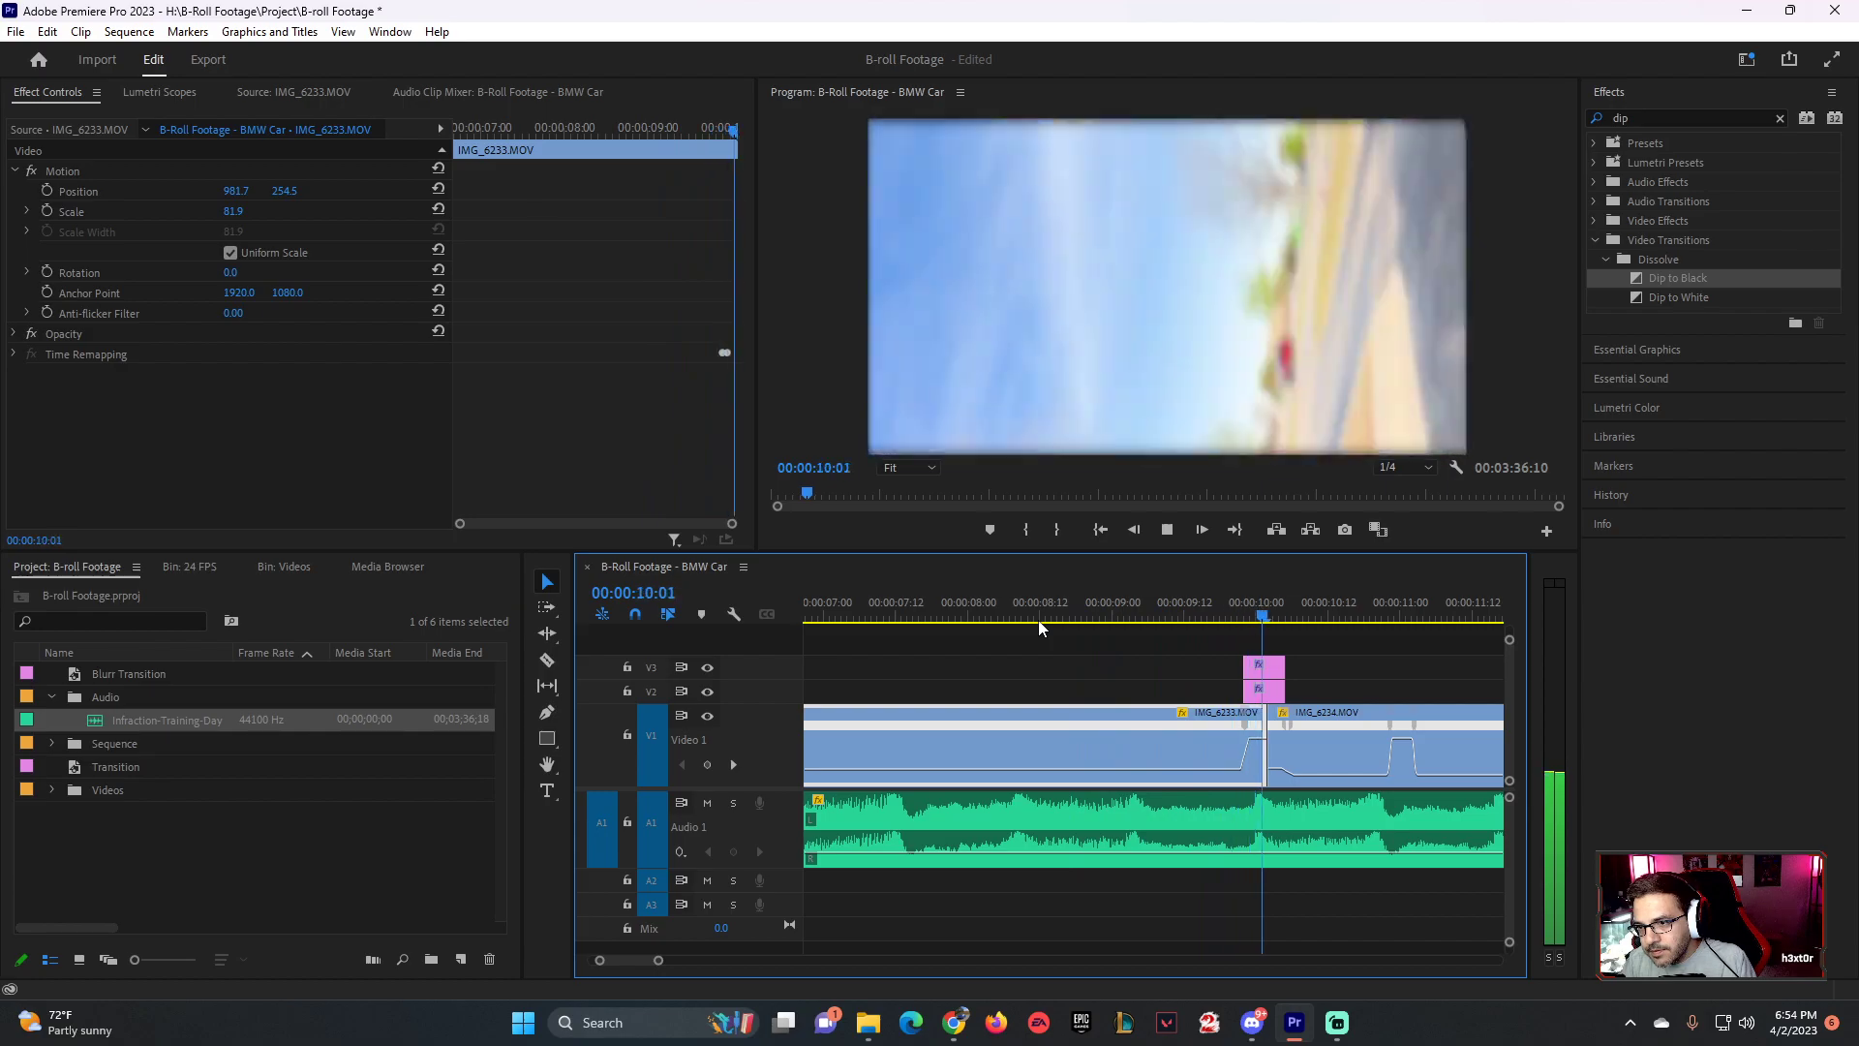
{"action": "key", "text": "space"}
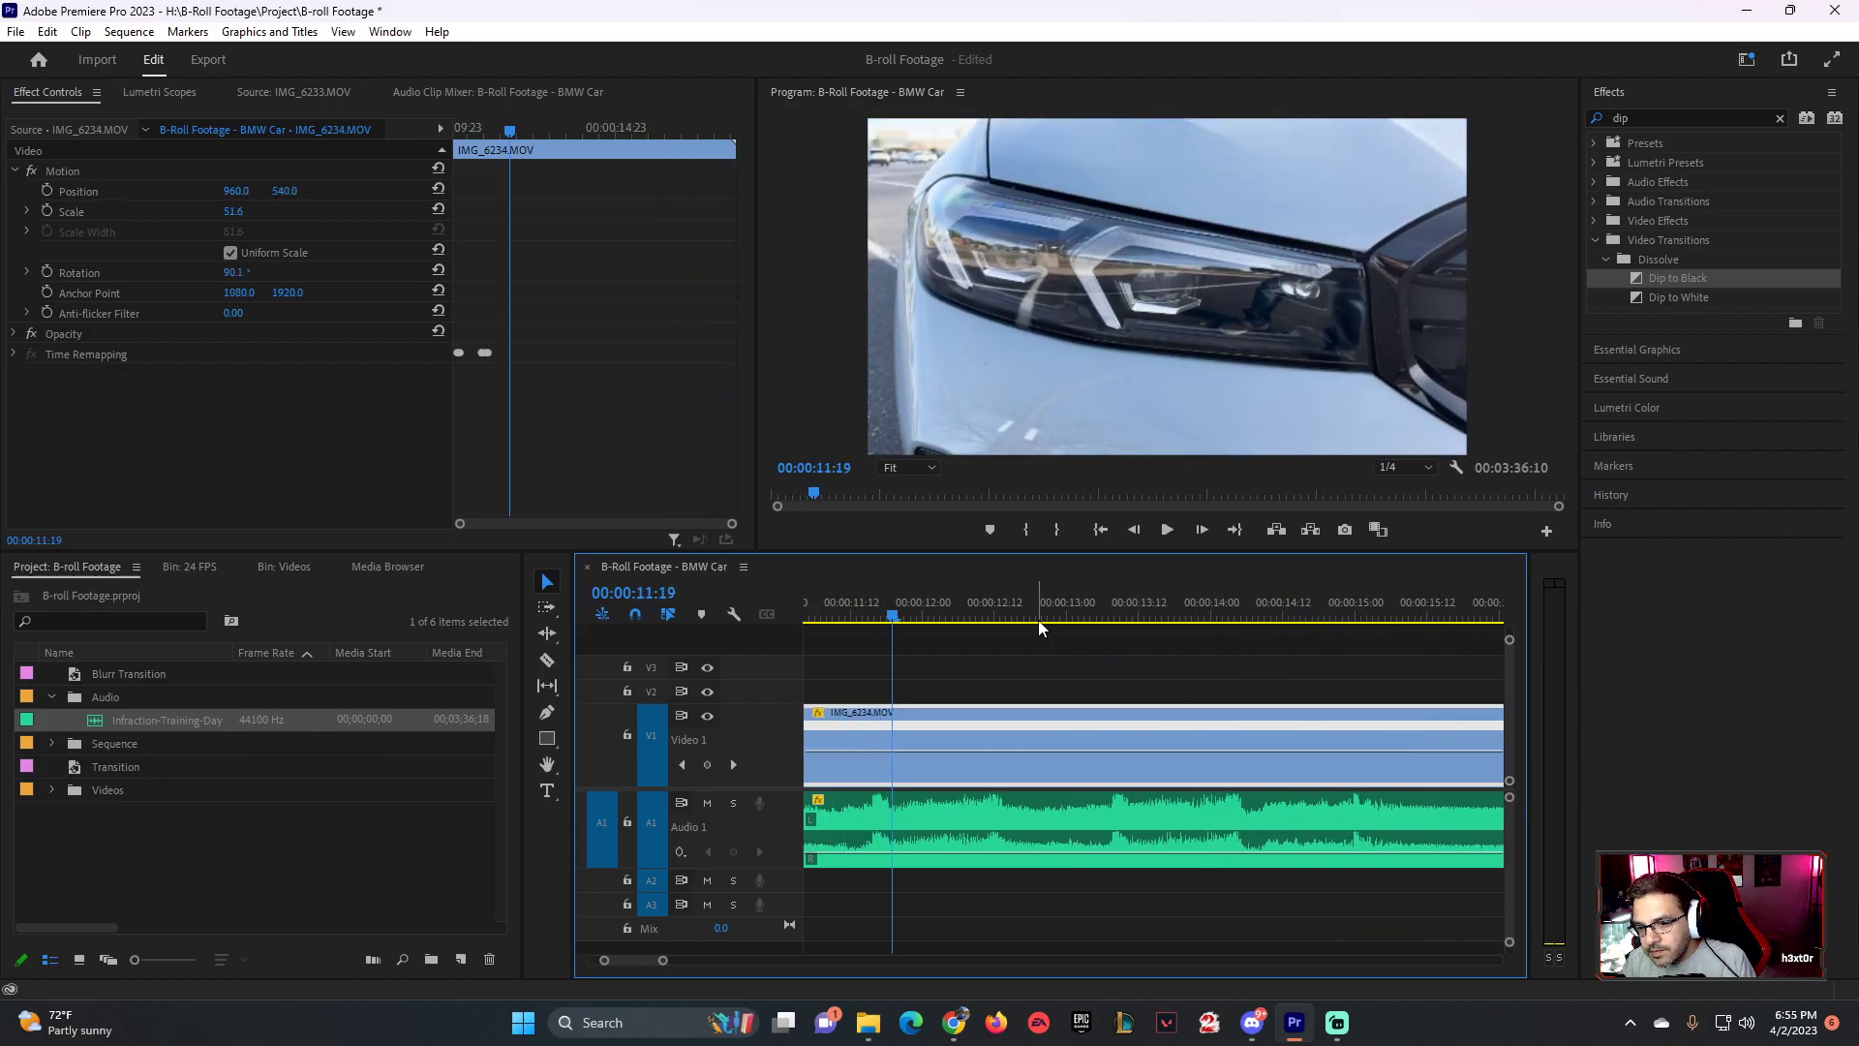
- Play back the speed-ramped section of IMG_6234 with the music to find the beat after it
{"action": "mouse_move", "coordinate": [662, 960]}
{"action": "left_mouse_down"}
{"action": "mouse_move", "coordinate": [714, 962]}
{"action": "mouse_move", "coordinate": [675, 963]}
{"action": "left_mouse_up"}
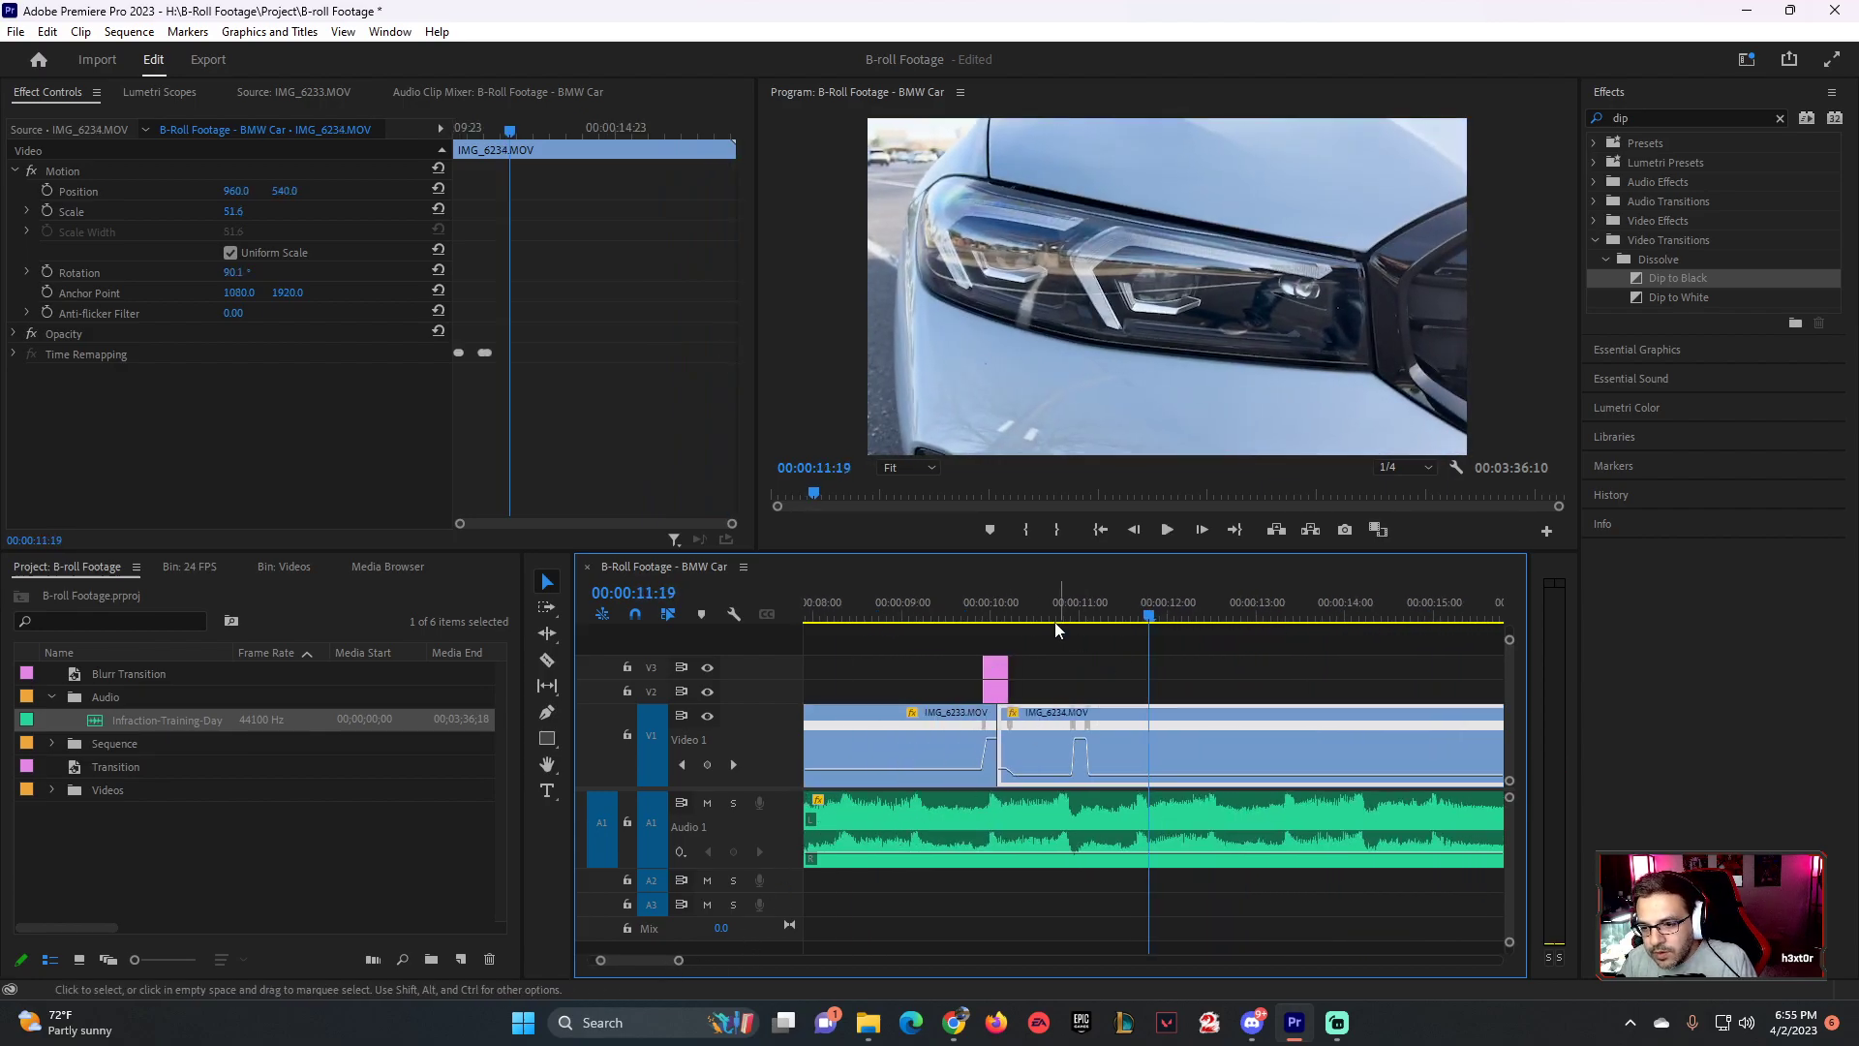
{"action": "left_click", "coordinate": [1053, 613]}
{"action": "key", "text": "space"}
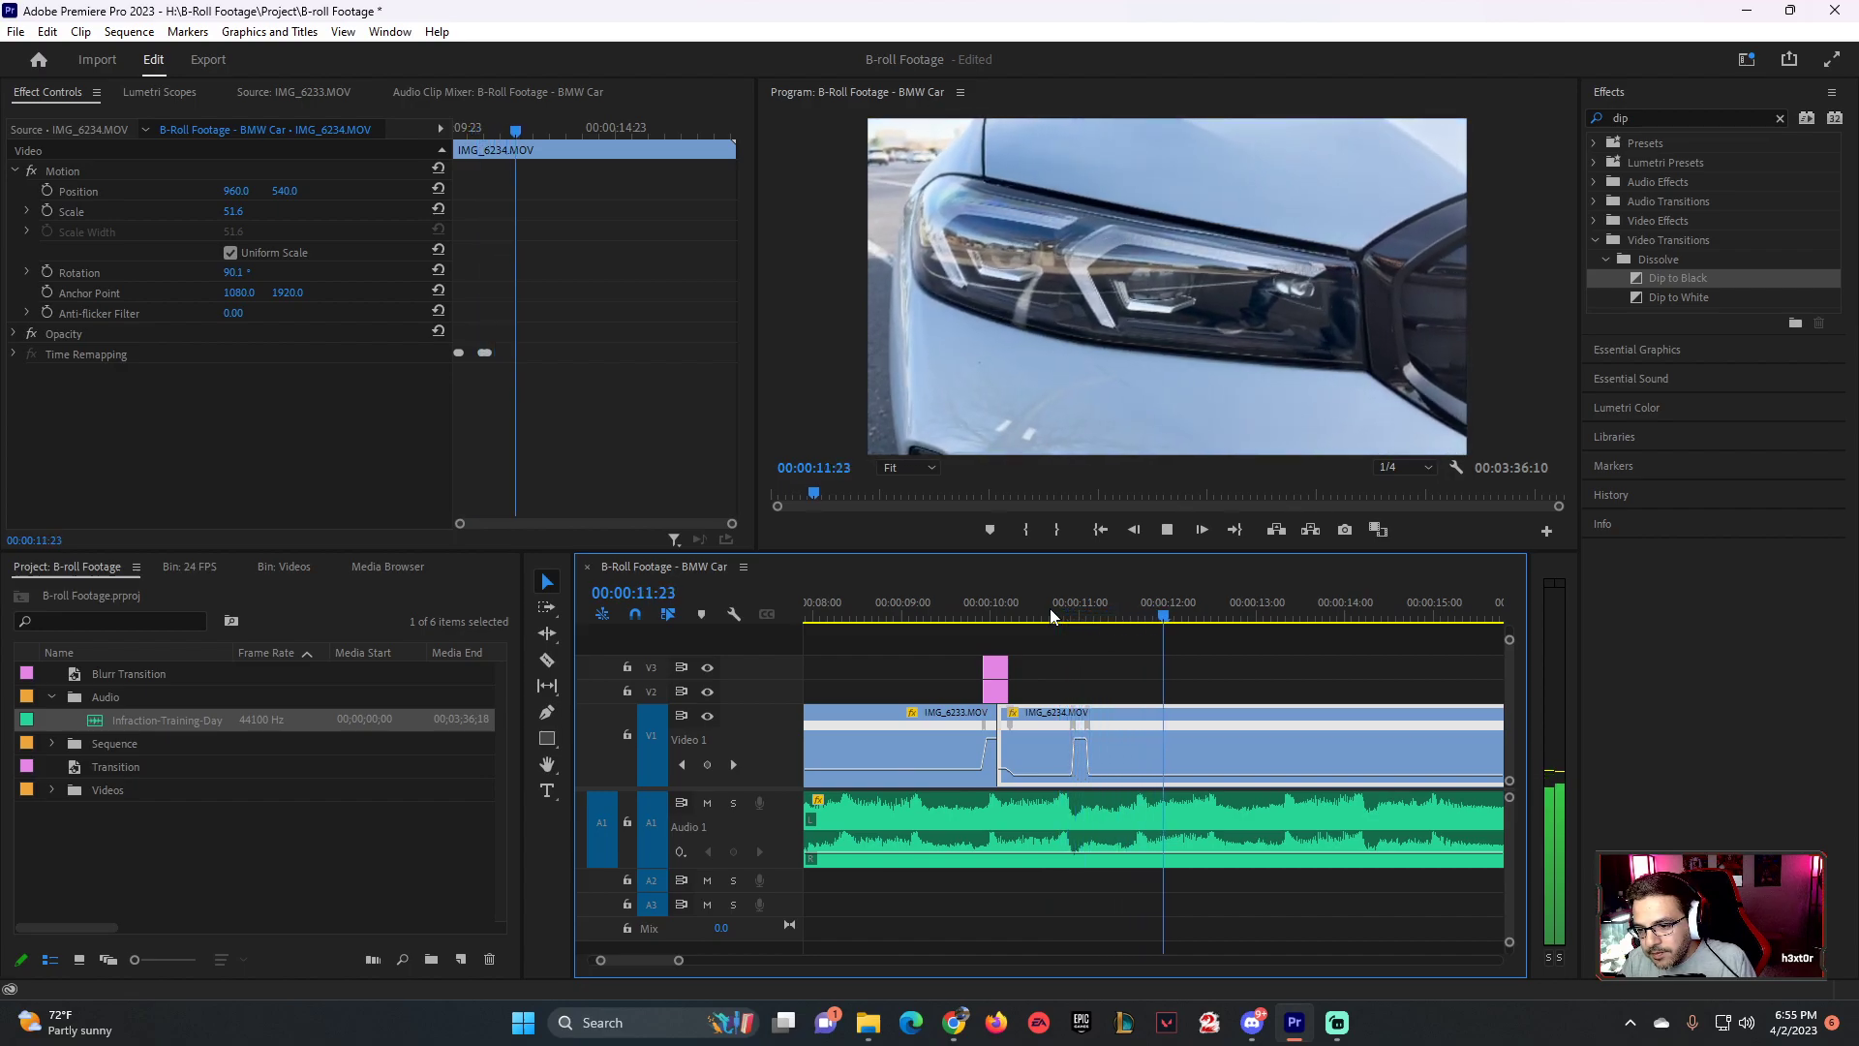
{"action": "key", "text": "space"}
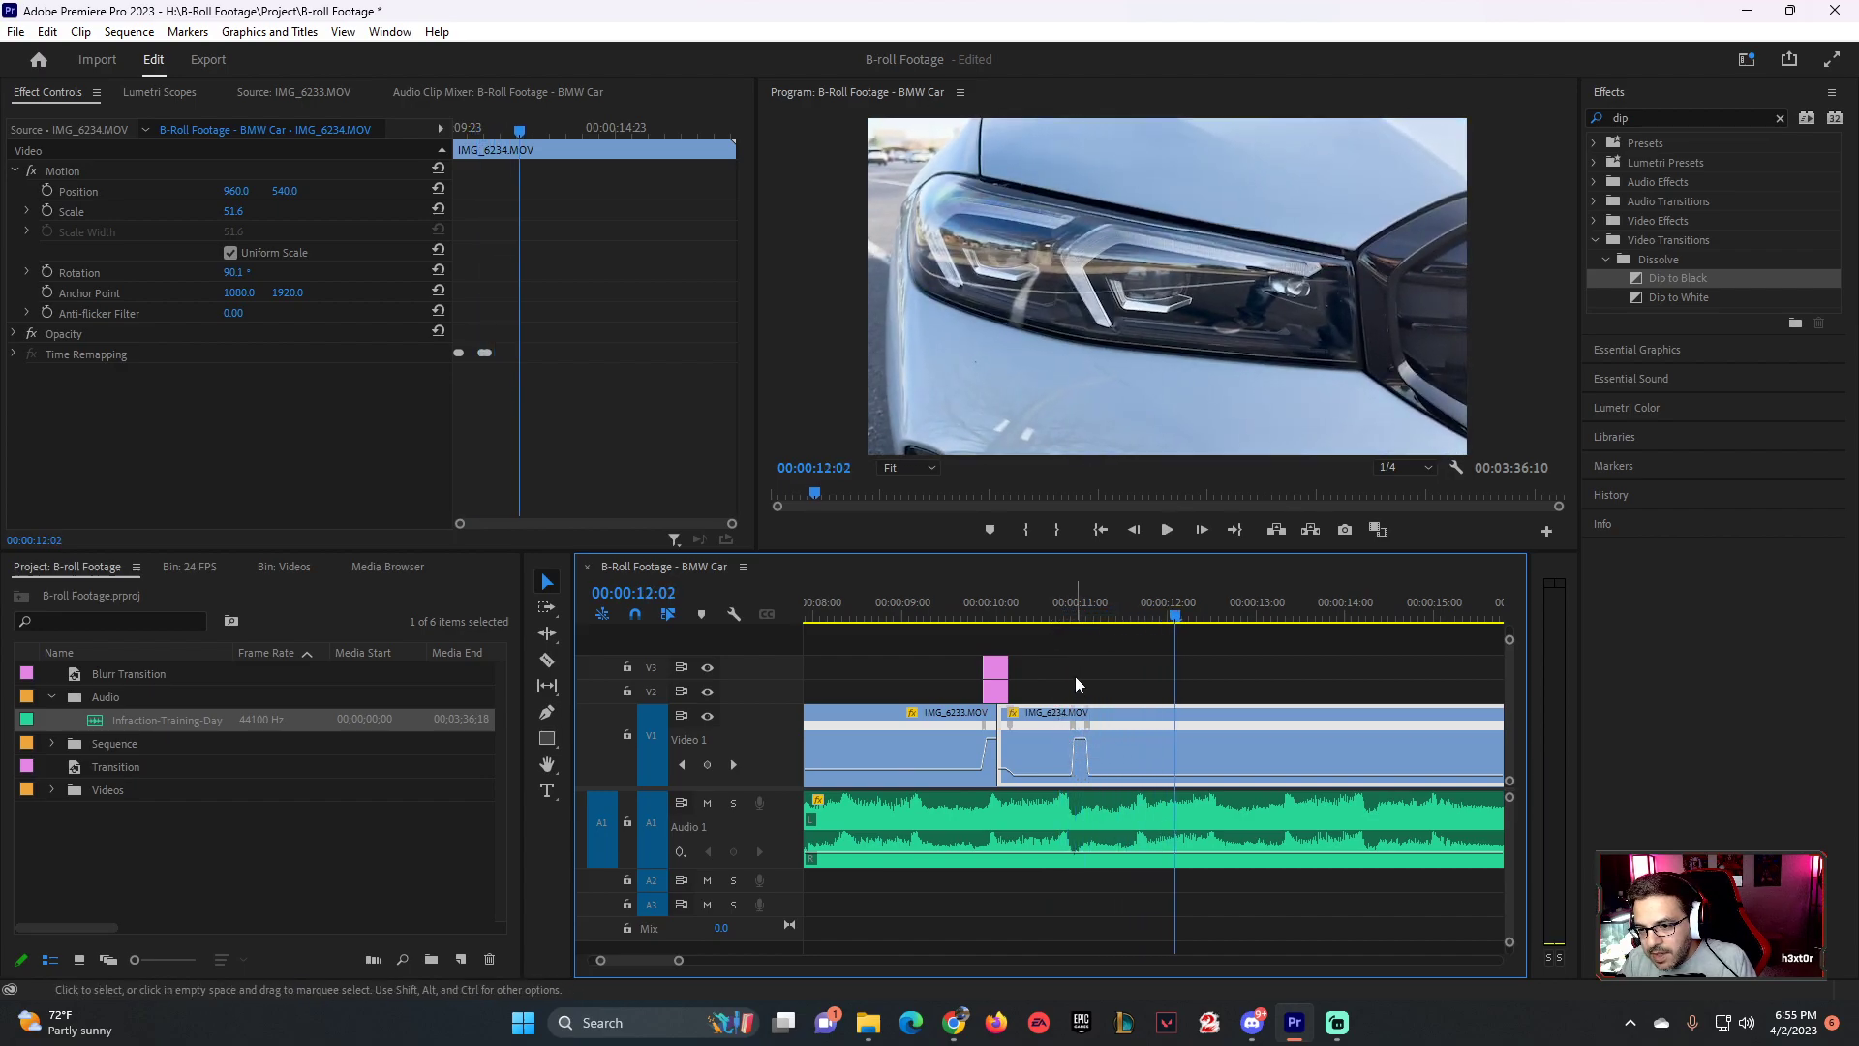
{"action": "left_click", "coordinate": [1035, 616]}
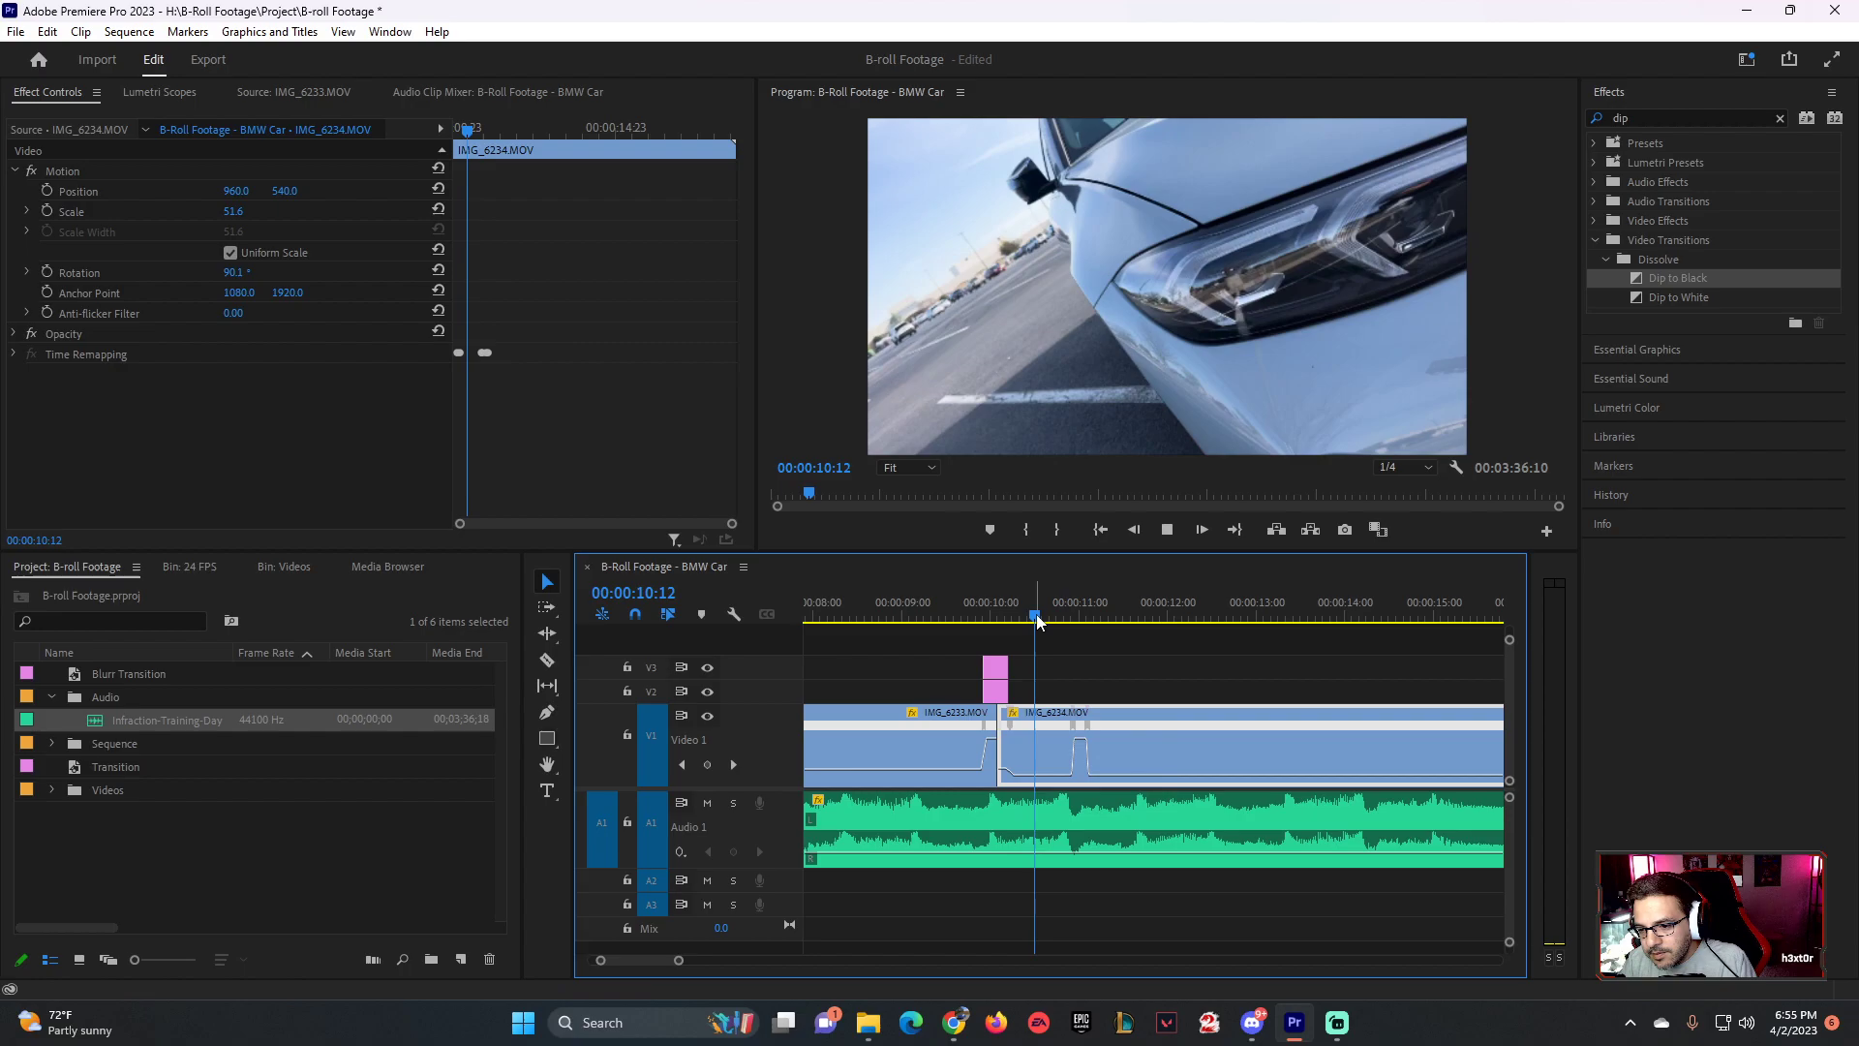
{"action": "key", "text": "space"}
{"action": "left_click", "coordinate": [1036, 616]}
{"action": "key", "text": "space"}
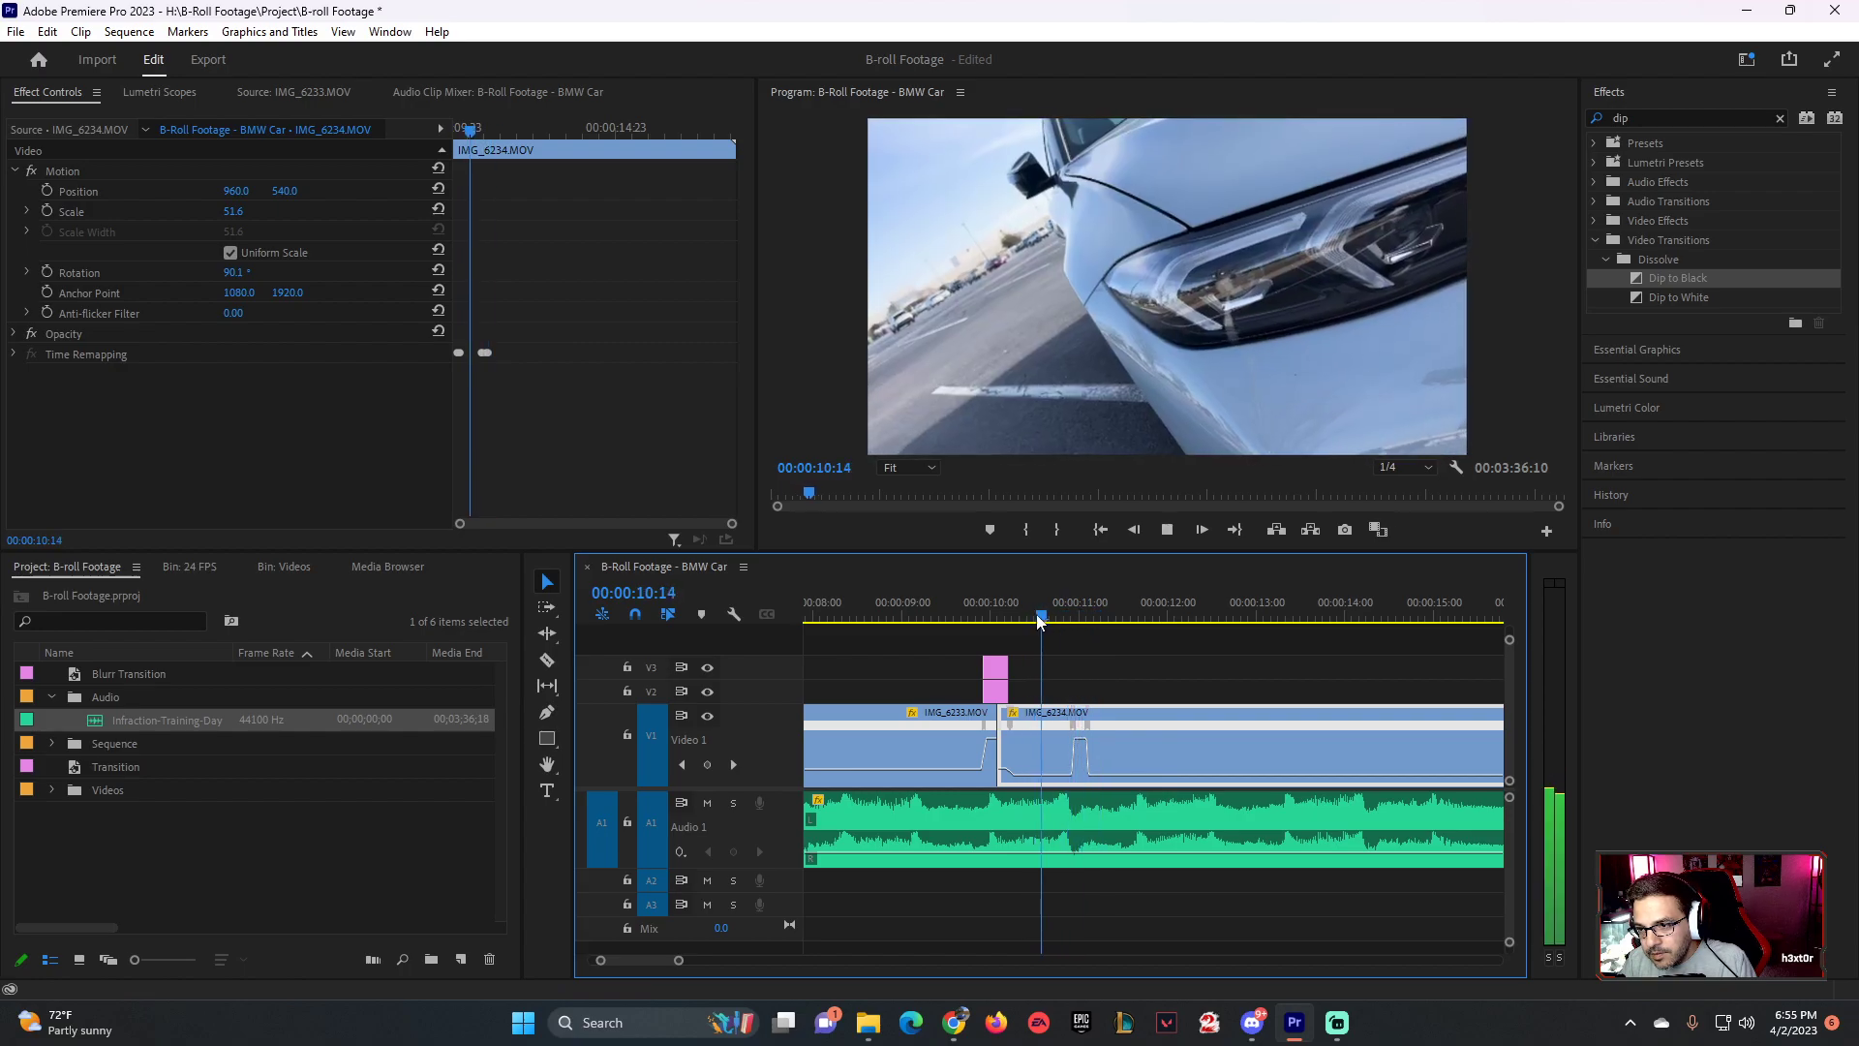
{"action": "key", "text": "space"}
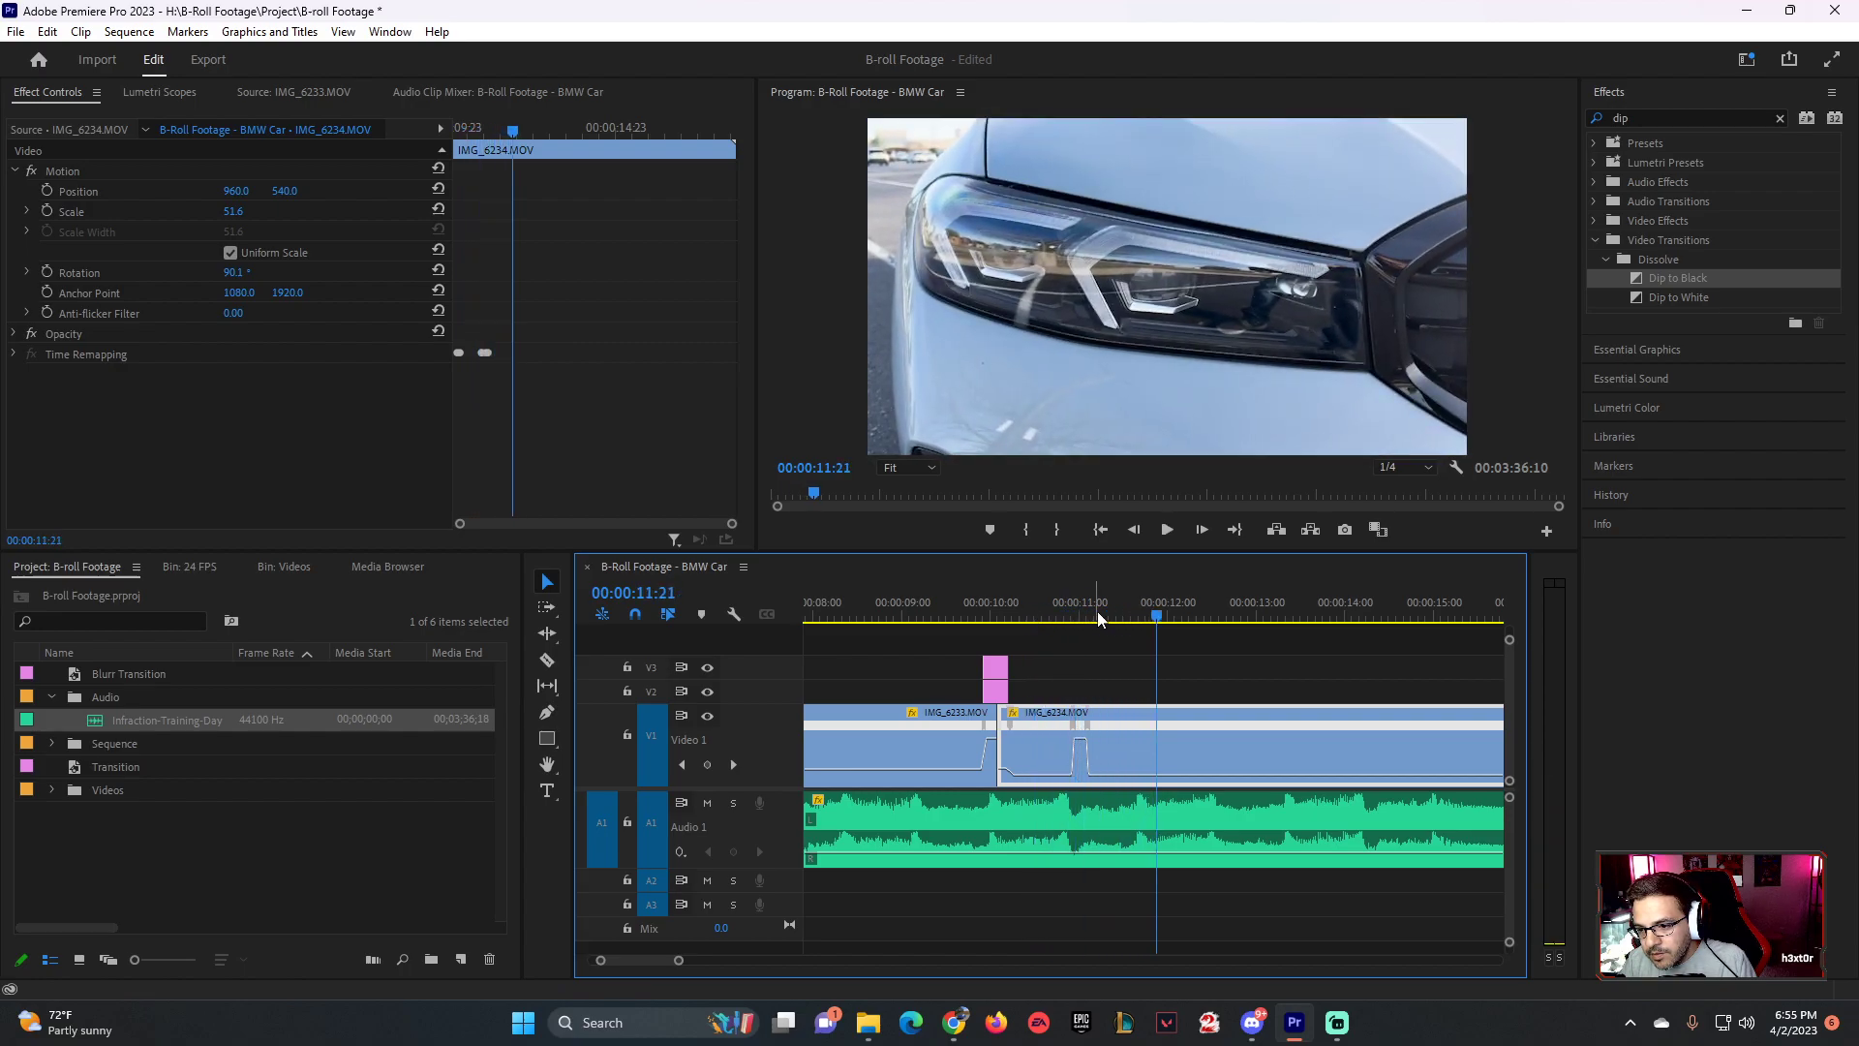
- Split IMG_6234 at 00:00:11:16
{"action": "left_click", "coordinate": [1135, 617]}
{"action": "left_click_drag", "start_coordinate": [1138, 621], "coordinate": [1143, 621]}
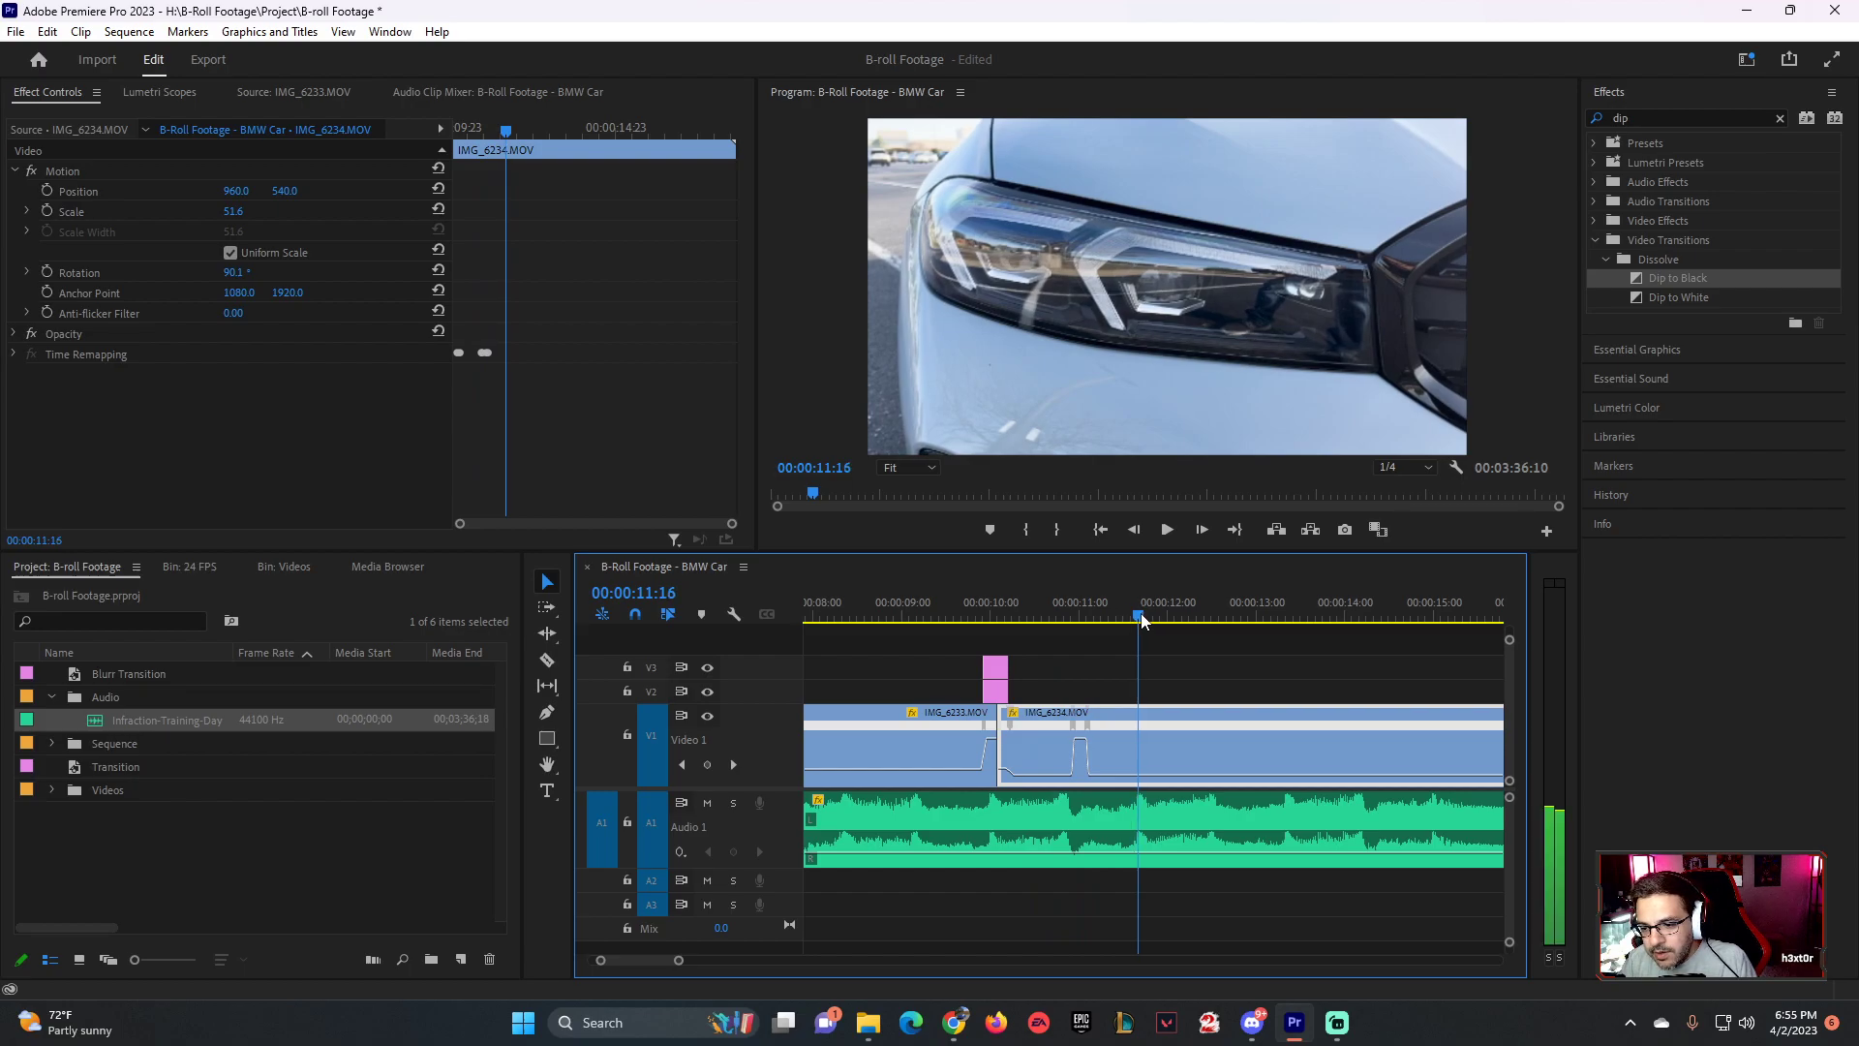
{"action": "key", "text": "c"}
{"action": "left_click", "coordinate": [1154, 745]}
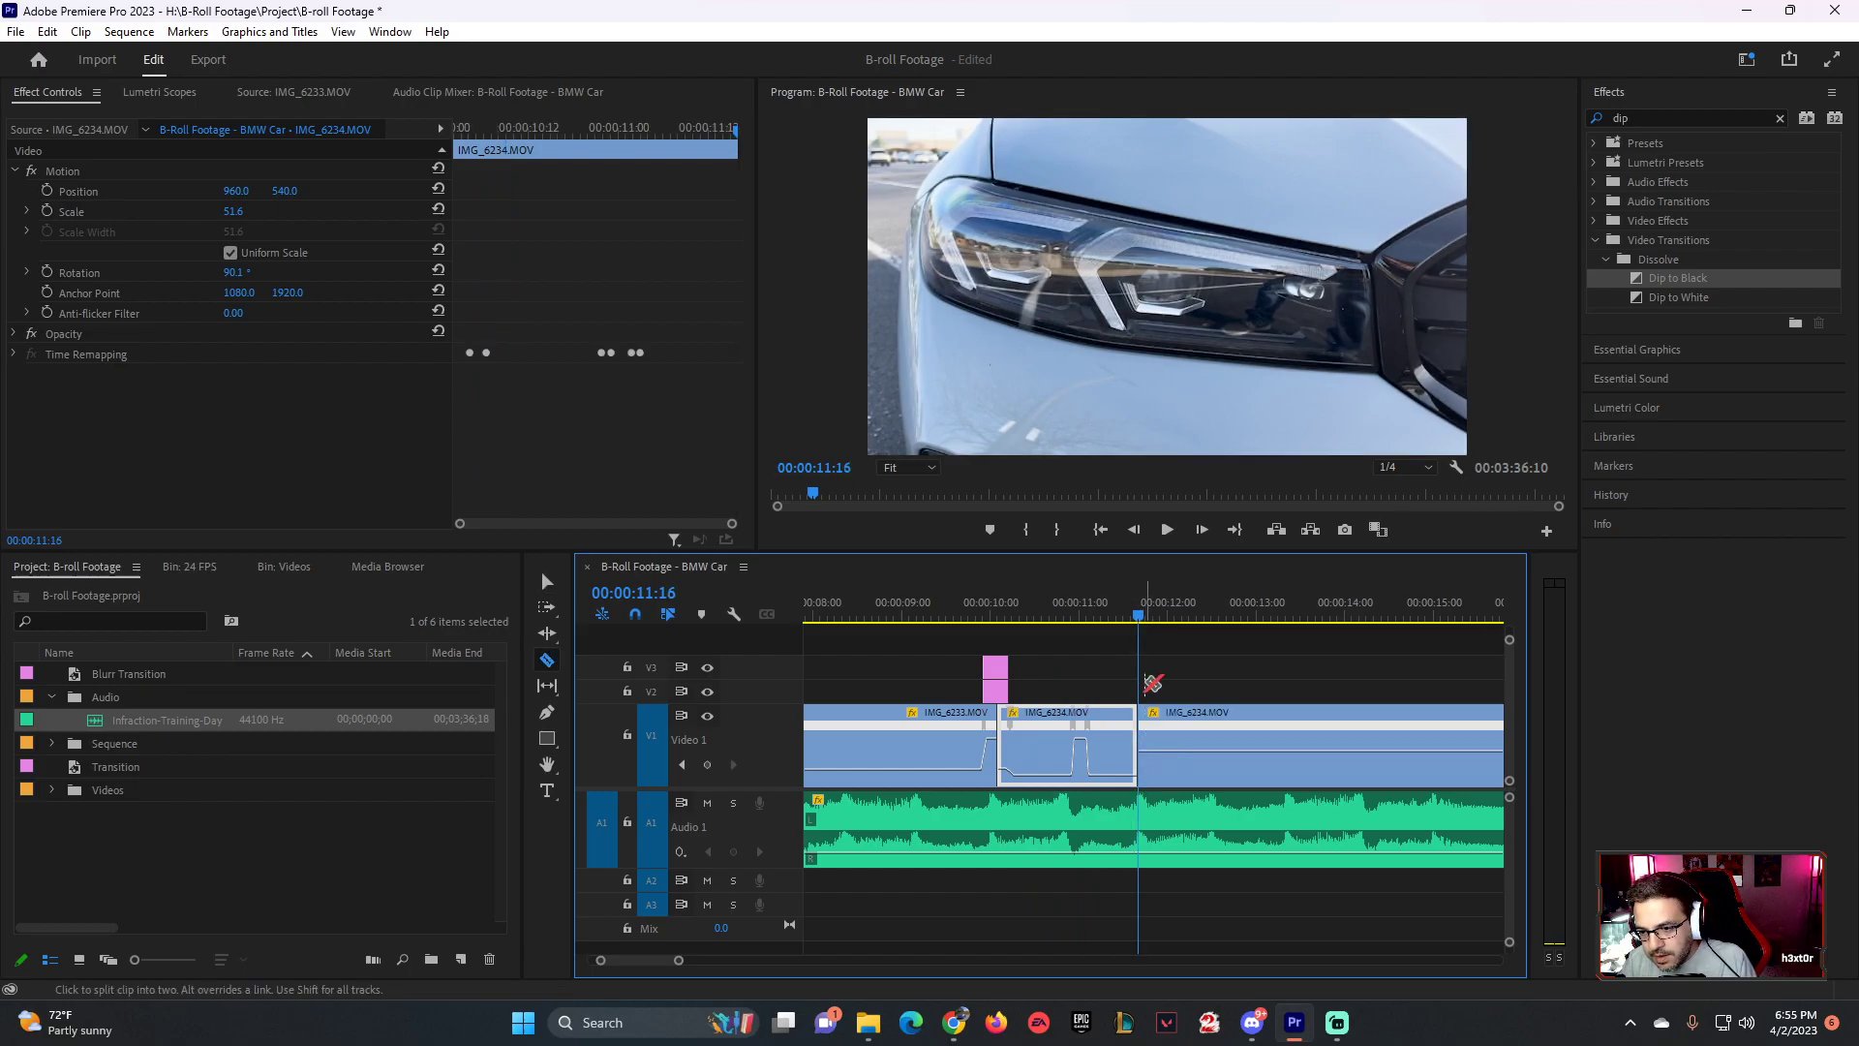
- Split IMG_6234 again at 00:00:16:08 and delete the section between the two cuts
{"action": "key", "text": "space"}
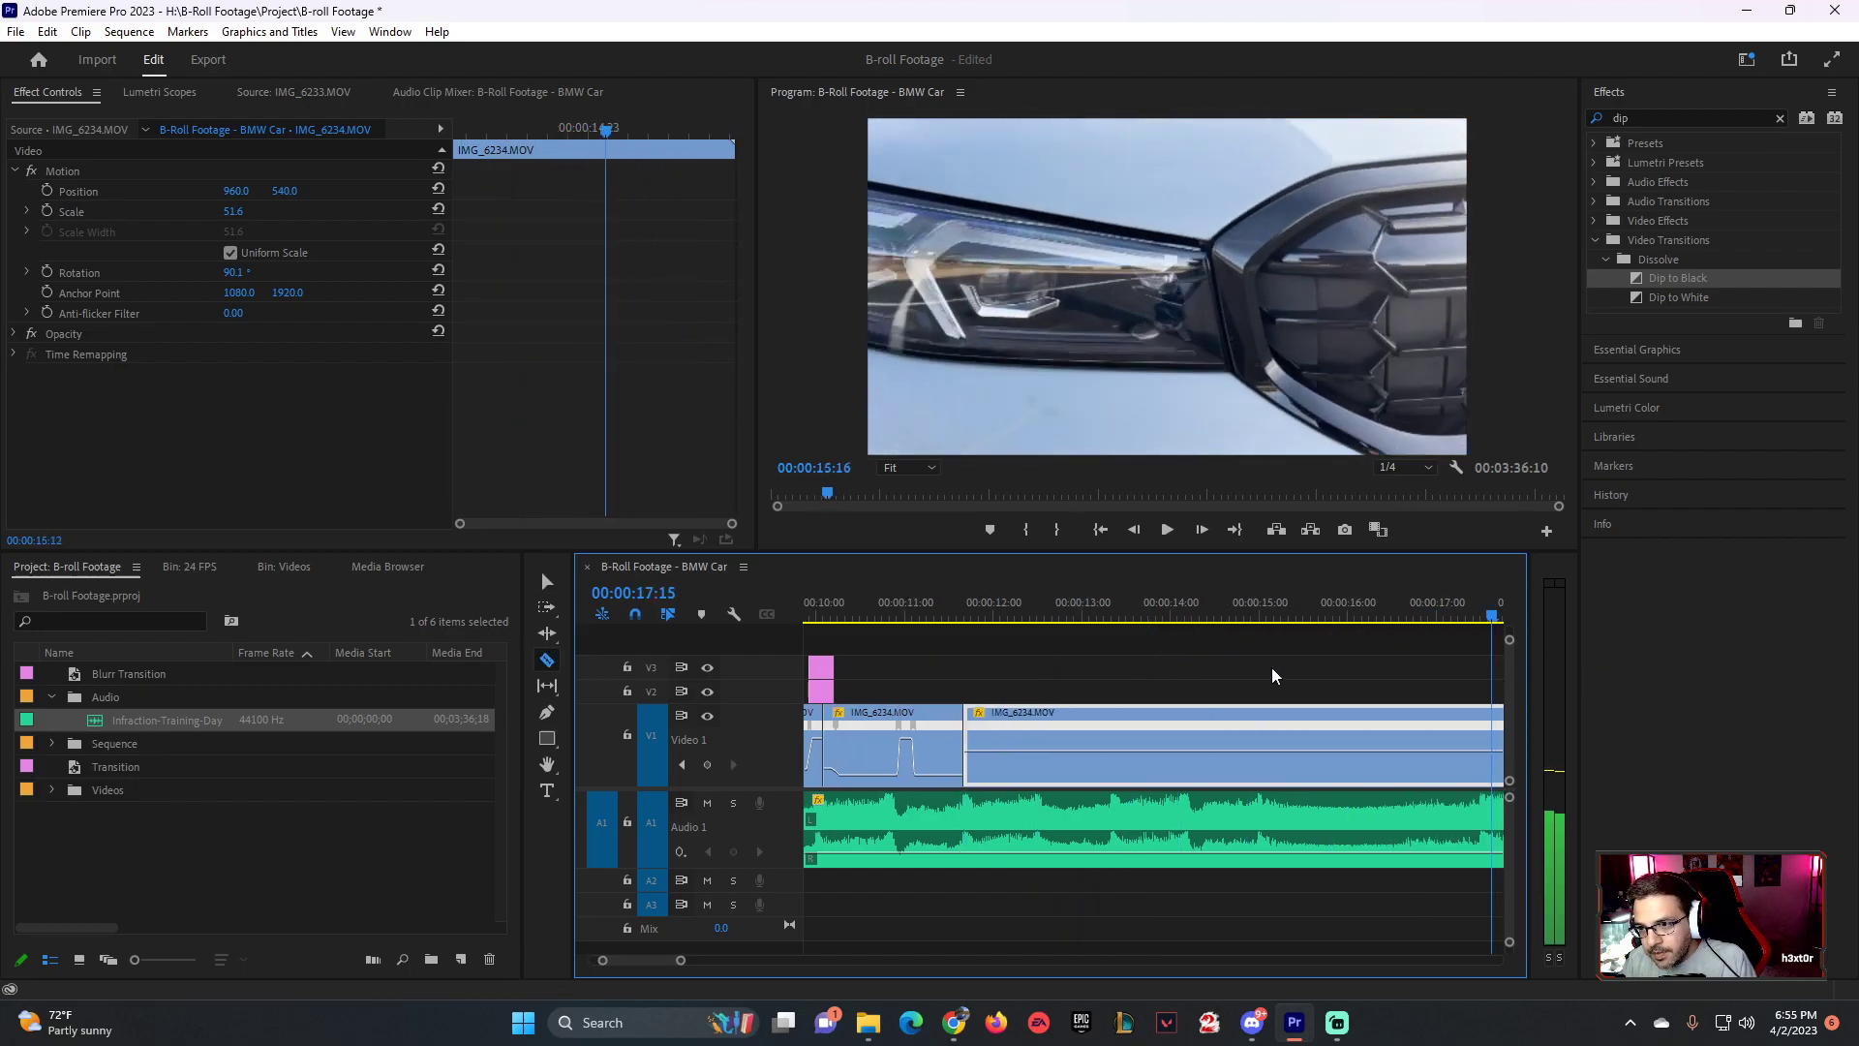
{"action": "left_click_drag", "start_coordinate": [1489, 680], "coordinate": [1379, 671]}
{"action": "left_click", "coordinate": [1378, 743]}
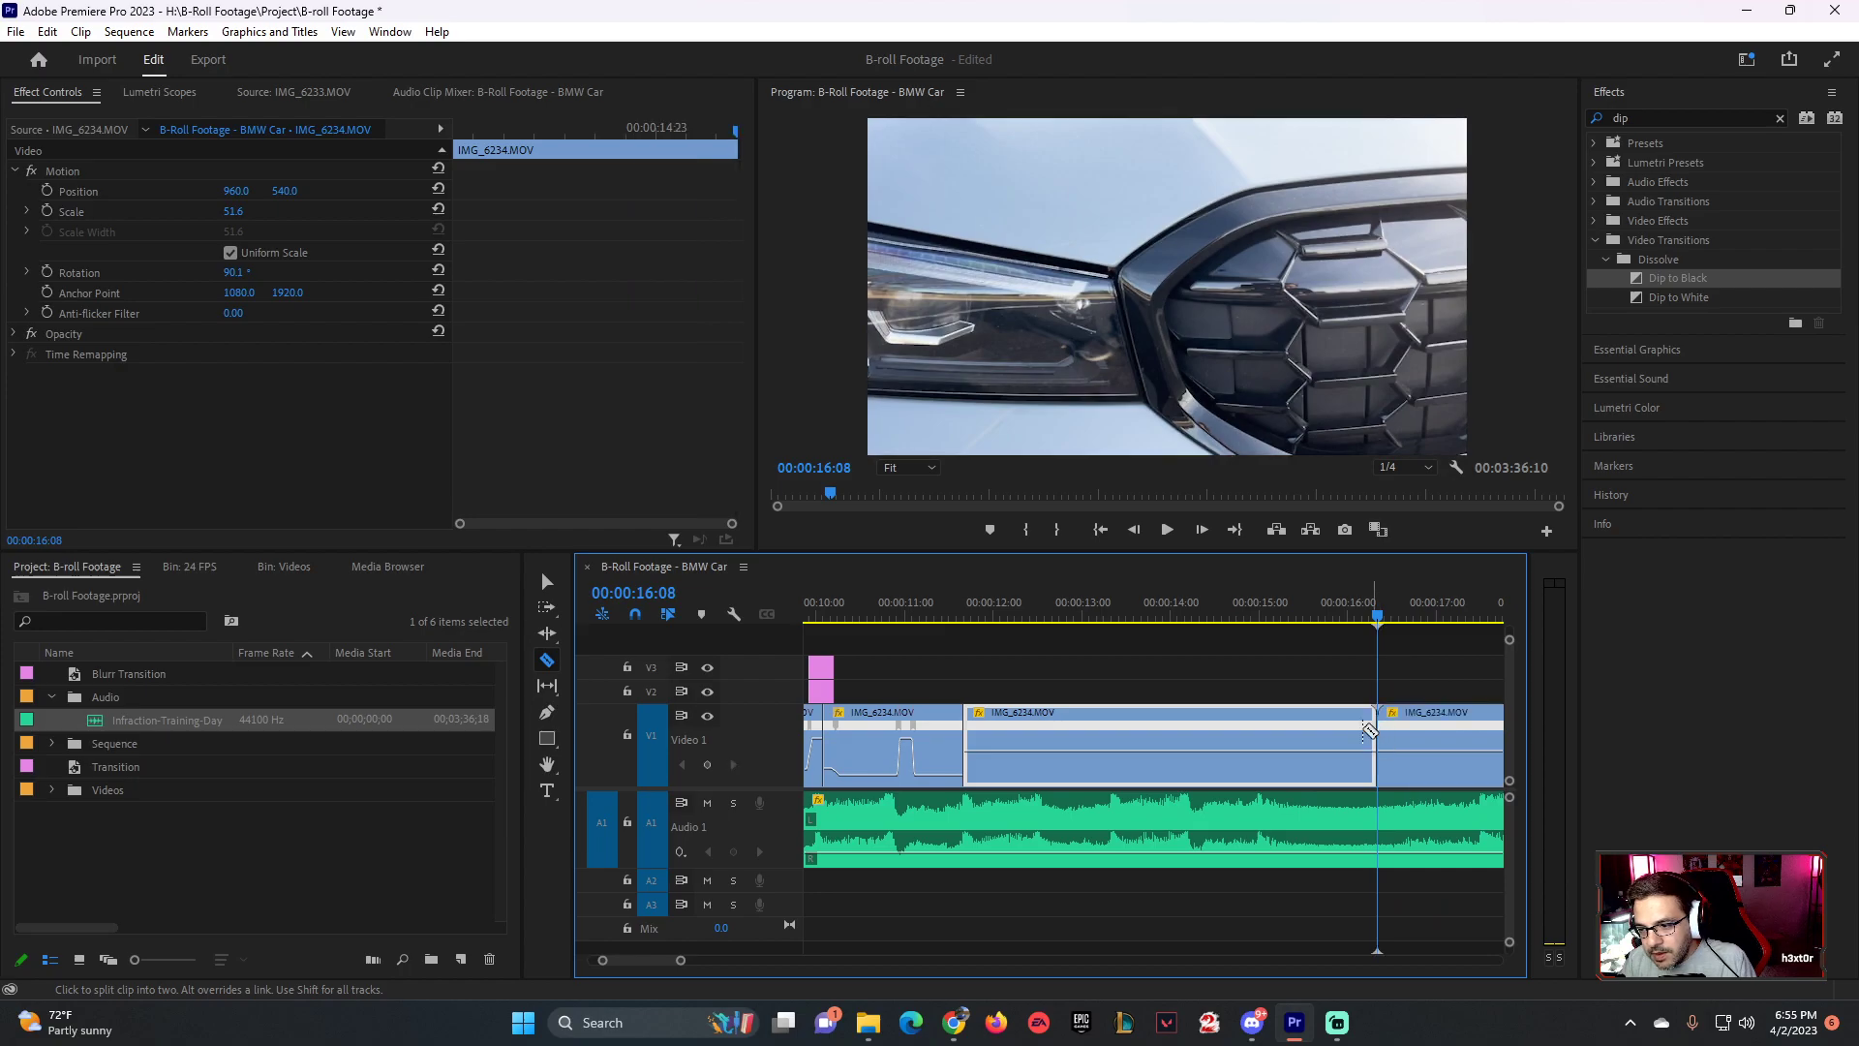
{"action": "key", "text": "v"}
{"action": "key", "text": "Delete"}
- Try closing the gap between the two IMG_6234 pieces, checking the join by playing it back
{"action": "right_click", "coordinate": [1212, 722]}
{"action": "left_click", "coordinate": [1258, 735]}
{"action": "left_click", "coordinate": [872, 616]}
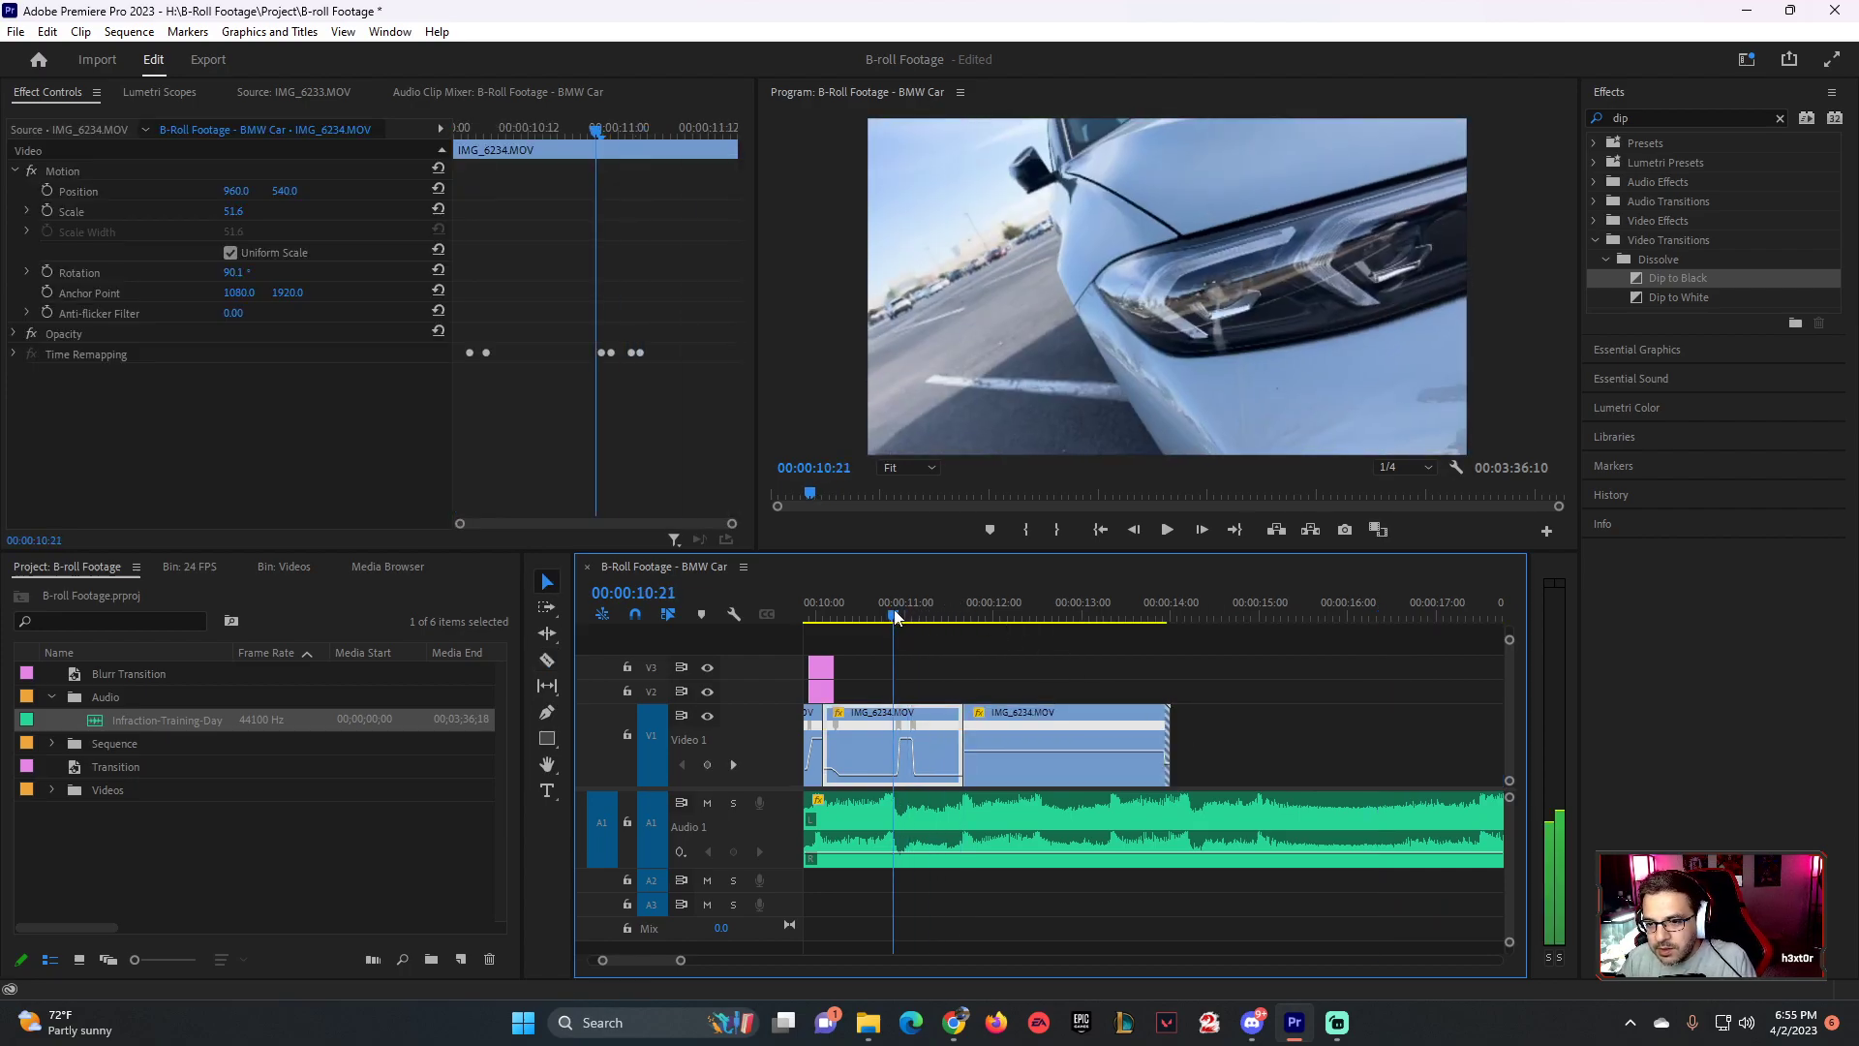
{"action": "key", "text": "space"}
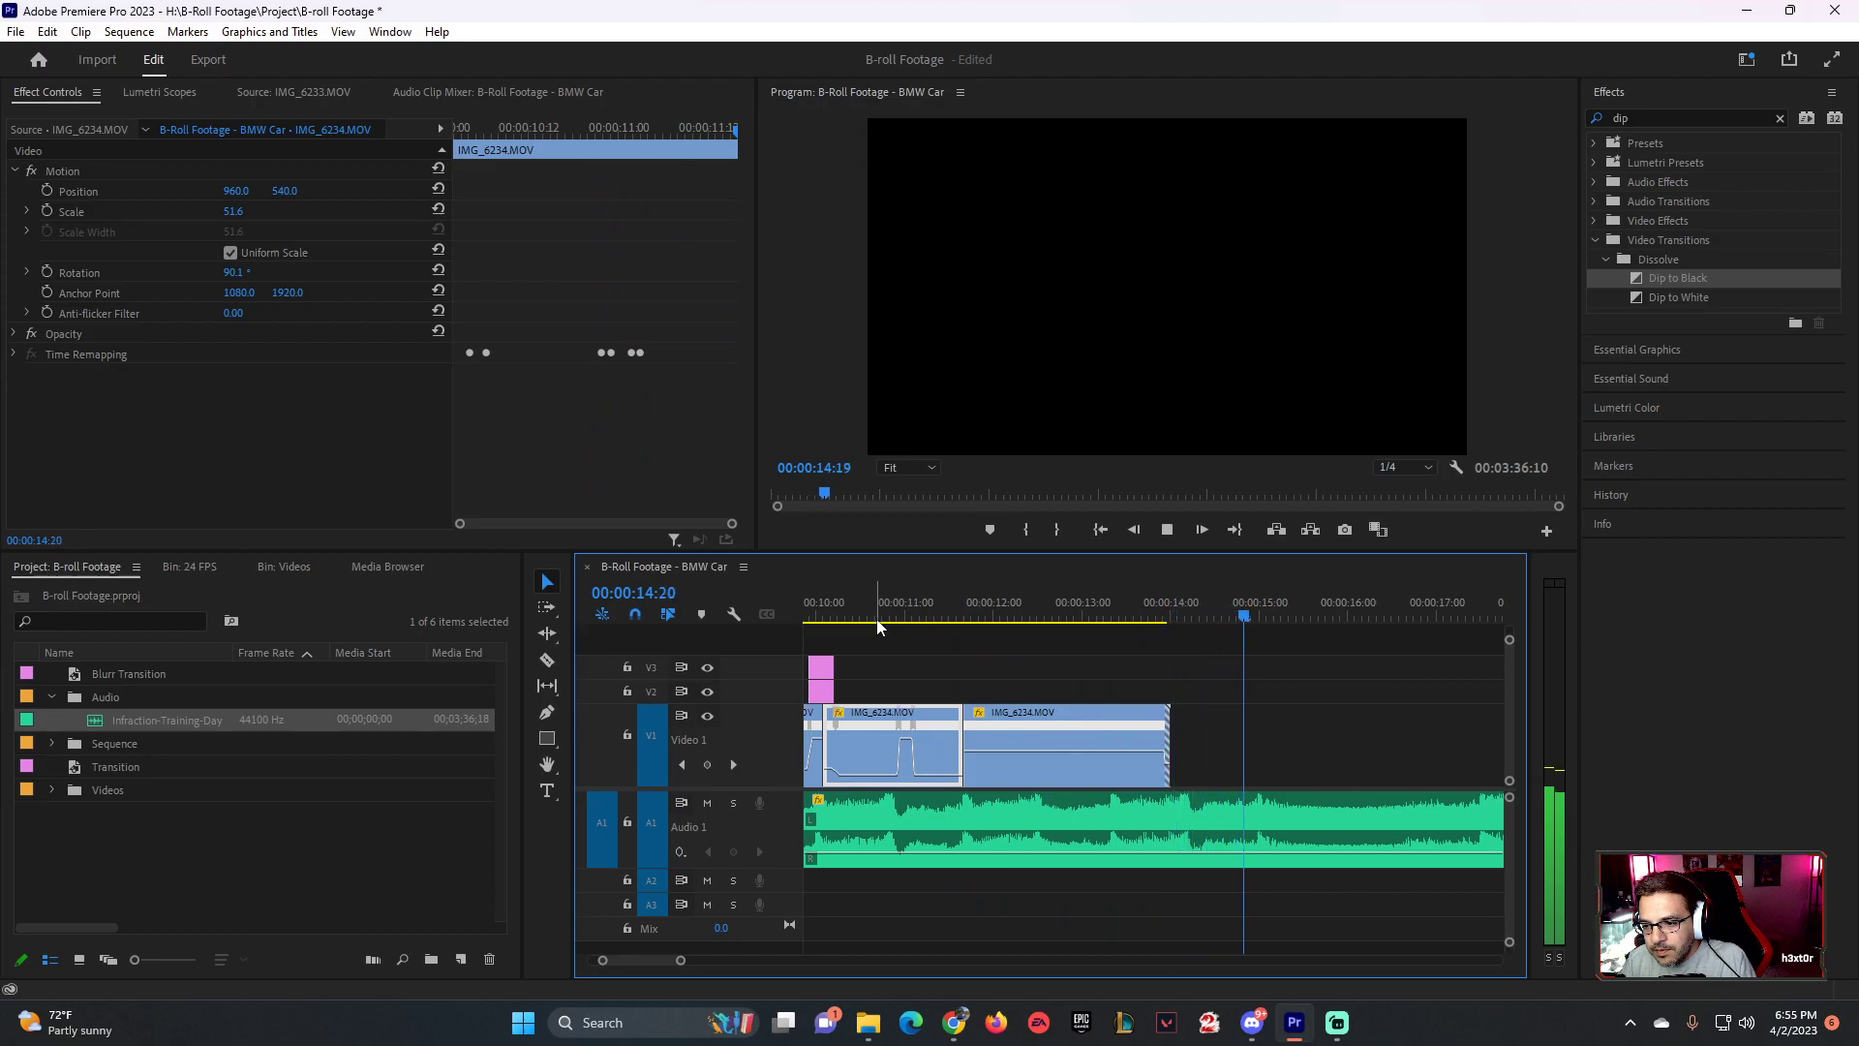
{"action": "key", "text": "space"}
{"action": "key", "text": "ctrl+z"}
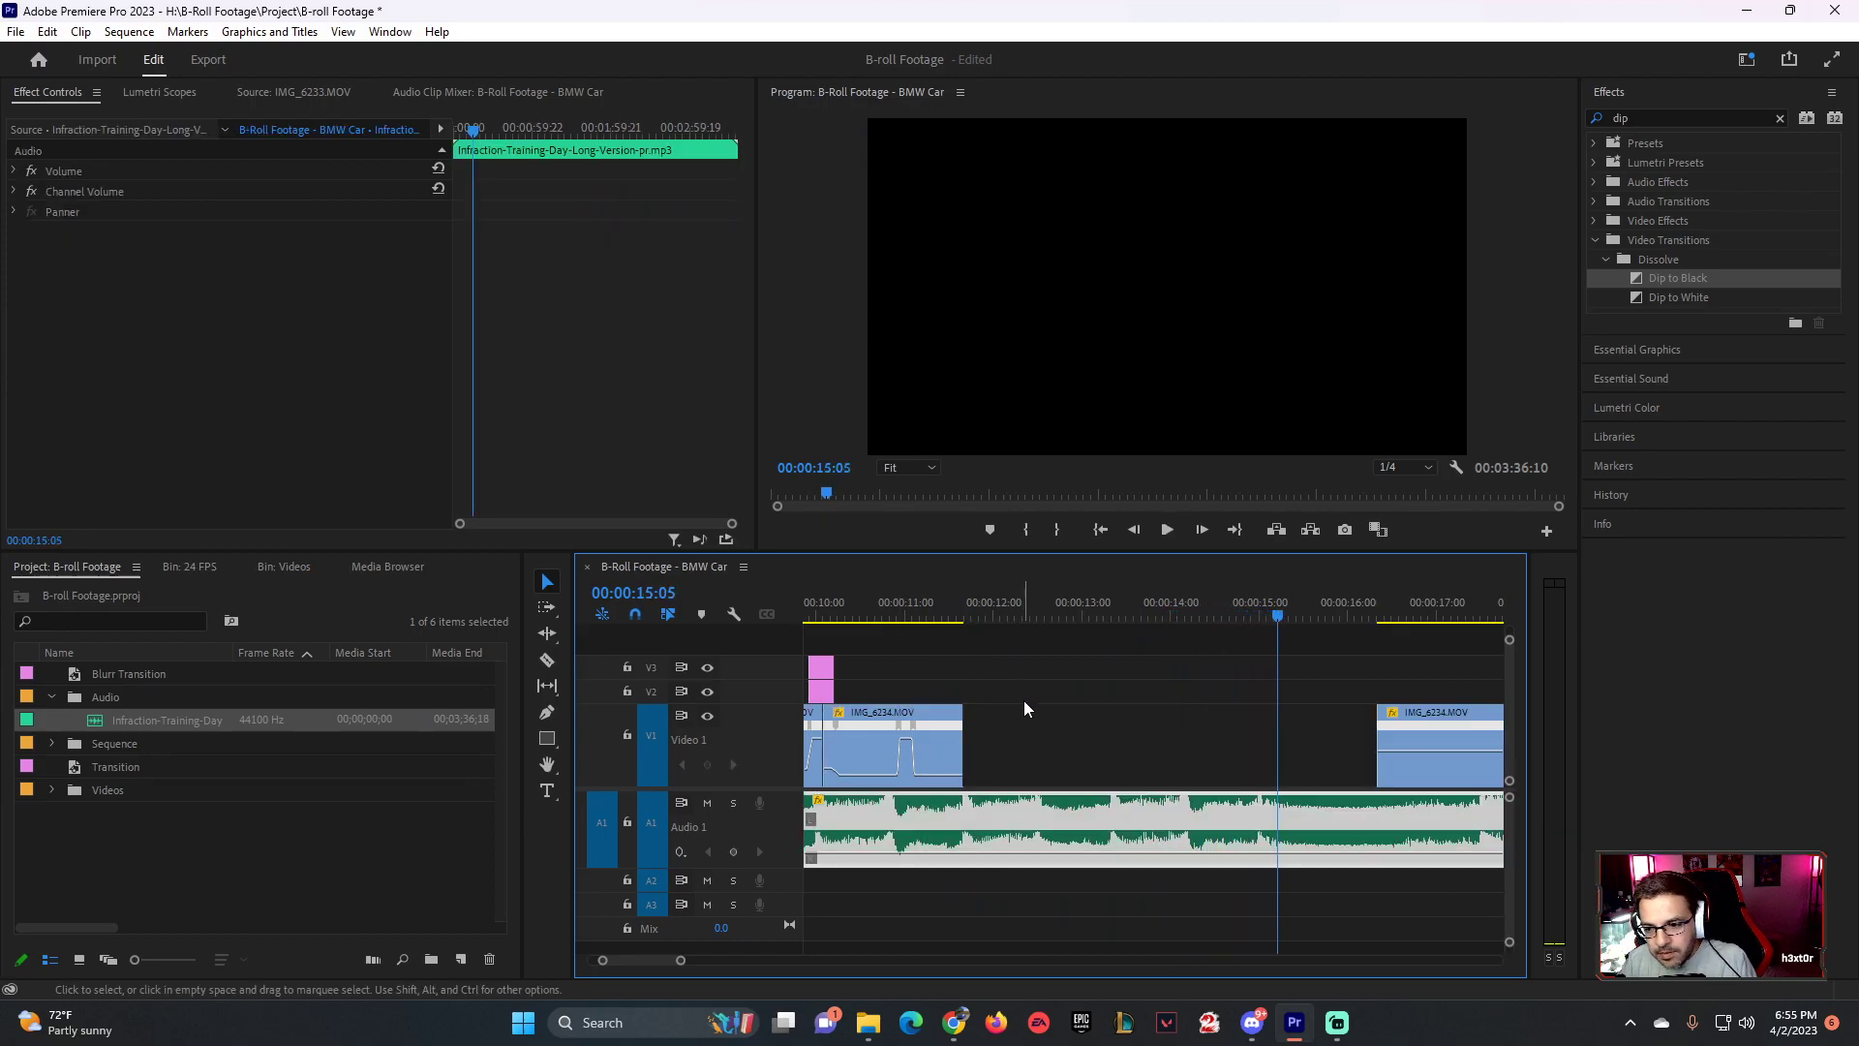
- Move the second IMG_6234 piece earlier to end at 00:00:15:05, and trim its end back to about 00:00:15:00
{"action": "left_click_drag", "start_coordinate": [1461, 762], "coordinate": [1162, 730]}
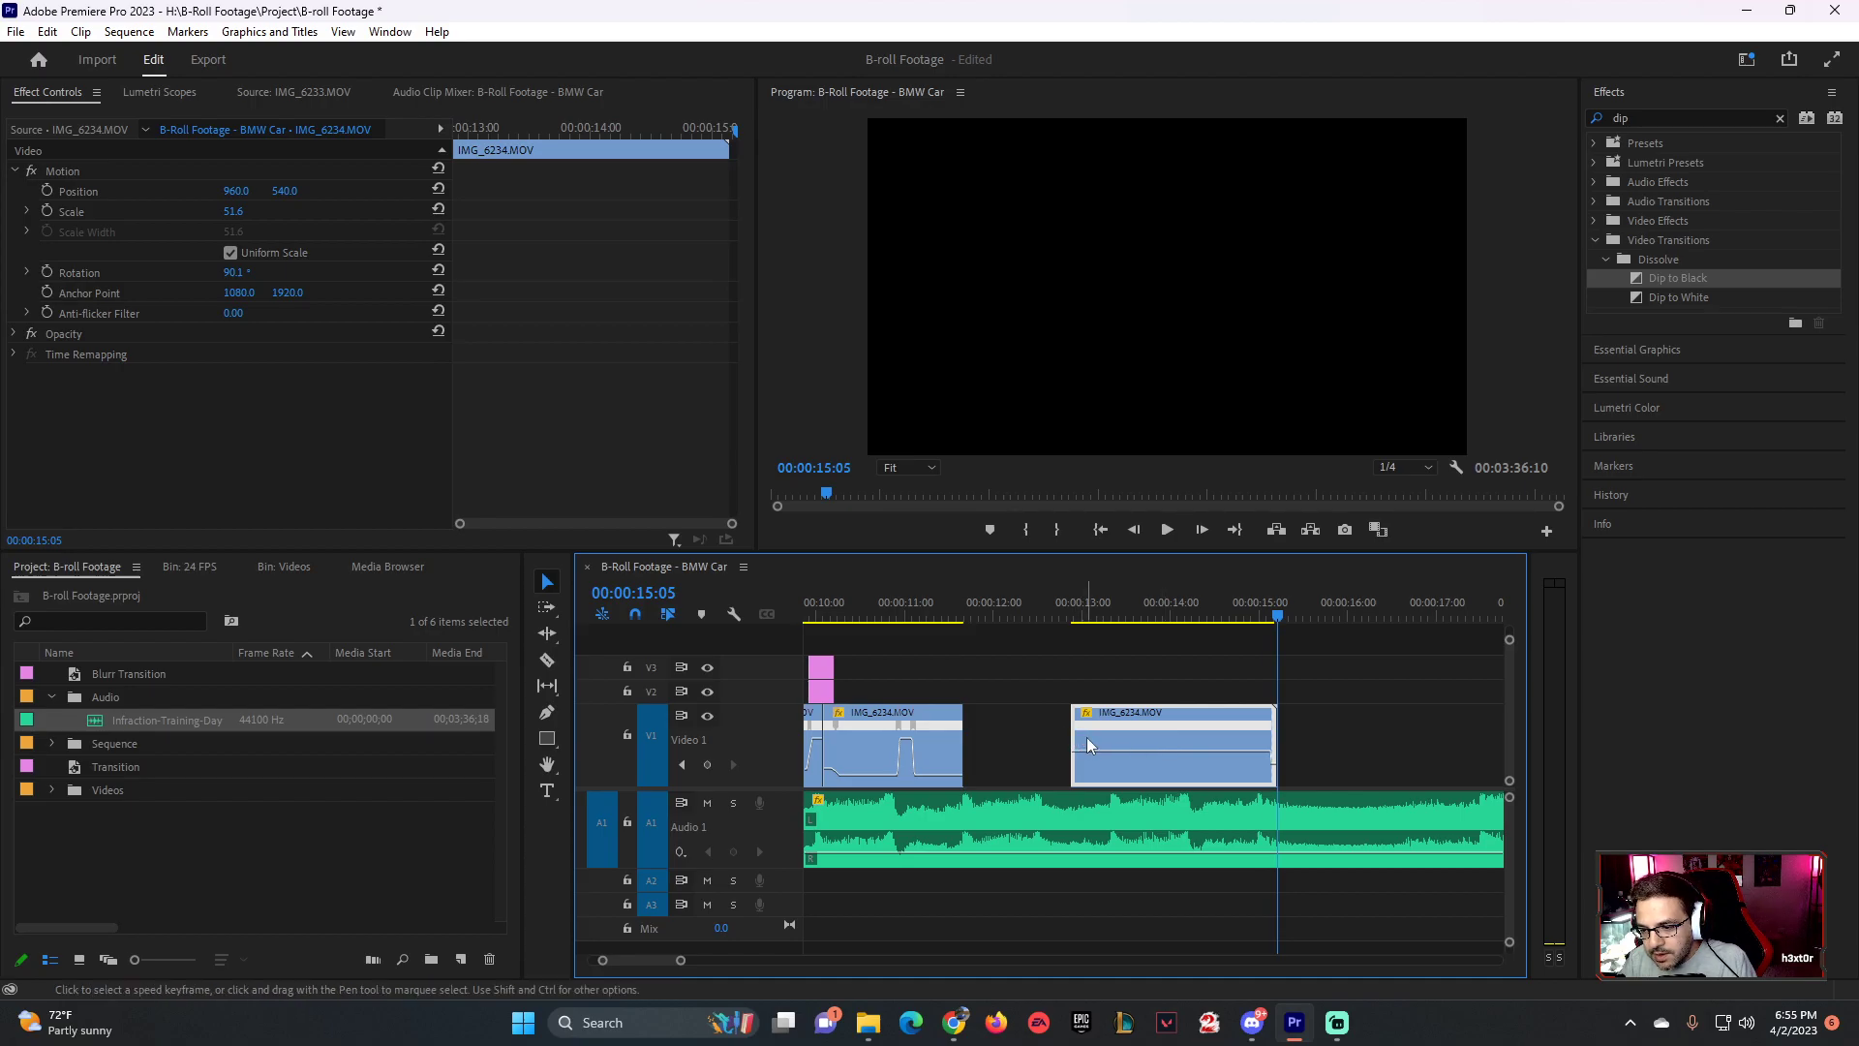
{"action": "left_click_drag", "start_coordinate": [1274, 735], "coordinate": [1256, 738]}
{"action": "left_click", "coordinate": [1198, 597]}
{"action": "key", "text": "space"}
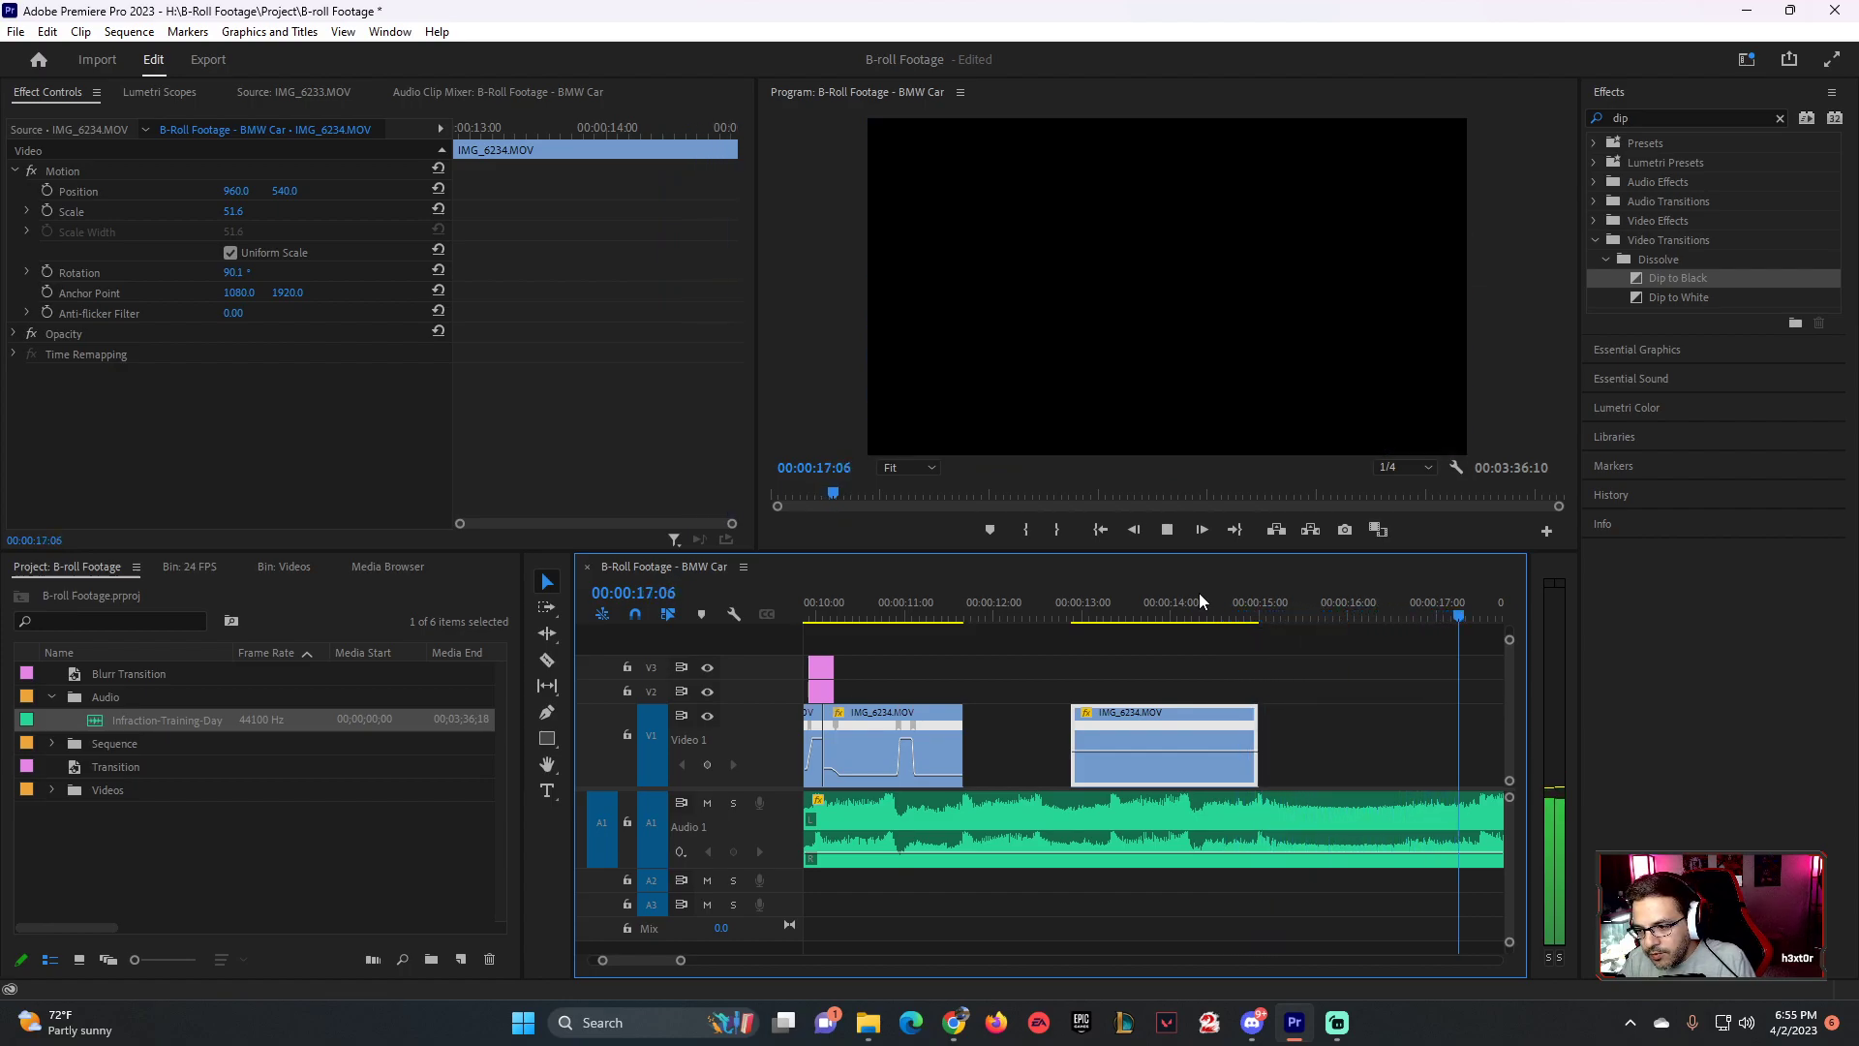
{"action": "key", "text": "space"}
- Extend the start of the second IMG_6234 piece back to meet the first piece at 00:00:11:16
{"action": "scroll", "coordinate": [662, 959], "scroll_direction": "up", "scroll_amount": 5}
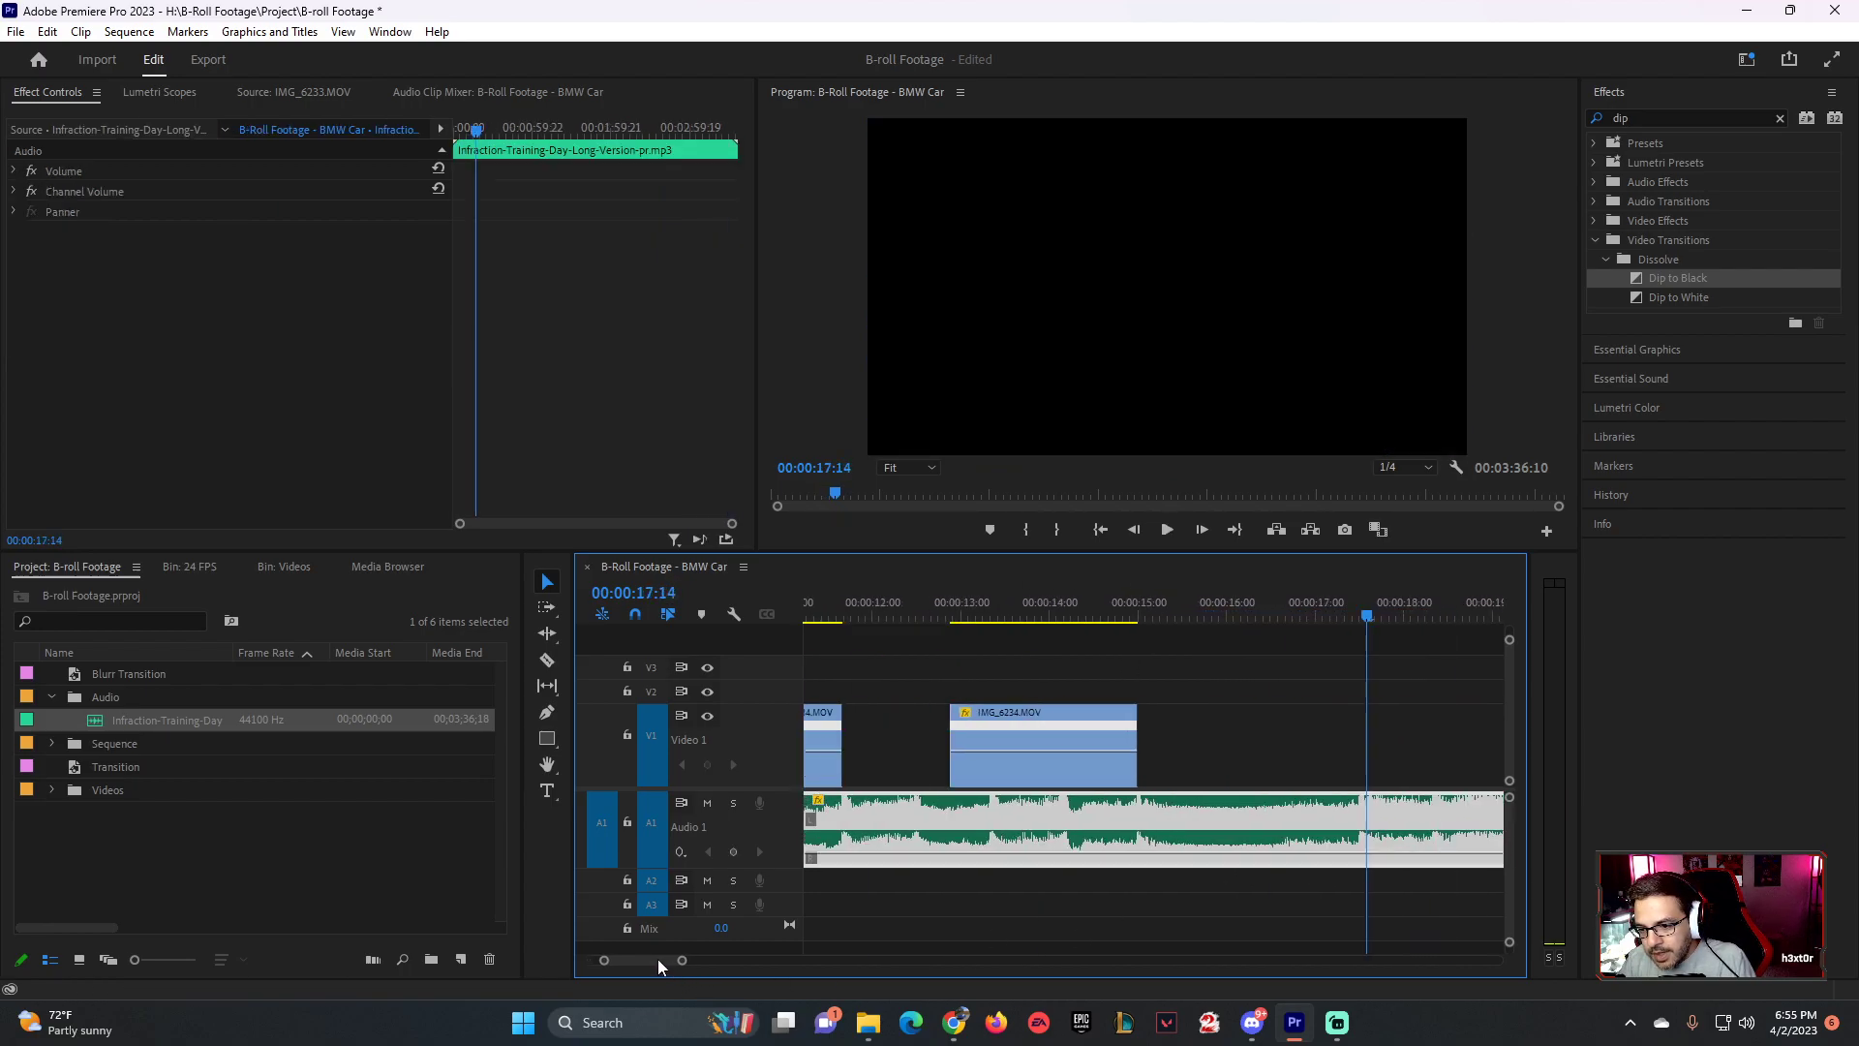
{"action": "scroll", "coordinate": [659, 958], "scroll_direction": "up", "scroll_amount": 3}
{"action": "left_click_drag", "start_coordinate": [1205, 727], "coordinate": [1094, 727]}
- Play back the join between the two IMG_6234 pieces with the music from about 00:00:11:03
{"action": "left_click", "coordinate": [1049, 615]}
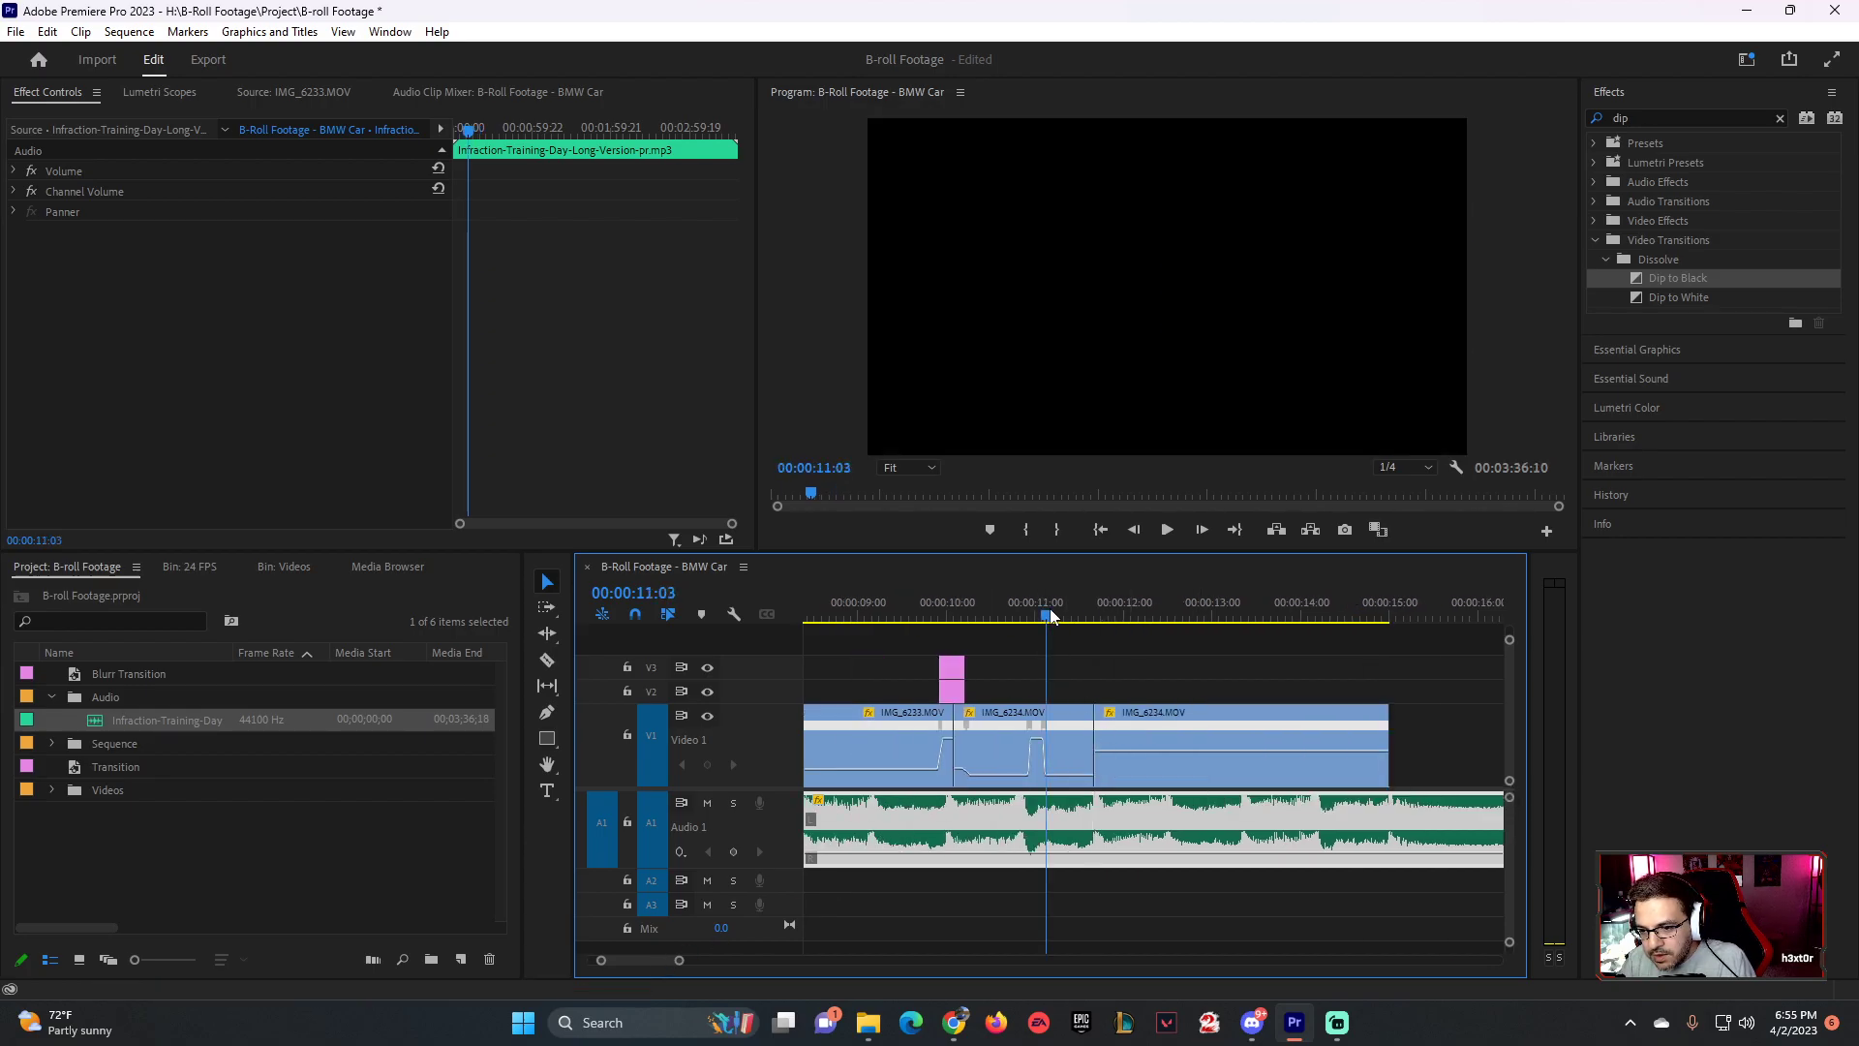
{"action": "key", "text": "space"}
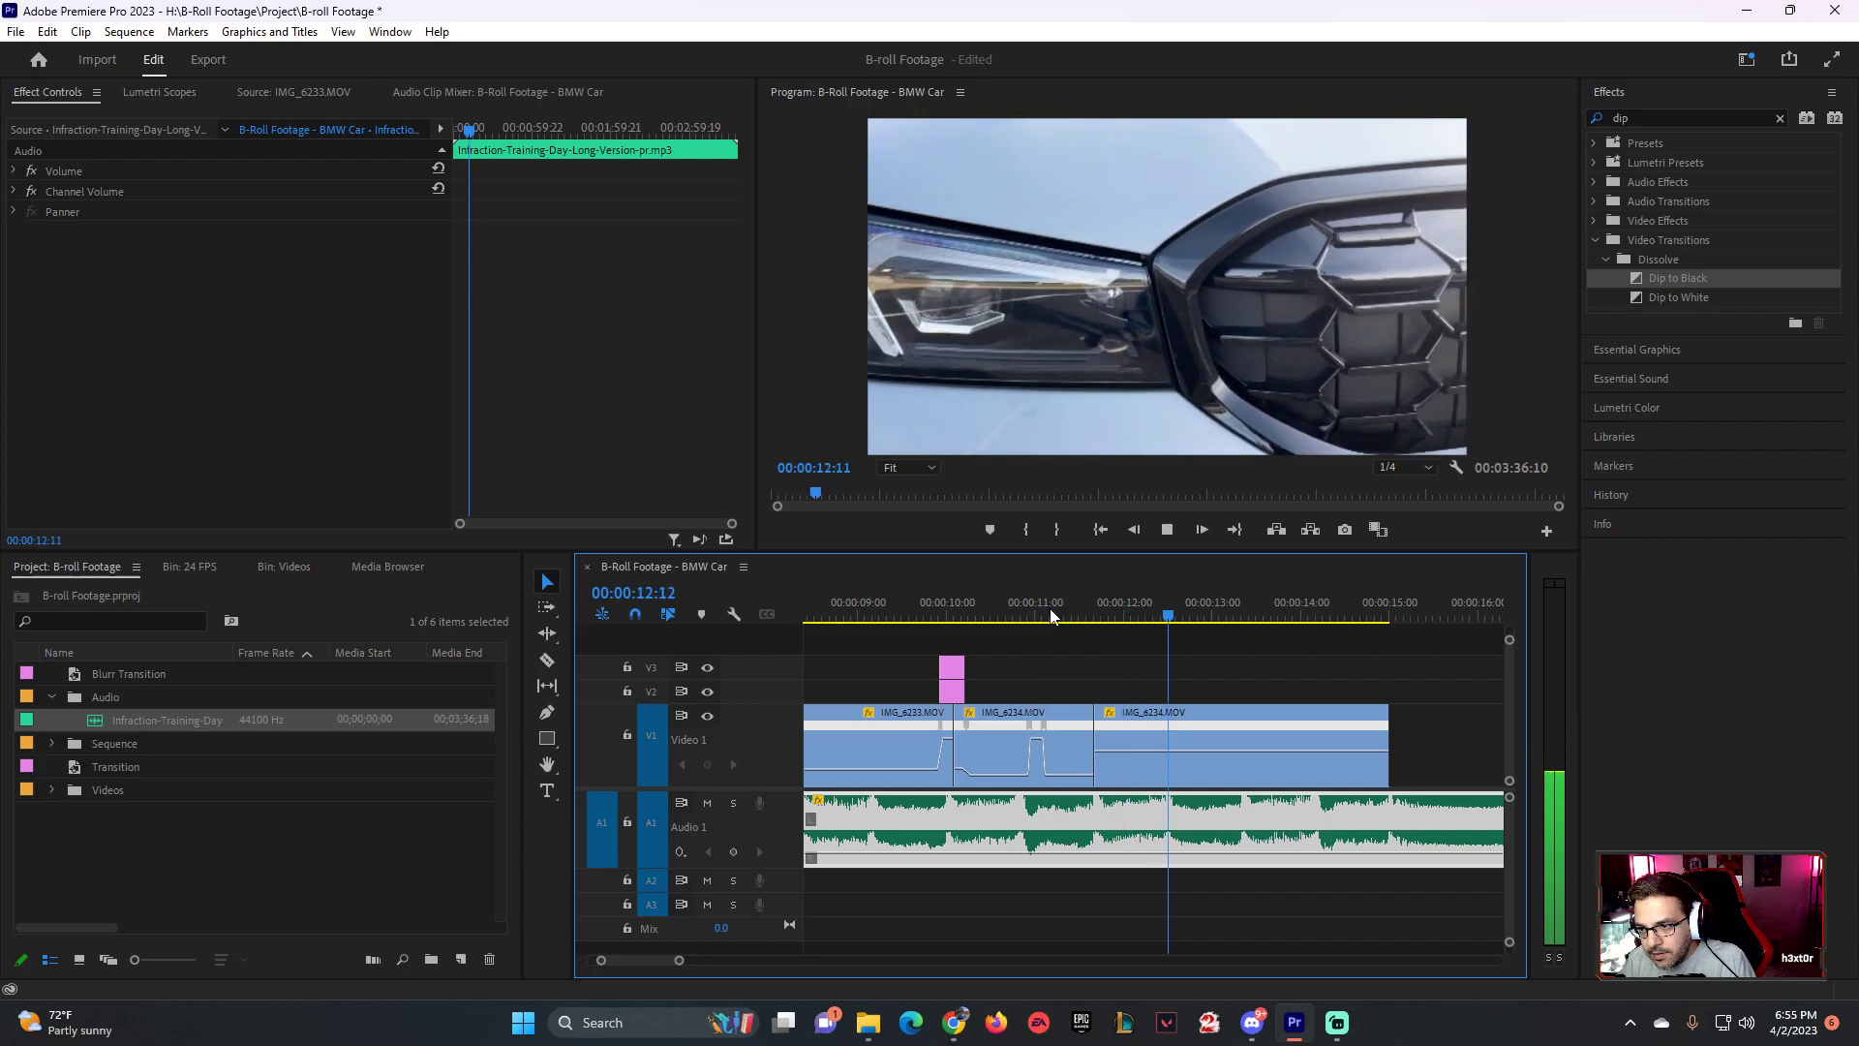
{"action": "key", "text": "space"}
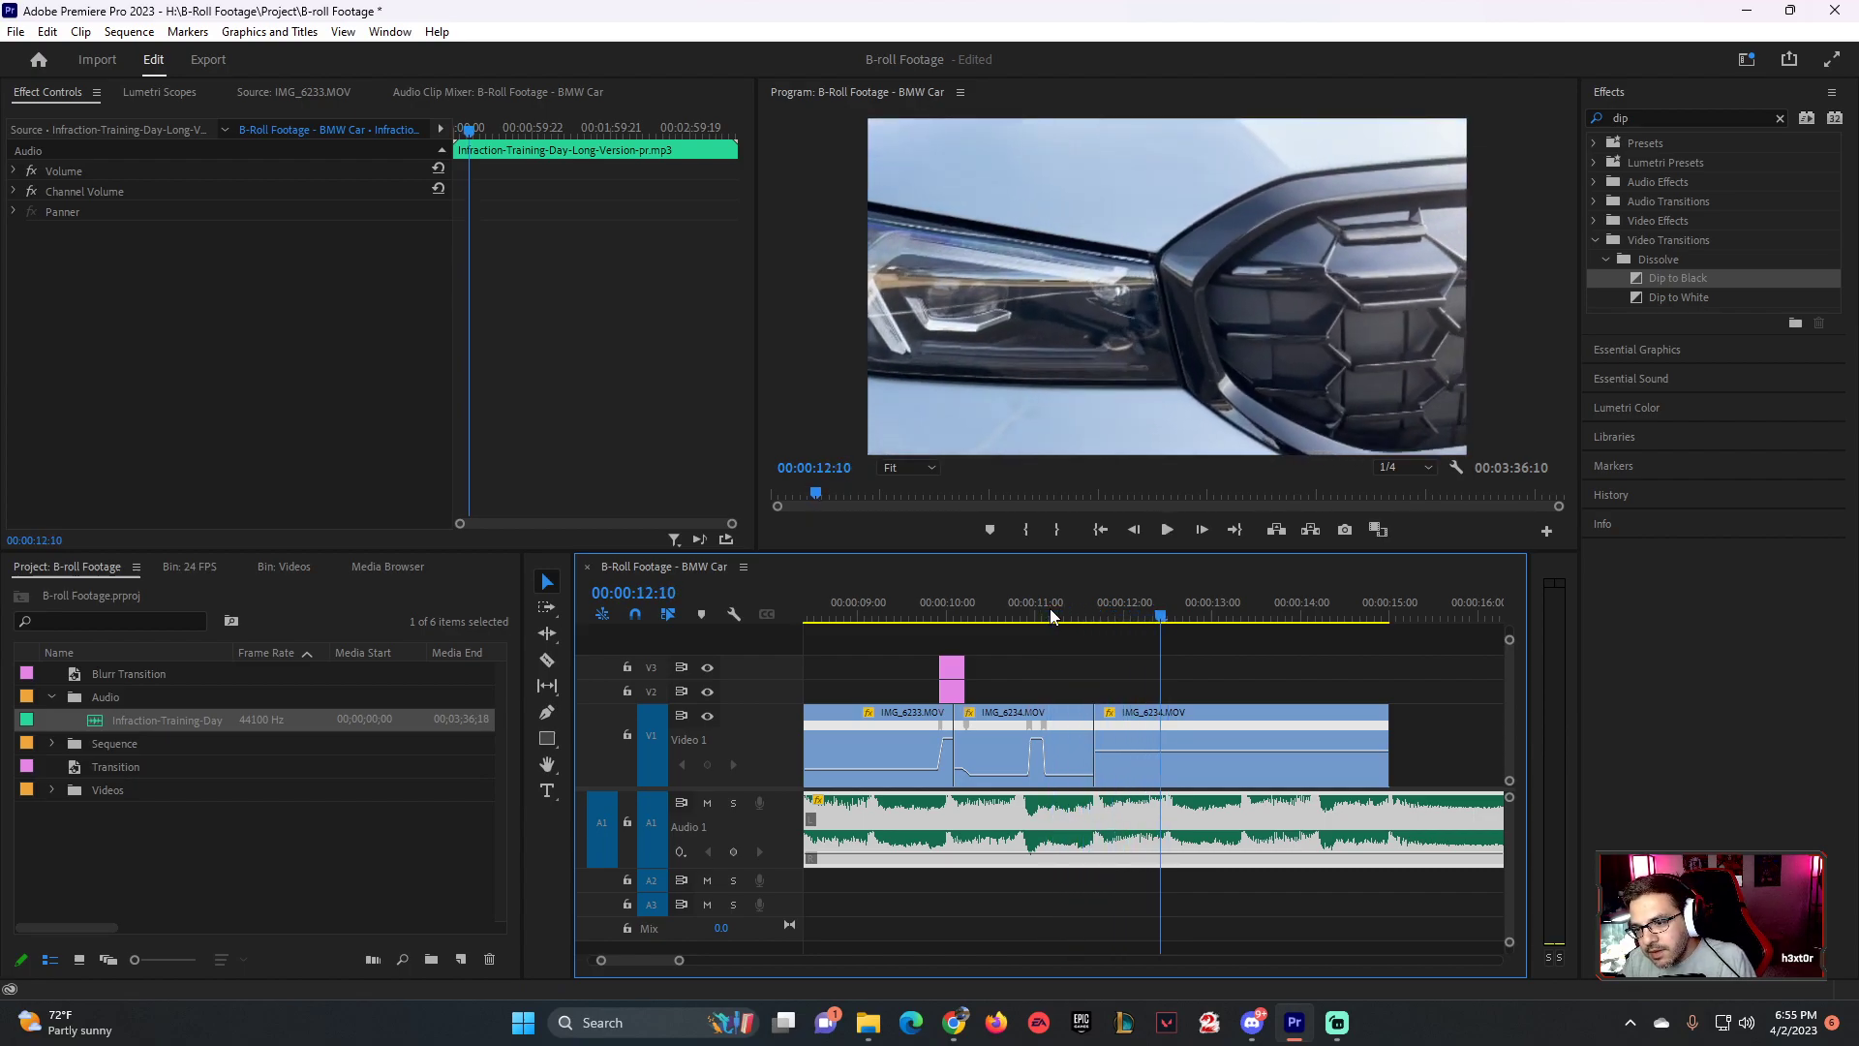
{"action": "key", "text": "space"}
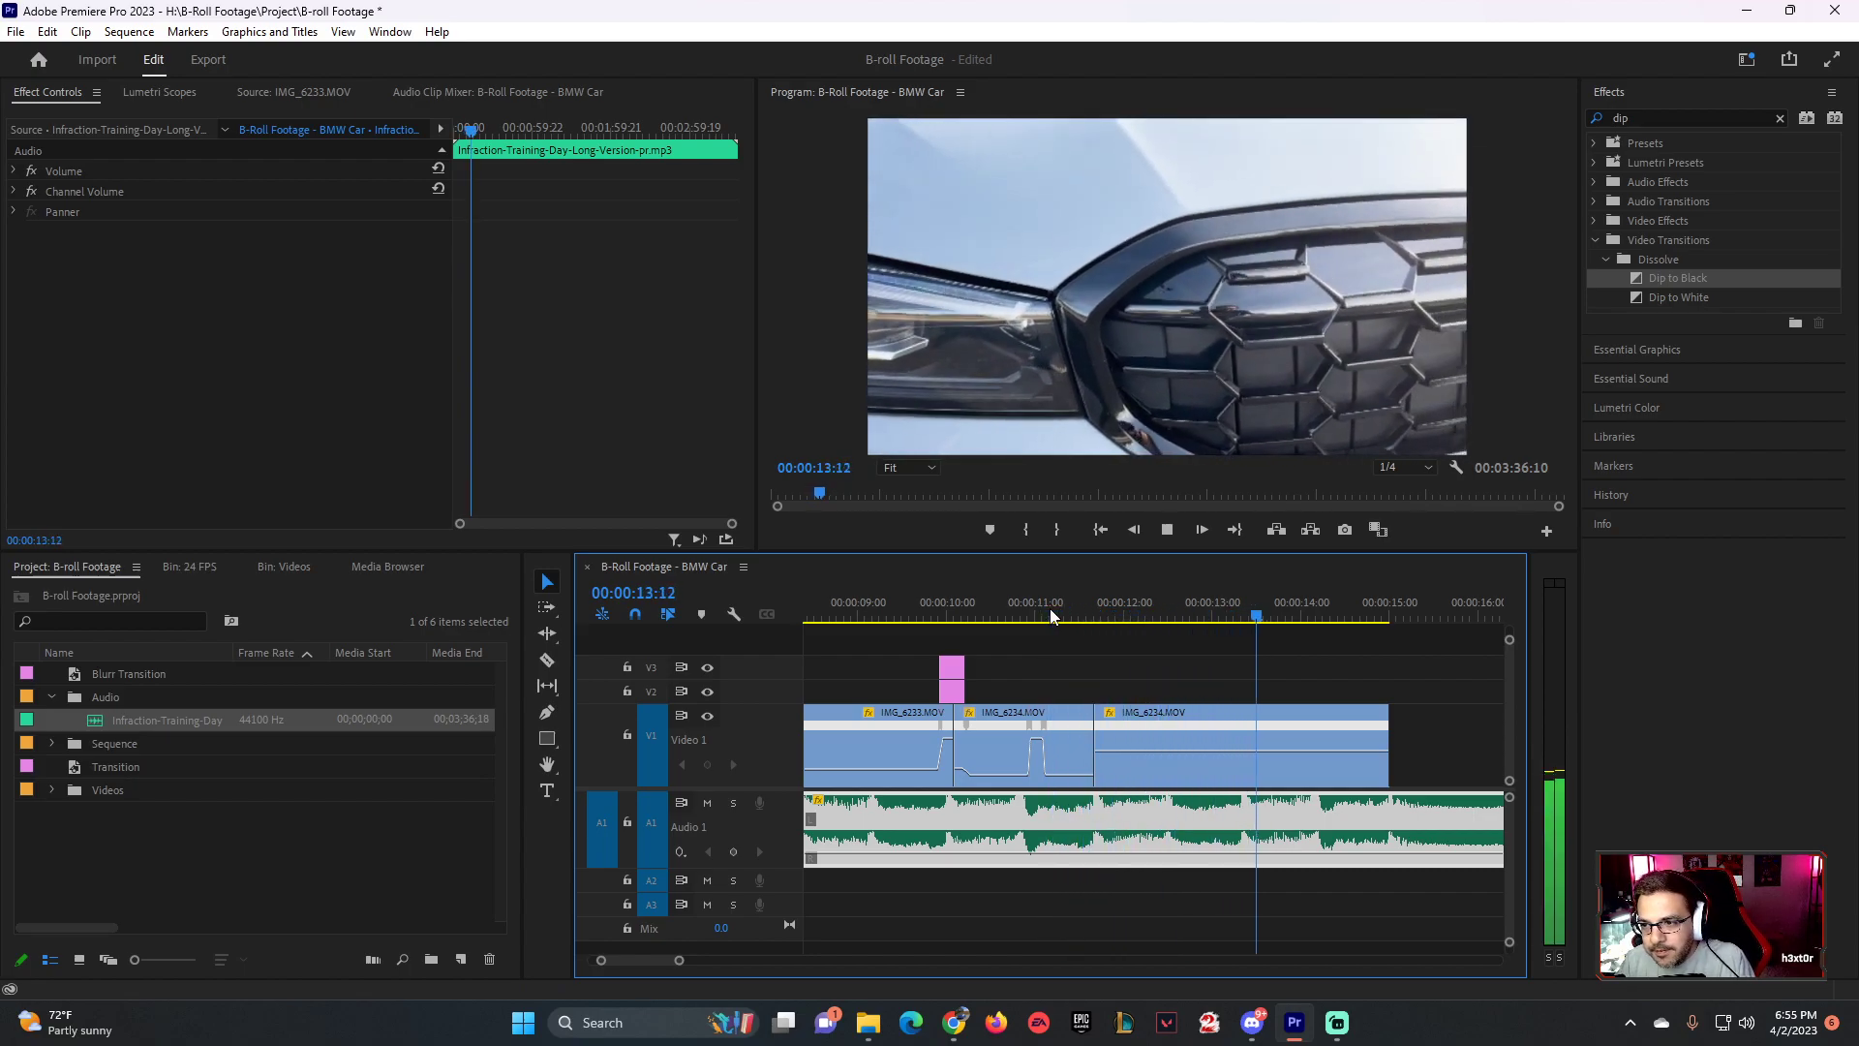
{"action": "key", "text": "space"}
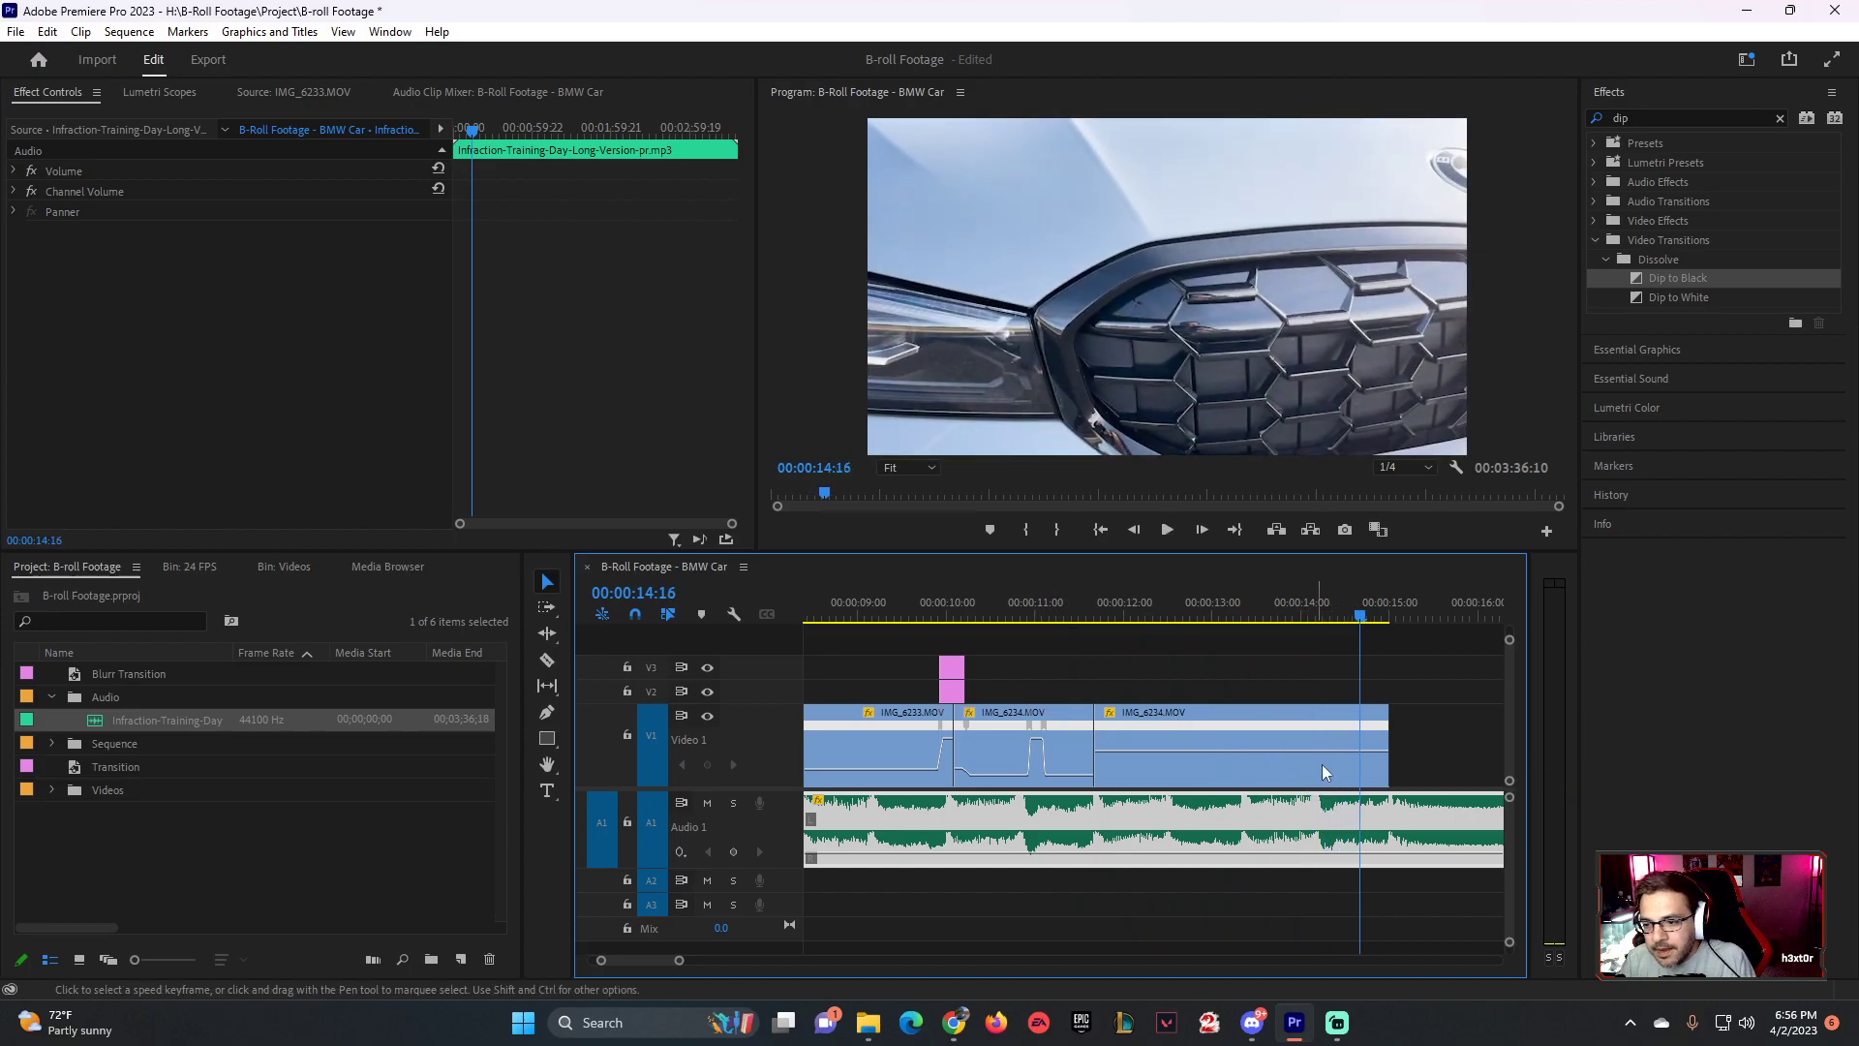
- Open IMG_6235 from the 24 FPS bin in Videos and place it on V1 directly after IMG_6234
{"action": "left_click", "coordinate": [52, 697]}
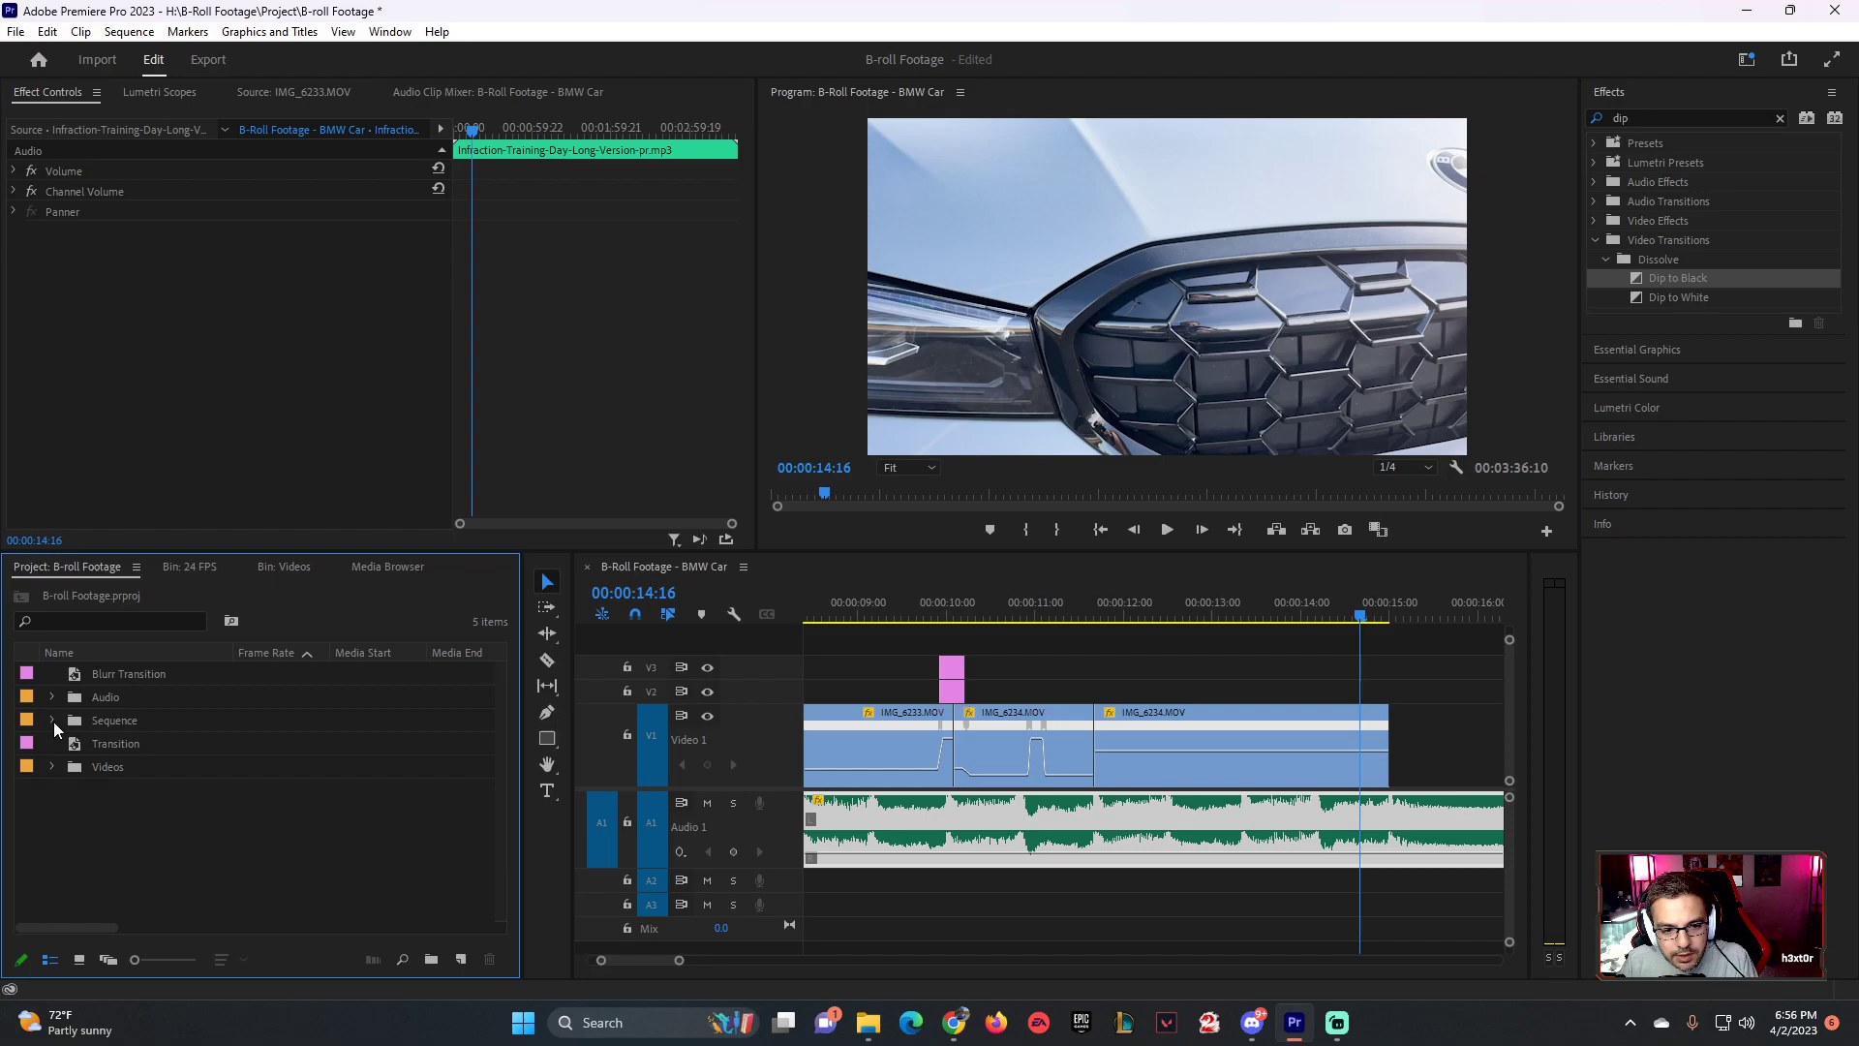
{"action": "left_click", "coordinate": [53, 766]}
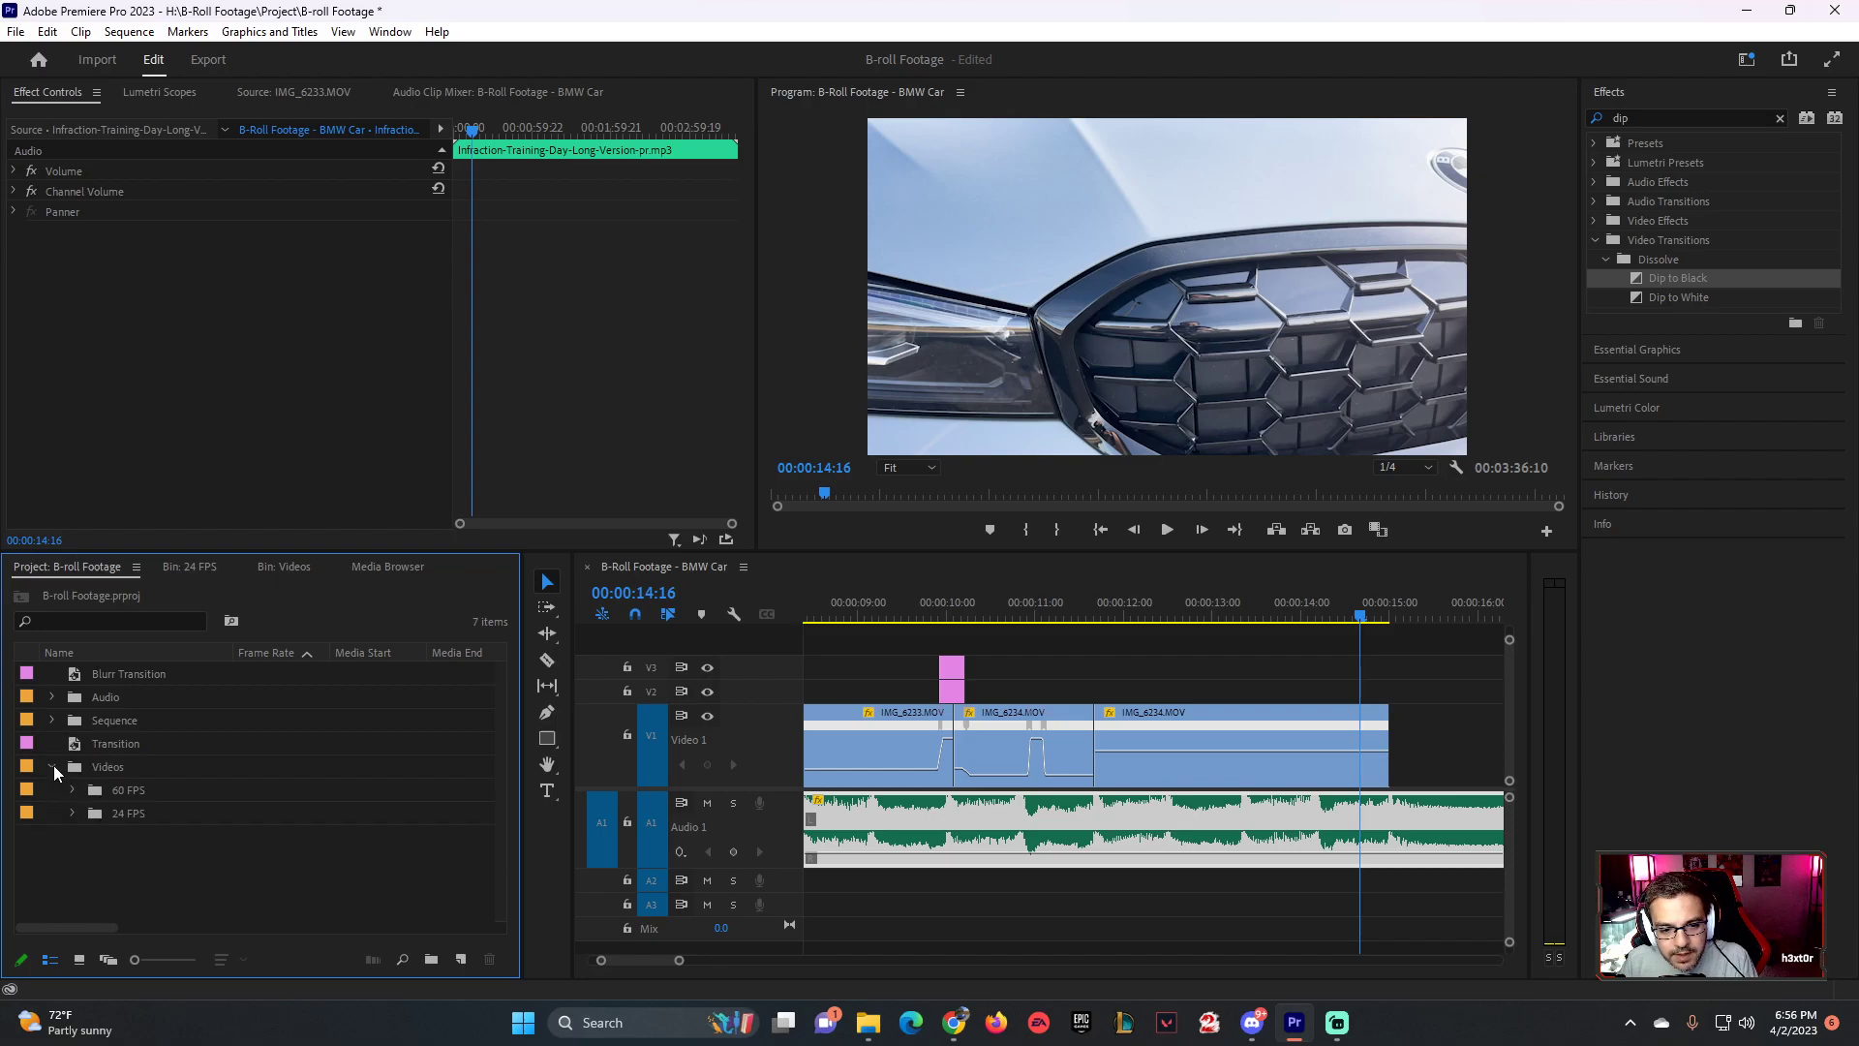
{"action": "left_click", "coordinate": [68, 814]}
{"action": "scroll", "coordinate": [218, 867], "scroll_direction": "down", "scroll_amount": 3}
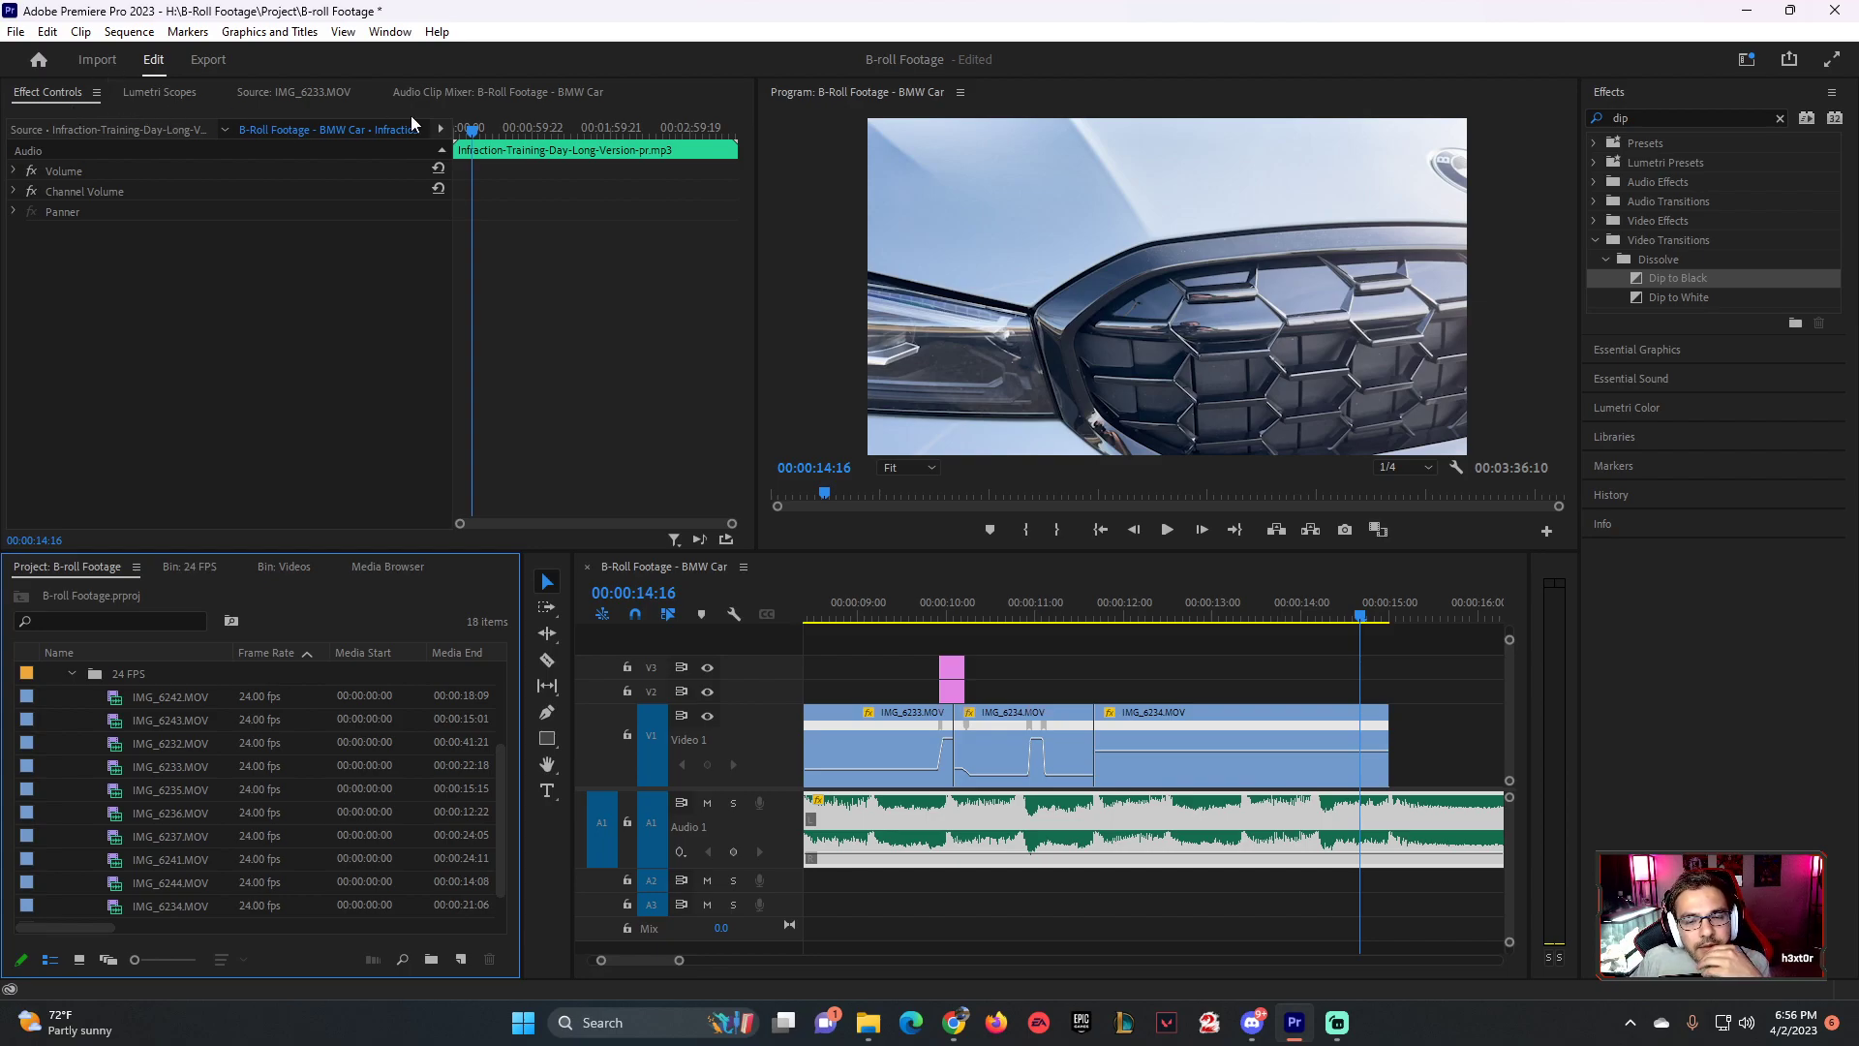
{"action": "left_click", "coordinate": [312, 91]}
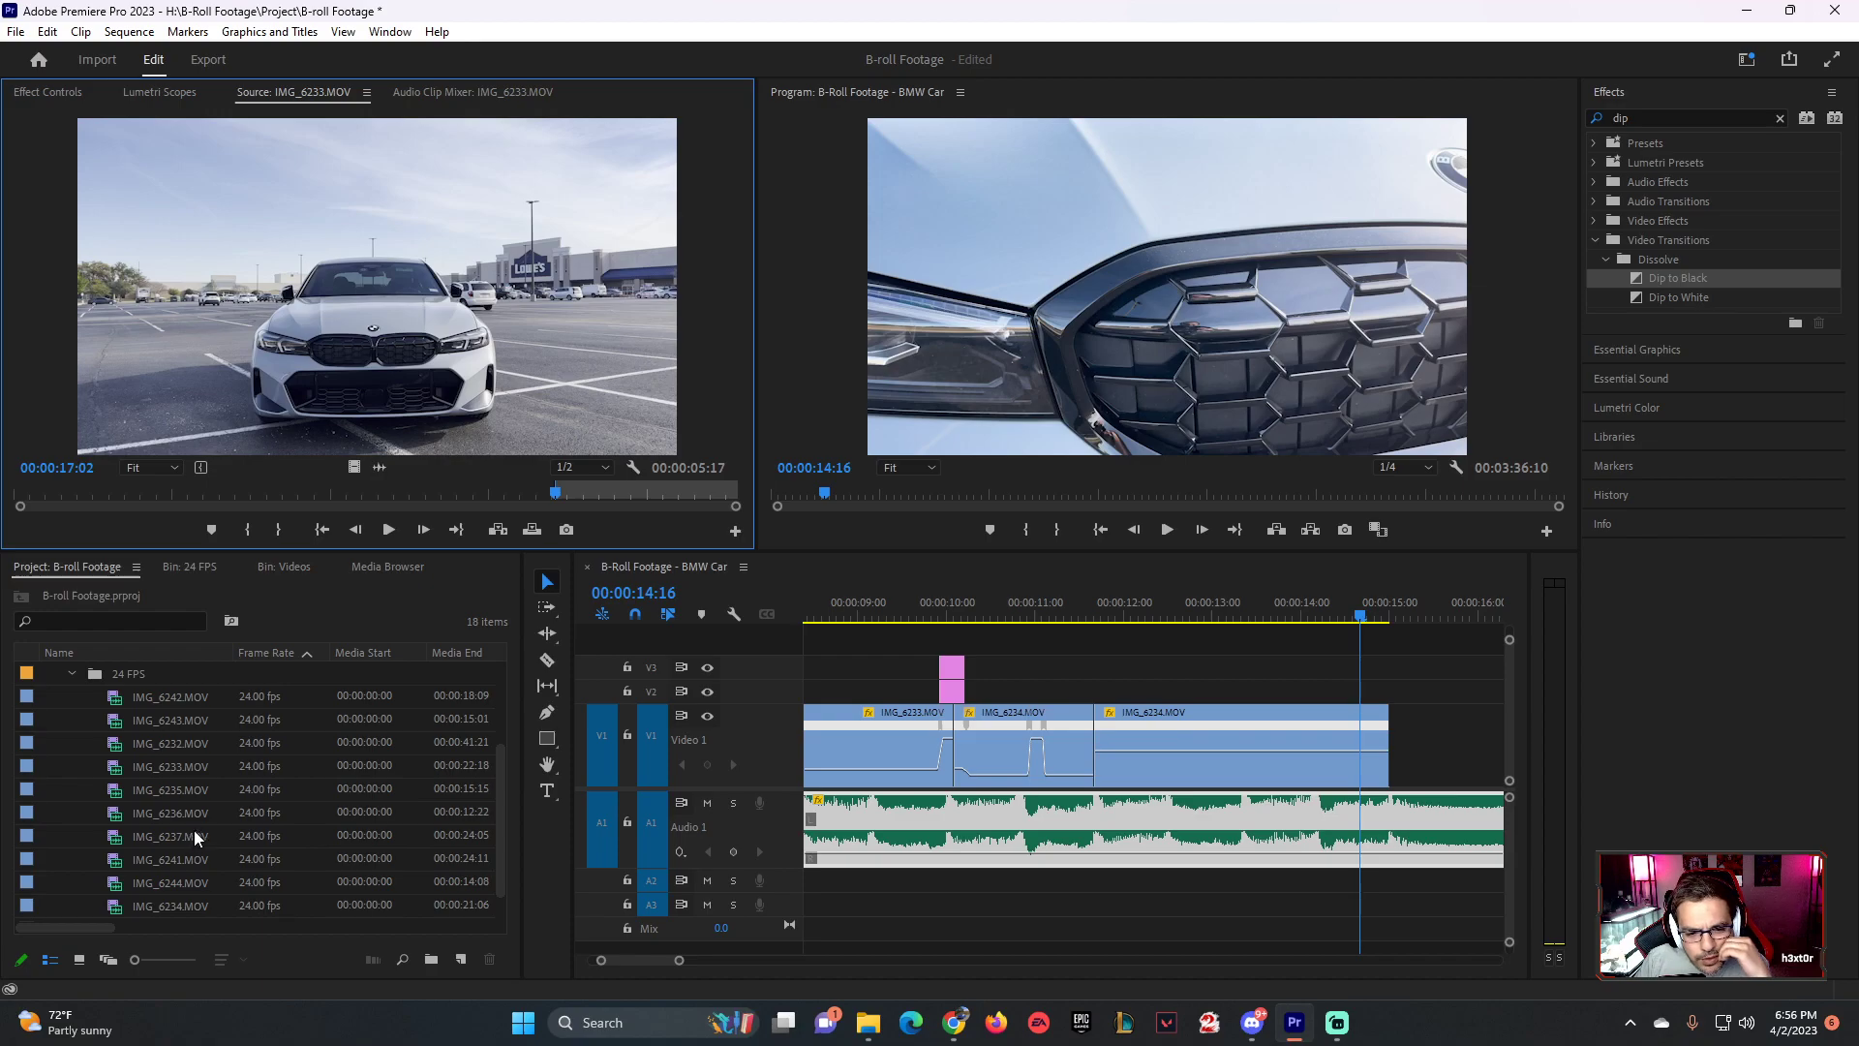
{"action": "double_click", "coordinate": [115, 794]}
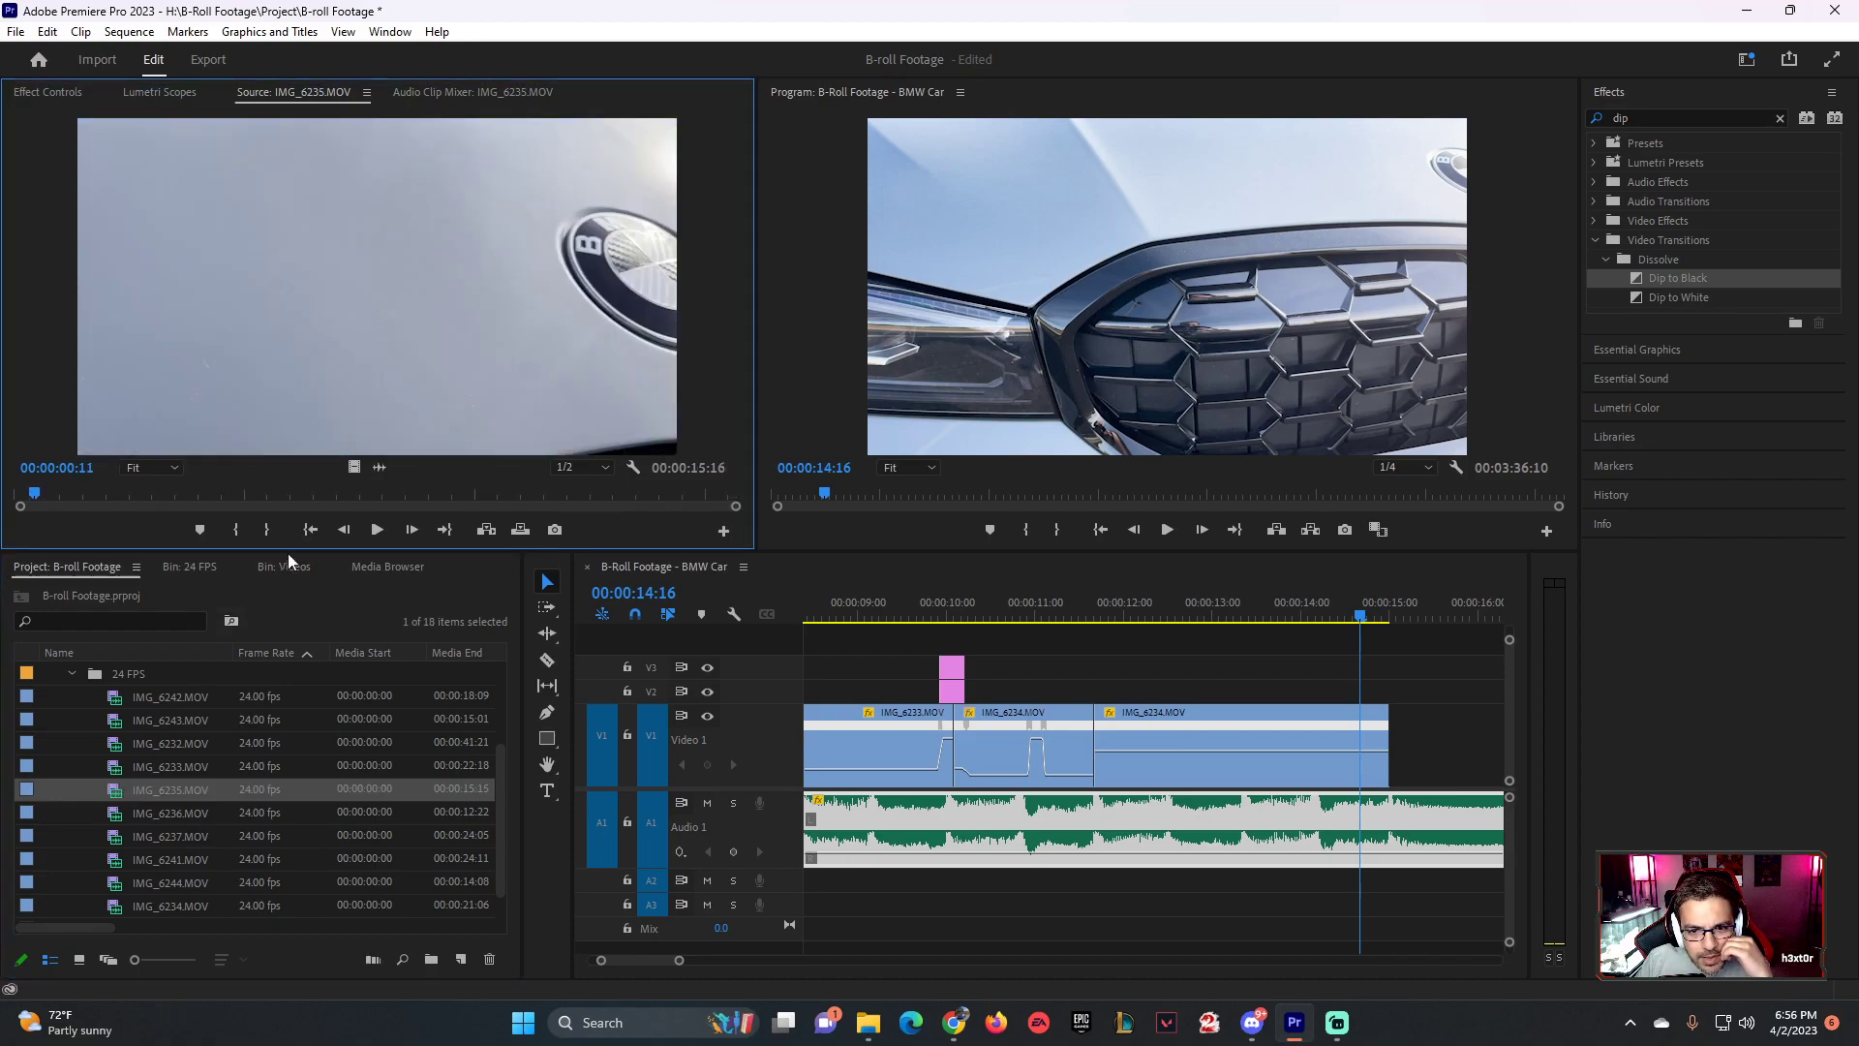
{"action": "left_click_drag", "start_coordinate": [1128, 608], "coordinate": [1399, 753]}
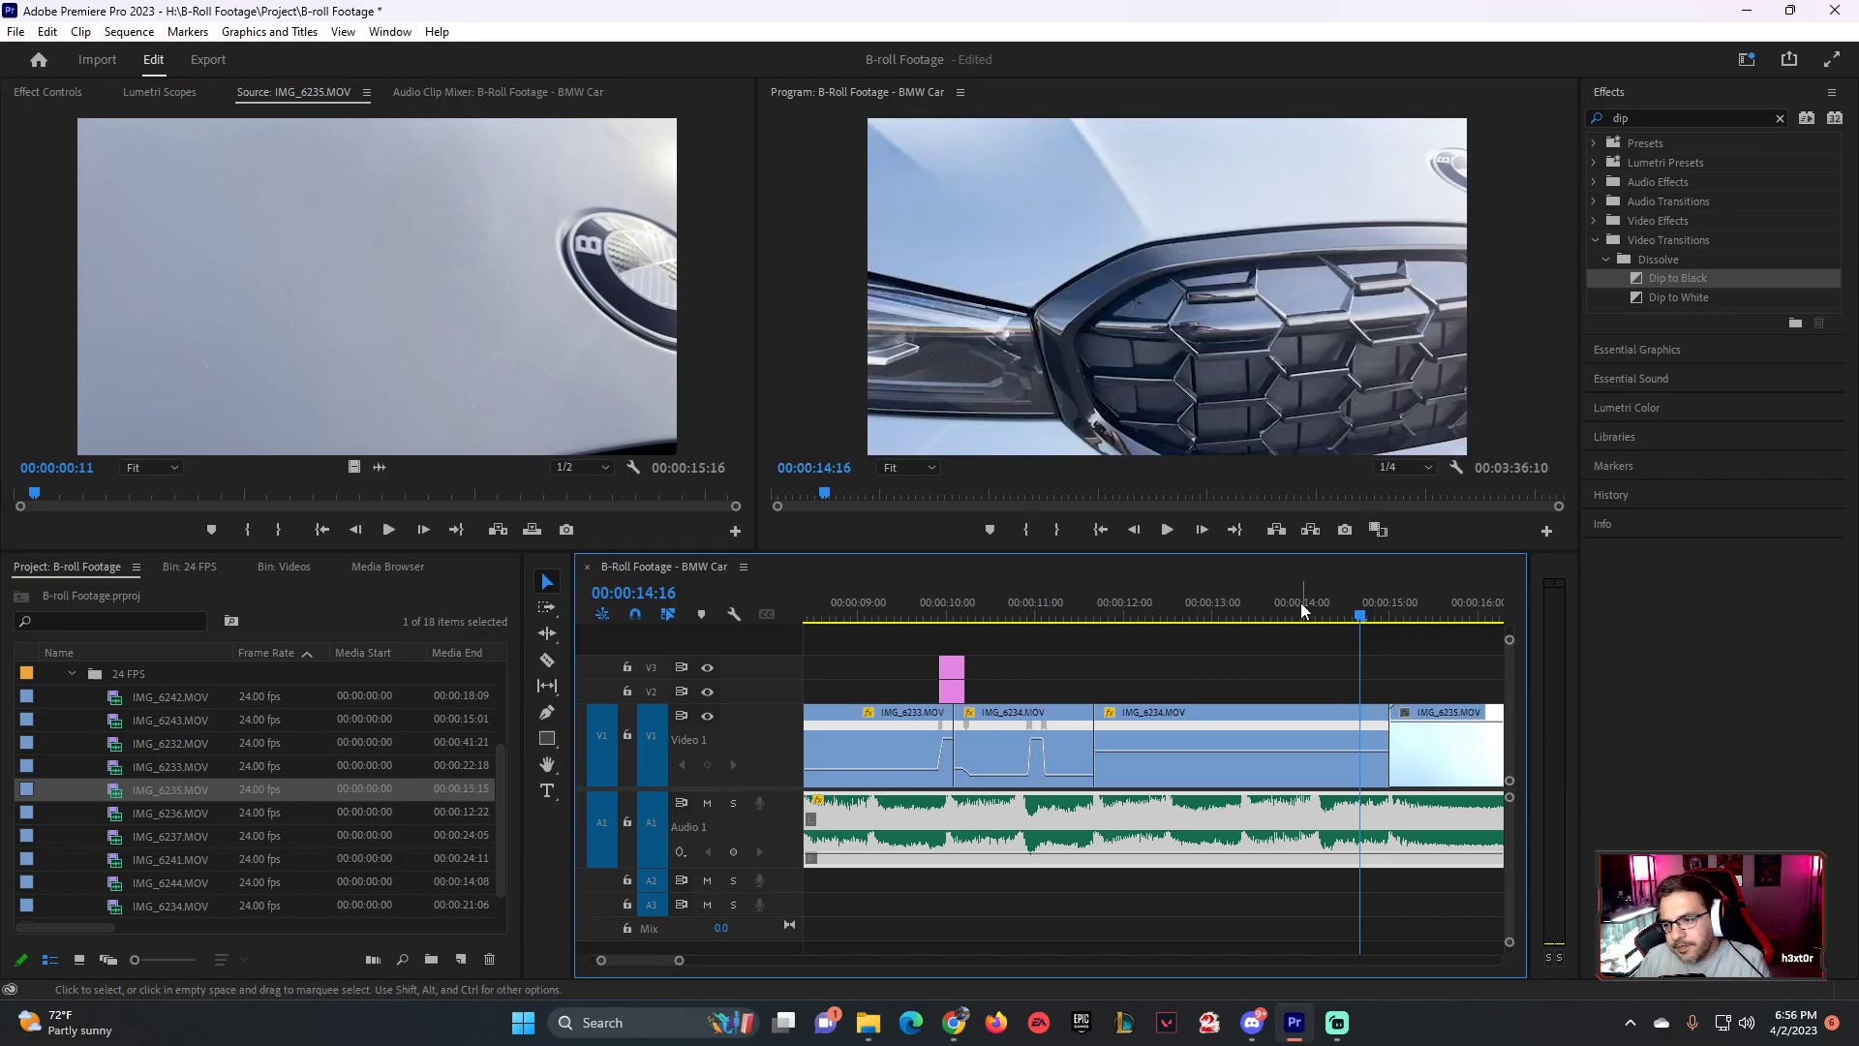
- Cut away the opening of IMG_6235 before about 00:00:20:09 and move the remainder back against the end of IMG_6234
{"action": "left_click", "coordinate": [1249, 612]}
{"action": "key", "text": "space"}
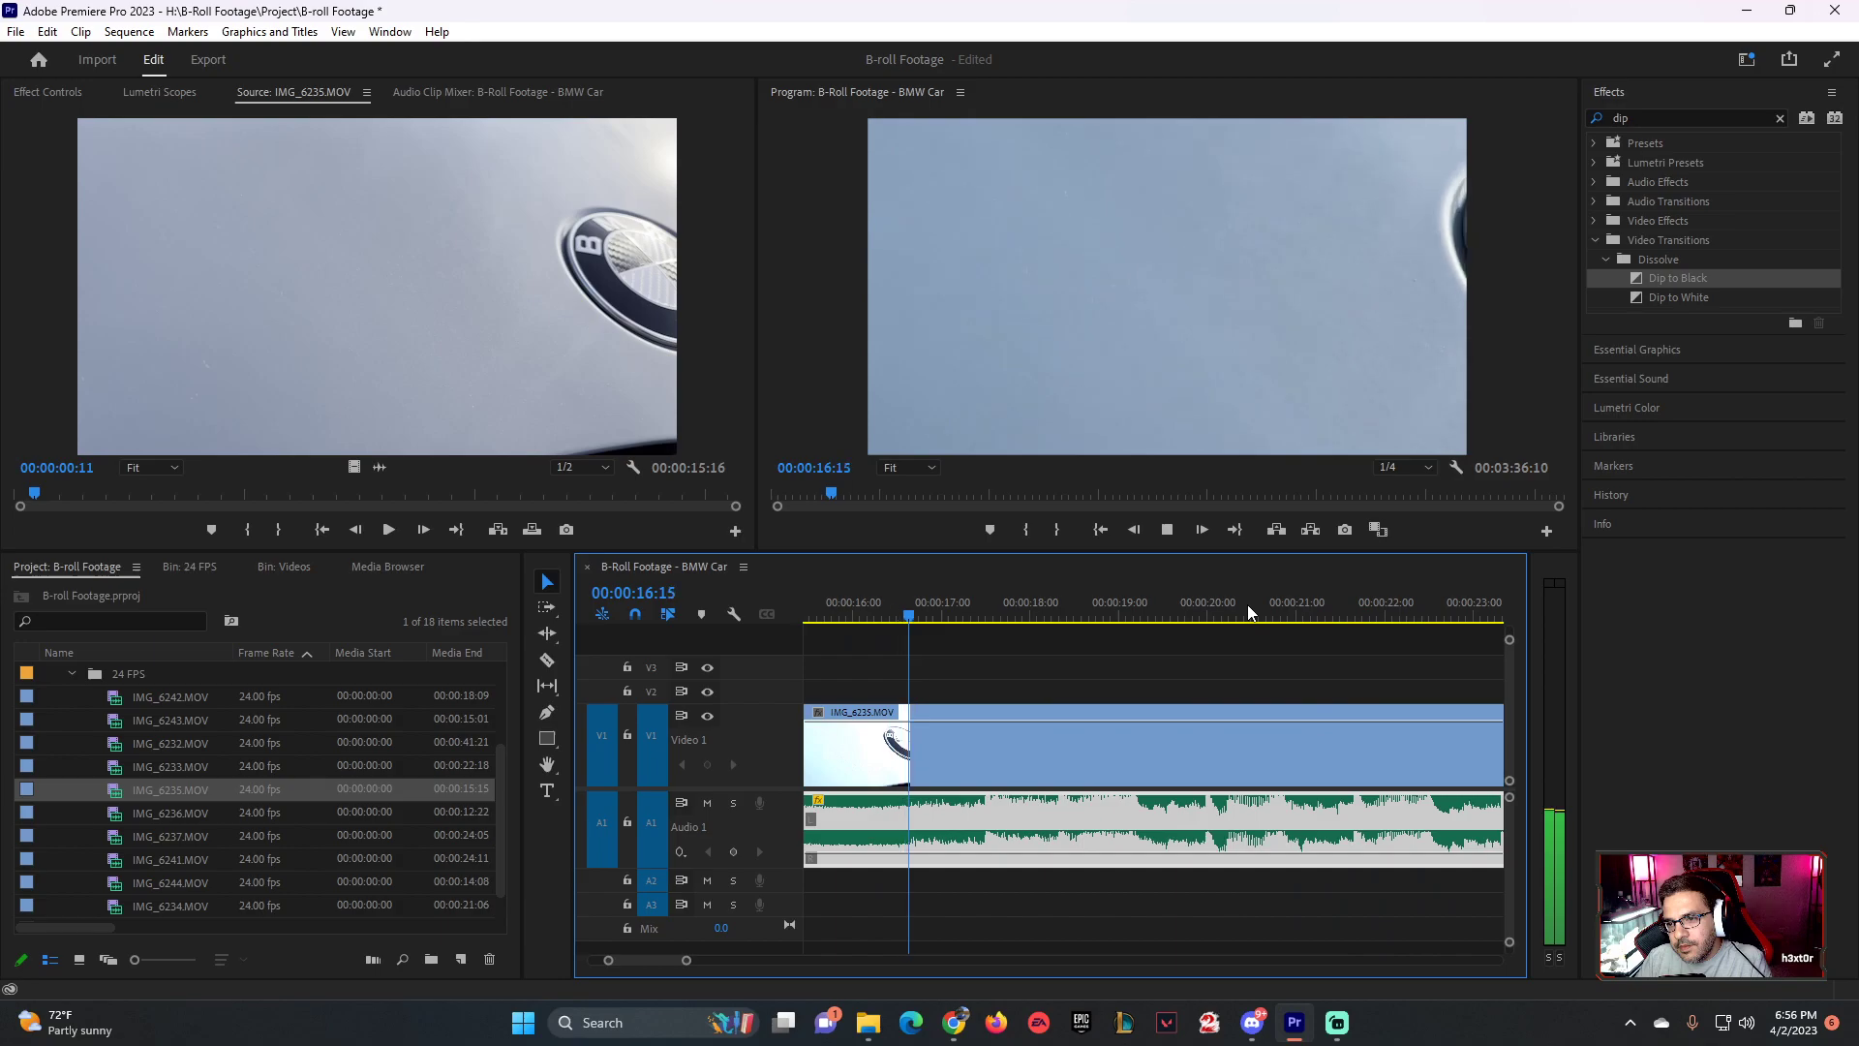
{"action": "left_click_drag", "start_coordinate": [687, 961], "coordinate": [753, 962]}
{"action": "left_click", "coordinate": [1155, 619]}
{"action": "left_click_drag", "start_coordinate": [1155, 620], "coordinate": [1211, 624]}
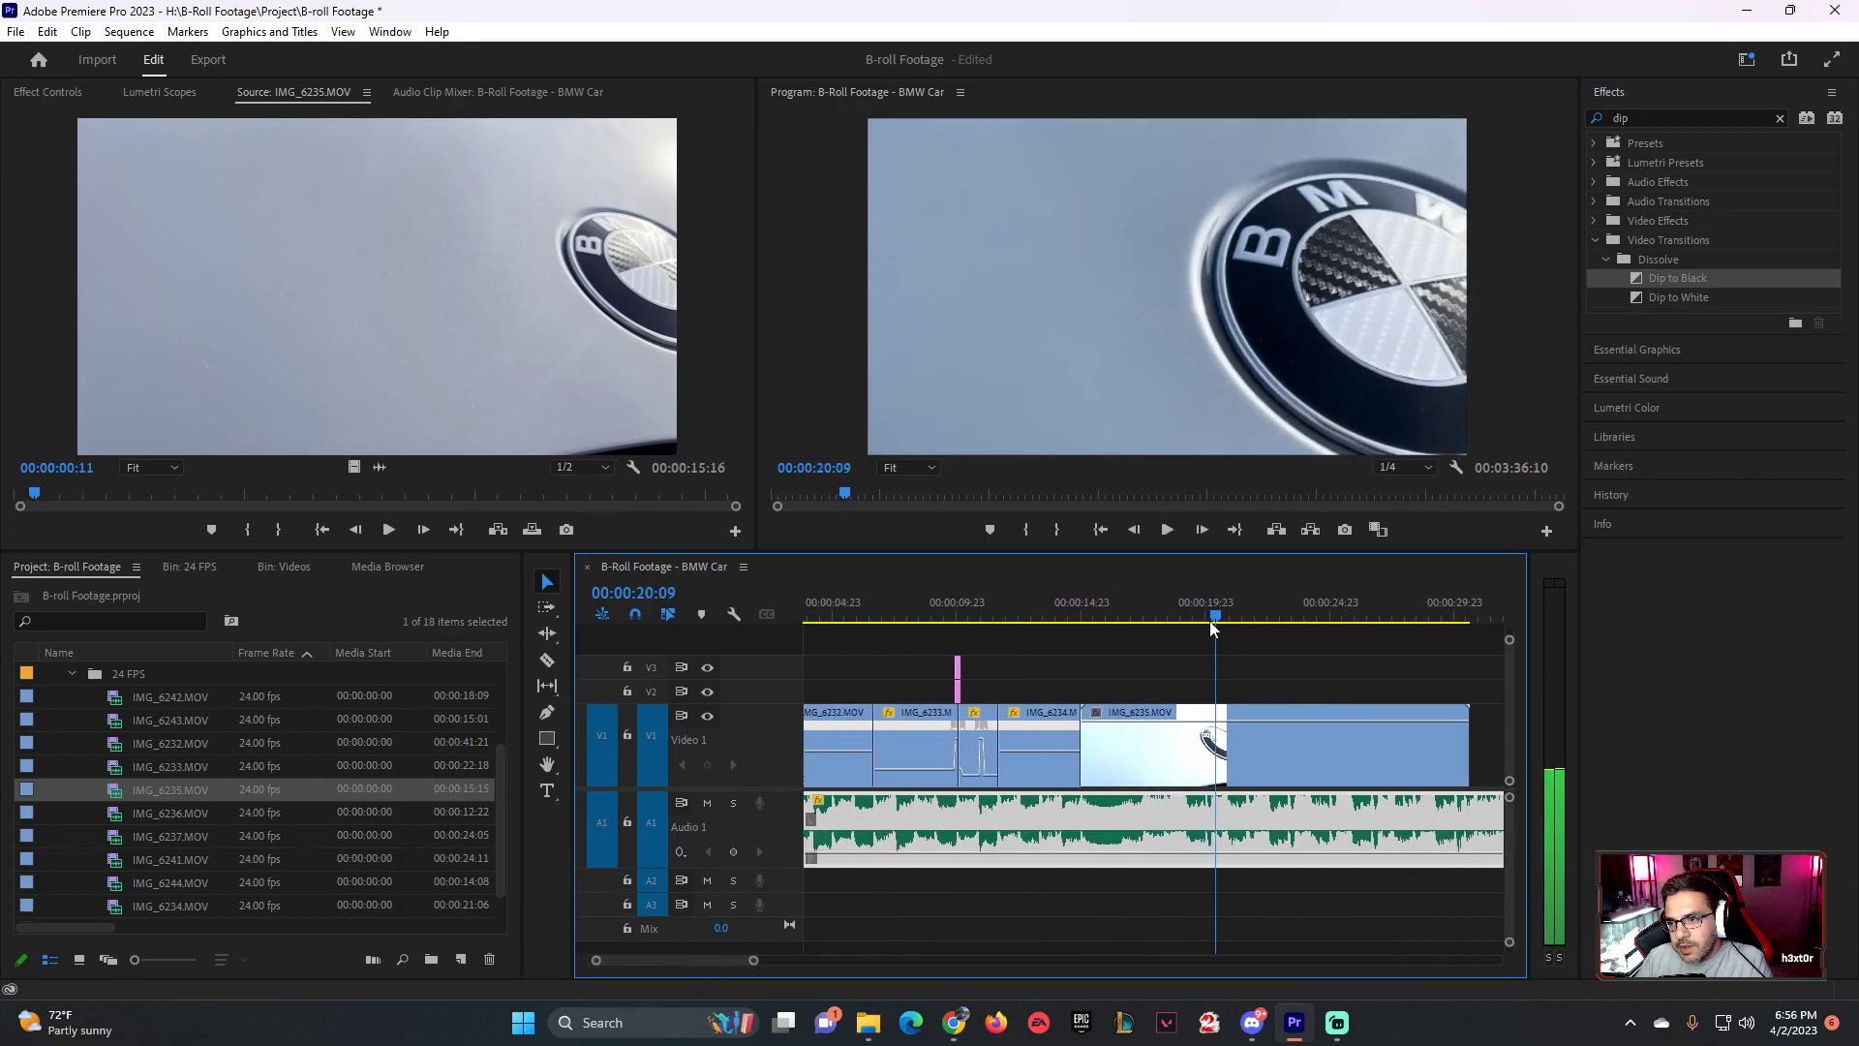
{"action": "left_click", "coordinate": [1214, 742]}
{"action": "key", "text": "v"}
{"action": "left_click", "coordinate": [1183, 759]}
{"action": "key", "text": "Delete"}
{"action": "left_click_drag", "start_coordinate": [1247, 743], "coordinate": [1113, 741]}
- Play back the cut from IMG_6234 into IMG_6235 with the music
{"action": "left_click", "coordinate": [1030, 592]}
{"action": "key", "text": "space"}
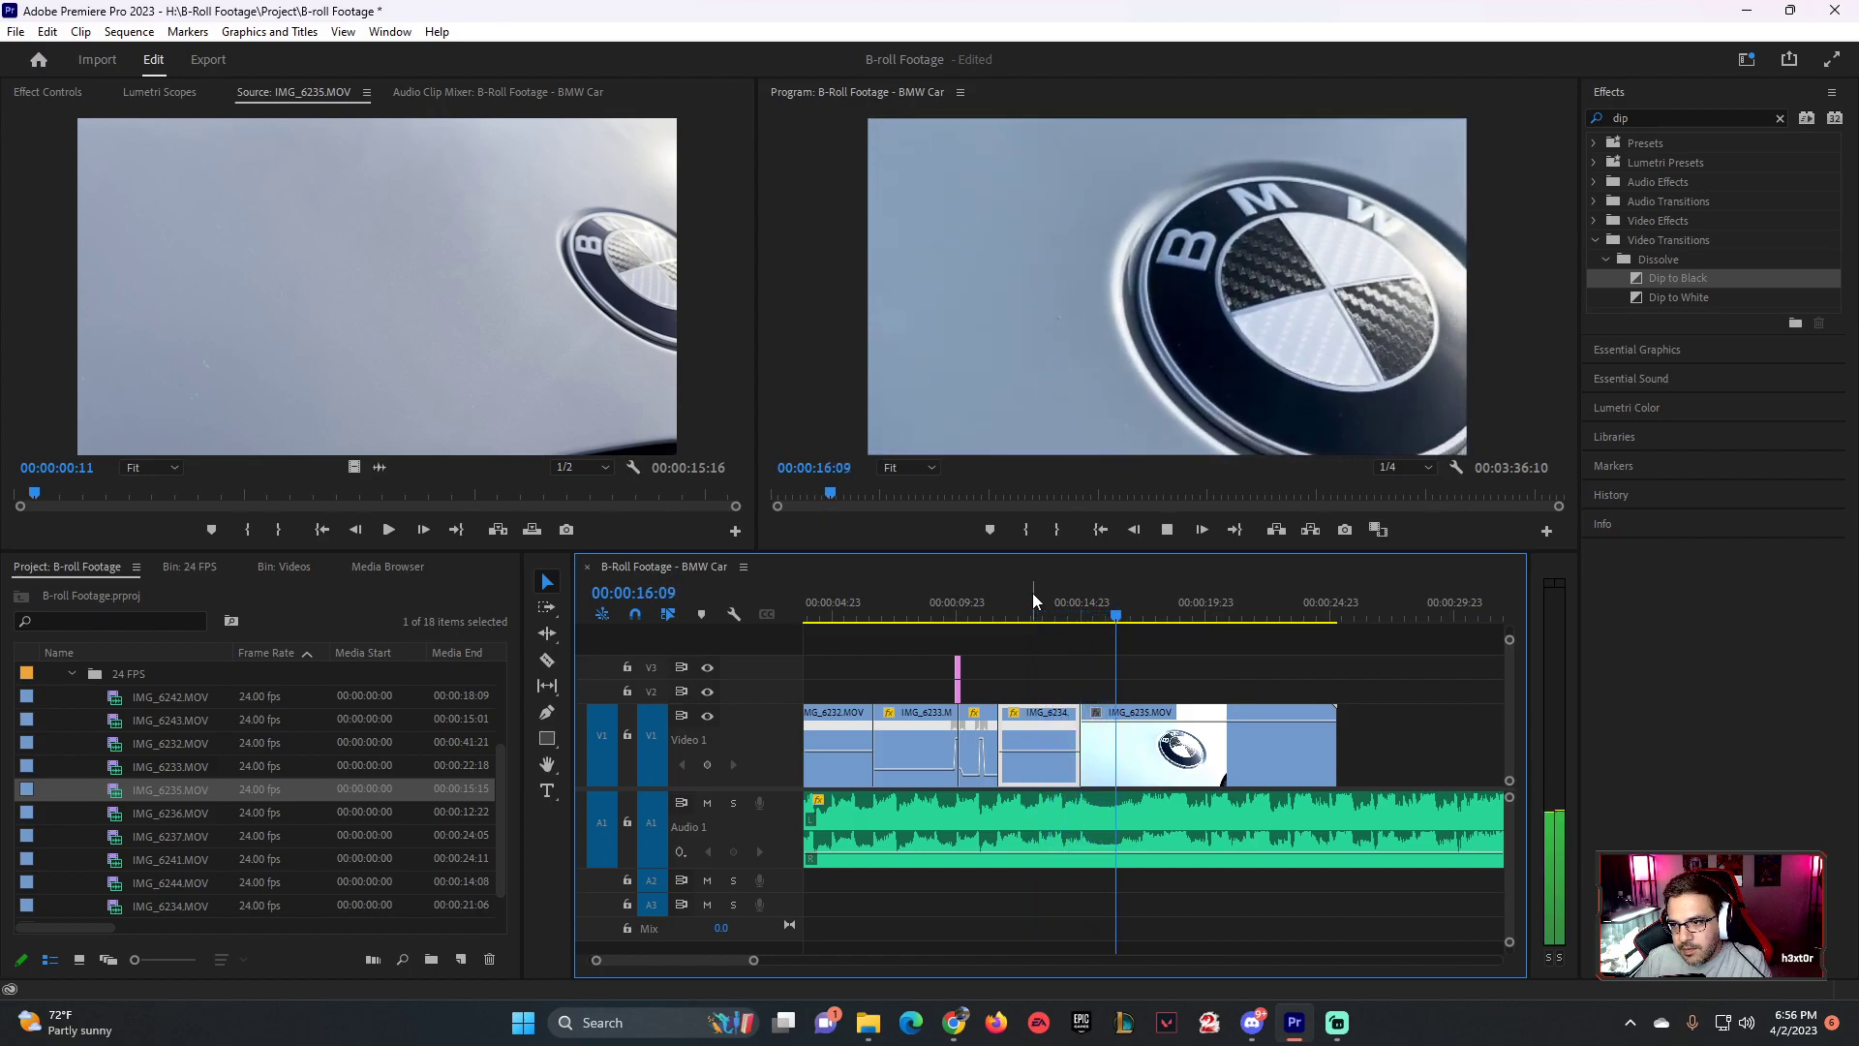
{"action": "key", "text": "space"}
- Show the time-remapping speed keyframes on IMG_6235 and add a speed keyframe at 00:00:17:11
{"action": "left_click", "coordinate": [1144, 618]}
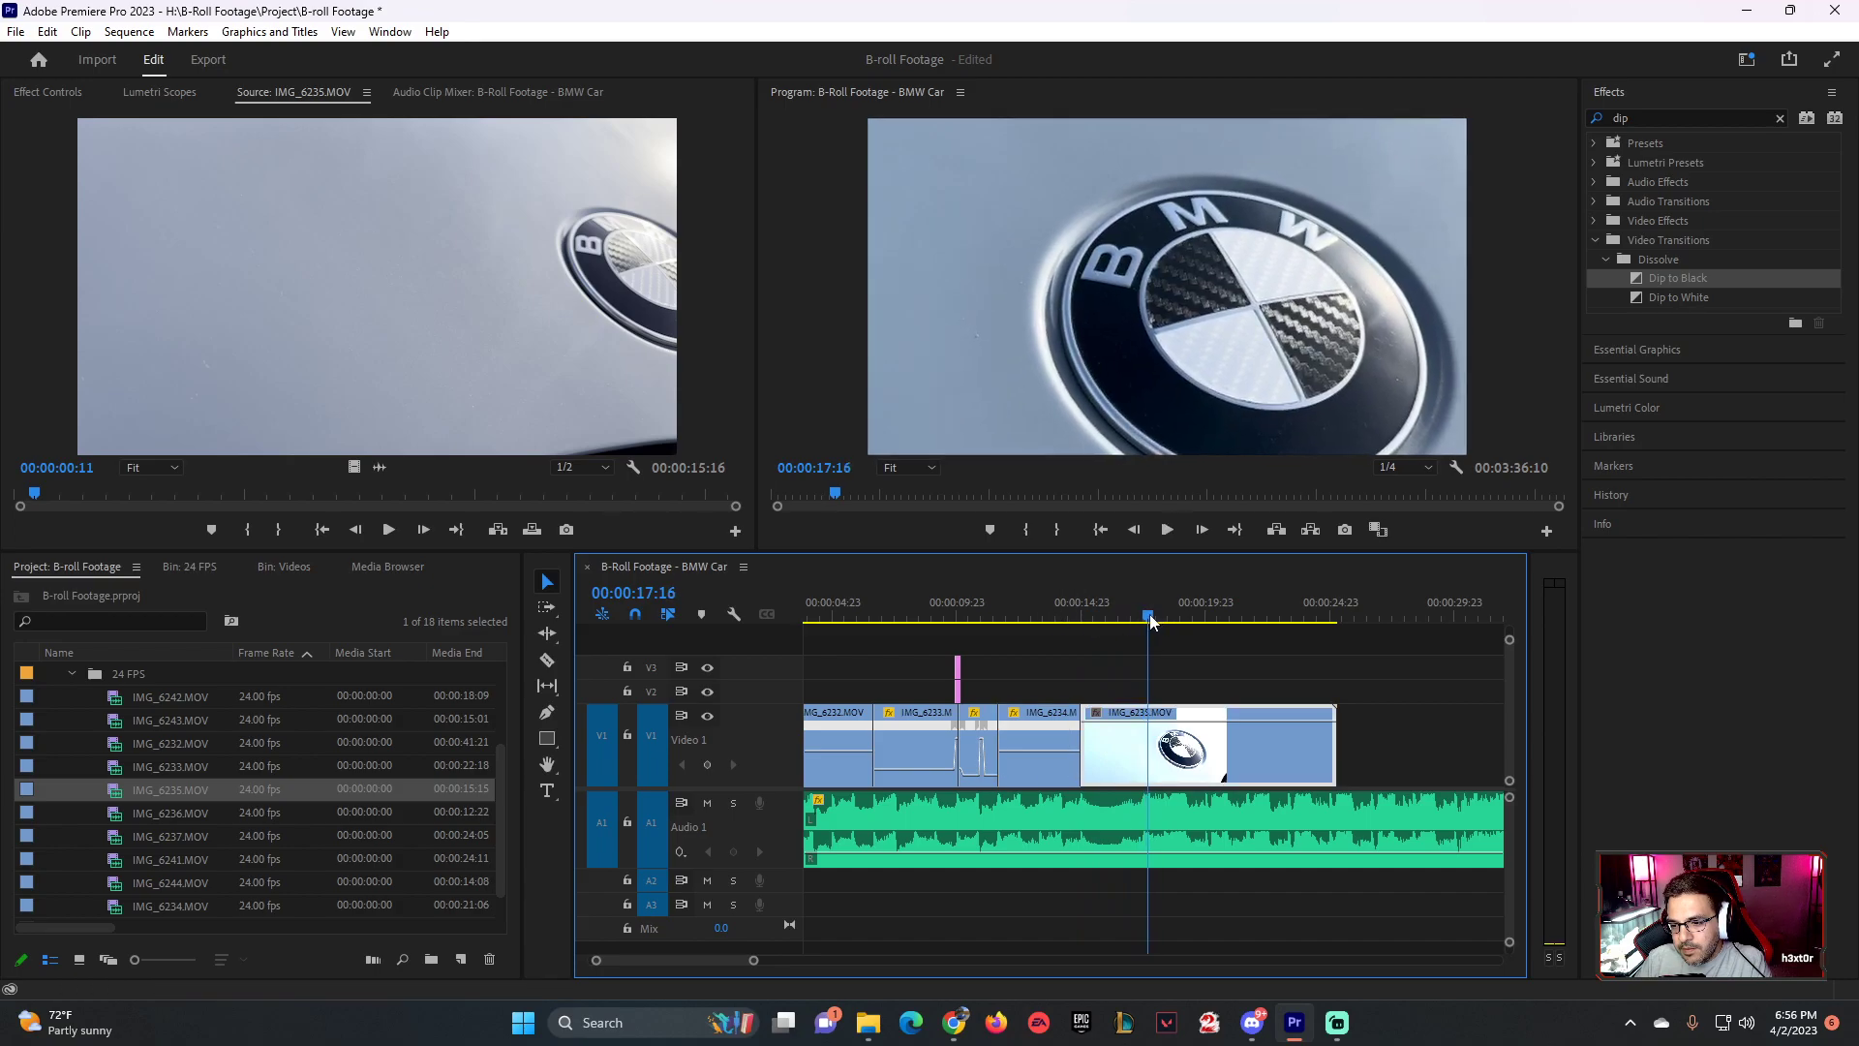
{"action": "right_click", "coordinate": [1128, 758]}
{"action": "mouse_move", "coordinate": [1394, 986]}
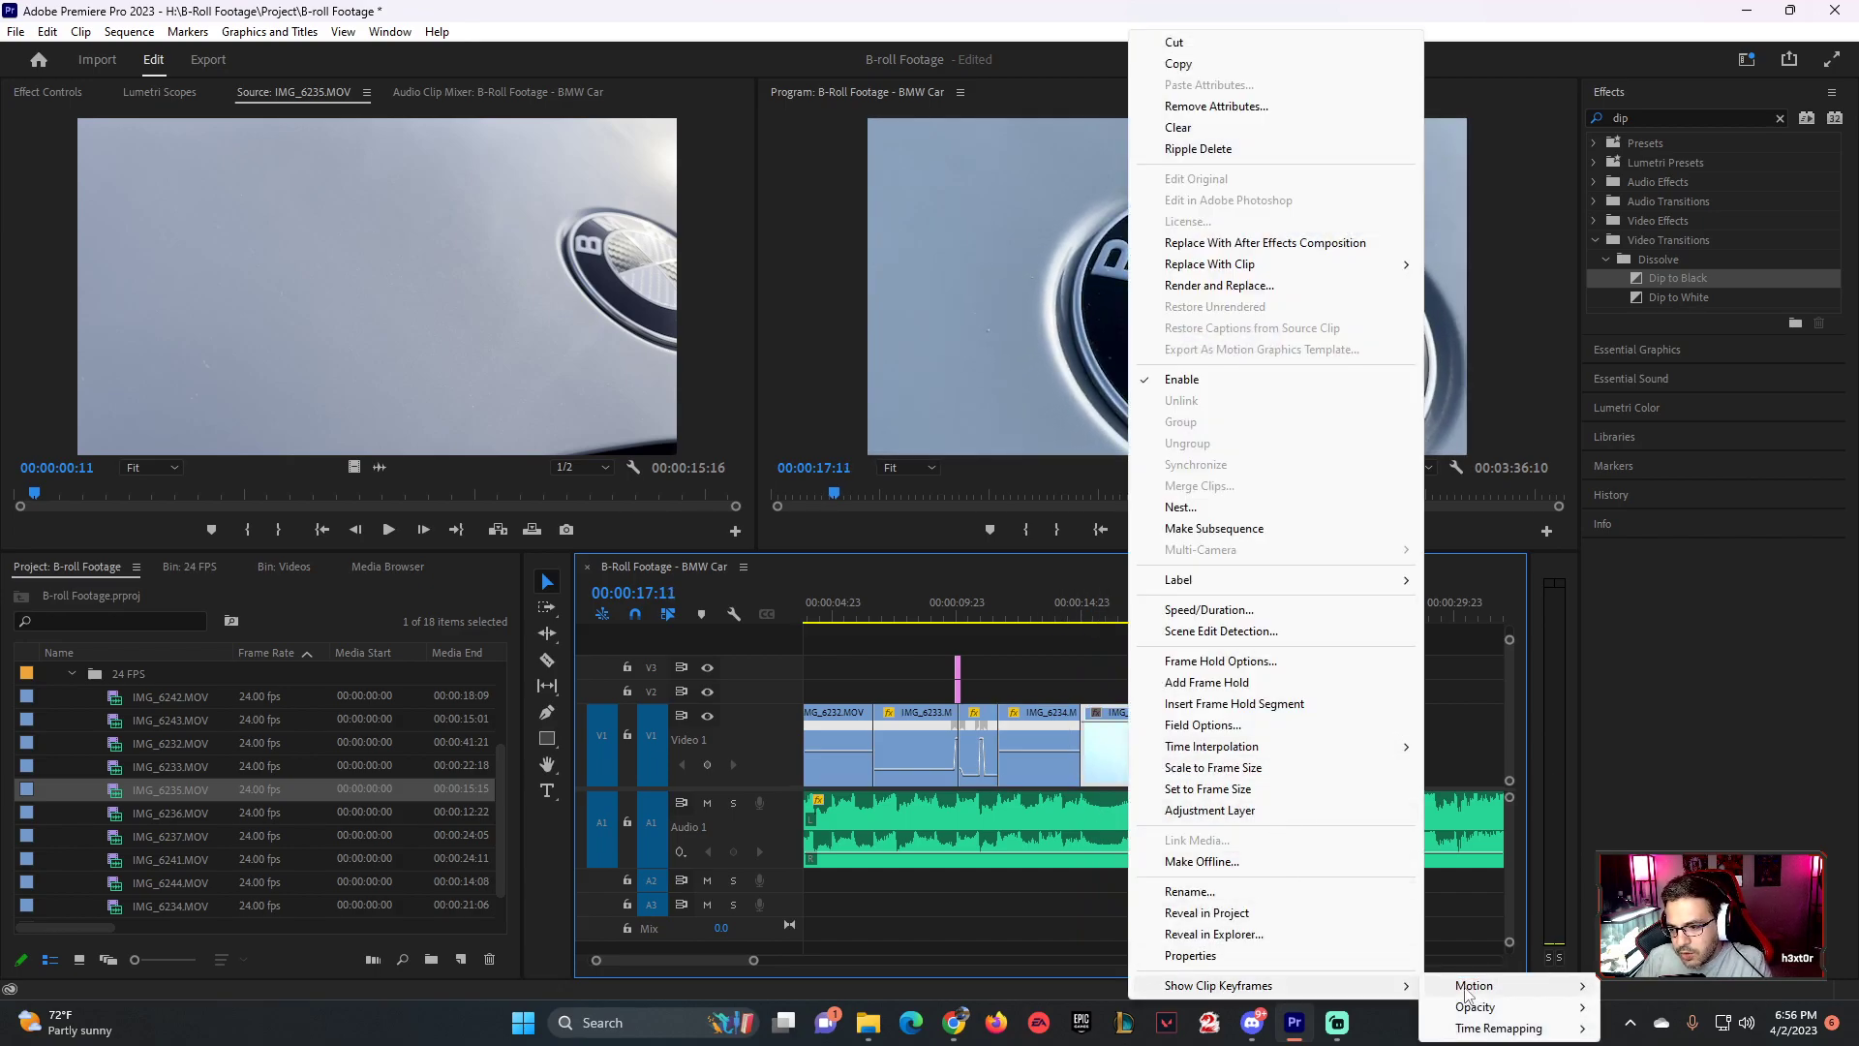
{"action": "left_click", "coordinate": [1646, 1030]}
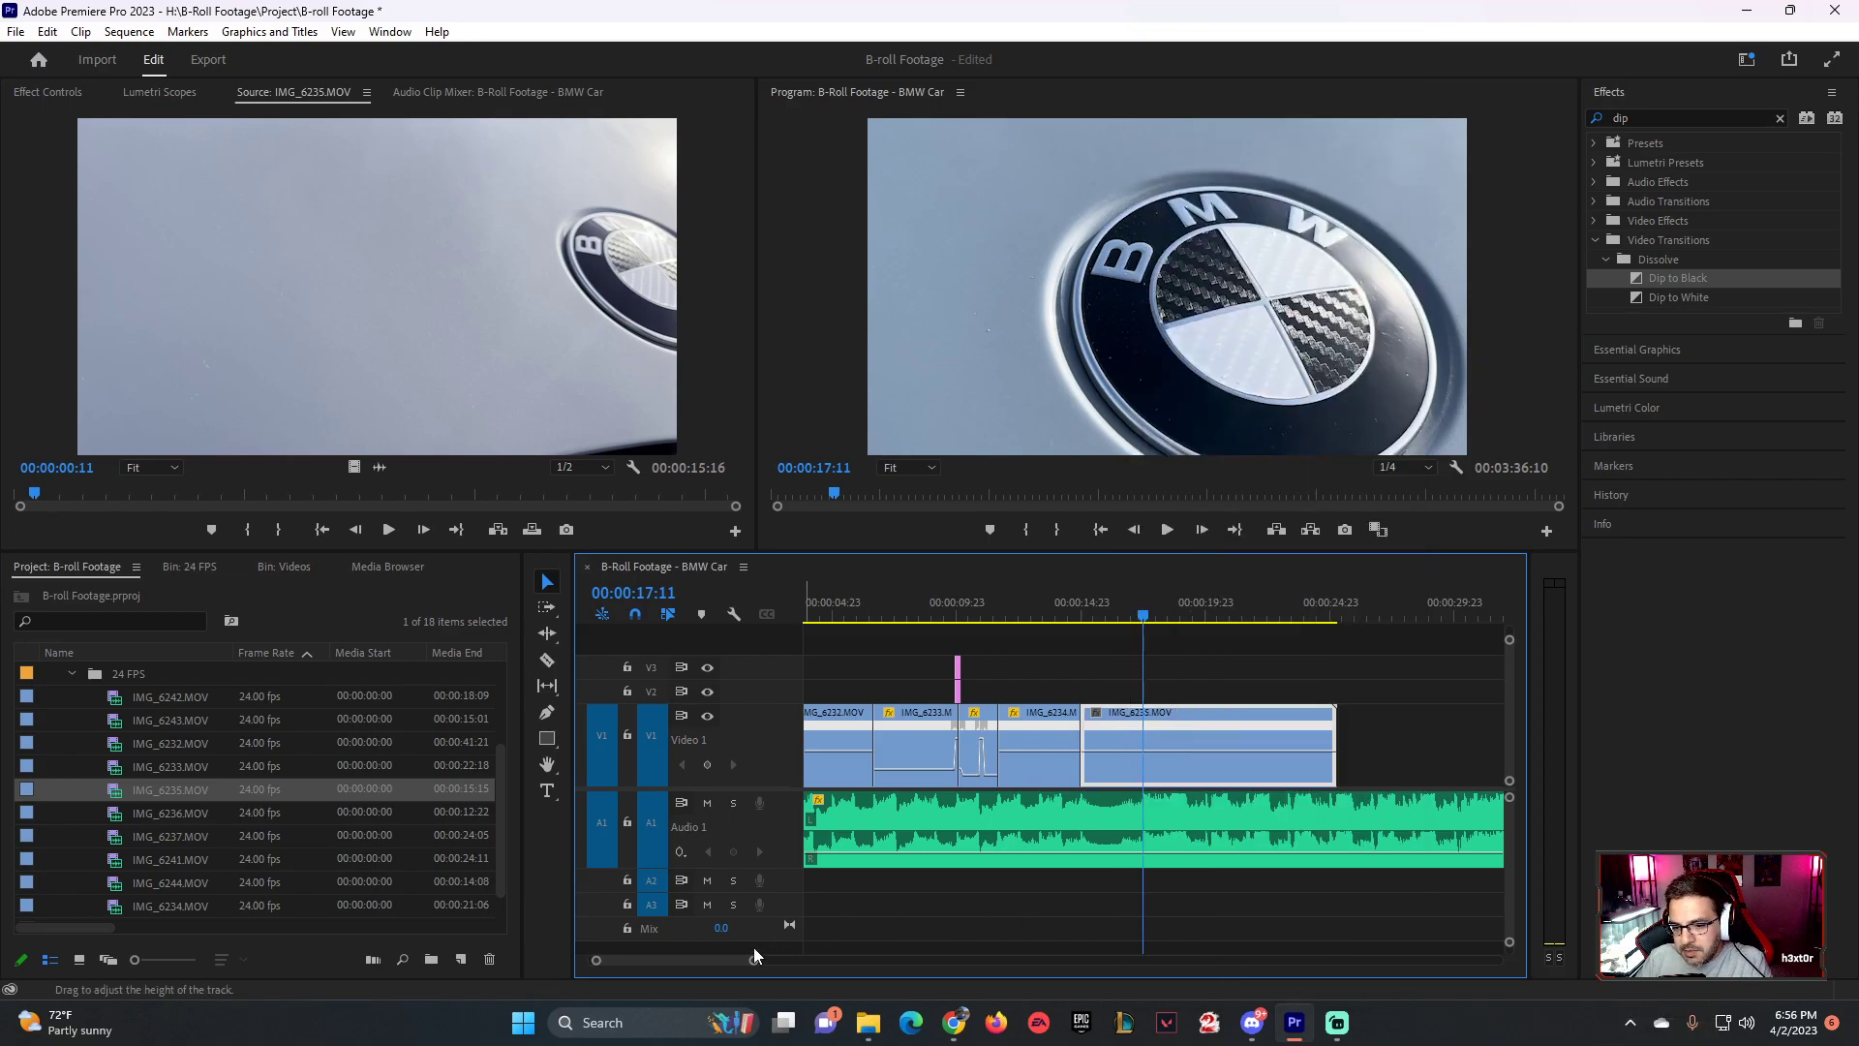
{"action": "left_click_drag", "start_coordinate": [754, 961], "coordinate": [664, 961]}
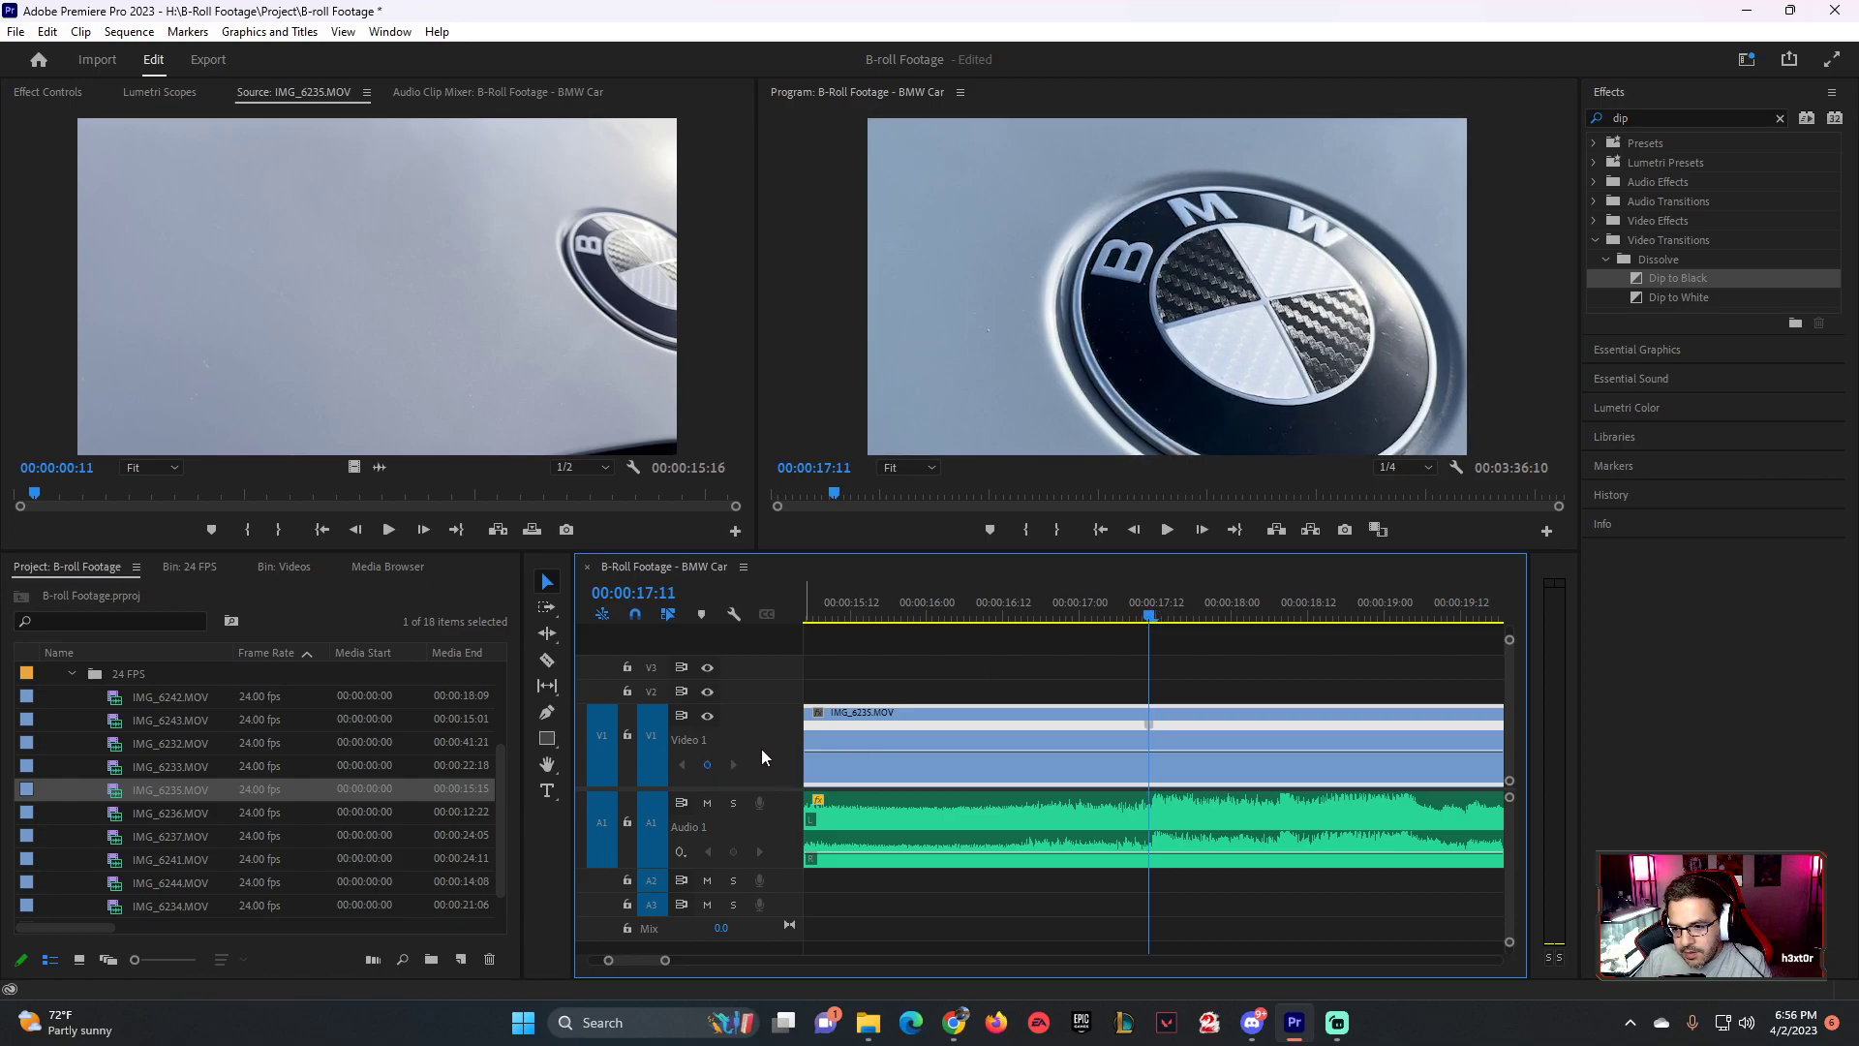
- Add a second speed keyframe on IMG_6235 at 00:00:19:05 and raise the speed between the two keyframes to about 992%
{"action": "key", "text": "space"}
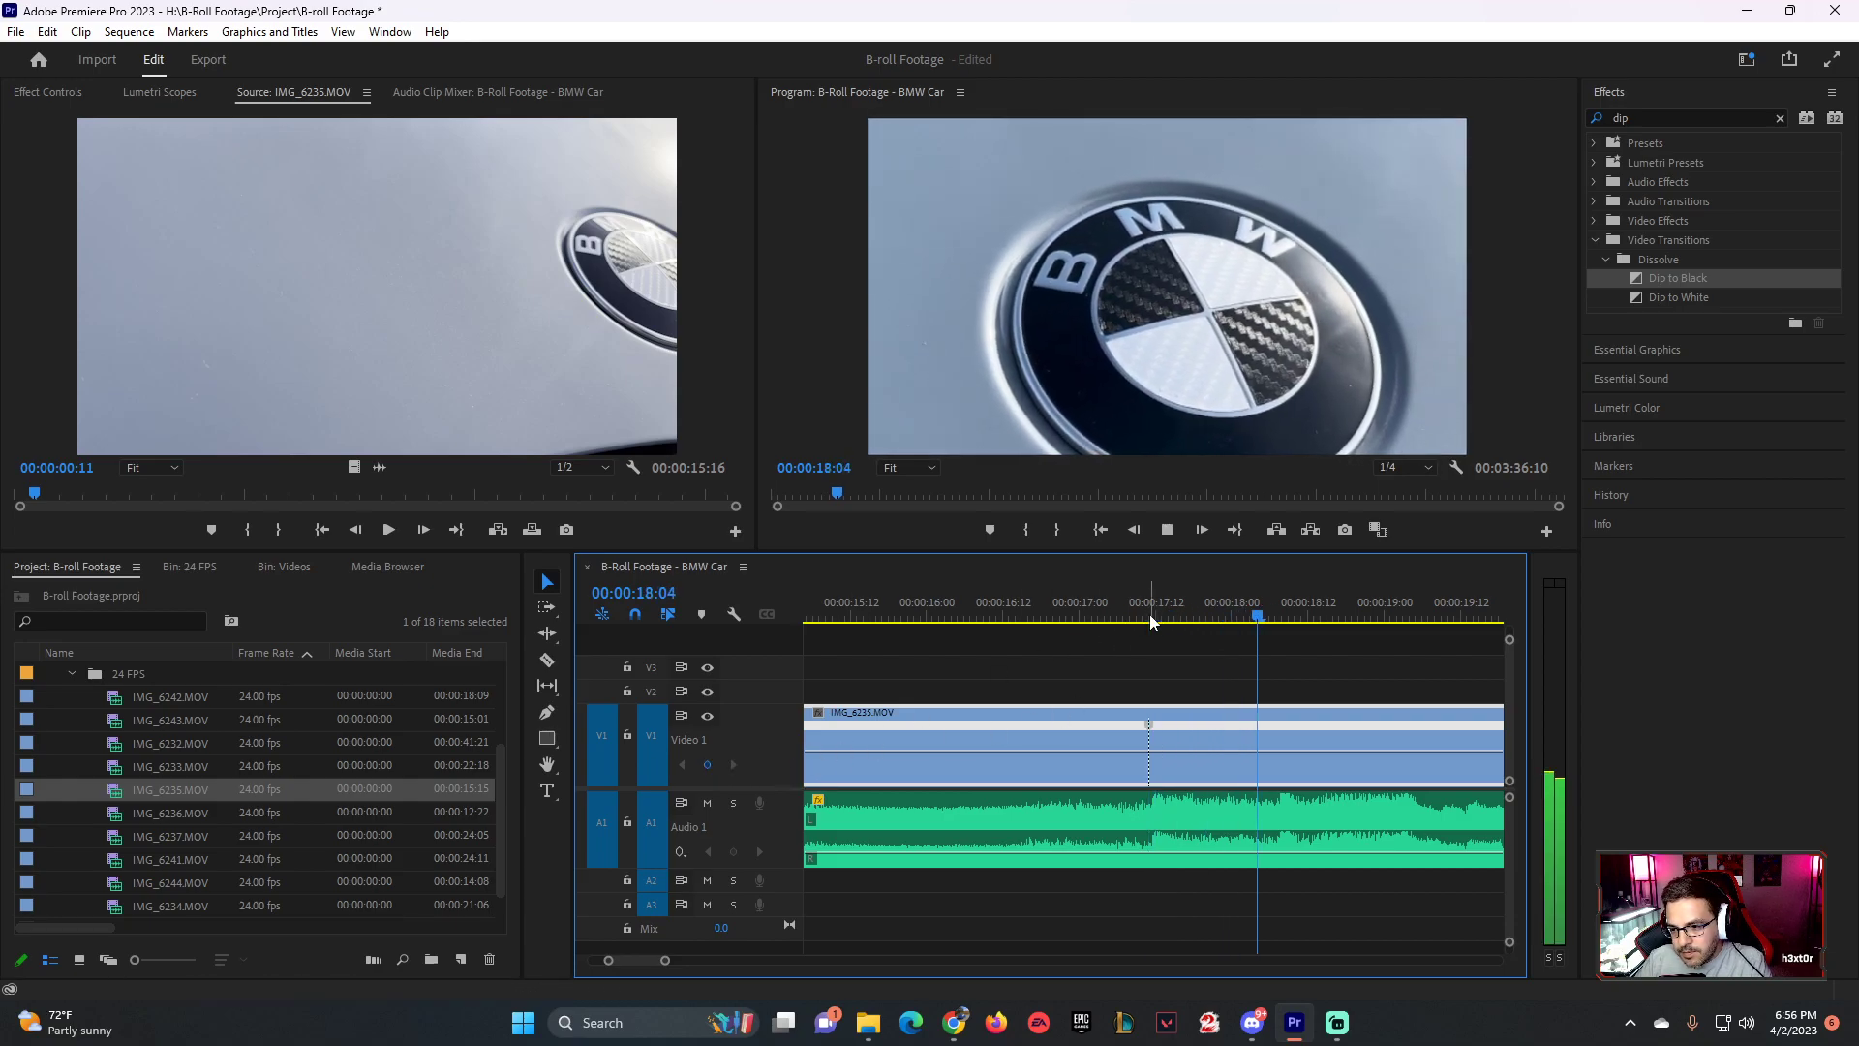
{"action": "key", "text": "space"}
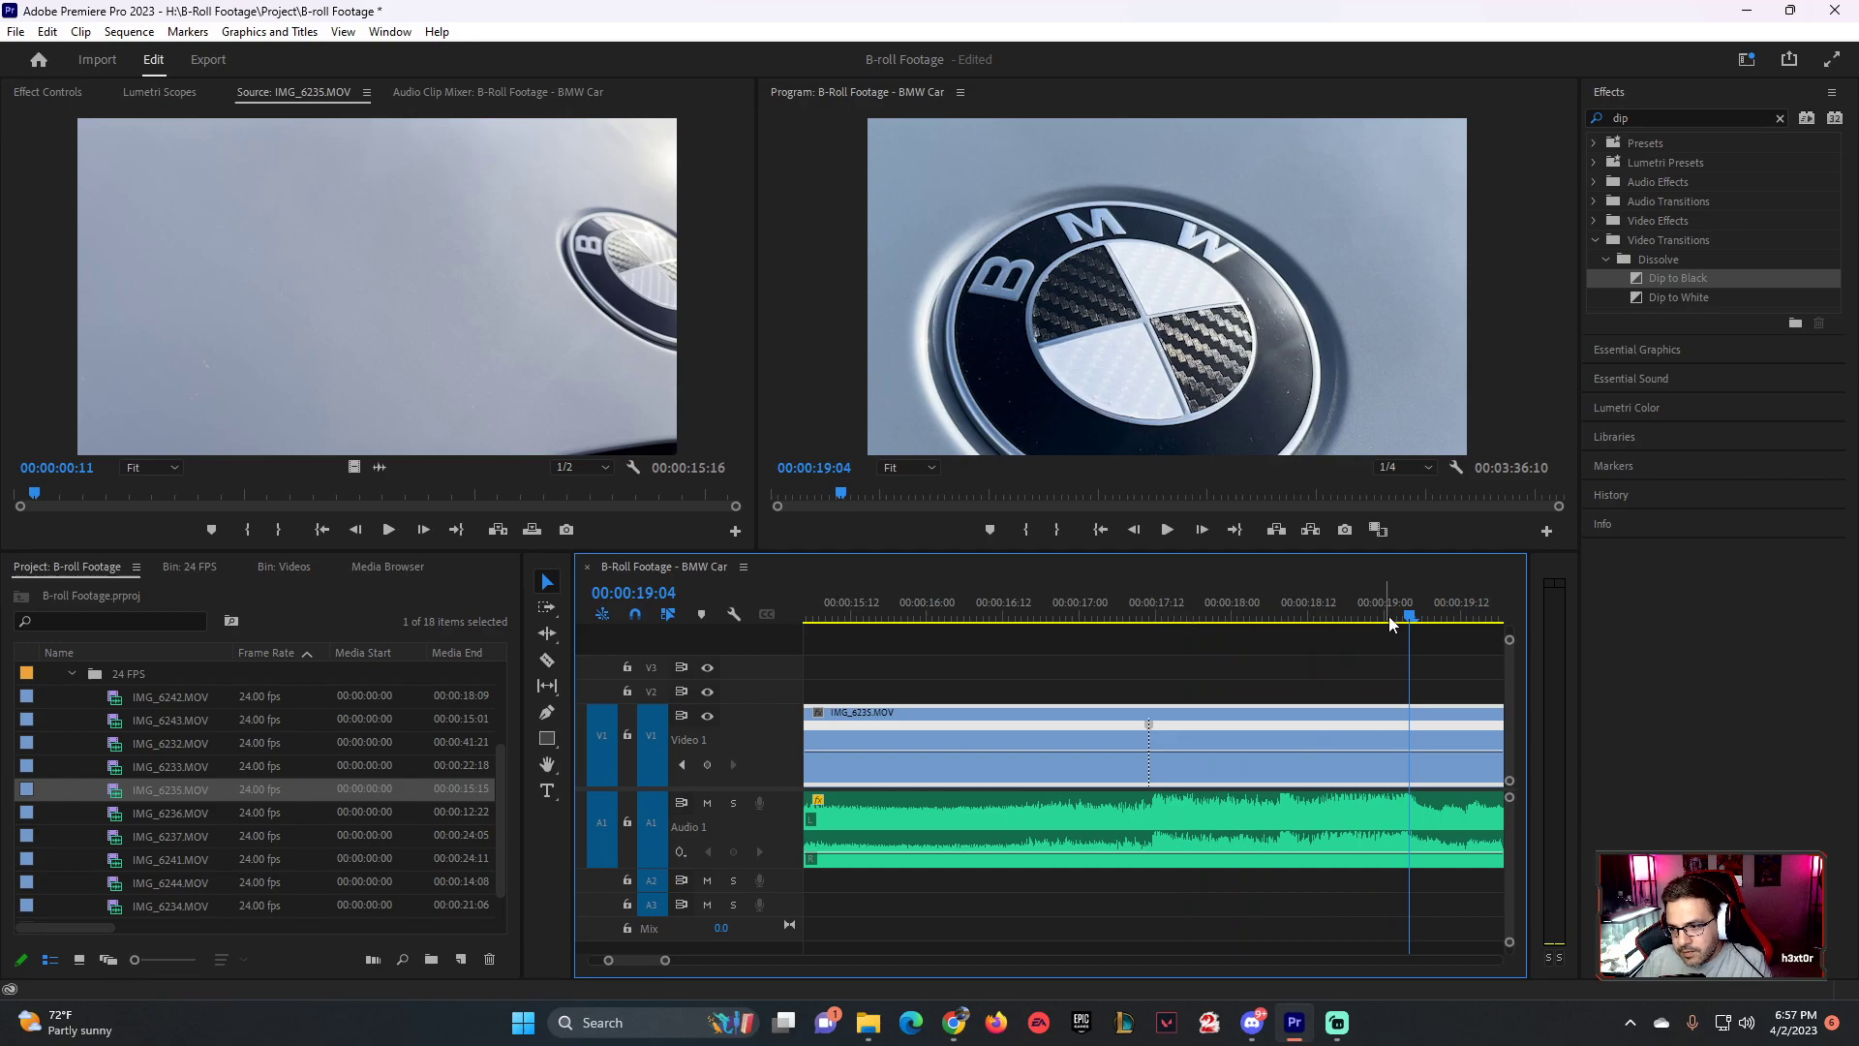
{"action": "left_click", "coordinate": [708, 765]}
{"action": "left_click_drag", "start_coordinate": [1315, 748], "coordinate": [1315, 728]}
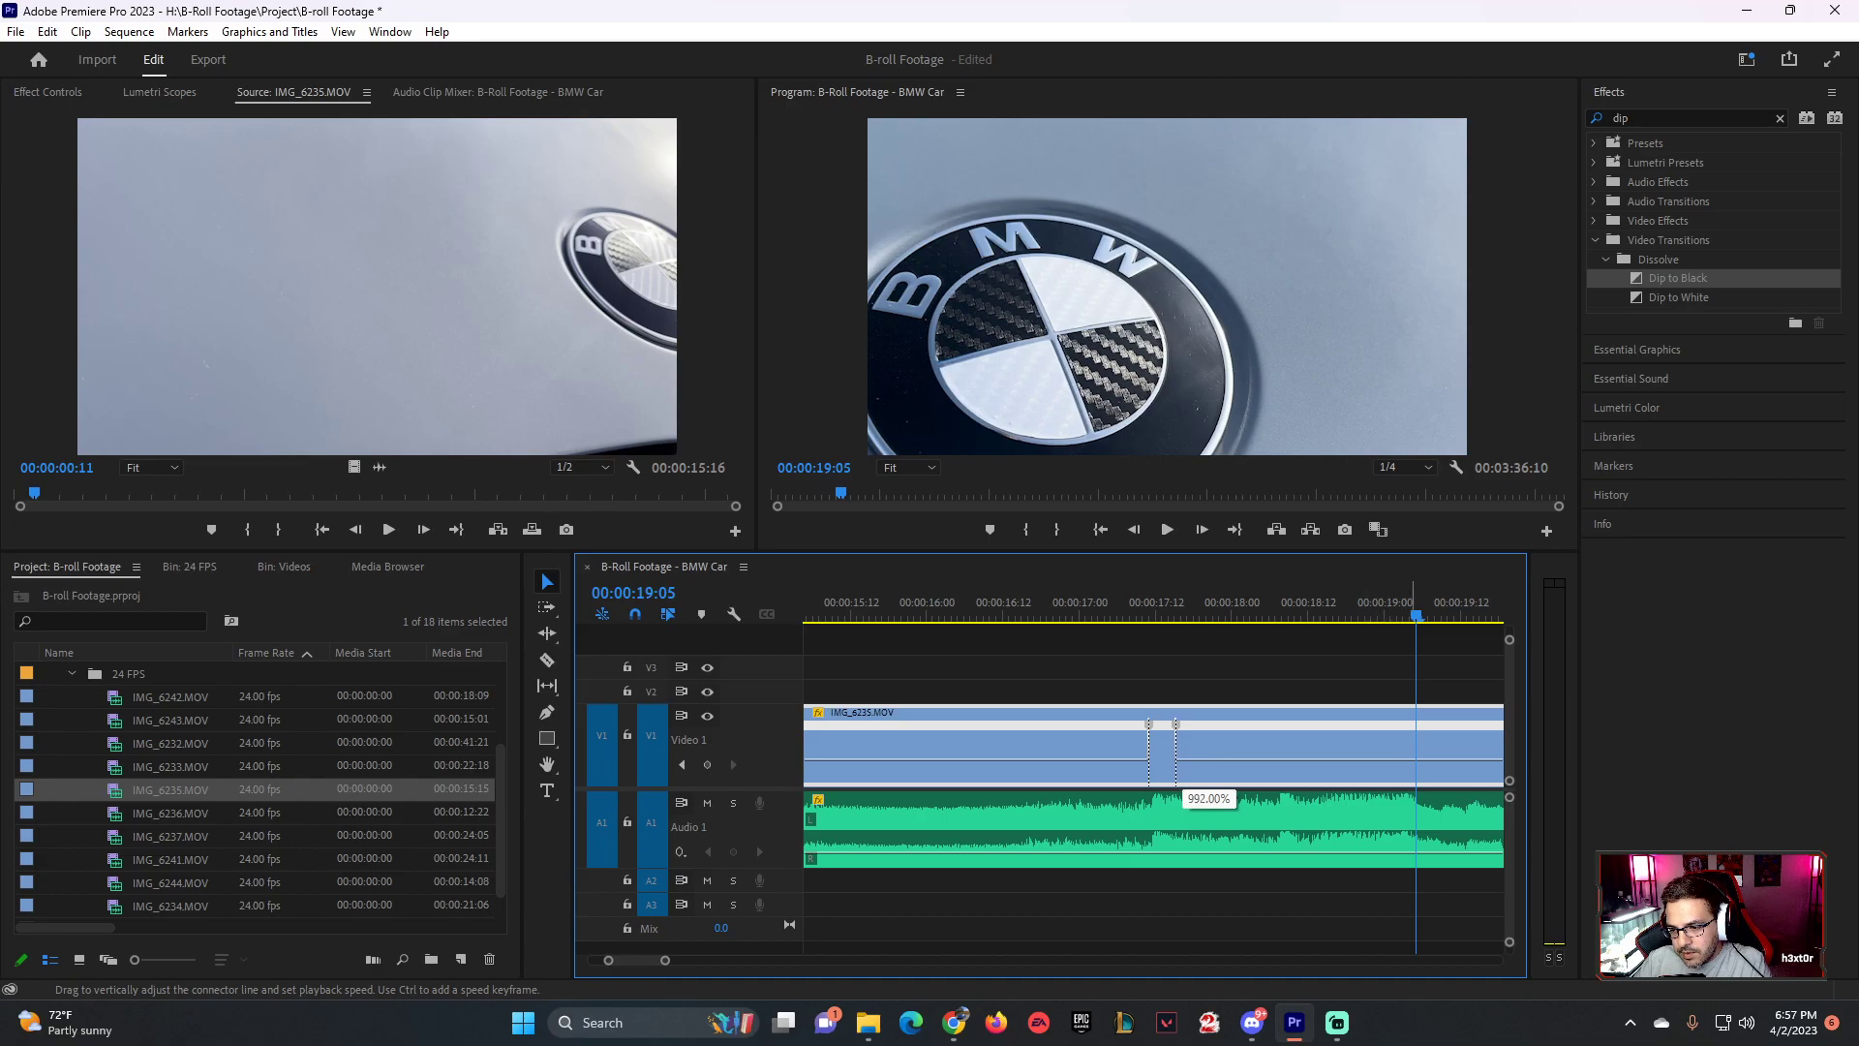
{"action": "left_click_drag", "start_coordinate": [1163, 732], "coordinate": [1162, 729]}
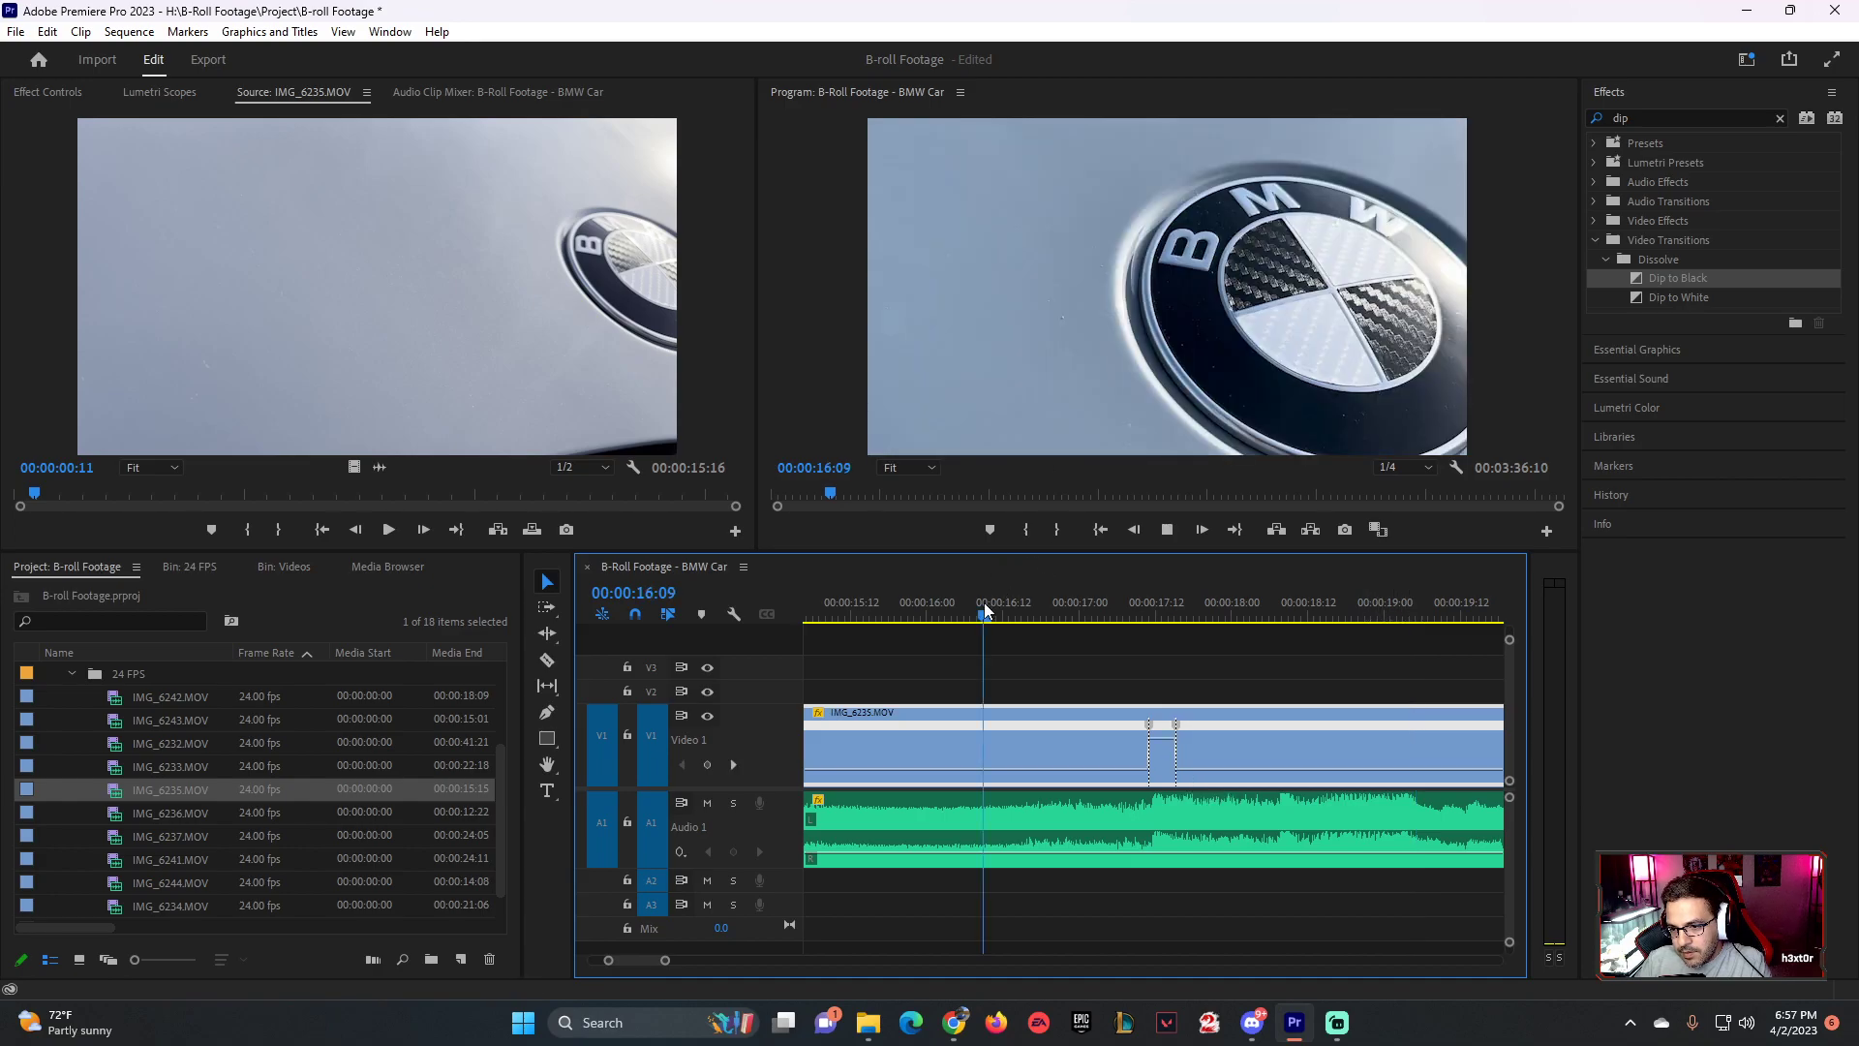
- Play back the sped-up section of IMG_6235 with the music from about 00:00:16:09
{"action": "key", "text": "space"}
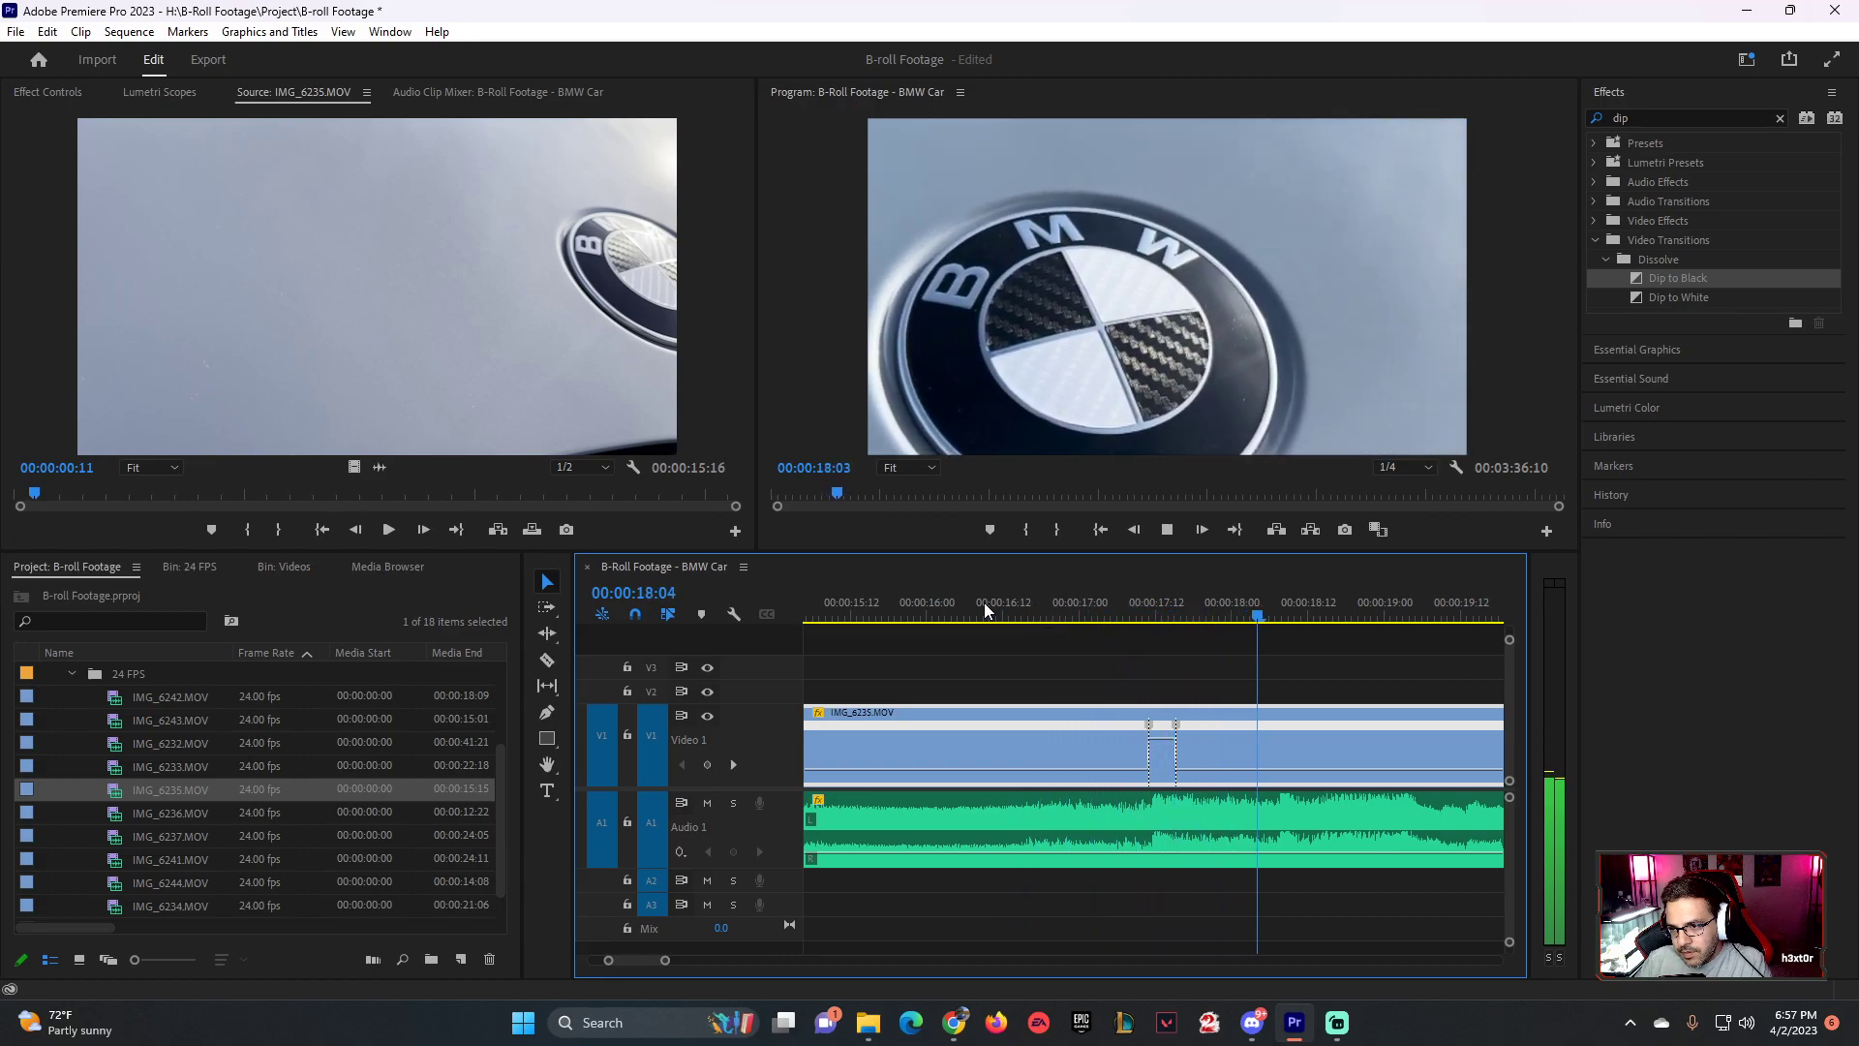
{"action": "left_click", "coordinate": [983, 602]}
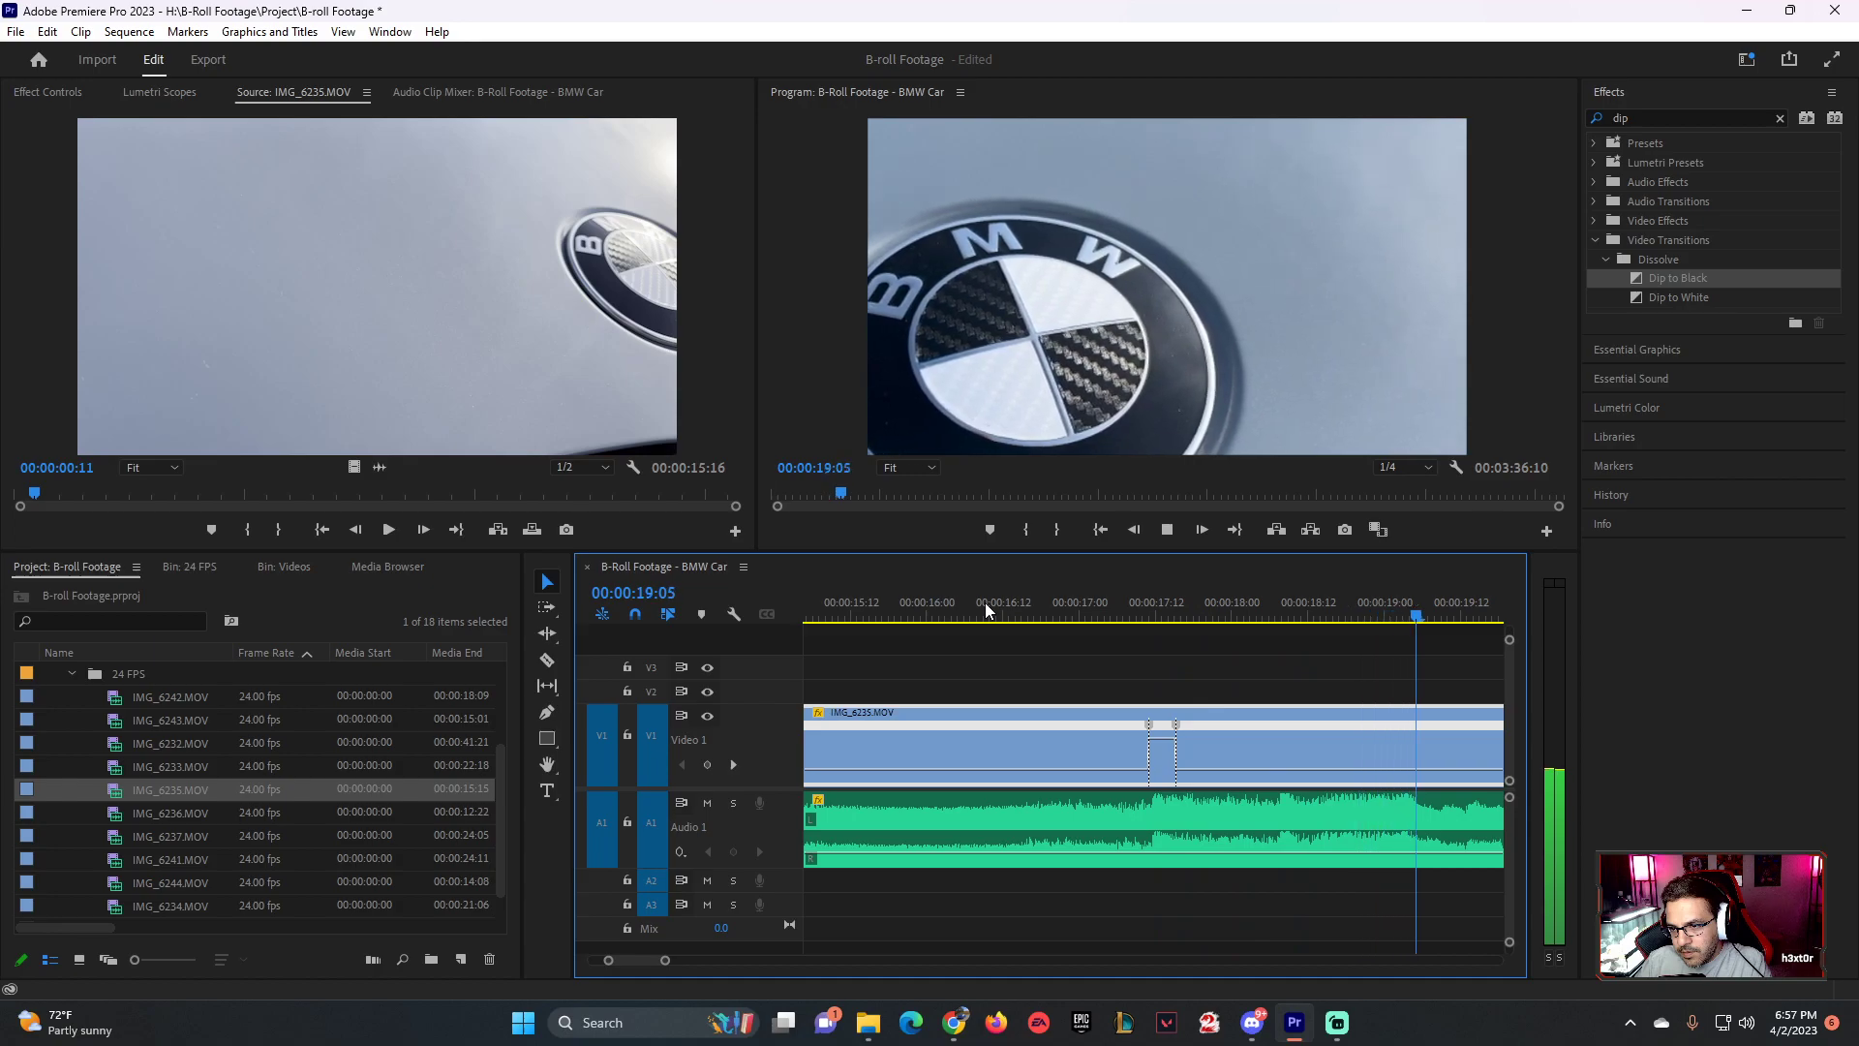
{"action": "key", "text": "space"}
{"action": "key", "text": "space"}
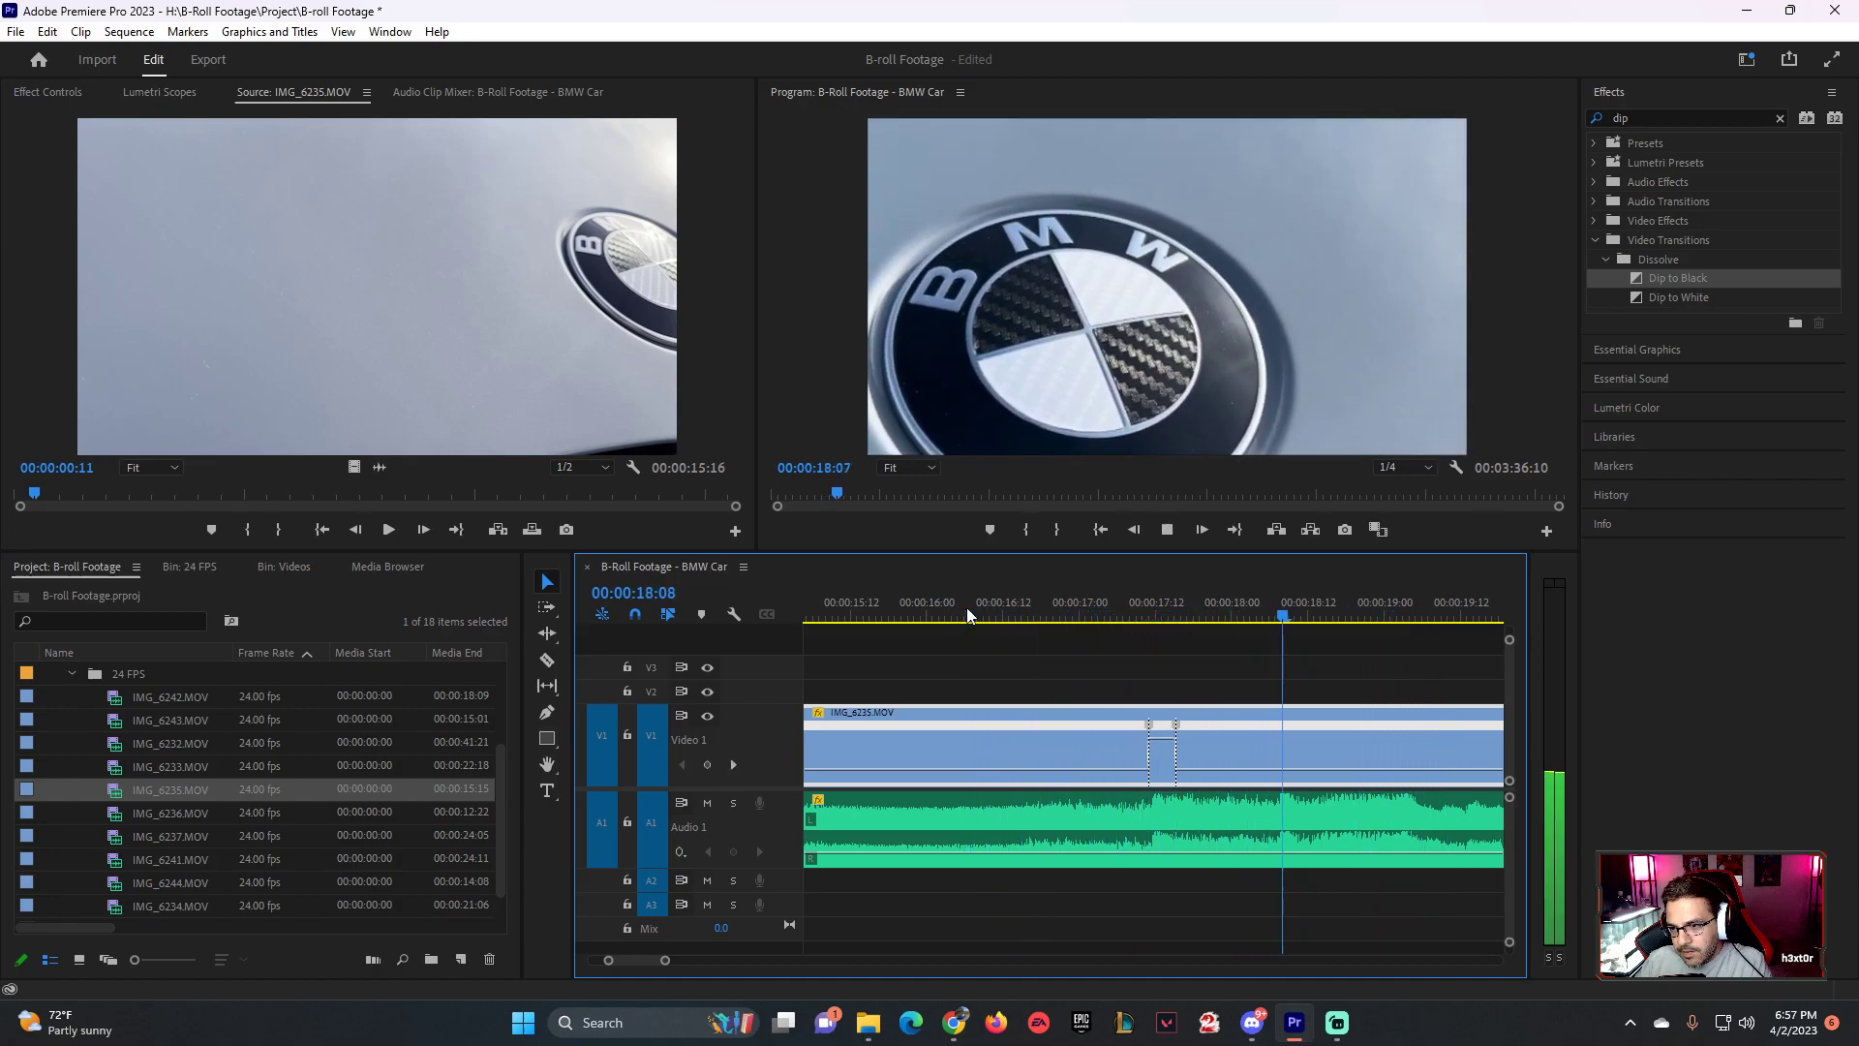
- Cut IMG_6235 on V1 at 00:00:18:08 and delete the part after the cut
{"action": "key", "text": "space"}
{"action": "left_click_drag", "start_coordinate": [1258, 602], "coordinate": [1282, 595]}
{"action": "key", "text": "c"}
{"action": "left_click", "coordinate": [1281, 741]}
{"action": "key", "text": "v"}
{"action": "key", "text": "Delete"}
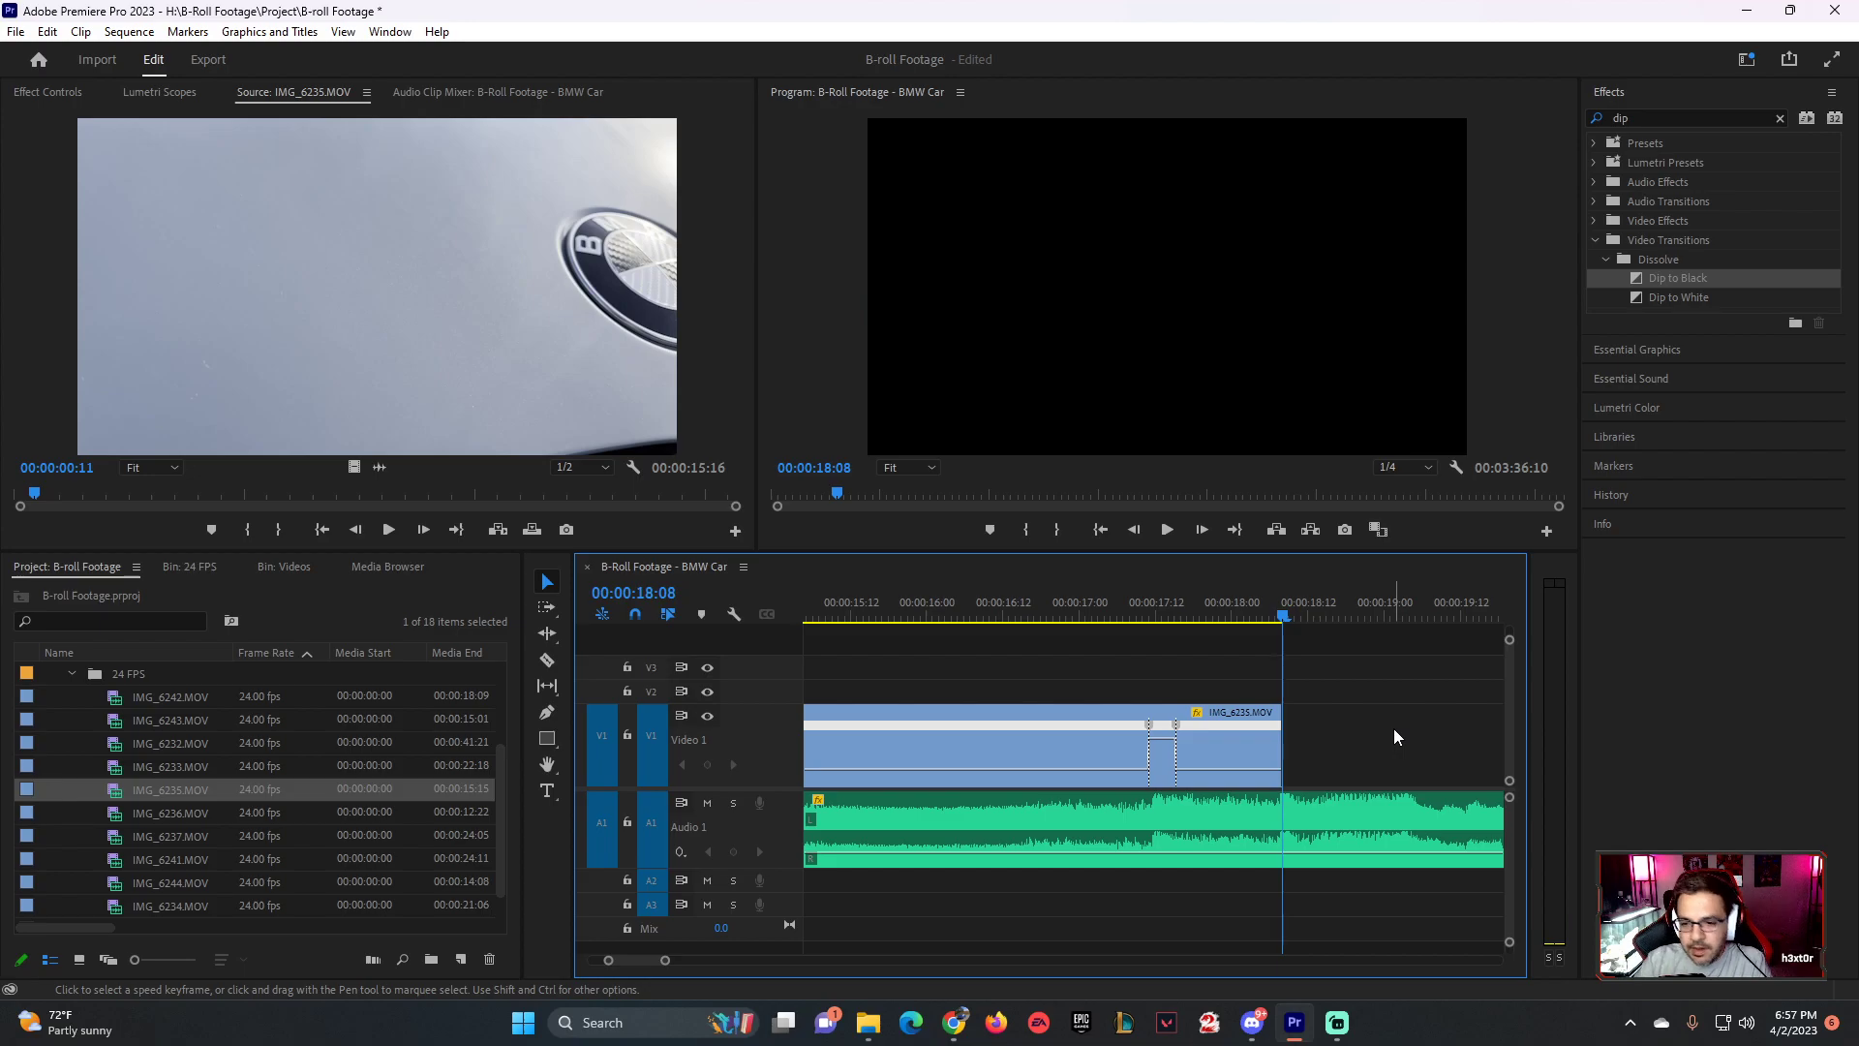
- Open IMG_6236 from the 24 FPS bin, mark its In point at 00:00:08:21, and place its video on V1 directly after IMG_6235
{"action": "double_click", "coordinate": [134, 818]}
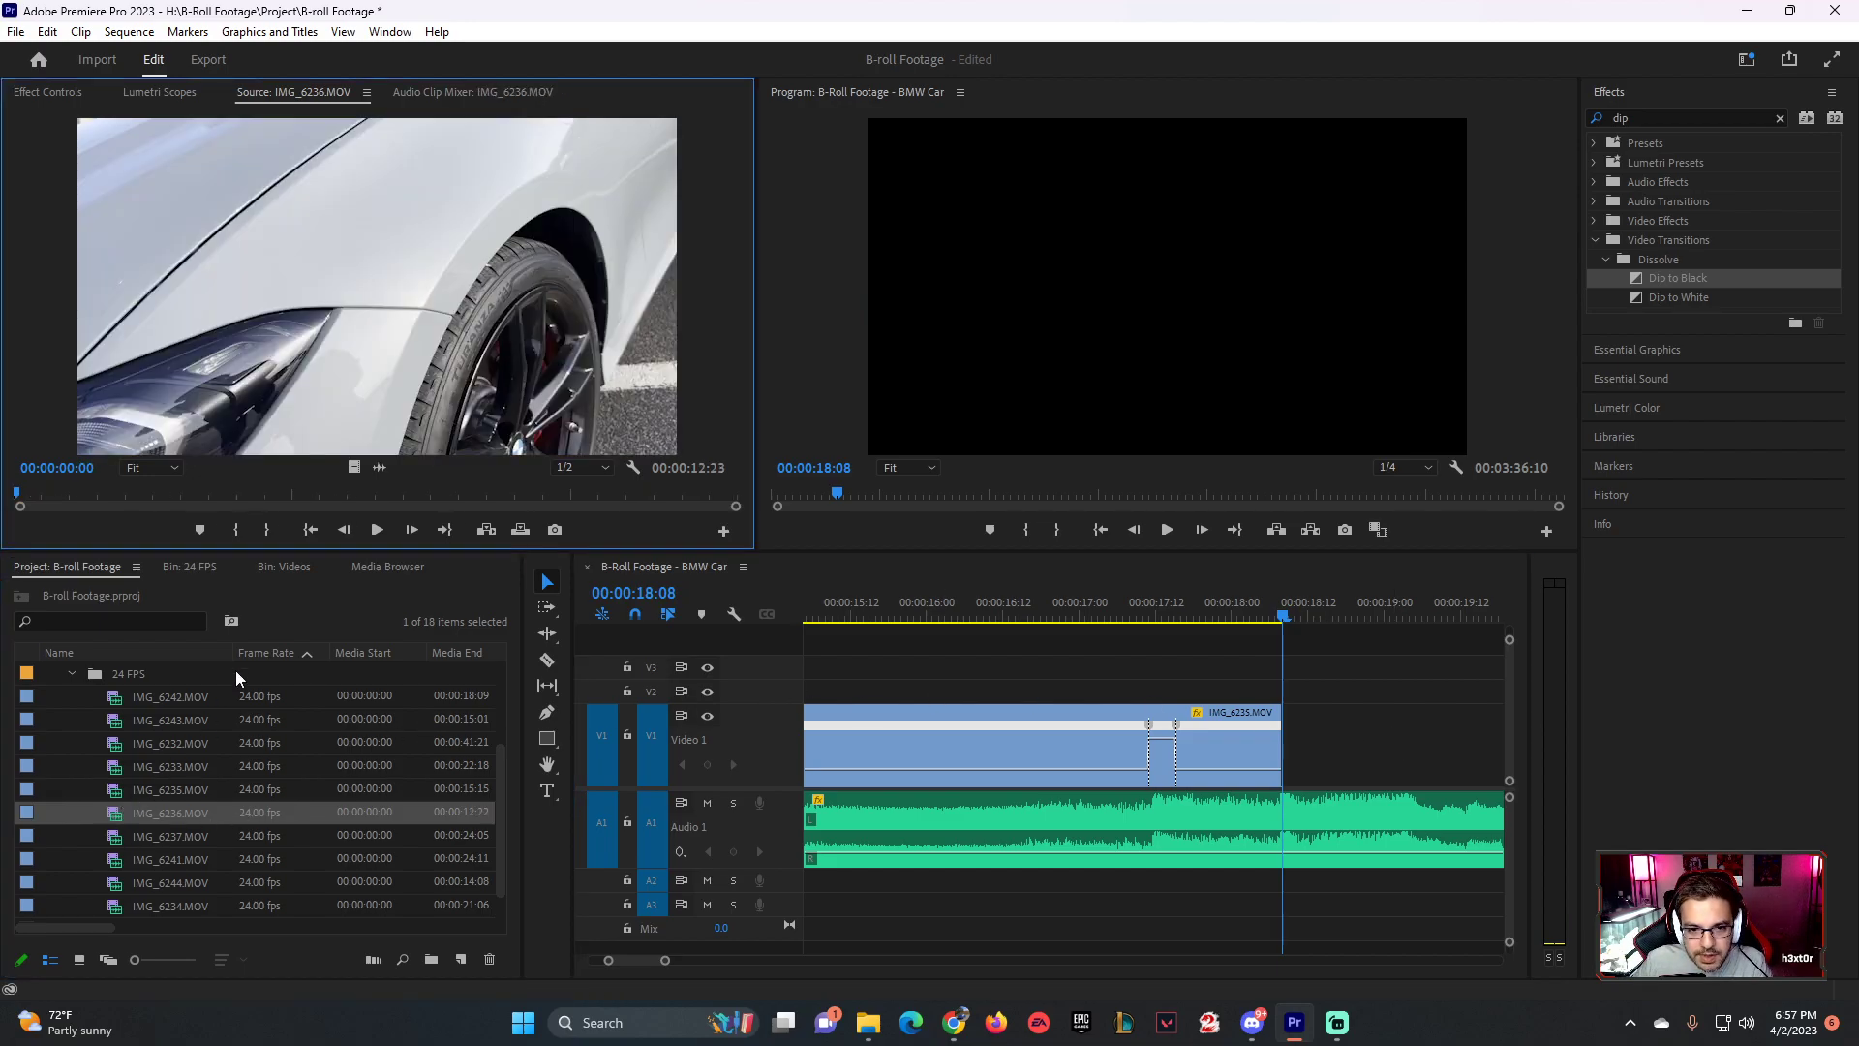
{"action": "left_click_drag", "start_coordinate": [19, 496], "coordinate": [511, 496]}
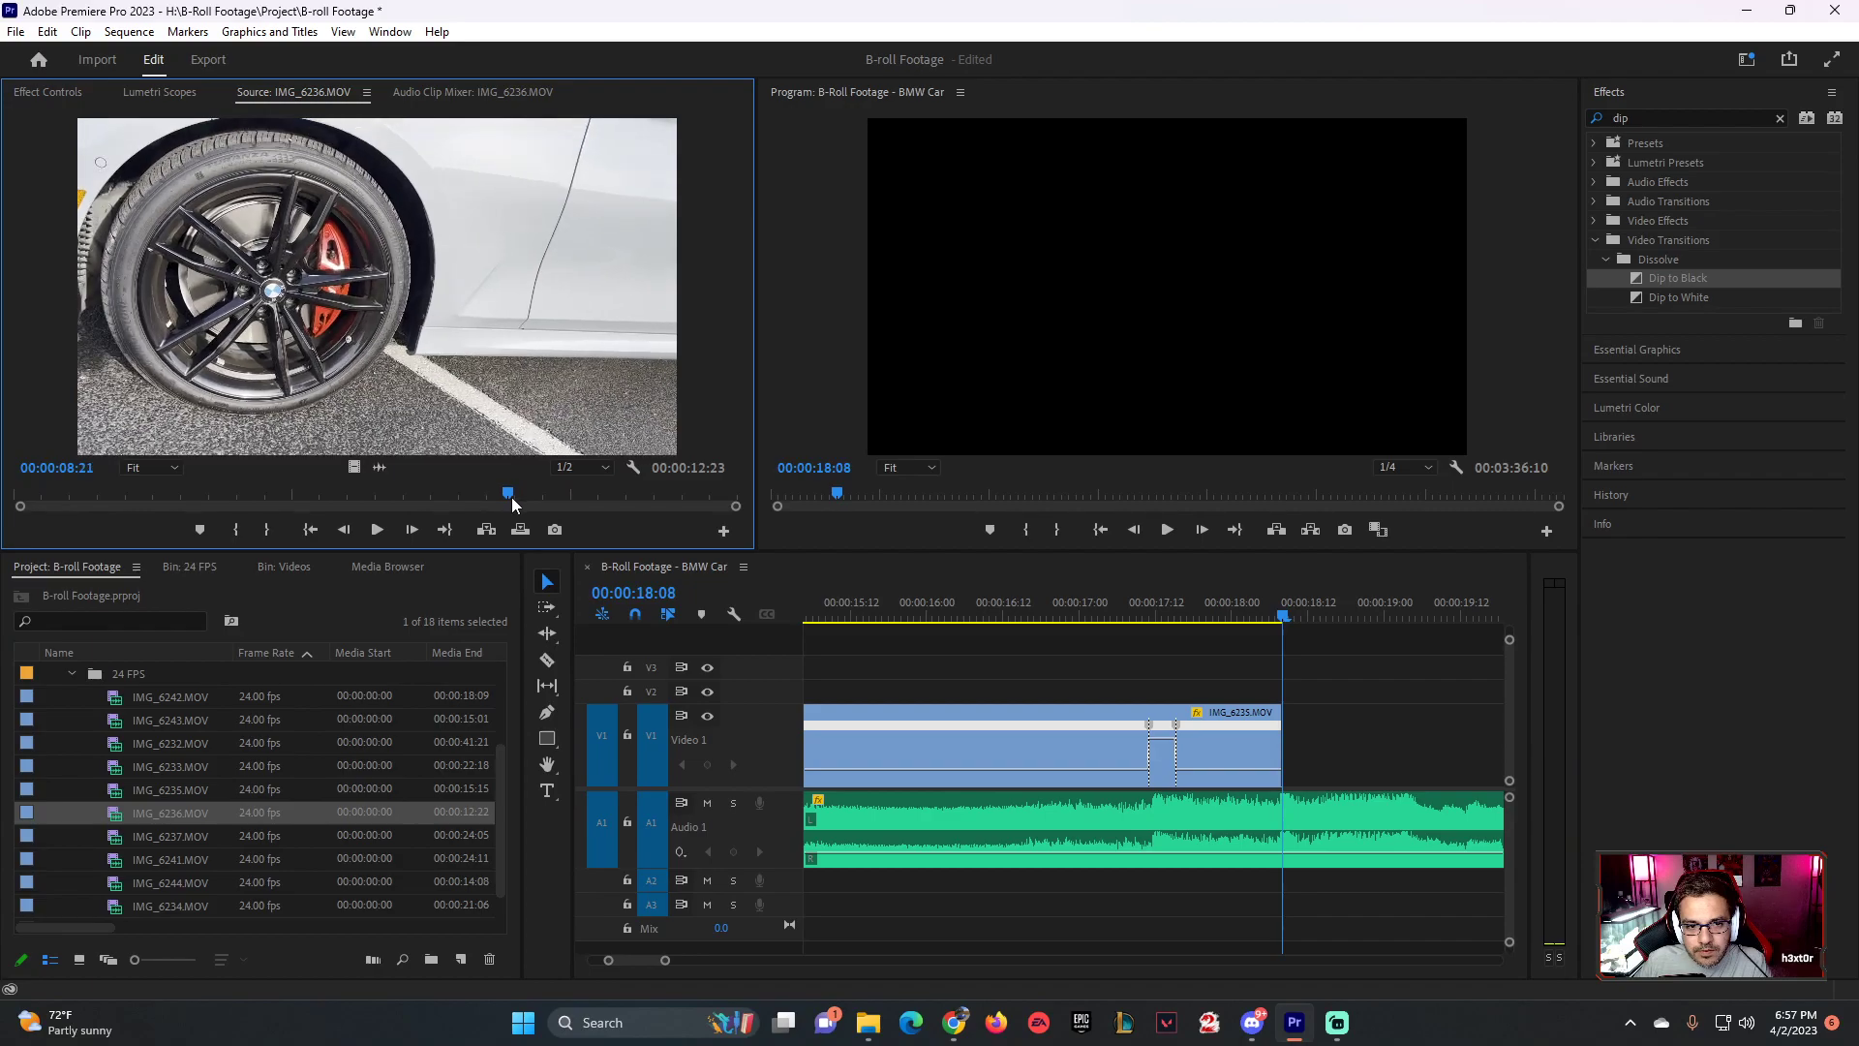
{"action": "left_click", "coordinate": [237, 529]}
{"action": "left_click_drag", "start_coordinate": [353, 466], "coordinate": [1291, 735]}
- Play back IMG_6236 with the music to find the beat for its speed ramp
{"action": "left_click", "coordinate": [1142, 597]}
{"action": "key", "text": "space"}
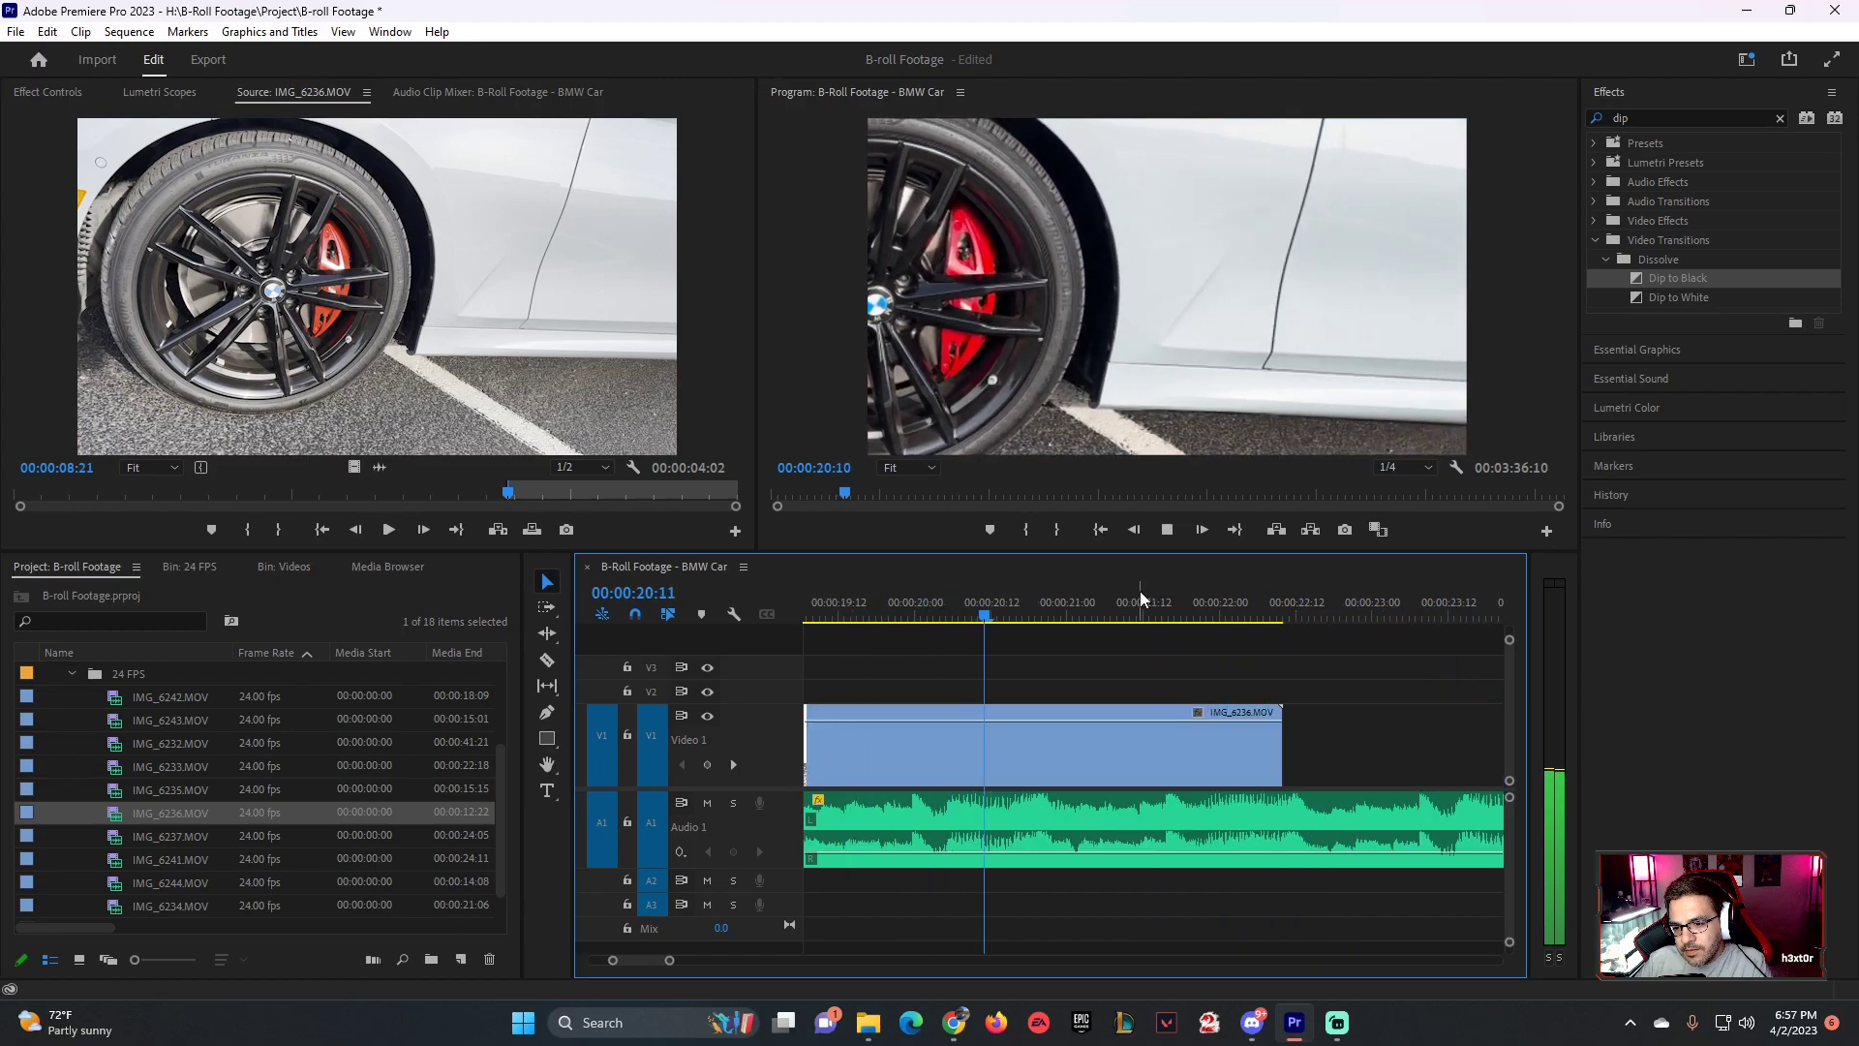
{"action": "key", "text": "space"}
{"action": "left_click_drag", "start_coordinate": [1188, 616], "coordinate": [826, 643]}
{"action": "key", "text": "space"}
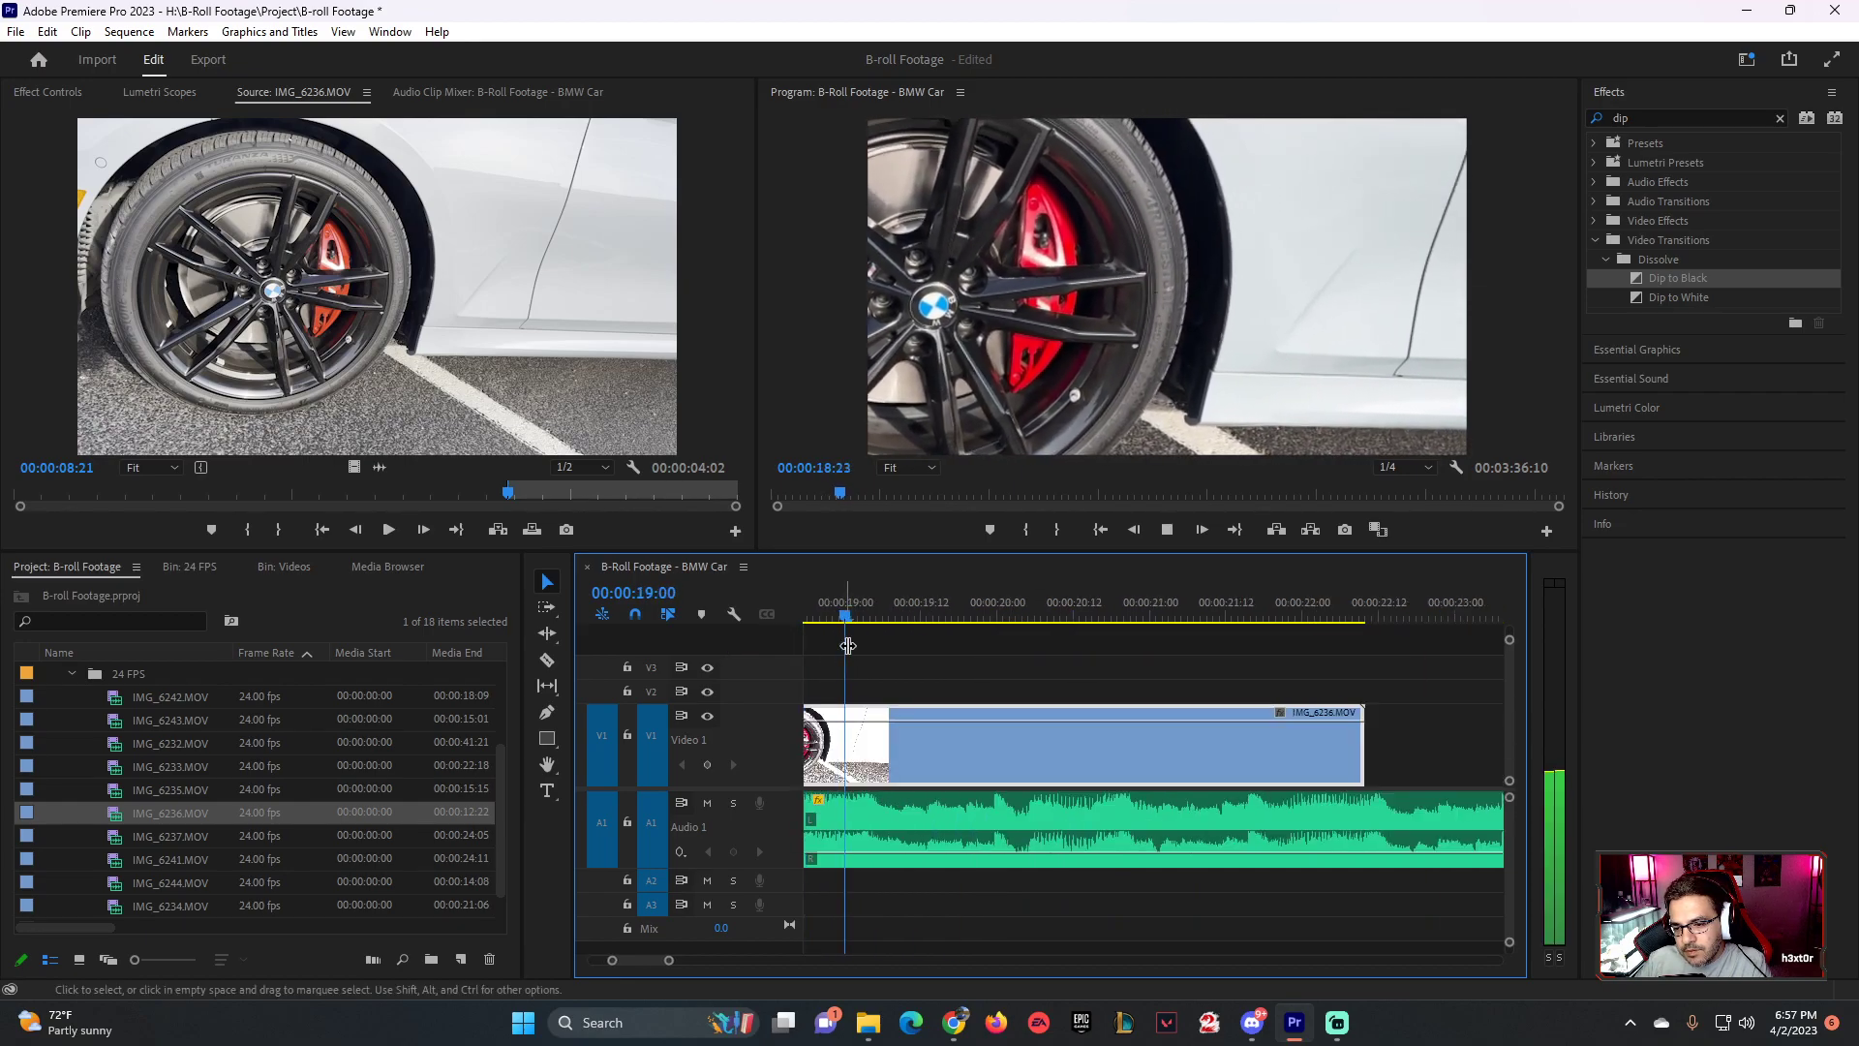
{"action": "key", "text": "space"}
- Add a speed keyframe on IMG_6236 at 00:00:19:23 and show the clip's time-remapping speed keyframes
{"action": "left_click", "coordinate": [991, 619]}
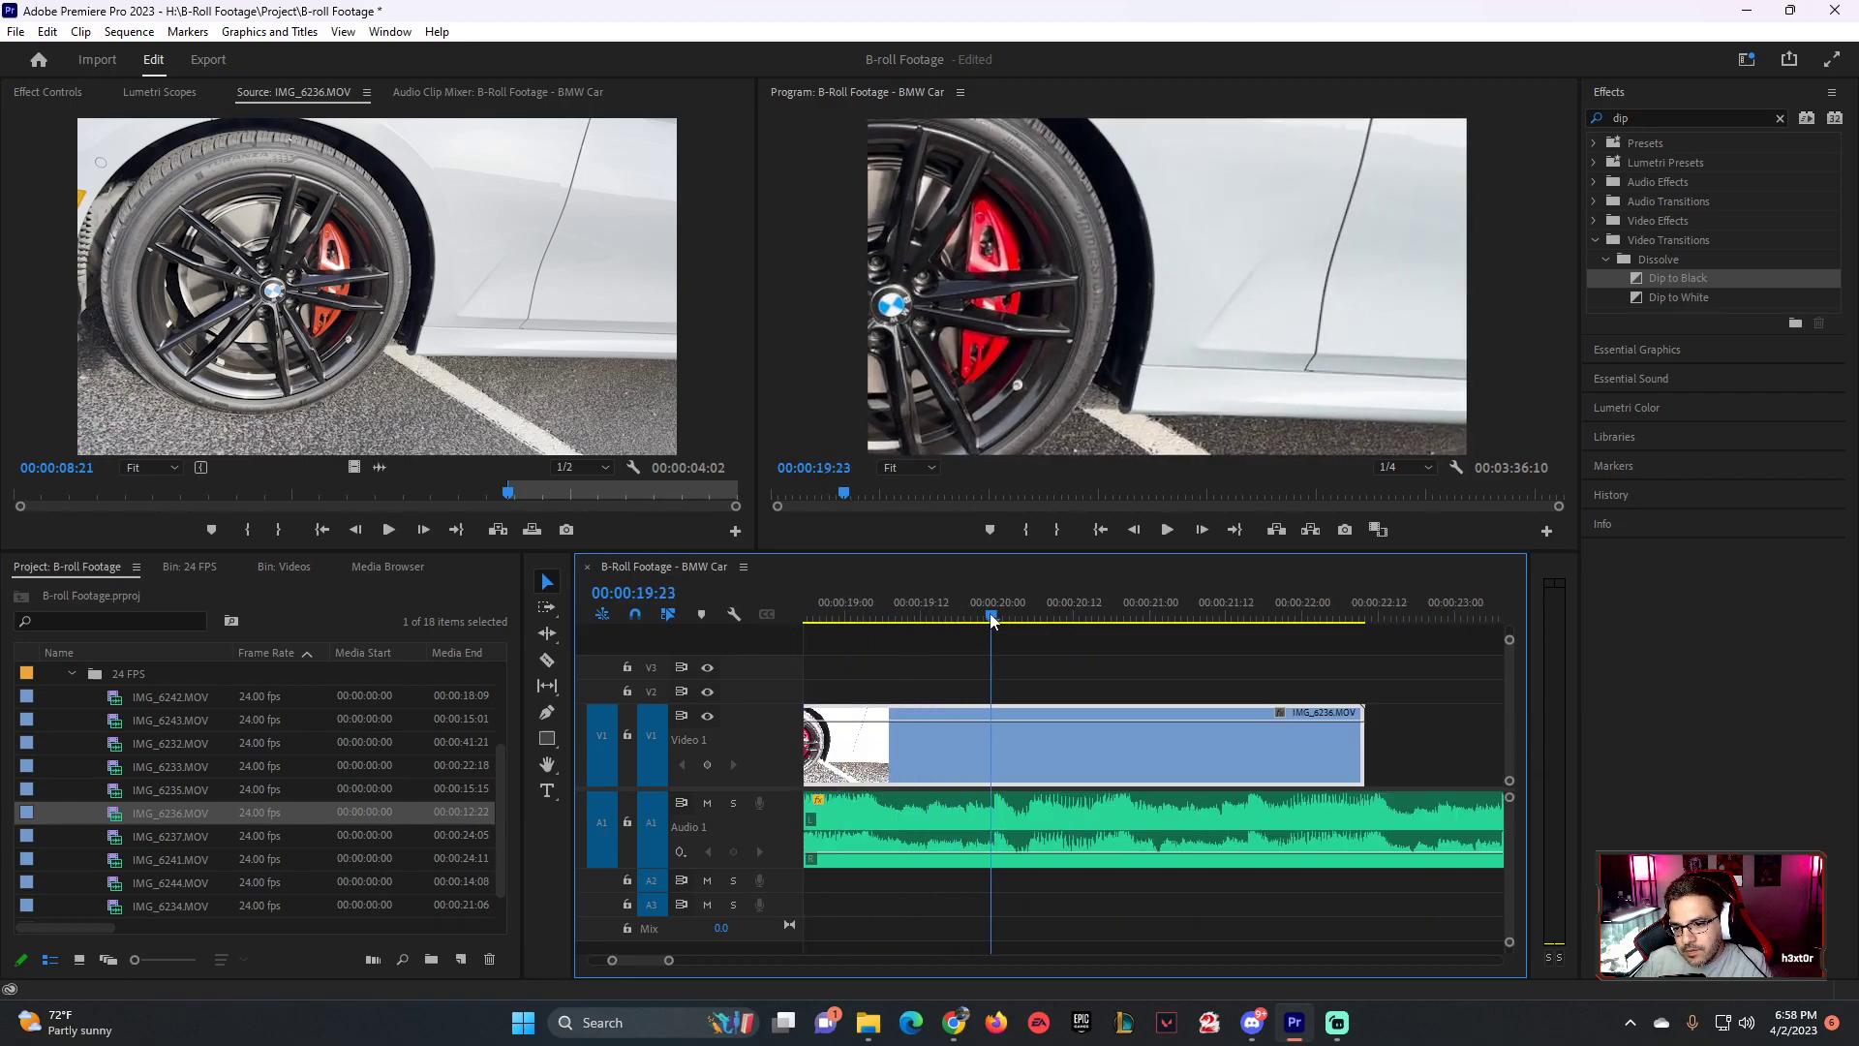
{"action": "left_click", "coordinate": [707, 764]}
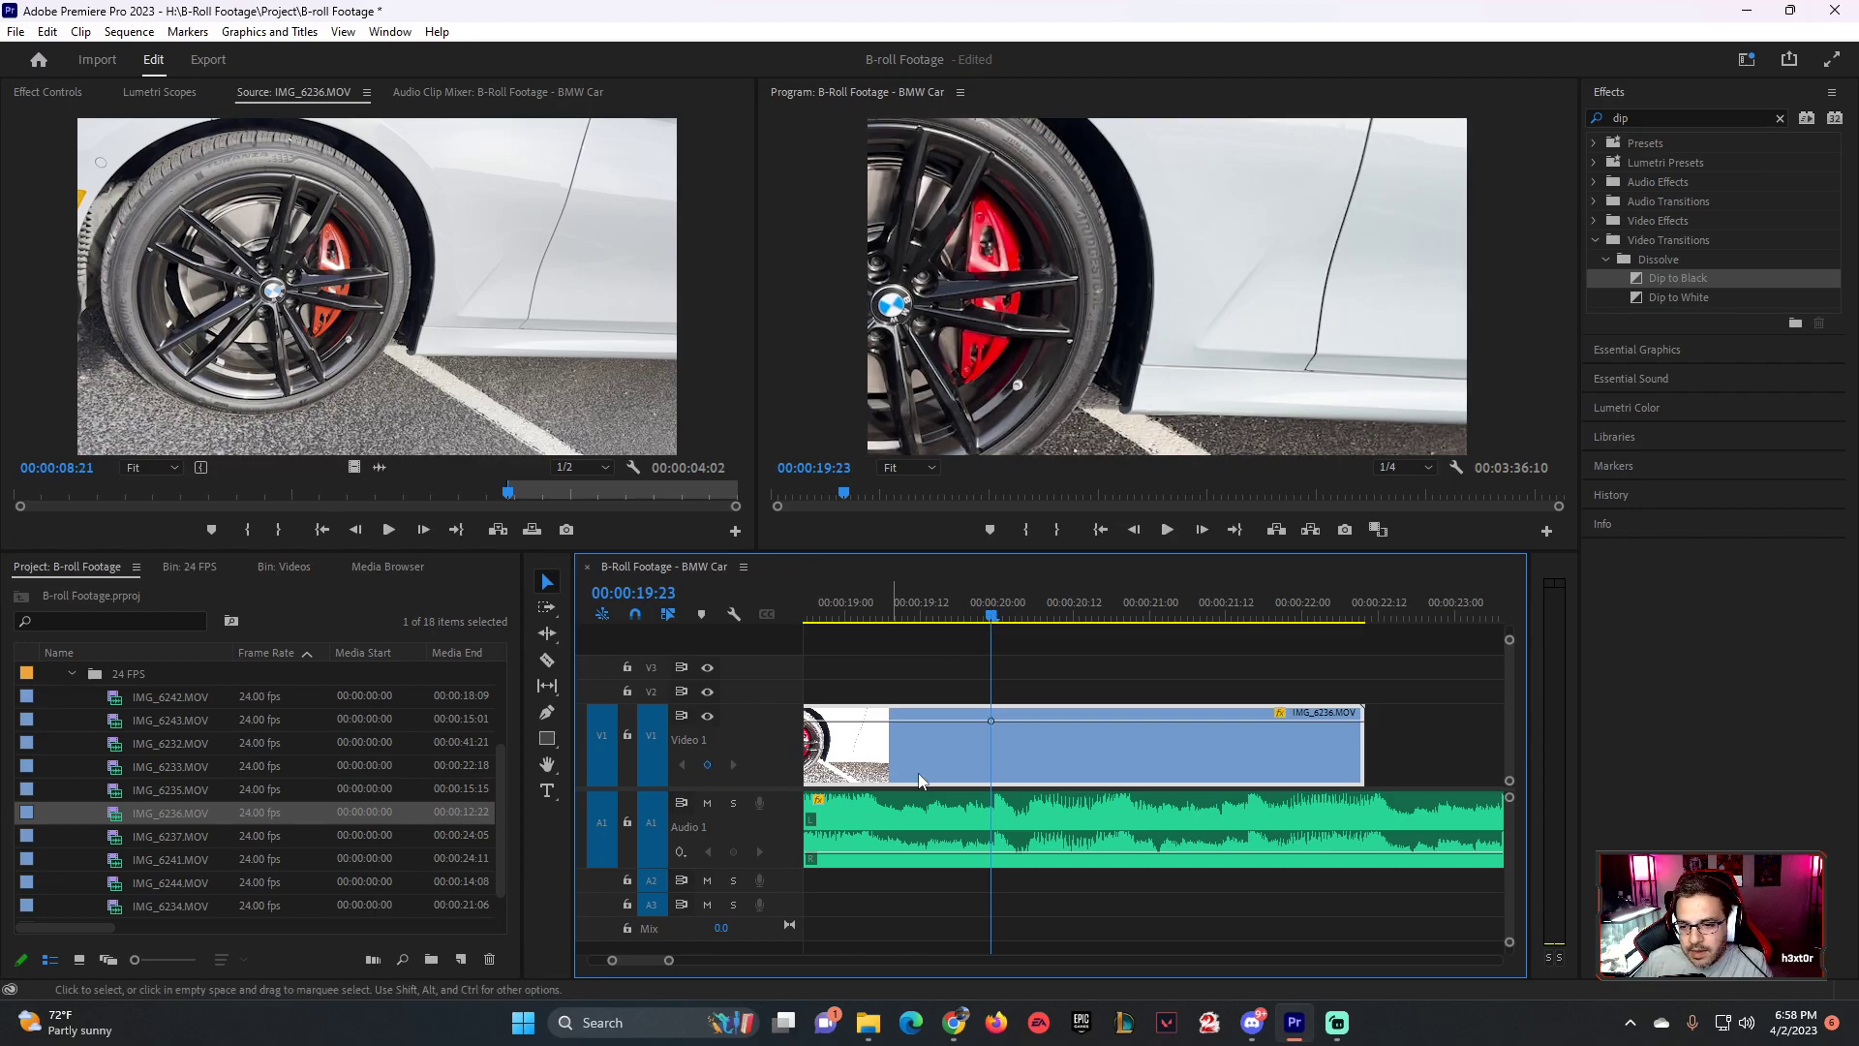
{"action": "right_click", "coordinate": [1033, 754]}
{"action": "mouse_move", "coordinate": [1210, 984]}
{"action": "mouse_move", "coordinate": [1424, 1027]}
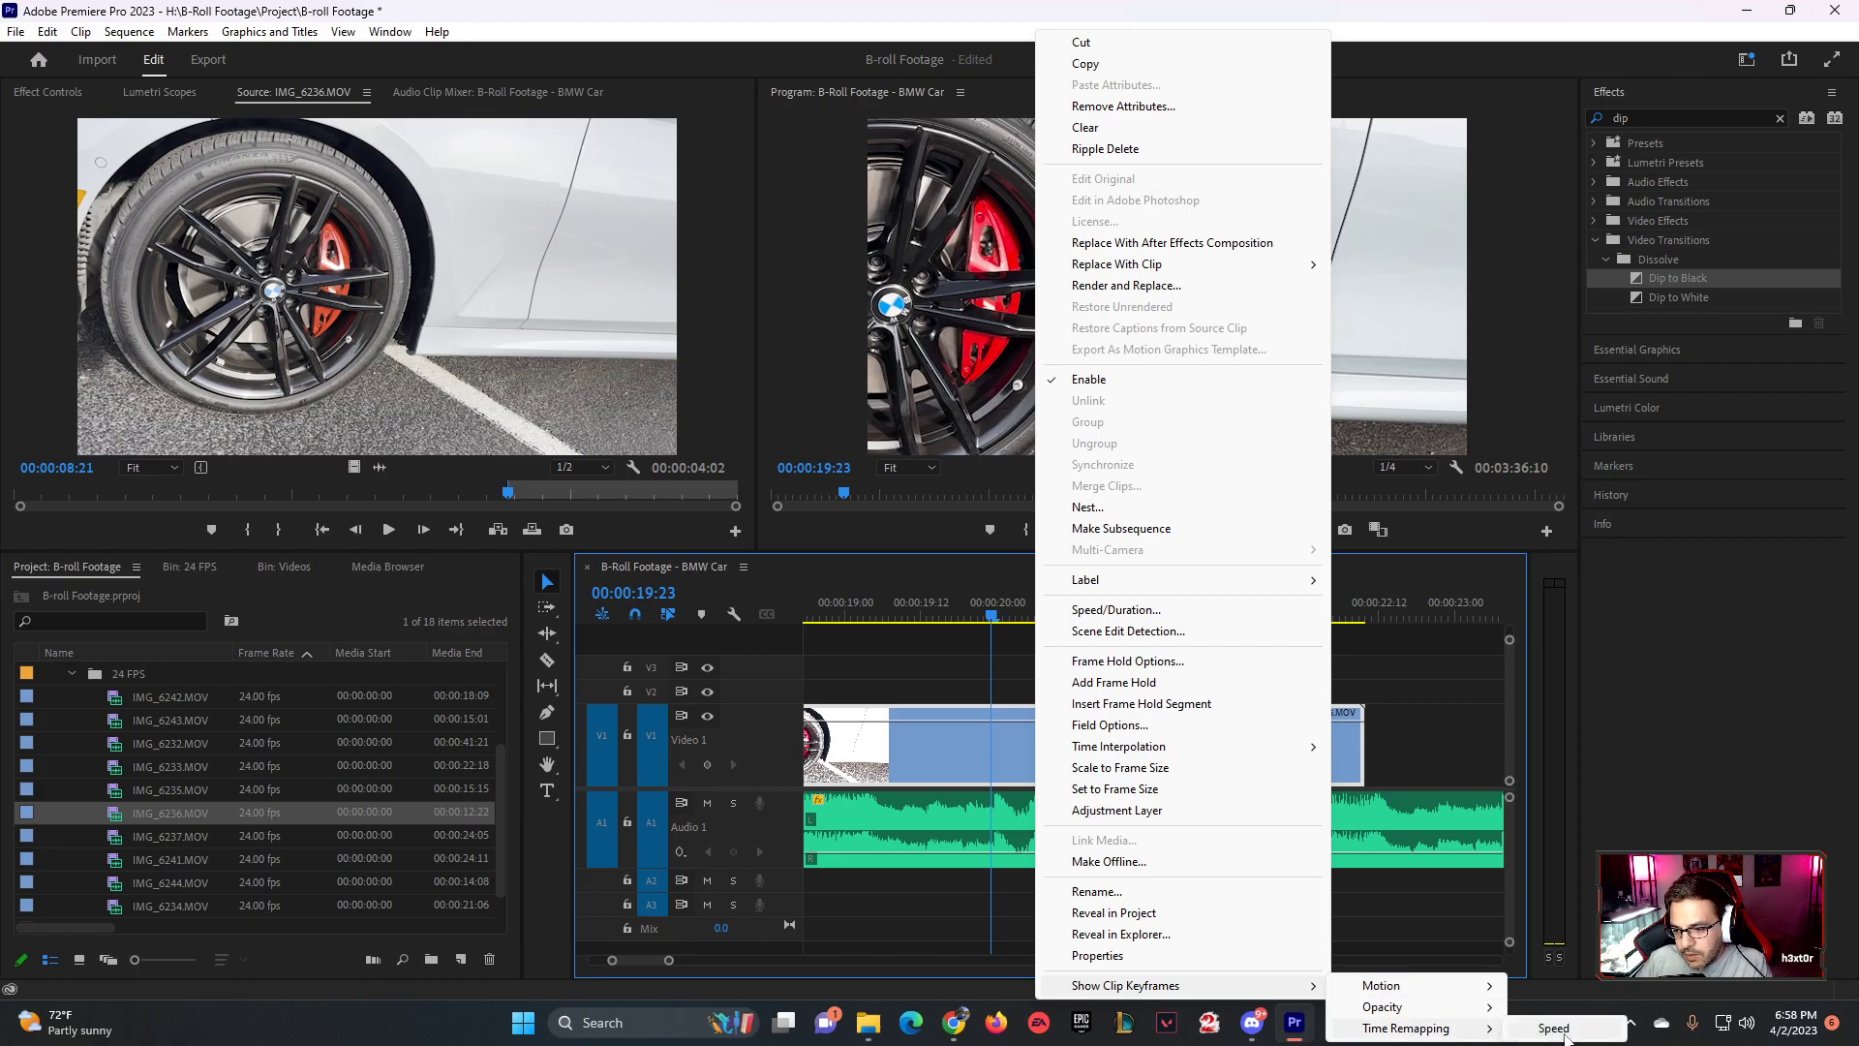
{"action": "left_click", "coordinate": [1564, 1033]}
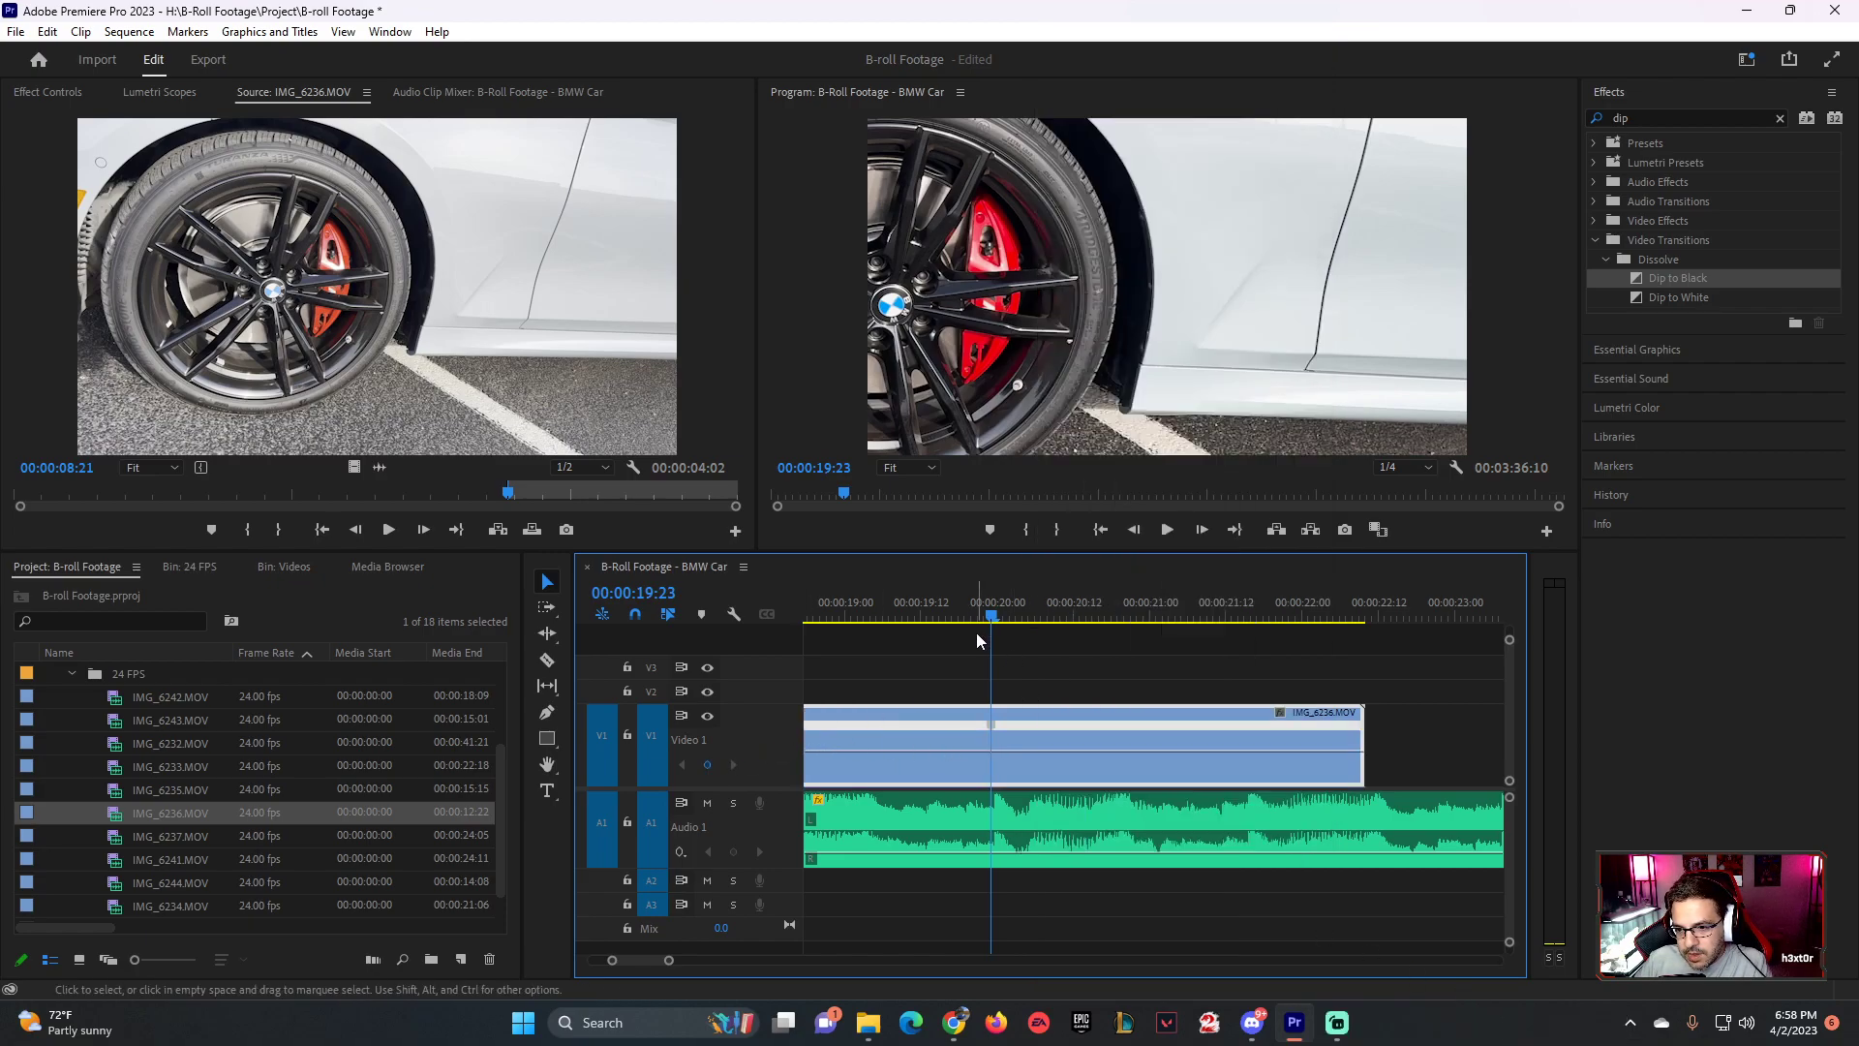
- Add a second speed keyframe on IMG_6236 at 00:00:21:17 and sharply raise the speed between the two keyframes
{"action": "left_click_drag", "start_coordinate": [993, 619], "coordinate": [1262, 639]}
{"action": "left_click", "coordinate": [707, 764]}
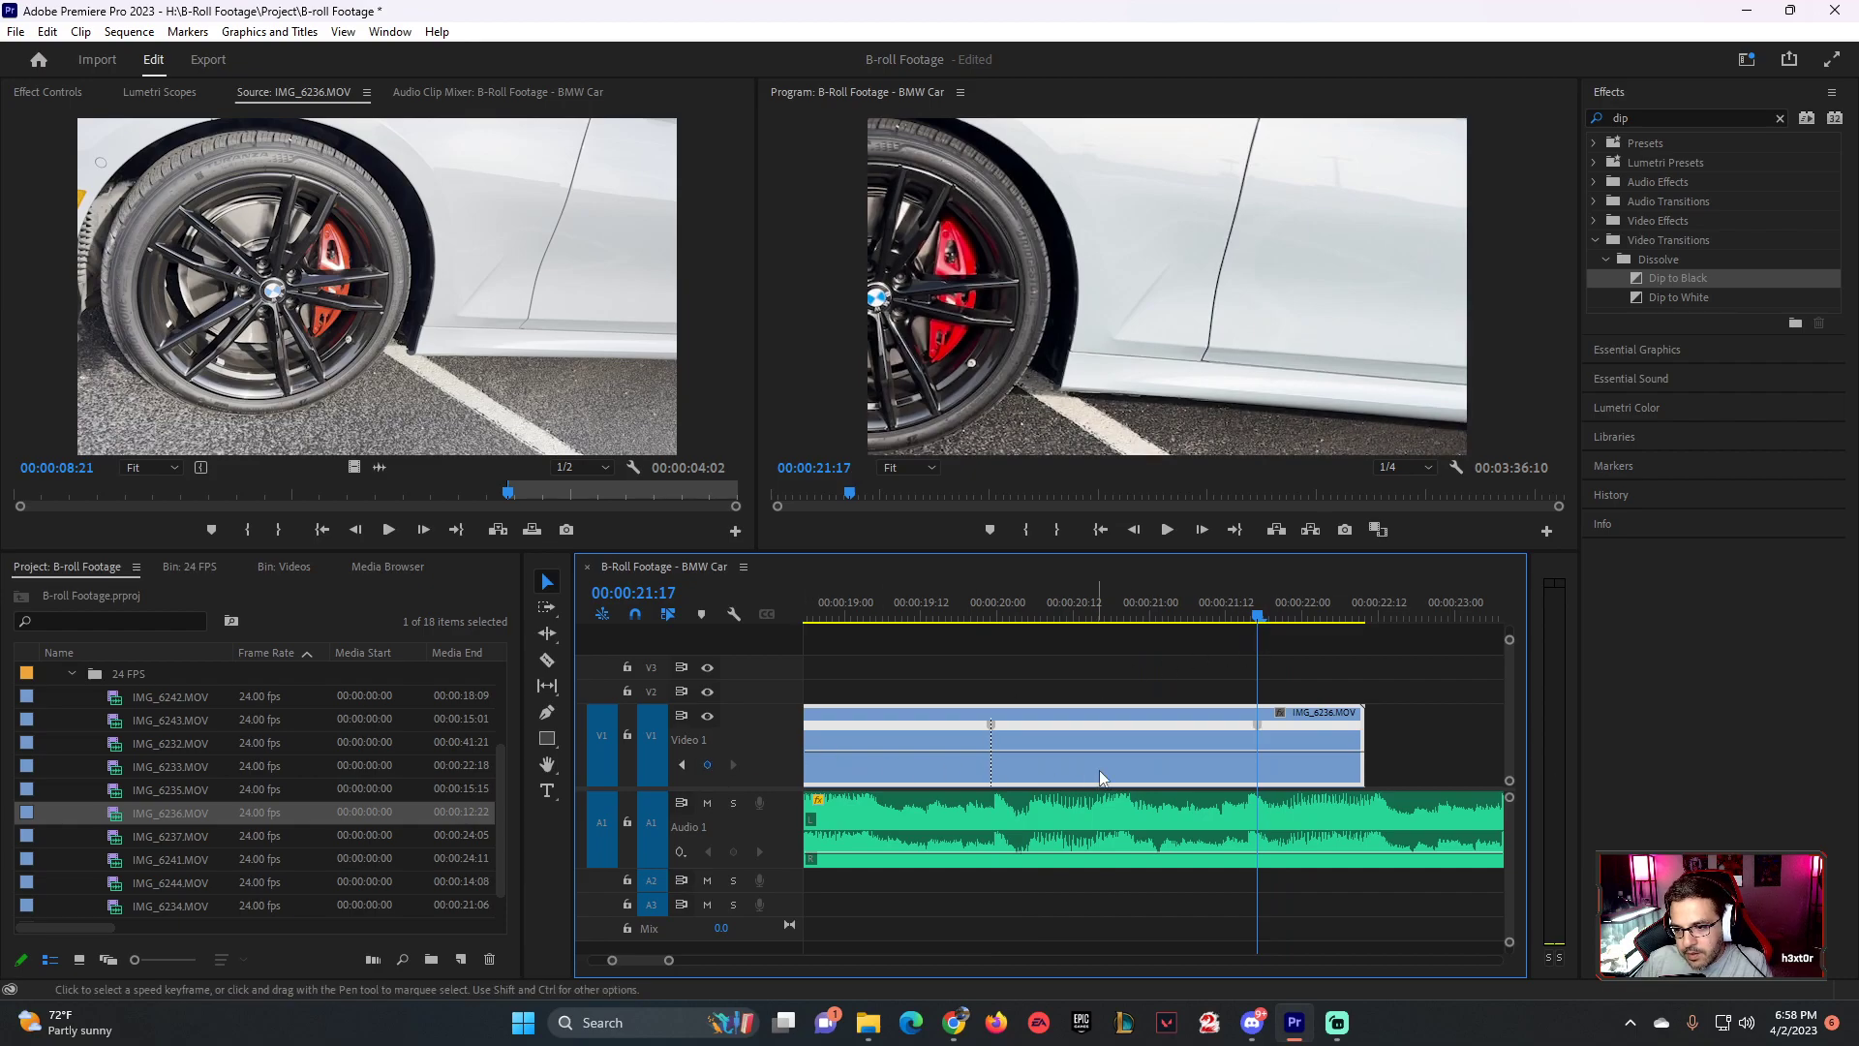
{"action": "left_click_drag", "start_coordinate": [1153, 786], "coordinate": [1029, 656]}
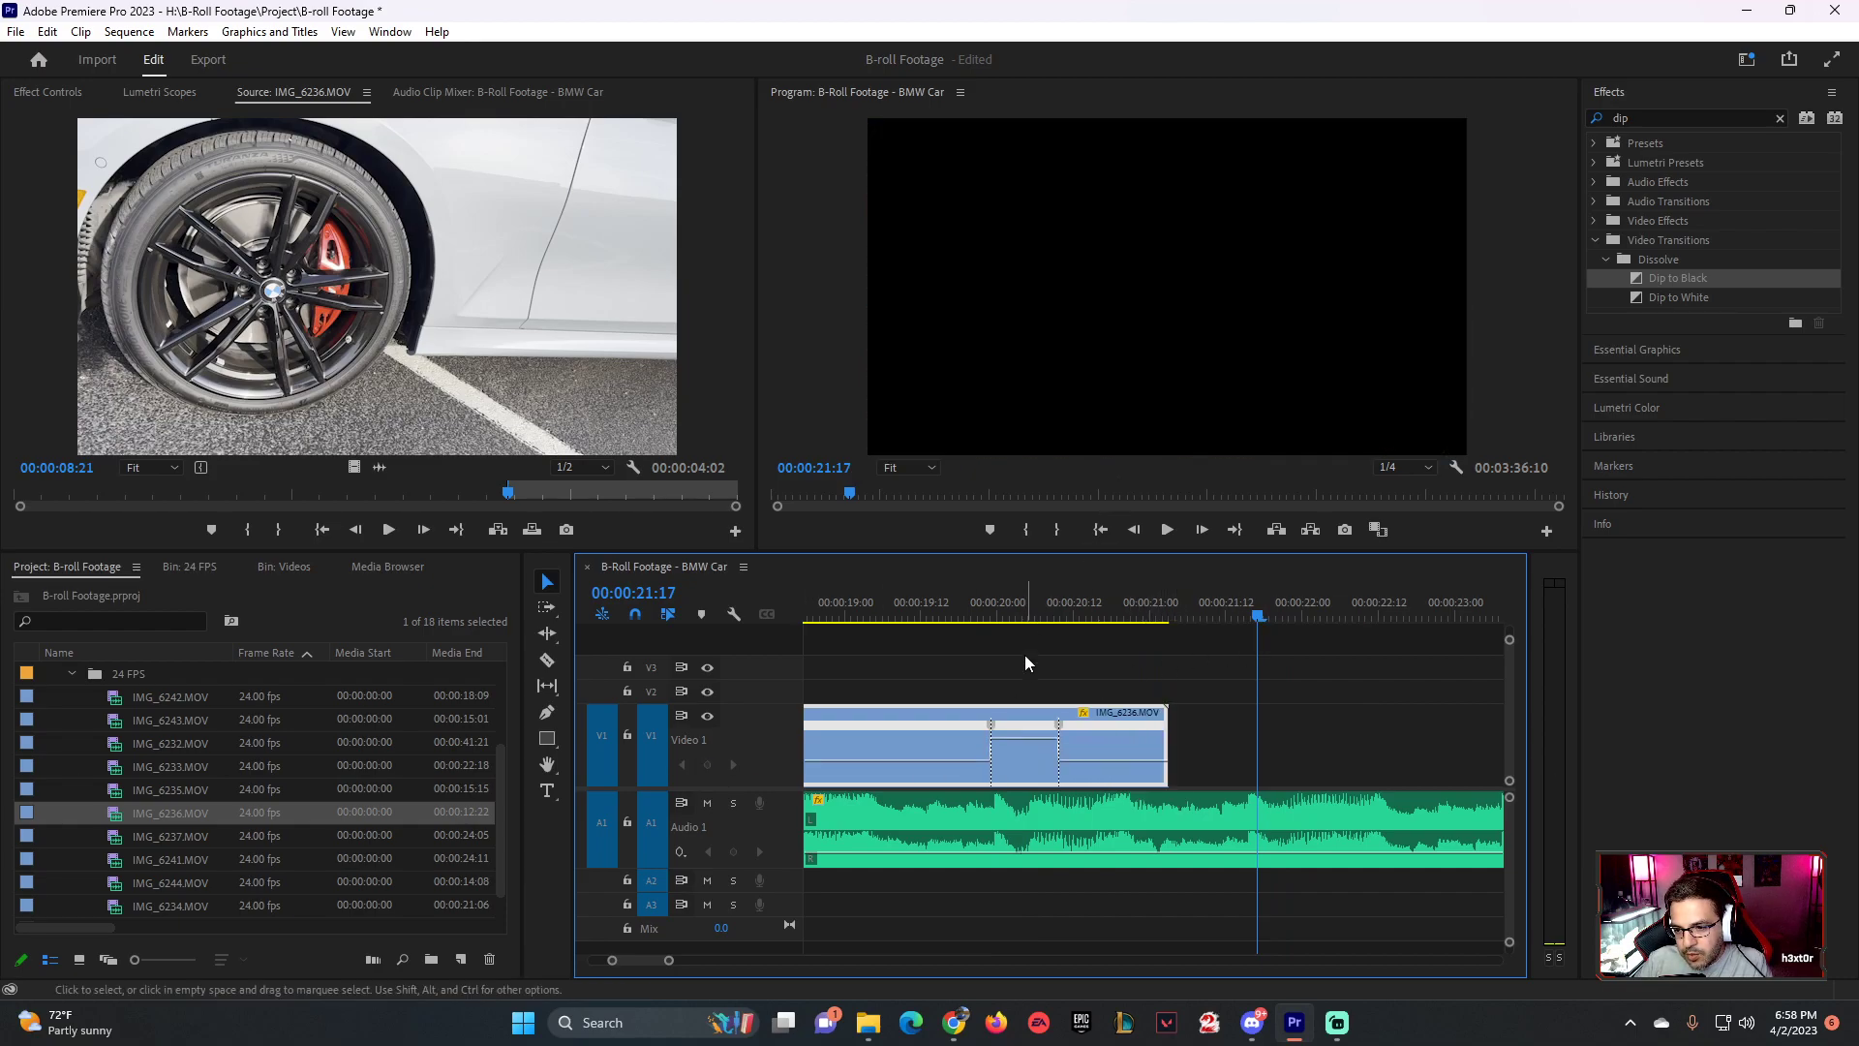
{"action": "mouse_move", "coordinate": [1019, 727]}
{"action": "left_mouse_down"}
{"action": "mouse_move", "coordinate": [1002, 704]}
{"action": "mouse_move", "coordinate": [1010, 724]}
{"action": "left_mouse_up"}
- Split both speed keyframes on IMG_6236 near 00:00:20:00 and curve the transitions into smooth ramps in and out
{"action": "left_click", "coordinate": [994, 817]}
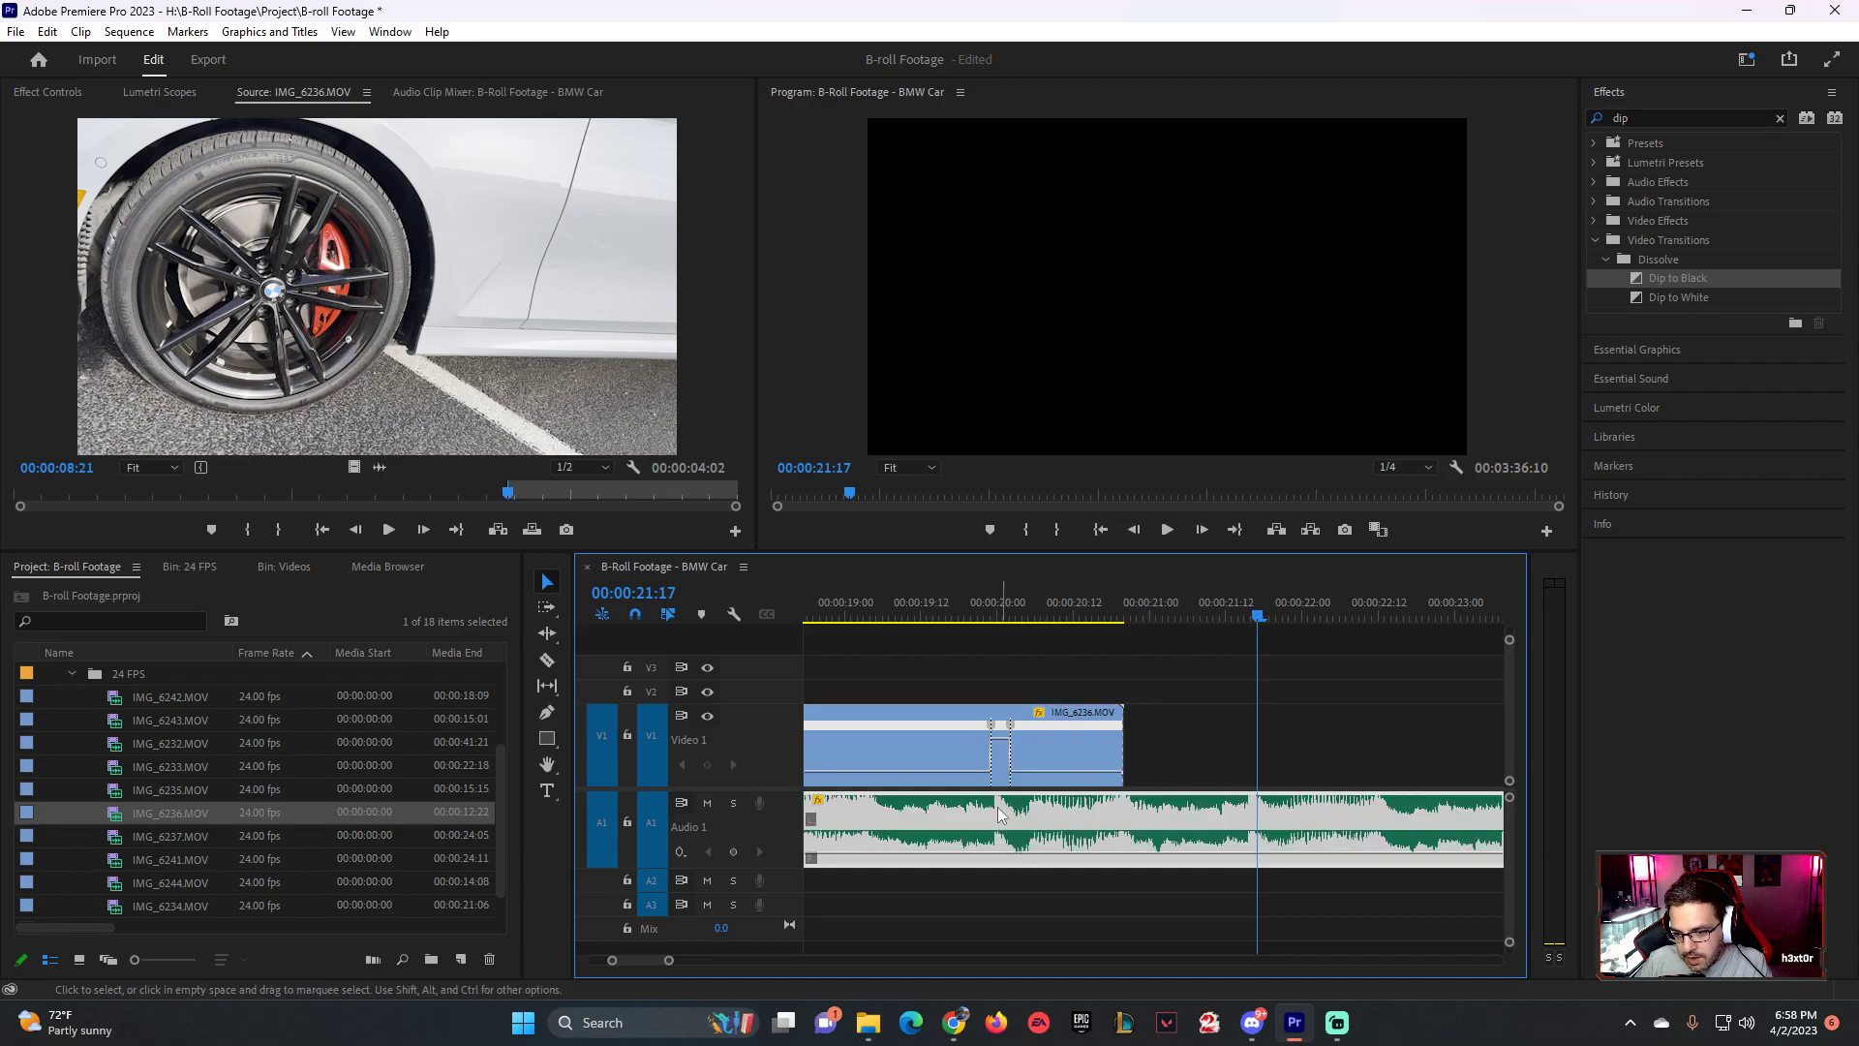
{"action": "left_click", "coordinate": [997, 616]}
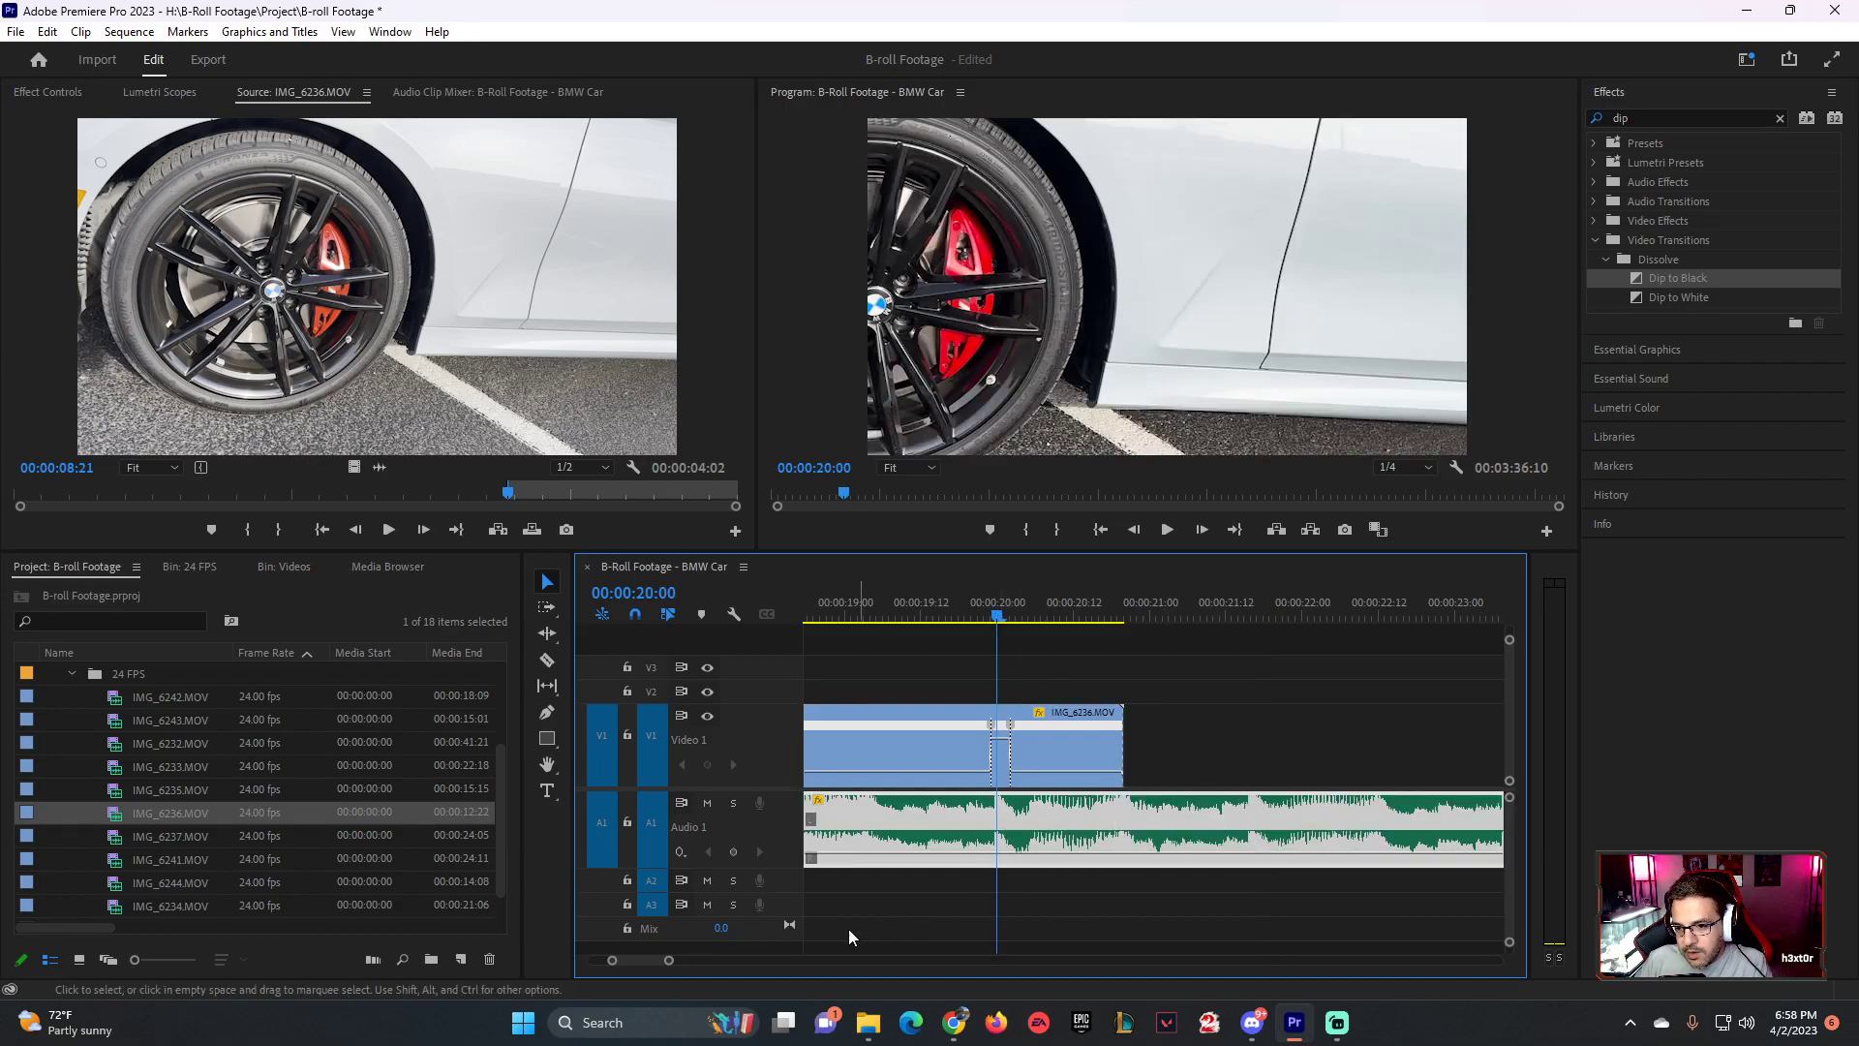
{"action": "left_click_drag", "start_coordinate": [676, 965], "coordinate": [639, 964]}
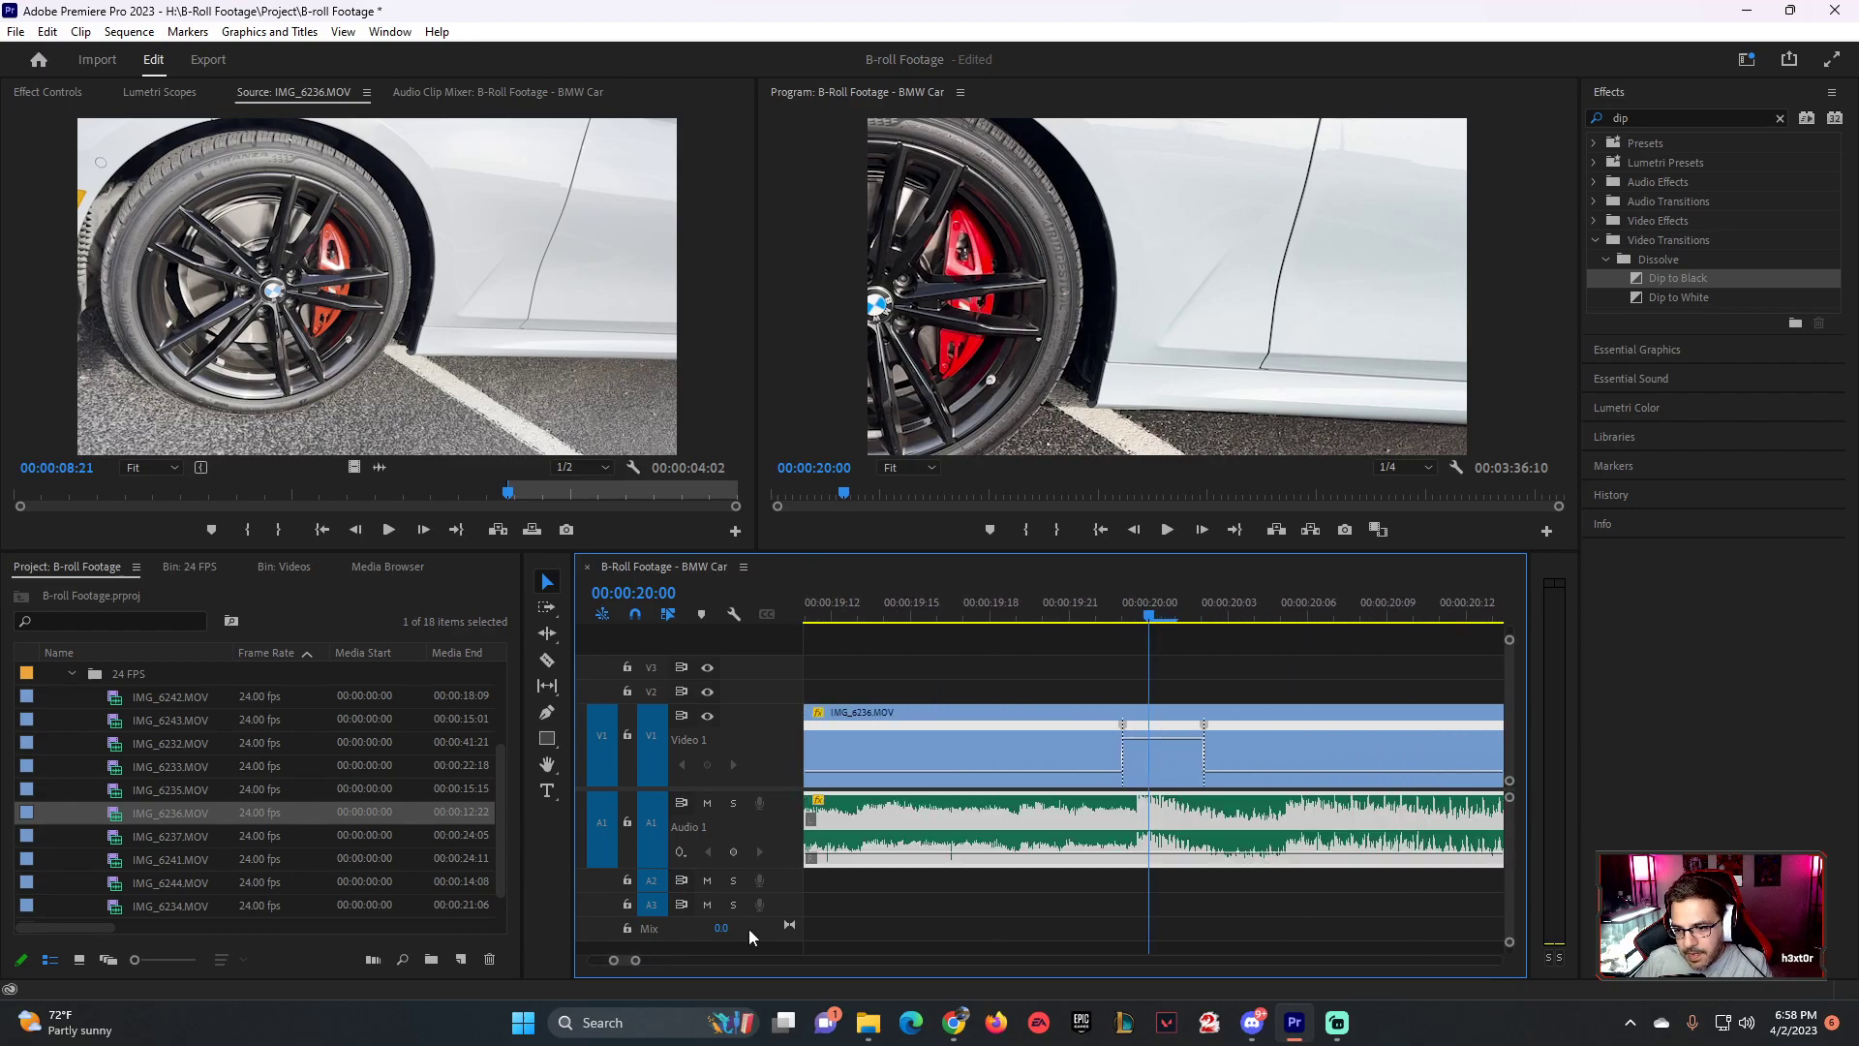
{"action": "double_click", "coordinate": [1128, 733]}
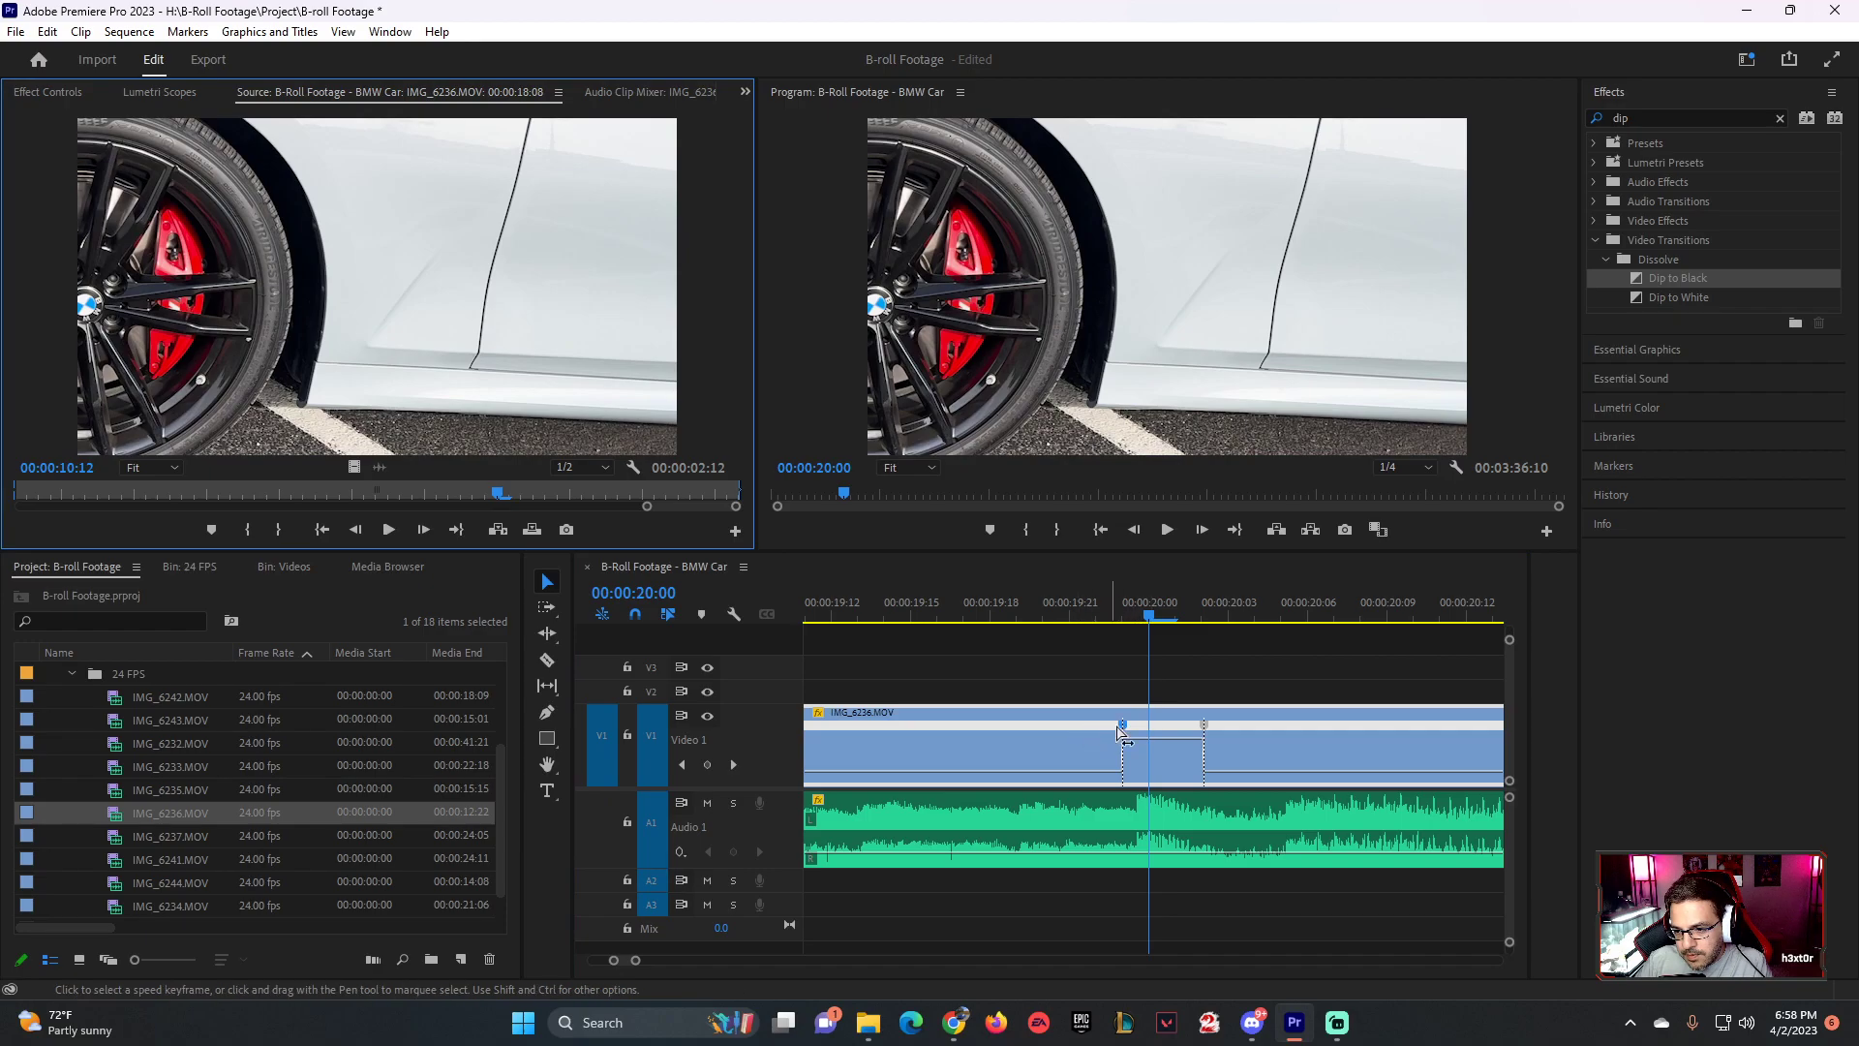
{"action": "mouse_move", "coordinate": [1128, 738]}
{"action": "left_mouse_down"}
{"action": "mouse_move", "coordinate": [1256, 736]}
{"action": "mouse_move", "coordinate": [1107, 729]}
{"action": "left_mouse_up"}
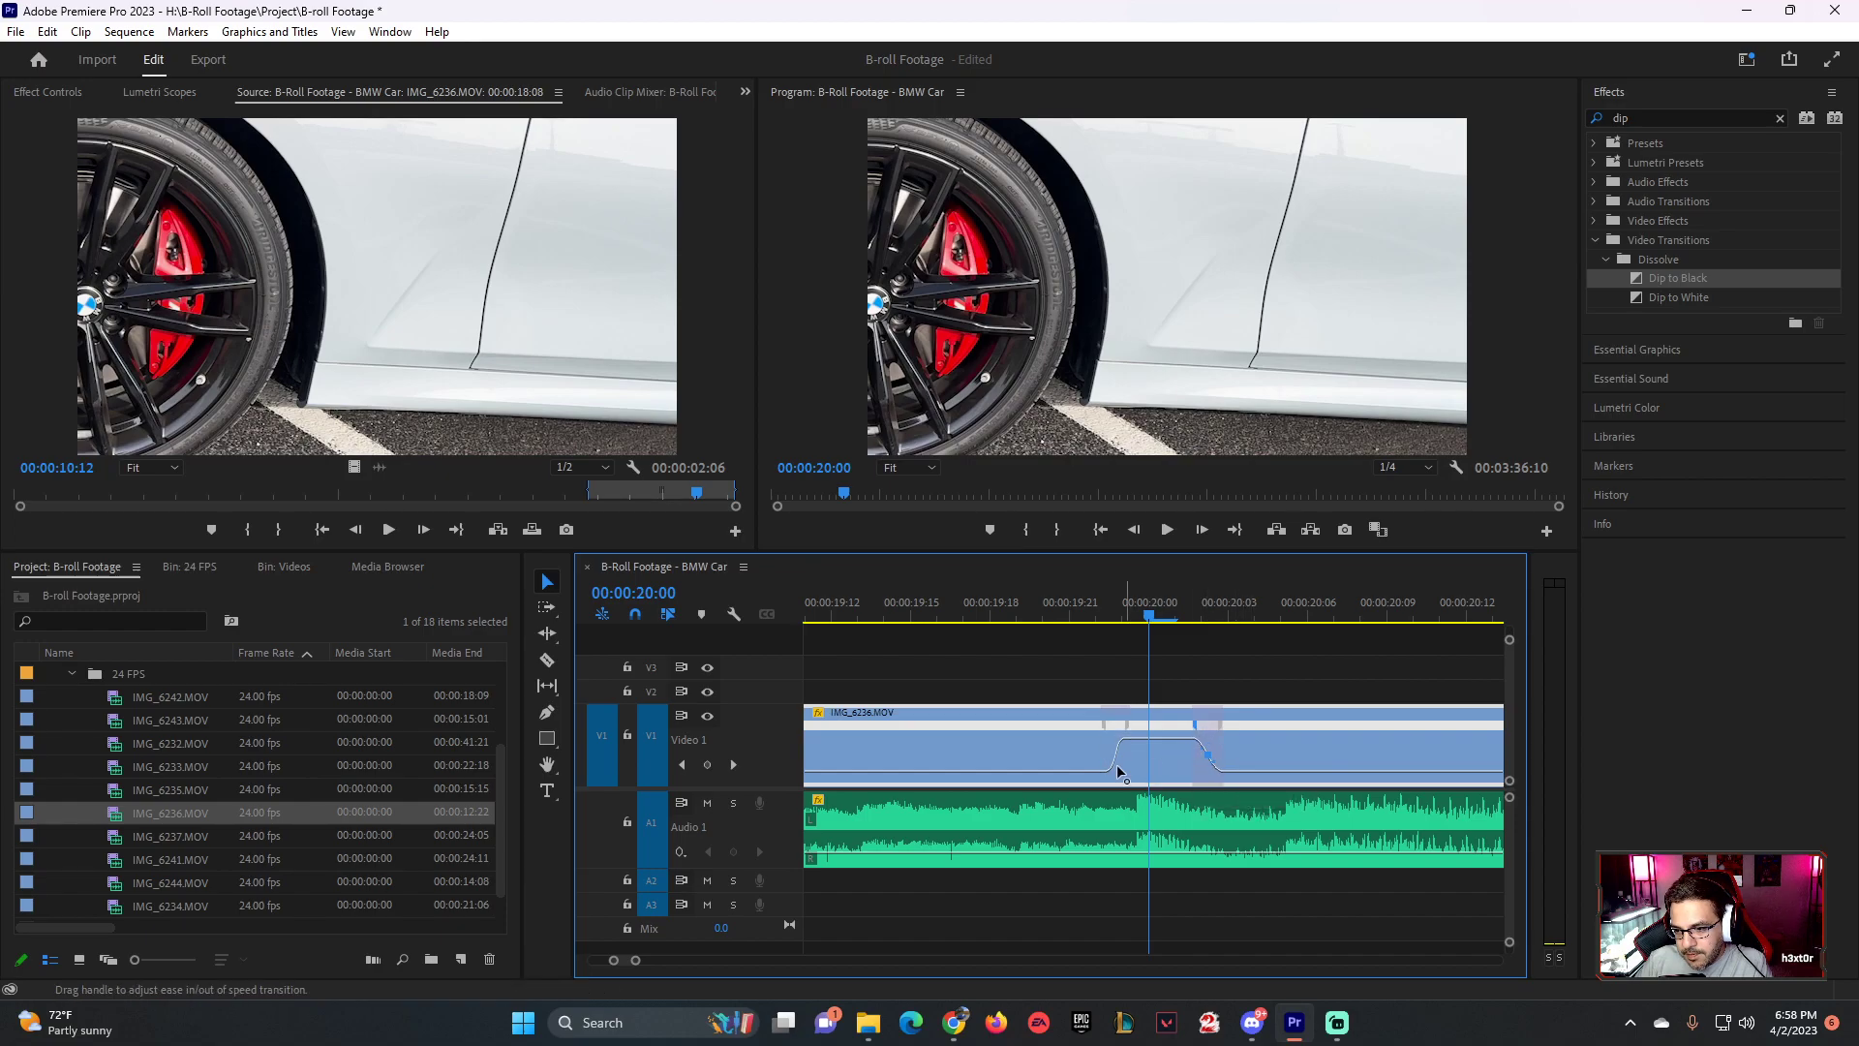
- Play back the smoothed speed ramp on IMG_6236 from 00:00:19:14
{"action": "left_click", "coordinate": [884, 593]}
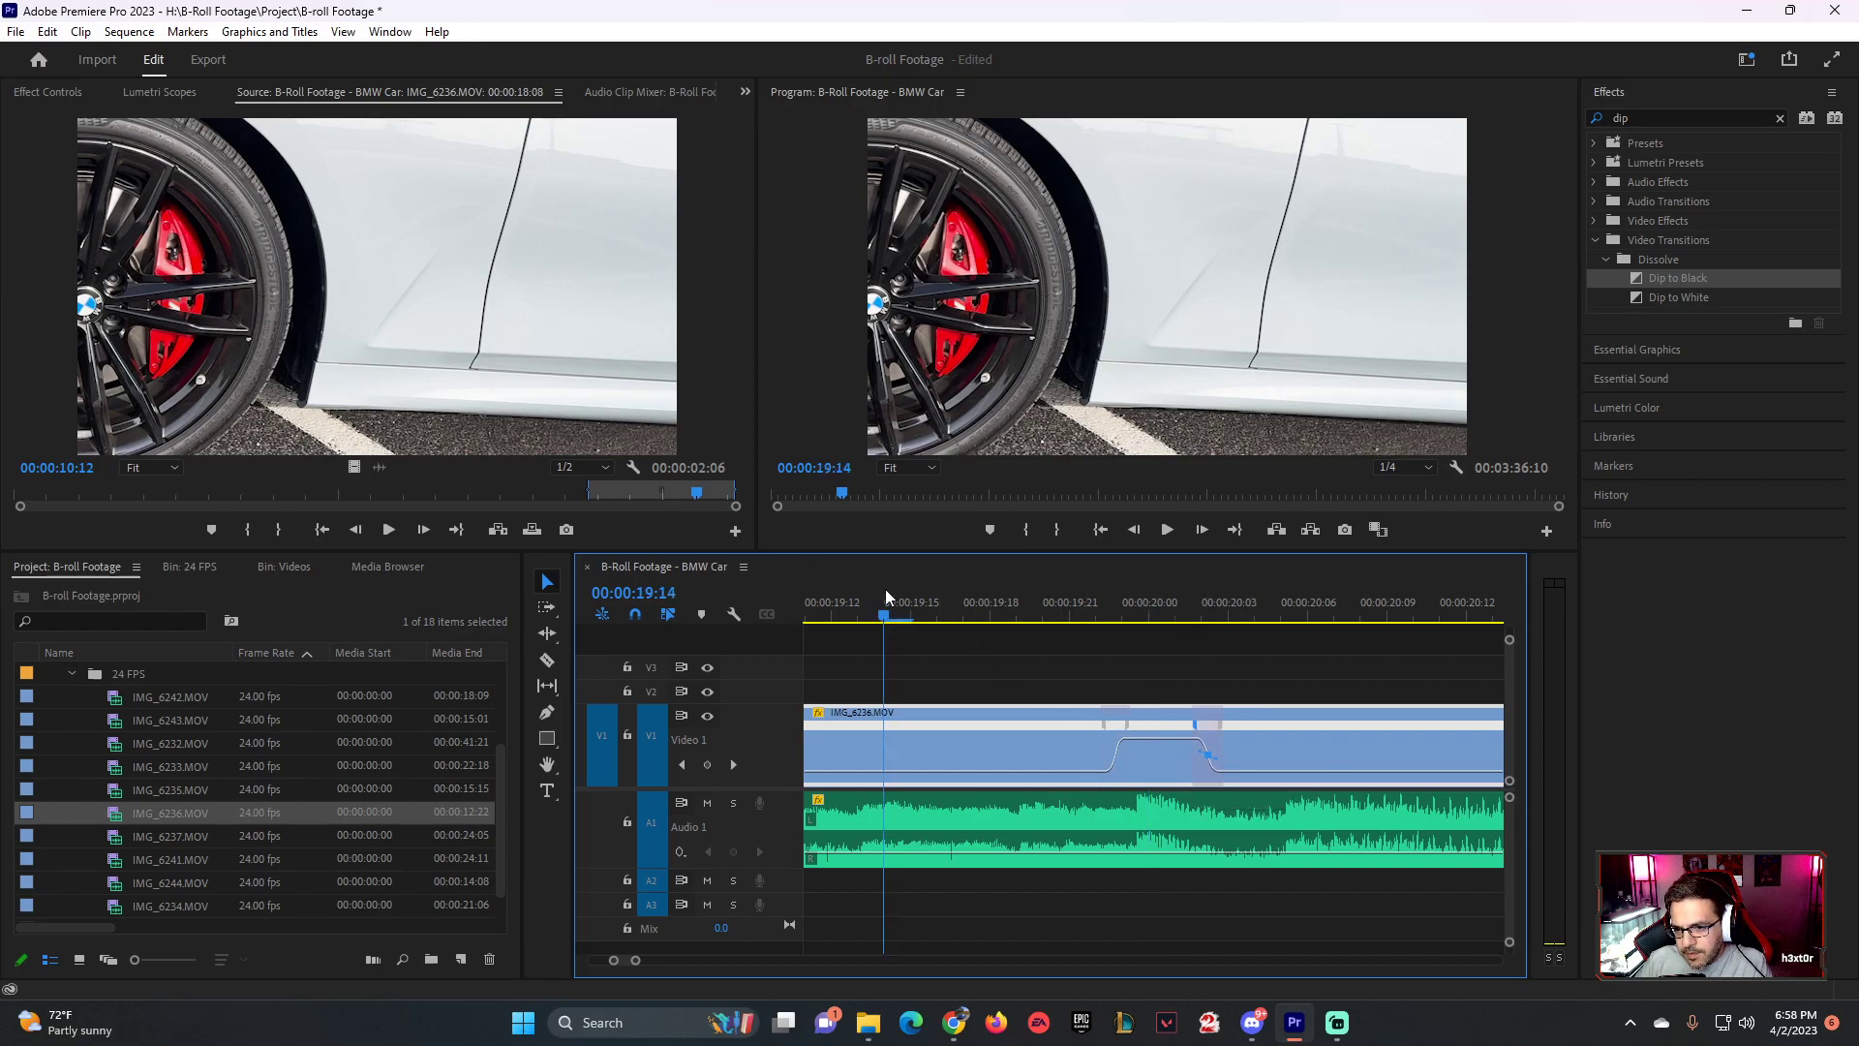
{"action": "key", "text": "space"}
{"action": "key", "text": "space"}
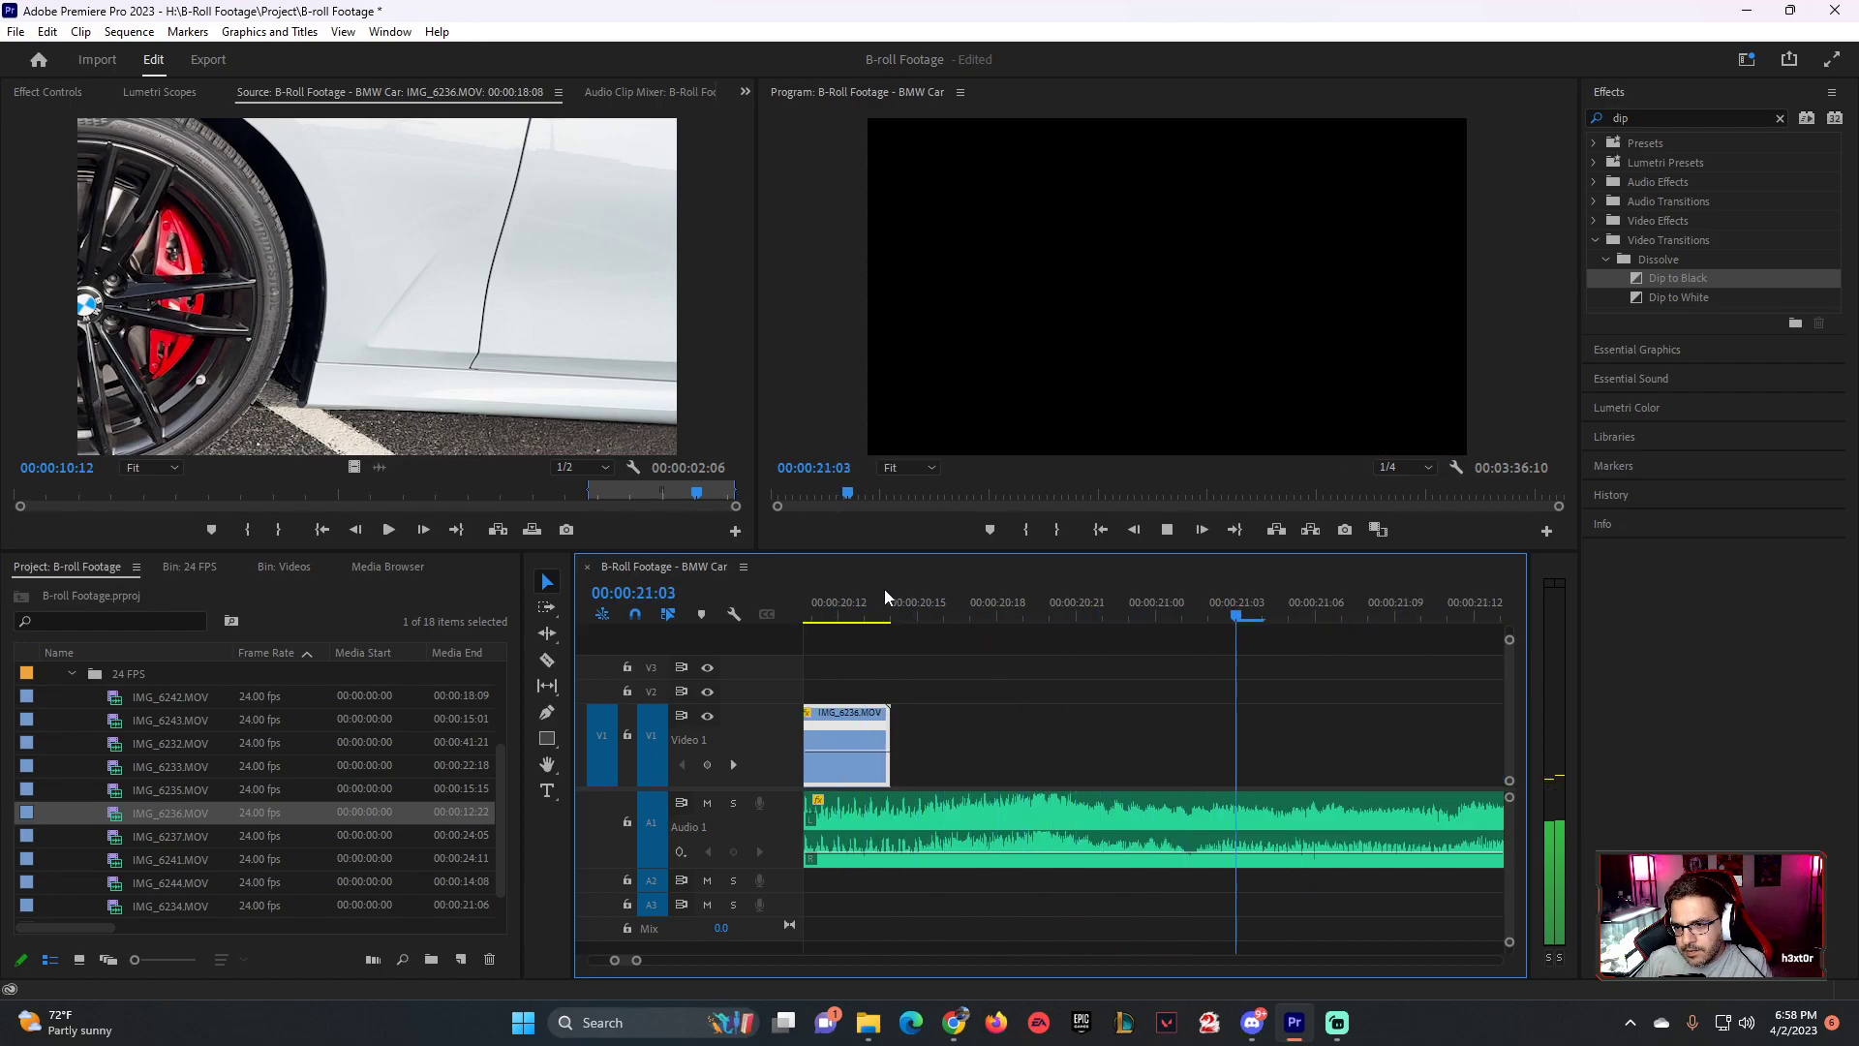
- Play the whole edit with the music from the start of the sequence to the end of IMG_6236
{"action": "left_click", "coordinate": [835, 834]}
{"action": "left_click_drag", "start_coordinate": [638, 960], "coordinate": [731, 961]}
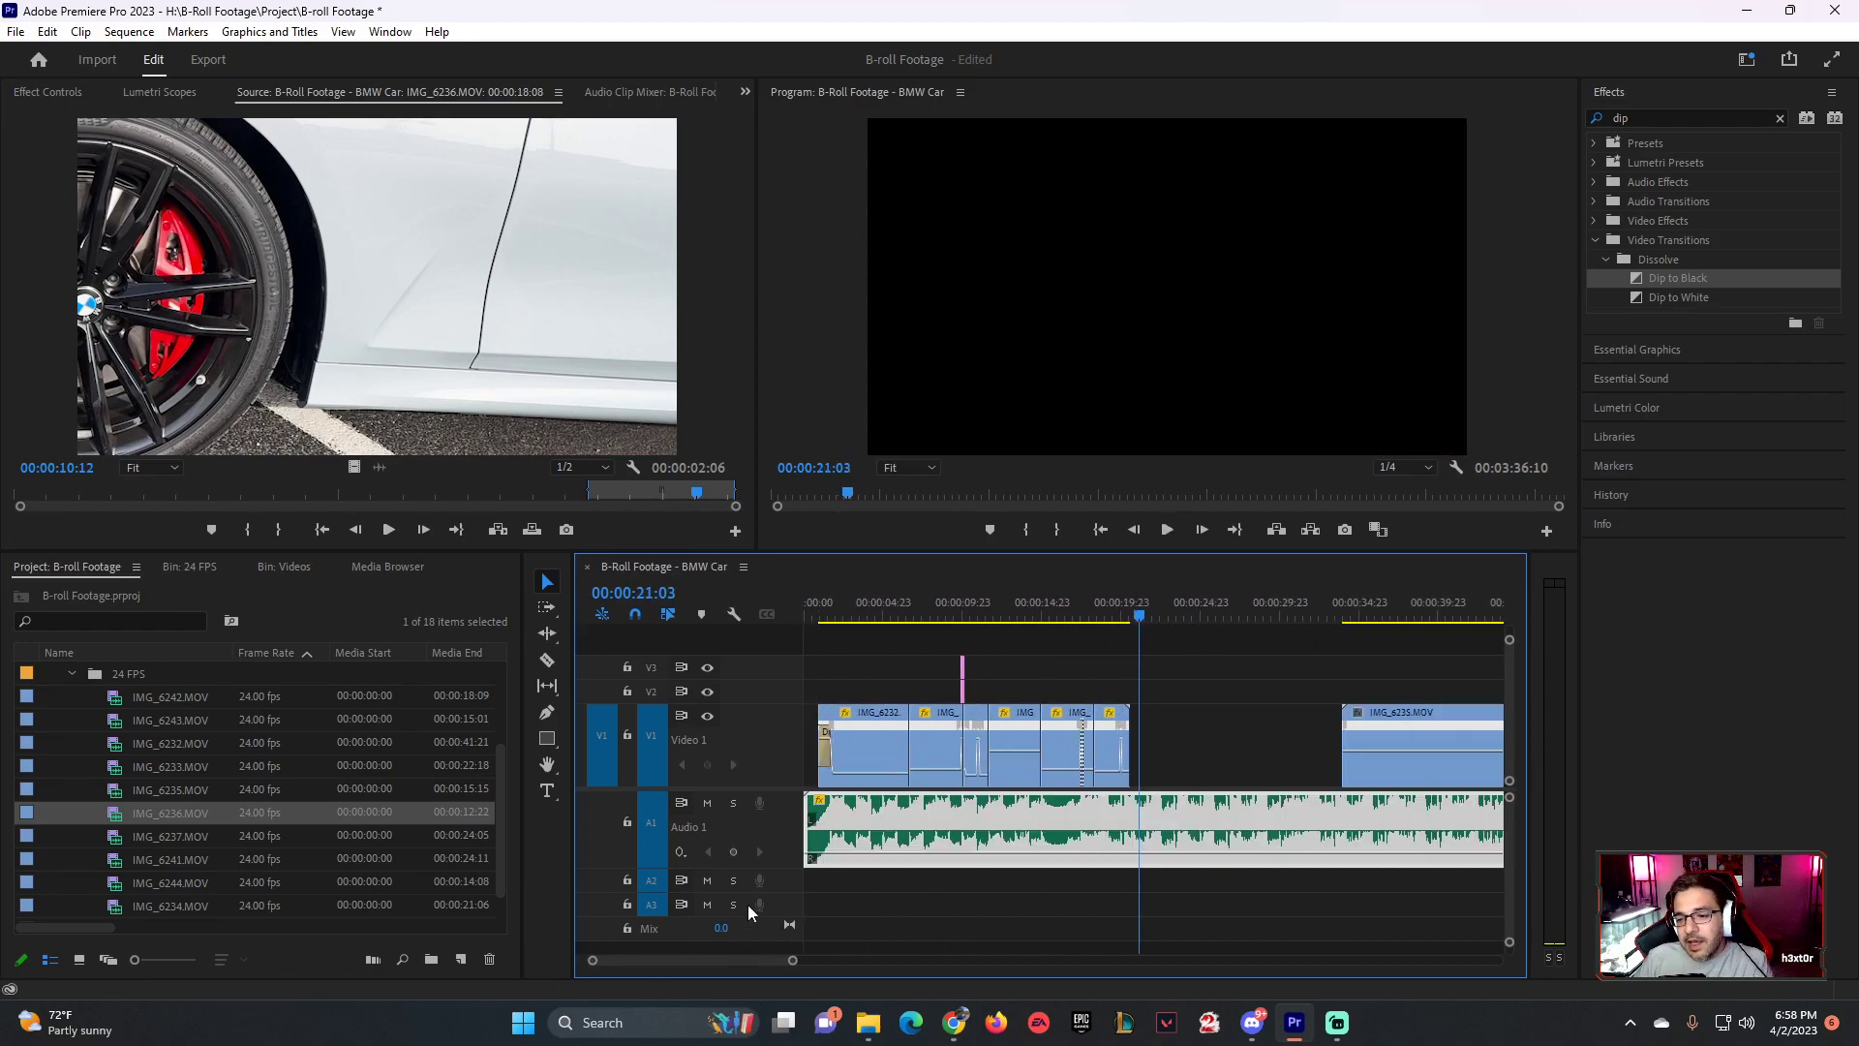
{"action": "left_click_drag", "start_coordinate": [842, 600], "coordinate": [732, 608]}
{"action": "key", "text": "Home"}
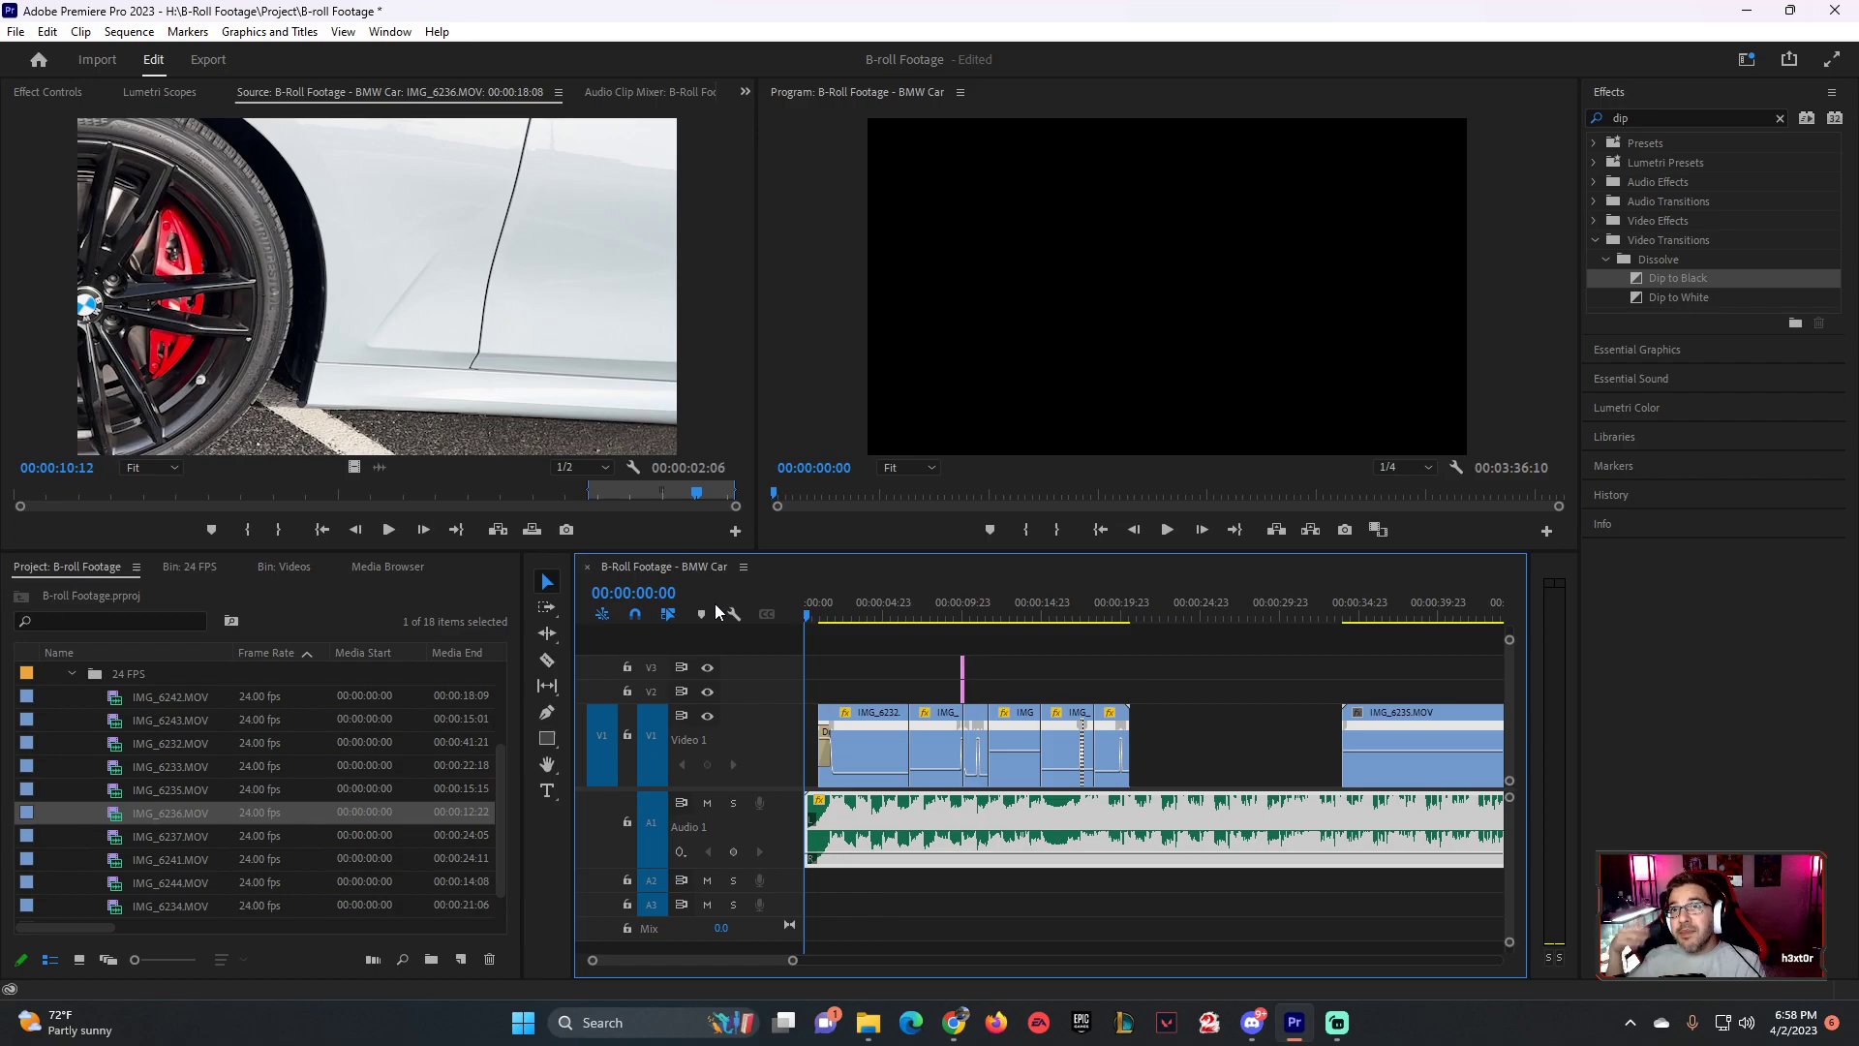
{"action": "key", "text": "space"}
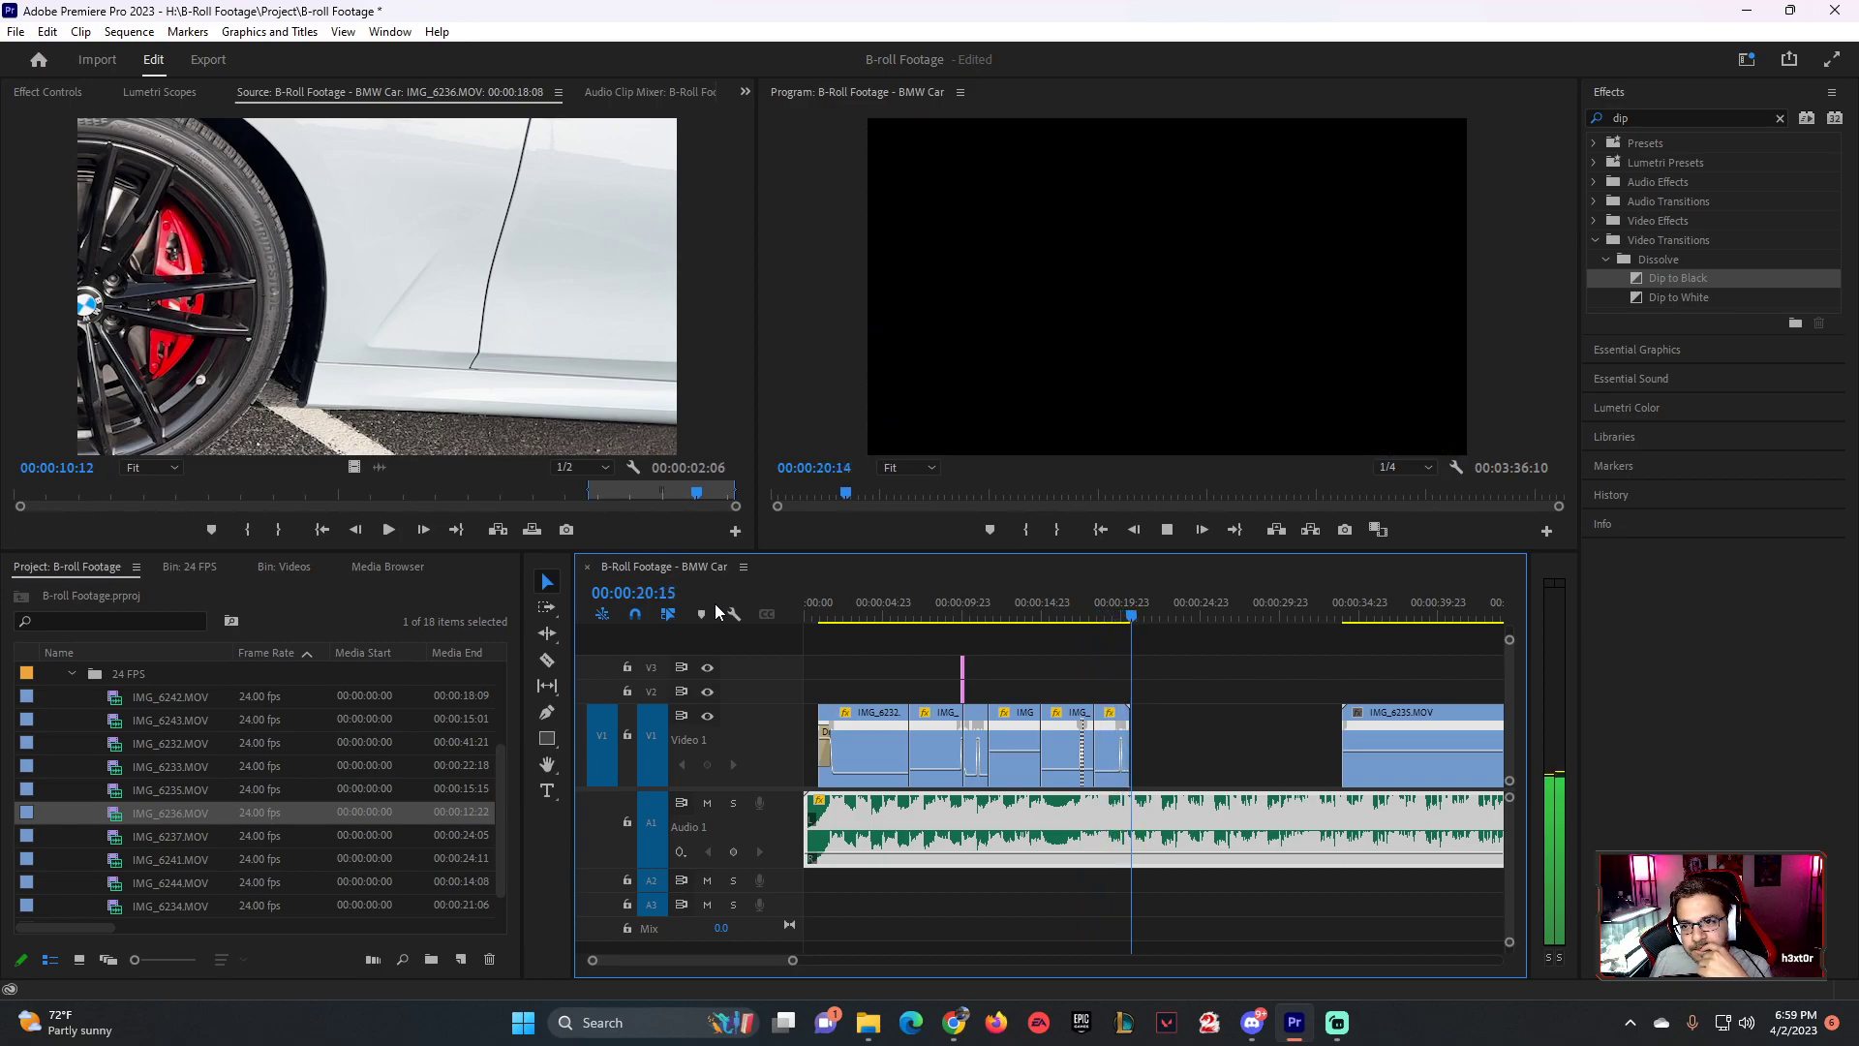
{"action": "key", "text": "space"}
- Try the leftover IMG_6235 clip directly after IMG_6236 on V1, and delete that clip
{"action": "left_click_drag", "start_coordinate": [1386, 750], "coordinate": [1175, 743]}
{"action": "mouse_move", "coordinate": [1152, 616]}
{"action": "left_mouse_down"}
{"action": "mouse_move", "coordinate": [1328, 616]}
{"action": "mouse_move", "coordinate": [1157, 623]}
{"action": "left_mouse_up"}
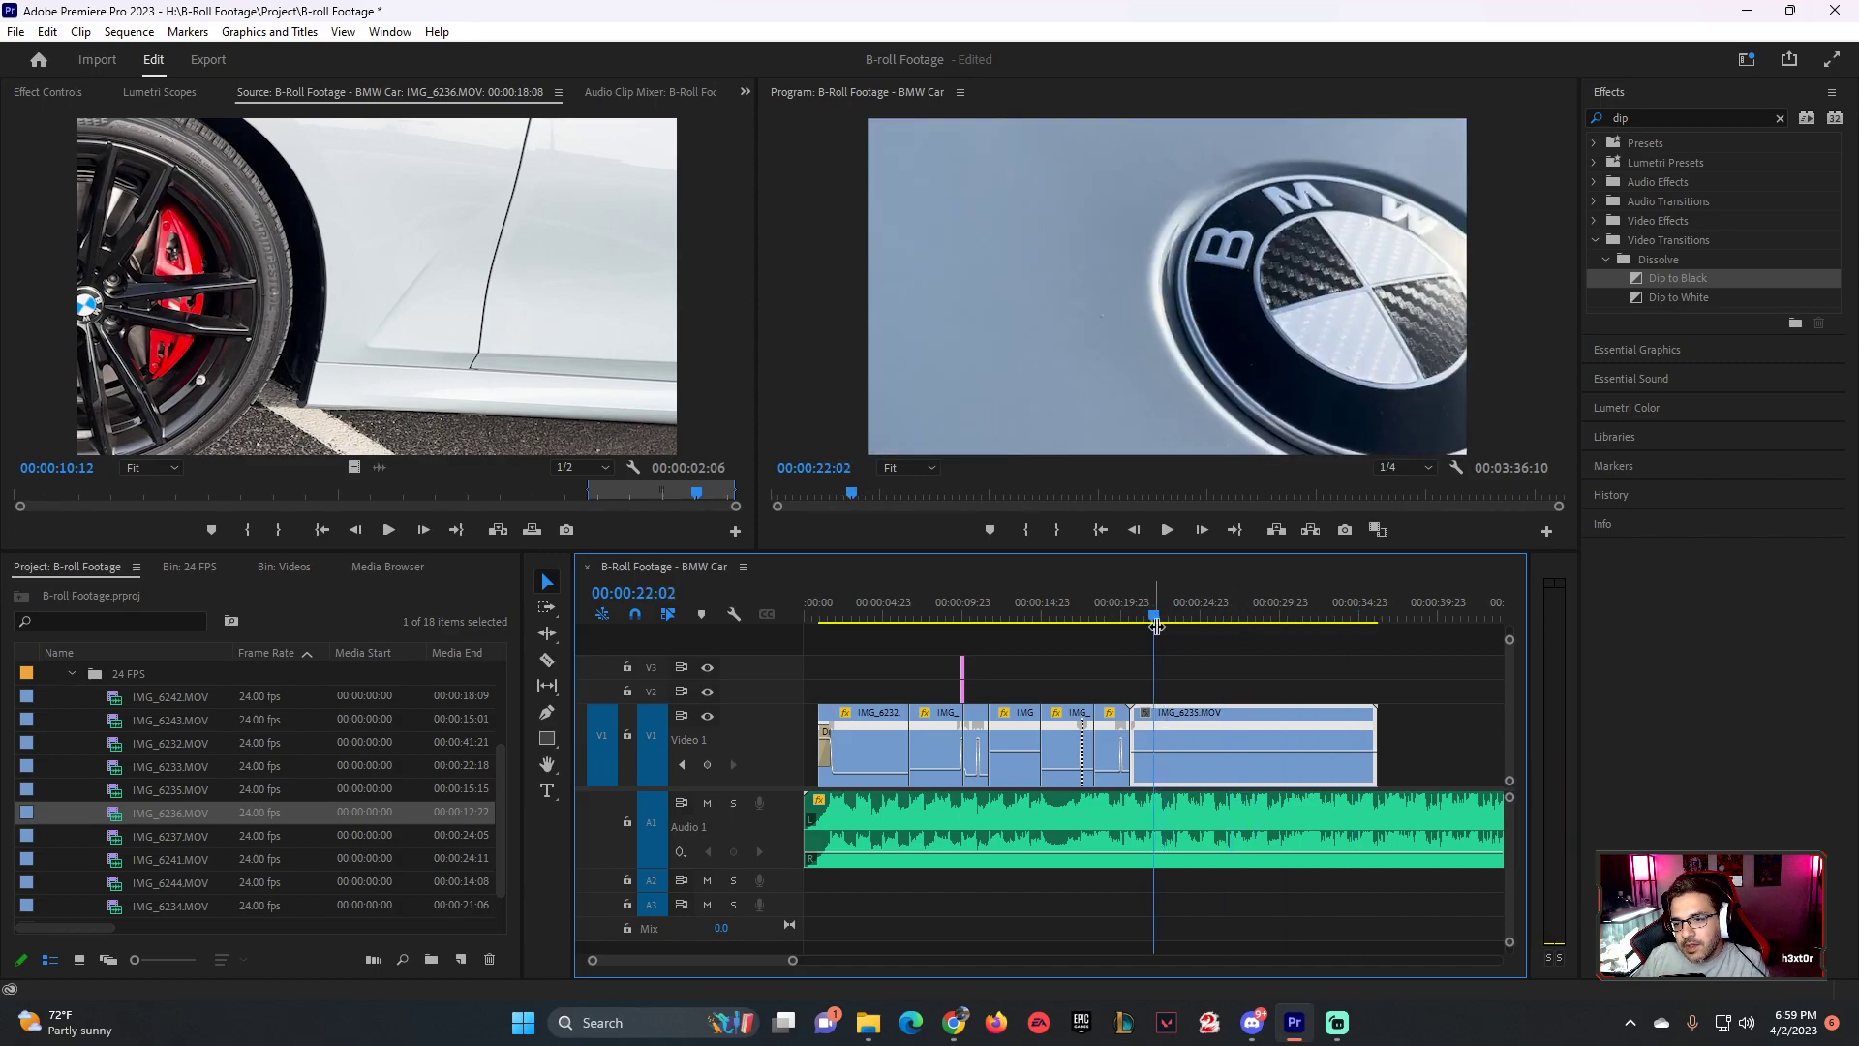
{"action": "key", "text": "Delete"}
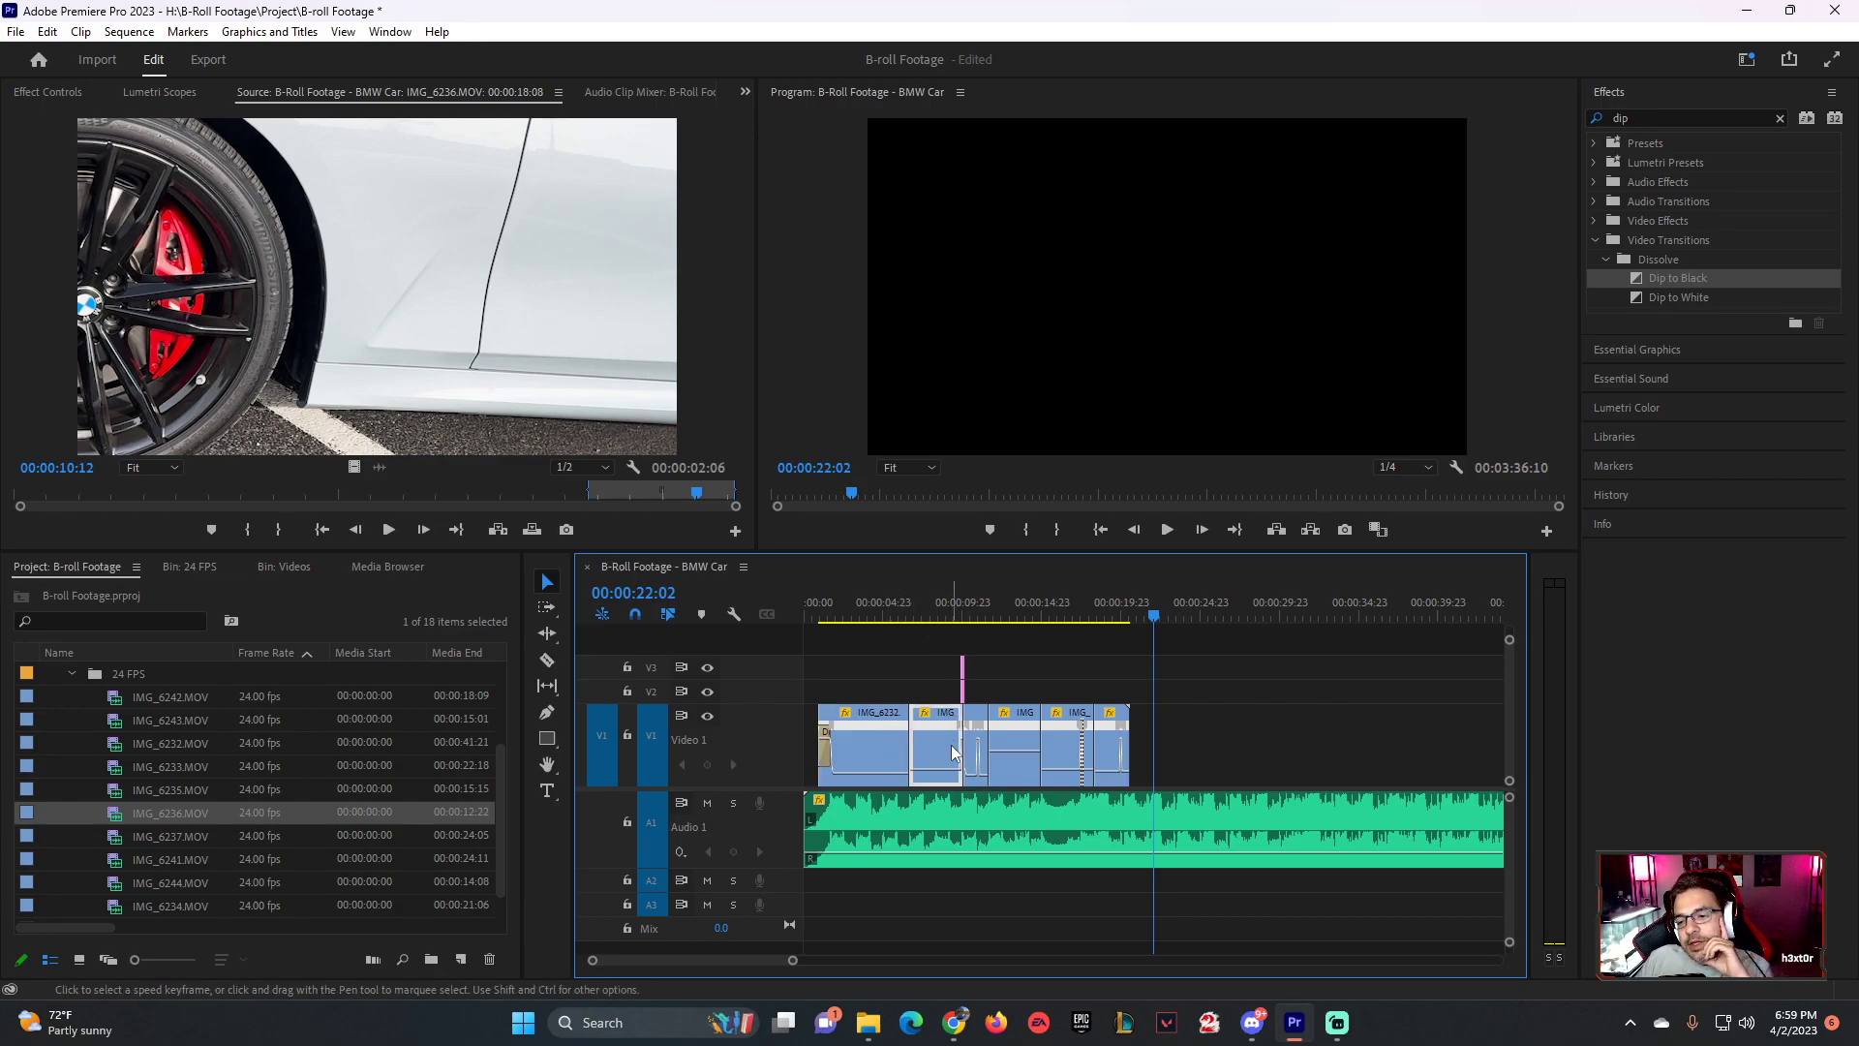
- Set the time interpolation of IMG_6232, the first clip on V1, to Optical Flow
{"action": "key", "text": "space"}
{"action": "left_click_drag", "start_coordinate": [803, 961], "coordinate": [708, 961]}
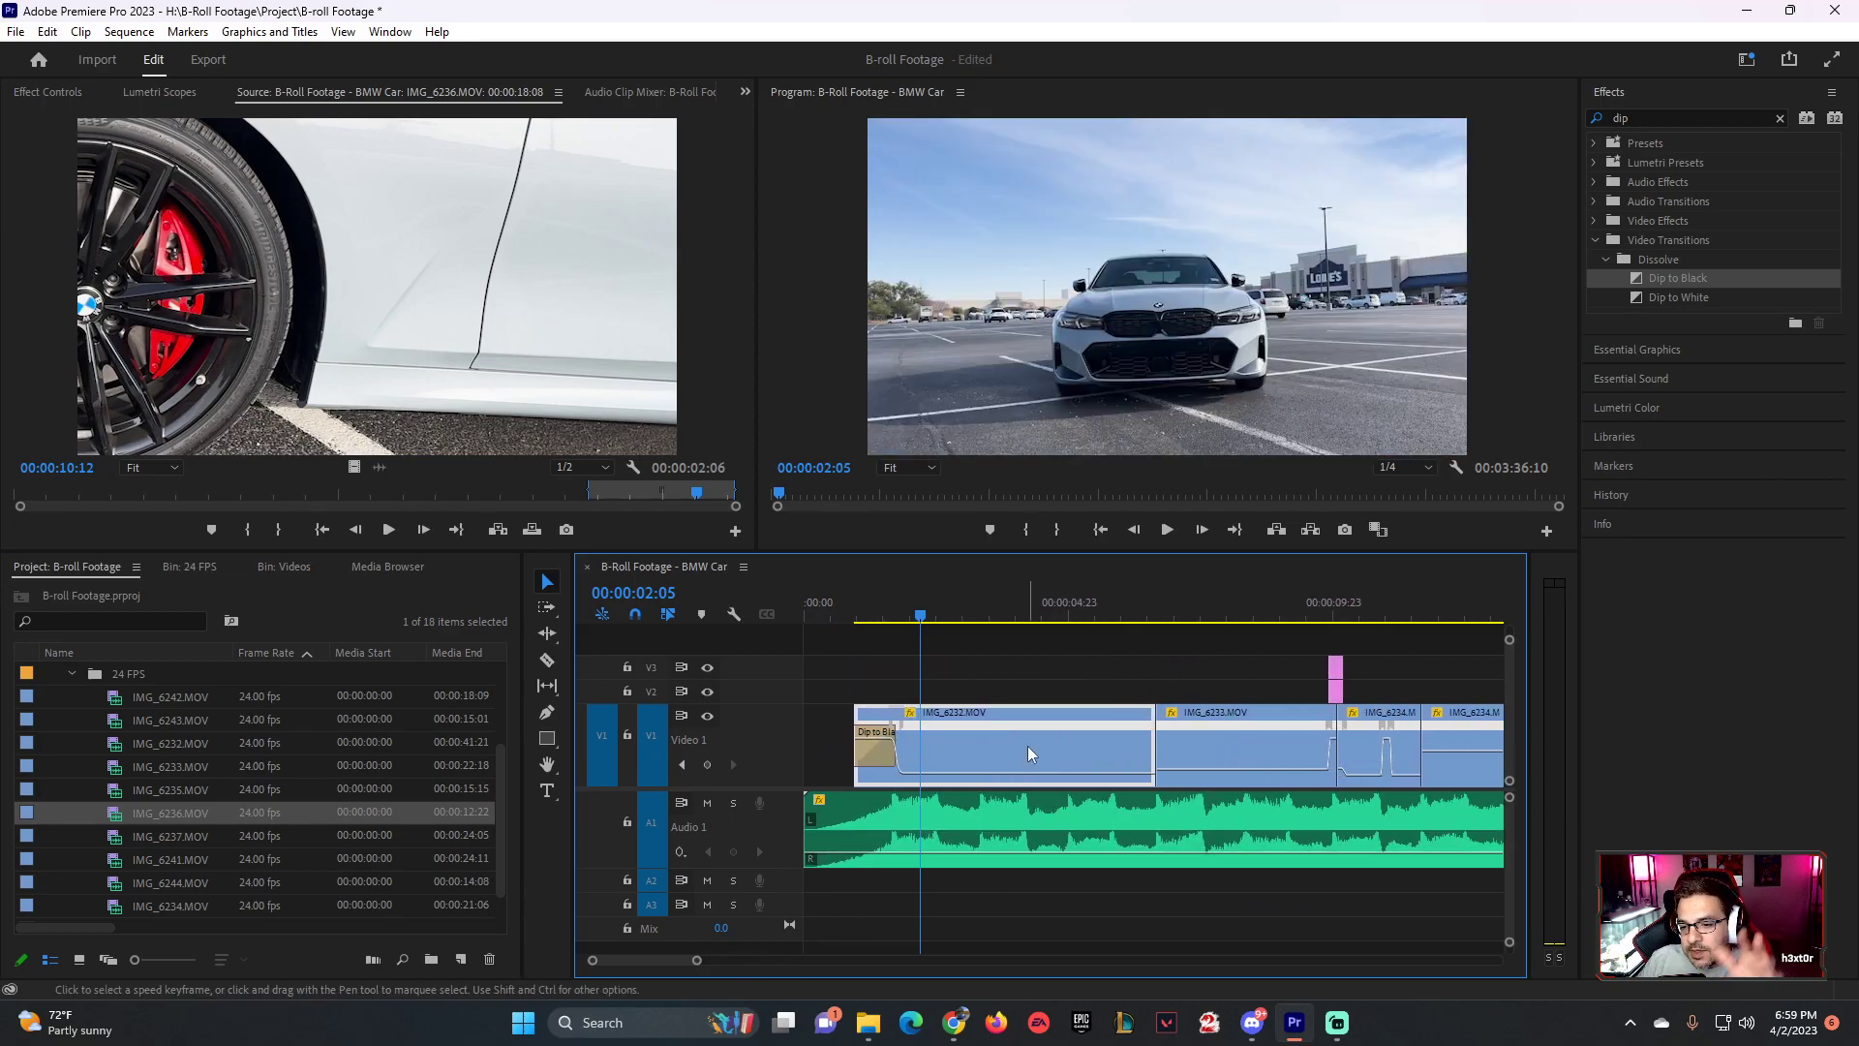
{"action": "right_click", "coordinate": [985, 736]}
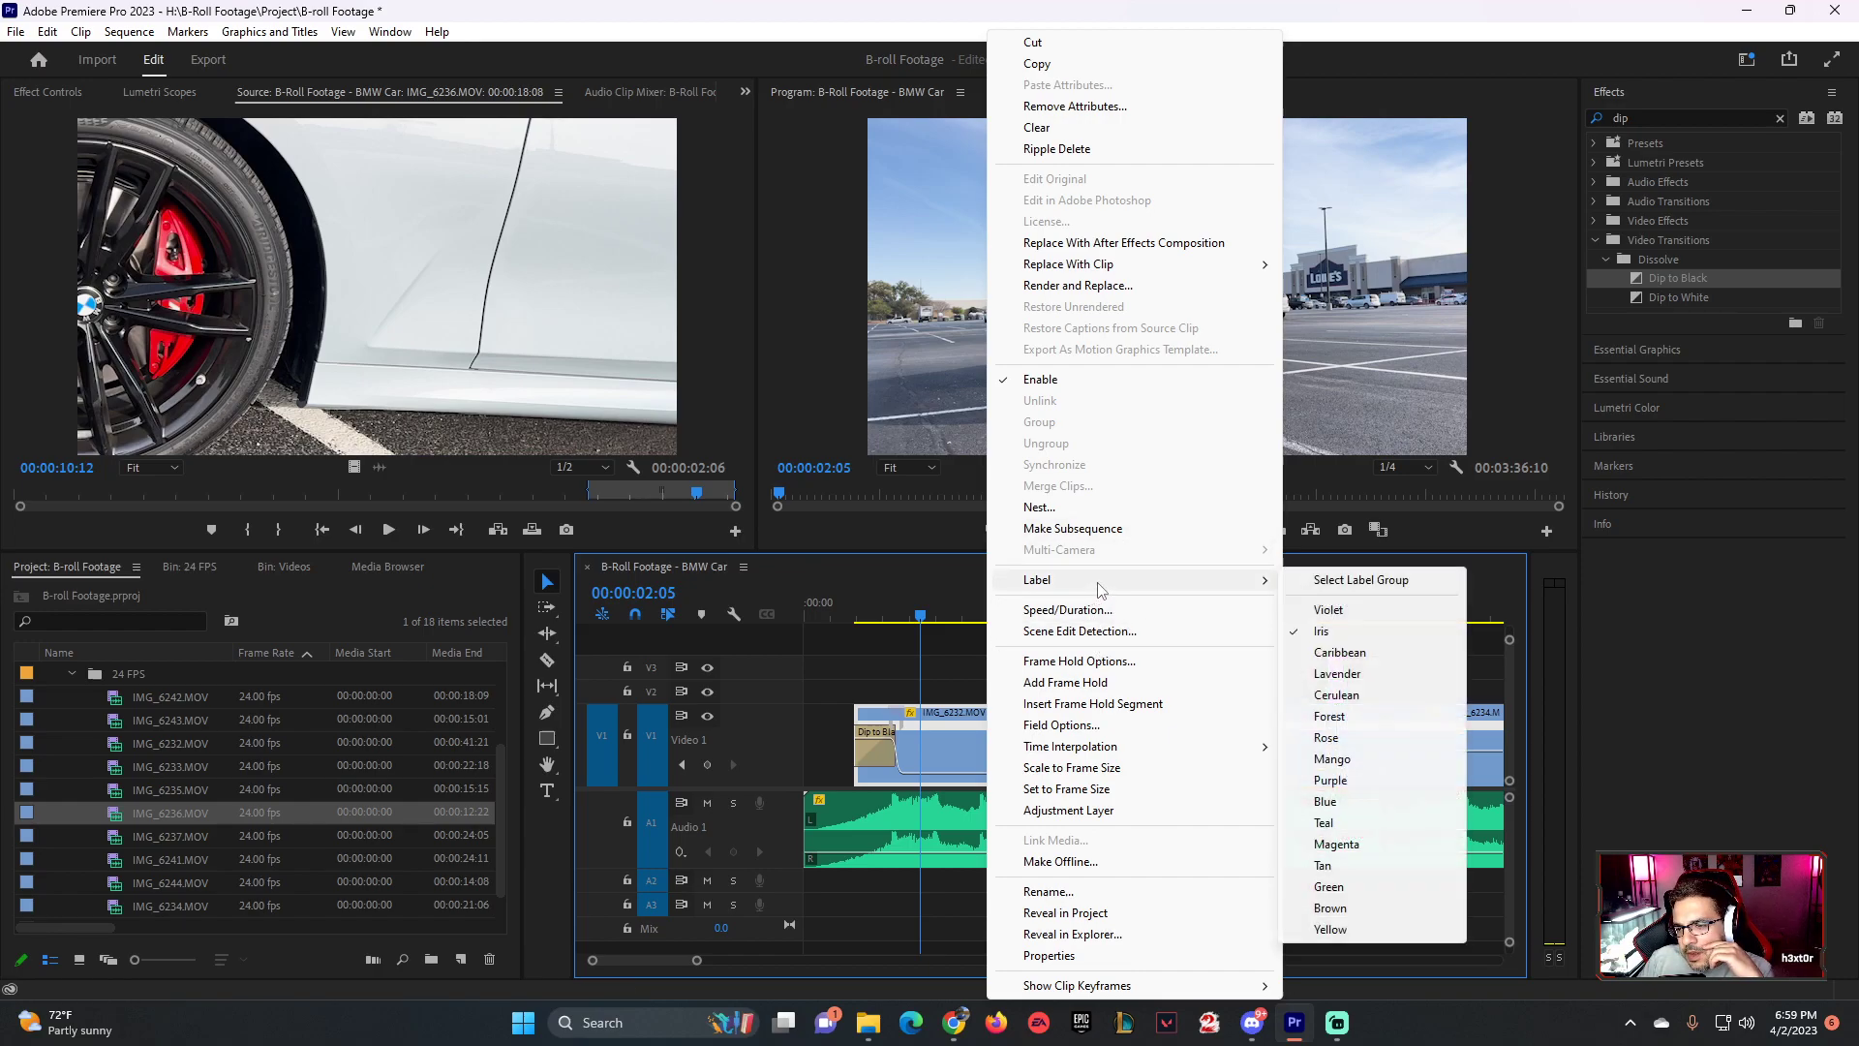
{"action": "mouse_move", "coordinate": [1105, 755]}
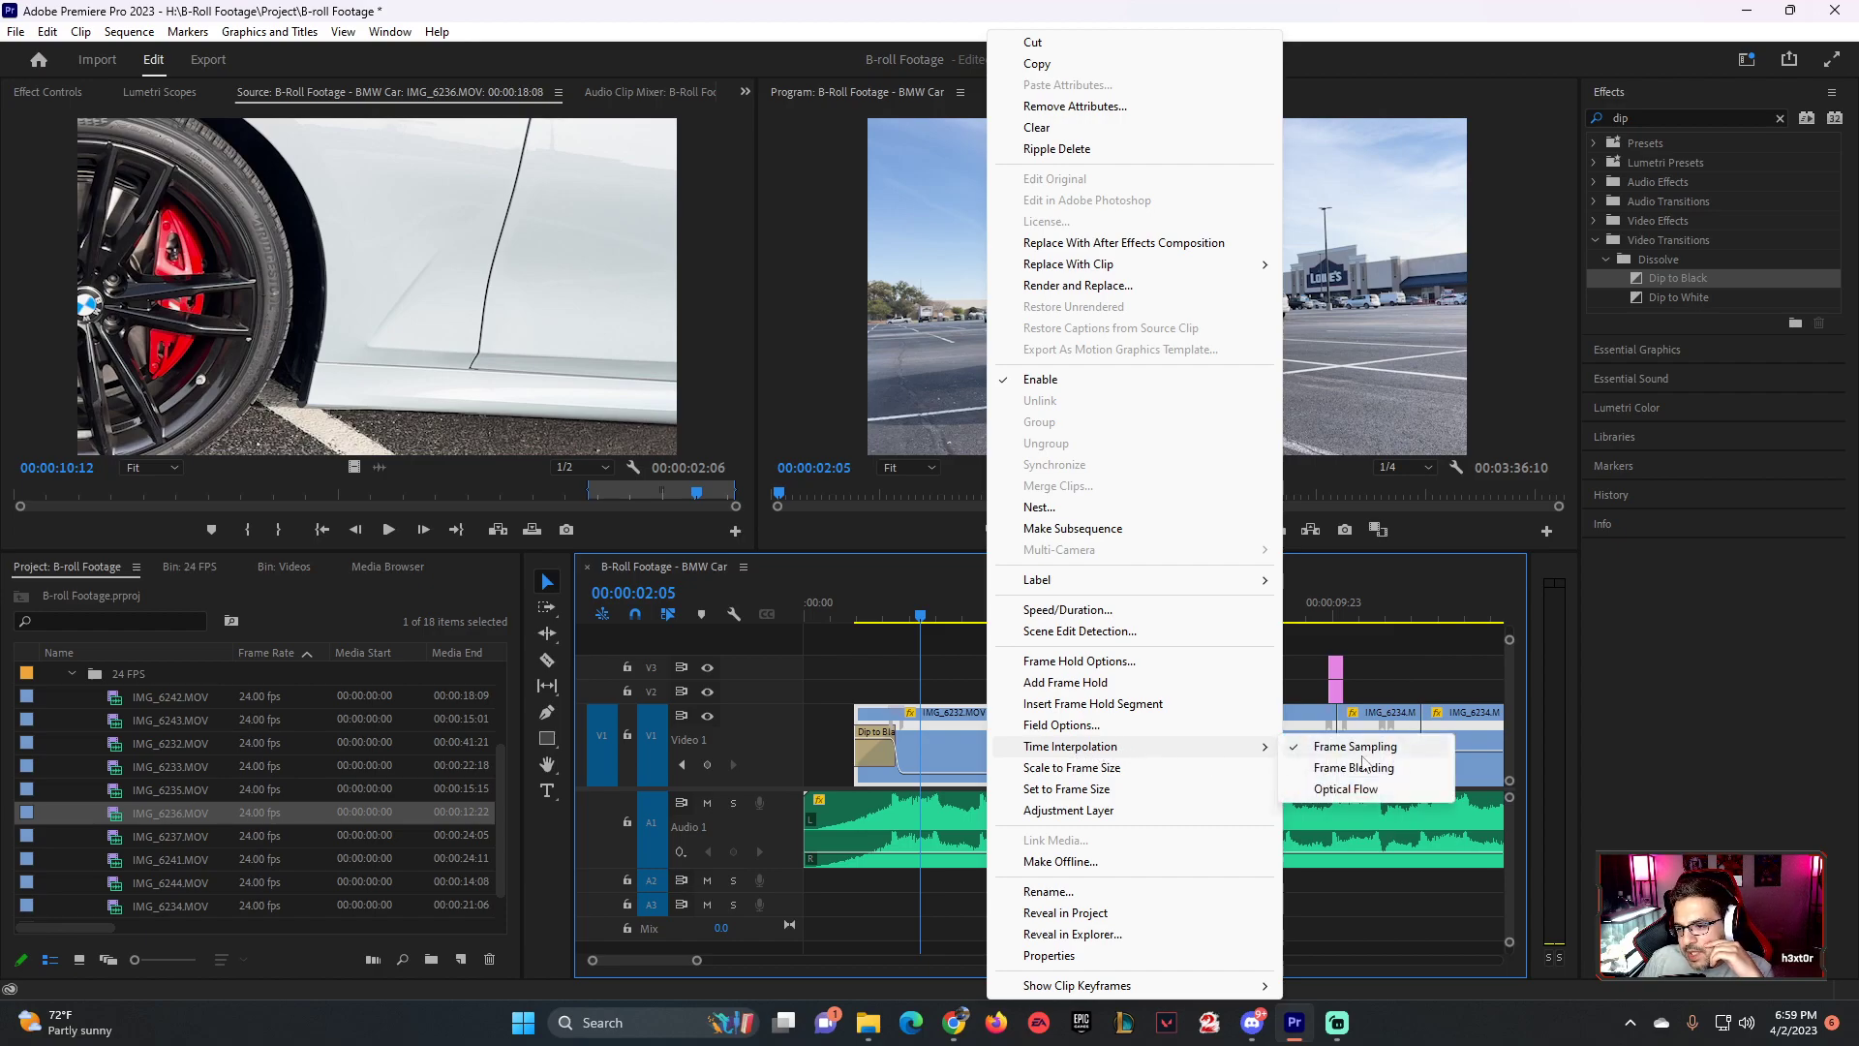
{"action": "left_click", "coordinate": [1353, 790]}
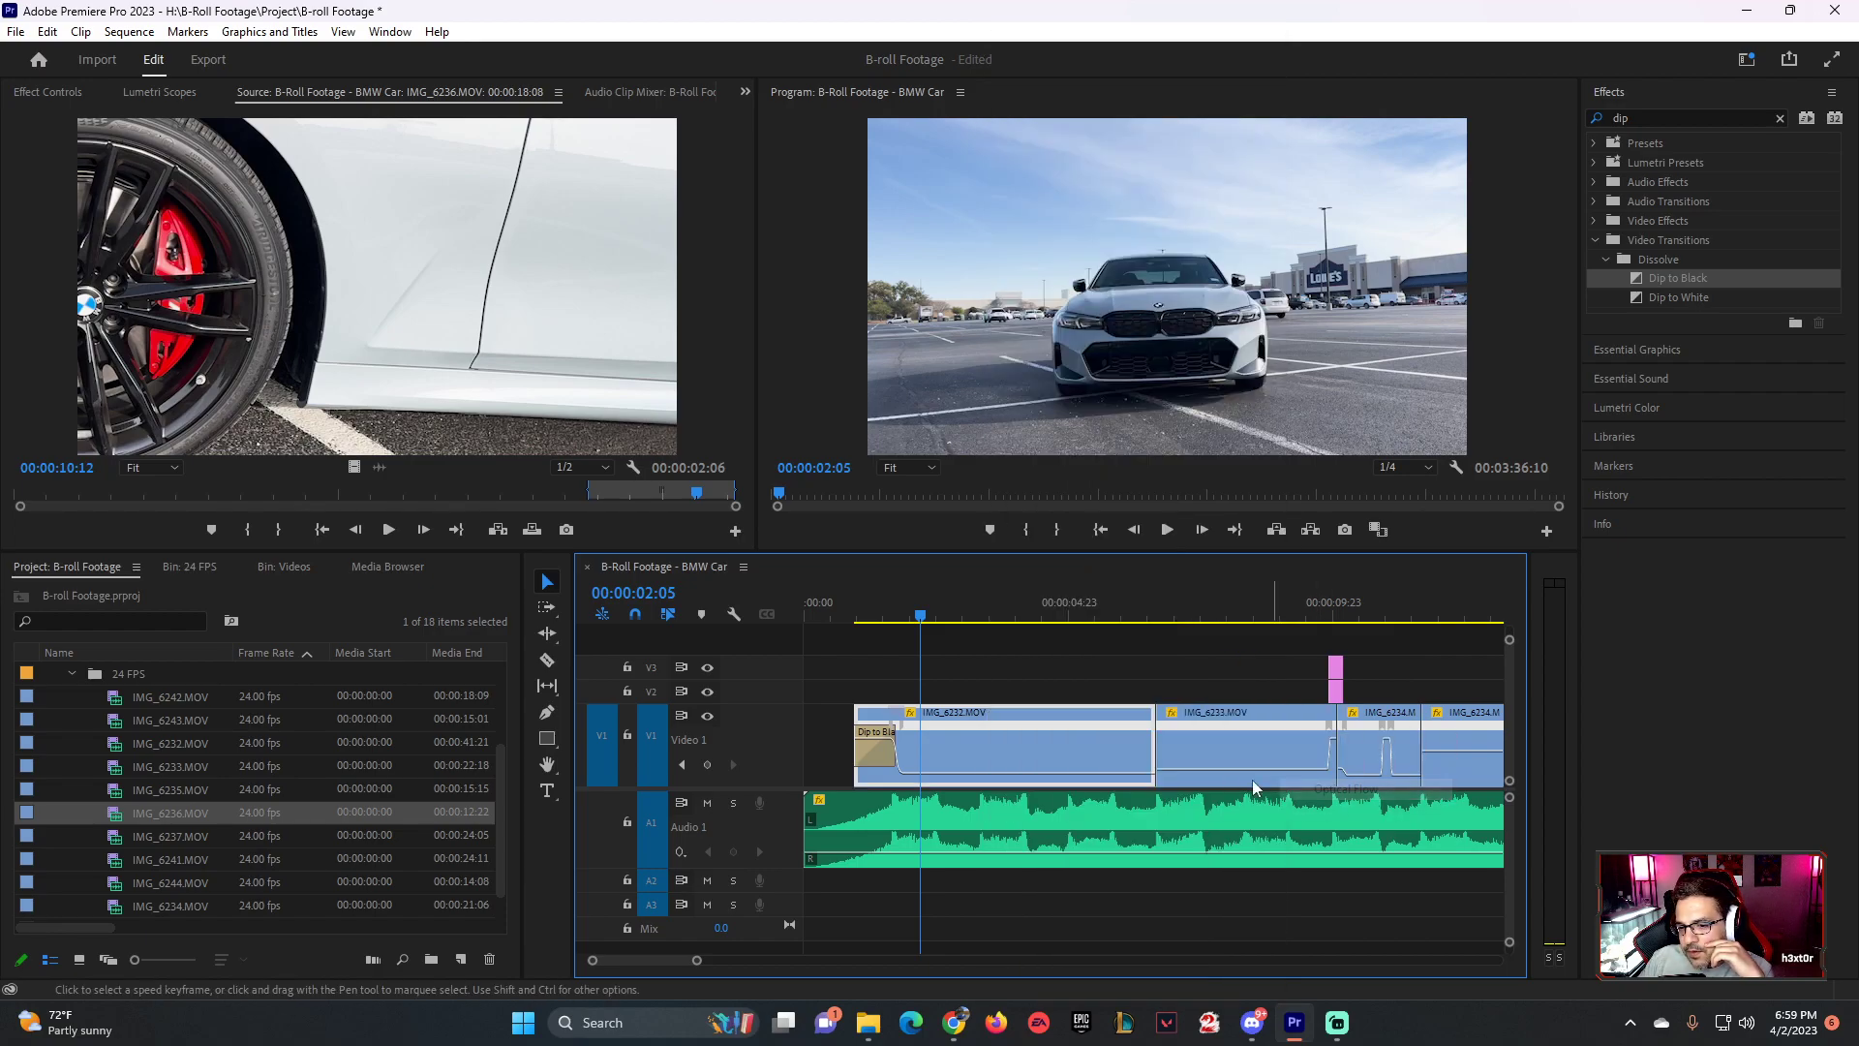
- Set the time interpolation of IMG_6233 and the first IMG_6234 clip on V1 to Optical Flow
{"action": "right_click", "coordinate": [1225, 754]}
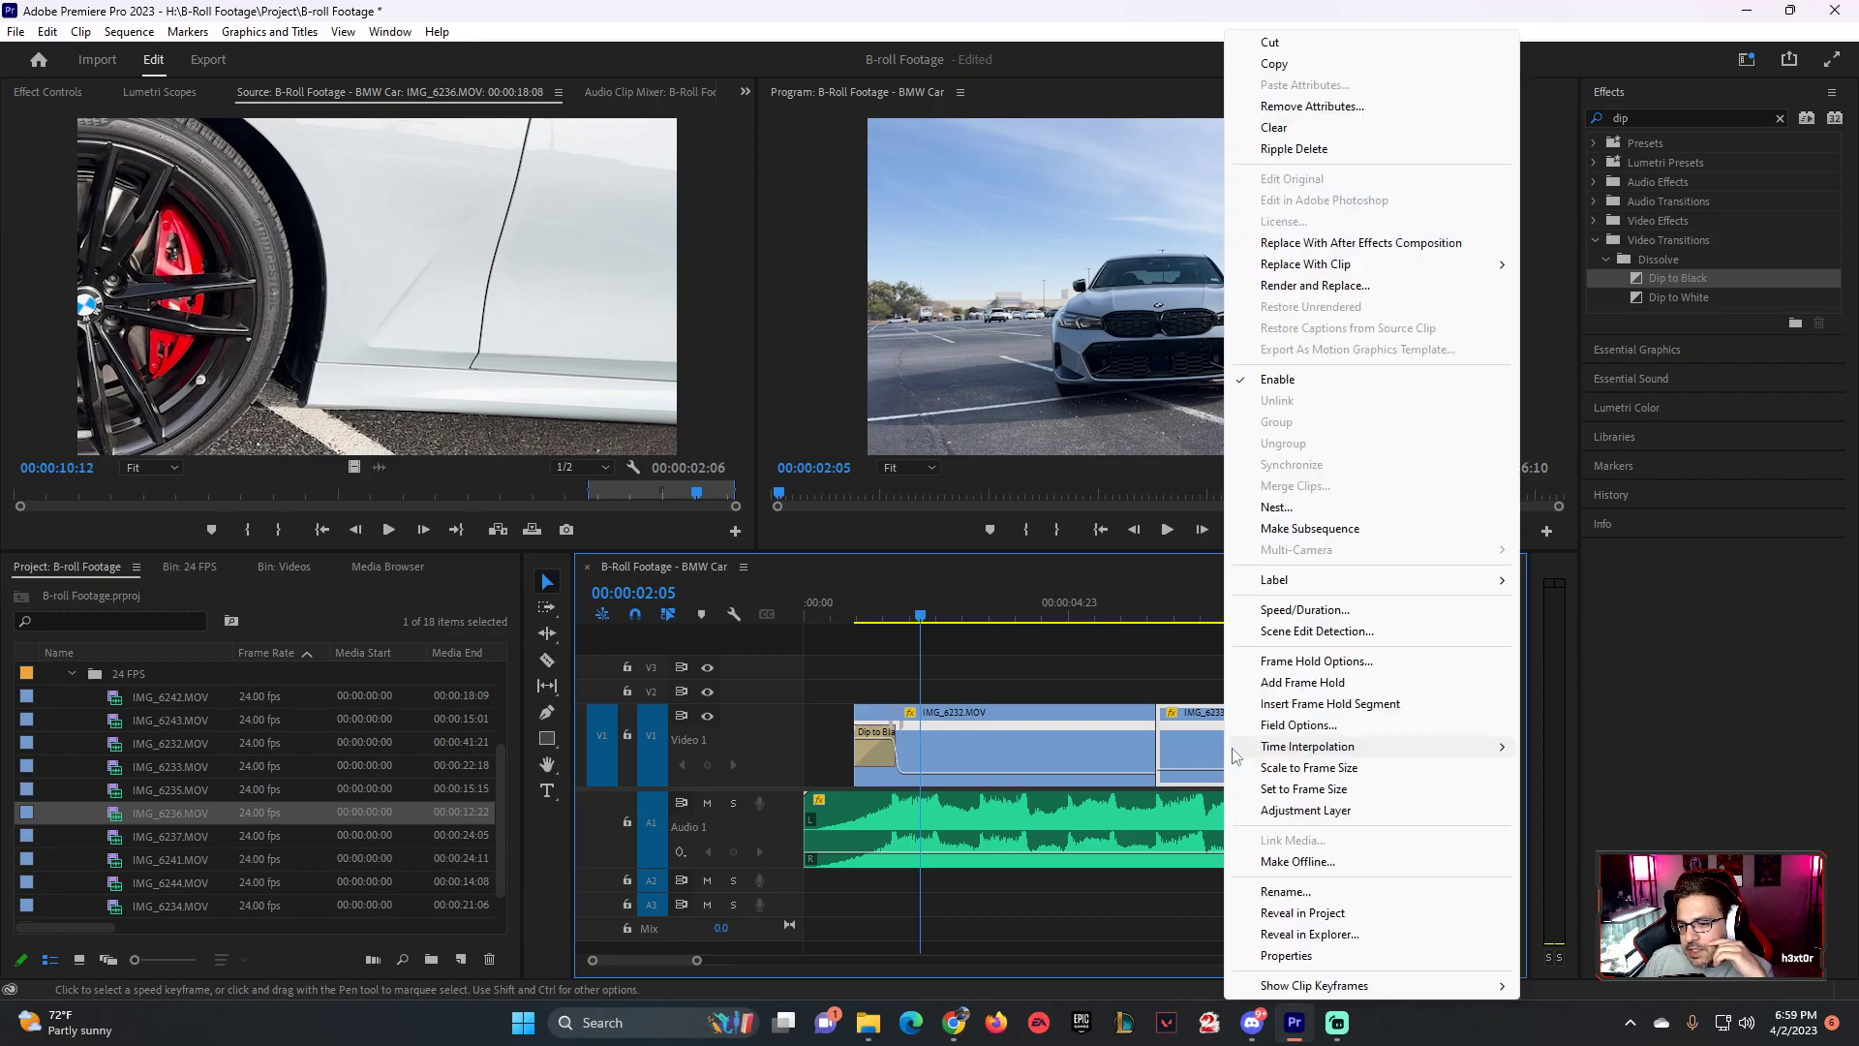
{"action": "left_click", "coordinate": [1350, 725]}
{"action": "left_click", "coordinate": [973, 573]}
{"action": "right_click", "coordinate": [1220, 728]}
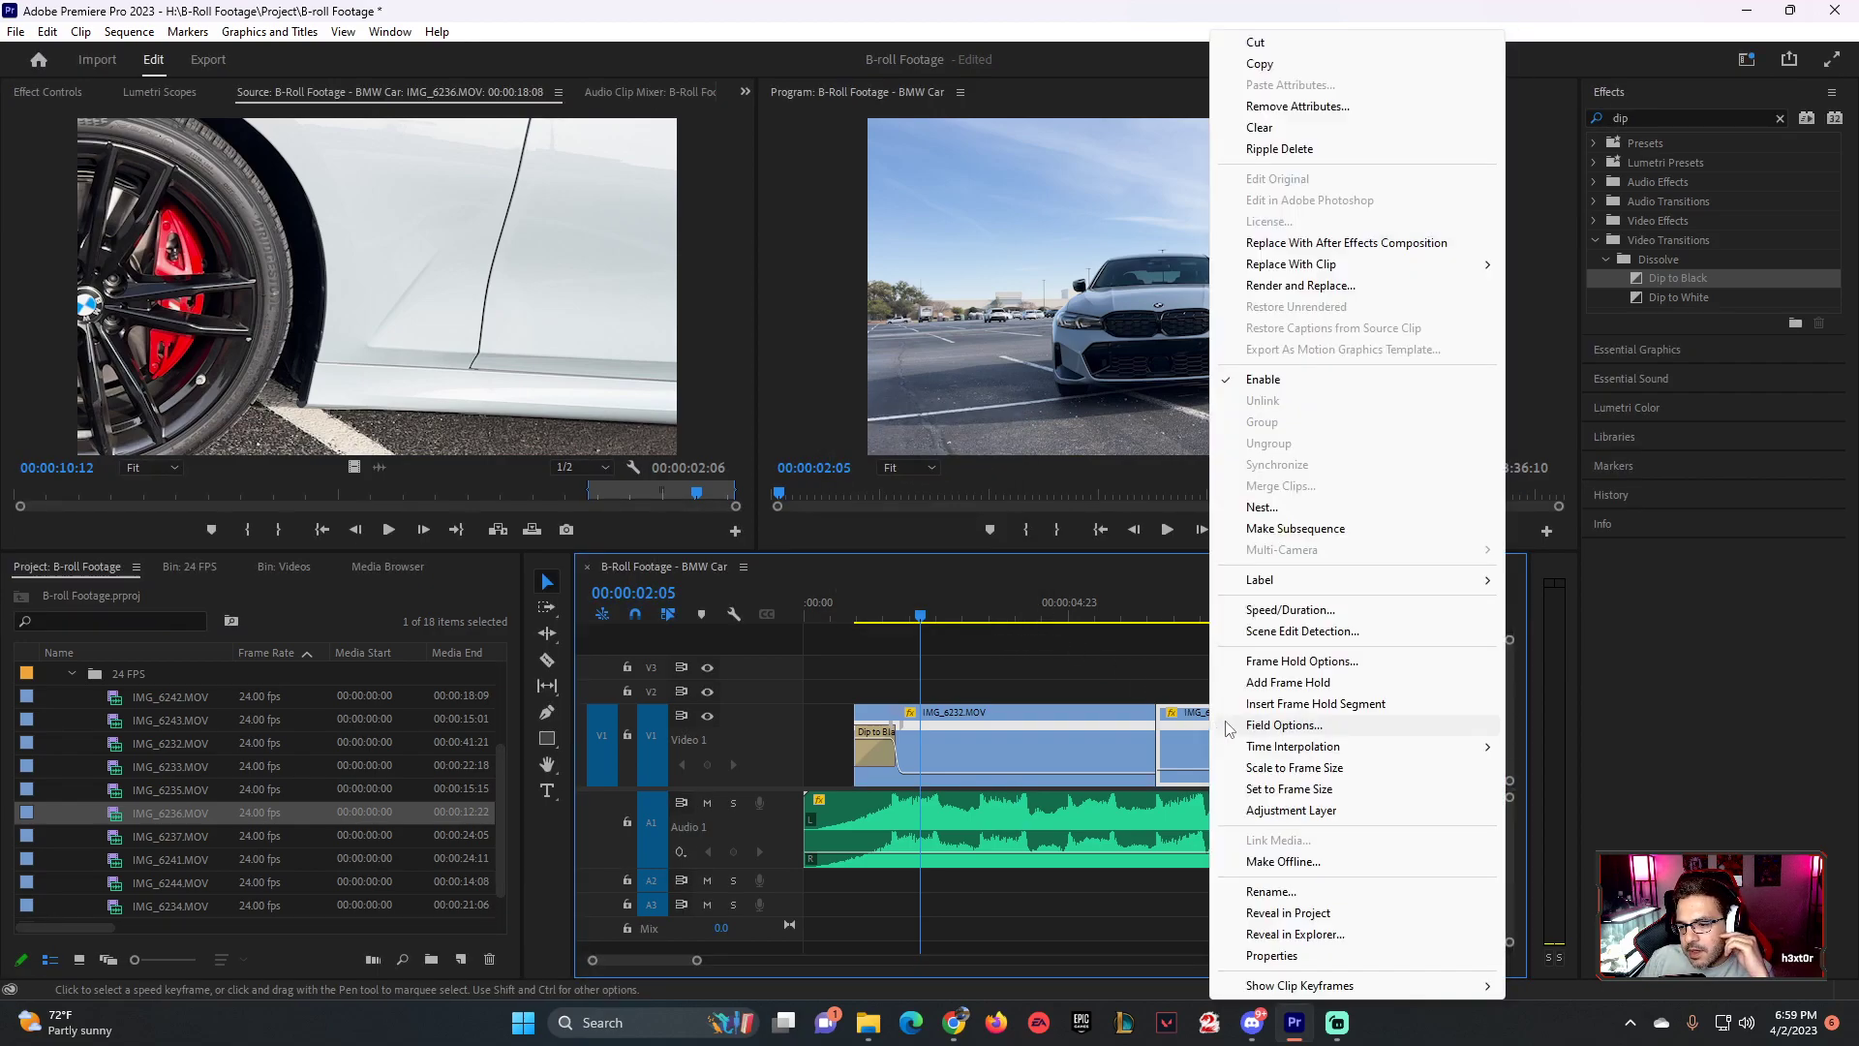
{"action": "mouse_move", "coordinate": [1298, 746]}
{"action": "left_click", "coordinate": [1588, 789]}
{"action": "right_click", "coordinate": [1365, 773]}
{"action": "mouse_move", "coordinate": [1506, 755]}
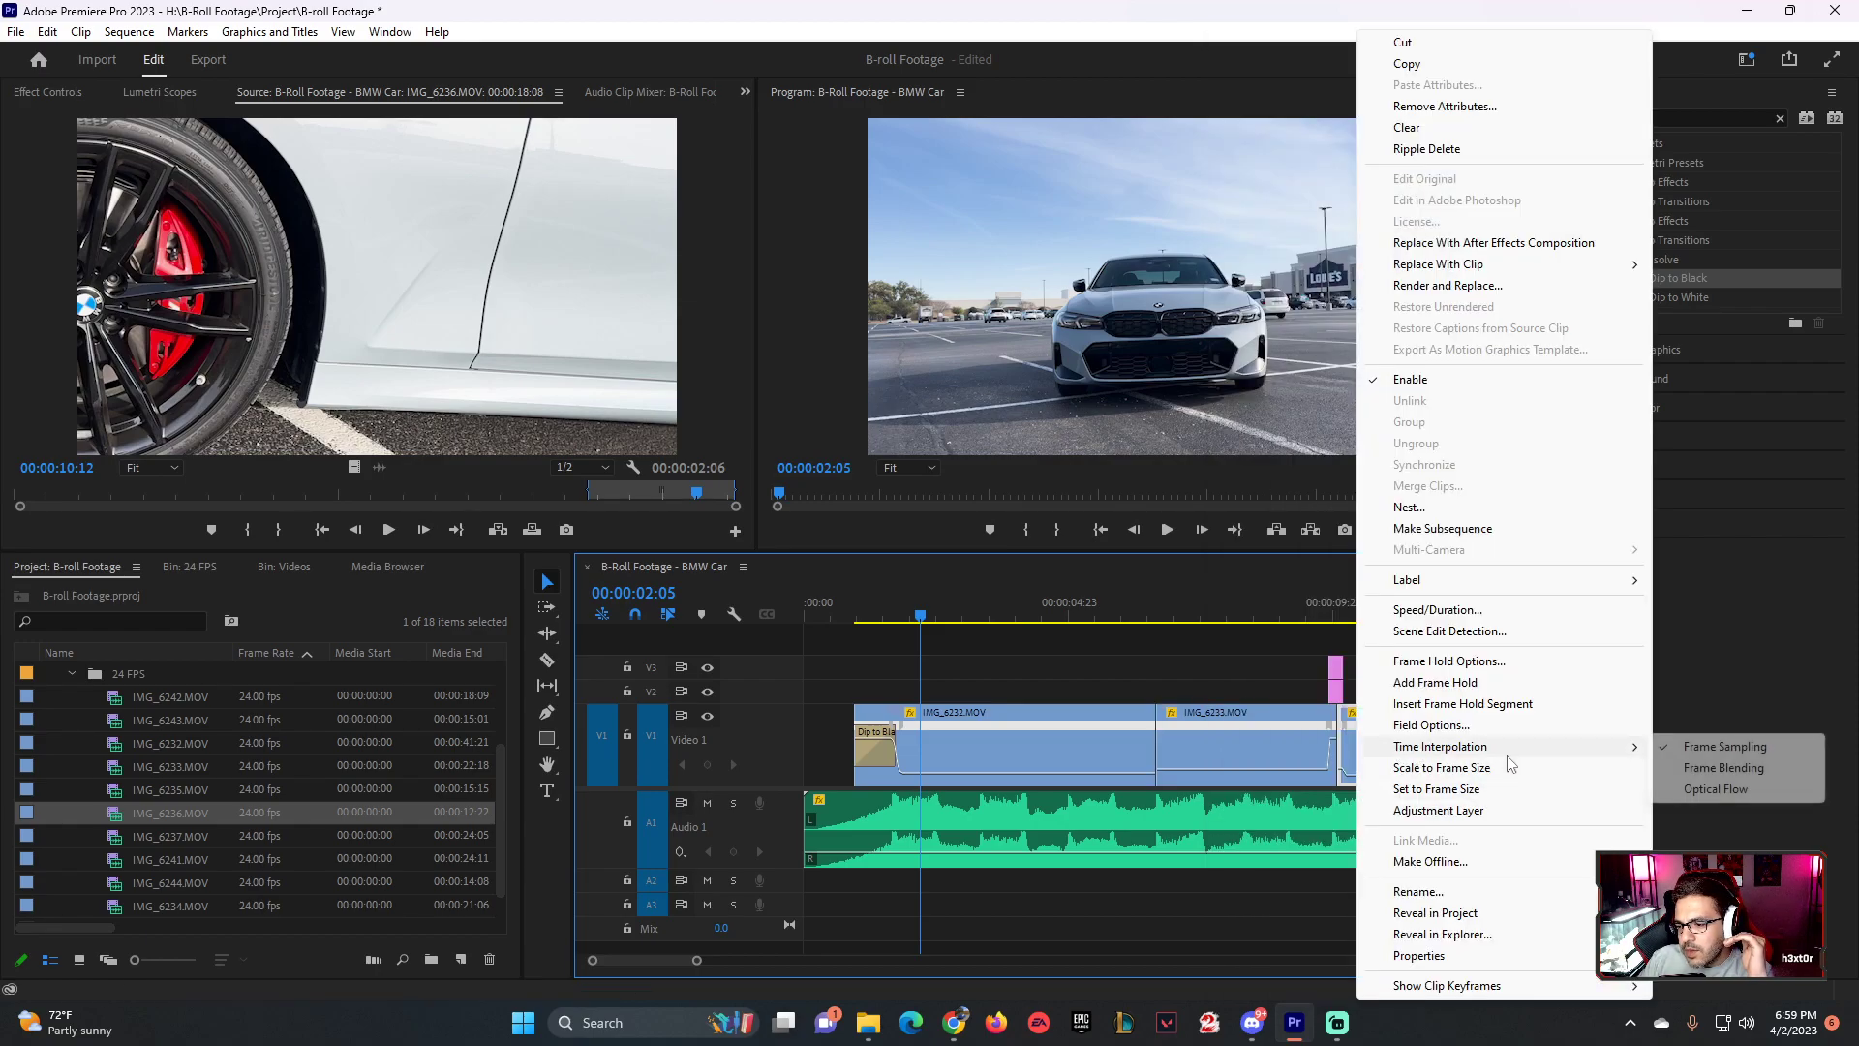
{"action": "left_click", "coordinate": [1733, 789]}
- Set the time interpolation of the second IMG_6234 clip, IMG_6235 and IMG_6236 on V1 to Optical Flow
{"action": "left_click_drag", "start_coordinate": [669, 962], "coordinate": [671, 963]}
{"action": "scroll", "coordinate": [675, 968], "scroll_direction": "down", "scroll_amount": 5}
{"action": "right_click", "coordinate": [979, 747]}
{"action": "mouse_move", "coordinate": [1104, 746]}
{"action": "left_click", "coordinate": [1318, 789]}
{"action": "right_click", "coordinate": [1122, 747]}
{"action": "mouse_move", "coordinate": [1264, 746]}
{"action": "left_click", "coordinate": [1452, 789]}
{"action": "right_click", "coordinate": [1293, 745]}
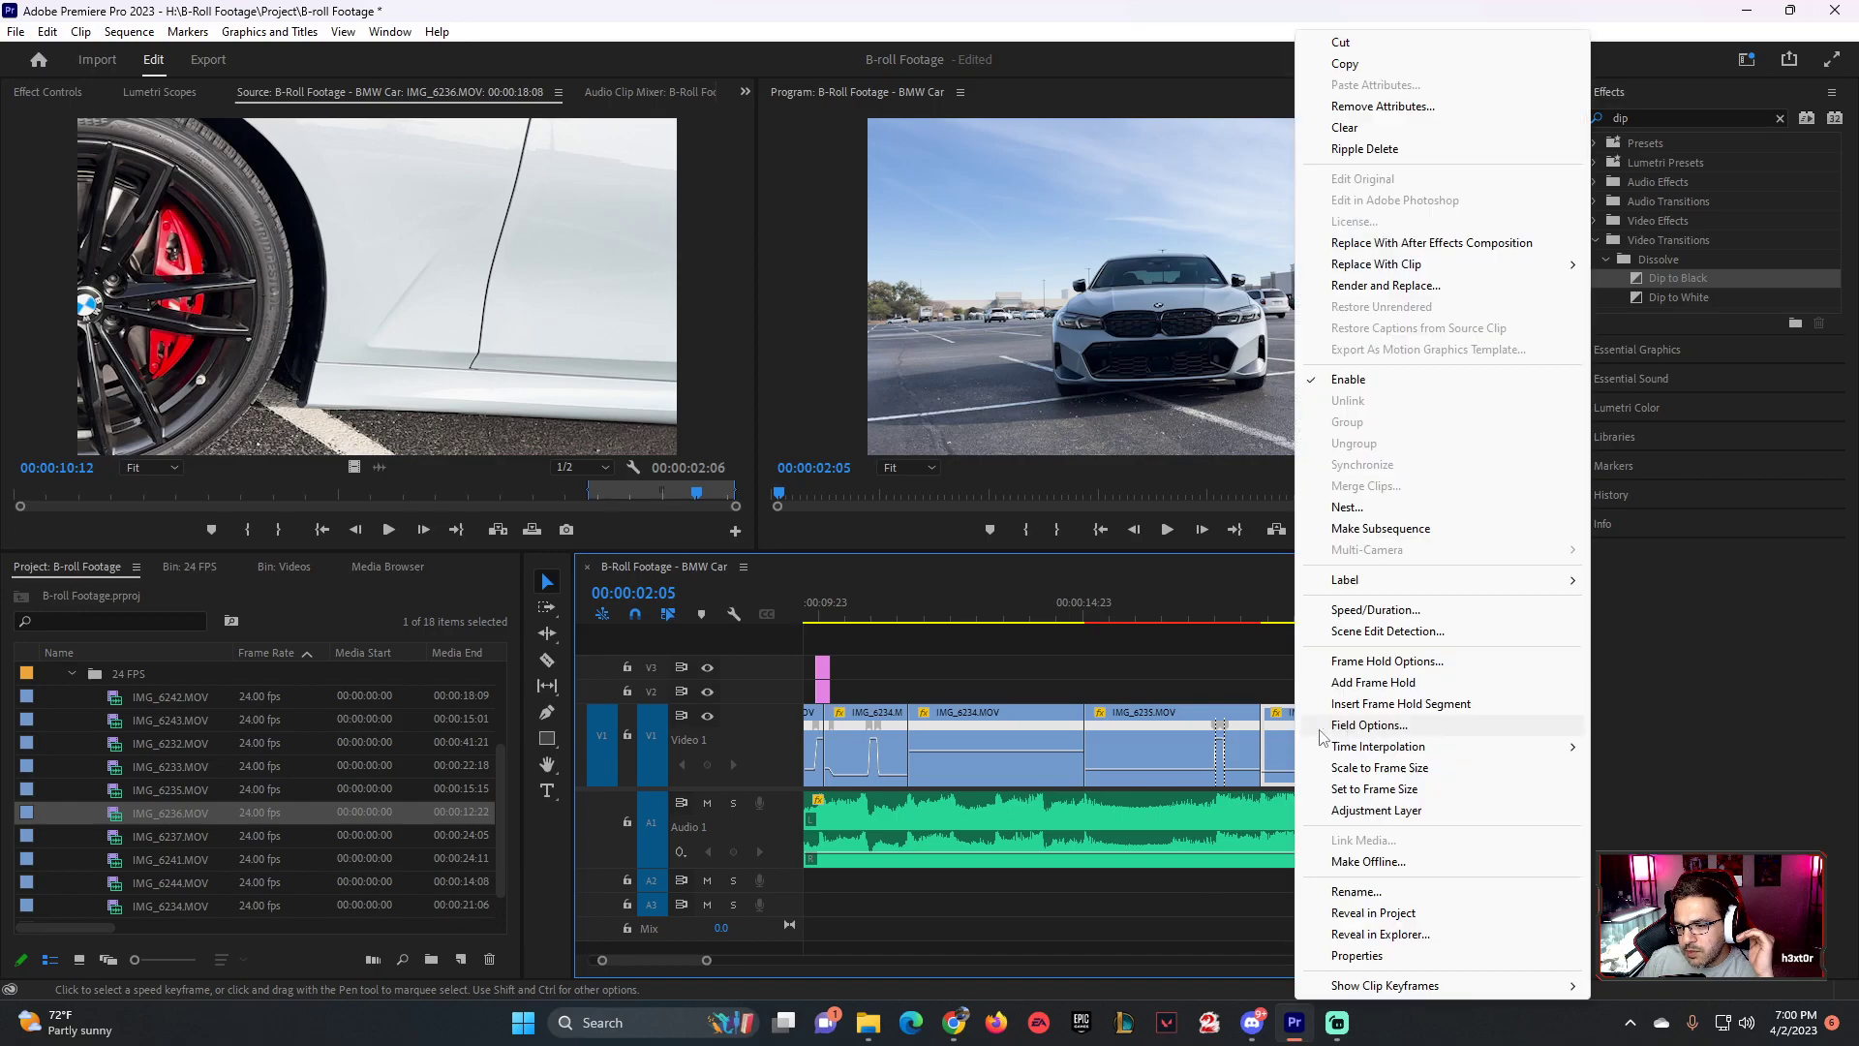
{"action": "left_click", "coordinate": [1646, 789]}
- Play the unrendered Optical Flow clips from 00:00:16:04 and scrub IMG_6235 to 00:00:17:14
{"action": "left_click", "coordinate": [1146, 614]}
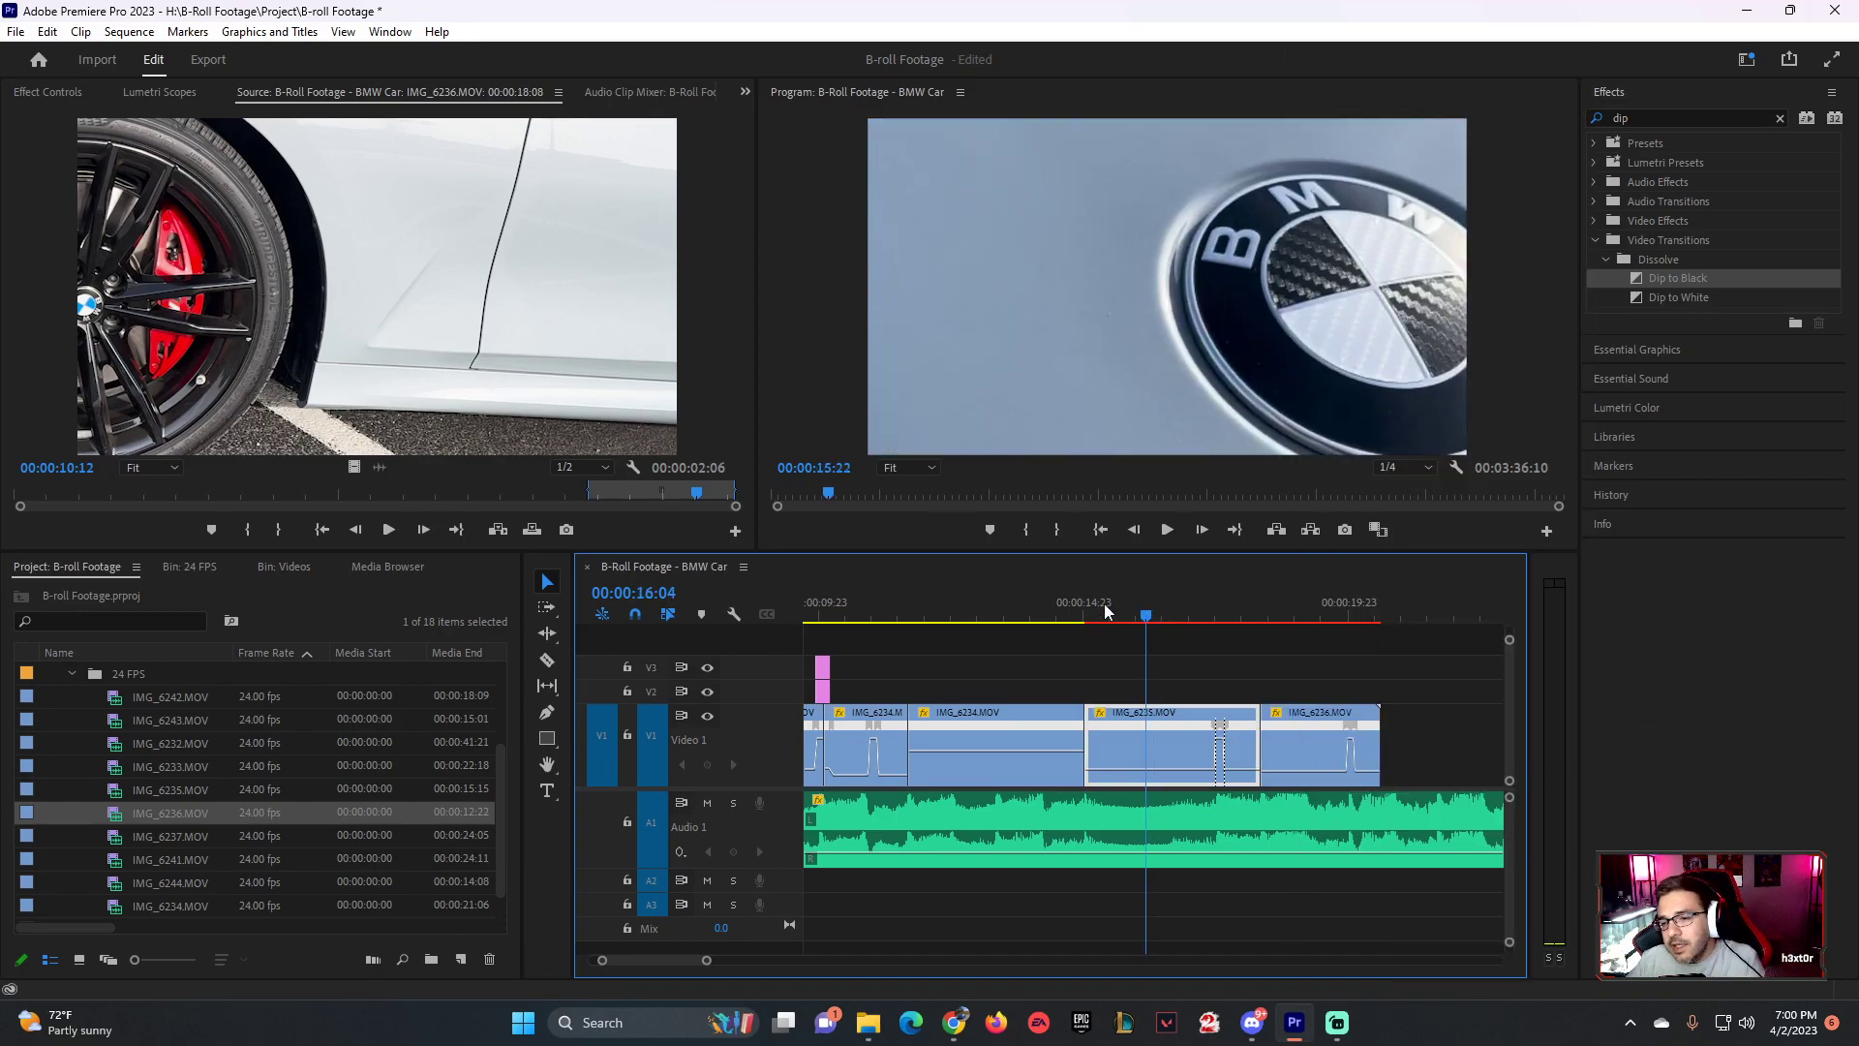
{"action": "key", "text": "space"}
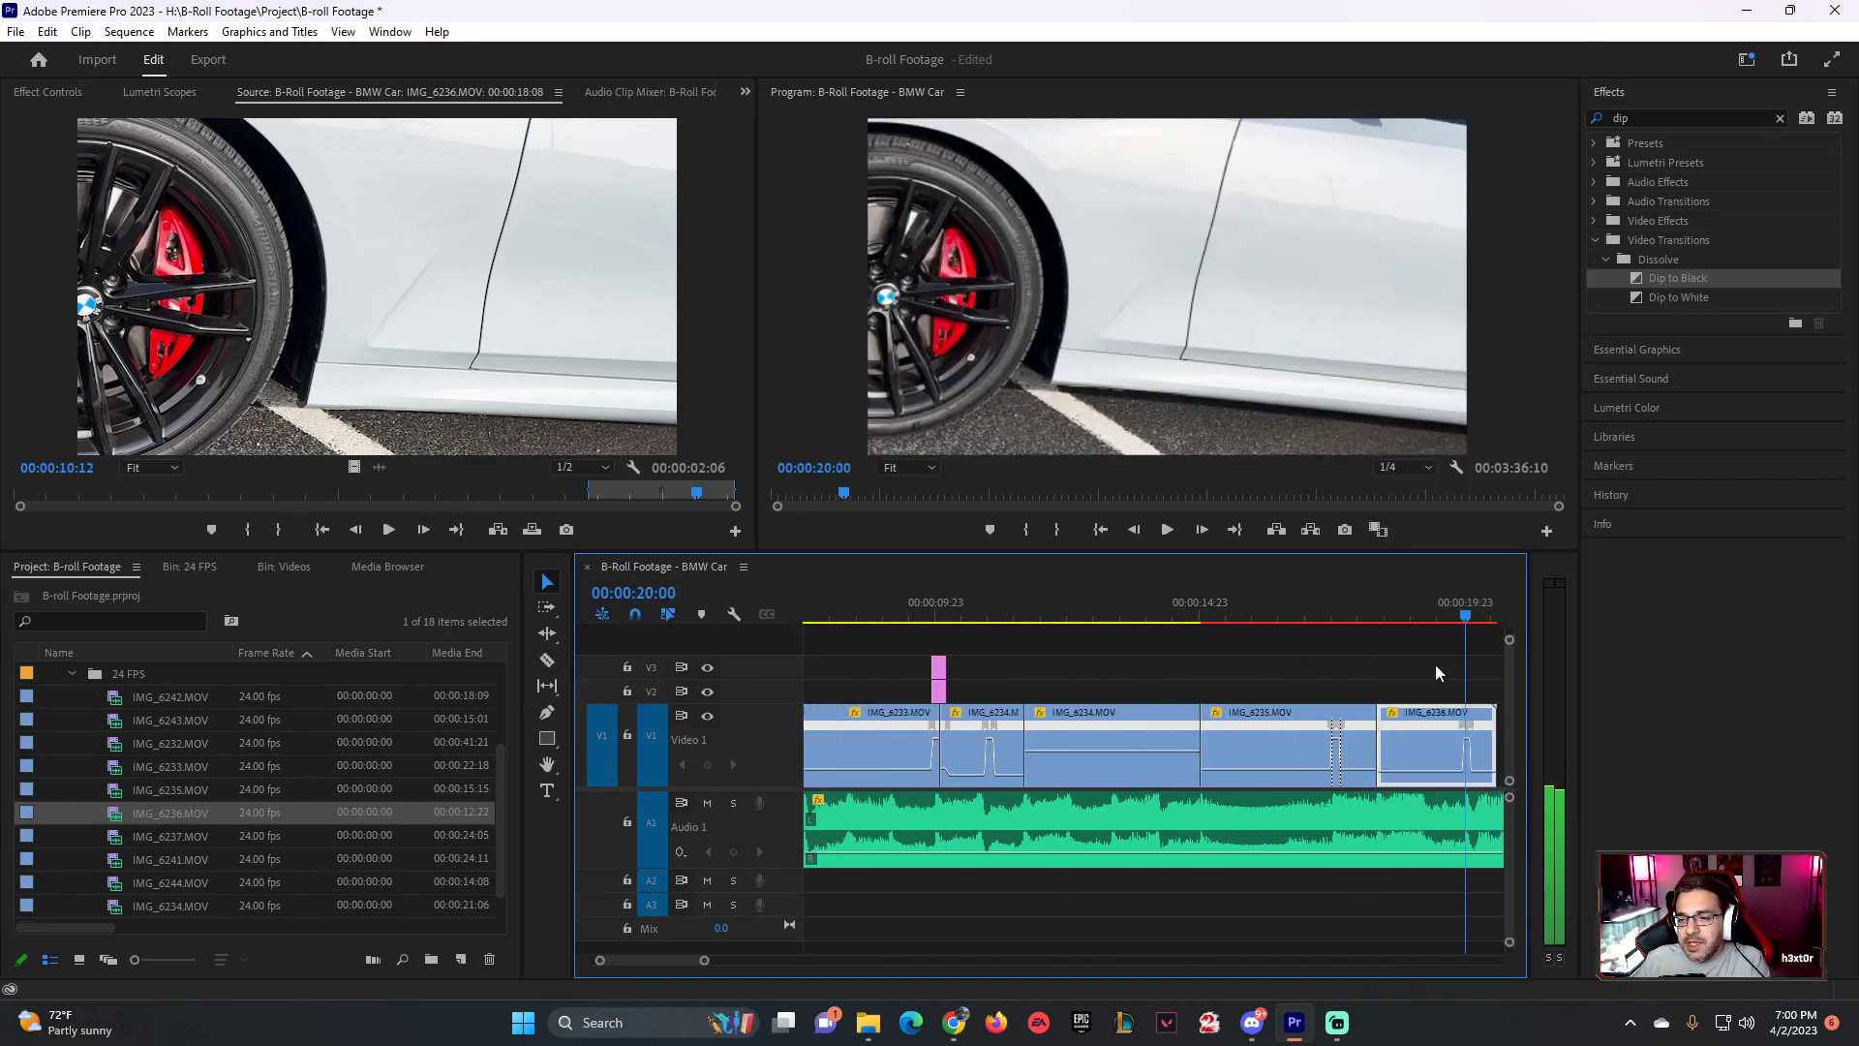
{"action": "left_click", "coordinate": [1182, 614]}
{"action": "mouse_move", "coordinate": [1185, 612]}
{"action": "left_mouse_down"}
{"action": "mouse_move", "coordinate": [1822, 664]}
{"action": "mouse_move", "coordinate": [1221, 614]}
{"action": "left_mouse_up"}
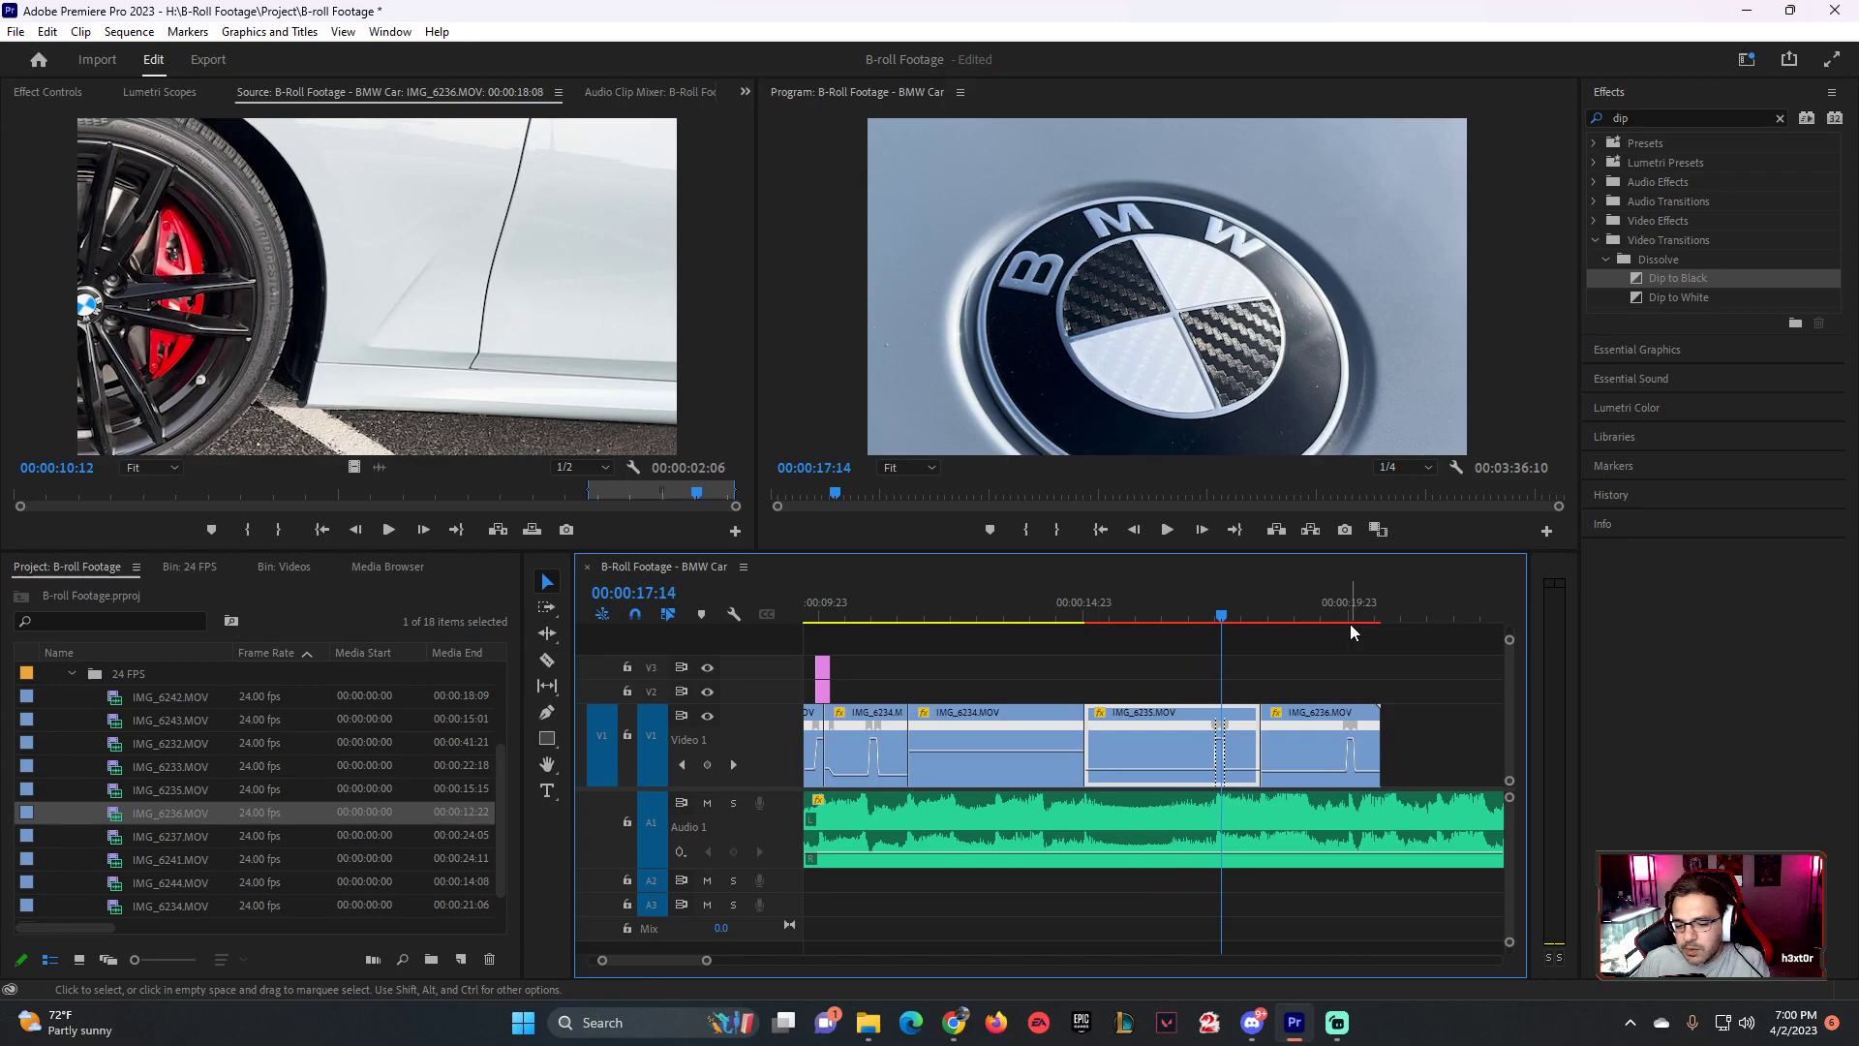
- Render the sequence previews and play the rendered section from the second IMG_6234 clip into IMG_6236
{"action": "key", "text": "Return"}
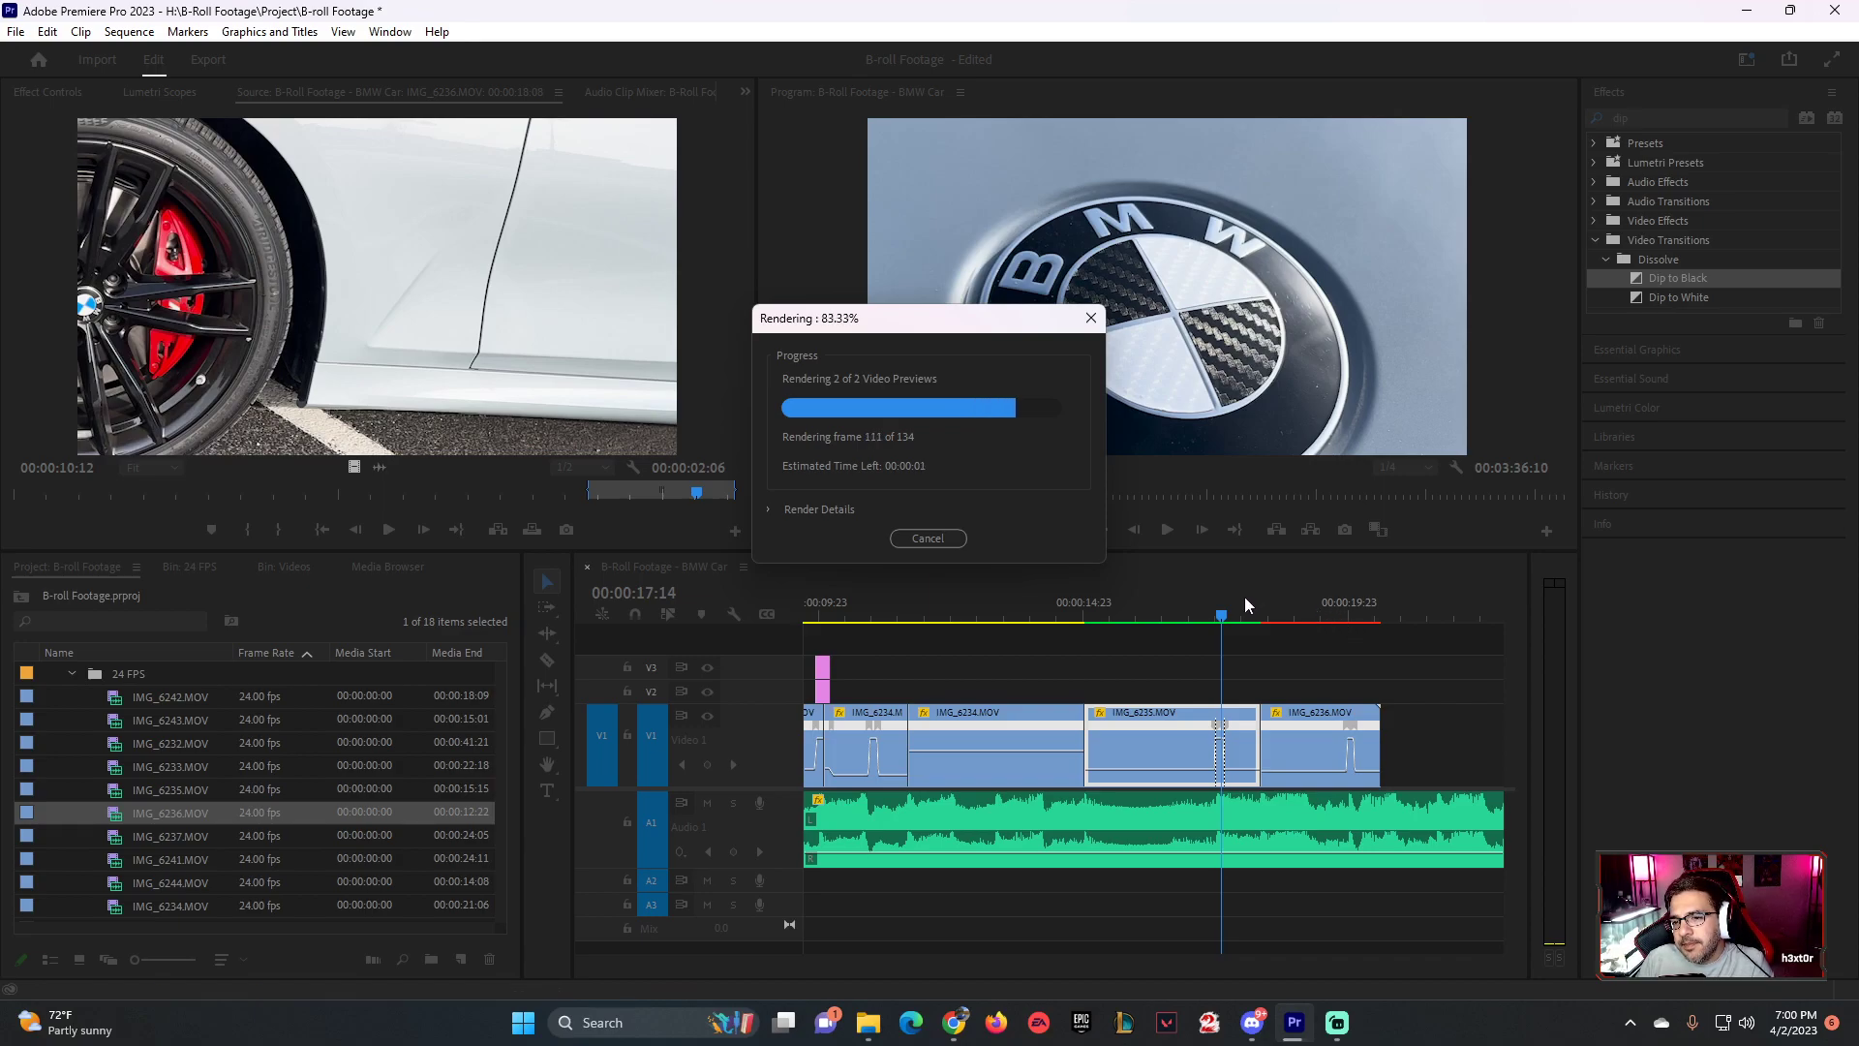
{"action": "left_click", "coordinate": [1110, 618]}
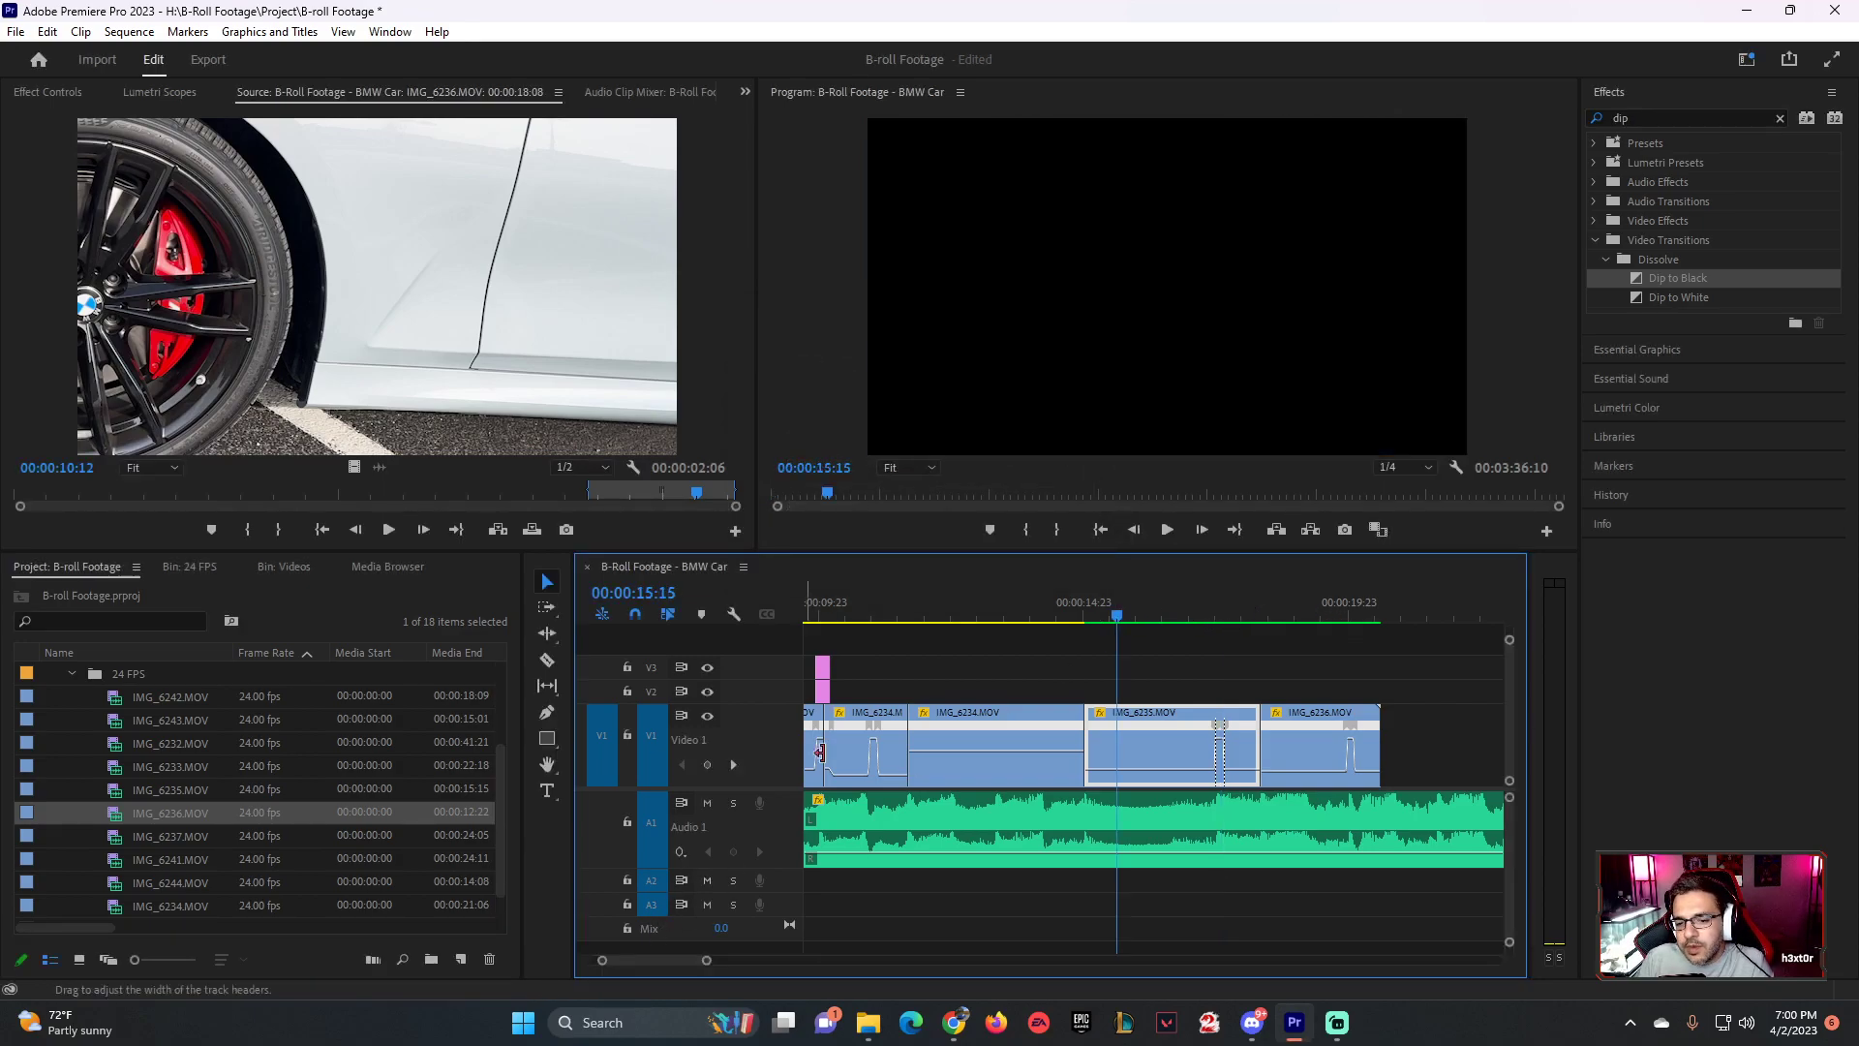
{"action": "left_click_drag", "start_coordinate": [681, 960], "coordinate": [664, 961]}
{"action": "left_click", "coordinate": [886, 614]}
{"action": "key", "text": "space"}
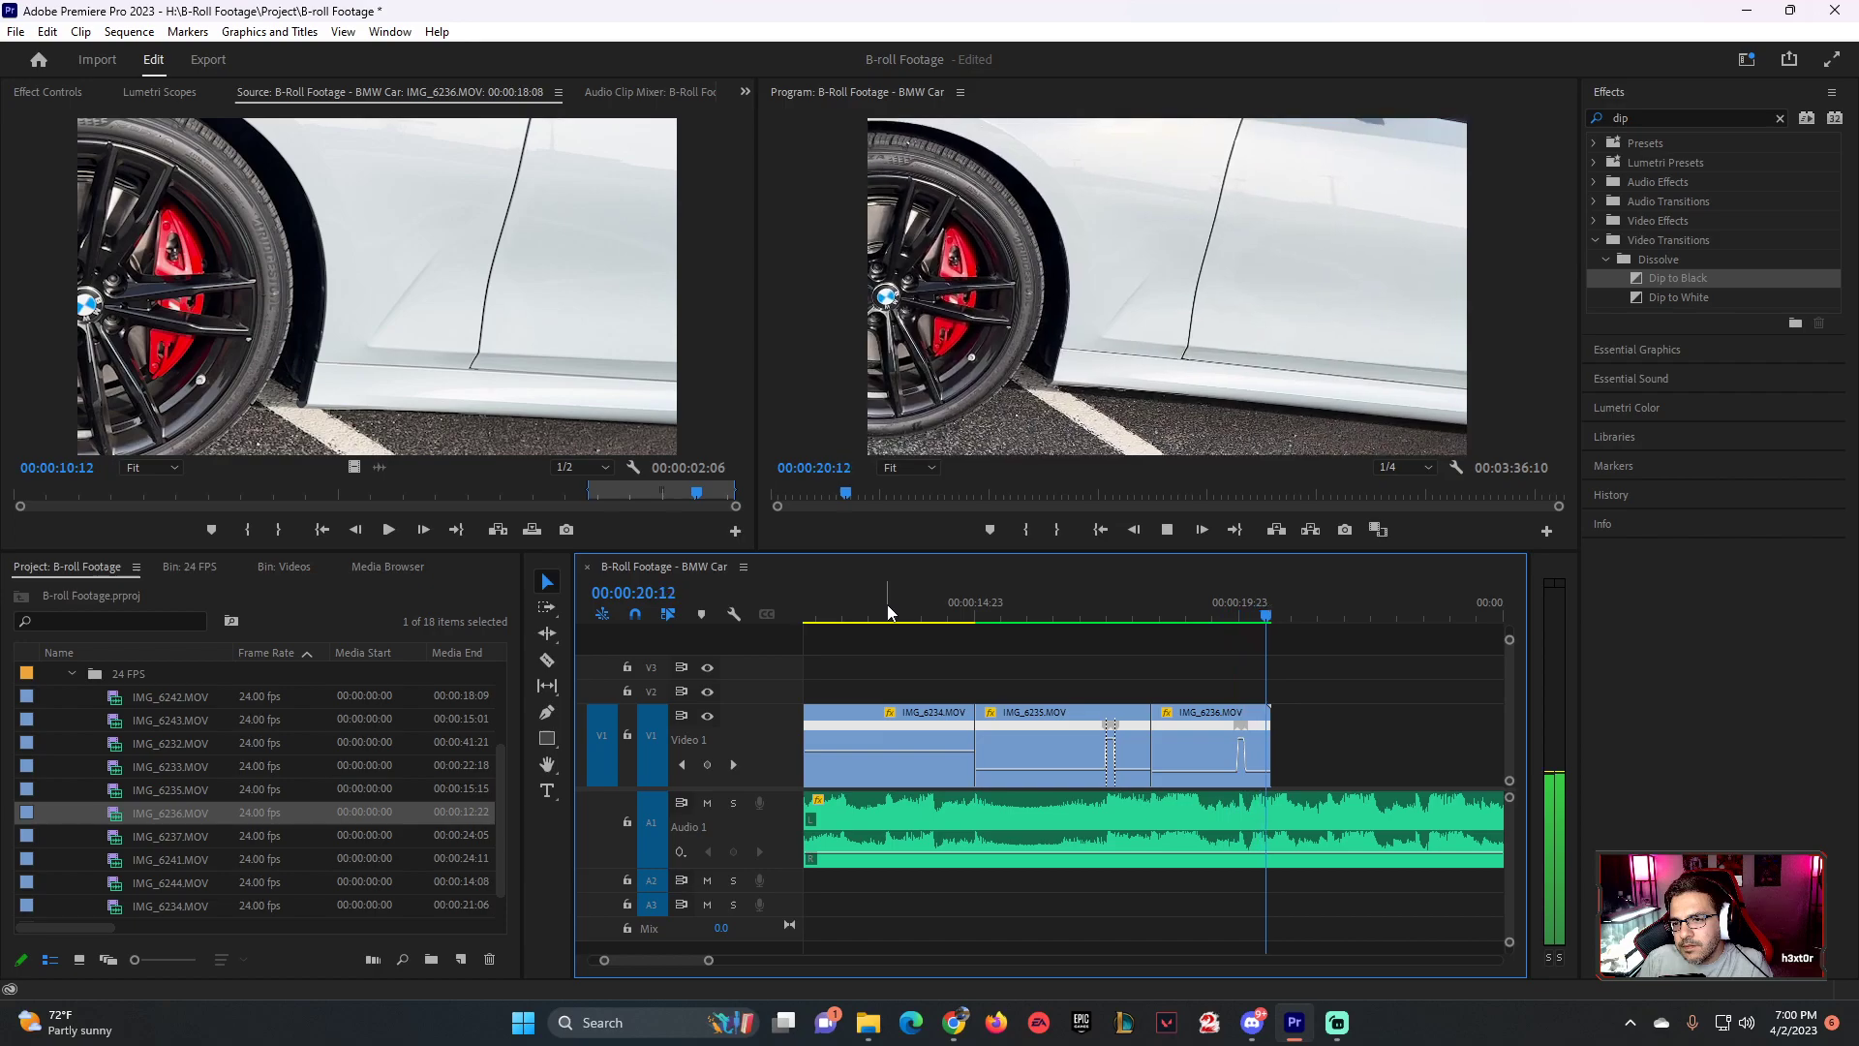
{"action": "key", "text": "space"}
- Scrub IMG_6236 around 00:00:19:04 to examine the wheel shot for interpolation artifacts
{"action": "left_click_drag", "start_coordinate": [1216, 617], "coordinate": [1195, 616]}
{"action": "left_click", "coordinate": [1069, 392]}
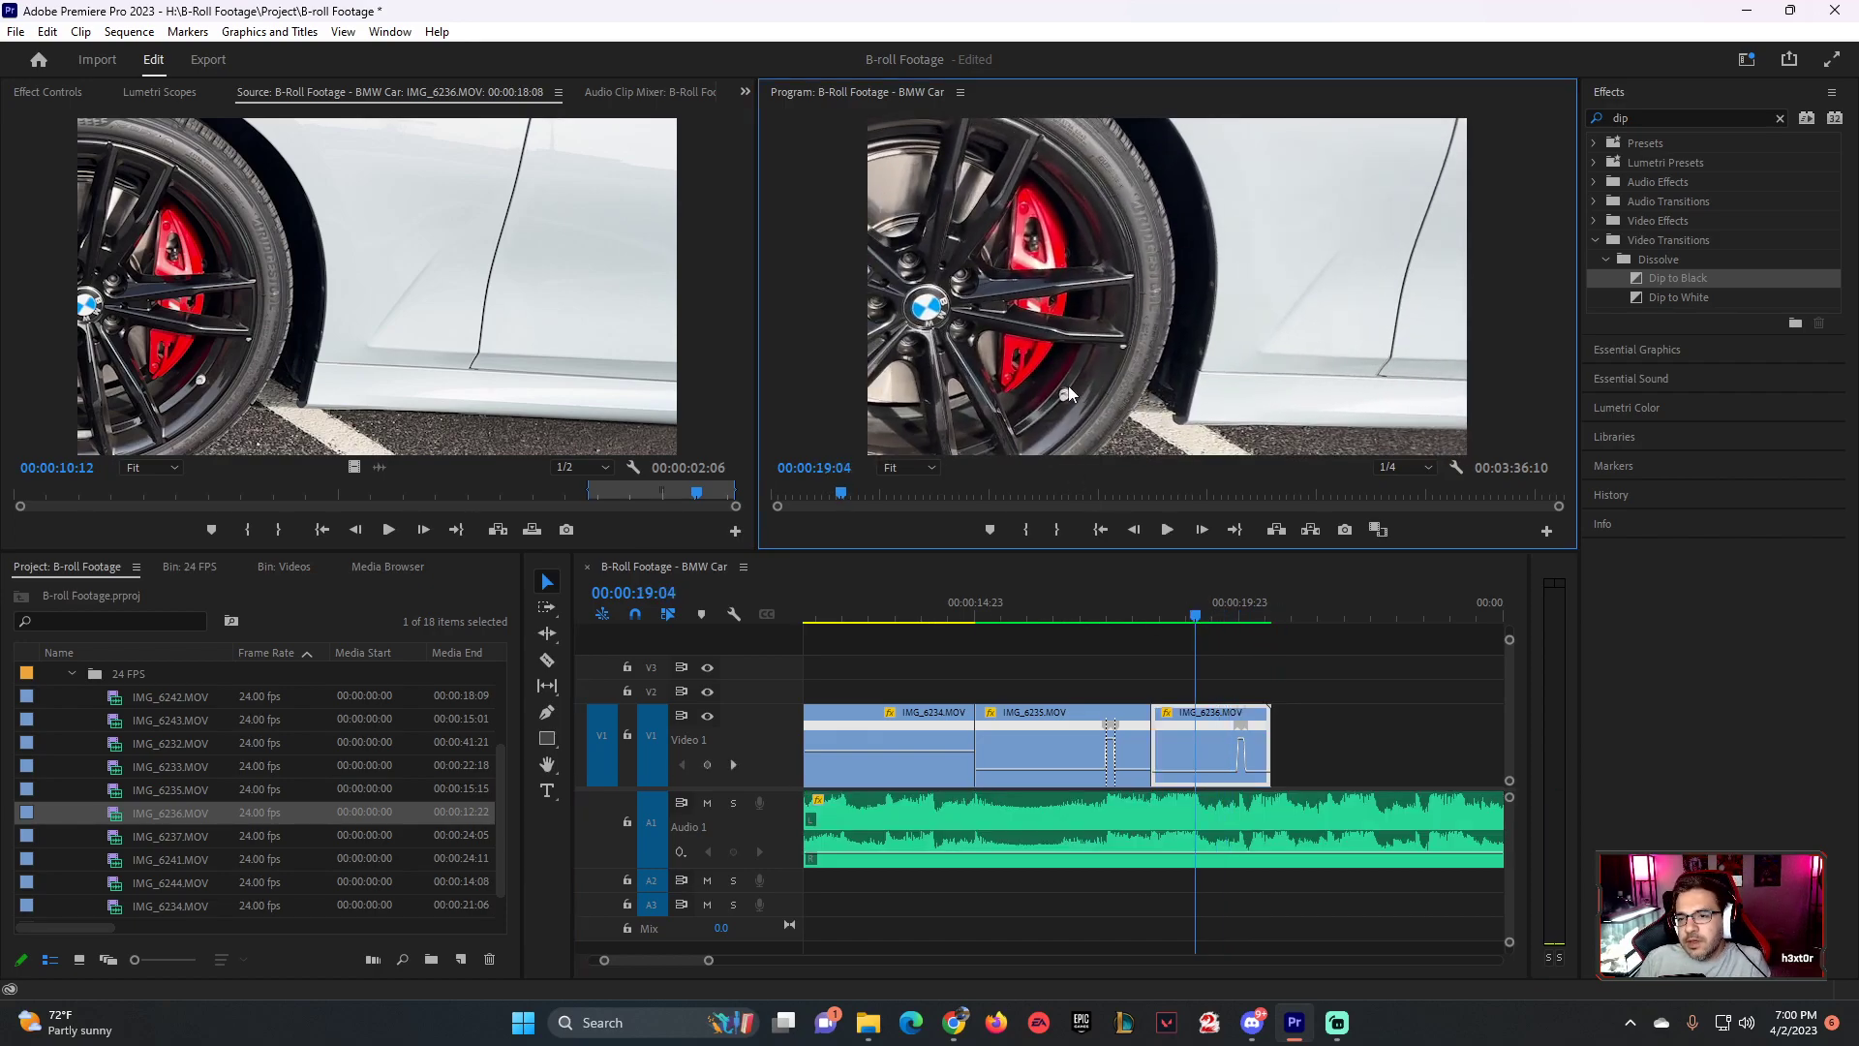
{"action": "left_click", "coordinate": [1290, 658]}
{"action": "left_click_drag", "start_coordinate": [1201, 617], "coordinate": [1193, 616]}
- Collapse the 24 FPS bin in the project
{"action": "scroll", "coordinate": [111, 716], "scroll_direction": "up", "scroll_amount": 2}
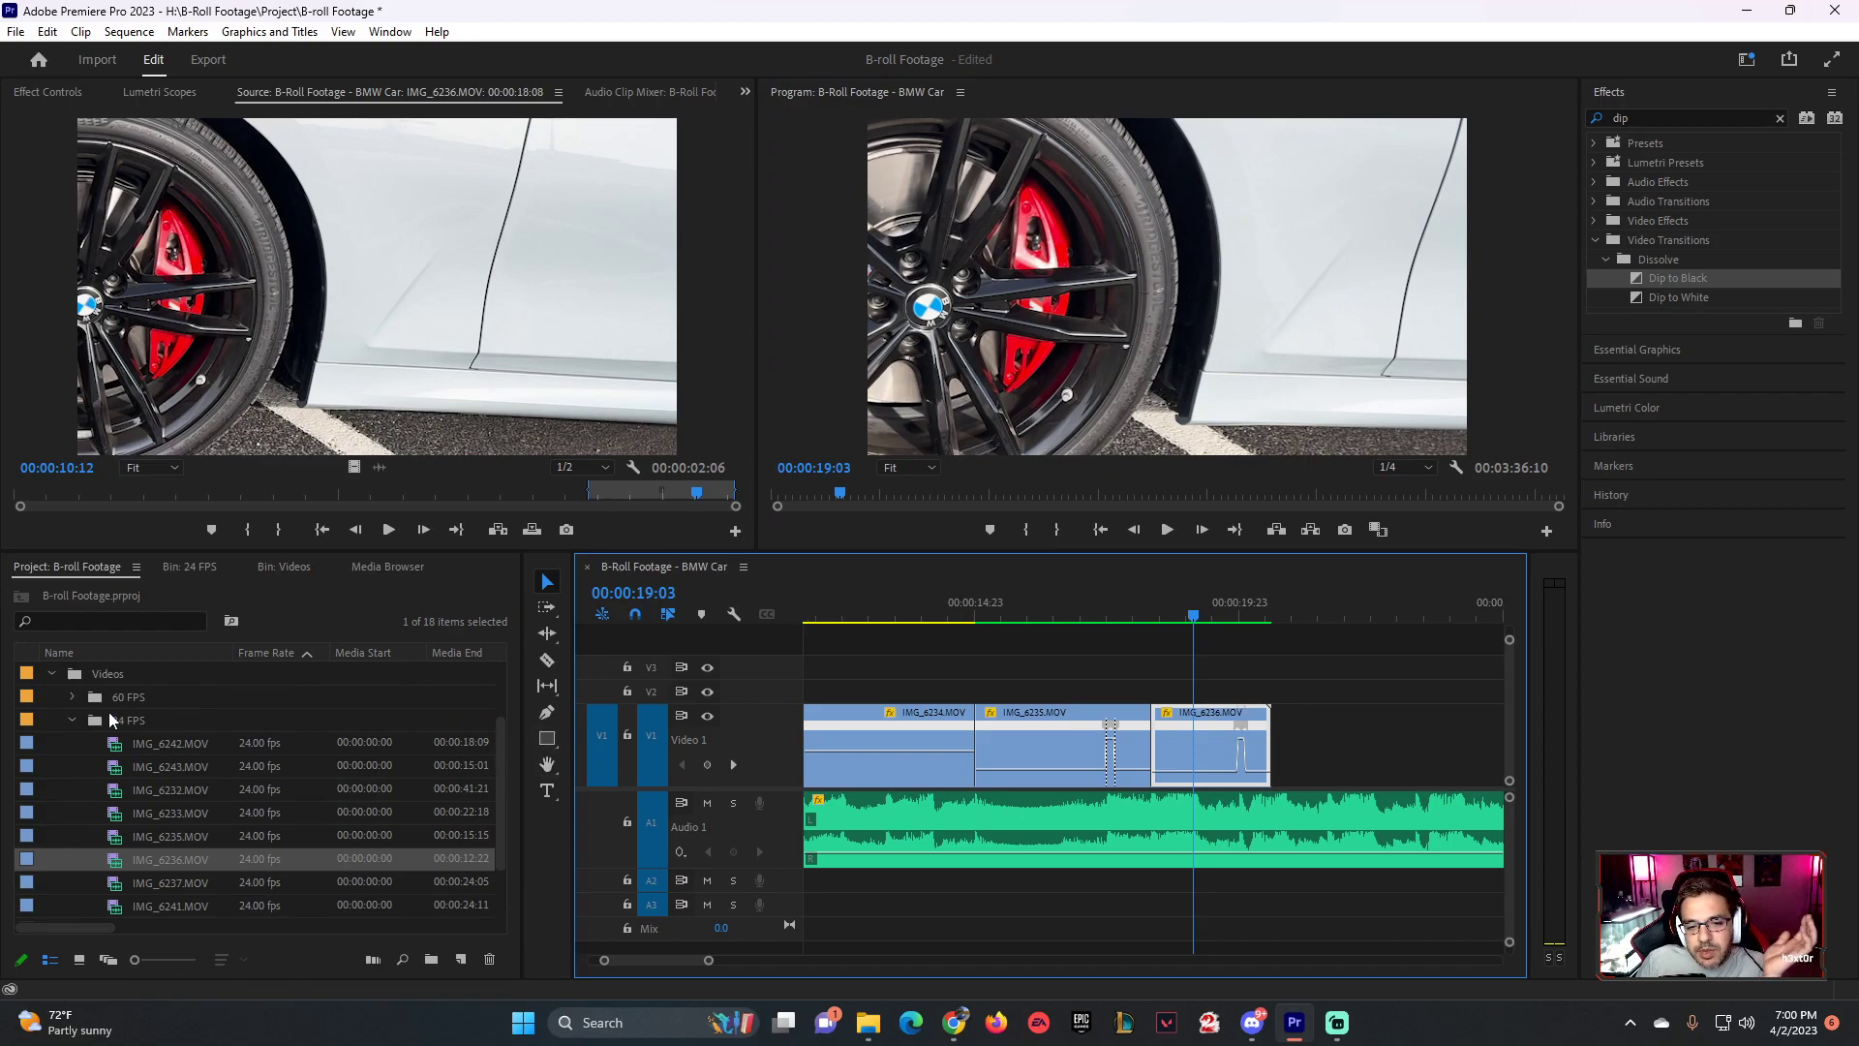
{"action": "double_click", "coordinate": [74, 714]}
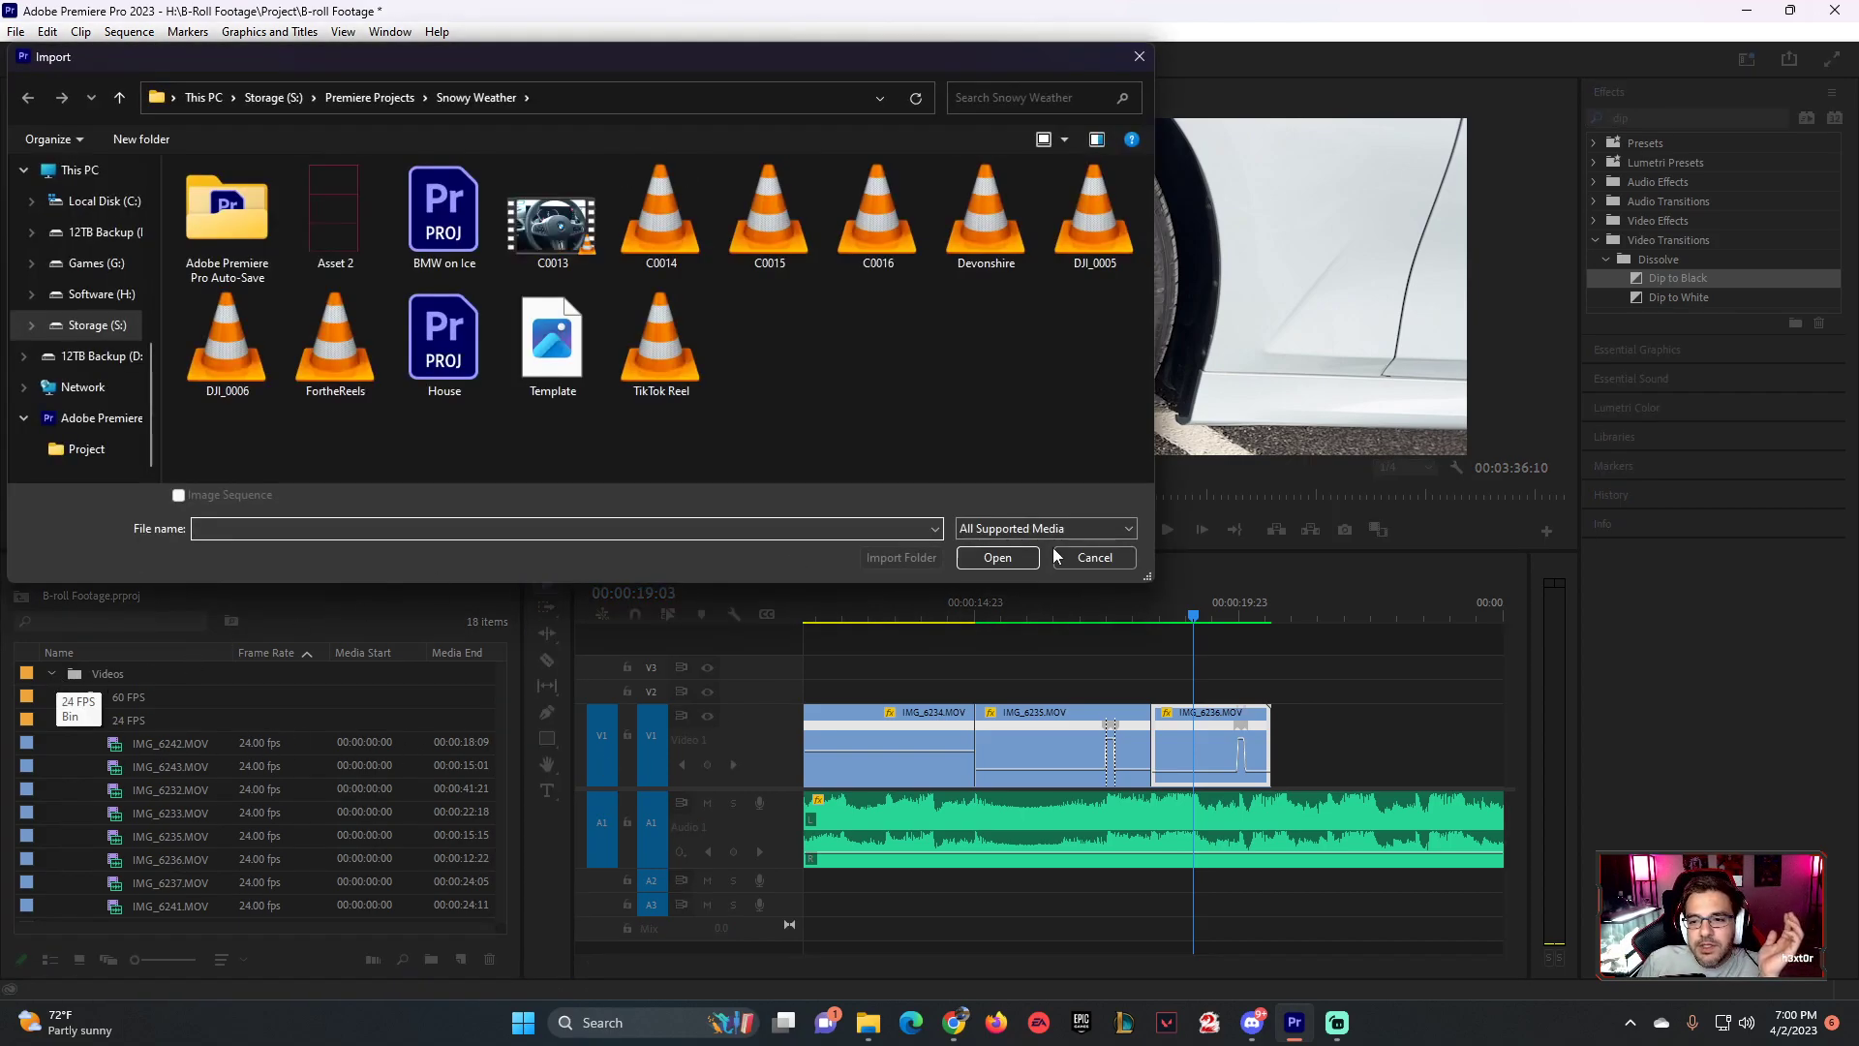
{"action": "left_click", "coordinate": [1093, 558]}
{"action": "left_click", "coordinate": [72, 720]}
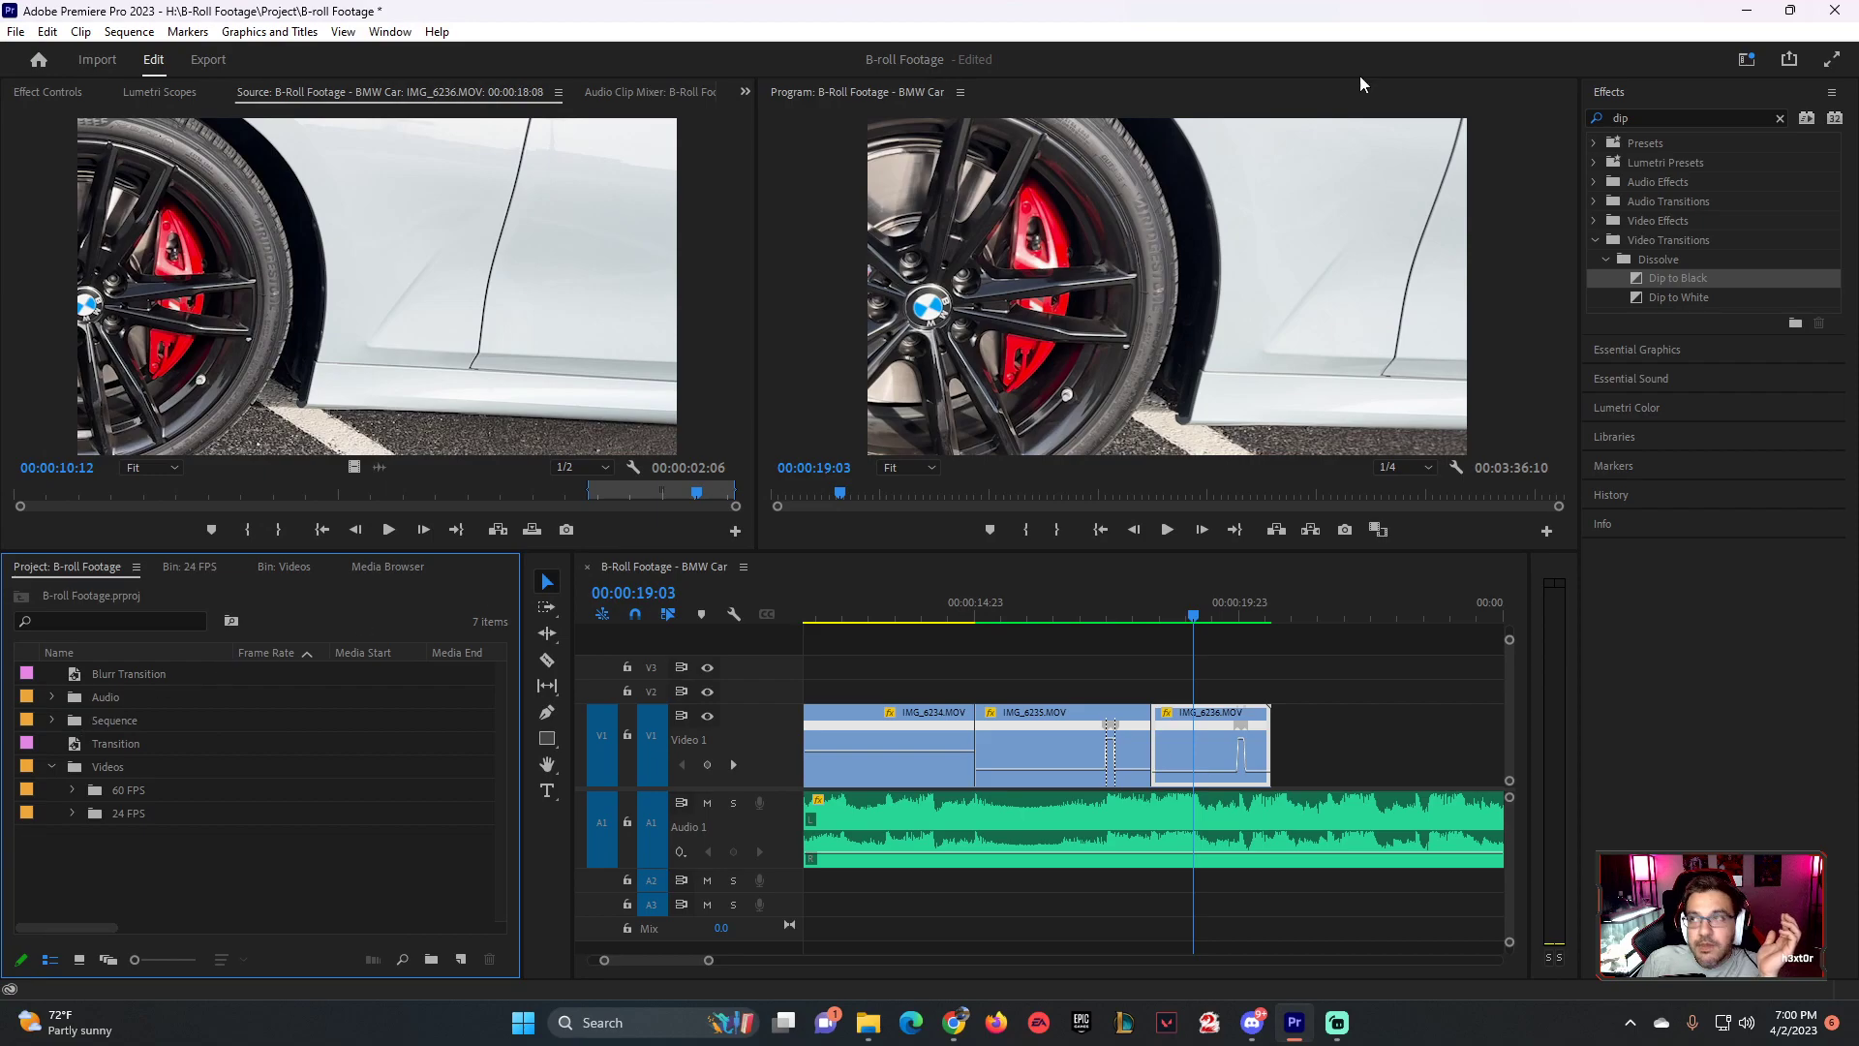
- Play back the IMG_6233 and IMG_6235 sections of the edit to check how steady the footage is
{"action": "left_click", "coordinate": [1193, 629]}
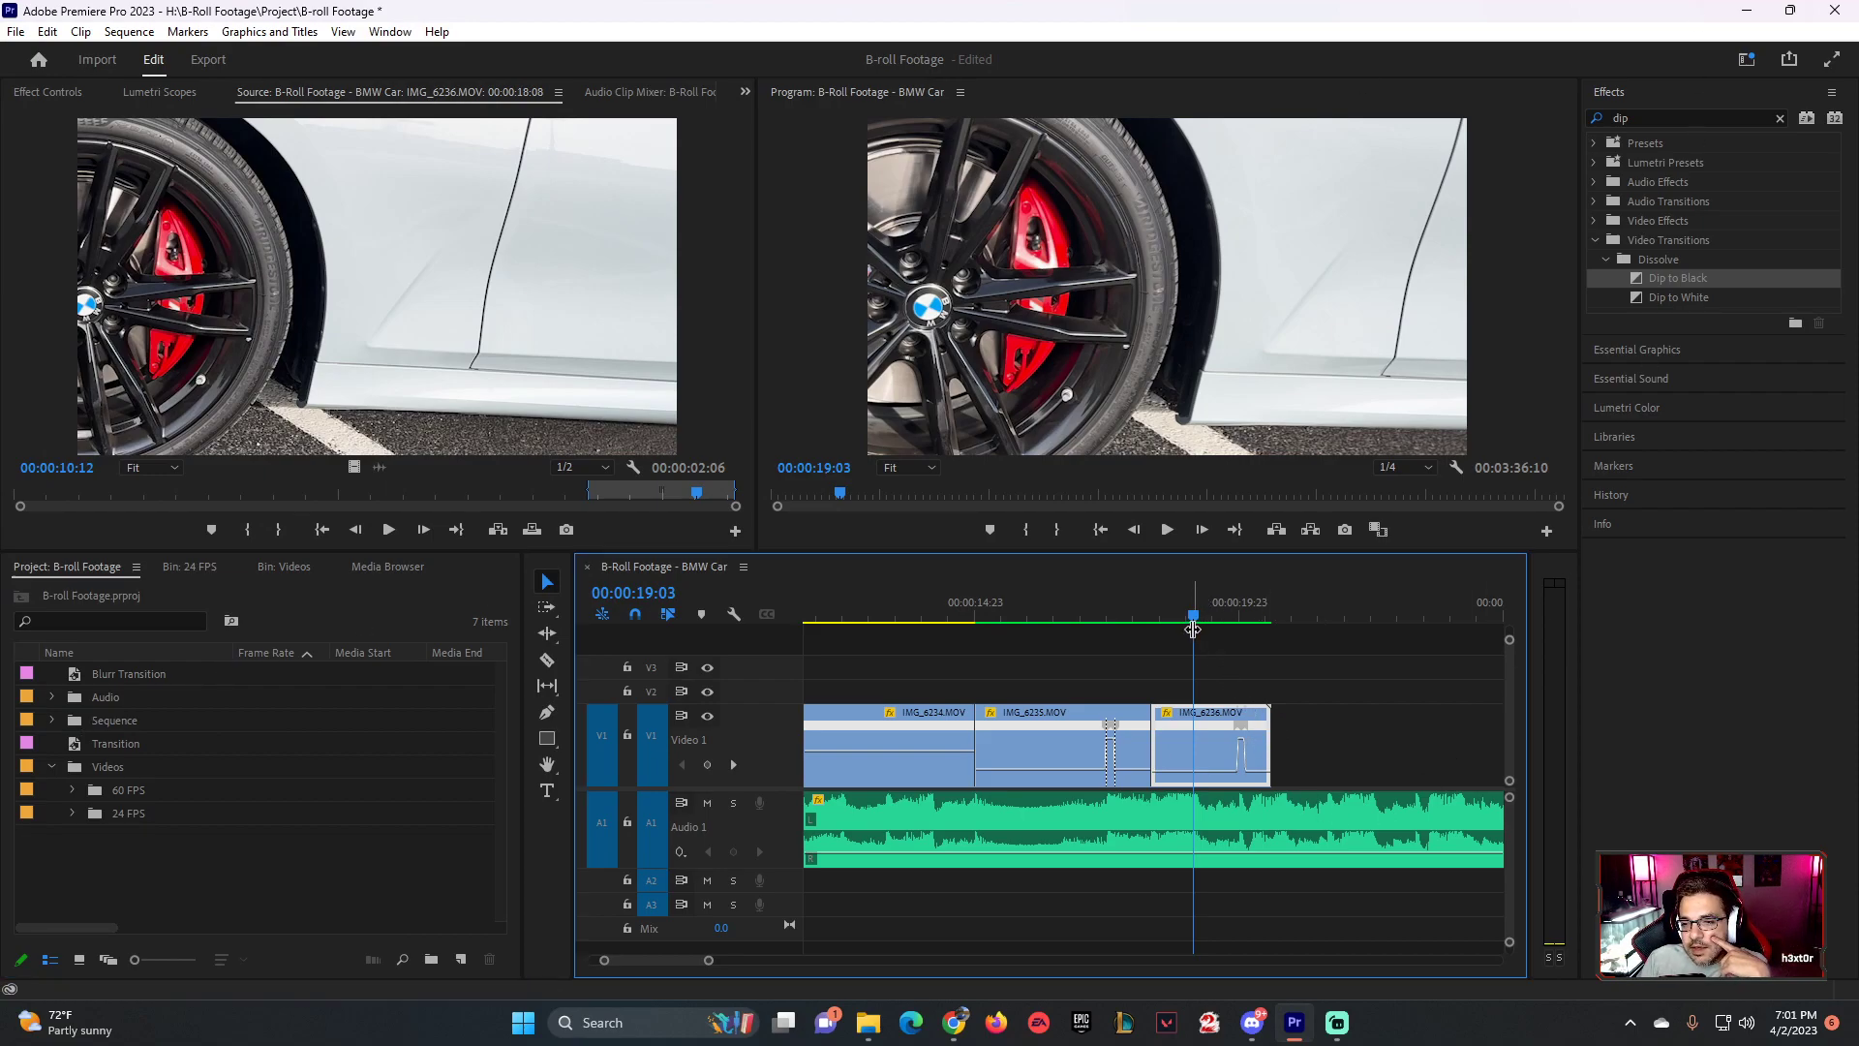
{"action": "left_click_drag", "start_coordinate": [1195, 618], "coordinate": [860, 651]}
{"action": "key", "text": "space"}
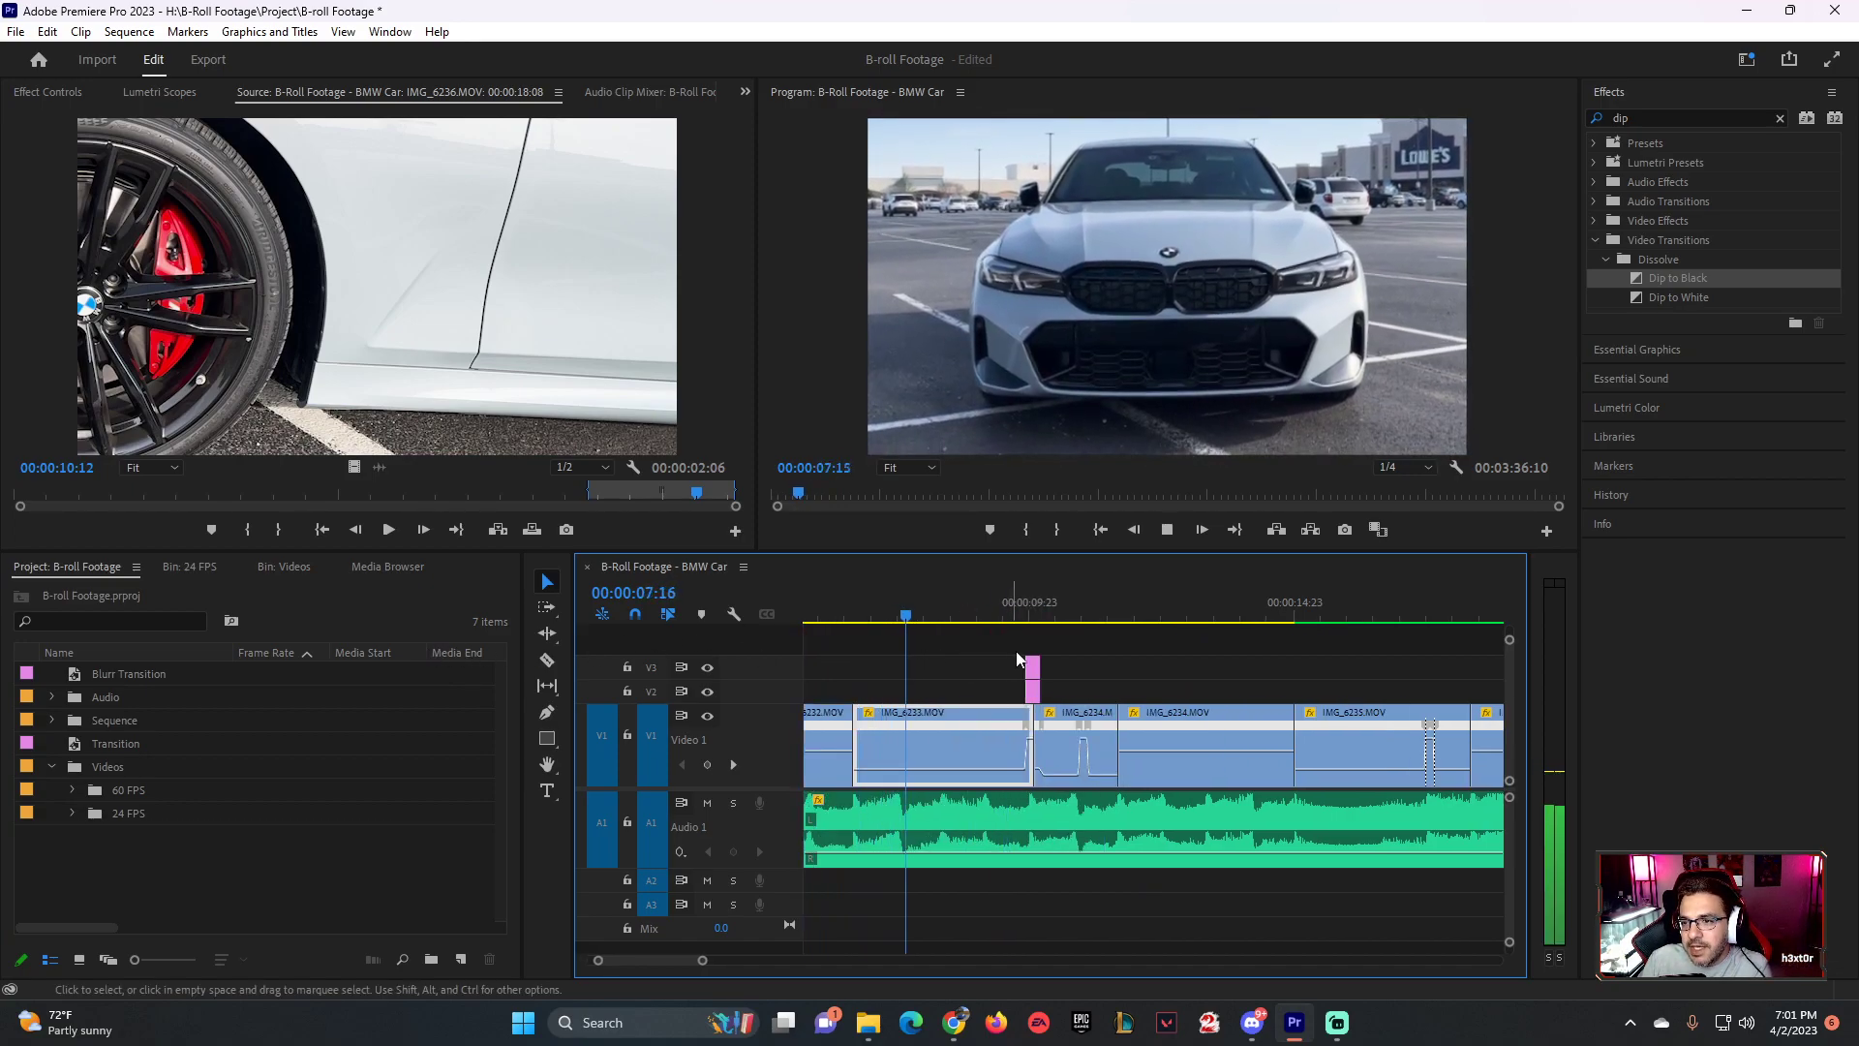
{"action": "left_click_drag", "start_coordinate": [1167, 620], "coordinate": [1336, 618]}
{"action": "key", "text": "space"}
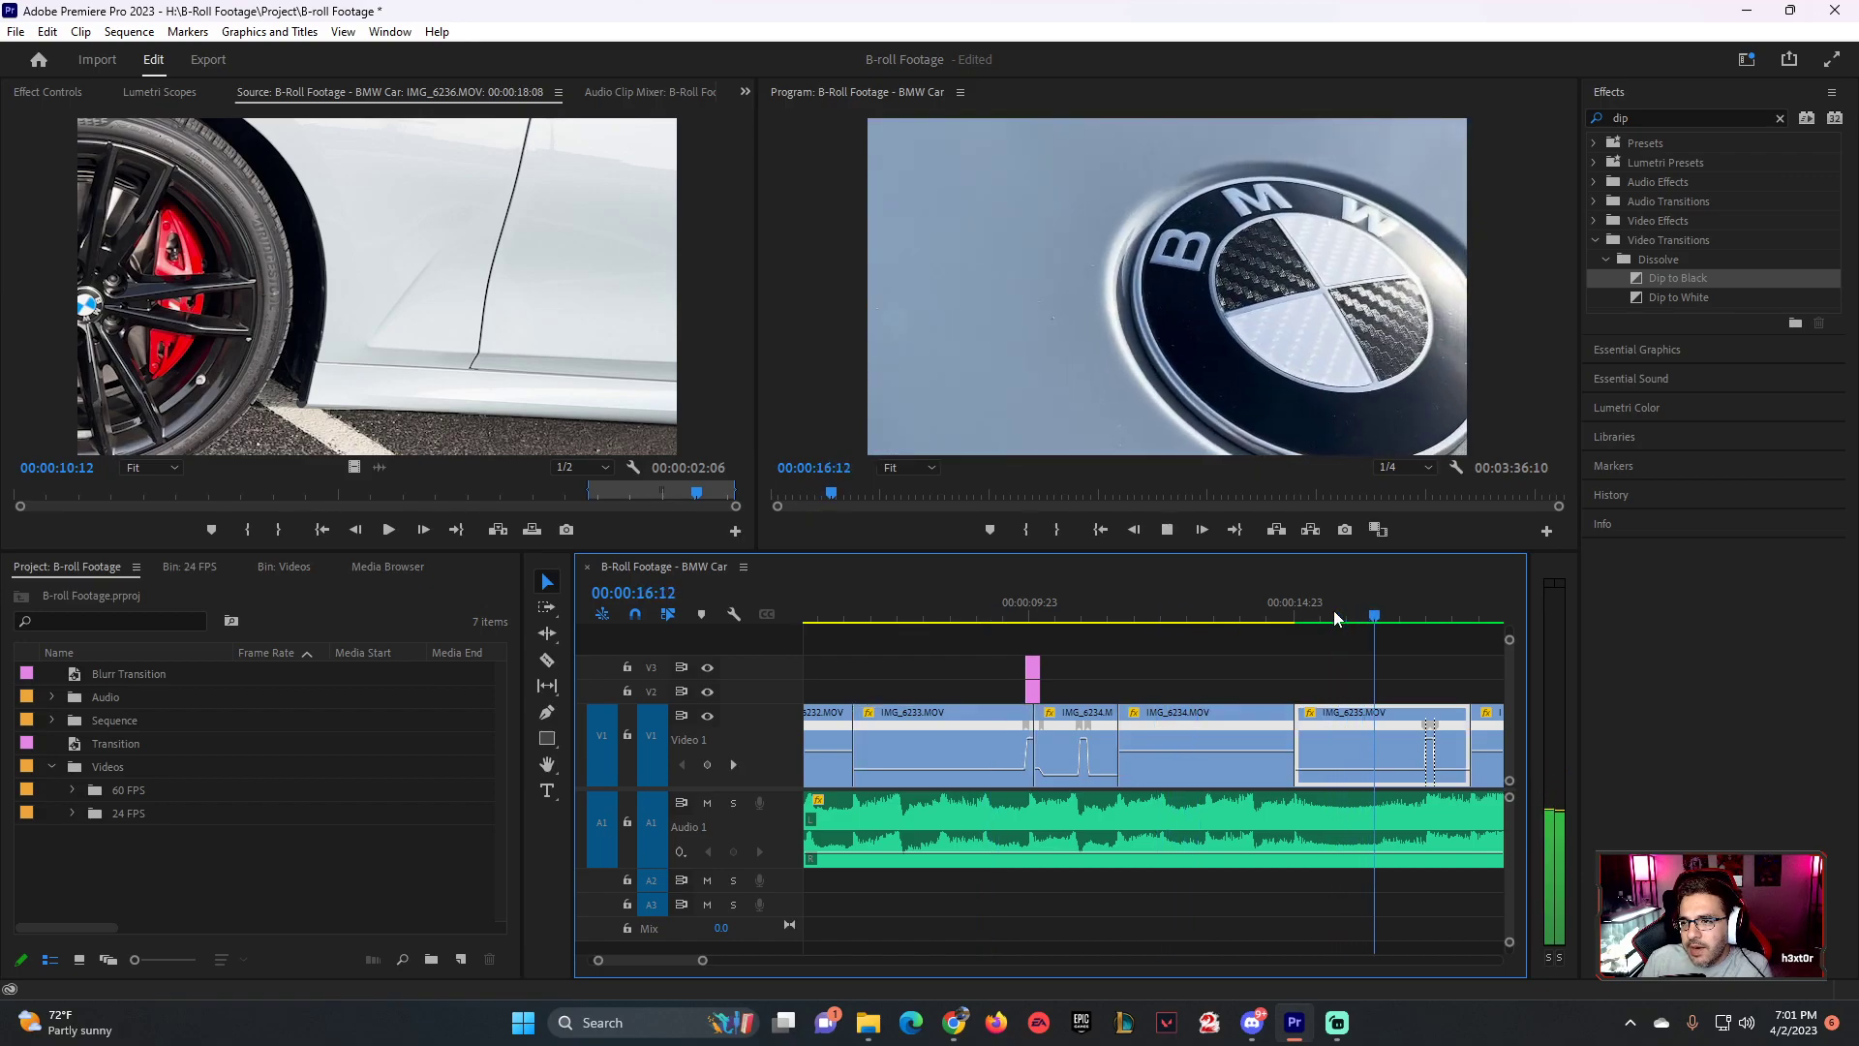
- Search the effects for "warp" and select Warp Stabilizer
{"action": "left_click", "coordinate": [1645, 117]}
{"action": "type", "text": "warp"}
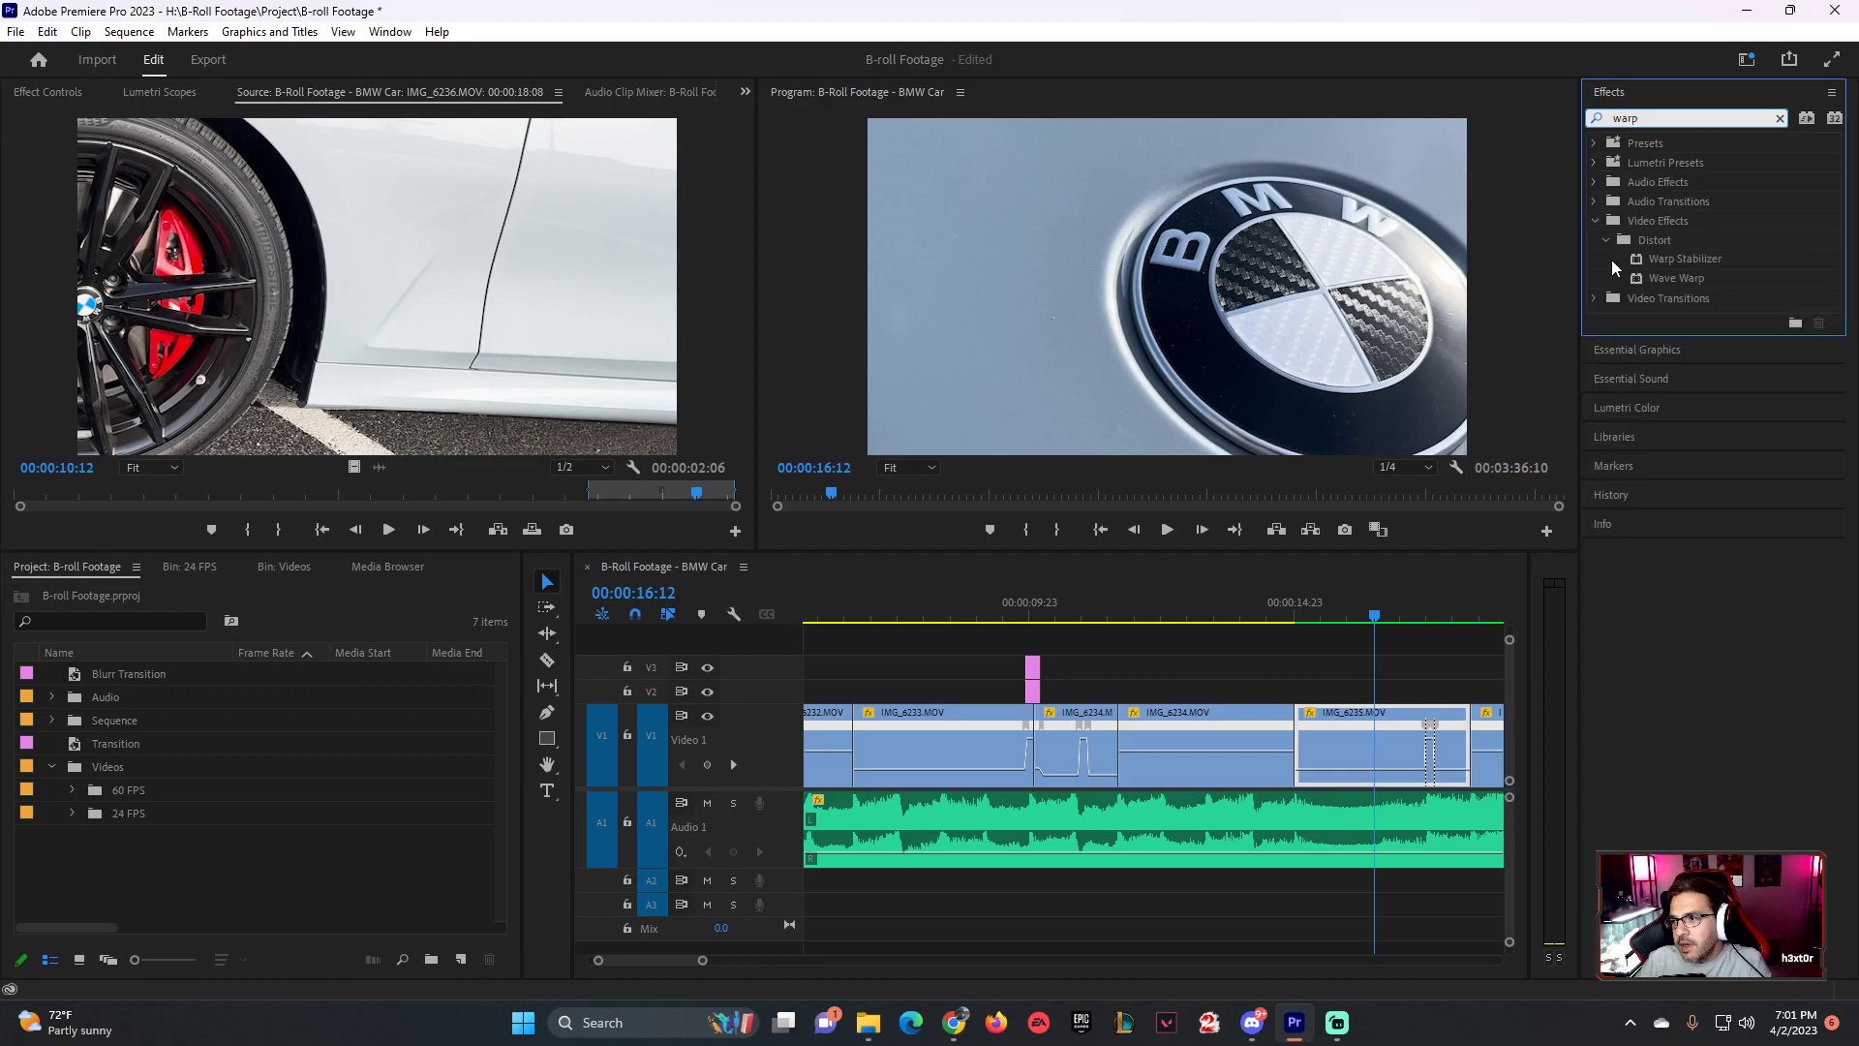
{"action": "left_click", "coordinate": [1644, 263]}
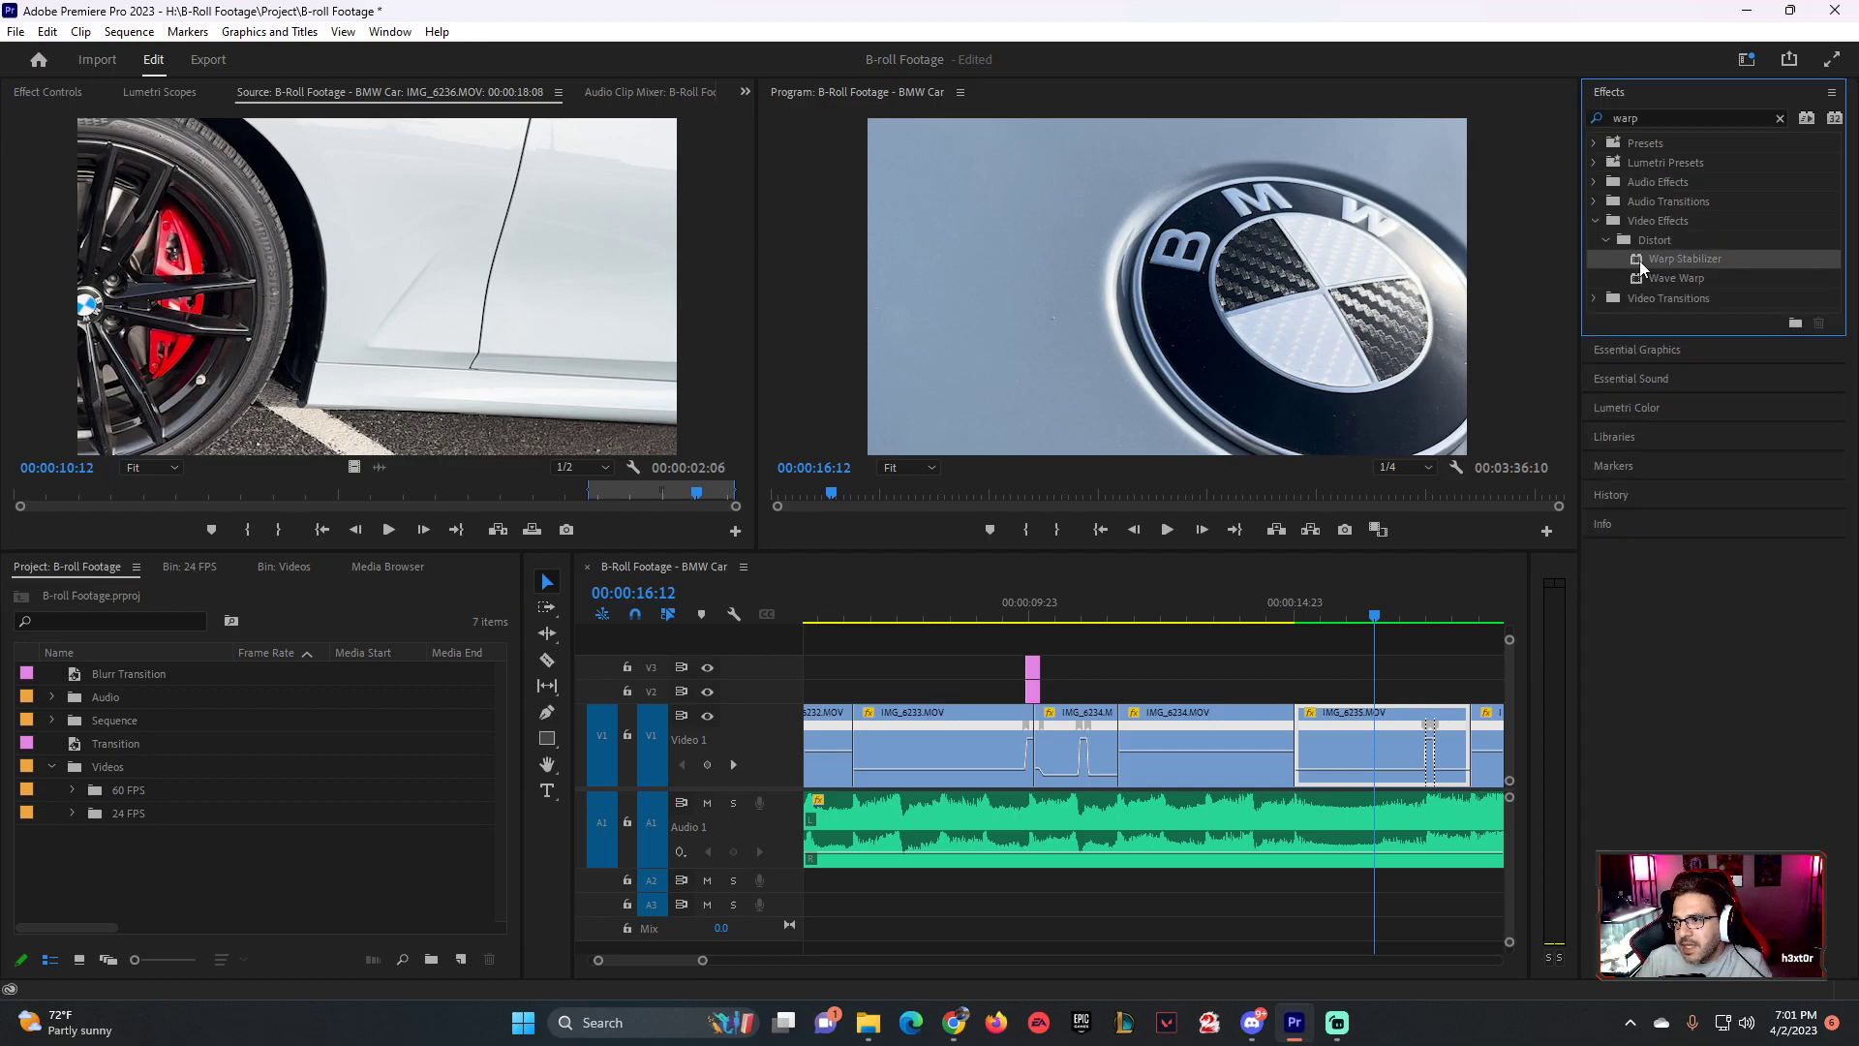
- Try the Warp Stabilizer effect directly on IMG_6235 on V1, and undo it
{"action": "left_click_drag", "start_coordinate": [1534, 313], "coordinate": [1347, 742]}
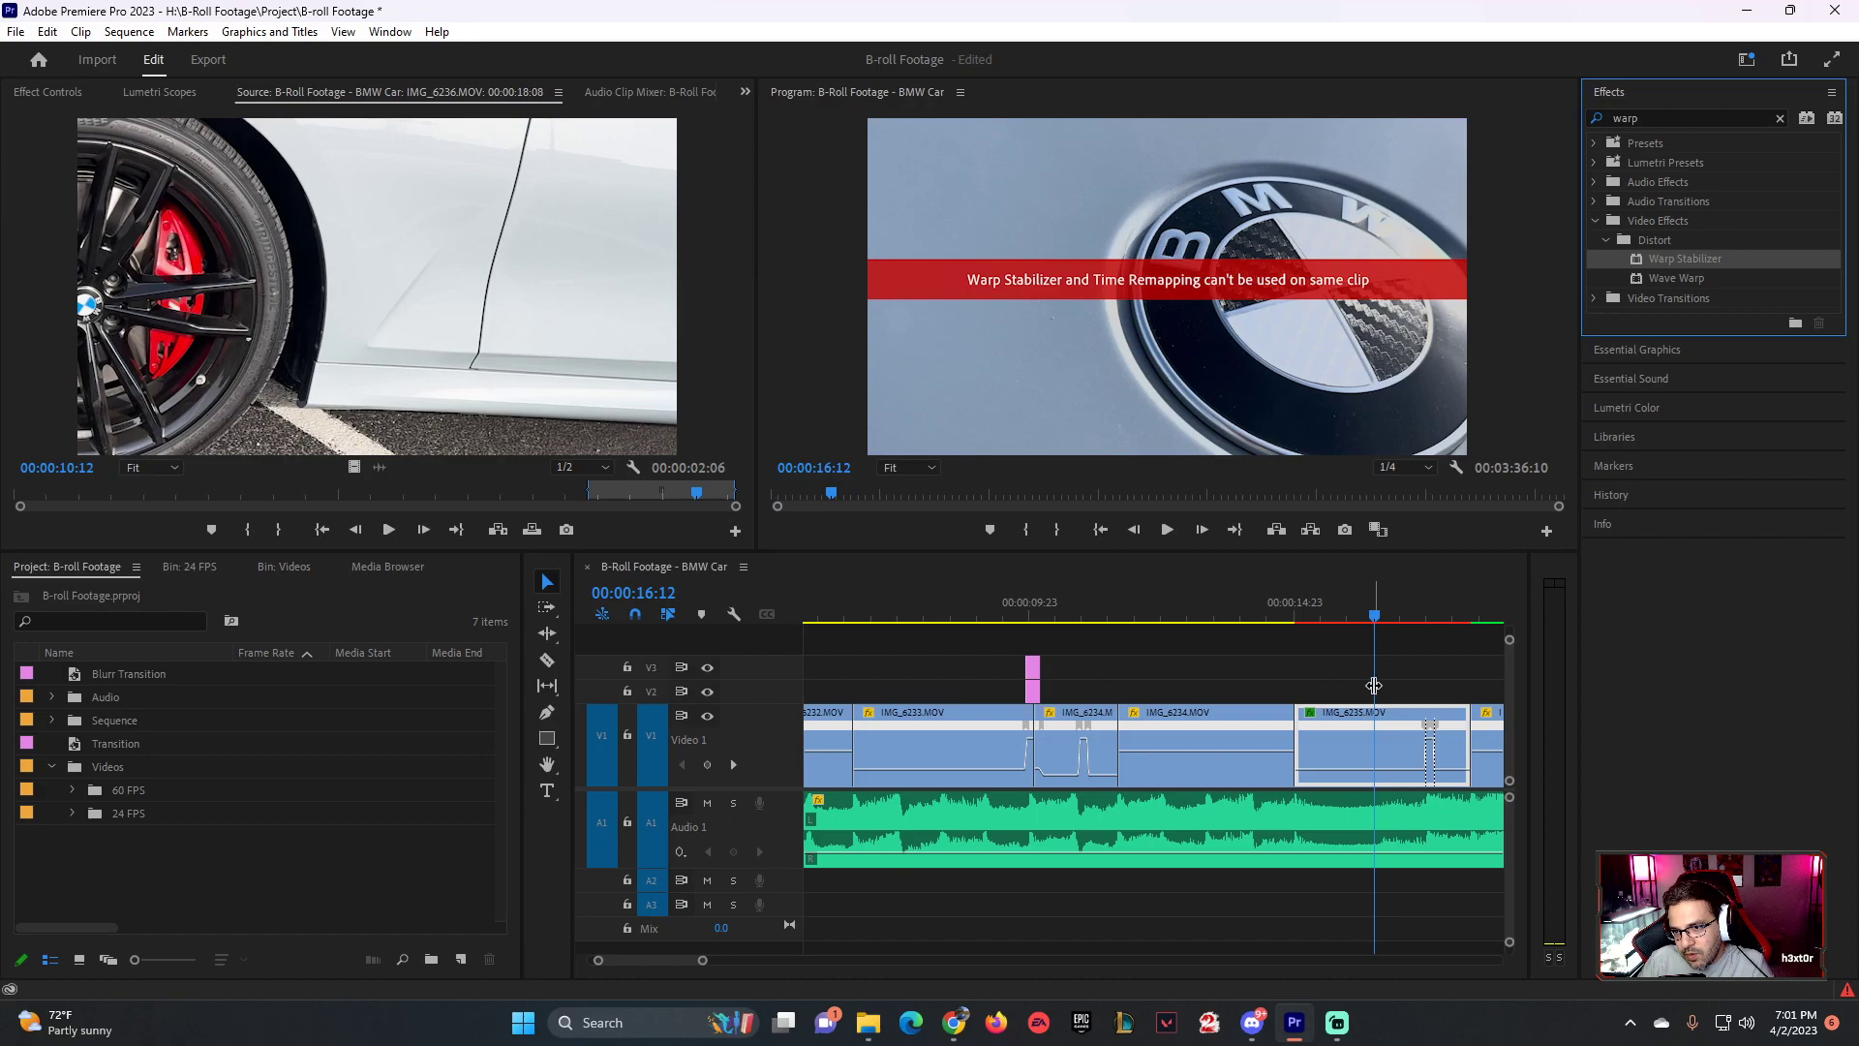
{"action": "key", "text": "ctrl+z"}
{"action": "left_click", "coordinate": [1359, 743]}
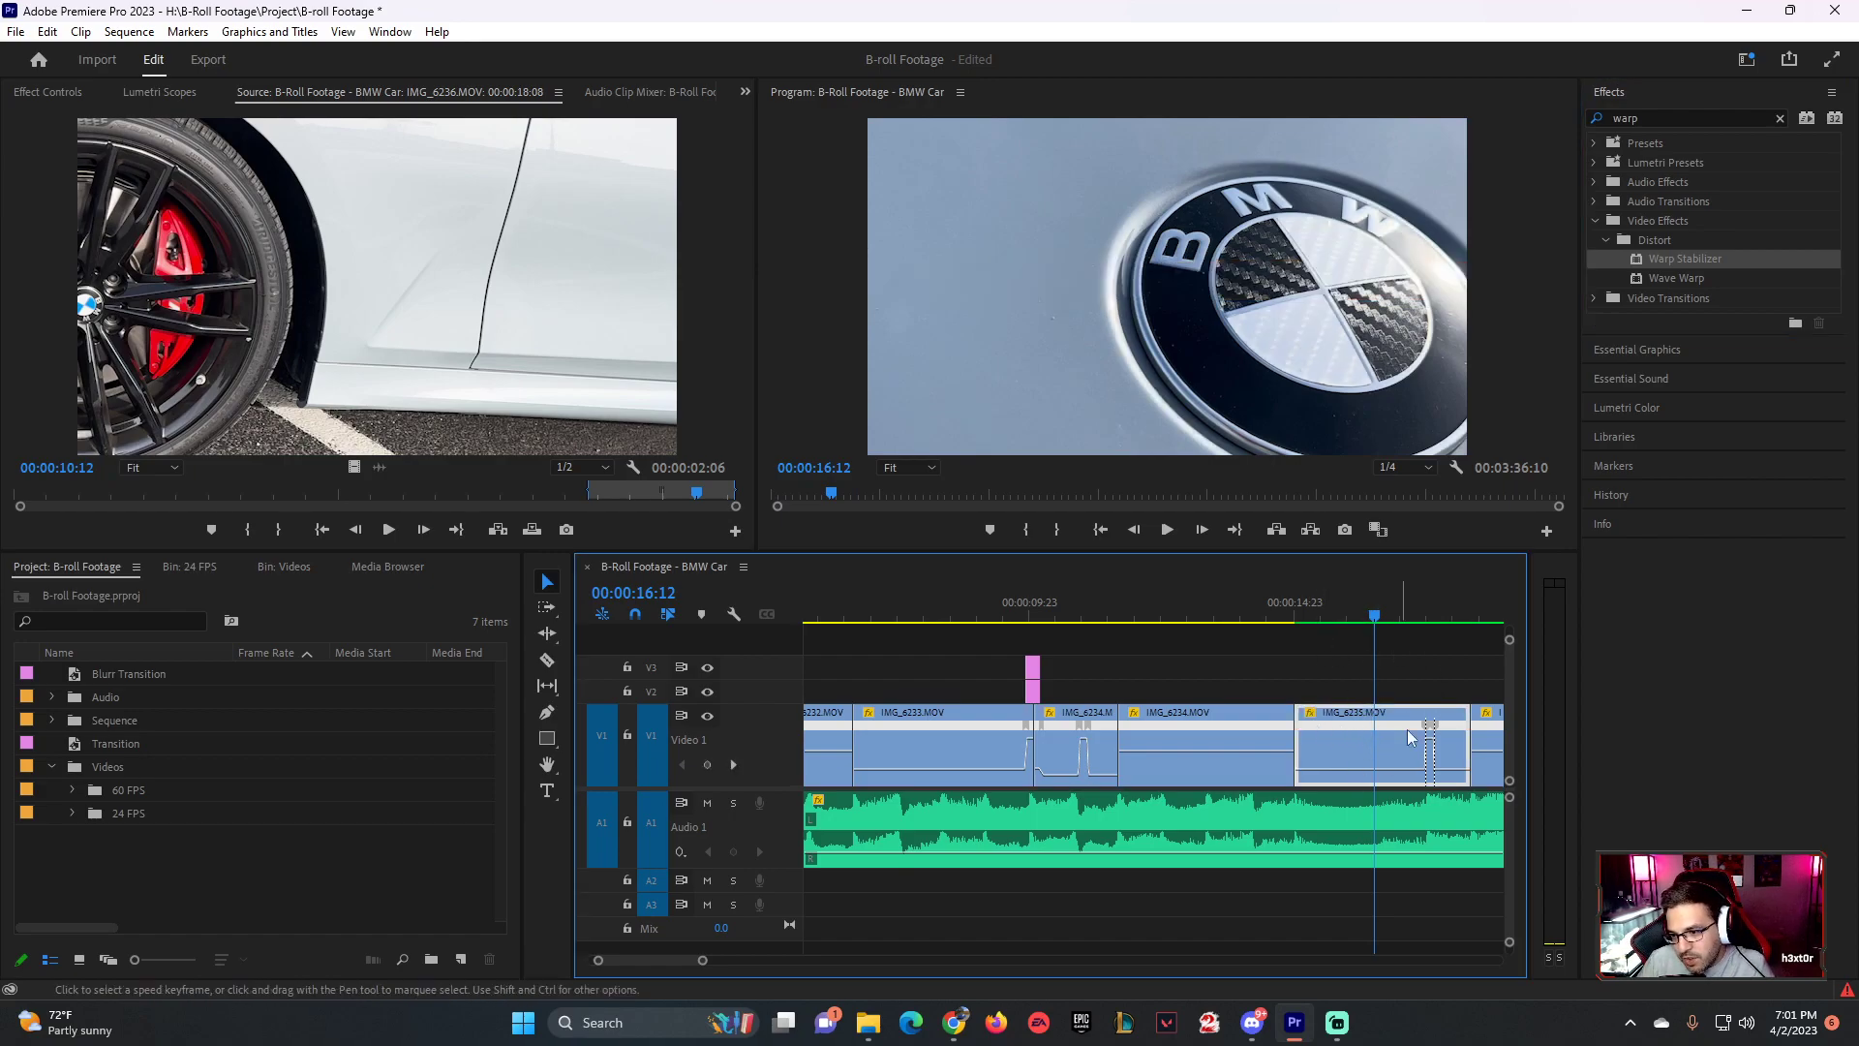
{"action": "right_click", "coordinate": [1341, 744]}
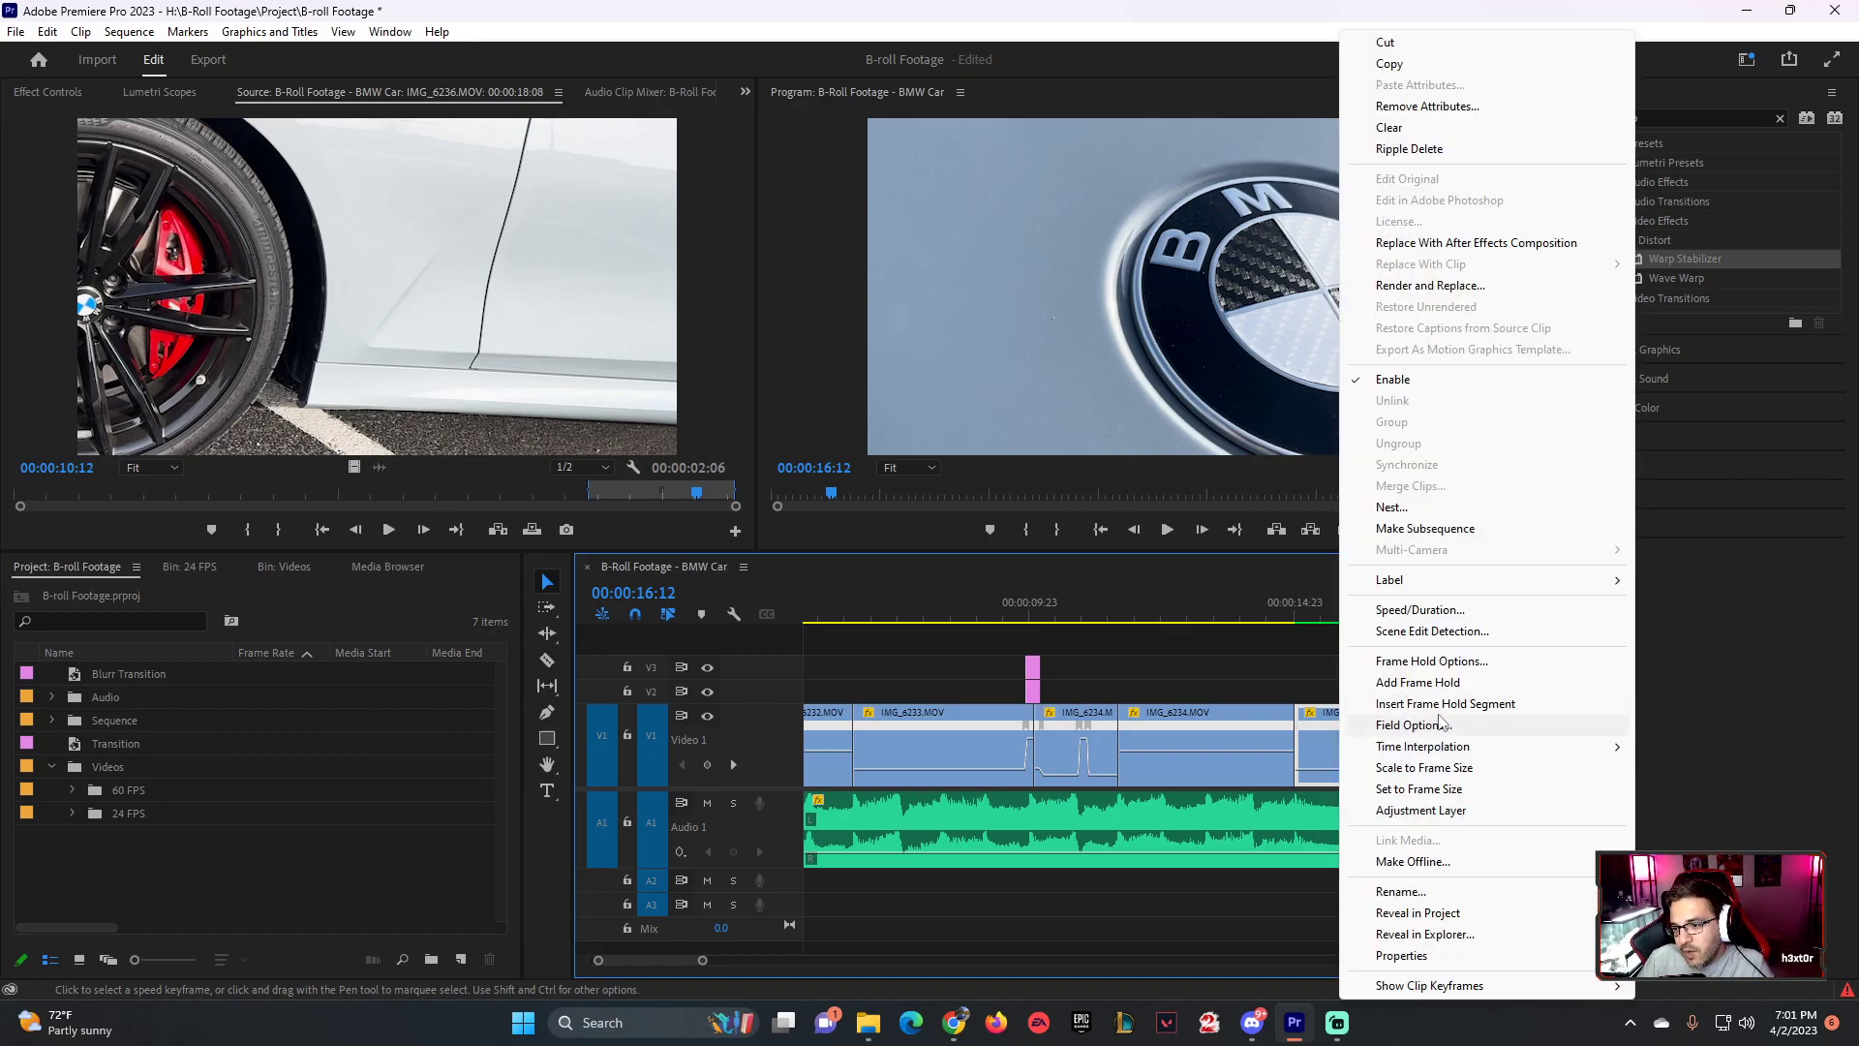
{"action": "left_click", "coordinate": [1413, 506]}
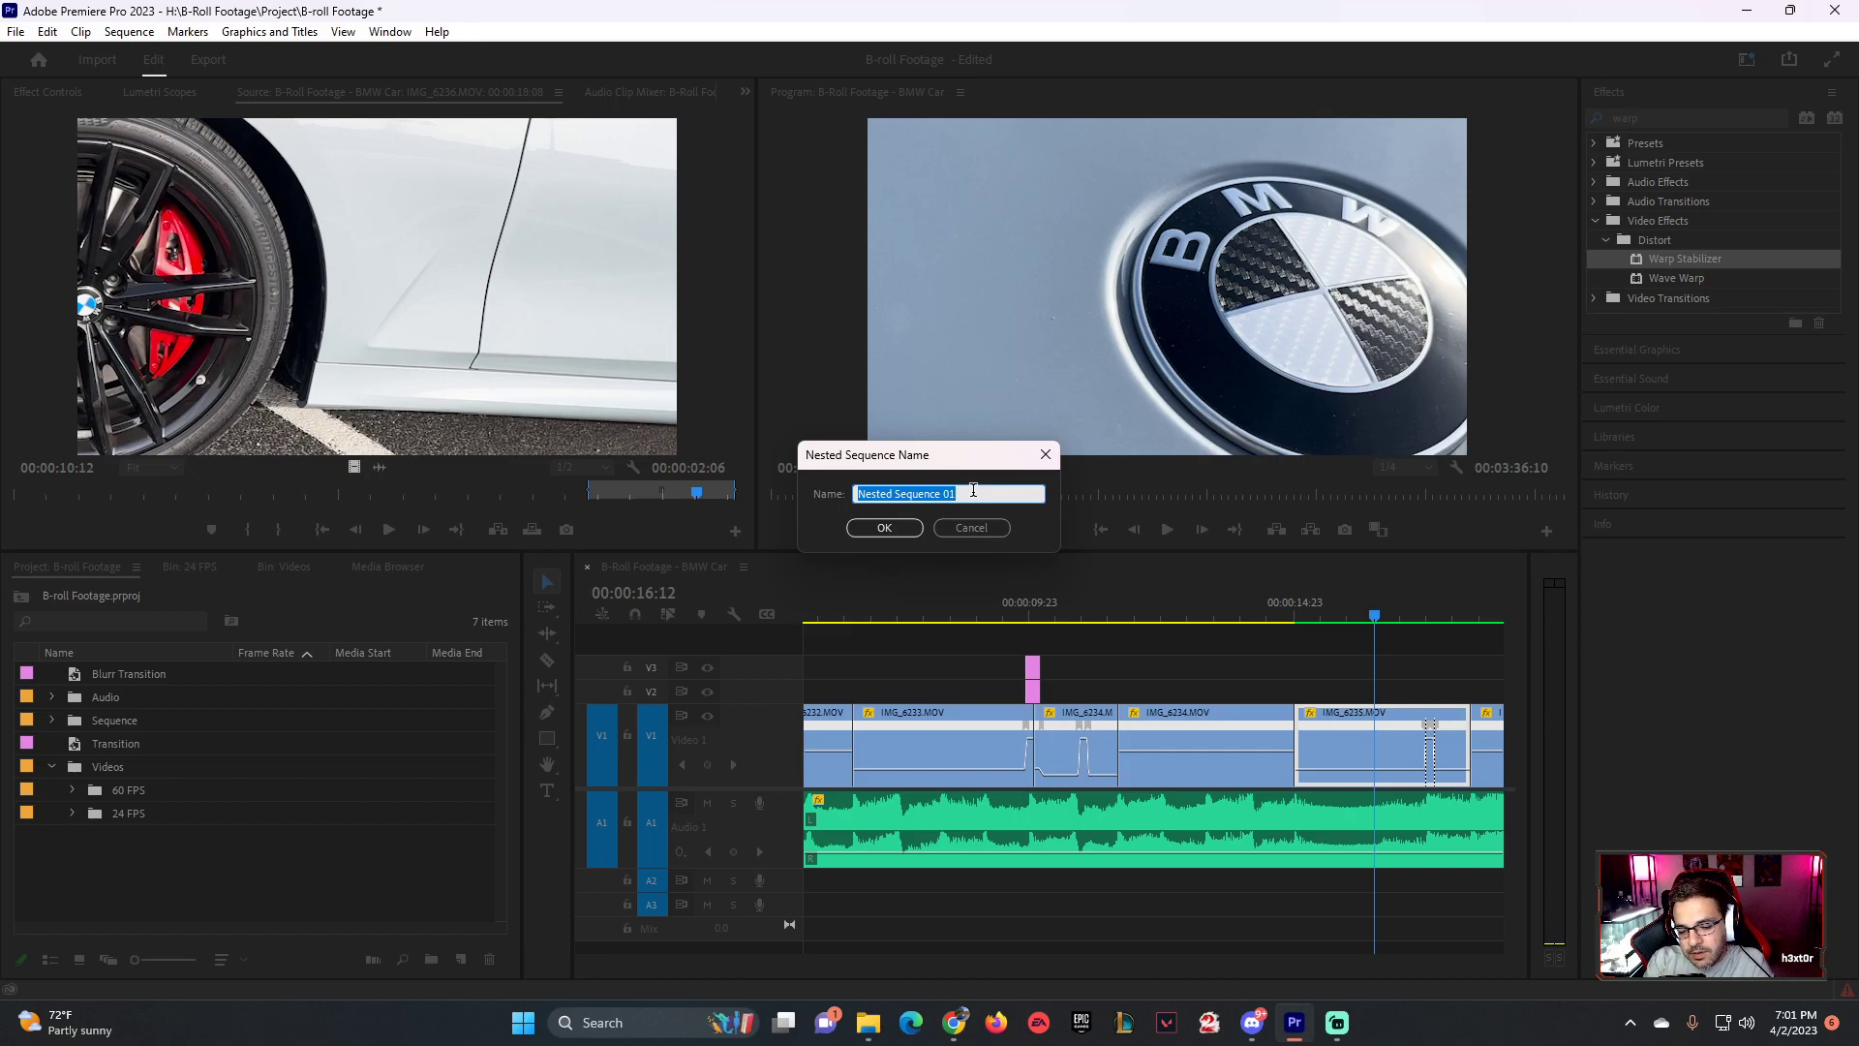
{"action": "type", "text": "V"}
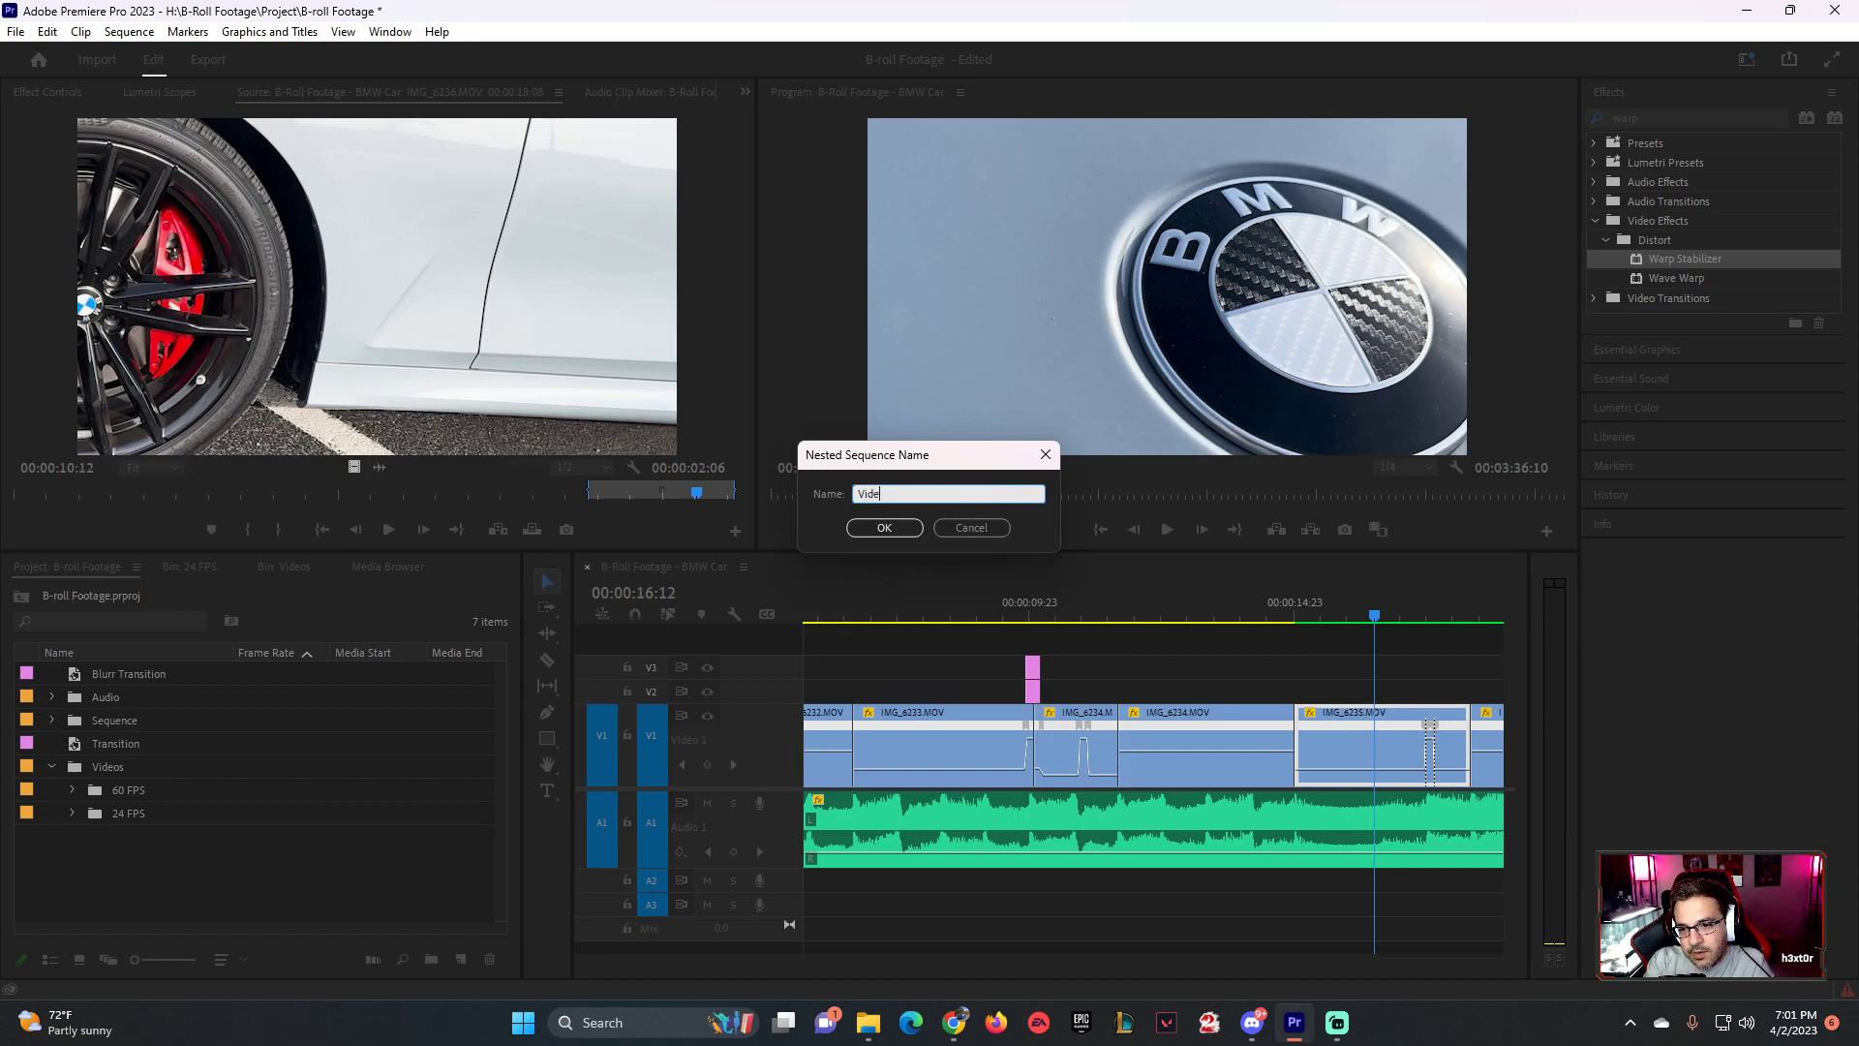
{"action": "left_click", "coordinate": [971, 527]}
- Select all the video, transition and music clips in the sequence and nest them under the name "Warp"
{"action": "scroll", "coordinate": [705, 961], "scroll_direction": "right", "scroll_amount": 2}
{"action": "left_click_drag", "start_coordinate": [705, 961], "coordinate": [795, 962]}
{"action": "left_click_drag", "start_coordinate": [816, 662], "coordinate": [1120, 854]}
{"action": "right_click", "coordinate": [1099, 776]}
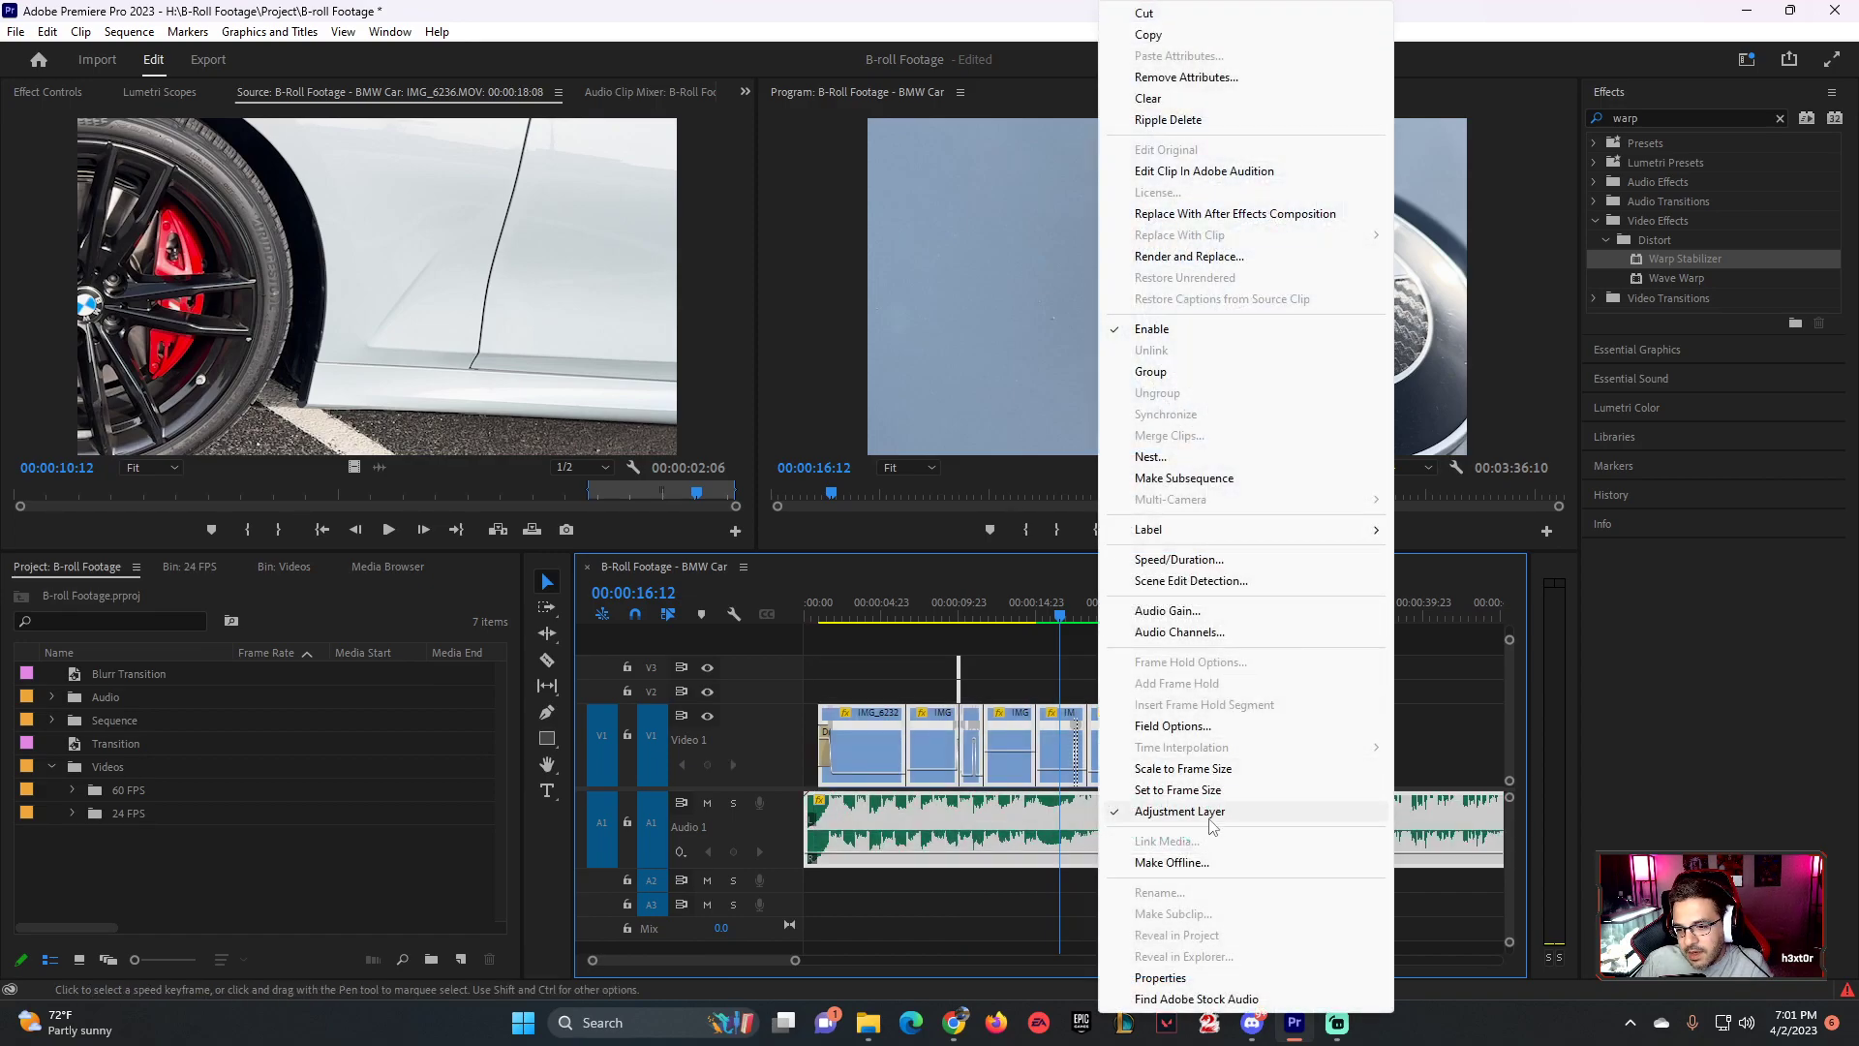
{"action": "left_click", "coordinate": [1150, 456]}
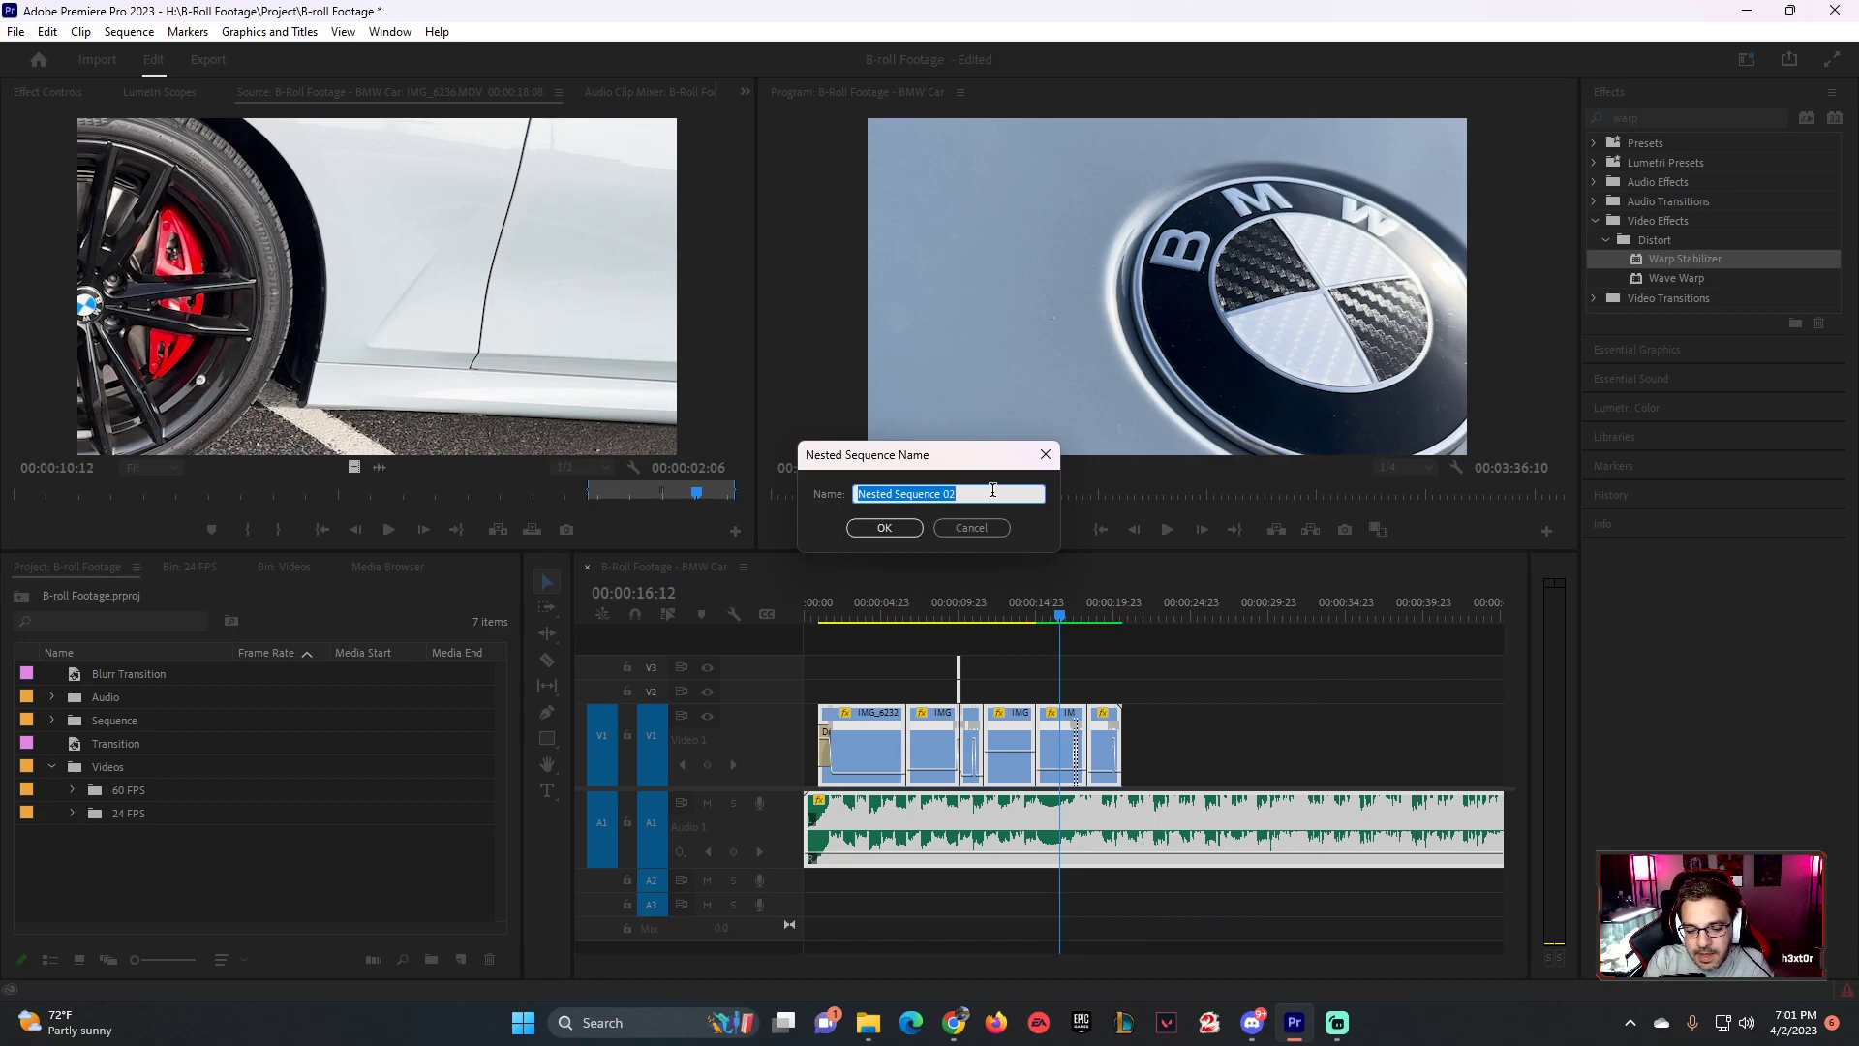
{"action": "type", "text": "Wa"}
{"action": "left_click", "coordinate": [884, 527]}
- Play the nested Warp clip from the start of the sequence to about 00:00:04:16
{"action": "left_click", "coordinate": [830, 616]}
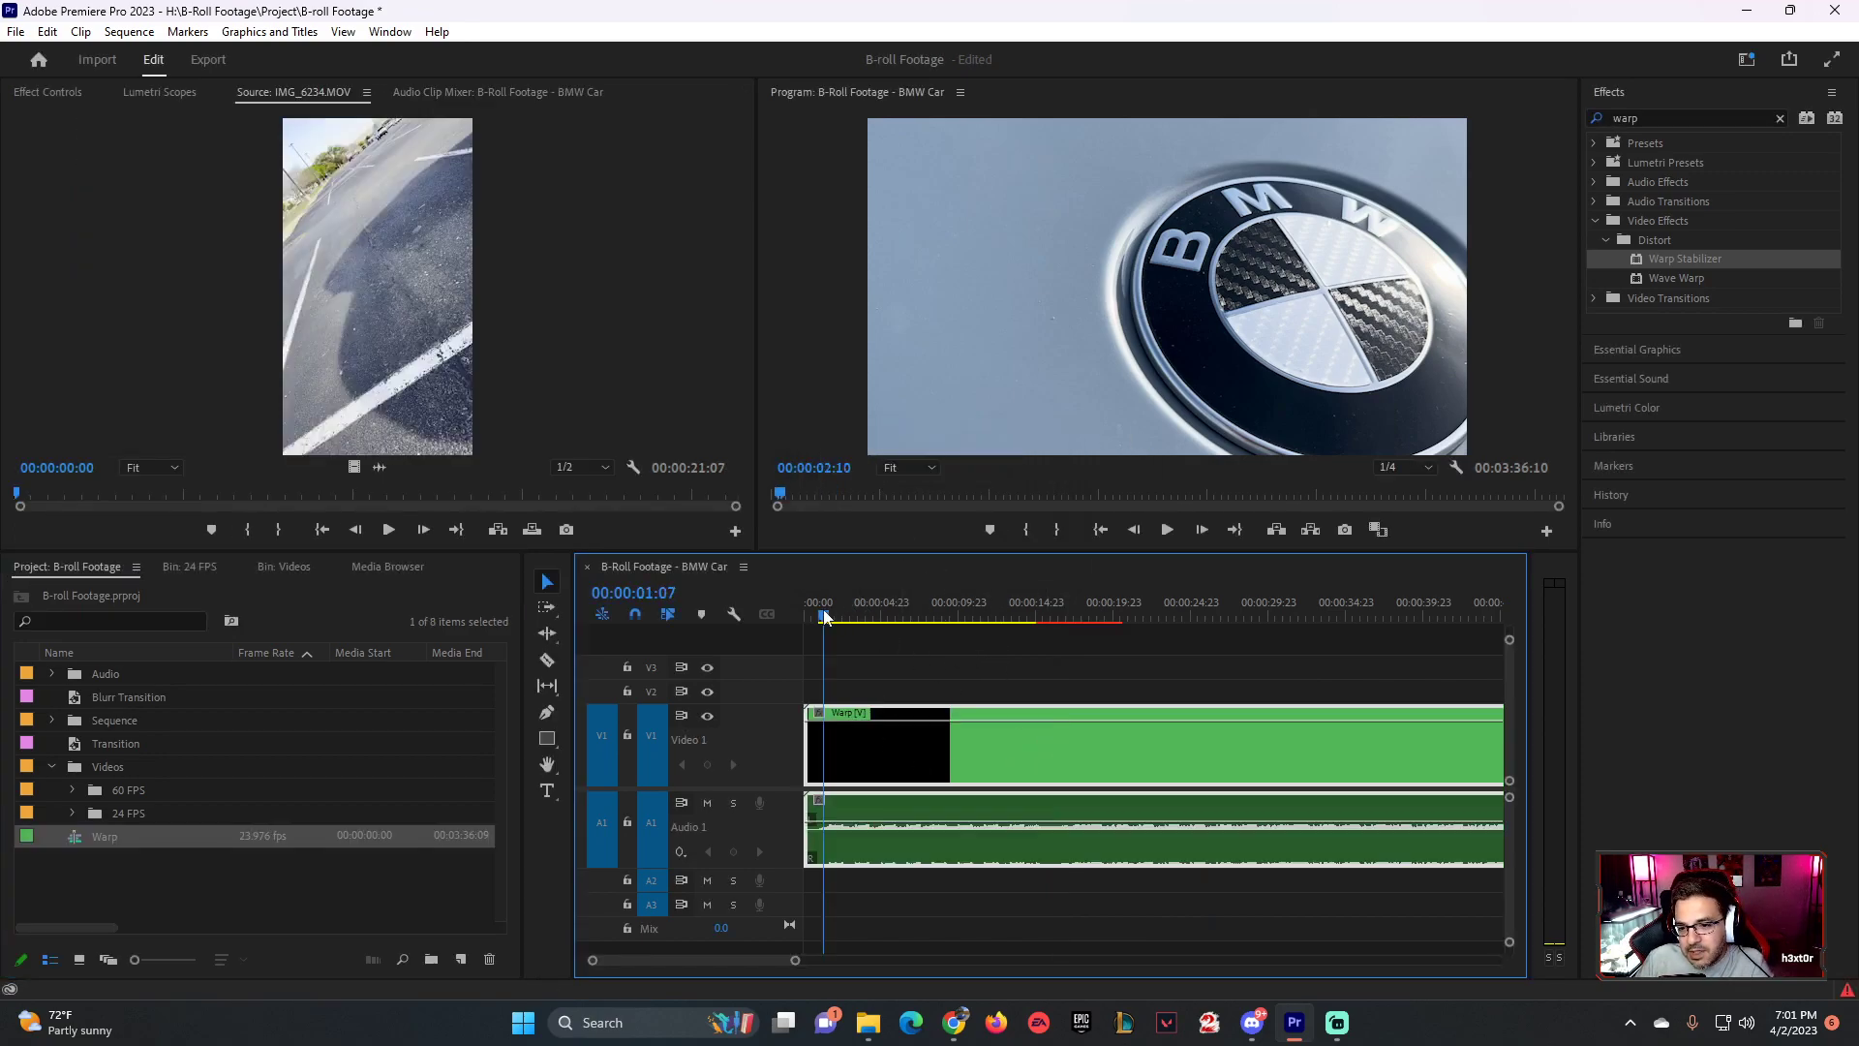
{"action": "key", "text": "Home"}
{"action": "key", "text": "space"}
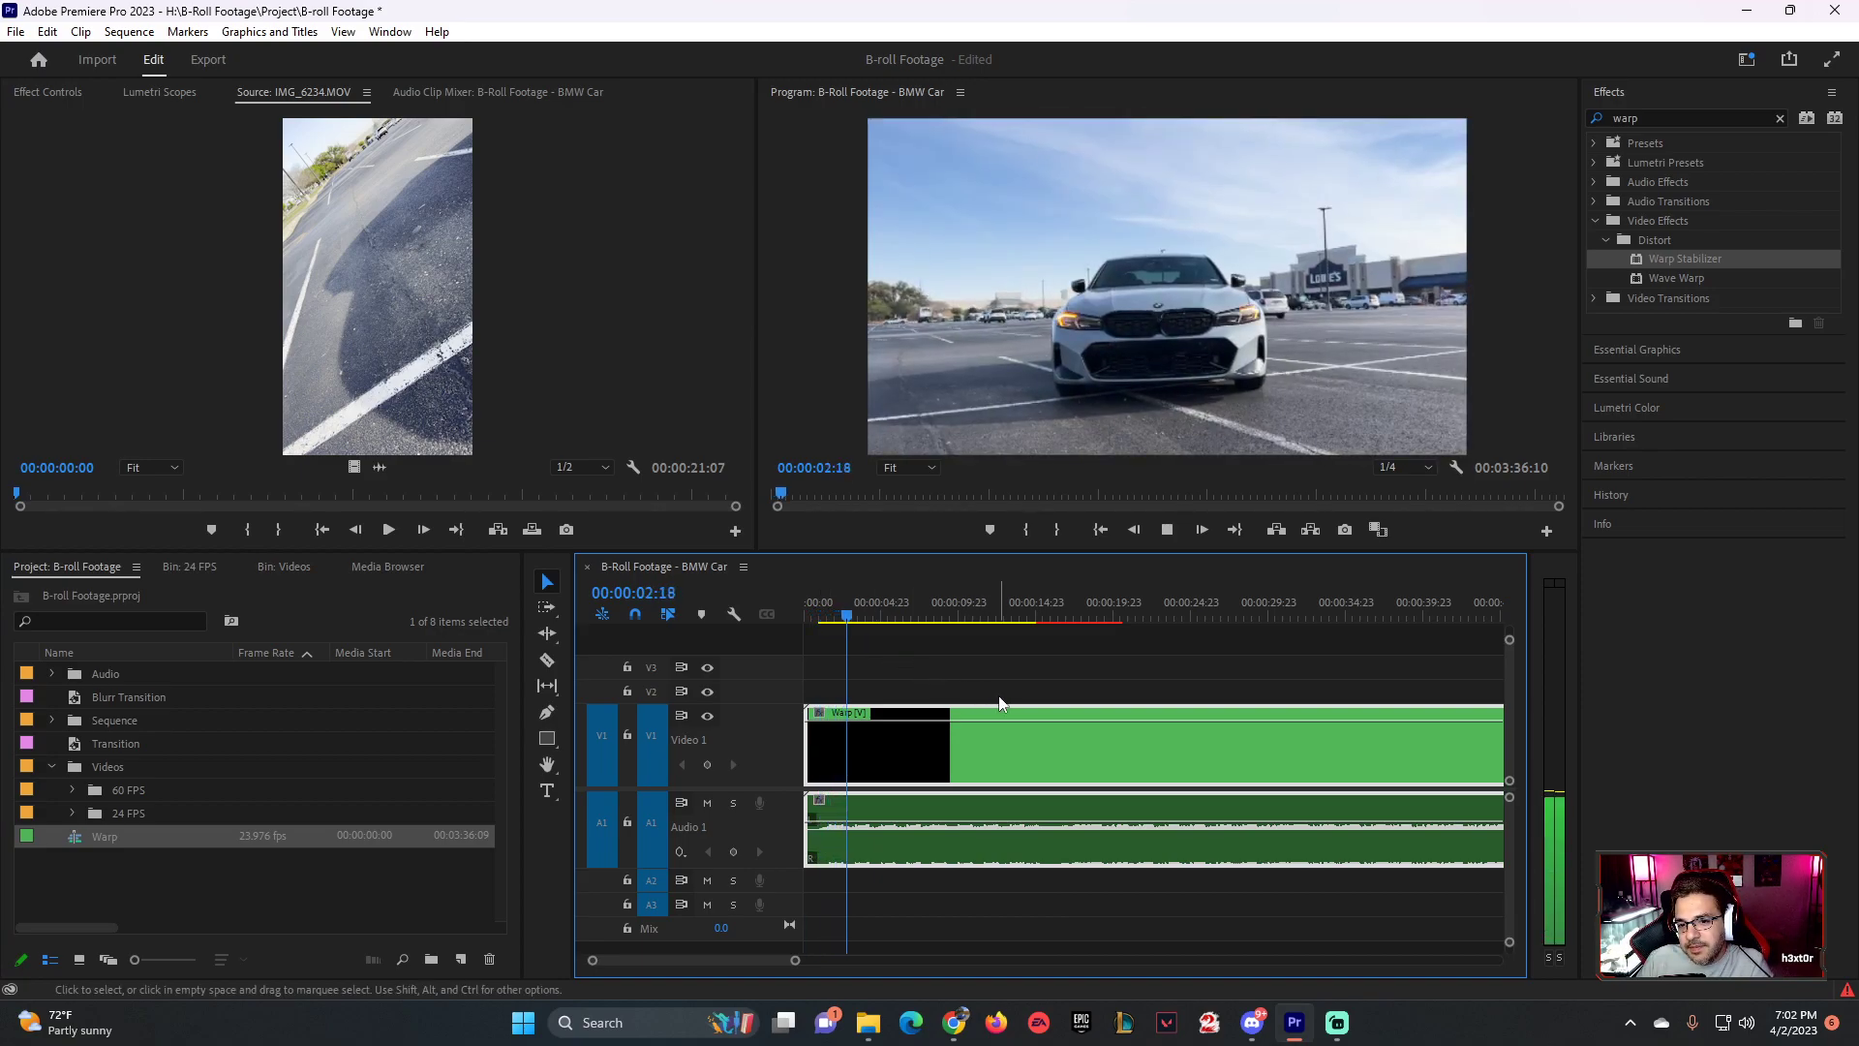
{"action": "key", "text": "space"}
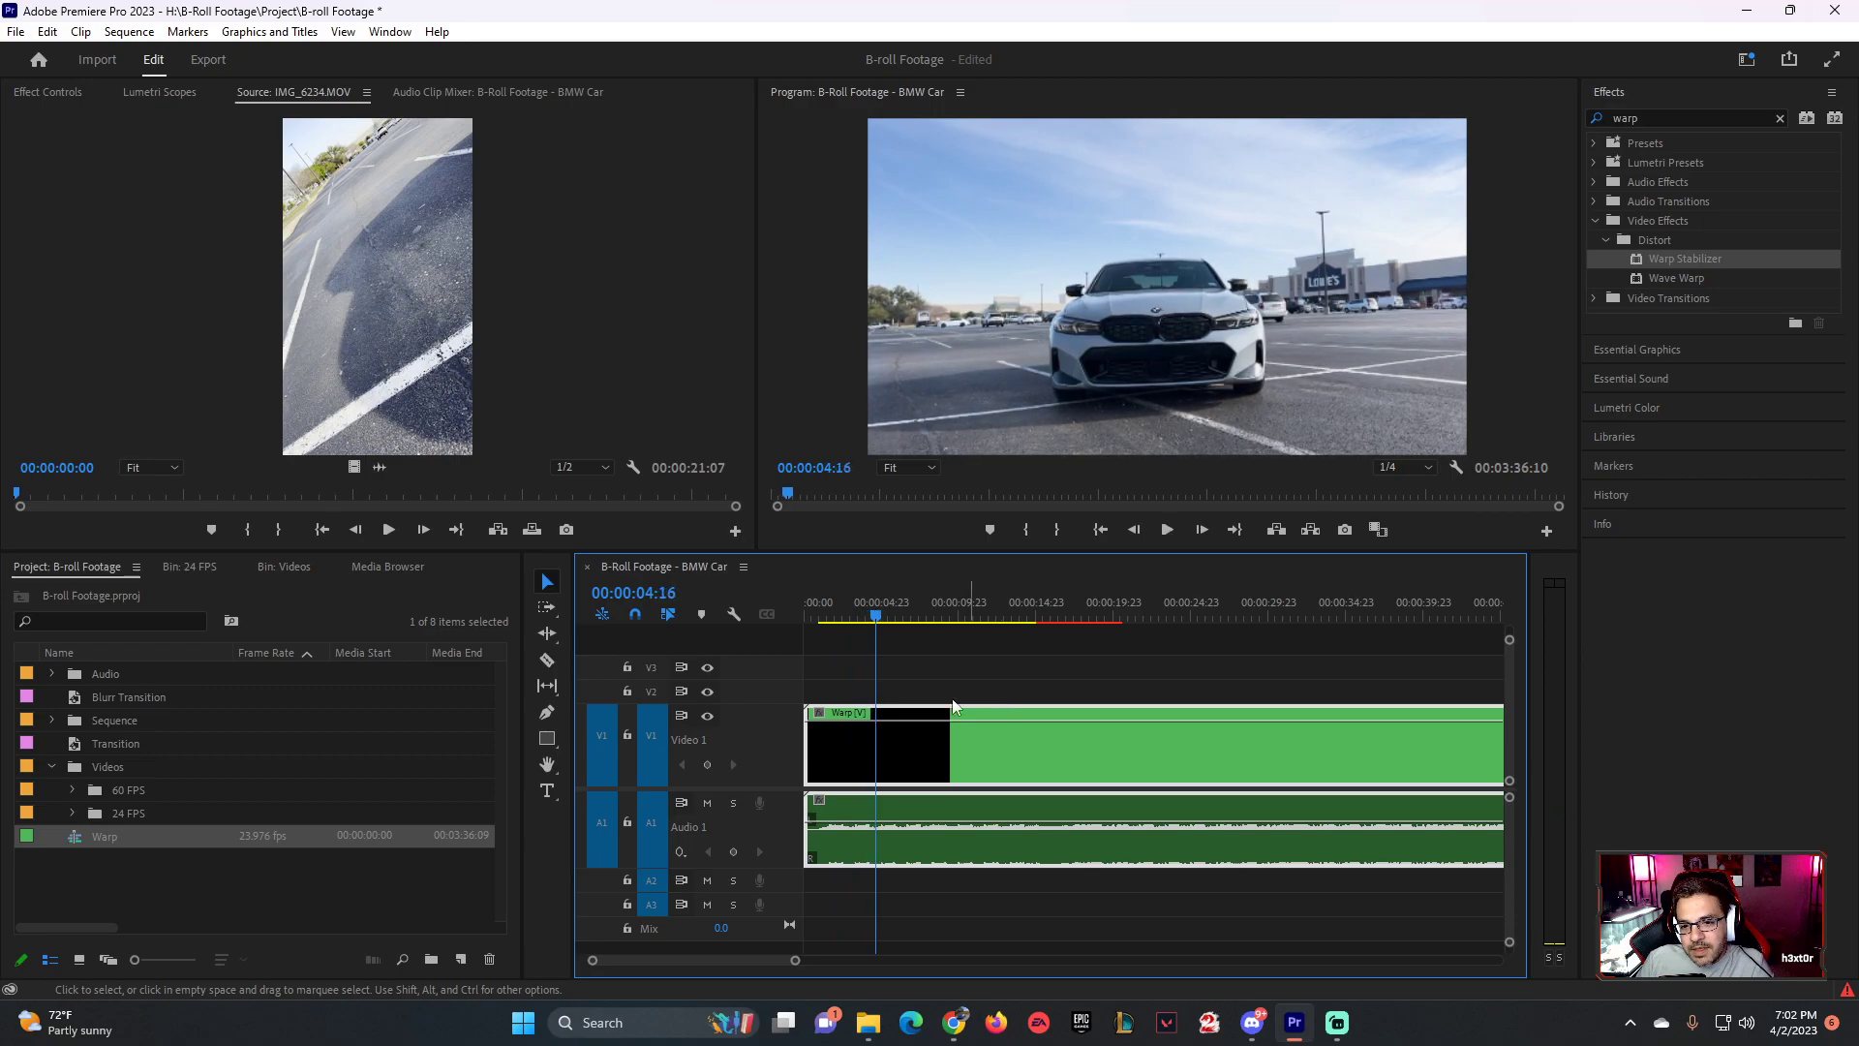
- Open the nested Warp sequence from the project and examine the original clips inside it
{"action": "left_click", "coordinate": [52, 720]}
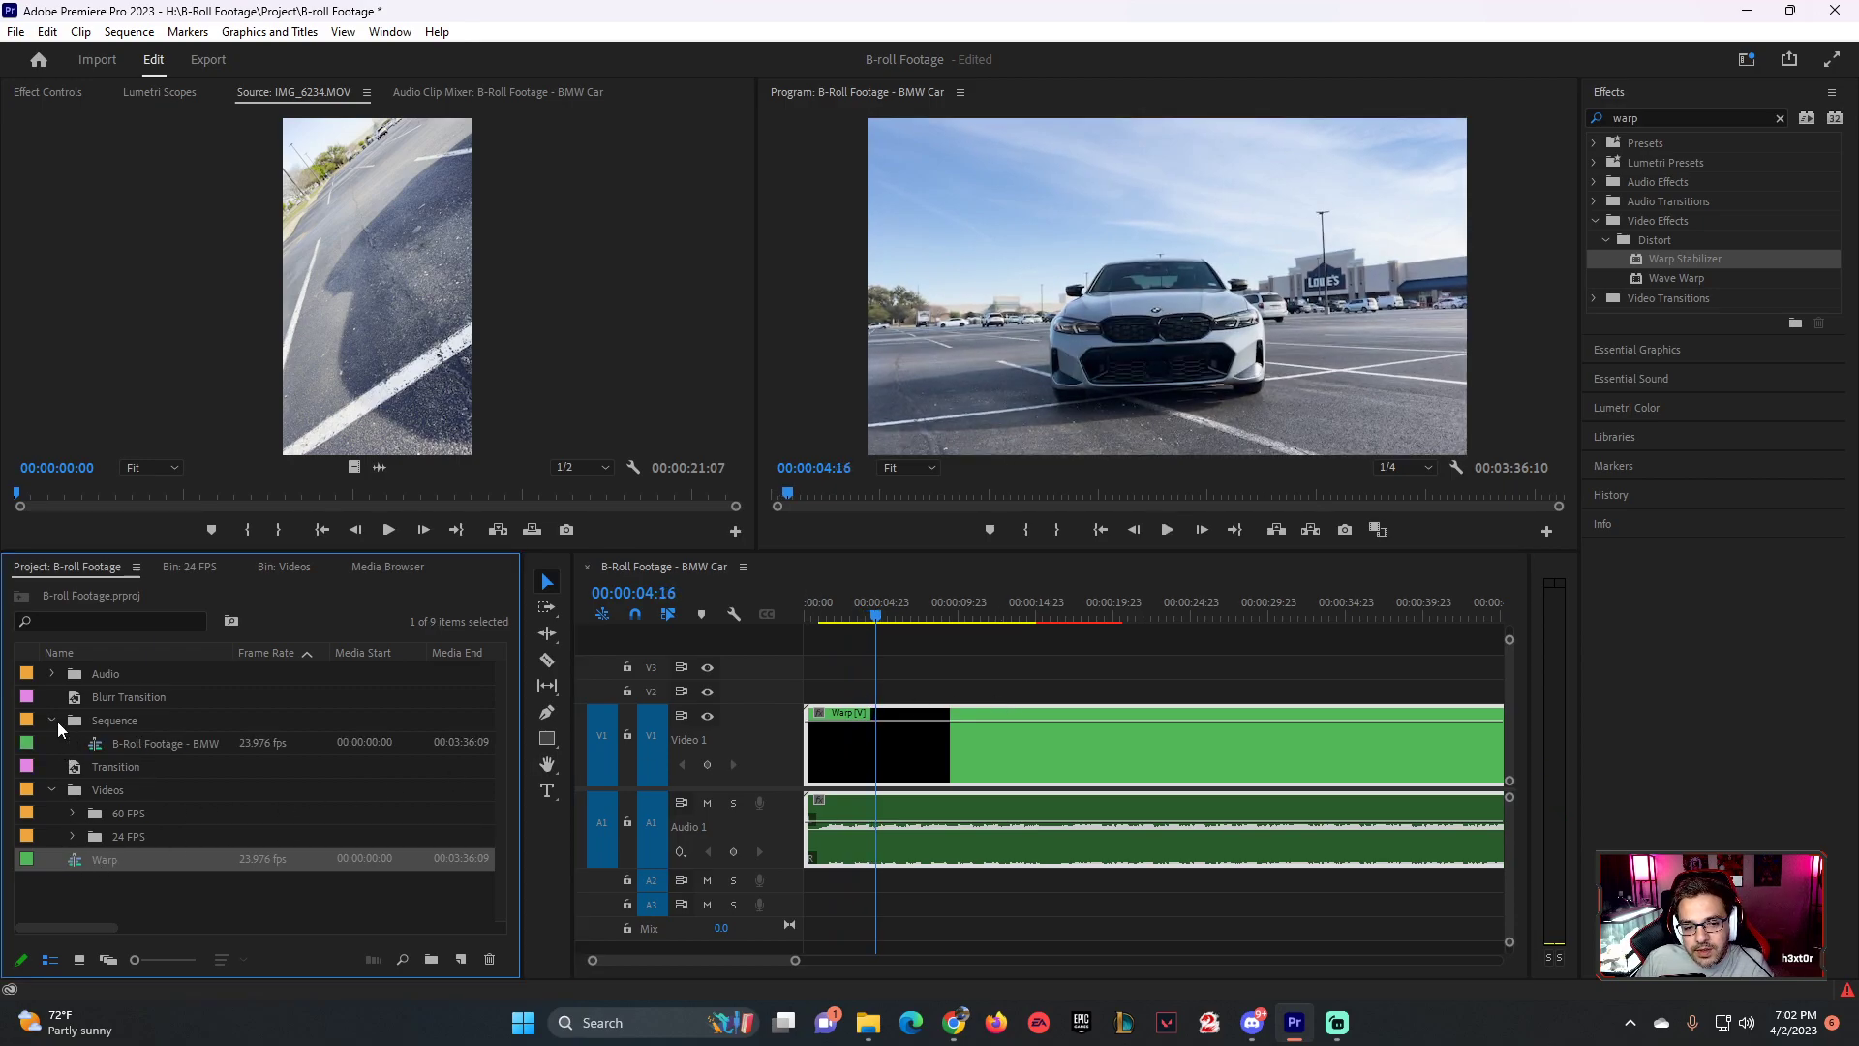
{"action": "double_click", "coordinate": [95, 740]}
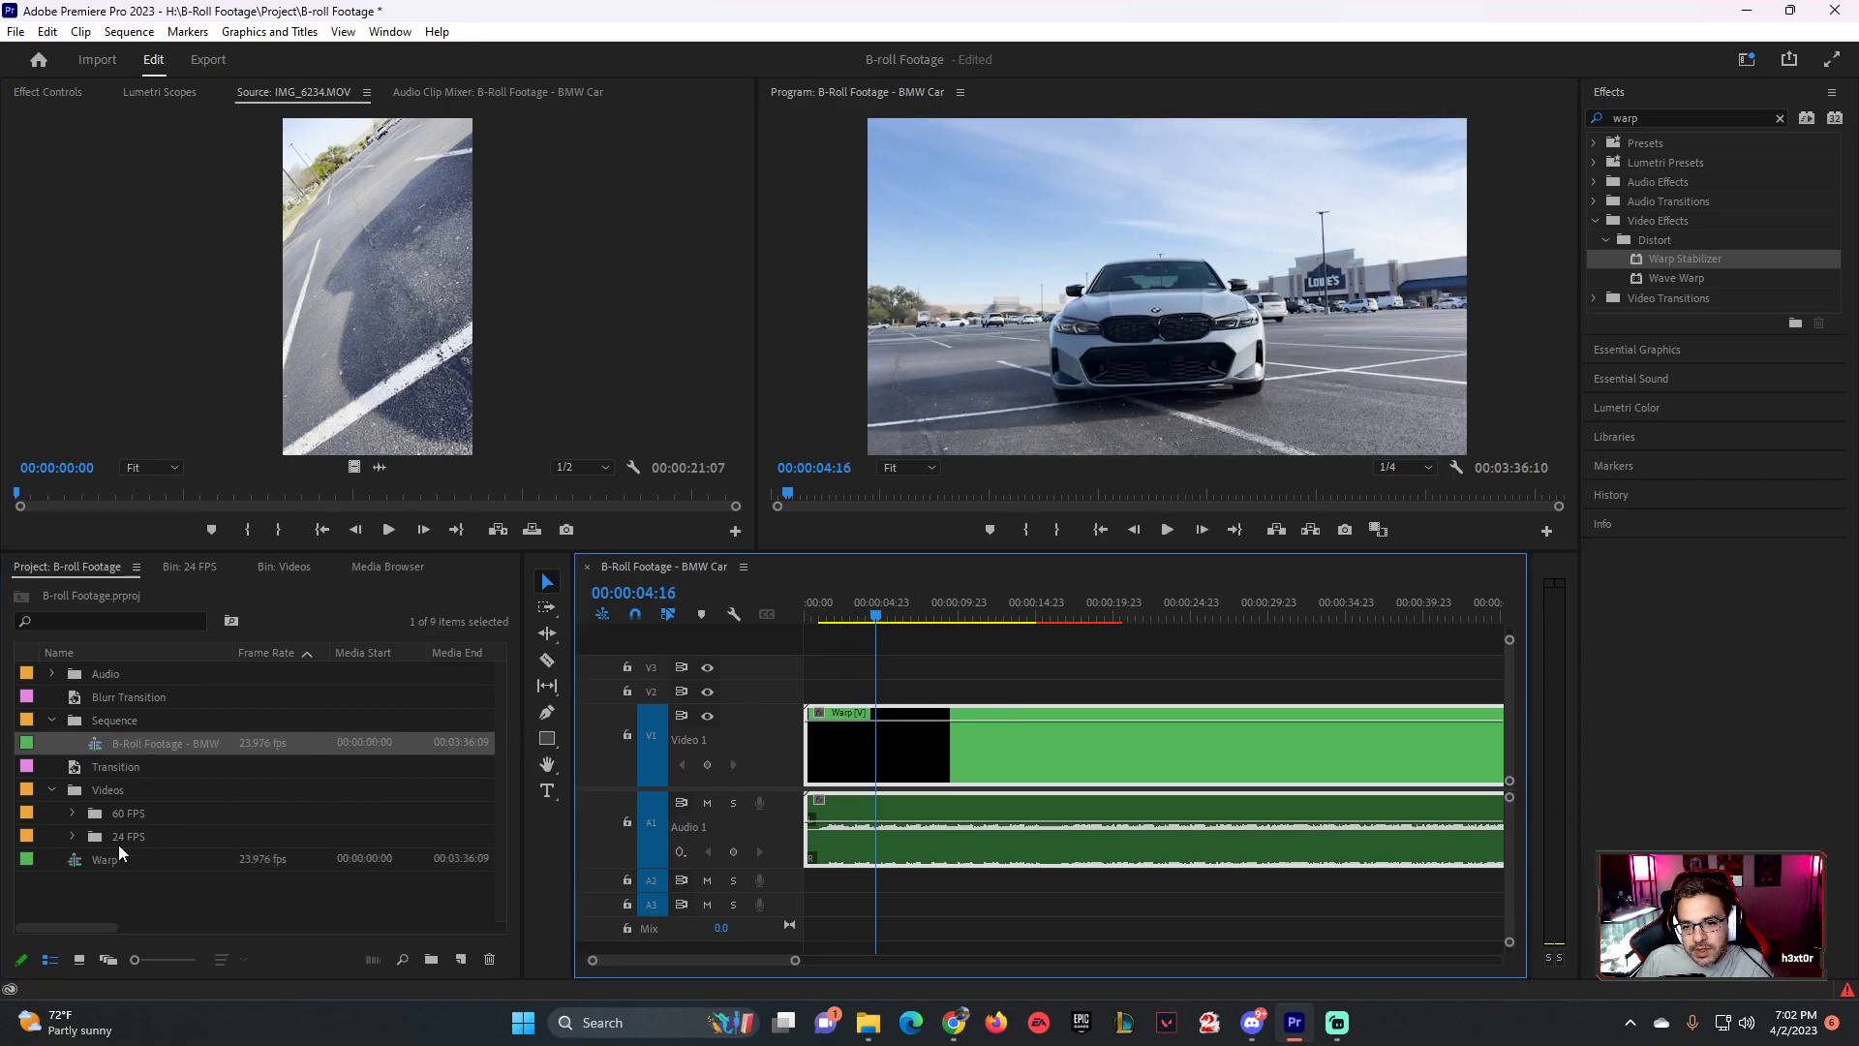
{"action": "double_click", "coordinate": [77, 860]}
{"action": "left_click_drag", "start_coordinate": [1044, 788], "coordinate": [1093, 731]}
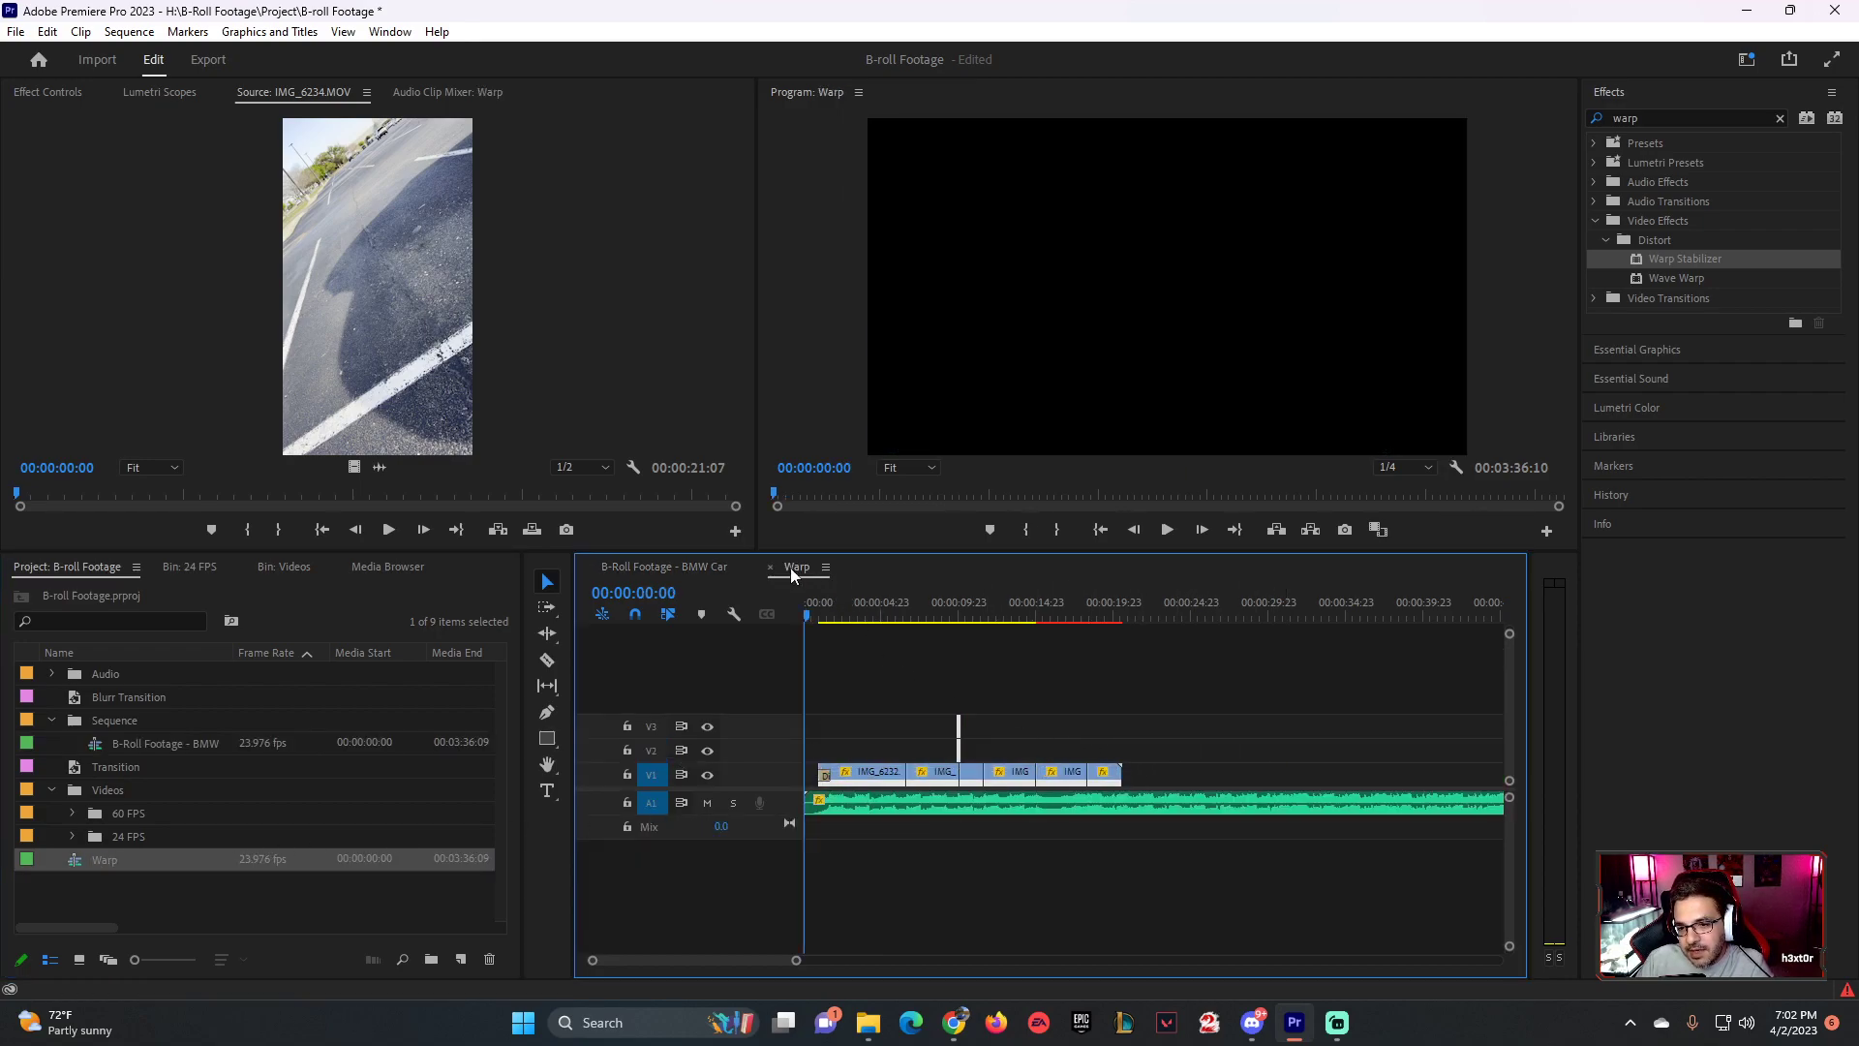
{"action": "left_click_drag", "start_coordinate": [811, 728], "coordinate": [1280, 790]}
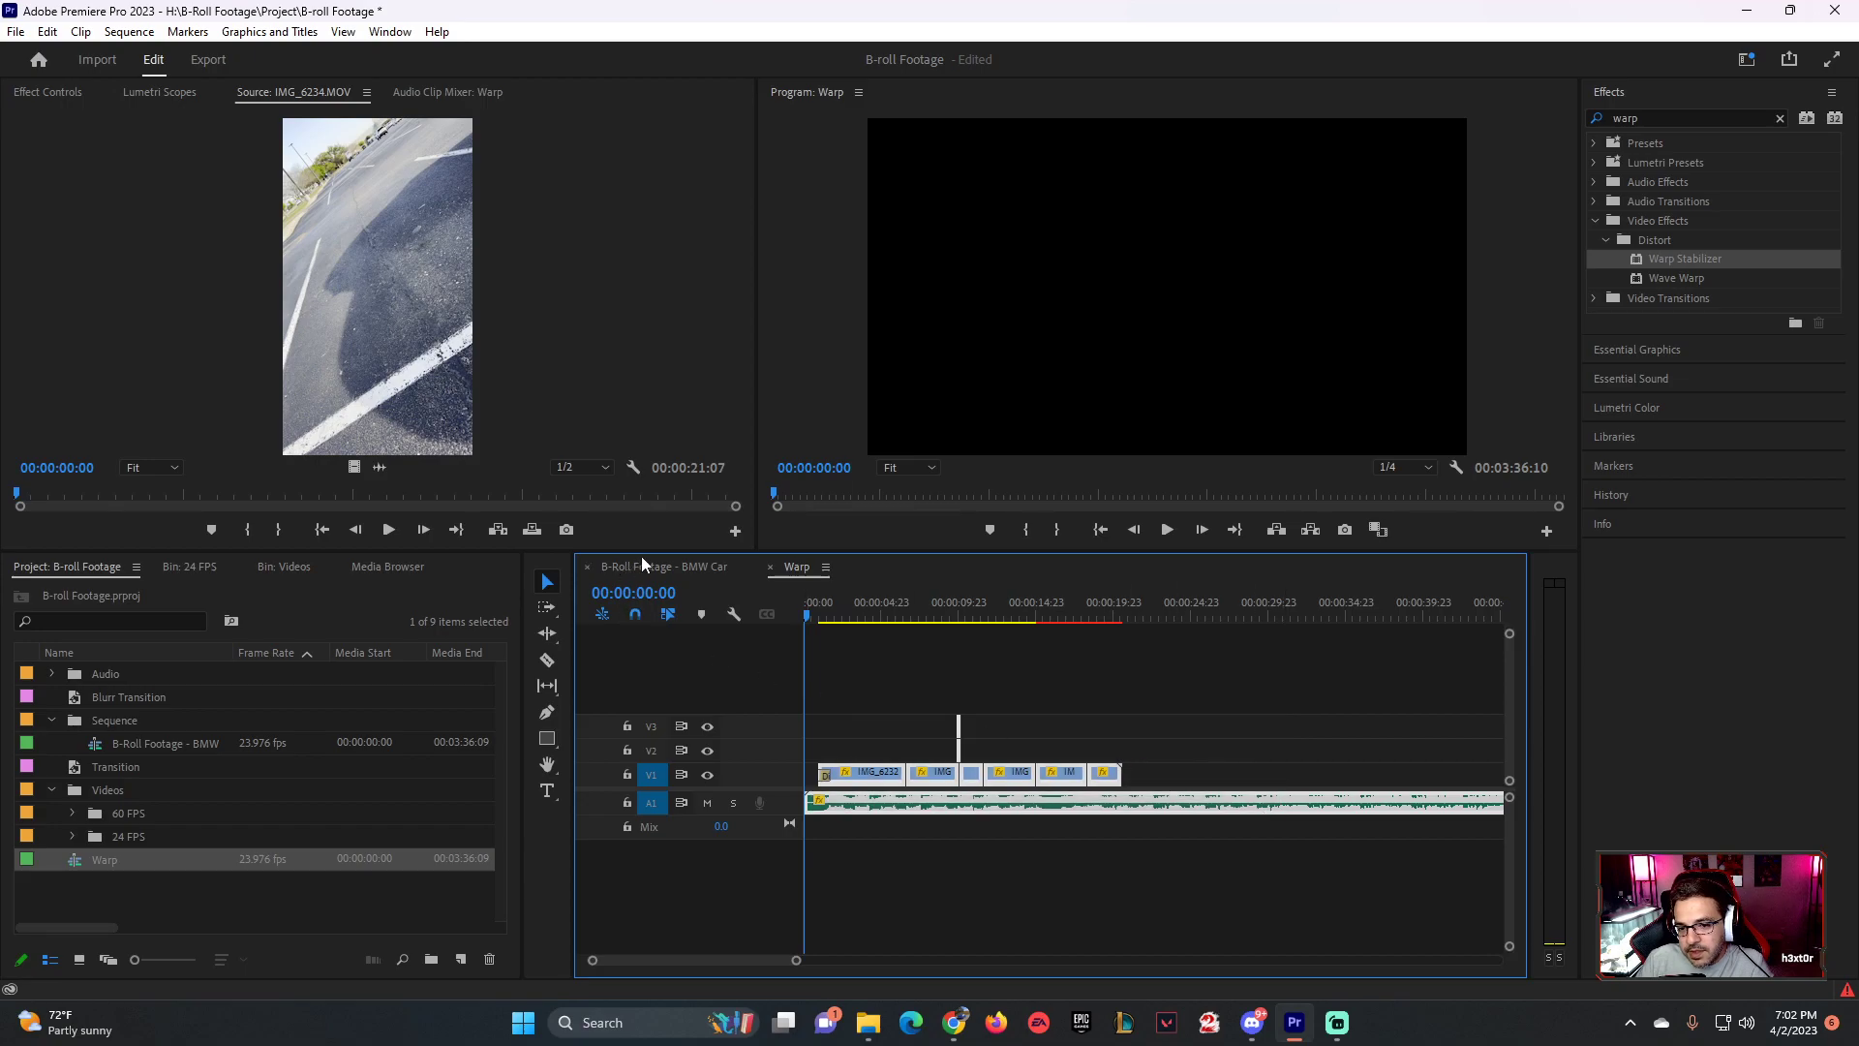
- Return to the B-Roll Footage - BMW Car sequence and apply Warp Stabilizer to the nested Warp clip on V1
{"action": "left_click", "coordinate": [641, 562]}
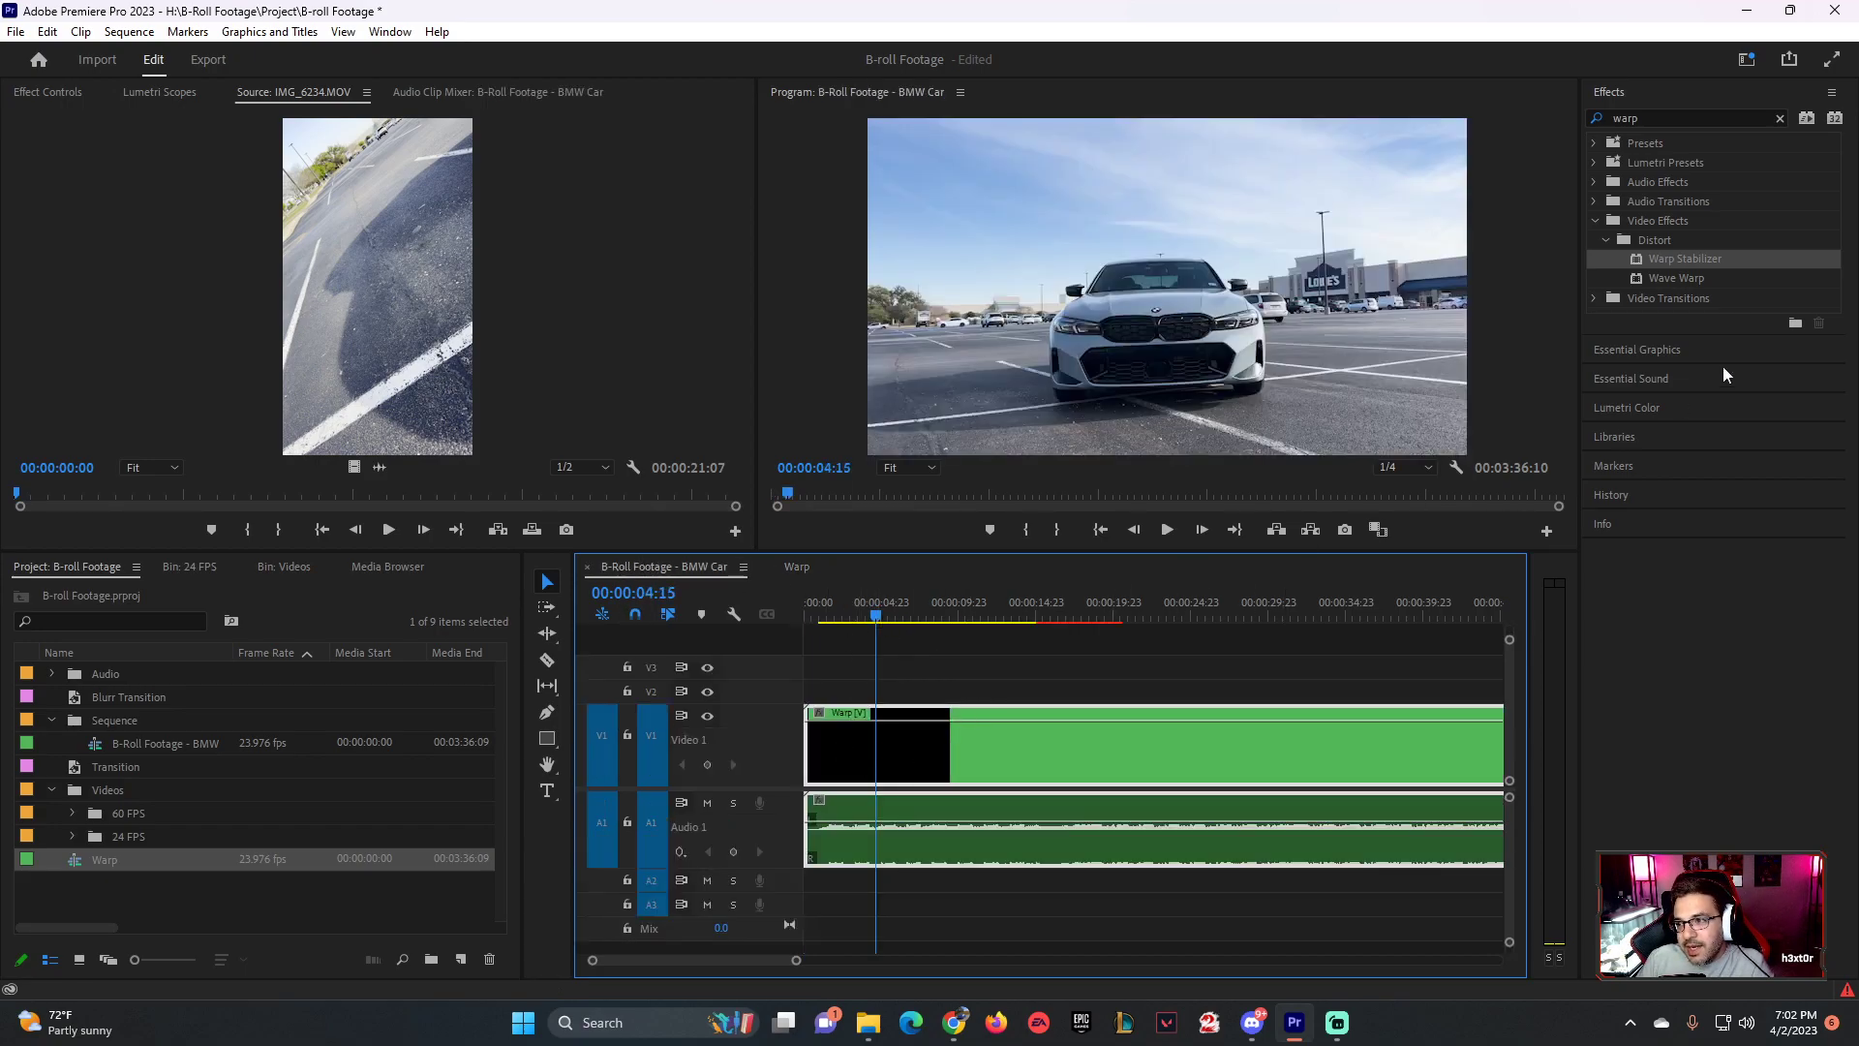
{"action": "left_click_drag", "start_coordinate": [1642, 260], "coordinate": [1083, 740]}
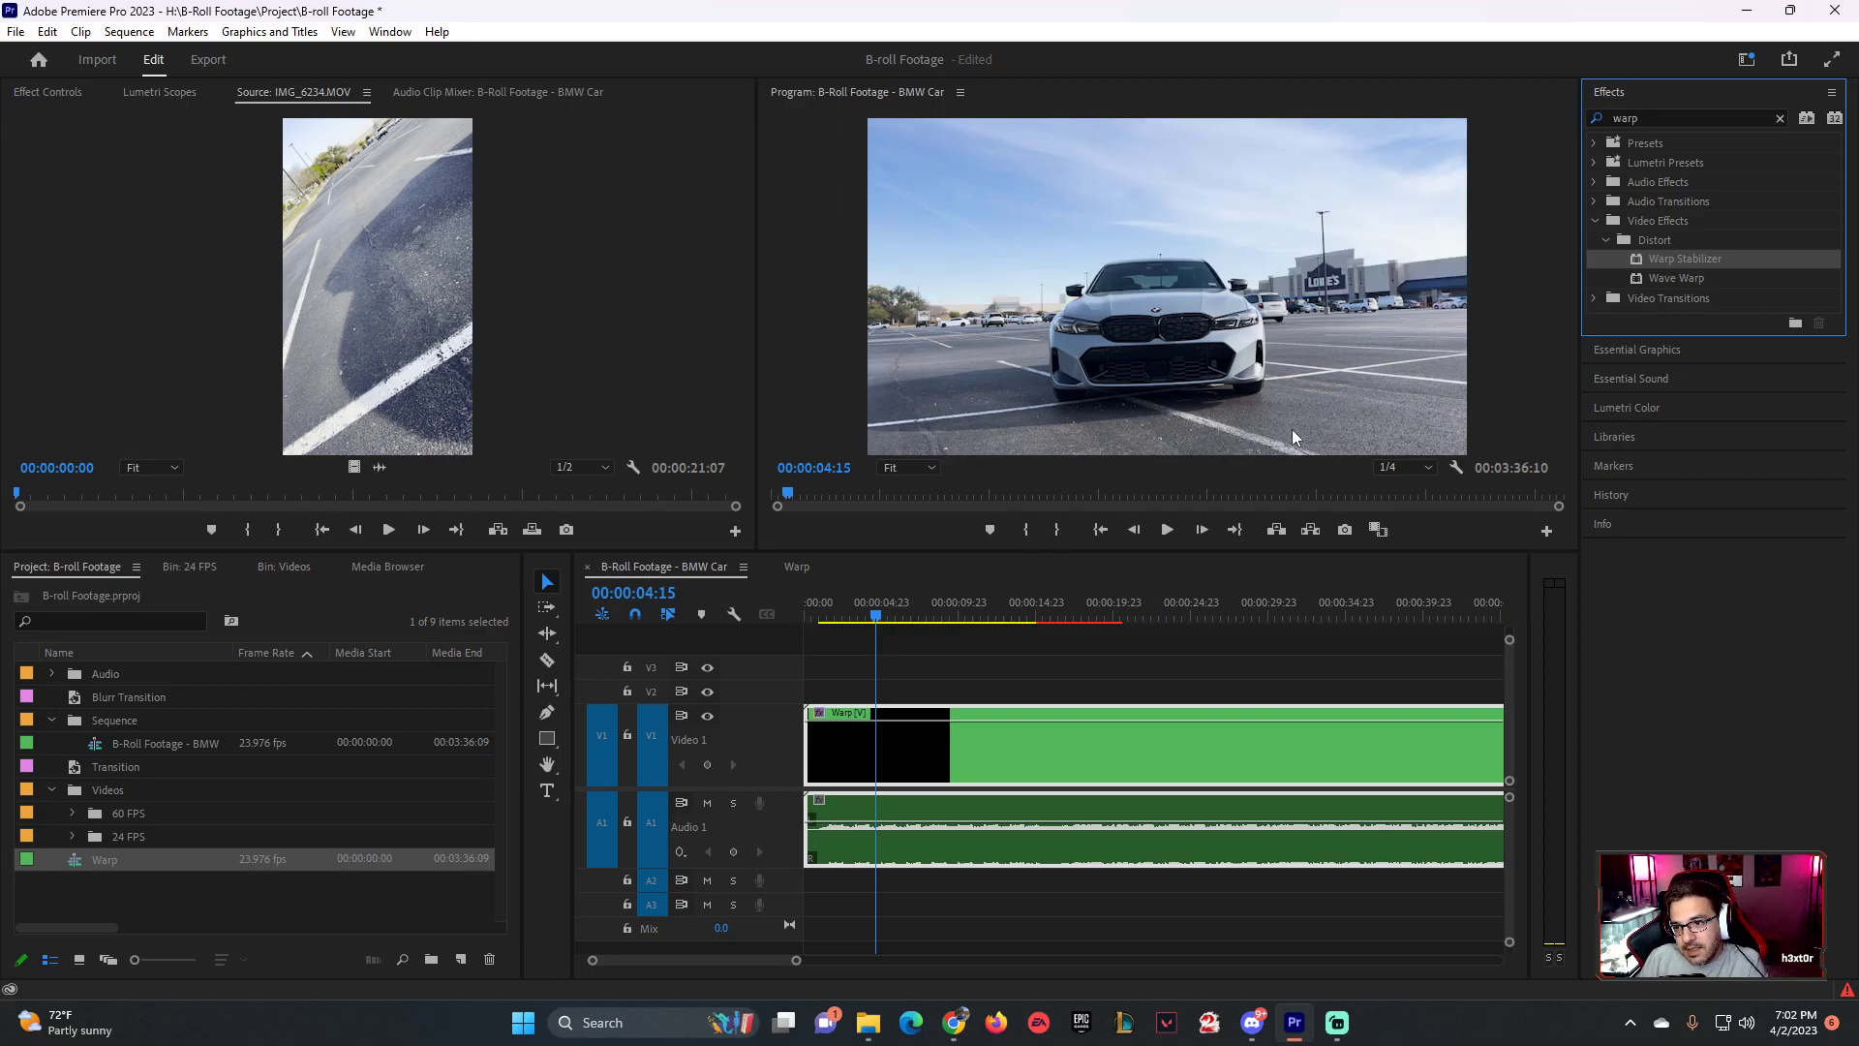
- In the Warp sequence, cut the A1 music at about 00:00:22:19, just past the last video clip, and delete the remainder
{"action": "left_click", "coordinate": [796, 567]}
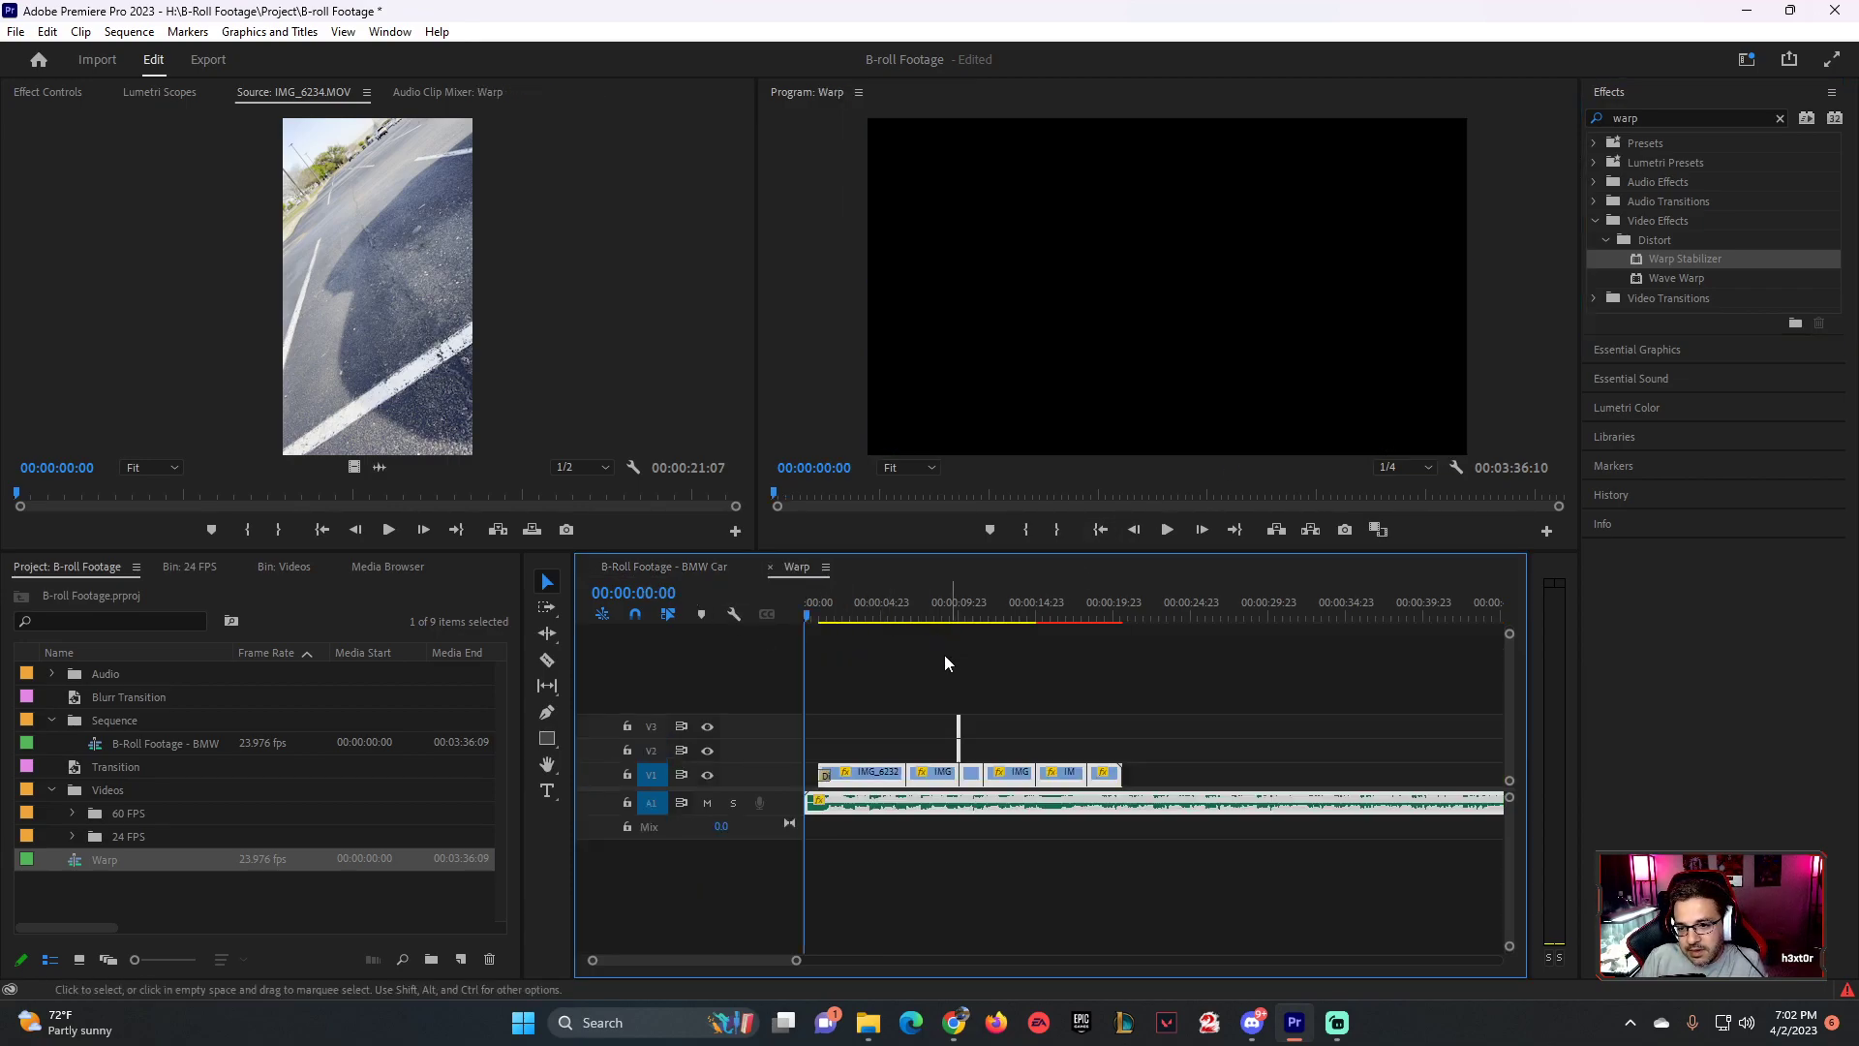
{"action": "key", "text": "c"}
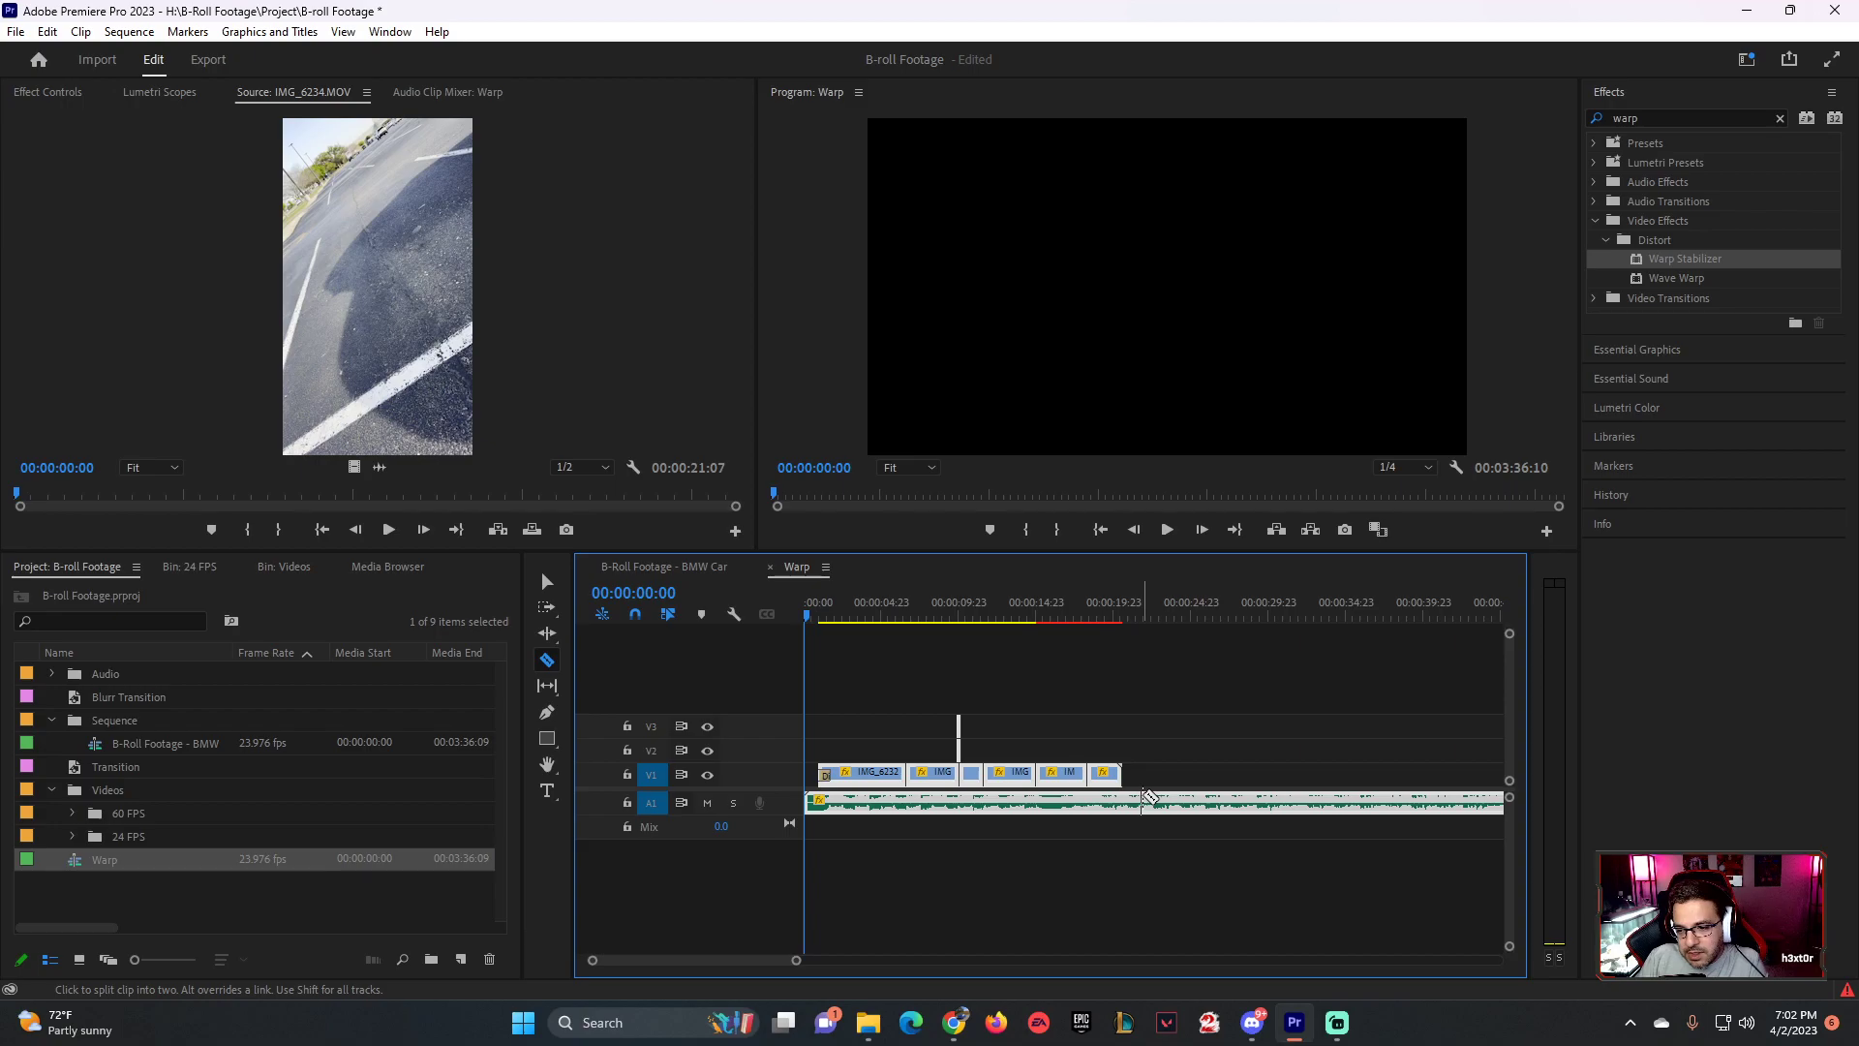
{"action": "left_click", "coordinate": [1158, 803]}
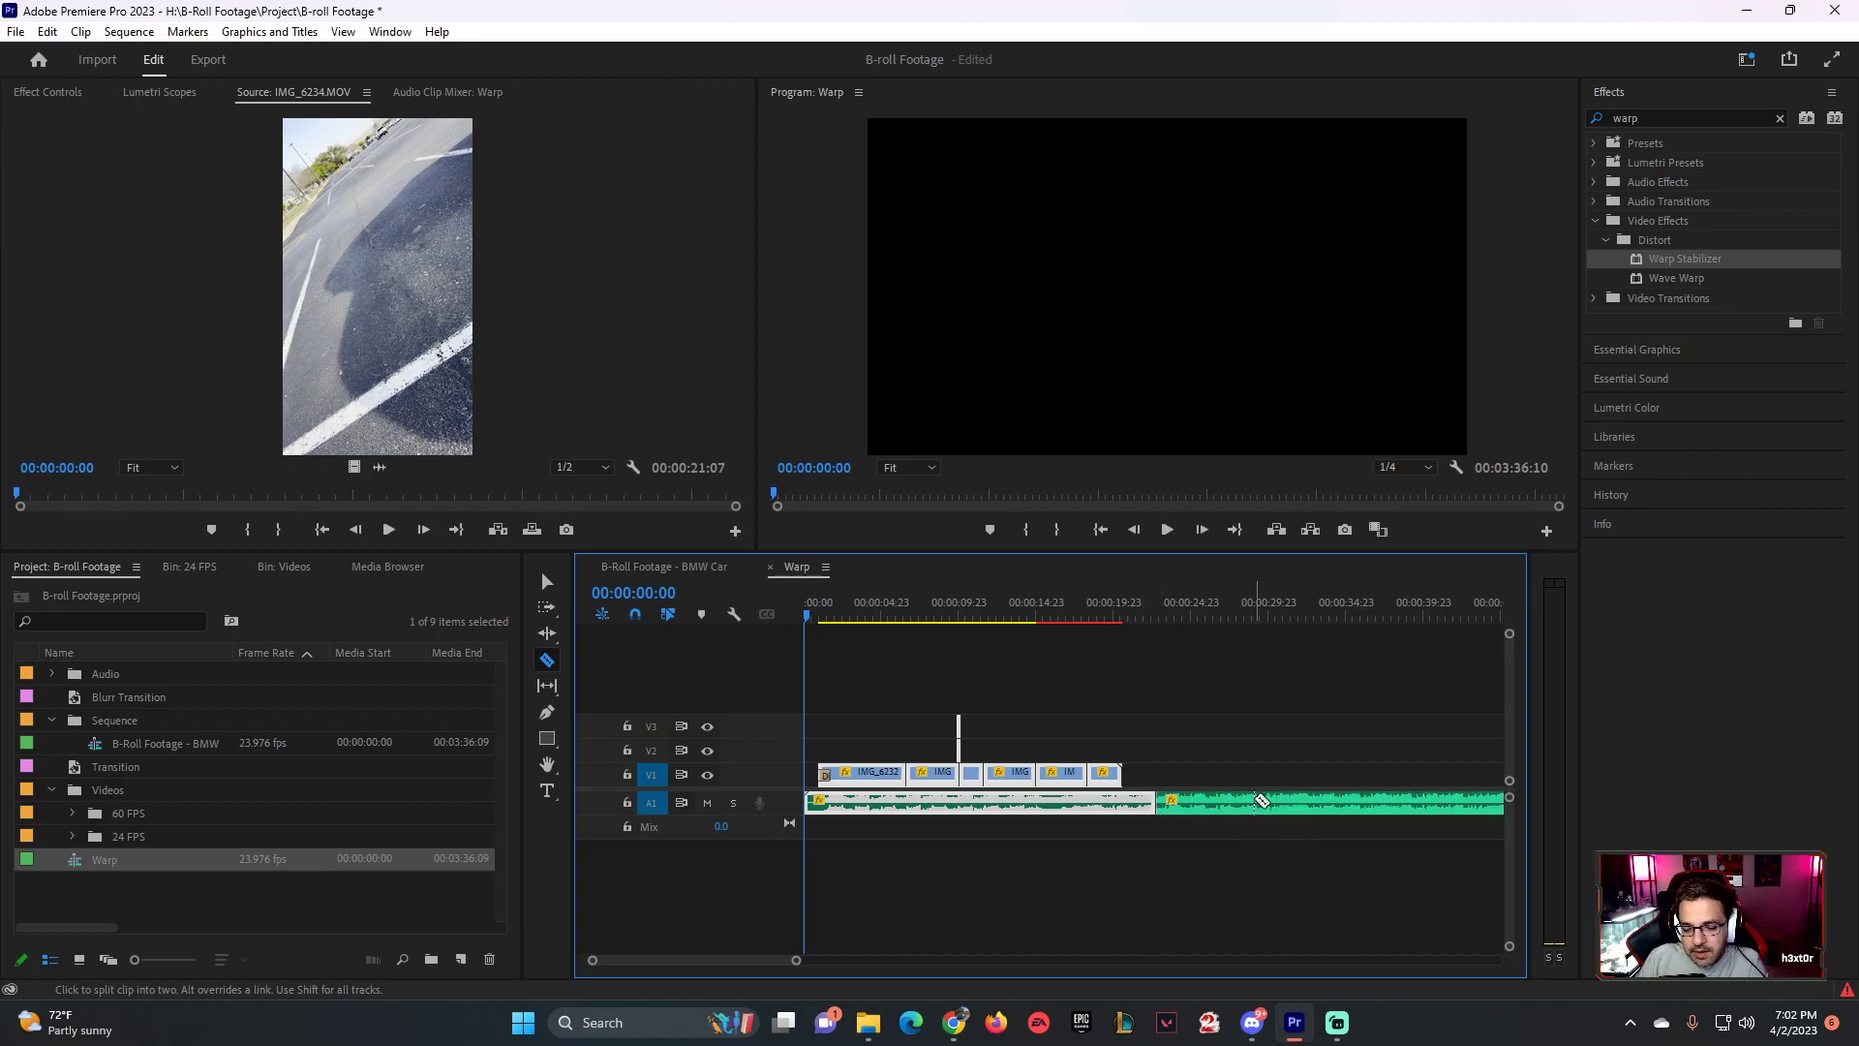
{"action": "key", "text": "v"}
{"action": "left_click", "coordinate": [1268, 803]}
{"action": "key", "text": "Delete"}
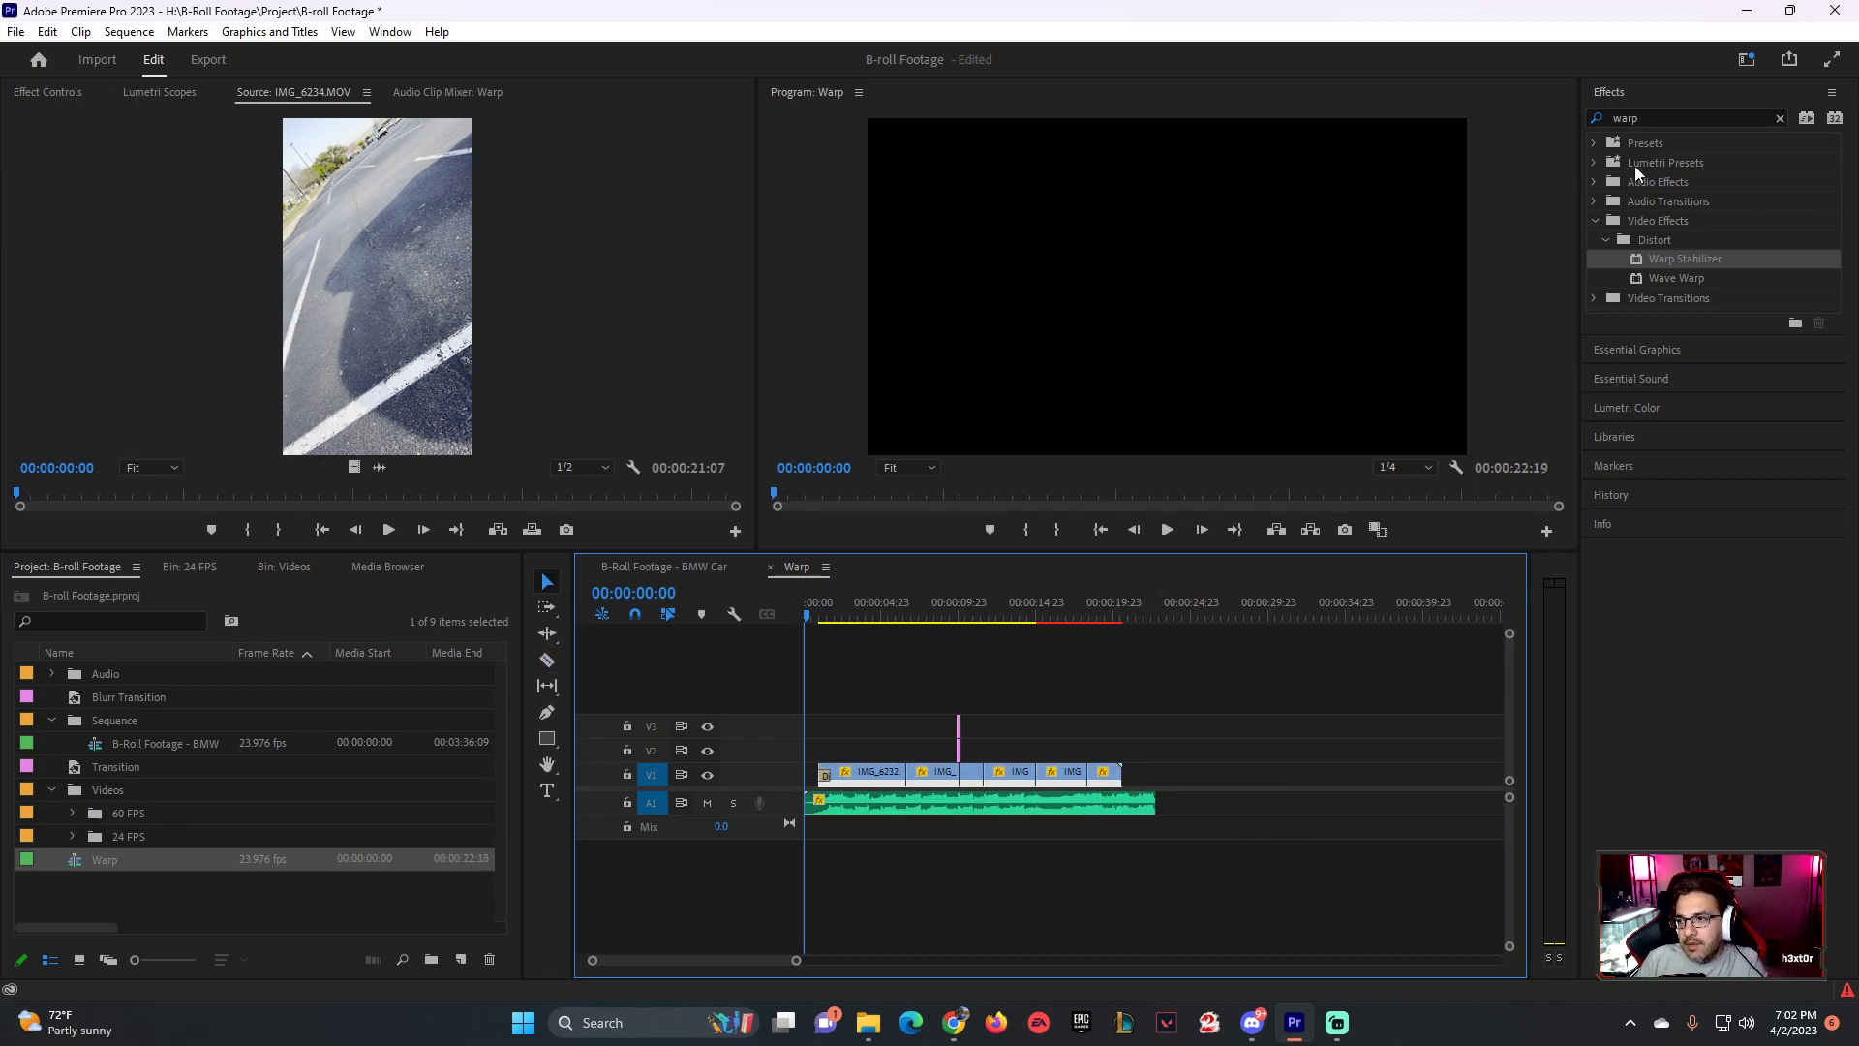
- Add an Exponential Fade audio transition to the end of the trimmed music clip and play back the ending
{"action": "left_click", "coordinate": [1664, 115]}
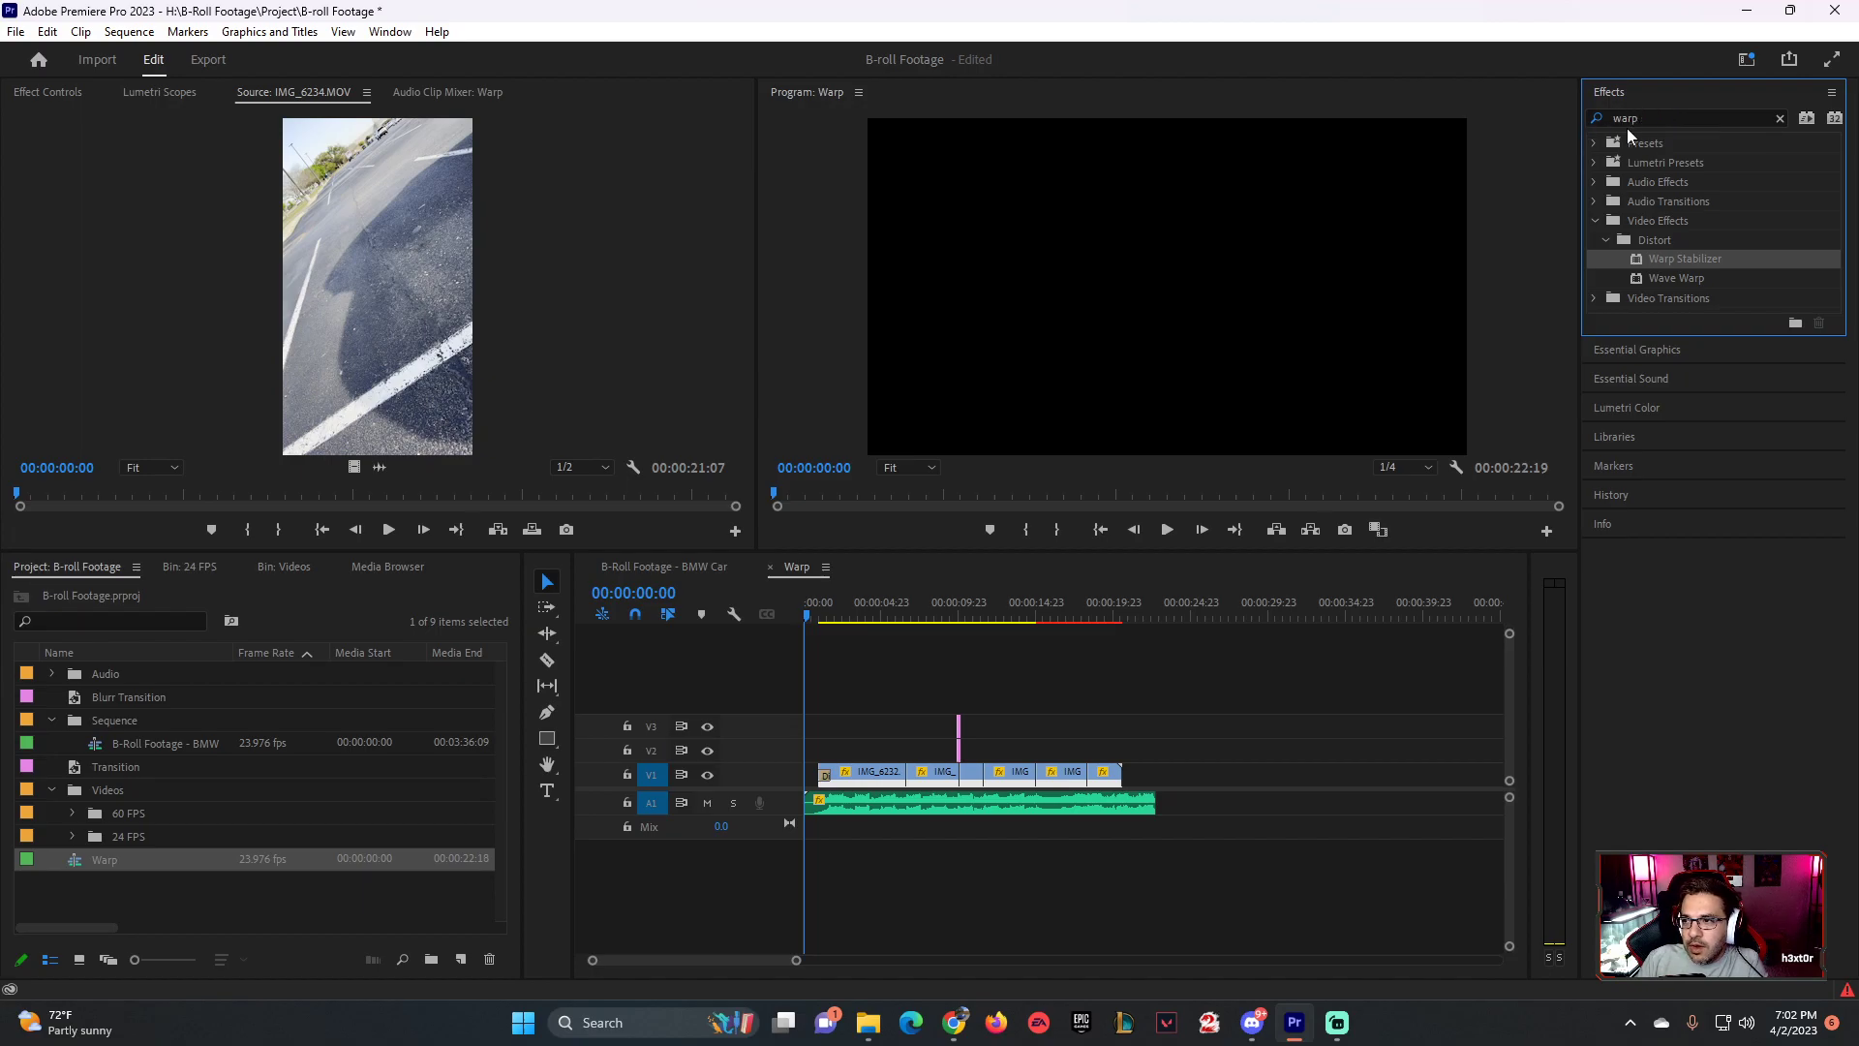
{"action": "left_click_drag", "start_coordinate": [1642, 119], "coordinate": [1574, 119]}
{"action": "key", "text": "BackSpace"}
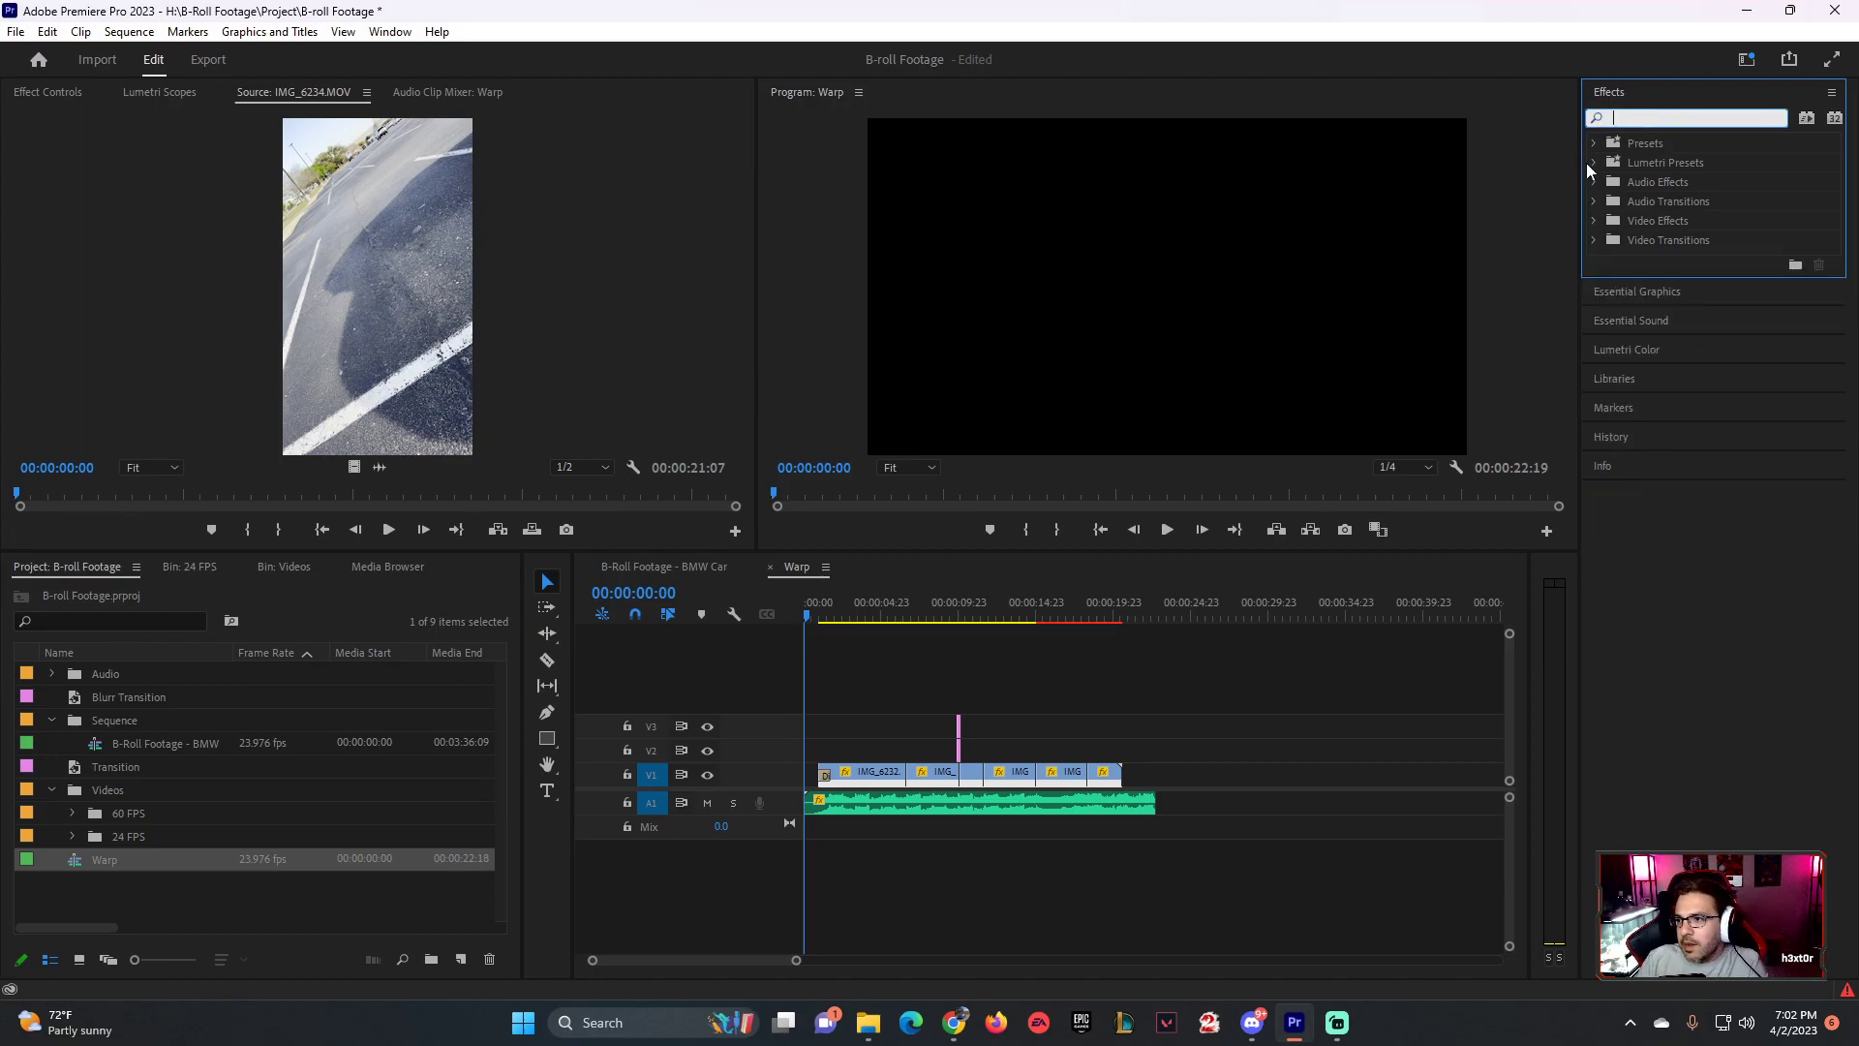
{"action": "left_click", "coordinate": [1593, 201]}
{"action": "left_click", "coordinate": [1607, 221]}
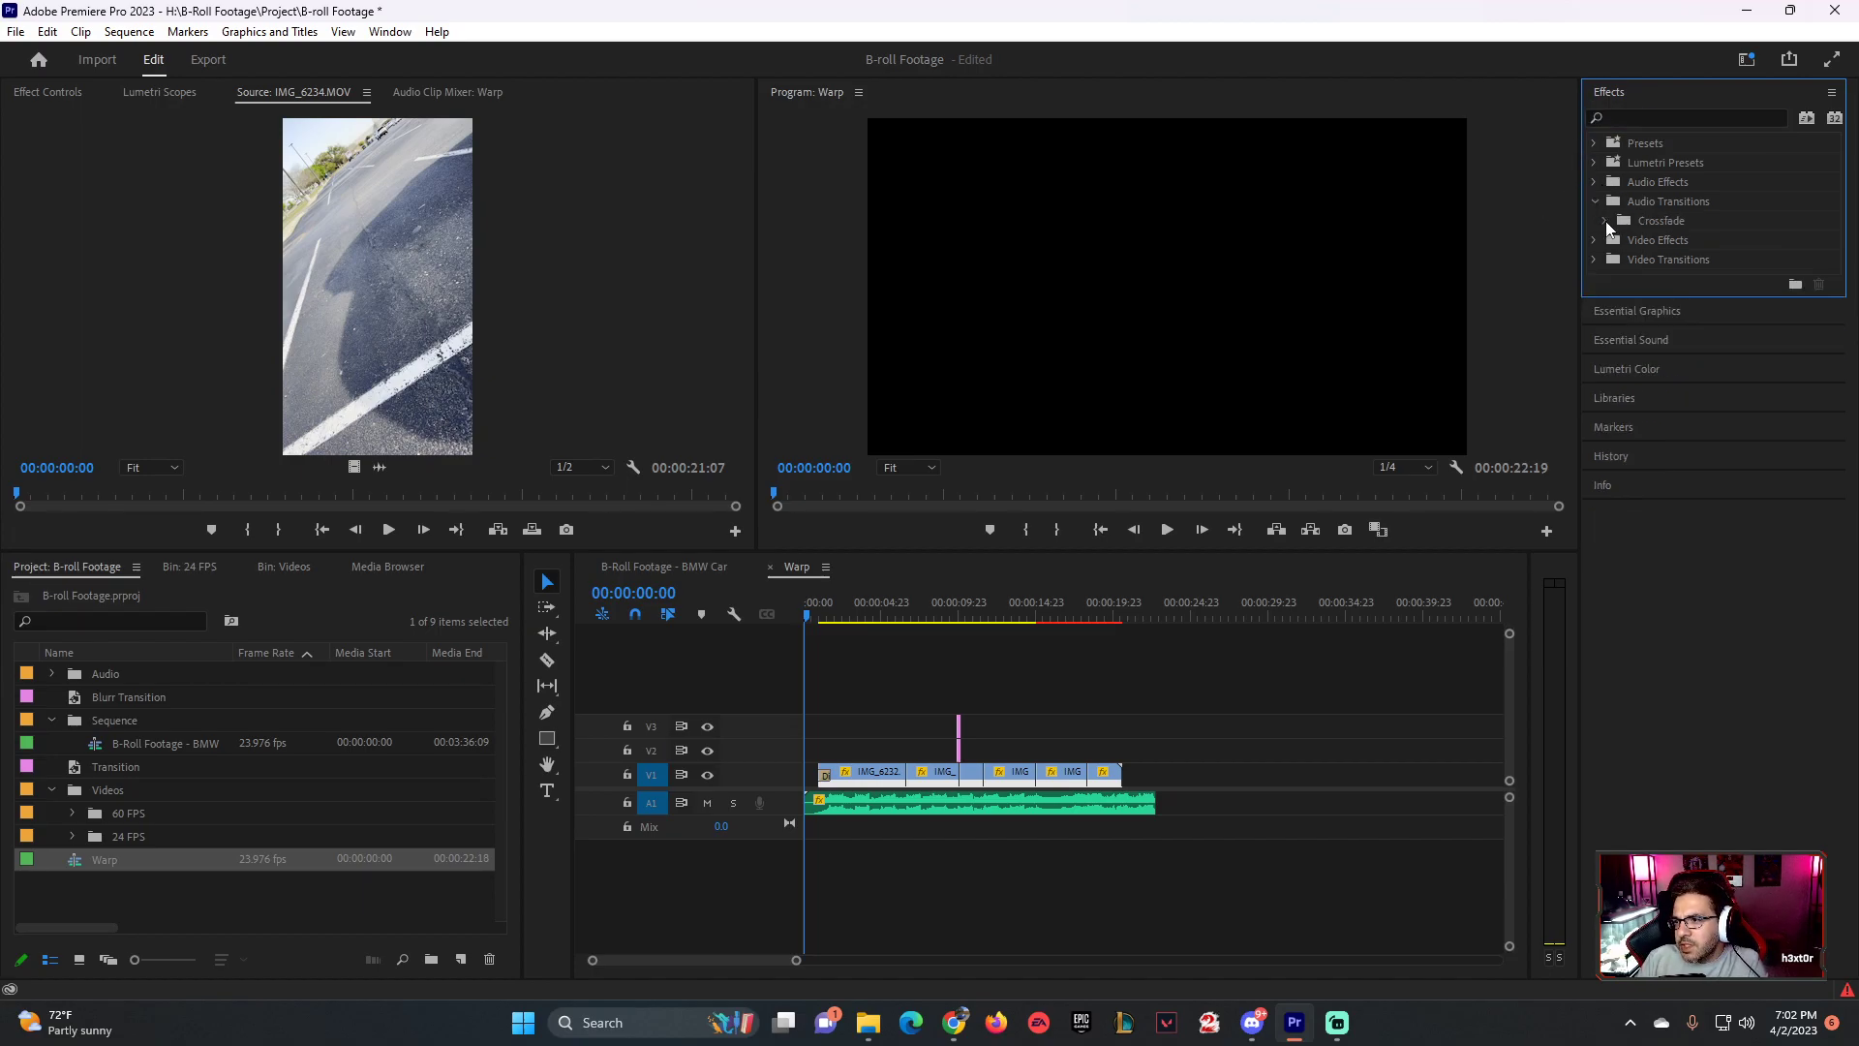
{"action": "mouse_move", "coordinate": [1635, 279]}
{"action": "left_mouse_down"}
{"action": "mouse_move", "coordinate": [1685, 552]}
{"action": "mouse_move", "coordinate": [1157, 818]}
{"action": "mouse_move", "coordinate": [1109, 805]}
{"action": "left_mouse_up"}
{"action": "left_click", "coordinate": [1082, 620]}
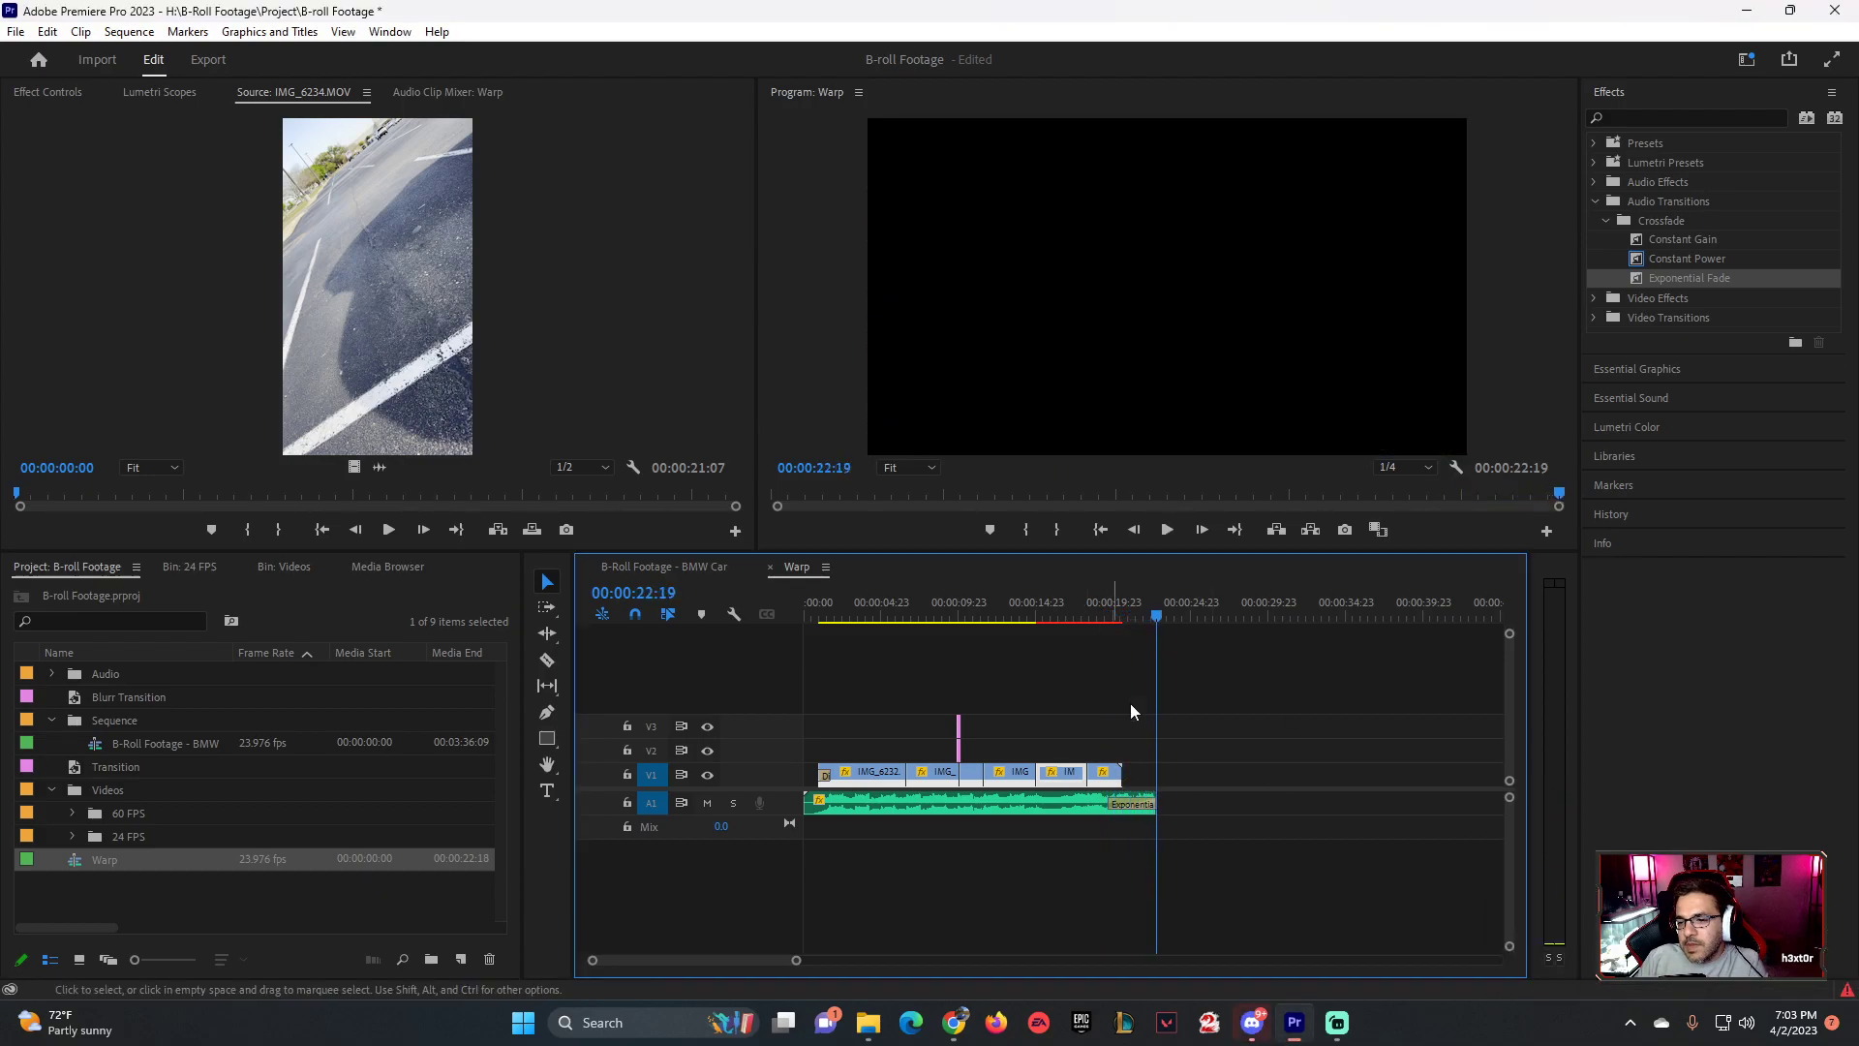
- Find the Dip to Black transition, add it to the end of the last V1 clip, and play back the ending
{"action": "left_click_drag", "start_coordinate": [1162, 619], "coordinate": [1108, 620]}
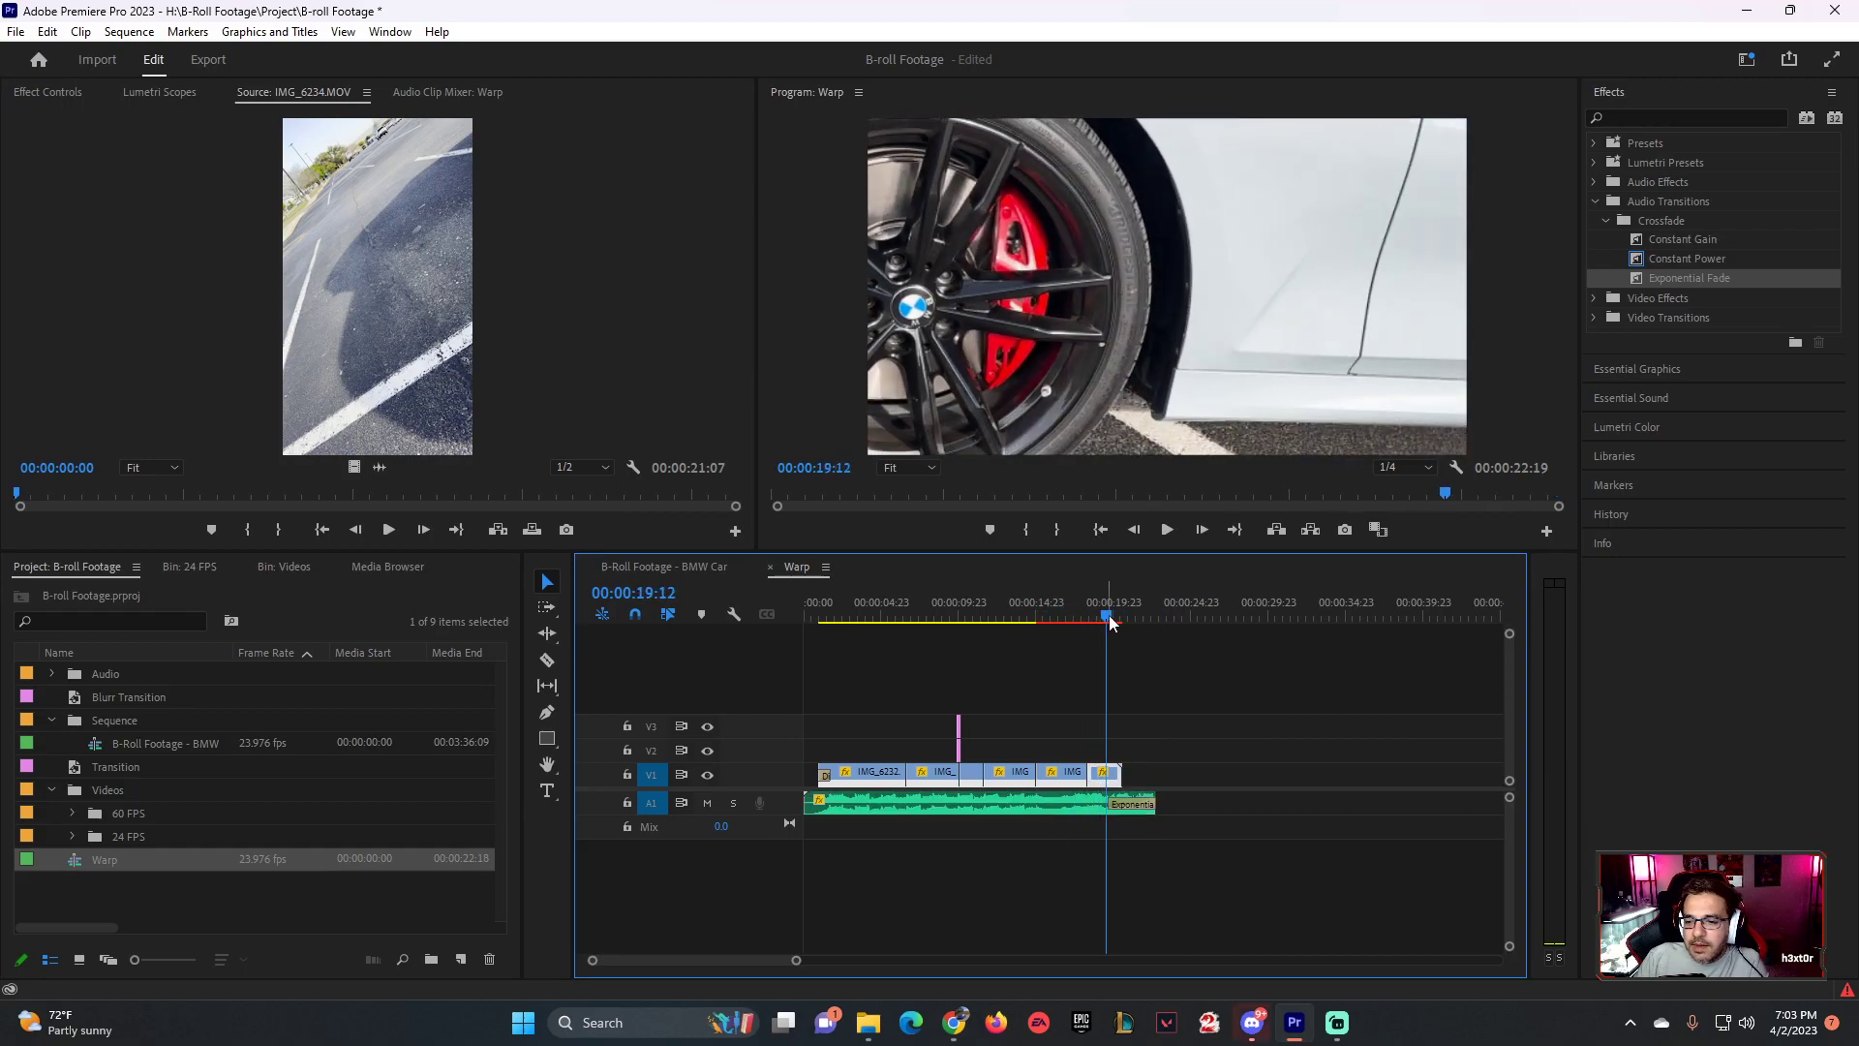
{"action": "left_click", "coordinate": [1643, 121]}
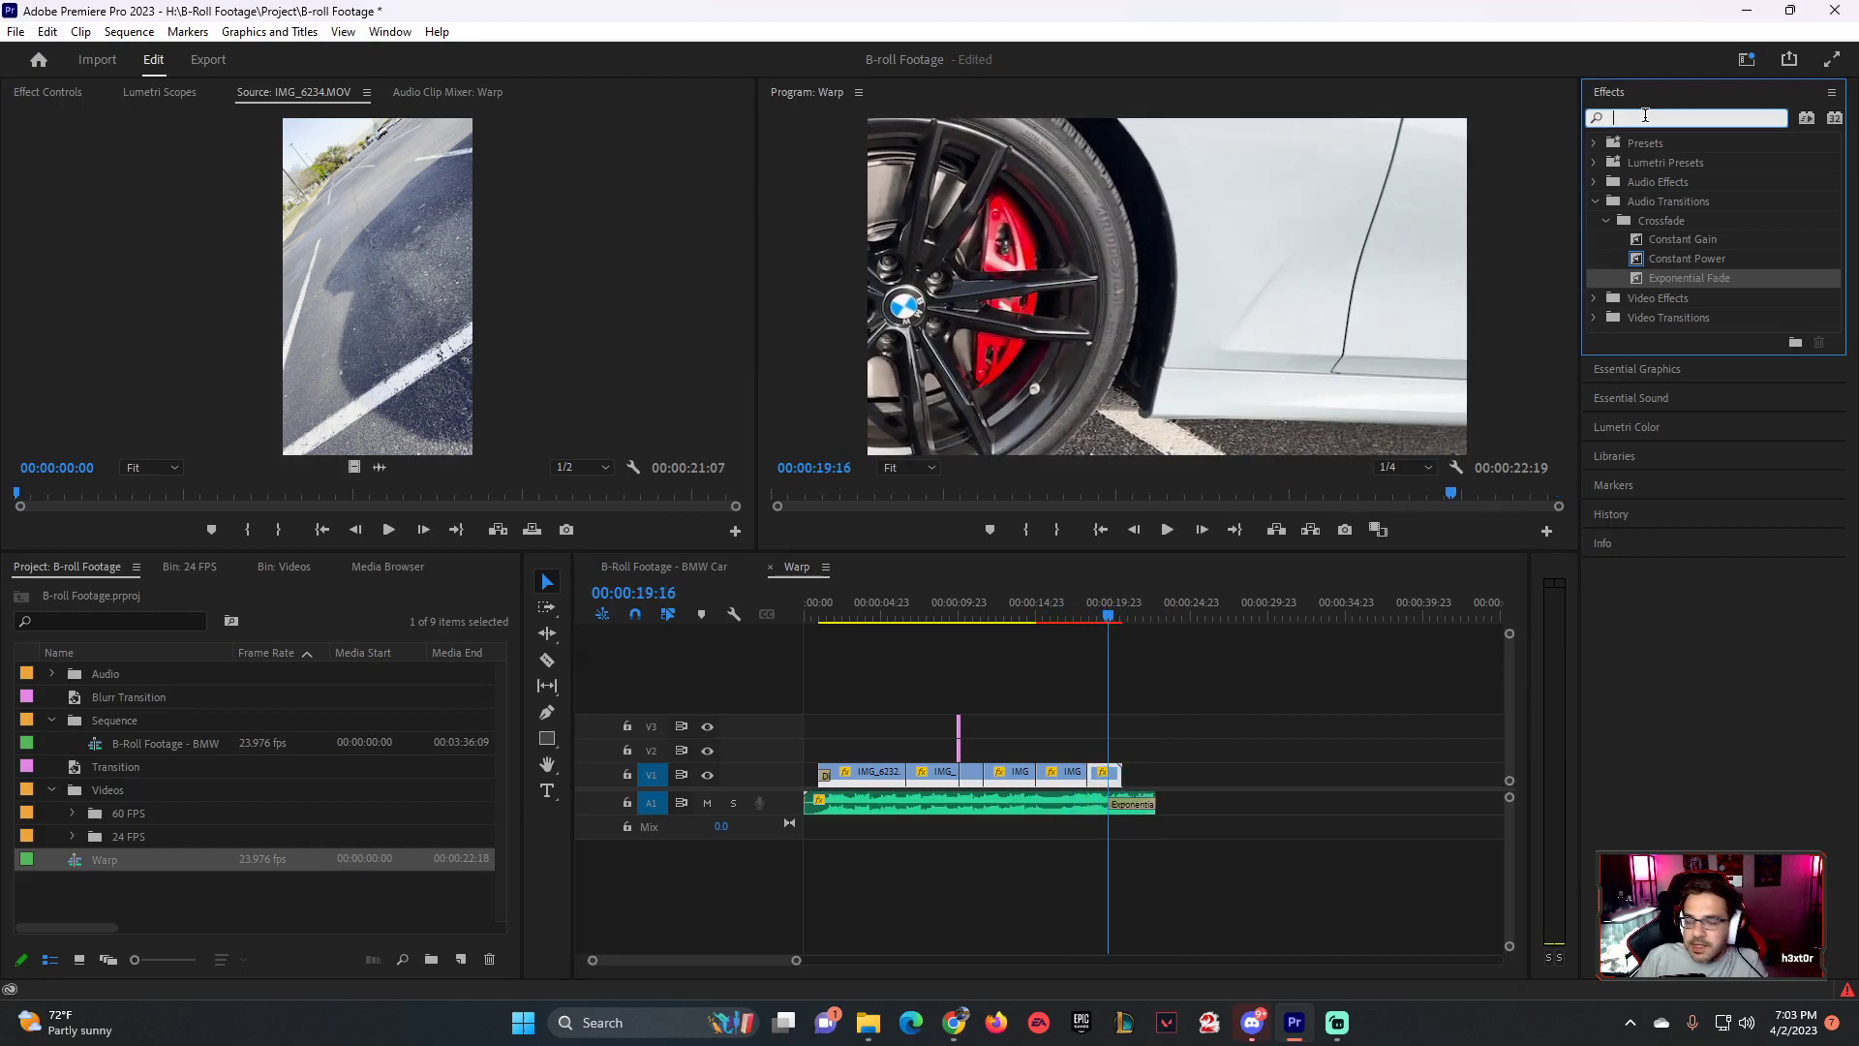
{"action": "type", "text": "dip"}
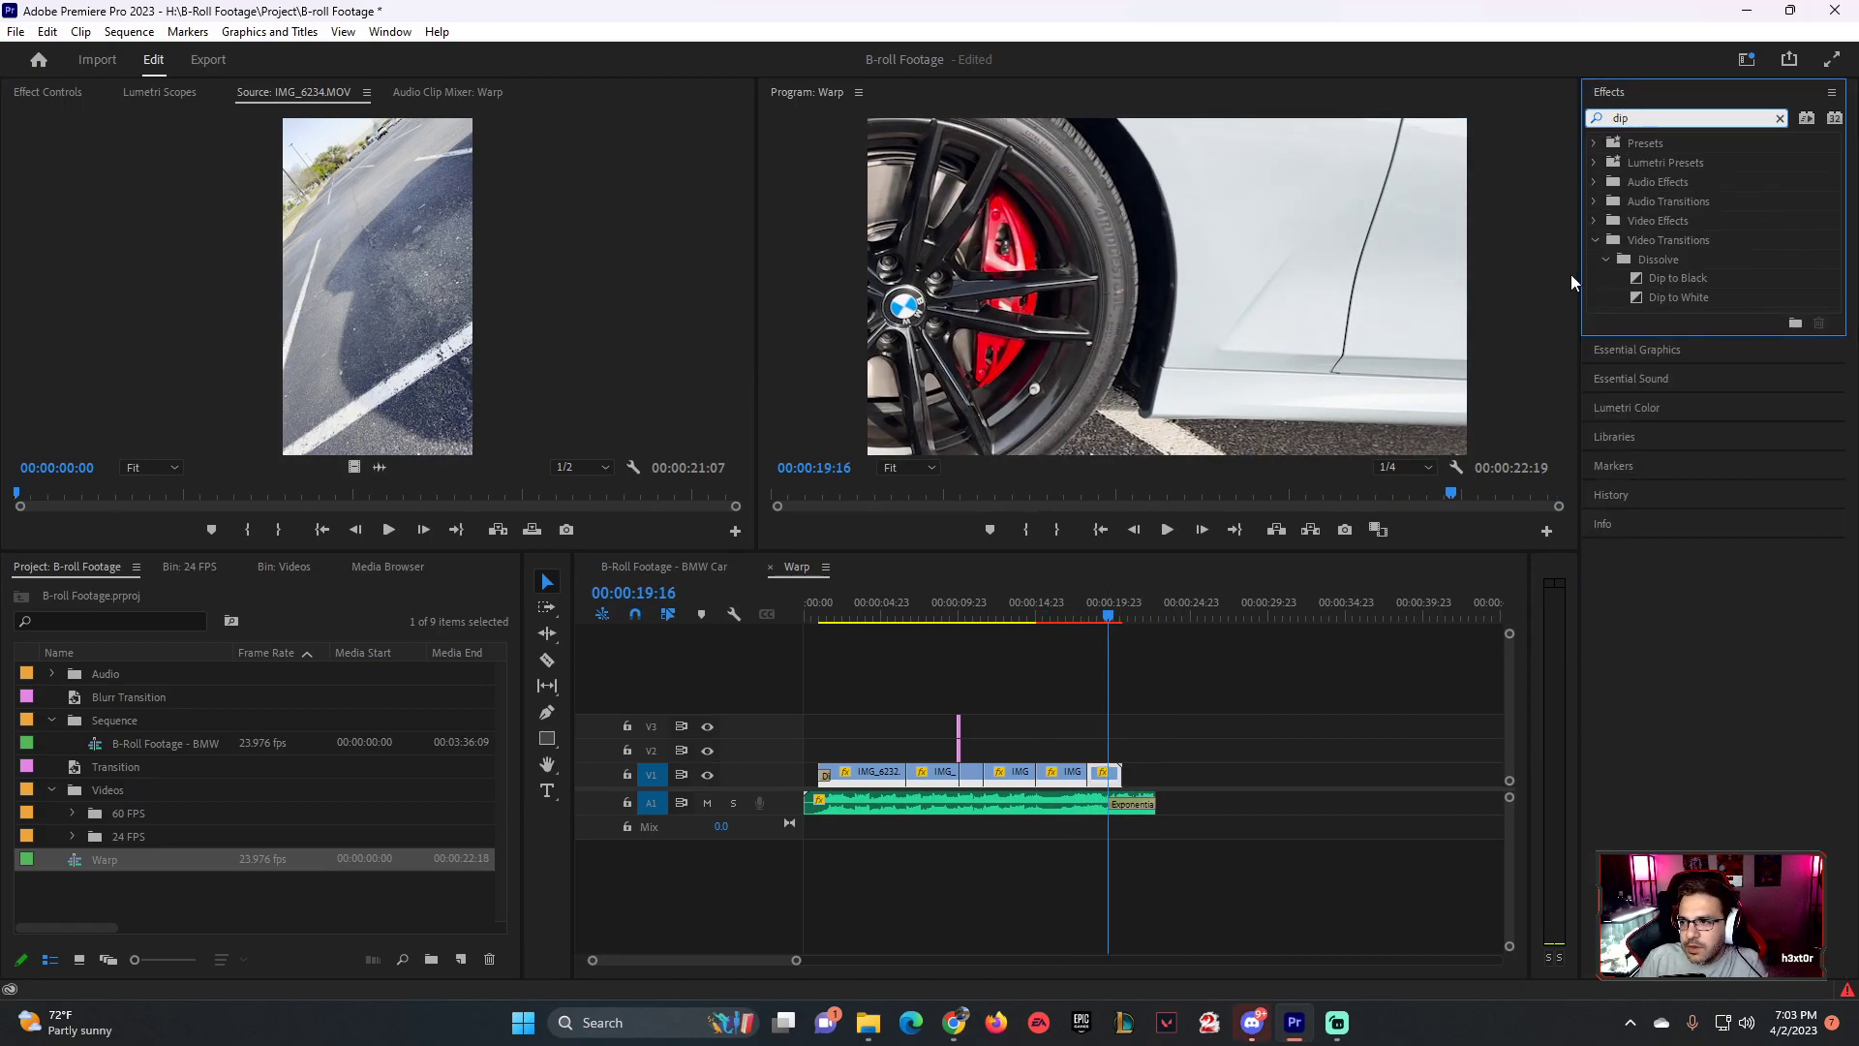
{"action": "left_click_drag", "start_coordinate": [1678, 278], "coordinate": [1113, 773]}
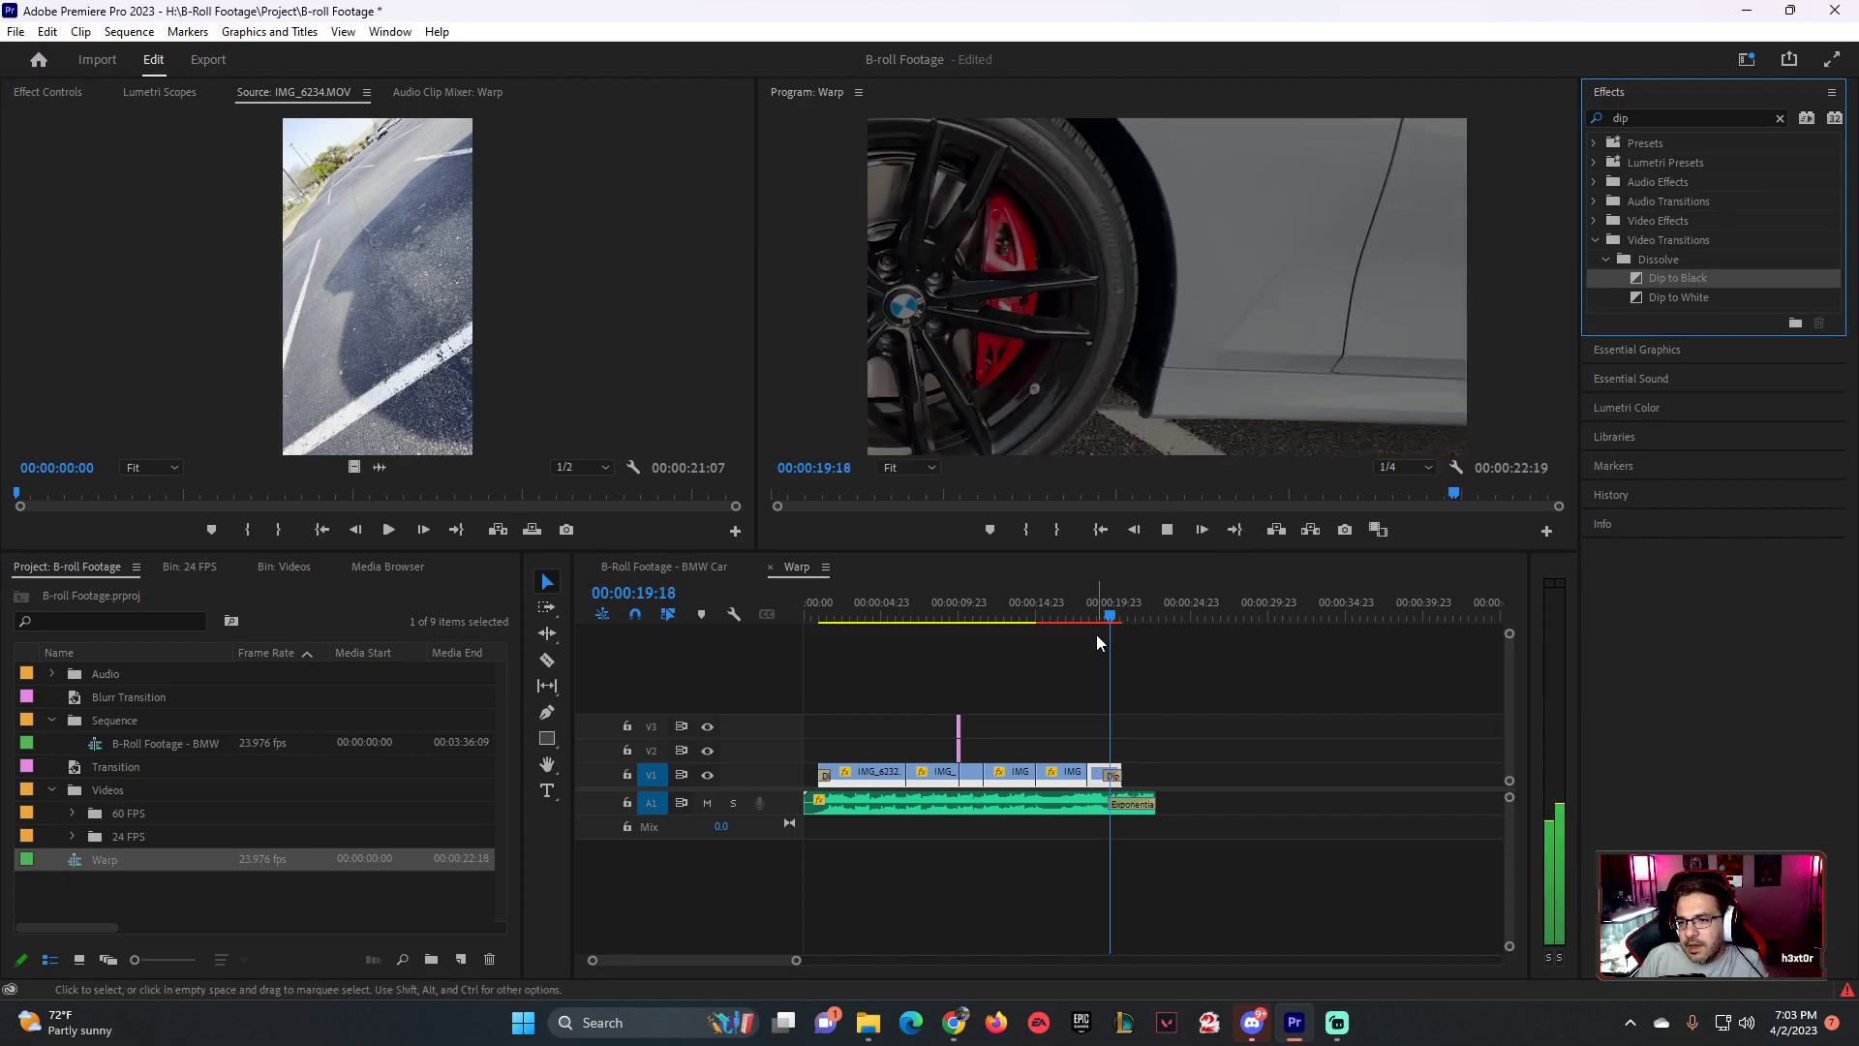
{"action": "key", "text": "space"}
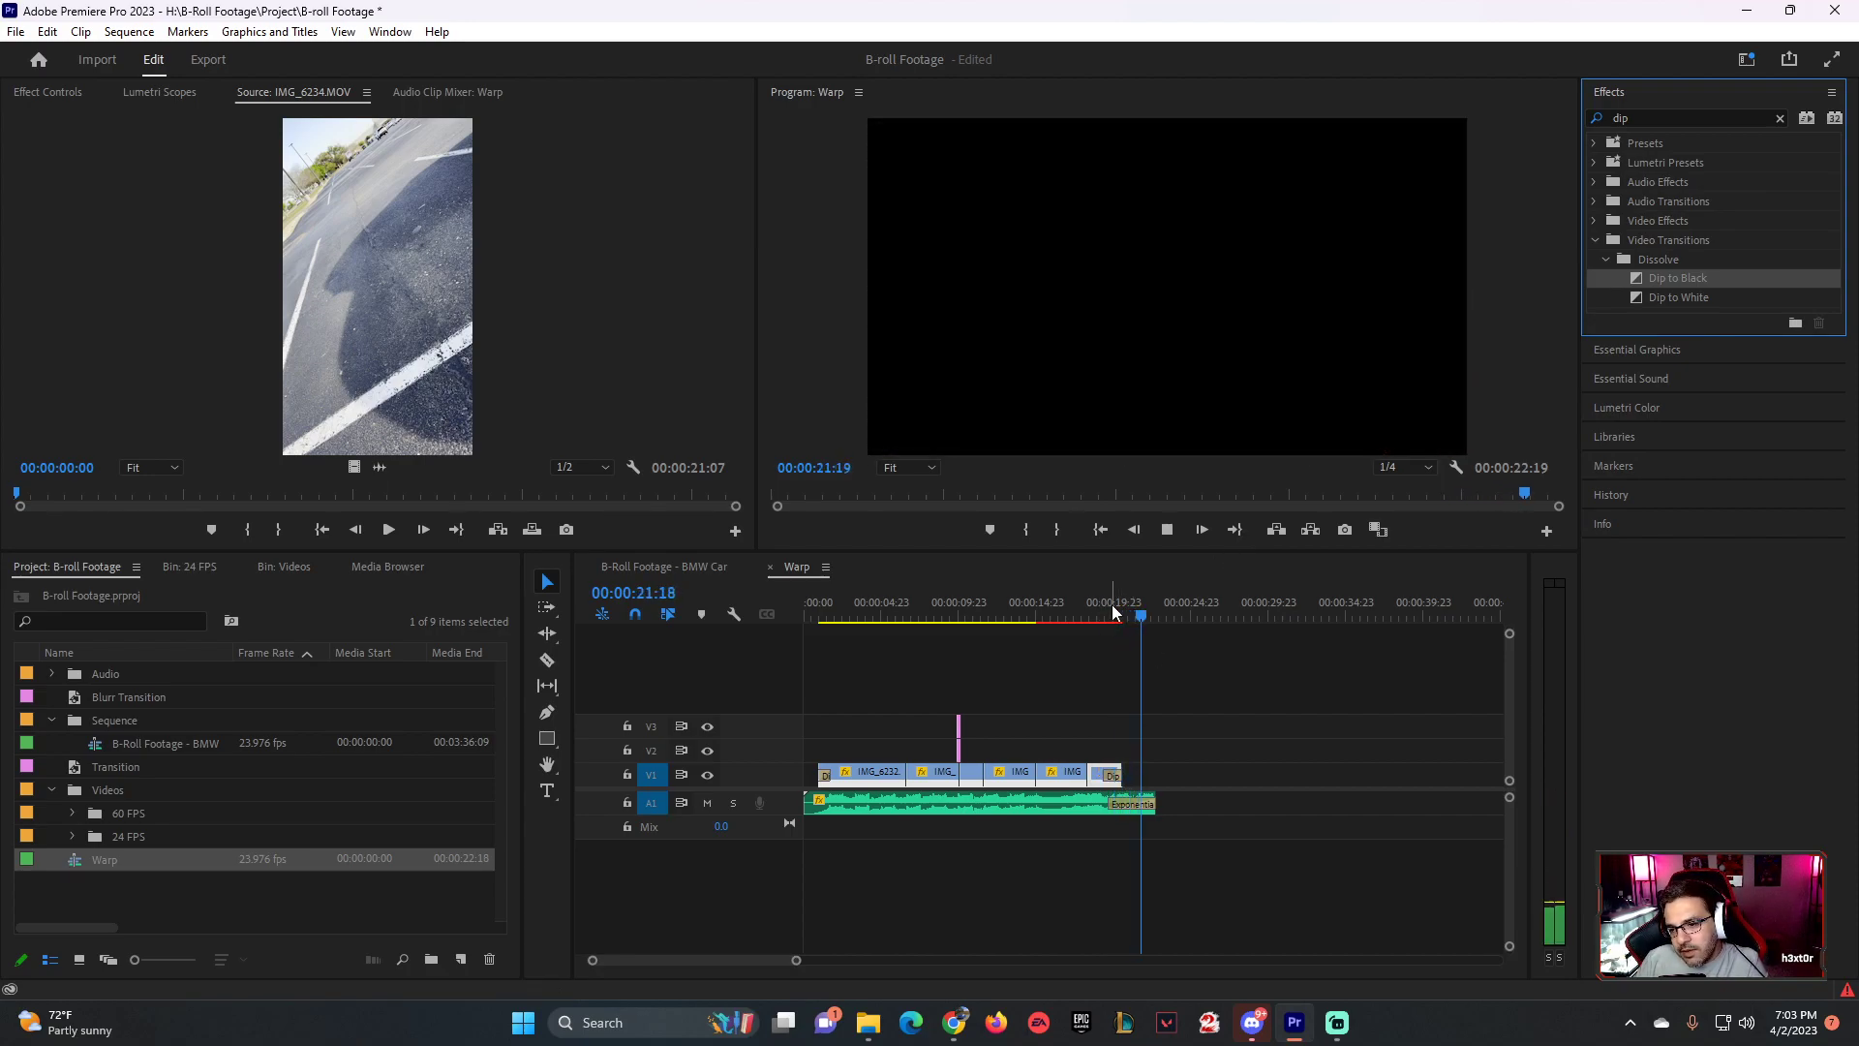
{"action": "left_click_drag", "start_coordinate": [1113, 612], "coordinate": [1266, 612]}
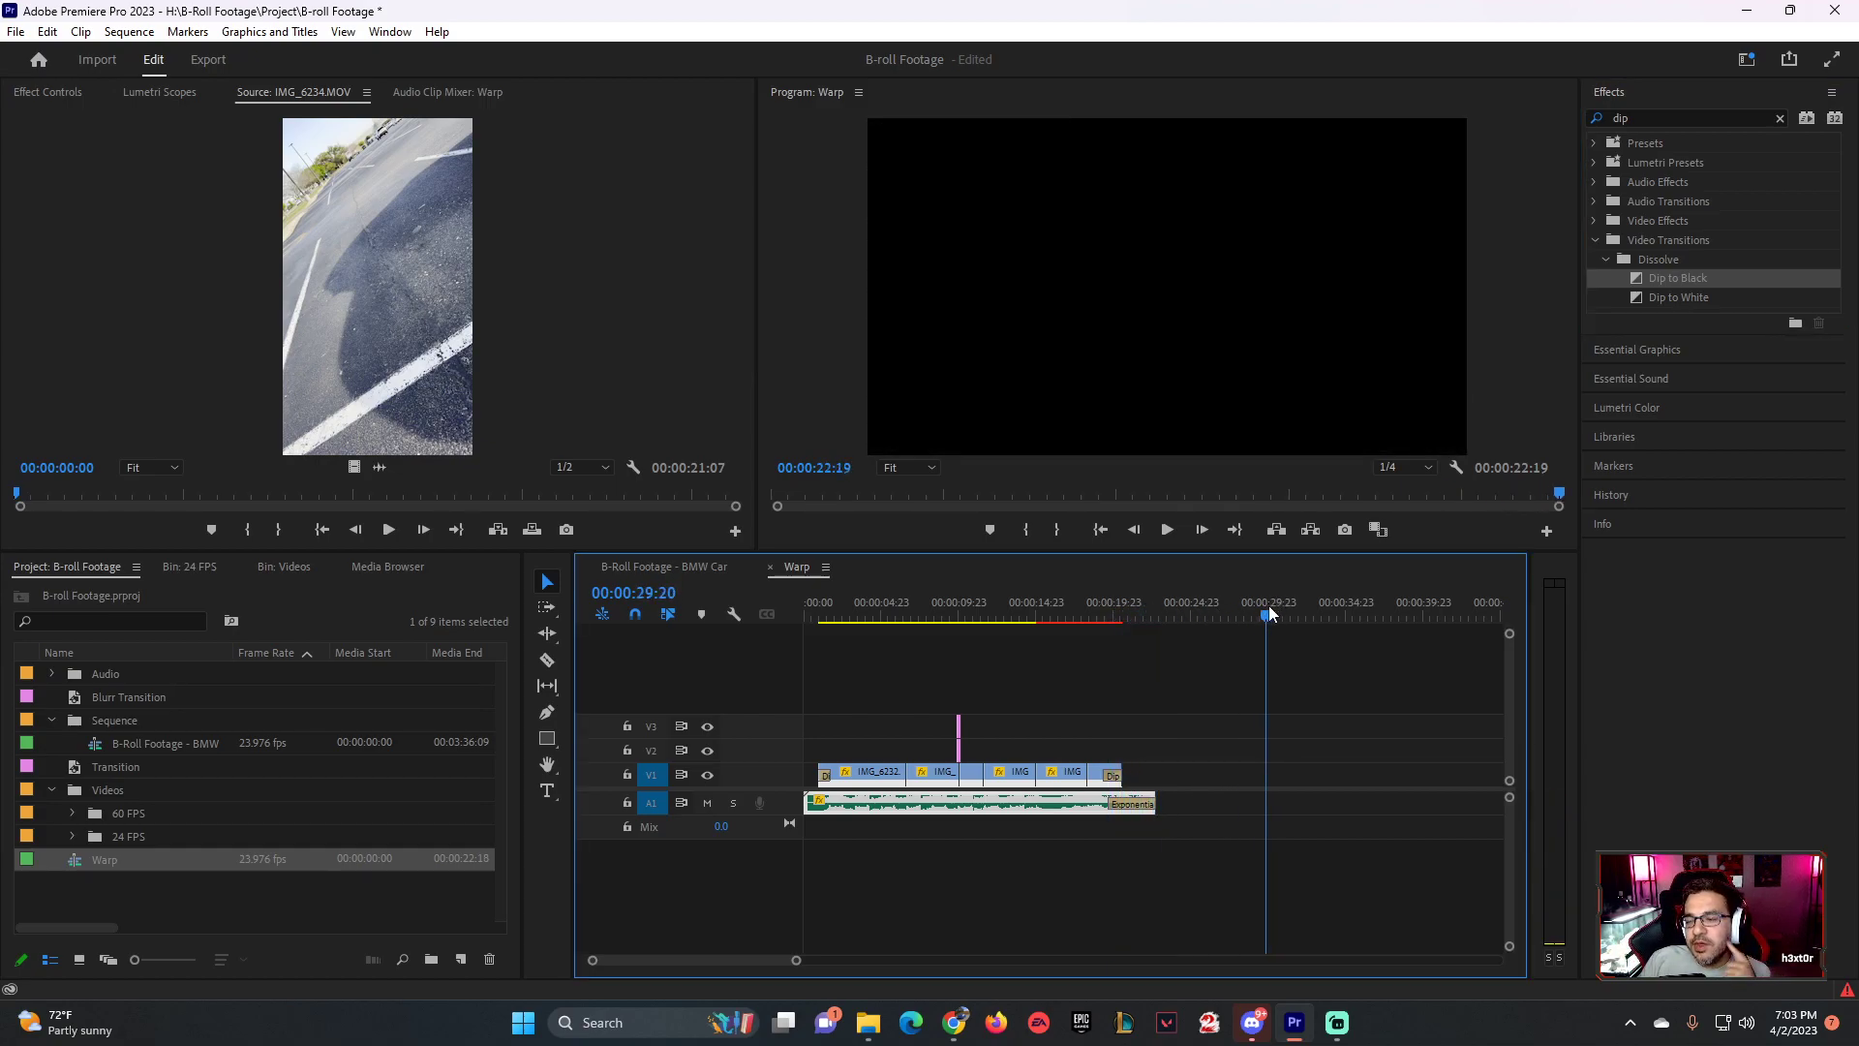